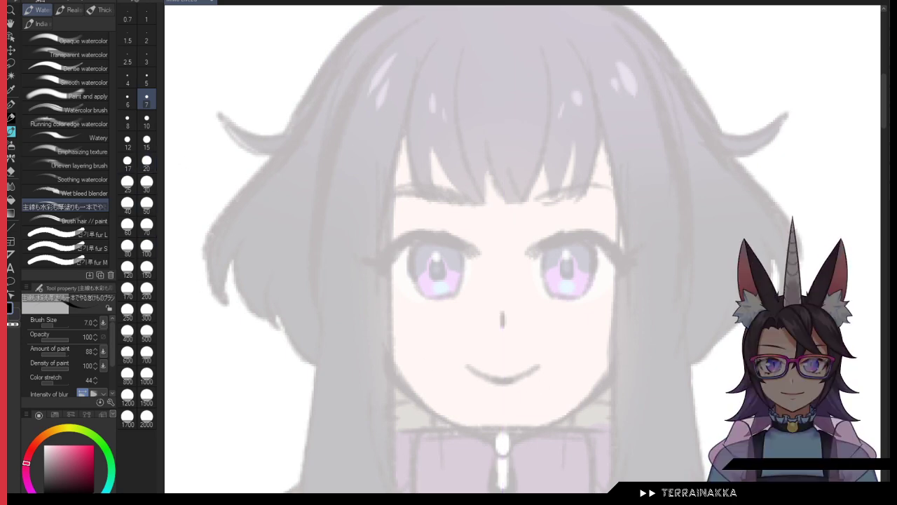
Step: Place a symmetrical ruler with 2 lines vertically through the nose at the centre of the face
left_click(11, 254)
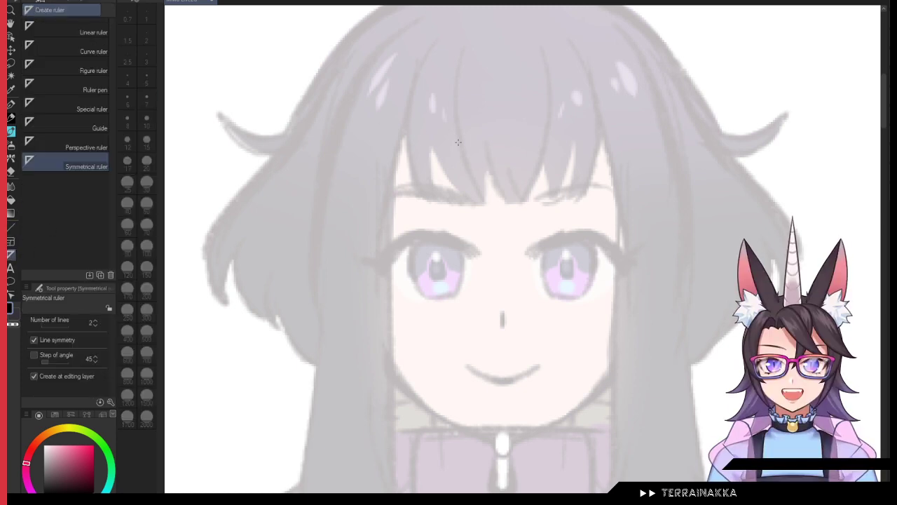
left_click(502, 319)
left_click(11, 131)
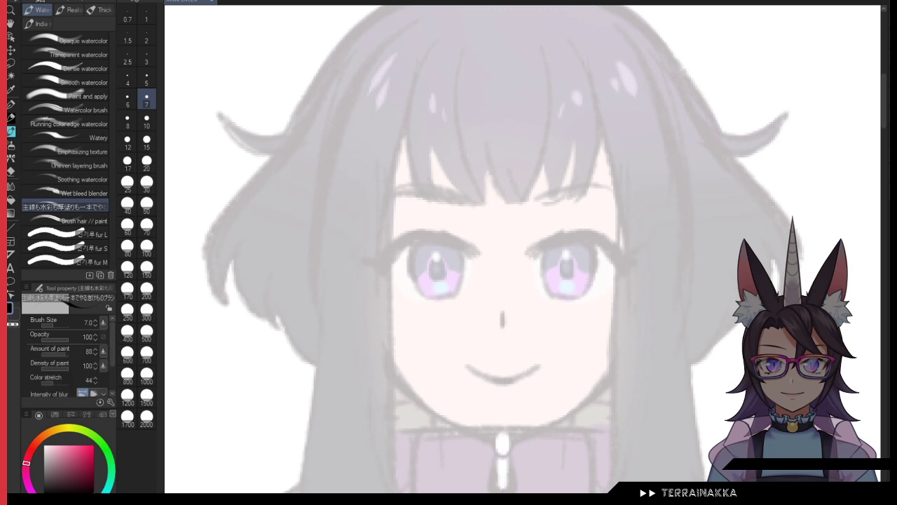
left_click(146, 161)
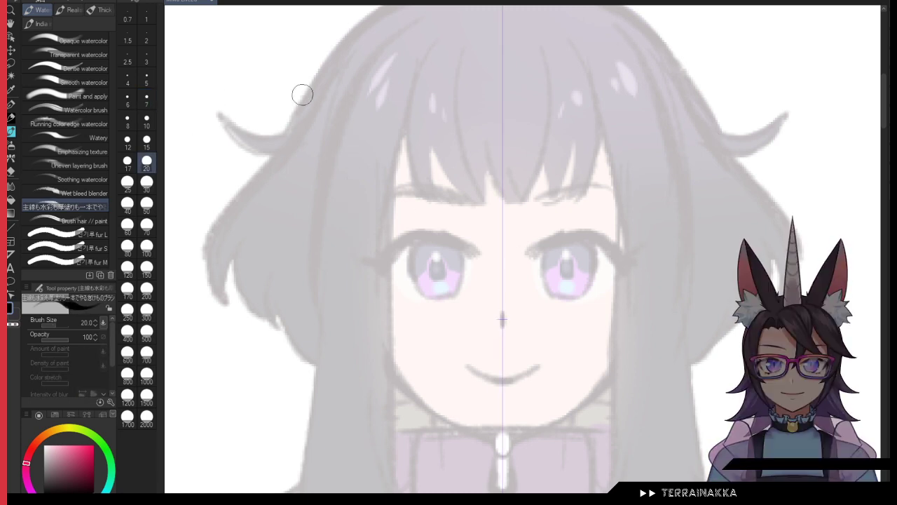
left_click_drag(371, 105, 348, 254)
key("ctrl+z")
left_click_drag(382, 80, 351, 249)
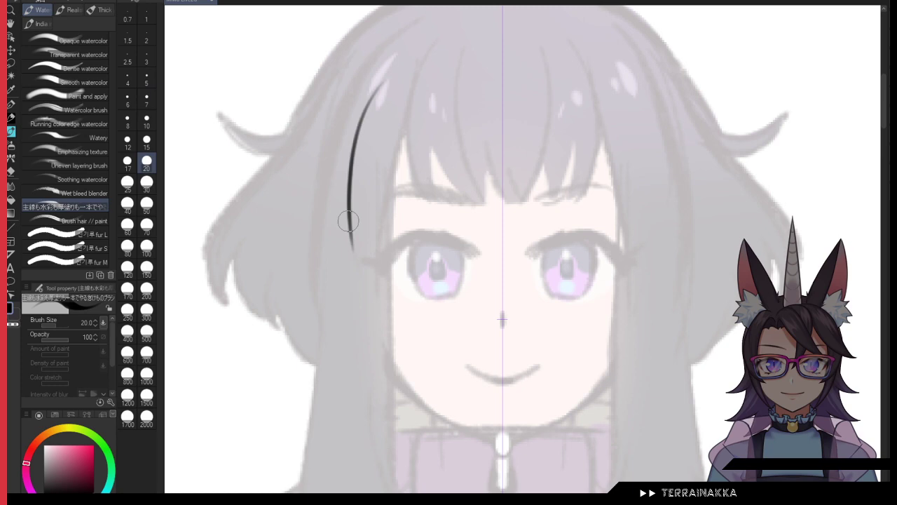
Step: Switch to the SAIから引き継いだブラシ pen at brush size 5 and undo the trial strokes along the side of the face
left_click(11, 106)
left_click(56, 150)
key("ctrl+z")
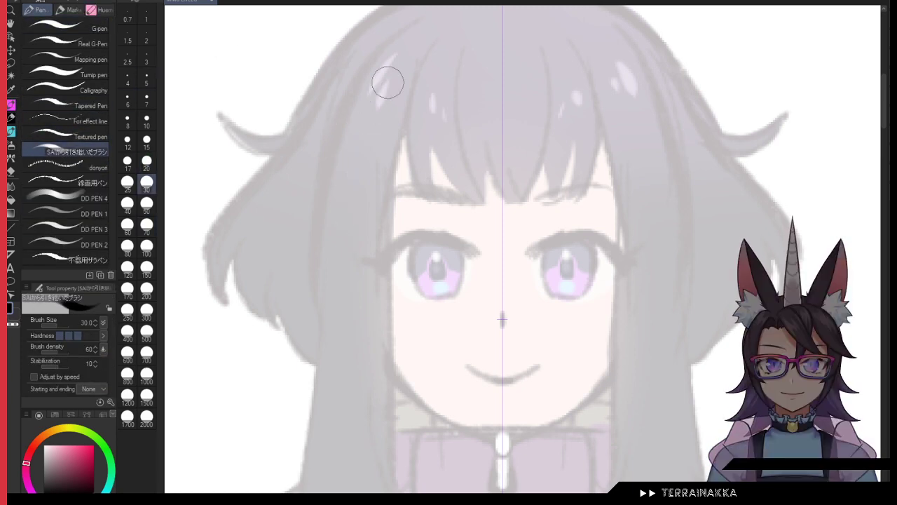
left_click_drag(384, 82, 377, 312)
left_click(147, 121)
key("ctrl+z")
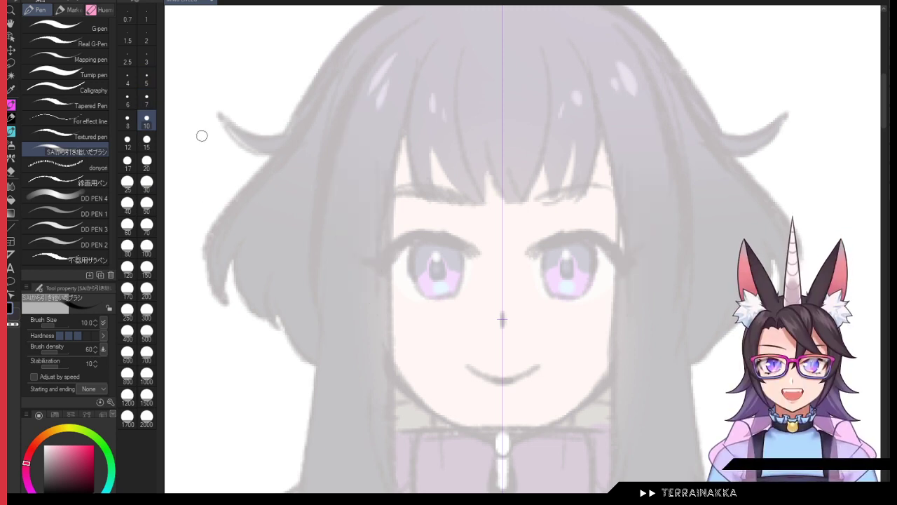
left_click(146, 79)
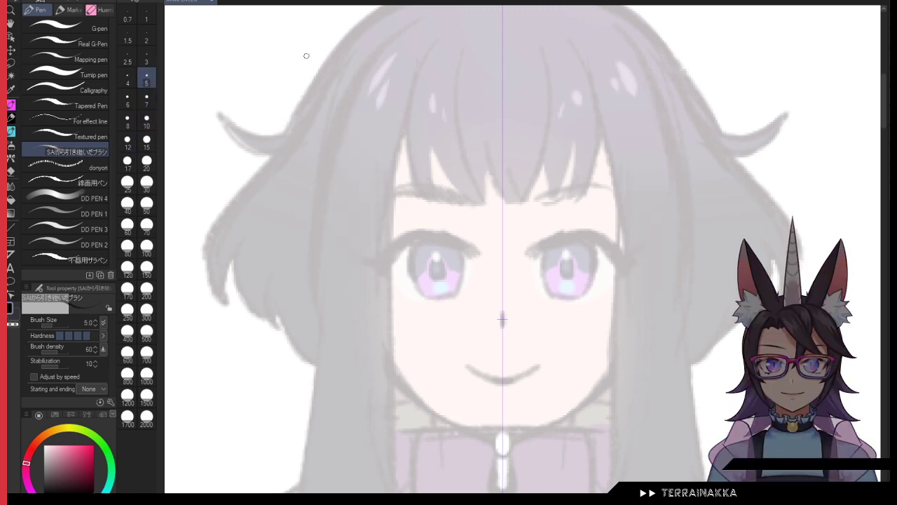
Step: Draw the mirrored face outline from the temples down the cheeks to the pointed chin
left_click_drag(391, 63, 338, 231)
key("ctrl+z")
left_click_drag(363, 96, 355, 273)
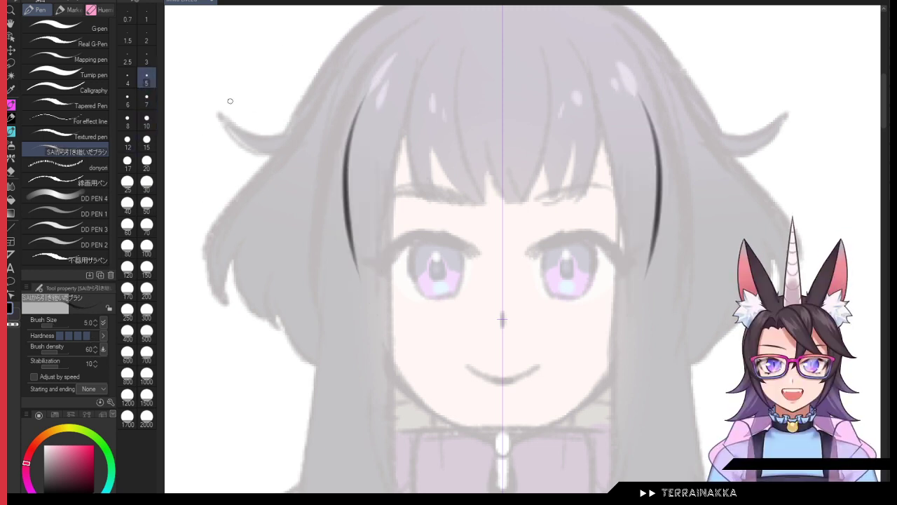
key("ctrl+z")
mouse_move(375, 68)
left_mouse_down()
mouse_move(343, 142)
mouse_move(361, 297)
left_mouse_up()
mouse_move(352, 248)
left_mouse_down()
mouse_move(362, 302)
mouse_move(450, 414)
mouse_move(385, 355)
mouse_move(480, 439)
mouse_move(474, 386)
mouse_move(486, 437)
mouse_move(466, 430)
mouse_move(492, 443)
mouse_move(513, 425)
mouse_move(487, 444)
mouse_move(469, 435)
mouse_move(492, 445)
mouse_move(514, 435)
mouse_move(485, 446)
mouse_move(456, 425)
mouse_move(497, 447)
mouse_move(478, 439)
mouse_move(503, 448)
left_mouse_up()
key("ctrl+z")
key("ctrl+z")
key("ctrl+z")
mouse_move(588, 421)
left_mouse_down()
mouse_move(598, 272)
mouse_move(604, 297)
left_mouse_up()
scroll(581, 233, "up", 3)
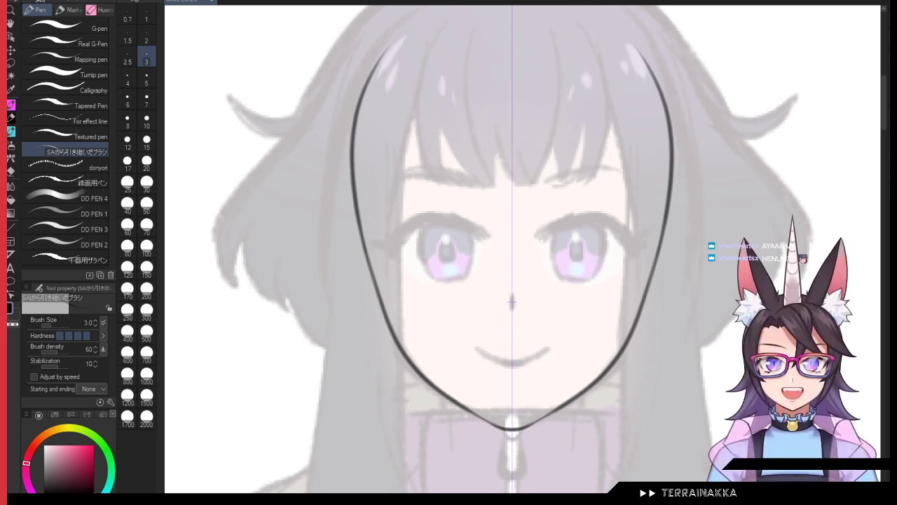
Step: Add a new layer and choose a light skin tone from the skin color set with brush size 5
key("ctrl+shift+n")
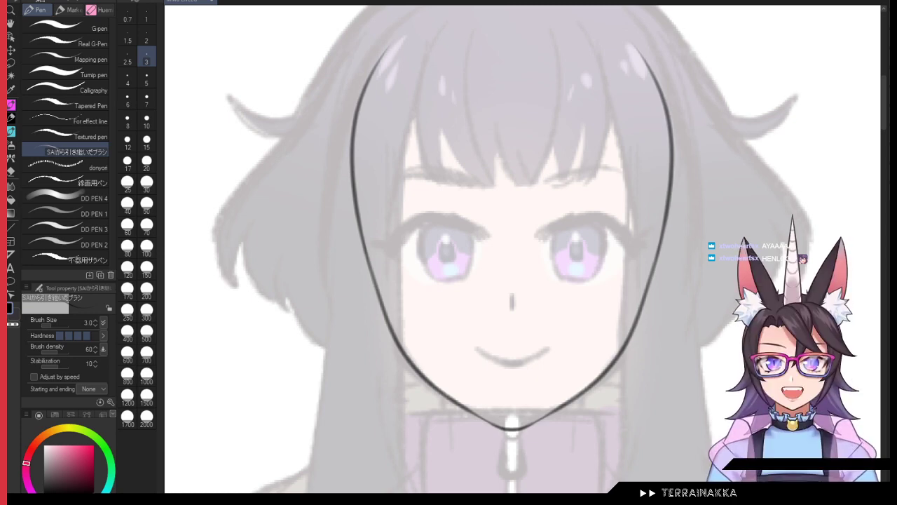
left_click(56, 415)
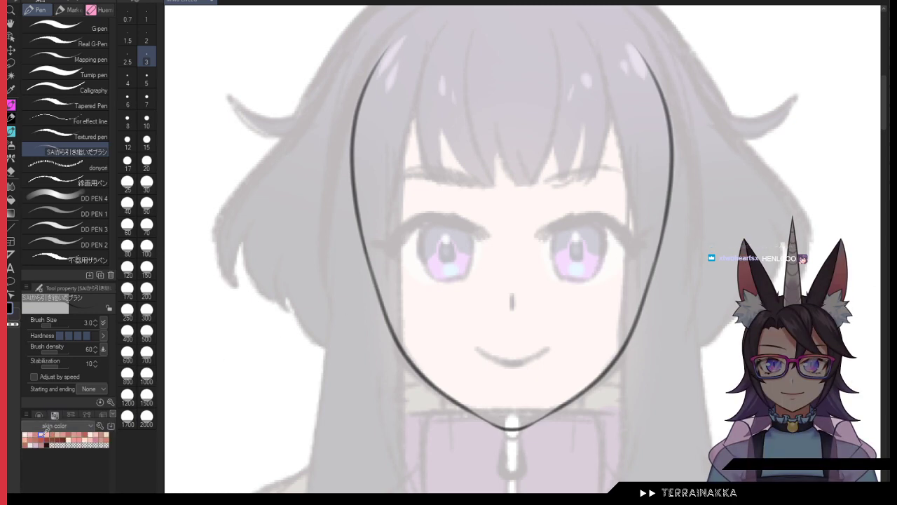
left_click(147, 78)
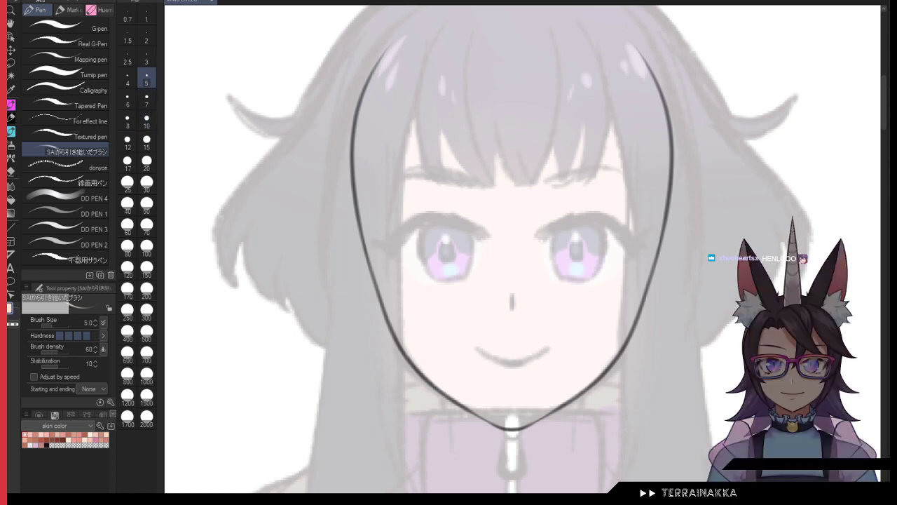
Step: Draw a skin-toned arc across the forehead that closes the open top of the face outline
key("ctrl+v")
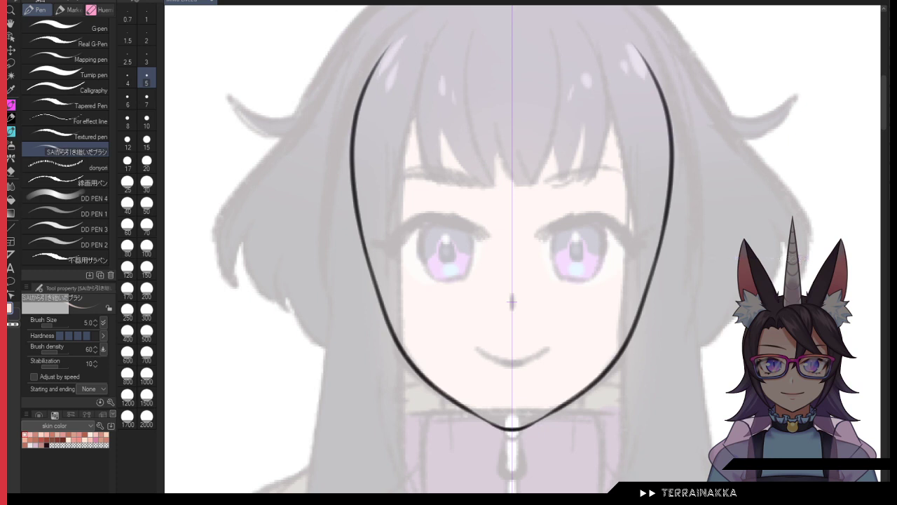
key("ctrl+z")
mouse_move(405, 44)
left_mouse_down()
mouse_move(483, 13)
mouse_move(583, 33)
mouse_move(623, 54)
left_mouse_up()
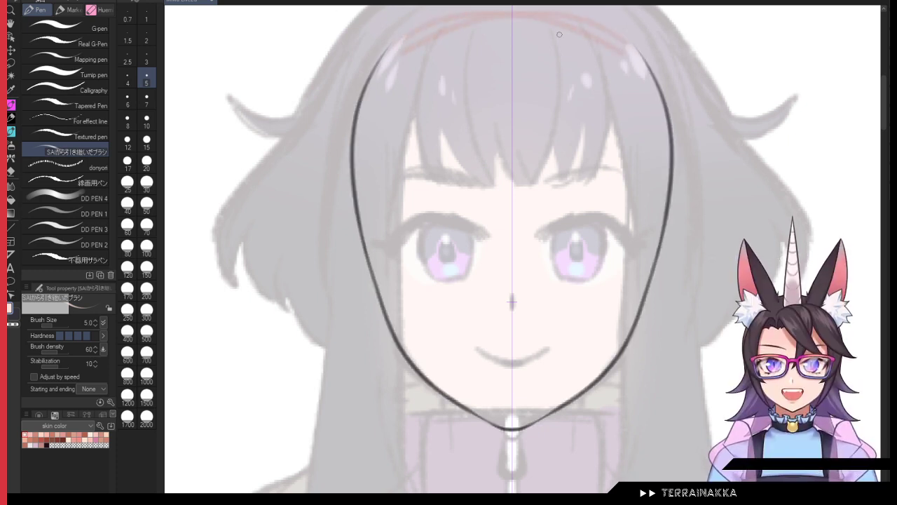
key("ctrl+z")
mouse_move(440, 59)
left_mouse_down()
mouse_move(411, 112)
mouse_move(439, 63)
mouse_move(488, 60)
left_mouse_up()
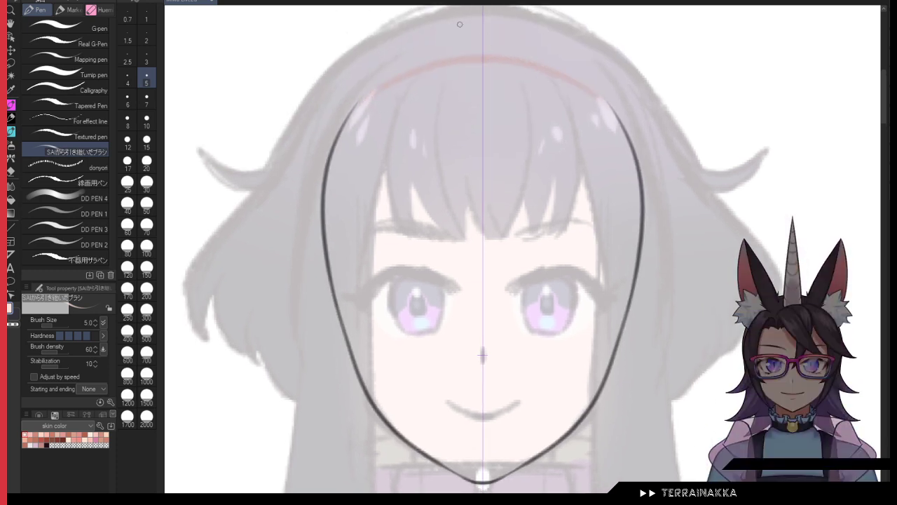
Step: Select the interior of the closed face outline with Auto select
key("w")
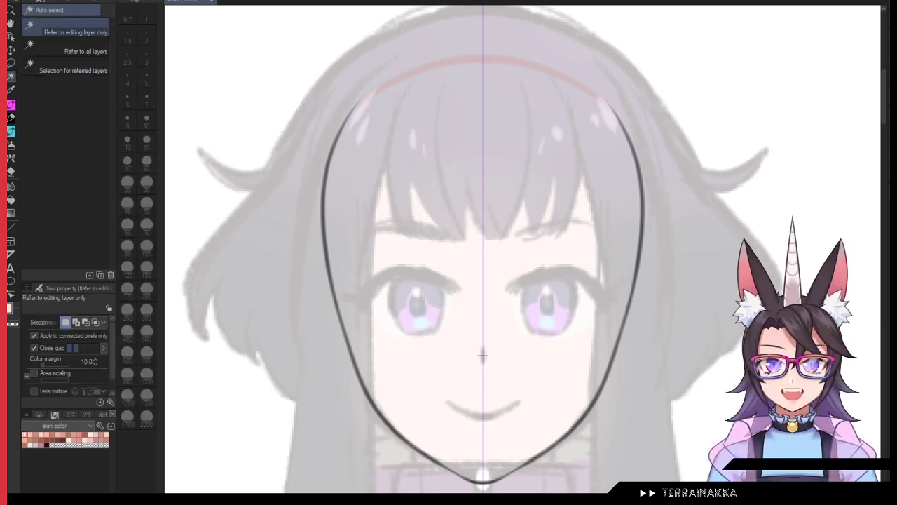
left_click(482, 356)
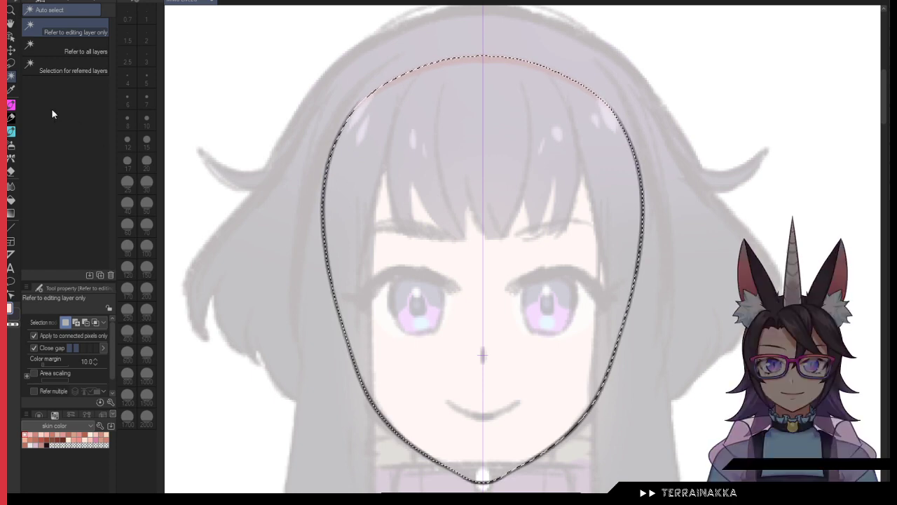
left_click(11, 105)
left_click(127, 270)
mouse_move(329, 140)
left_mouse_down()
mouse_move(351, 100)
mouse_move(371, 401)
mouse_move(581, 280)
mouse_move(430, 156)
mouse_move(310, 103)
left_mouse_up()
left_click(11, 63)
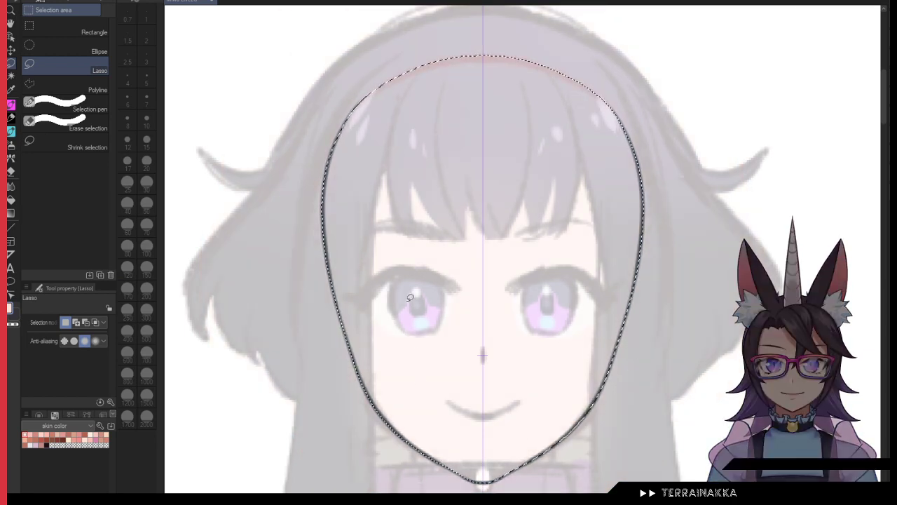
left_click(11, 106)
mouse_move(313, 42)
left_mouse_down()
mouse_move(332, 68)
mouse_move(400, 293)
left_mouse_up()
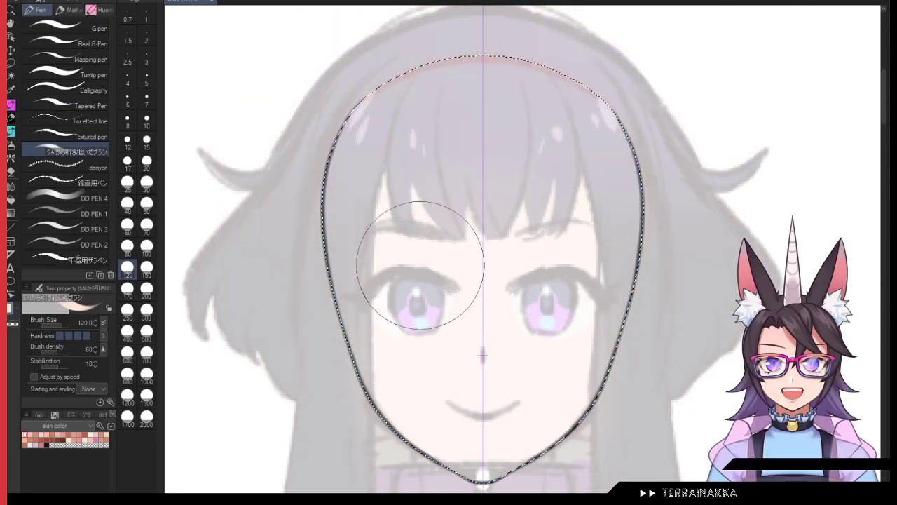
Step: Fill the selected face with the light skin tone using the G-pen at size 700, and clear the selection
left_click(67, 28)
left_click(146, 354)
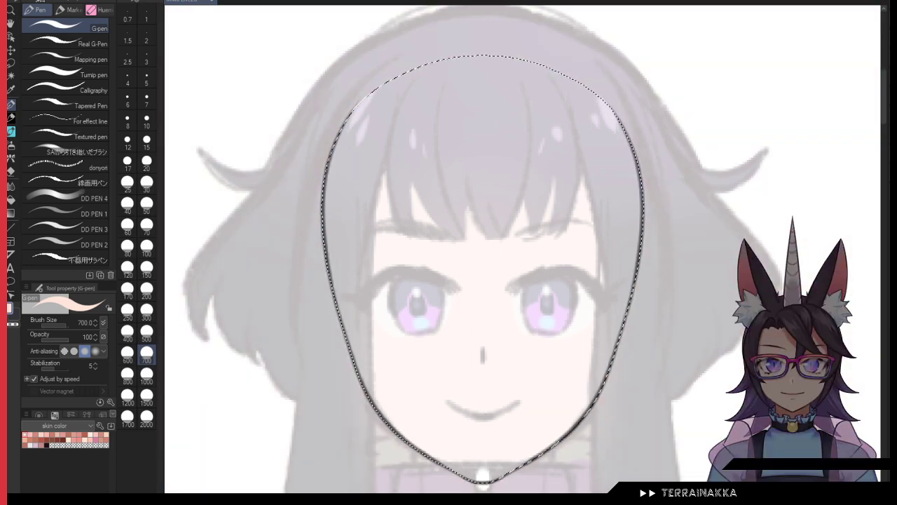
scroll(544, 416, "down", 3)
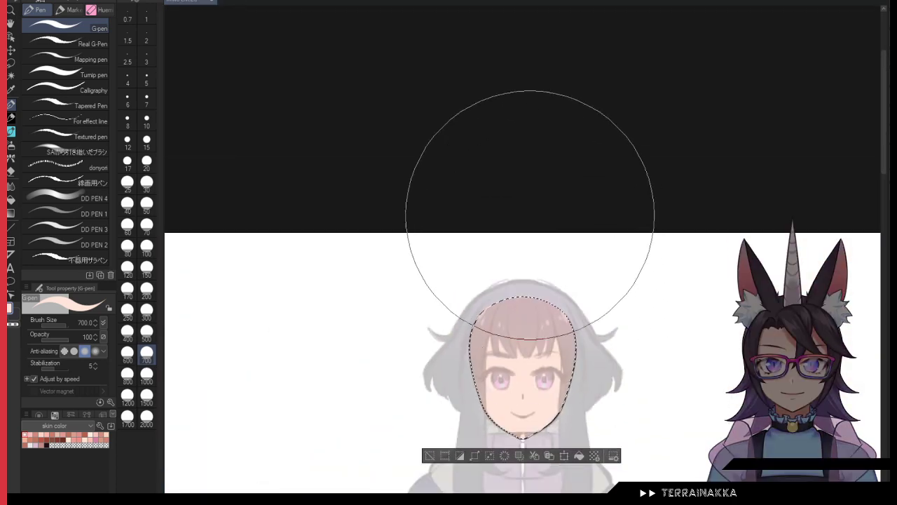
left_click(11, 63)
key("ctrl+d")
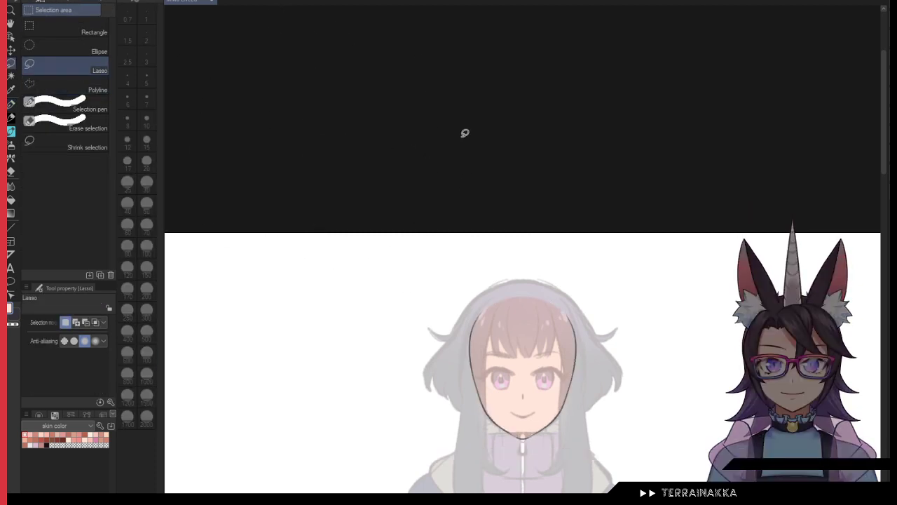
Step: Set the SAIから引き継いだブラシ pen to brush size 4 with a near-black colour from the skin color set
left_click_drag(522, 378, 538, 262)
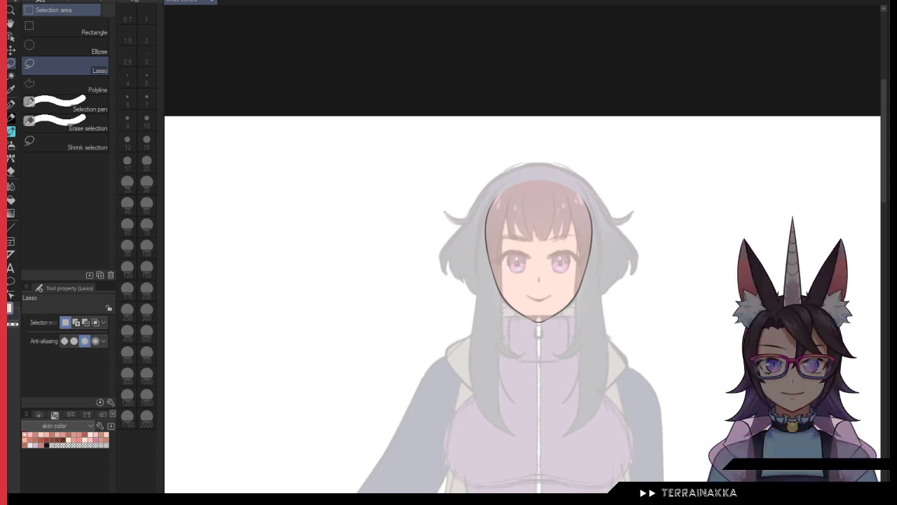
scroll(722, 440, "up", 1)
left_click_drag(703, 428, 803, 453)
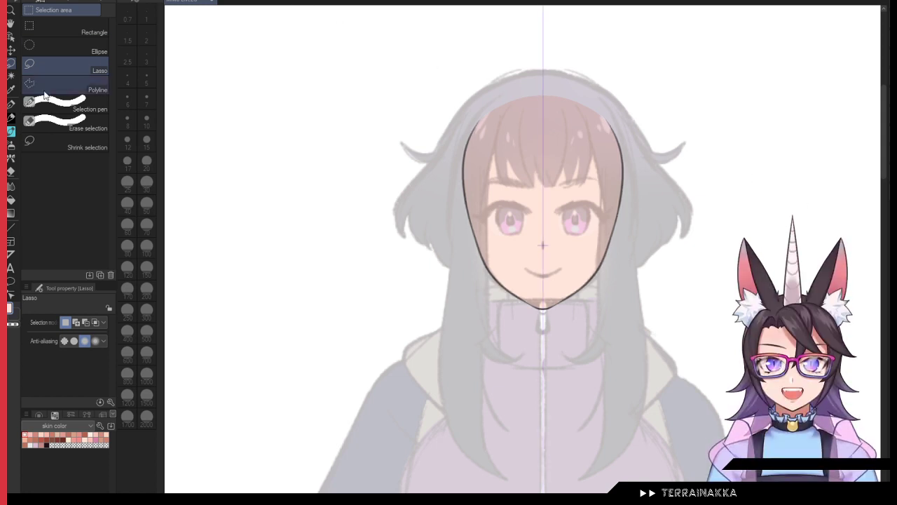
key("p")
left_click(77, 152)
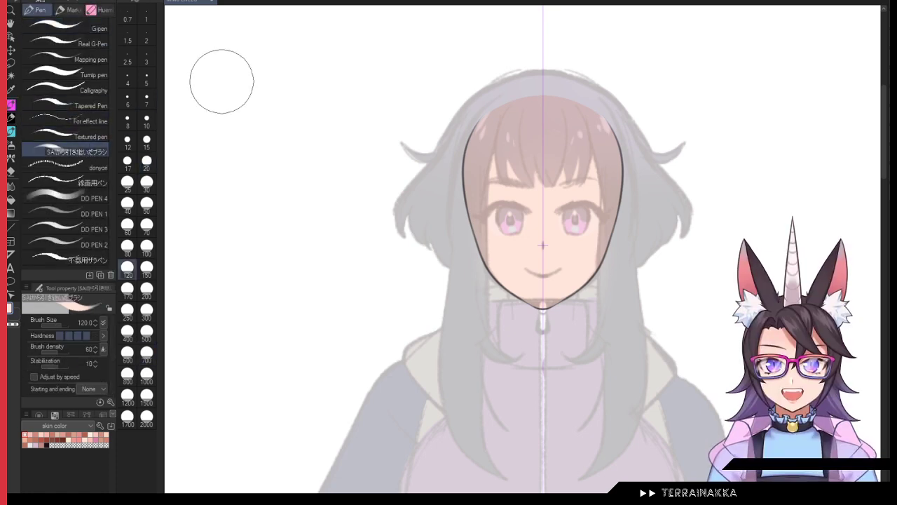
scroll(661, 220, "up", 5)
left_click(147, 79)
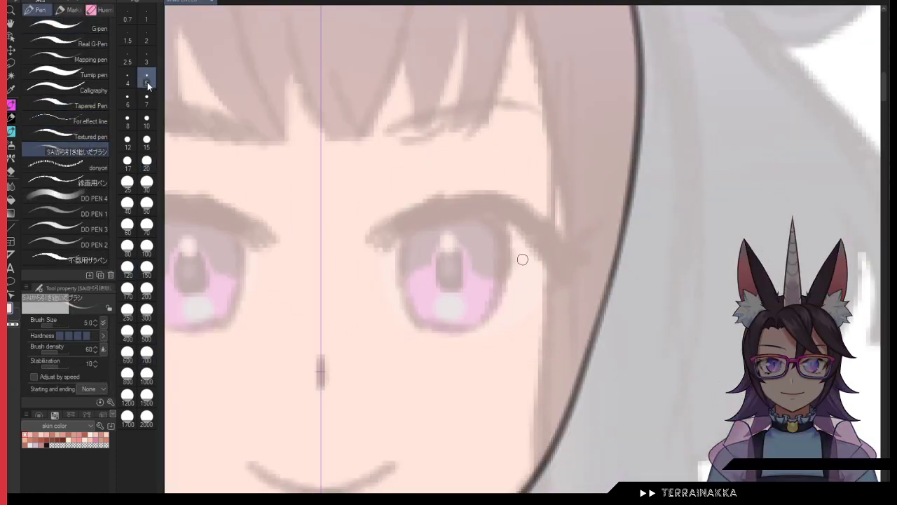
left_click_drag(336, 141, 536, 102)
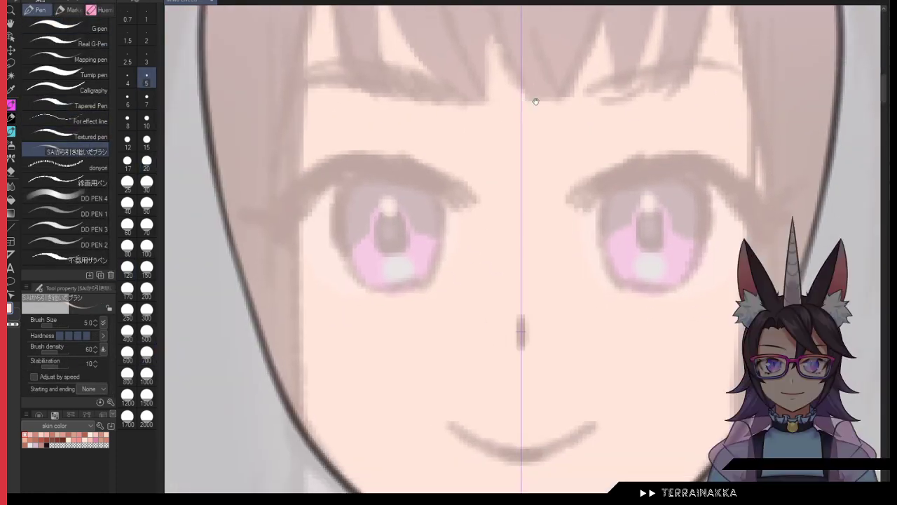
left_click(146, 61)
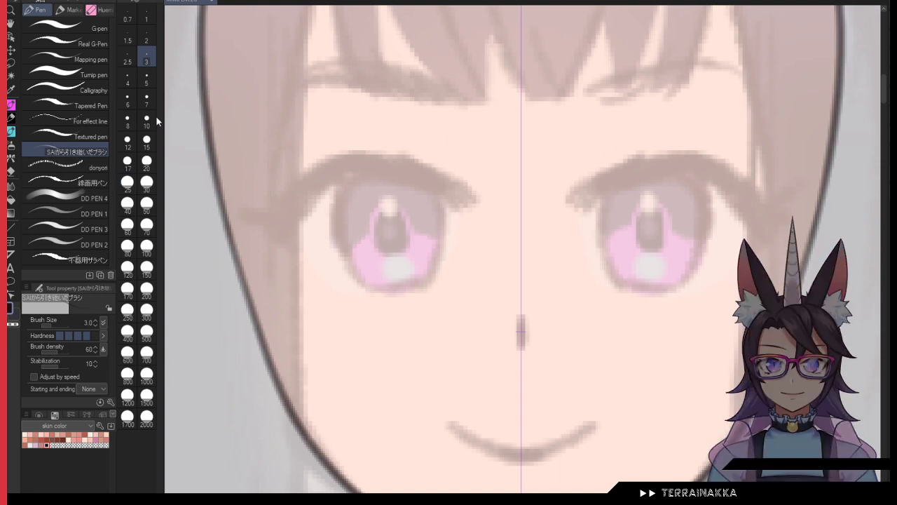
left_click(146, 77)
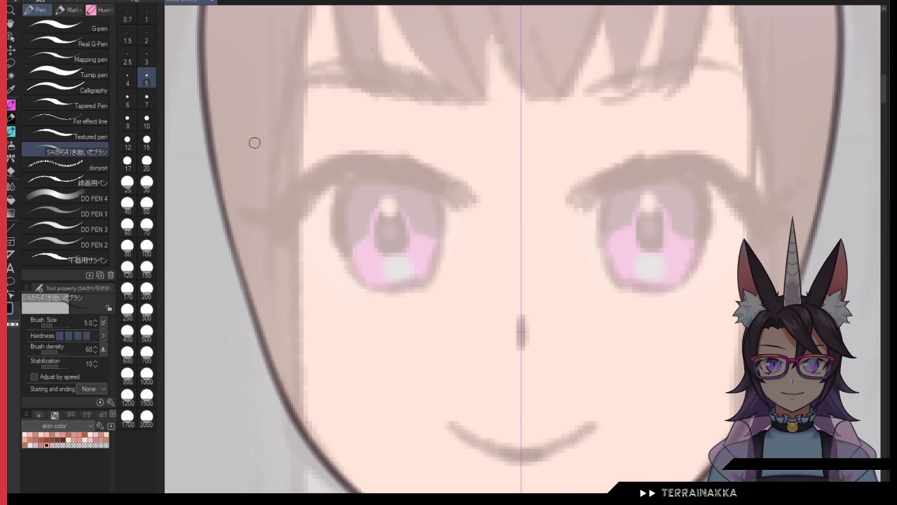
left_click(127, 77)
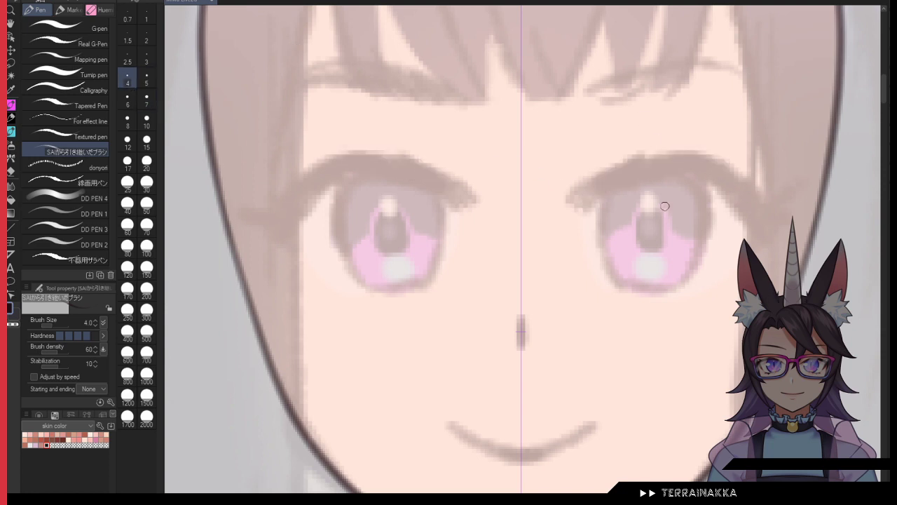
Step: Draw thick, arched upper lash lines over both eyes, mirrored across the symmetry axis
mouse_move(581, 209)
left_mouse_down()
mouse_move(707, 167)
mouse_move(766, 210)
mouse_move(660, 169)
mouse_move(768, 209)
left_mouse_up()
key("ctrl+z")
key("ctrl+z")
left_click_drag(573, 210, 754, 209)
mouse_move(602, 183)
left_mouse_down()
mouse_move(690, 179)
mouse_move(744, 203)
left_mouse_up()
key("ctrl+z")
left_click_drag(626, 173, 760, 190)
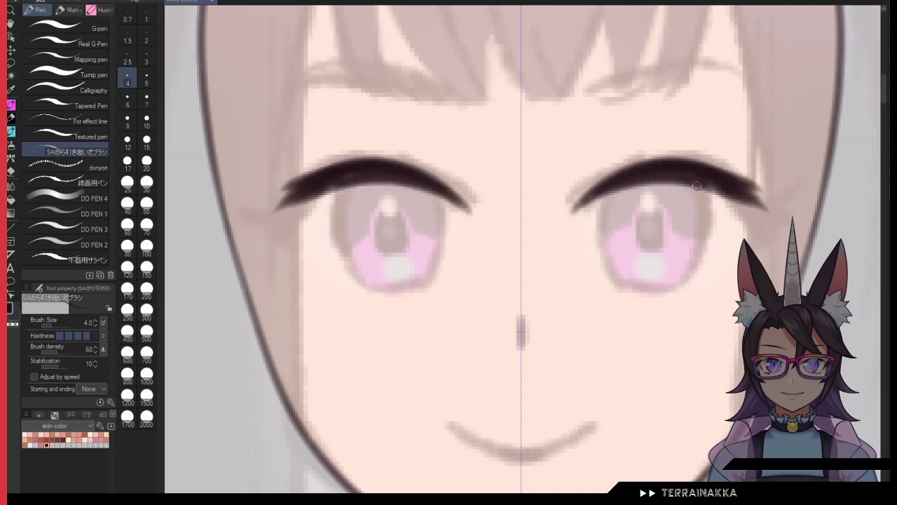
Step: Redraw the outer ends of the upper lash lines as smooth downward tapers, and set the brush size to 3
key("ctrl+z")
mouse_move(576, 210)
left_mouse_down()
mouse_move(639, 174)
mouse_move(588, 208)
mouse_move(607, 191)
mouse_move(711, 188)
mouse_move(758, 214)
left_mouse_up()
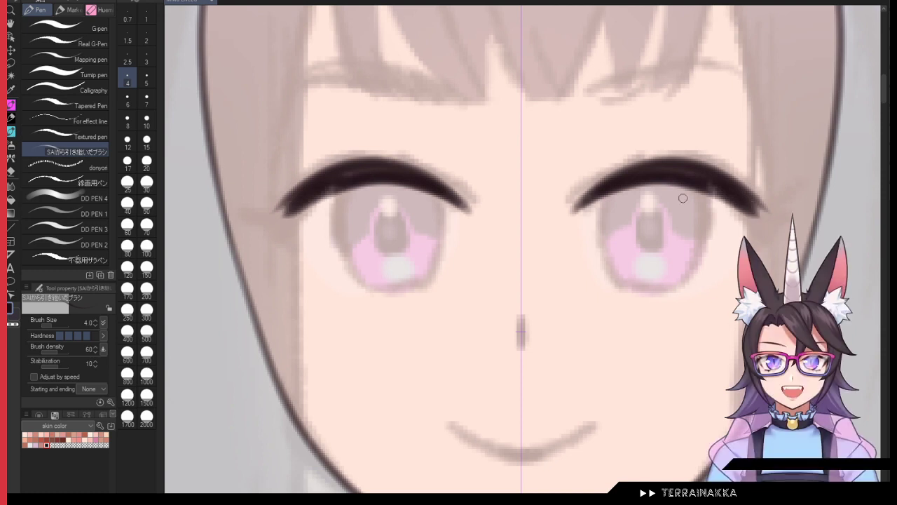
key("ctrl+z")
mouse_move(647, 174)
left_mouse_down()
mouse_move(666, 172)
mouse_move(752, 218)
mouse_move(770, 215)
mouse_move(762, 212)
left_mouse_up()
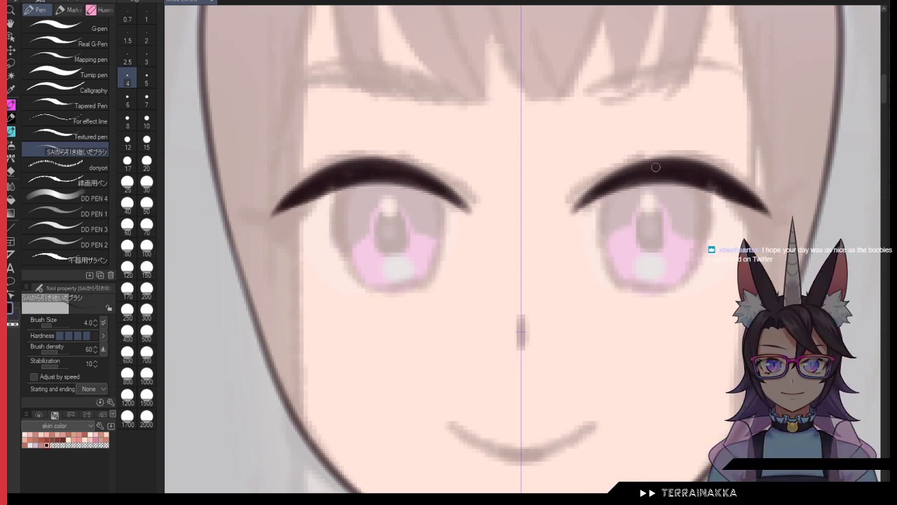
left_click_drag(607, 193, 588, 205)
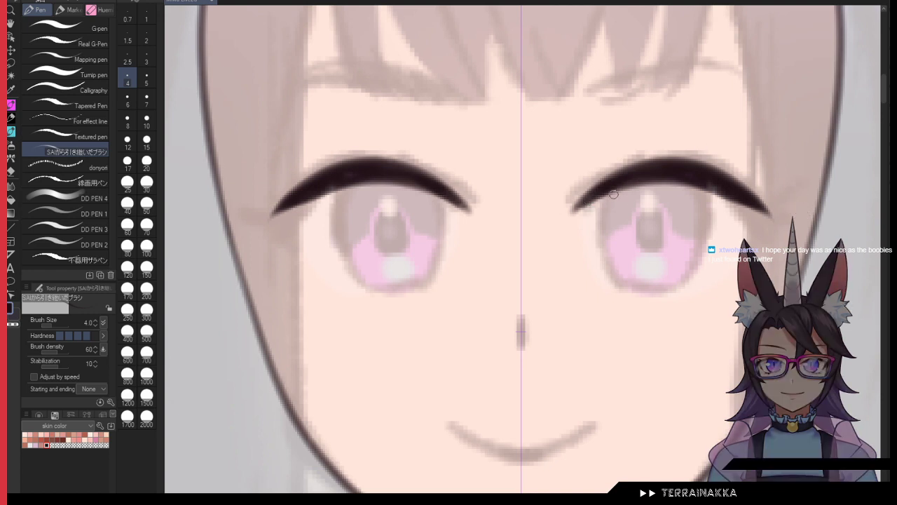
key("bracketleft")
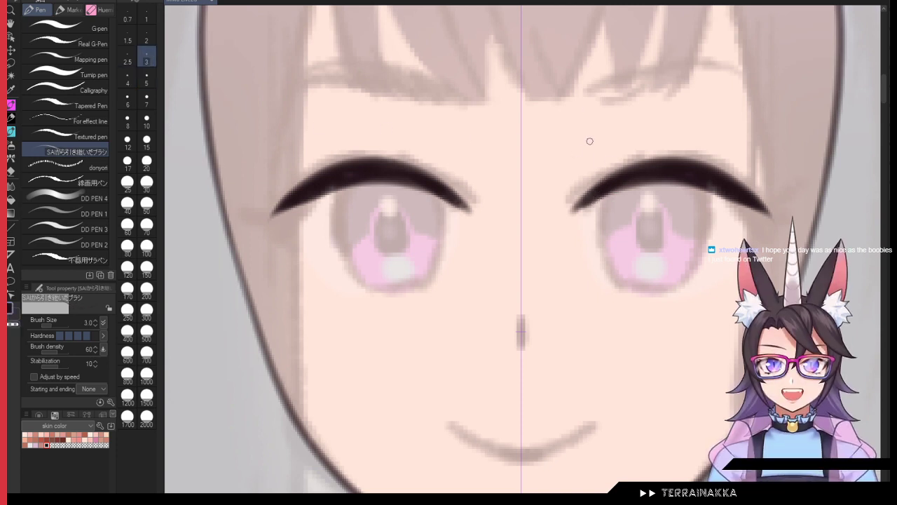
Step: Taper the inner ends of the upper lash lines and add small upward lash flicks at their outer corners
left_click_drag(587, 184, 564, 223)
key("ctrl+z")
left_click_drag(605, 174, 563, 224)
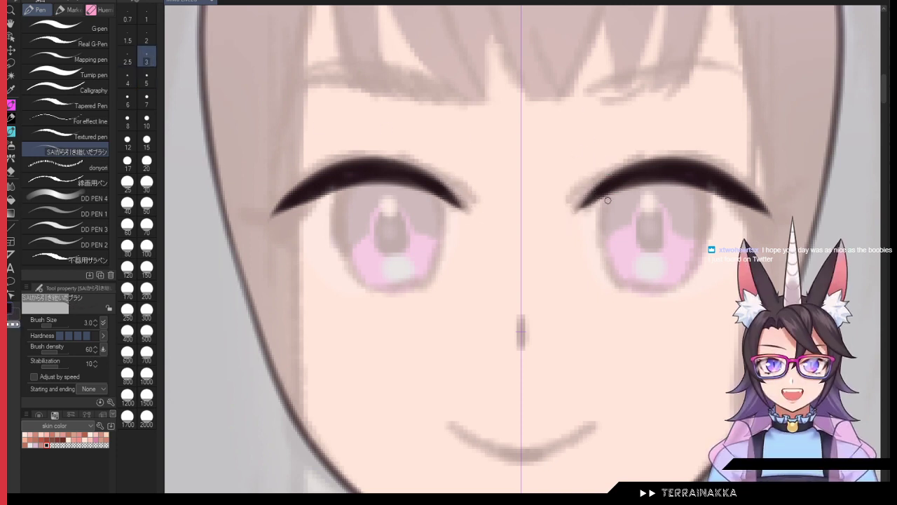
left_click_drag(600, 202, 577, 214)
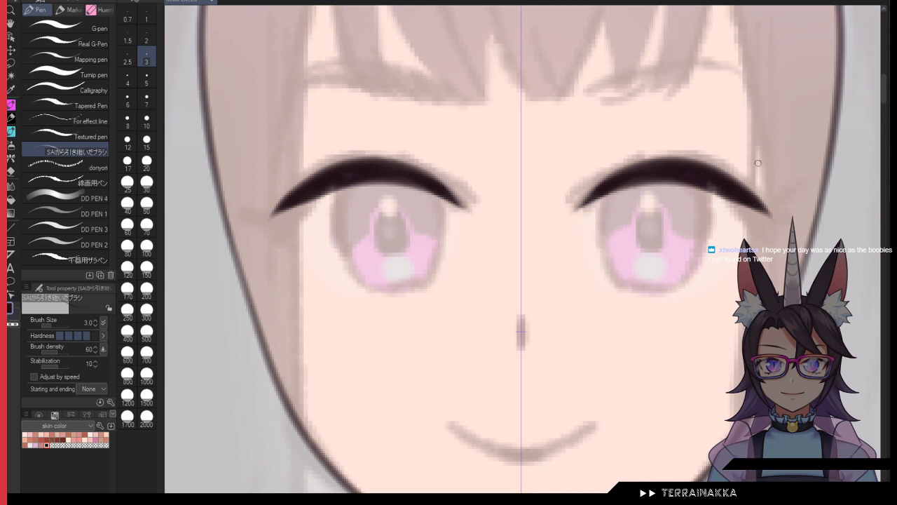
mouse_move(729, 184)
left_mouse_down()
mouse_move(763, 167)
mouse_move(714, 173)
left_mouse_up()
key("ctrl+z")
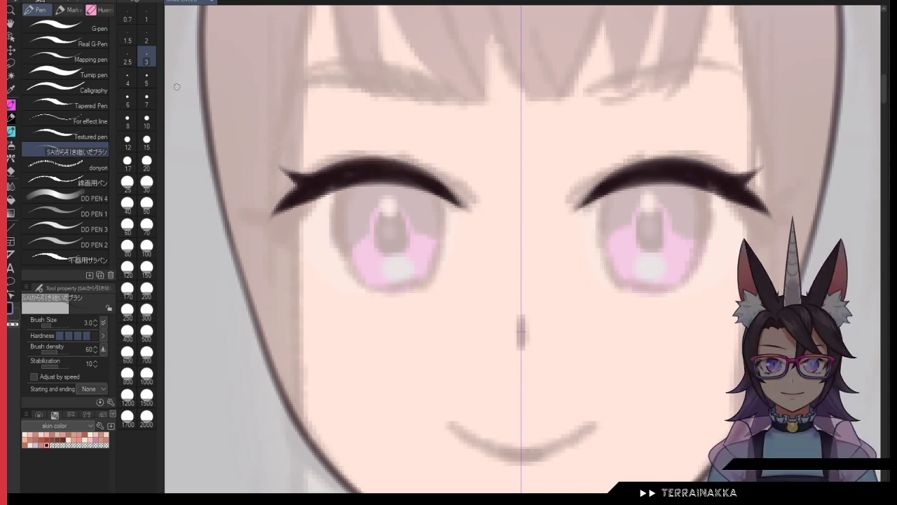
Step: Draw a dark tapering lash stroke down the outer side of each eye at brush size 5
left_click(146, 104)
left_click_drag(304, 201, 326, 274)
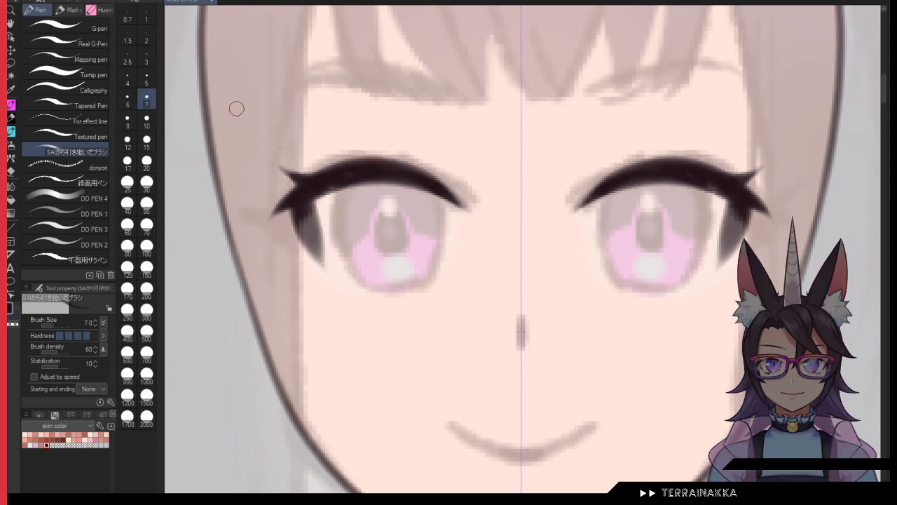
left_click(146, 78)
key("ctrl+z")
left_click_drag(299, 202, 325, 261)
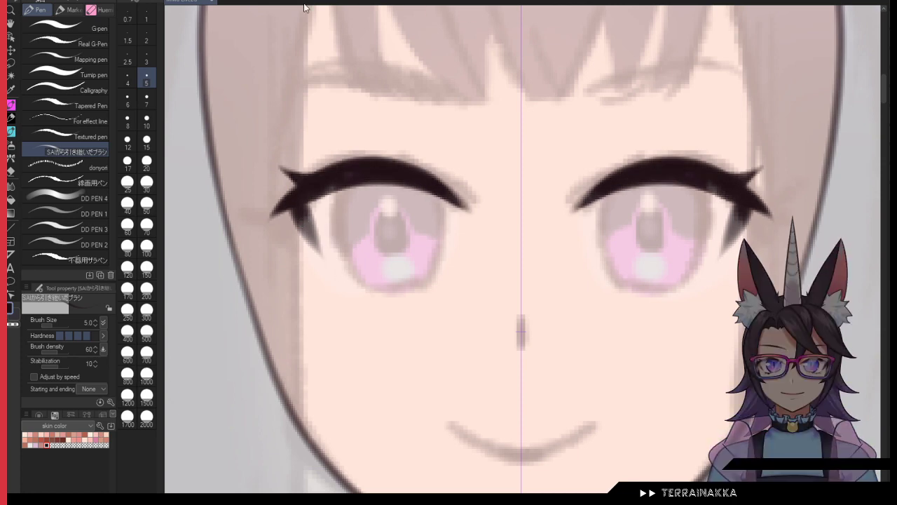
Step: Draw a thin, short eyelid crease arching above each upper lash line at brush size 2.5
left_click(146, 61)
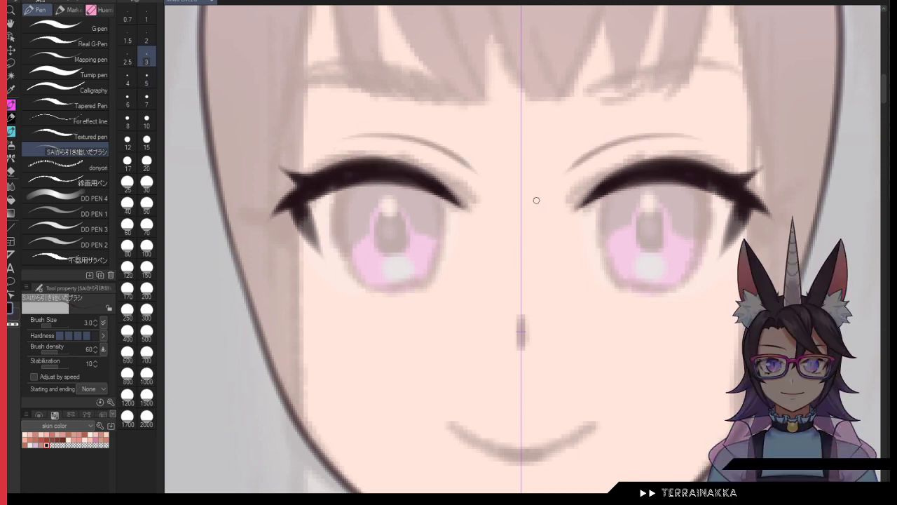
left_click_drag(588, 175, 767, 166)
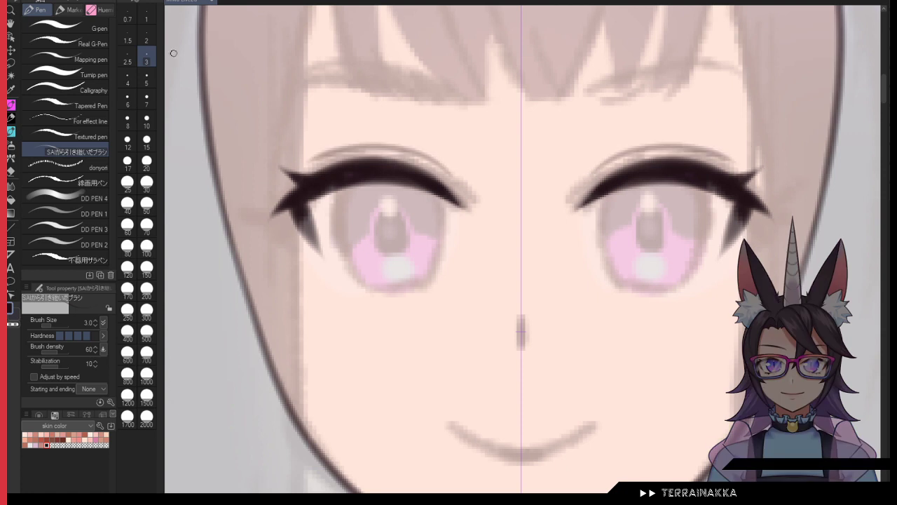
left_click(128, 58)
key("ctrl+z")
left_click_drag(593, 169, 735, 156)
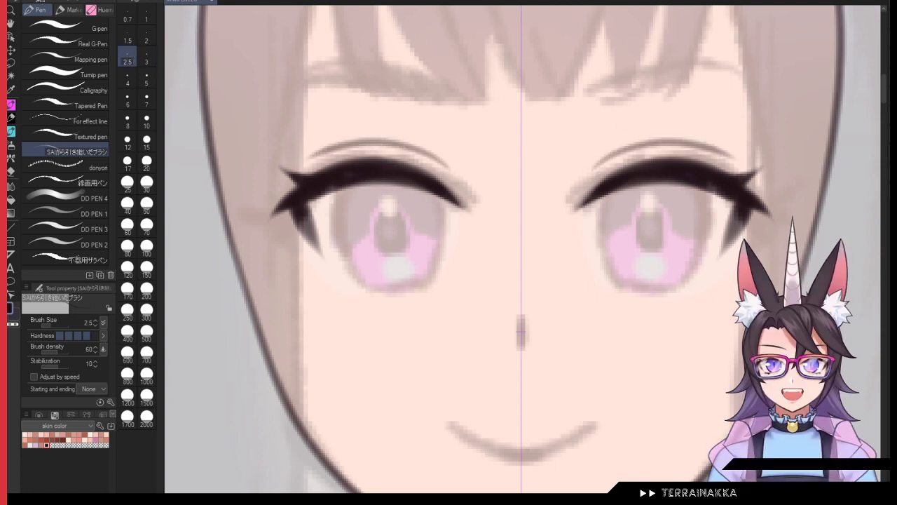
key("ctrl+v")
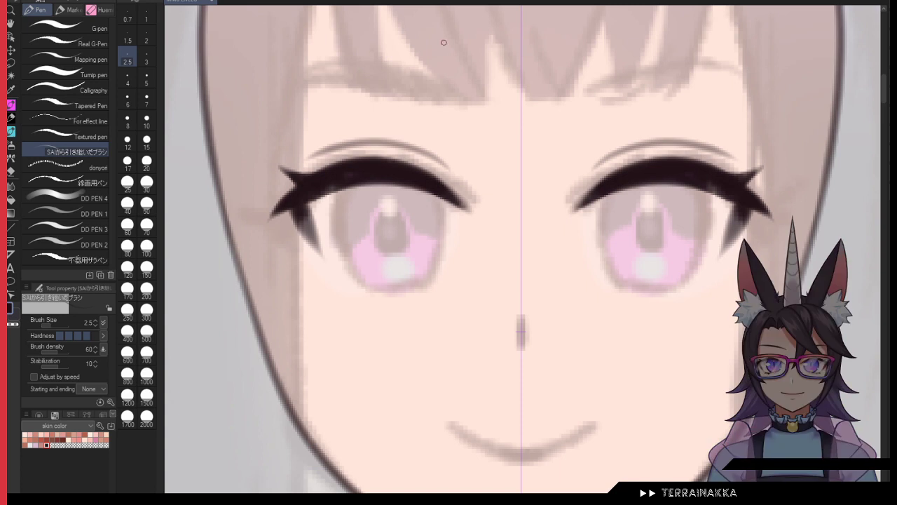
Step: Draw a short lower lash line beneath each iris at brush size 3, mirrored across the symmetry axis
left_click_drag(359, 288, 416, 288)
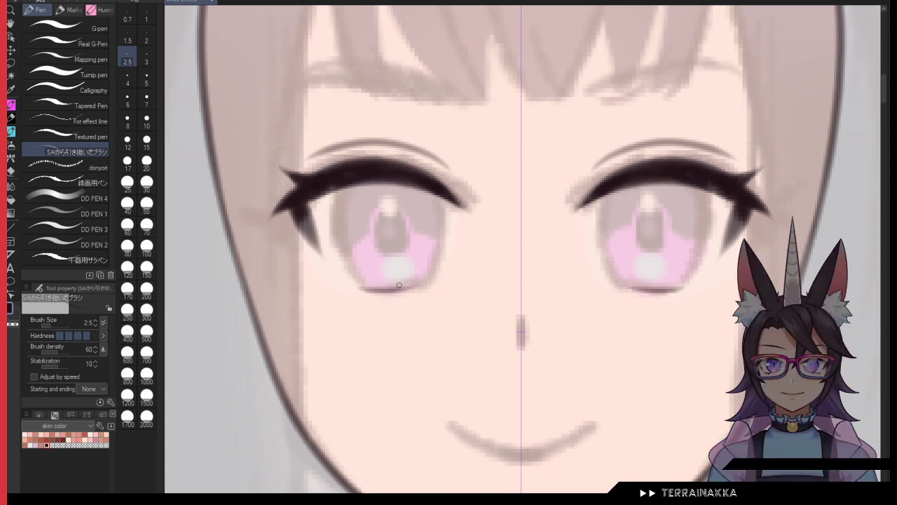
key("ctrl+z")
left_click_drag(354, 286, 433, 284)
left_click(146, 62)
key("ctrl+z")
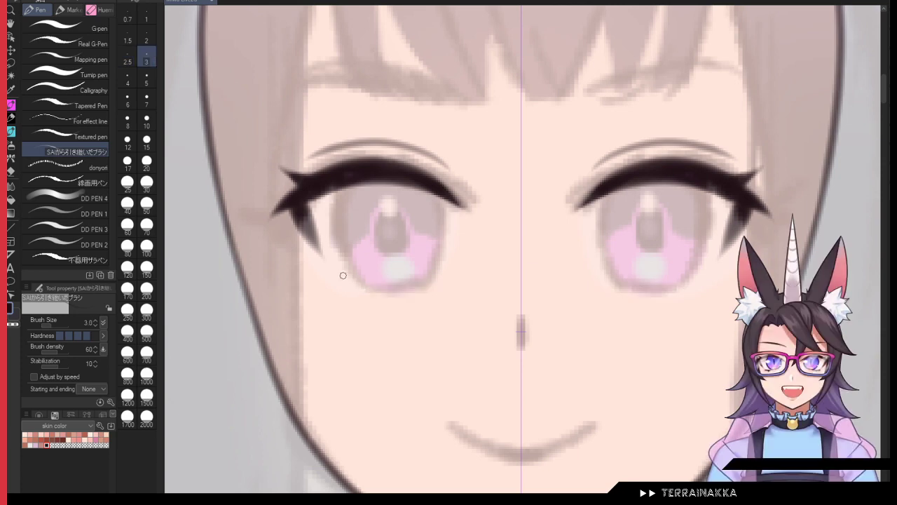
left_click_drag(344, 285, 429, 288)
left_click_drag(350, 287, 414, 288)
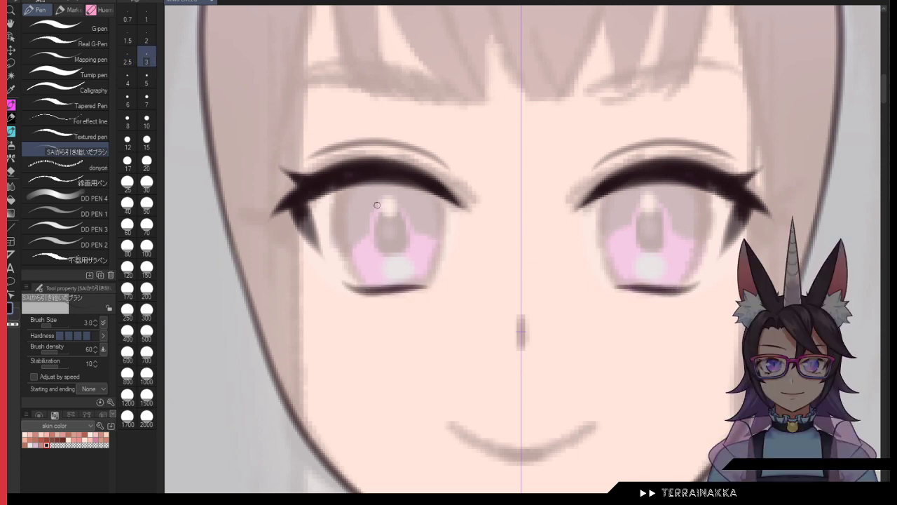
Step: Add small, fine lower lashes at the outer ends of the lower lash lines
left_click_drag(308, 258, 363, 293)
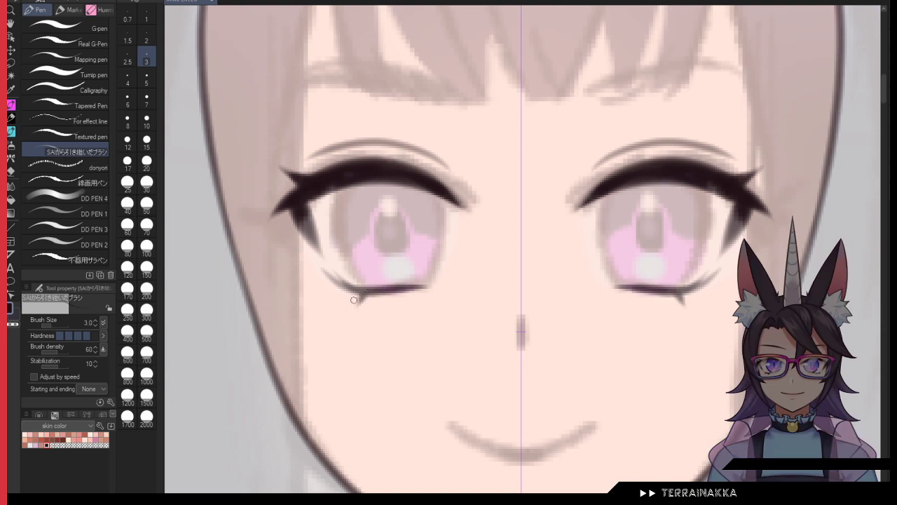
left_click_drag(348, 287, 331, 297)
left_click_drag(334, 284, 317, 271)
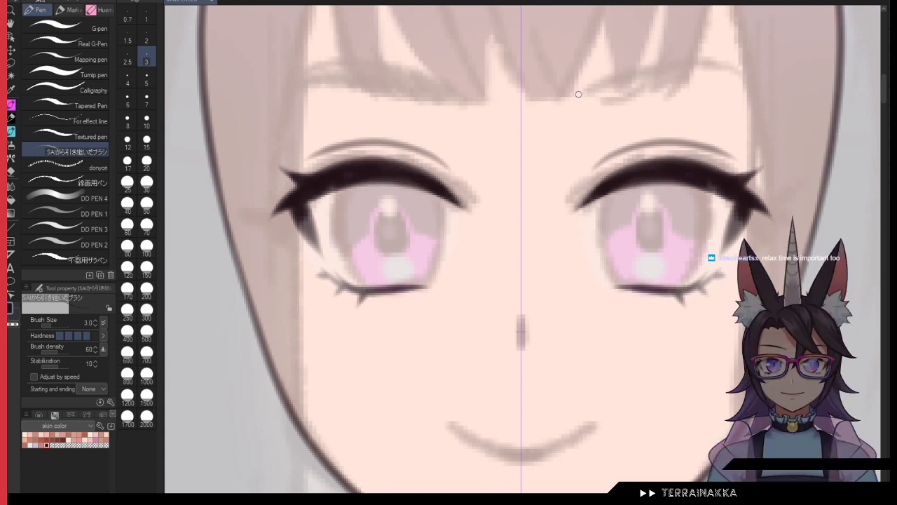
Step: Outline slender arched eyebrows above both eyes, mirrored over the sketch, and shorten their outer ends to fine tapers
left_click_drag(579, 94, 734, 83)
mouse_move(603, 83)
left_mouse_down()
mouse_move(722, 74)
mouse_move(575, 107)
mouse_move(737, 77)
mouse_move(588, 105)
mouse_move(601, 83)
mouse_move(747, 74)
mouse_move(788, 94)
left_mouse_up()
key("ctrl+z")
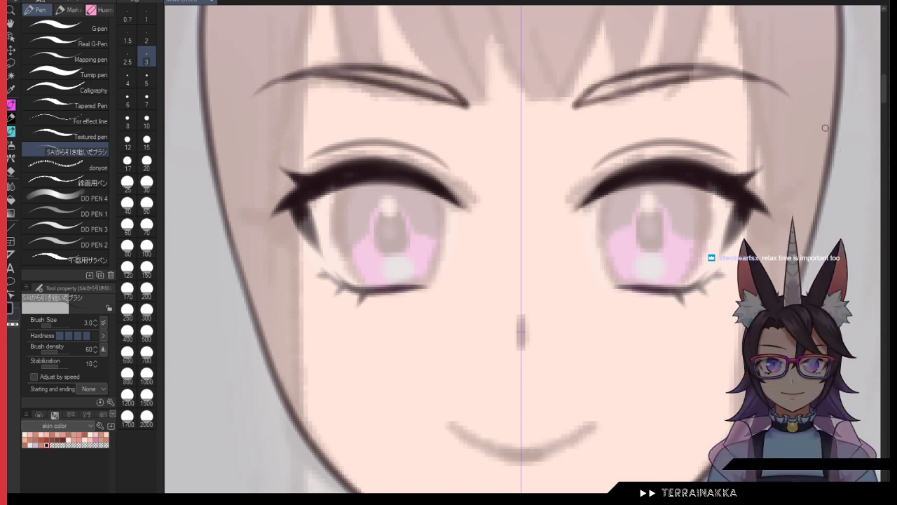
key("ctrl+z")
mouse_move(734, 76)
left_mouse_down()
mouse_move(774, 100)
mouse_move(771, 87)
mouse_move(752, 85)
mouse_move(764, 78)
left_mouse_up()
key("ctrl+z")
key("c")
key("c")
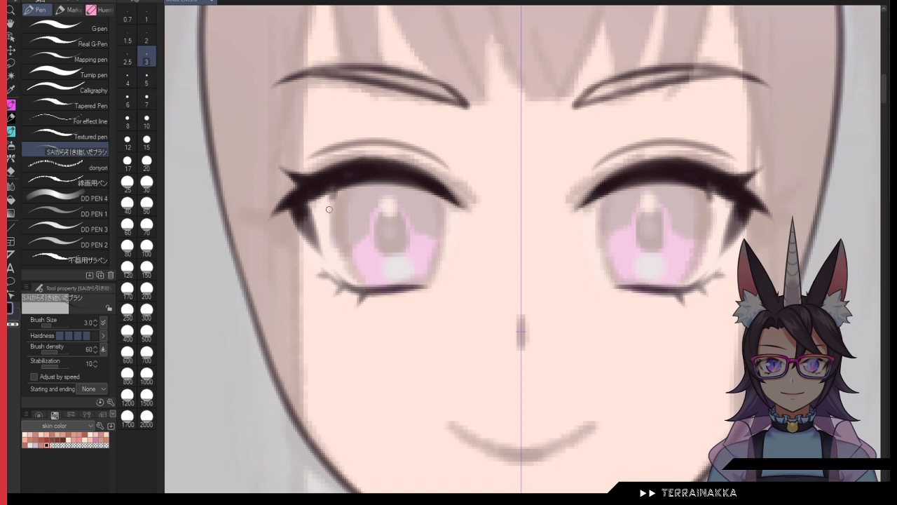
Step: Load the 和色カラーパレット color set and pick its white swatch as the drawing colour
left_click(40, 416)
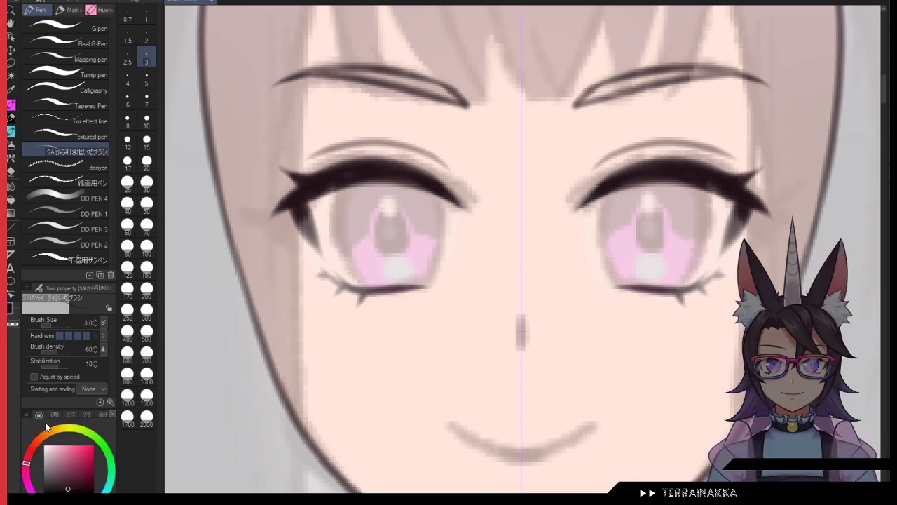
left_click(54, 416)
scroll(51, 427, "down", 1)
left_click(26, 435)
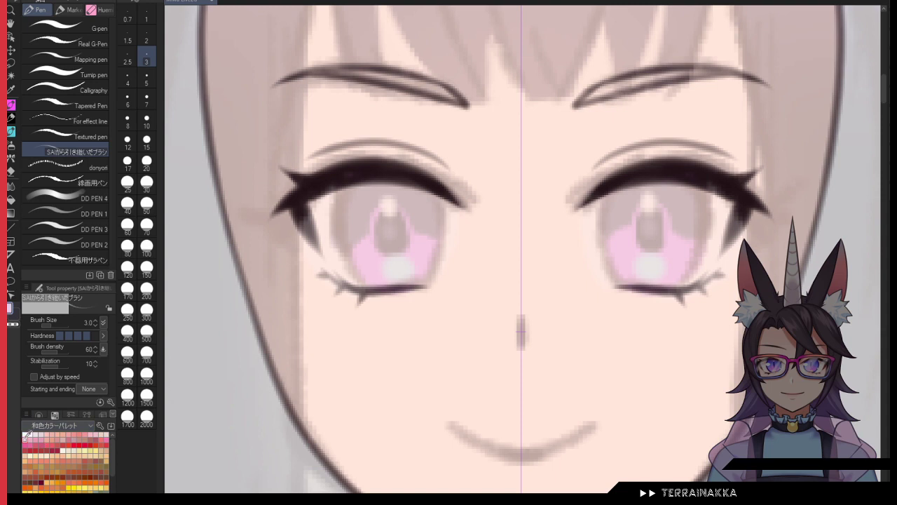
Step: Paint the mirrored eye whites over the sketched irises, raising the brush size from 5 to 7
left_click(147, 79)
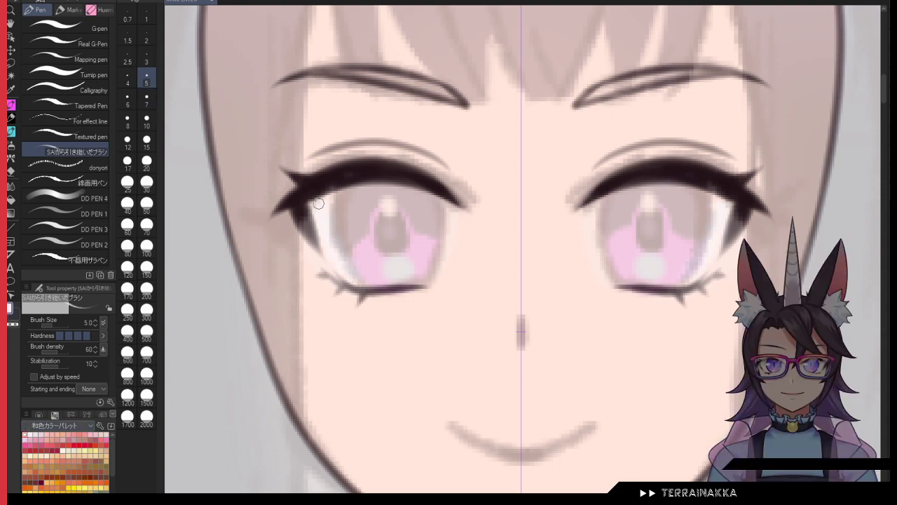
key("bracketright")
key("bracketright")
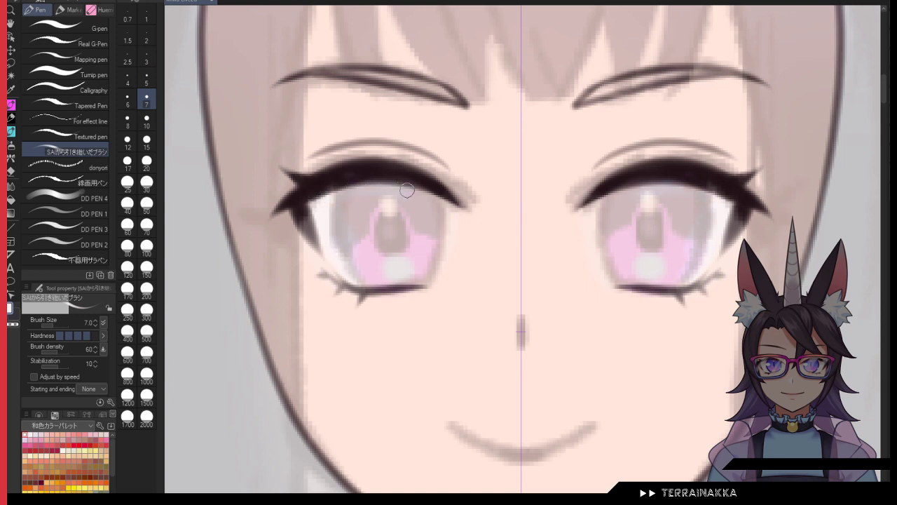
mouse_move(438, 254)
left_mouse_down()
mouse_move(384, 280)
mouse_move(346, 250)
mouse_move(354, 276)
mouse_move(359, 245)
mouse_move(390, 250)
left_mouse_up()
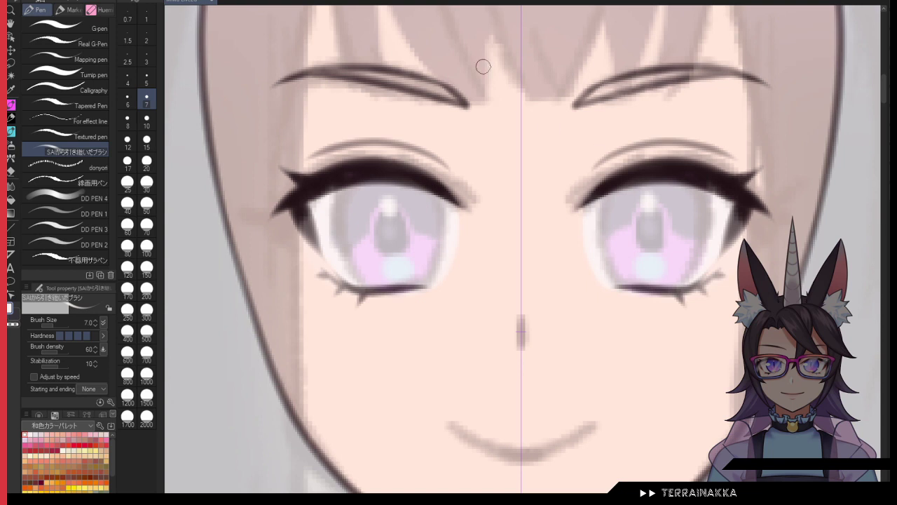
key("ctrl+shift+t")
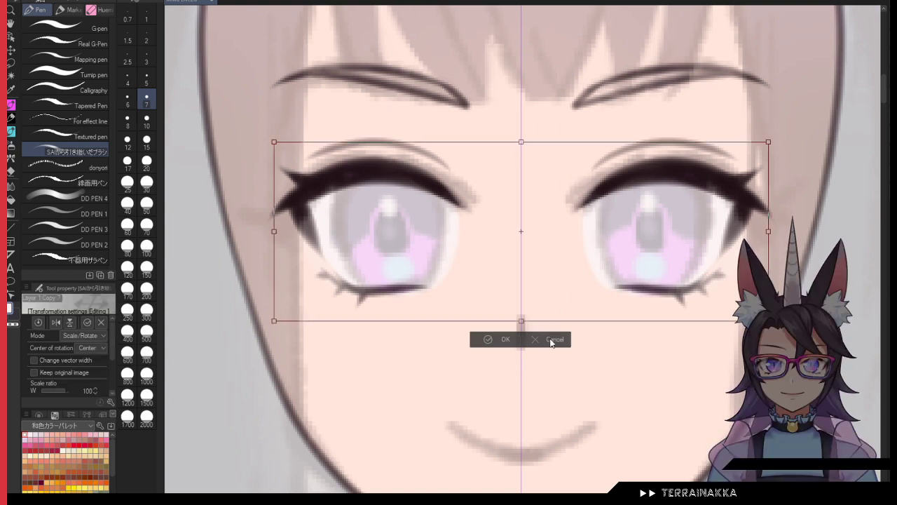
left_click(553, 340)
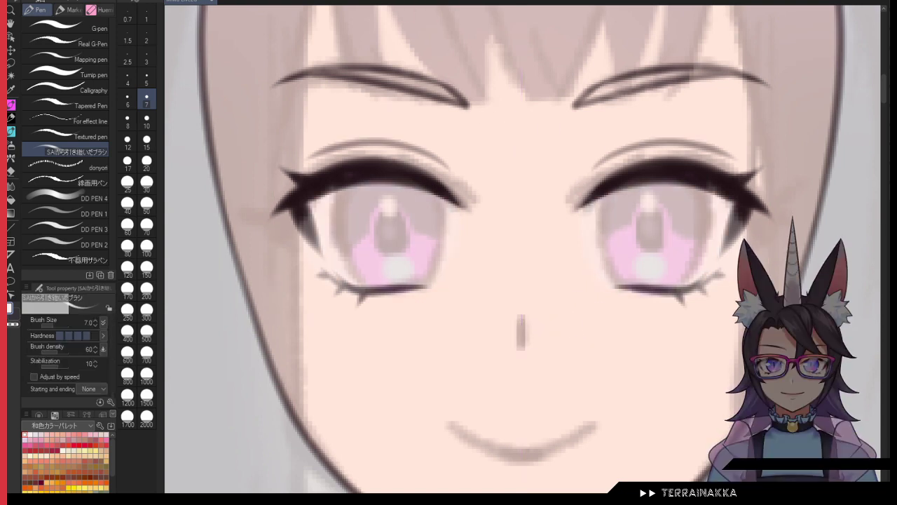
key("ctrl+shift+t")
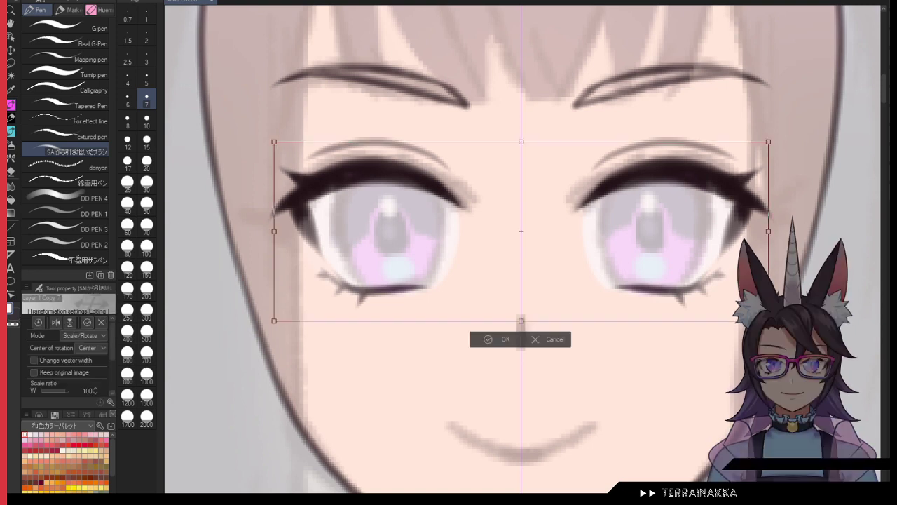
left_click(553, 339)
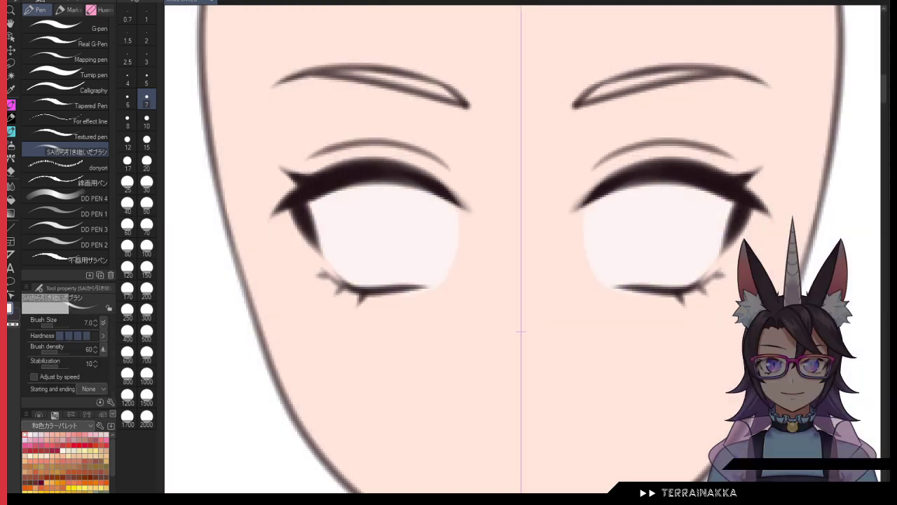
Step: Fill out the mirrored eye whites with more white strokes at brush size 7, with the sketch hidden
mouse_move(324, 201)
left_mouse_down()
mouse_move(344, 262)
mouse_move(375, 281)
mouse_move(321, 201)
mouse_move(353, 254)
left_mouse_up()
left_click_drag(353, 205, 375, 275)
mouse_move(326, 190)
left_mouse_down()
mouse_move(407, 179)
mouse_move(441, 201)
mouse_move(448, 236)
mouse_move(429, 272)
mouse_move(379, 253)
mouse_move(371, 207)
mouse_move(389, 190)
mouse_move(416, 255)
left_mouse_up()
key("ctrl+t")
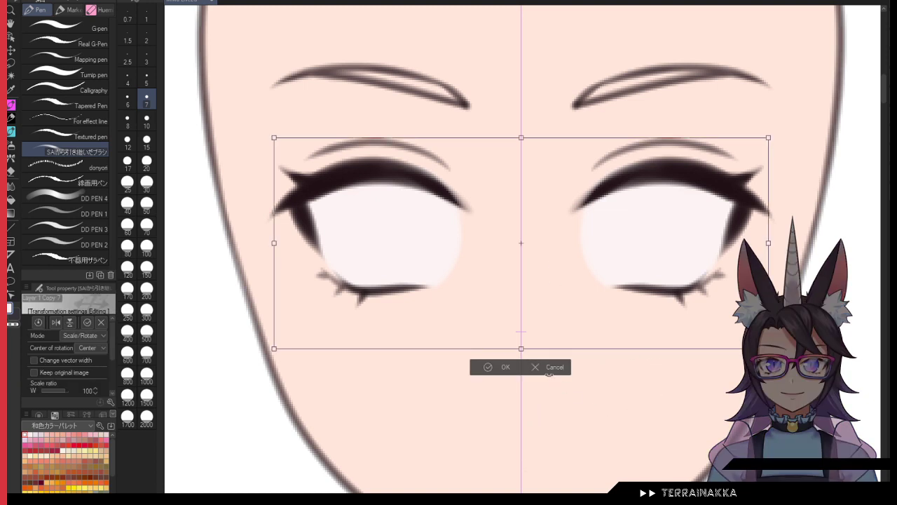
left_click(549, 369)
left_click(146, 160)
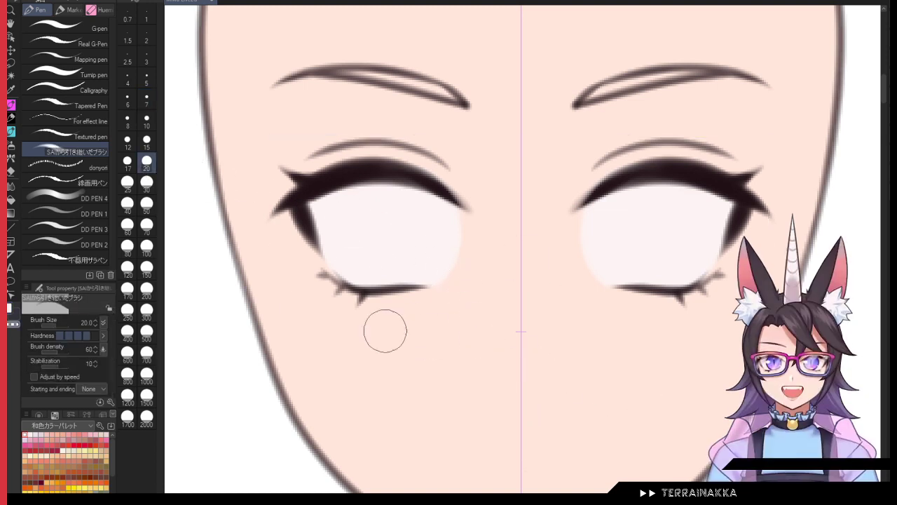
key("ctrl+t")
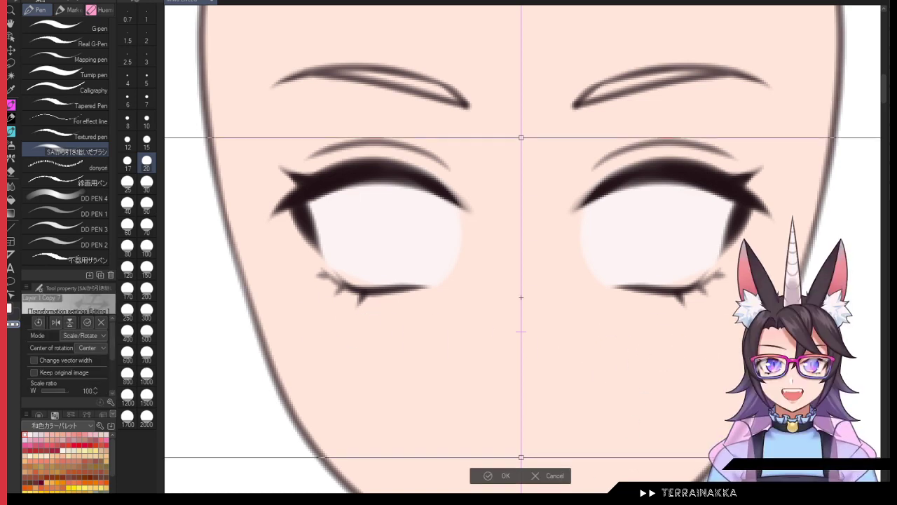
key("ctrl+minus")
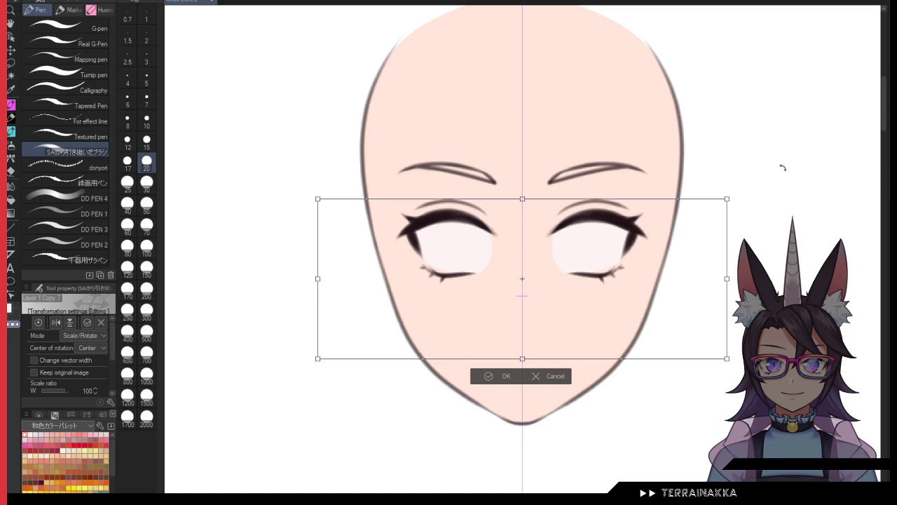
left_click_drag(502, 274, 504, 290)
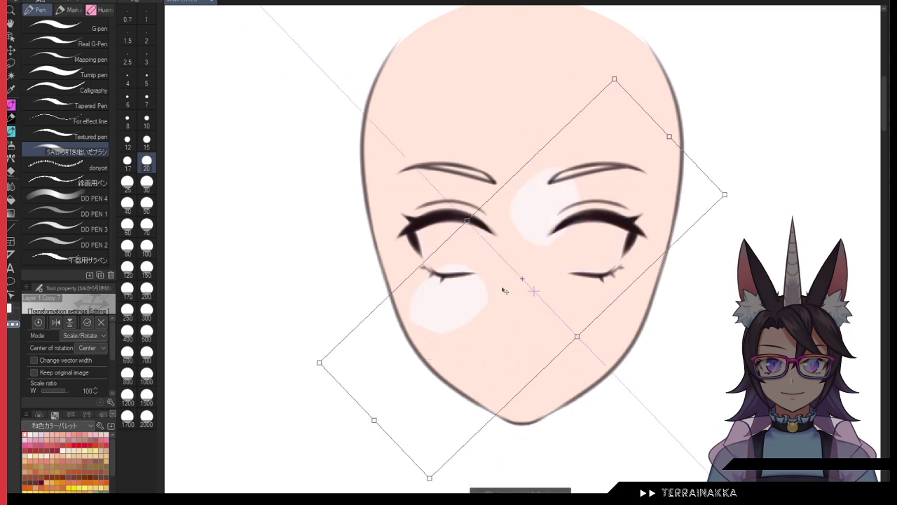
left_click_drag(681, 216, 648, 345)
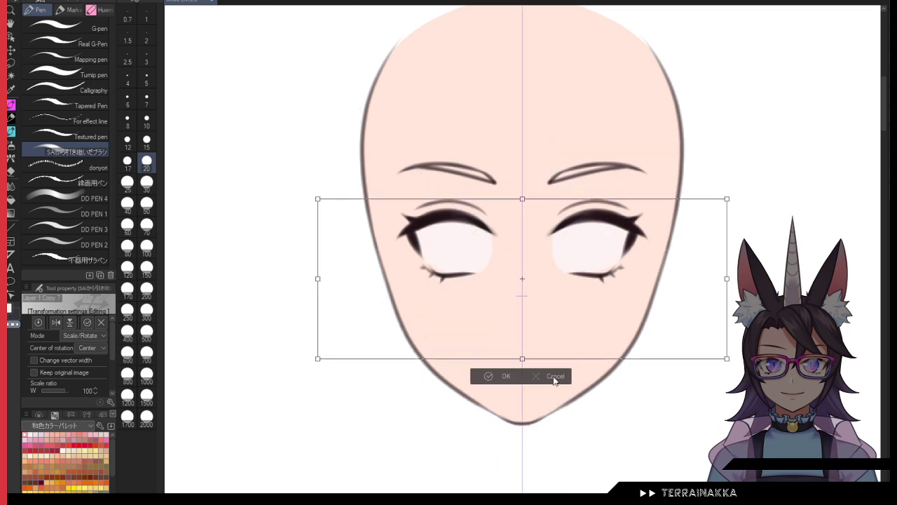
left_click(553, 381)
Step: Clear the painted eye whites and paint a mirrored white stroke along each eye's inner side at brush size 10
left_click(281, 2)
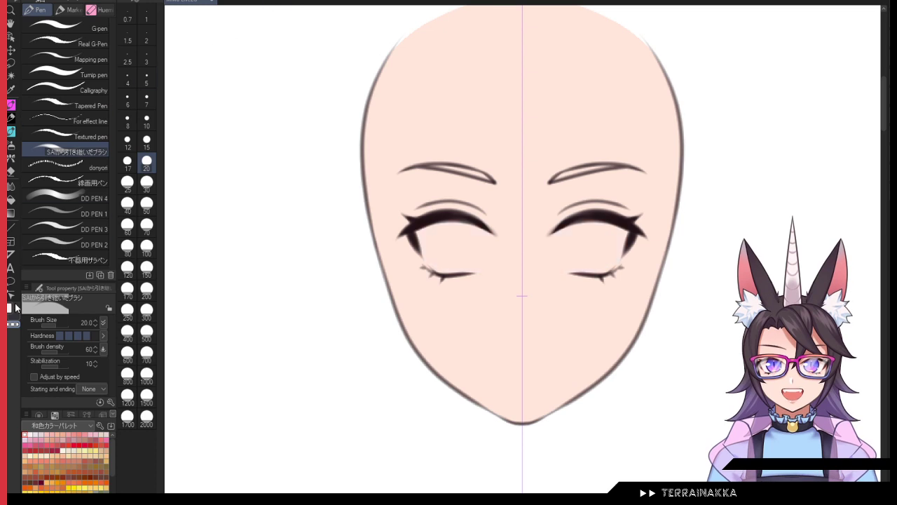
left_click(147, 123)
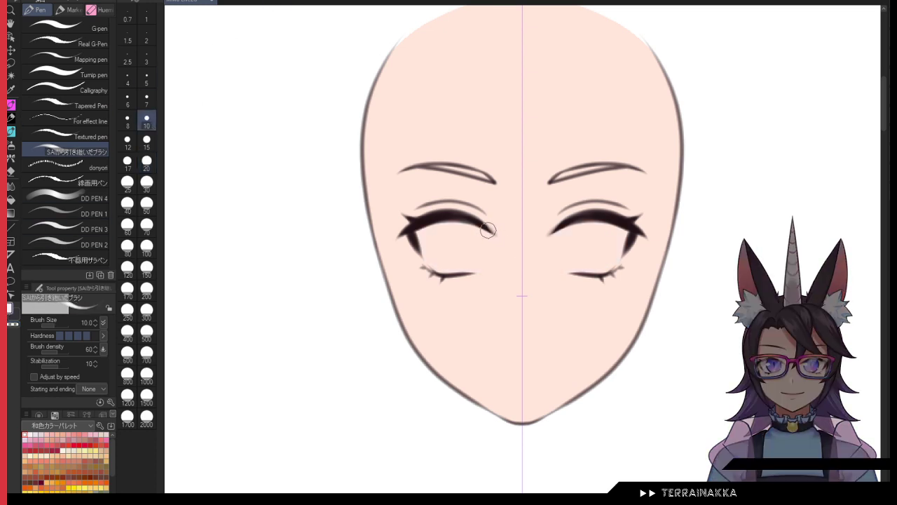
left_click_drag(471, 235, 484, 283)
key("ctrl+t")
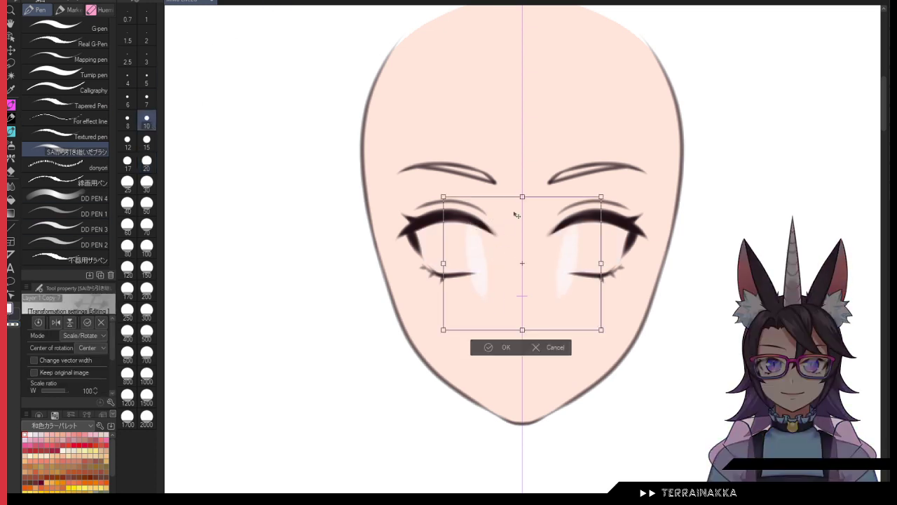
left_click(553, 348)
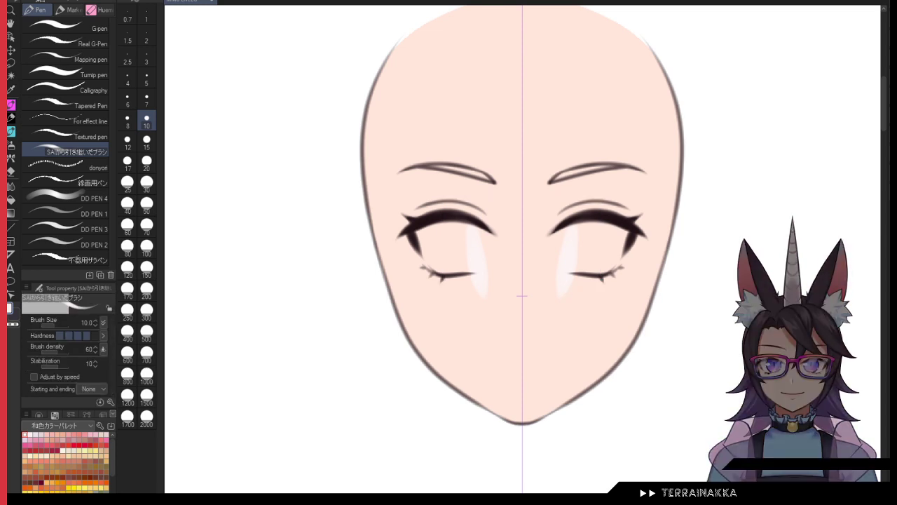
Step: Undo the last white stroke and place a vertical symmetrical ruler with 2 lines through the sketched nose
key("ctrl+z")
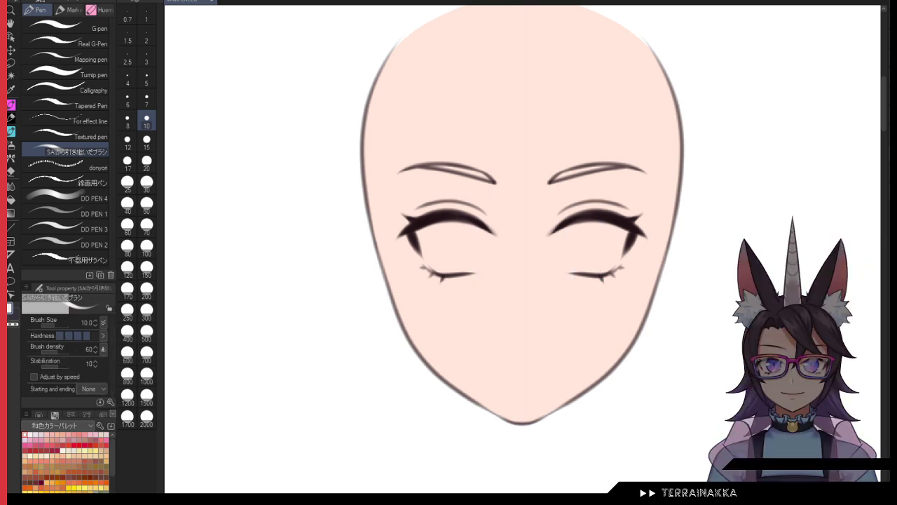
left_click(10, 255)
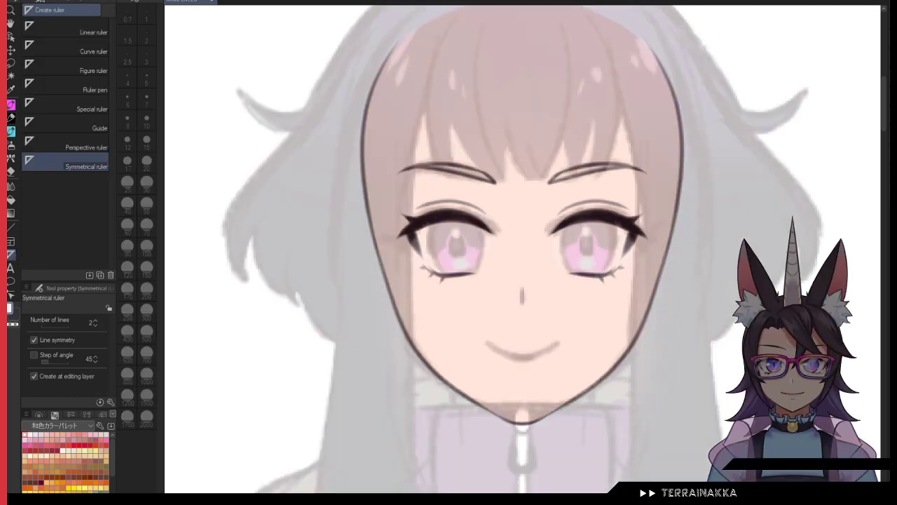
left_click(522, 296)
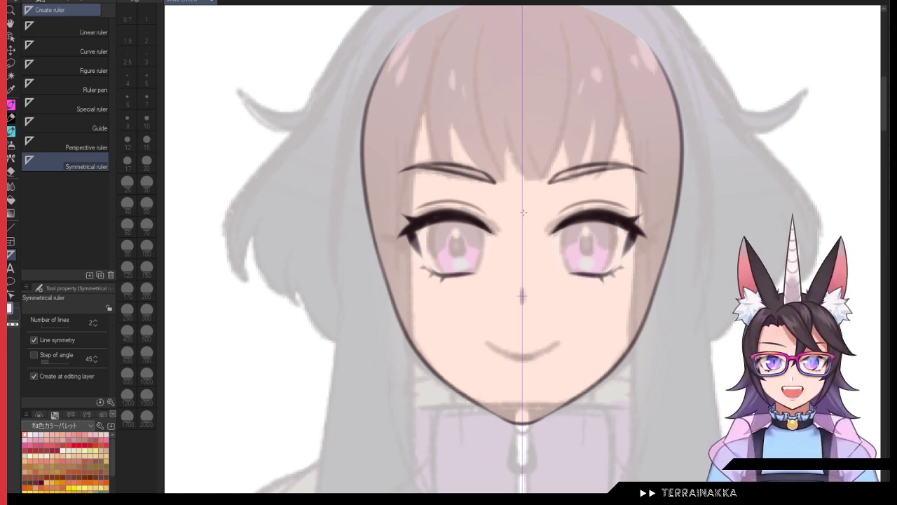
key("ctrl+z")
key("ctrl+z")
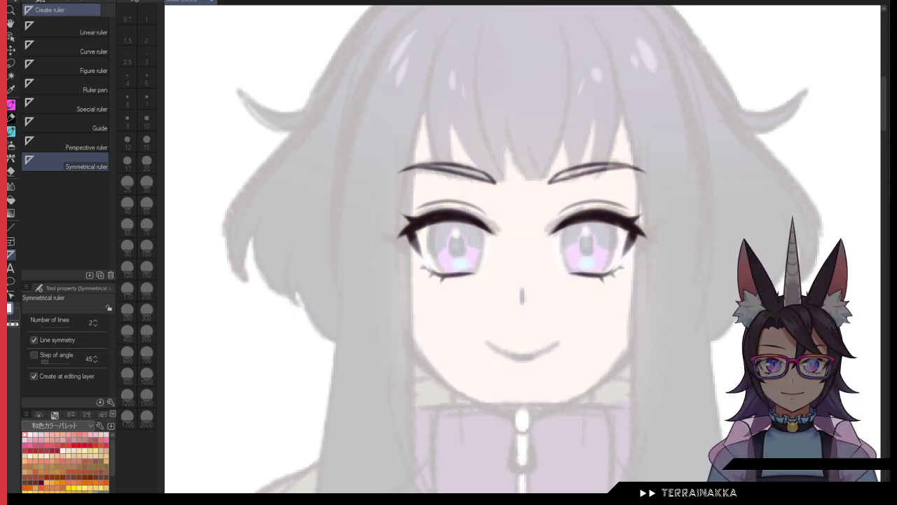
key("ctrl+y")
key("ctrl+y")
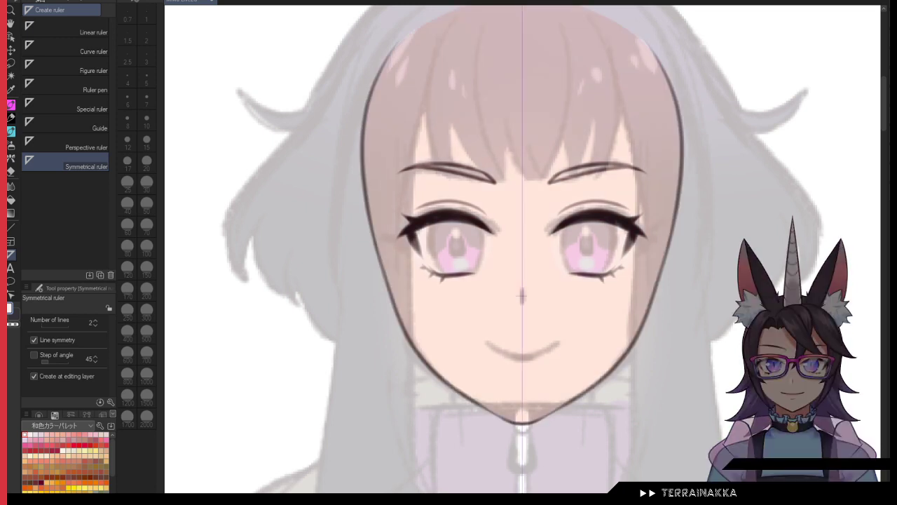
key("ctrl+z")
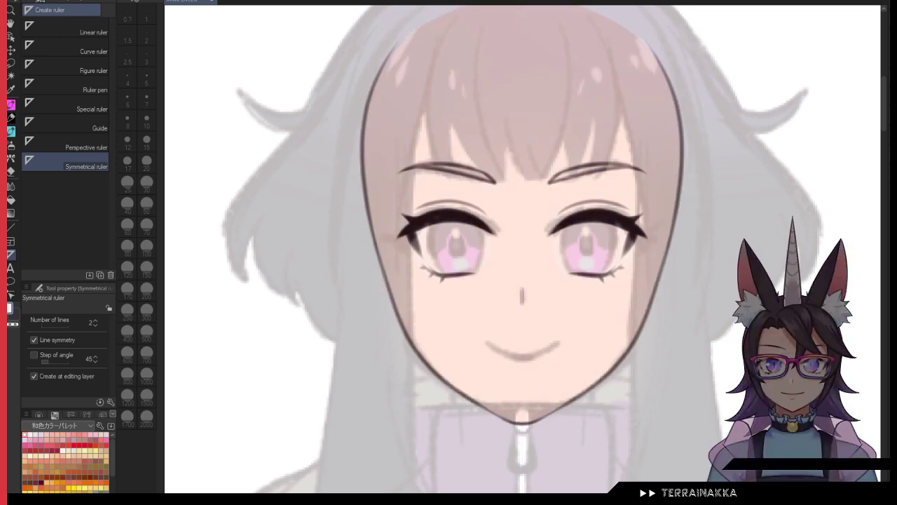
key("ctrl+y")
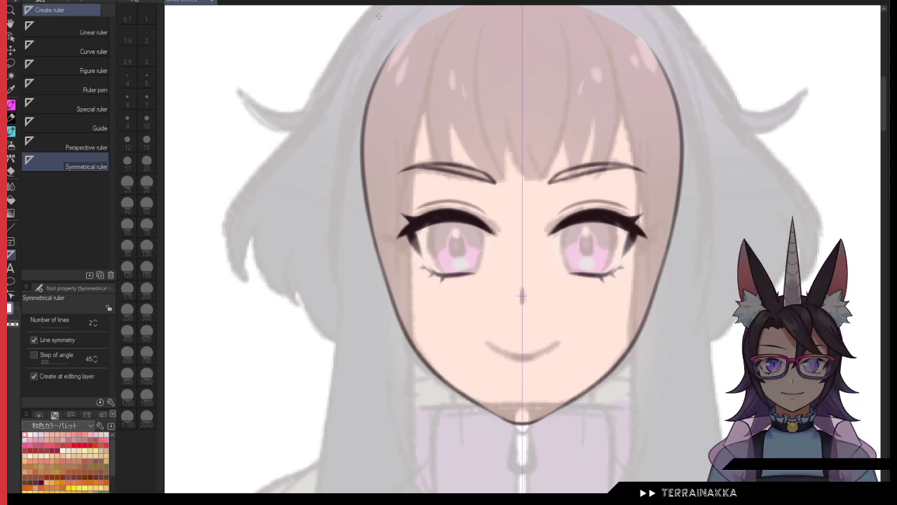
Step: Paint mirrored white over the outer part of each sketched eye at brush size 10
key("ctrl+plus")
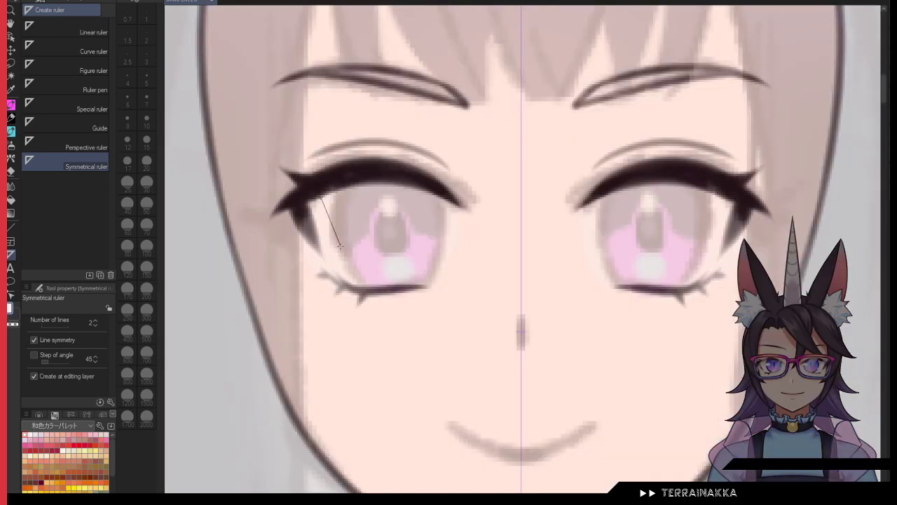
left_click_drag(340, 246, 343, 279)
key("ctrl+z")
left_click(11, 105)
left_click_drag(323, 206, 325, 223)
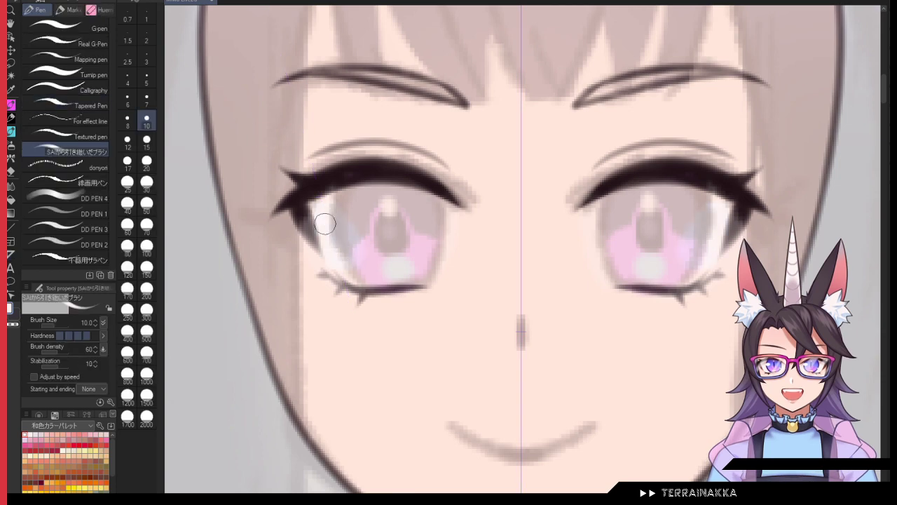
key("ctrl+t")
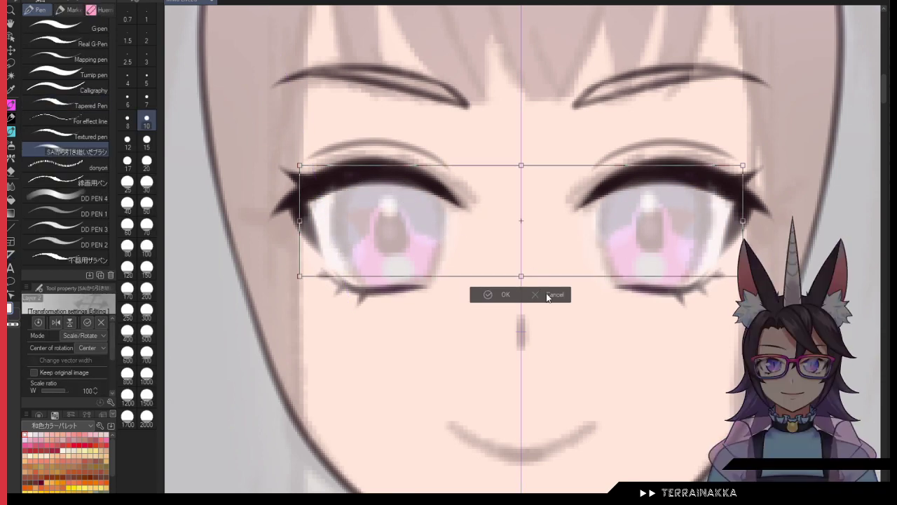
left_click(553, 295)
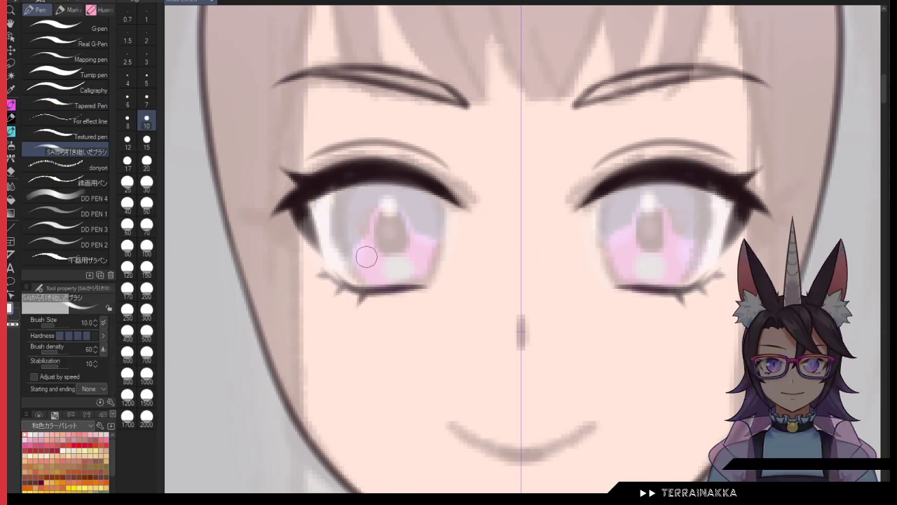
Step: Fill in the rest of the mirrored eye whites and round off their edges with brush sizes 3 and 5
mouse_move(365, 258)
left_mouse_down()
mouse_move(394, 260)
mouse_move(390, 266)
left_mouse_up()
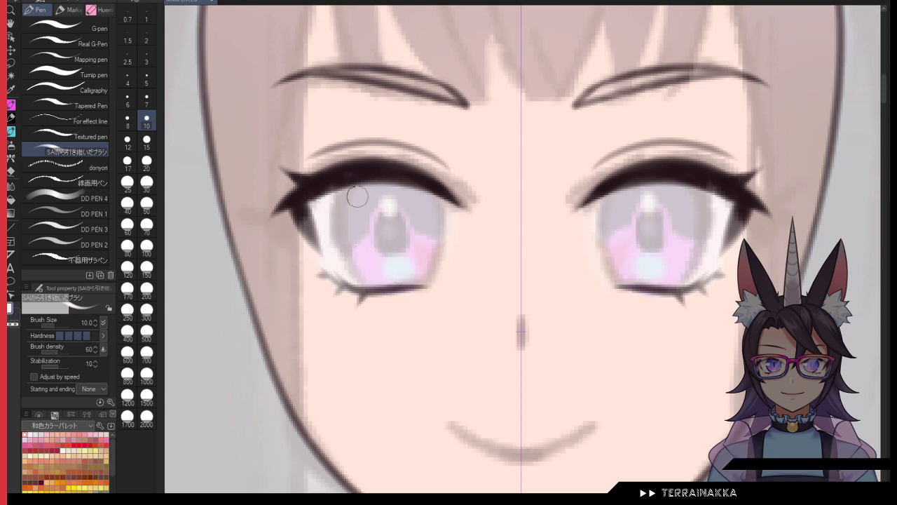
left_click_drag(441, 208, 425, 266)
left_click(146, 57)
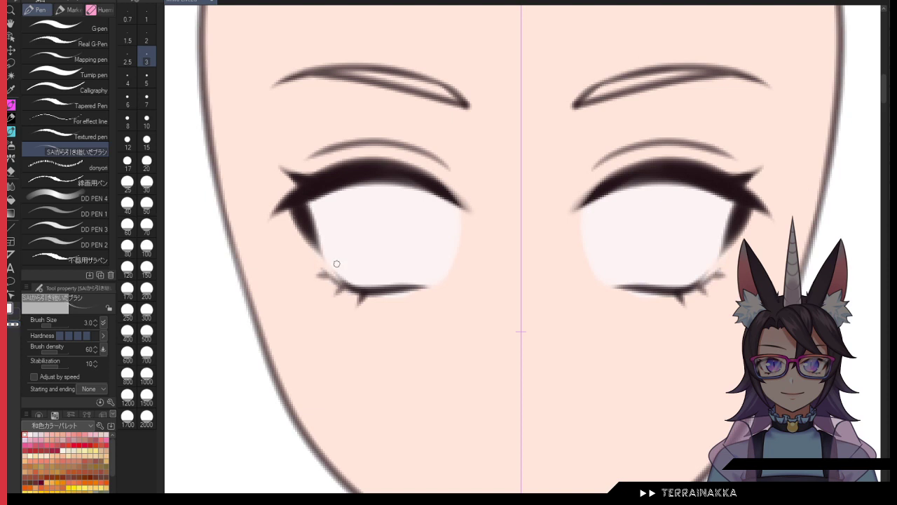
left_click(147, 79)
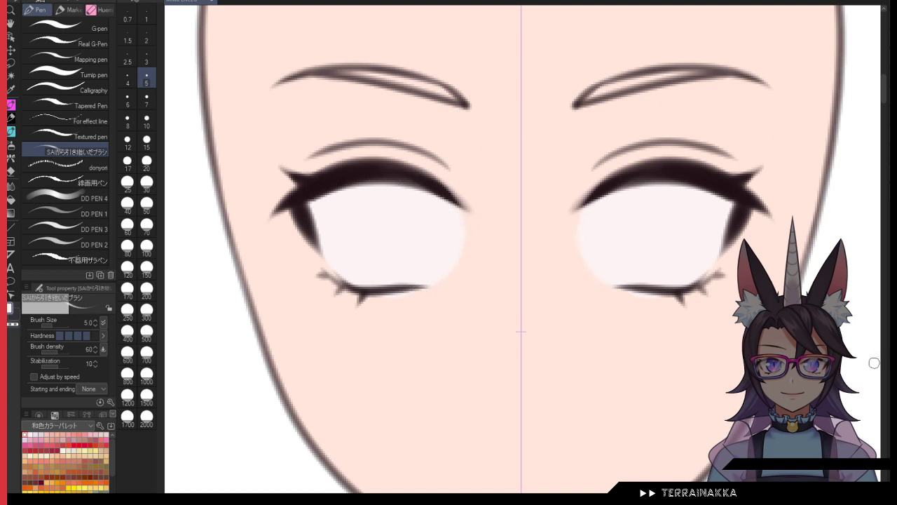
Step: On a new layer, paint a dusty pink shadow across the upper part of the mirrored eye whites at brush size 15
left_click(146, 145)
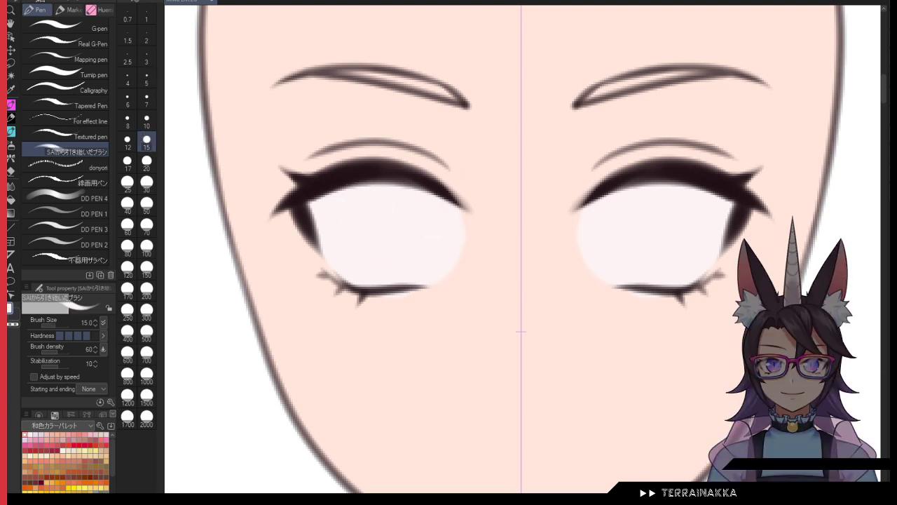
key("ctrl+shift+n")
key("ctrl+y")
left_click(62, 438)
mouse_move(290, 245)
left_mouse_down()
mouse_move(471, 194)
mouse_move(485, 198)
left_mouse_up()
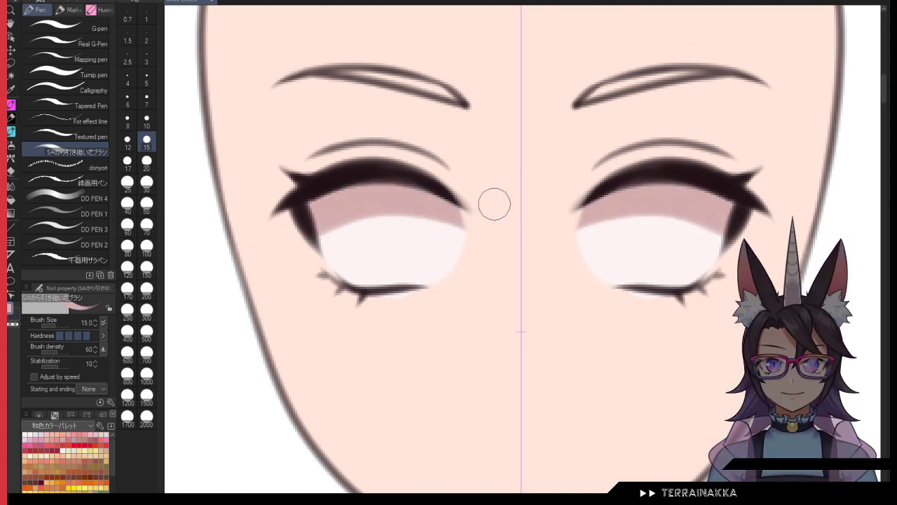
Step: Trim the lower edge of the pink eye-white shadow into a curved band with transparent colour at brush size 10
left_click_drag(317, 237, 485, 242)
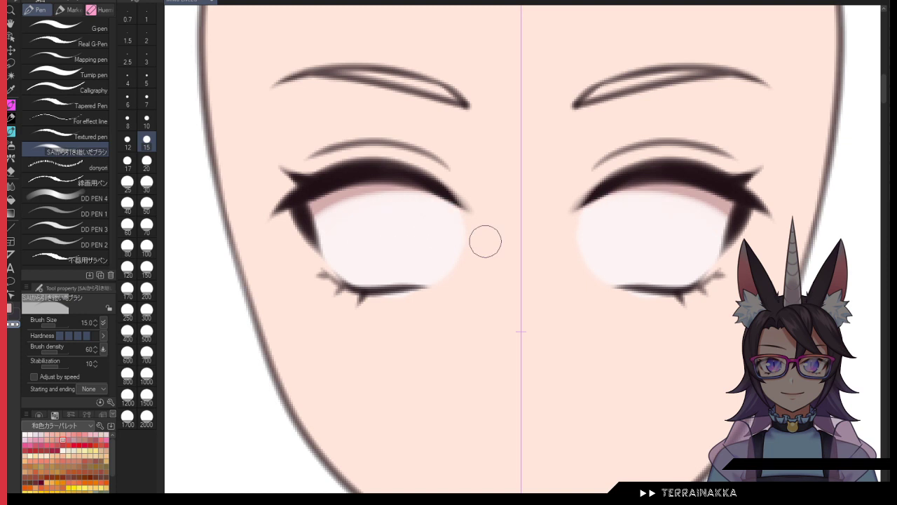
left_click(147, 120)
key("ctrl+z")
mouse_move(300, 239)
left_mouse_down()
mouse_move(429, 210)
mouse_move(475, 244)
left_mouse_up()
key("ctrl+z")
mouse_move(311, 253)
left_mouse_down()
mouse_move(382, 222)
mouse_move(472, 260)
left_mouse_up()
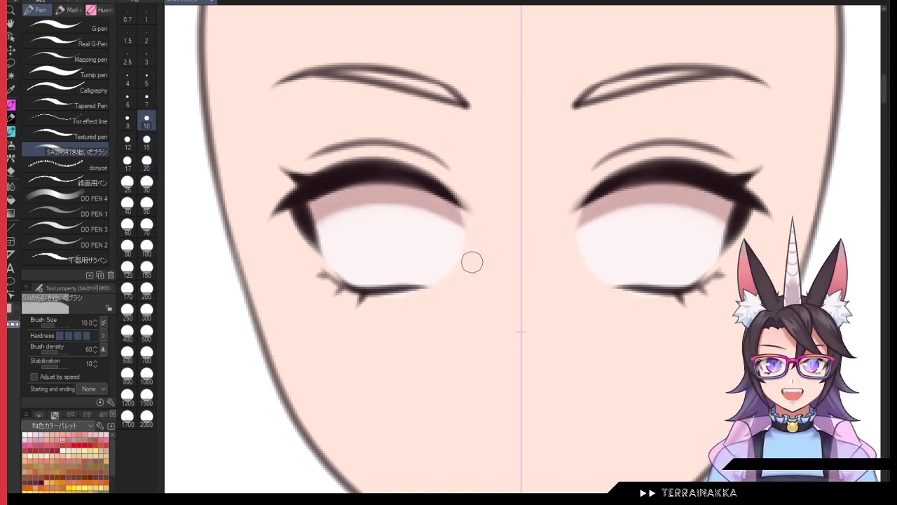
left_click(142, 185)
left_click(146, 118)
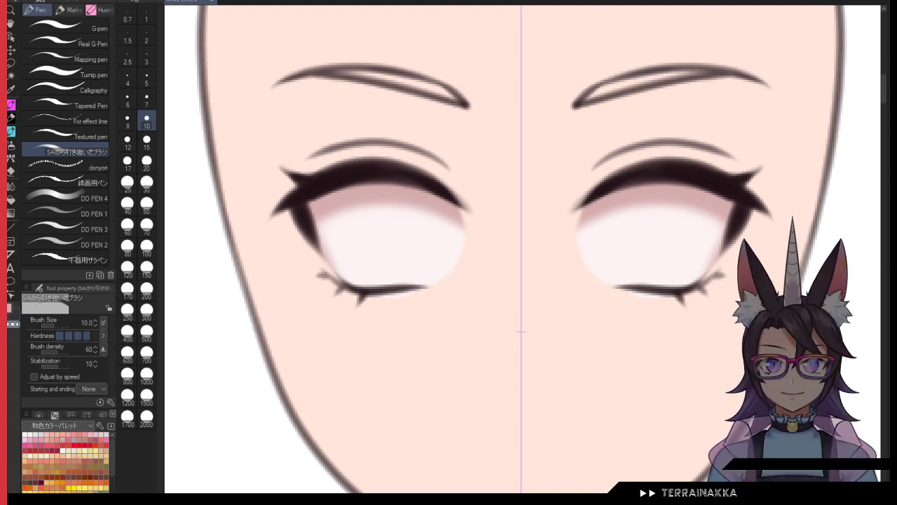
Step: Show the sketch again, load the skin color set, pick its black swatch and set the brush size to 3
key("ctrl+1")
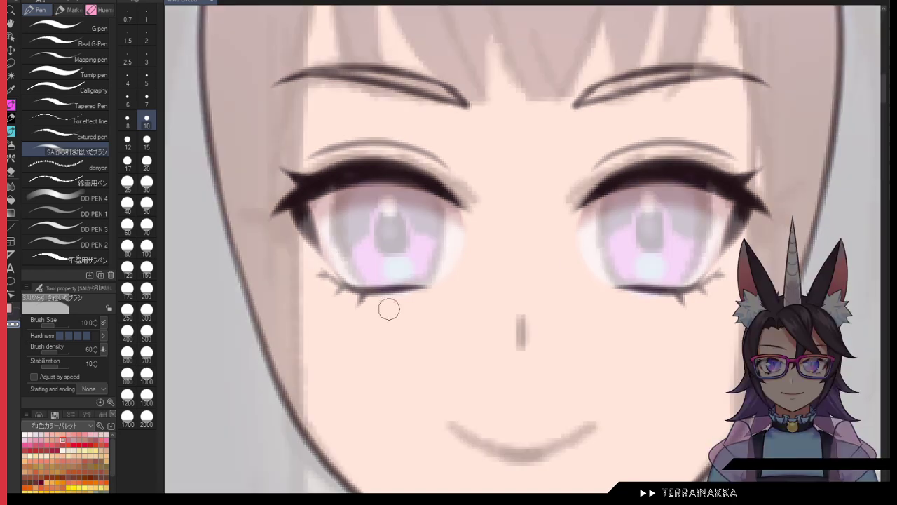
left_click(53, 424)
left_click(60, 265)
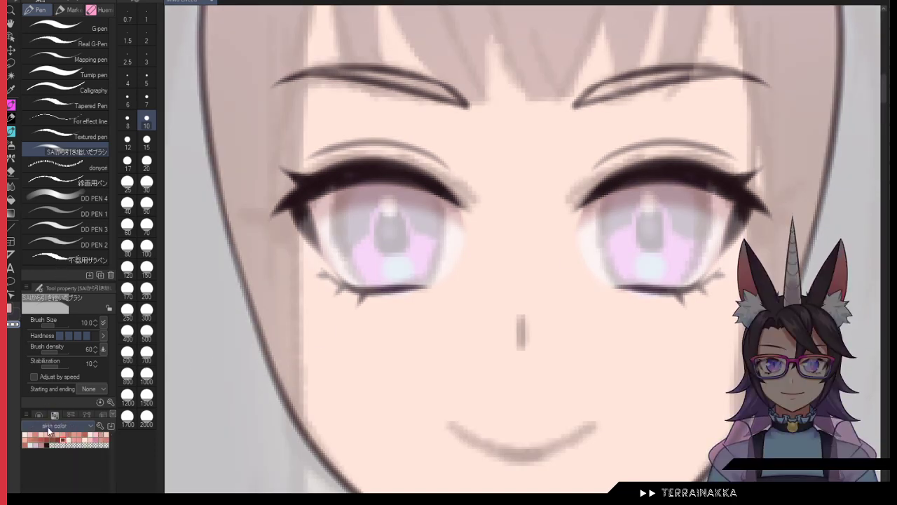
left_click(46, 445)
left_click(146, 56)
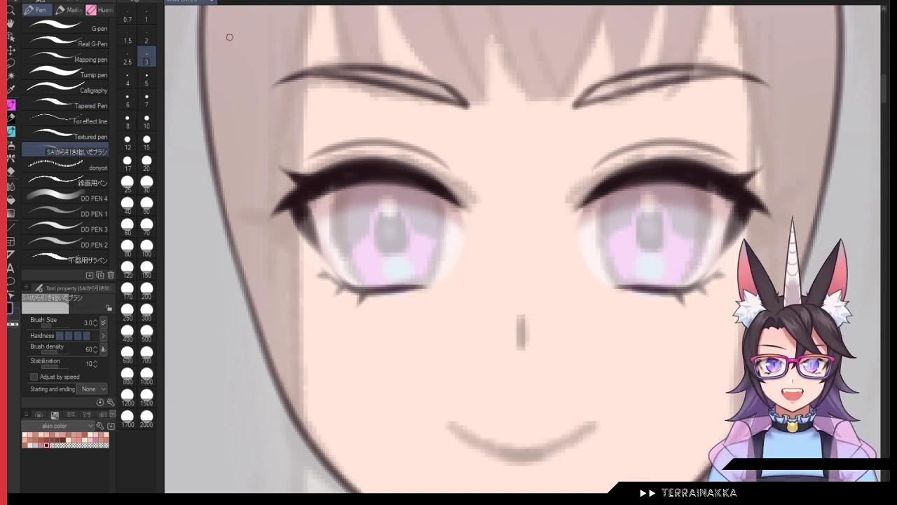
Step: Try to draw the iris's outer curve on one eye in black, and undo each stroke
left_click_drag(327, 189, 356, 279)
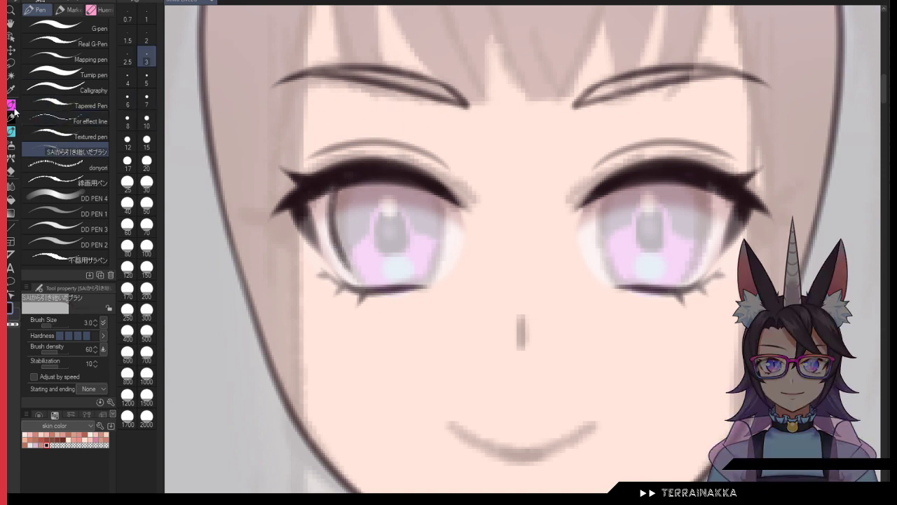
key("ctrl+z")
mouse_move(333, 187)
left_mouse_down()
mouse_move(347, 261)
mouse_move(384, 288)
mouse_move(424, 264)
left_mouse_up()
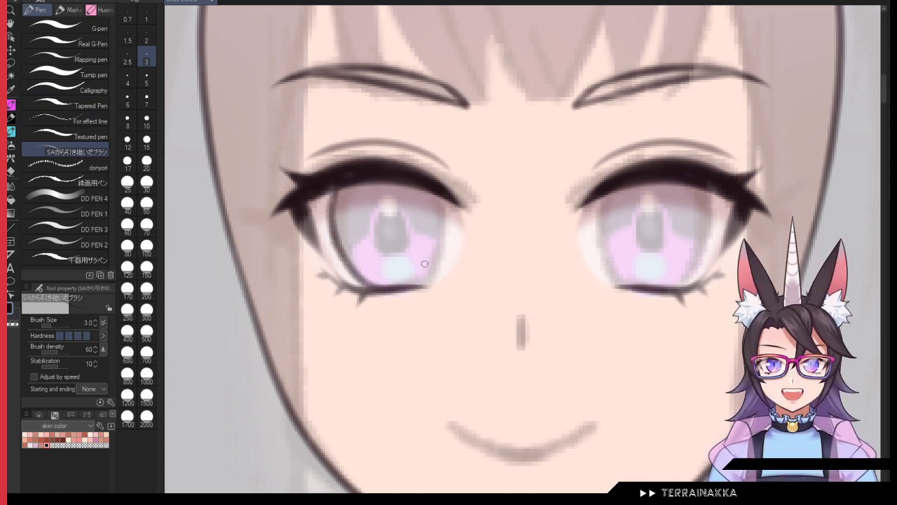
key("ctrl+z")
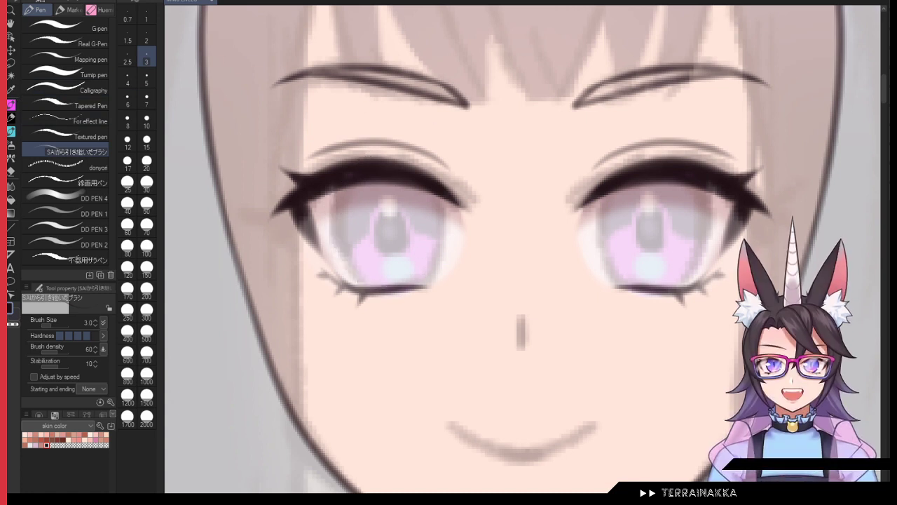
Step: Hide the eyelash and eyebrow line art, leaving the eye whites over the sketch
key("ctrl+z")
key("ctrl+z")
key("ctrl+z")
key("ctrl+z")
key("ctrl+z")
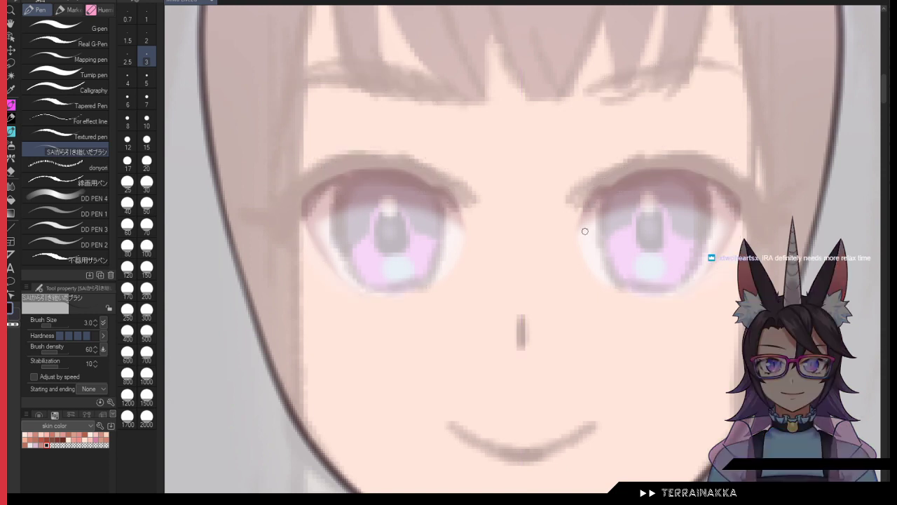
Step: Try to outline the iris of one eye as a black oval over the sketch at brush size 3
mouse_move(370, 166)
left_mouse_down()
mouse_move(334, 209)
mouse_move(354, 276)
mouse_move(414, 169)
mouse_move(427, 203)
mouse_move(413, 164)
mouse_move(445, 233)
mouse_move(438, 192)
mouse_move(437, 260)
mouse_move(402, 289)
mouse_move(366, 285)
mouse_move(417, 287)
mouse_move(441, 254)
left_mouse_up()
key("ctrl+z")
key("ctrl+z")
left_click_drag(376, 289, 439, 242)
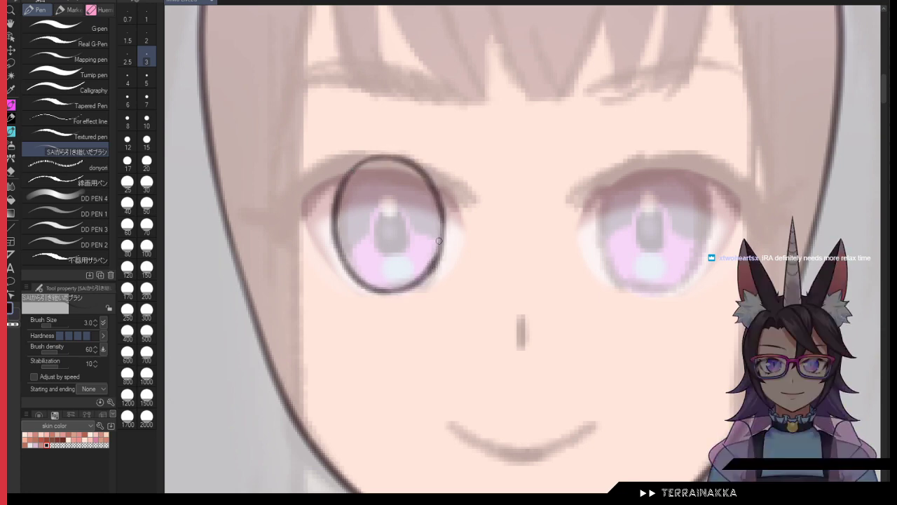
left_click_drag(370, 290, 430, 260)
key("ctrl+z")
key("ctrl+z")
left_click_drag(373, 289, 436, 259)
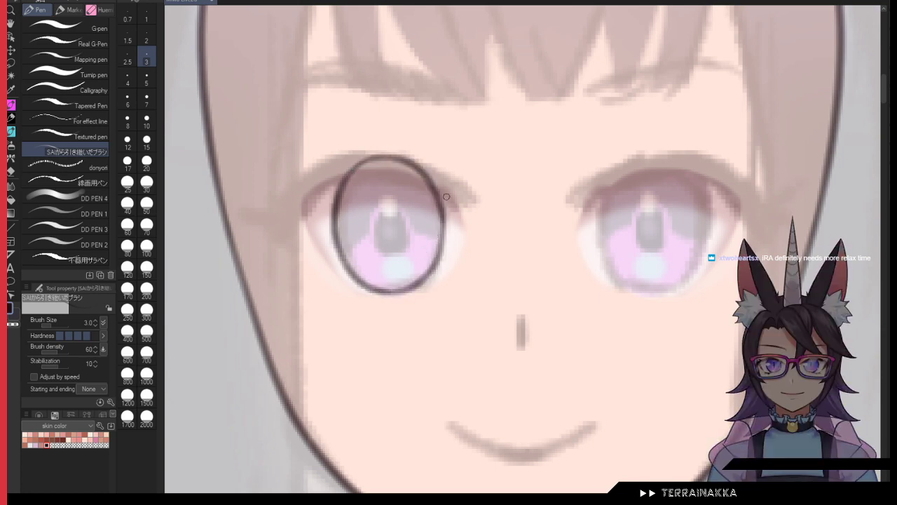
Step: Clear the one-sided iris outline and draw mirrored black oval outlines around both sketched irises at brush size 3
key("Delete")
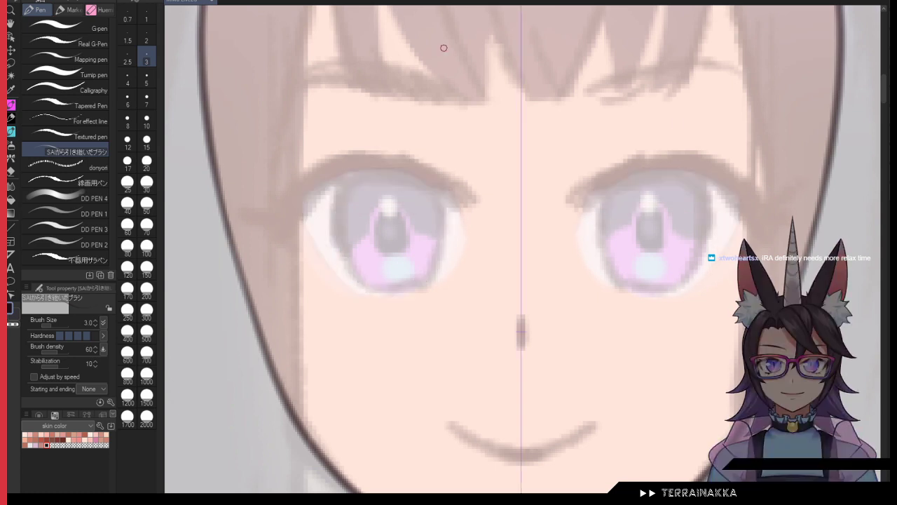
key("ctrl+z")
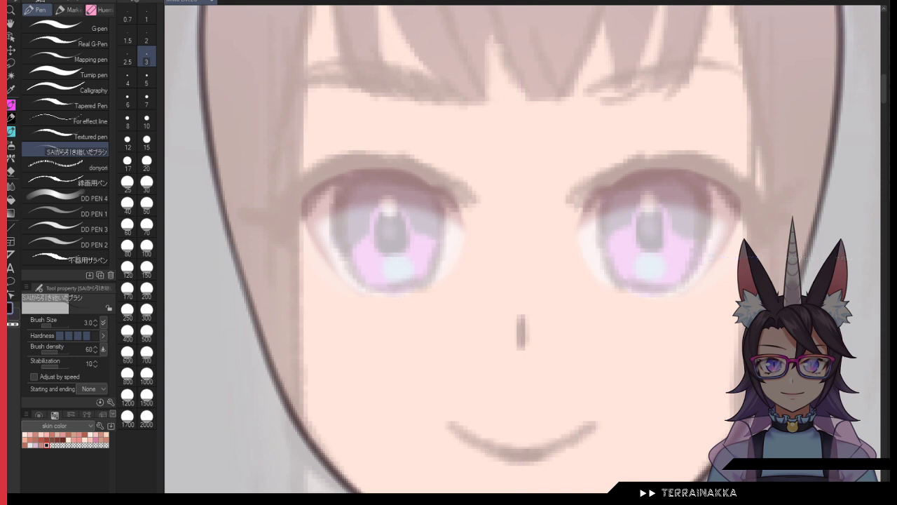
mouse_move(366, 161)
left_mouse_down()
mouse_move(335, 200)
mouse_move(332, 242)
mouse_move(401, 295)
left_mouse_up()
mouse_move(356, 168)
left_mouse_down()
mouse_move(408, 165)
mouse_move(439, 232)
mouse_move(417, 283)
mouse_move(387, 291)
mouse_move(433, 259)
left_mouse_up()
left_click_drag(385, 293, 431, 267)
mouse_move(361, 166)
left_mouse_down()
mouse_move(388, 158)
mouse_move(414, 174)
mouse_move(433, 212)
left_mouse_up()
key("ctrl+z")
mouse_move(406, 166)
left_mouse_down()
mouse_move(437, 212)
mouse_move(430, 267)
left_mouse_up()
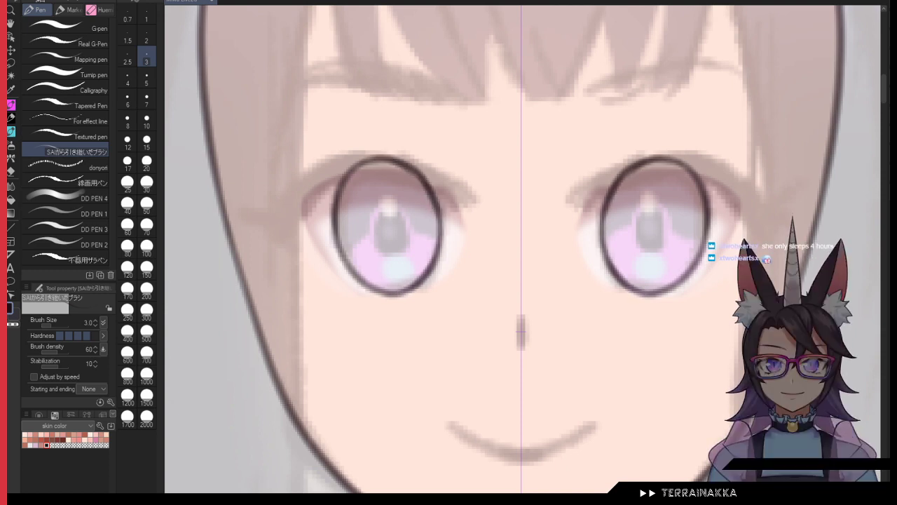
Step: Select both iris ovals with Auto select, referring to the editing layer only
key("ctrl+v")
key("w")
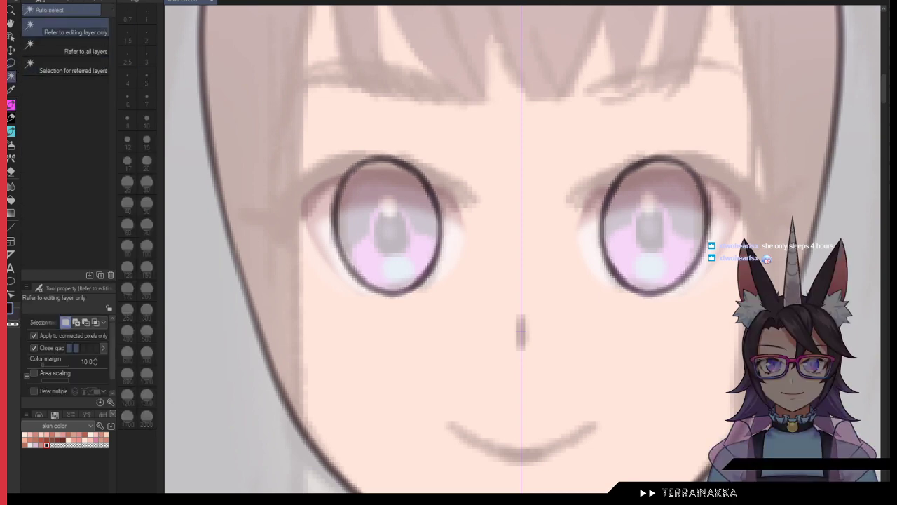
left_click(706, 247)
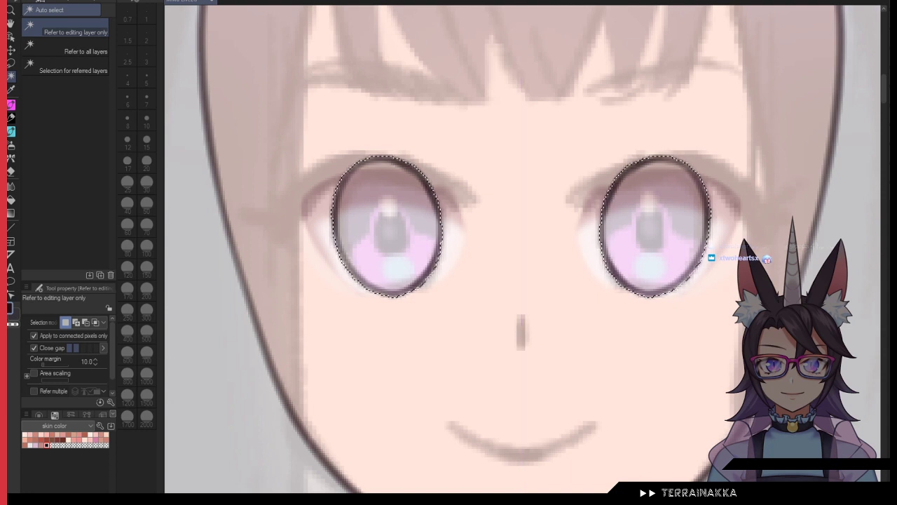
Step: Raise the sketch's opacity, sample the bright purple of its iris as the drawing colour, and fade the sketch again
left_click(891, 206)
left_click(690, 249, "alt")
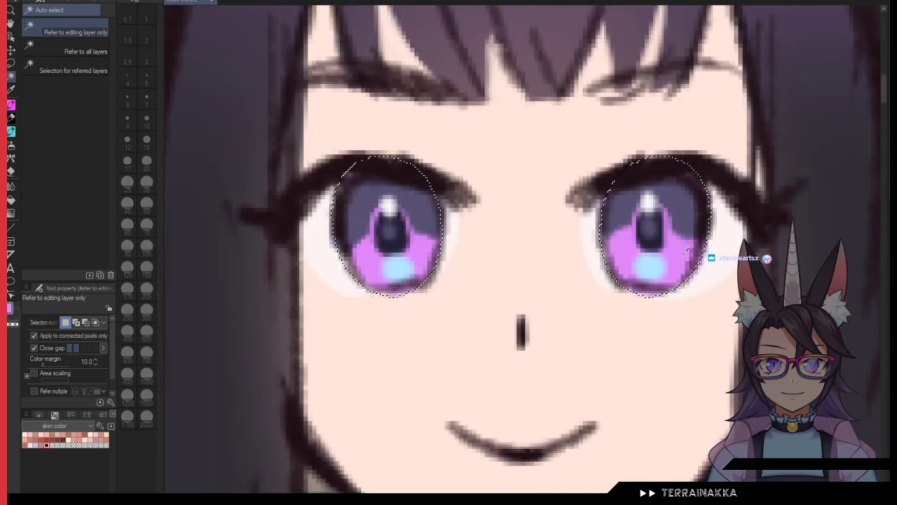
left_click(890, 205)
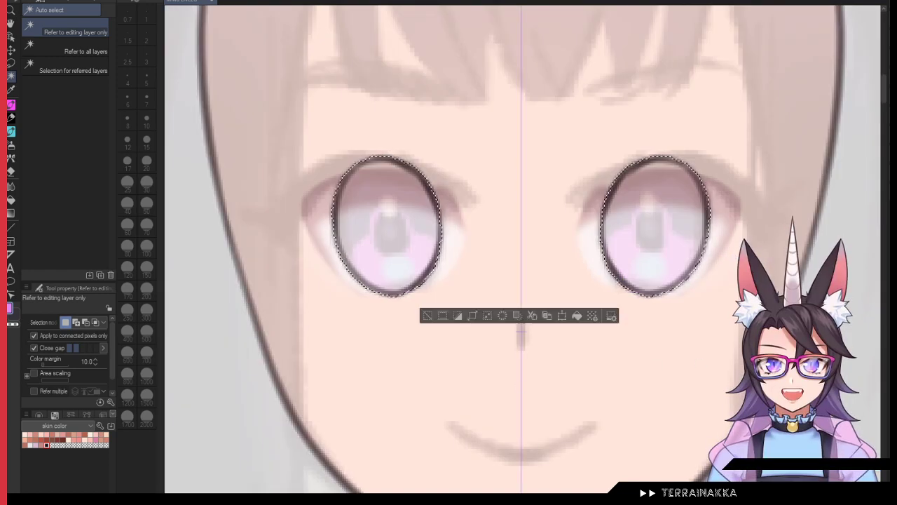
Step: Fill both selected iris ovals with the sampled purple and clear the selection
left_click(577, 317)
left_click(11, 63)
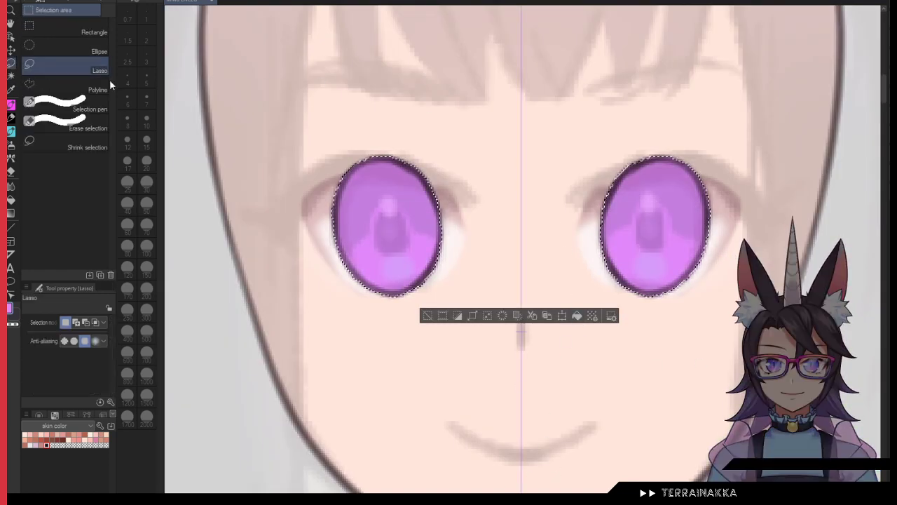
left_click(484, 35)
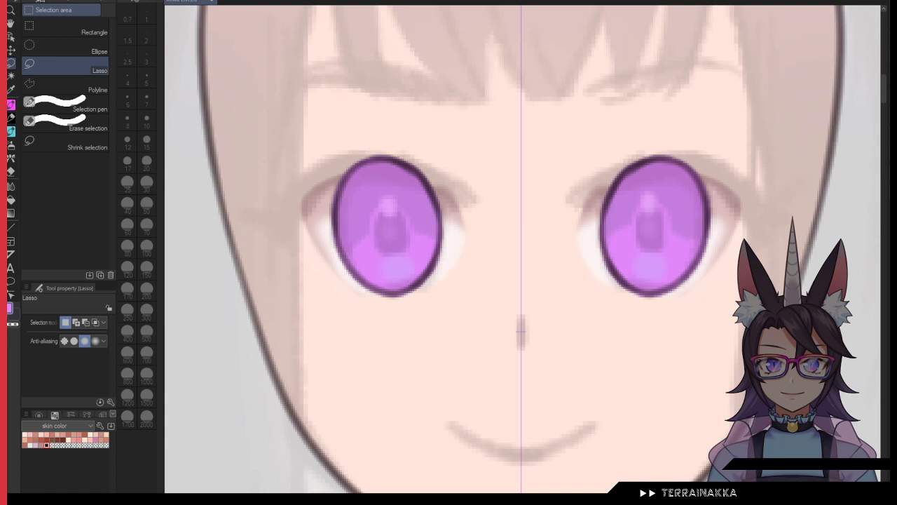
Step: Paint the upper half of both irises in a darker violet with the SAI-style pen at brush size 20
left_click(11, 105)
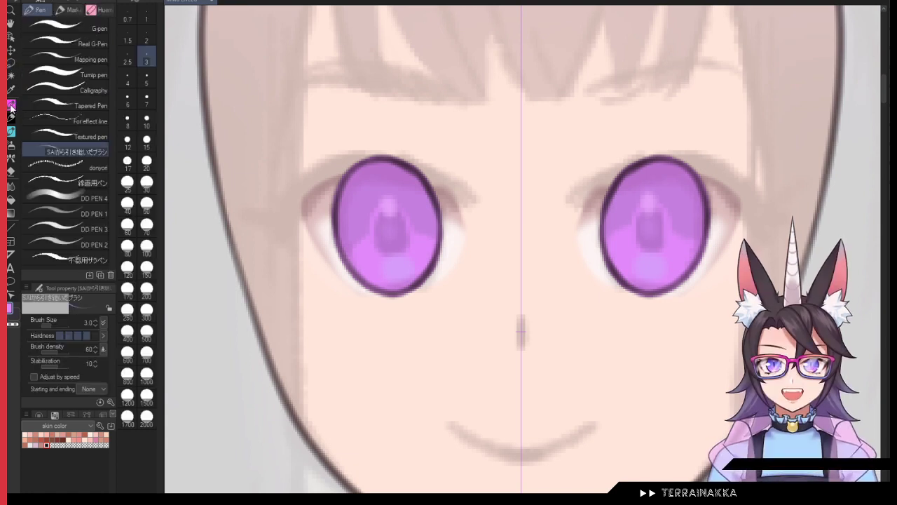
left_click(146, 163)
left_click(40, 415)
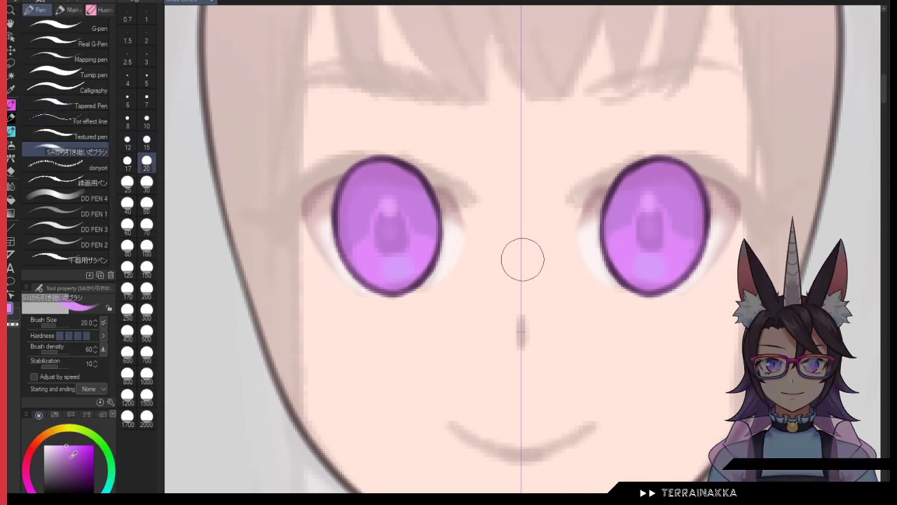
left_click(72, 458)
left_click(74, 504)
mouse_move(345, 258)
left_mouse_down()
mouse_move(385, 197)
mouse_move(457, 239)
left_mouse_up()
left_click_drag(384, 179, 359, 182)
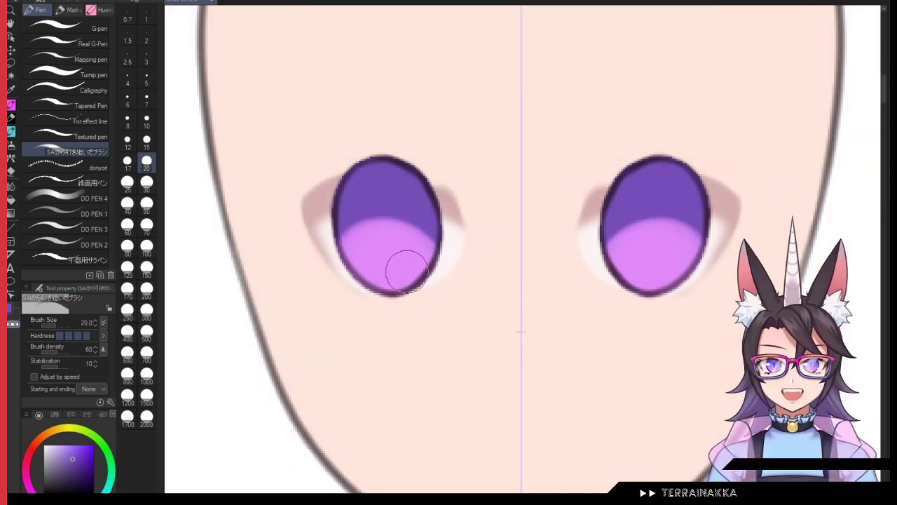
Step: Reshape the lower edge of the violet iris shading into a smooth arch at brush size 10
left_click(147, 121)
left_click_drag(330, 238, 446, 225)
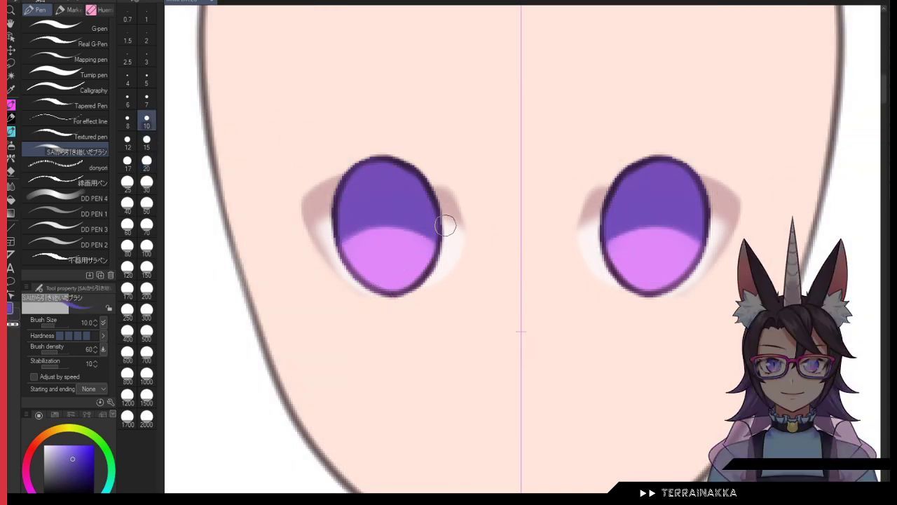
key("ctrl+z")
mouse_move(321, 254)
left_mouse_down()
mouse_move(409, 193)
mouse_move(390, 168)
mouse_move(337, 189)
left_mouse_up()
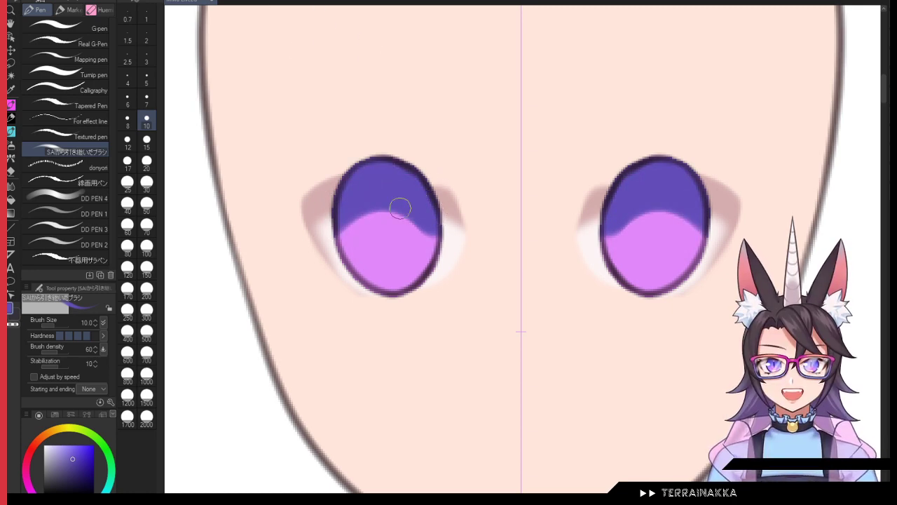
mouse_move(400, 207)
left_mouse_down()
mouse_move(340, 260)
mouse_move(425, 244)
left_mouse_up()
Step: Try to extend the violet shading down the sides of the irises at brush size 5
left_click(147, 79)
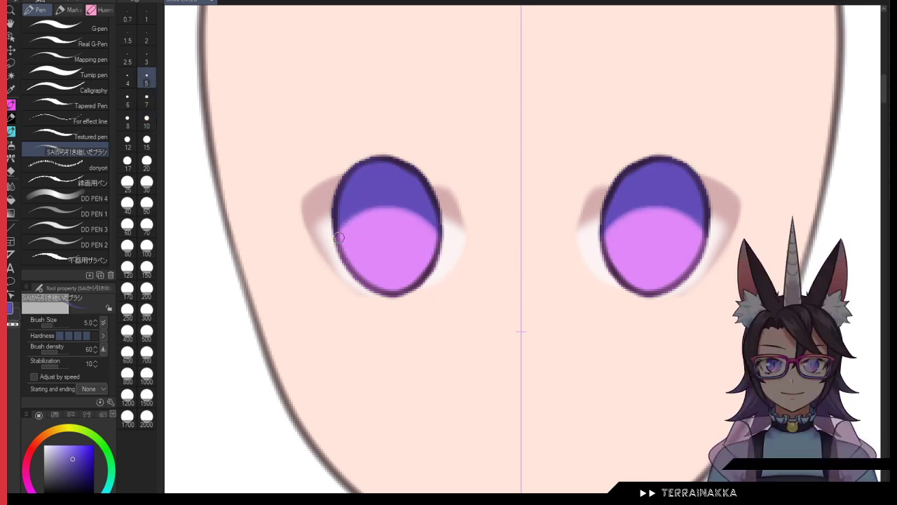
mouse_move(338, 238)
left_mouse_down()
mouse_move(392, 215)
mouse_move(450, 258)
left_mouse_up()
key("ctrl+z")
mouse_move(353, 212)
left_mouse_down()
mouse_move(346, 273)
mouse_move(358, 282)
left_mouse_up()
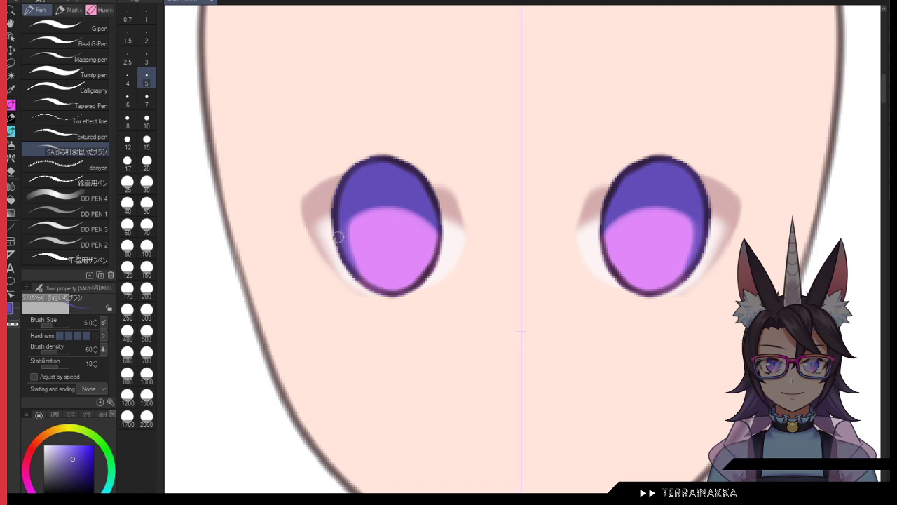
left_click_drag(338, 238, 387, 295)
key("ctrl+z")
key("ctrl+z")
Step: Shade the sides and lower rim of the irises violet around a rounded pink area, using brush sizes 5 to 7
mouse_move(364, 212)
left_mouse_down()
mouse_move(340, 263)
mouse_move(393, 203)
mouse_move(416, 220)
mouse_move(427, 255)
left_mouse_up()
left_click(147, 99)
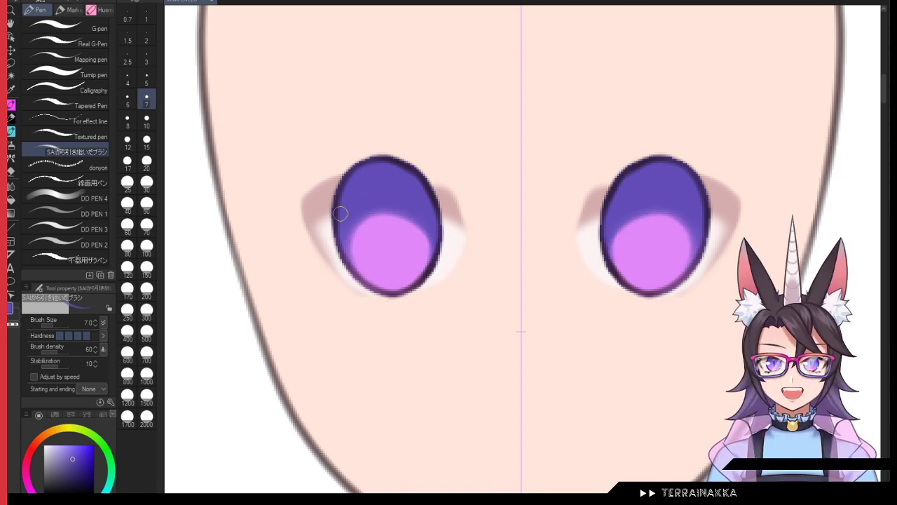
left_click_drag(342, 245, 382, 293)
left_click(126, 100)
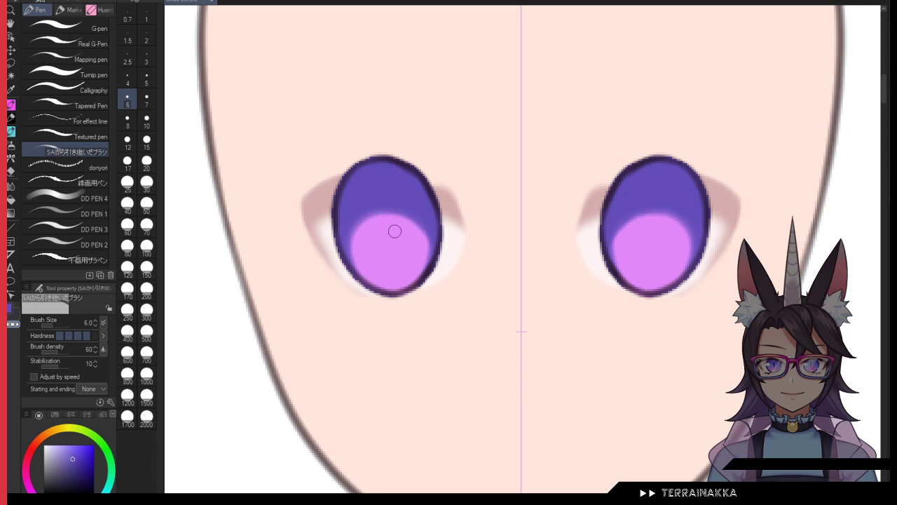
left_click_drag(395, 231, 416, 240)
Step: Paint a dark navy oval pupil in the centre of each iris at brush size 7
left_click(146, 121)
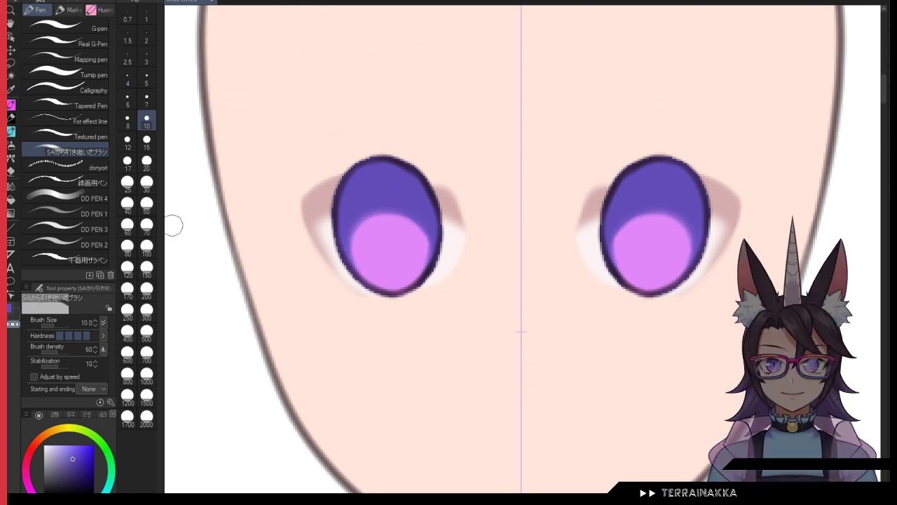
left_click(69, 478)
key("bracketleft")
key("bracketleft")
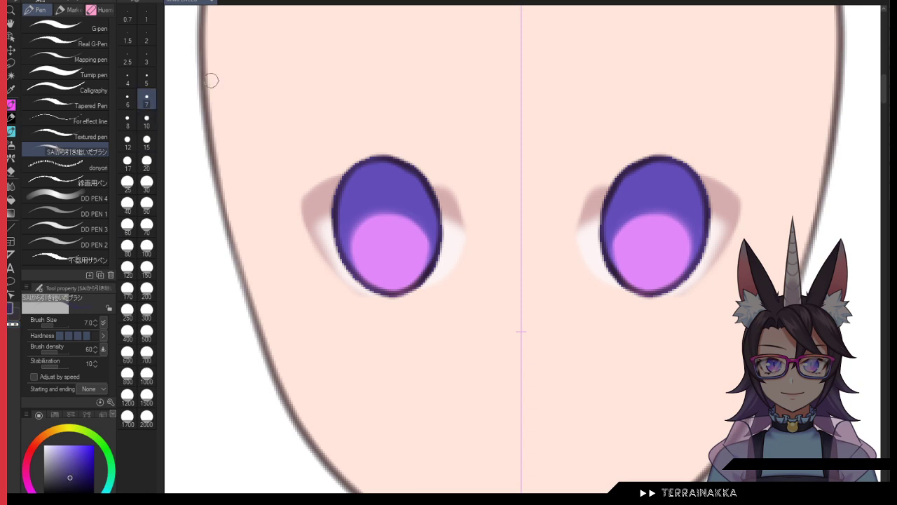
mouse_move(385, 208)
left_mouse_down()
mouse_move(388, 236)
mouse_move(389, 210)
mouse_move(377, 230)
left_mouse_up()
Step: Lighten the centre of the pupils slightly with a lighter violet at brush size 5
left_click(383, 188, "alt")
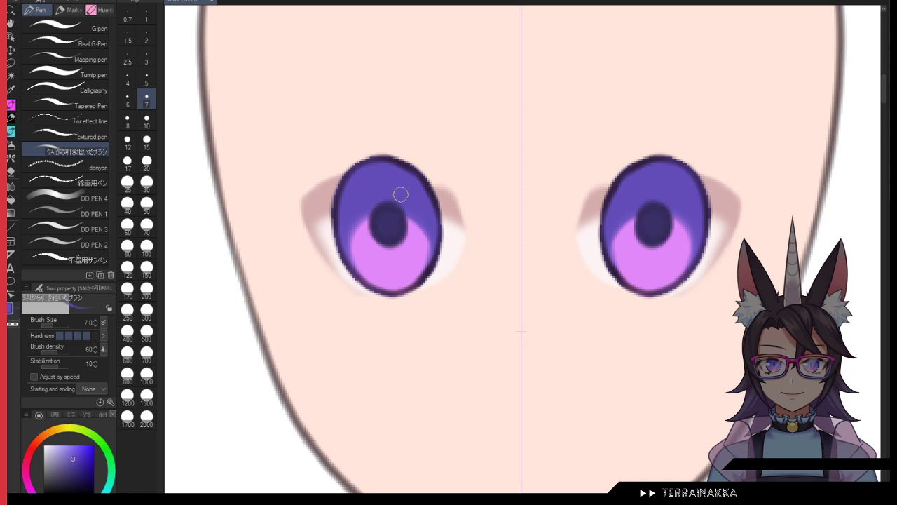
key("bracketleft")
key("bracketleft")
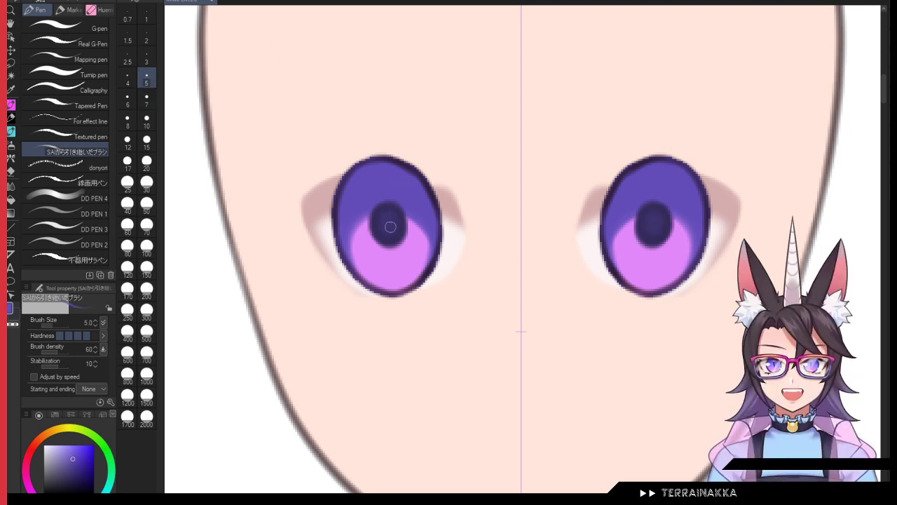
key("ctrl+z")
left_click(69, 456)
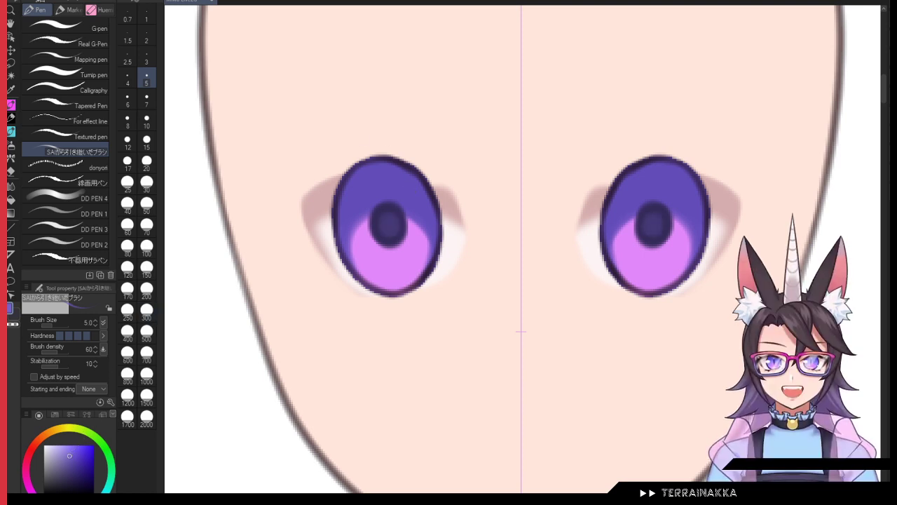
key("ctrl+z")
key("ctrl+y")
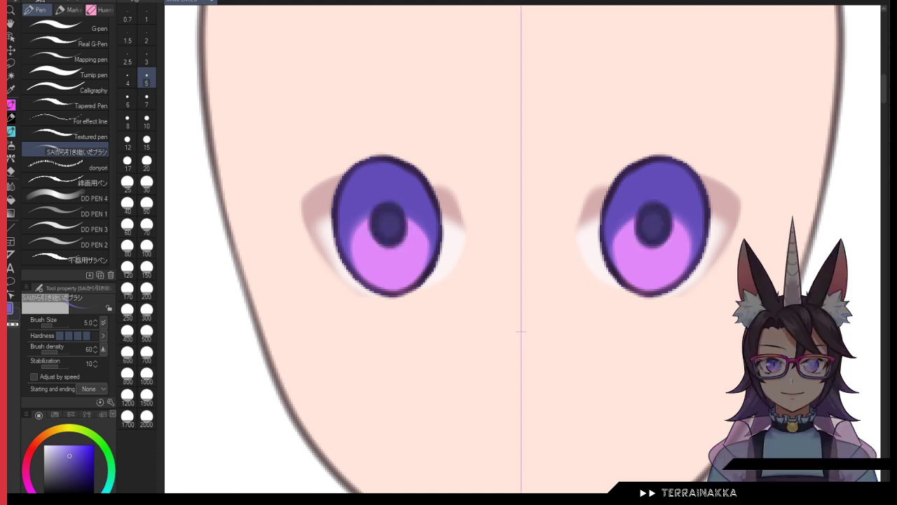
Step: Try to rework the area around the upper edge of the pupils with transparent colour
key("c")
mouse_move(651, 201)
left_mouse_down()
mouse_move(641, 229)
mouse_move(640, 217)
mouse_move(662, 212)
mouse_move(660, 228)
mouse_move(642, 213)
mouse_move(664, 208)
left_mouse_up()
key("ctrl+z")
key("ctrl+z")
key("ctrl+z")
Step: Sample the iris violet and cover the pink beside the pupils at brush size 5
left_click(621, 210, "alt")
left_click_drag(610, 239, 636, 216)
left_click_drag(670, 217, 698, 258)
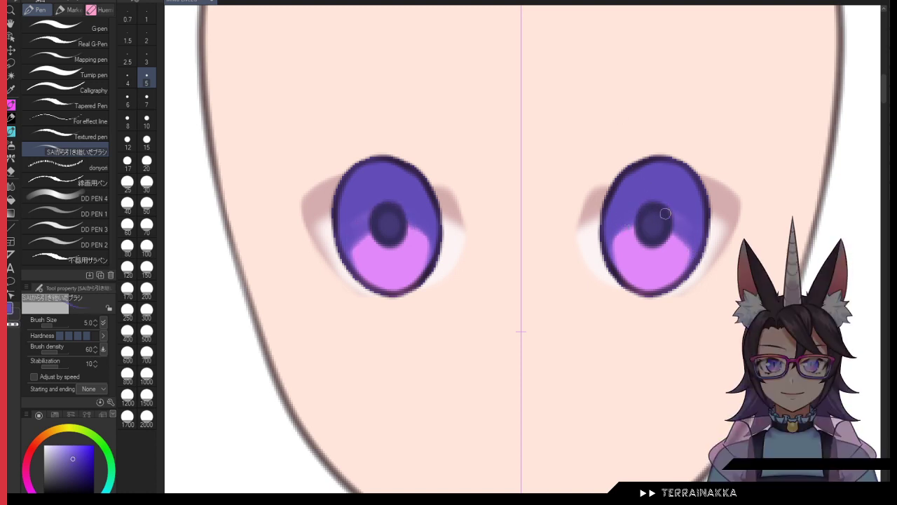
mouse_move(663, 213)
left_mouse_down()
mouse_move(695, 248)
mouse_move(691, 282)
left_mouse_up()
Step: Carve a thin pink halo around the pupils out of the violet shading with transparent colour at brush size 5
key("c")
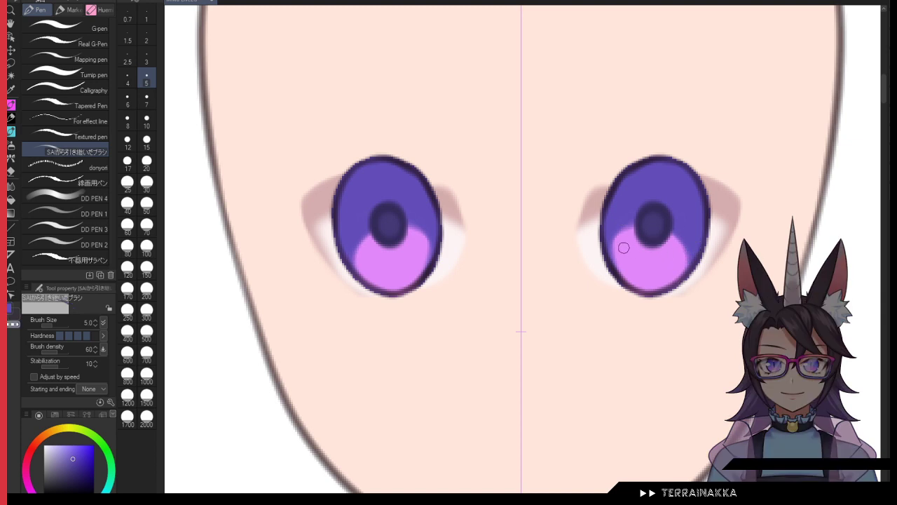
left_click_drag(676, 233, 683, 260)
mouse_move(647, 205)
left_mouse_down()
mouse_move(639, 233)
mouse_move(657, 253)
mouse_move(671, 235)
left_mouse_up()
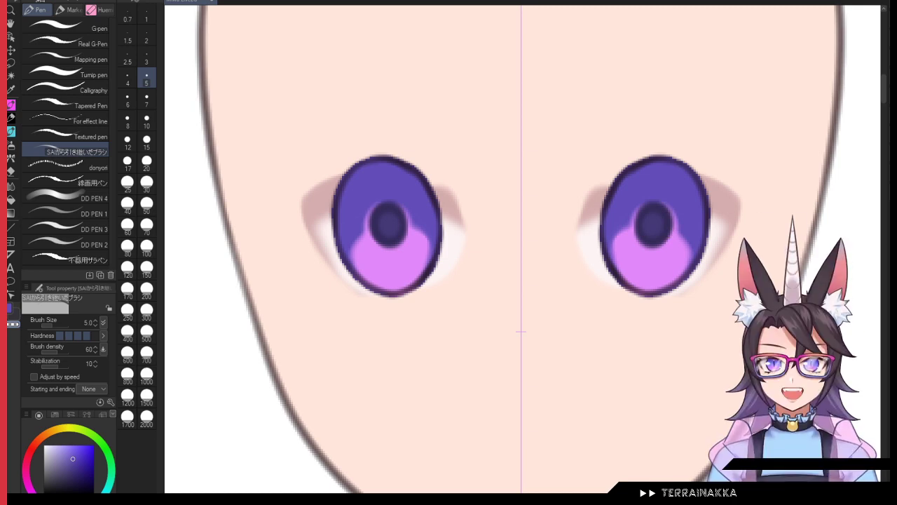
left_click_drag(635, 208, 673, 207)
key("ctrl+z")
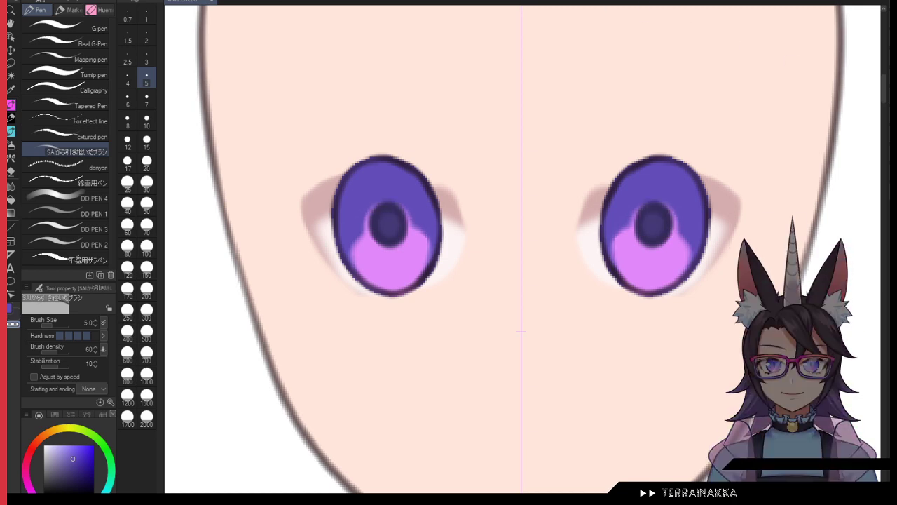
Step: Darken the inner rim of both irises with a deeper violet at brush size 5
left_click(10, 308)
left_click(75, 468)
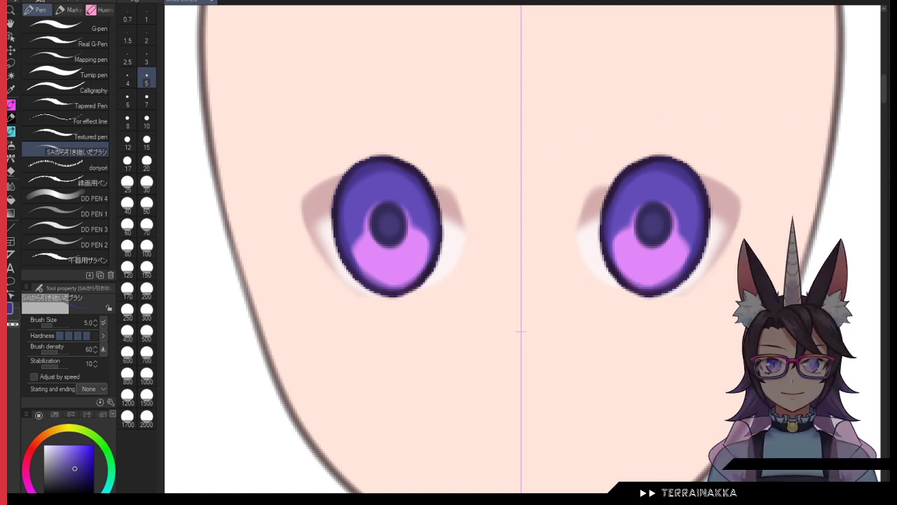
Step: Paint a round pale blue glow in the lower part of both irises at brush size 10
left_click(387, 258, "alt")
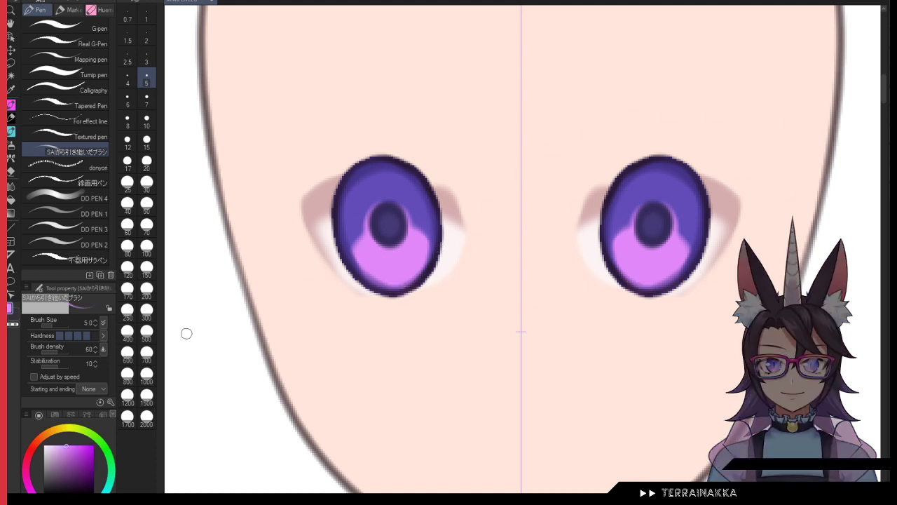
left_click(103, 493)
left_click(146, 121)
left_click_drag(392, 268, 399, 268)
left_click(50, 445)
key("ctrl+z")
Step: Paint a greyish-blue reflection across the upper part of both irises
key("bracketleft")
key("bracketleft")
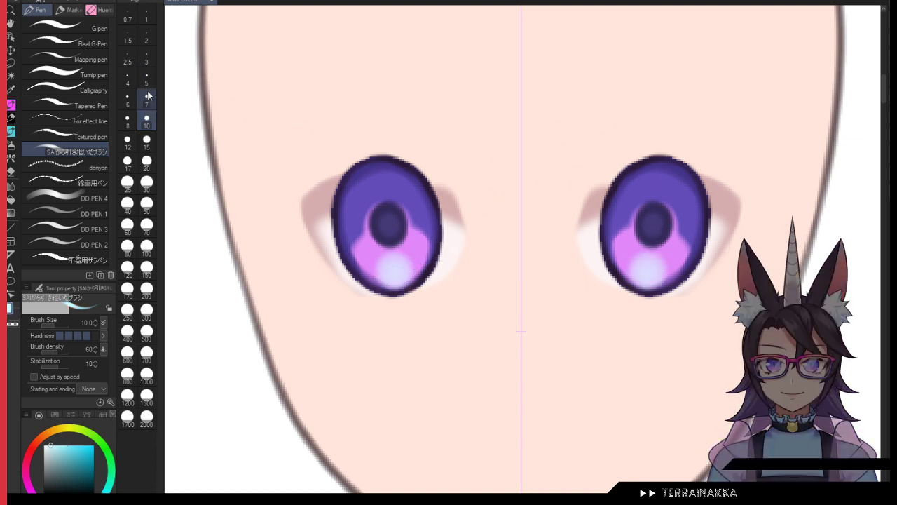
left_click(46, 436)
mouse_move(361, 195)
left_mouse_down()
mouse_move(412, 190)
mouse_move(354, 204)
mouse_move(420, 205)
left_mouse_up()
left_click(146, 142)
left_click(50, 459)
left_click(146, 121)
left_click(79, 503)
key("ctrl+z")
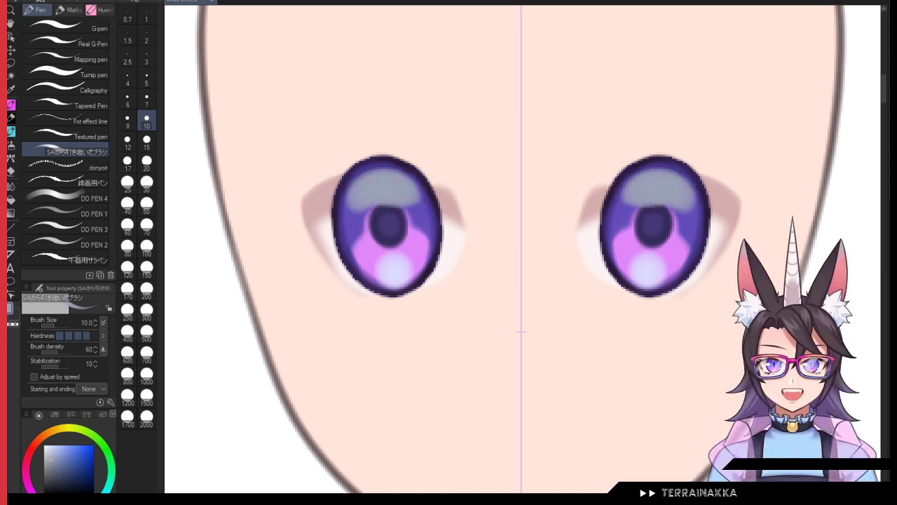
Step: Cut a thin slanted line through each upper reflection with transparent colour at brush size 2
key("bracketleft")
key("bracketleft")
key("bracketleft")
key("bracketleft")
key("bracketleft")
key("bracketleft")
key("bracketleft")
key("bracketleft")
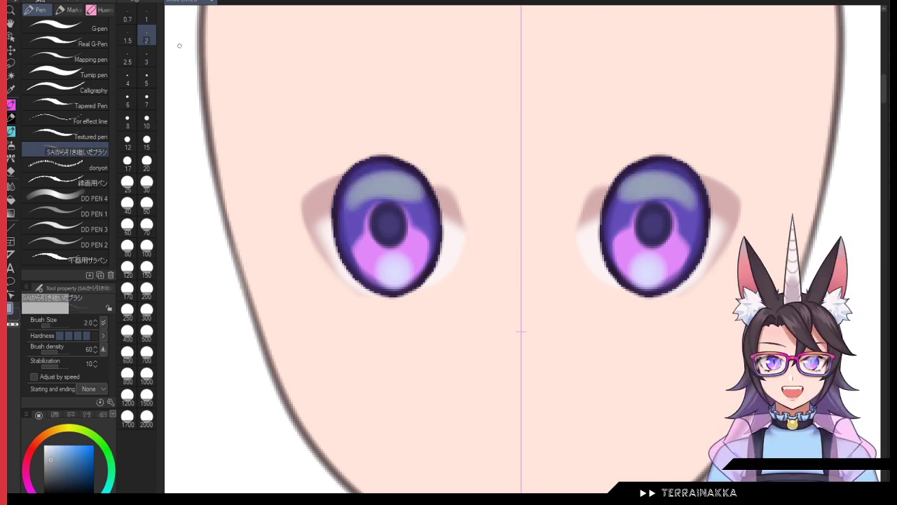
mouse_move(365, 175)
left_mouse_down()
mouse_move(375, 199)
mouse_move(368, 199)
left_mouse_up()
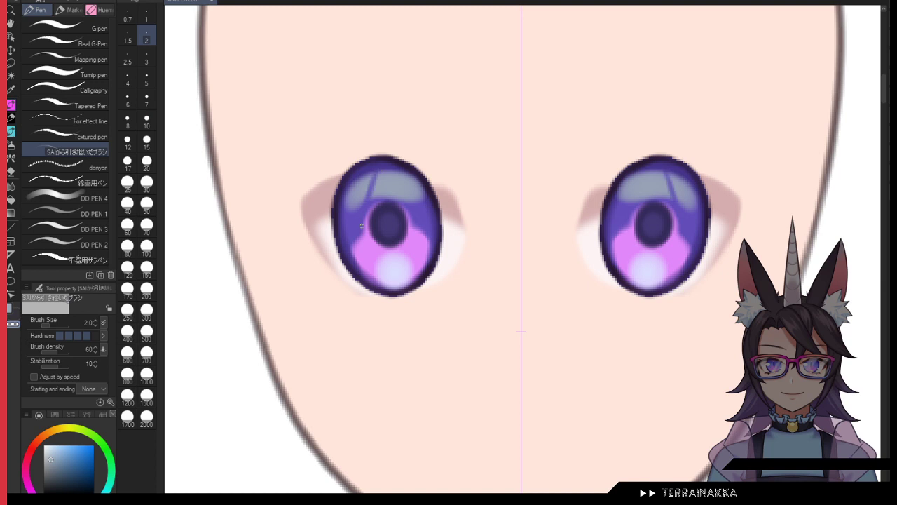
Step: Trim the reflections' lower edge above the pupils with transparent colour at brush size 7, then reduce the brush to 3
left_click(147, 101)
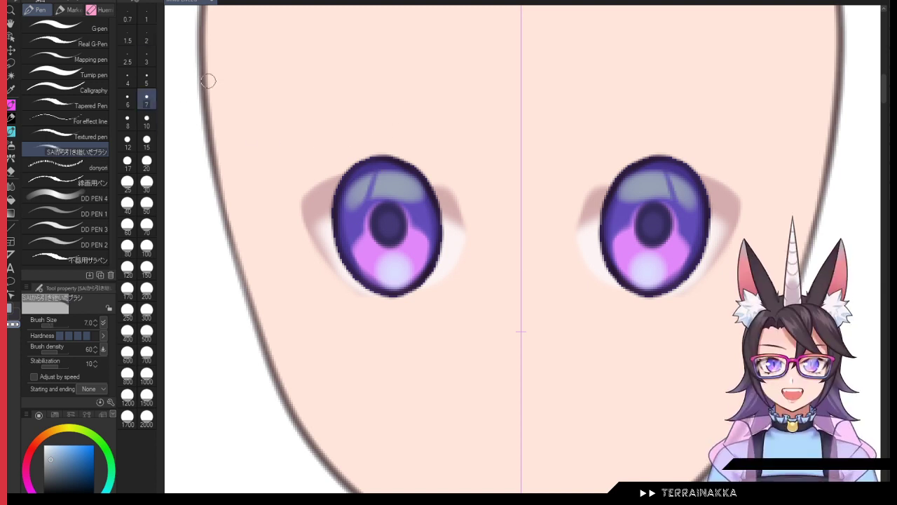
left_click_drag(365, 213, 424, 220)
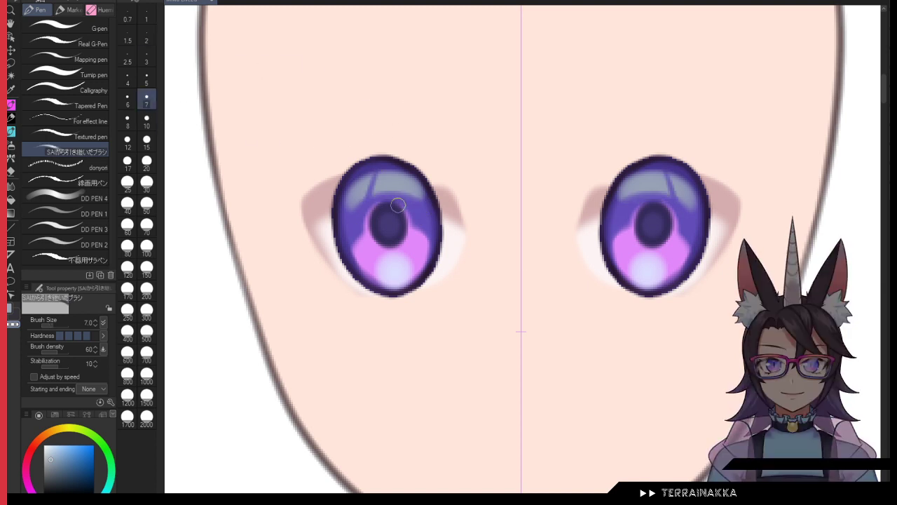
key("bracketleft")
key("bracketleft")
key("bracketleft")
key("bracketleft")
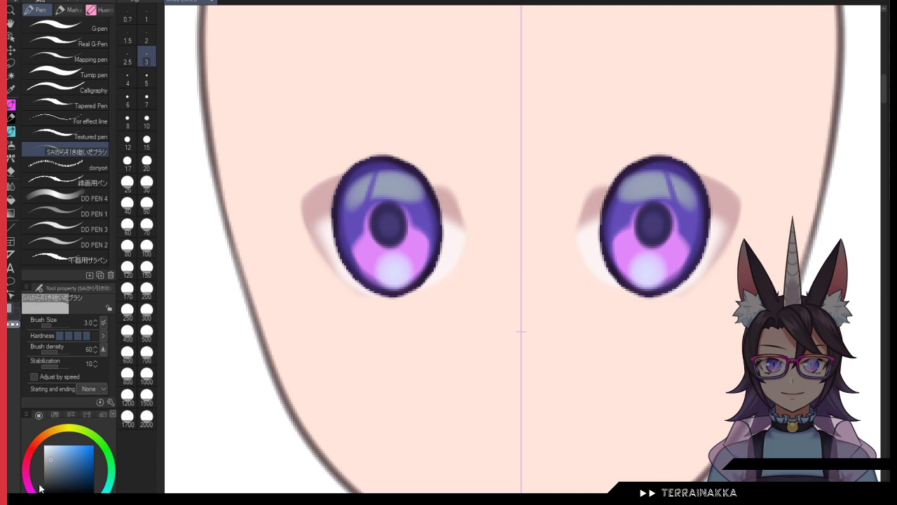
Step: Dot small pale orange sparkles on both sides of the pink iris areas with the G-pen at brush size 7
left_click(80, 28)
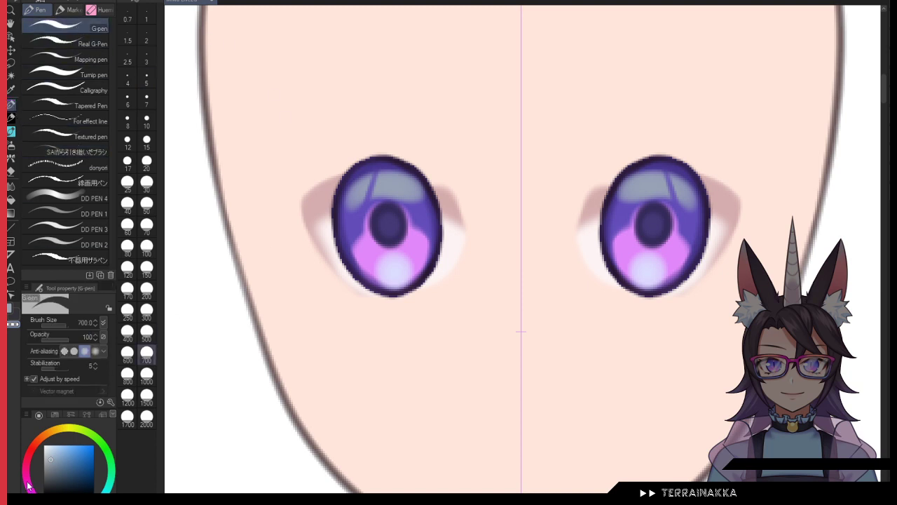
left_click(147, 77)
mouse_move(373, 240)
left_mouse_down()
mouse_move(361, 255)
mouse_move(382, 273)
left_mouse_up()
left_click(63, 425)
left_click(146, 98)
left_click(372, 256)
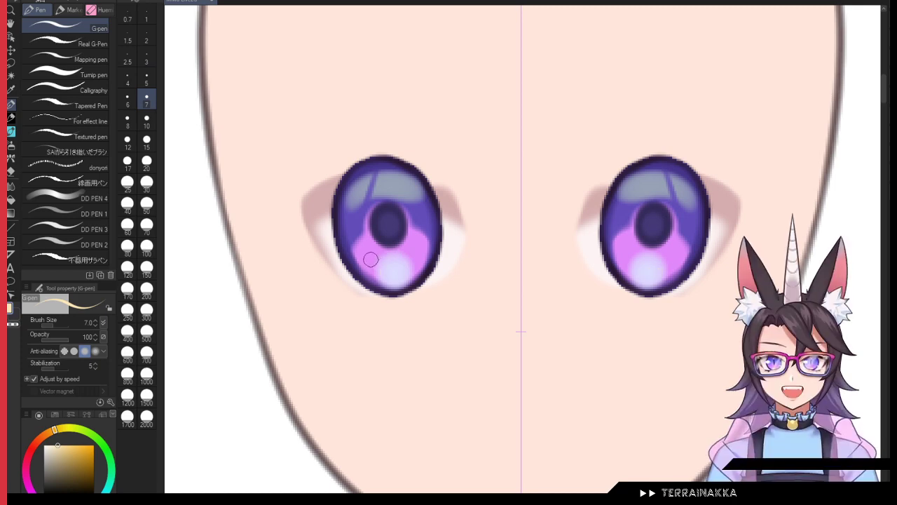
left_click(363, 251)
left_click(415, 246)
left_click(420, 239)
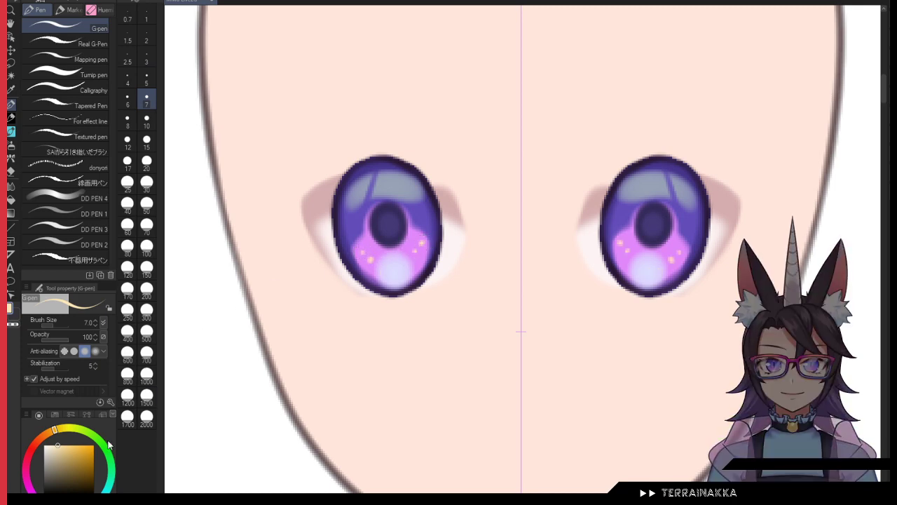
Step: Replace the orange sparkles on the inner side of each iris with light blue ones
key("ctrl+z")
key("ctrl+z")
left_click(91, 503)
left_click(417, 252)
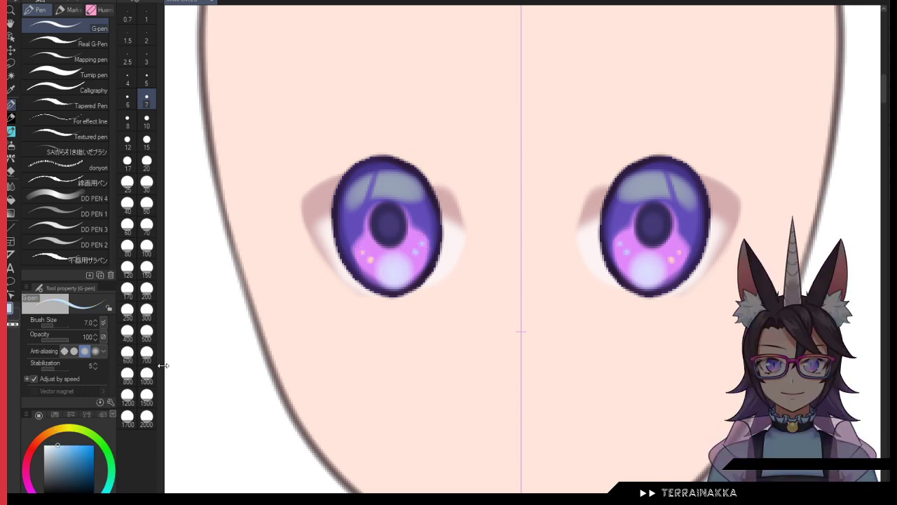
Step: Add white highlights: small dots in the lower glow and a size 10 dot above each pupil
left_click(44, 444)
left_click(385, 267)
left_click(394, 268)
left_click(146, 119)
left_click(389, 198)
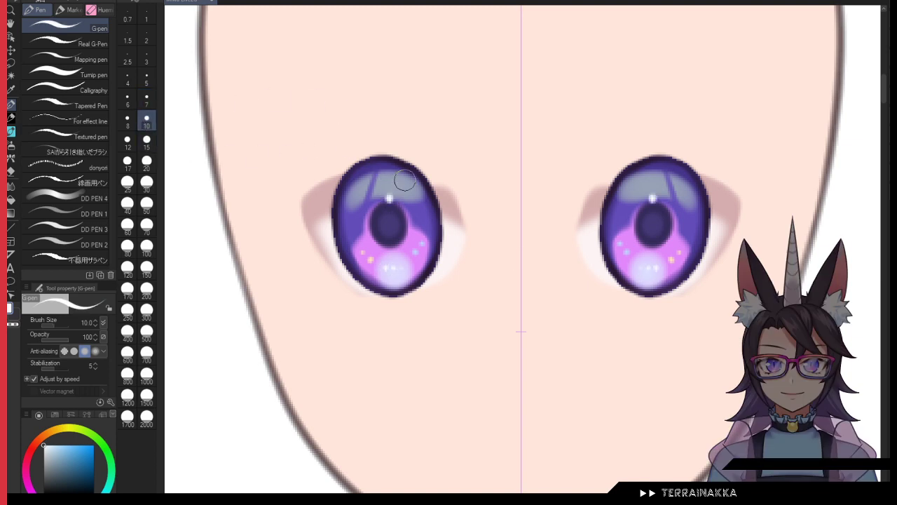
Step: Replace the white dots above both pupils with pale lavender ones at brush size 10
key("ctrl+z")
left_click(385, 203)
left_click(38, 491)
left_click(51, 444)
key("ctrl+z")
left_click(388, 203)
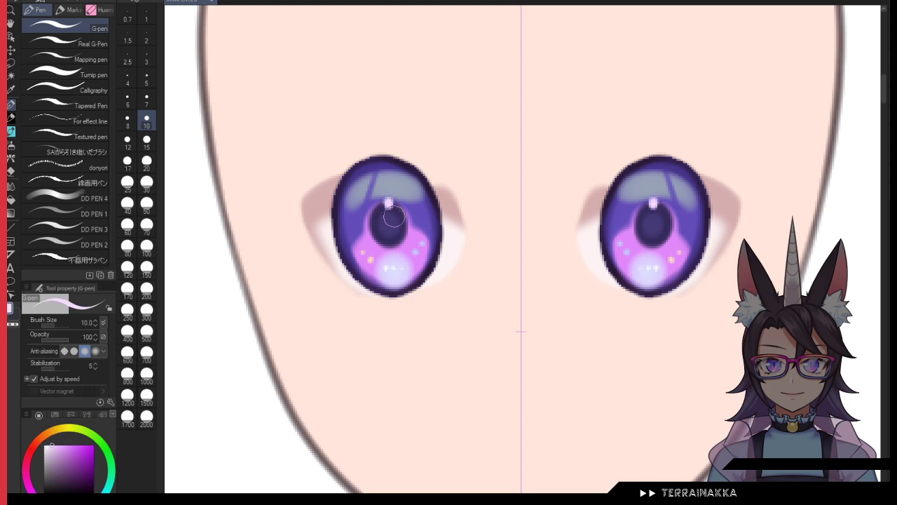
key("ctrl+z")
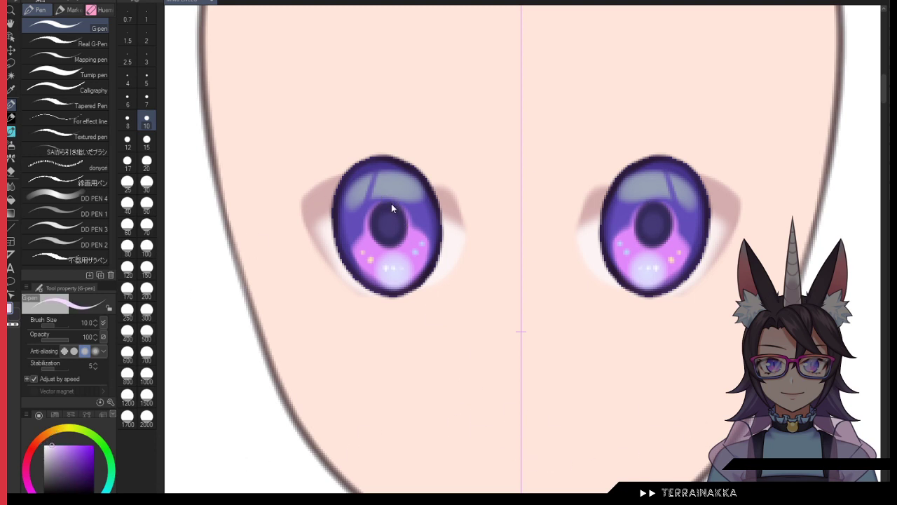
left_click(388, 200)
left_click(388, 201)
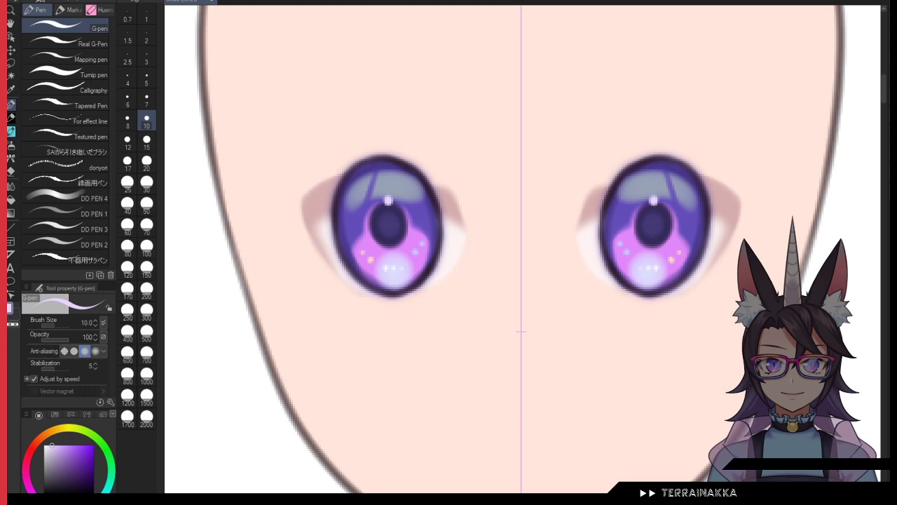
Step: Soften the irises, clip them to the eye whites and show the lashes, eyelid creases and eyebrows again
left_click(313, 19)
key("ctrl+alt+g")
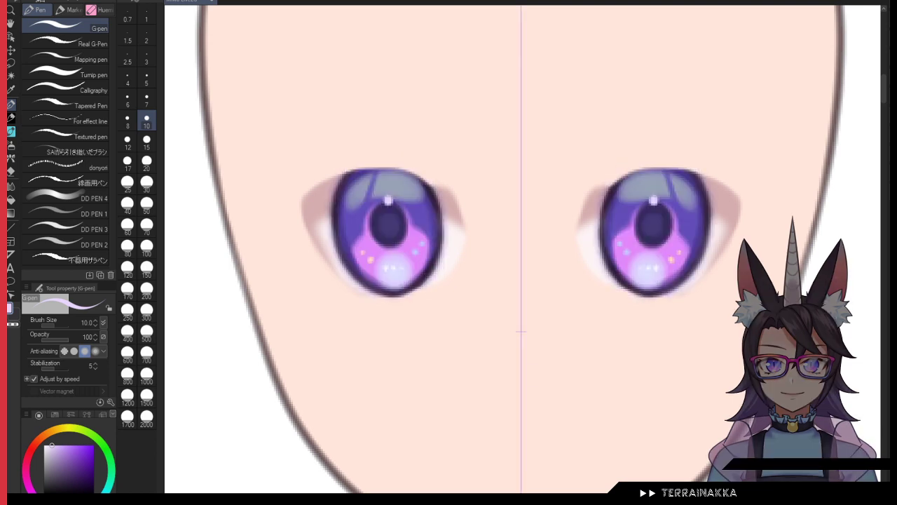
key("ctrl+y")
key("ctrl+y")
key("ctrl+y")
key("ctrl+y")
key("ctrl+y")
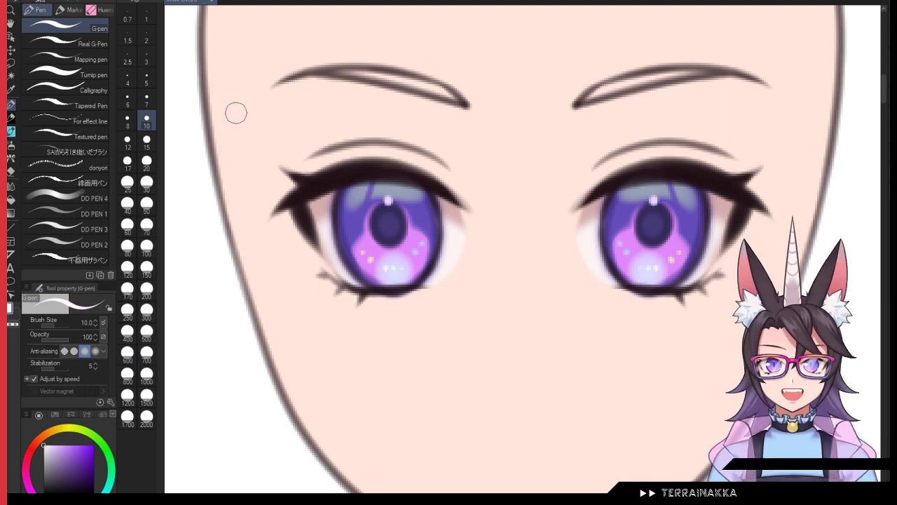
Step: Paint soft white highlights on one eye with the SAI brush: a size 5 oval on the iris's outer edge and a size 3 dot low on the inner edge
left_click_drag(333, 216, 354, 218)
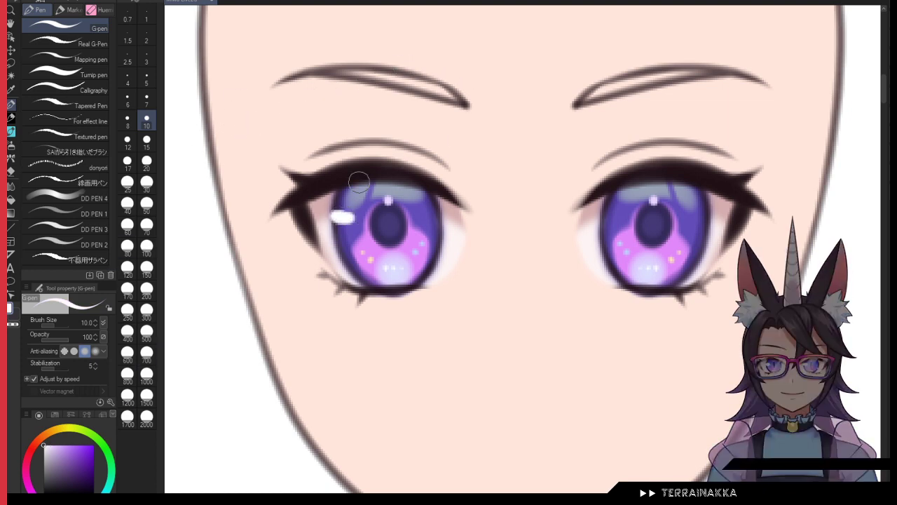
left_click(77, 151)
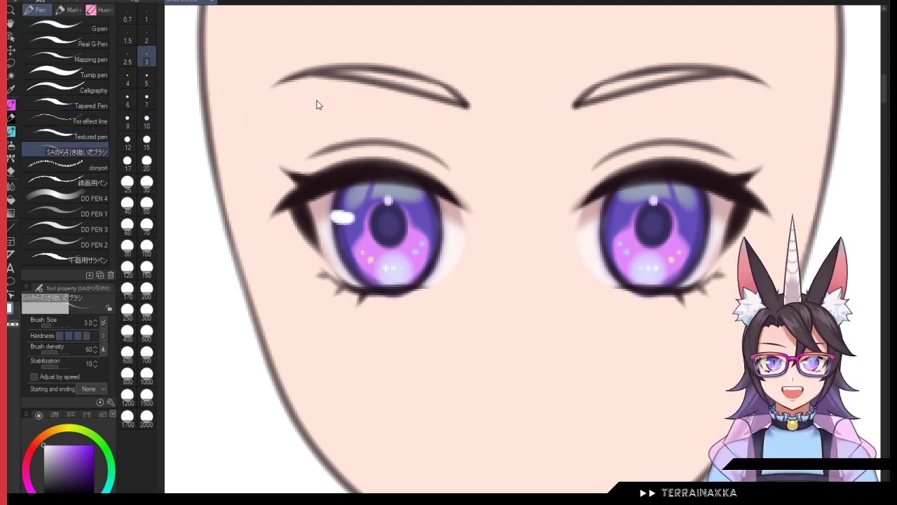
key("ctrl+z")
key("bracketright")
key("bracketright")
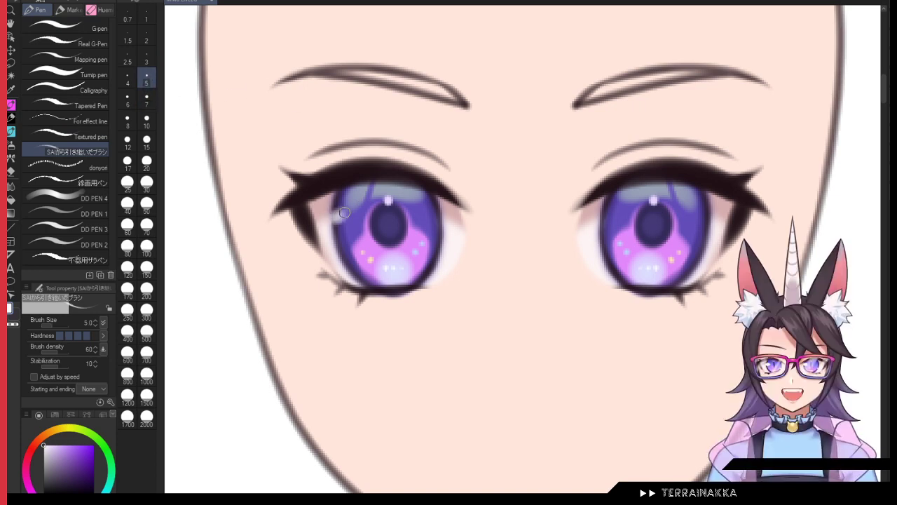
left_click_drag(344, 213, 332, 218)
key("ctrl+z")
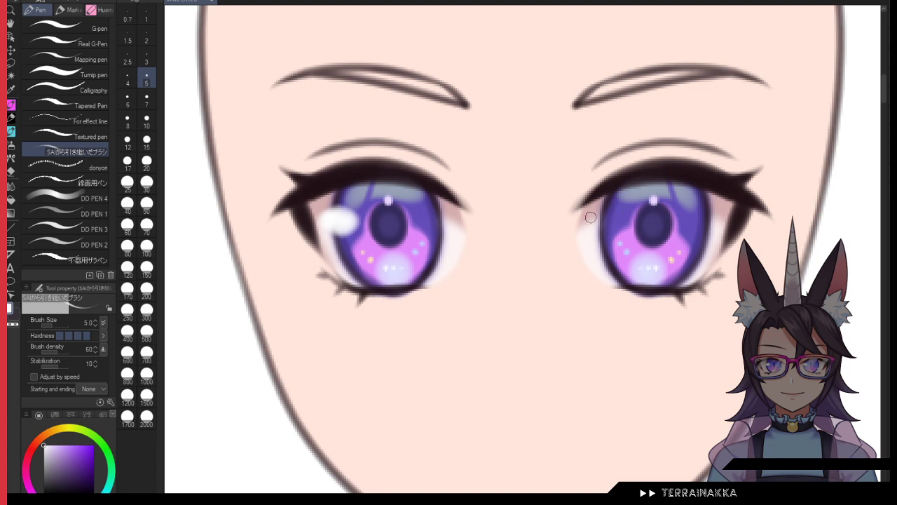
key("bracketleft")
key("bracketleft")
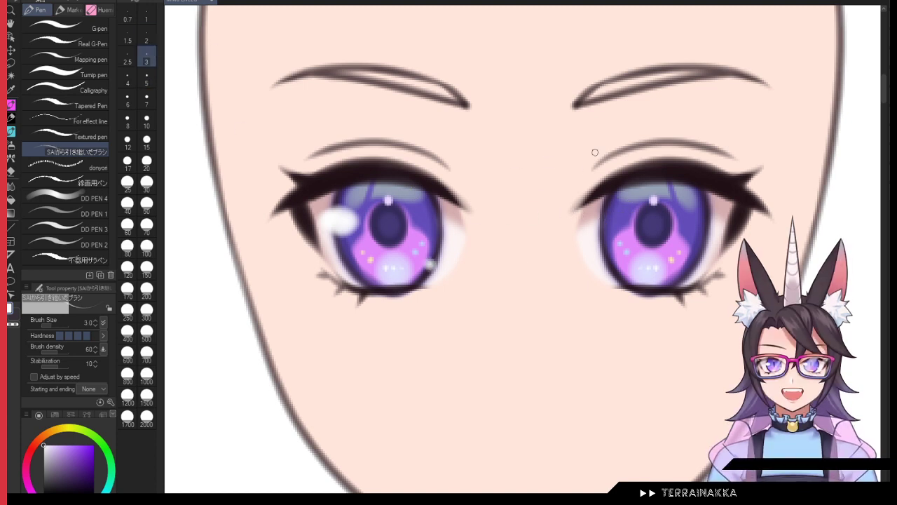
Step: Move the copied white highlights onto the same spots of the other eye without mirroring them
key("ctrl+t")
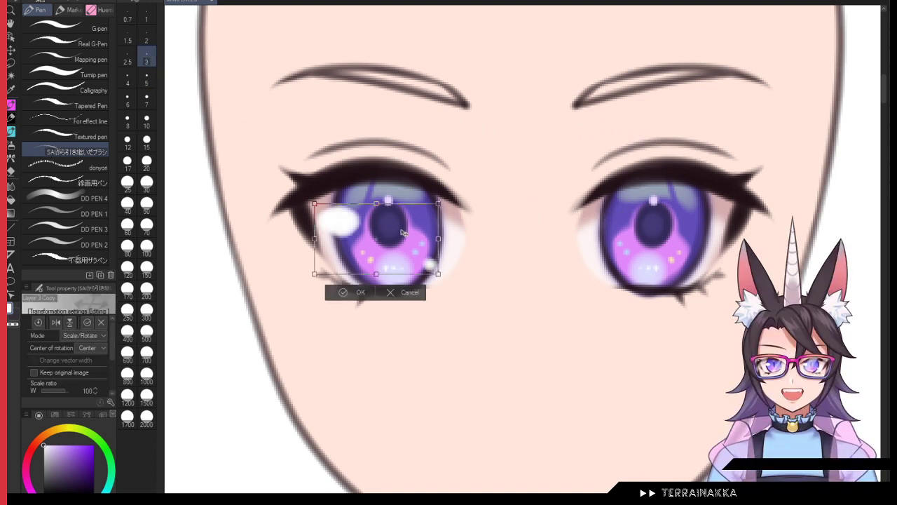
left_click_drag(405, 237, 672, 242)
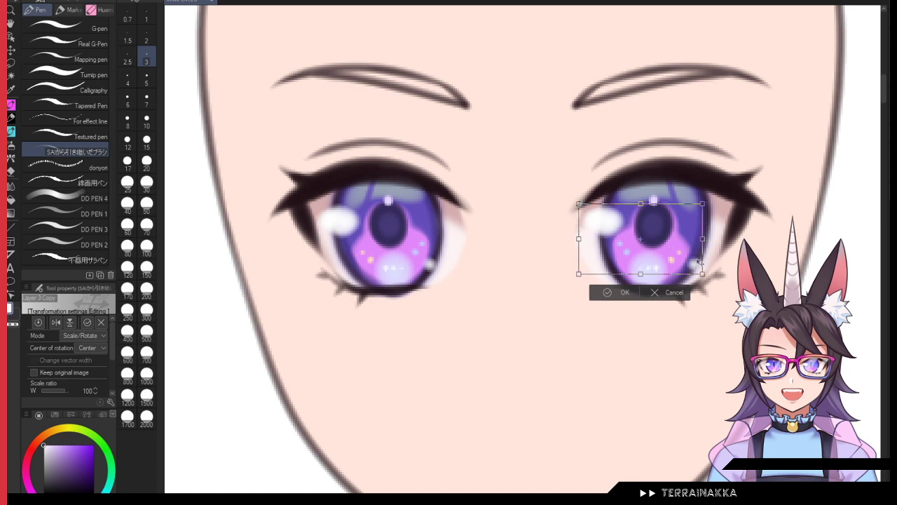
left_click(617, 292)
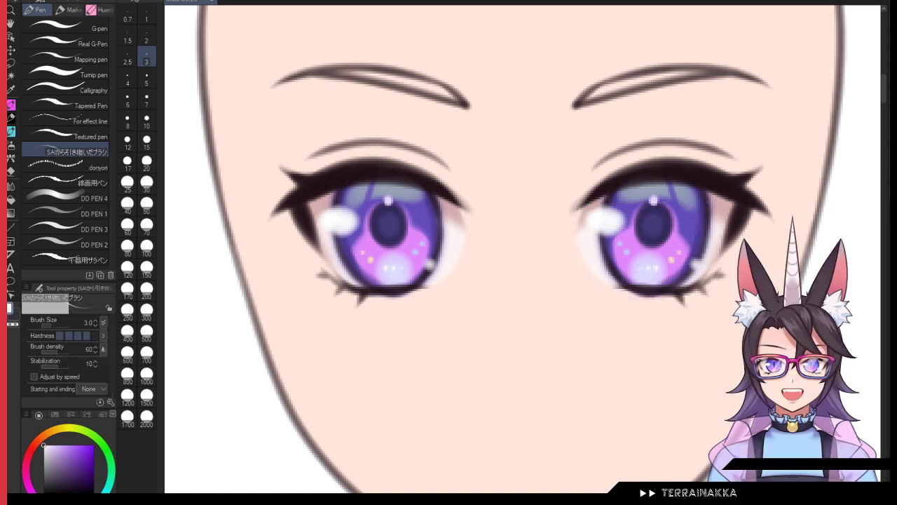
Step: Tint the glow around both irises salmon pink from the colour set and keep it within the eye whites
left_click(521, 320)
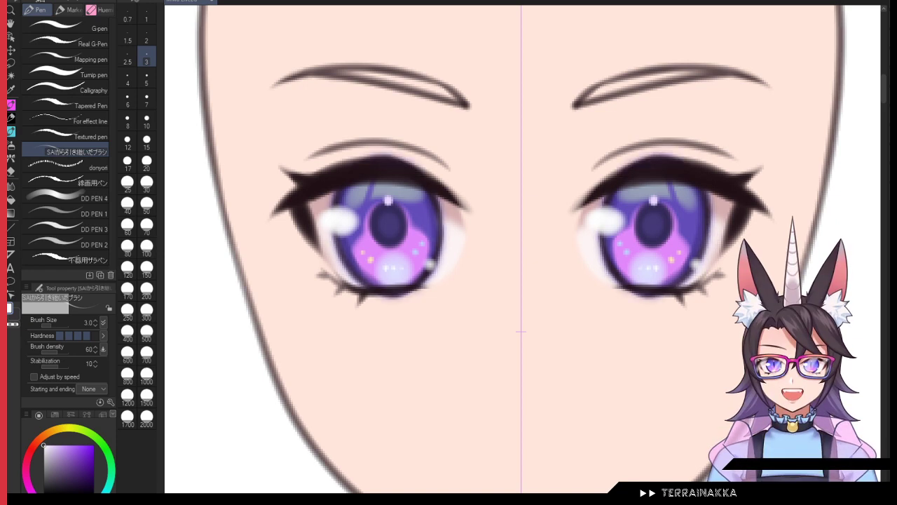
left_click(55, 414)
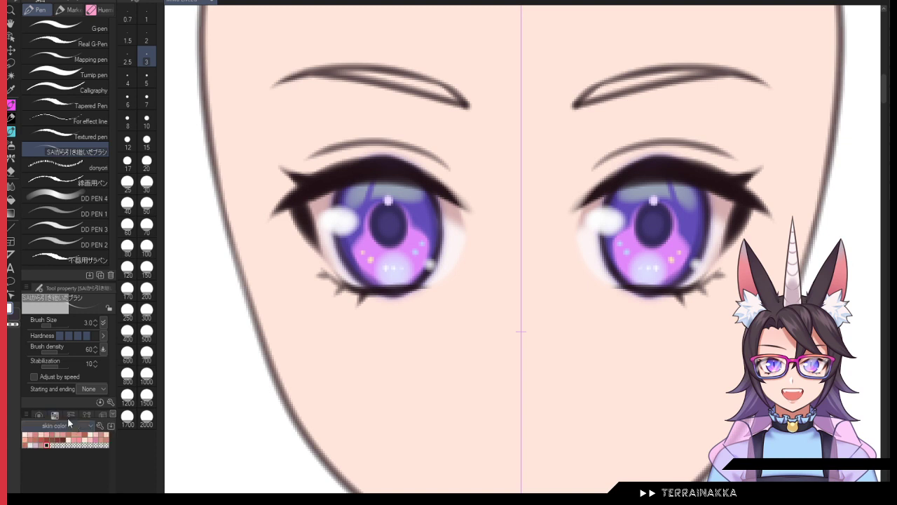
left_click(84, 432)
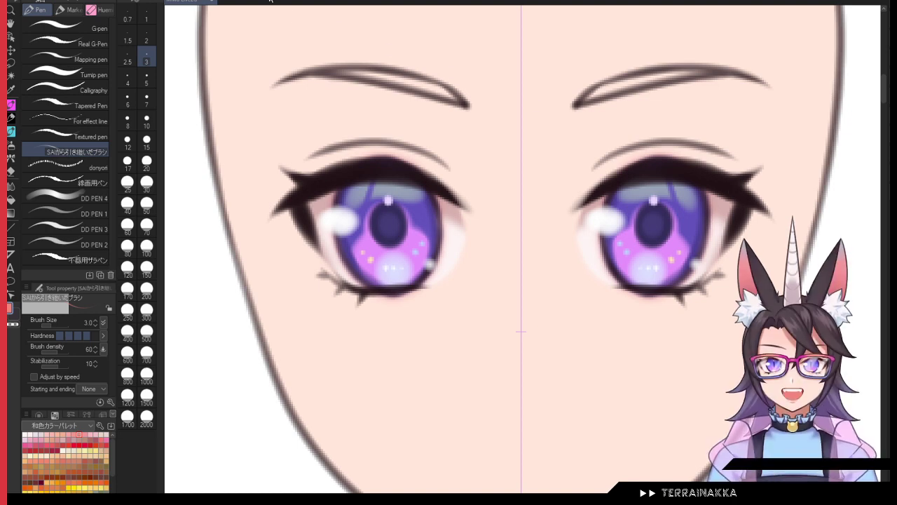
left_click(322, 12)
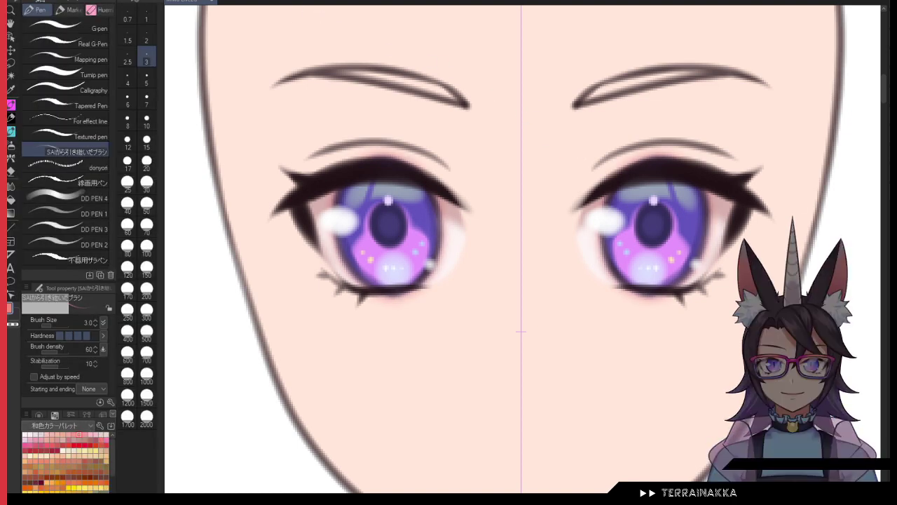
key("ctrl+z")
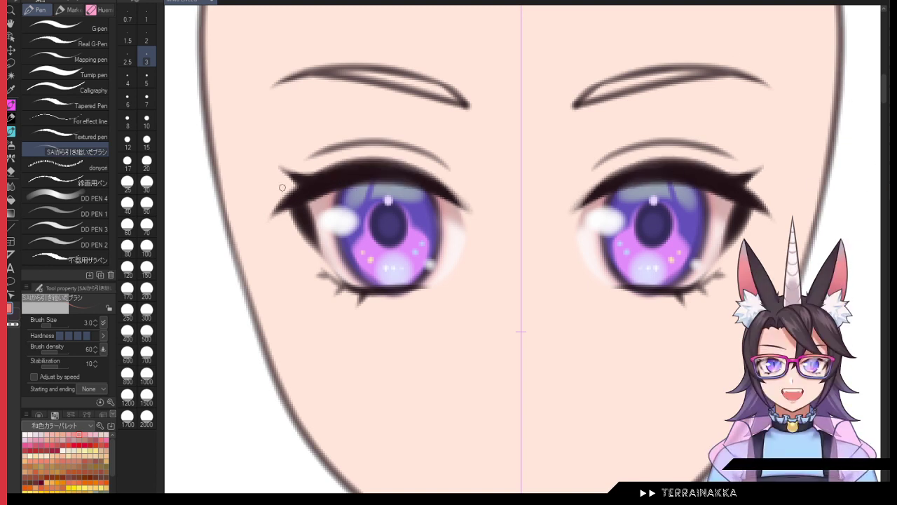
Step: Tint the inner ends of the upper lashes dark red with the Soft airbrush at size 20
left_click(11, 145)
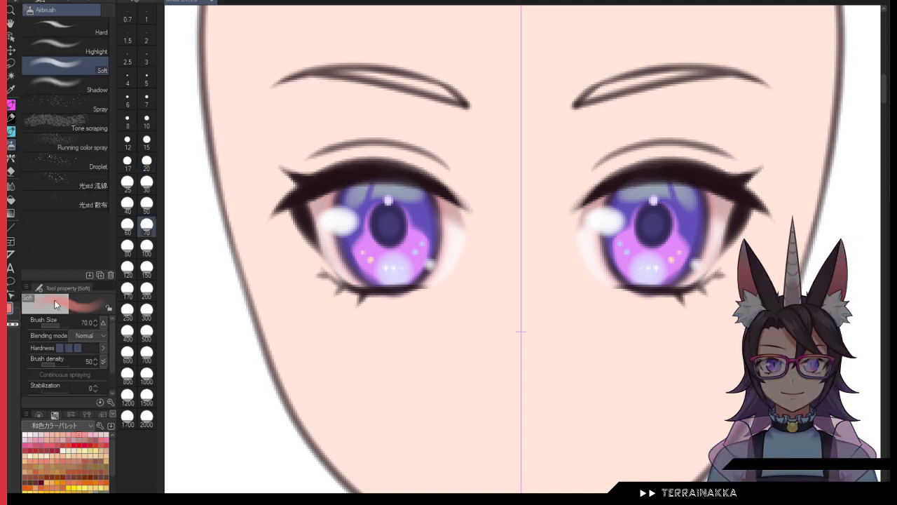
left_click(39, 414)
left_click(60, 429)
left_click(54, 415)
left_click(40, 433)
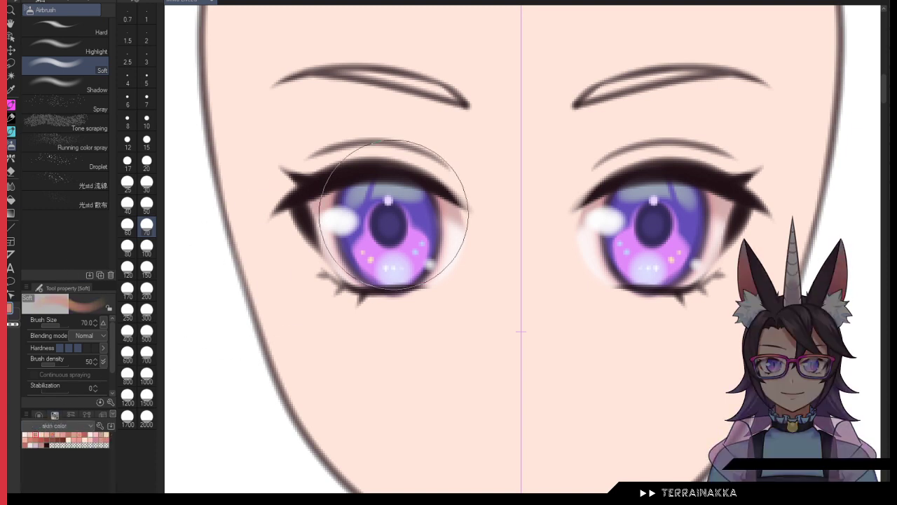
left_click(146, 160)
mouse_move(438, 182)
left_mouse_down()
mouse_move(456, 199)
mouse_move(430, 179)
mouse_move(458, 190)
mouse_move(316, 152)
mouse_move(452, 207)
mouse_move(430, 180)
left_mouse_up()
left_click(39, 414)
left_click(78, 460)
key("c")
left_click_drag(411, 150, 429, 176)
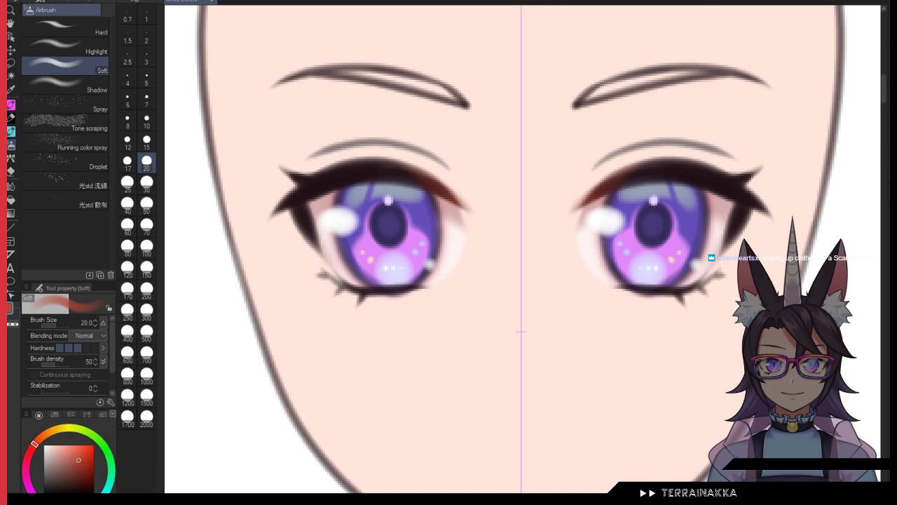
key("ctrl+z")
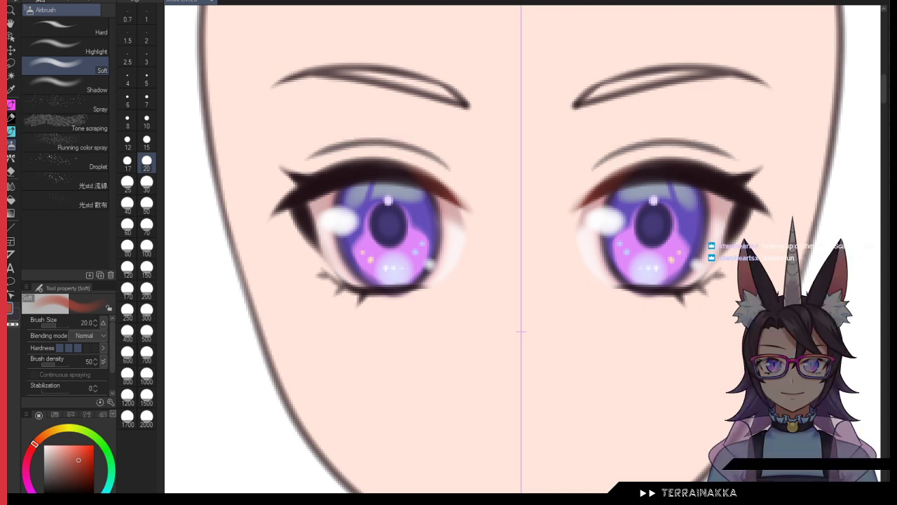
Step: Airbrush the same dark red softly into the eyelid creases, the outer lash edges and the lower lashes of both eyes
left_click_drag(346, 118, 437, 138)
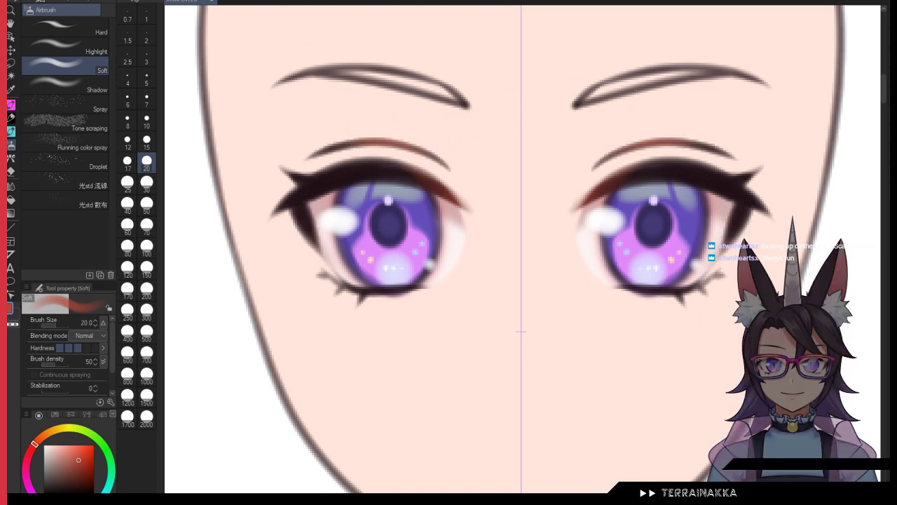
key("ctrl+z")
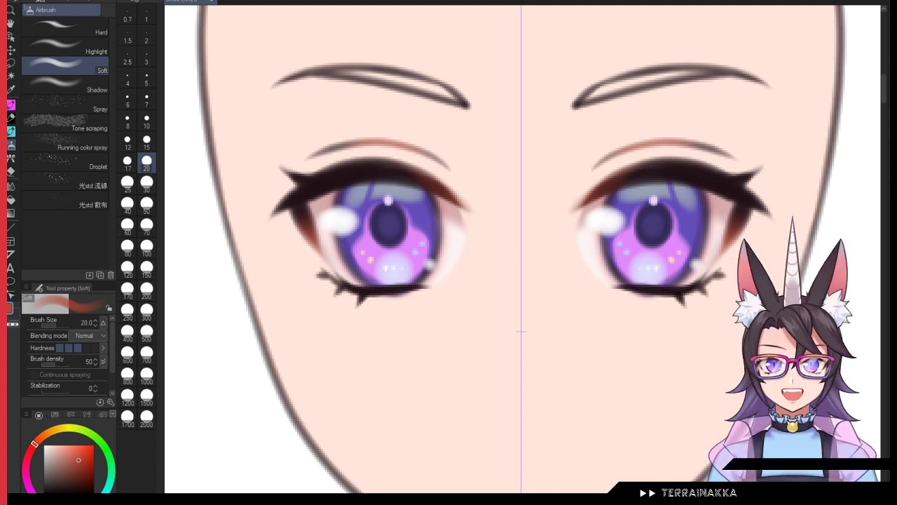
key("ctrl+z")
mouse_move(375, 290)
left_mouse_down()
mouse_move(408, 291)
mouse_move(358, 314)
mouse_move(350, 300)
left_mouse_up()
key("ctrl+z")
key("c")
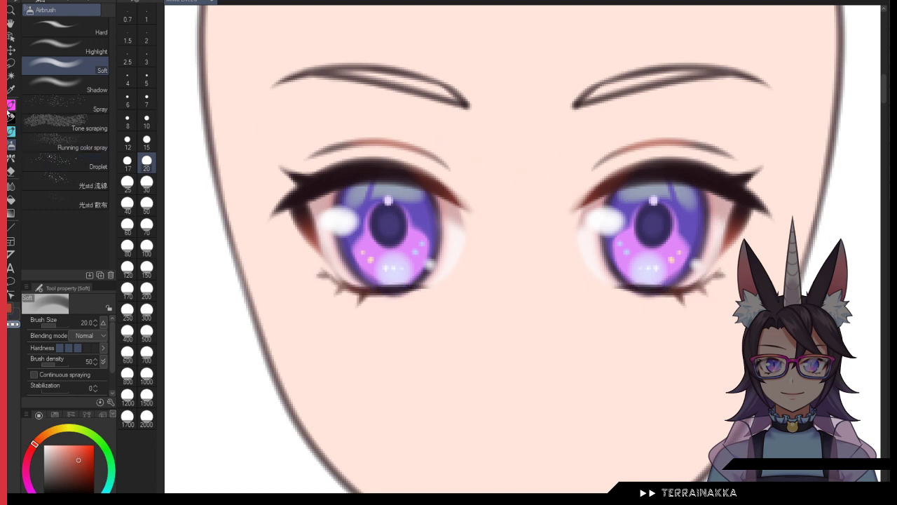
key("p")
key("ctrl+z")
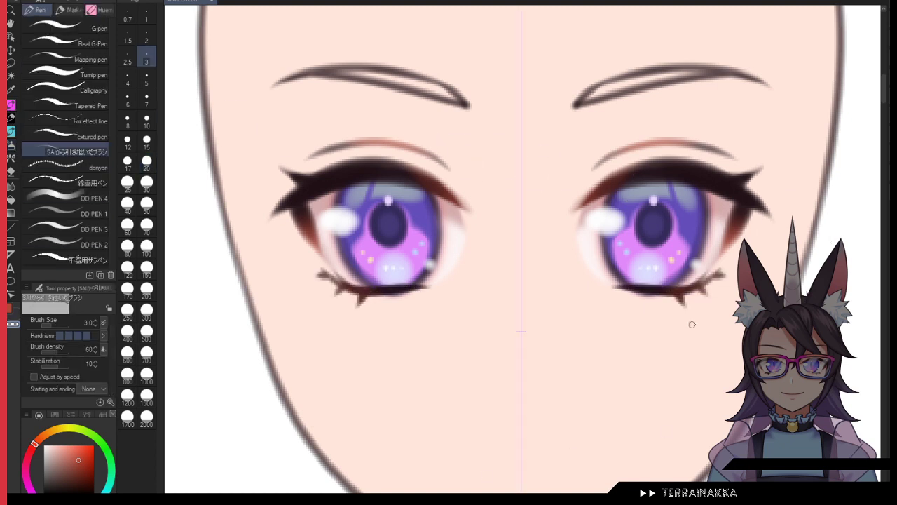
Step: Paint soft pink from the skin color set beneath the lower lashes at brush size 7 and soften it with transparent colour
left_click(55, 414)
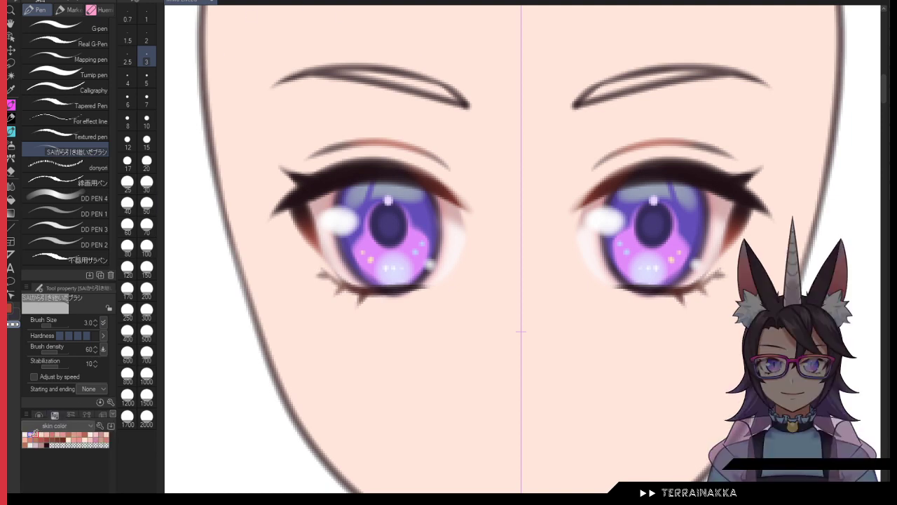
left_click(33, 434)
left_click_drag(383, 293, 402, 294)
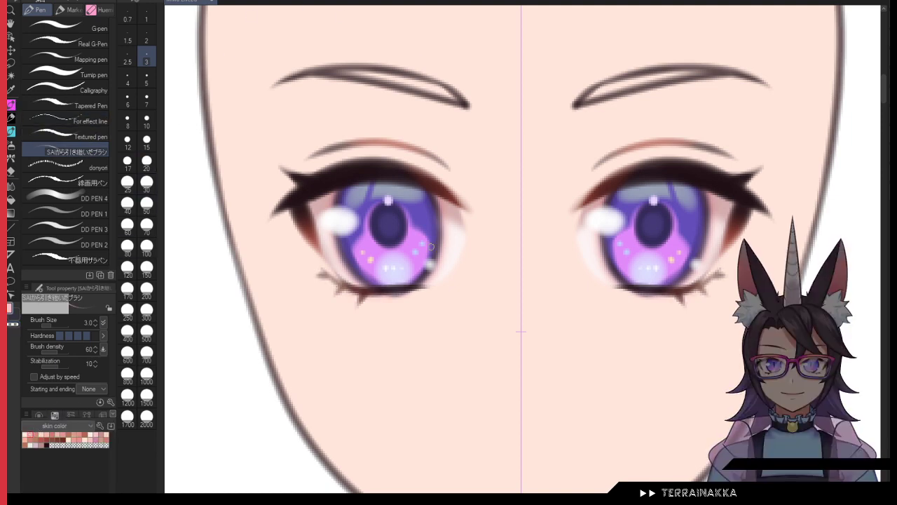
left_click(146, 98)
mouse_move(340, 290)
left_mouse_down()
mouse_move(425, 280)
mouse_move(430, 290)
left_mouse_up()
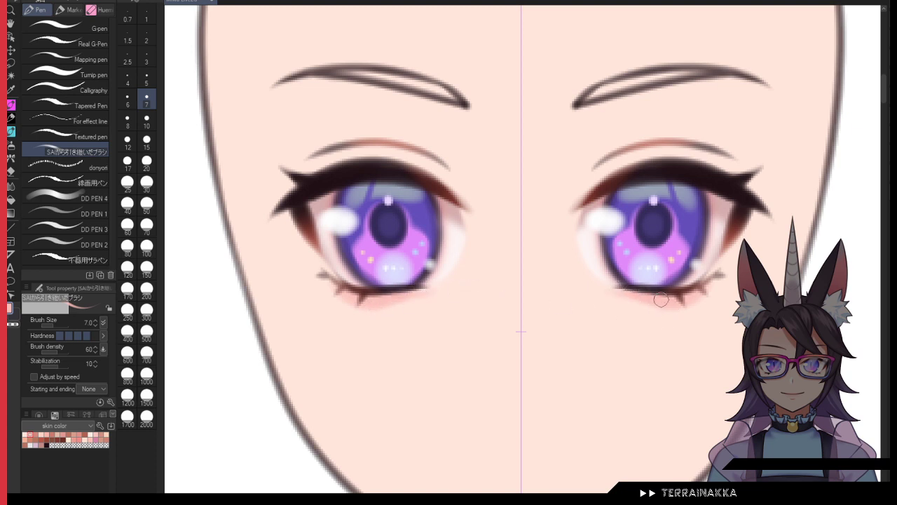
mouse_move(669, 302)
left_mouse_down()
mouse_move(727, 263)
mouse_move(733, 245)
left_mouse_up()
key("c")
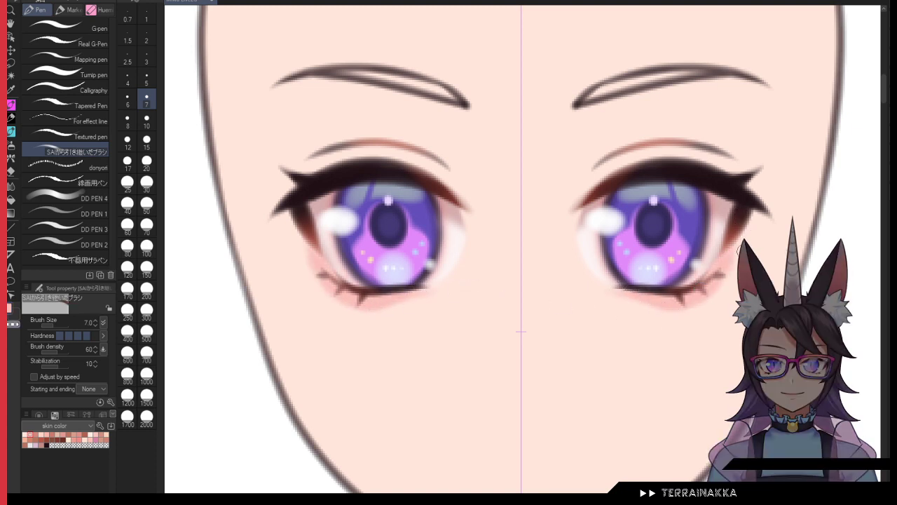
left_click(11, 144)
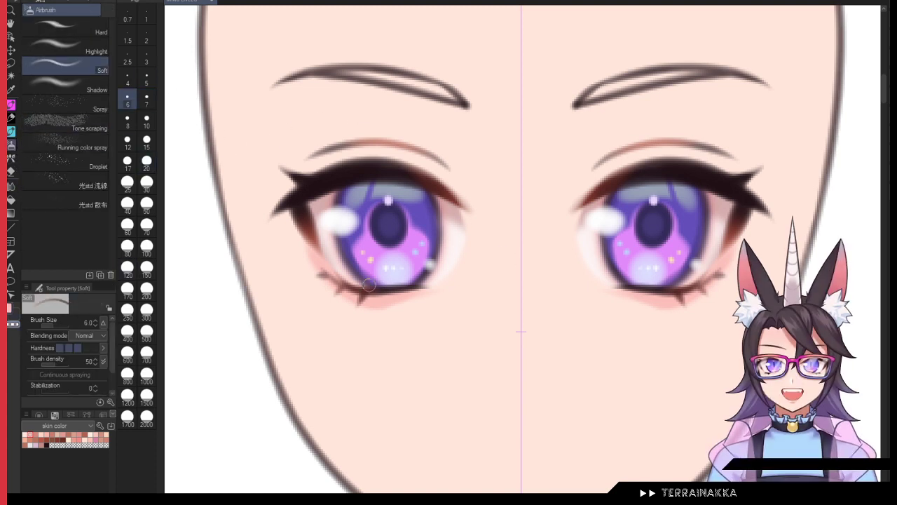
key("p")
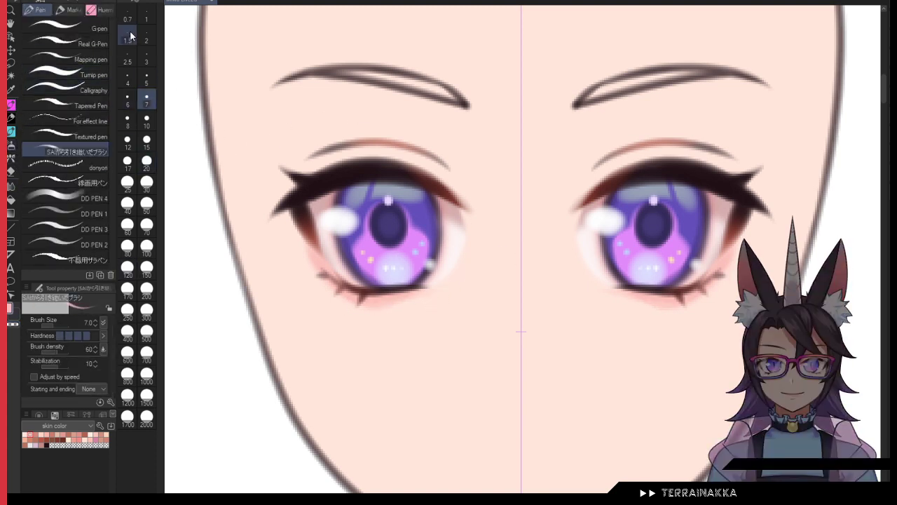
Step: Add small white highlights just beneath the lower lashes of both eyes with the G-pen at brush size 10
left_click_drag(383, 298, 428, 284)
key("ctrl+z")
key("ctrl+z")
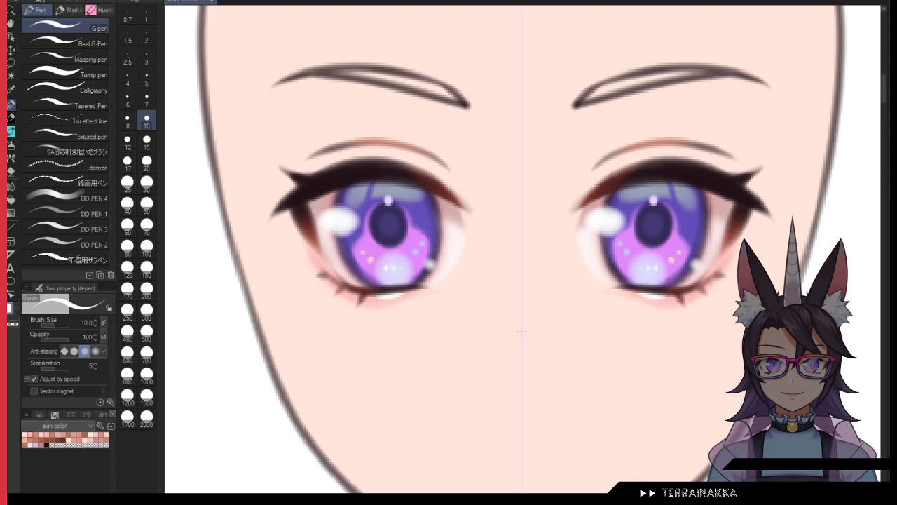
key("ctrl+z")
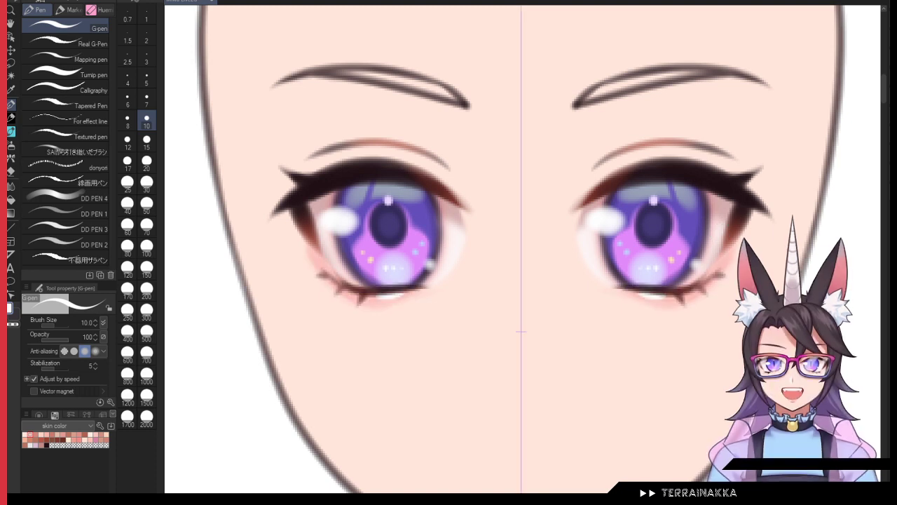
key("alt+bracketleft")
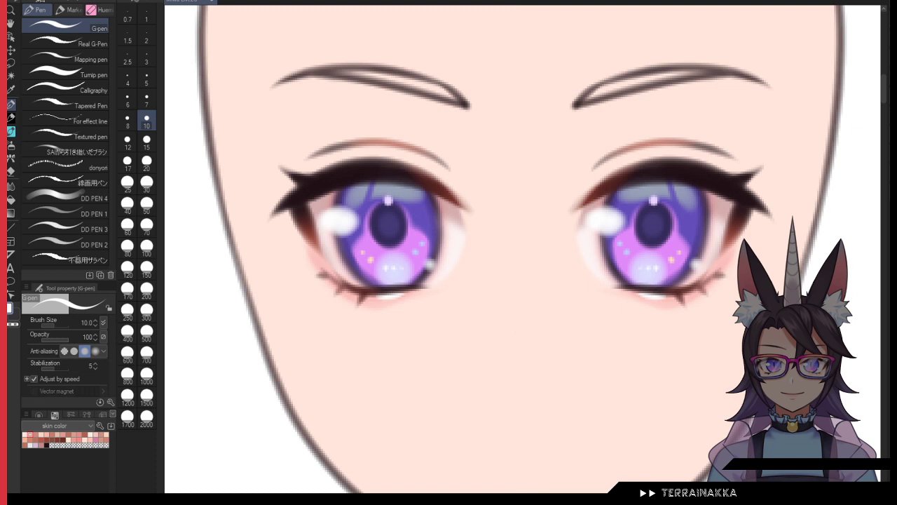
Step: Deepen the pink shading beneath the lower lashes of both eyes to a stronger red tone
key("alt+bracketright")
key("alt+bracketright")
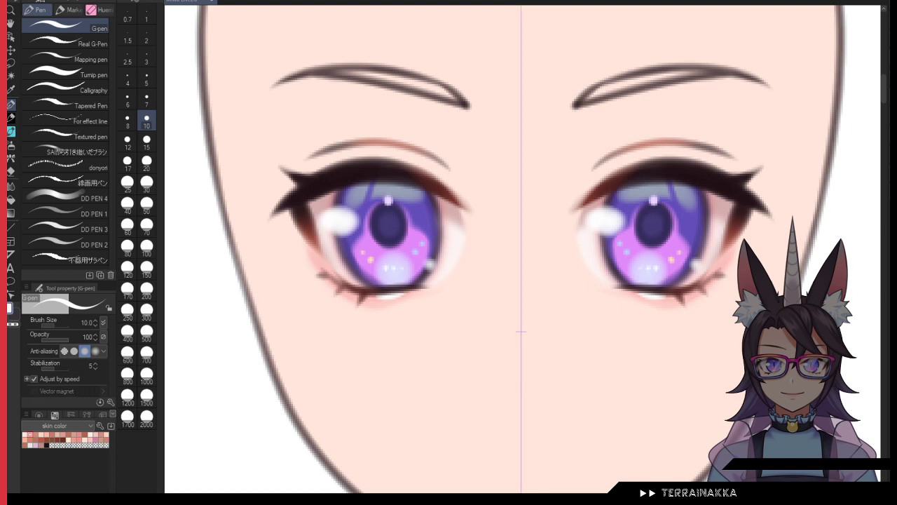
key("ctrl+e")
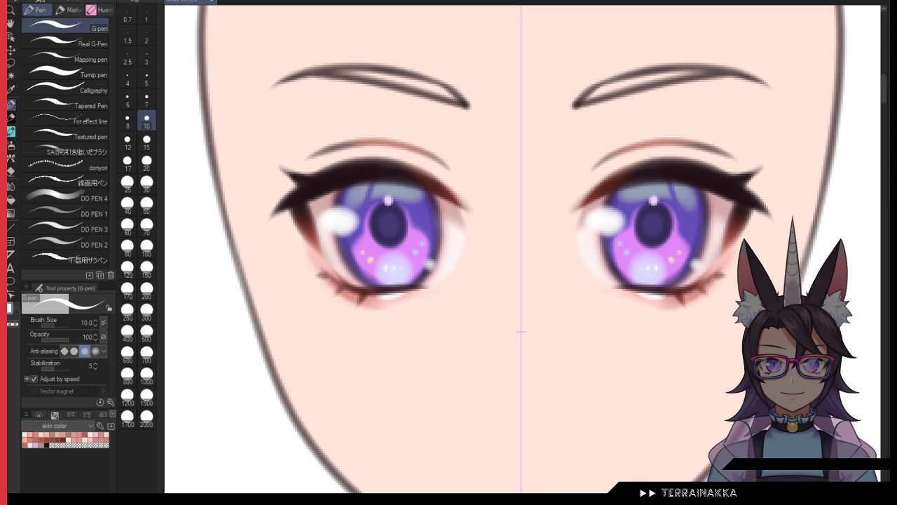
key("ctrl+z")
key("ctrl+y")
Step: Sample the light purple of the iris and tint the middle of both upper lashes with the Soft airbrush at size 20
key("b")
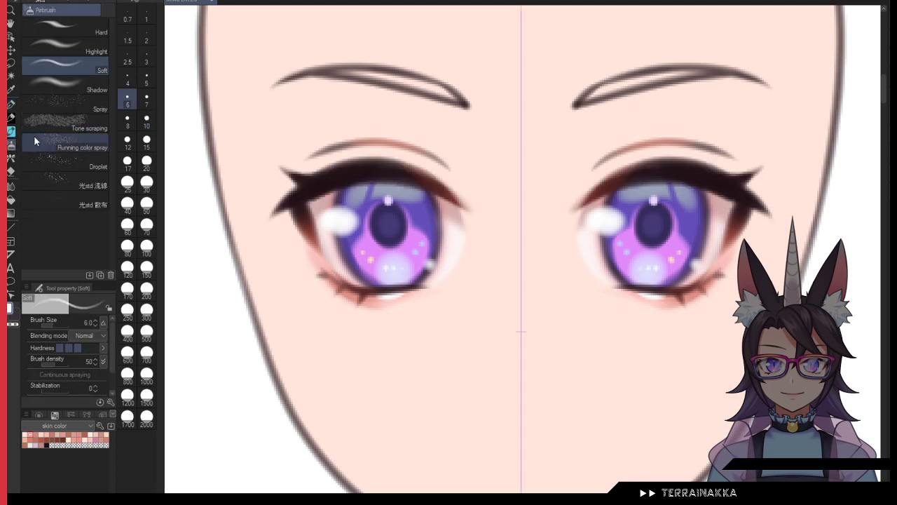
left_click(409, 247, "alt")
left_click(147, 183)
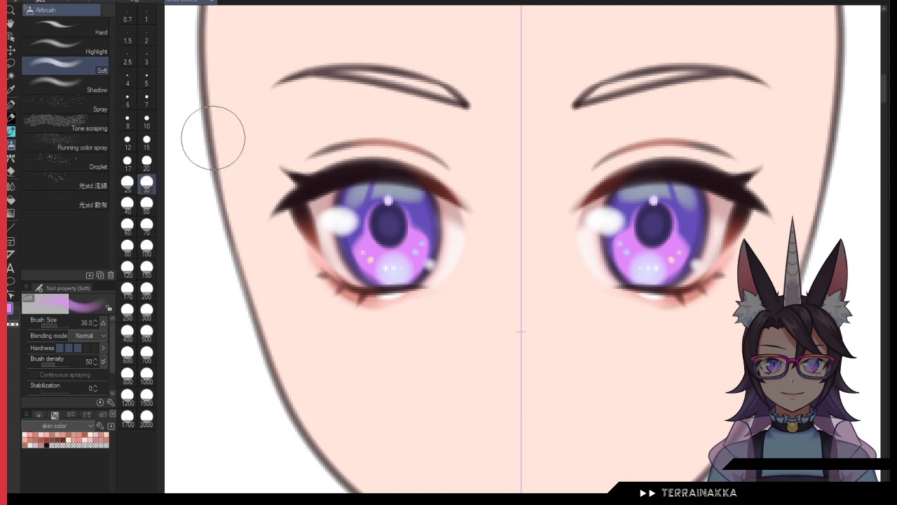
left_click_drag(363, 172, 403, 158)
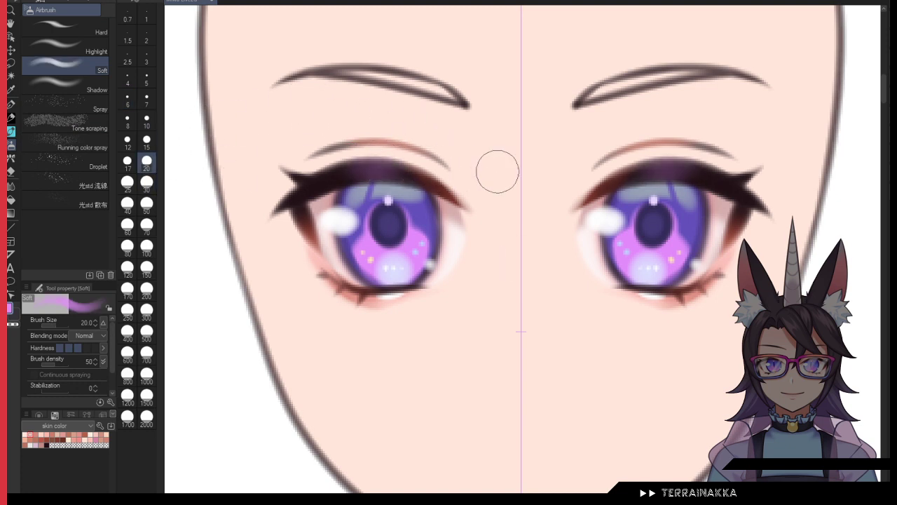
left_click(152, 138)
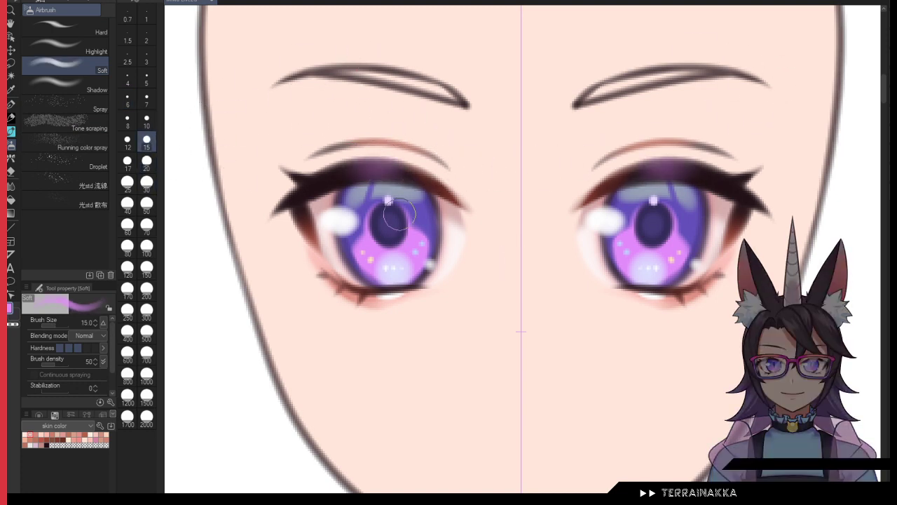
key("b")
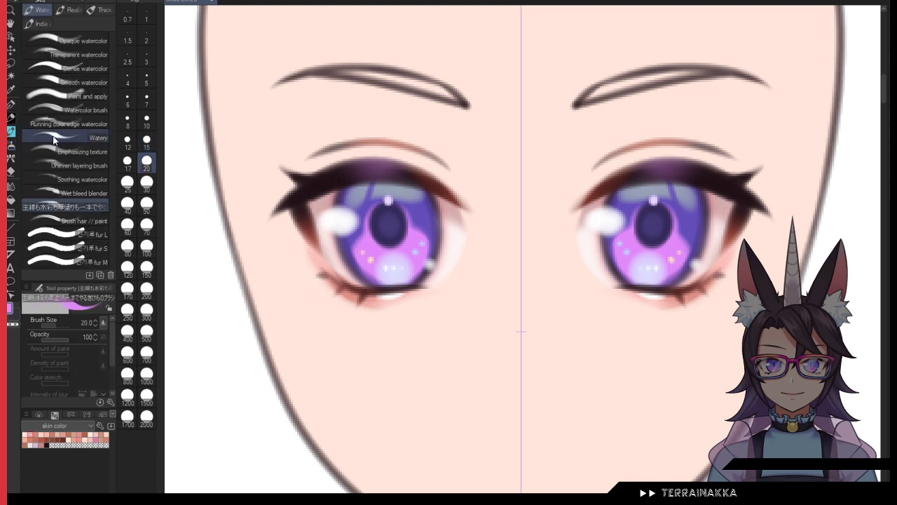
left_click(147, 138)
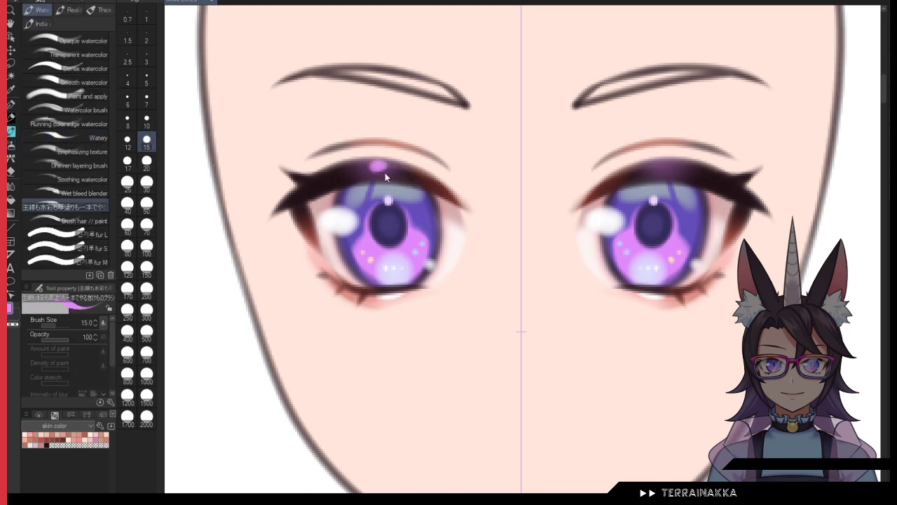
left_click_drag(372, 166, 385, 166)
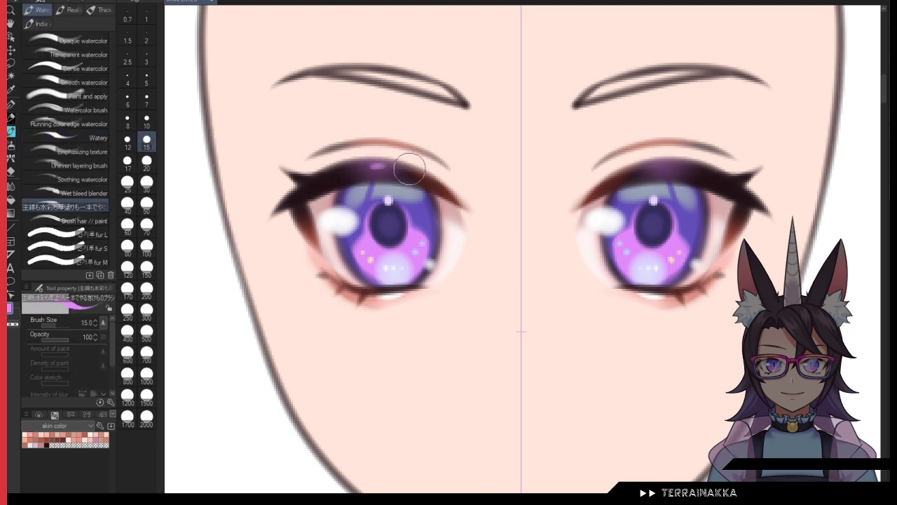
key("ctrl+z")
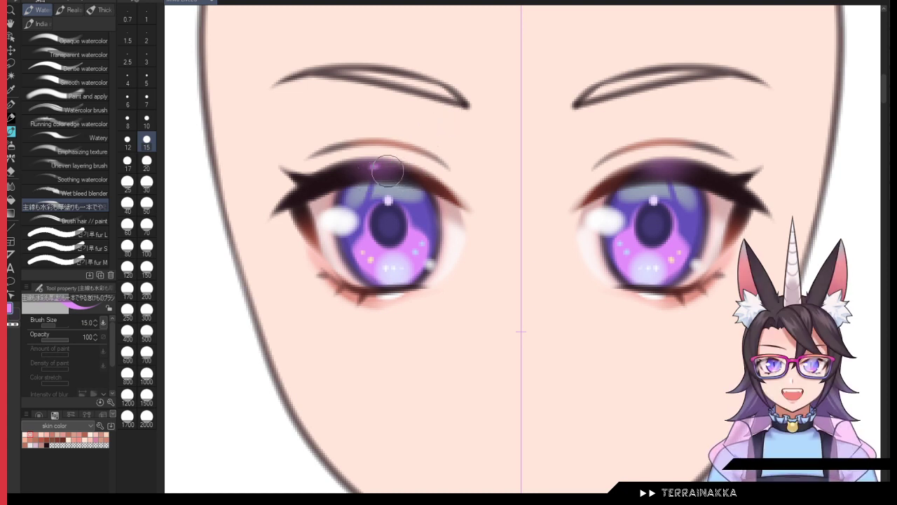
left_click(387, 168)
mouse_move(363, 166)
left_mouse_down()
mouse_move(391, 174)
mouse_move(370, 168)
left_mouse_up()
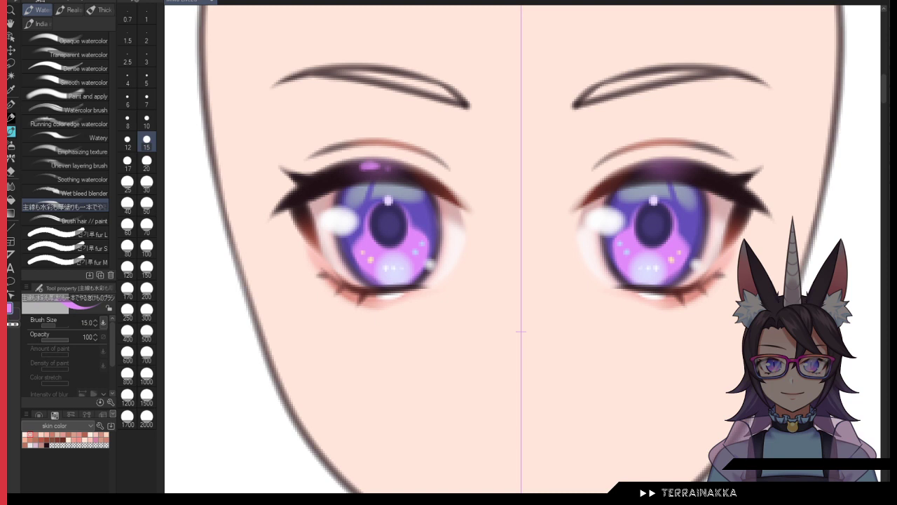
Step: Paint small light-purple highlights in the middle of both upper lashes with the SAIから引き継いだブラシ pen at brush size 5
left_click(10, 105)
left_click(79, 149)
key("ctrl+z")
key("ctrl+z")
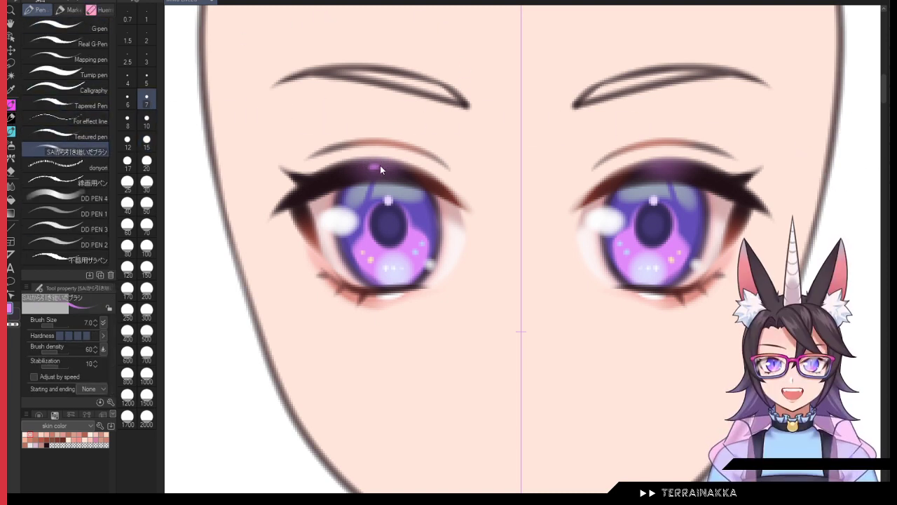
key("ctrl+z")
key("ctrl+z")
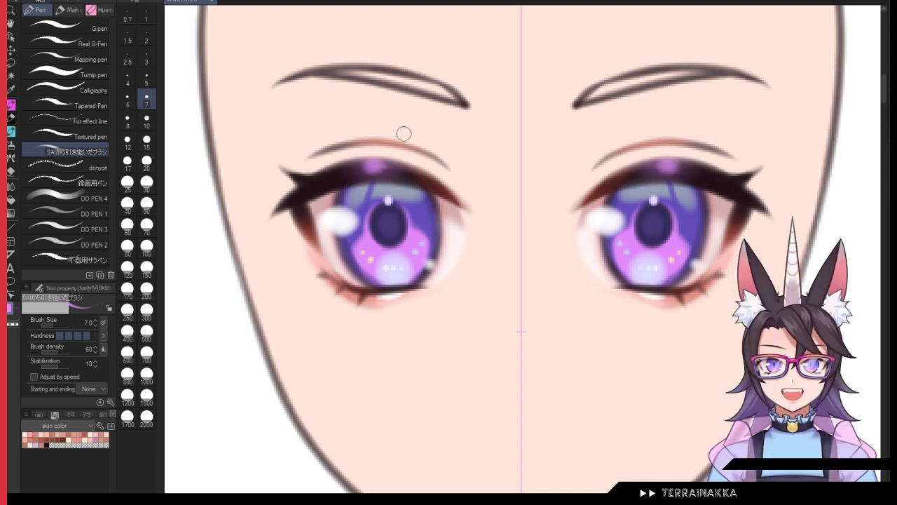
key("bracketleft")
key("bracketleft")
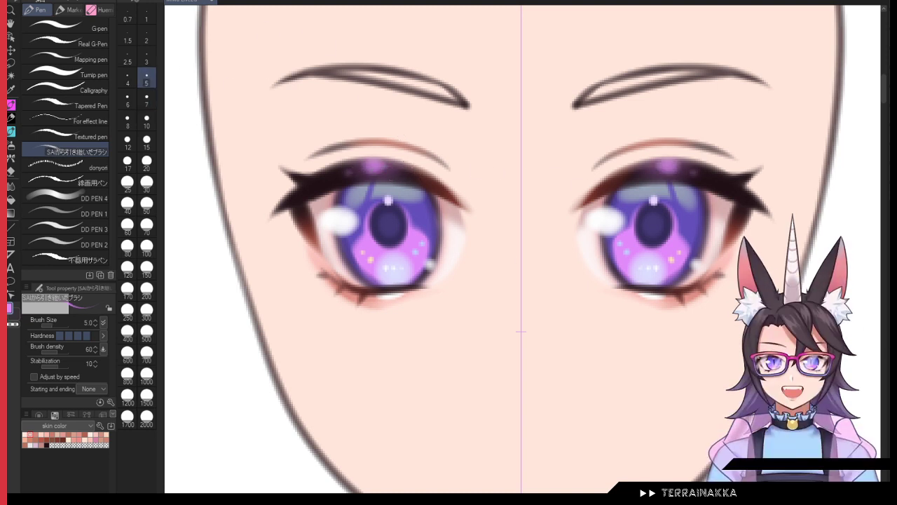
key("ctrl+z")
mouse_move(370, 165)
left_mouse_down()
mouse_move(438, 167)
mouse_move(349, 169)
mouse_move(371, 165)
left_mouse_up()
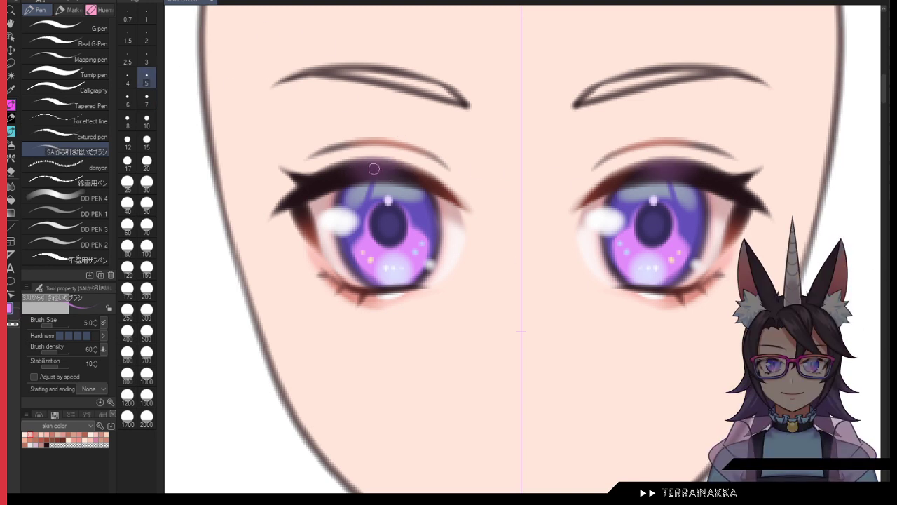
key("ctrl+z")
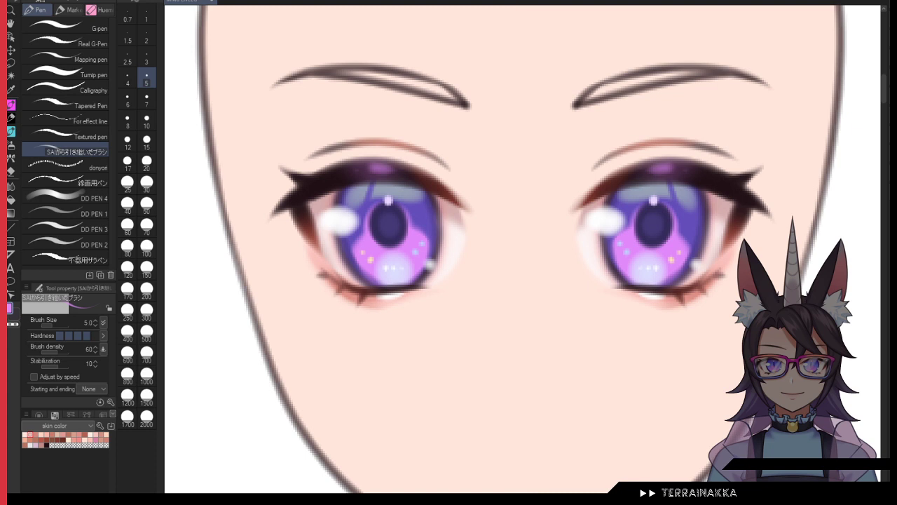
key("ctrl+z")
key("ctrl+z")
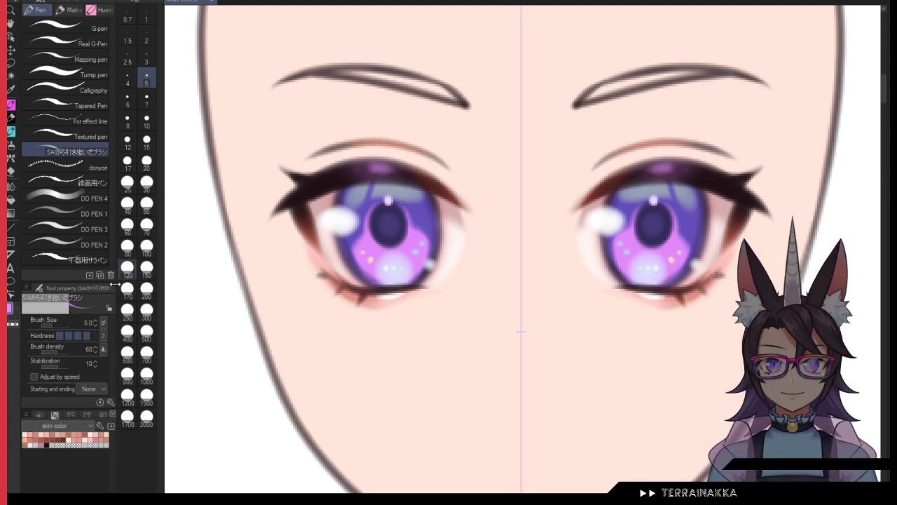
Step: Paint the upper eyelids between crease and lashes pink with the SAIから引き継いだブラシ pen at brush size 10
left_click(154, 117)
mouse_move(305, 174)
left_mouse_down()
mouse_move(406, 154)
mouse_move(367, 150)
mouse_move(311, 167)
mouse_move(368, 157)
mouse_move(419, 171)
left_mouse_up()
key("ctrl+z")
left_click_drag(360, 153, 455, 187)
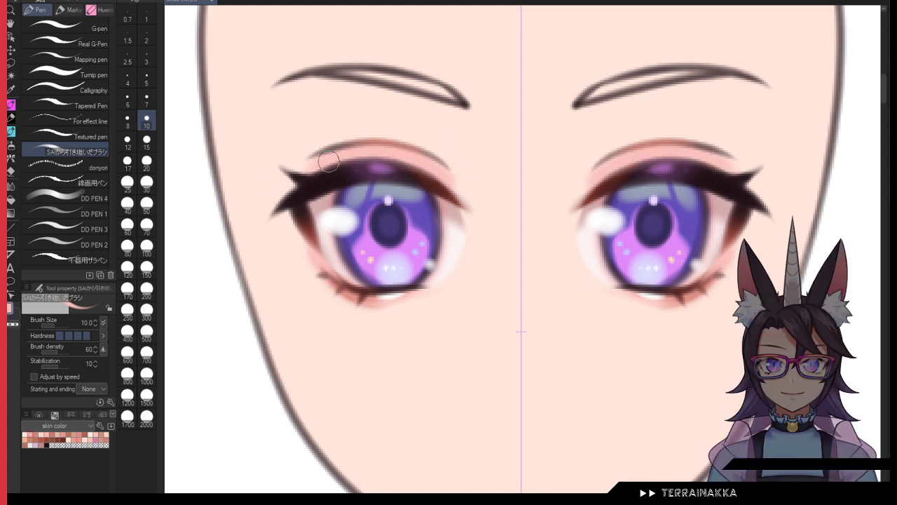
left_click_drag(317, 162, 297, 168)
Step: Soften the inner ends of the pink upper-eyelid shading with the Soft airbrush at size 10
left_click(11, 145)
left_click(147, 122)
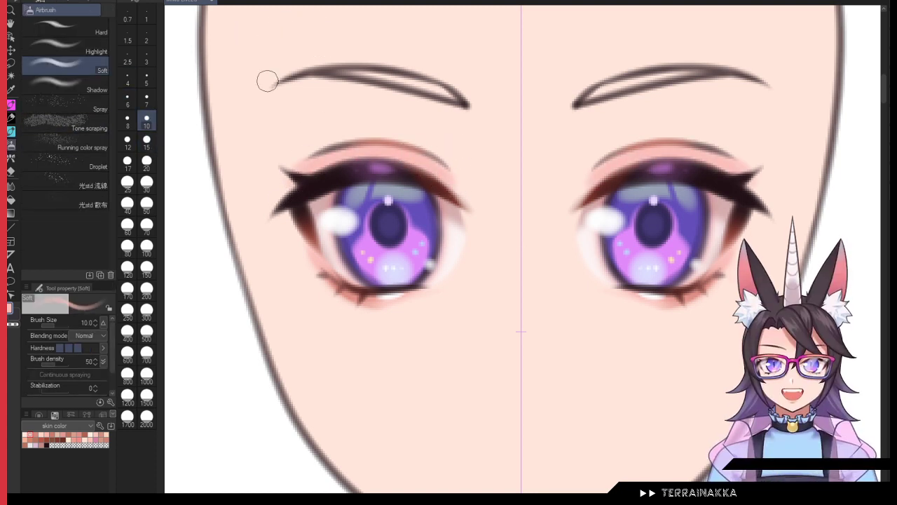
key("c")
left_click_drag(436, 174, 448, 181)
Step: Add a short white highlight in the middle of each upper eyelid with the G-pen at brush size 15
left_click(11, 105)
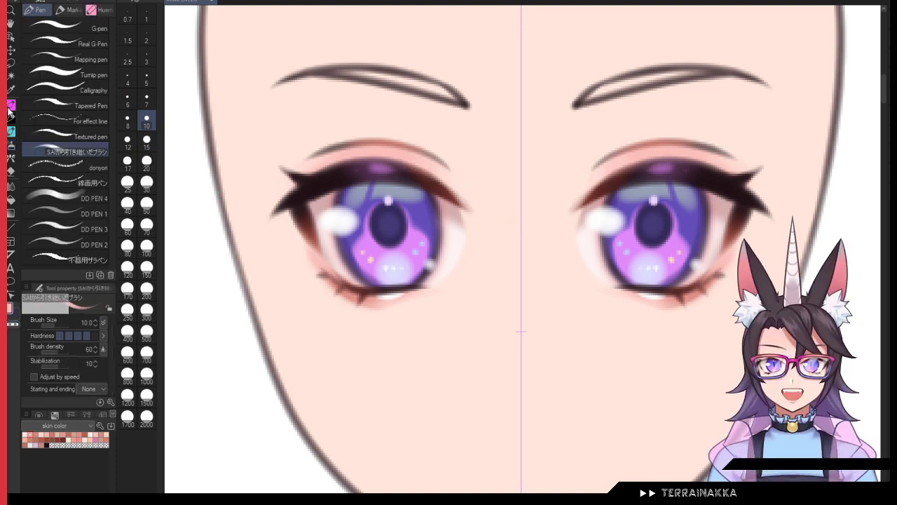
left_click(67, 27)
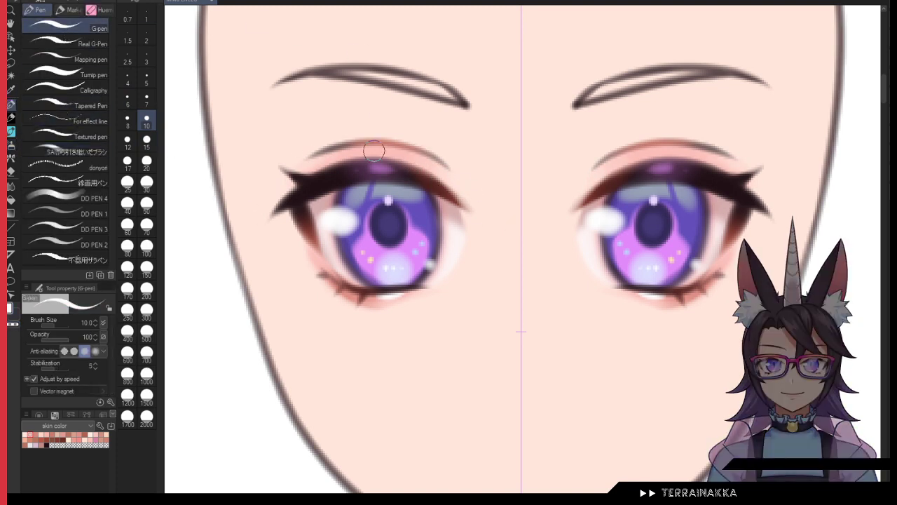
left_click(147, 143)
left_click_drag(366, 150, 379, 151)
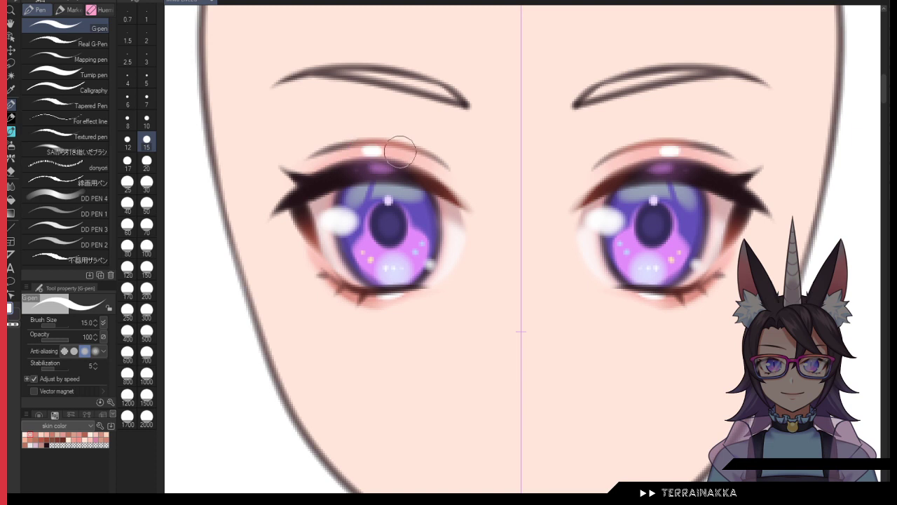
key("ctrl+z")
mouse_move(661, 151)
left_mouse_down()
mouse_move(750, 164)
mouse_move(671, 150)
left_mouse_up()
key("ctrl+z")
key("ctrl+z")
key("ctrl+z")
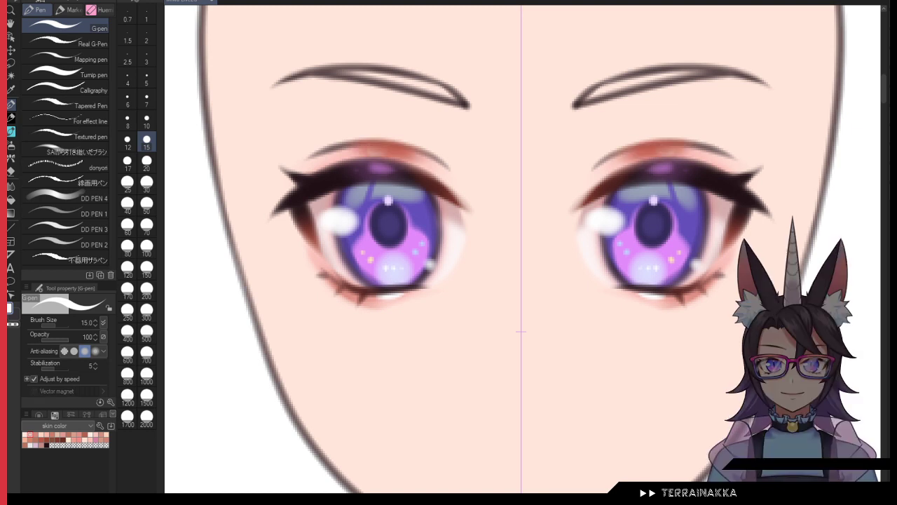
key("ctrl+y")
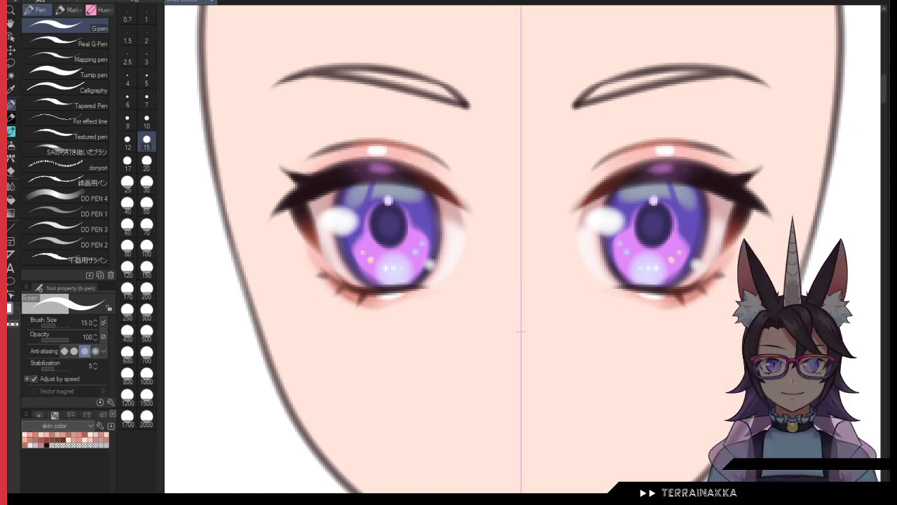
key("ctrl+z")
key("ctrl+y")
key("ctrl+z")
key("ctrl+y")
key("ctrl+z")
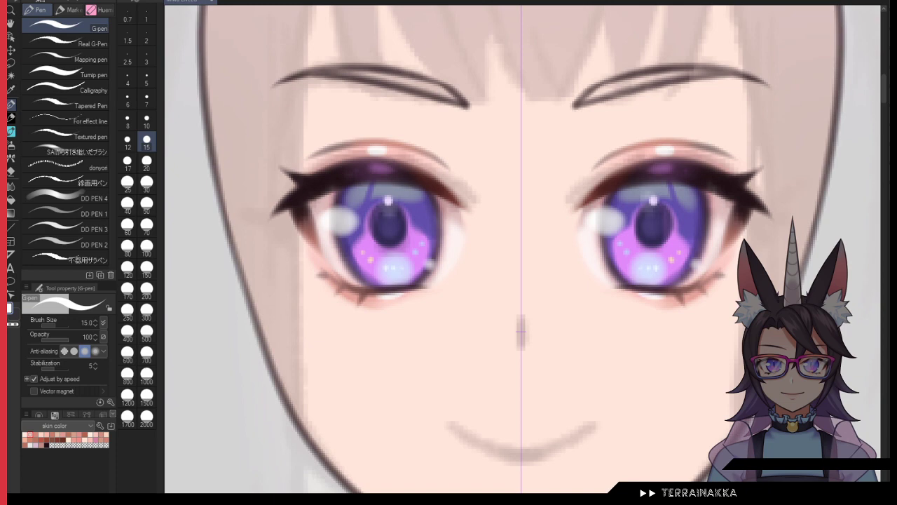
Step: Show the reference character at full opacity, sample its dark hair colour as the drawing colour and hide the reference again
scroll(522, 254, "down", 3)
scroll(523, 254, "up", 8)
scroll(522, 254, "down", 1)
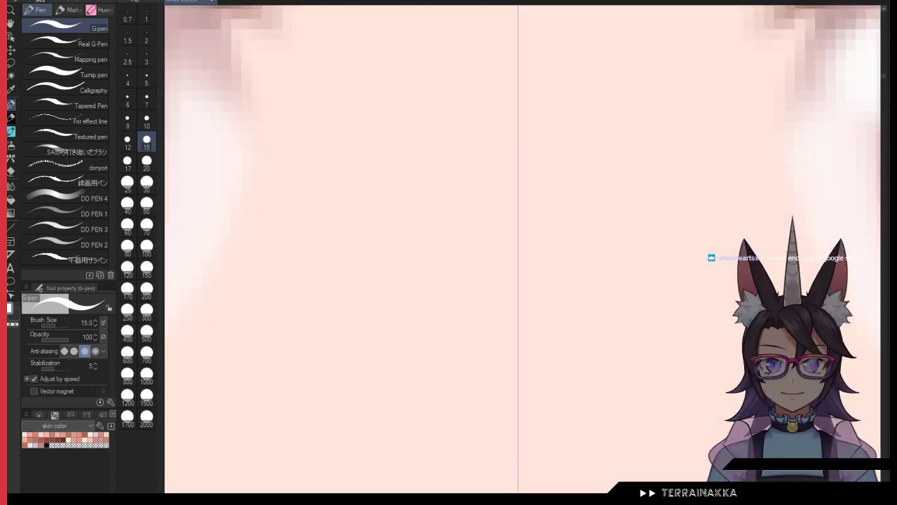
scroll(522, 275, "down", 6)
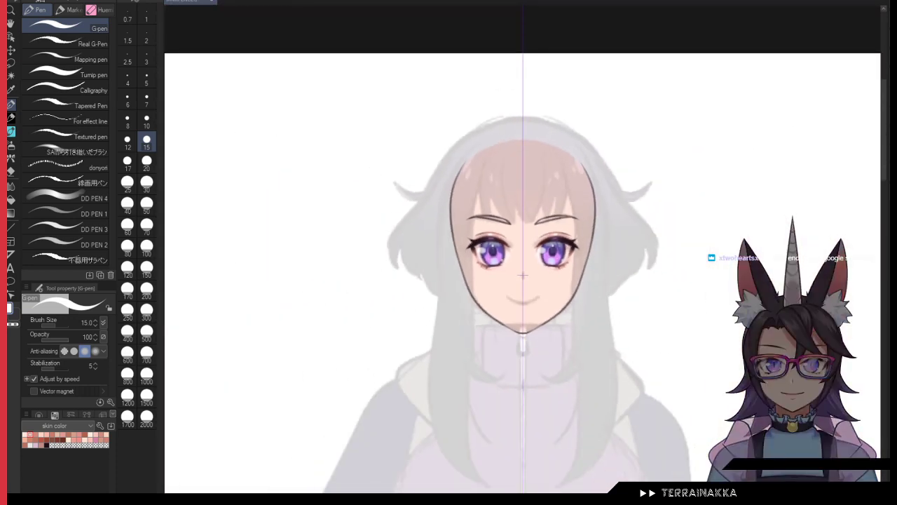
key("alt+]")
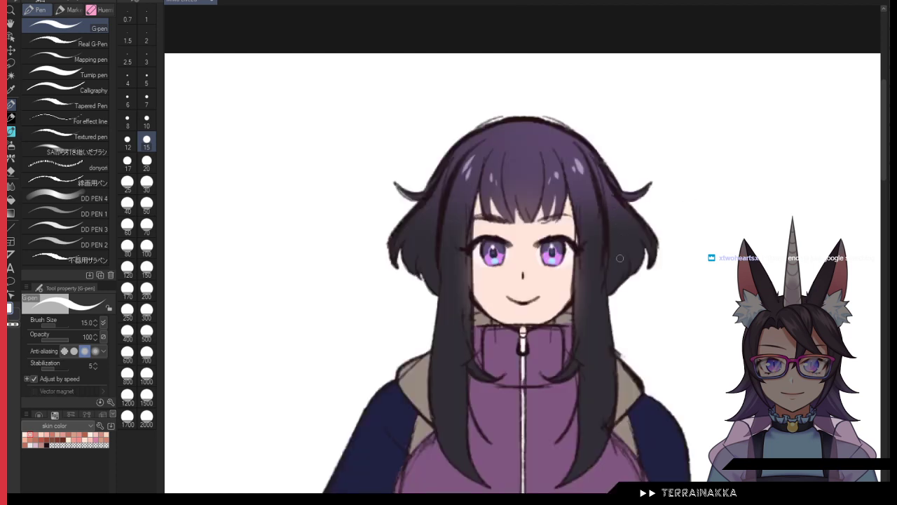
left_click(621, 264, "alt")
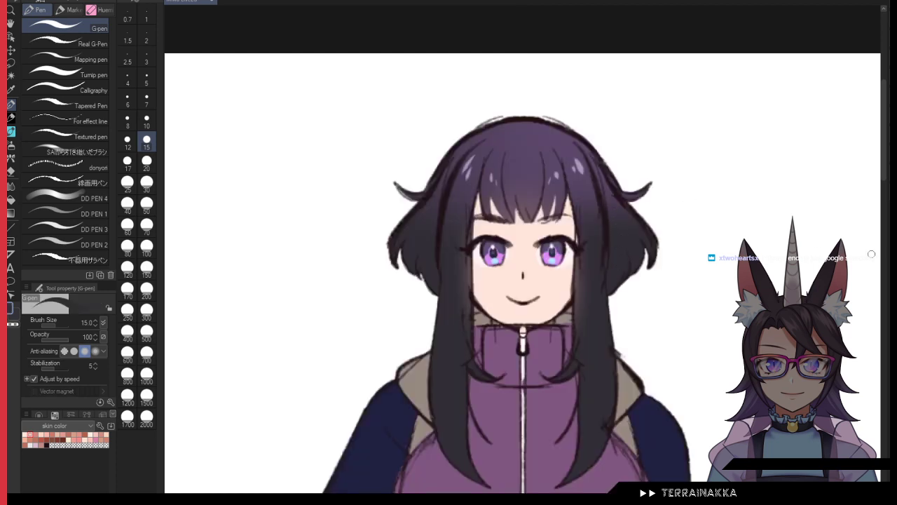
key("alt+[")
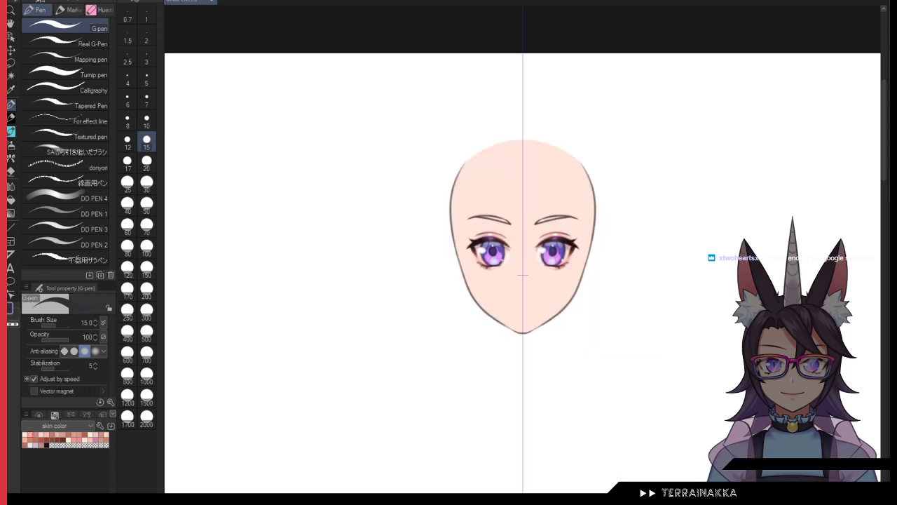
key("ctrl+plus")
key("ctrl+plus")
key("ctrl+plus")
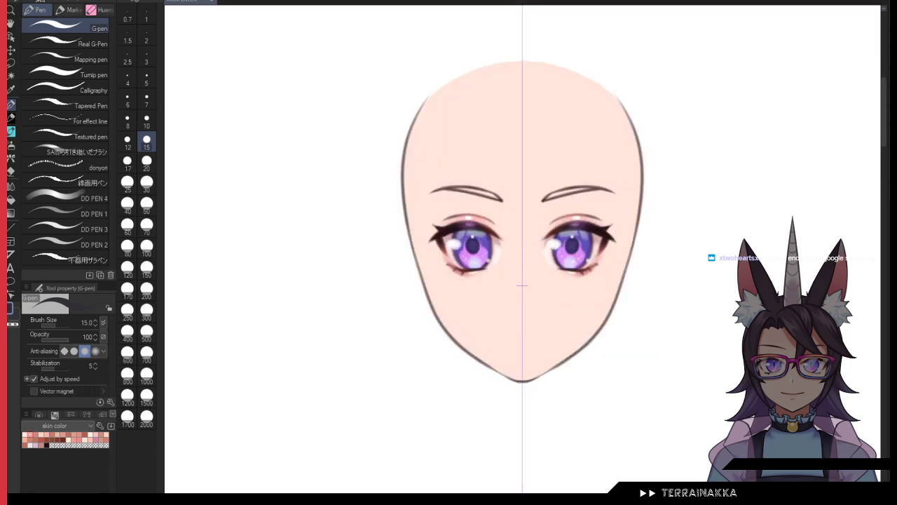
key("Delete")
key("ctrl+z")
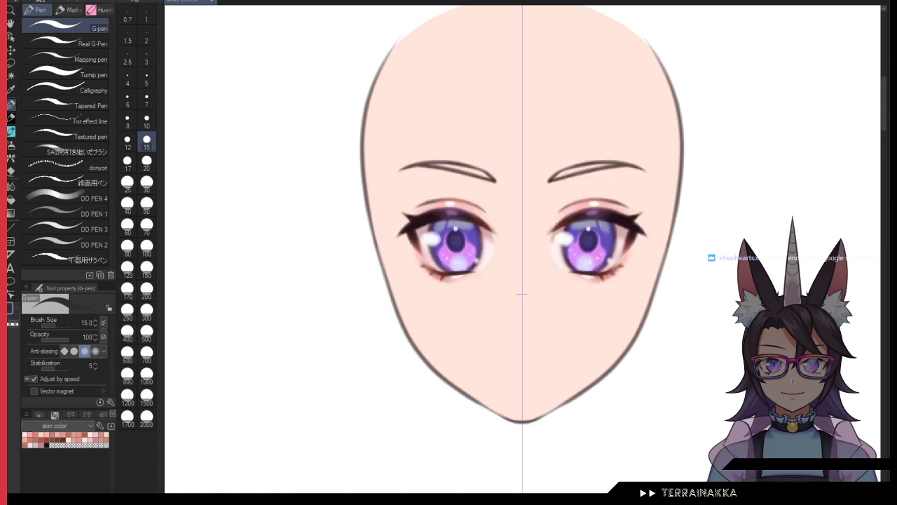
key("Delete")
key("ctrl+z")
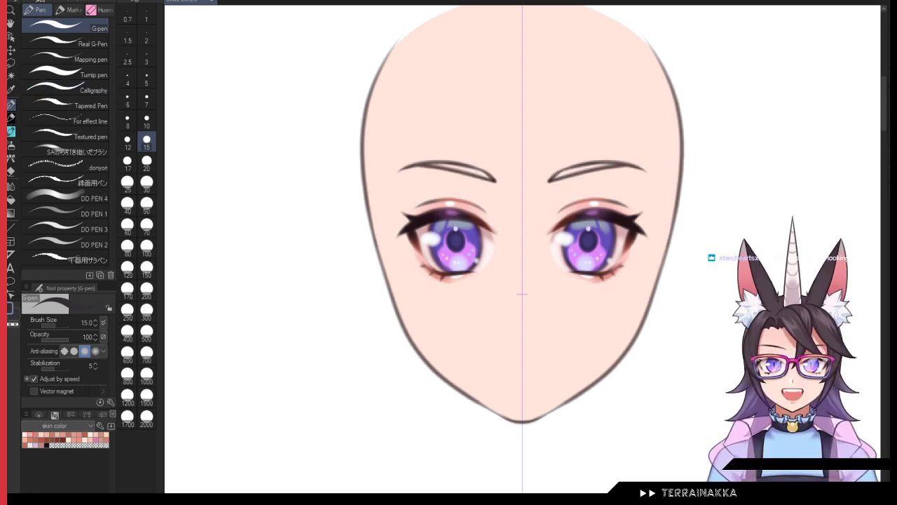
Step: Fill both eyebrows out to their tips with the dark hair colour using the G-pen at brush size 15
key("ctrl+plus")
key("ctrl+plus")
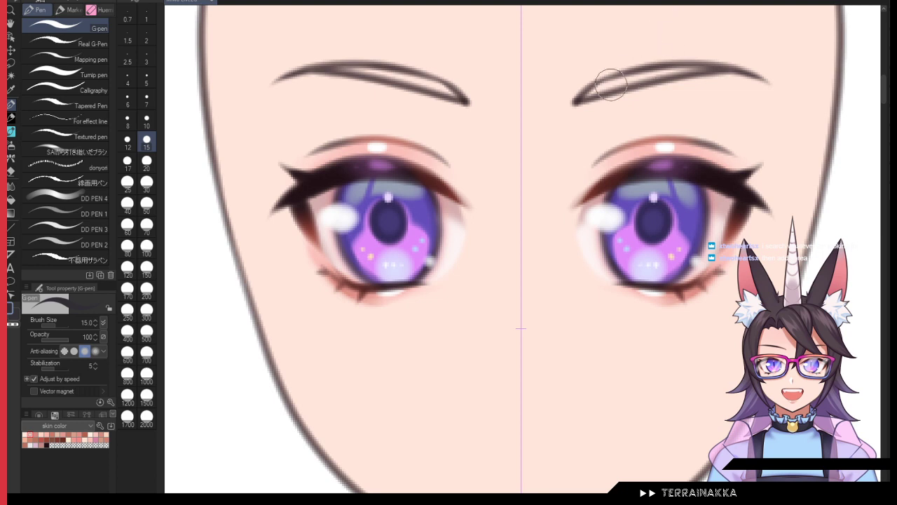
mouse_move(610, 84)
left_mouse_down()
mouse_move(668, 73)
mouse_move(576, 103)
mouse_move(669, 73)
left_mouse_up()
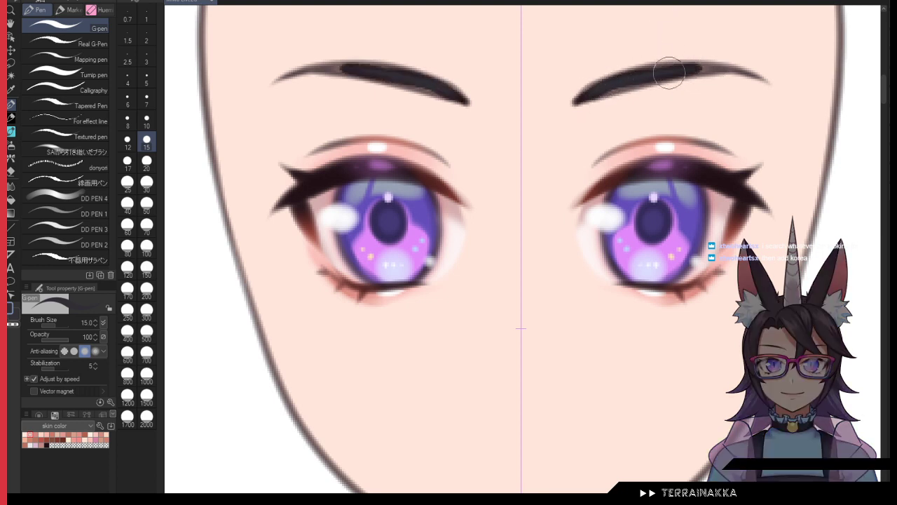
left_click_drag(617, 87, 721, 66)
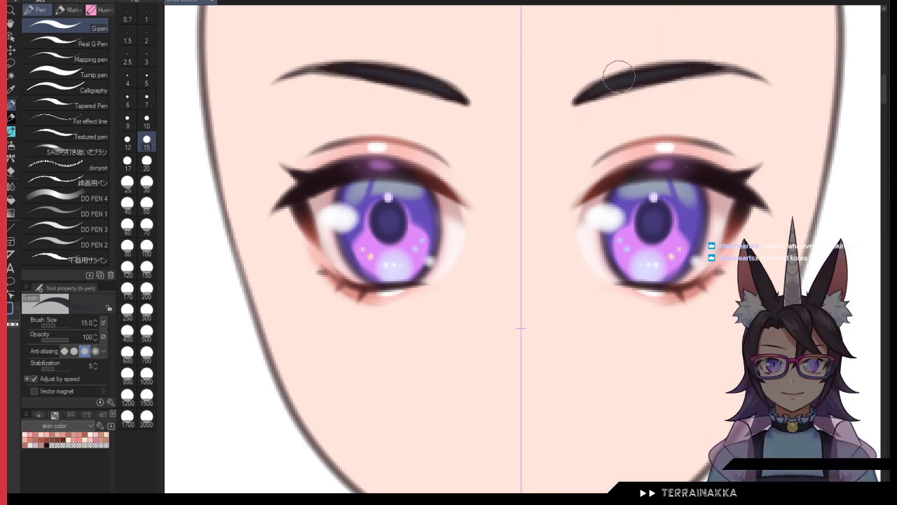
left_click_drag(619, 76, 579, 101)
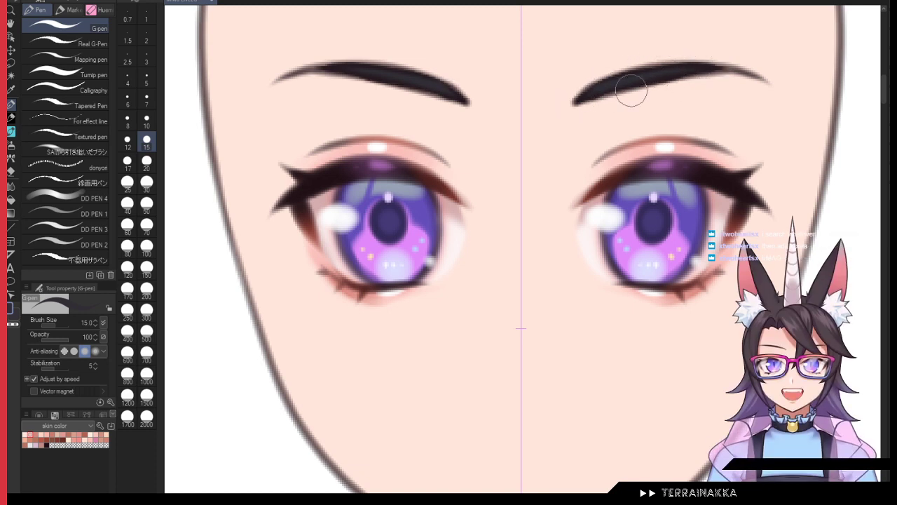
left_click_drag(678, 71, 752, 73)
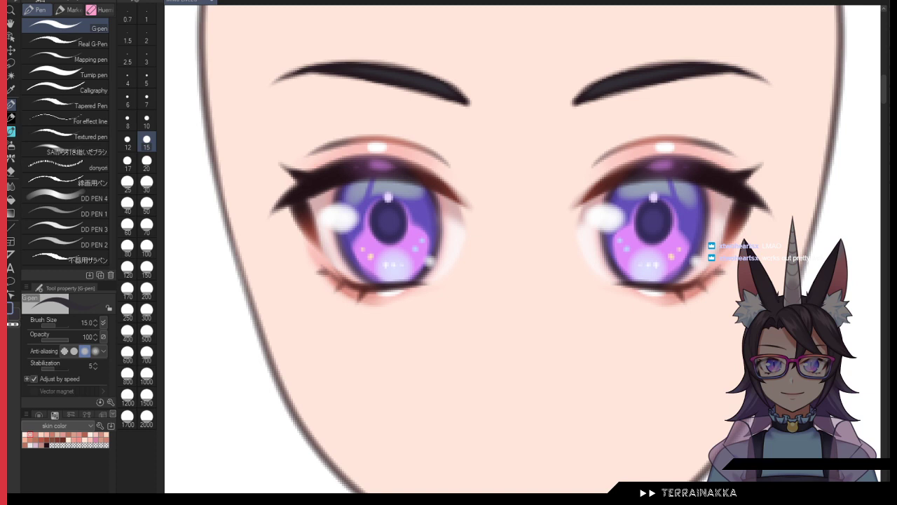
key("ctrl+z")
key("ctrl+z")
key("ctrl+z")
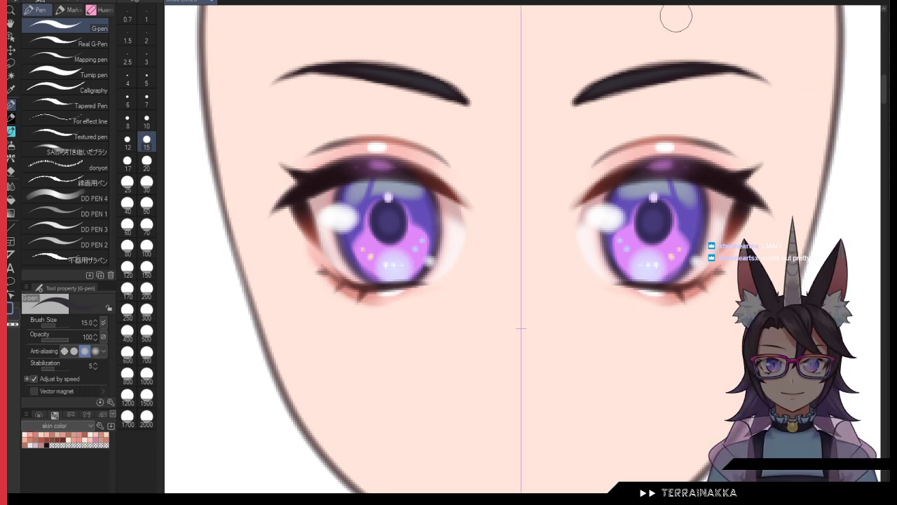
Step: Tint the inner ends of both eyebrows with a reddish skin-set colour using the Soft airbrush at brush size 30
left_click(11, 143)
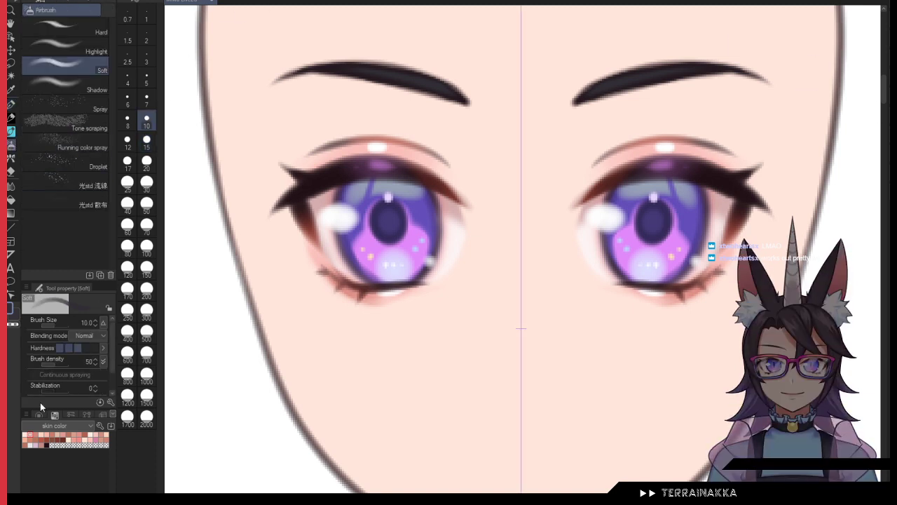
left_click(38, 434)
left_click(146, 184)
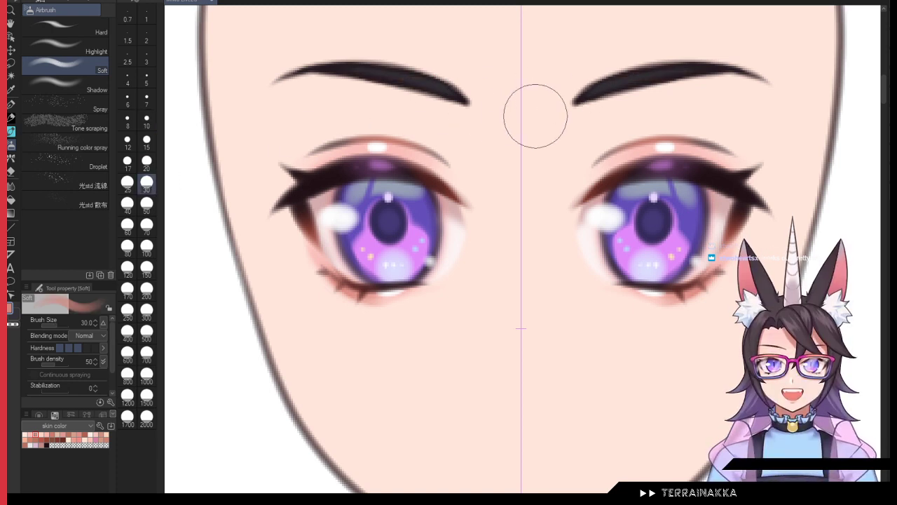
left_click_drag(573, 124, 598, 102)
left_click_drag(443, 112, 416, 82)
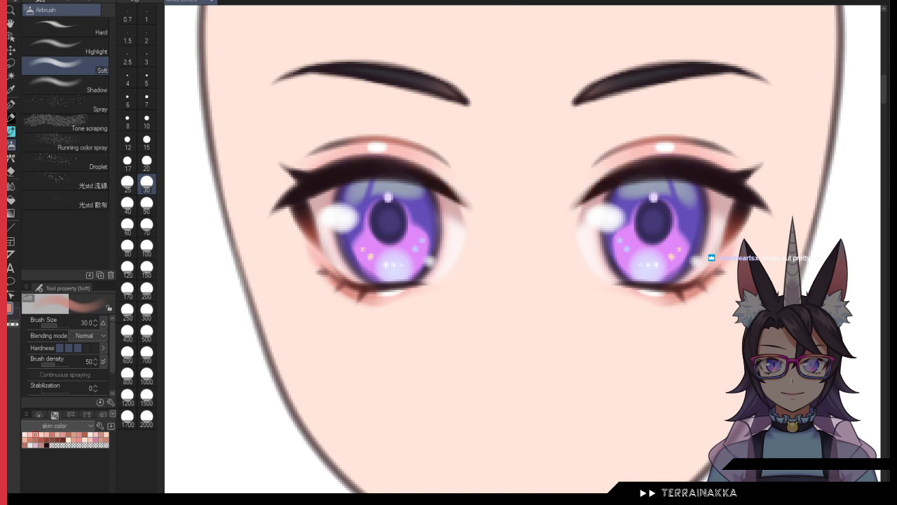
key("ctrl+y")
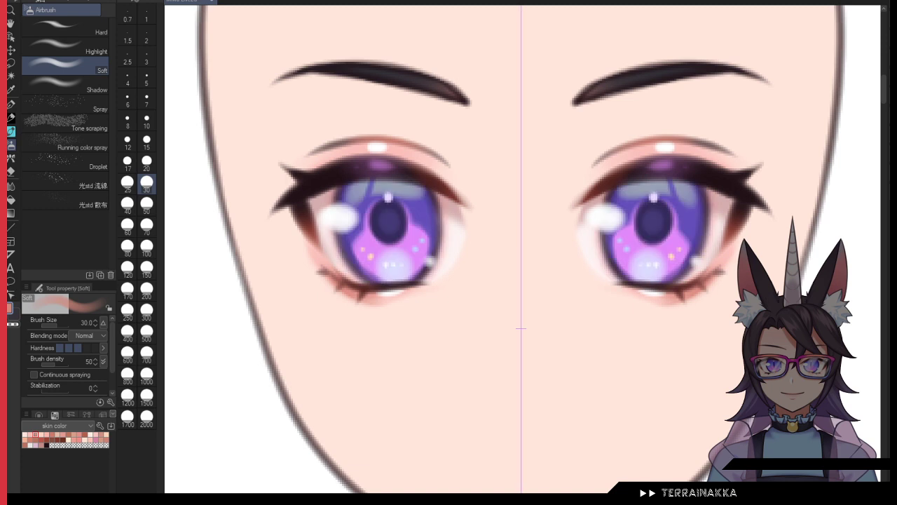
key("ctrl+minus")
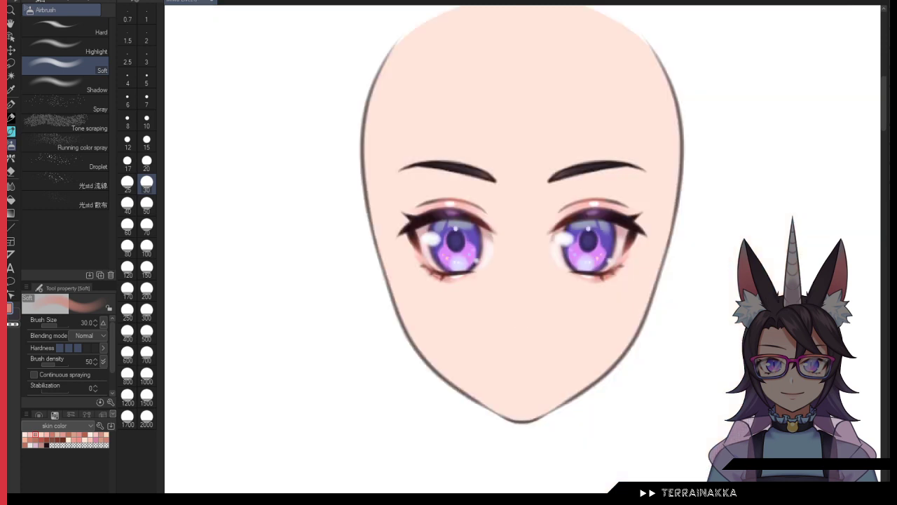
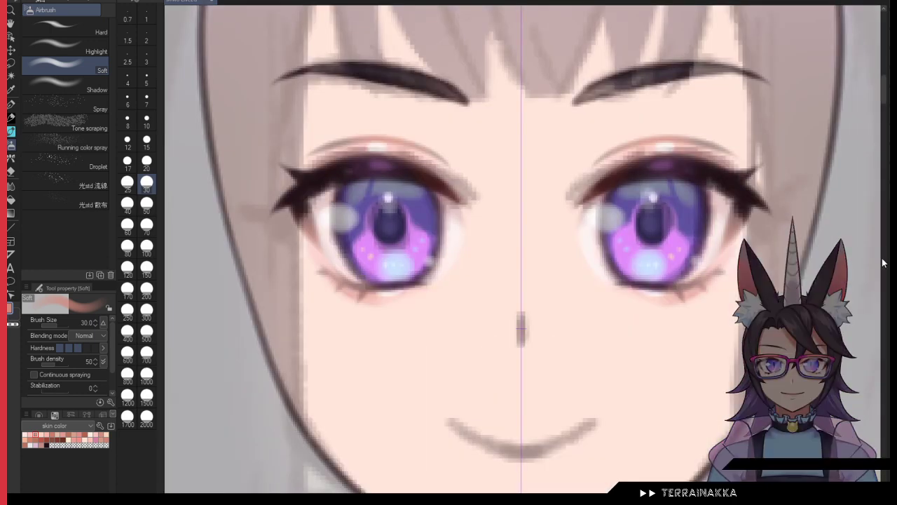
Step: Draw a short tapered nose line on the symmetry axis over the reference with the SAIから引き継いだブラシ pen at size 3 in a dark colour
left_click_drag(757, 268, 775, 375)
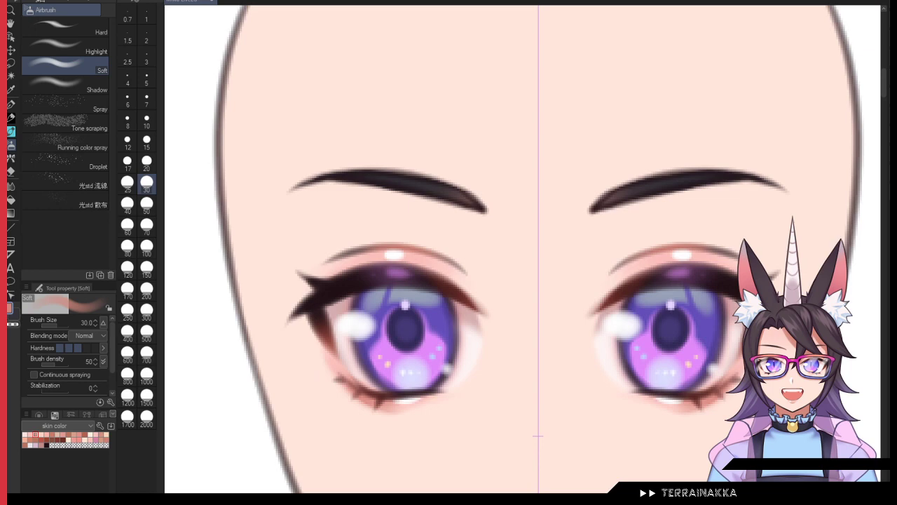
key("ctrl+minus")
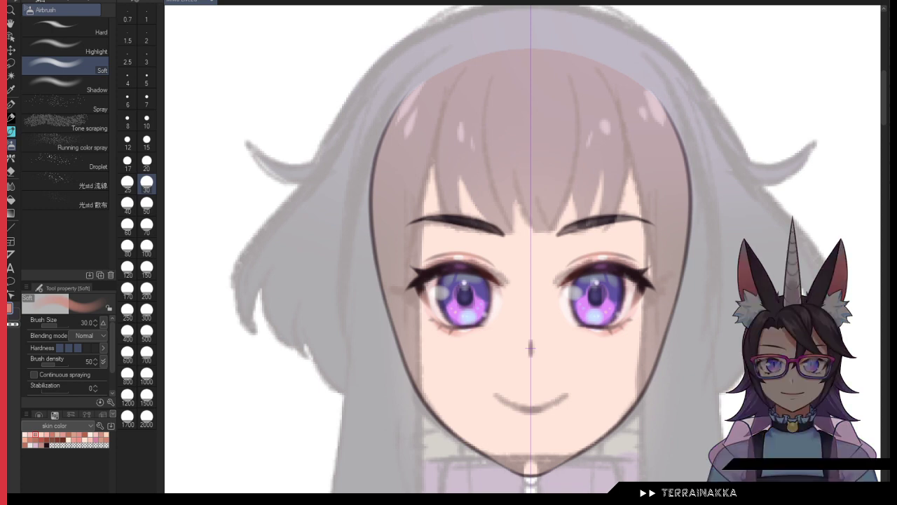
left_click(11, 105)
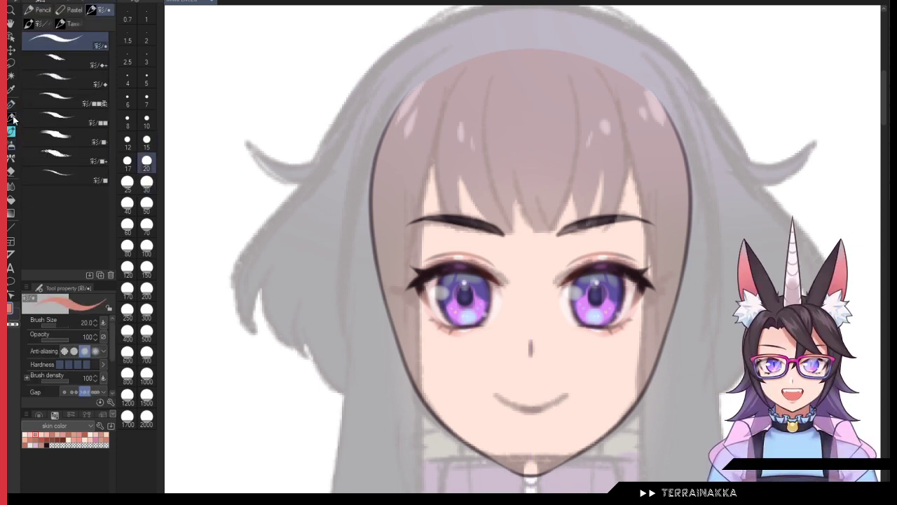
left_click(70, 152)
left_click(46, 444)
left_click(147, 62)
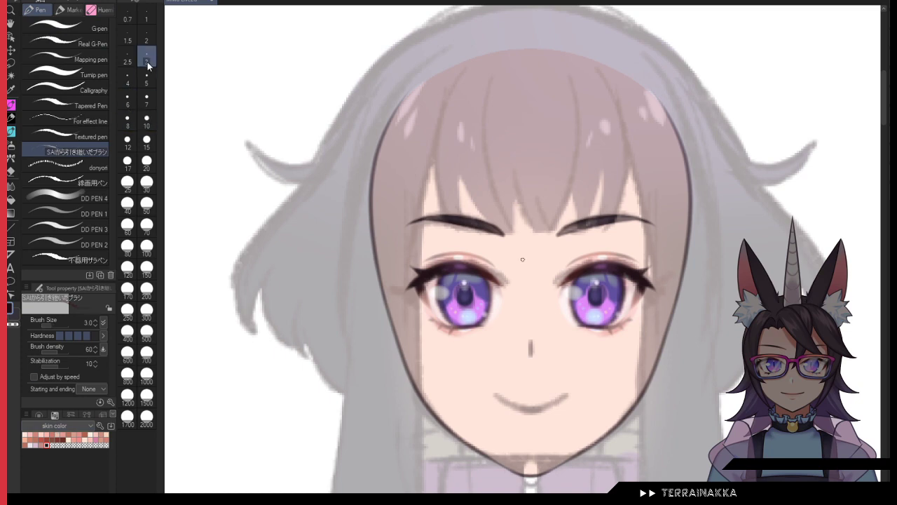
scroll(661, 364, "up", 4)
scroll(624, 431, "down", 2)
scroll(658, 358, "down", 3)
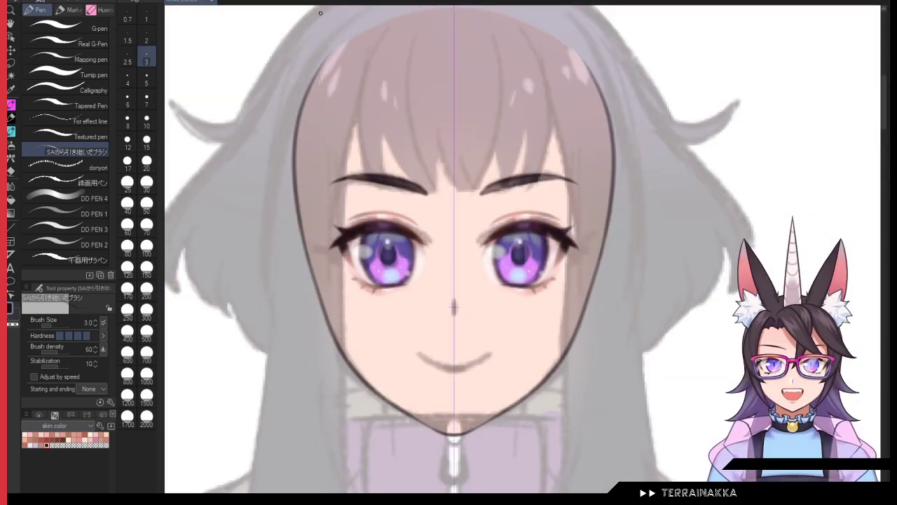
left_click_drag(453, 300, 454, 316)
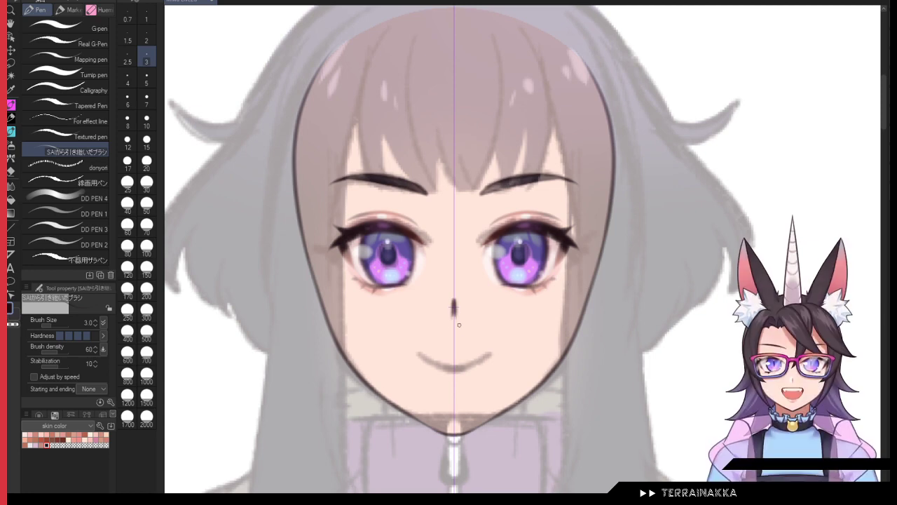
scroll(466, 335, "up", 3)
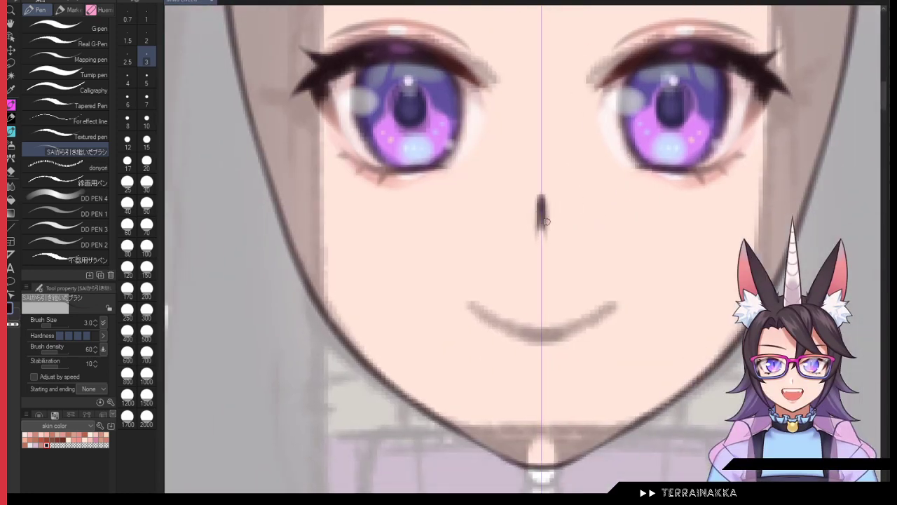
key("ctrl+z")
left_click_drag(537, 185, 538, 252)
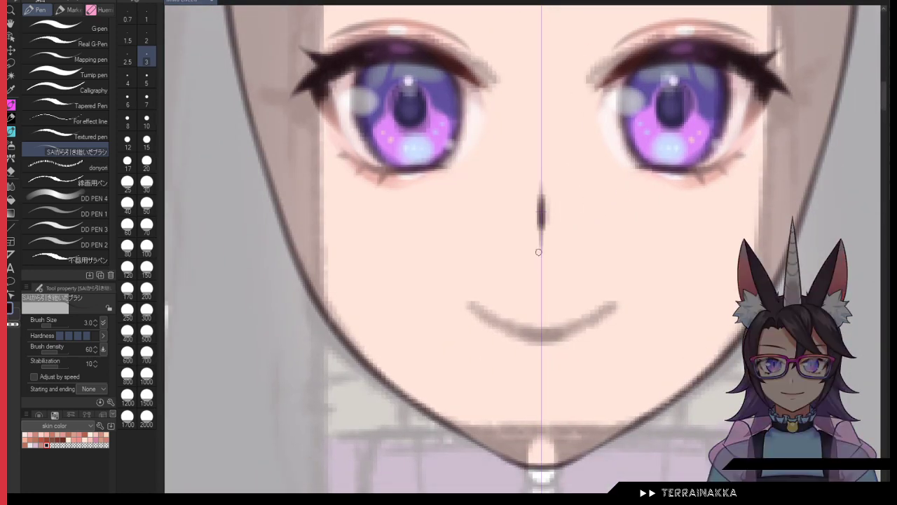
key("ctrl+z")
left_click_drag(541, 193, 541, 260)
left_click_drag(541, 211, 541, 269)
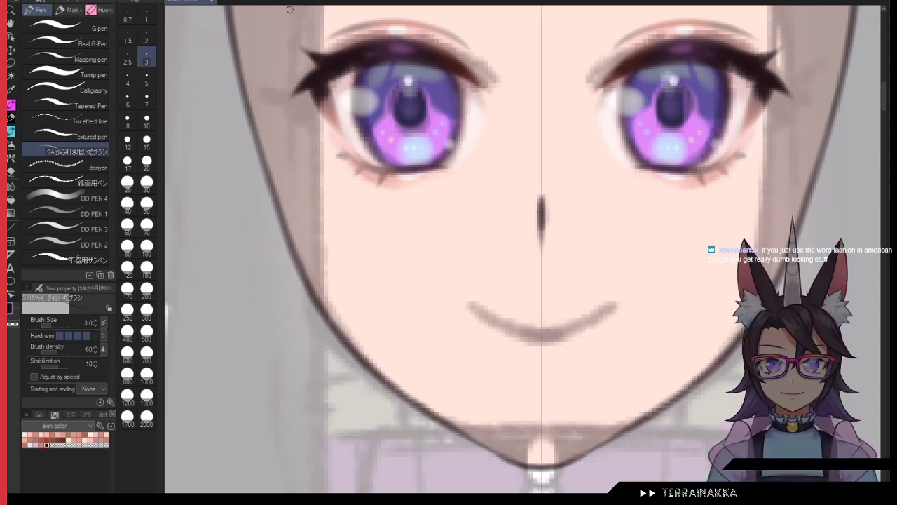
Step: Undo a trial dark upper mouth line and pick a salmon pink from the 和色カラーパレット colour set
left_click_drag(471, 304, 614, 304)
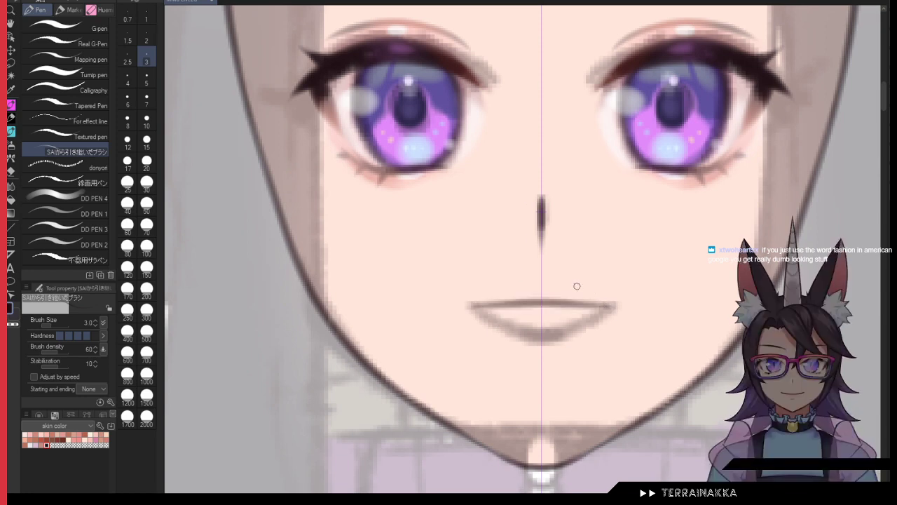
key("ctrl+z")
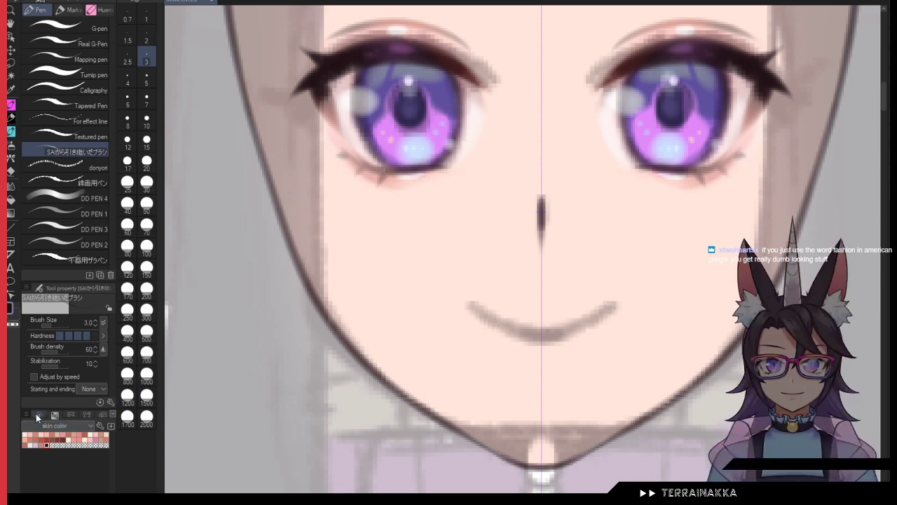
left_click(39, 415)
left_click(56, 415)
left_click(66, 427)
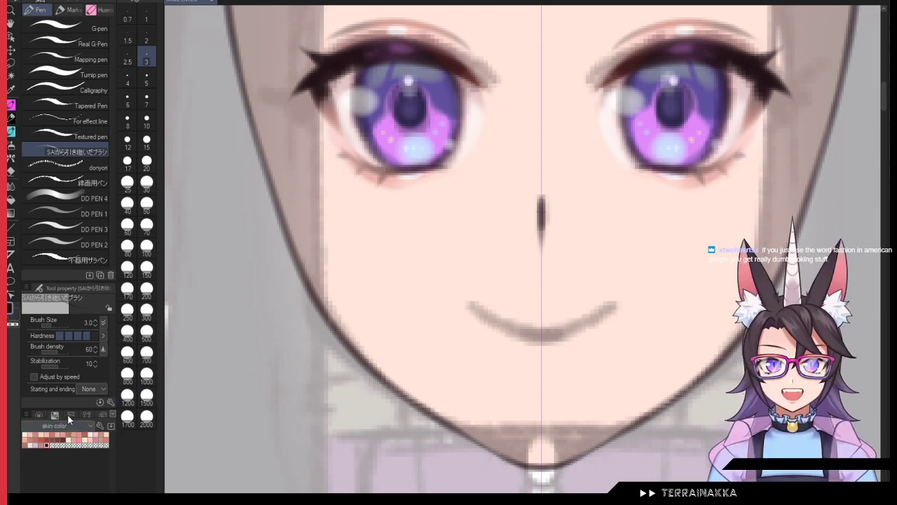
left_click(81, 430)
left_click(80, 434)
Step: Draw the mouth's upper edge as a shallow pink arc between the reference smile's corners at brush size 4
mouse_move(473, 303)
left_mouse_down()
mouse_move(502, 294)
mouse_move(610, 302)
left_mouse_up()
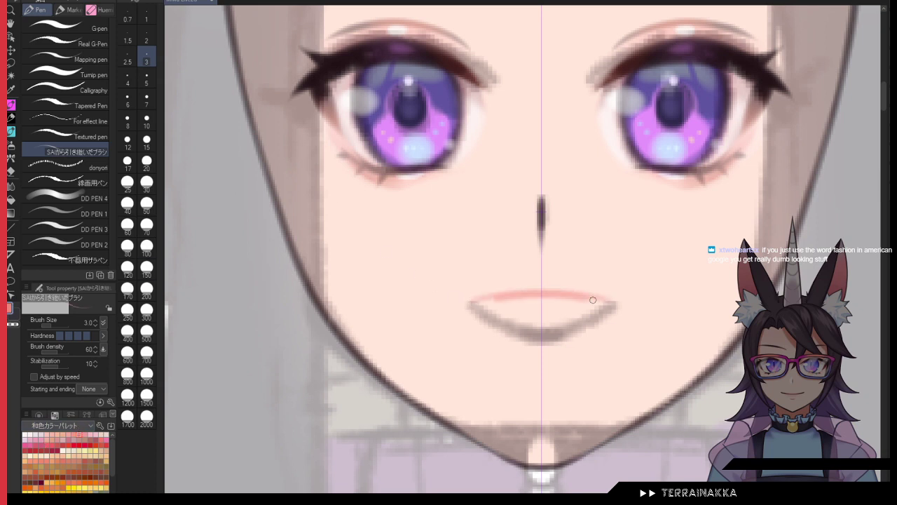
left_click(126, 83)
key("ctrl+z")
mouse_move(478, 294)
left_mouse_down()
mouse_move(619, 295)
mouse_move(478, 347)
left_mouse_up()
key("ctrl+z")
mouse_move(466, 298)
left_mouse_down()
mouse_move(496, 365)
mouse_move(518, 380)
mouse_move(553, 381)
left_mouse_up()
key("ctrl+z")
key("ctrl+z")
mouse_move(474, 302)
left_mouse_down()
mouse_move(528, 292)
mouse_move(595, 298)
left_mouse_up()
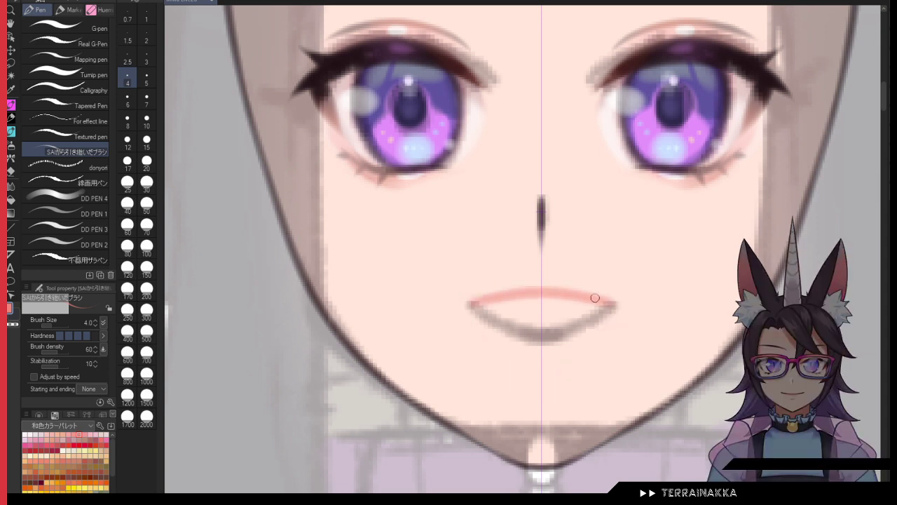
Step: Outline the open mouth's sides and rounded bottom in pink, curving from the corners down to the symmetry axis below the reference smile
left_click_drag(474, 303, 476, 333)
left_click_drag(612, 305, 607, 332)
mouse_move(477, 304)
left_mouse_down()
mouse_move(493, 364)
mouse_move(537, 397)
left_mouse_up()
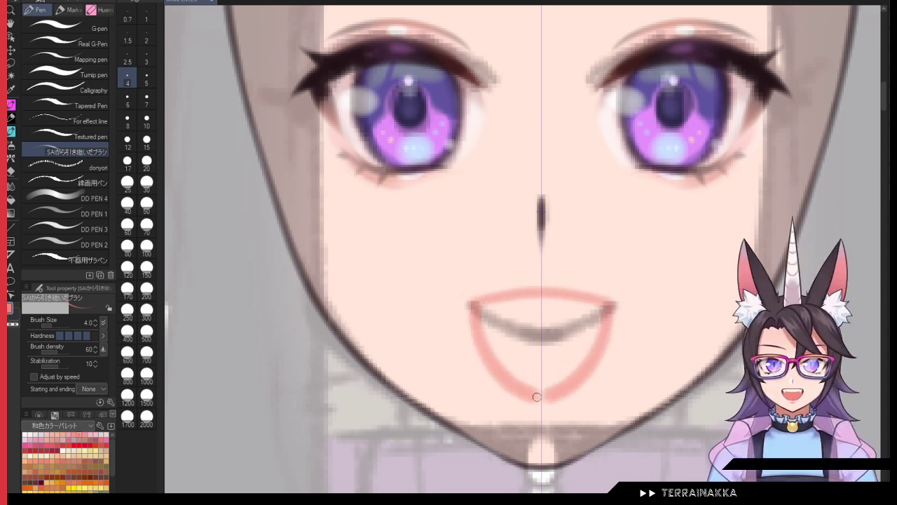
key("ctrl+z")
mouse_move(469, 307)
left_mouse_down()
mouse_move(514, 373)
mouse_move(541, 384)
left_mouse_up()
mouse_move(533, 381)
left_mouse_down()
mouse_move(481, 306)
mouse_move(497, 346)
left_mouse_up()
key("ctrl+z")
left_click_drag(473, 305, 541, 373)
Step: Fill the mouth outline with pink at brush size 10, and build up its upper and side edges at size 5
left_click(148, 120)
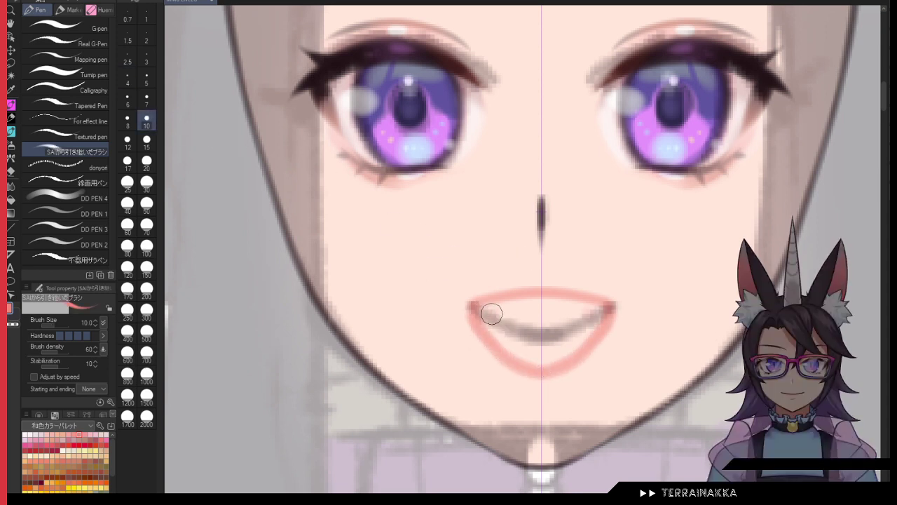
mouse_move(491, 311)
left_mouse_down()
mouse_move(557, 319)
mouse_move(516, 313)
mouse_move(529, 347)
left_mouse_up()
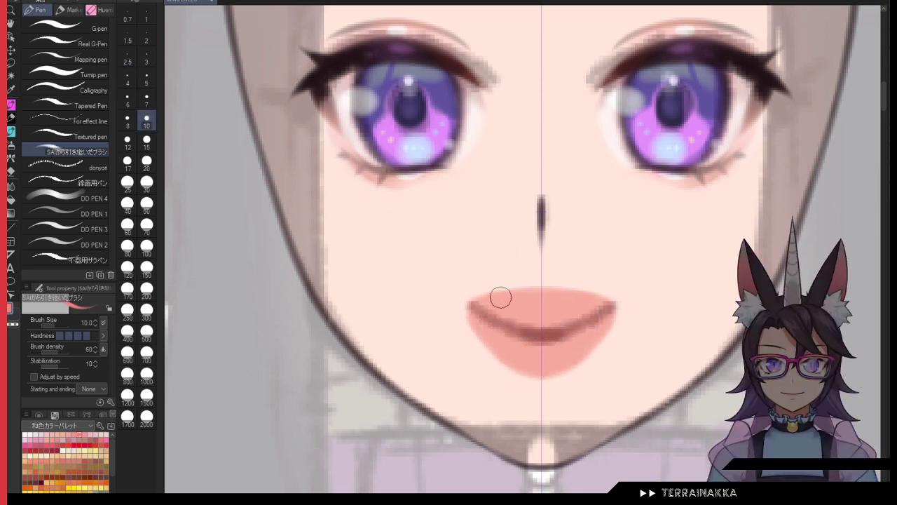
left_click(150, 78)
left_click_drag(480, 302, 593, 305)
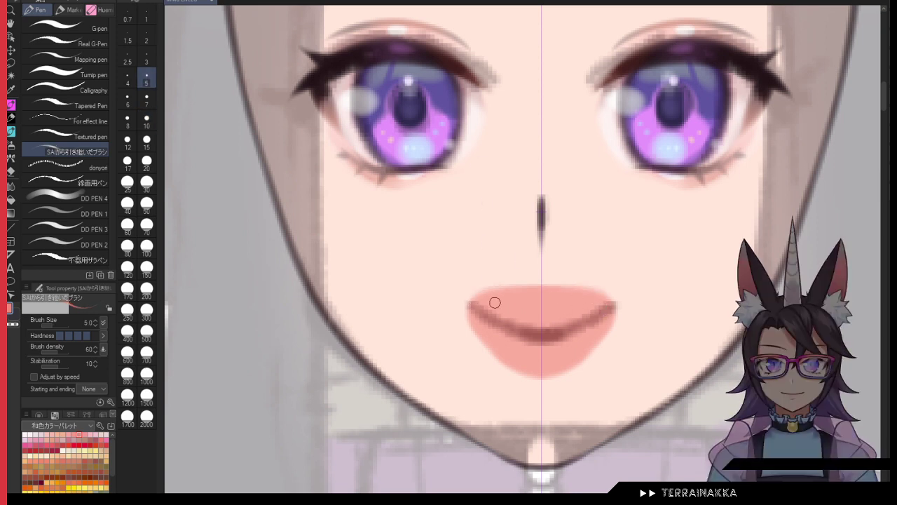
mouse_move(480, 298)
left_mouse_down()
mouse_move(471, 308)
mouse_move(541, 371)
mouse_move(568, 382)
left_mouse_up()
left_click_drag(606, 299, 598, 326)
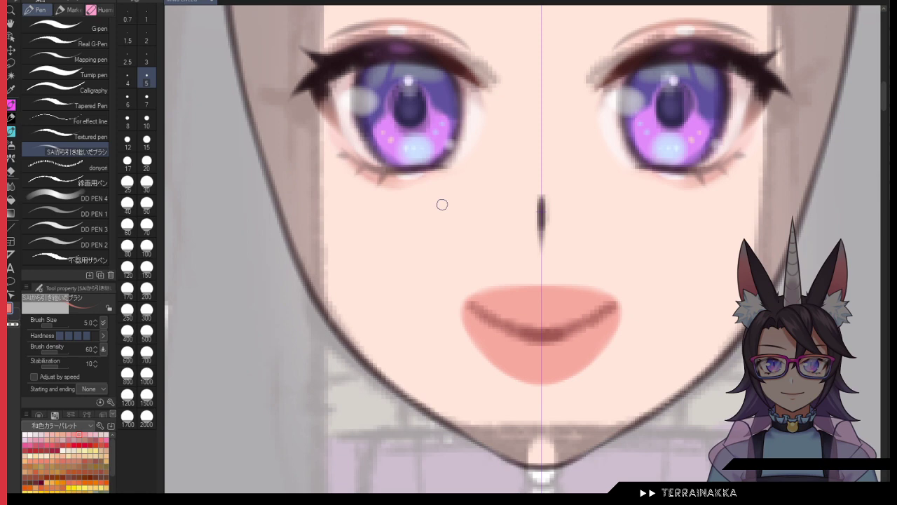
Step: Refine the mouth's corners and sides with brush sizes 4 and 3, and show the colour wheel
key("bracketleft")
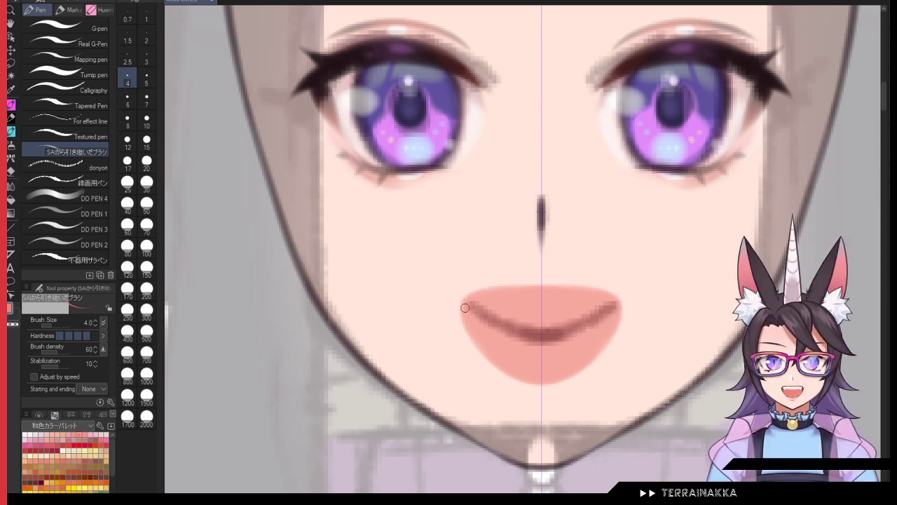
left_click_drag(460, 300, 461, 322)
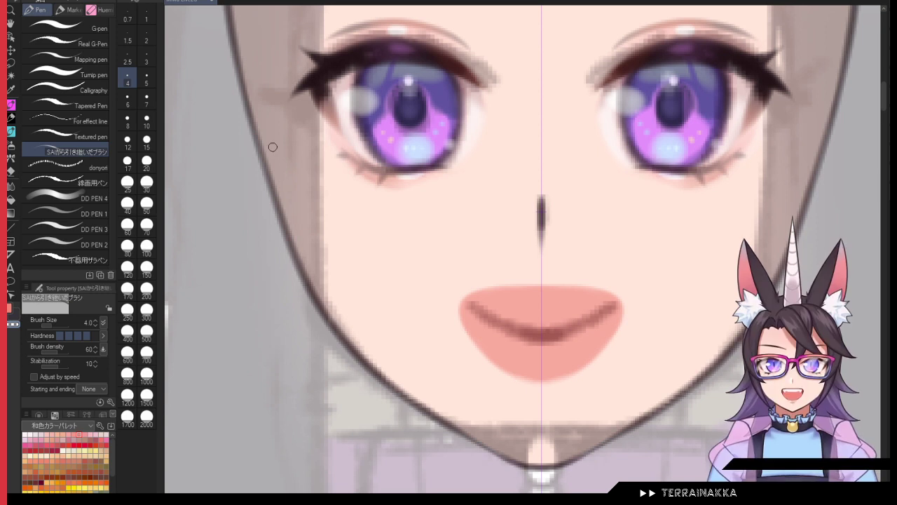
key("bracketleft")
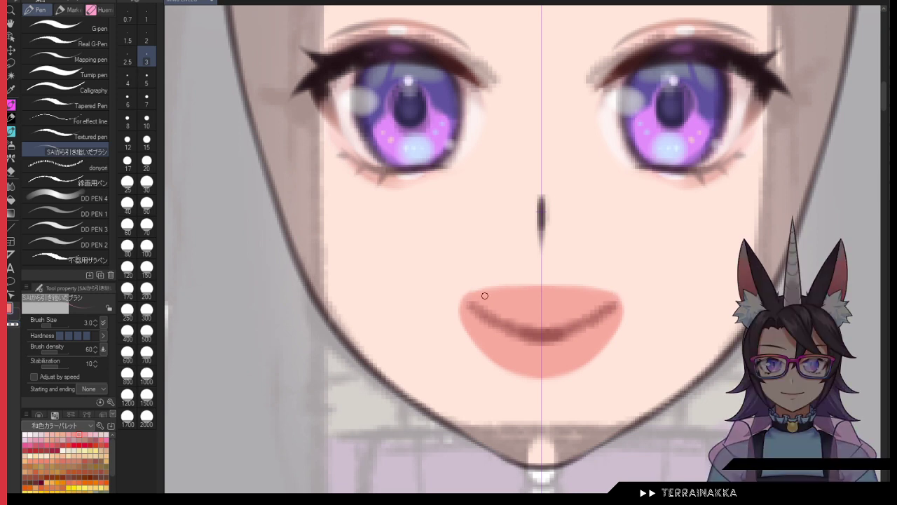
left_click_drag(470, 293, 465, 317)
key("ctrl+z")
left_click(40, 414)
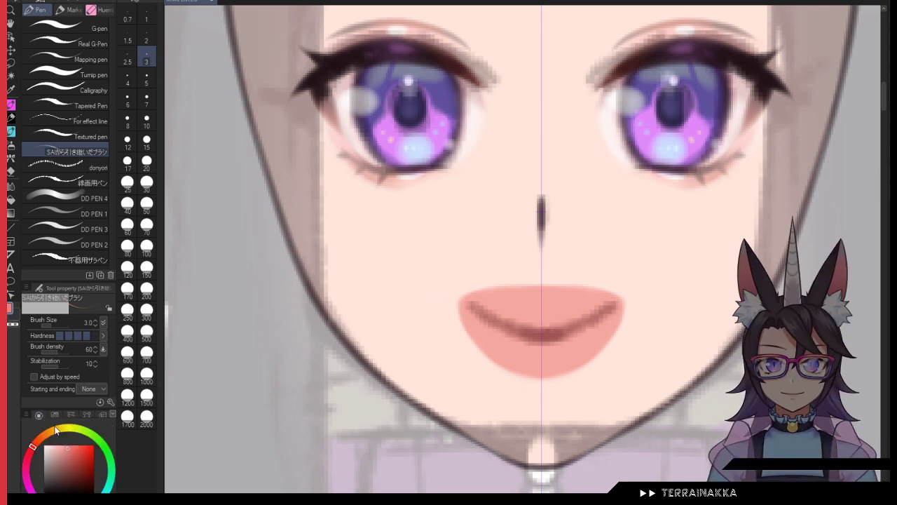
Step: Show the skin color set, pick black, and draw a curved smile line between the pink mouth's corners at brush size 2
left_click(55, 415)
left_click(60, 425)
left_click(66, 262)
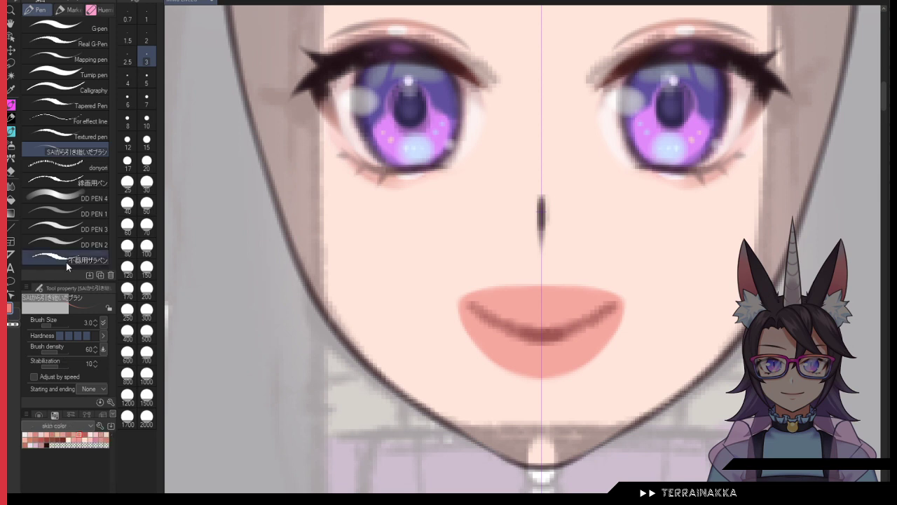
left_click(46, 446)
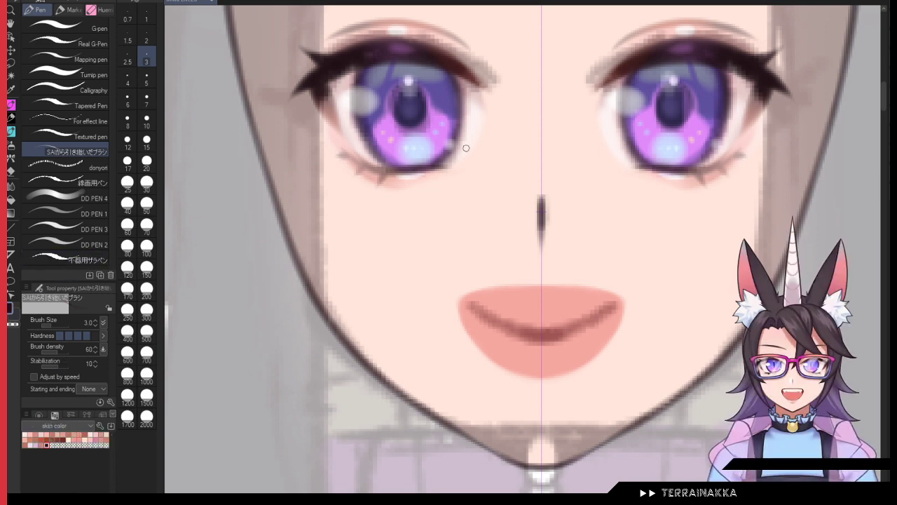
left_click(146, 40)
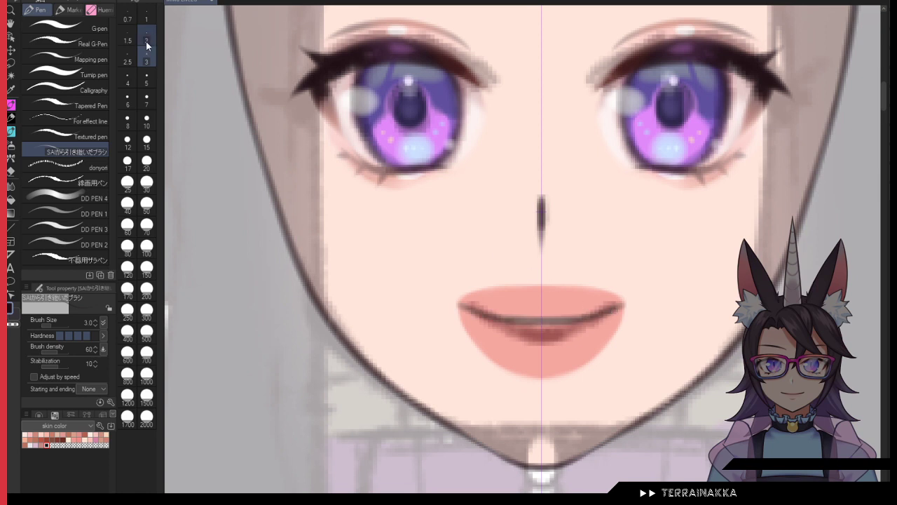
left_click_drag(462, 306, 619, 306)
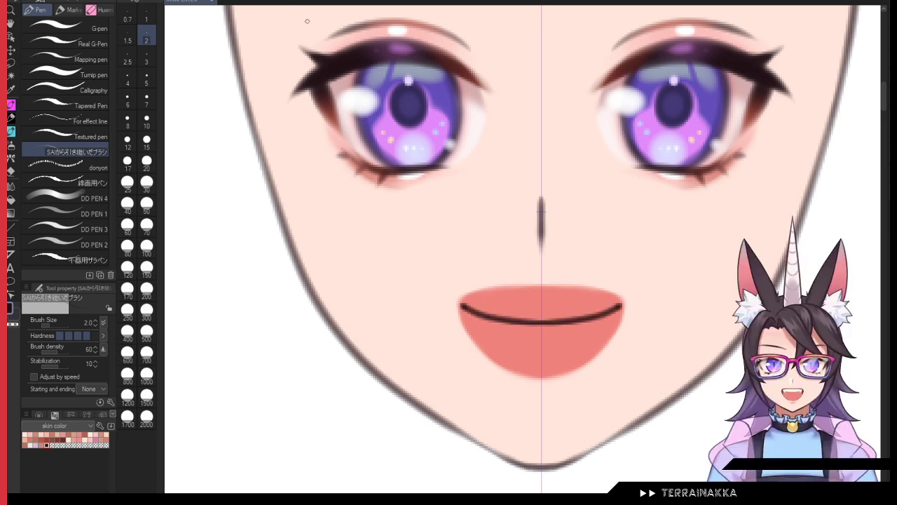
Step: Cover the pink mouth above the smile line with skin colour at brush sizes 5 and 3, and hide the face's skin fill
left_click(147, 77)
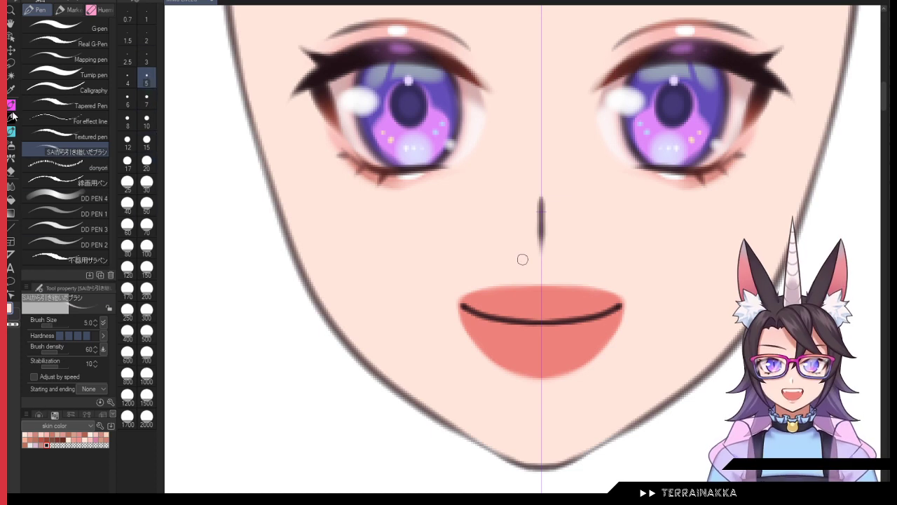
scroll(464, 187, "up", 2)
mouse_move(503, 380)
left_mouse_down()
mouse_move(388, 238)
mouse_move(339, 262)
mouse_move(526, 290)
mouse_move(422, 268)
mouse_move(450, 247)
left_mouse_up()
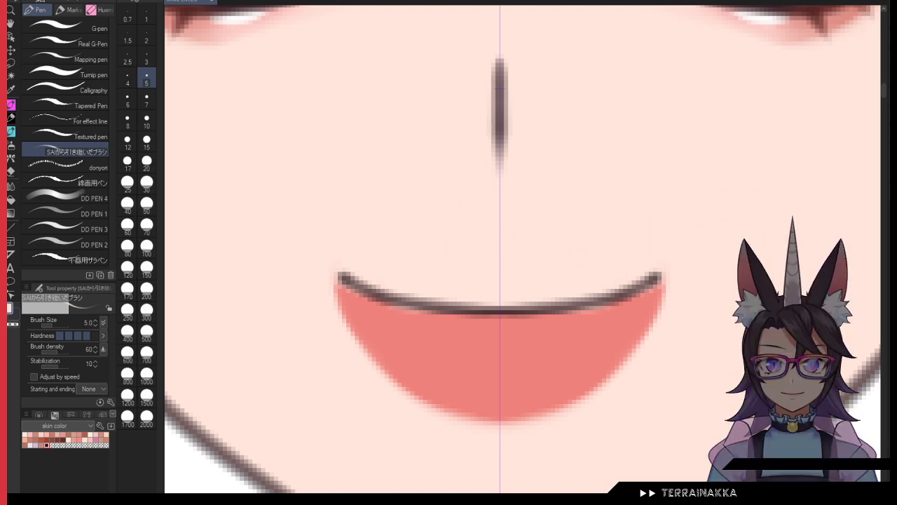
left_click(146, 59)
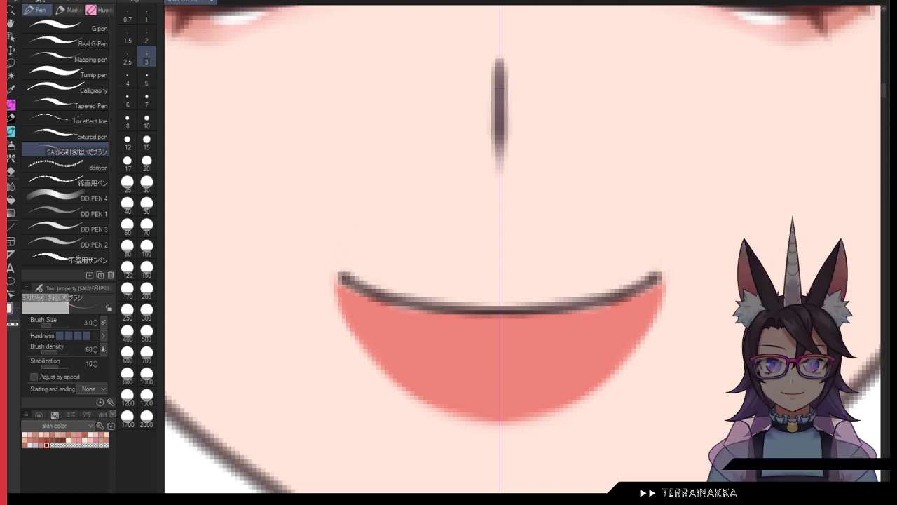
left_click(893, 280)
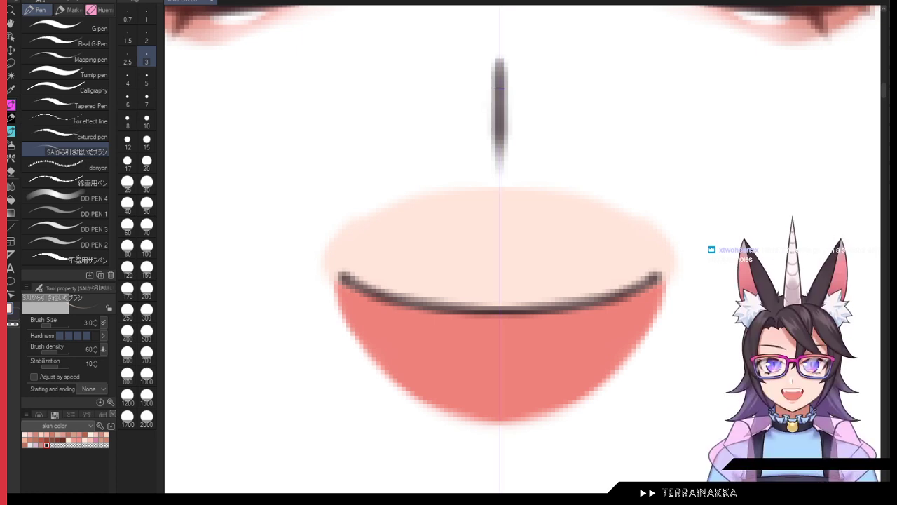
Step: Undo the stray stroke beneath the smile line and retrace the line in black at brush size 3
key("ctrl+shift+1")
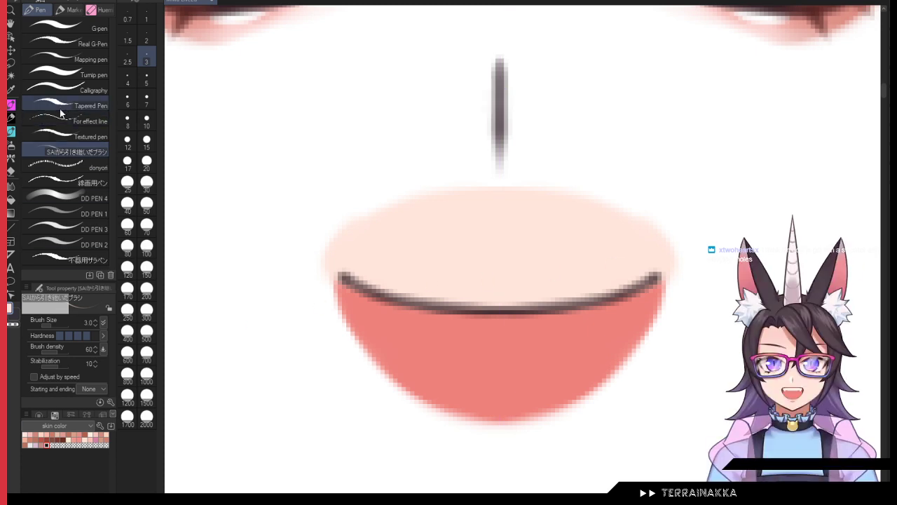
key("ctrl+shift+1")
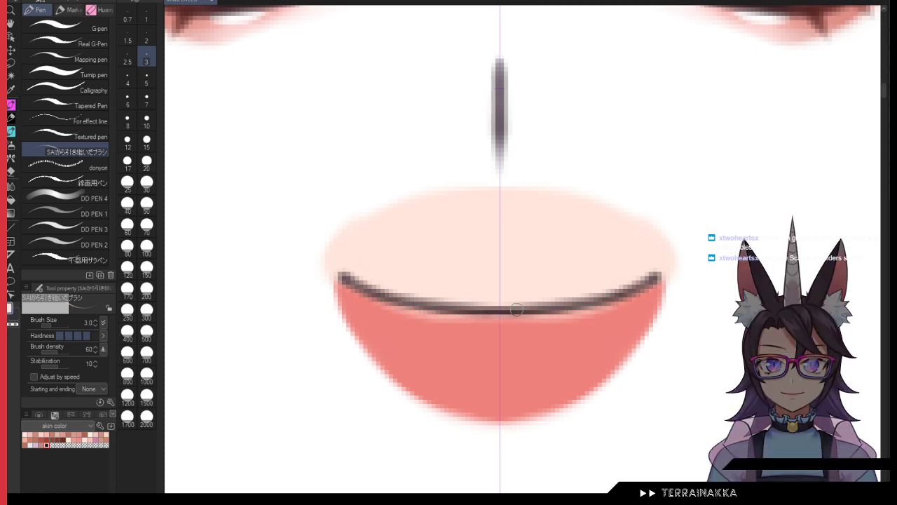
left_click(48, 445)
key("ctrl+z")
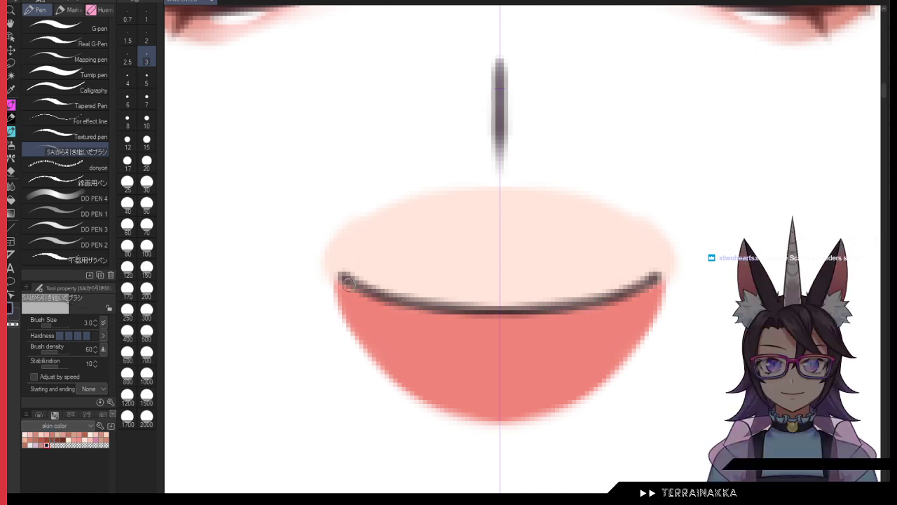
mouse_move(347, 283)
left_mouse_down()
mouse_move(438, 304)
mouse_move(576, 302)
left_mouse_up()
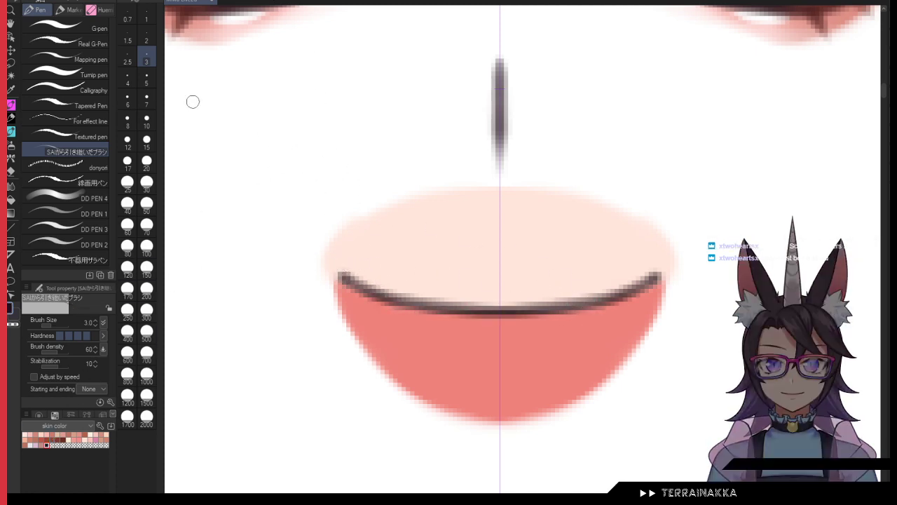
Step: Cover the pink mouth area below the smile line with skin colour at brush size 4
left_click(128, 78)
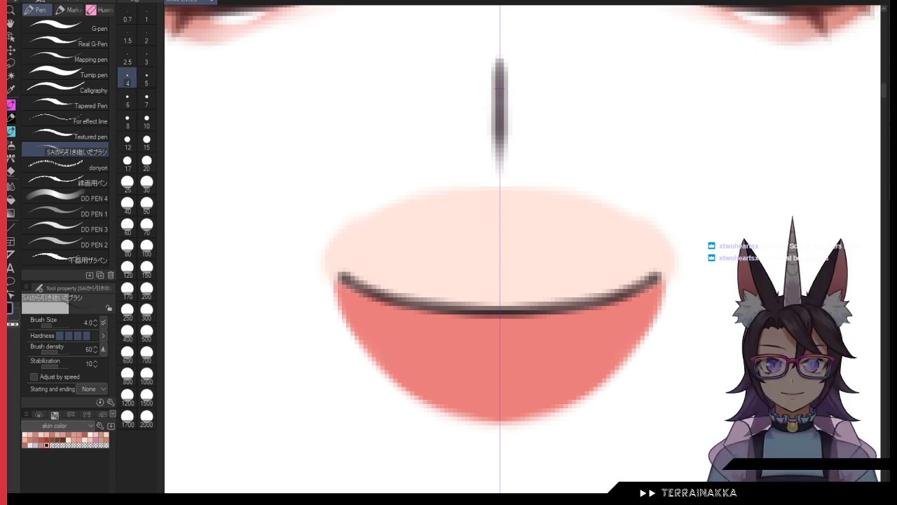
left_click_drag(419, 309, 580, 309)
key("ctrl+z")
mouse_move(354, 289)
left_mouse_down()
mouse_move(353, 315)
mouse_move(337, 276)
mouse_move(360, 331)
mouse_move(425, 389)
mouse_move(481, 407)
mouse_move(514, 405)
mouse_move(378, 324)
mouse_move(400, 340)
mouse_move(406, 318)
mouse_move(482, 360)
mouse_move(462, 339)
mouse_move(505, 323)
mouse_move(461, 338)
mouse_move(499, 377)
left_mouse_up()
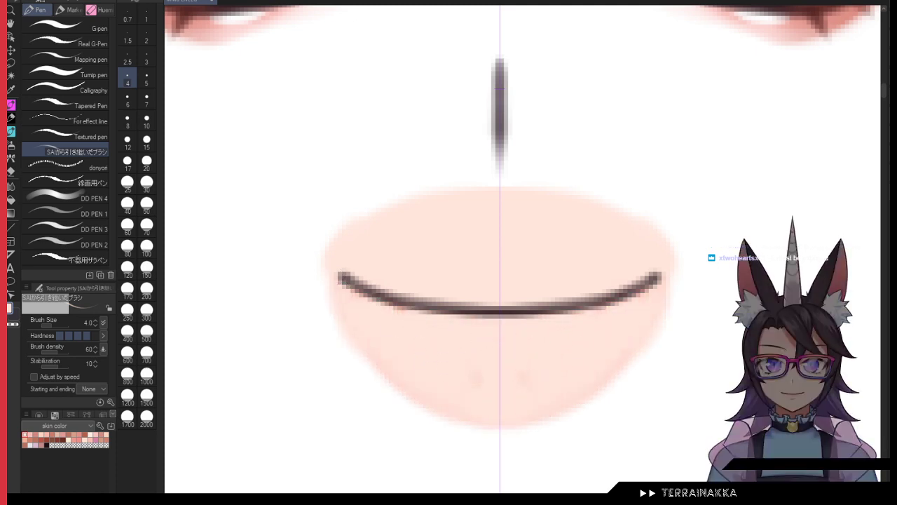
key("ctrl+z")
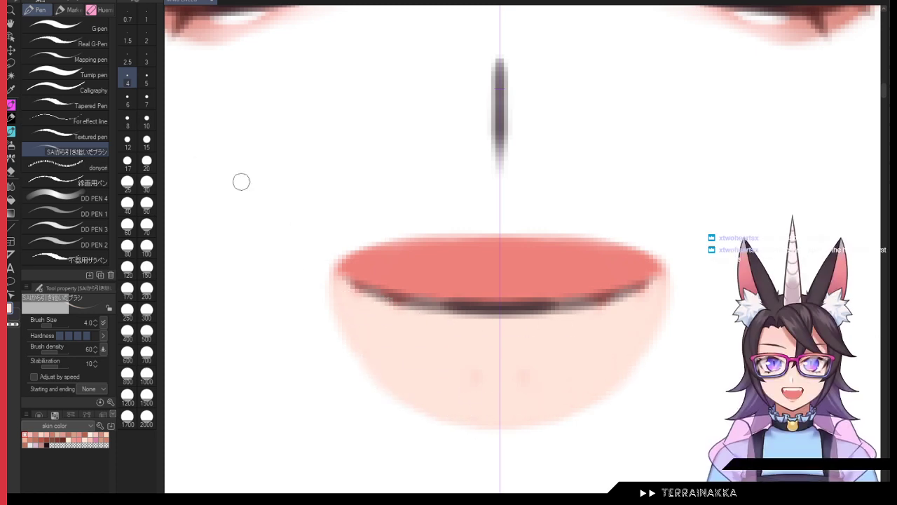
Step: Redraw the dark line along the lower edge of the exposed pink mouth in black at brush sizes 3 and 2.5
left_click(148, 57)
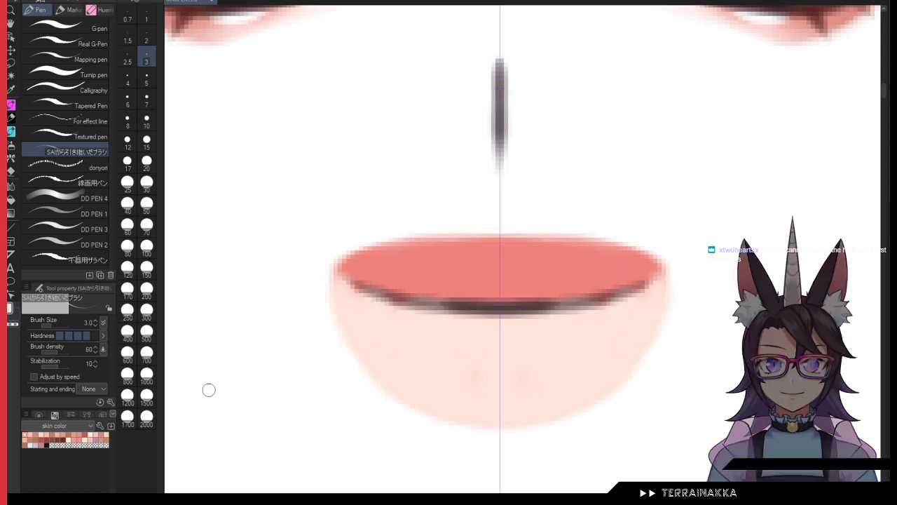
left_click(46, 445)
left_click_drag(405, 290, 459, 305)
key("c")
key("ctrl+z")
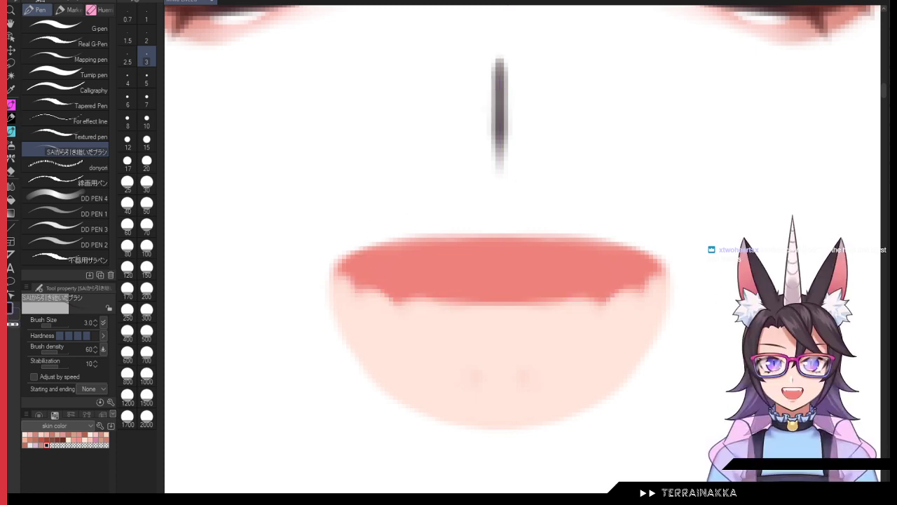
key("ctrl+y")
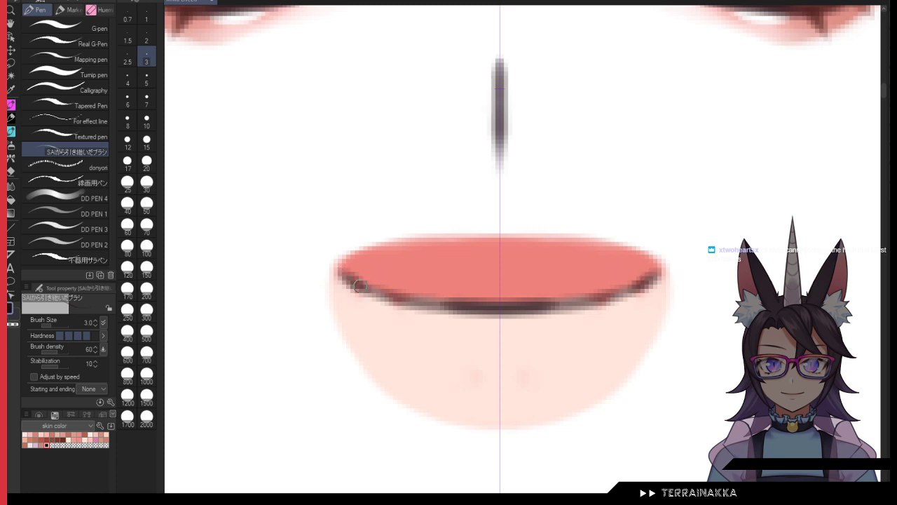
key("bracketleft")
mouse_move(344, 278)
left_mouse_down()
mouse_move(425, 301)
mouse_move(401, 299)
mouse_move(504, 306)
left_mouse_up()
left_click_drag(405, 300, 568, 307)
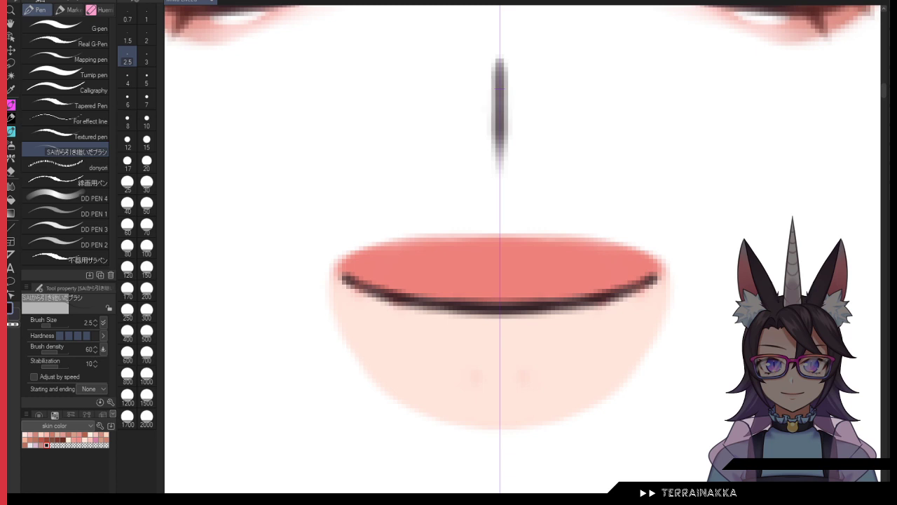
Step: Tint the ends of the mouth lines pink with the Soft airbrush at size 30
key("b")
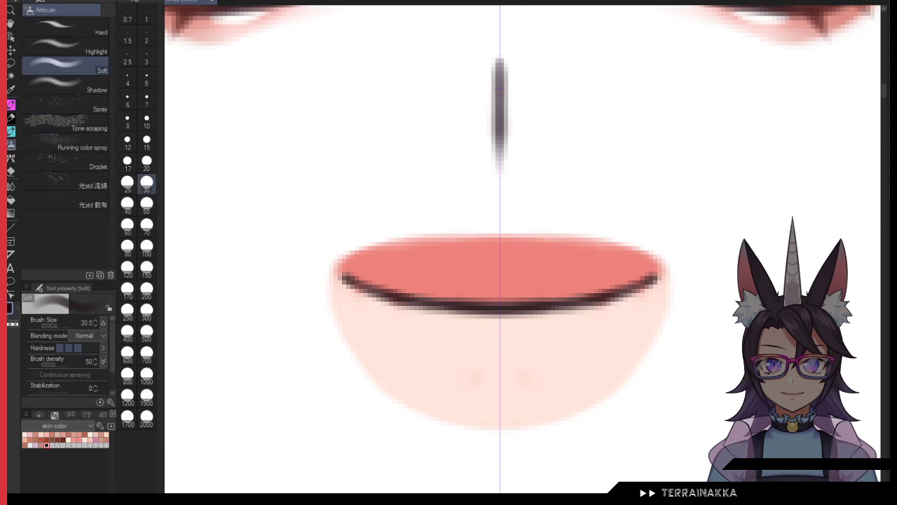
key("ctrl+z")
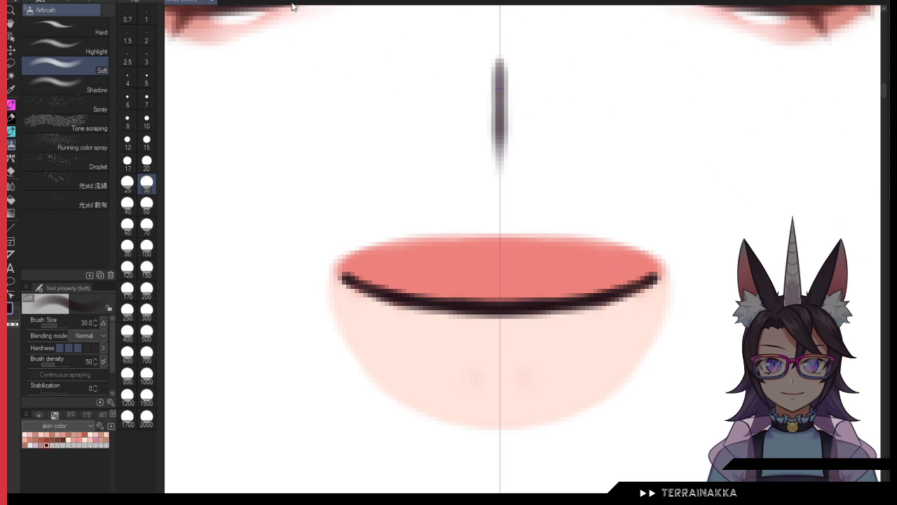
key("ctrl+y")
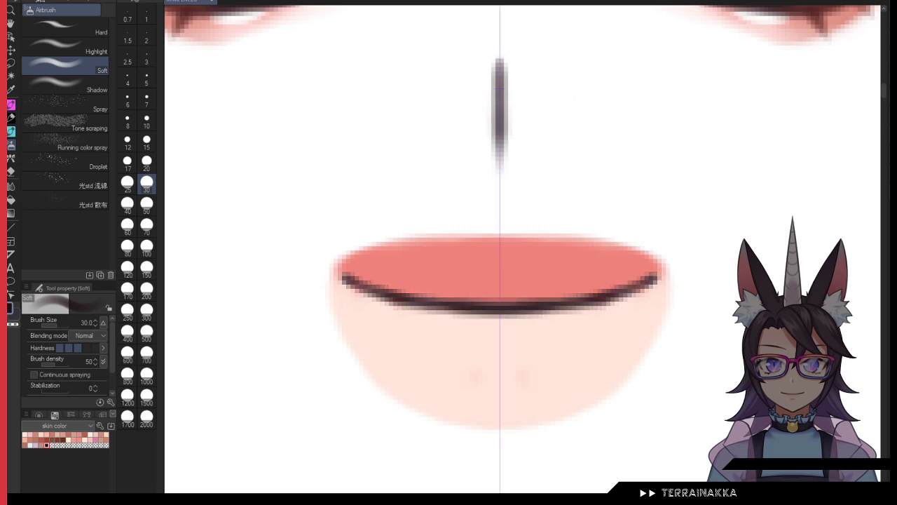
left_click(36, 435)
left_click_drag(459, 307, 478, 310)
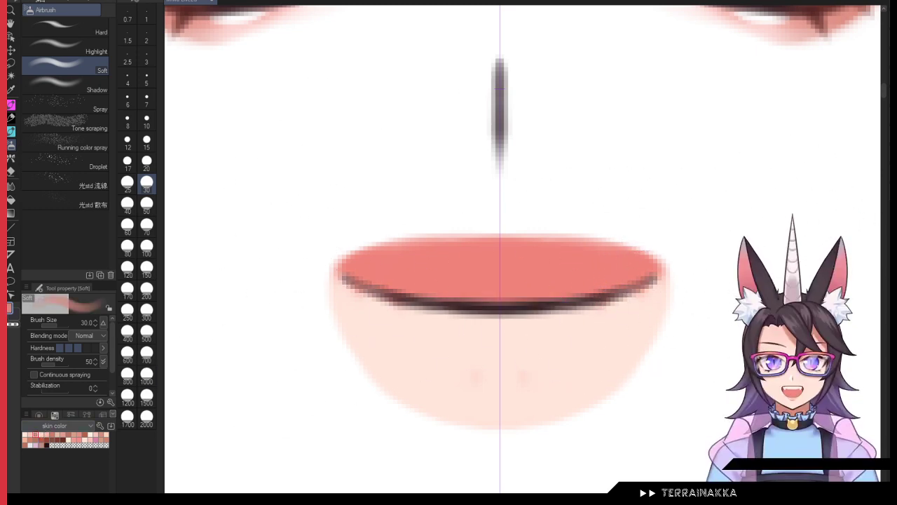
key("ctrl+z")
key("ctrl+z")
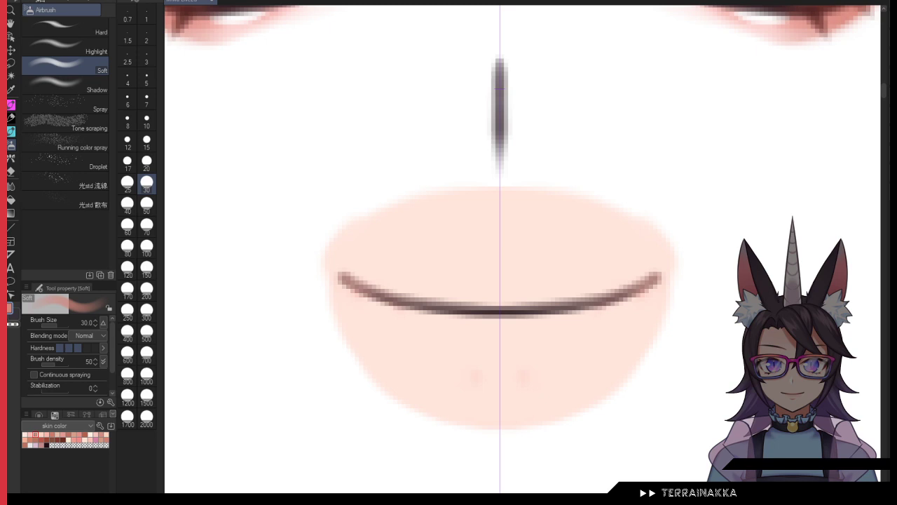
Step: Show the reference over the whole face and try a pink blush on both cheeks with the Soft airbrush at size 30
key("ctrl+minus")
key("ctrl+minus")
key("ctrl+minus")
key("ctrl+minus")
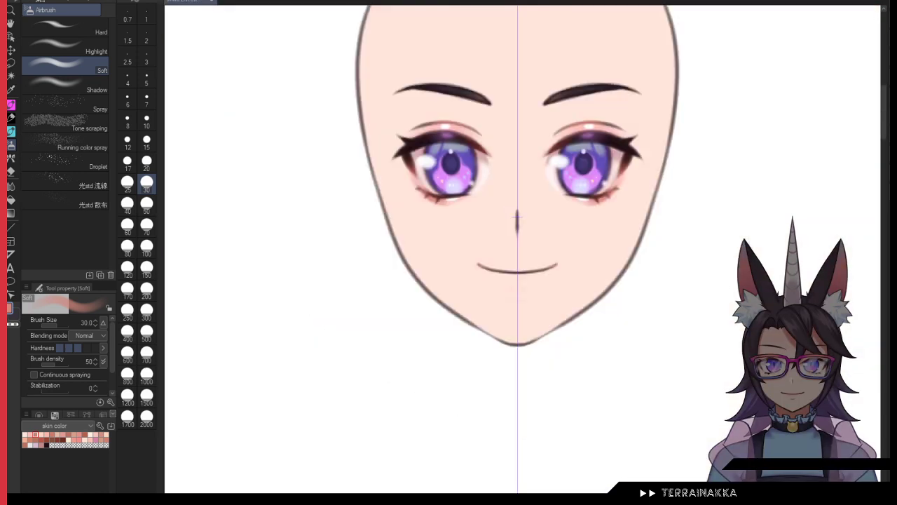
left_click_drag(520, 231, 523, 342)
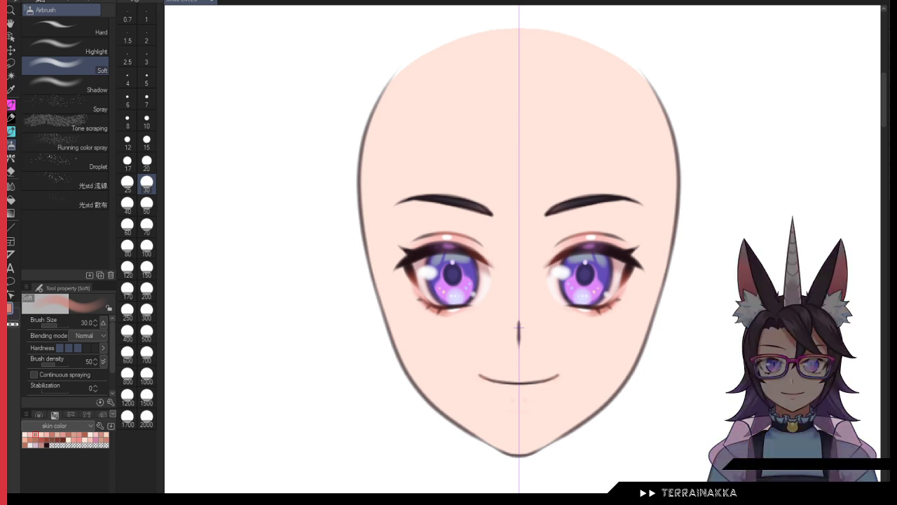
key("ctrl+1")
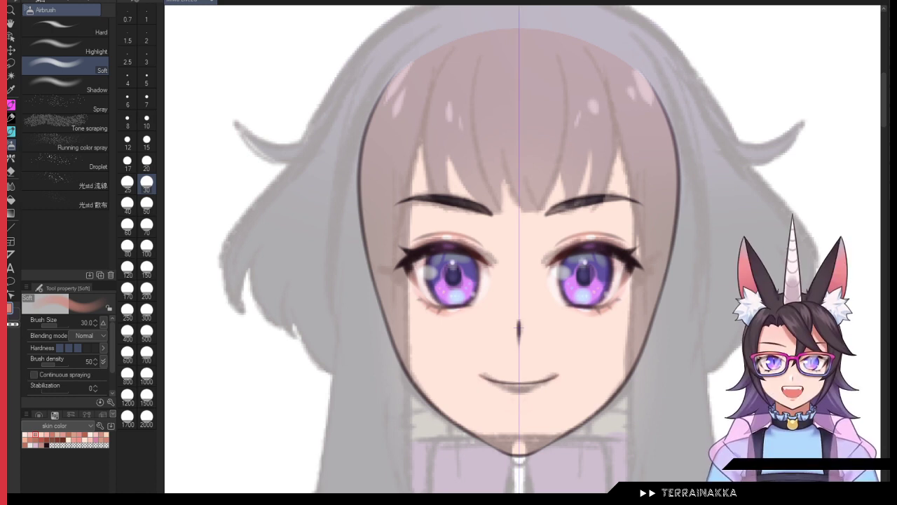
left_click_drag(459, 366, 477, 371)
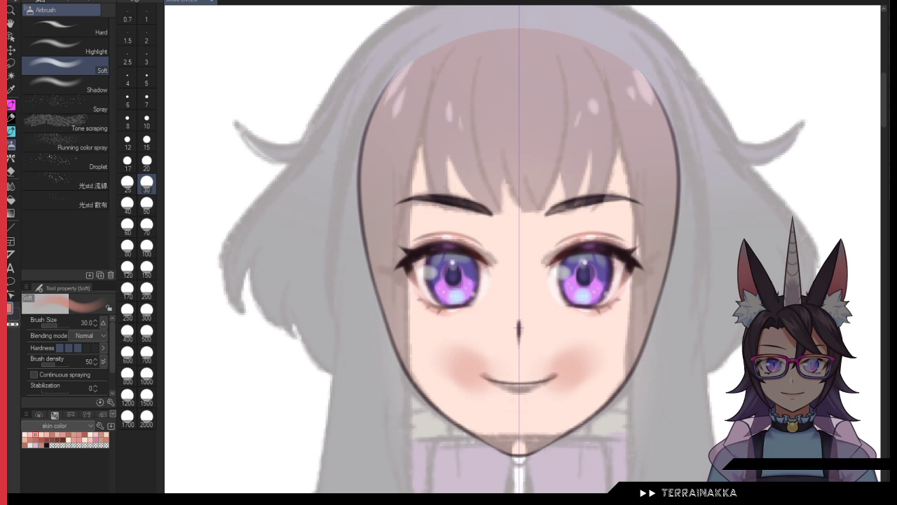
key("ctrl+z")
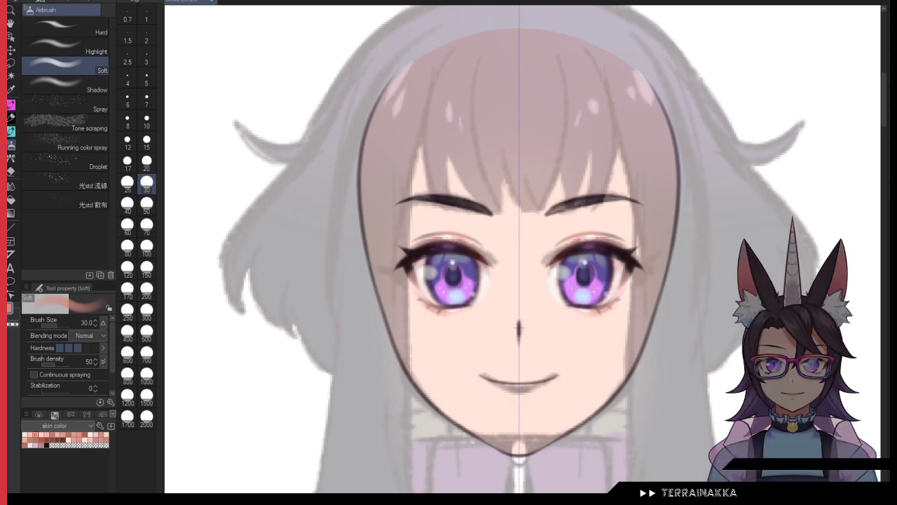
Step: Draw the outer bangs strands in black pen at brush size 3, running from the hairline down over the eyebrows
key("p")
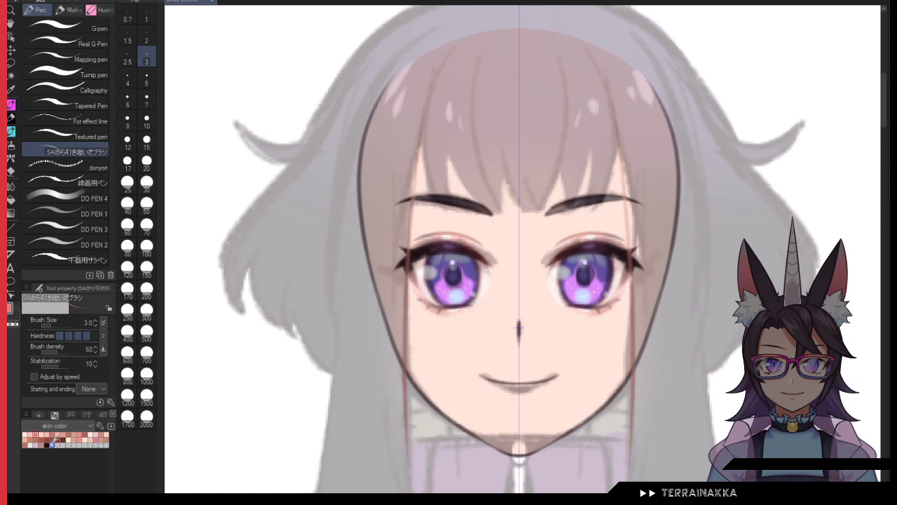
left_click(47, 445)
left_click_drag(327, 315, 294, 284)
left_click_drag(400, 79, 386, 113)
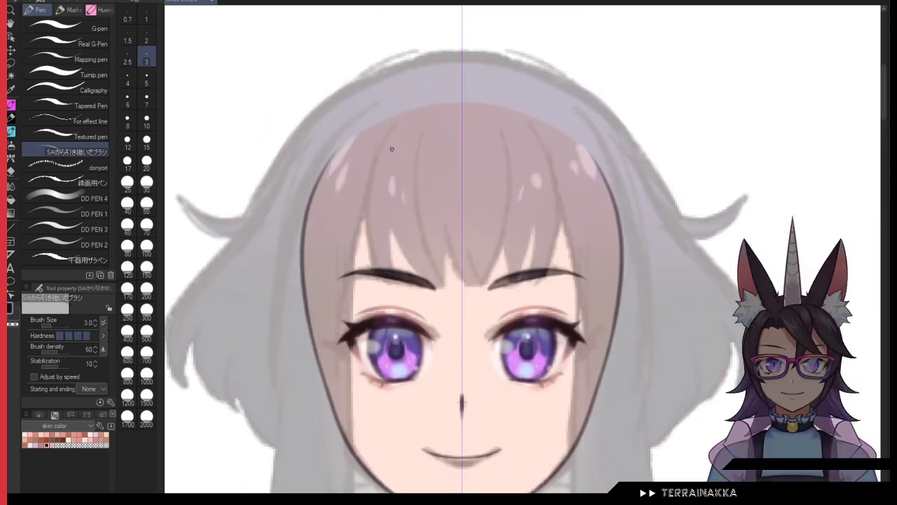
scroll(425, 104, "up", 2)
mouse_move(398, 148)
left_mouse_down()
mouse_move(406, 233)
mouse_move(387, 92)
mouse_move(360, 138)
mouse_move(354, 117)
left_mouse_up()
scroll(358, 114, "down", 2)
key("ctrl+z")
mouse_move(431, 136)
left_mouse_down()
mouse_move(404, 243)
mouse_move(412, 279)
left_mouse_up()
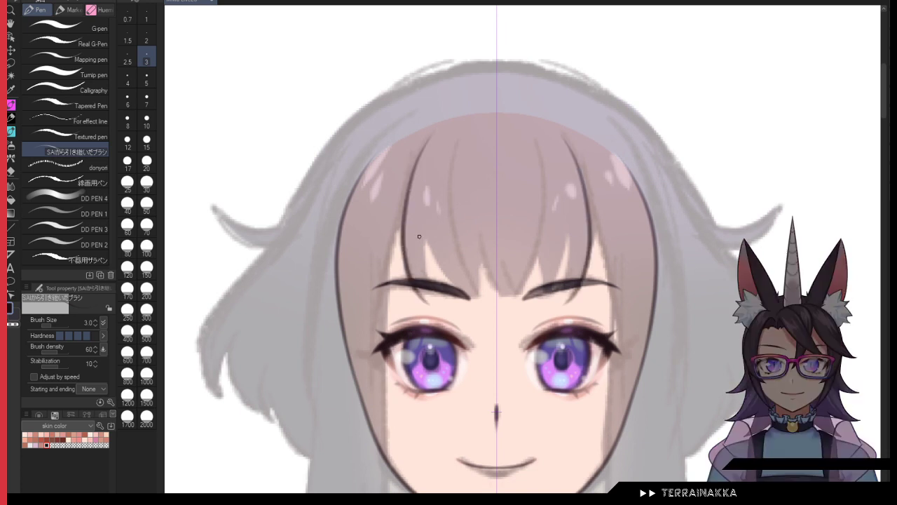
mouse_move(419, 235)
left_mouse_down()
mouse_move(430, 306)
mouse_move(461, 298)
left_mouse_up()
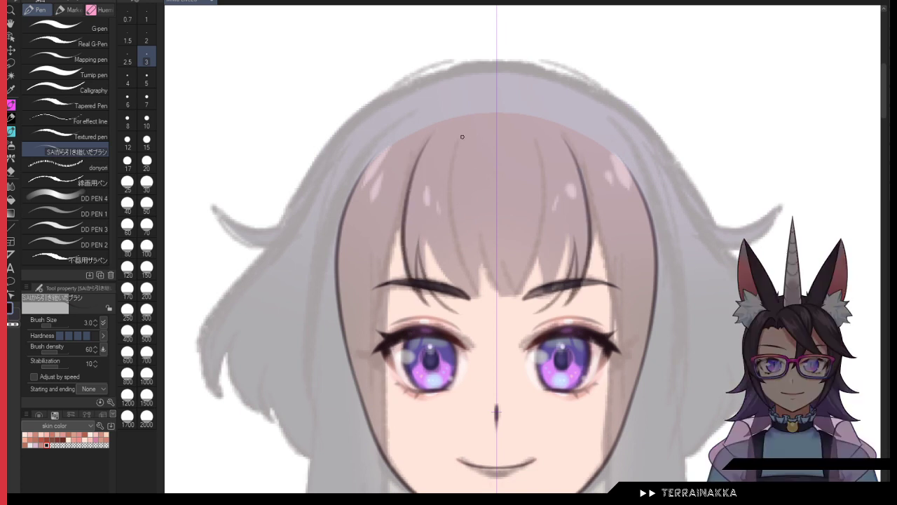
Step: Draw the inner bangs strands from the hairline to above the eyes' inner corners, and undo the extra strokes towards the symmetry axis
mouse_move(462, 137)
left_mouse_down()
mouse_move(454, 298)
mouse_move(463, 316)
left_mouse_up()
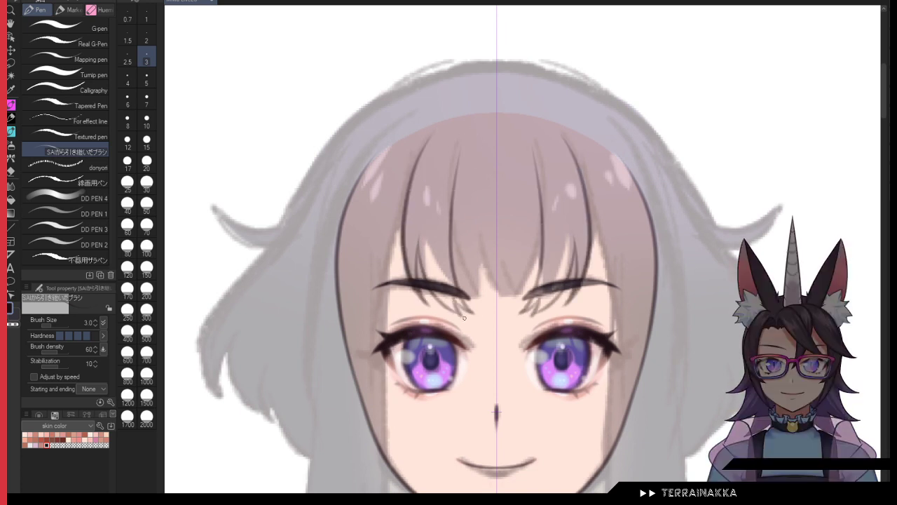
mouse_move(452, 222)
left_mouse_down()
mouse_move(477, 299)
mouse_move(494, 319)
left_mouse_up()
left_click_drag(482, 283, 488, 308)
key("ctrl+z")
key("ctrl+z")
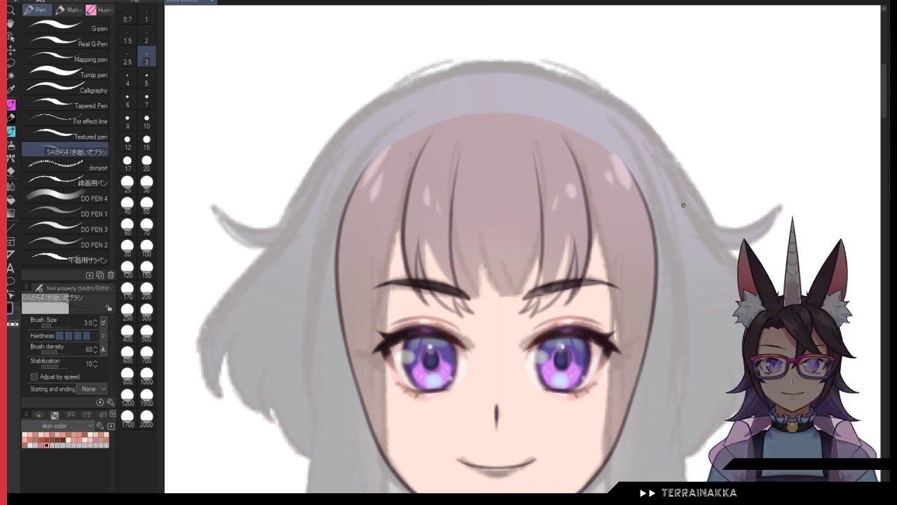
Step: Draw the central bangs strands and short crossing tips near the symmetry axis in black pen at brush size 3
left_click_drag(485, 196, 498, 308)
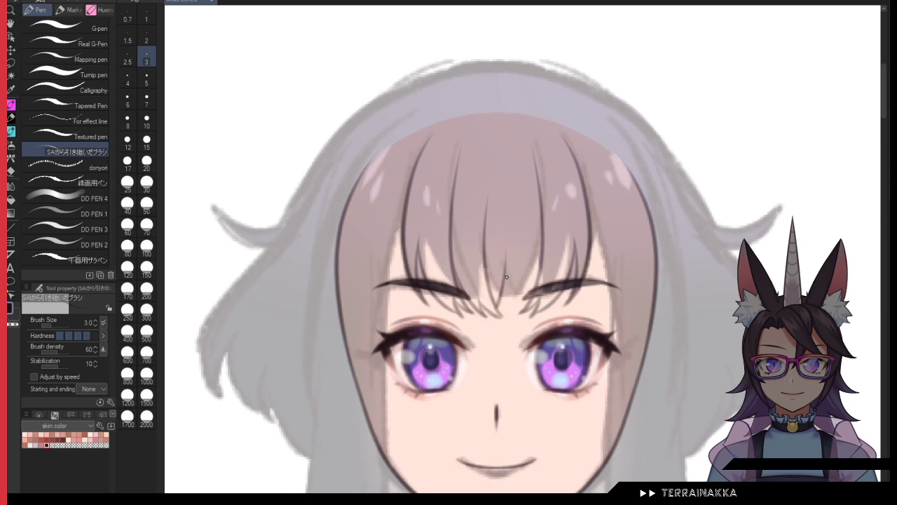
left_click_drag(506, 277, 503, 318)
left_click_drag(531, 271, 512, 318)
Step: Erase the upper parts of the inner bangs strands at brush size 8, leaving only their lower ends
left_click(127, 120)
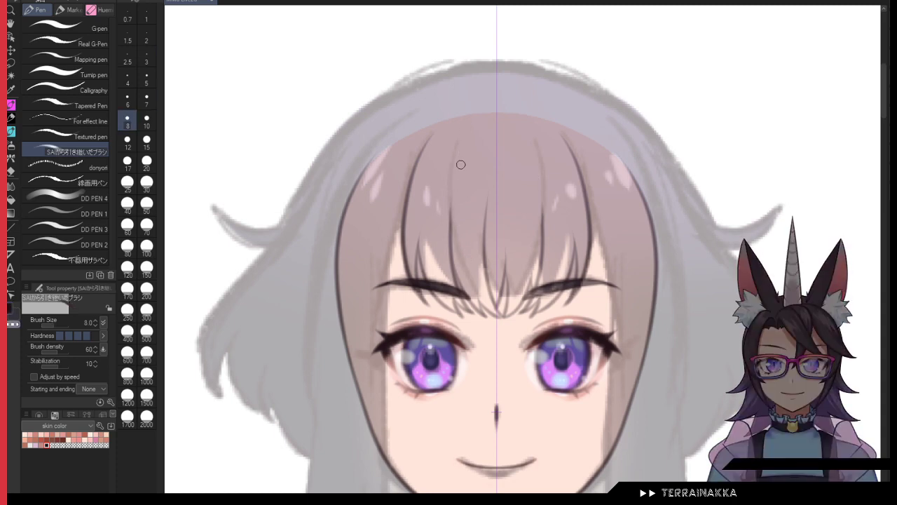
left_click_drag(451, 204, 451, 252)
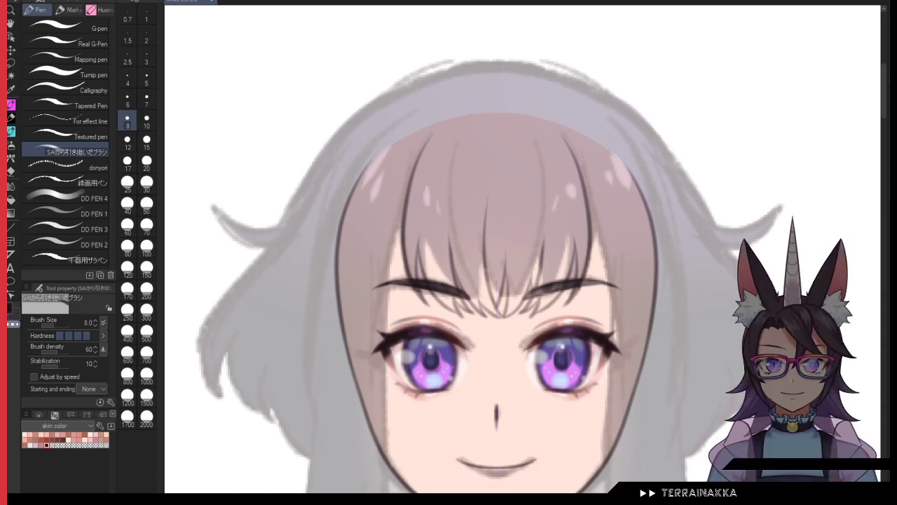
left_click_drag(701, 364, 675, 276)
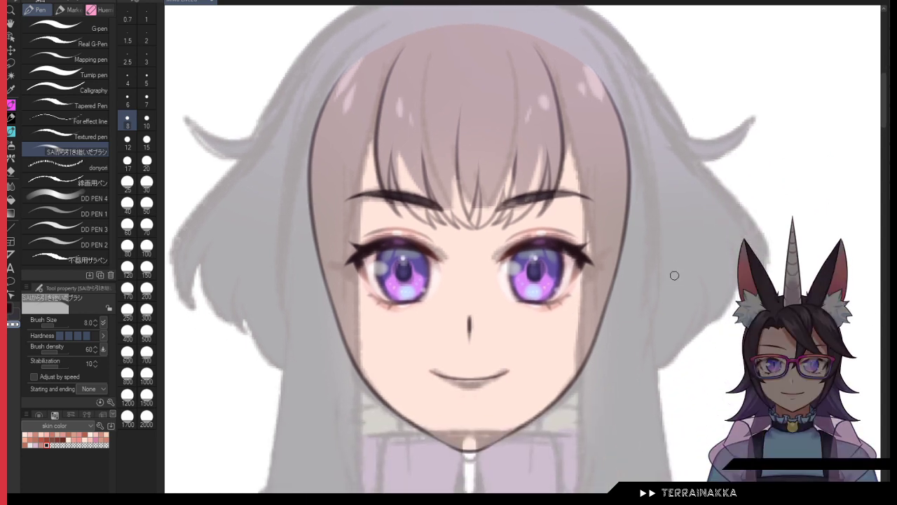
left_click_drag(519, 238, 540, 321)
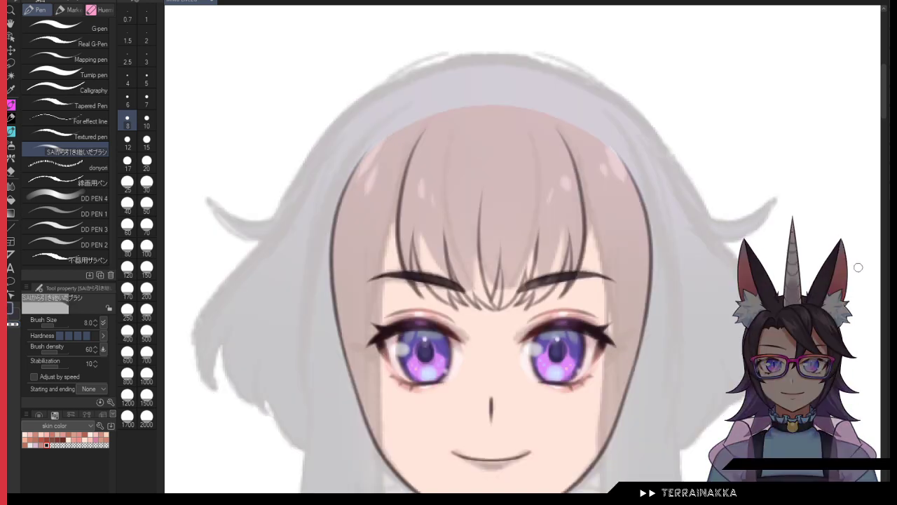
left_click_drag(428, 144, 540, 134)
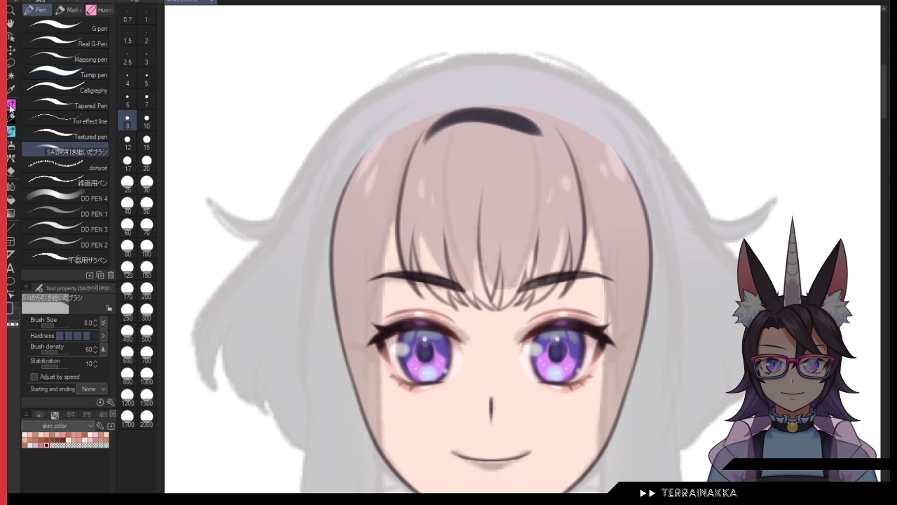
left_click(144, 126)
left_click_drag(596, 136, 588, 112)
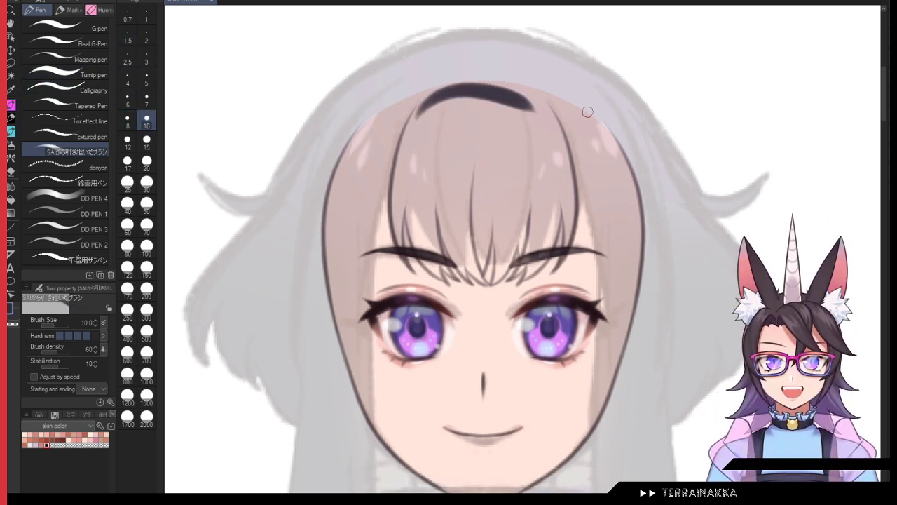
scroll(588, 112, "up", 5)
key("ctrl+z")
mouse_move(340, 114)
left_mouse_down()
mouse_move(434, 44)
mouse_move(564, 54)
mouse_move(633, 146)
left_mouse_up()
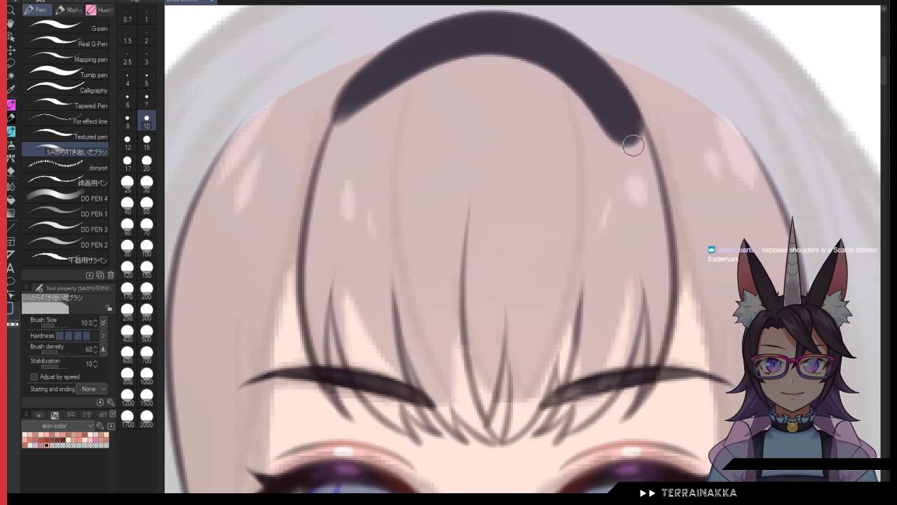
Step: Close the top of the bangs with a curved line joining the outer strands at brush size 5
left_click(147, 77)
key("ctrl+z")
mouse_move(329, 141)
left_mouse_down()
mouse_move(390, 70)
mouse_move(529, 49)
mouse_move(646, 170)
left_mouse_up()
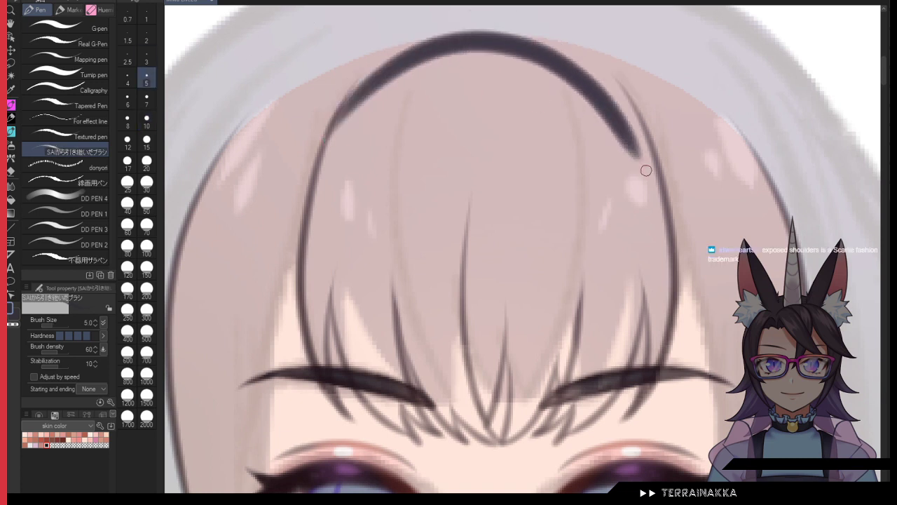
key("ctrl+z")
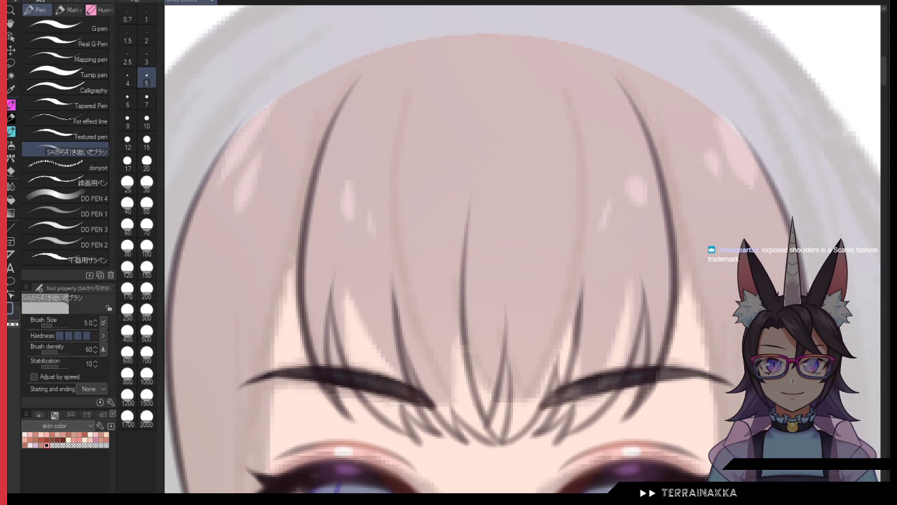
mouse_move(355, 108)
left_mouse_down()
mouse_move(484, 55)
mouse_move(621, 136)
left_mouse_up()
key("ctrl+z")
mouse_move(337, 116)
left_mouse_down()
mouse_move(505, 45)
mouse_move(609, 111)
mouse_move(551, 46)
mouse_move(417, 44)
mouse_move(338, 125)
left_mouse_up()
key("ctrl+z")
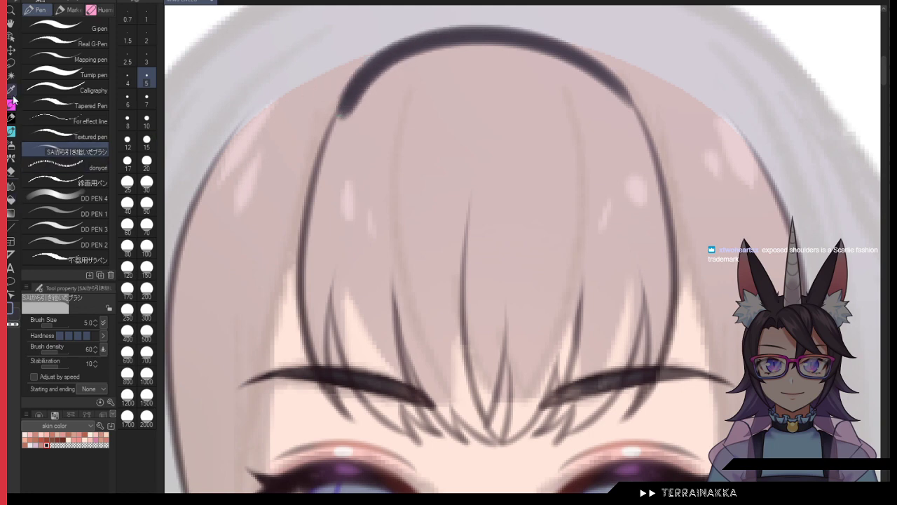
Step: Auto-select the area inside the bangs outline, fill it with dark grey-purple, and deselect
left_click(10, 76)
left_click(893, 346)
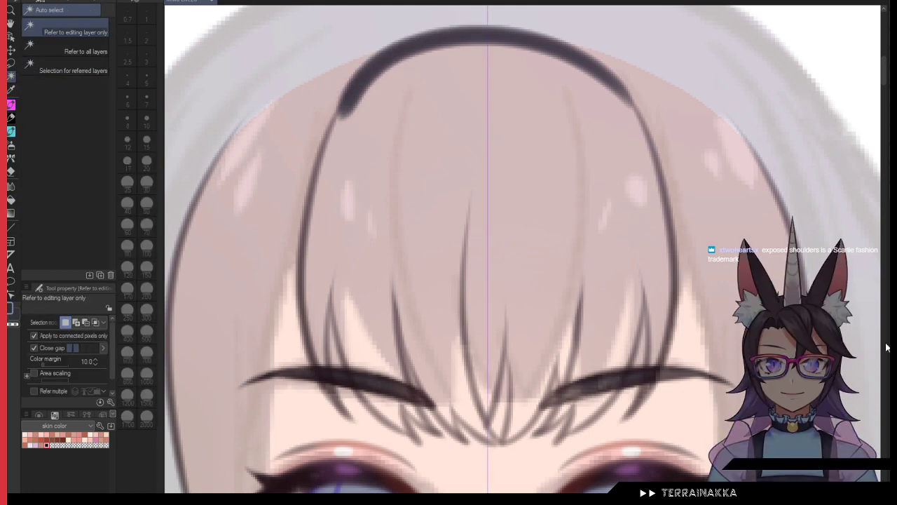
left_click(546, 238)
left_click(893, 350)
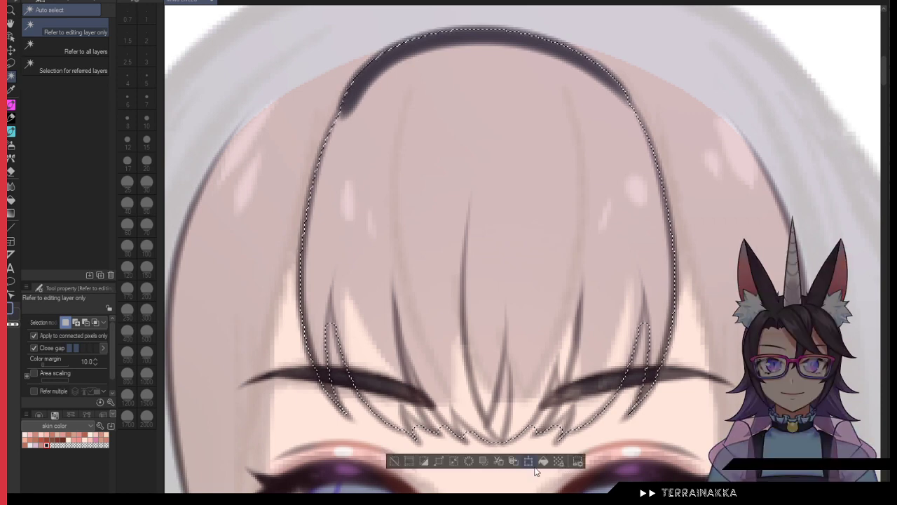
left_click(544, 460)
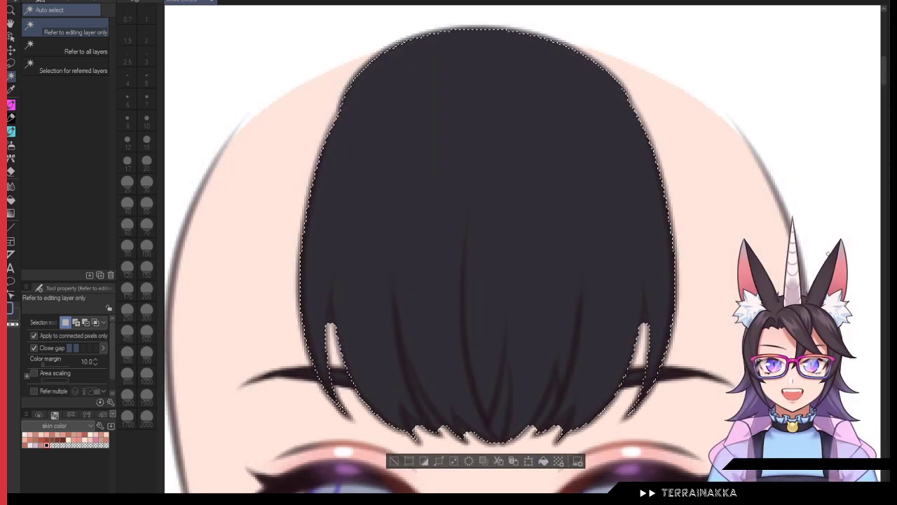
left_click(11, 64)
left_click(212, 57)
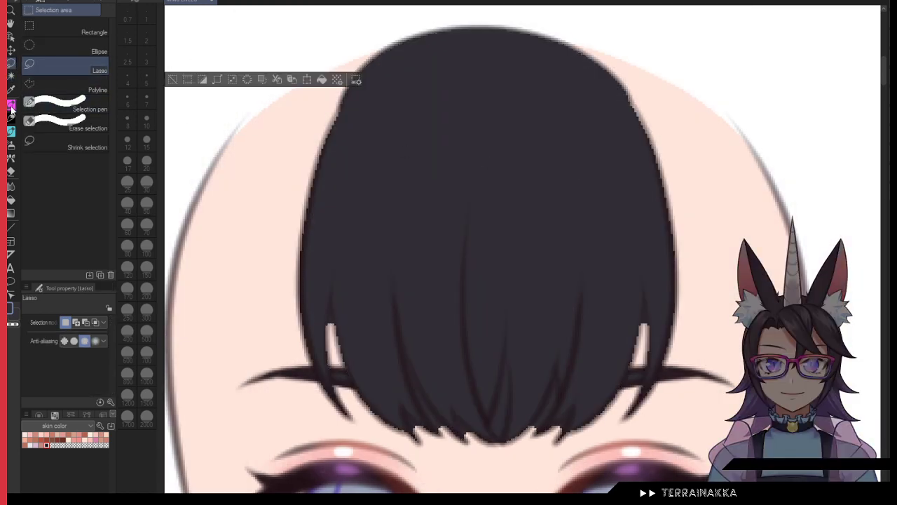
Step: Isolate the bangs on the canvas and fill the thin gaps along their outline with the gap-closing enclose-and-fill tool
left_click(10, 105)
left_click(142, 74)
left_click(147, 59)
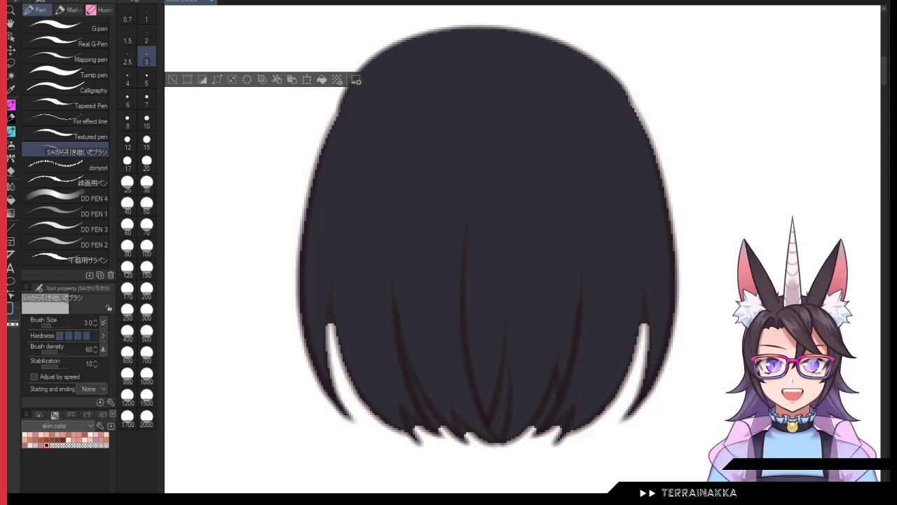
left_click(11, 63)
left_click(214, 170)
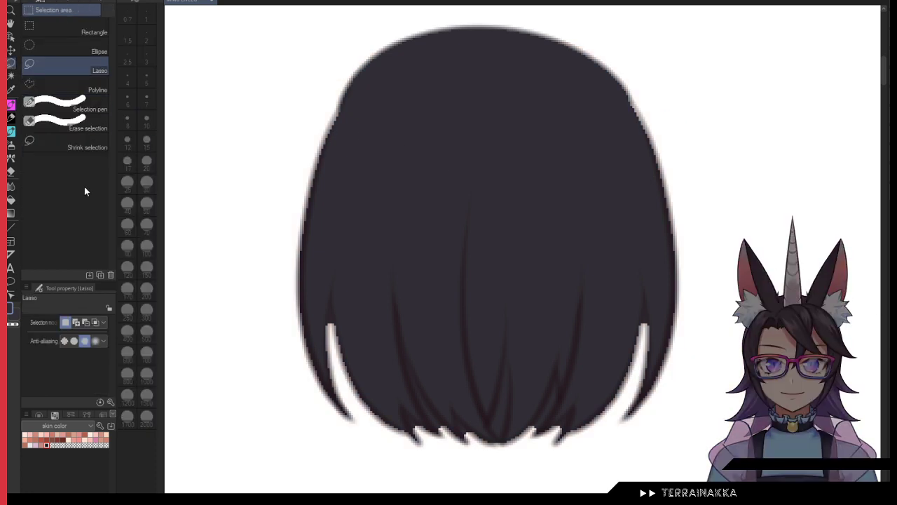
left_click(10, 186)
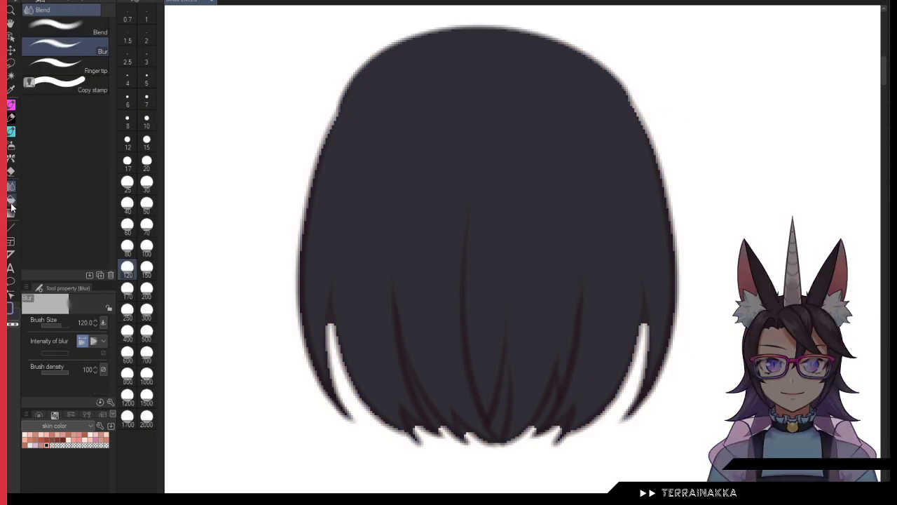
left_click(11, 205)
left_click(68, 107)
mouse_move(376, 23)
left_mouse_down()
mouse_move(651, 414)
mouse_move(590, 20)
left_mouse_up()
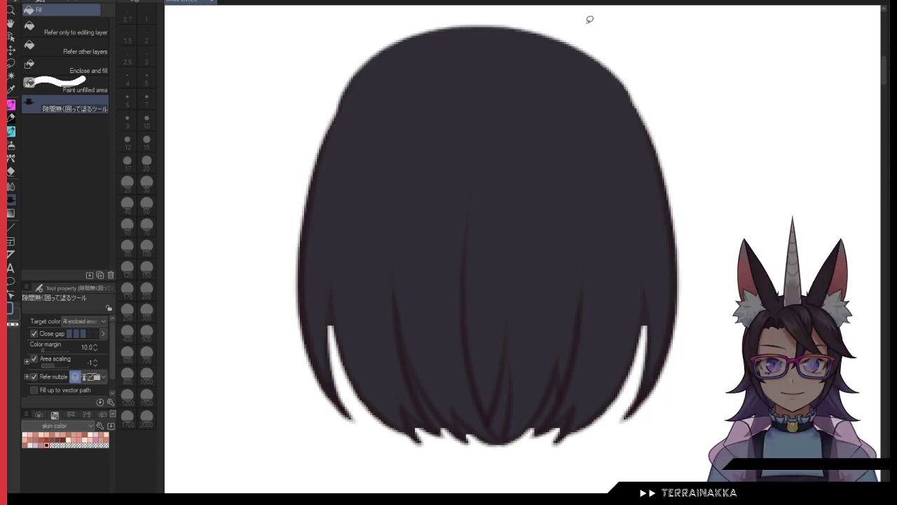
Step: Extend the opening between the bangs' outer left strands upwards by erasing the fill with the G-pen at size 5
key("p")
left_click(94, 27)
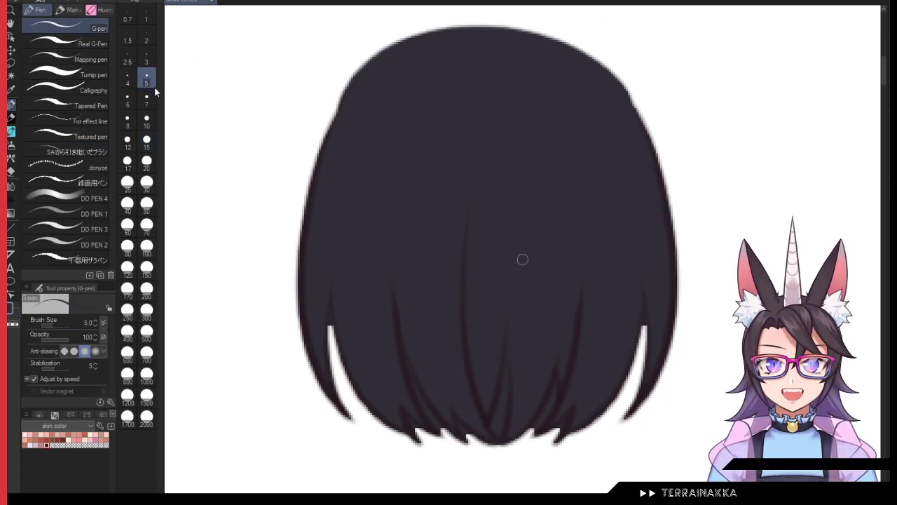
left_click_drag(328, 309, 331, 342)
Step: Erase the excess fill between the left and inner-left strand tips with the transparent G-pen at size 10
key("bracketright")
key("bracketright")
key("bracketright")
key("bracketright")
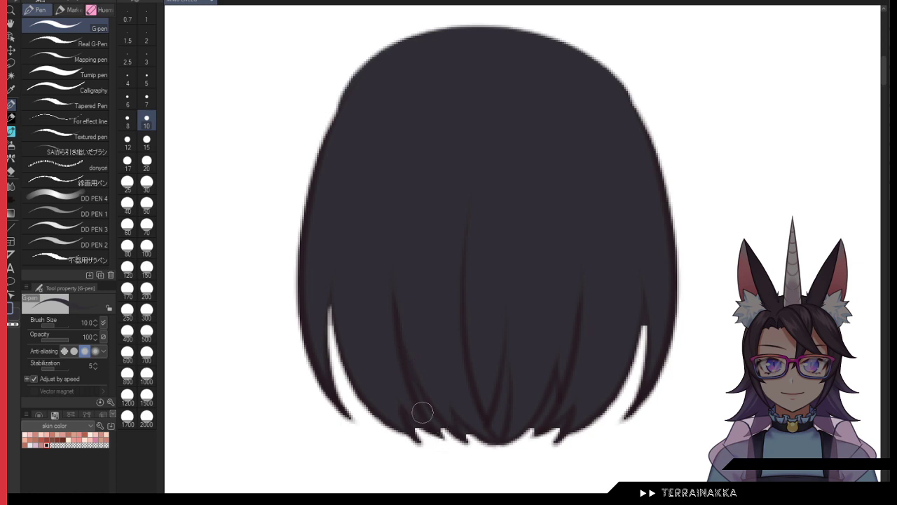
key("c")
left_click_drag(405, 363, 459, 451)
mouse_move(402, 345)
left_mouse_down()
mouse_move(470, 452)
mouse_move(476, 446)
left_mouse_up()
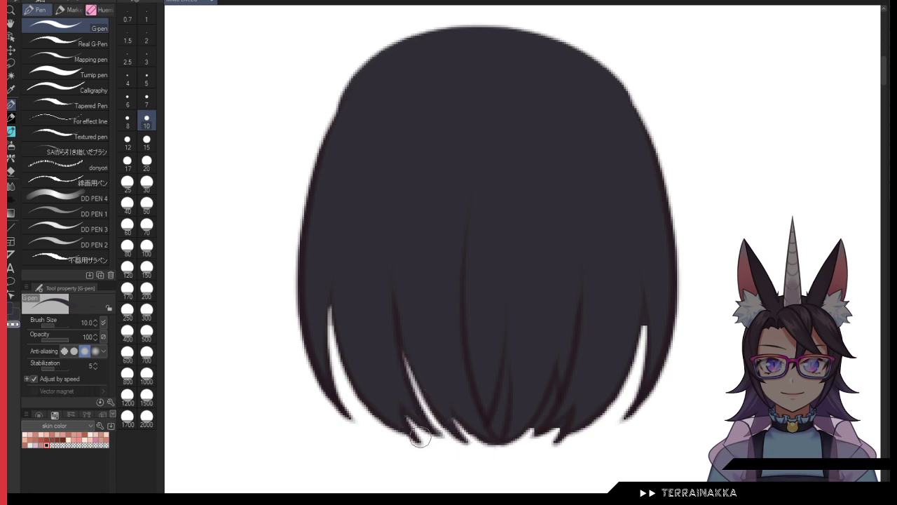
left_click_drag(443, 418, 484, 445)
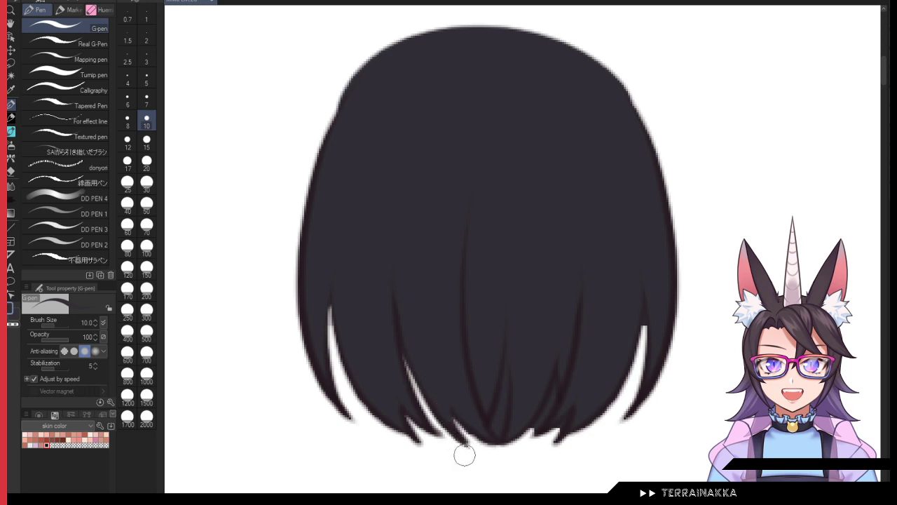
Step: Erase the fill between the centre and right strand tips, and touch up the fill along the bangs' upper left edge
left_click_drag(505, 374, 495, 432)
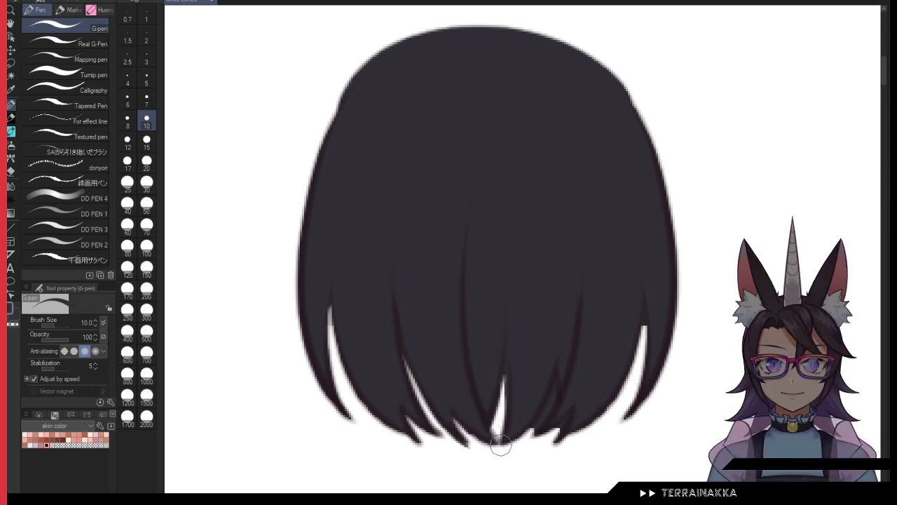
left_click_drag(556, 378, 543, 420)
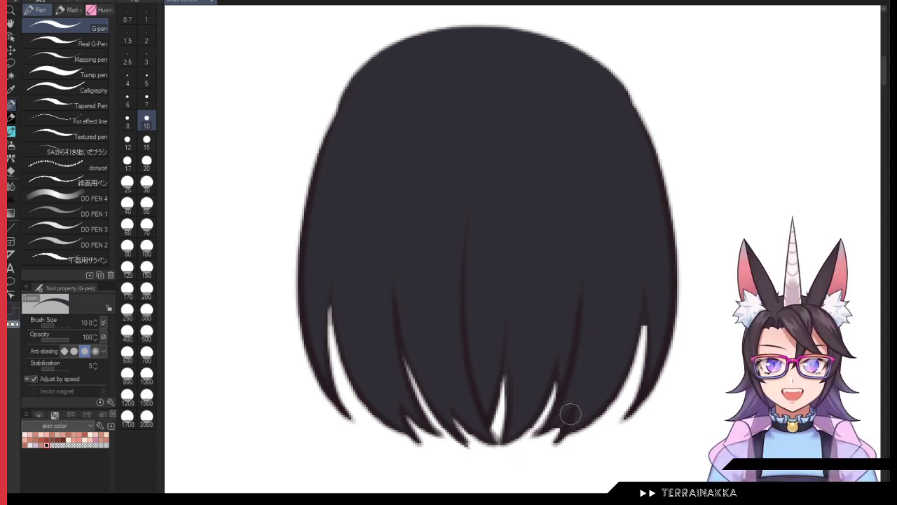
left_click_drag(641, 310, 630, 382)
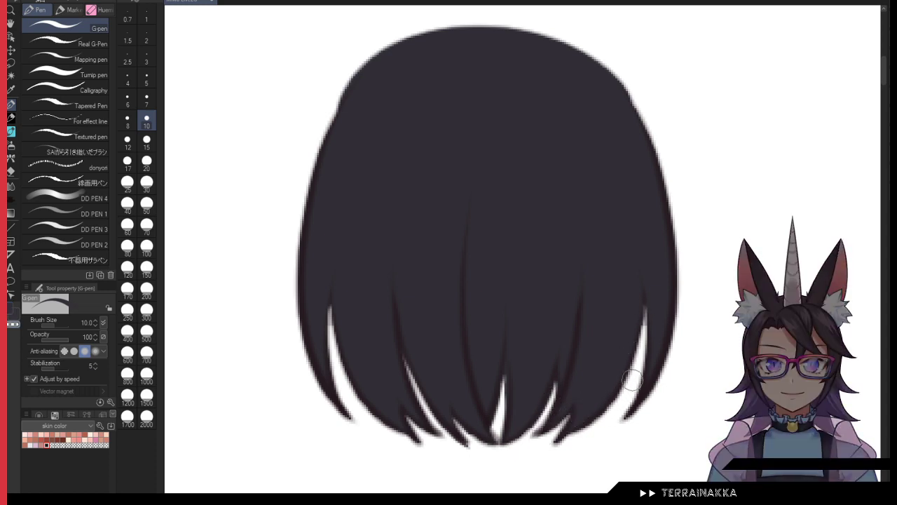
mouse_move(505, 361)
left_mouse_down()
mouse_move(522, 413)
mouse_move(499, 428)
mouse_move(493, 478)
mouse_move(560, 390)
mouse_move(554, 371)
mouse_move(541, 427)
left_mouse_up()
key("c")
key("c")
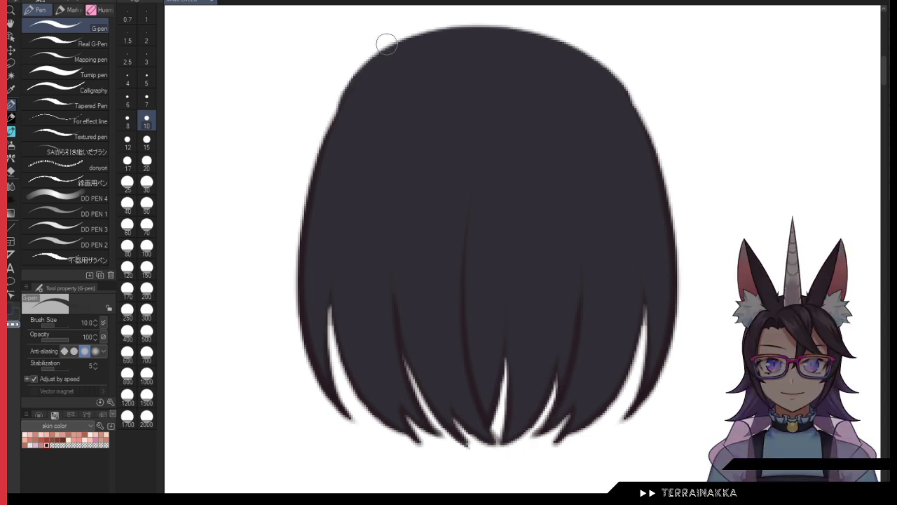
left_click_drag(386, 40, 338, 111)
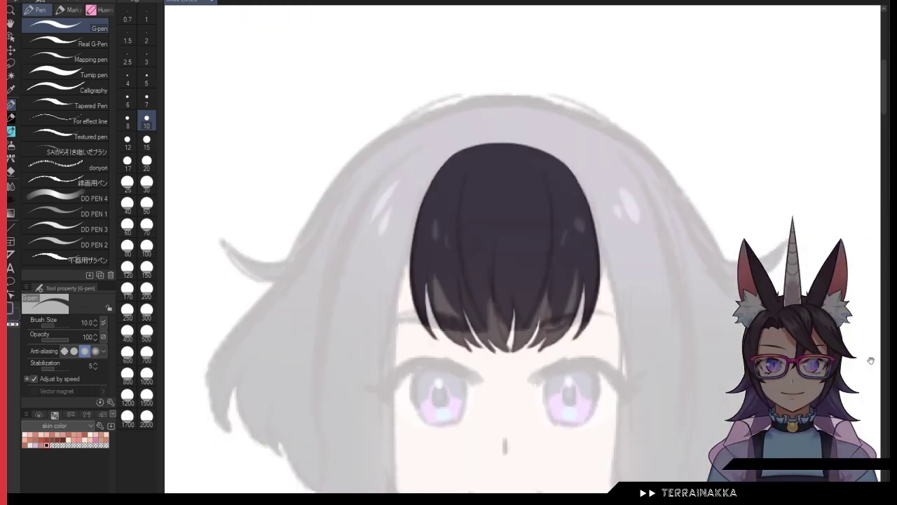
Step: Show the face and reference again and switch back to the SAI-inherited line pen at brush size 3
left_click_drag(870, 360, 871, 287)
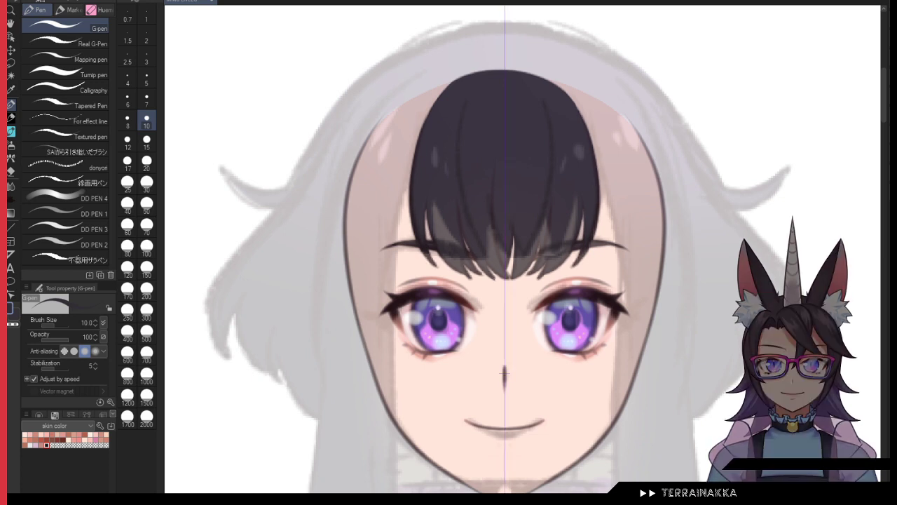
left_click(11, 118)
left_click(11, 104)
left_click(69, 134)
left_click(76, 149)
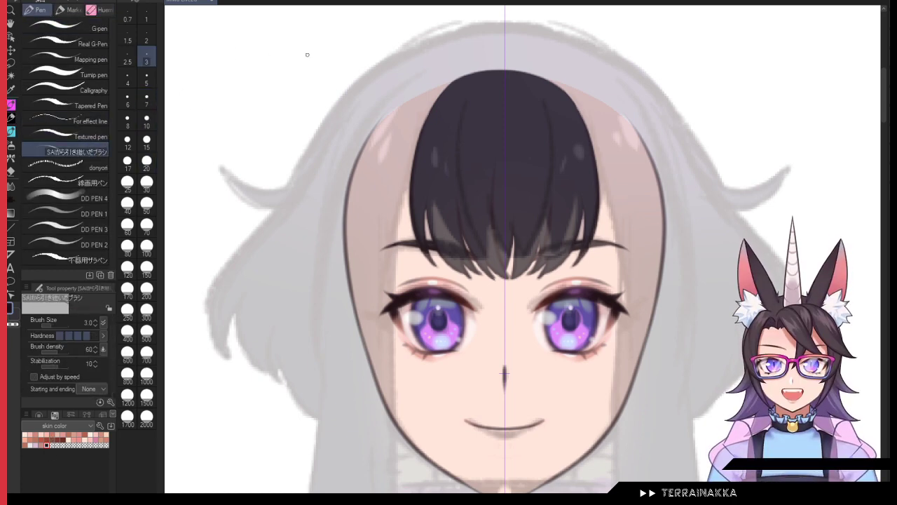
scroll(307, 54, "down", 3)
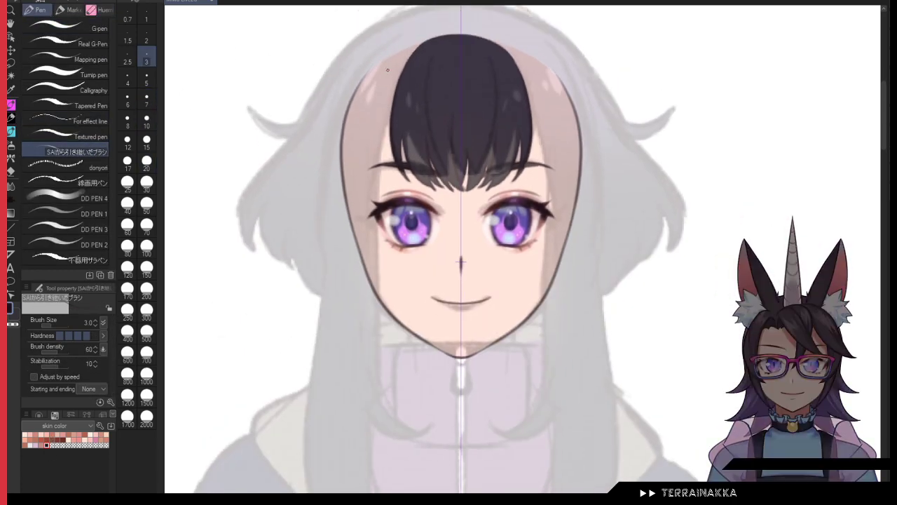
mouse_move(388, 70)
left_mouse_down()
mouse_move(363, 446)
mouse_move(384, 481)
left_mouse_up()
key("ctrl+z")
mouse_move(392, 61)
left_mouse_down()
mouse_move(371, 225)
mouse_move(400, 417)
left_mouse_up()
left_click_drag(365, 360, 412, 413)
key("ctrl+z")
left_click_drag(361, 335, 405, 421)
key("ctrl+z")
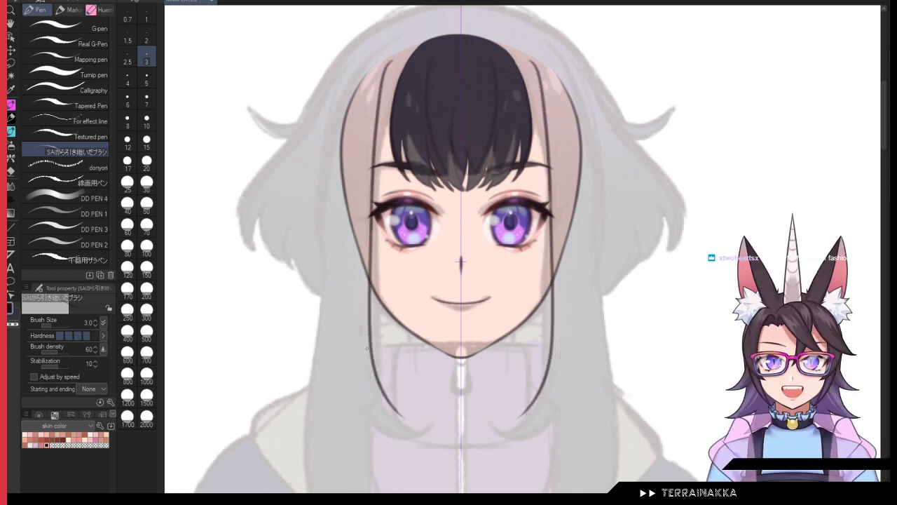
key("ctrl+z")
mouse_move(386, 102)
left_mouse_down()
mouse_move(386, 48)
mouse_move(373, 345)
mouse_move(397, 392)
left_mouse_up()
scroll(384, 47, "down", 2)
key("ctrl+z")
mouse_move(384, 41)
left_mouse_down()
mouse_move(363, 283)
mouse_move(397, 393)
left_mouse_up()
key("ctrl+z")
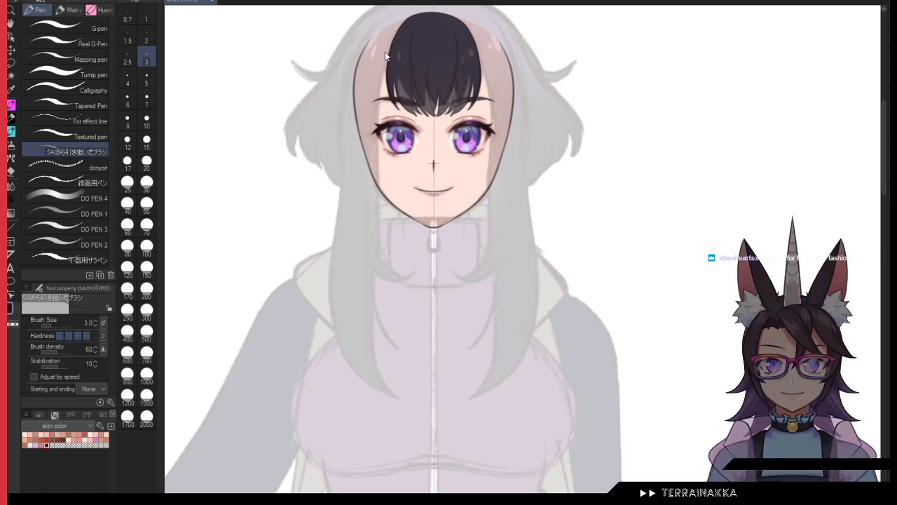
Step: Draw the inner and outer outlines of the long side locks down to the chest, and close their pointed lower ends
mouse_move(384, 56)
left_mouse_down()
mouse_move(366, 305)
mouse_move(403, 370)
mouse_move(396, 392)
left_mouse_up()
mouse_move(378, 19)
left_mouse_down()
mouse_move(359, 45)
mouse_move(331, 265)
mouse_move(347, 369)
left_mouse_up()
scroll(353, 354, "up", 5)
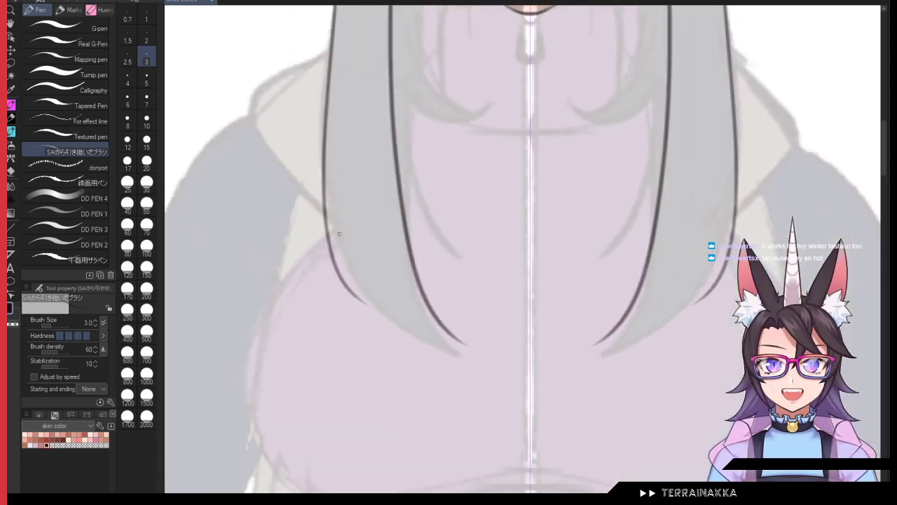
mouse_move(339, 233)
left_mouse_down()
mouse_move(366, 298)
mouse_move(470, 342)
mouse_move(348, 277)
mouse_move(369, 308)
mouse_move(470, 340)
left_mouse_up()
key("ctrl+z")
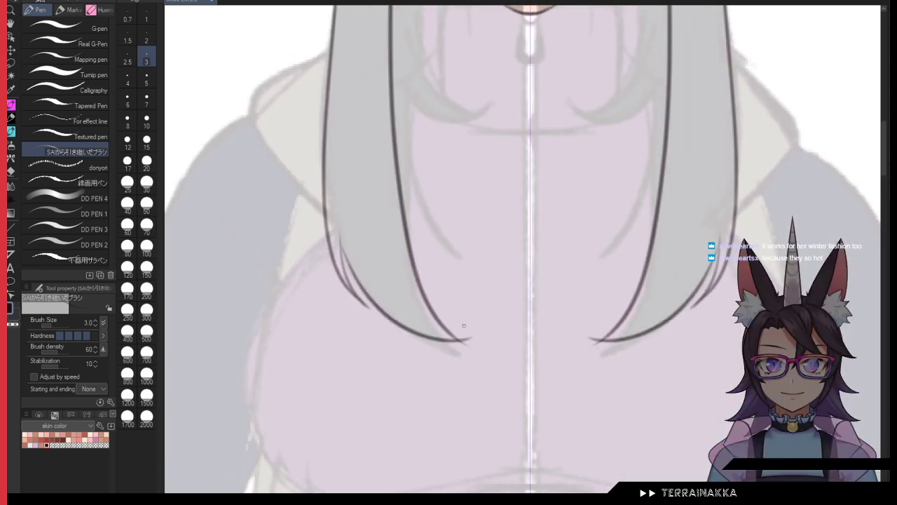
Step: Try to add an inner strand line near the lower outer edge of the side locks, testing brush sizes 5 and 3
left_click(147, 103)
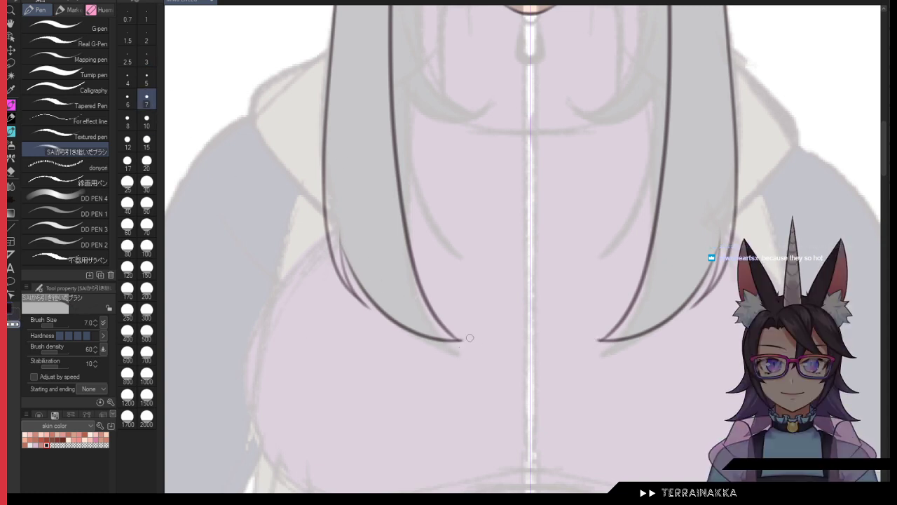
left_click(147, 82)
left_click_drag(334, 191, 360, 280)
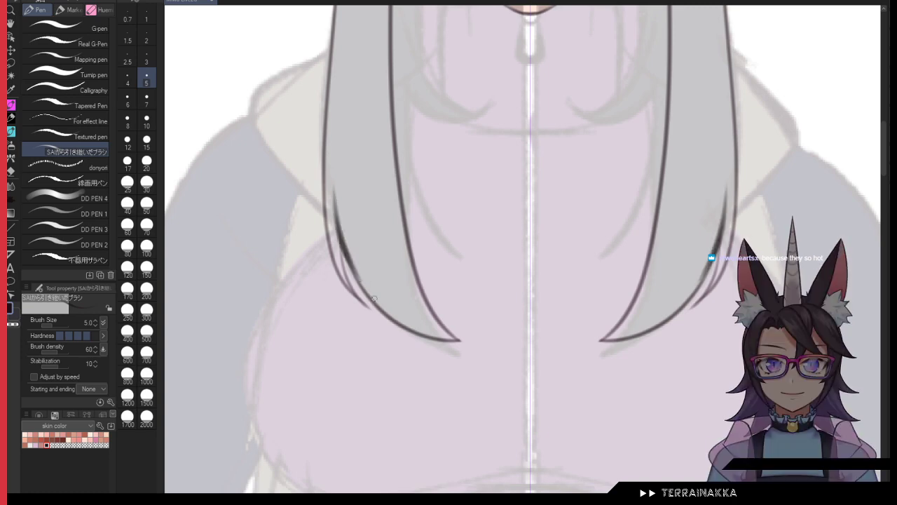
left_click(146, 62)
key("ctrl+z")
left_click_drag(336, 184, 355, 275)
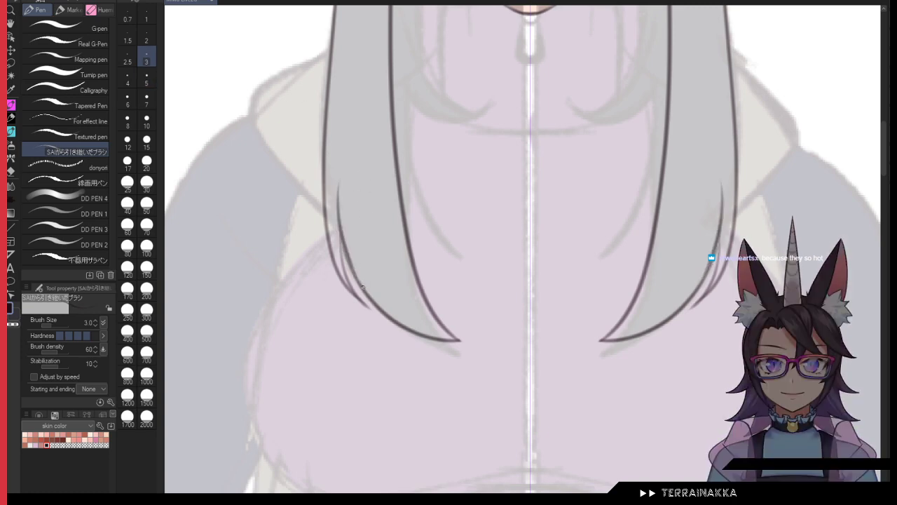
key("ctrl+z")
mouse_move(336, 184)
left_mouse_down()
mouse_move(368, 289)
mouse_move(335, 194)
mouse_move(352, 268)
left_mouse_up()
key("ctrl+z")
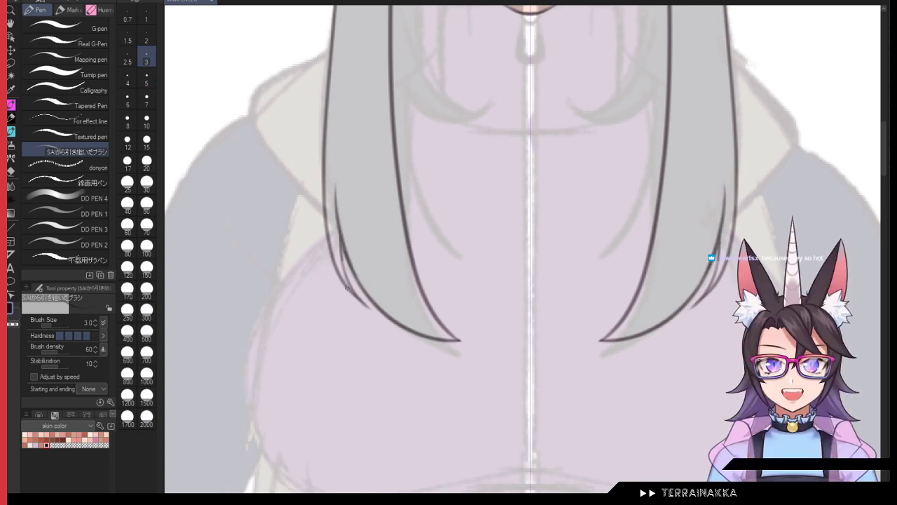
Step: Clear the side lock lines and redraw the inner outlines from beside the bangs down to split tips at the chest
scroll(387, 120, "up", 3)
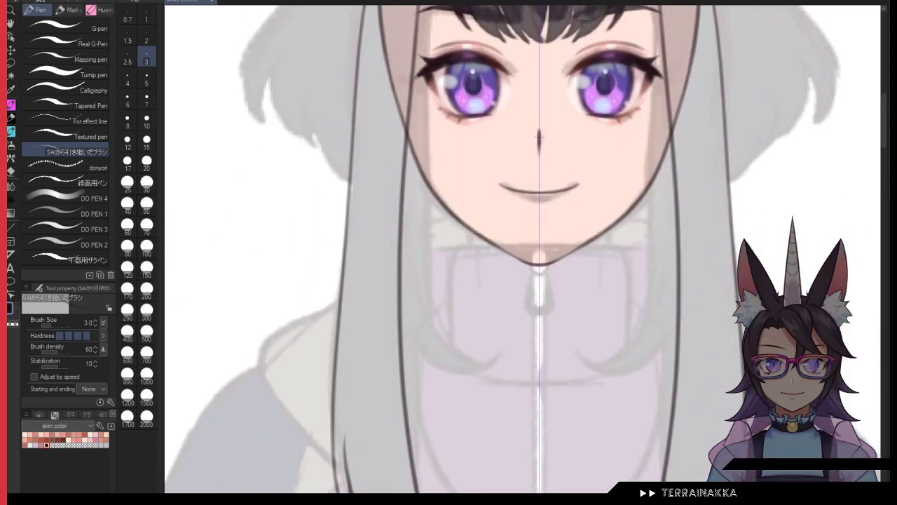
scroll(417, 75, "down", 1)
key("Delete")
scroll(446, 170, "down", 1)
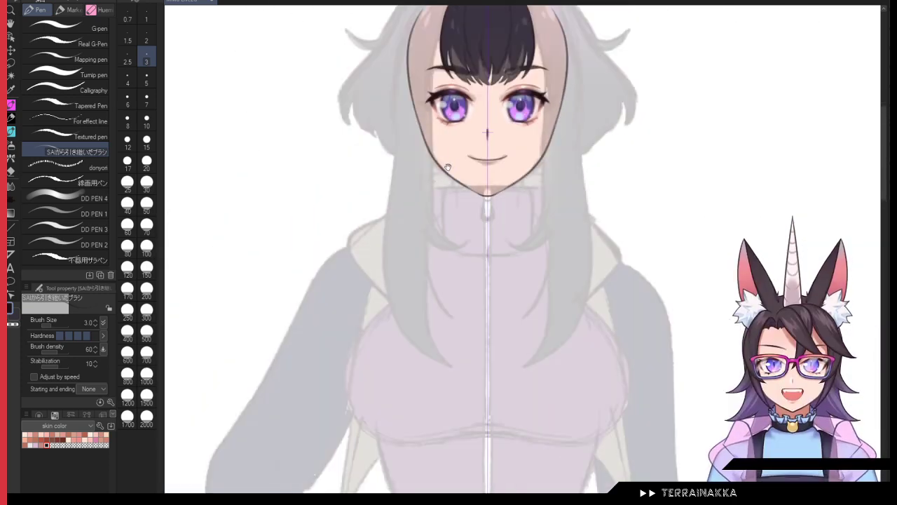
left_click_drag(448, 167, 440, 203)
mouse_move(426, 62)
left_mouse_down()
mouse_move(421, 213)
mouse_move(442, 378)
left_mouse_up()
left_click_drag(419, 331, 443, 375)
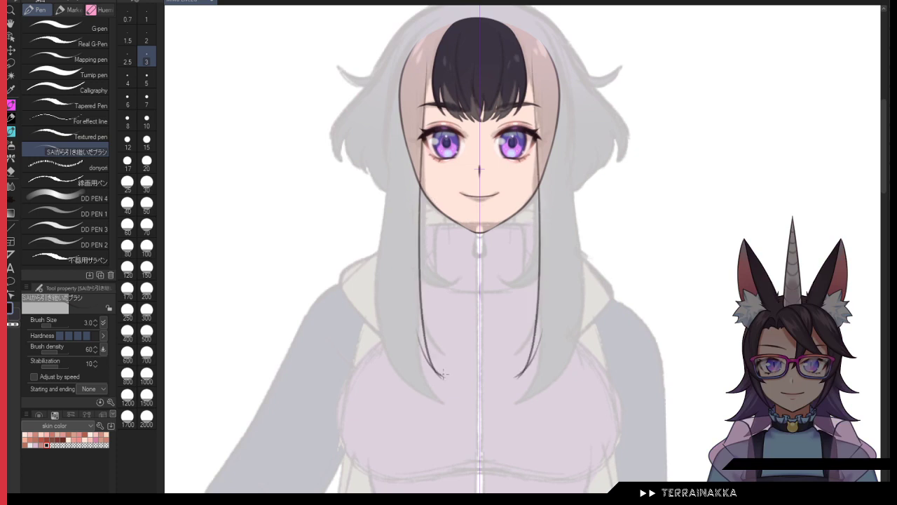
key("ctrl+z")
left_click_drag(421, 341, 440, 376)
key("ctrl+z")
key("ctrl+z")
Step: Redraw the outer outlines of the side locks from the upper head down to the chest in one long curve
mouse_move(400, 38)
left_mouse_down()
mouse_move(386, 106)
mouse_move(364, 360)
left_mouse_up()
key("ctrl+z")
mouse_move(399, 55)
left_mouse_down()
mouse_move(394, 107)
mouse_move(383, 315)
mouse_move(384, 284)
mouse_move(419, 394)
left_mouse_up()
key("ctrl+z")
mouse_move(421, 34)
left_mouse_down()
mouse_move(397, 79)
mouse_move(390, 239)
mouse_move(408, 369)
mouse_move(408, 70)
mouse_move(396, 223)
mouse_move(400, 366)
mouse_move(391, 345)
mouse_move(442, 392)
left_mouse_up()
key("ctrl+z")
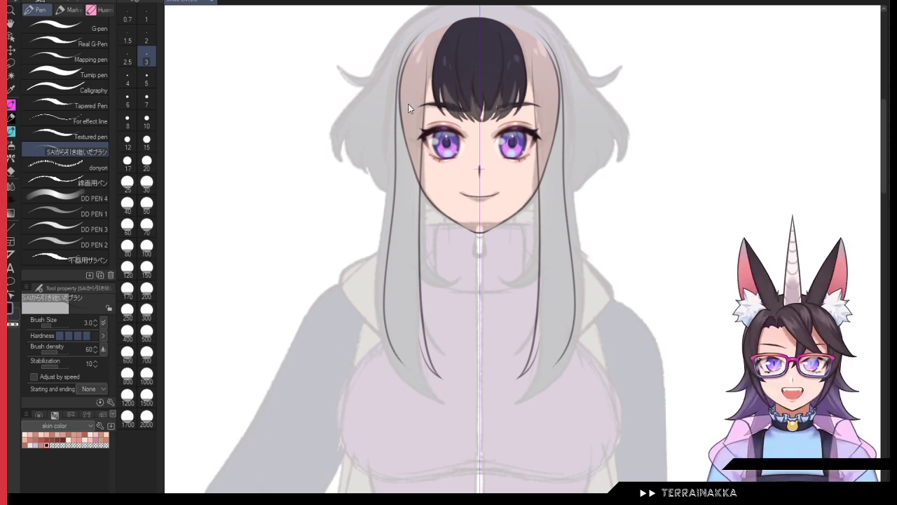
key("ctrl+z")
mouse_move(421, 33)
left_mouse_down()
mouse_move(388, 153)
mouse_move(384, 319)
mouse_move(411, 397)
left_mouse_up()
Step: Draw the pointed lower ends of the side locks, adding a small split strand along the outer edge near each tip
left_click_drag(420, 348, 431, 397)
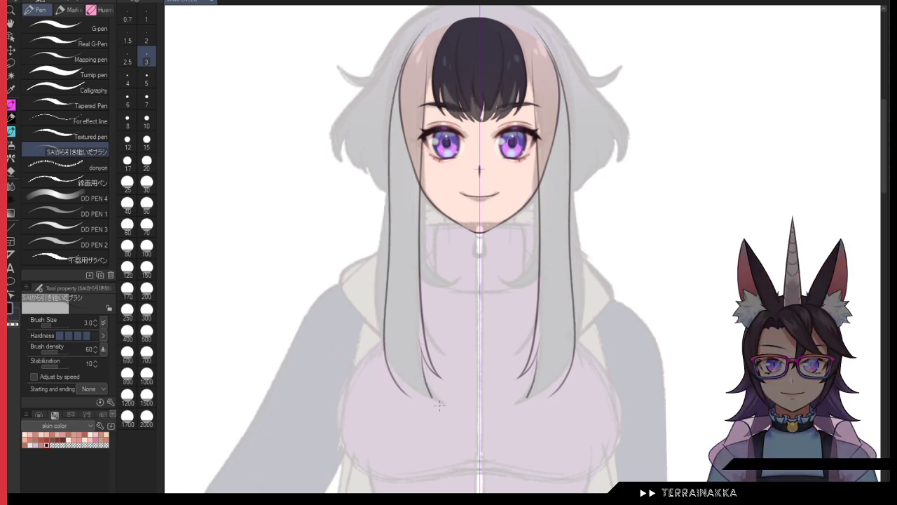
scroll(417, 366, "up", 2)
mouse_move(346, 326)
left_mouse_down()
mouse_move(365, 370)
mouse_move(451, 411)
left_mouse_up()
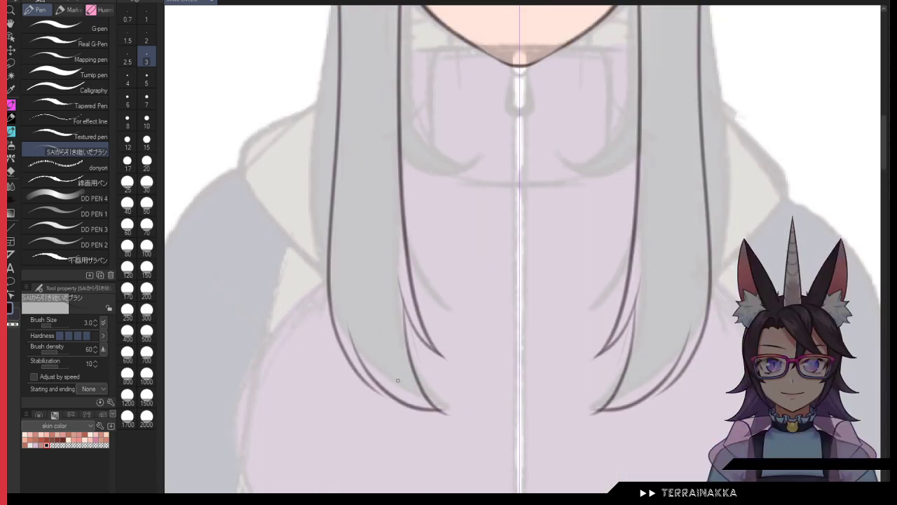
key("ctrl+z")
mouse_move(364, 366)
left_mouse_down()
mouse_move(386, 389)
mouse_move(459, 417)
left_mouse_up()
left_click_drag(370, 377, 403, 404)
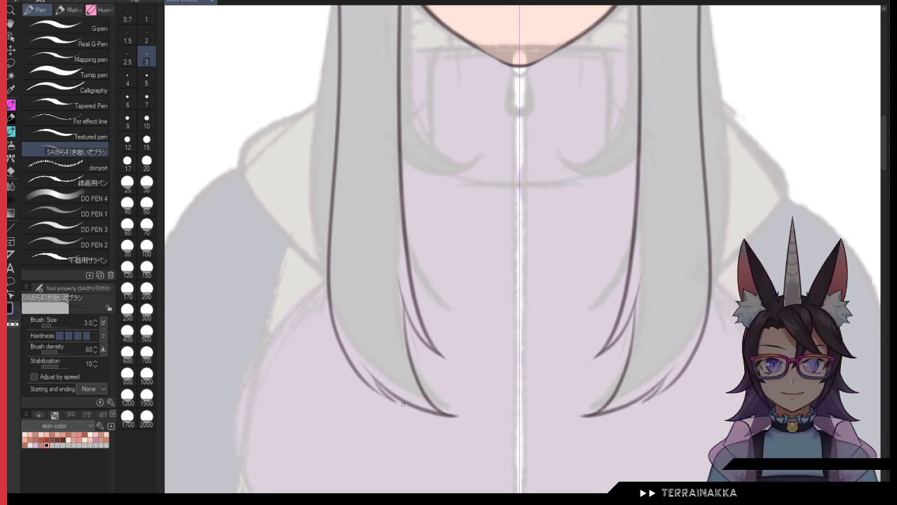
left_click_drag(343, 328, 383, 389)
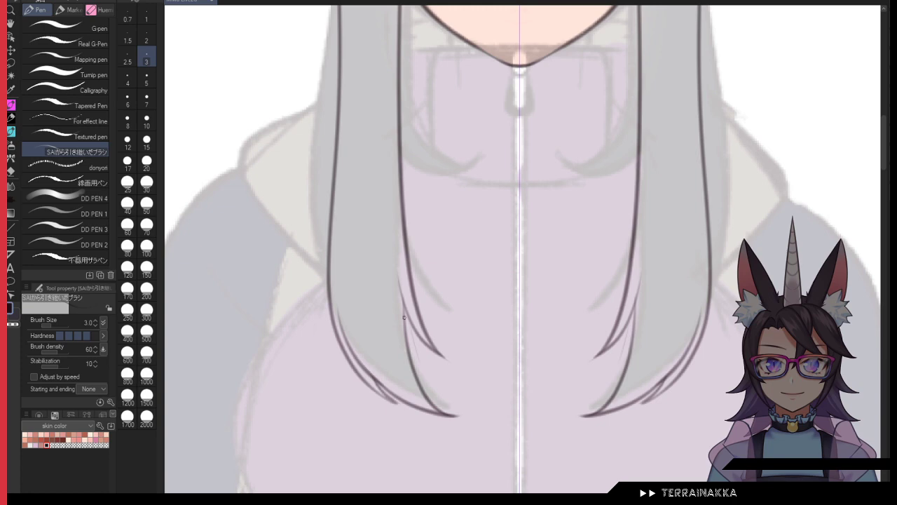
Step: Try to add curved inner strands to the side locks at collar height
mouse_move(411, 195)
left_mouse_down()
mouse_move(430, 355)
mouse_move(472, 364)
left_mouse_up()
left_click_drag(393, 234, 471, 364)
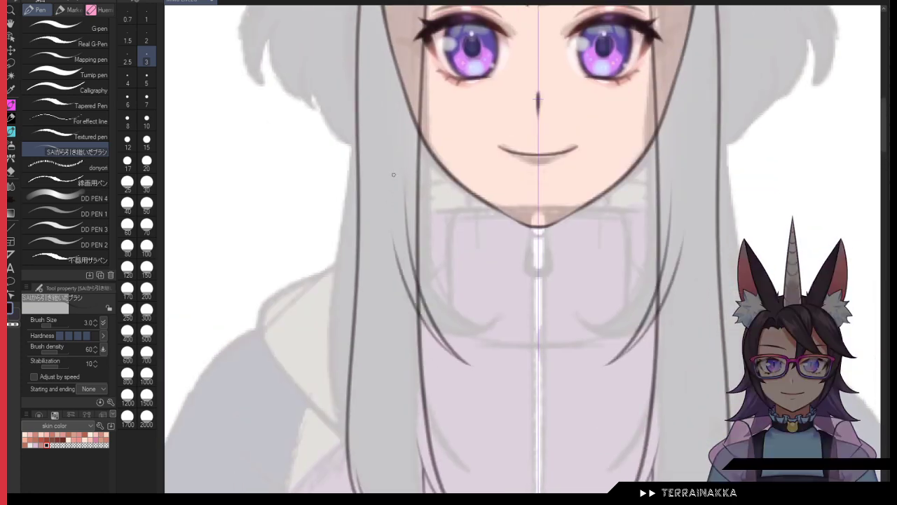
key("ctrl+z")
key("c")
left_click_drag(418, 293, 420, 309)
key("ctrl+z")
scroll(753, 206, "down", 3)
scroll(607, 166, "up", 4)
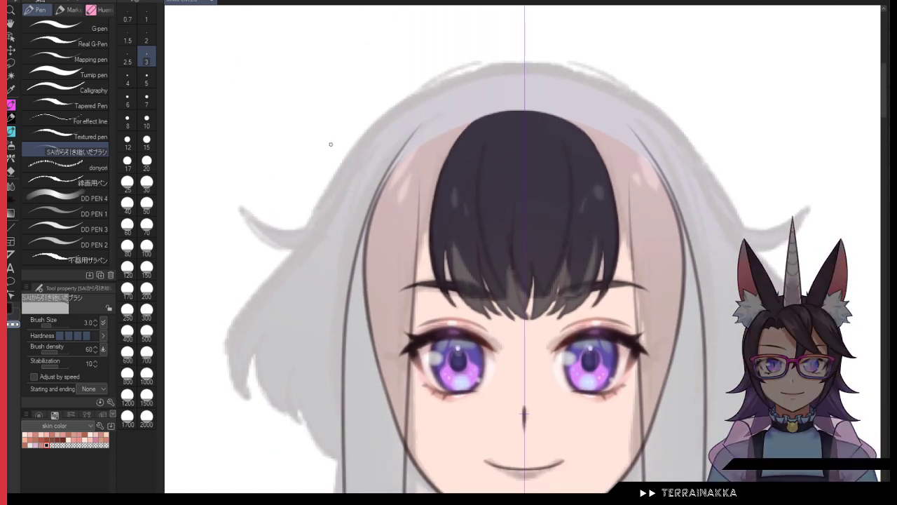
Step: Erase the upper ends of the side locks' inner outlines at size 10 and redraw them alongside the bangs at size 3
left_click(147, 121)
left_click_drag(426, 157, 401, 261)
key("ctrl+z")
key("ctrl+z")
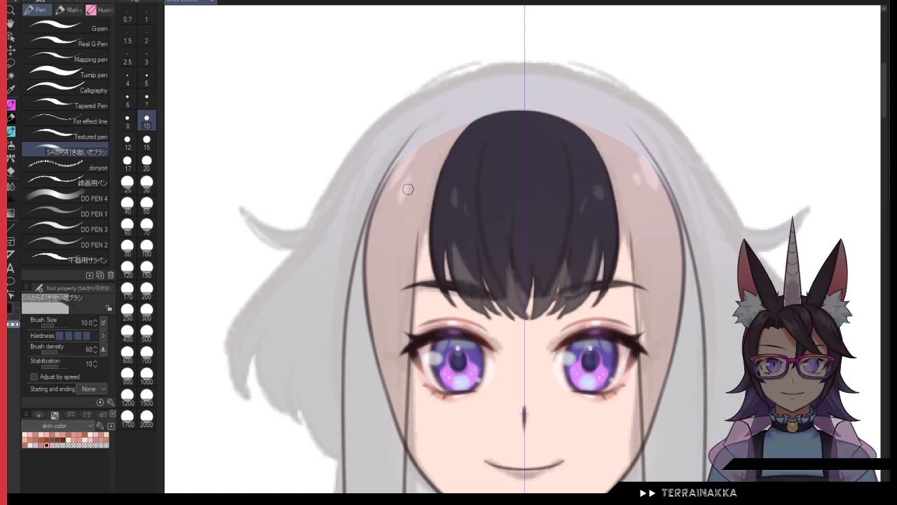
key("bracketleft")
key("bracketleft")
key("bracketleft")
key("bracketleft")
key("bracketleft")
key("bracketleft")
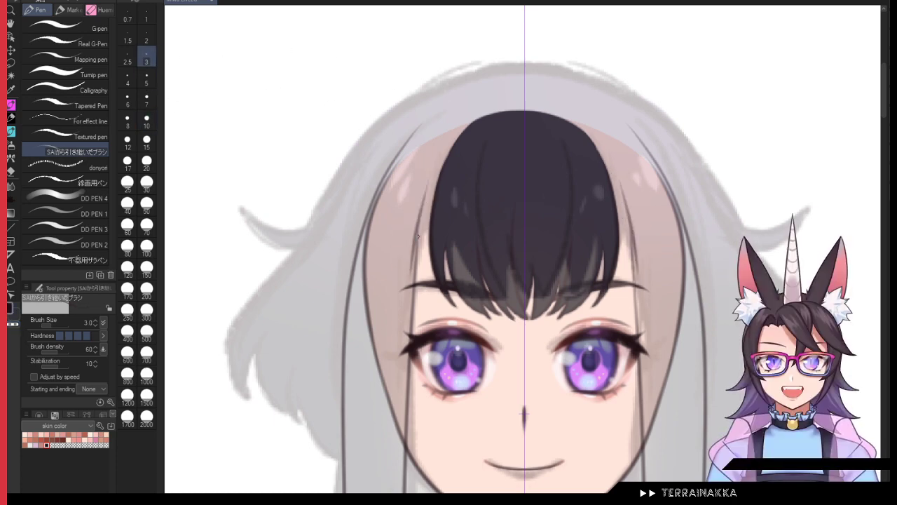
key("ctrl+z")
left_click_drag(433, 179, 416, 266)
key("ctrl+z")
mouse_move(434, 174)
left_mouse_down()
mouse_move(416, 274)
mouse_move(428, 178)
left_mouse_up()
key("ctrl+z")
Step: Erase the upper ends of the outer lock outlines at size 10 and redraw them curving inward at brush size 3
key("bracketright")
key("bracketright")
key("bracketright")
key("bracketright")
key("bracketright")
key("bracketright")
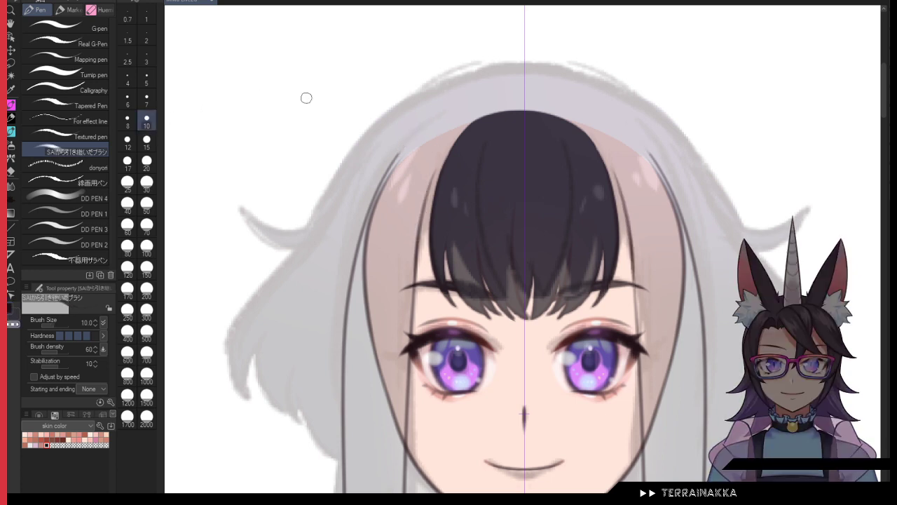
left_click(149, 81)
left_click(148, 58)
key("c")
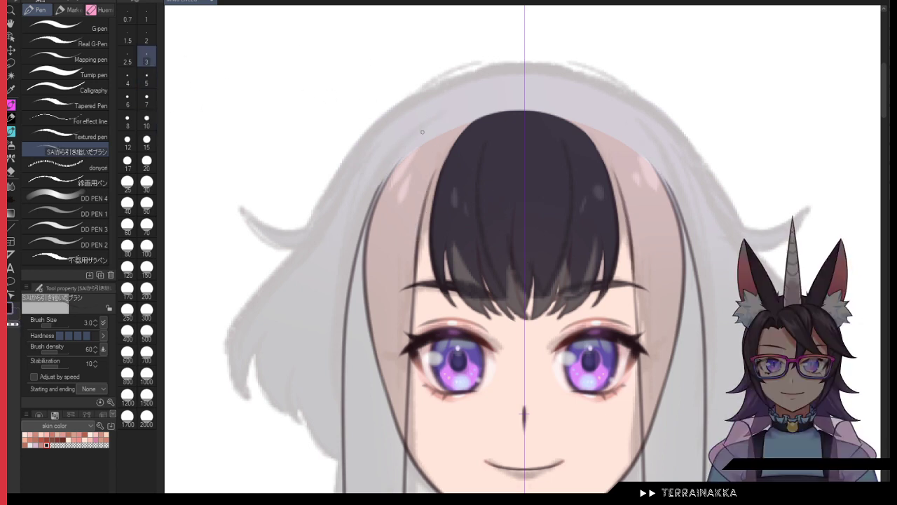
key("ctrl+z")
left_click_drag(420, 135, 361, 234)
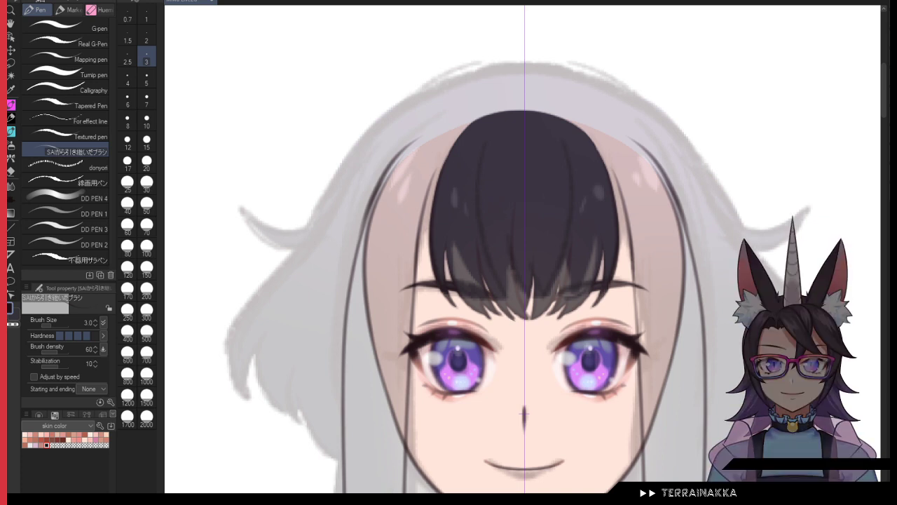
Step: Erase the upper part of the face outline beside the side locks with the transparent line pen at size 15
left_click(127, 225)
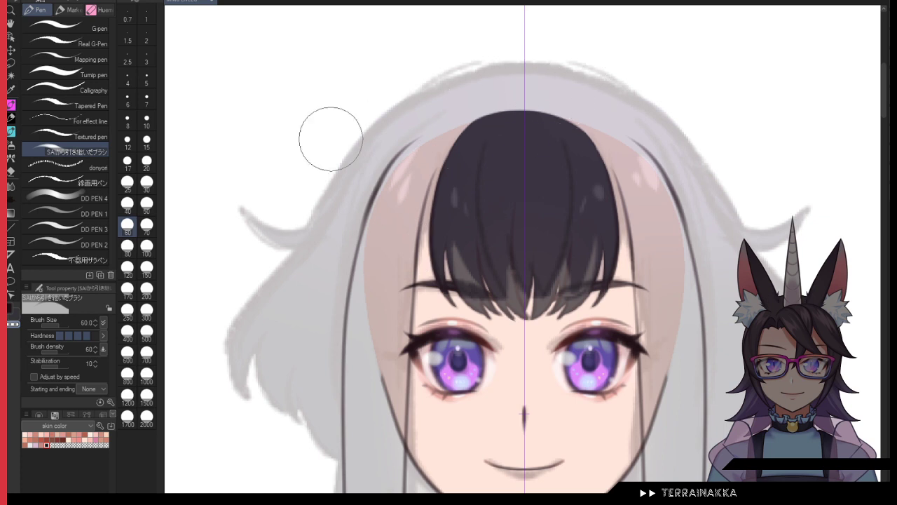
left_click(146, 139)
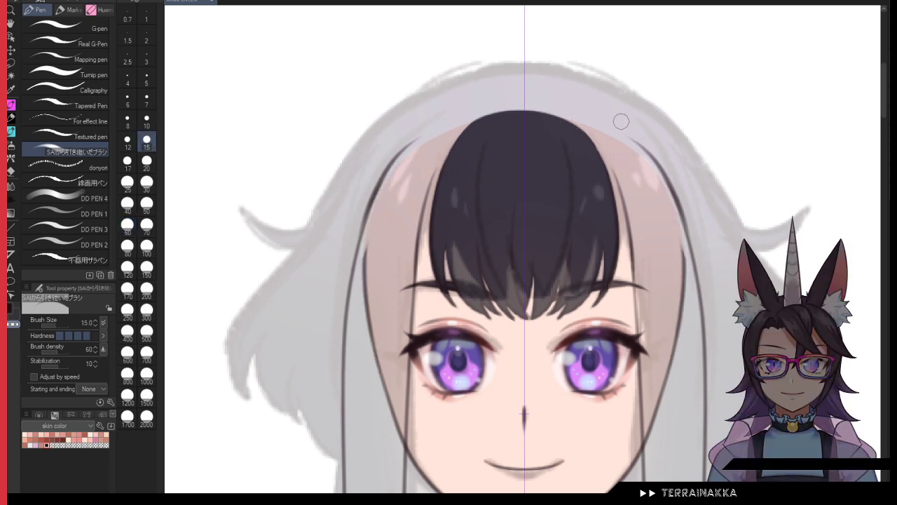
left_click_drag(679, 214, 687, 282)
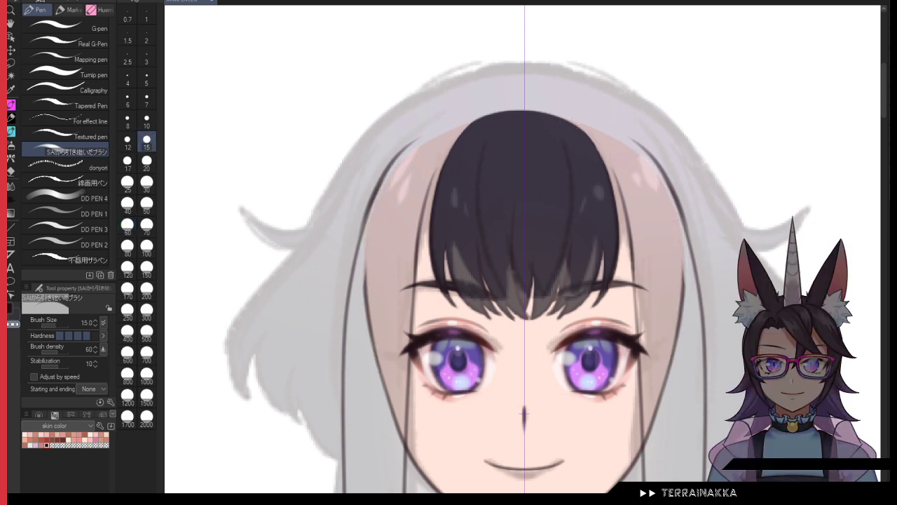
key("ctrl+shift+1")
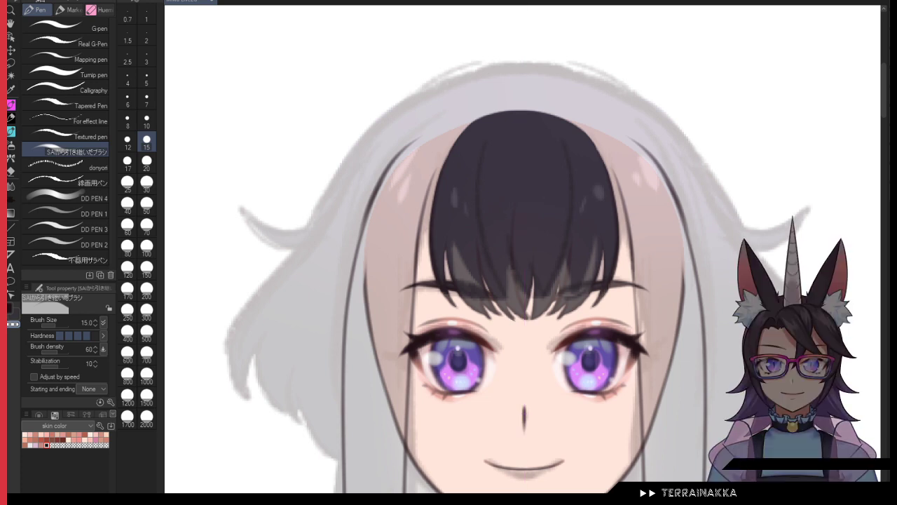
key("ctrl+shift+1")
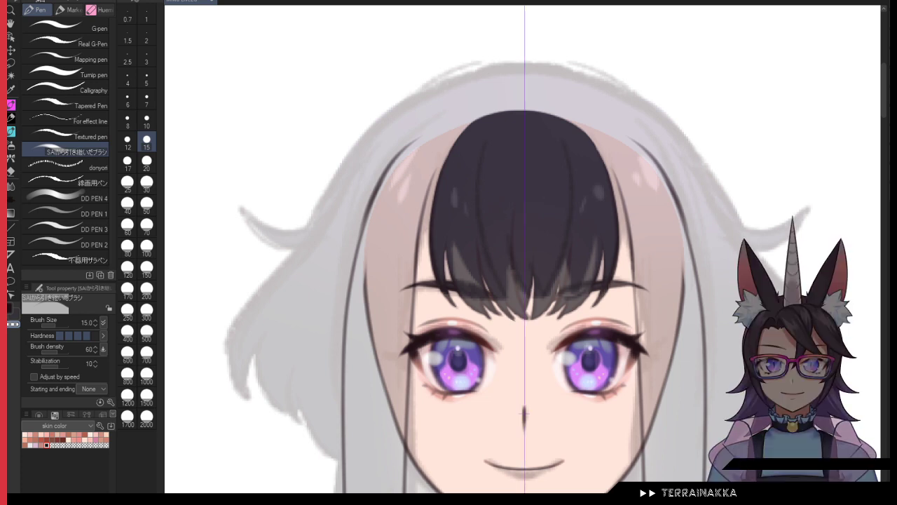
Step: Draw rounded tops on the side locks beside the bangs, joining their inner and outer outlines
left_click_drag(741, 361, 725, 281)
left_click_drag(680, 308, 678, 207)
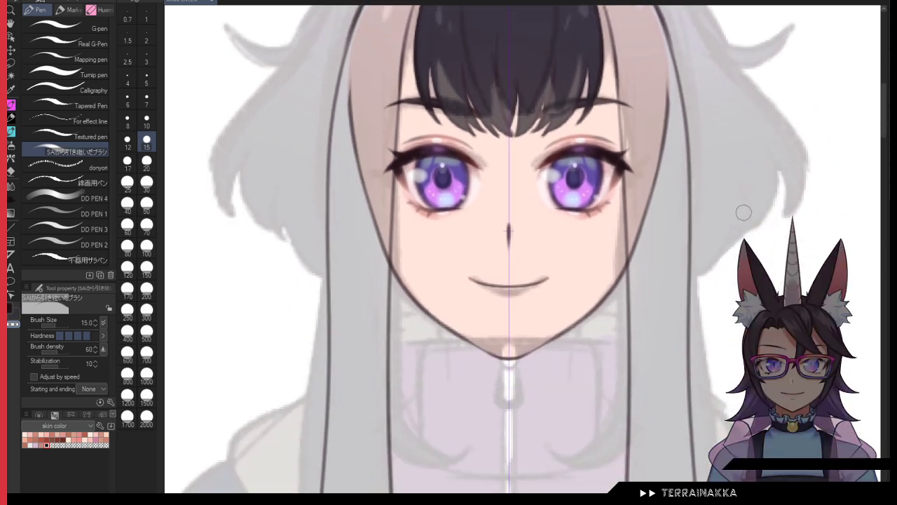
left_click_drag(826, 219, 829, 247)
left_click_drag(512, 259, 520, 338)
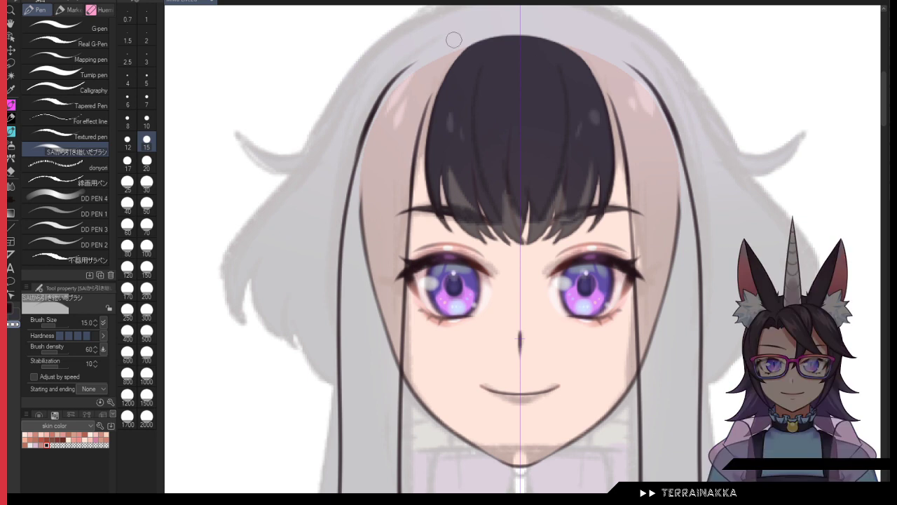
key("ctrl+z")
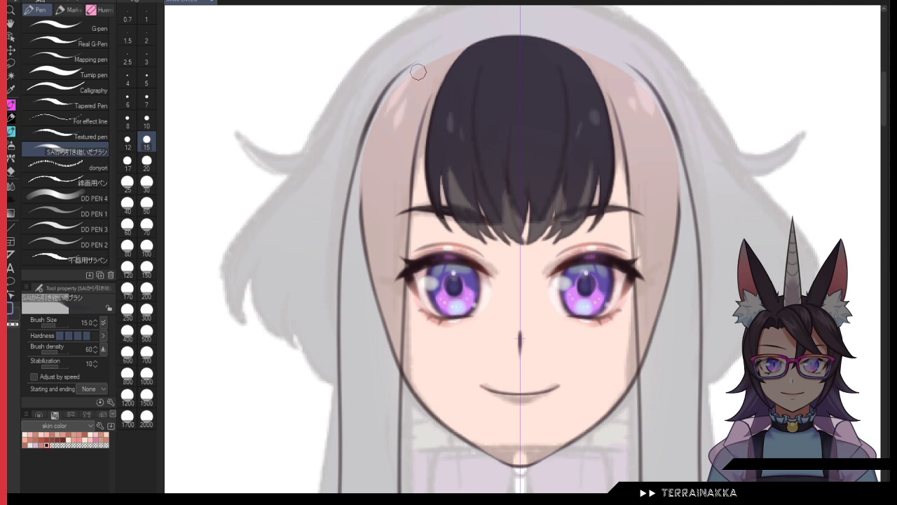
mouse_move(413, 71)
left_mouse_down()
mouse_move(431, 75)
mouse_move(424, 109)
mouse_move(426, 102)
left_mouse_up()
left_click(146, 100)
key("ctrl+z")
Step: Select around the side lock outlines with Auto select on the editing layer only, fill the locks with the dark hair colour, and deselect
left_click(11, 63)
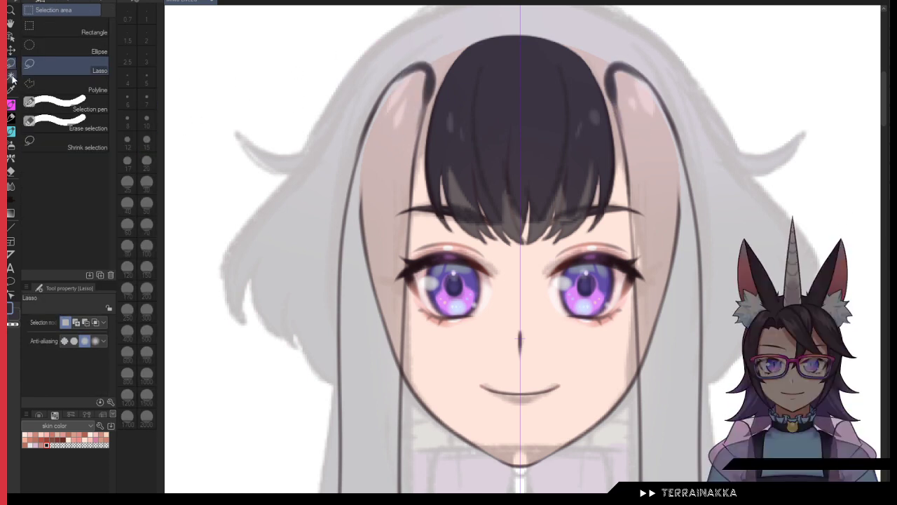
left_click(11, 76)
left_click(305, 189)
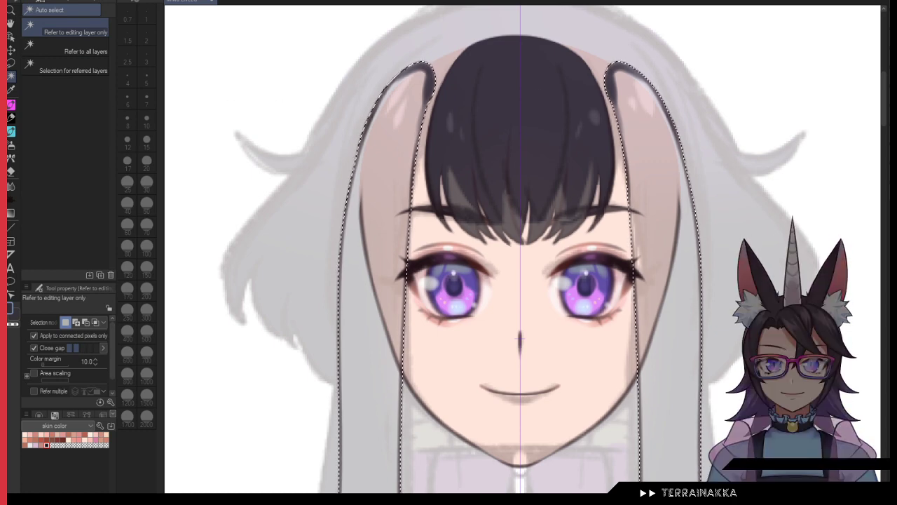
key("alt+BackSpace")
scroll(600, 83, "up", 5)
key("ctrl+d")
Step: Erase the excess fill between the inner strand and main tip of the side locks with the transparent G-pen at size 10
left_click_drag(569, 369, 584, 75)
scroll(792, 231, "down", 1)
left_click_drag(792, 245, 773, 209)
left_click_drag(550, 442, 510, 315)
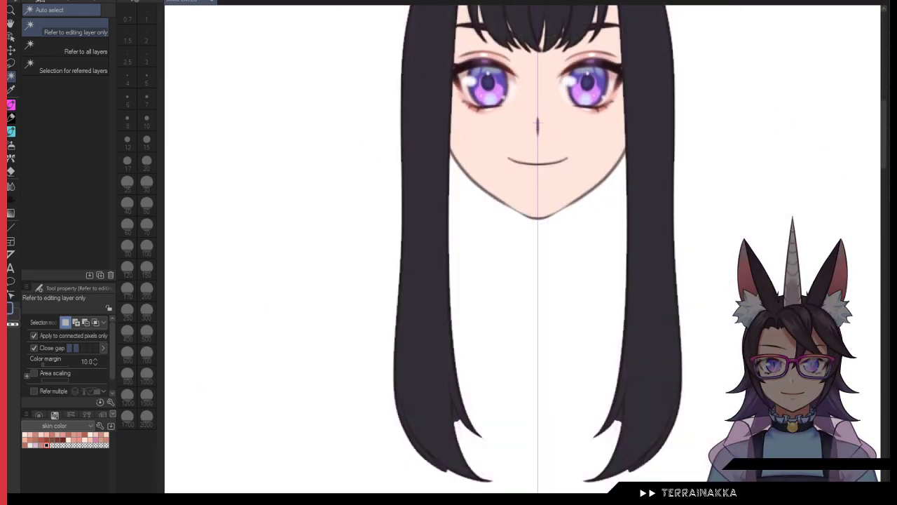
left_click_drag(651, 386, 631, 264)
scroll(547, 215, "up", 3)
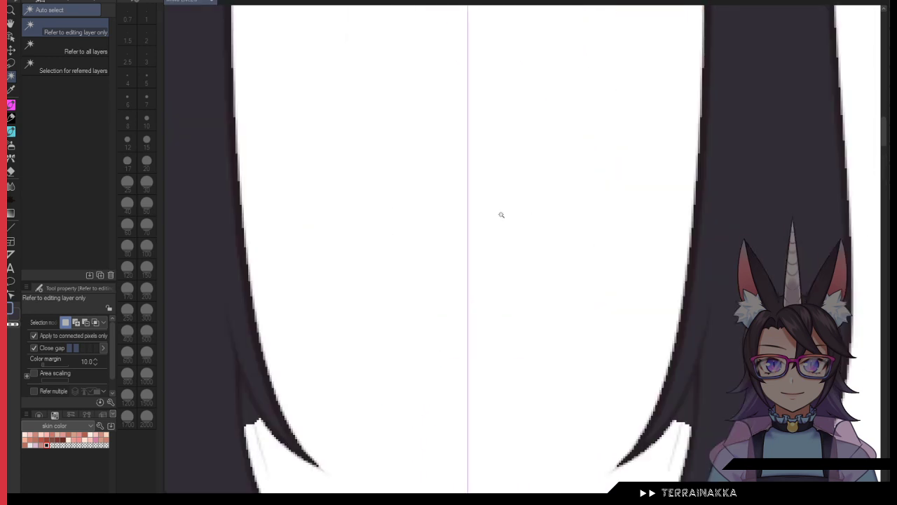
left_click(13, 106)
left_click(78, 33)
left_click_drag(295, 312, 480, 163)
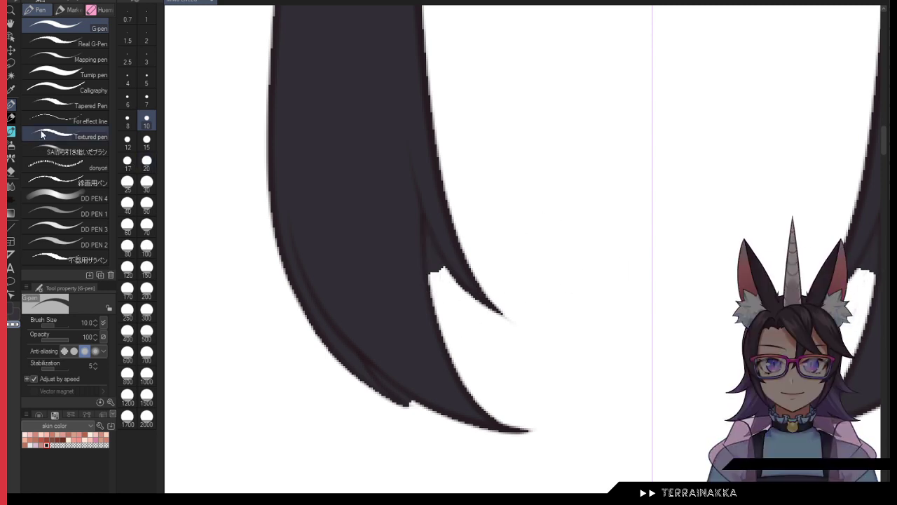
left_click_drag(425, 217, 430, 253)
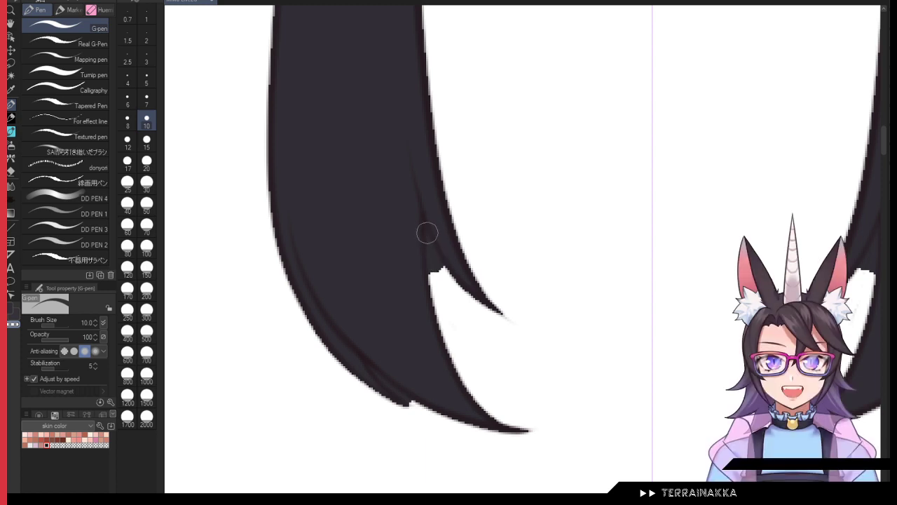
left_click_drag(425, 220, 451, 282)
mouse_move(427, 238)
left_mouse_down()
mouse_move(449, 304)
mouse_move(436, 258)
mouse_move(466, 313)
mouse_move(432, 245)
mouse_move(489, 317)
left_mouse_up()
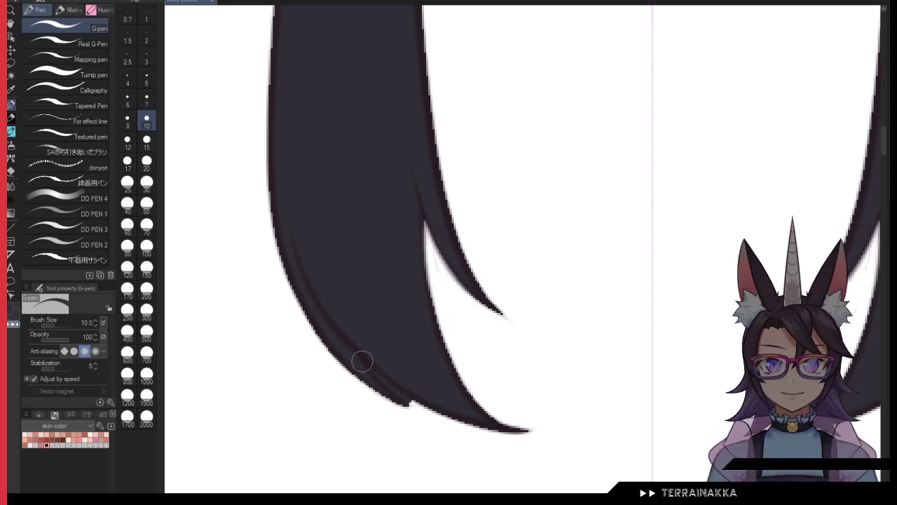
Step: Erase a narrow gap between the small outer strand and the main tip at the lower end of the side locks
left_click_drag(362, 361, 421, 410)
key("ctrl+z")
left_click_drag(367, 363, 421, 409)
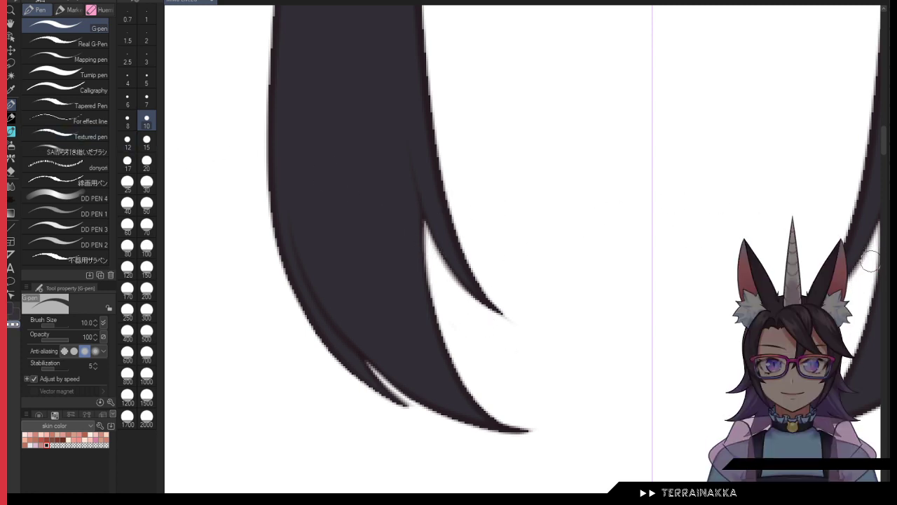
scroll(870, 311, "down", 4)
left_click_drag(865, 228, 713, 279)
scroll(690, 214, "up", 2)
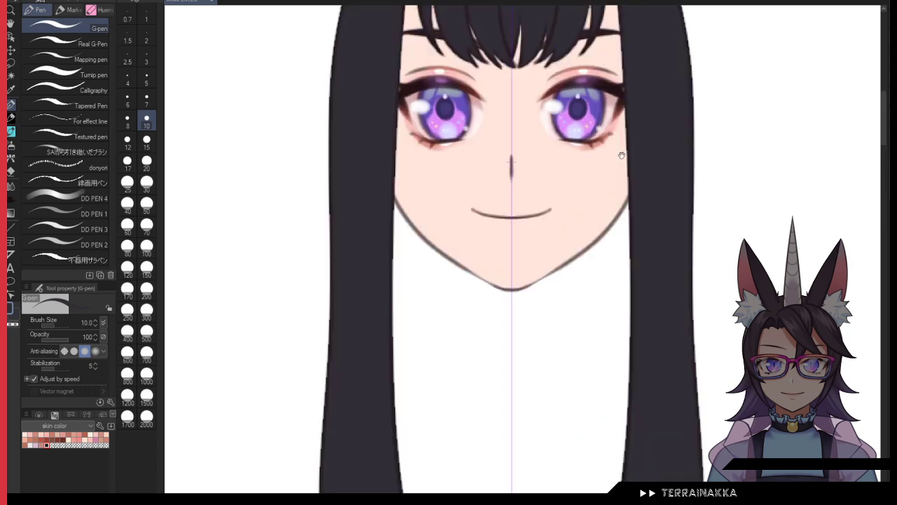
scroll(621, 155, "down", 1)
scroll(530, 183, "down", 1)
scroll(531, 183, "up", 1)
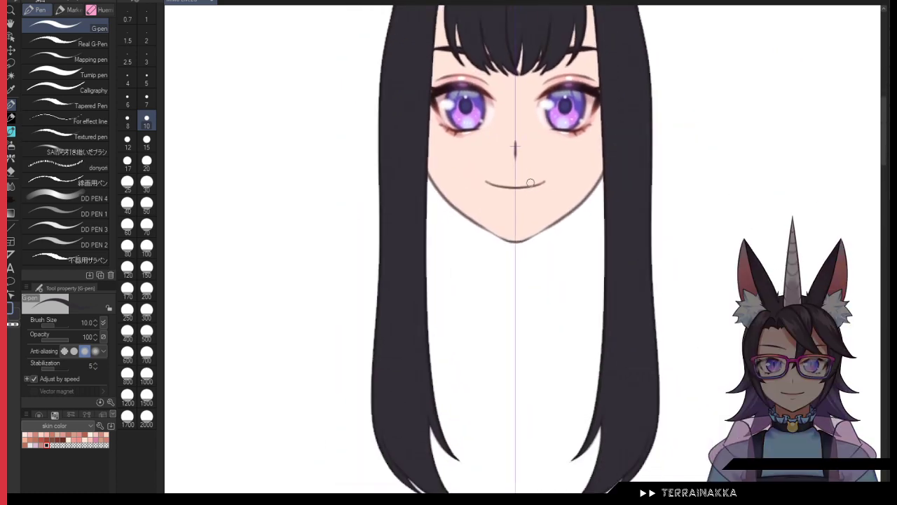
Step: Show the reference again and outline the rounded top of the head with the SAI-inherited line pen, setting its brush size to 5
left_click(11, 199)
scroll(491, 256, "down", 1)
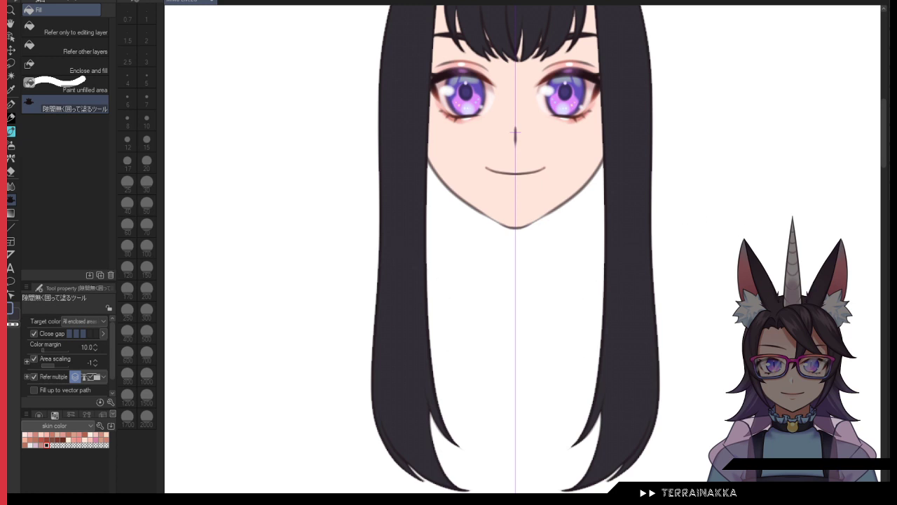
left_click_drag(706, 162, 675, 315)
scroll(553, 195, "up", 1)
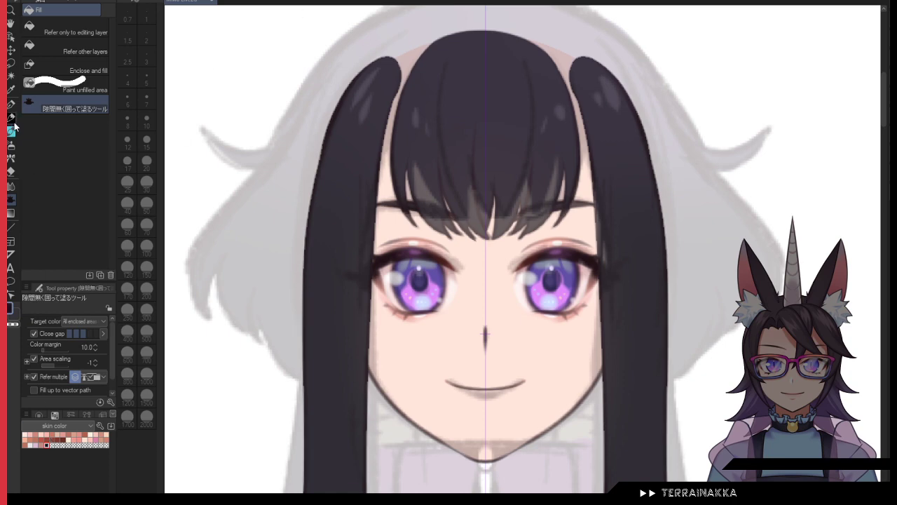
left_click(12, 104)
left_click(89, 149)
mouse_move(456, 43)
left_mouse_down()
mouse_move(560, 56)
mouse_move(560, 86)
left_mouse_up()
mouse_move(589, 28)
left_mouse_down()
mouse_move(395, 161)
mouse_move(380, 202)
left_mouse_up()
left_click(147, 78)
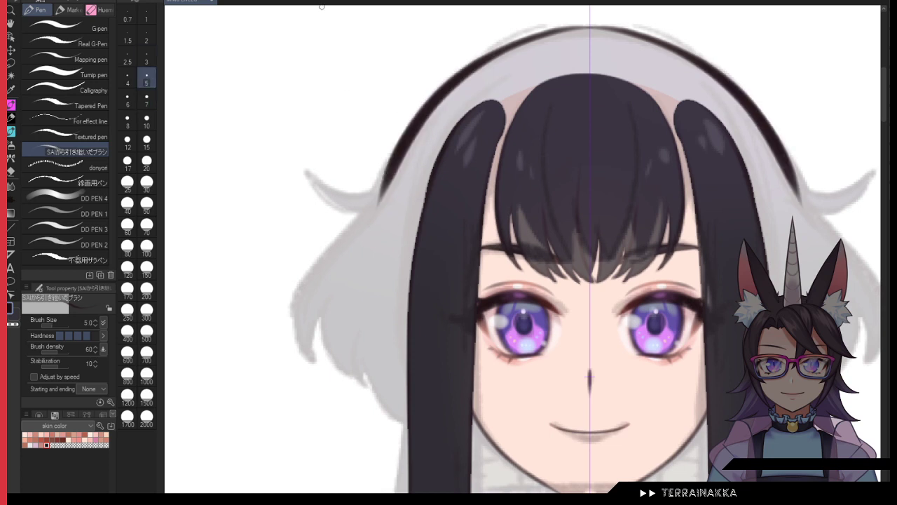
Step: Ink the back hair's crown outline symmetrically from the centre line down to the flicked side strand, using brush size 3
key("ctrl+z")
mouse_move(589, 26)
left_mouse_down()
mouse_move(429, 90)
mouse_move(345, 225)
left_mouse_up()
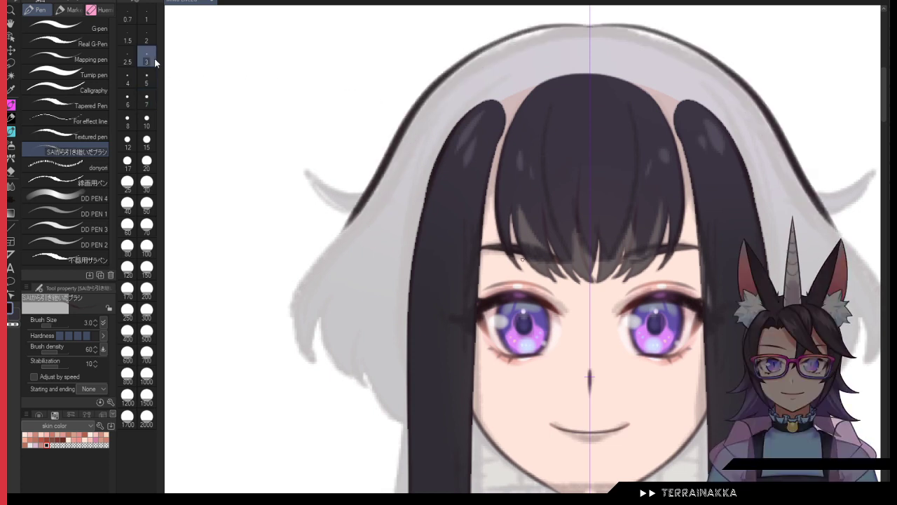
key("ctrl+z")
mouse_move(589, 27)
left_mouse_down()
mouse_move(484, 53)
mouse_move(368, 191)
left_mouse_up()
key("ctrl+z")
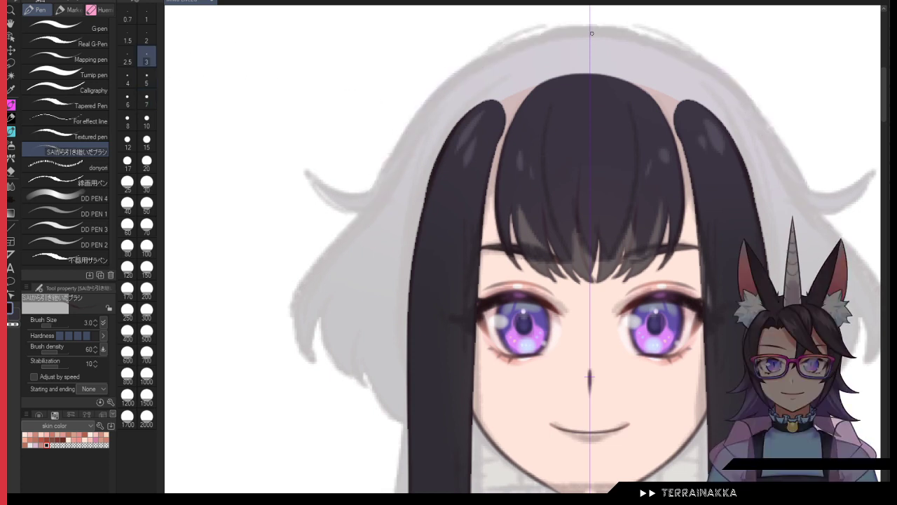
left_click_drag(590, 30, 422, 133)
key("ctrl+z")
mouse_move(590, 28)
left_mouse_down()
mouse_move(504, 44)
mouse_move(396, 159)
mouse_move(367, 211)
left_mouse_up()
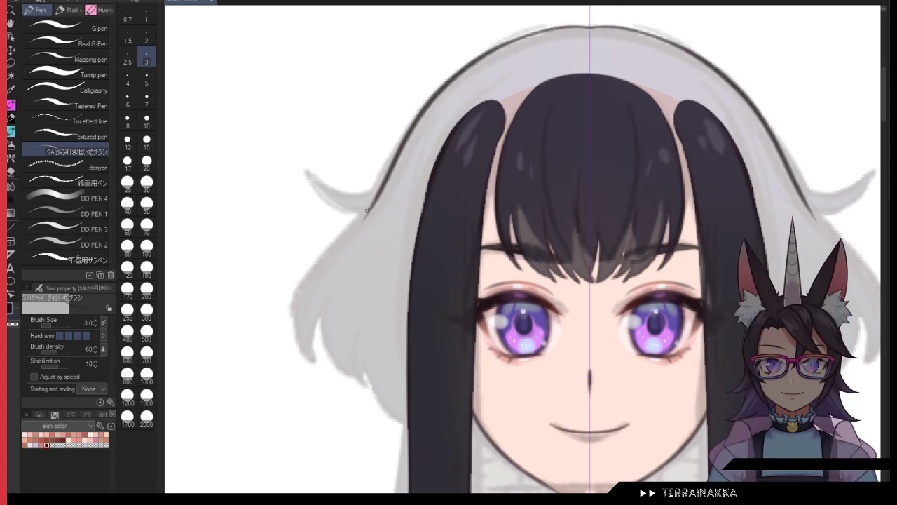
Step: Continue the back hair outline down the flared outer side and ink its first pointed tips, following the sketch
mouse_move(395, 176)
left_mouse_down()
mouse_move(302, 294)
mouse_move(336, 284)
left_mouse_up()
key("ctrl+z")
mouse_move(396, 174)
left_mouse_down()
mouse_move(300, 351)
mouse_move(337, 298)
mouse_move(345, 317)
mouse_move(339, 299)
mouse_move(359, 400)
left_mouse_up()
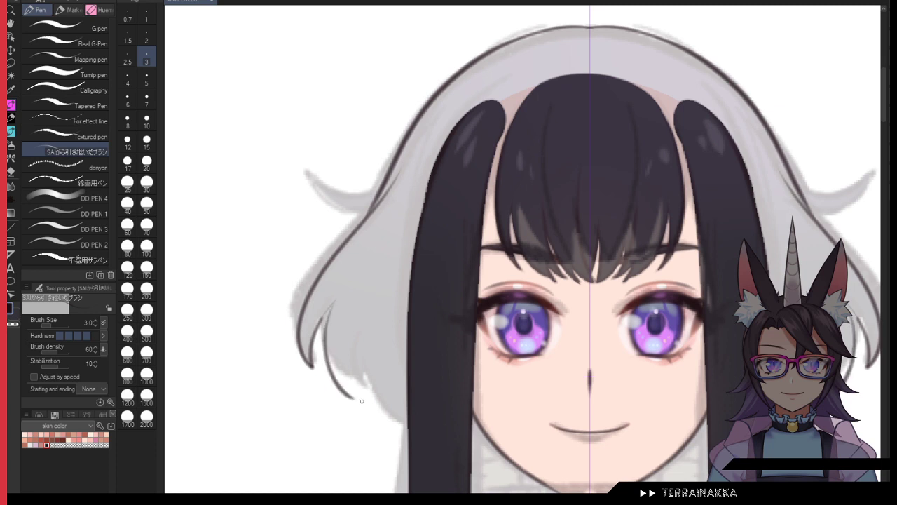
left_click_drag(324, 323, 328, 352)
Step: Ink the remaining pointed strand tips along the lower edge of the flared side hair
mouse_move(354, 398)
left_mouse_down()
mouse_move(351, 348)
mouse_move(404, 428)
left_mouse_up()
key("ctrl+z")
mouse_move(349, 361)
left_mouse_down()
mouse_move(372, 373)
mouse_move(376, 415)
left_mouse_up()
mouse_move(376, 414)
left_mouse_down()
mouse_move(390, 383)
mouse_move(443, 466)
mouse_move(415, 407)
left_mouse_up()
key("ctrl+z")
left_click_drag(359, 288, 329, 348)
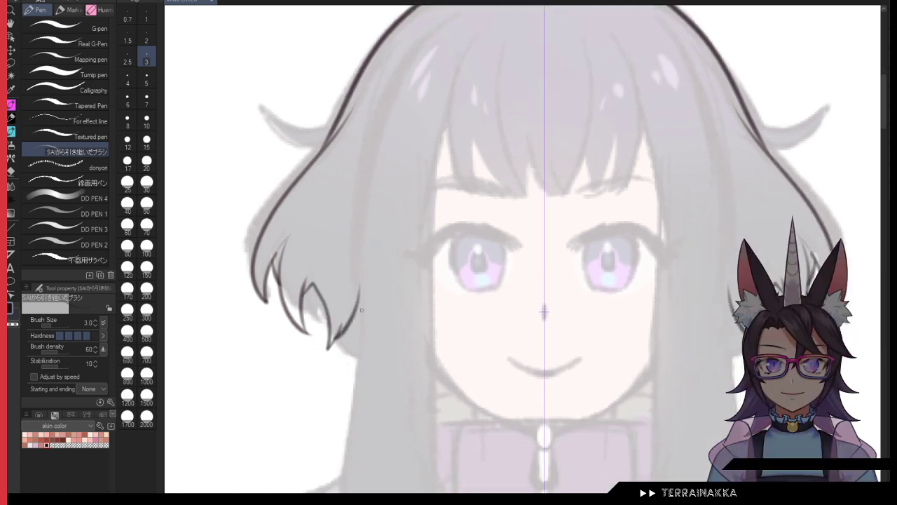
Step: Ink the jagged lower hair edge from the flared side inward to the centre line below the chin
mouse_move(359, 306)
left_mouse_down()
mouse_move(389, 370)
mouse_move(459, 402)
left_mouse_up()
key("ctrl+z")
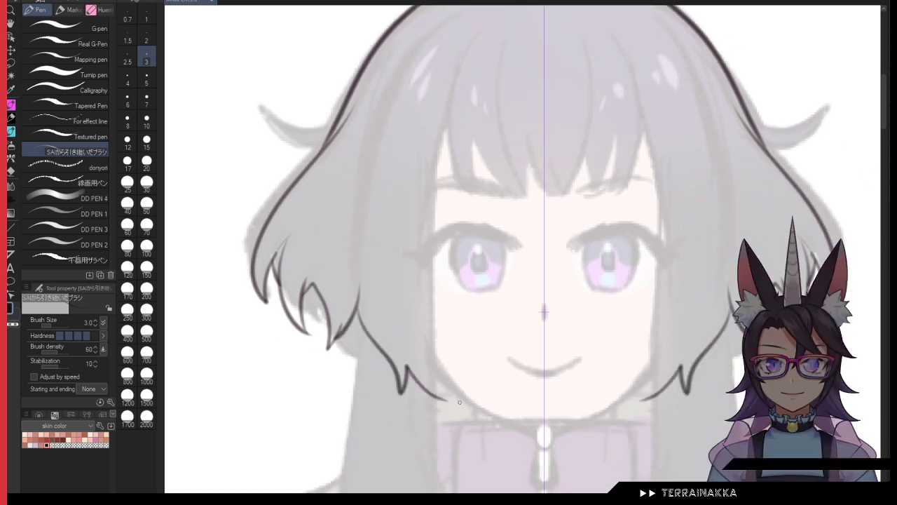
key("ctrl+z")
mouse_move(357, 303)
left_mouse_down()
mouse_move(361, 325)
mouse_move(411, 382)
mouse_move(454, 412)
mouse_move(367, 328)
mouse_move(417, 411)
left_mouse_up()
key("ctrl+z")
mouse_move(417, 412)
left_mouse_down()
mouse_move(424, 381)
mouse_move(474, 414)
mouse_move(536, 425)
left_mouse_up()
key("ctrl+z")
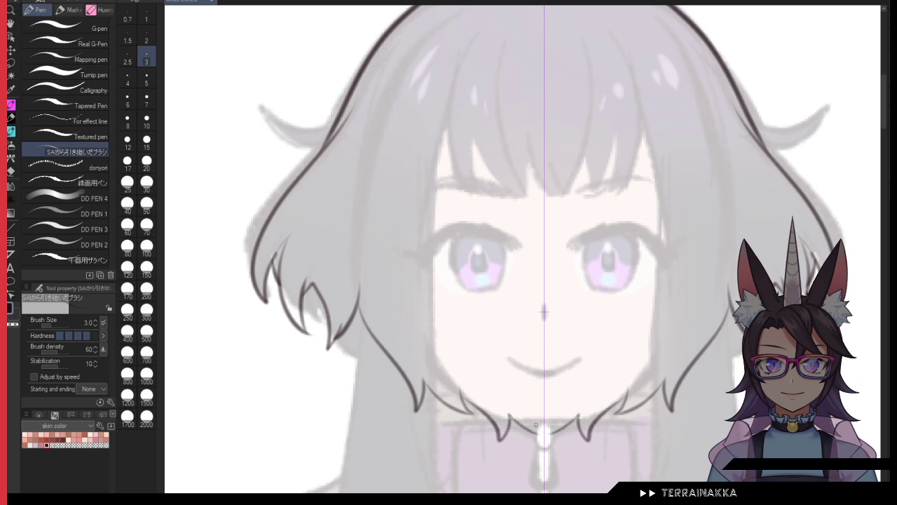
Step: Add a pointed inner strand beside the cheek, thicken its junction with the side hair, and draw a strand line inside the flare
left_click_drag(360, 287, 405, 345)
left_click_drag(394, 306, 426, 334)
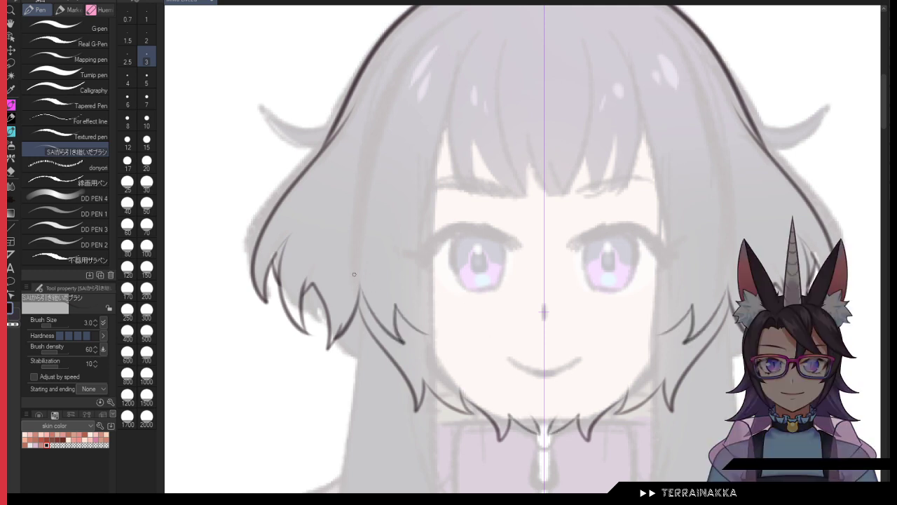
left_click_drag(359, 303, 375, 335)
key("ctrl+z")
left_click_drag(357, 293, 374, 334)
left_click_drag(309, 256, 321, 298)
key("ctrl+z")
left_click_drag(310, 237, 321, 309)
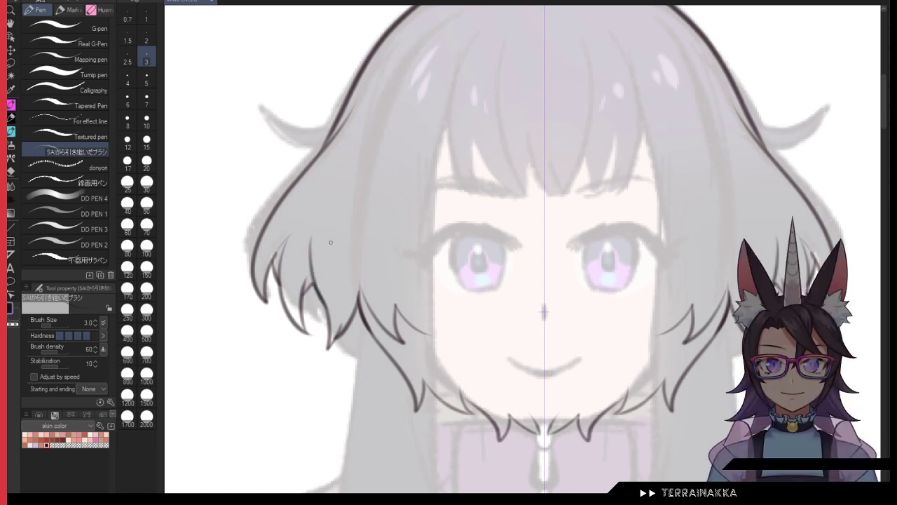
mouse_move(343, 115)
left_mouse_down()
mouse_move(380, 179)
mouse_move(327, 224)
left_mouse_up()
left_click(148, 101)
left_click(147, 79)
left_click(147, 61)
key("ctrl+z")
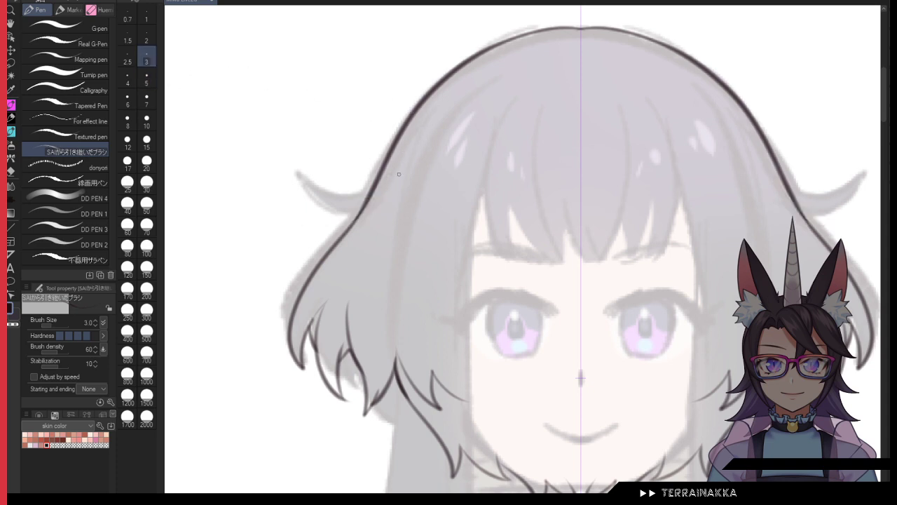
Step: Draw a flicked-out strand on the upper side of the hair and erase the outline crossing inside it at size 5
left_click_drag(393, 172, 300, 206)
left_click(146, 79)
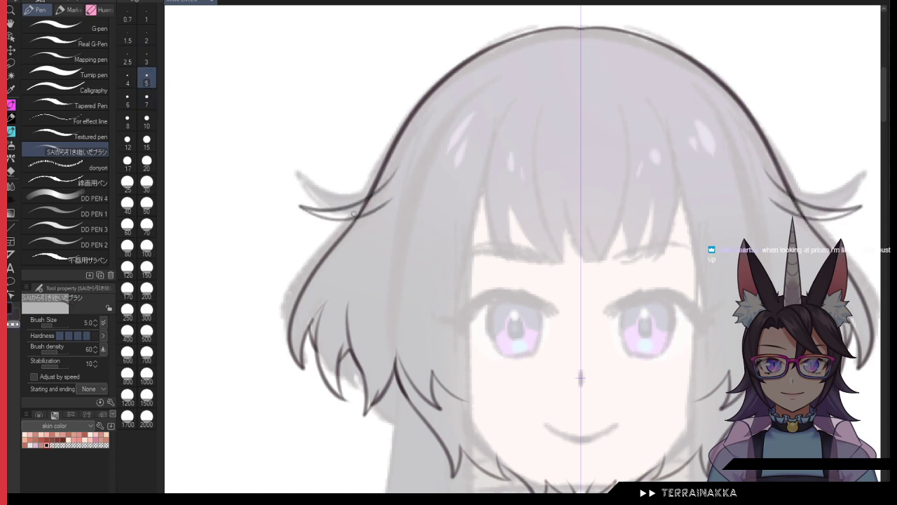
scroll(362, 202, "up", 2)
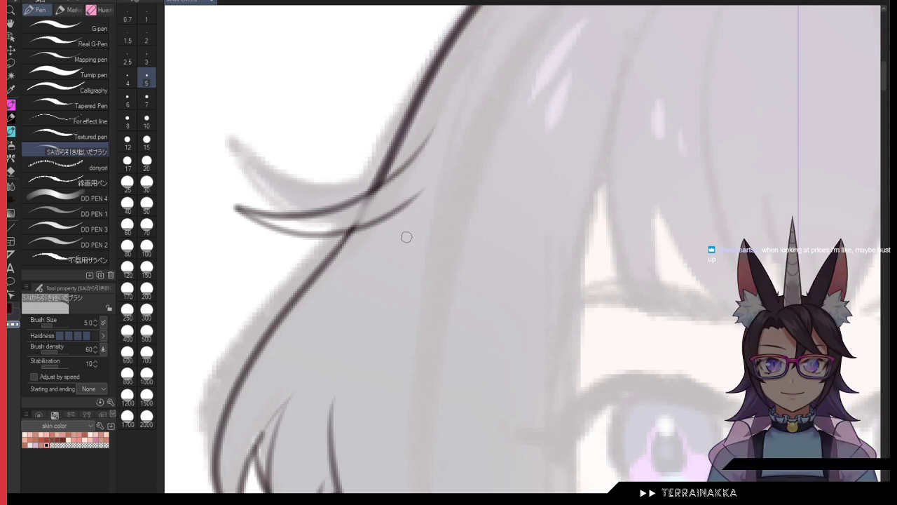
left_click_drag(432, 244, 477, 251)
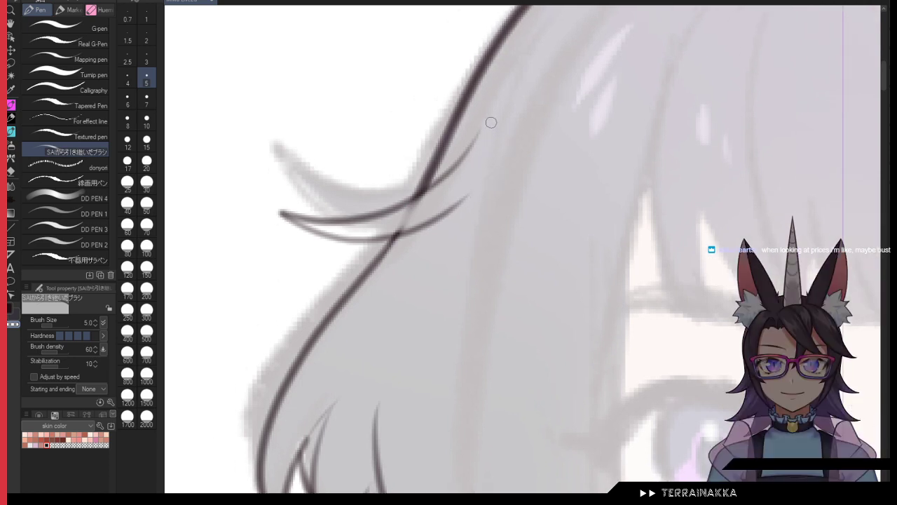
left_click_drag(435, 189, 500, 114)
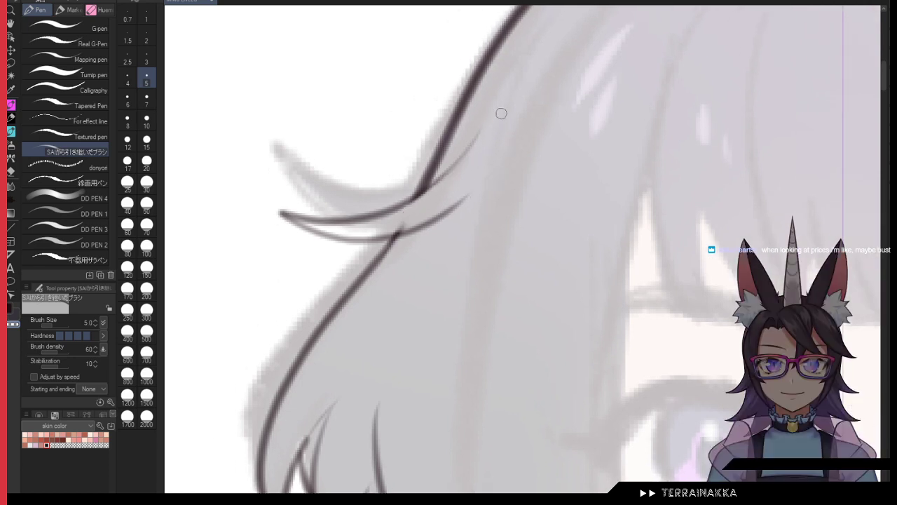
left_click_drag(469, 162, 425, 197)
Step: Re-ink the upper and lower edges of the flicked strand with brush size 3
left_click(127, 78)
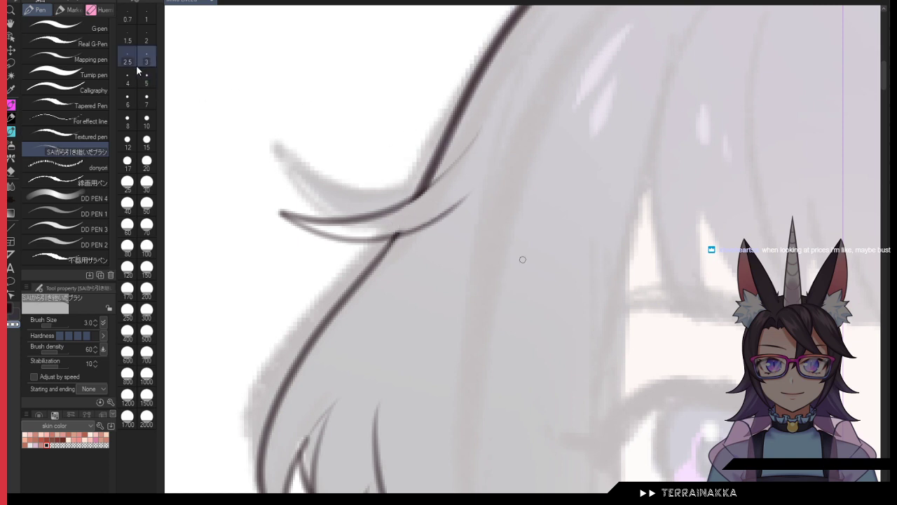
left_click_drag(277, 208, 344, 231)
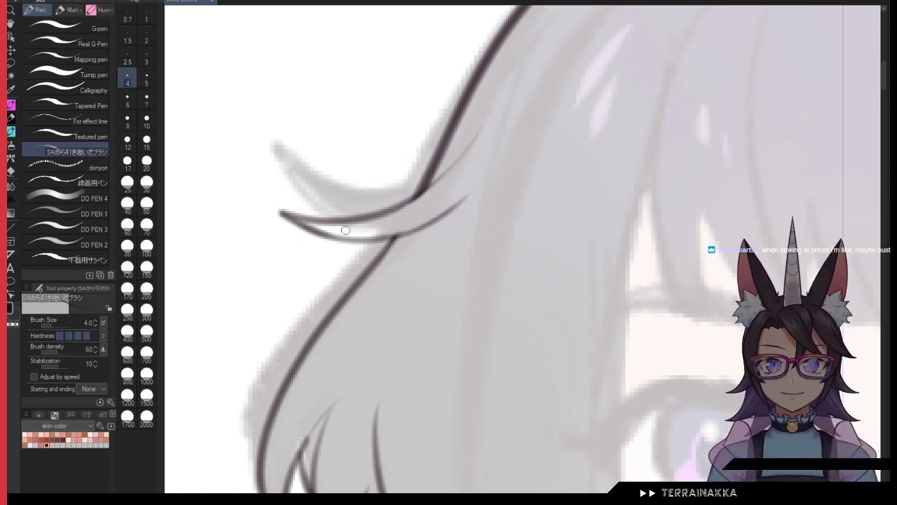
left_click(142, 63)
key("ctrl+z")
mouse_move(272, 202)
left_mouse_down()
mouse_move(298, 225)
mouse_move(346, 242)
mouse_move(408, 232)
left_mouse_up()
key("ctrl+z")
key("ctrl+z")
key("ctrl+z")
mouse_move(279, 212)
left_mouse_down()
mouse_move(378, 223)
mouse_move(452, 194)
left_mouse_up()
left_click_drag(410, 234, 468, 198)
Step: Refine the flicked strand's line weight by thickening its tip, lower edge and inner root with brush size 3
key("c")
left_click_drag(444, 146, 408, 205)
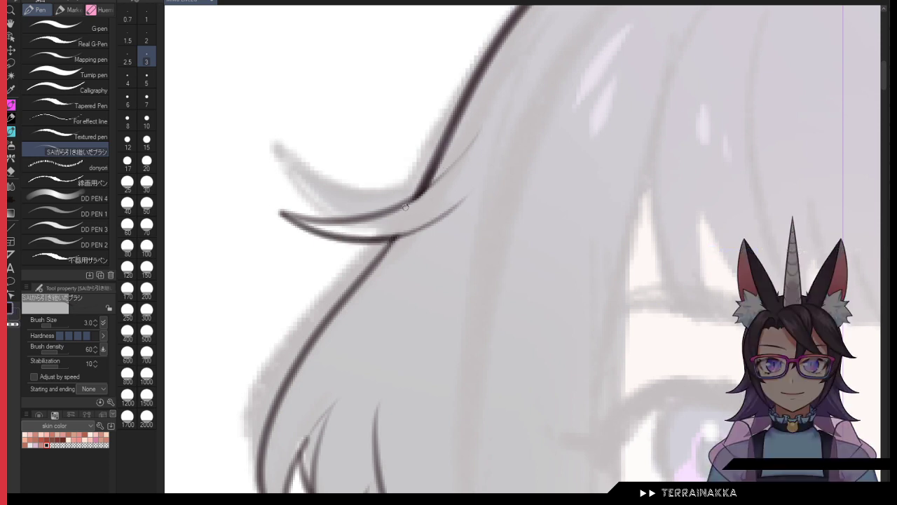
key("bracketright")
left_click_drag(368, 215, 426, 191)
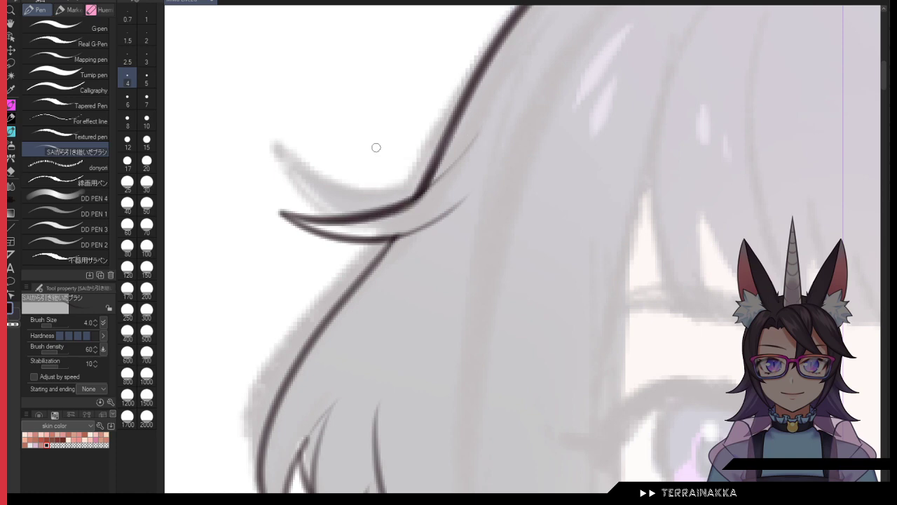
left_click(146, 60)
key("ctrl+z")
mouse_move(278, 211)
left_mouse_down()
mouse_move(321, 215)
mouse_move(284, 212)
mouse_move(332, 237)
mouse_move(284, 212)
mouse_move(385, 242)
left_mouse_up()
left_click_drag(413, 196, 478, 135)
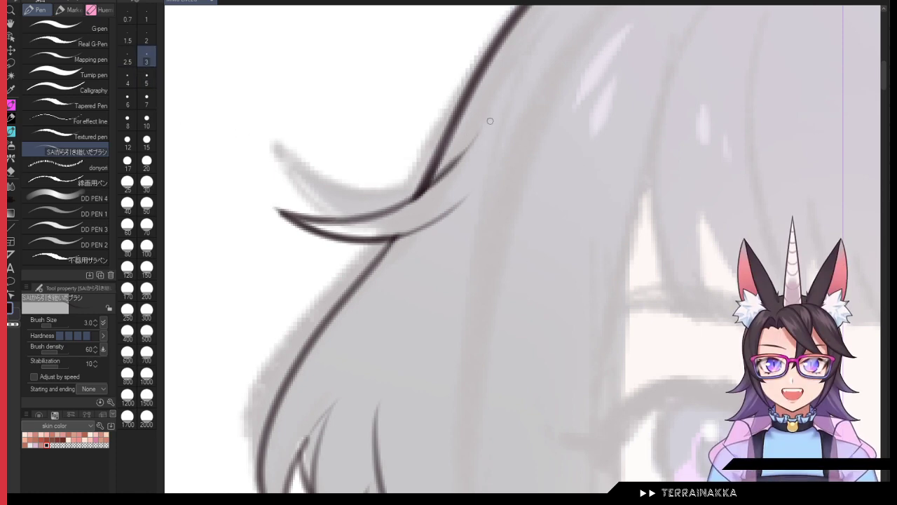
Step: Darken the hair outline just below the flicked strand
left_click_drag(403, 236, 335, 304)
key("ctrl+z")
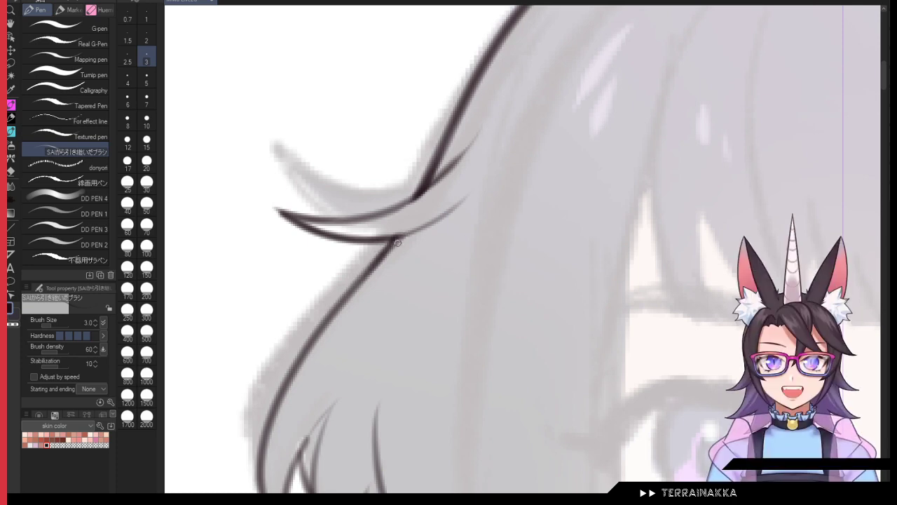
left_click_drag(398, 243, 369, 272)
Step: Try to auto-select the blank area outside the hair outline, and clear the selection
scroll(372, 209, "down", 3)
left_click_drag(576, 256, 563, 206)
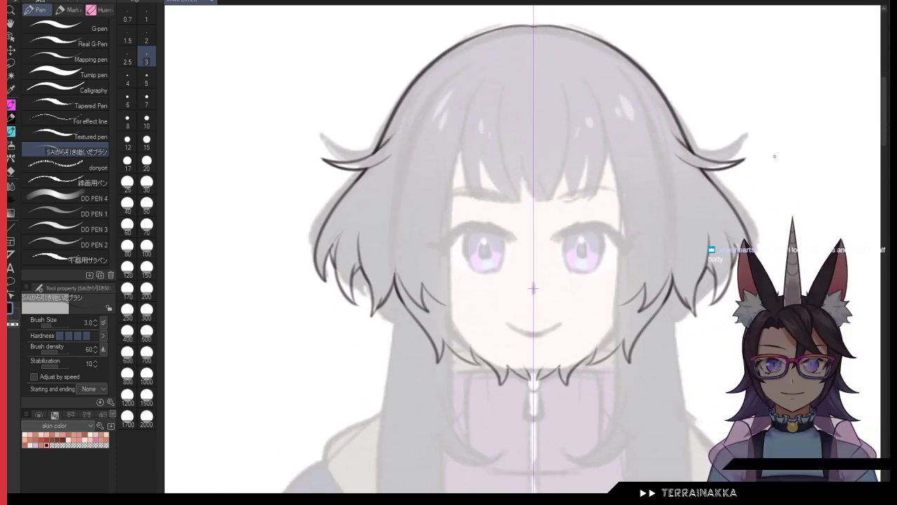
left_click(11, 75)
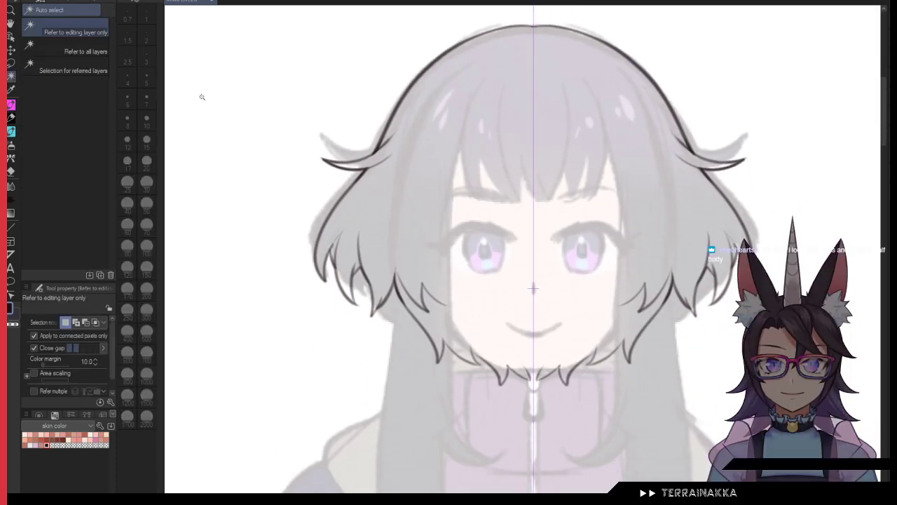
left_click(273, 105)
key("ctrl+d")
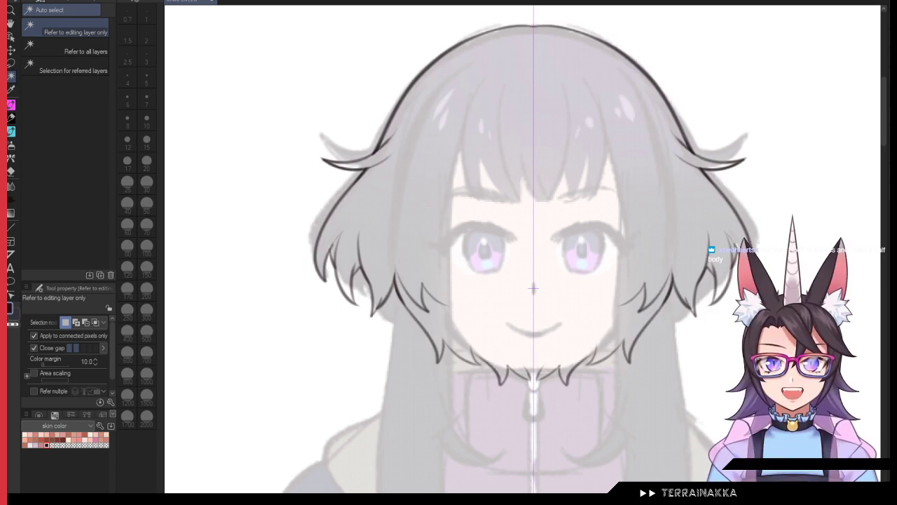
Step: Close the gap in the hair outline at the centre line below the chin with the pen
key("p")
scroll(533, 382, "up", 4)
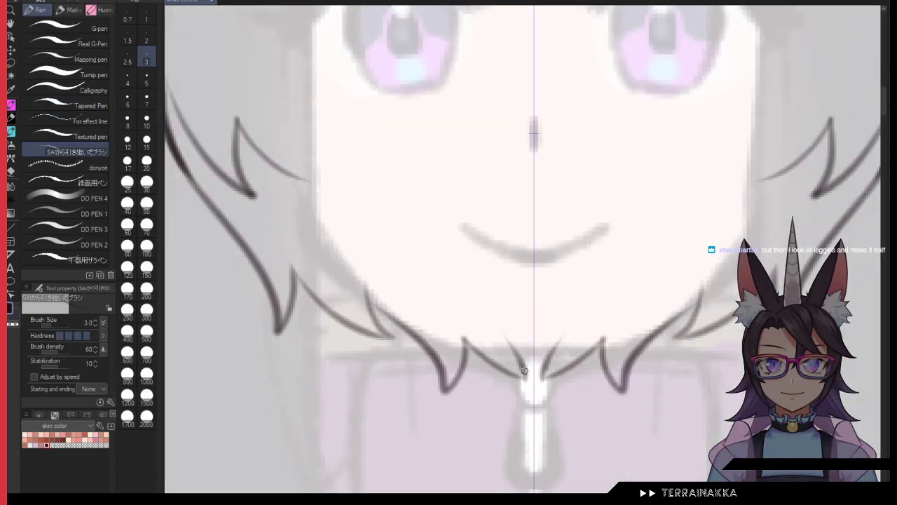
left_click_drag(523, 369, 533, 397)
scroll(533, 397, "down", 1)
Step: Auto-select the area outside the closed back hair outline, referring to the editing layer only
key("w")
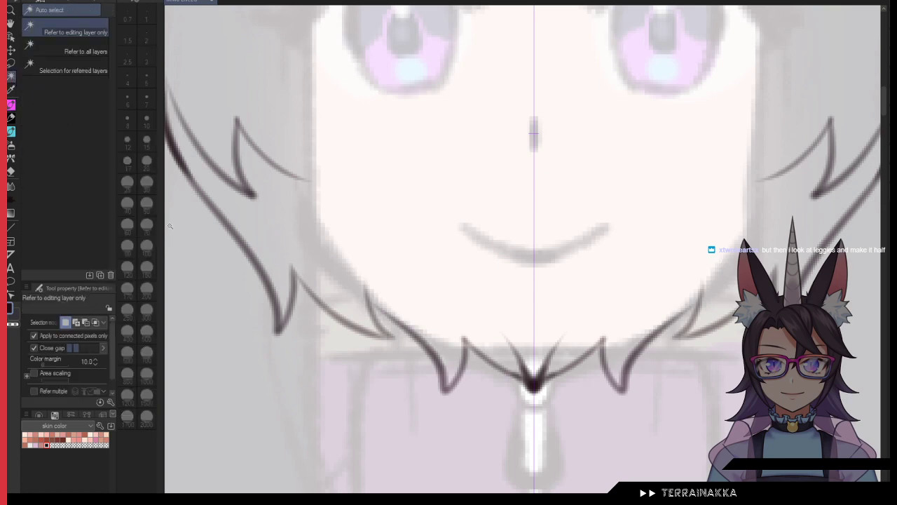
scroll(560, 310, "down", 2)
left_click(560, 309)
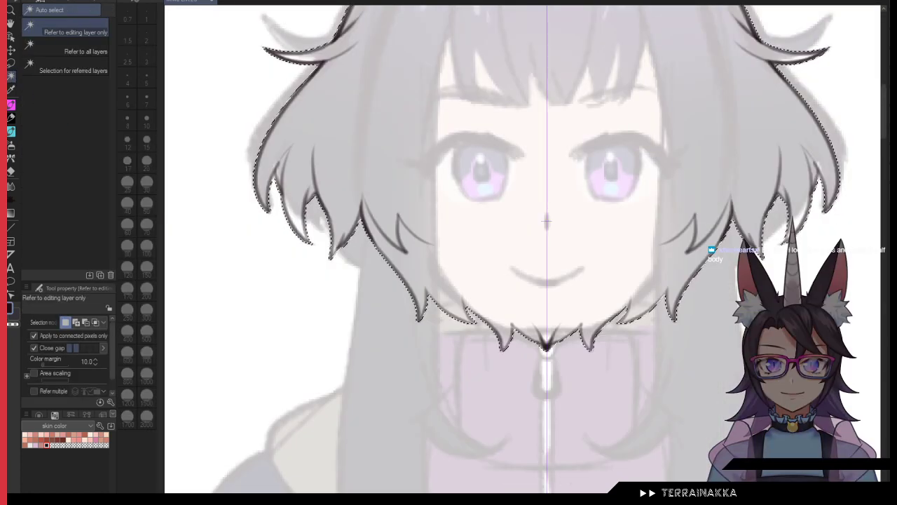
left_click_drag(596, 195, 558, 264)
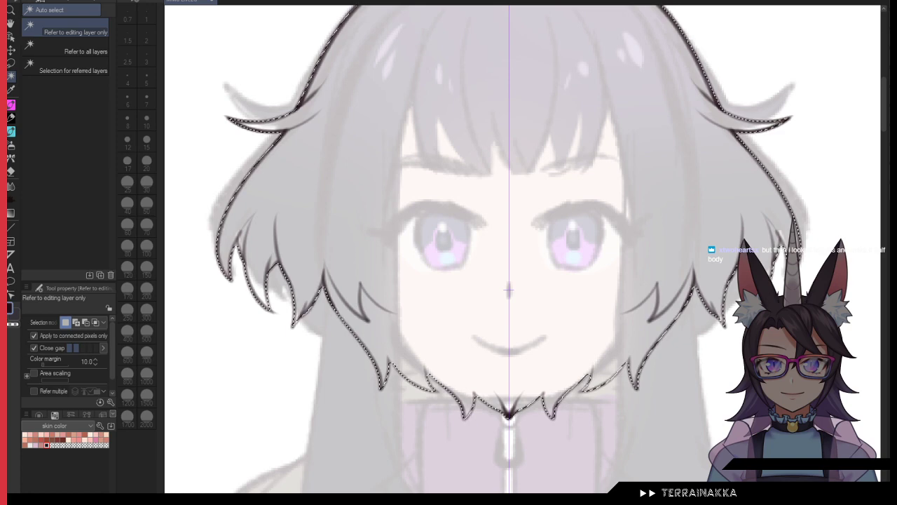
Step: Invert the selection, fill the back hair shape with the dark hair colour, and deselect
left_click(653, 234)
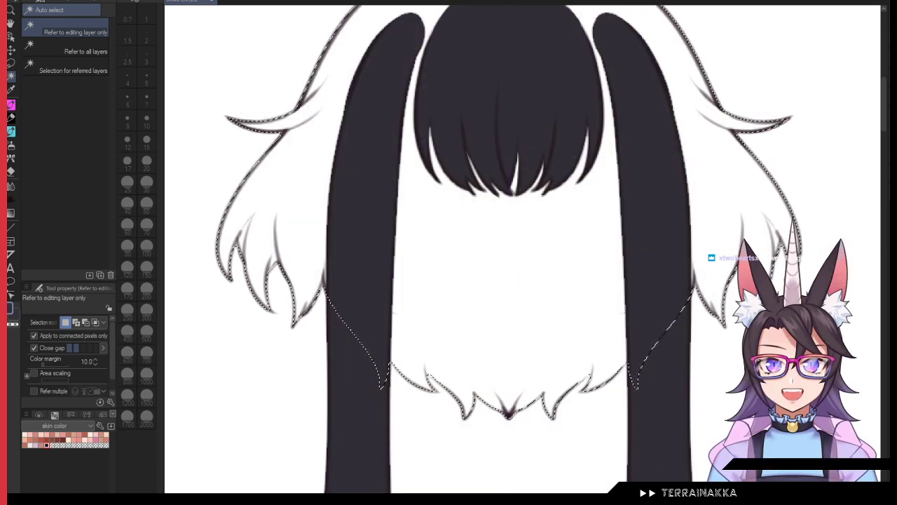
scroll(666, 400, "down", 3)
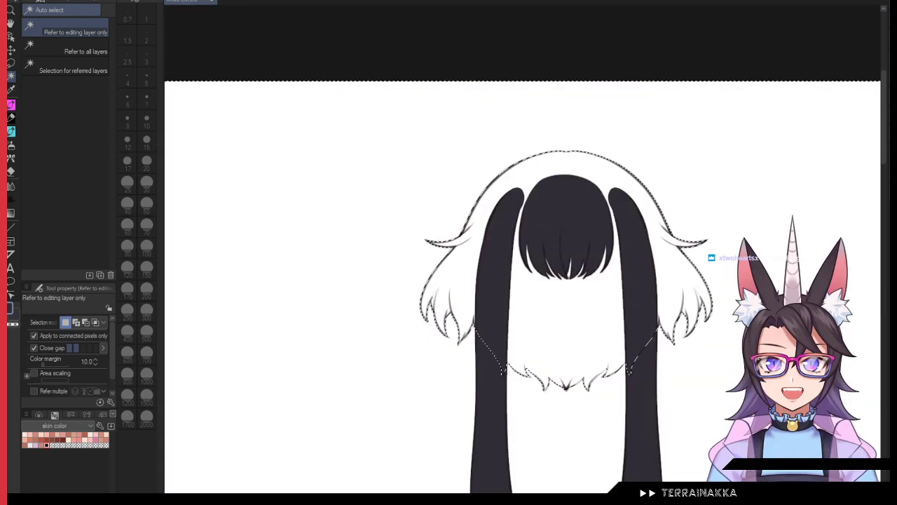
key("ctrl+shift+i")
left_click(623, 407)
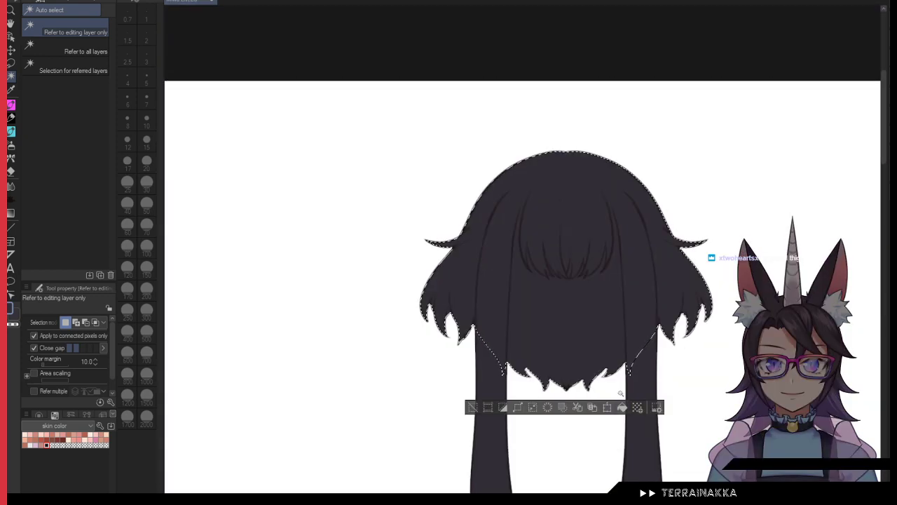
key("ctrl+d")
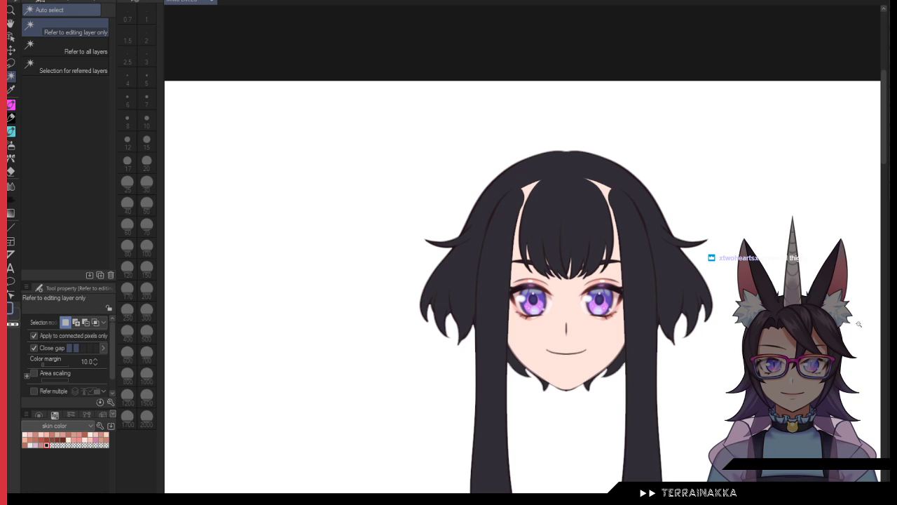
scroll(771, 336, "up", 2)
left_click_drag(610, 300, 729, 425)
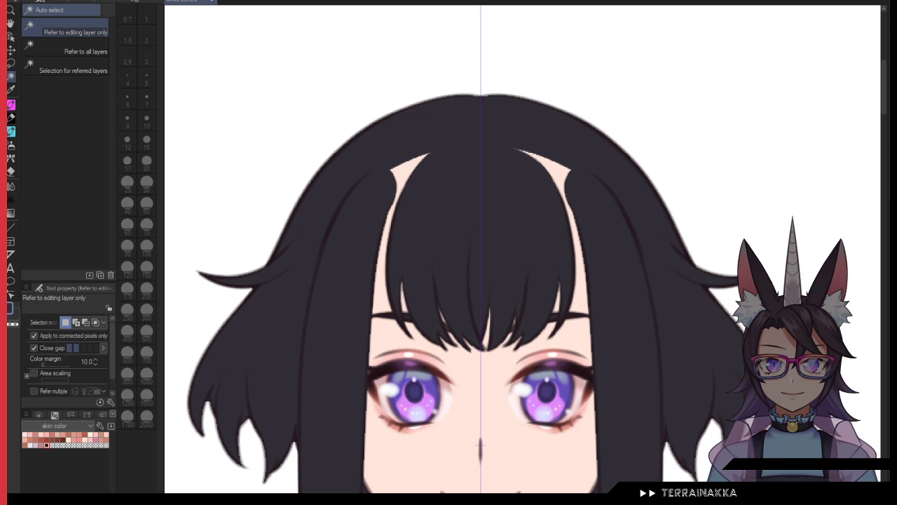
key("ctrl+z")
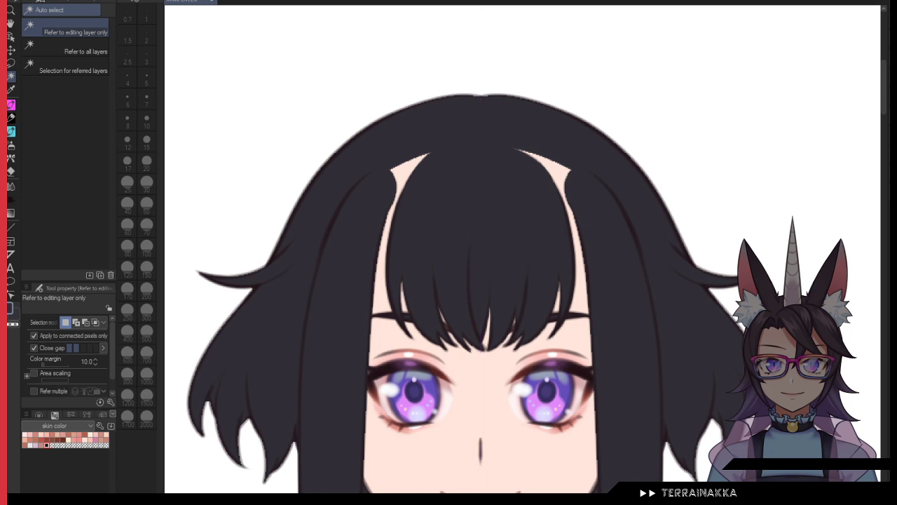
key("ctrl+y")
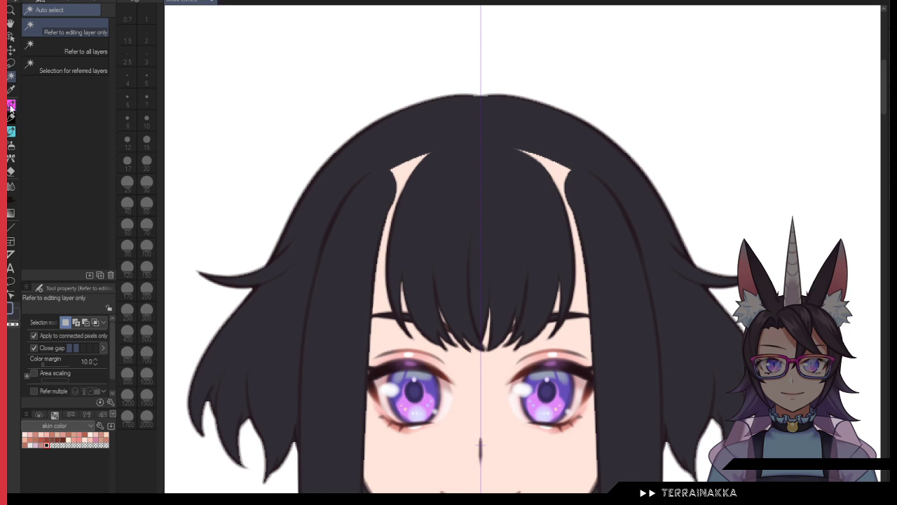
Step: Draw the hairline curve from the centre of the forehead down to both temples with the pen at brush size 3
left_click(11, 106)
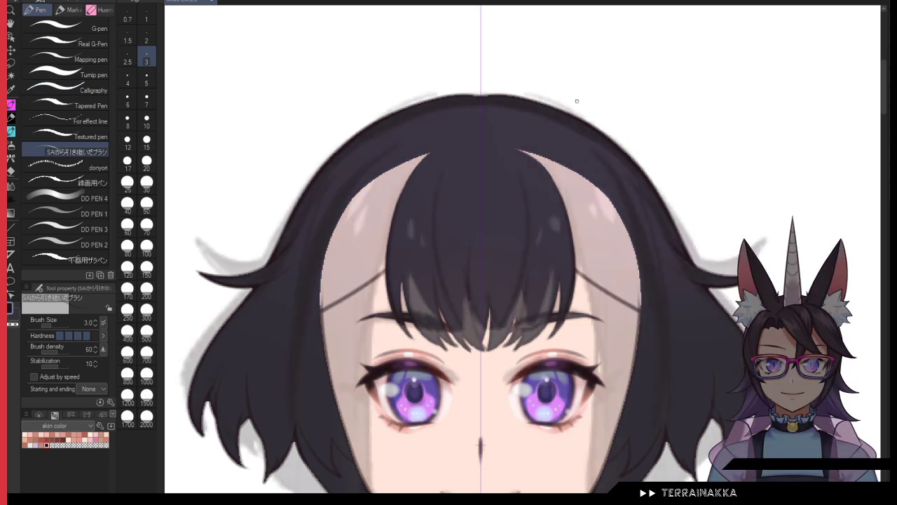
left_click_drag(385, 265, 323, 311)
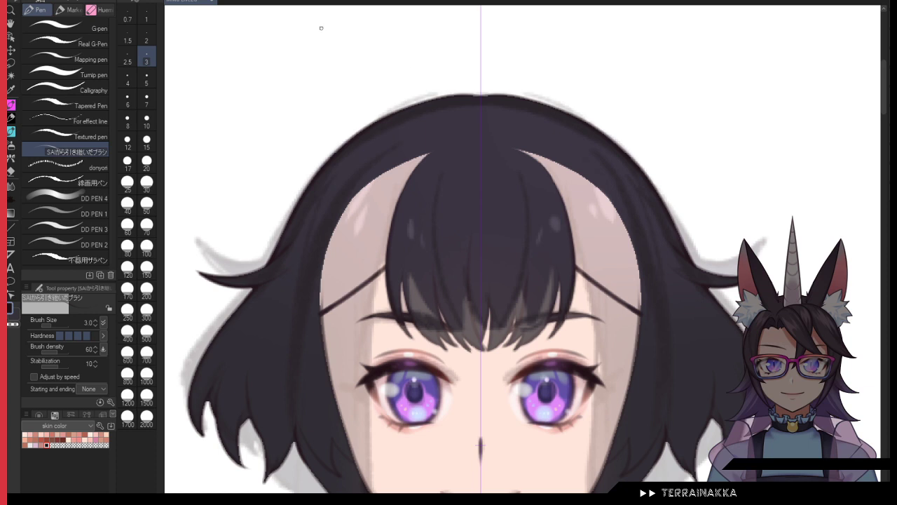
key("ctrl+z")
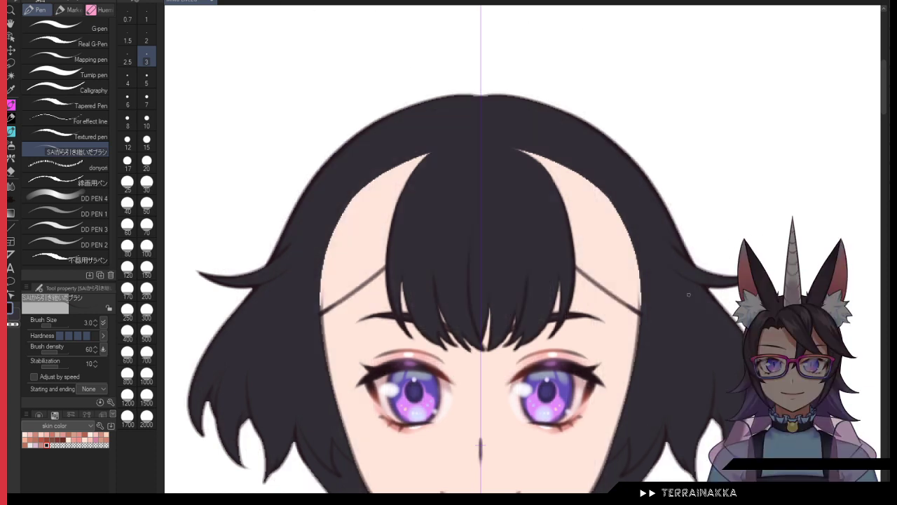
key("ctrl+z")
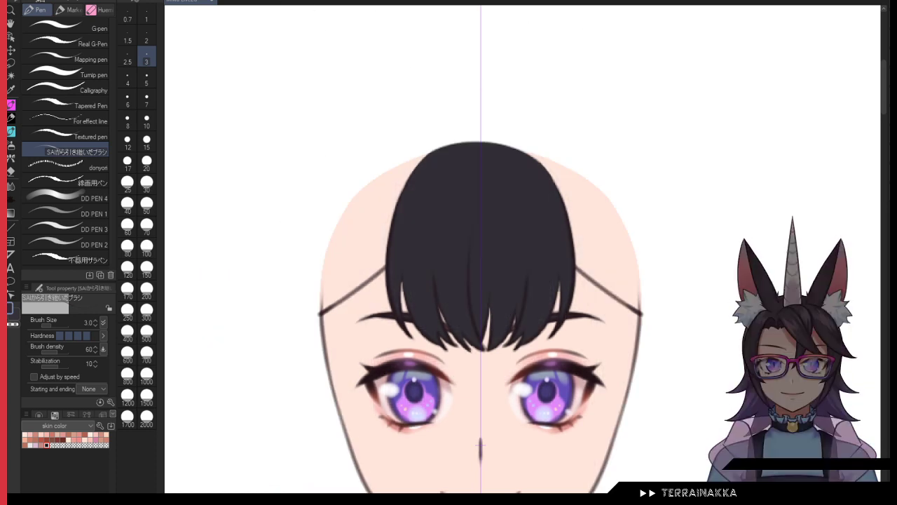
key("ctrl+z")
Step: Ink the arc over the top of the head down to the temples and close its gap at the centre line
mouse_move(474, 140)
left_mouse_down()
mouse_move(384, 176)
mouse_move(319, 304)
left_mouse_up()
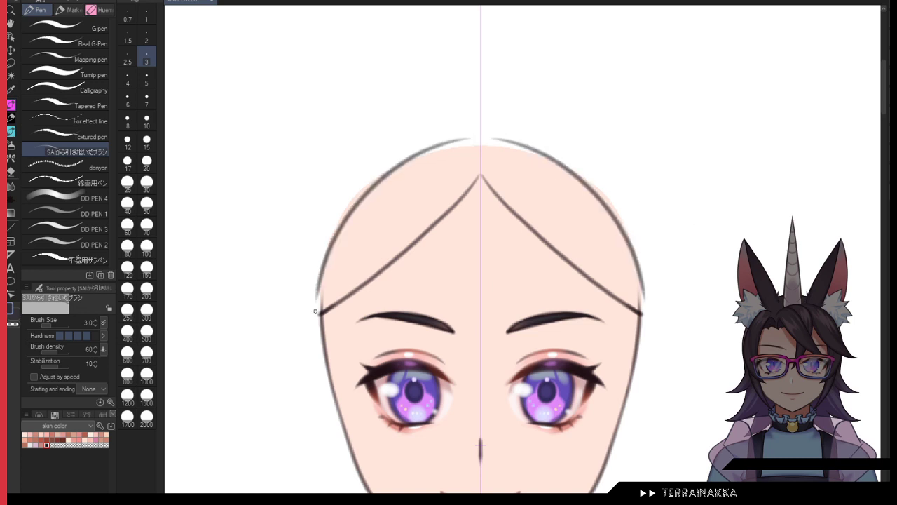
key("ctrl+z")
mouse_move(476, 143)
left_mouse_down()
mouse_move(353, 204)
mouse_move(321, 279)
mouse_move(318, 317)
left_mouse_up()
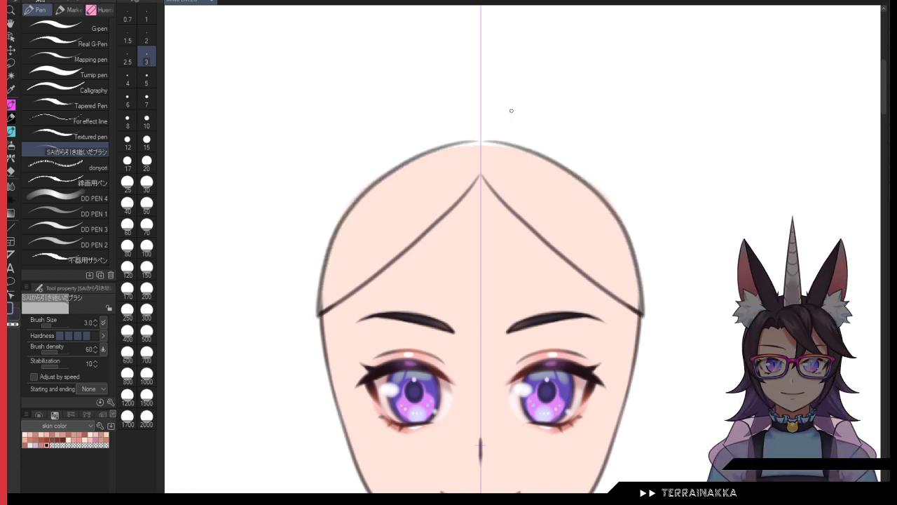
left_click_drag(472, 145, 515, 150)
Step: Select the closed scalp hair shape with Auto select, fill it with the dark hair colour, and deselect
key("w")
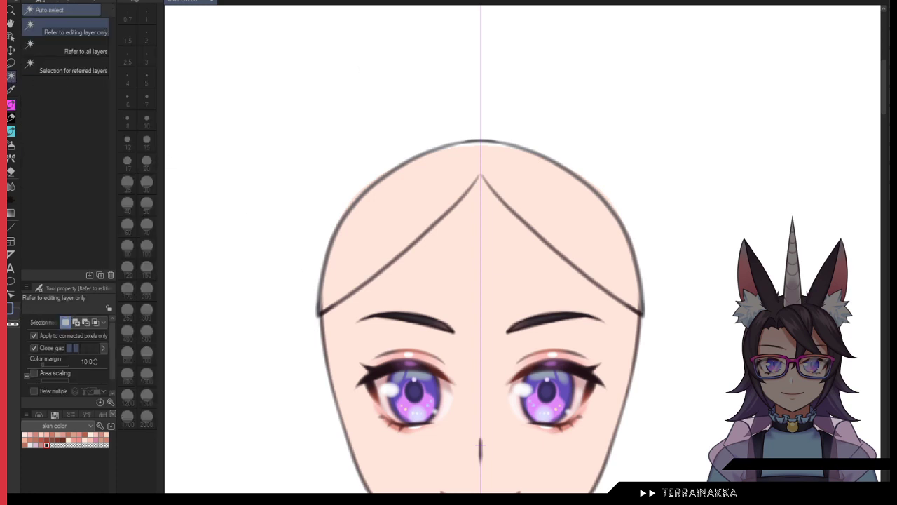
left_click(509, 463)
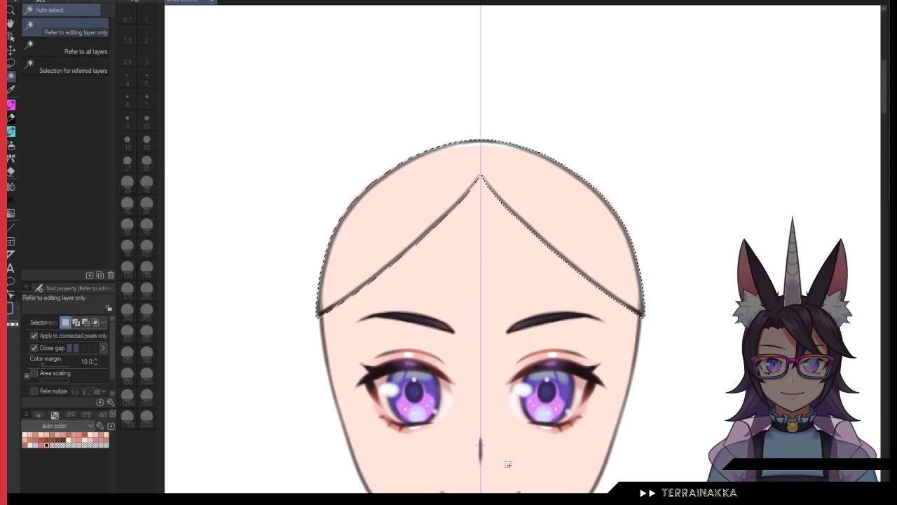
left_click(539, 336)
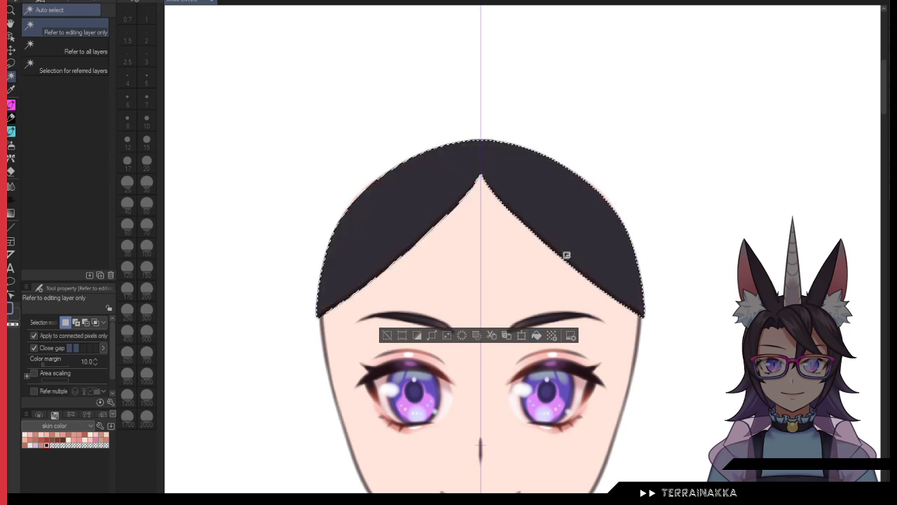
left_click_drag(505, 50, 495, 271)
key("ctrl+d")
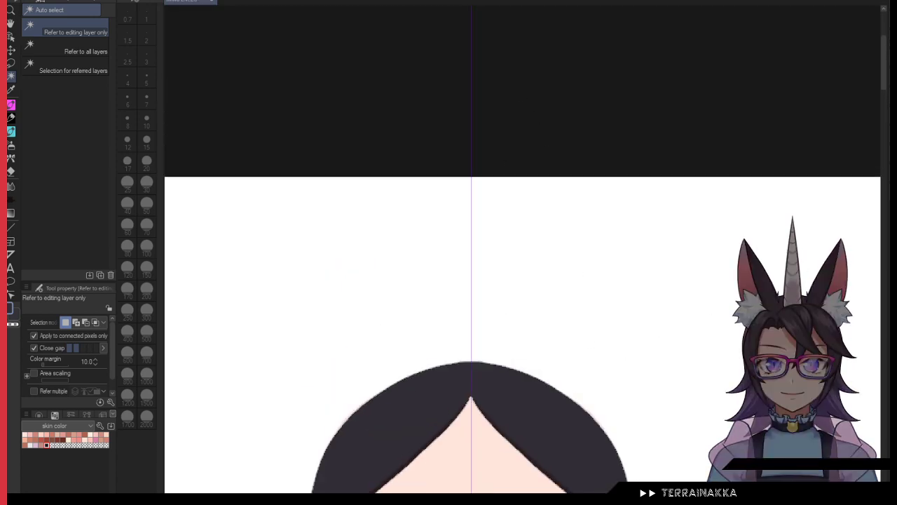
Step: Extend the crown edge of the scalp hair outwards with the pen at brush size 6 to cover the gaps against the back hair
scroll(756, 113, "down", 4)
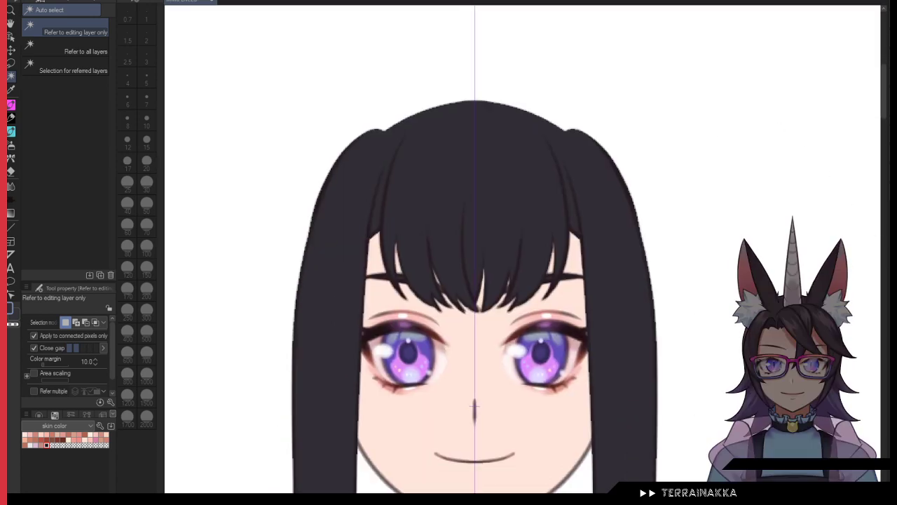
left_click(10, 104)
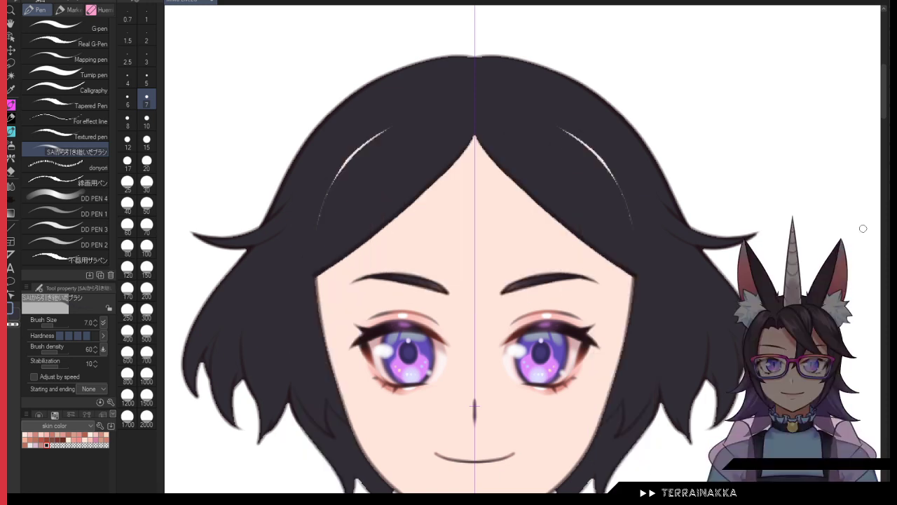
key("ctrl+z")
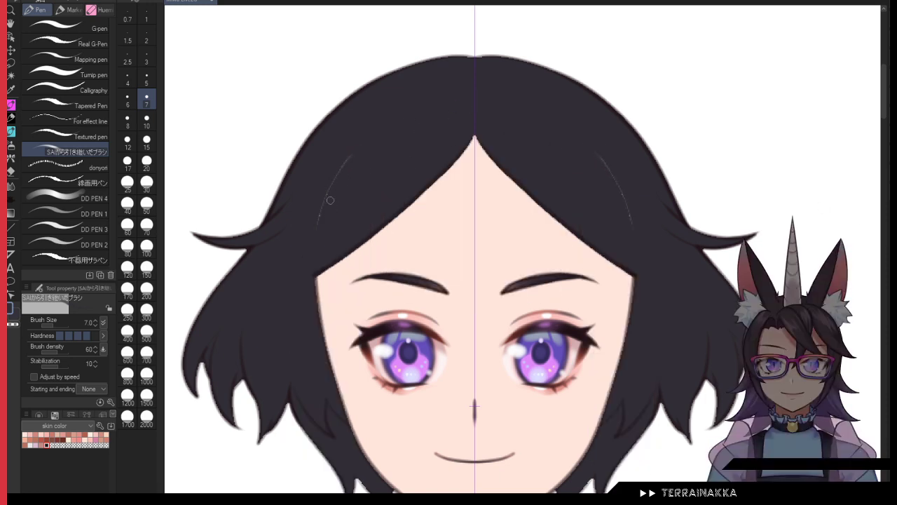
key("ctrl+z")
key("ctrl+z")
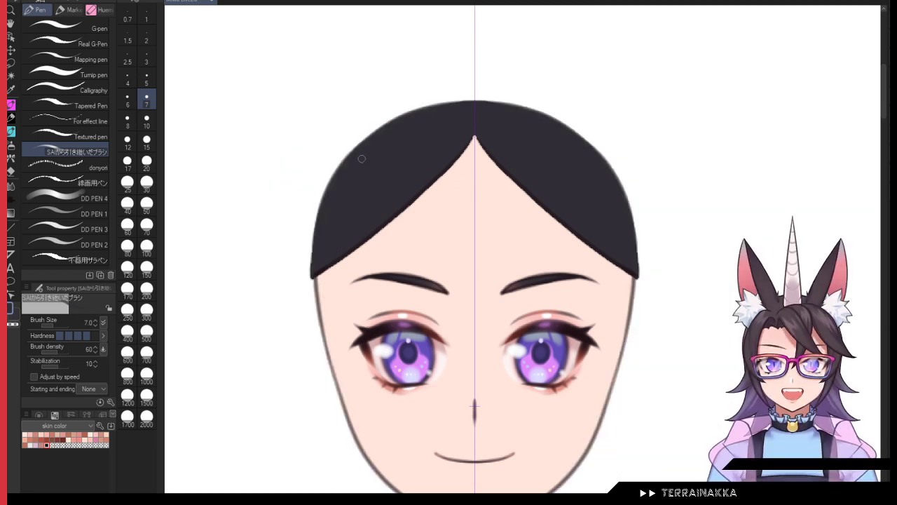
key("bracketleft")
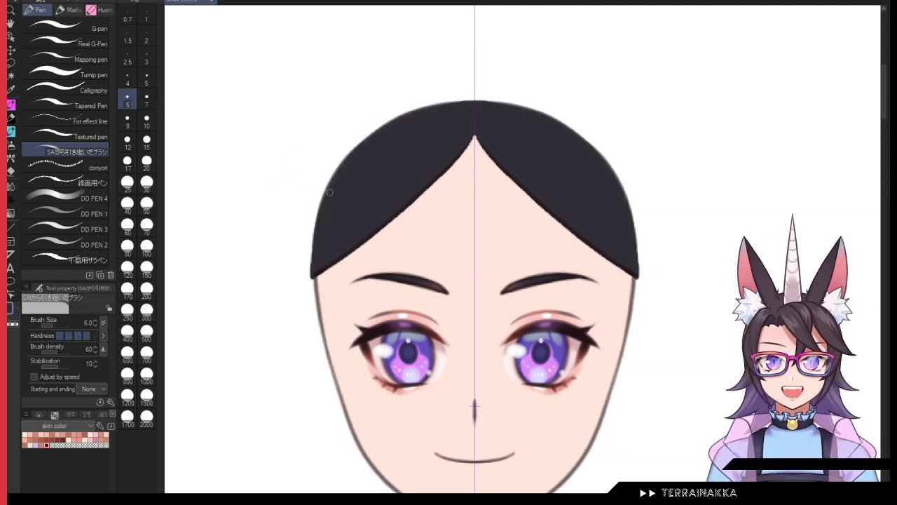
mouse_move(388, 128)
left_mouse_down()
mouse_move(518, 110)
mouse_move(427, 103)
mouse_move(382, 126)
left_mouse_up()
key("ctrl+z")
mouse_move(468, 101)
left_mouse_down()
mouse_move(419, 110)
mouse_move(351, 175)
mouse_move(443, 104)
mouse_move(338, 190)
left_mouse_up()
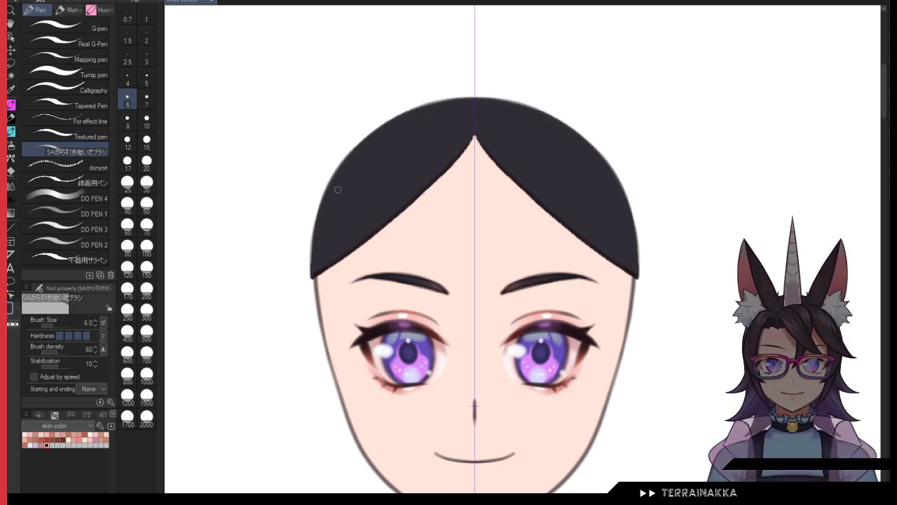
left_click_drag(417, 109, 338, 170)
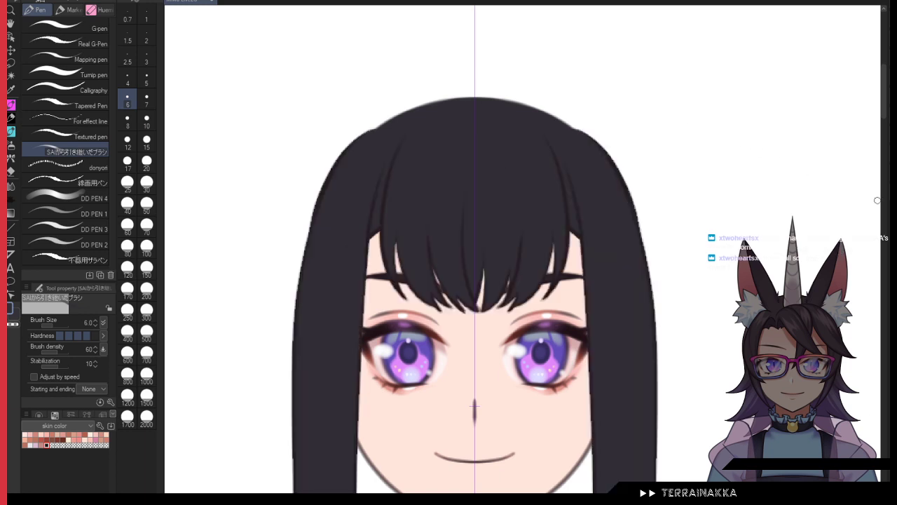
Step: Smooth the scalp hair's outline from the crown past the side locks down to the temples with pen strokes
mouse_move(477, 100)
left_mouse_down()
mouse_move(456, 101)
mouse_move(359, 149)
left_mouse_up()
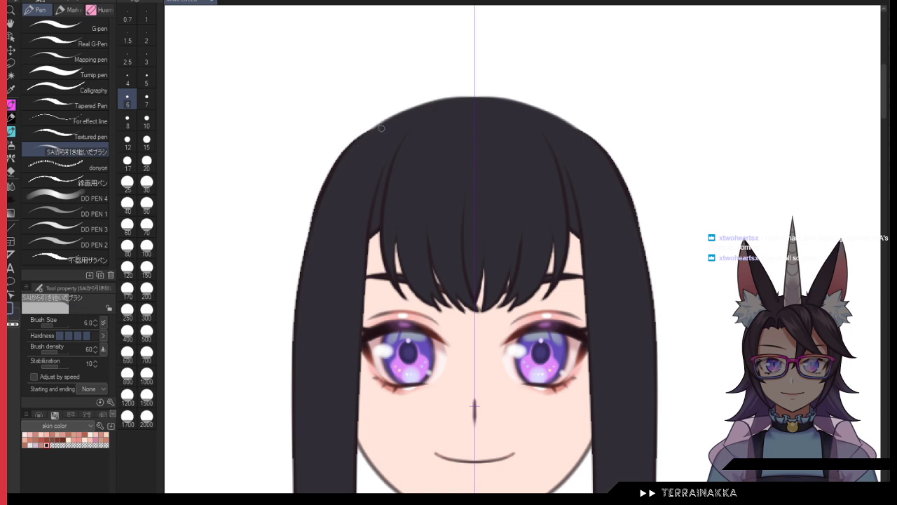
left_click_drag(542, 112, 564, 128)
left_click_drag(582, 133, 615, 177)
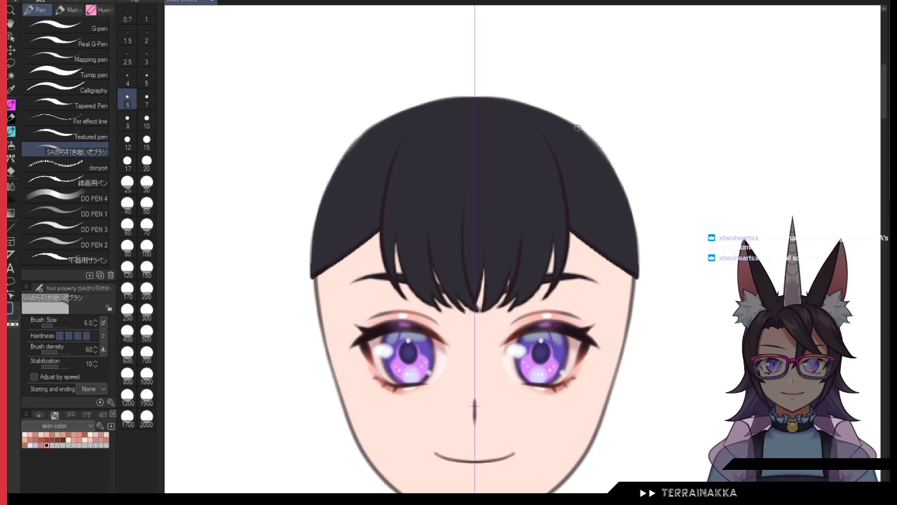
left_click_drag(597, 147, 634, 268)
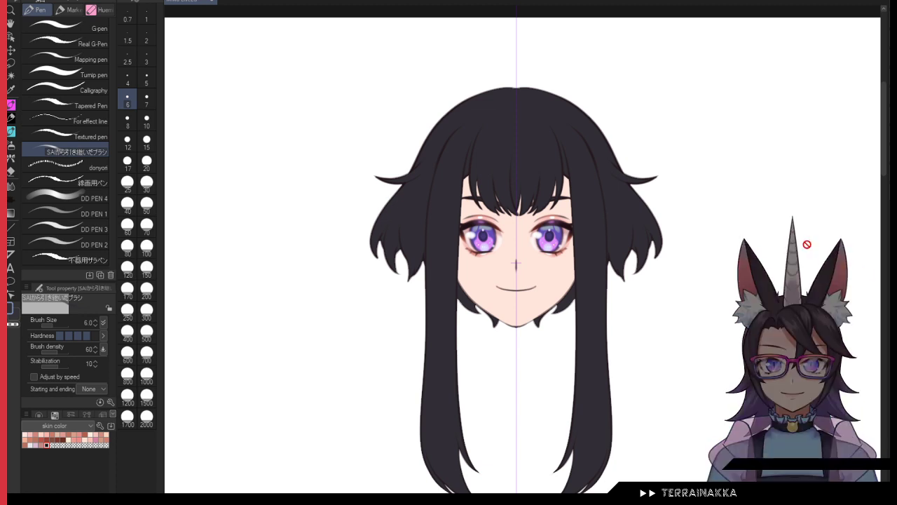
Step: Try to ink the ear outlines beside the face with the pen at brush size 5
left_click(11, 49)
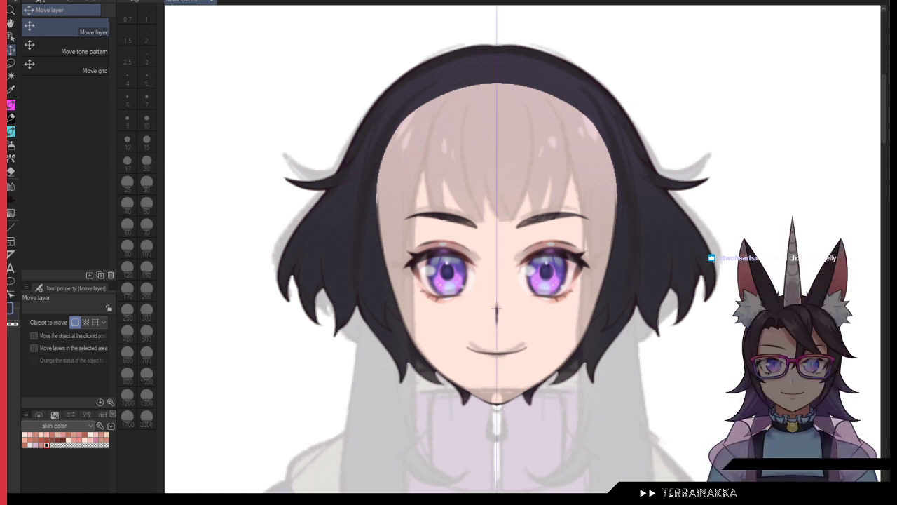
left_click(11, 105)
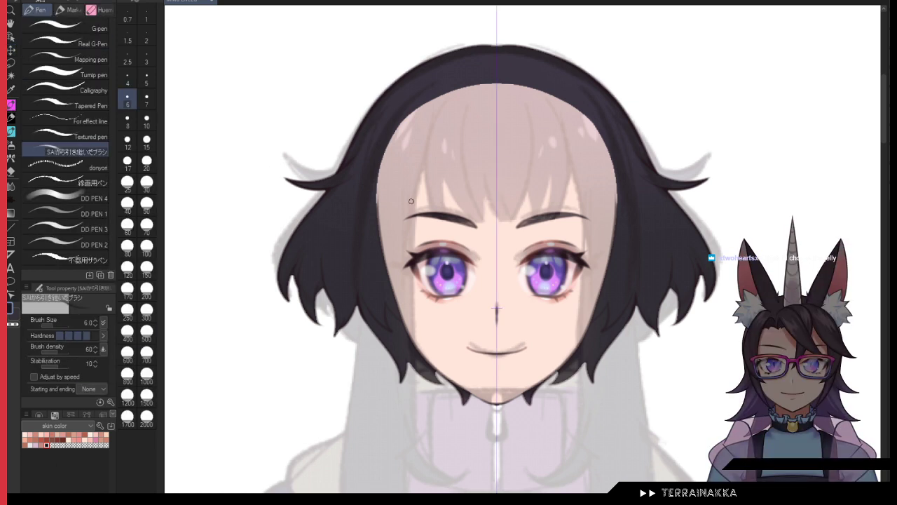
scroll(421, 204, "up", 1)
left_click(146, 77)
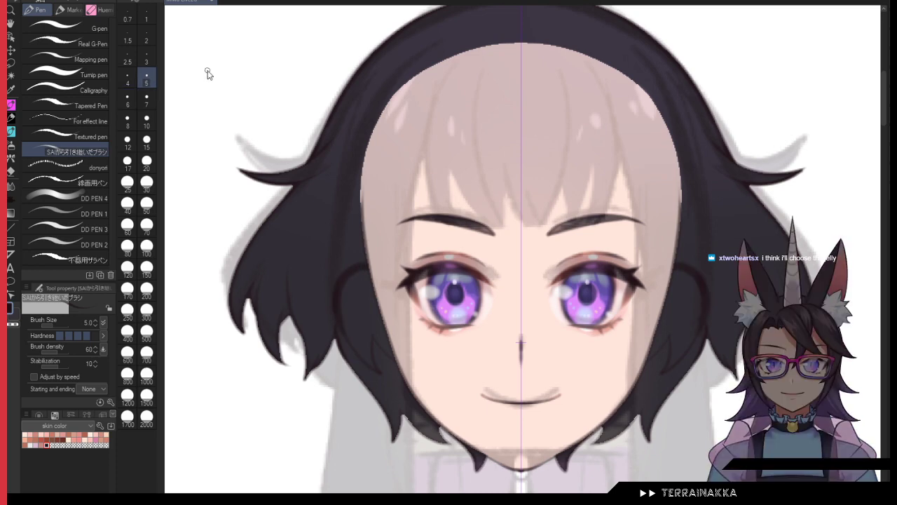
mouse_move(369, 272)
left_mouse_down()
mouse_move(340, 334)
mouse_move(381, 378)
left_mouse_up()
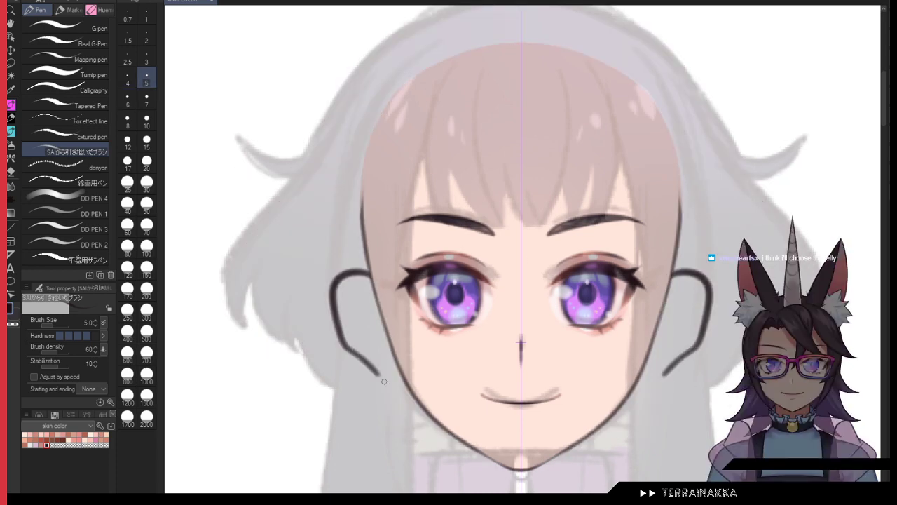
Step: Reduce the brush size to 3 and try out thinner ear outlines reaching from eye level towards the jaw
left_click(146, 65)
key("ctrl+z")
mouse_move(369, 272)
left_mouse_down()
mouse_move(338, 275)
mouse_move(354, 338)
mouse_move(379, 374)
left_mouse_up()
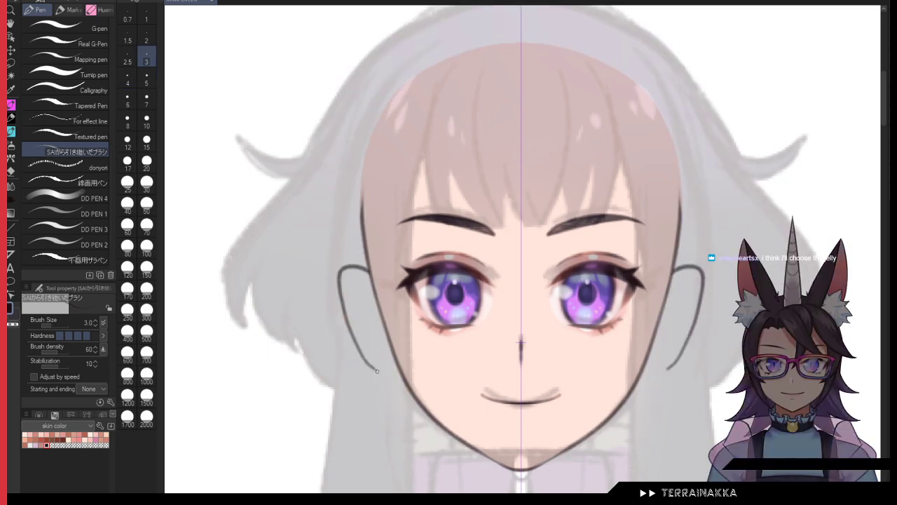
key("ctrl+z")
mouse_move(368, 272)
left_mouse_down()
mouse_move(346, 333)
mouse_move(368, 377)
mouse_move(387, 387)
left_mouse_up()
key("ctrl+z")
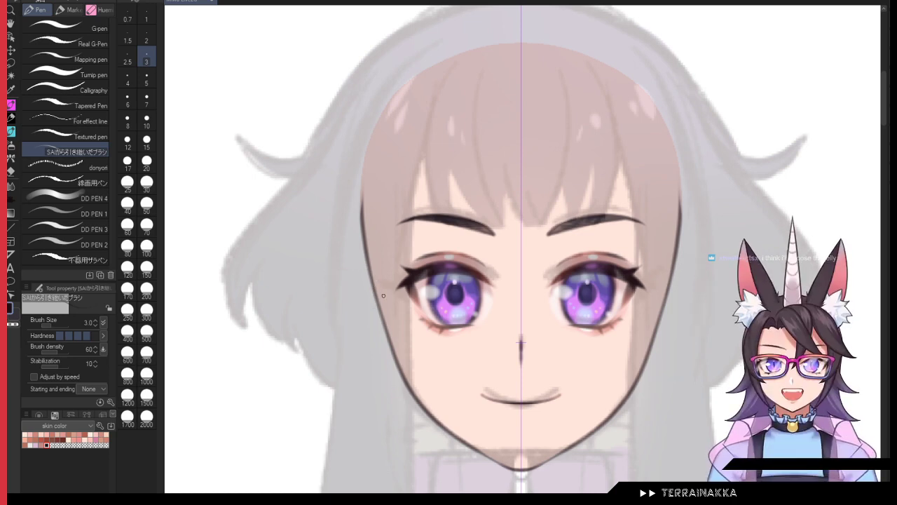
mouse_move(370, 280)
left_mouse_down()
mouse_move(341, 330)
mouse_move(336, 305)
mouse_move(371, 362)
mouse_move(403, 386)
left_mouse_up()
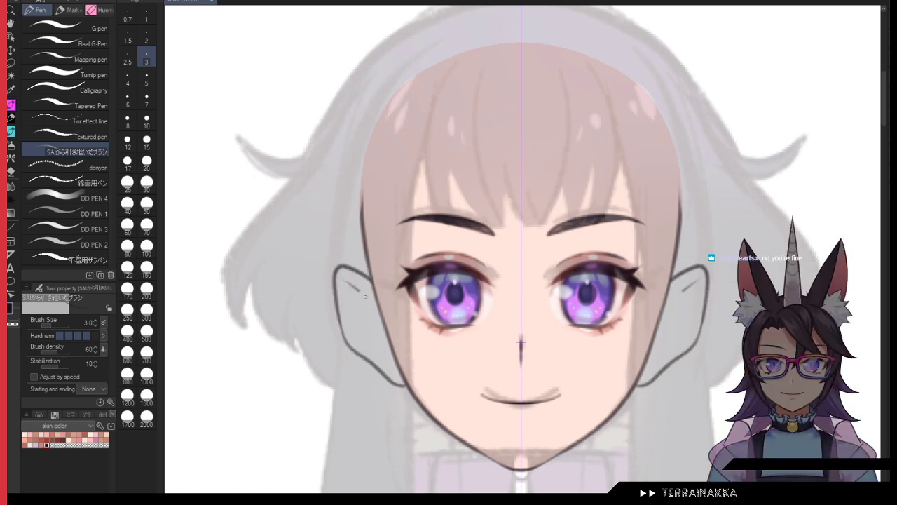
key("ctrl+z")
key("ctrl+z")
mouse_move(371, 279)
left_mouse_down()
mouse_move(350, 271)
mouse_move(331, 306)
left_mouse_up()
key("ctrl+z")
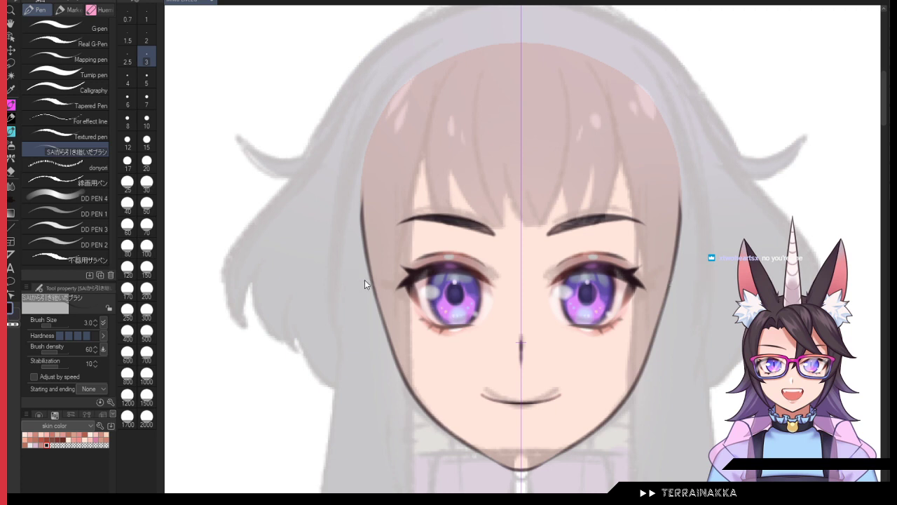
Step: Ink the ear outlines from the sides of the face at eye level down to the jaw, redrawing until the curve is clean
mouse_move(370, 270)
left_mouse_down()
mouse_move(344, 291)
mouse_move(345, 340)
mouse_move(384, 380)
mouse_move(338, 272)
mouse_move(357, 367)
left_mouse_up()
key("ctrl+z")
key("ctrl+z")
mouse_move(370, 273)
left_mouse_down()
mouse_move(341, 295)
mouse_move(342, 309)
left_mouse_up()
mouse_move(342, 300)
left_mouse_down()
mouse_move(347, 340)
mouse_move(386, 381)
left_mouse_up()
key("ctrl+z")
key("ctrl+z")
mouse_move(368, 272)
left_mouse_down()
mouse_move(340, 263)
mouse_move(337, 323)
mouse_move(362, 367)
mouse_move(405, 387)
left_mouse_up()
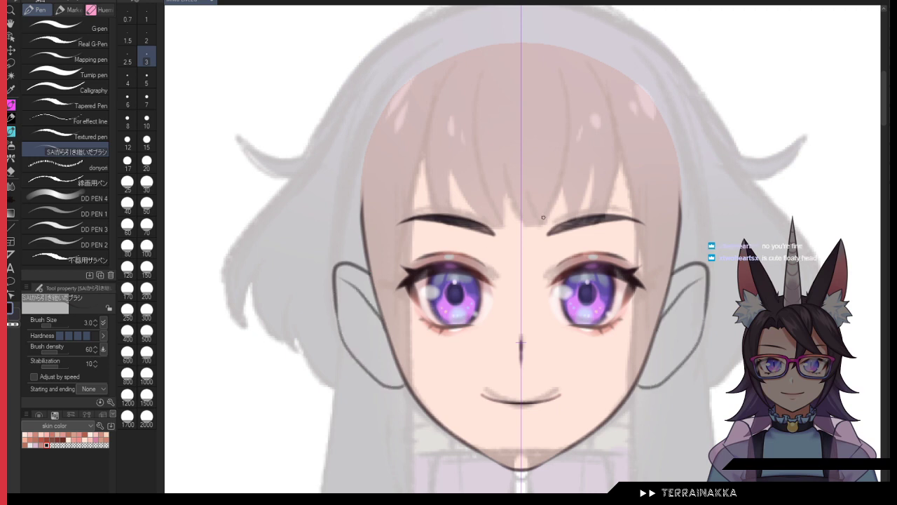
Step: Draw the inner fold lines of the ears with short pen strokes, redoing the misplaced ones
mouse_move(364, 300)
left_mouse_down()
mouse_move(399, 370)
mouse_move(365, 346)
mouse_move(356, 316)
left_mouse_up()
key("ctrl+z")
key("ctrl+z")
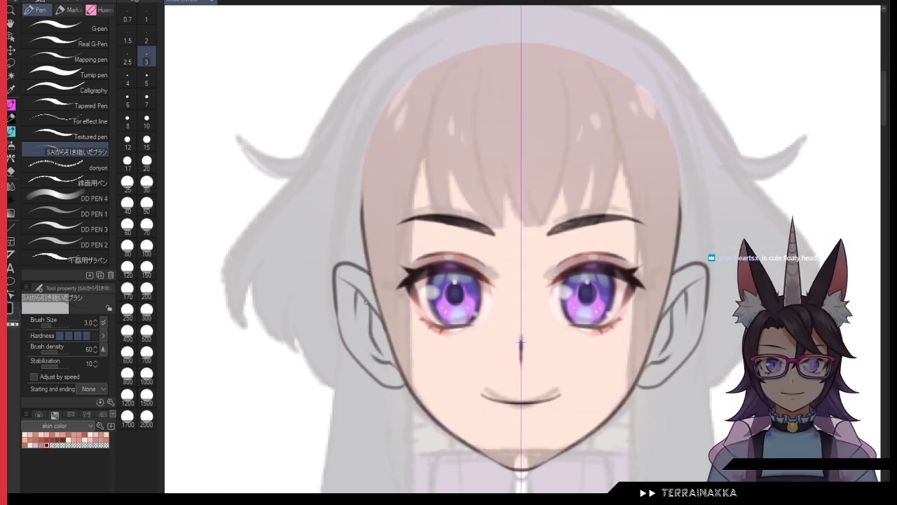
key("ctrl+z")
left_click_drag(352, 284, 352, 313)
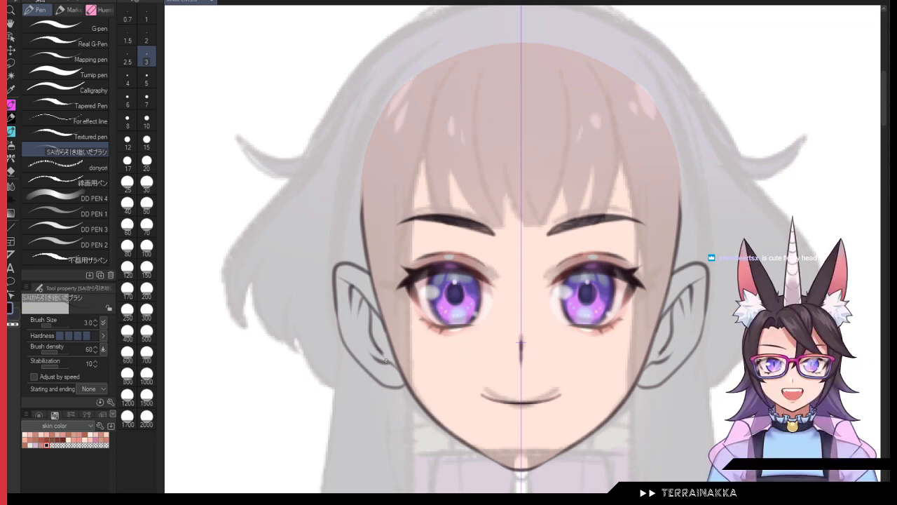
left_click_drag(382, 354, 387, 363)
left_click_drag(360, 297, 370, 315)
left_click_drag(379, 352, 387, 363)
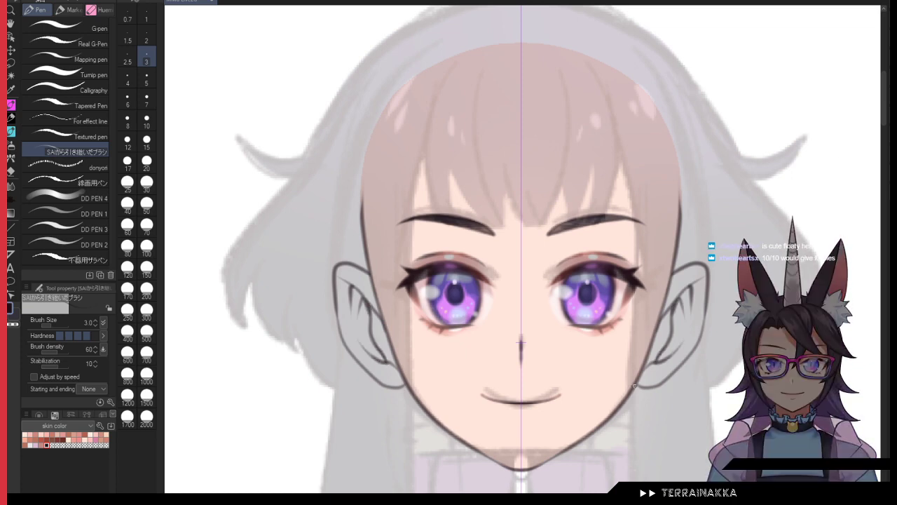
Step: Try filling the ears with the pale skin colour at brush size 10
key("ctrl+v")
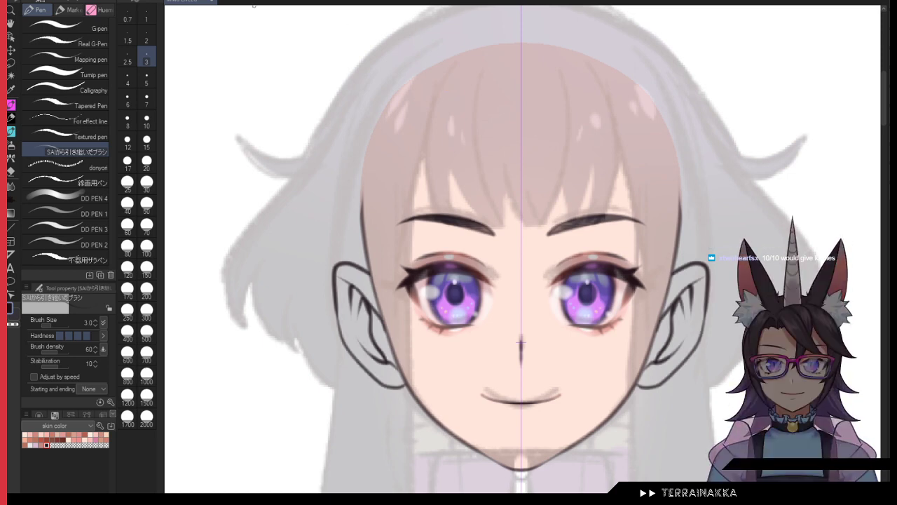
key("ctrl+z")
left_click(147, 121)
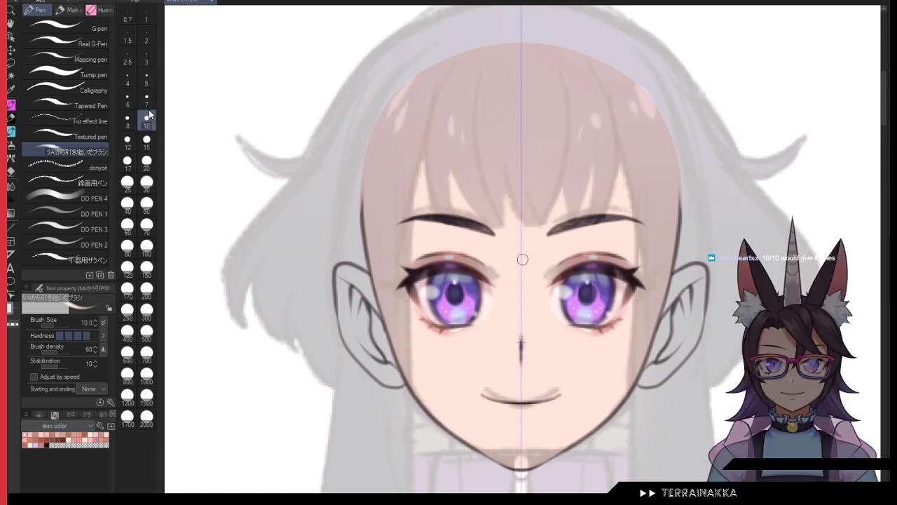
scroll(428, 326, "up", 3)
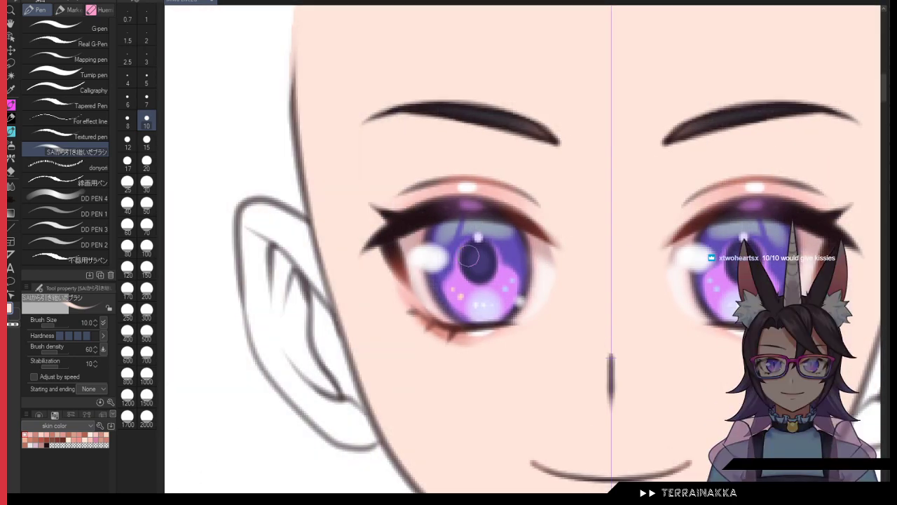
left_click_drag(260, 219, 281, 289)
left_click_drag(262, 258, 302, 389)
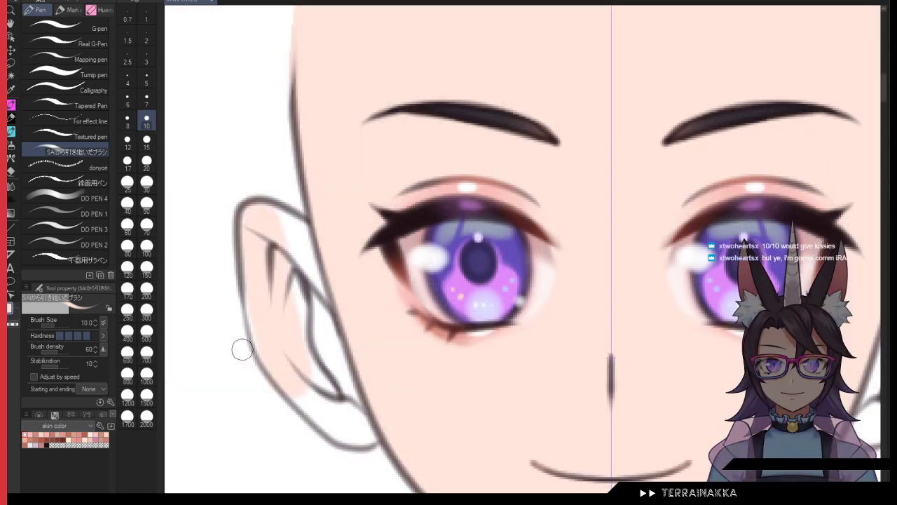
Step: Fill the ears with pink at brush size 10, covering the remaining white areas down to the lobes
left_click(30, 433)
key("ctrl+z")
mouse_move(269, 222)
left_mouse_down()
mouse_move(271, 252)
mouse_move(257, 213)
mouse_move(286, 349)
mouse_move(254, 238)
mouse_move(286, 364)
mouse_move(328, 428)
mouse_move(284, 379)
mouse_move(329, 412)
mouse_move(278, 232)
mouse_move(313, 243)
mouse_move(265, 203)
mouse_move(310, 247)
mouse_move(354, 384)
mouse_move(284, 223)
mouse_move(329, 382)
left_mouse_up()
left_click(147, 79)
left_click(146, 121)
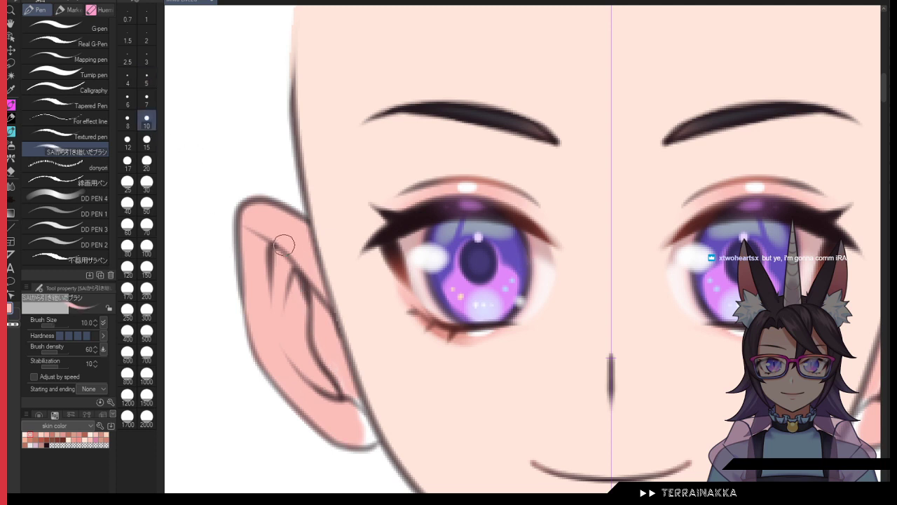
left_click_drag(359, 418, 359, 427)
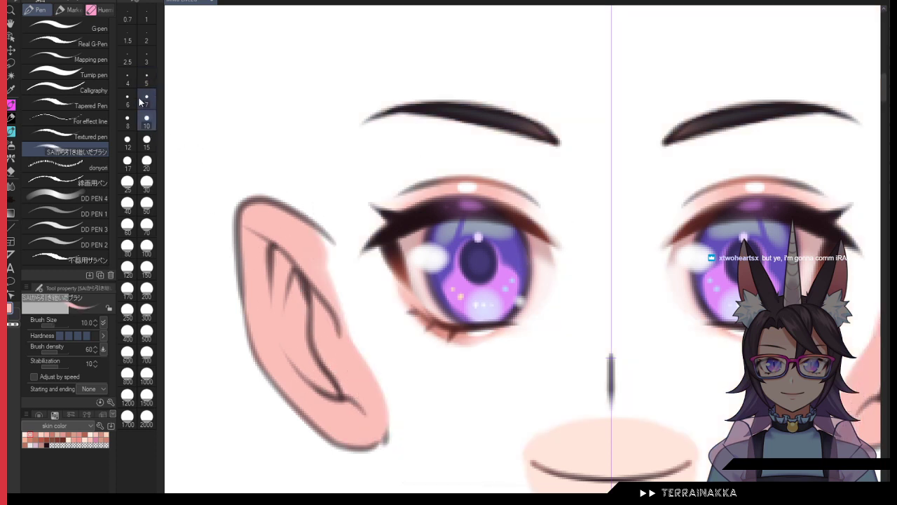
Step: Complete the ear fill along the face side at brush size 7 and recolour it to the pale skin tone
left_click(146, 99)
mouse_move(319, 237)
left_mouse_down()
mouse_move(361, 352)
mouse_move(358, 380)
left_mouse_up()
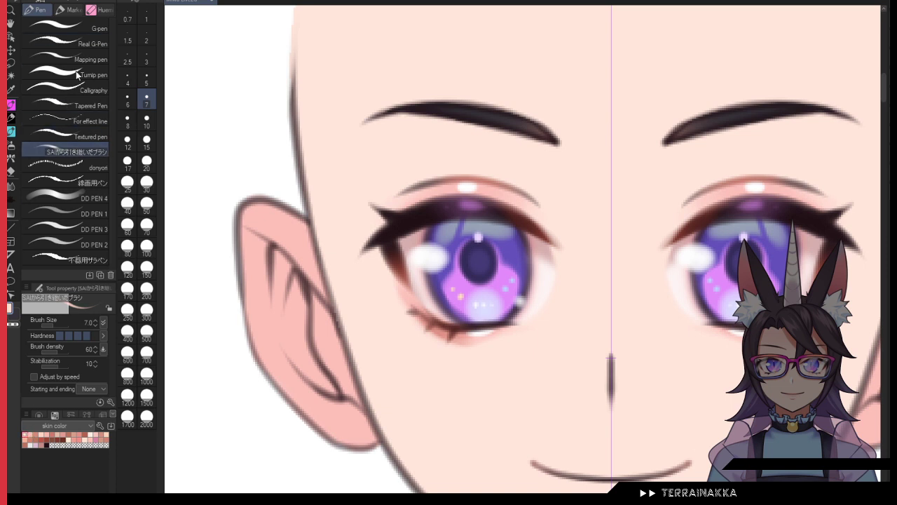
key("ctrl+z")
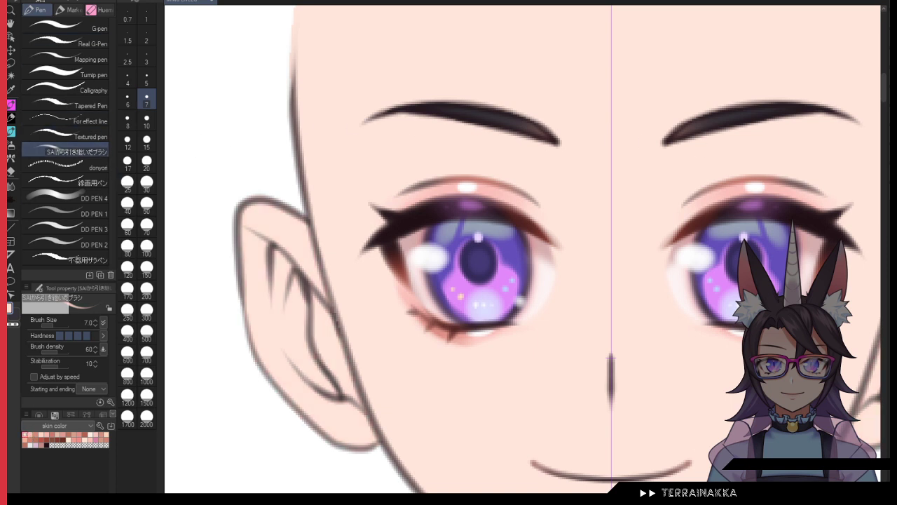
Step: Show the hair parts and the faded jacket sketch again around the head and torso
scroll(610, 359, "down", 8)
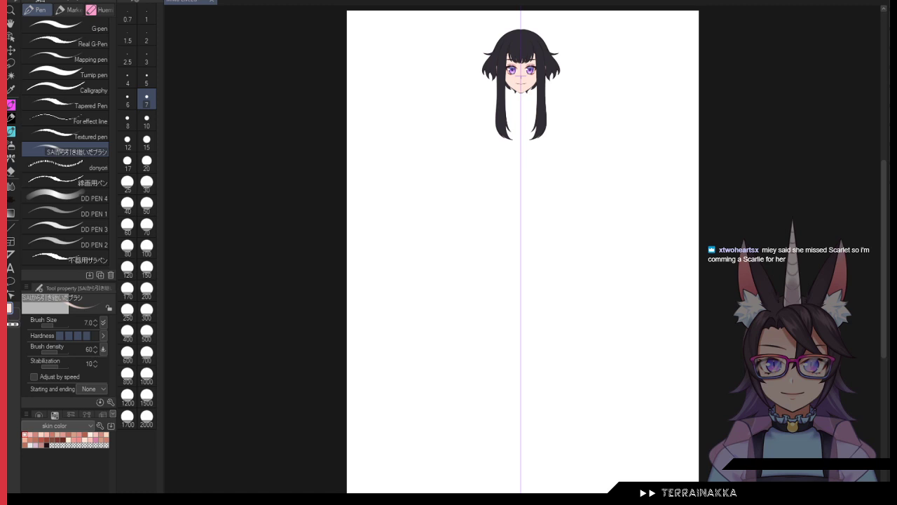
left_click_drag(808, 7, 805, 39)
scroll(623, 64, "up", 4)
left_click_drag(466, 199, 576, 163)
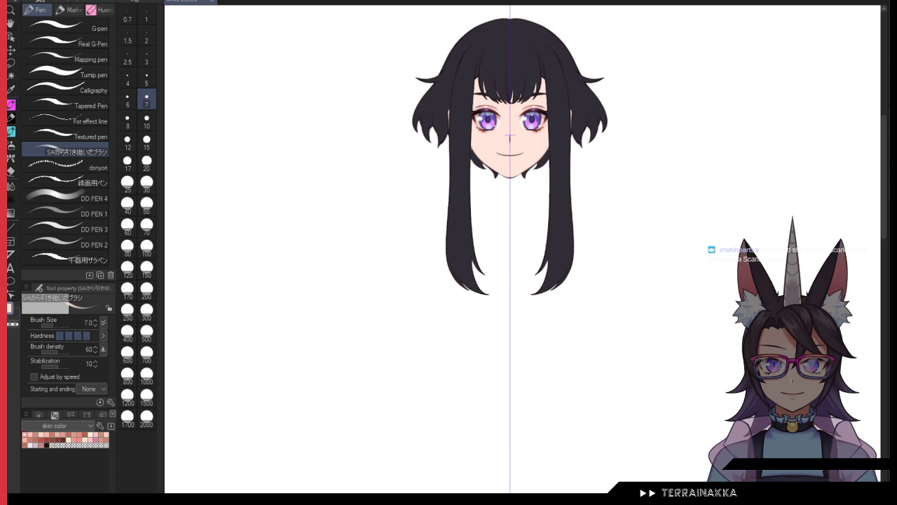
key("ctrl+plus")
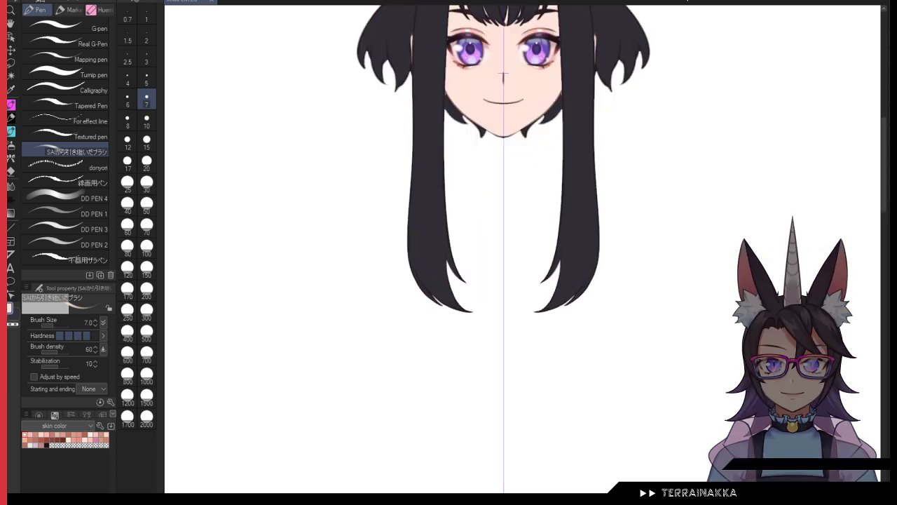
left_click_drag(504, 245, 521, 315)
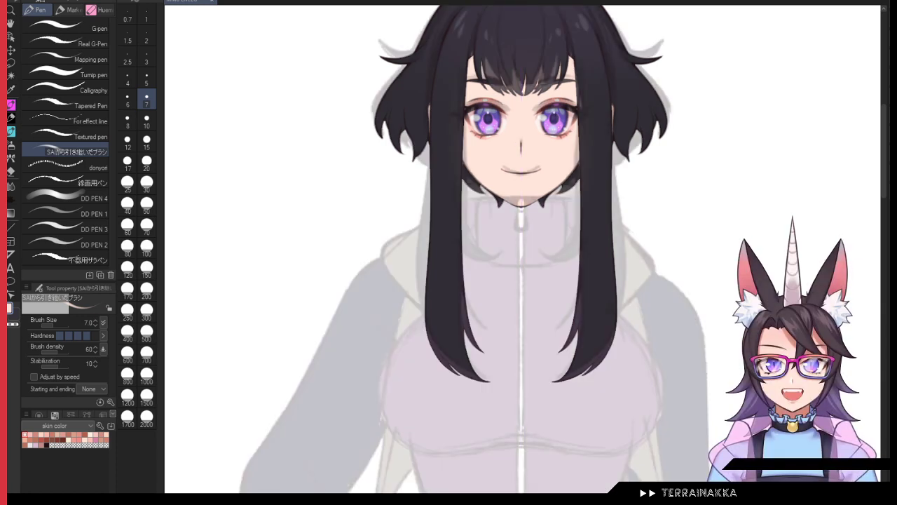
Step: Ink the collar's top edge across the neck in the dark line colour at brush size 3, redrawing it until clean
left_click(47, 445)
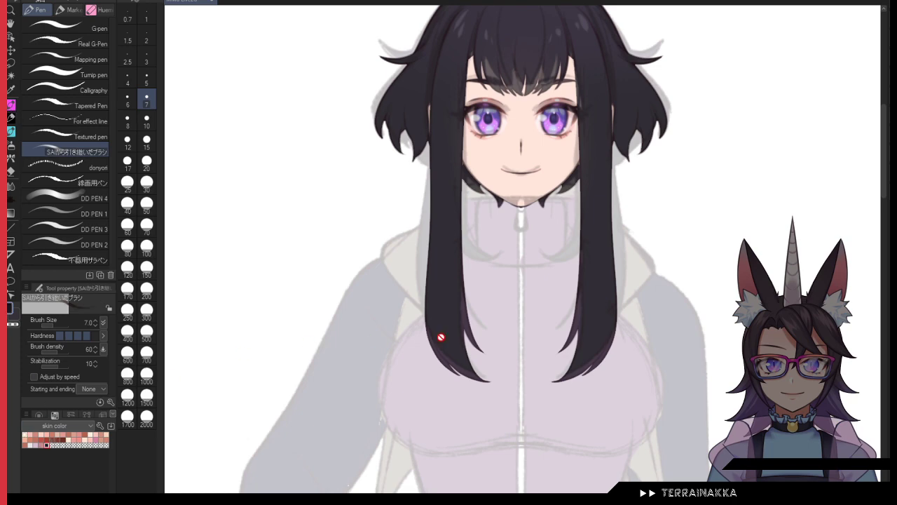
scroll(617, 229, "up", 2)
left_click_drag(406, 198, 489, 190)
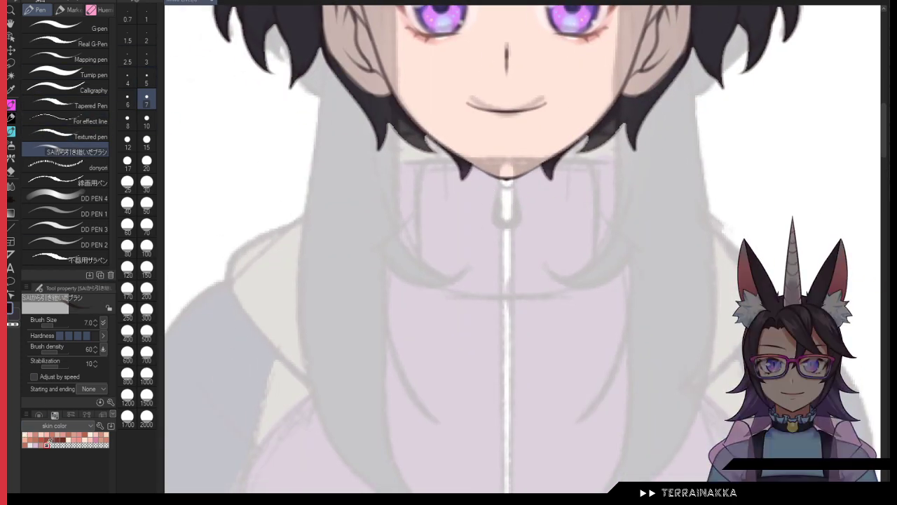
left_click(146, 62)
left_click_drag(699, 307, 720, 298)
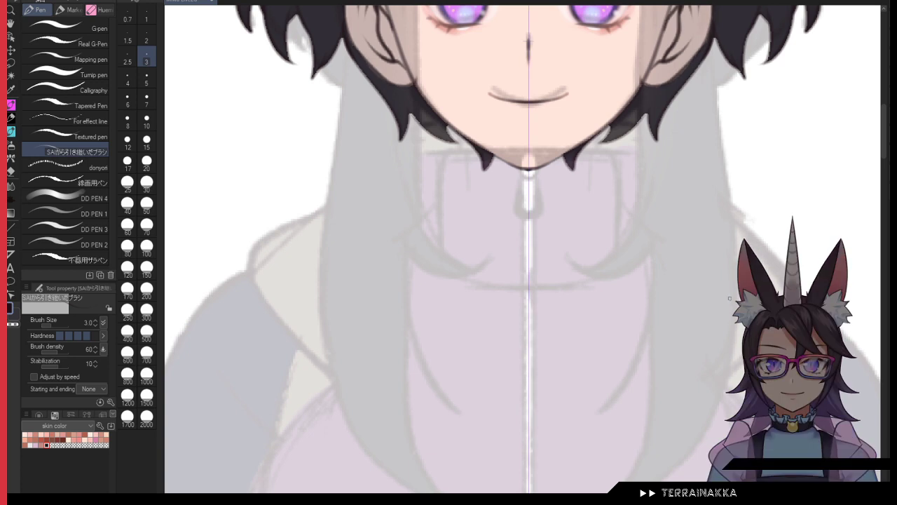
mouse_move(422, 152)
left_mouse_down()
mouse_move(604, 150)
mouse_move(647, 162)
mouse_move(619, 150)
mouse_move(652, 155)
left_mouse_up()
key("ctrl+z")
key("ctrl+z")
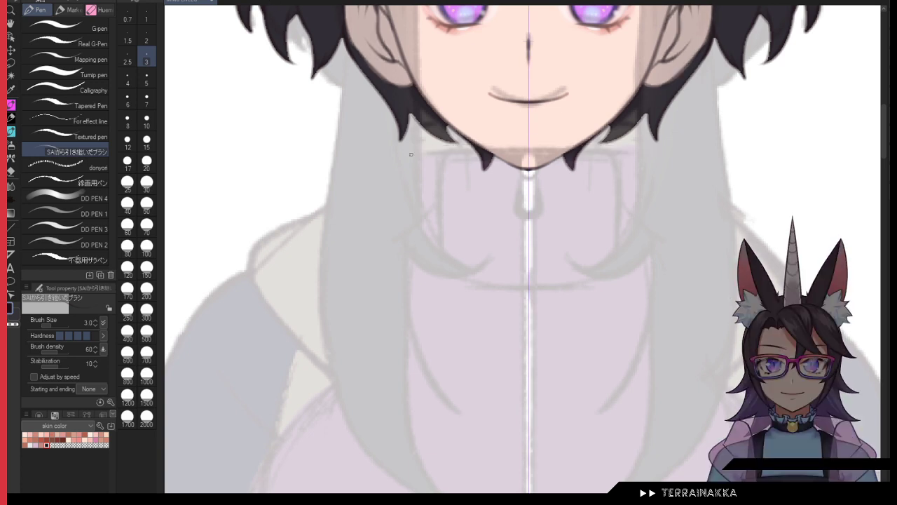
mouse_move(411, 152)
left_mouse_down()
mouse_move(541, 145)
mouse_move(650, 155)
left_mouse_up()
Step: Ink the collar's sides from the ends of the top edge down to the sketched hair tips, rounding the upper corners
left_click_drag(398, 159, 394, 203)
key("ctrl+z")
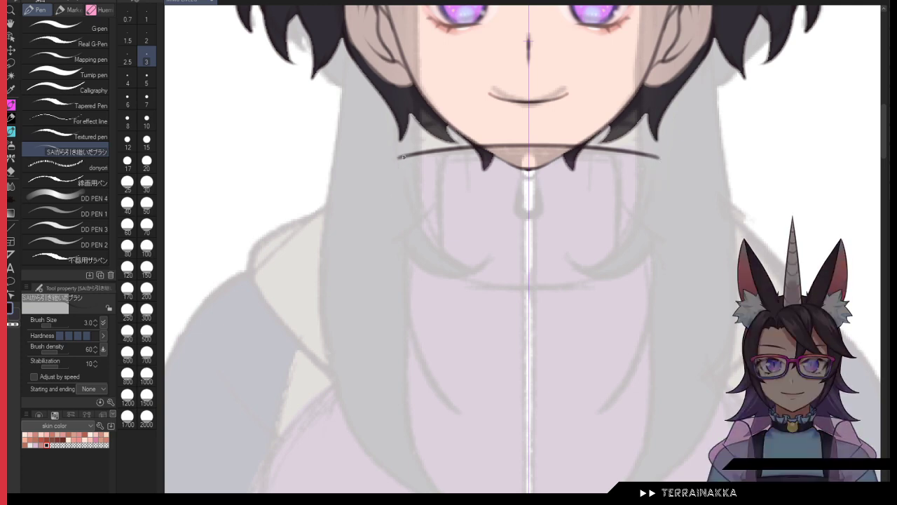
left_click_drag(400, 156, 412, 255)
key("ctrl+z")
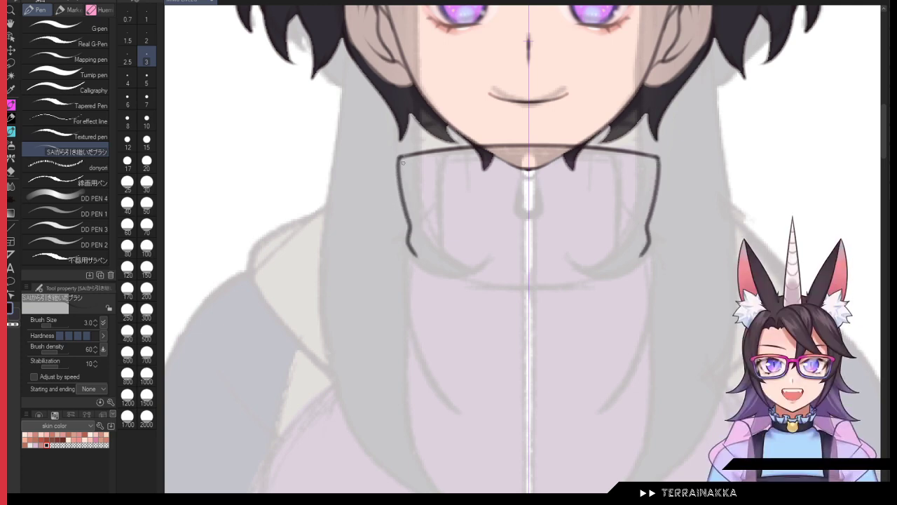
left_click_drag(401, 152, 397, 168)
Step: Try inking the two vertical zipper lines down the collar together with the collar's lower seam
scroll(527, 143, "up", 2)
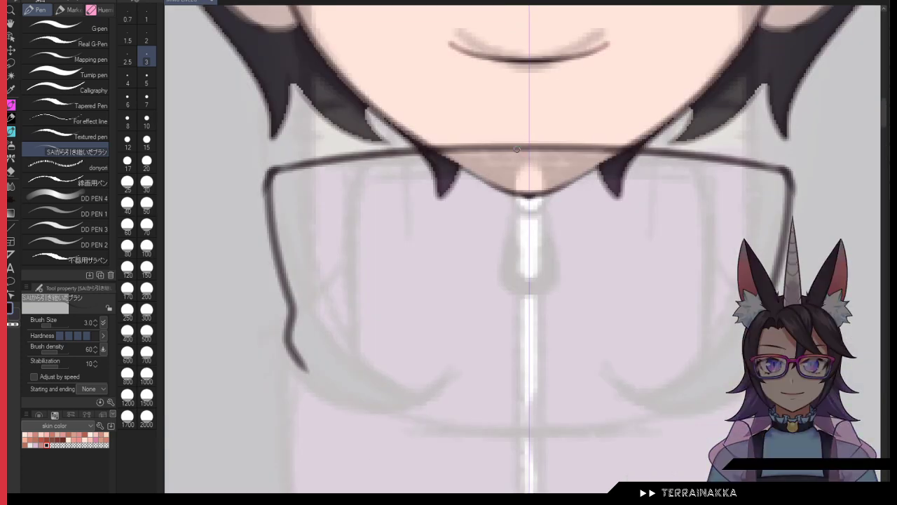
mouse_move(517, 149)
left_mouse_down()
mouse_move(518, 430)
mouse_move(514, 184)
mouse_move(518, 432)
left_mouse_up()
key("ctrl+z")
key("ctrl+z")
key("ctrl+z")
left_click_drag(515, 151, 517, 435)
mouse_move(399, 418)
left_mouse_down()
mouse_move(502, 436)
mouse_move(535, 427)
mouse_move(517, 437)
mouse_move(545, 433)
left_mouse_up()
key("ctrl+z")
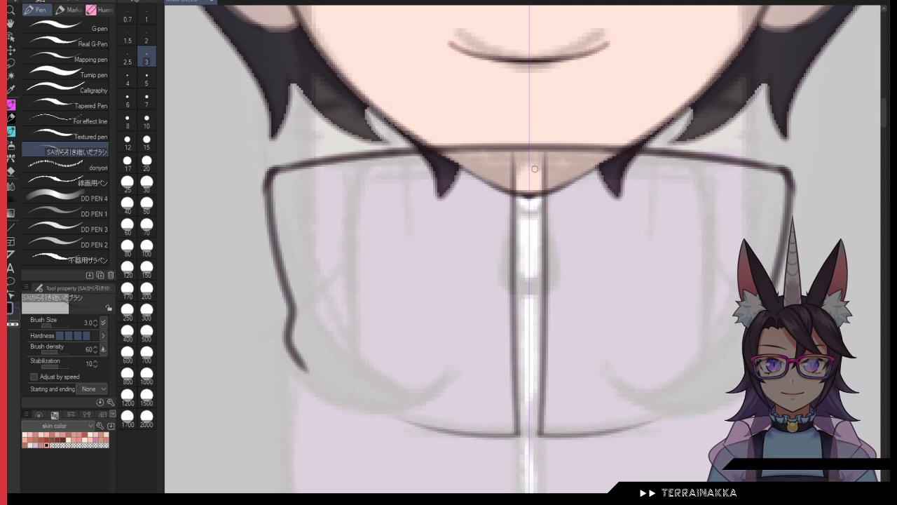
key("ctrl+z")
key("ctrl+z")
Step: Ink the two parallel zipper lines straight down from the collar's top edge to its lower seam
left_click_drag(517, 148, 517, 429)
key("ctrl+z")
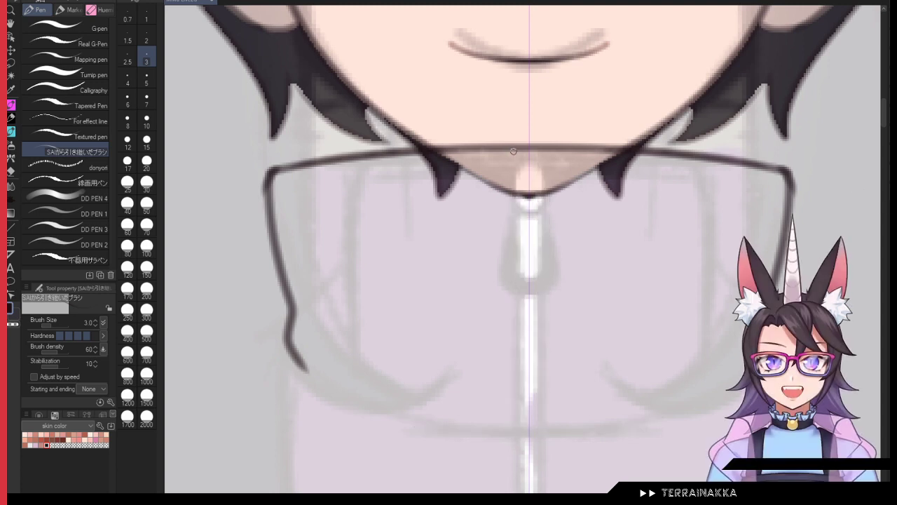
left_click_drag(517, 153, 516, 431)
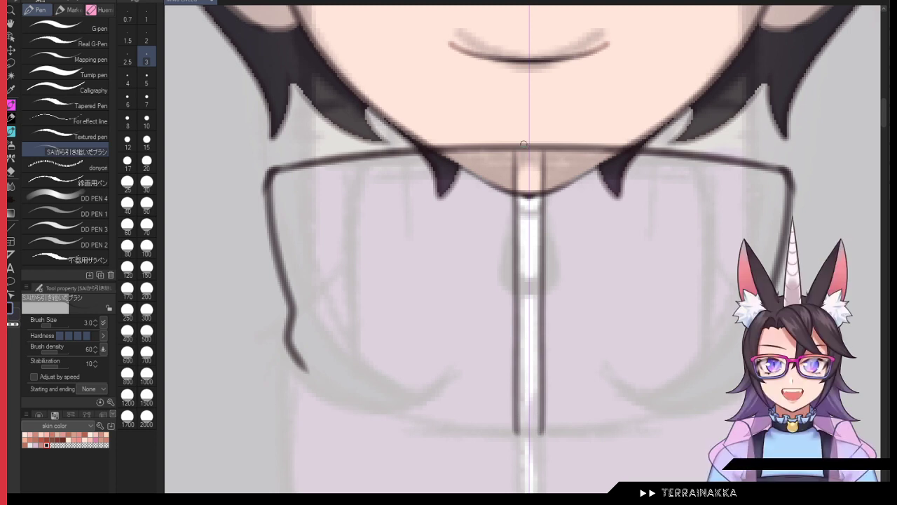
Step: Erase the collar edge between the zipper lines, round the inner corners and draw a short bar across the zipper top
key("c")
mouse_move(529, 148)
left_mouse_down()
mouse_move(522, 137)
mouse_move(528, 139)
left_mouse_up()
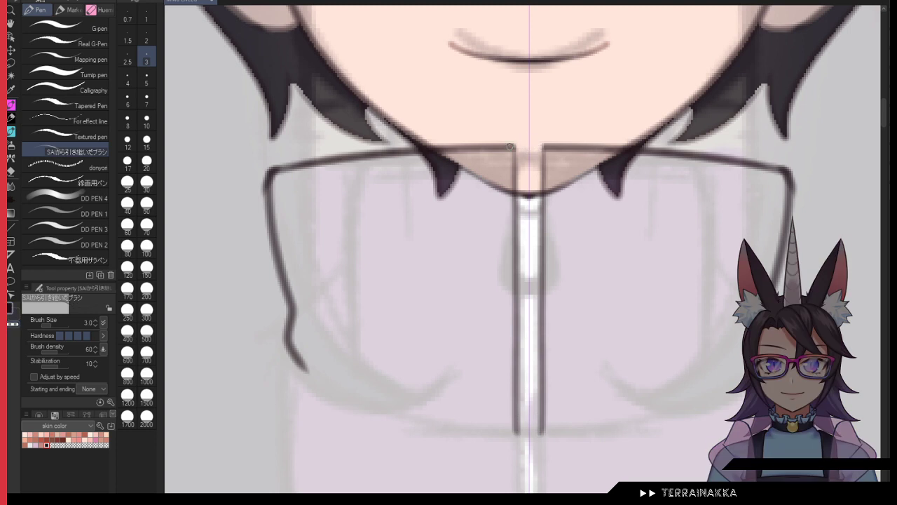
key("c")
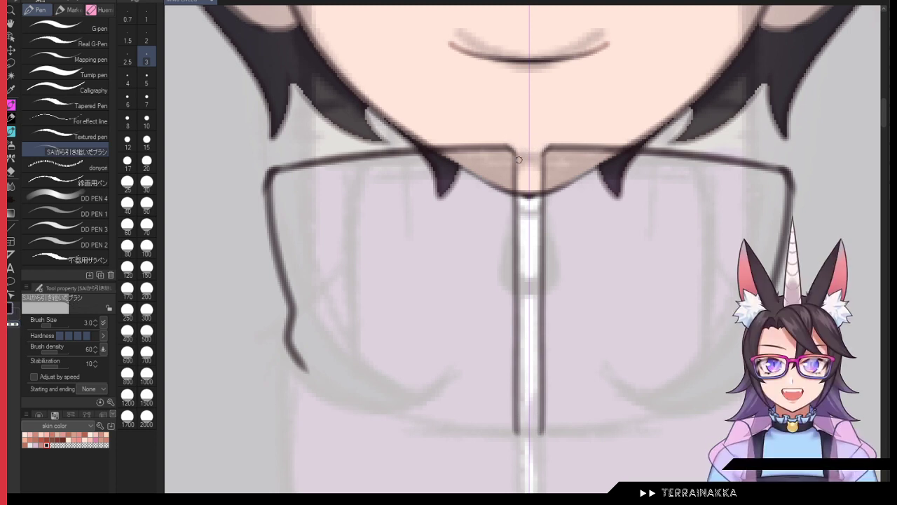
mouse_move(518, 160)
left_mouse_down()
mouse_move(517, 150)
mouse_move(529, 154)
left_mouse_up()
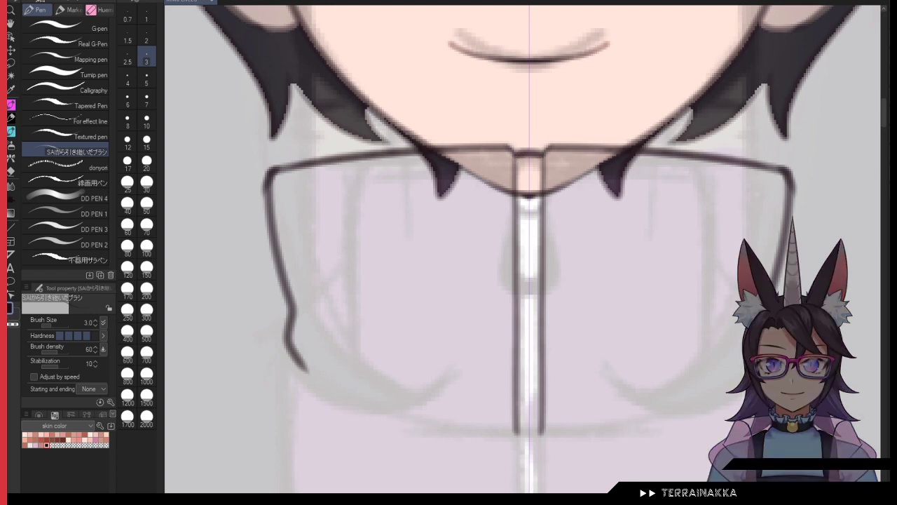
Step: Try drawing the zipper slider and its long pull tab below the zipper's top bar
key("ctrl+v")
key("ctrl+z")
scroll(544, 155, "up", 2)
mouse_move(486, 161)
left_mouse_down()
mouse_move(532, 164)
mouse_move(482, 160)
mouse_move(515, 195)
left_mouse_up()
mouse_move(482, 174)
left_mouse_down()
mouse_move(504, 223)
mouse_move(512, 220)
mouse_move(475, 439)
mouse_move(515, 467)
left_mouse_up()
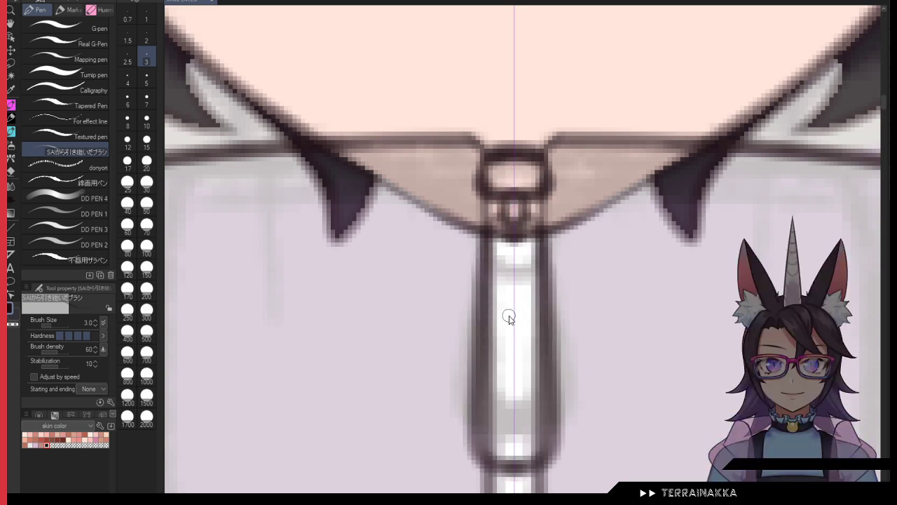
key("ctrl+z")
mouse_move(491, 218)
left_mouse_down()
mouse_move(481, 264)
mouse_move(480, 442)
mouse_move(517, 443)
mouse_move(490, 222)
mouse_move(478, 426)
mouse_move(517, 434)
left_mouse_up()
key("ctrl+z")
key("ctrl+z")
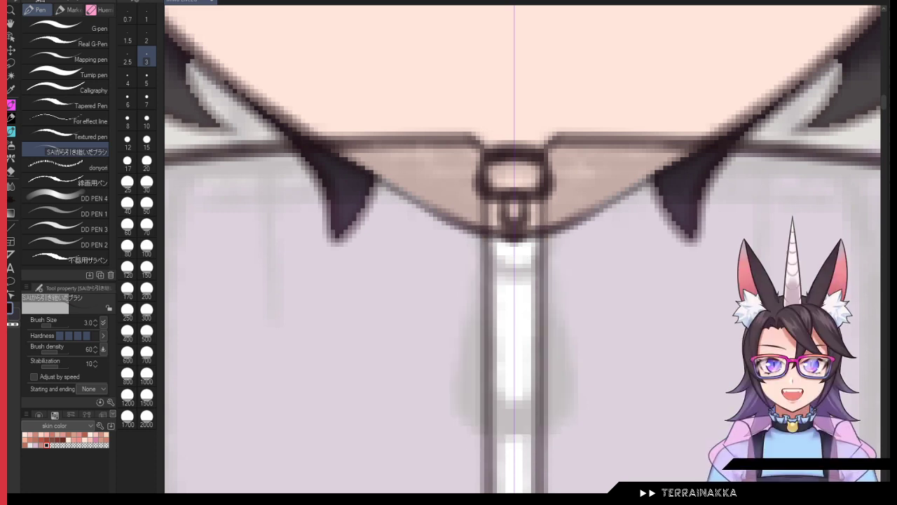
left_click(353, 0)
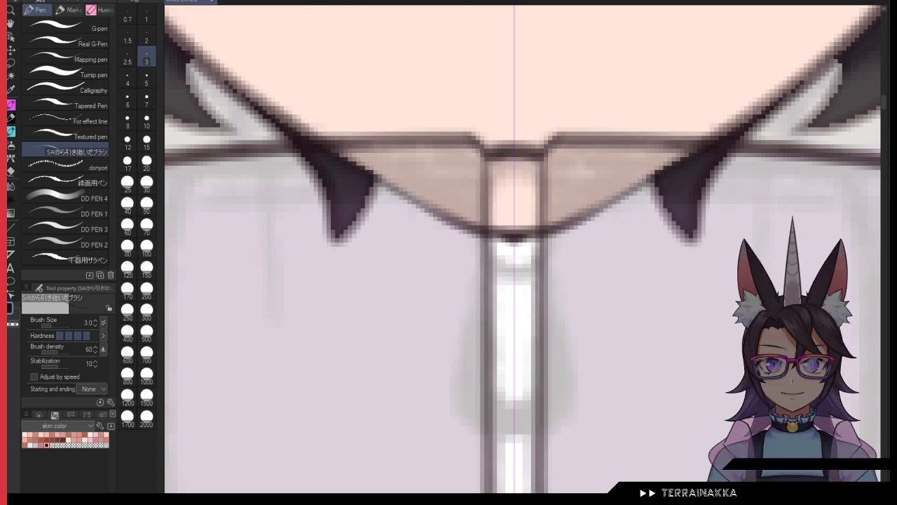
Step: Draw the zipper slider below the top bar, with a small link and a long pull tab hanging over the zipper
mouse_move(491, 155)
left_mouse_down()
mouse_move(488, 183)
mouse_move(506, 195)
mouse_move(543, 177)
left_mouse_up()
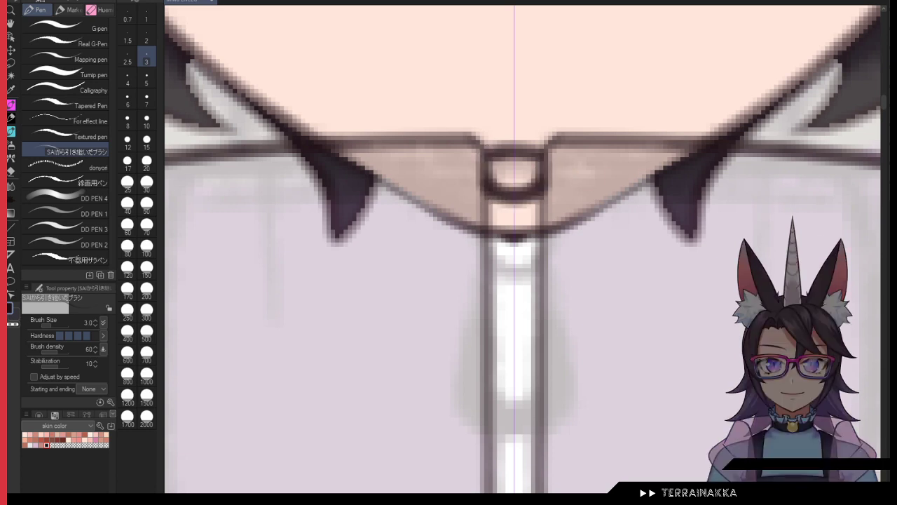
mouse_move(506, 203)
left_mouse_down()
mouse_move(515, 223)
mouse_move(508, 193)
left_mouse_up()
mouse_move(490, 227)
left_mouse_down()
mouse_move(478, 397)
mouse_move(541, 458)
mouse_move(483, 446)
left_mouse_up()
left_click_drag(502, 229, 527, 224)
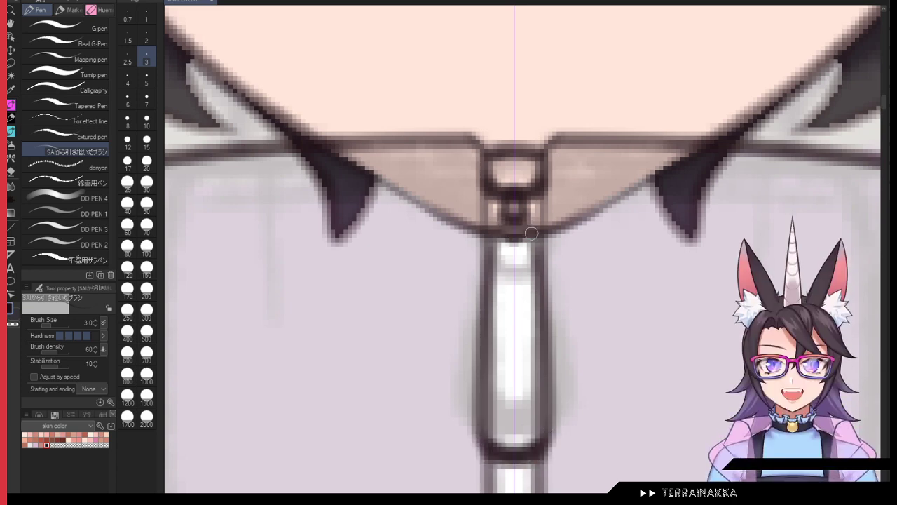
key("ctrl+z")
Step: Move the full-colour draft beside the line drawing with Move layer and sample the purple of its jacket
key("ctrl+minus")
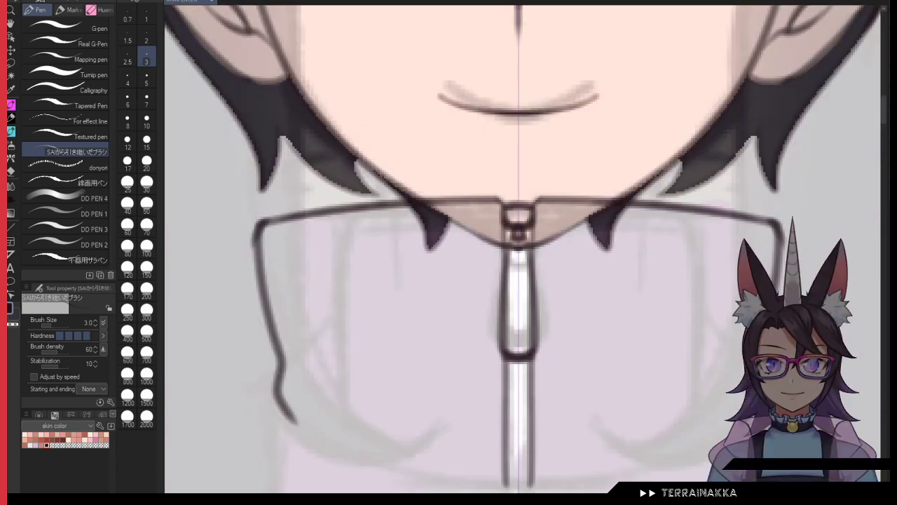
key("ctrl+minus")
left_click_drag(754, 382, 736, 316)
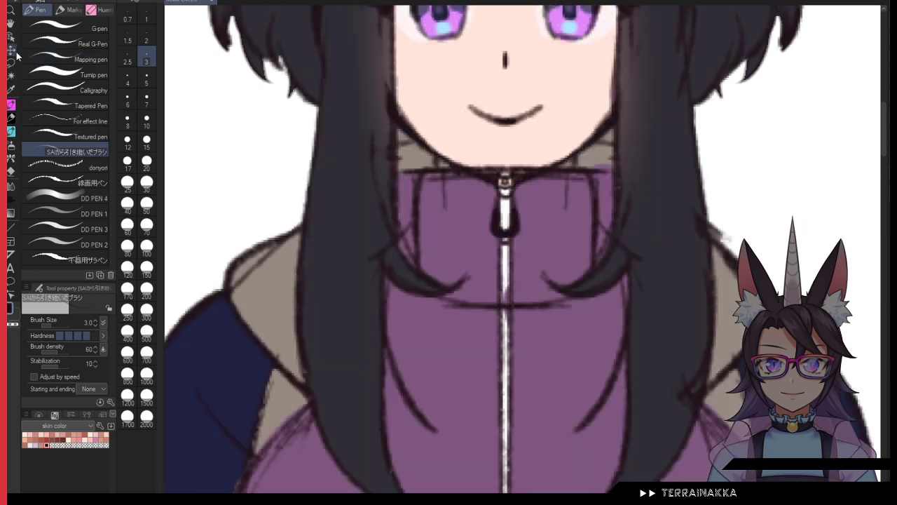
left_click(16, 53)
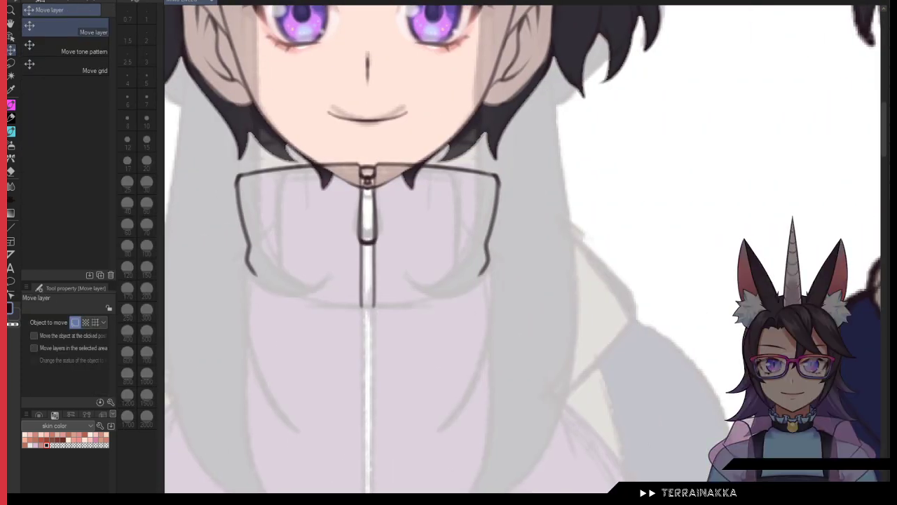
key("ctrl+minus")
key("ctrl+minus")
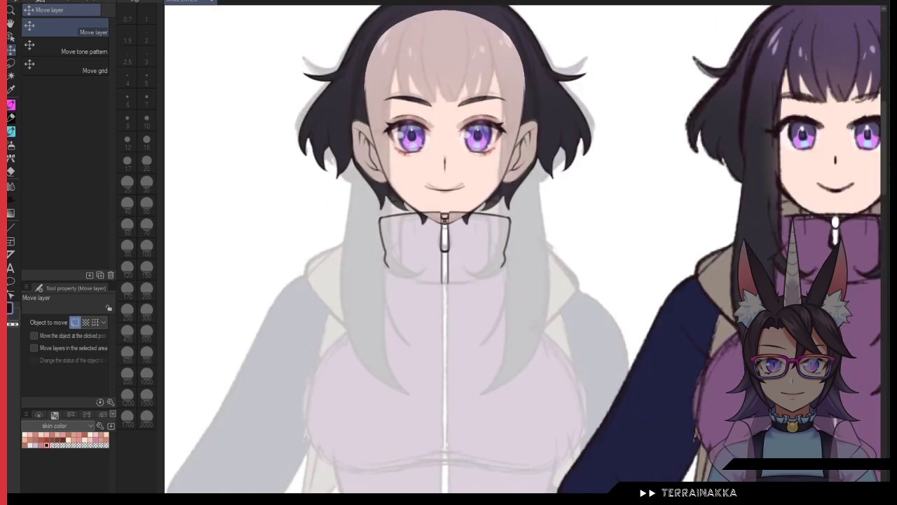
left_click_drag(813, 325, 850, 309)
left_click(851, 311, "alt")
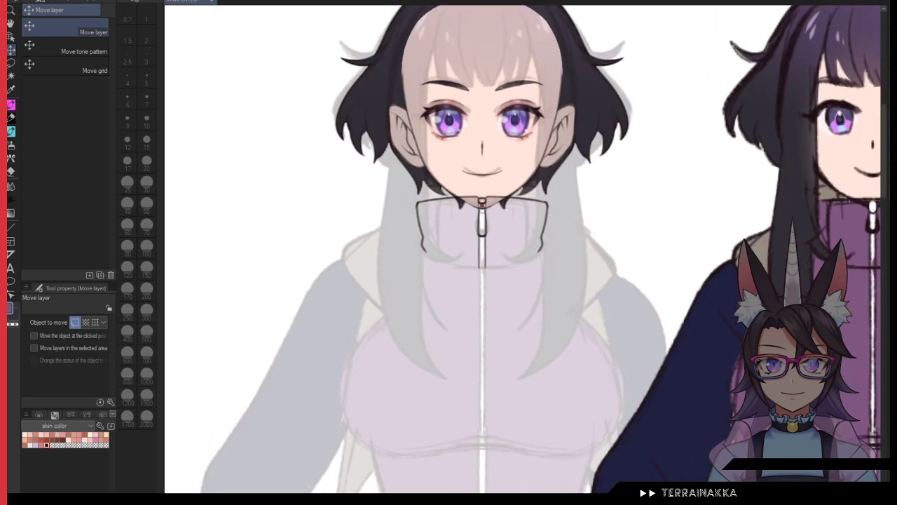
Step: Draw the mirrored lower collar edge in the sampled purple with a size 4 pen, closing it across the zipper
scroll(439, 218, "up", 4)
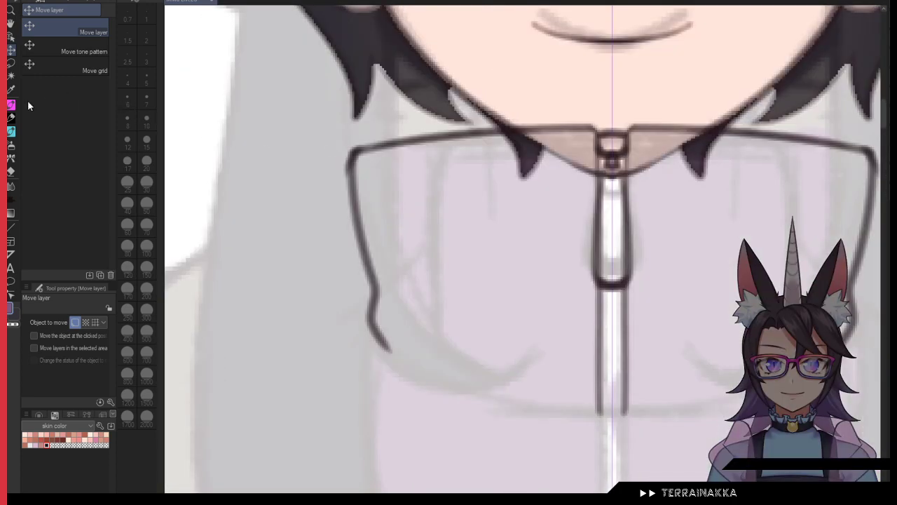
key("p")
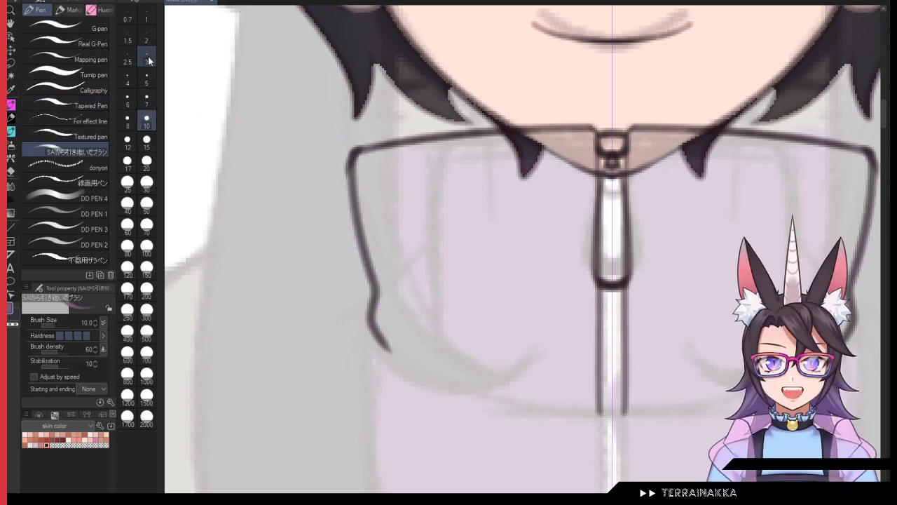
left_click(127, 79)
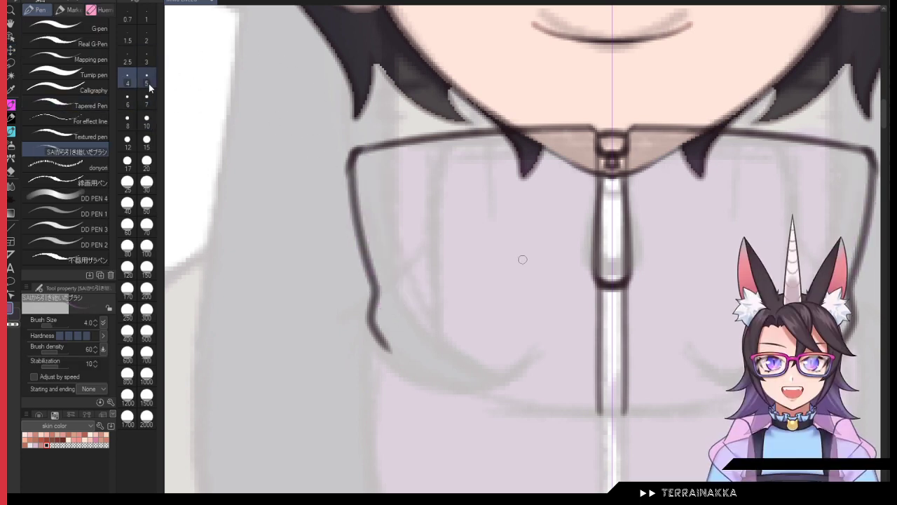
mouse_move(352, 167)
left_mouse_down()
mouse_move(381, 298)
mouse_move(377, 329)
mouse_move(412, 364)
mouse_move(468, 394)
mouse_move(598, 407)
left_mouse_up()
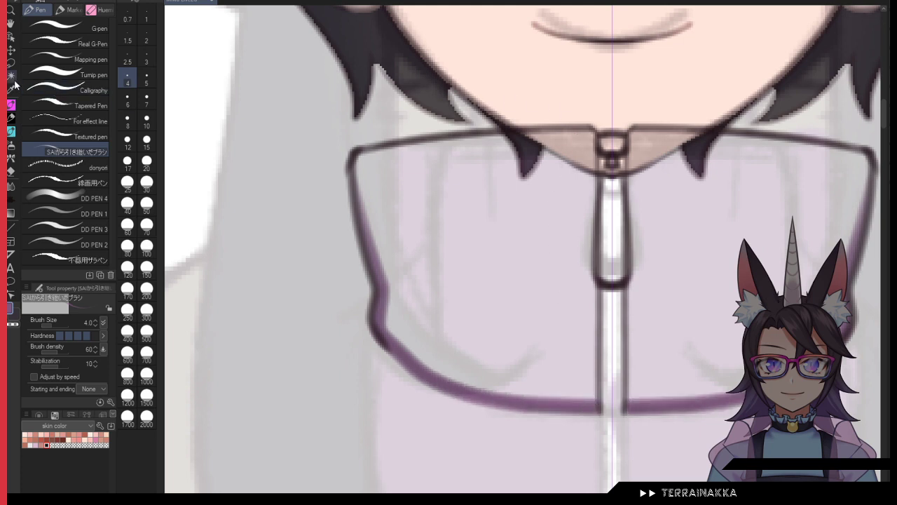
left_click_drag(553, 401, 670, 405)
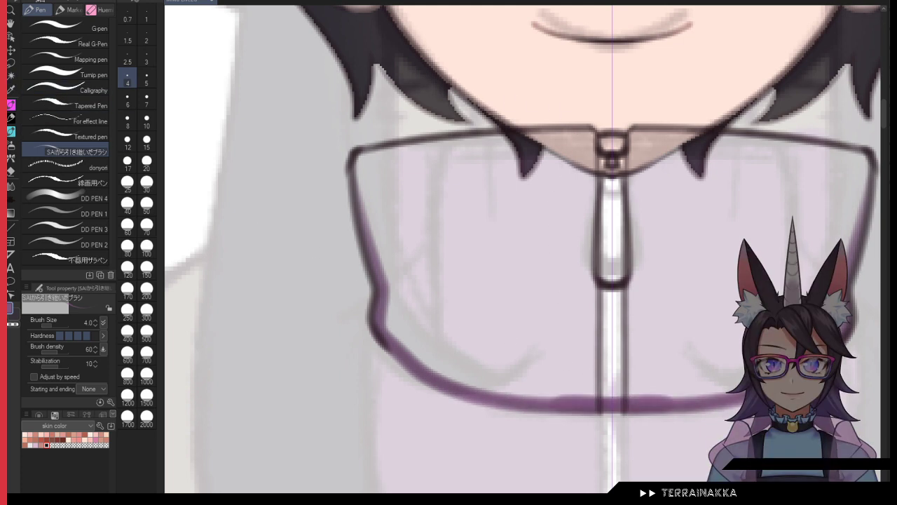
Step: Fill the enclosed collar shape with the jacket's purple through an Auto select selection and clear the selection
key("w")
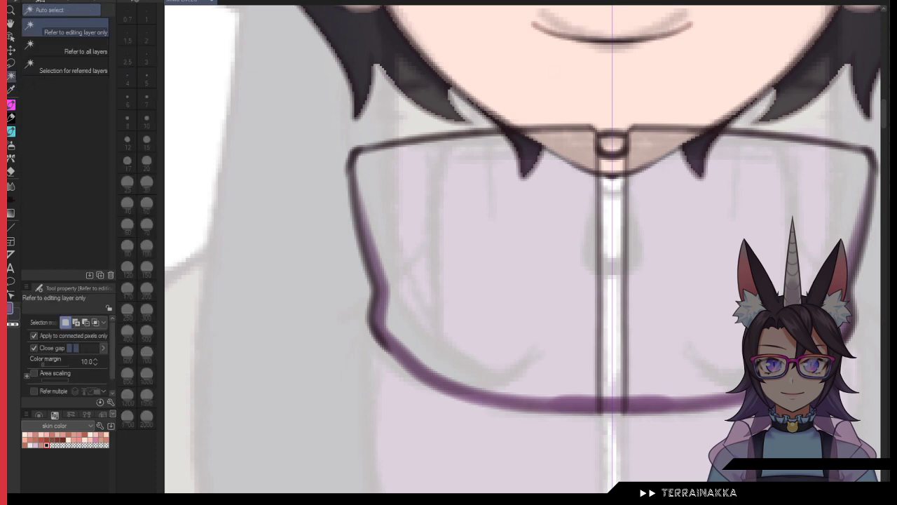
left_click(699, 436)
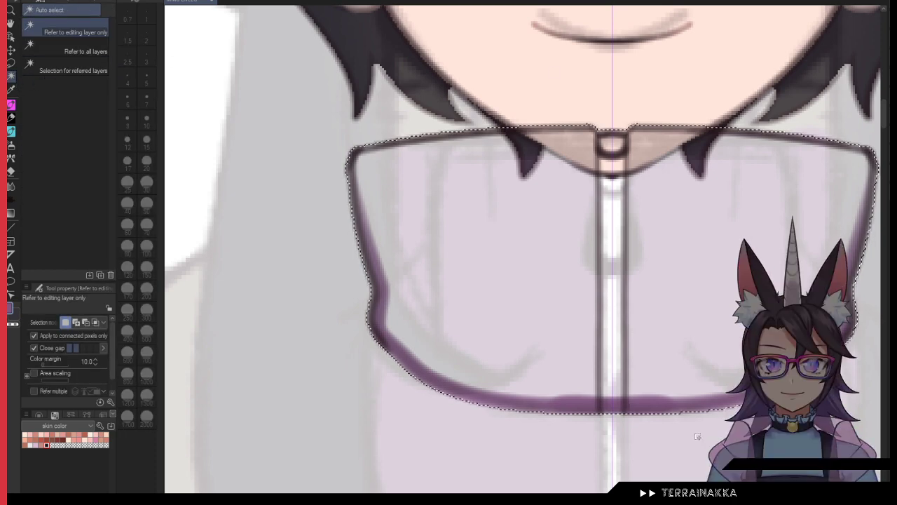
left_click(668, 432)
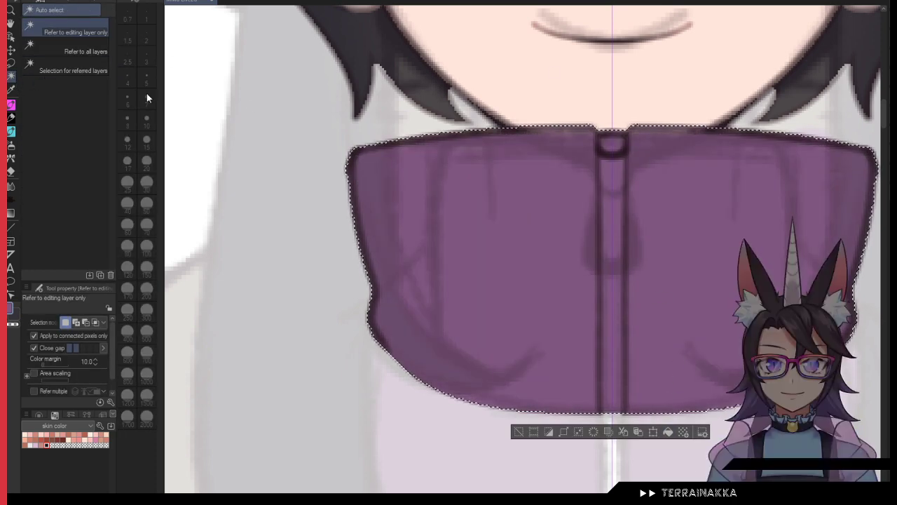
key("m")
key("ctrl+d")
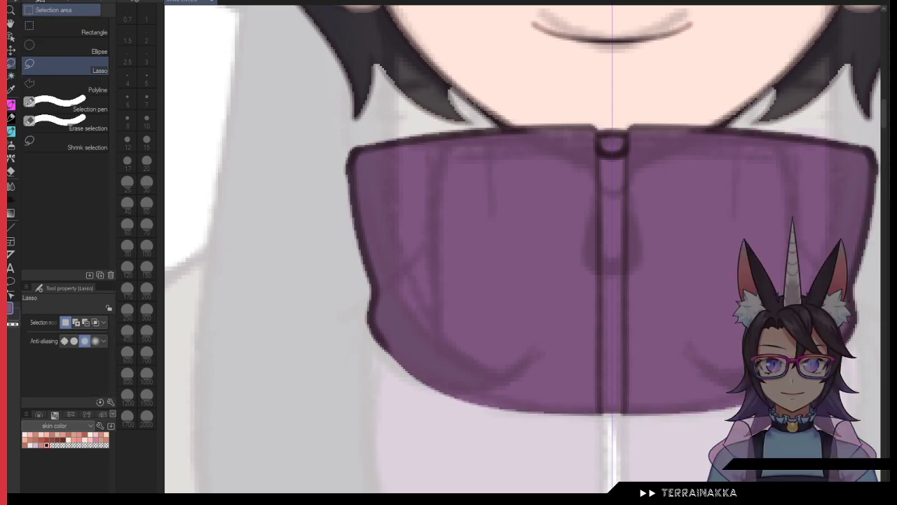
Step: Hide the sketch layers so the purple collar stands with the clean line drawing alone
left_click(894, 164)
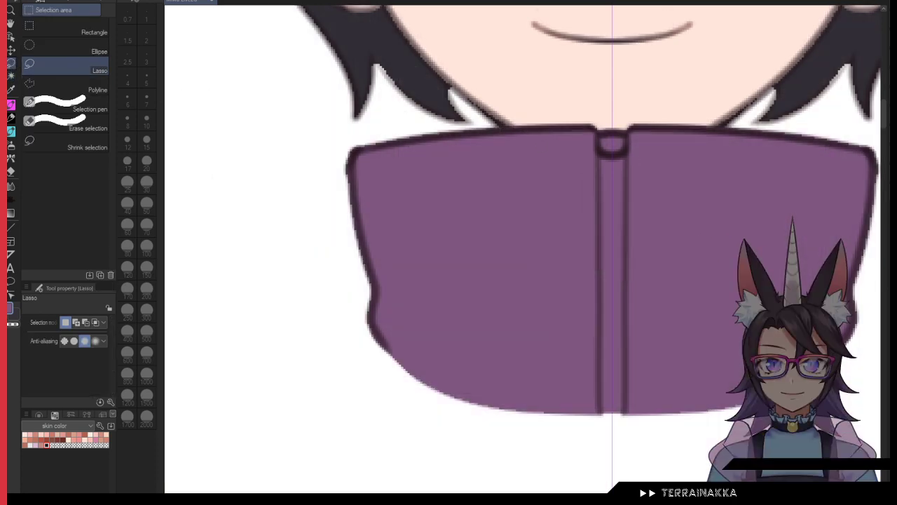
left_click(894, 165)
left_click(894, 165)
mouse_move(777, 219)
left_mouse_down()
mouse_move(754, 382)
mouse_move(742, 361)
left_mouse_up()
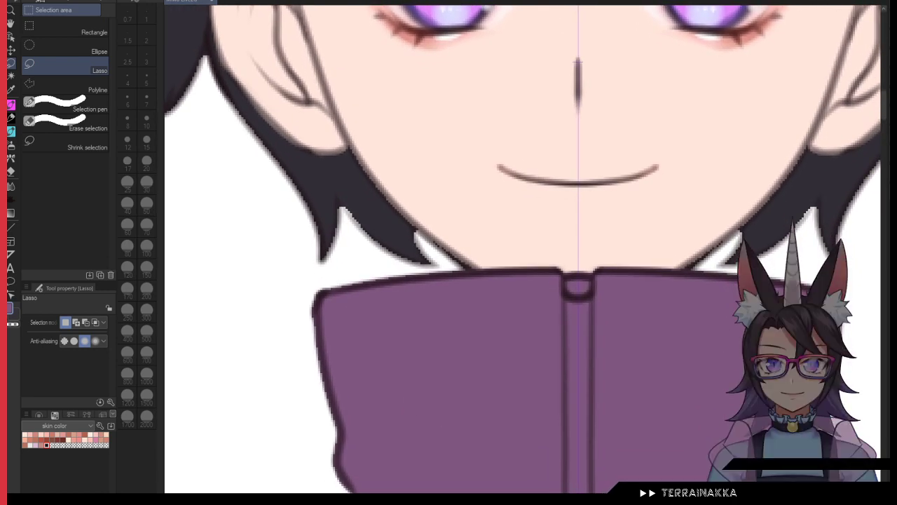
left_click_drag(560, 357, 564, 218)
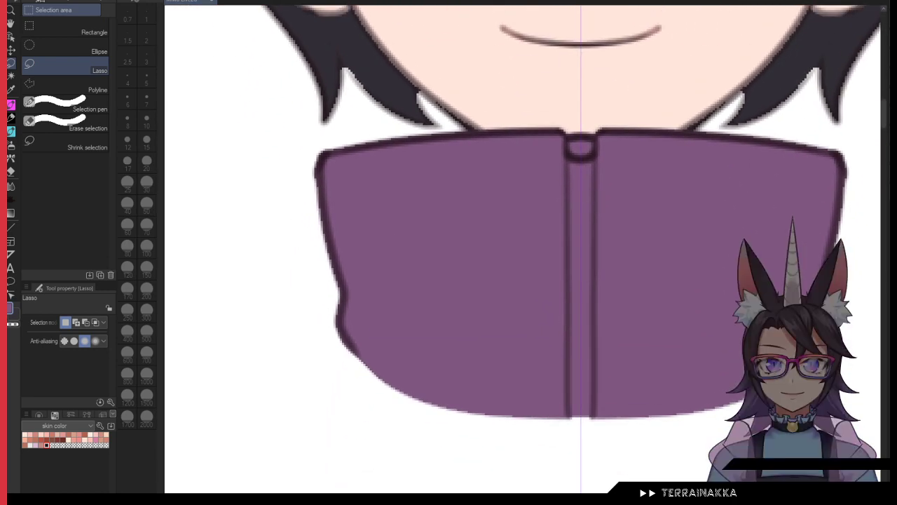
key("alt+bracketleft")
key("p")
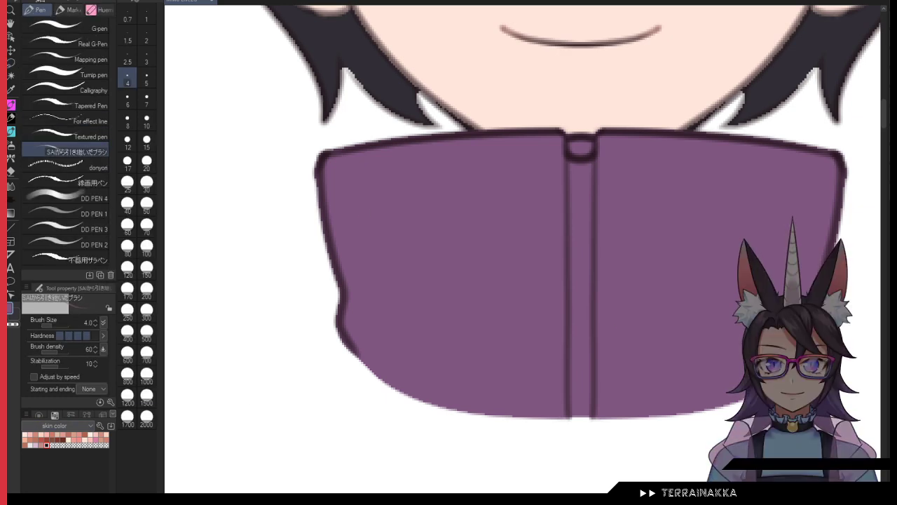
Step: Paint the zipper band and the opening at its top white with a size 6 pen, down to the collar's lower edge
key("ctrl+minus")
key("ctrl+minus")
key("ctrl+minus")
key("ctrl+minus")
left_click_drag(537, 232, 474, 249)
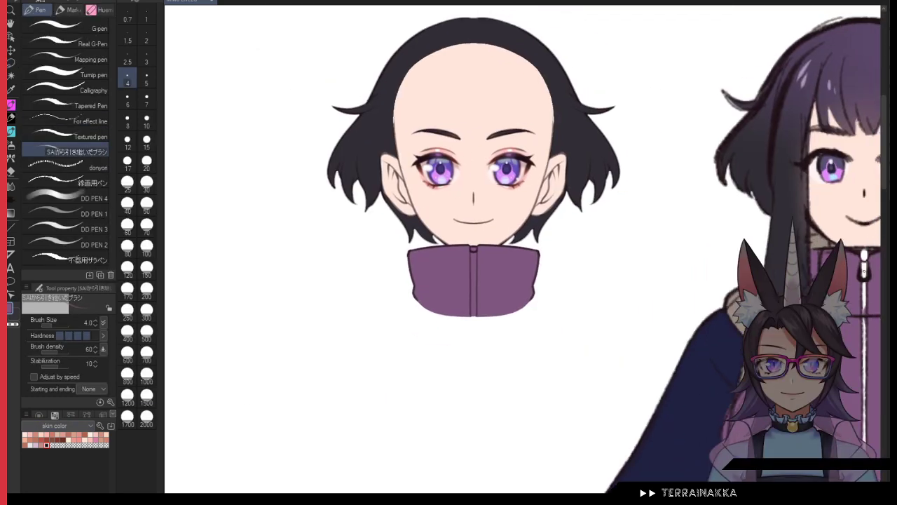
scroll(476, 256, "up", 4)
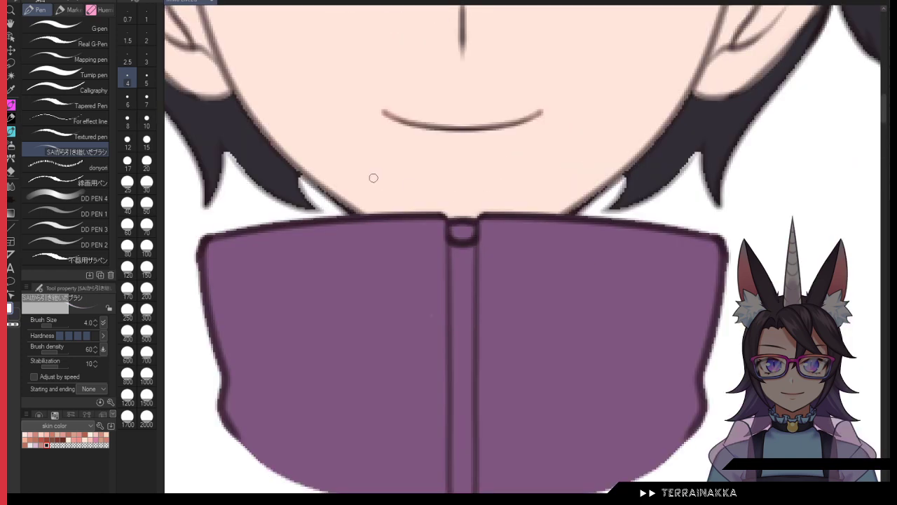
left_click(127, 100)
mouse_move(452, 212)
left_mouse_down()
mouse_move(446, 180)
mouse_move(456, 462)
left_mouse_up()
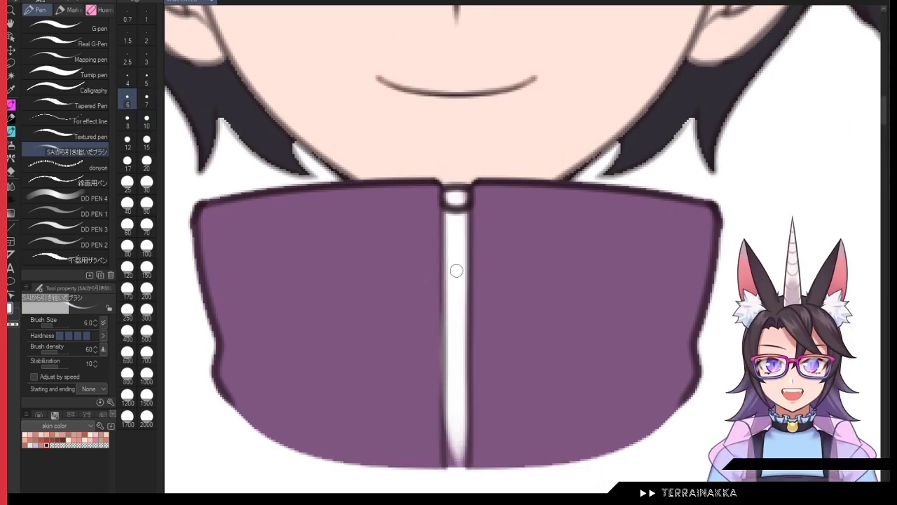
left_click_drag(456, 274, 456, 466)
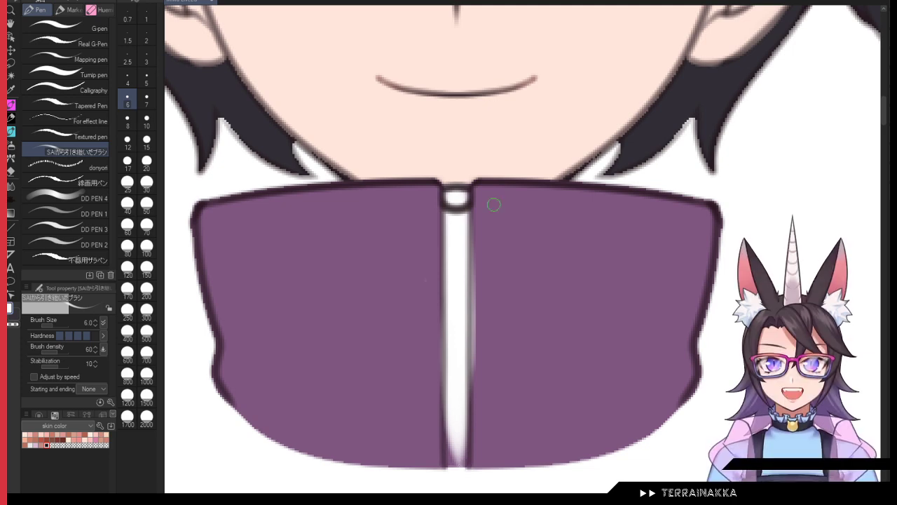
mouse_move(458, 389)
left_mouse_down()
mouse_move(456, 483)
mouse_move(446, 488)
left_mouse_up()
Step: Remove the white spilling past both sides of the zipper using the transparent colour at brush size 5
key("c")
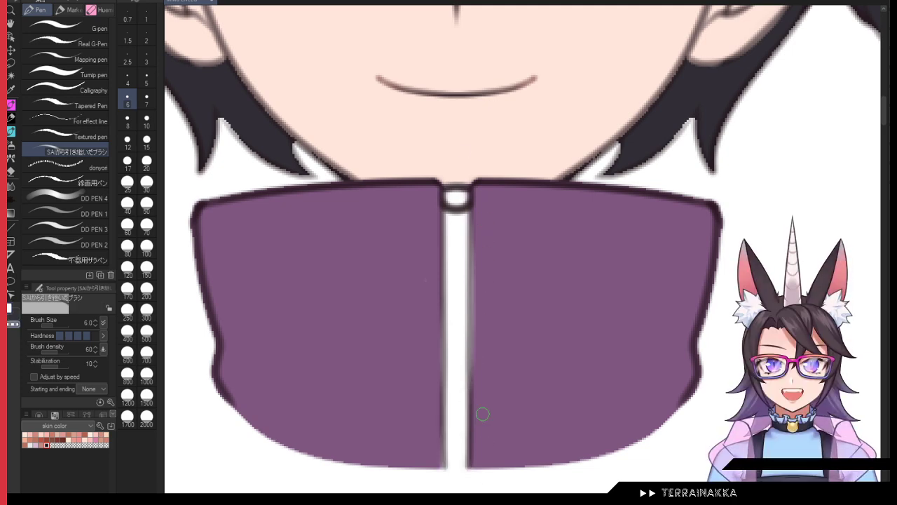
left_click(147, 79)
mouse_move(481, 204)
left_mouse_down()
mouse_move(477, 425)
mouse_move(477, 330)
mouse_move(485, 432)
left_mouse_up()
left_click_drag(439, 197, 439, 477)
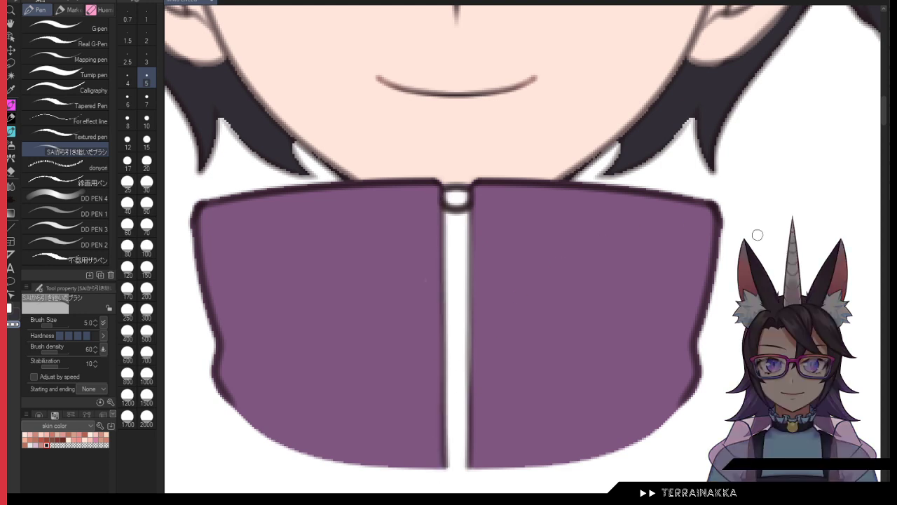
Step: Try filling the zipper's pull tab with white through an Auto select selection
key("c")
left_click(427, 282, "alt")
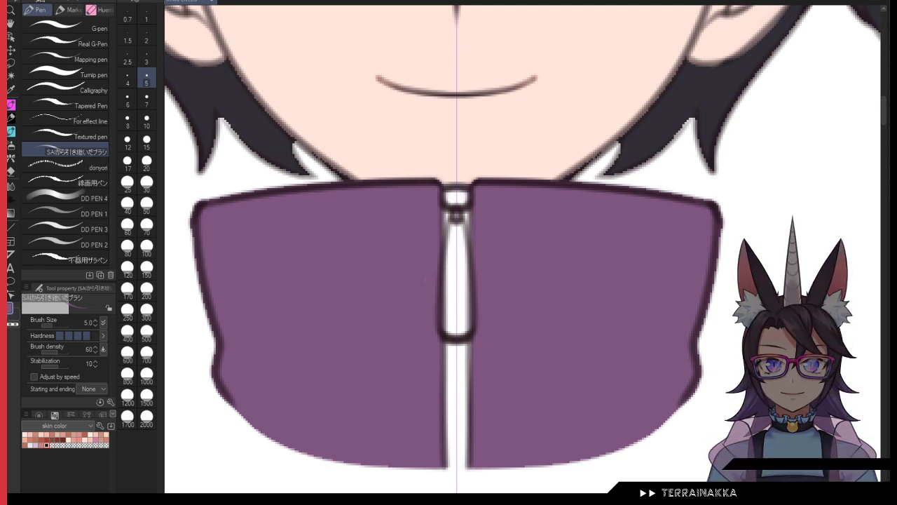
key("w")
left_click(456, 280)
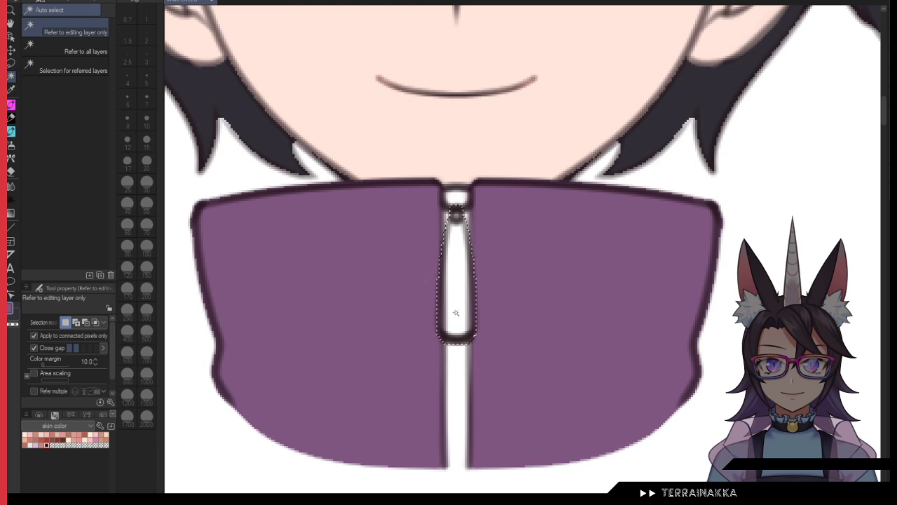
right_click(459, 367)
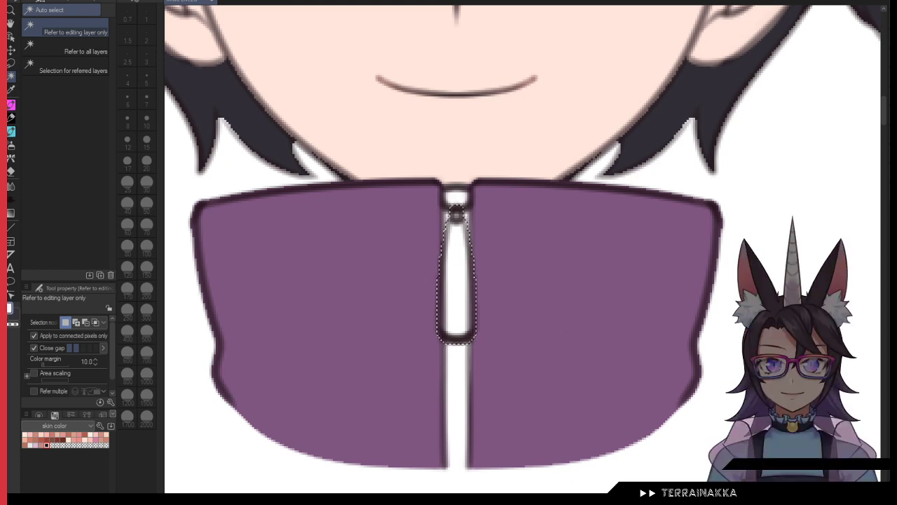
left_click(513, 362)
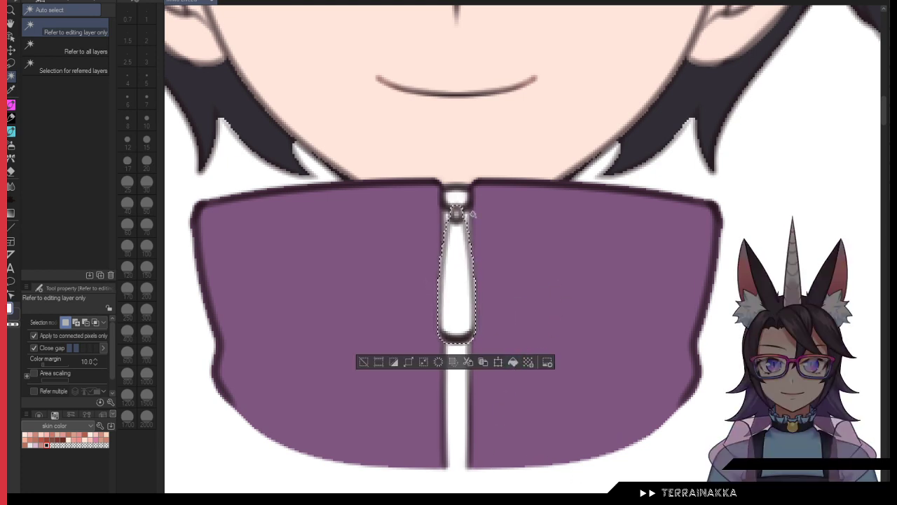
left_click(12, 63)
left_click(338, 98)
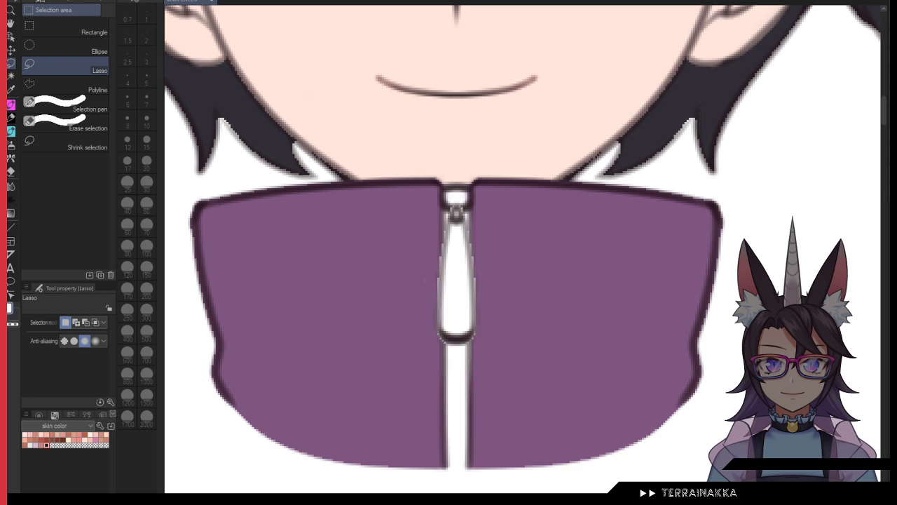
Step: Undo the pull tab's white fill and clear the selection around it
key("ctrl+z")
key("ctrl+z")
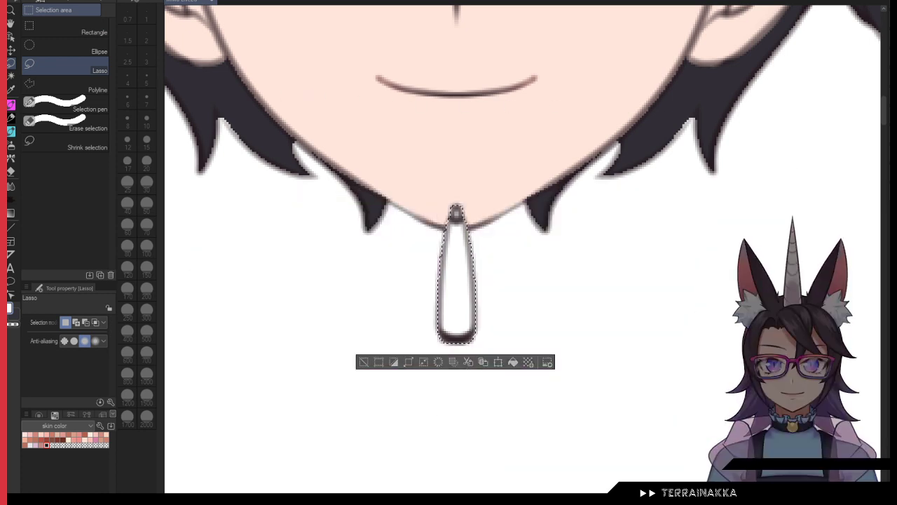
left_click(10, 199)
left_click(11, 64)
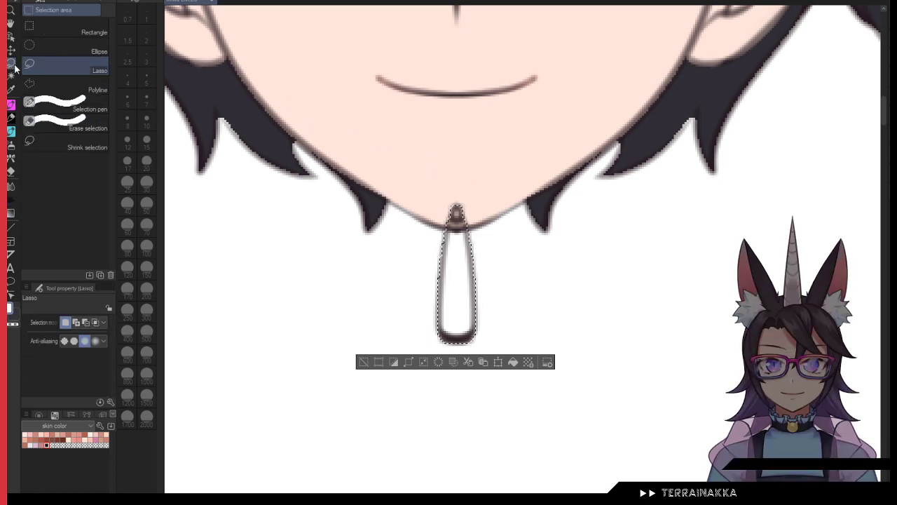
left_click(266, 110)
Step: Fill the isolated zipper pull tab with white by encircling it with the gap-closing enclose-and-fill tool
key("g")
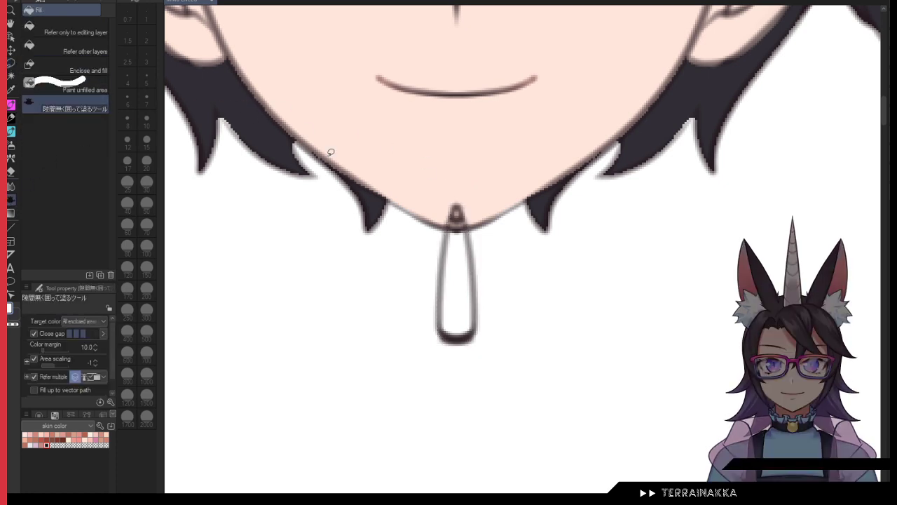
mouse_move(459, 179)
left_mouse_down()
mouse_move(468, 397)
mouse_move(468, 180)
mouse_move(434, 202)
mouse_move(526, 231)
left_mouse_up()
key("ctrl+z")
key("ctrl+z")
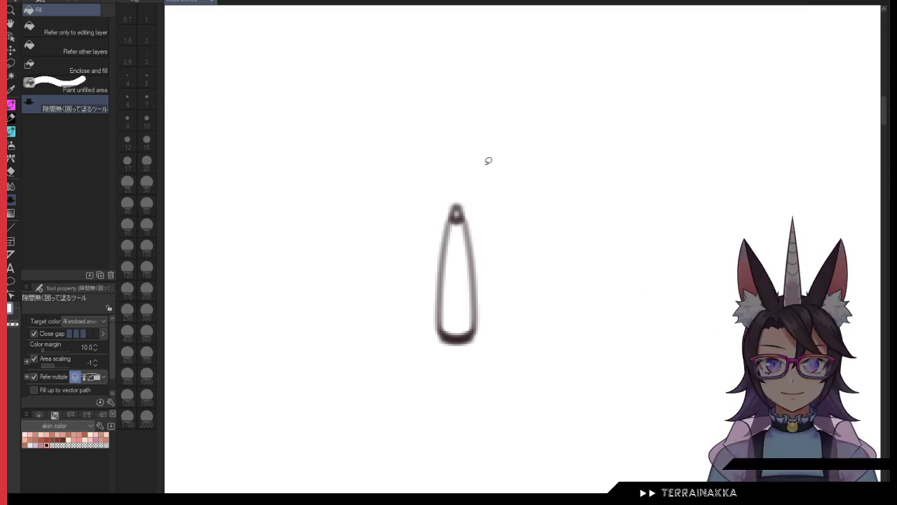
mouse_move(453, 175)
left_mouse_down()
mouse_move(452, 154)
mouse_move(455, 172)
left_mouse_up()
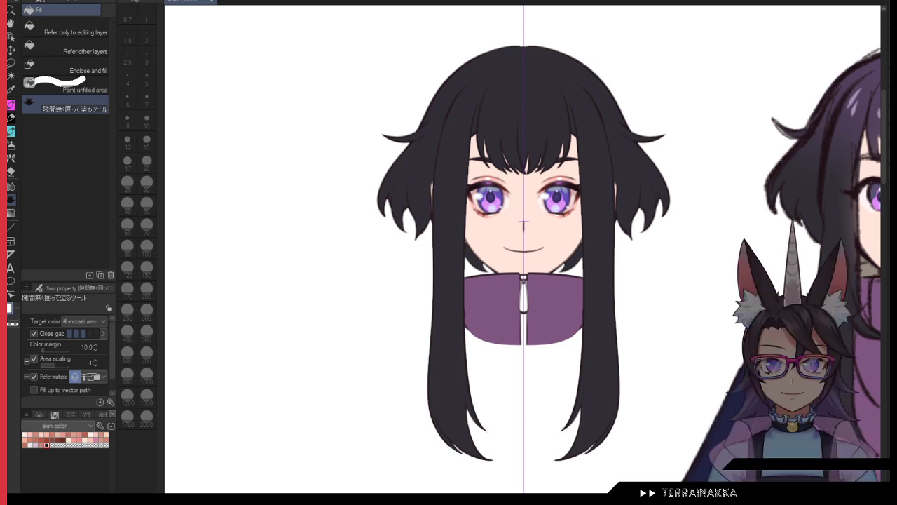
Step: Try drawing the mirrored neck lines from below the cheeks down to the collar with a size 5 pen
scroll(692, 362, "up", 2)
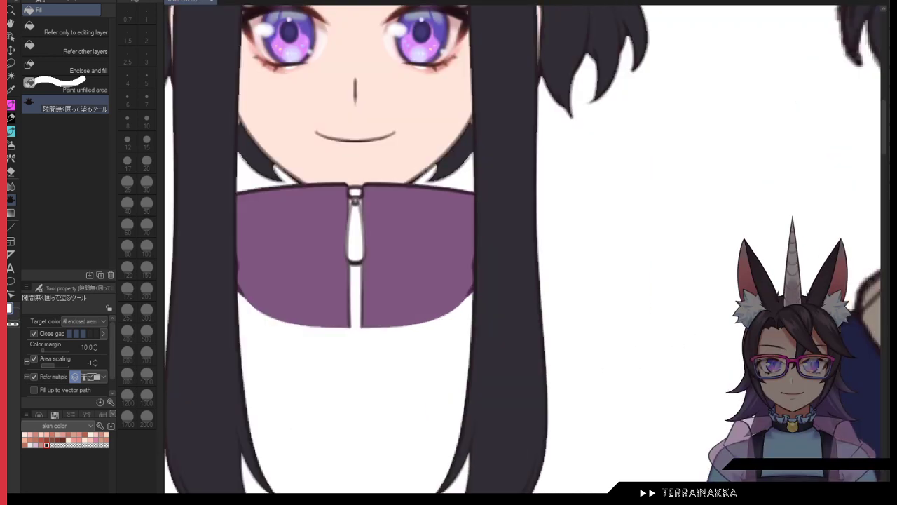
left_click_drag(638, 355, 794, 403)
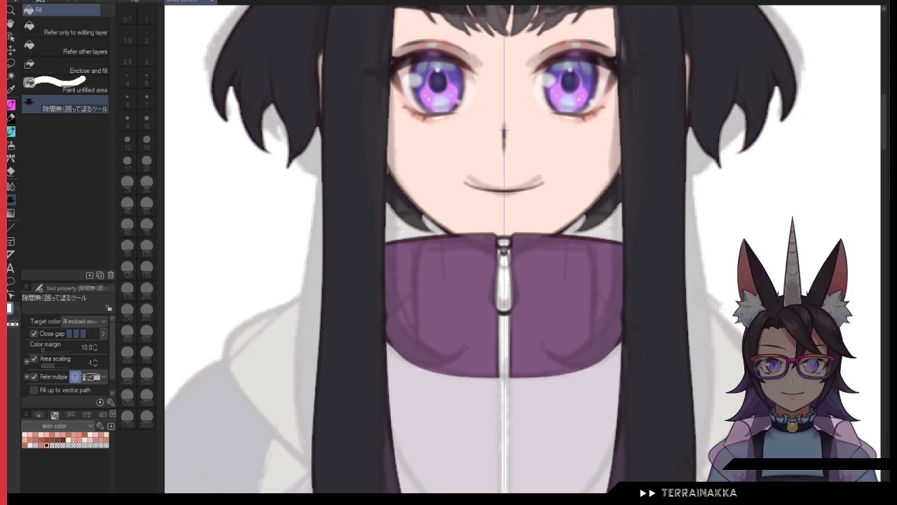
left_click(11, 112)
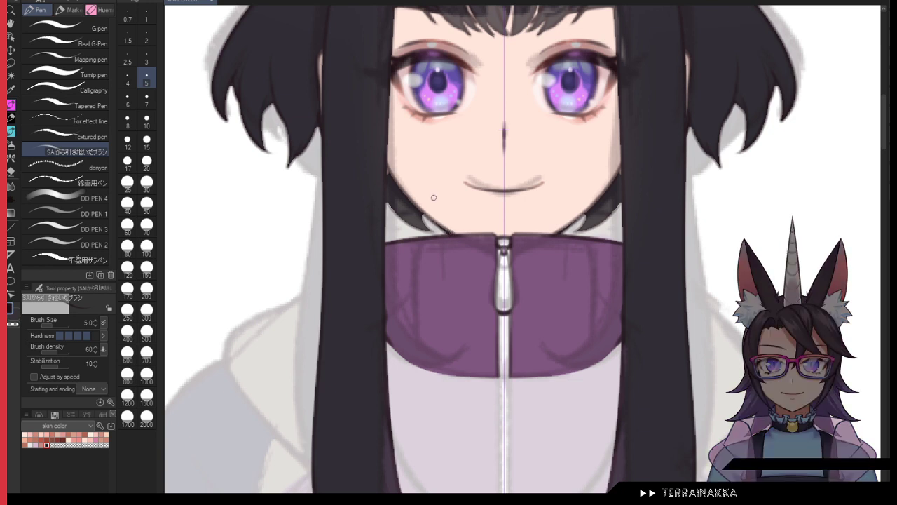
left_click_drag(433, 186, 441, 233)
key("ctrl+z")
mouse_move(431, 234)
left_mouse_down()
mouse_move(423, 191)
mouse_move(461, 162)
left_mouse_up()
key("ctrl+z")
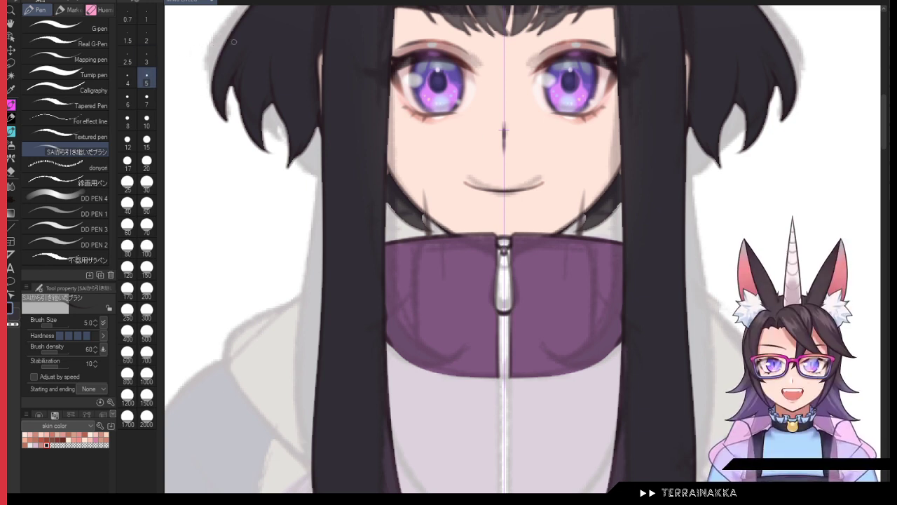
key("ctrl+z")
left_click_drag(428, 191, 439, 234)
key("ctrl+z")
left_click_drag(433, 189, 443, 234)
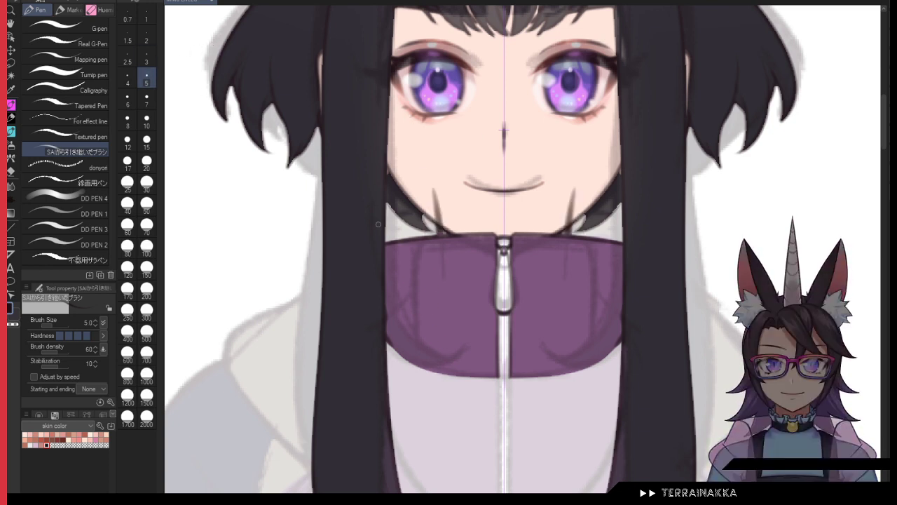
Step: Draw the mirrored upper neck outline arching over the mouth and down past the jaw with a size 3 pen
left_click(146, 62)
key("ctrl+z")
left_click_drag(434, 189, 439, 234)
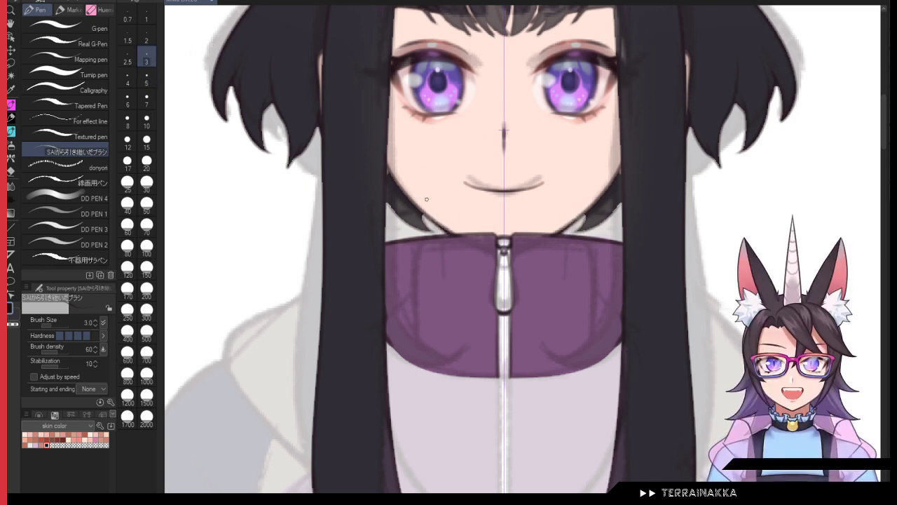
mouse_move(427, 202)
left_mouse_down()
mouse_move(435, 181)
mouse_move(479, 158)
left_mouse_up()
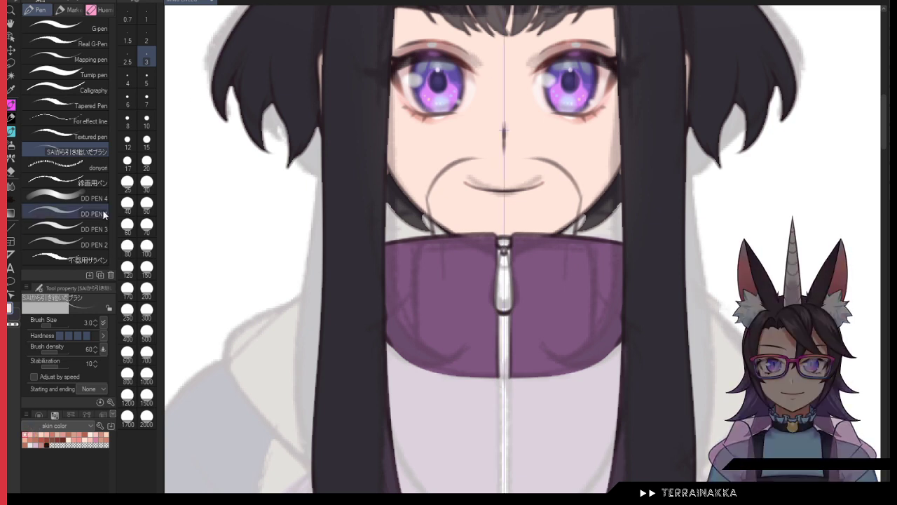
Step: Paint the neck base inside the outline with a reddish skin tone, using pen sizes 15 and 7
left_click(146, 140)
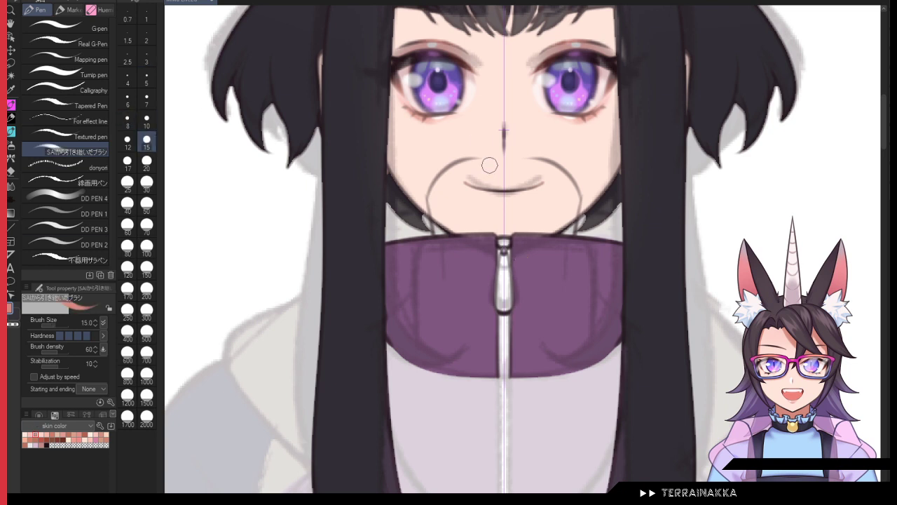
mouse_move(489, 166)
left_mouse_down()
mouse_move(451, 190)
mouse_move(532, 178)
left_mouse_up()
left_click(147, 99)
key("ctrl+z")
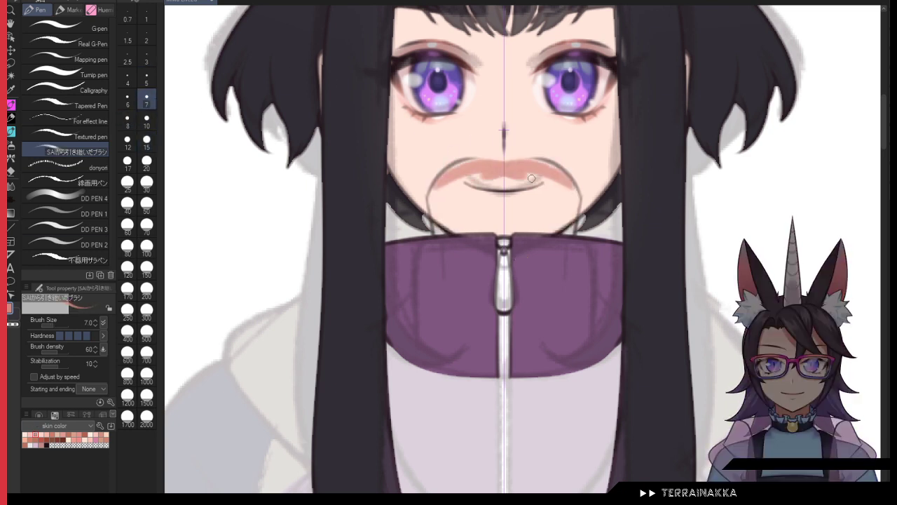
left_click_drag(463, 162, 445, 199)
key("ctrl+z")
mouse_move(462, 167)
left_mouse_down()
mouse_move(434, 204)
mouse_move(480, 203)
mouse_move(566, 168)
left_mouse_up()
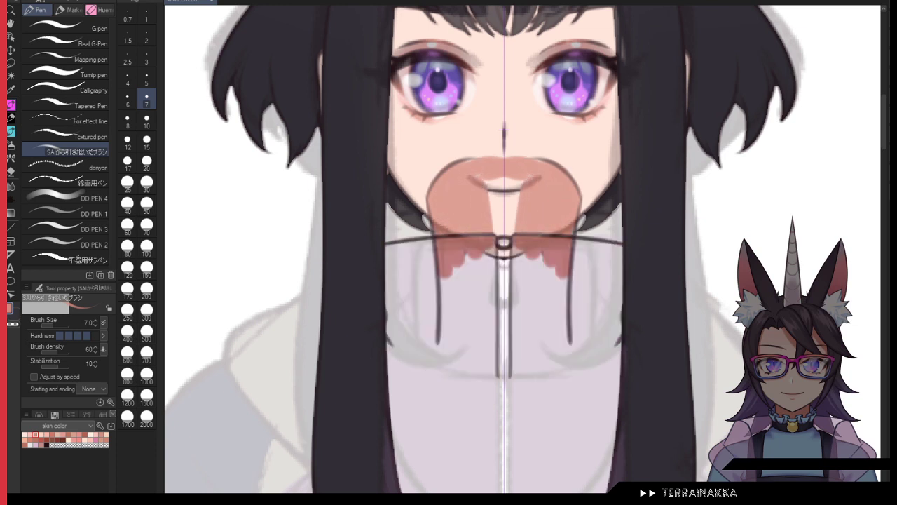
key("ctrl+z")
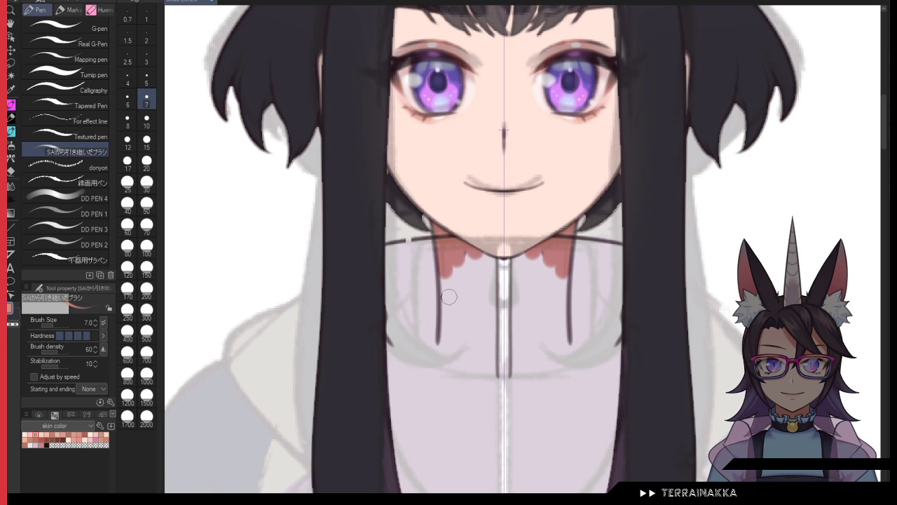
Step: Try redrawing the mirrored neck sides in black with a size 20 brush and a size 7 pen
key("ctrl+z")
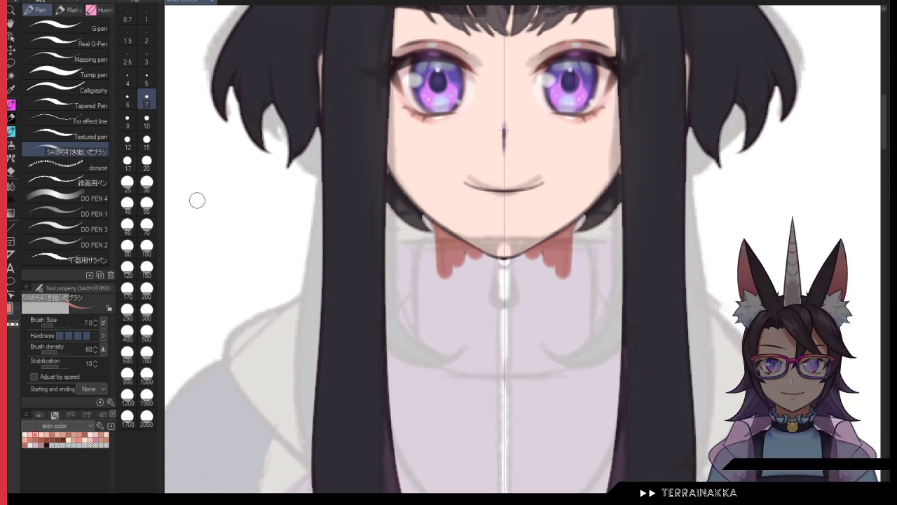
left_click(47, 445)
left_click(11, 119)
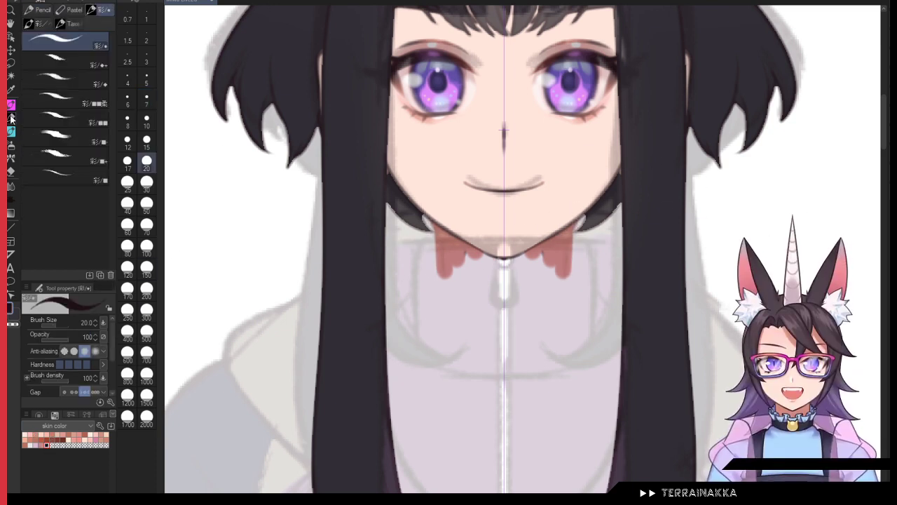
left_click_drag(434, 224, 437, 332)
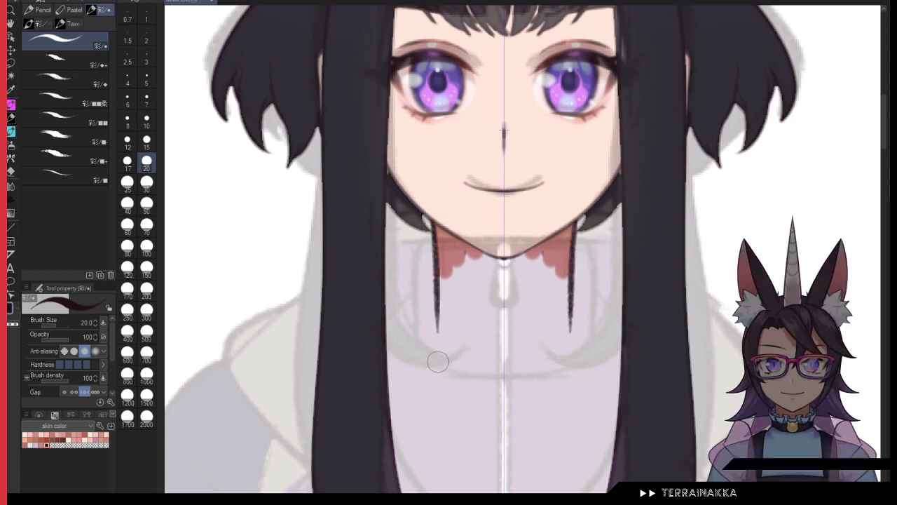
left_click(11, 105)
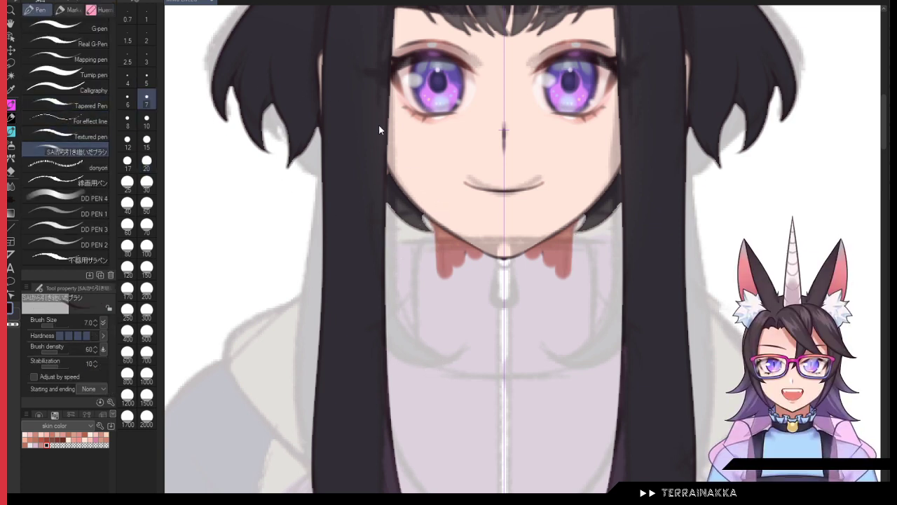
key("ctrl+z")
left_click_drag(431, 219, 433, 334)
Step: Draw the mirrored neck sides in black with a size 3 pen, flaring outward towards the shoulders
left_click(146, 62)
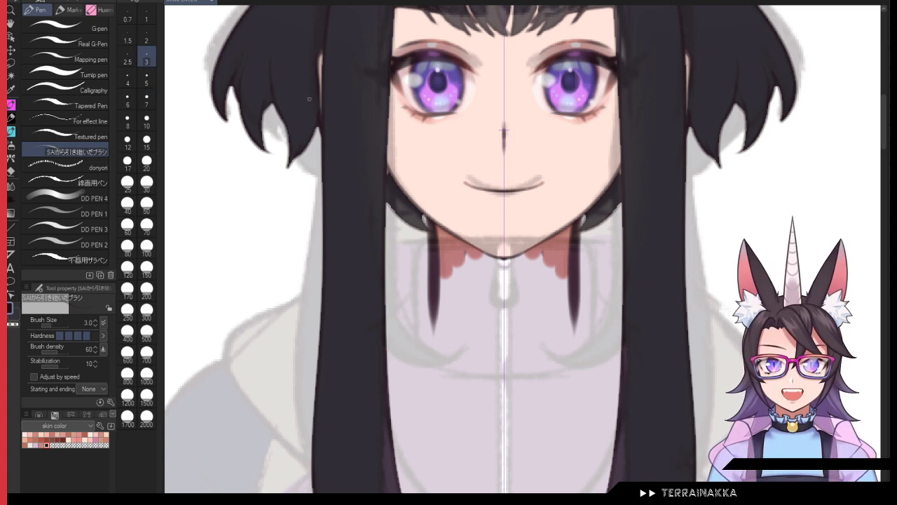
key("ctrl+z")
left_click_drag(431, 219, 439, 347)
key("ctrl+z")
left_click_drag(436, 245, 402, 331)
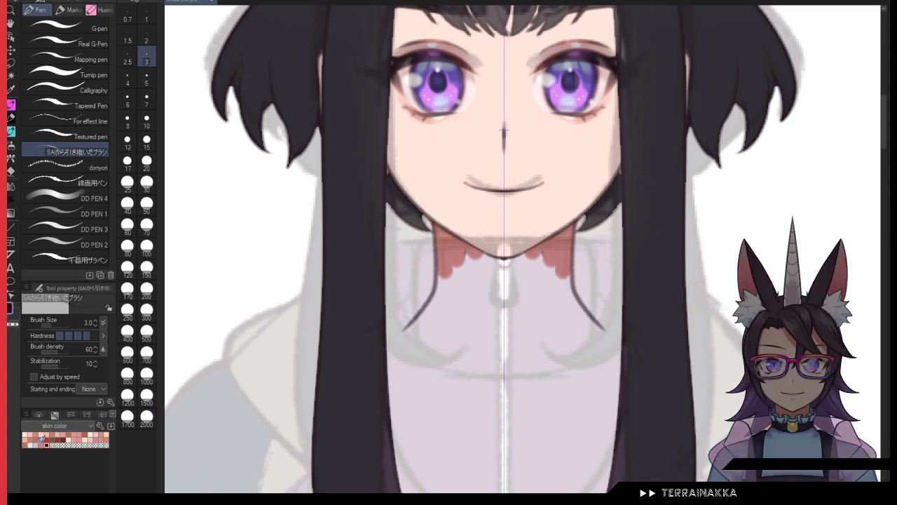
Step: Paint the rest of the neck in the reddish skin tone down to a curved lower edge, using pen sizes 15 and 7
left_click(35, 434)
left_click(147, 141)
mouse_move(449, 258)
left_mouse_down()
mouse_move(463, 313)
mouse_move(513, 218)
left_mouse_up()
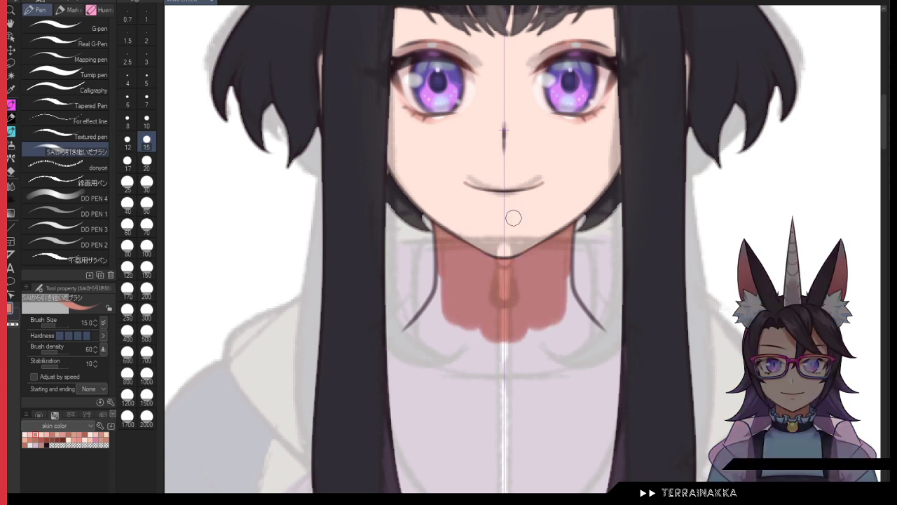
left_click_drag(501, 333, 466, 343)
left_click(147, 103)
mouse_move(438, 265)
left_mouse_down()
mouse_move(434, 307)
mouse_move(442, 275)
mouse_move(414, 324)
mouse_move(517, 334)
mouse_move(464, 327)
mouse_move(450, 308)
mouse_move(430, 322)
mouse_move(539, 335)
left_mouse_up()
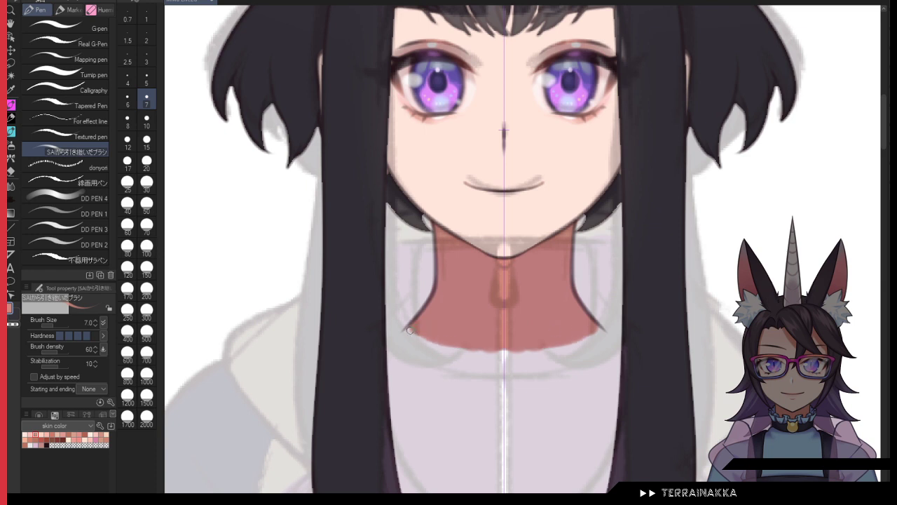
mouse_move(409, 330)
left_mouse_down()
mouse_move(515, 352)
mouse_move(590, 331)
left_mouse_up()
left_click_drag(419, 333, 411, 340)
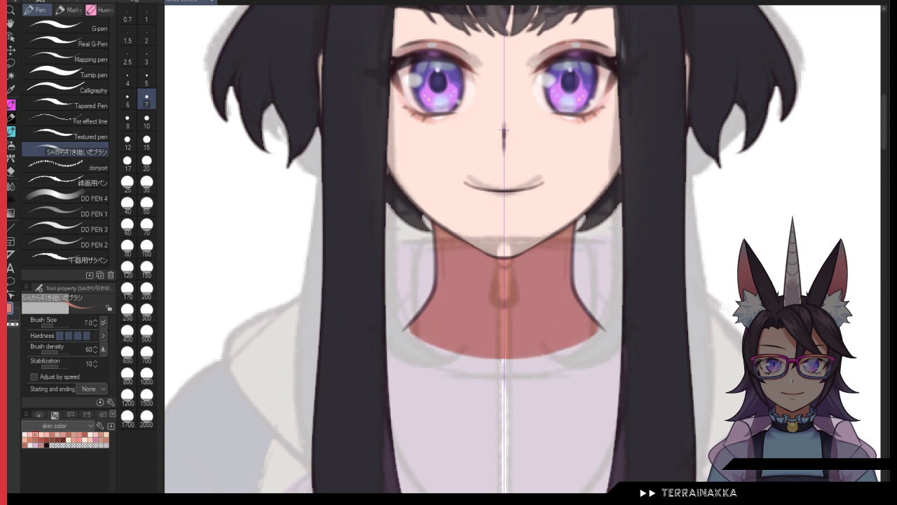
Step: Trim the upper neck base's outer edge with transparent colour and fill its gap behind the mouth using a size 5 pen
left_click(147, 77)
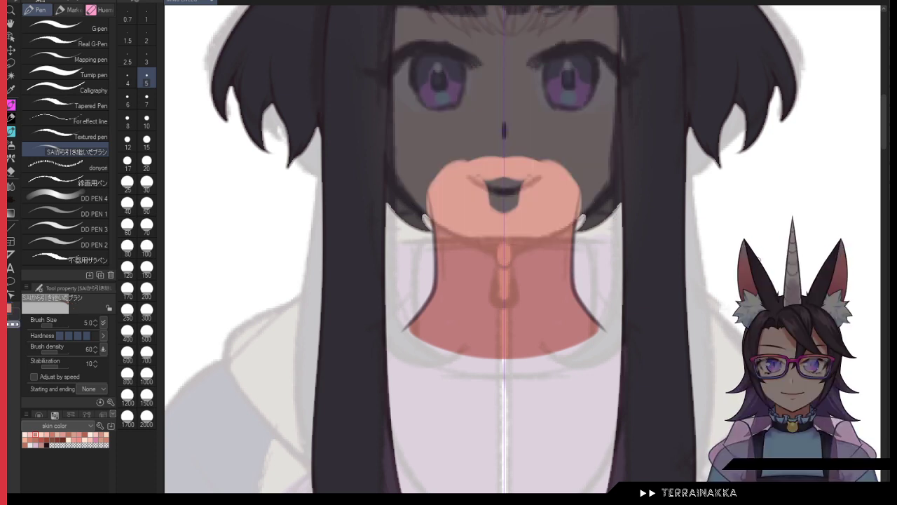
left_click_drag(580, 200, 578, 219)
key("c")
mouse_move(483, 178)
left_mouse_down()
mouse_move(500, 195)
mouse_move(501, 154)
left_mouse_up()
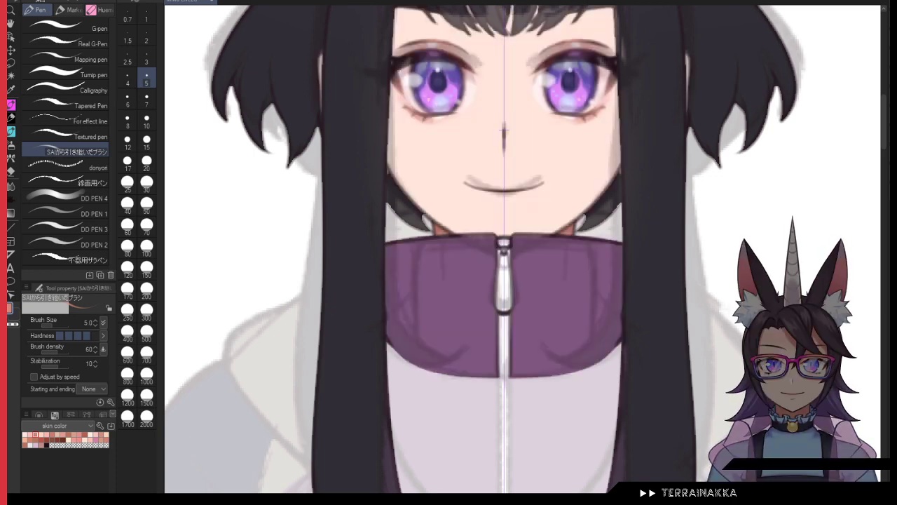
Step: Try drawing the mirrored shoulder lines below the collar with a size 5 pen in the reddish skin tone
key("ctrl+minus")
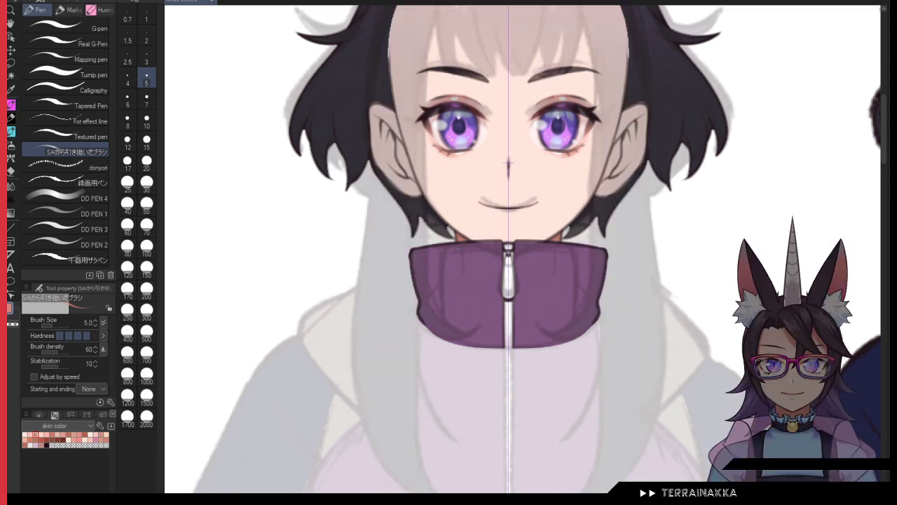
left_click_drag(508, 294, 576, 160)
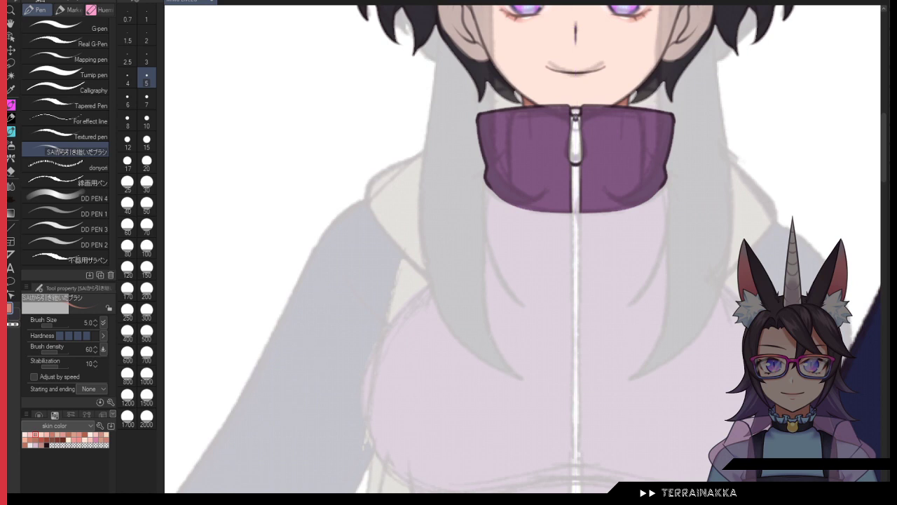
key("ctrl+minus")
left_click_drag(699, 326, 683, 255)
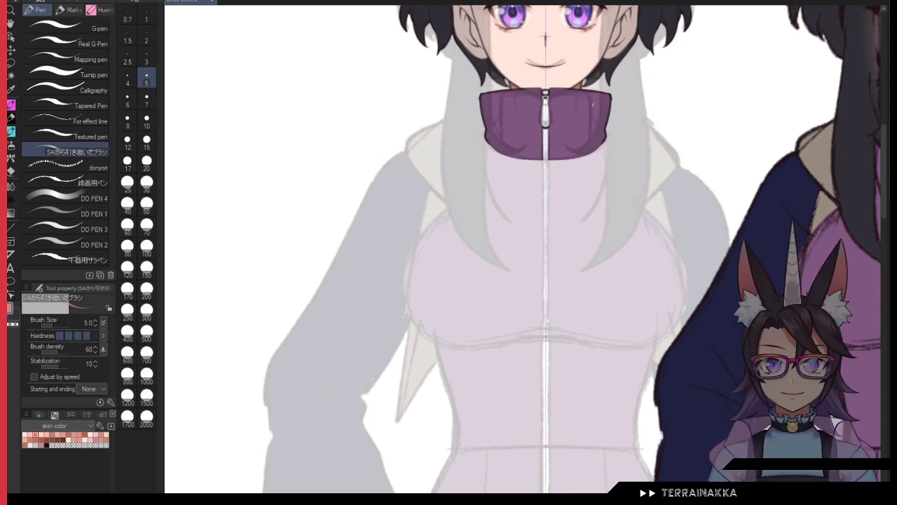
scroll(420, 151, "up", 3)
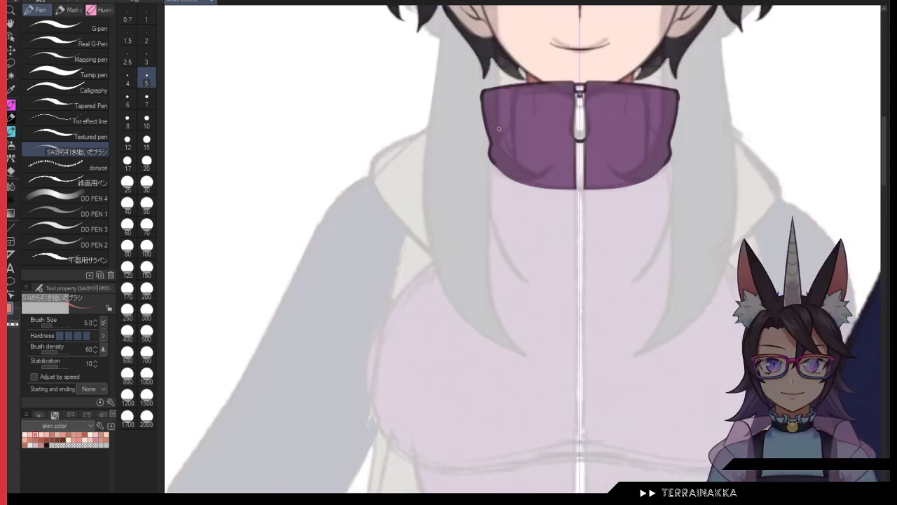
left_click_drag(478, 110, 437, 216)
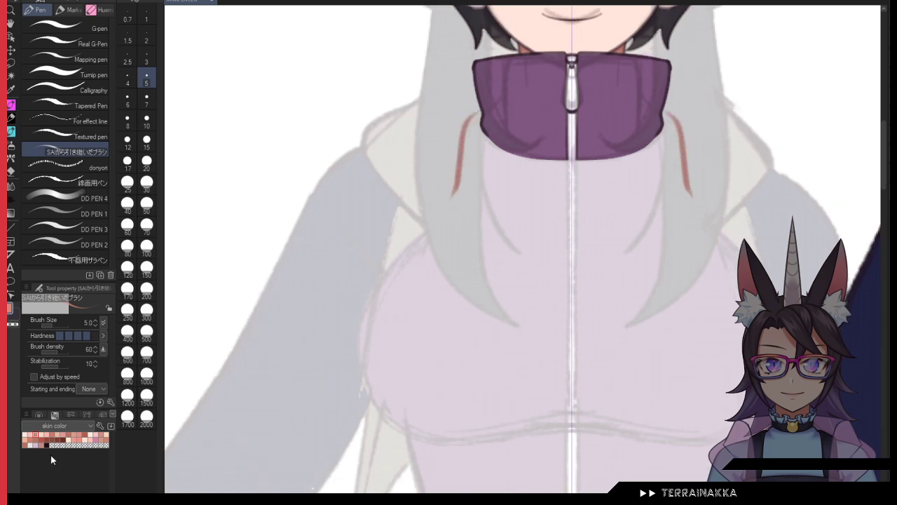
Step: Draw the mirrored jacket shoulder lines from the collar down to the armpits in black with a size 3 pen
left_click(148, 58)
key("ctrl+z")
mouse_move(481, 110)
left_mouse_down()
mouse_move(453, 144)
mouse_move(444, 190)
left_mouse_up()
key("ctrl+z")
mouse_move(482, 112)
left_mouse_down()
mouse_move(451, 145)
mouse_move(429, 223)
left_mouse_up()
left_click_drag(474, 115, 482, 112)
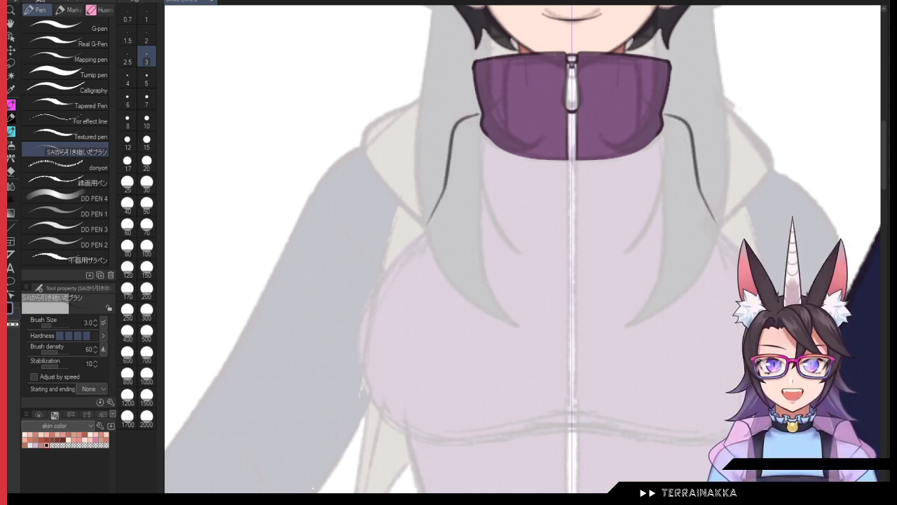
key("ctrl+z")
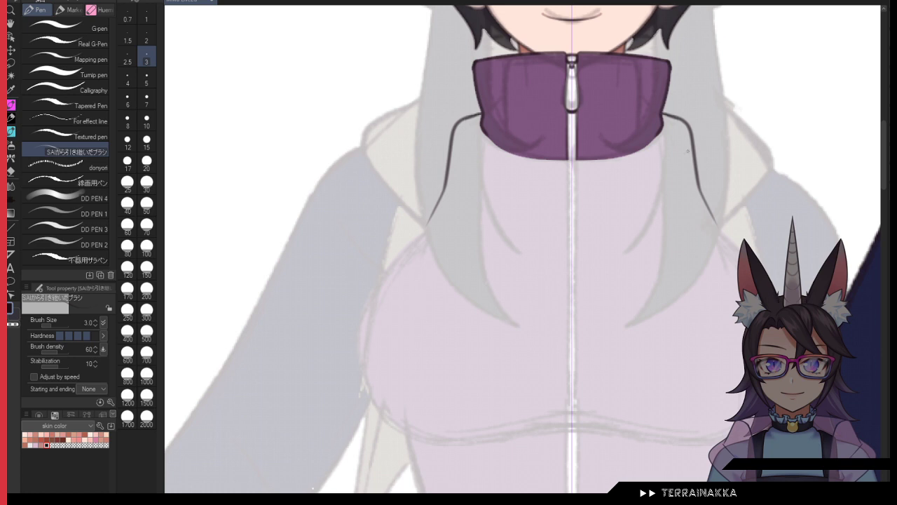
Step: Try drawing the mirrored chest outline from the armpits around to the jacket's centre line with the size 3 pen
mouse_move(437, 202)
left_mouse_down()
mouse_move(364, 318)
mouse_move(386, 411)
mouse_move(462, 442)
mouse_move(668, 449)
left_mouse_up()
key("ctrl+z")
key("ctrl+z")
mouse_move(426, 225)
left_mouse_down()
mouse_move(361, 335)
mouse_move(388, 412)
mouse_move(452, 440)
mouse_move(648, 428)
left_mouse_up()
key("ctrl+z")
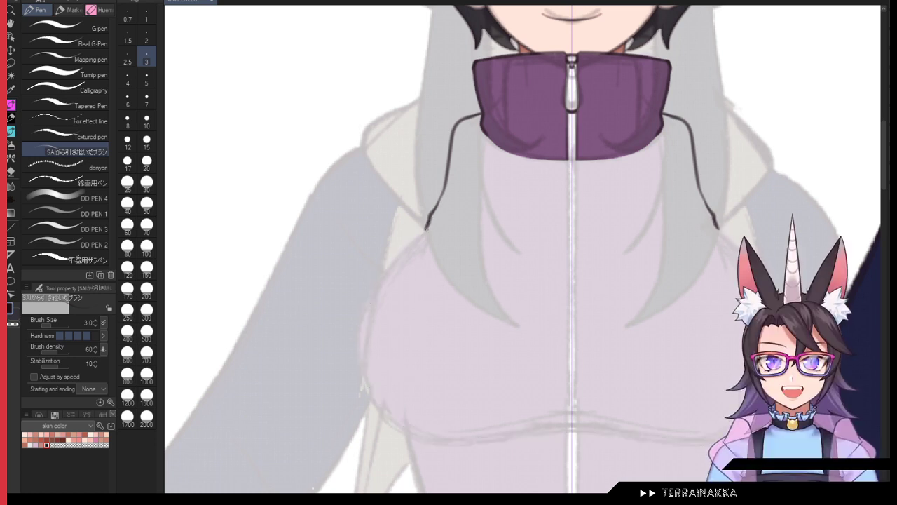
mouse_move(425, 225)
left_mouse_down()
mouse_move(361, 333)
mouse_move(357, 386)
mouse_move(385, 275)
mouse_move(359, 350)
mouse_move(382, 404)
mouse_move(455, 437)
mouse_move(659, 422)
left_mouse_up()
key("ctrl+z")
key("ctrl+z")
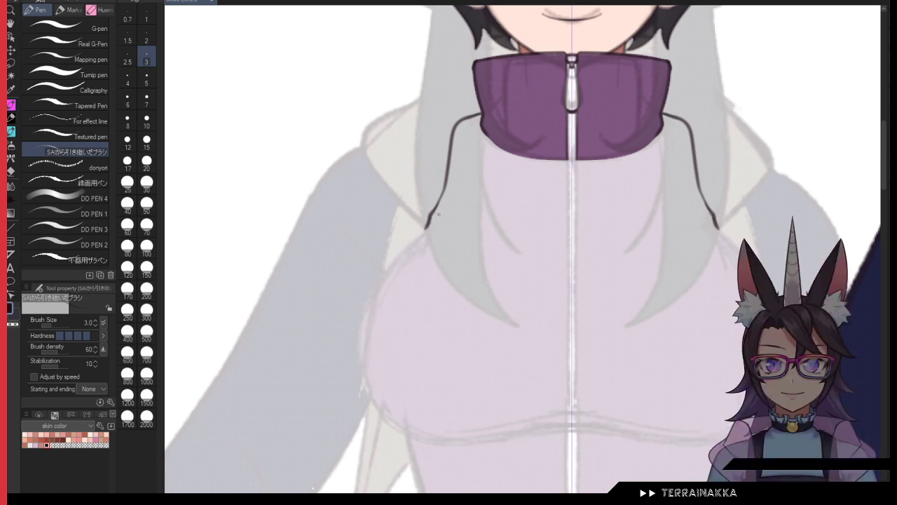
mouse_move(426, 225)
left_mouse_down()
mouse_move(365, 369)
mouse_move(492, 440)
mouse_move(569, 433)
left_mouse_up()
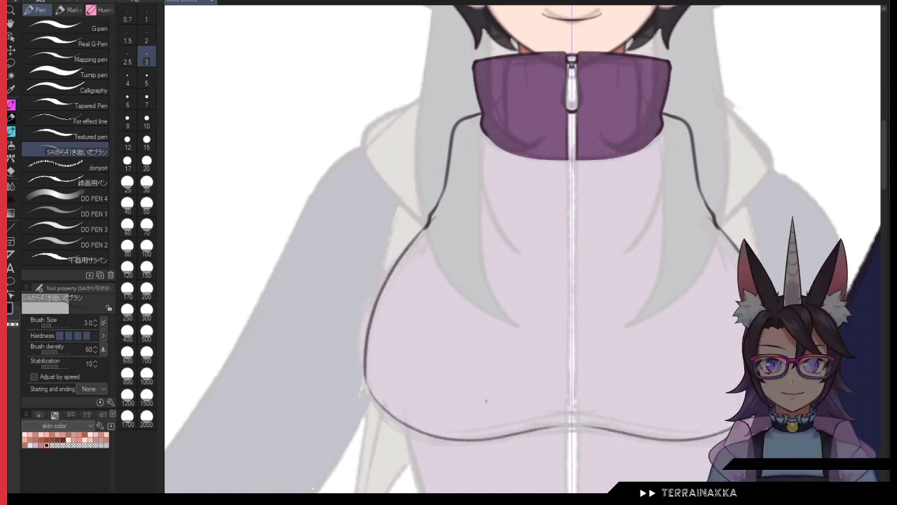
left_click_drag(365, 371, 406, 426)
Step: Redraw the mirrored chest outline as one smooth curve meeting at the zipper and add a short fold stroke at each armpit
key("ctrl+z")
key("ctrl+z")
mouse_move(426, 225)
left_mouse_down()
mouse_move(371, 326)
mouse_move(474, 437)
mouse_move(568, 434)
left_mouse_up()
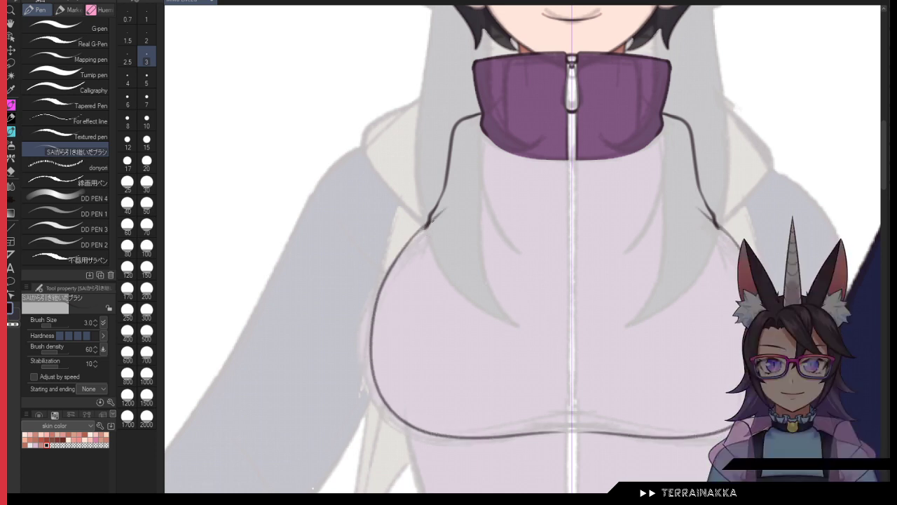
left_click_drag(443, 208, 423, 228)
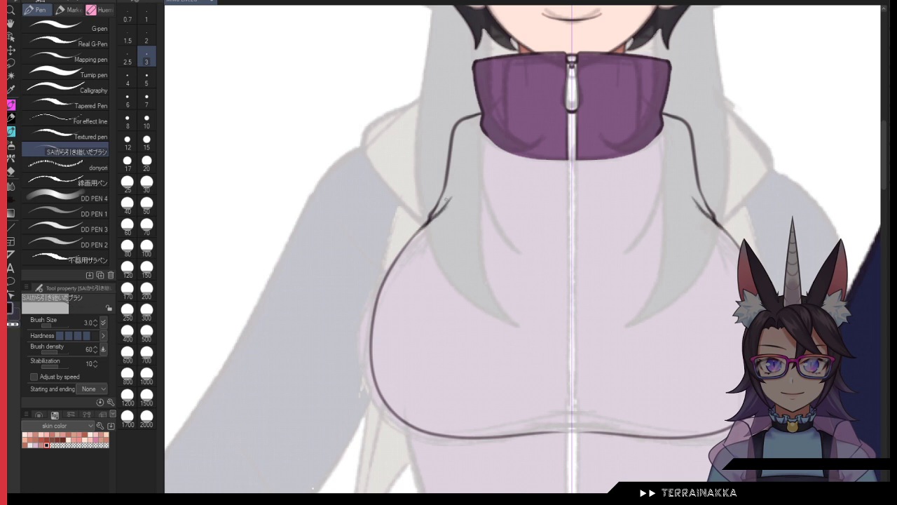
Step: Try drawing the mirrored zipper edges straight down from the collar with the size 3 pen
mouse_move(502, 249)
left_mouse_down()
mouse_move(485, 190)
mouse_move(484, 206)
left_mouse_up()
left_click_drag(526, 122, 510, 166)
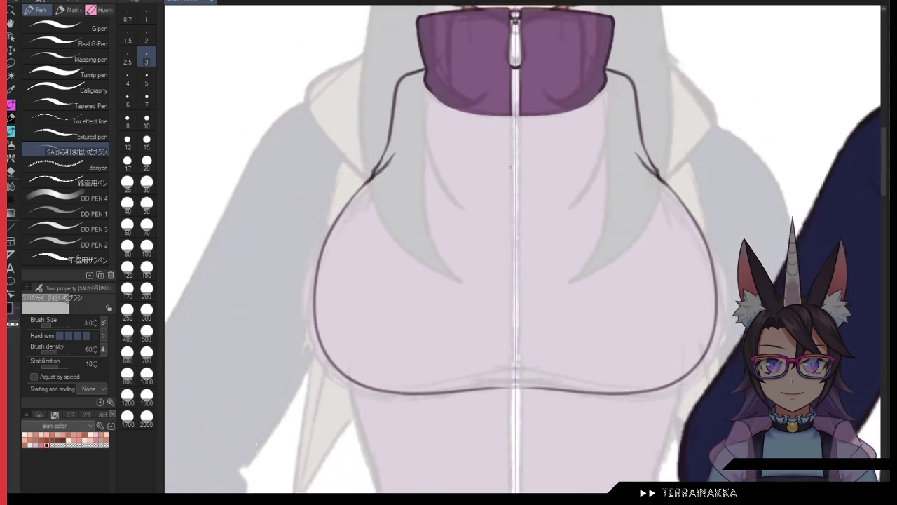
left_click_drag(511, 115, 512, 386)
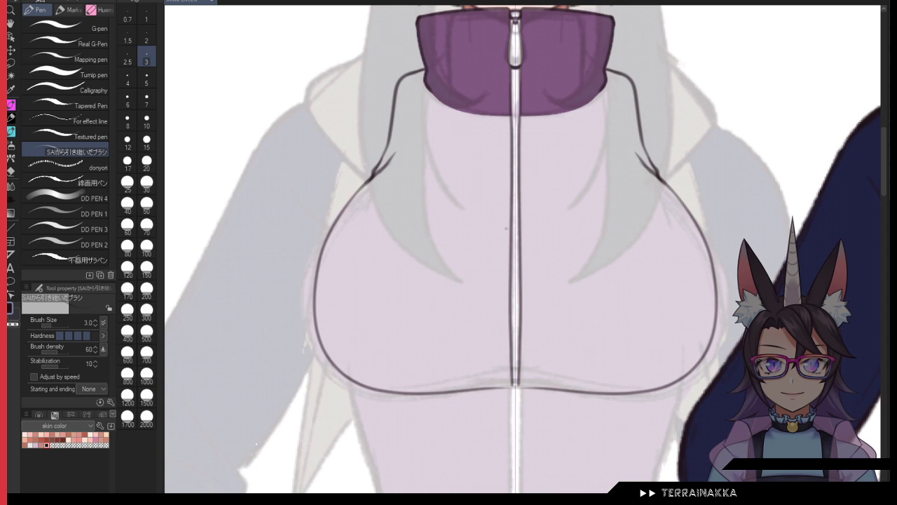
key("ctrl+z")
left_click_drag(511, 112, 513, 382)
key("ctrl+z")
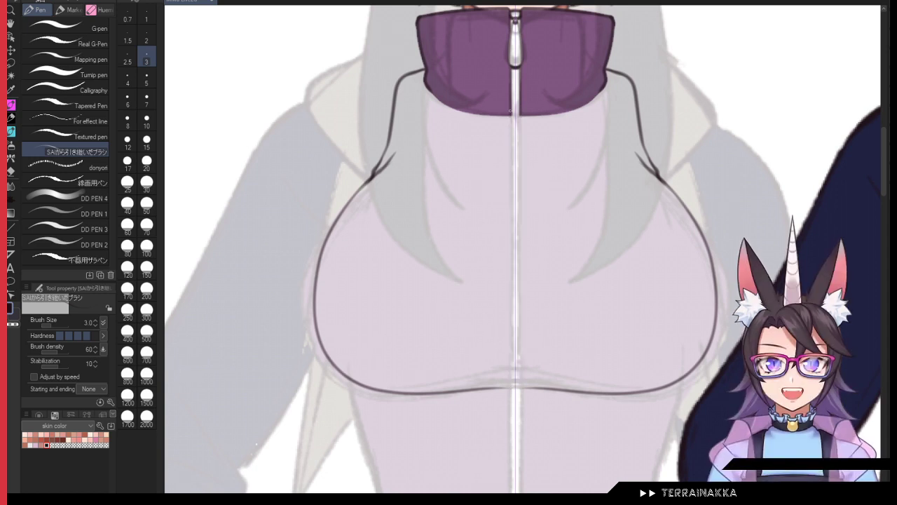
left_click_drag(511, 114, 511, 266)
key("ctrl+z")
left_click_drag(511, 115, 511, 380)
Step: Redraw the mirrored zipper edges as straight lines from the collar's lower edge down to the line under the chest
key("ctrl+z")
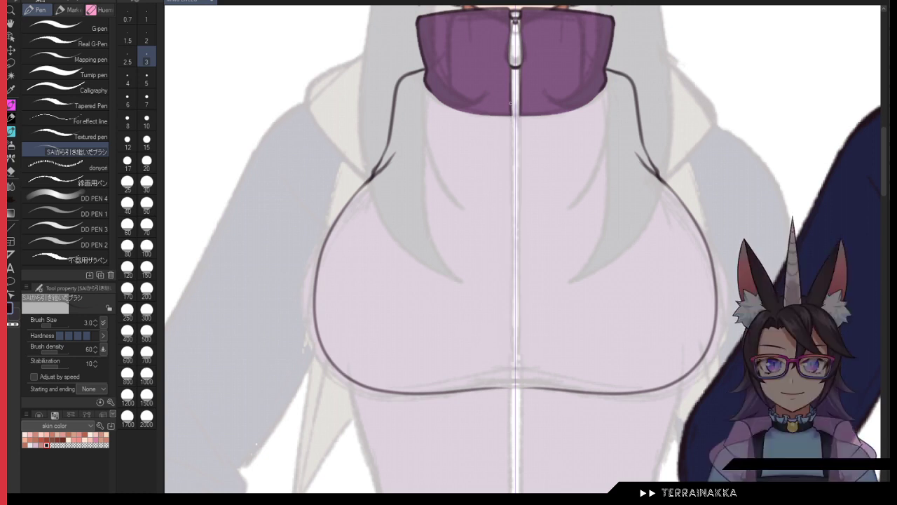
left_click_drag(512, 115, 511, 386)
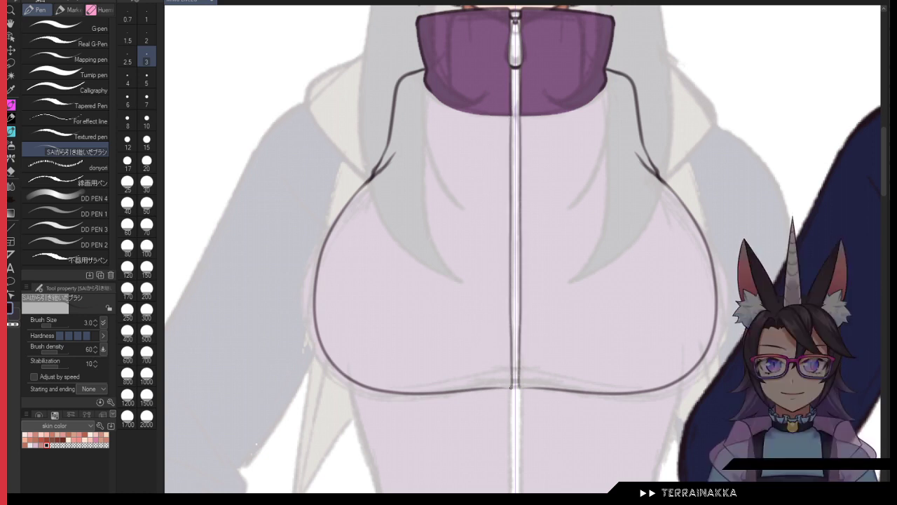
scroll(496, 389, "up", 3)
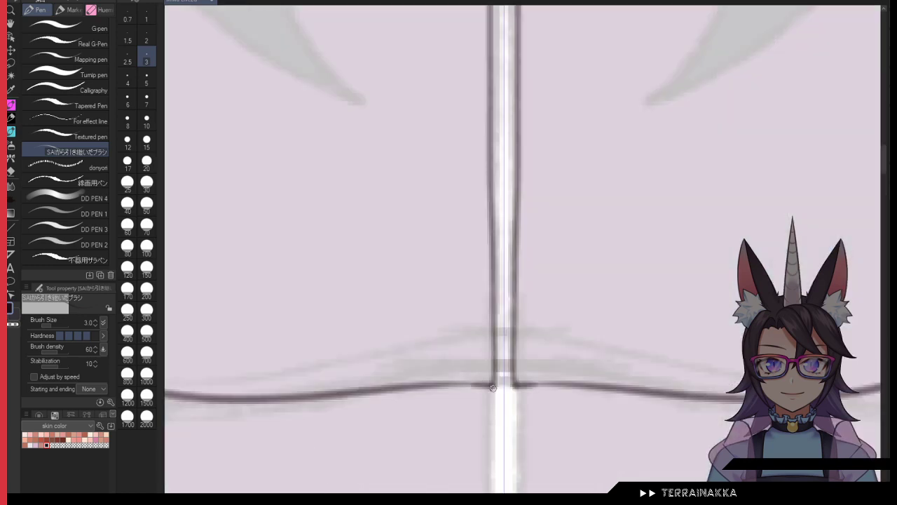
Step: Select the area enclosed by the jacket's chest outline, fill it with the purple sampled from the collar, and clear the selection
scroll(582, 310, "down", 4)
left_click_drag(582, 309, 579, 213)
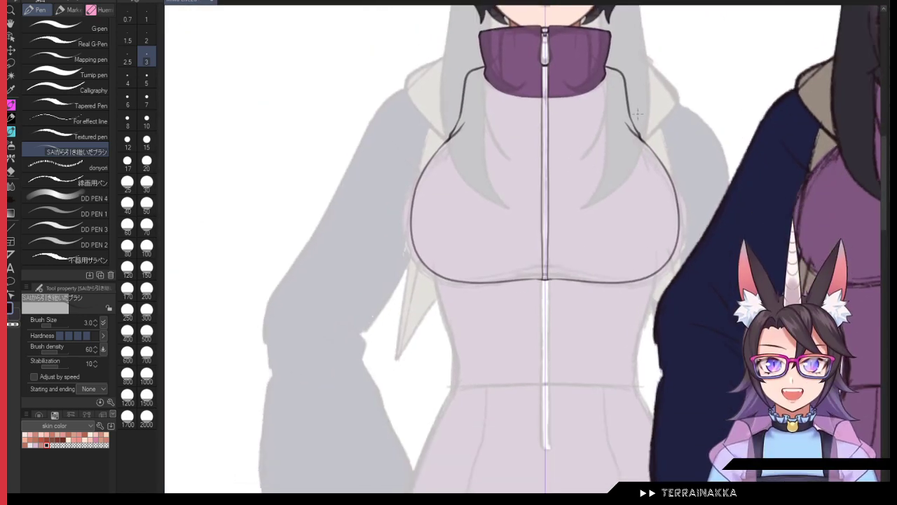
left_click_drag(634, 136, 628, 177)
key("w")
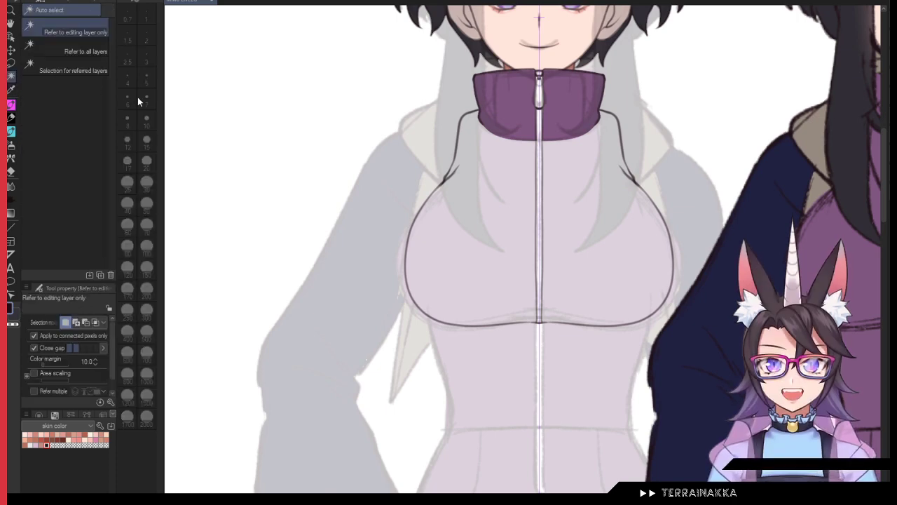
left_click(474, 120)
scroll(601, 116, "up", 2)
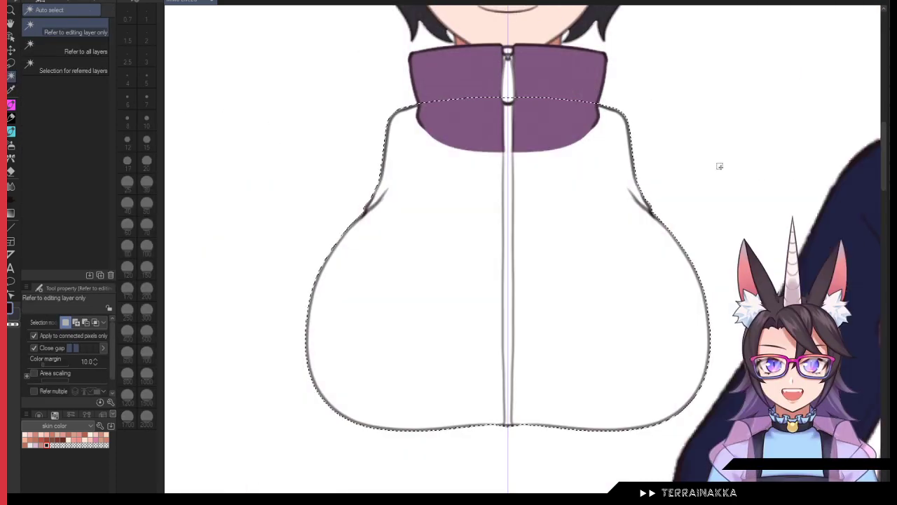
right_click(563, 122)
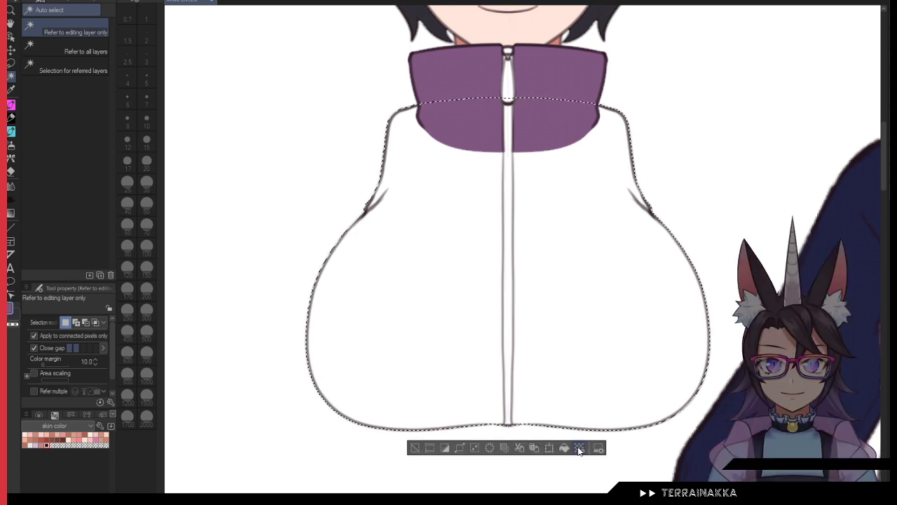
key("alt+BackSpace")
key("m")
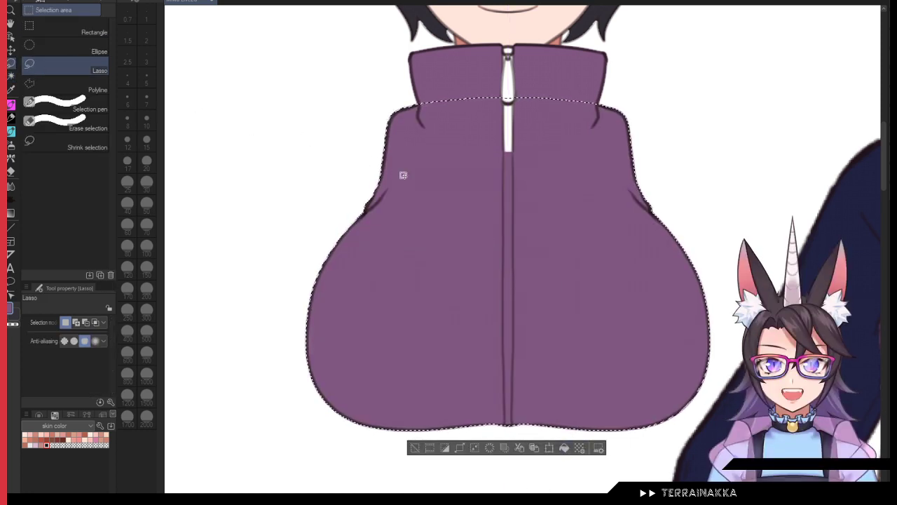
key("ctrl+d")
scroll(861, 245, "down", 3)
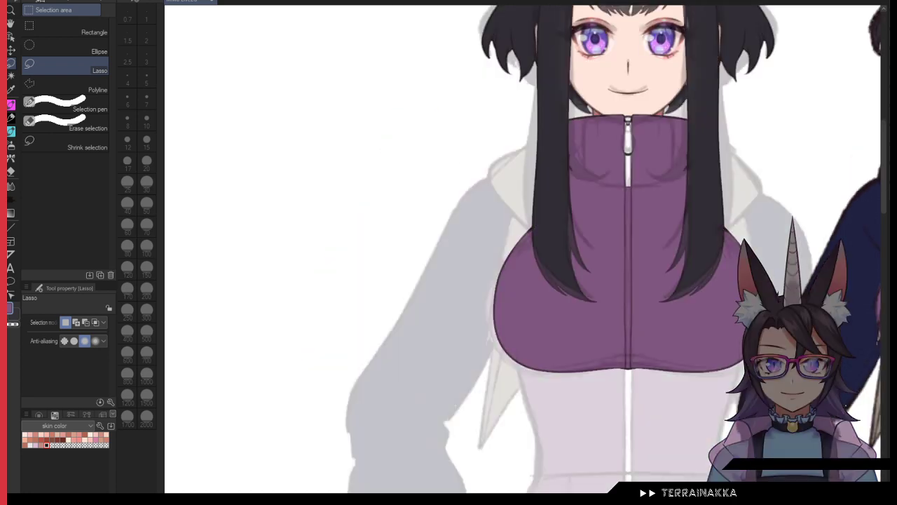
scroll(561, 252, "down", 3)
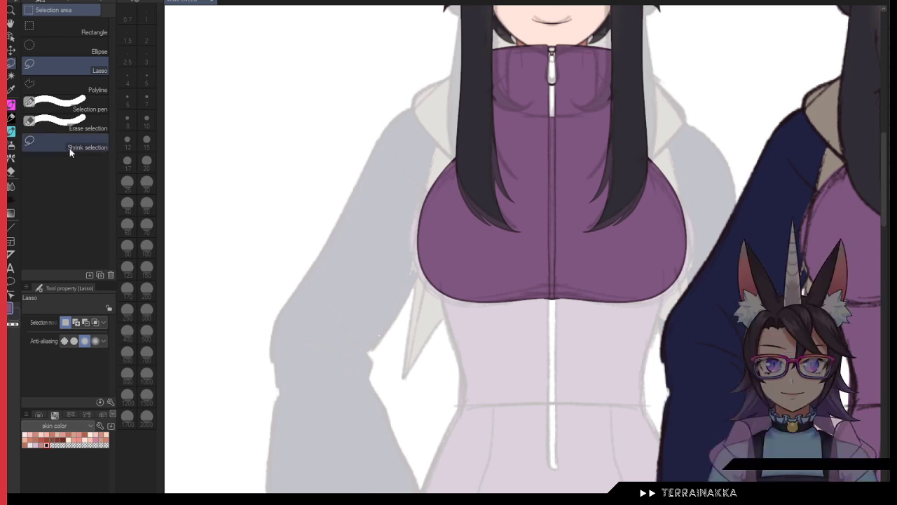
Step: Hide the hair and draw the mirrored waist sides with the size 3 pen, from under the chest inward to a small fold at the waistline
key("p")
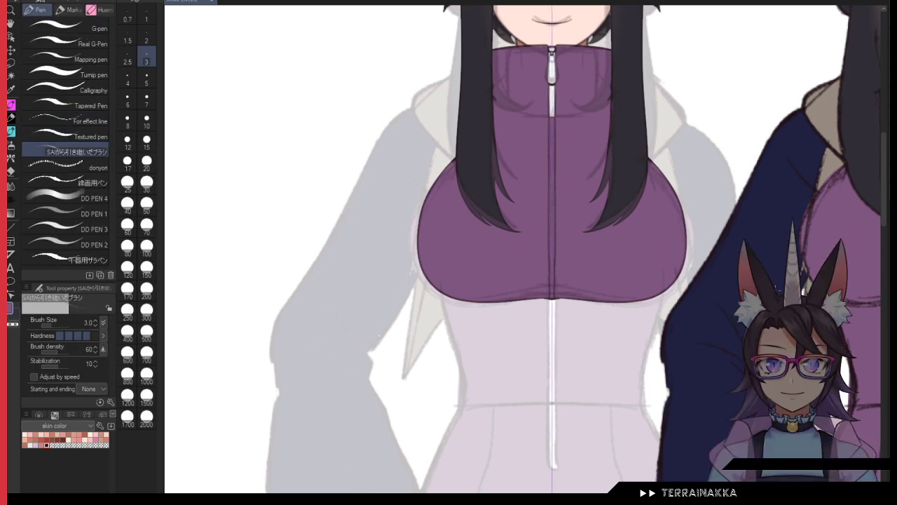
scroll(444, 185, "down", 3)
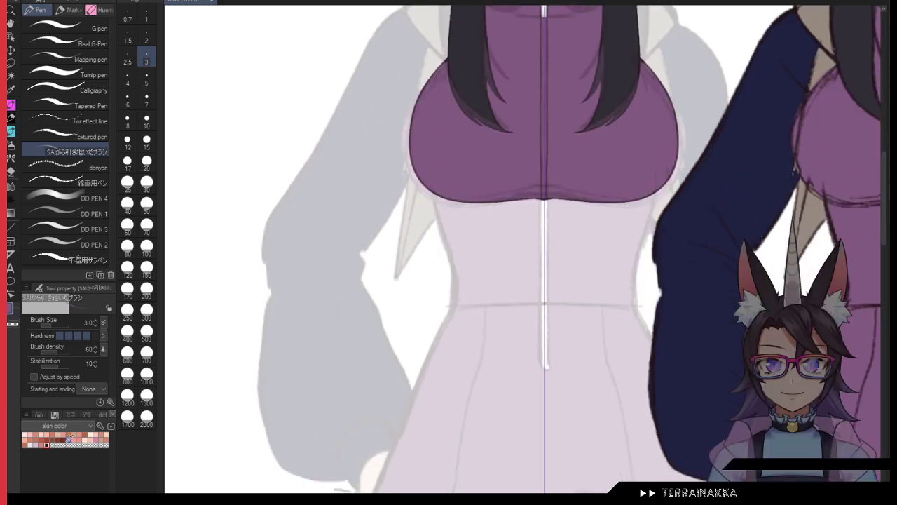
scroll(475, 134, "up", 2)
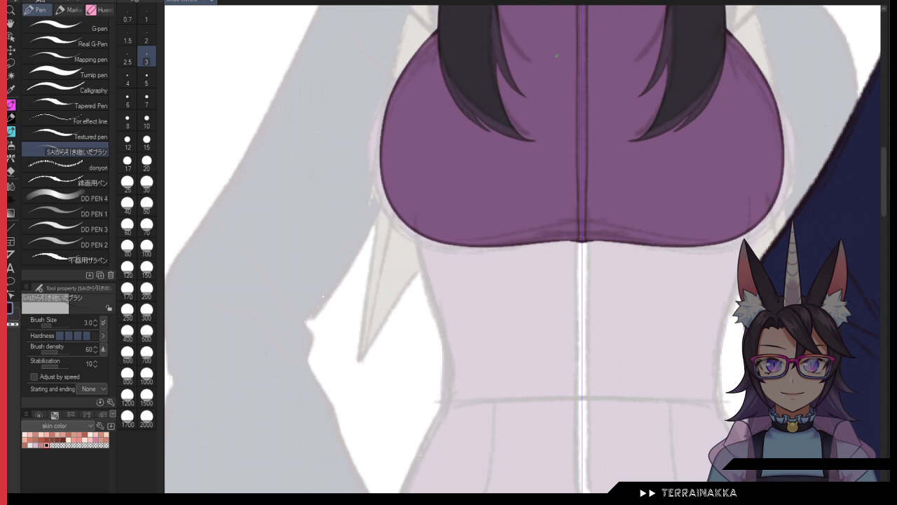
left_click_drag(418, 235, 426, 293)
left_click_drag(444, 226, 449, 294)
key("ctrl+z")
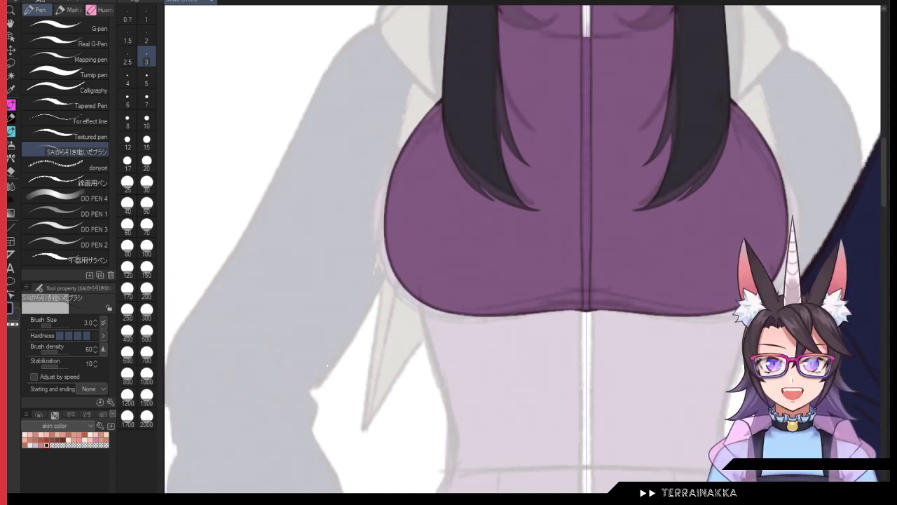
left_click(892, 278)
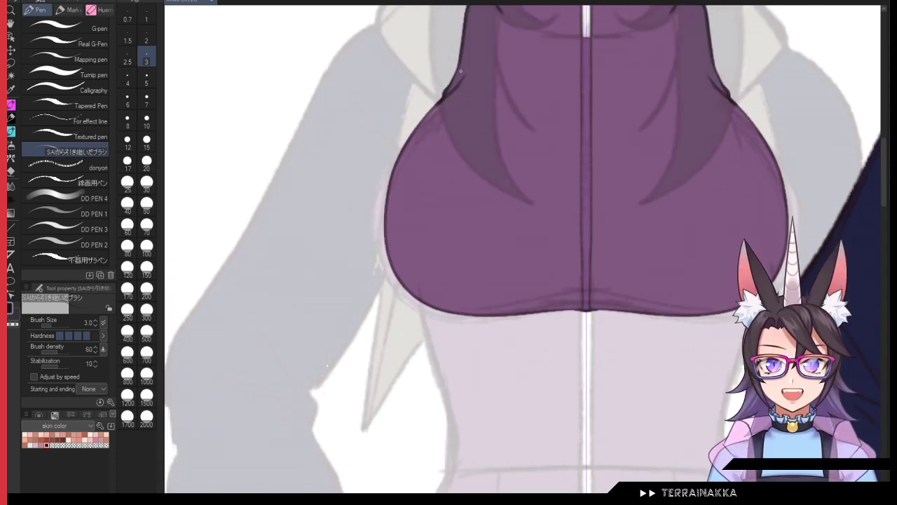
left_click_drag(424, 338, 455, 468)
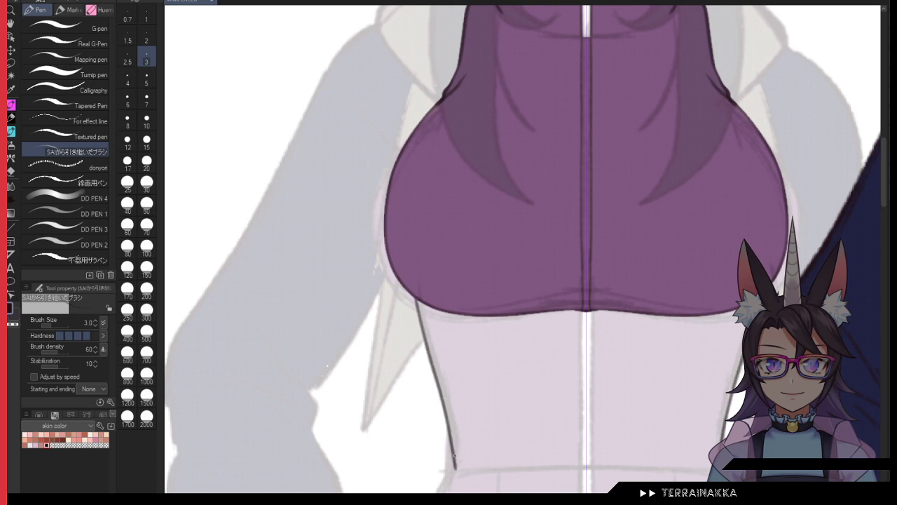
scroll(451, 345, "down", 3)
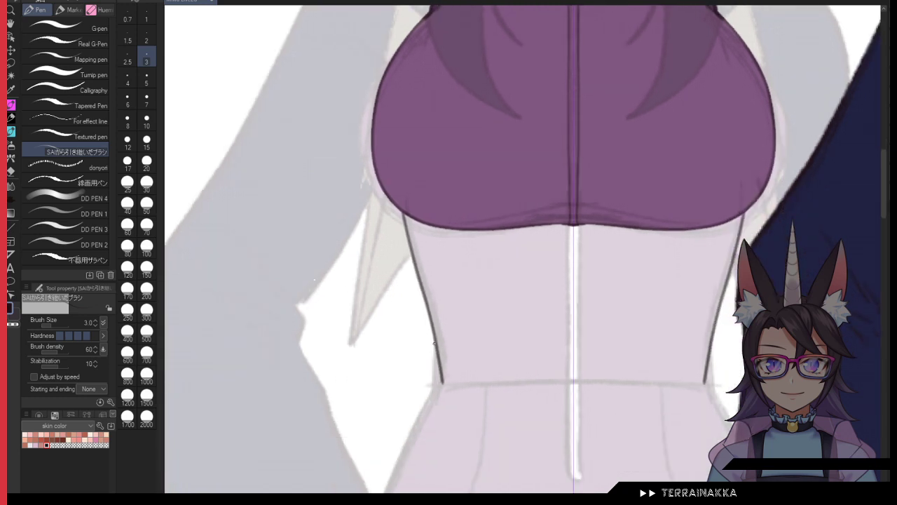
left_click_drag(435, 344, 434, 387)
key("ctrl+z")
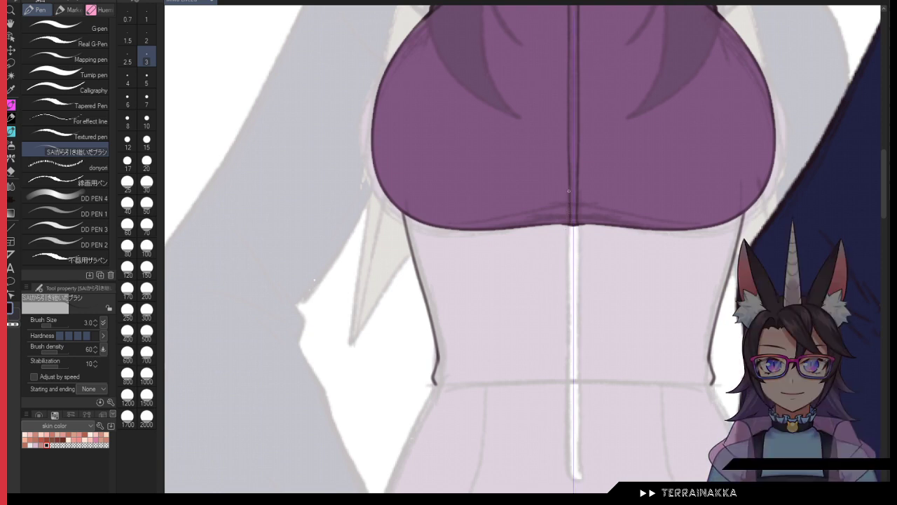
Step: Try drawing the mirrored lower zipper edges straight down from the line under the chest past the waistline
left_click_drag(570, 245, 570, 464)
key("ctrl+z")
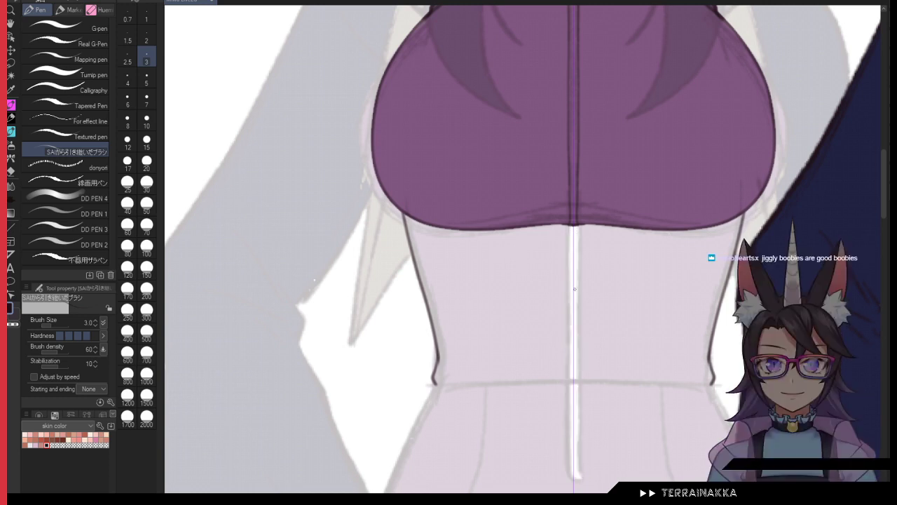
left_click_drag(568, 225, 568, 400)
key("ctrl+z")
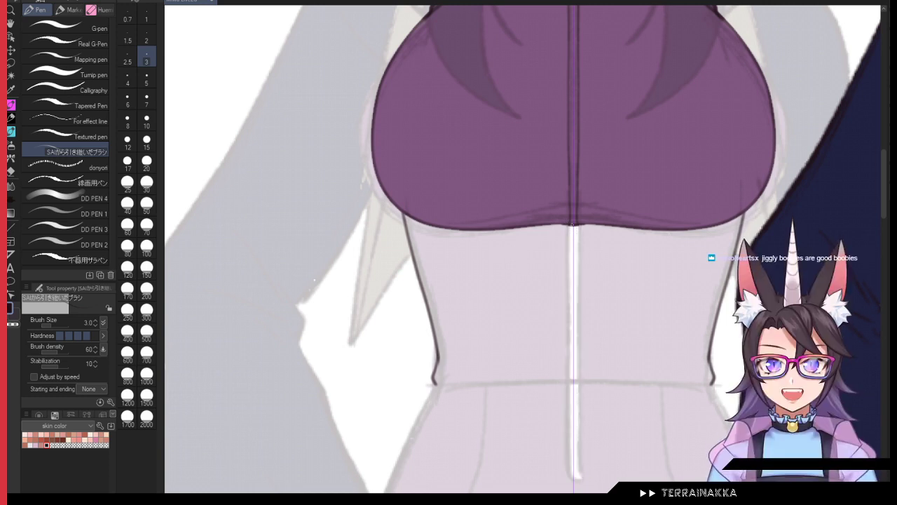
left_click_drag(568, 226, 569, 461)
key("ctrl+z")
left_click_drag(568, 226, 568, 403)
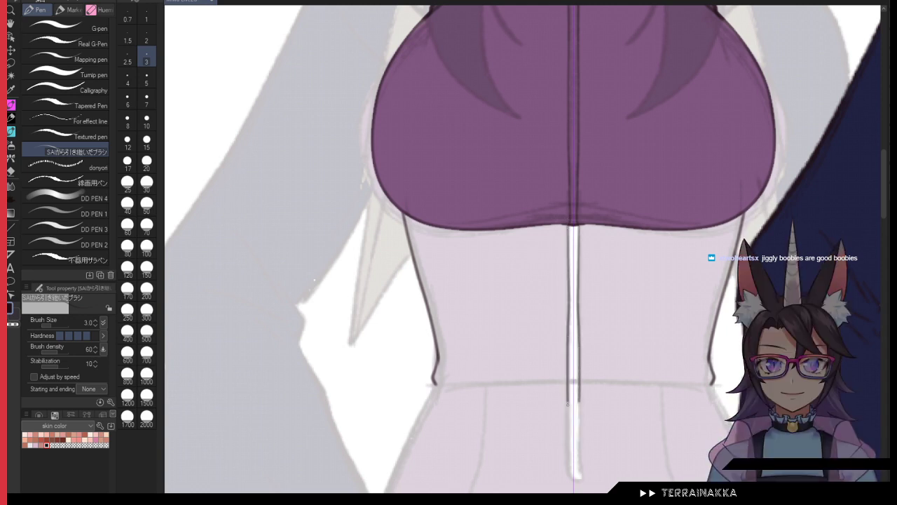
Step: Try redrawing the lower zipper edges on a tilted canvas, running down to the zipper's bottom end
key("asciicircum")
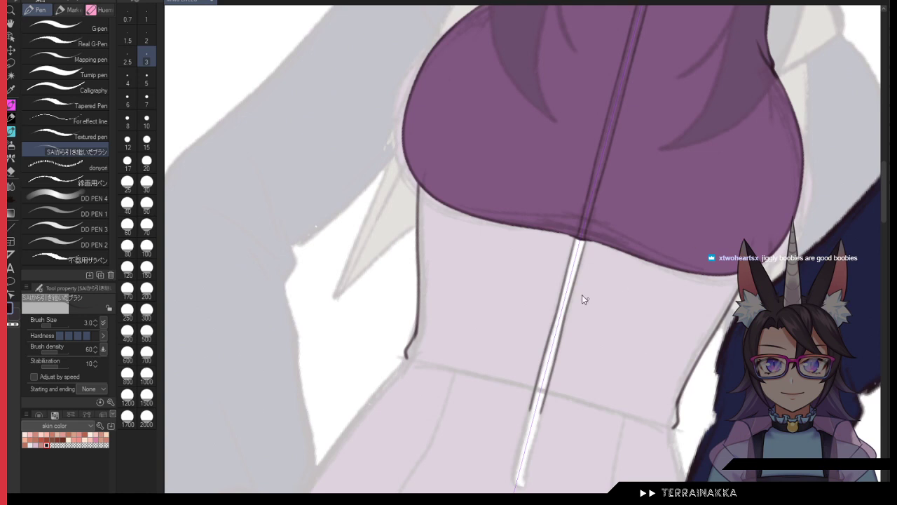
left_click_drag(578, 242, 519, 482)
key("ctrl+z")
key("ctrl+z")
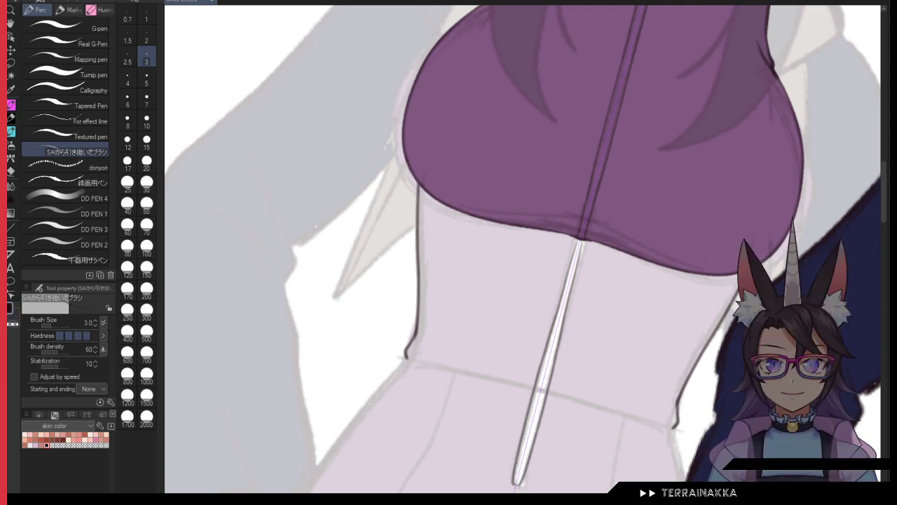
key("ctrl+at")
left_click_drag(625, 423, 655, 318)
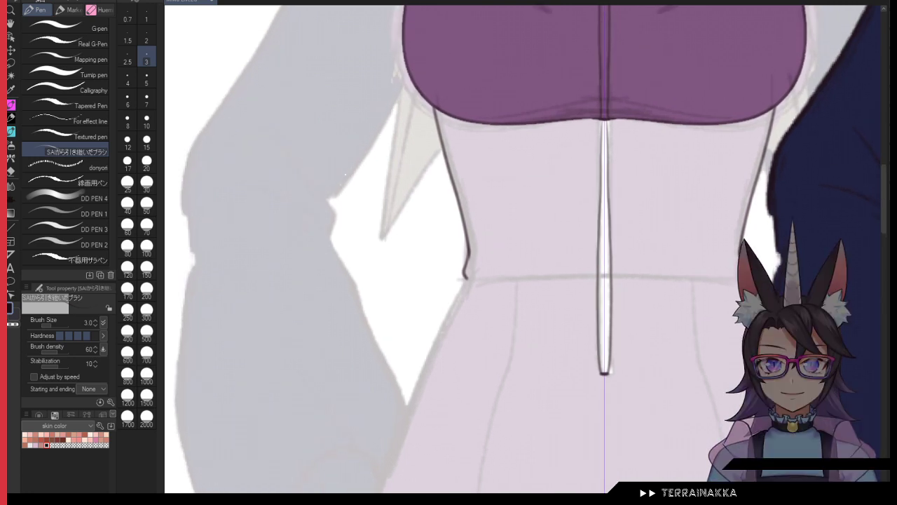
key("ctrl+z")
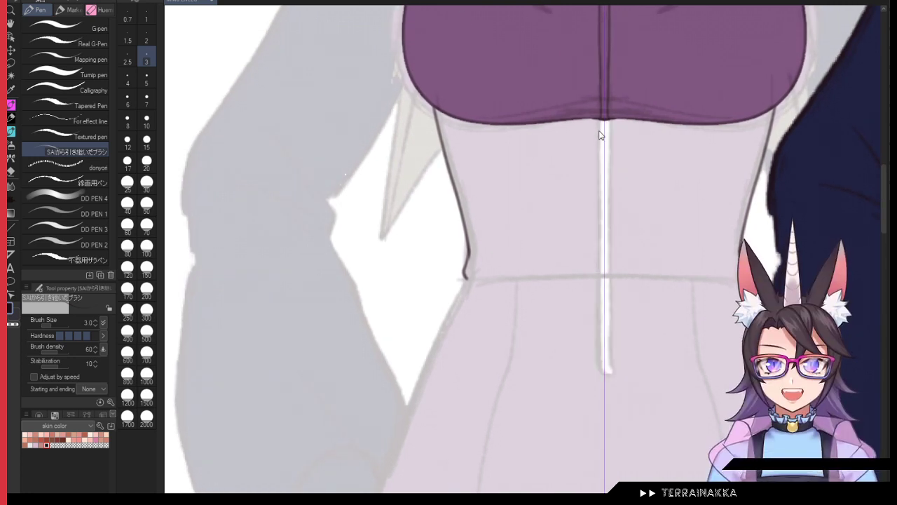
Step: Redraw the mirrored lower zipper edges from under the chest to below the waistline and square off the zipper's bottom end
left_click_drag(604, 122, 603, 295)
key("ctrl+z")
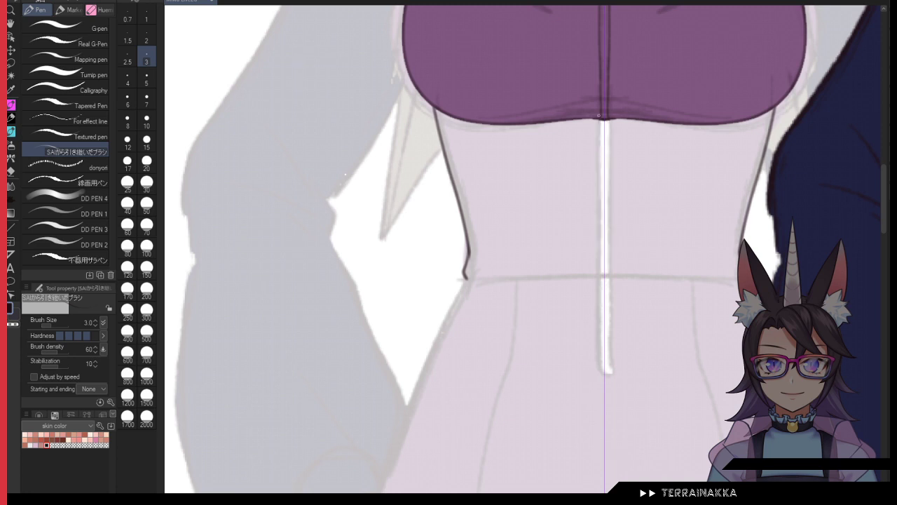
left_click_drag(599, 122, 599, 244)
key("ctrl+z")
key("ctrl+z")
left_click_drag(597, 118, 604, 373)
key("ctrl+z")
key("ctrl+z")
scroll(604, 334, "up", 1)
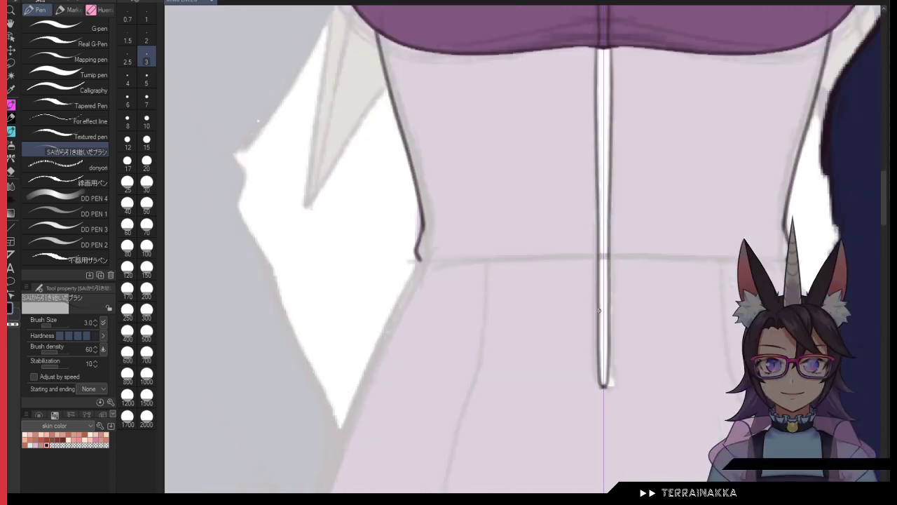
left_click_drag(598, 310, 600, 385)
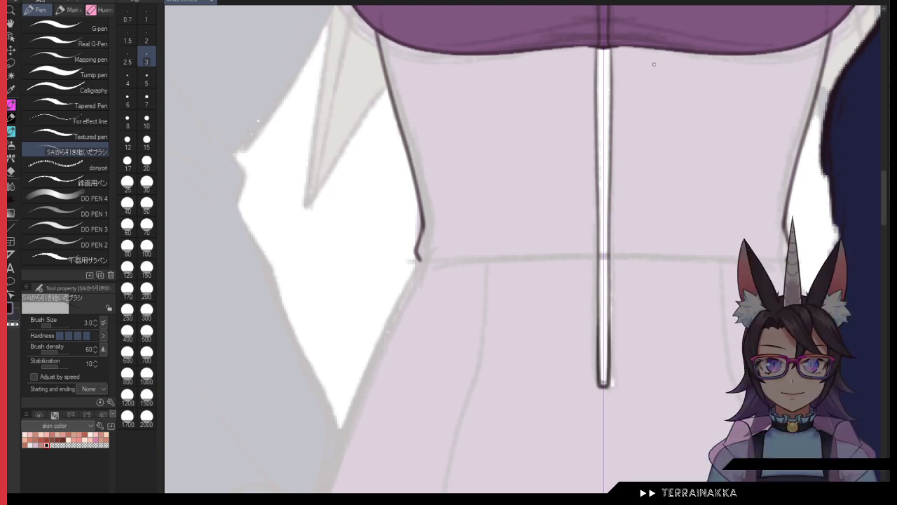
Step: Ink the waist seam on both sides of the zipper, following the sketch from one waist fold to the other
scroll(654, 64, "down", 1)
key("minus")
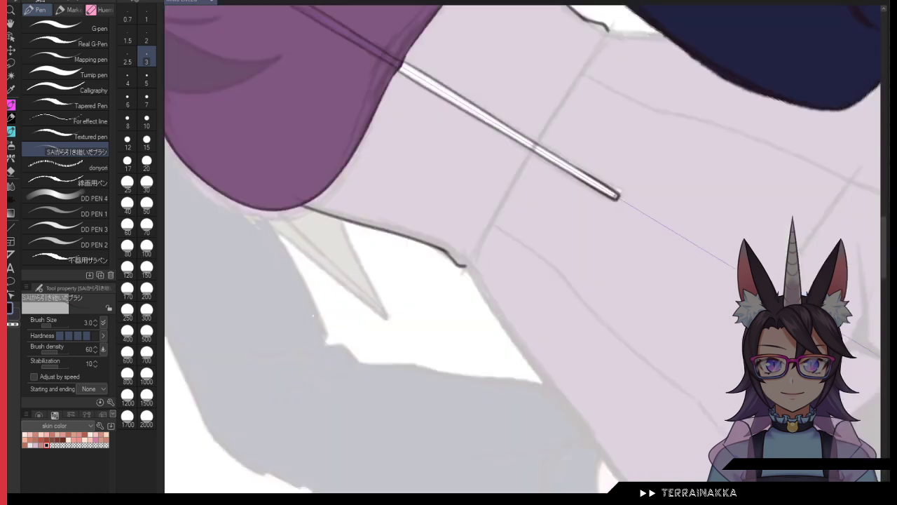
left_click_drag(601, 41, 471, 255)
left_click_drag(559, 99, 504, 190)
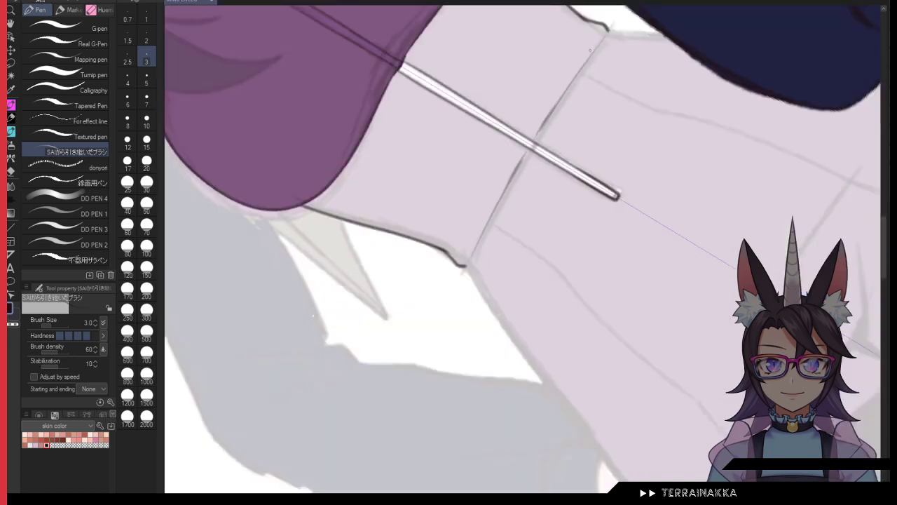
key("ctrl+z")
left_click_drag(527, 151, 481, 237)
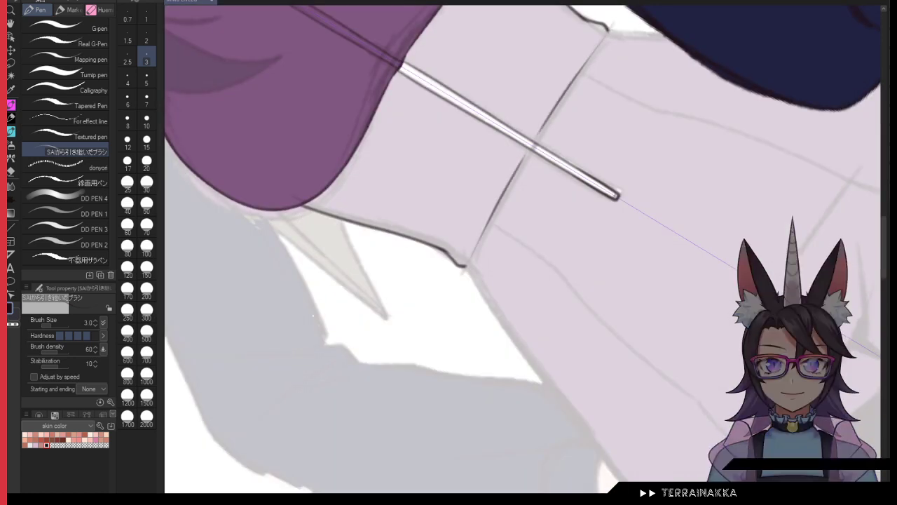
key("asciicircum")
Step: Draw the left hip outline of the shorts with a small fold notch, then the left leg's hem in to the crotch and its short underside curve
left_click_drag(643, 372, 631, 192)
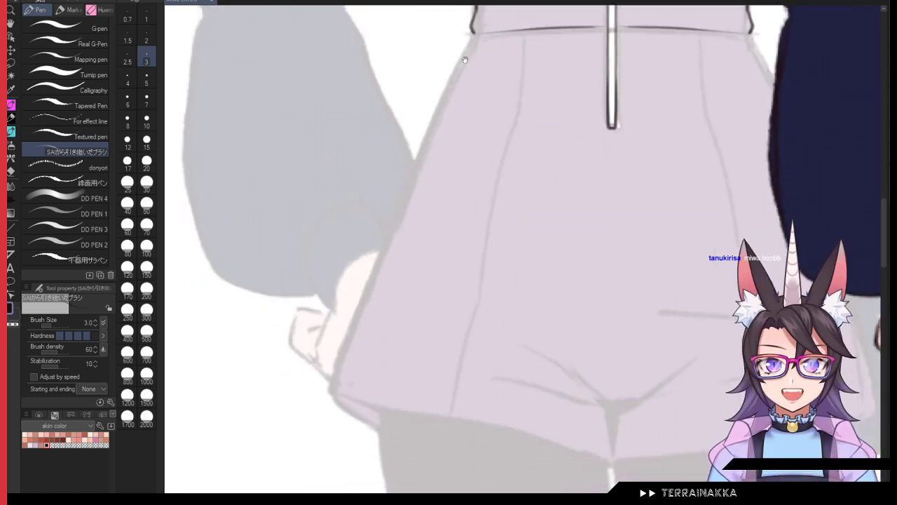
mouse_move(464, 60)
left_mouse_down()
mouse_move(473, 89)
mouse_move(448, 117)
mouse_move(377, 327)
mouse_move(465, 86)
mouse_move(384, 307)
left_mouse_up()
key("ctrl+z")
key("ctrl+z")
mouse_move(482, 62)
left_mouse_down()
mouse_move(336, 414)
mouse_move(339, 382)
mouse_move(340, 419)
mouse_move(372, 417)
mouse_move(610, 494)
left_mouse_up()
left_click_drag(340, 420, 388, 456)
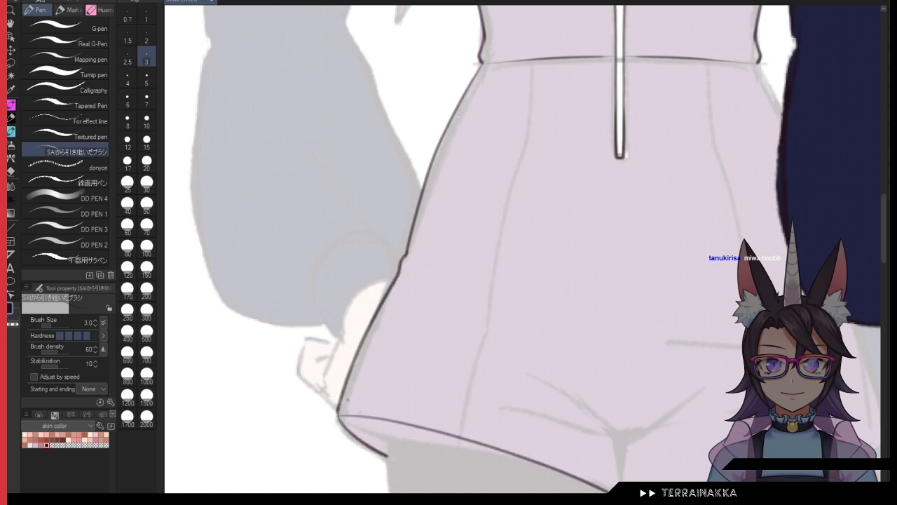
key("ctrl+z")
left_click_drag(340, 413, 343, 423)
Step: Draw the diagonal crotch folds on both sides and the short centre line running down from where they meet to the hem
left_click_drag(503, 421, 428, 337)
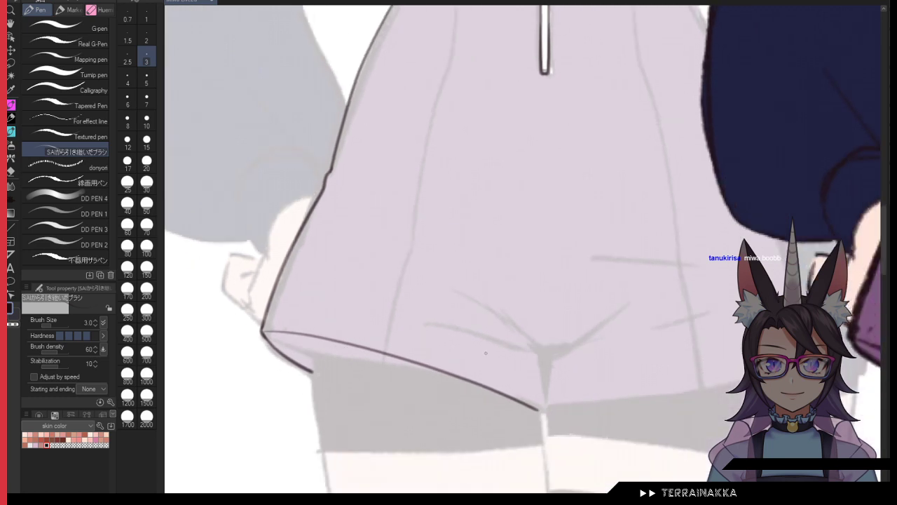
left_click_drag(449, 269, 531, 335)
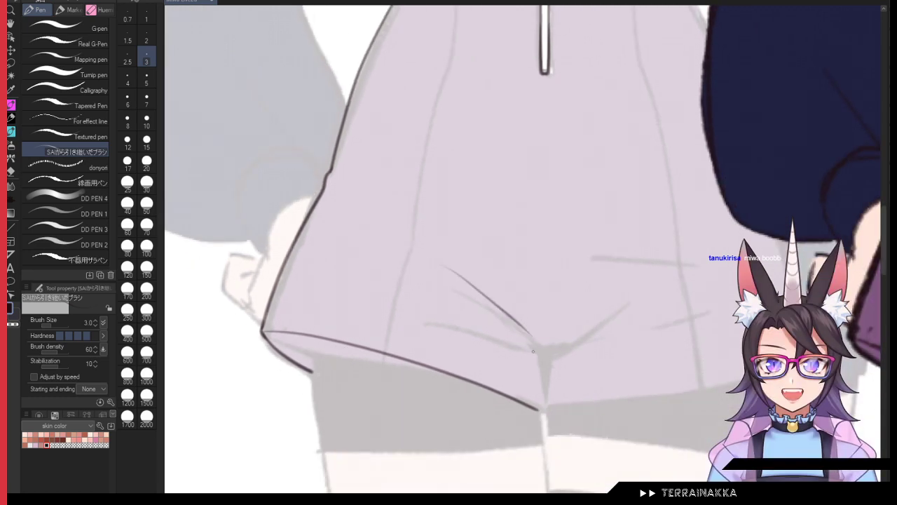
left_click_drag(499, 305, 517, 344)
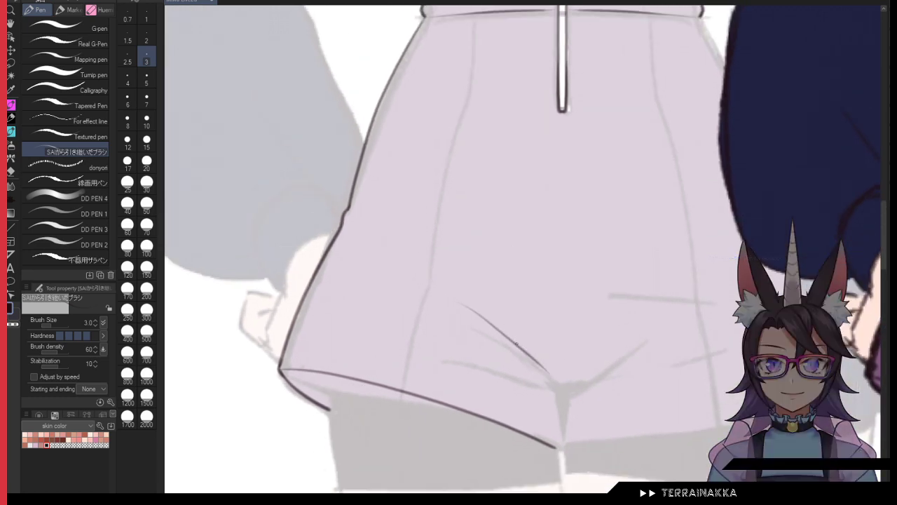
key("ctrl+z")
left_click_drag(450, 282, 569, 389)
key("ctrl+z")
mouse_move(463, 301)
left_mouse_down()
mouse_move(559, 396)
mouse_move(562, 448)
left_mouse_up()
left_click_drag(563, 400, 646, 350)
key("ctrl+z")
Step: Draw the right hip outline of the shorts from the waist seam down the side, with a small fold notch matching the other side
left_click_drag(692, 121, 649, 178)
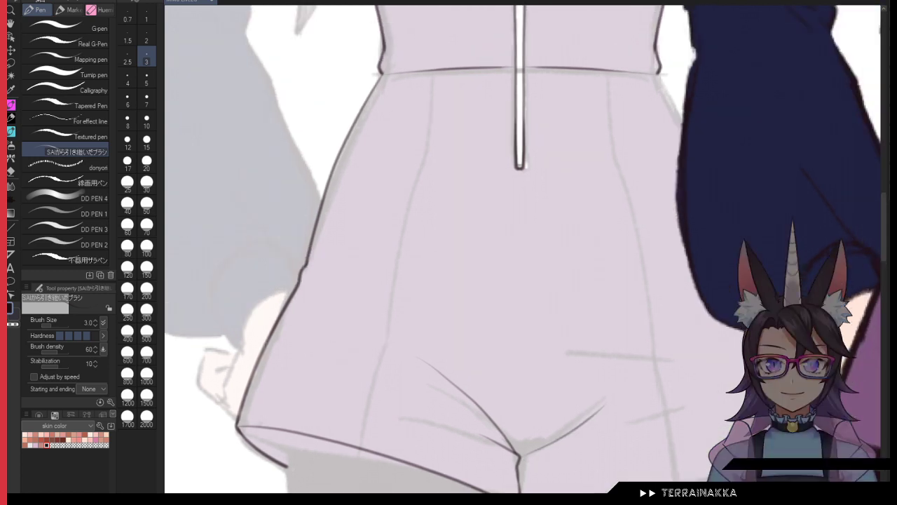
key("ctrl+z")
mouse_move(659, 75)
left_mouse_down()
mouse_move(714, 196)
mouse_move(739, 307)
left_mouse_up()
key("ctrl+z")
left_click_drag(660, 75, 737, 284)
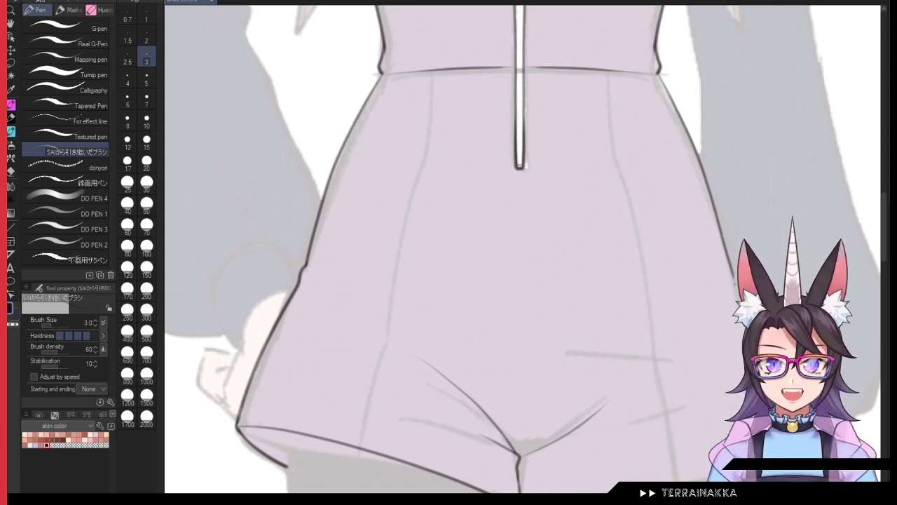
Step: Draw the right leg's hem of the shorts as a curve from the crotch out to the side outline
left_click_drag(561, 351, 535, 284)
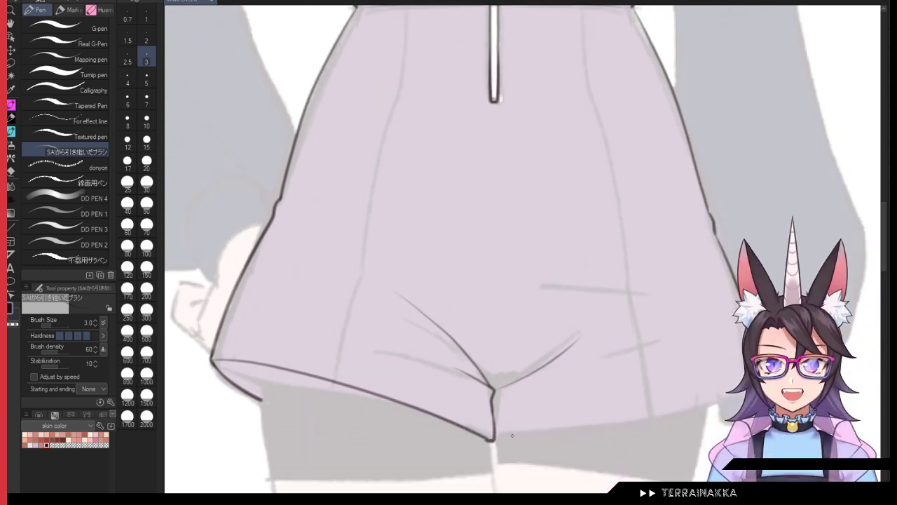
mouse_move(499, 436)
left_mouse_down()
mouse_move(698, 401)
mouse_move(736, 382)
mouse_move(535, 435)
mouse_move(744, 372)
left_mouse_up()
key("ctrl+z")
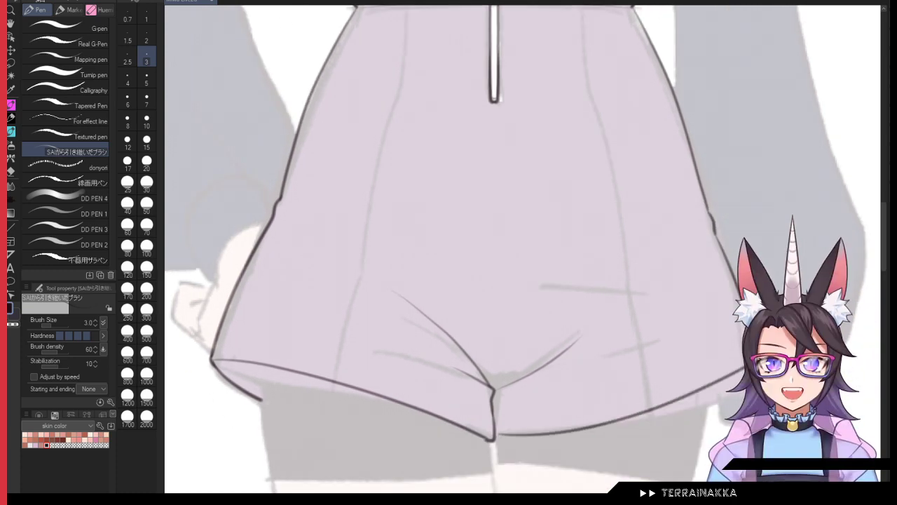
key("ctrl+z")
left_click_drag(497, 435, 743, 371)
key("ctrl+z")
mouse_move(496, 432)
left_mouse_down()
mouse_move(558, 433)
mouse_move(743, 376)
left_mouse_up()
key("ctrl+z")
left_click_drag(496, 432, 733, 386)
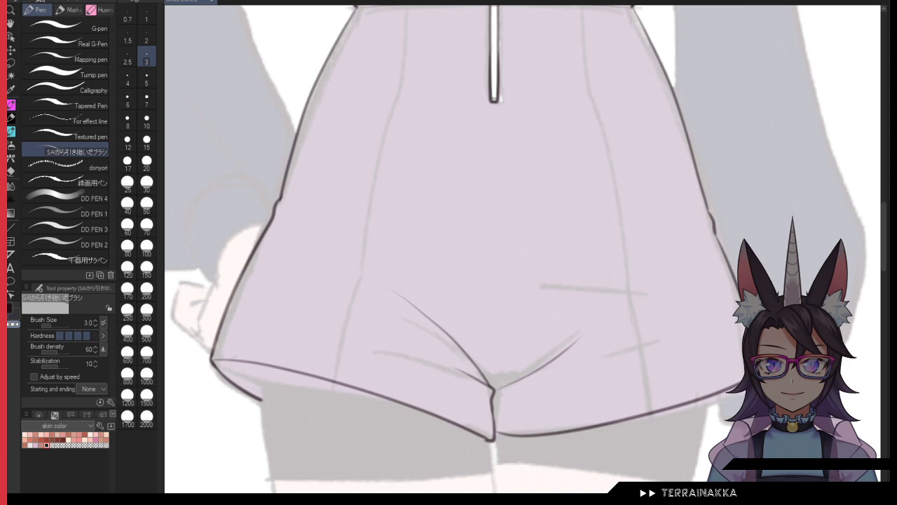
Step: Ink the two vertical panel seams of the shorts from the waist seam to the hems, each with a small kink at hip height
left_click_drag(568, 124, 615, 198)
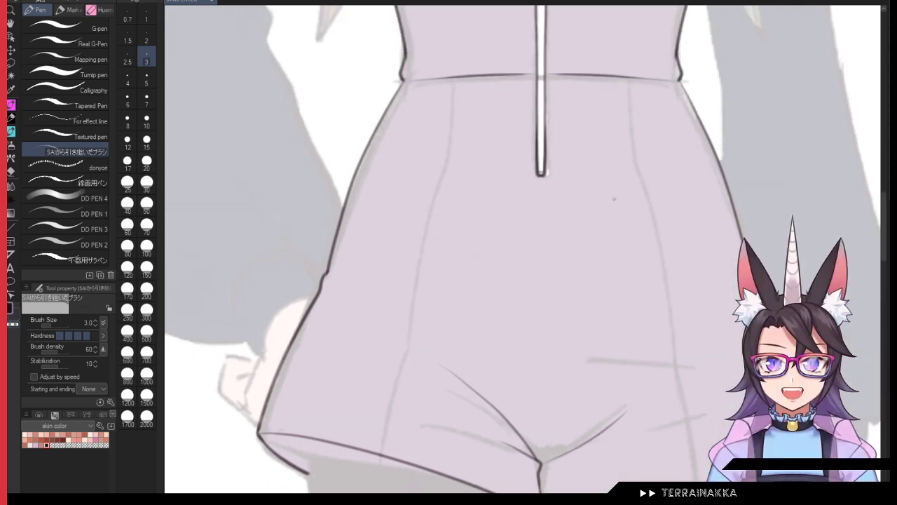
left_click_drag(452, 85, 439, 158)
left_click_drag(405, 299, 363, 442)
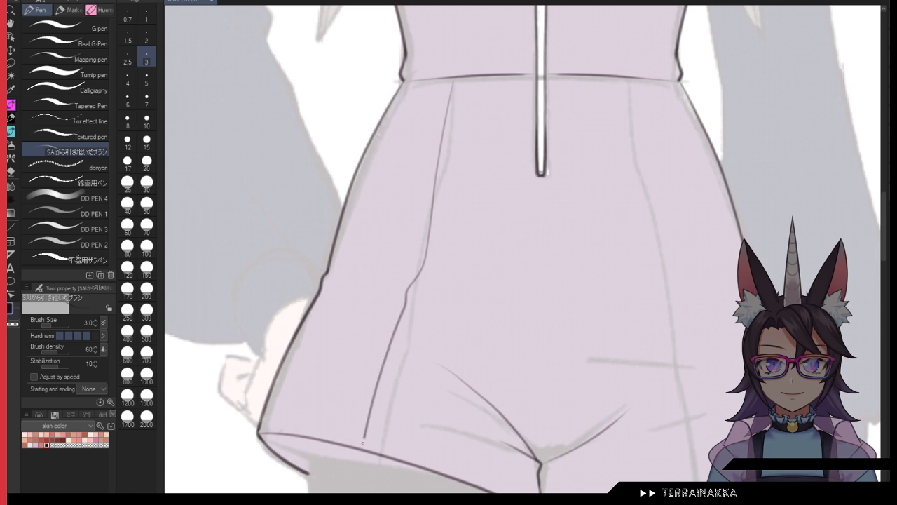
left_click_drag(634, 78, 656, 269)
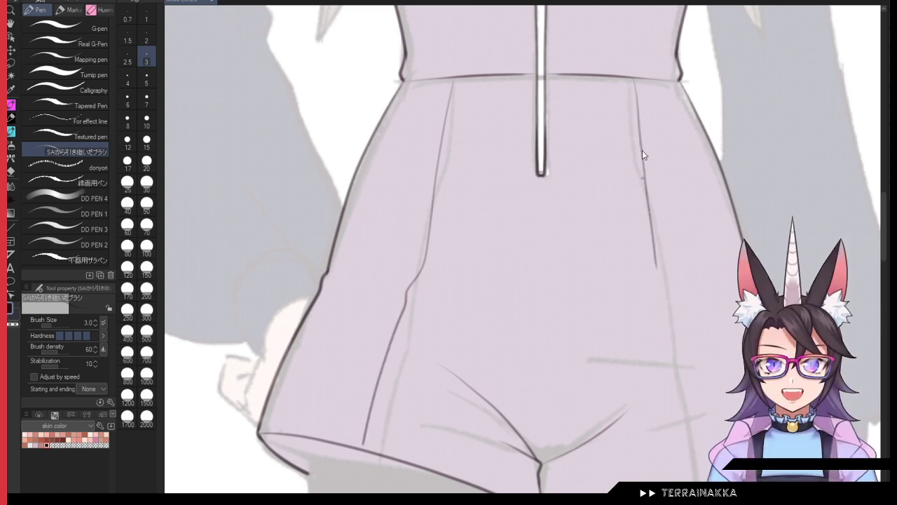
key("ctrl+z")
mouse_move(625, 76)
left_mouse_down()
mouse_move(662, 265)
mouse_move(719, 436)
left_mouse_up()
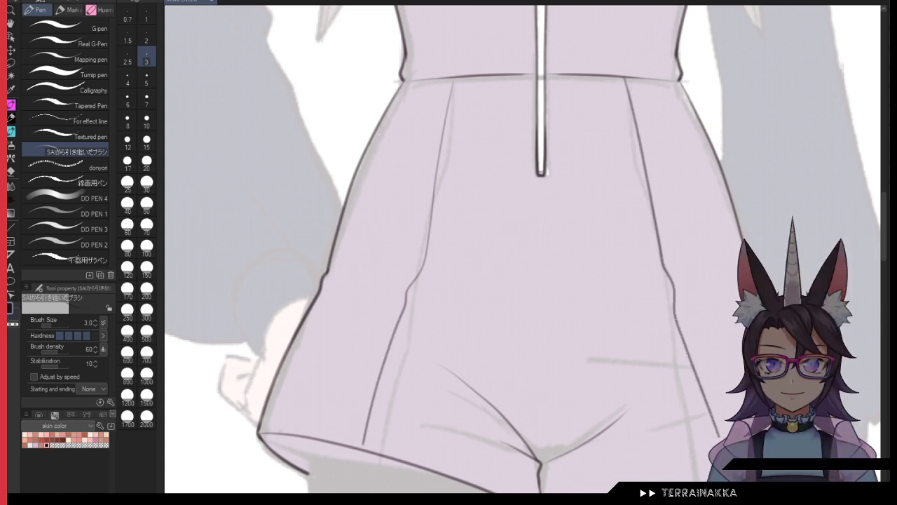
left_click_drag(737, 345, 726, 273)
left_click_drag(644, 405, 659, 344)
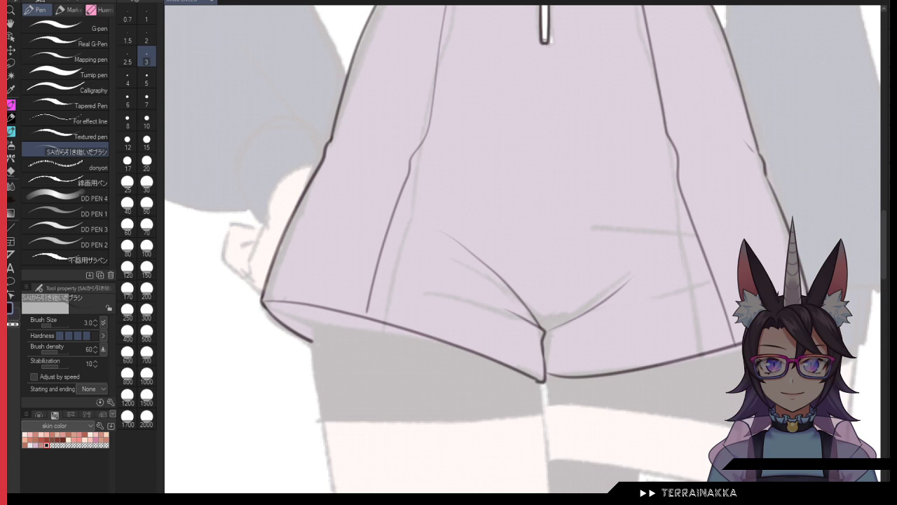
Step: Ink the left leg's outer thigh contour and its inner thigh line from the shorts hem down to the knee
left_click_drag(603, 366, 617, 306)
left_click_drag(547, 318, 558, 387)
key("ctrl+z")
left_click_drag(430, 287, 423, 87)
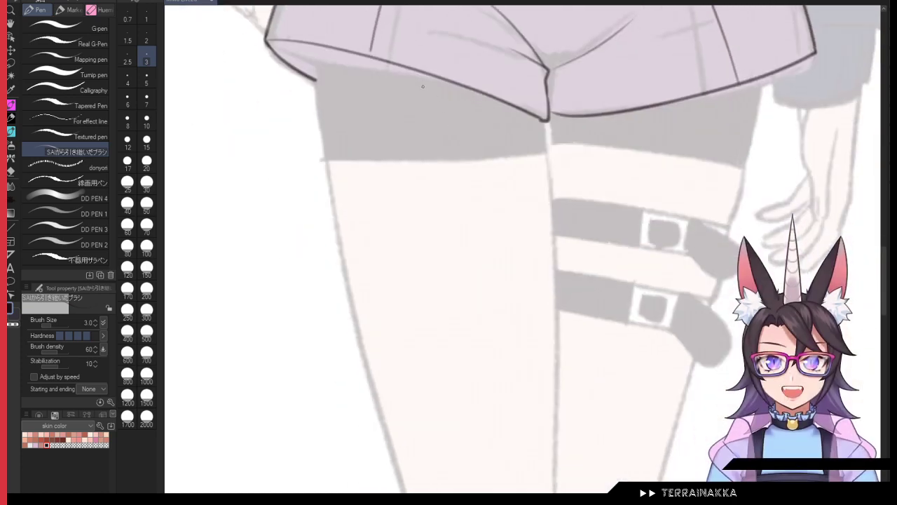
scroll(422, 86, "down", 1)
left_click_drag(347, 60, 423, 396)
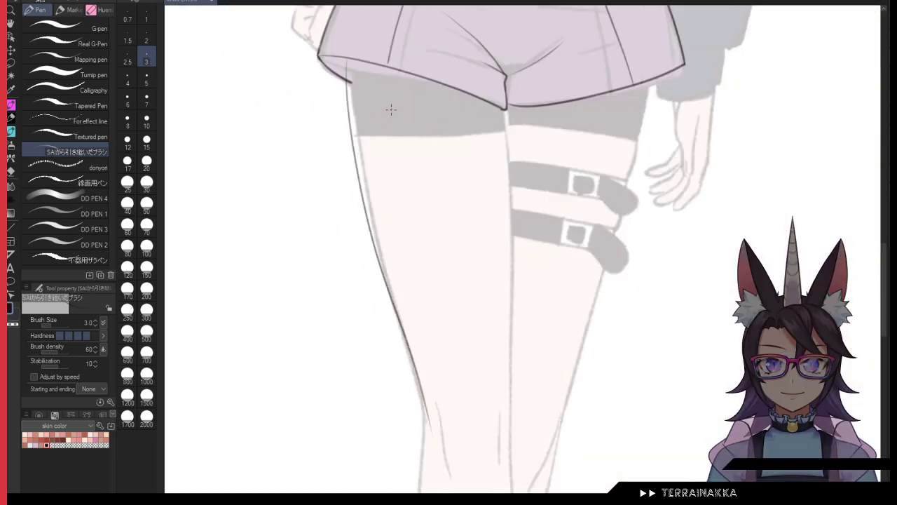
key("ctrl+z")
mouse_move(348, 60)
left_mouse_down()
mouse_move(364, 192)
mouse_move(419, 403)
left_mouse_up()
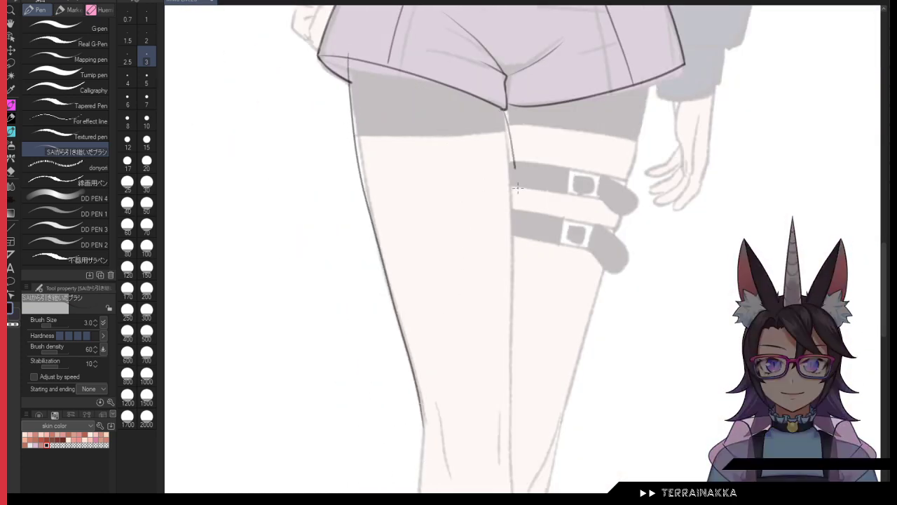
left_click_drag(517, 188, 522, 446)
key("ctrl+z")
mouse_move(502, 109)
left_mouse_down()
mouse_move(519, 422)
mouse_move(524, 145)
left_mouse_up()
Step: Ink both contours of the left lower leg from the knee to the boot top and add the short knee crease
mouse_move(441, 99)
left_mouse_down()
mouse_move(436, 265)
mouse_move(468, 419)
left_mouse_up()
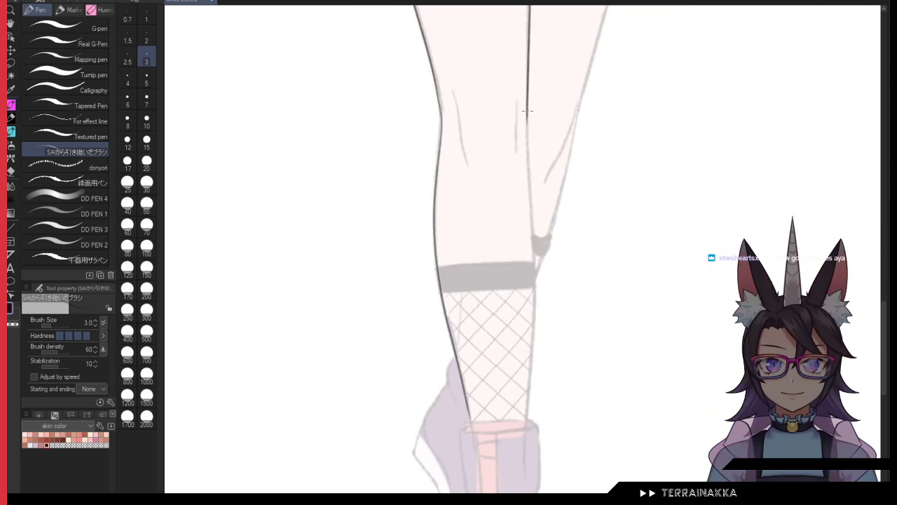
left_click_drag(527, 110, 526, 421)
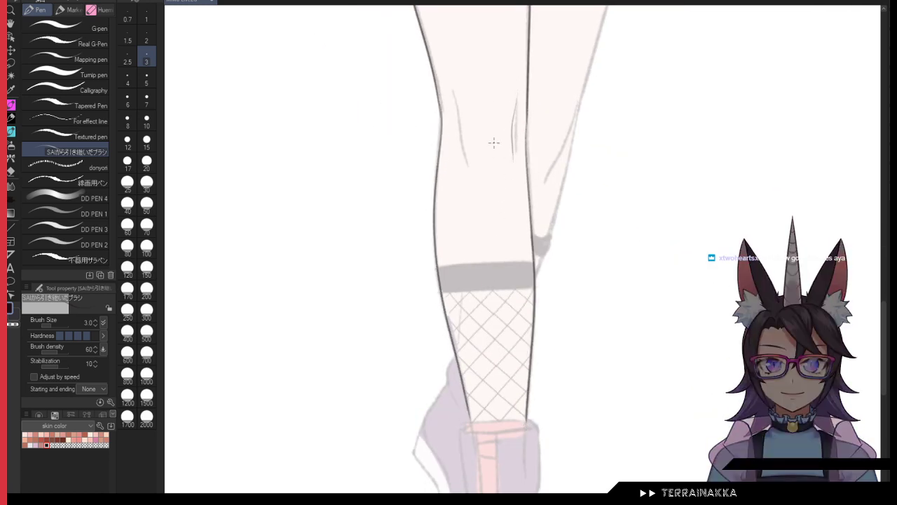
key("ctrl+z")
left_click_drag(518, 87, 517, 151)
left_click_drag(526, 111, 553, 370)
left_click_drag(437, 114, 477, 250)
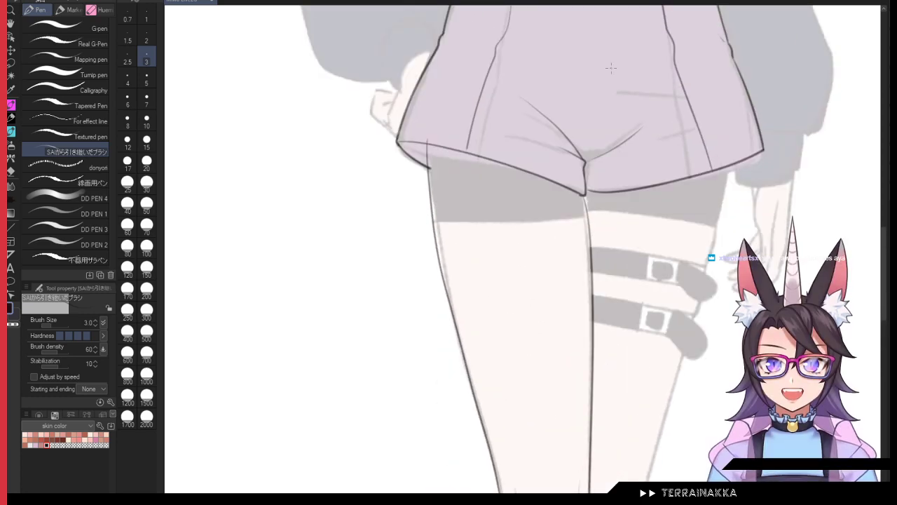
Step: Join the inner thigh line to the crotch end of the hem and reinforce the corner where the outer thigh line meets the hem
scroll(667, 84, "up", 1)
left_click_drag(667, 84, 474, 35)
mouse_move(541, 251)
left_mouse_down()
mouse_move(569, 172)
mouse_move(596, 155)
left_mouse_up()
scroll(569, 170, "up", 3)
key("ctrl+z")
left_click_drag(535, 169, 593, 156)
mouse_move(526, 174)
left_mouse_down()
mouse_move(553, 160)
mouse_move(517, 176)
left_mouse_up()
left_click_drag(473, 353, 778, 61)
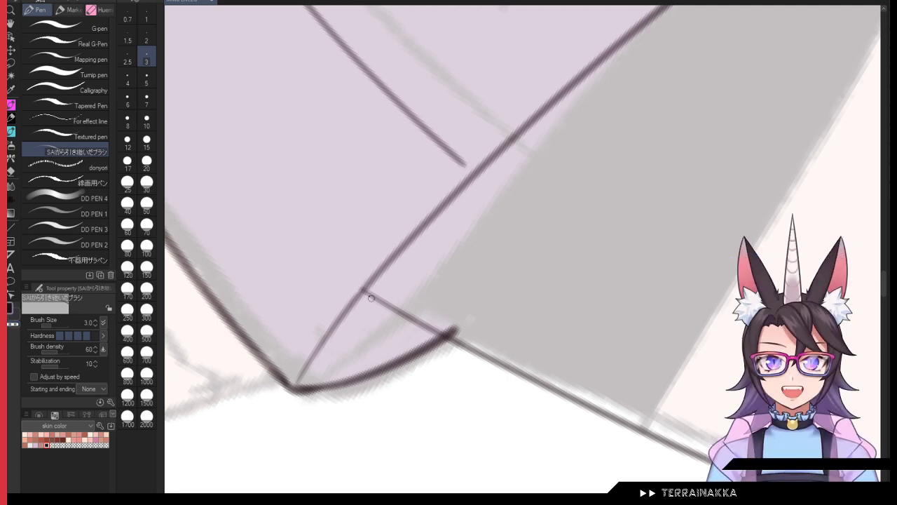
key("ctrl+z")
left_click_drag(367, 287, 350, 307)
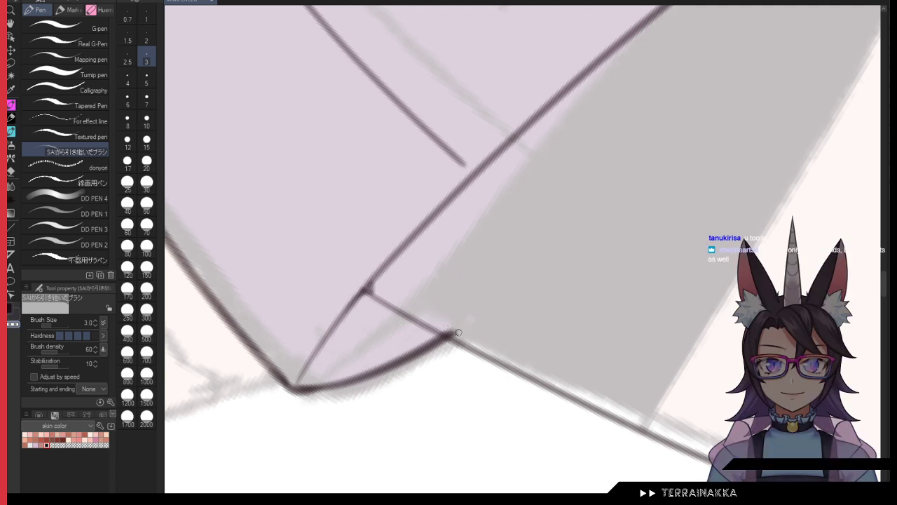
Step: Ink the hem of the dark undershorts across the left thigh as a slight upward arc between both leg contours
scroll(678, 196, "down", 6)
mouse_move(735, 217)
left_mouse_down()
mouse_move(709, 286)
mouse_move(663, 229)
left_mouse_up()
scroll(666, 224, "up", 2)
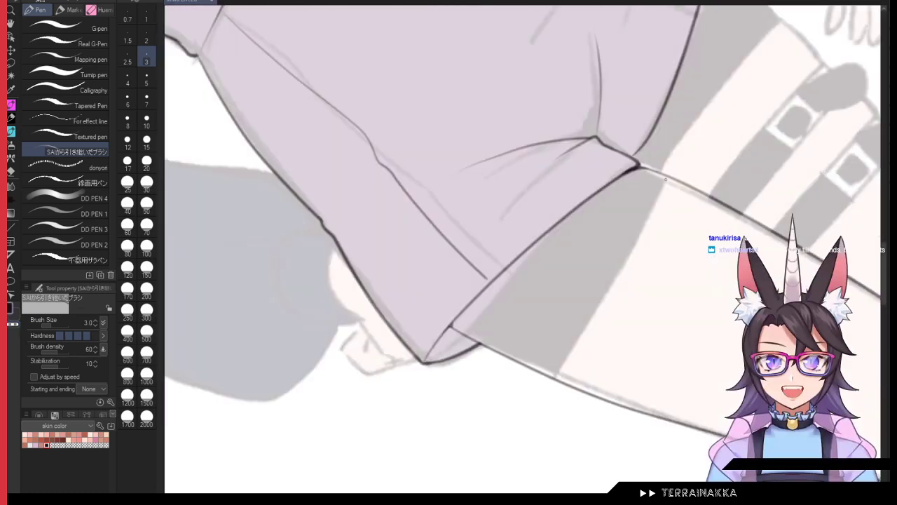
left_click_drag(665, 178, 548, 375)
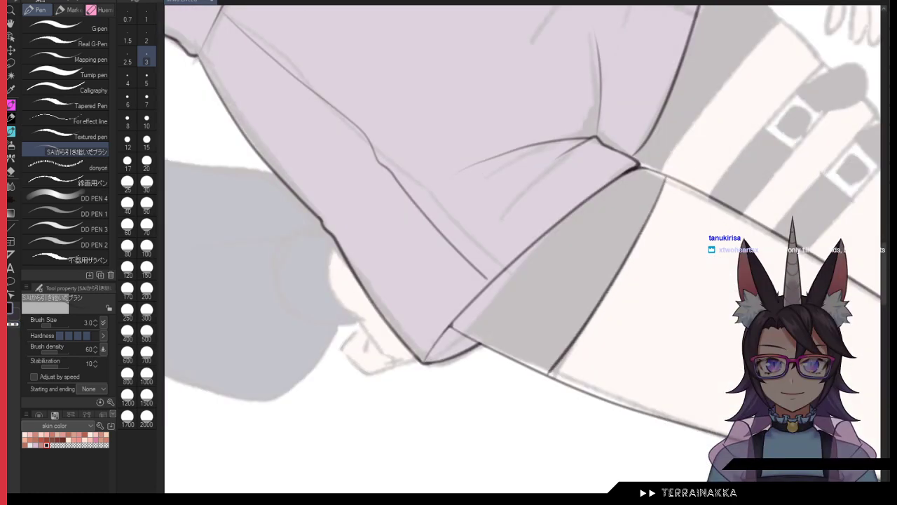
key("ctrl+at")
left_click_drag(729, 281, 574, 228)
key("ctrl+z")
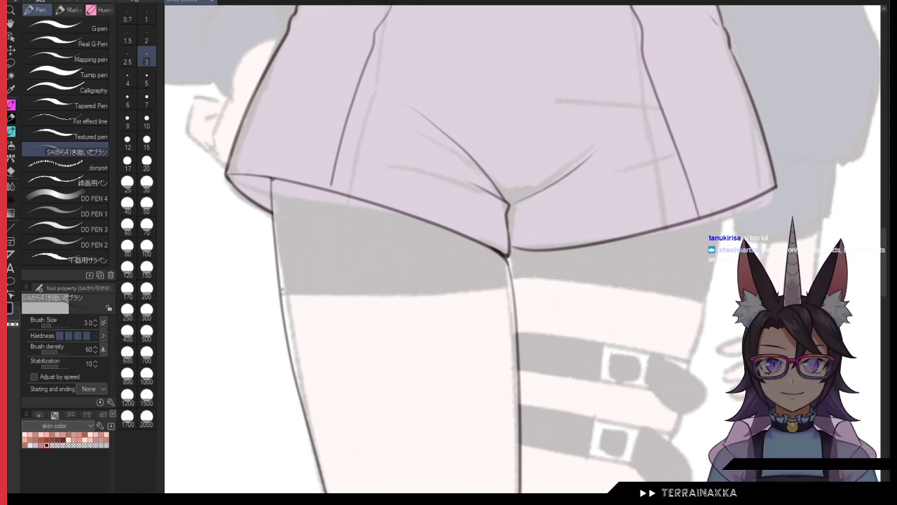
mouse_move(283, 289)
left_mouse_down()
mouse_move(402, 274)
mouse_move(512, 287)
left_mouse_up()
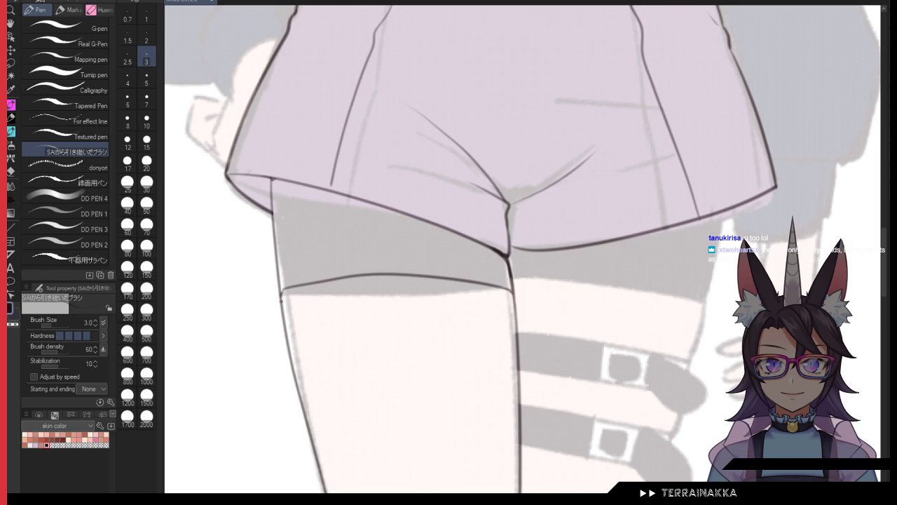
left_click_drag(281, 301, 290, 290)
key("ctrl+z")
Step: Draw the right leg's outer contour as one long curve from the shorts hem past the thigh straps to the knee
left_click_drag(589, 298, 527, 129)
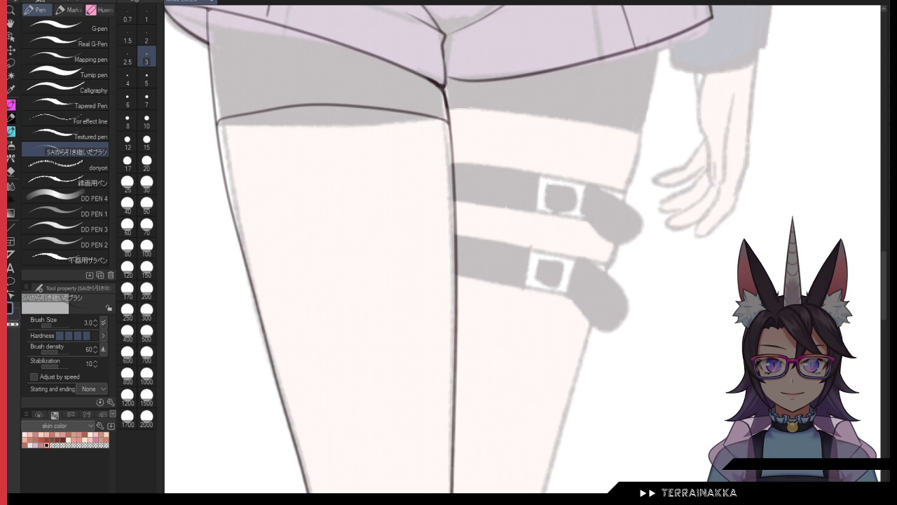
left_click_drag(657, 56, 640, 132)
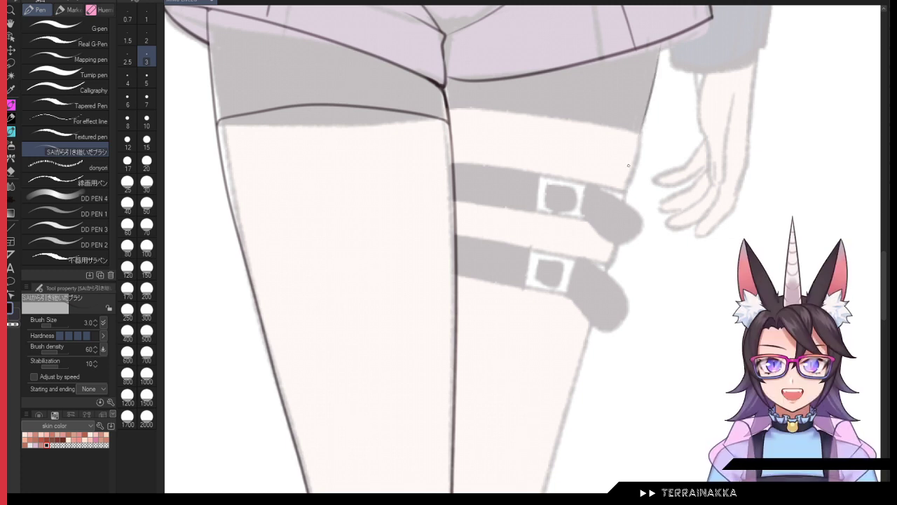
key("ctrl+z")
scroll(634, 165, "down", 1)
mouse_move(620, 229)
left_mouse_down()
mouse_move(603, 161)
mouse_move(586, 230)
left_mouse_up()
left_click_drag(617, 83, 600, 171)
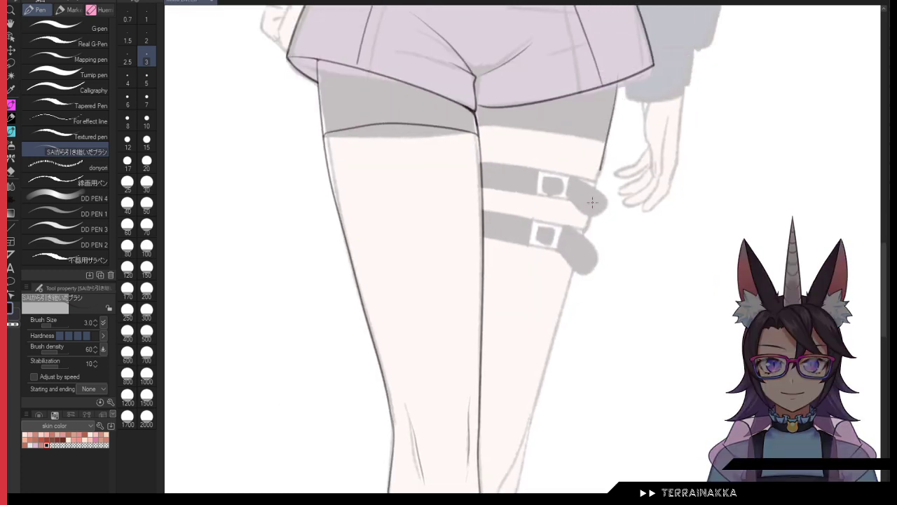
left_click_drag(592, 203, 527, 450)
key("ctrl+z")
left_click_drag(617, 83, 517, 483)
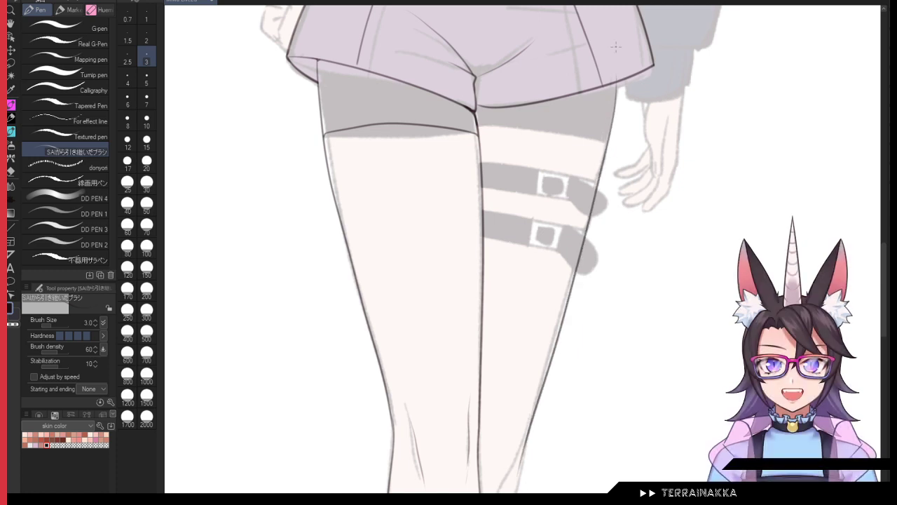
key("ctrl+z")
mouse_move(617, 81)
left_mouse_down()
mouse_move(529, 431)
mouse_move(611, 134)
mouse_move(526, 442)
left_mouse_up()
key("ctrl+z")
key("ctrl+z")
left_click_drag(617, 83, 526, 476)
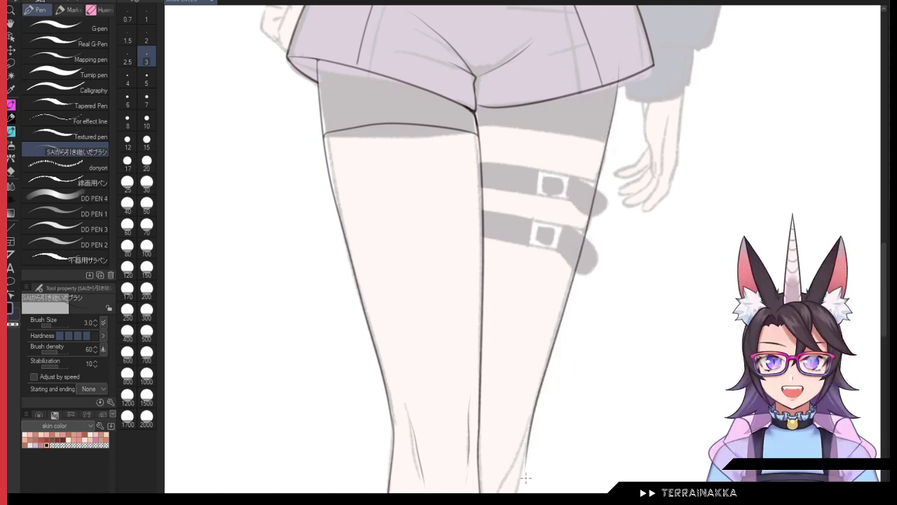
Step: Trim the right outer thigh line's overshoot above the shorts hem using the transparent colour at brush size 10, and reduce the size to 7
left_click(146, 121)
key("ctrl+plus")
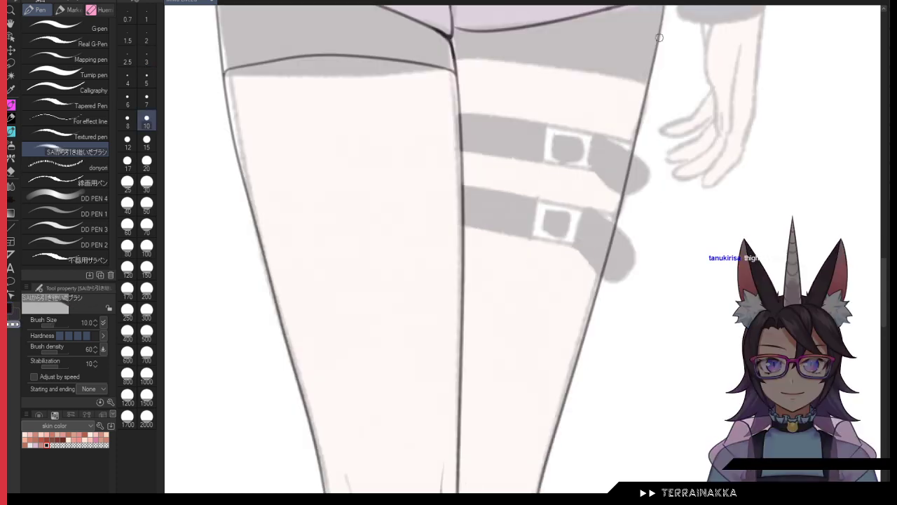
left_click_drag(653, 42, 602, 257)
key("bracketleft")
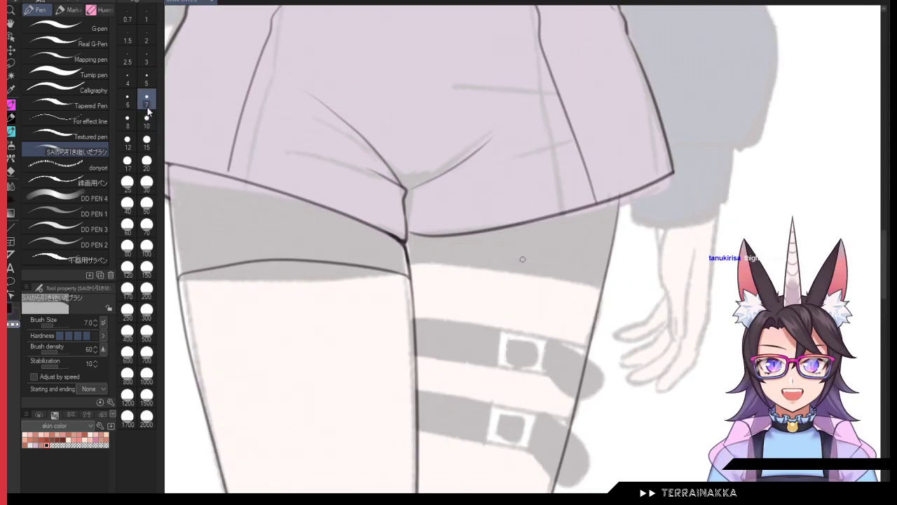
Step: Ink the undershorts hem across the right thigh as a shallow downward curve with the pen at size 3
key("c")
key("bracketleft")
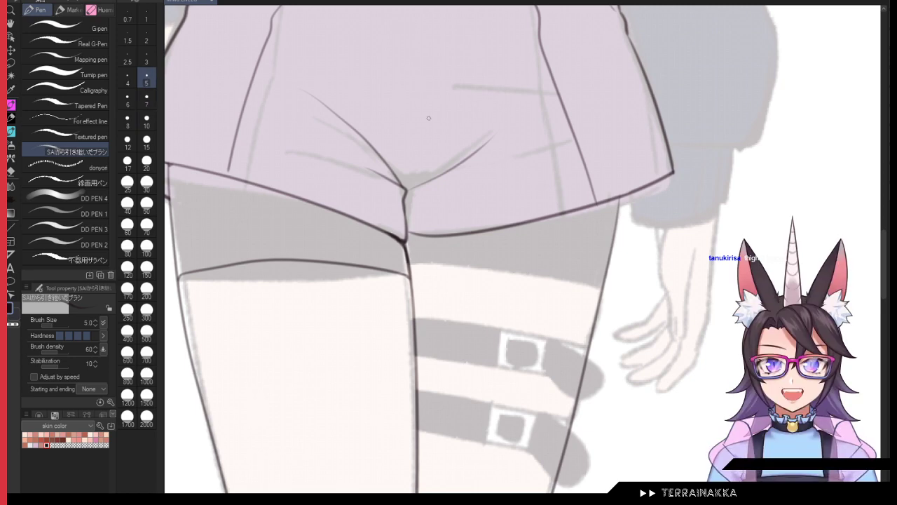
left_click_drag(464, 357, 467, 161)
left_click_drag(411, 70, 394, 186)
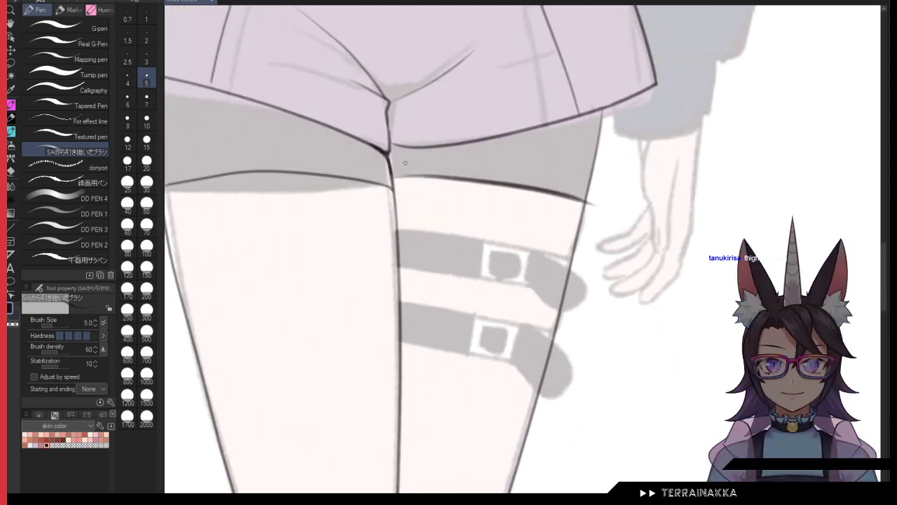
key("bracketleft")
key("bracketleft")
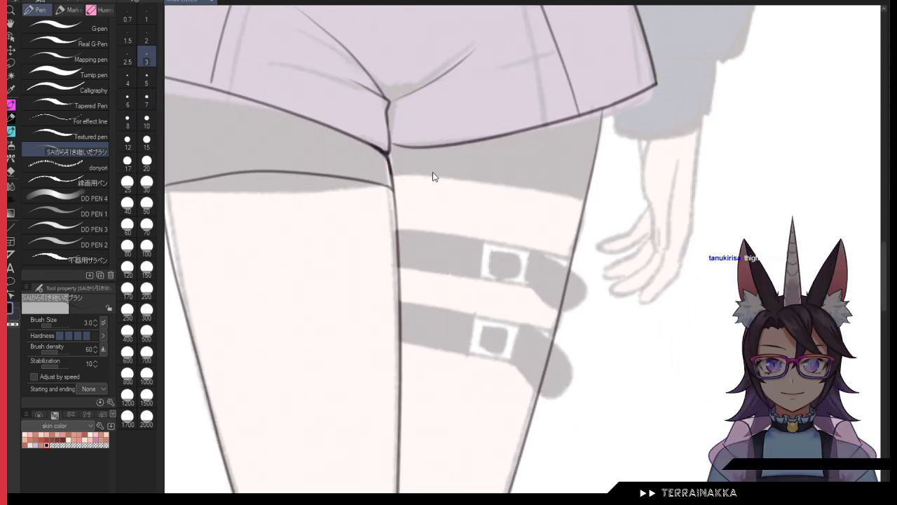
mouse_move(418, 184)
left_mouse_down()
mouse_move(615, 179)
mouse_move(636, 171)
left_mouse_up()
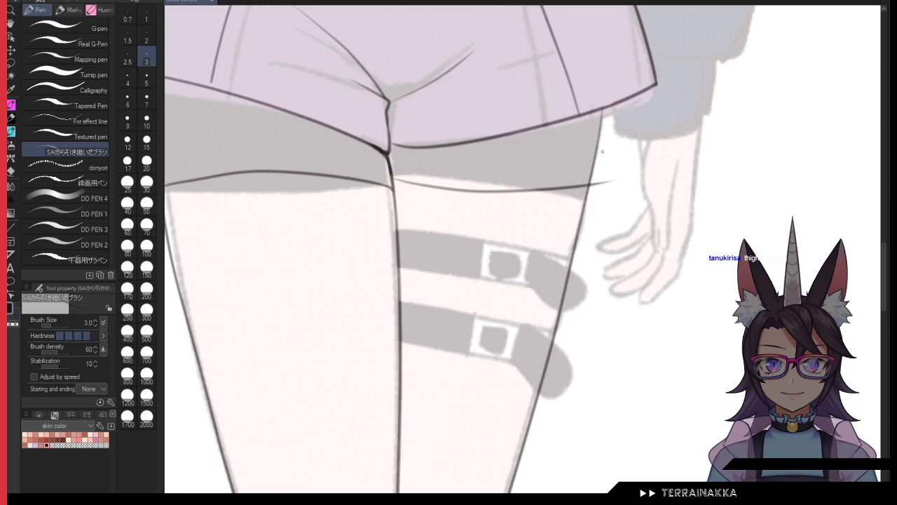
Step: Trim the end of the right undershorts hem back to the outer thigh contour using the transparent colour at sizes 7 and 5
left_click(147, 102)
key("c")
left_click_drag(618, 180, 606, 192)
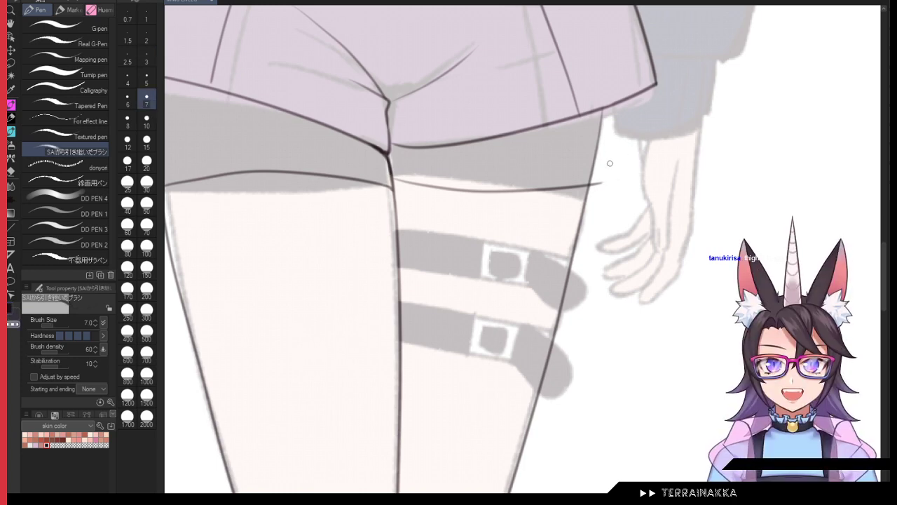
key("bracketleft")
key("bracketleft")
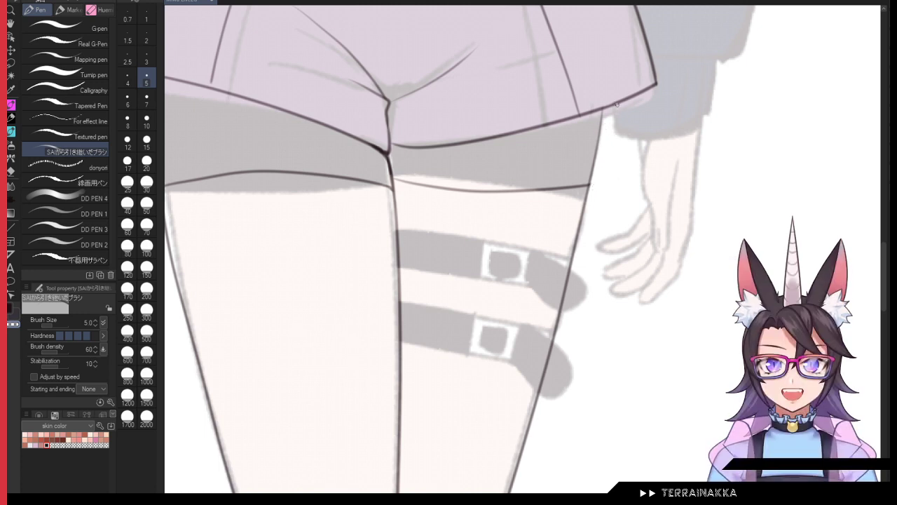
Step: Ink the undershorts' outer edge on the right thigh as one curve from shorts hem to undershorts hem with the pen at size 3
scroll(605, 128, "up", 1)
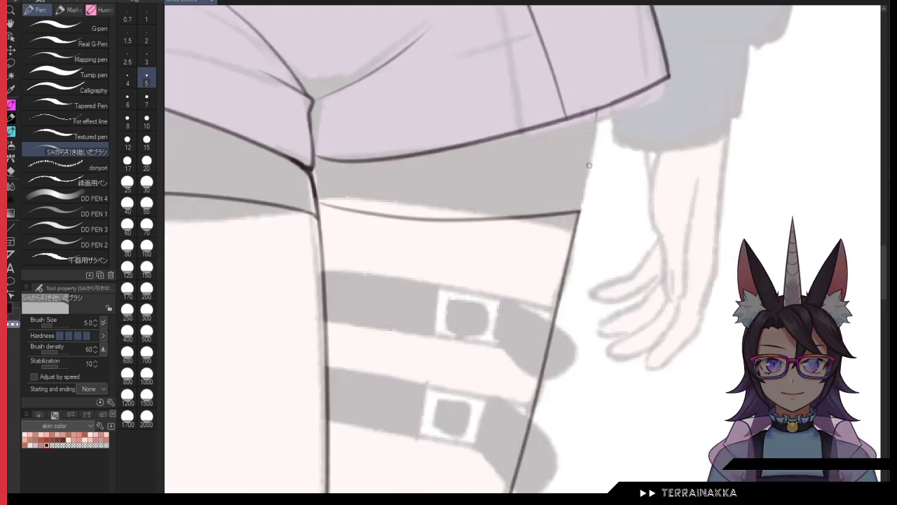
key("bracketleft")
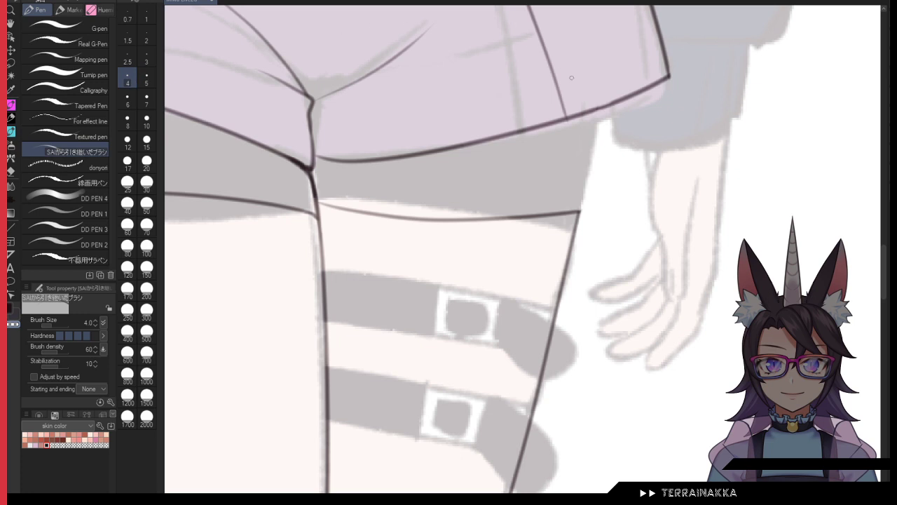
left_click(149, 61)
mouse_move(596, 112)
left_mouse_down()
mouse_move(580, 210)
mouse_move(585, 192)
left_mouse_up()
key("ctrl+z")
left_click_drag(597, 112, 581, 211)
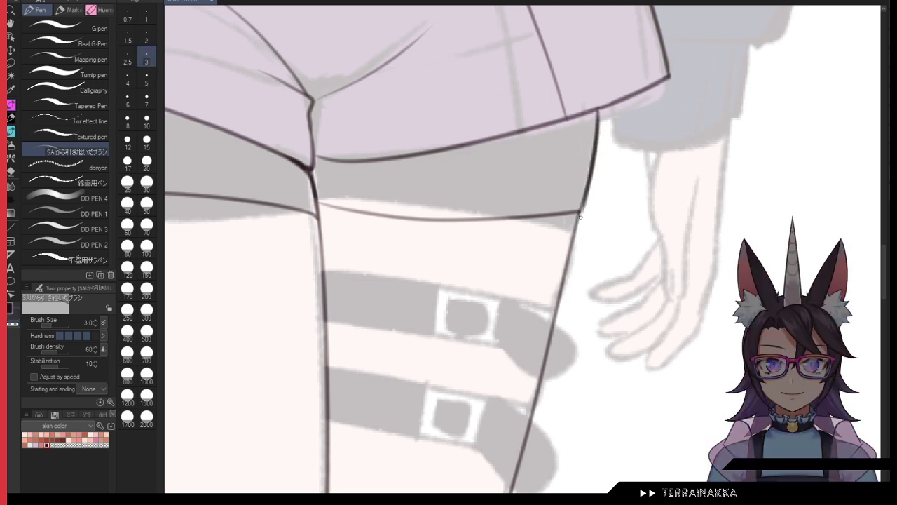
key("ctrl+z")
key("ctrl+z")
left_click_drag(597, 110, 581, 210)
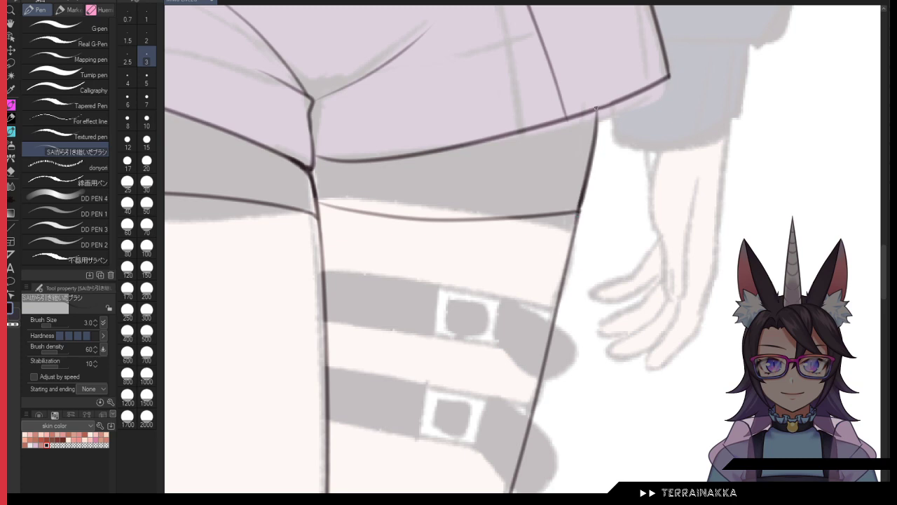
left_click_drag(595, 109, 581, 213)
key("ctrl+z")
key("ctrl+z")
key("ctrl+z")
left_click_drag(598, 109, 584, 199)
key("ctrl+z")
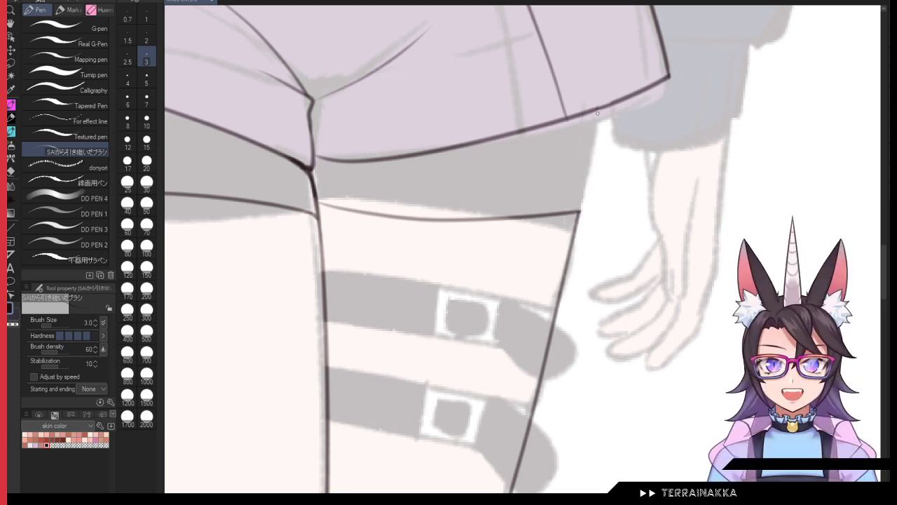
left_click_drag(597, 110, 567, 266)
Step: Draw the upper edge of the upper strap as a curve across the right thigh
key("minus")
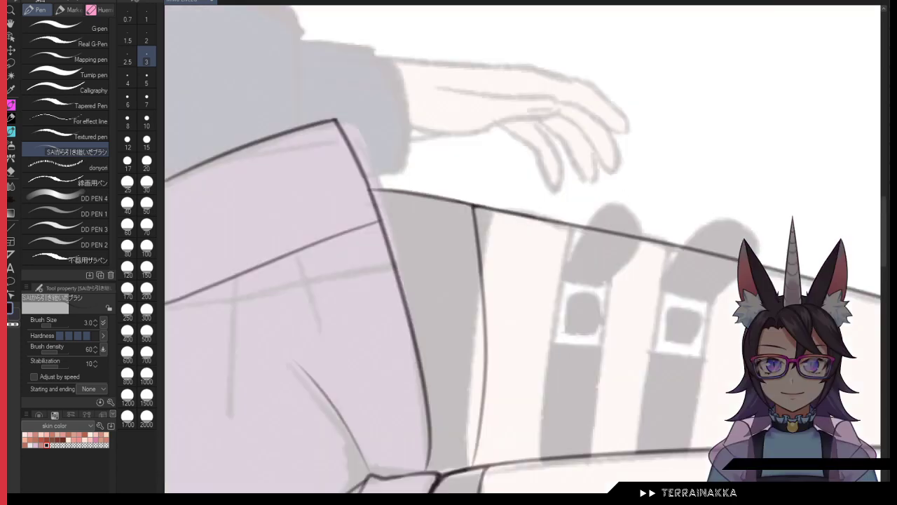
scroll(522, 249, "down", 10)
key("asciicircum")
scroll(521, 259, "up", 8)
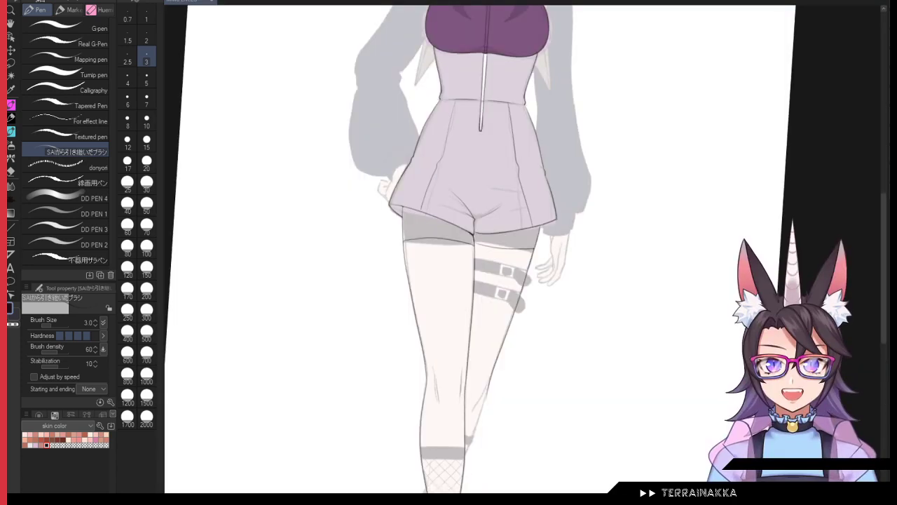
key("minus")
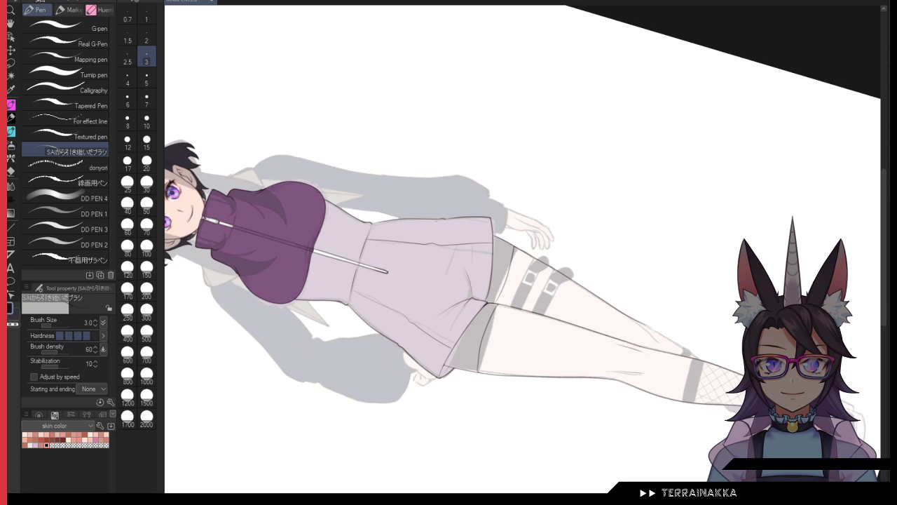
scroll(520, 259, "down", 3)
scroll(520, 259, "down", 3)
scroll(520, 260, "up", 2)
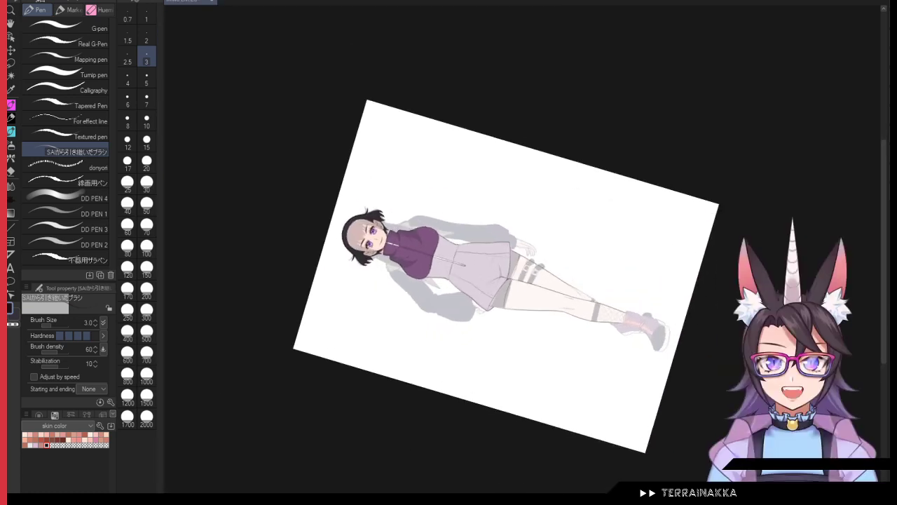
scroll(523, 262, "up", 8)
left_click_drag(709, 246, 711, 183)
mouse_move(485, 401)
left_mouse_down()
mouse_move(583, 186)
mouse_move(499, 404)
left_mouse_up()
key("ctrl+z")
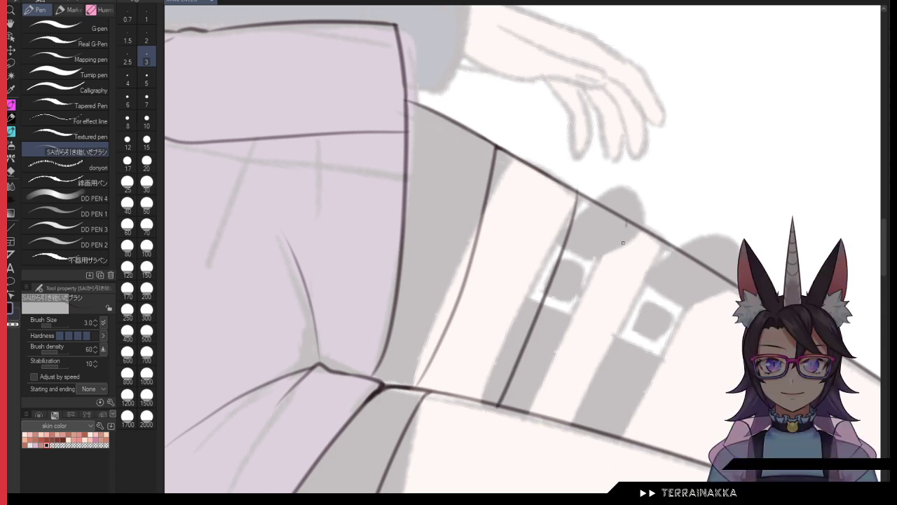
Step: Draw the upper strap's lower edge and both edges of the lower strap as matching curves across the right thigh
left_click_drag(628, 225, 564, 412)
key("ctrl+z")
left_click_drag(623, 217, 550, 423)
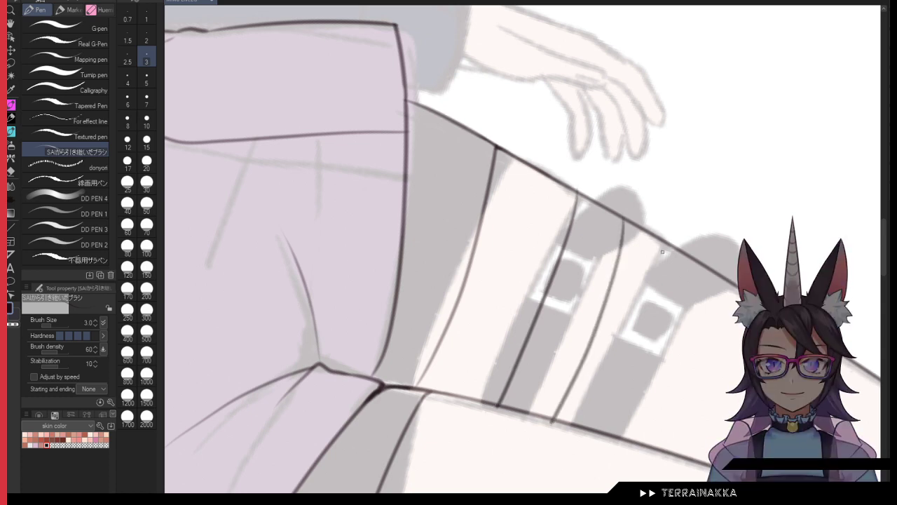
left_click_drag(662, 252, 578, 443)
left_click_drag(710, 268, 628, 460)
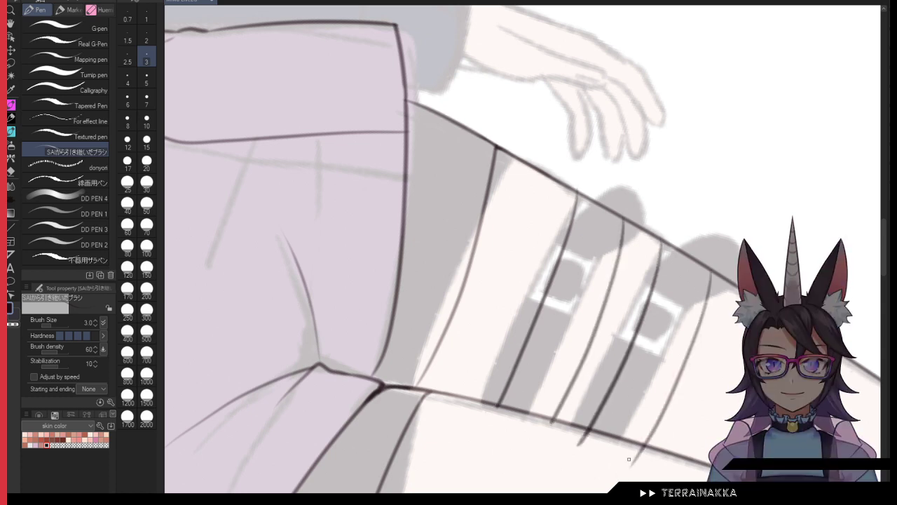
Step: Trim the strap lines' overshoot past the inner thigh contour using the transparent colour at brush sizes 10 and 5
key("ctrl+@")
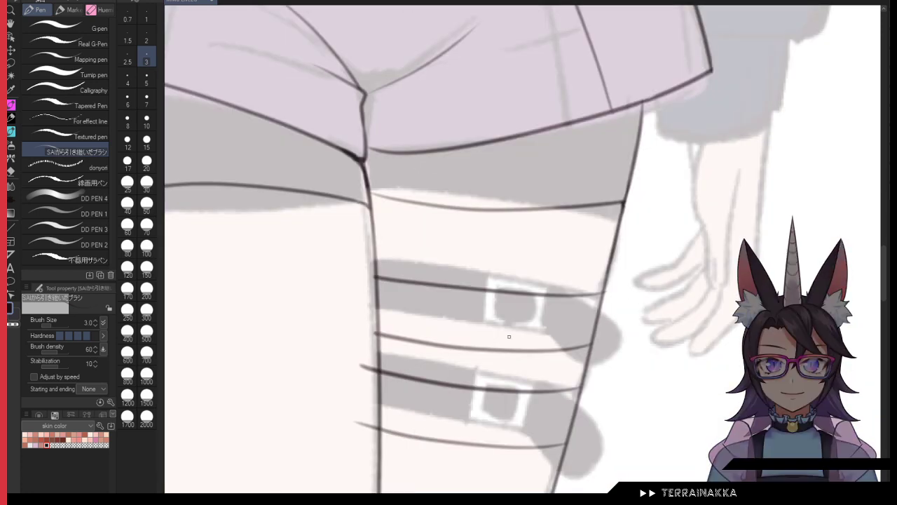
left_click(147, 121)
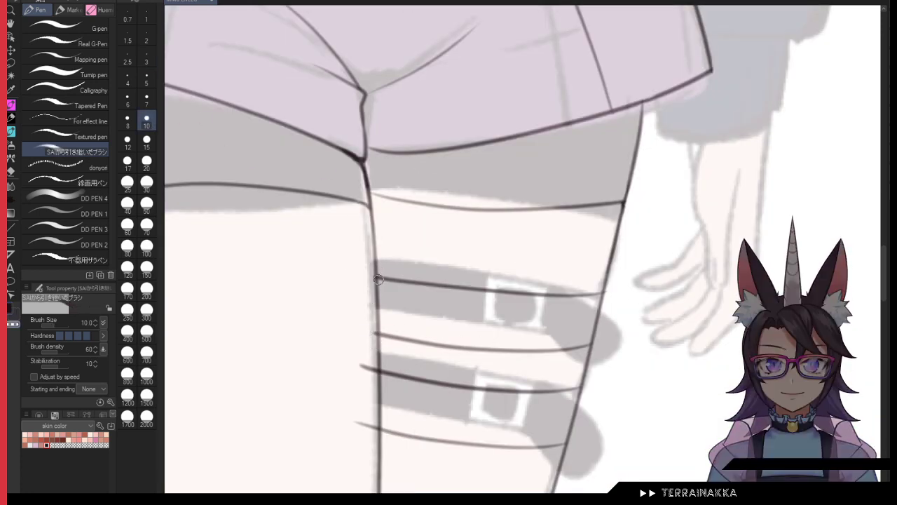
left_click(147, 77)
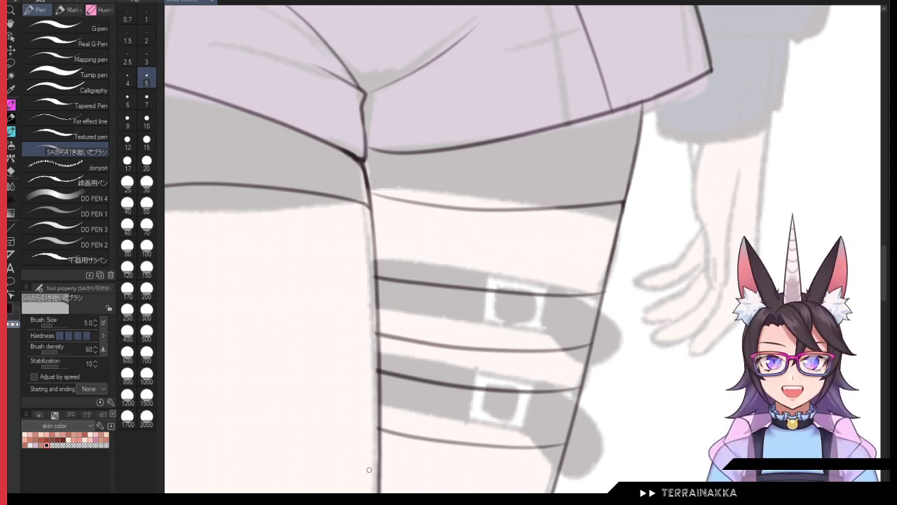
Step: Draw one long straight line at size 3 through both straps to form the inner sides of the two buckles
left_click(147, 62)
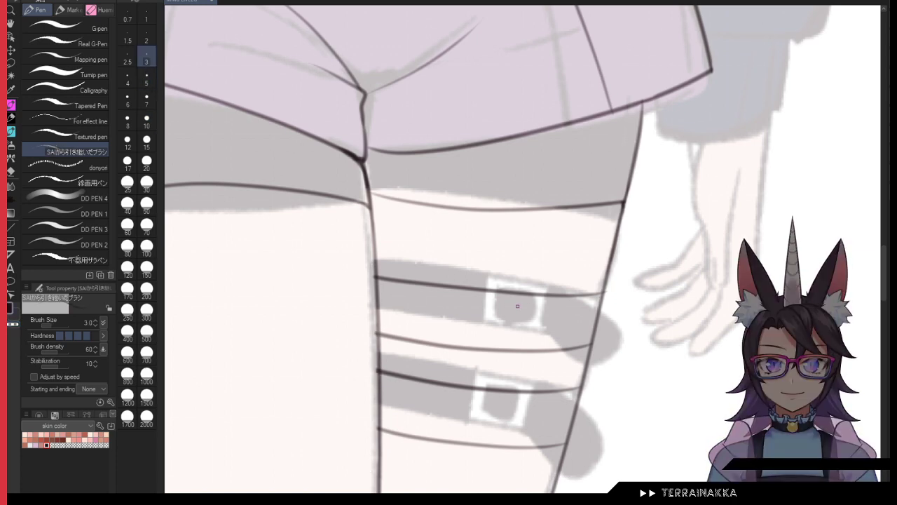
left_click_drag(488, 289, 483, 353)
key("ctrl+z")
mouse_move(488, 287)
left_mouse_down()
mouse_move(482, 356)
mouse_move(467, 221)
left_mouse_up()
key("ctrl+z")
scroll(491, 305, "up", 3)
left_click_drag(457, 108, 420, 482)
left_click_drag(453, 325, 444, 293)
key("ctrl+z")
left_click_drag(421, 84, 393, 475)
key("ctrl+z")
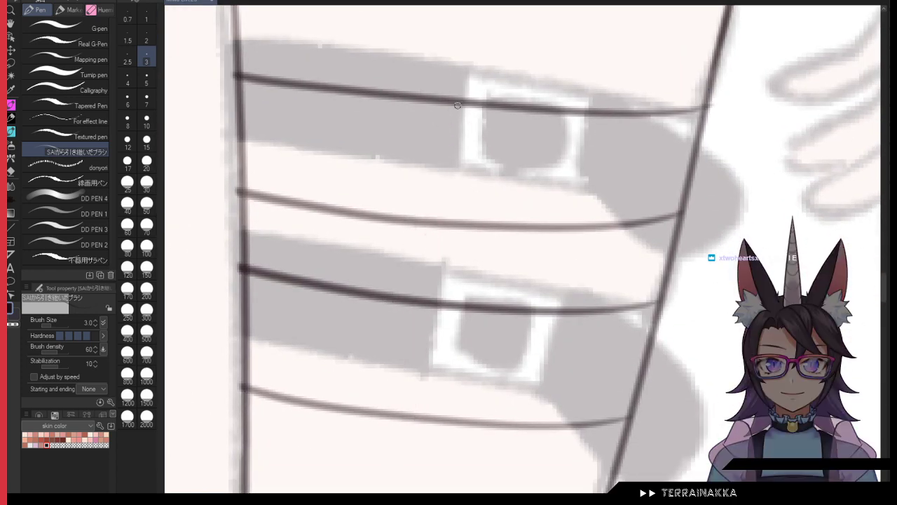
left_click_drag(454, 70, 415, 478)
Step: Draw a second long line through both straps, nearly parallel to the first, for the outer sides of the buckles
left_click_drag(576, 104, 533, 409)
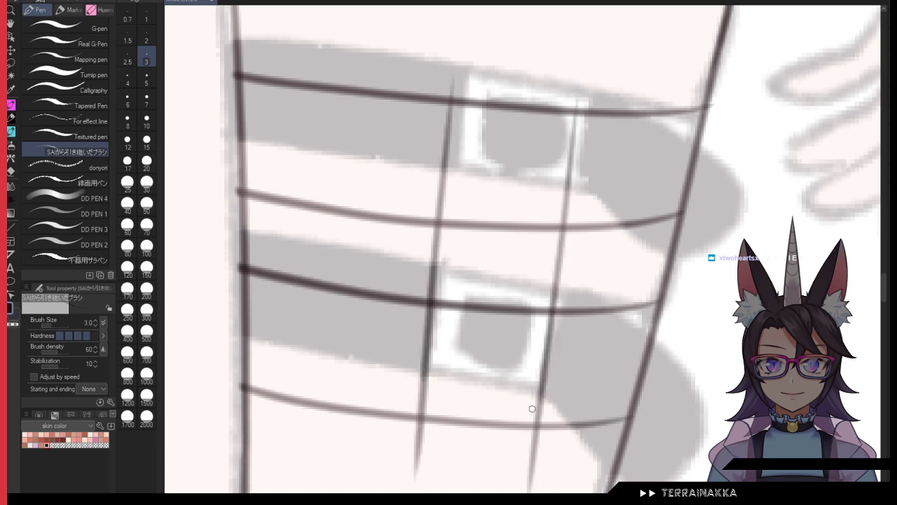
key("ctrl+z")
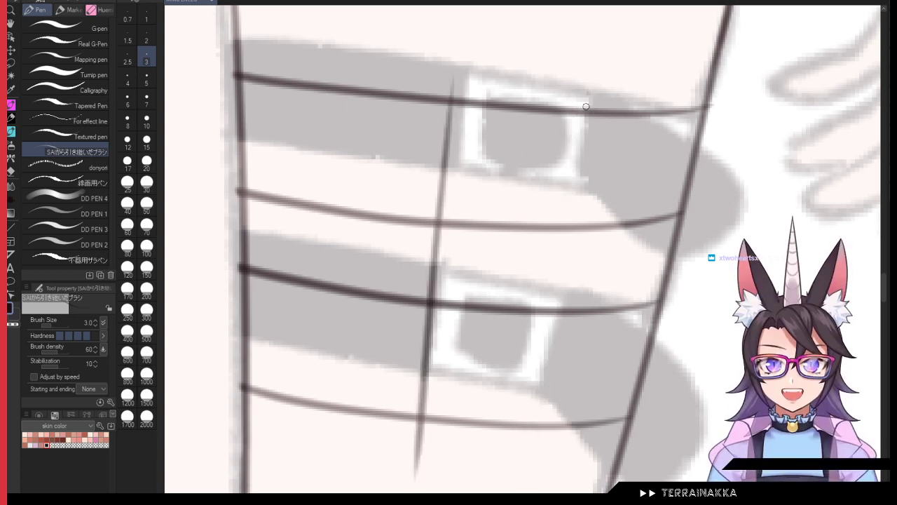
left_click_drag(586, 106, 542, 455)
key("ctrl+z")
mouse_move(589, 104)
left_mouse_down()
mouse_move(528, 494)
mouse_move(547, 443)
mouse_move(544, 486)
mouse_move(565, 253)
mouse_move(530, 490)
left_mouse_up()
key("ctrl+z")
key("ctrl+z")
key("ctrl+z")
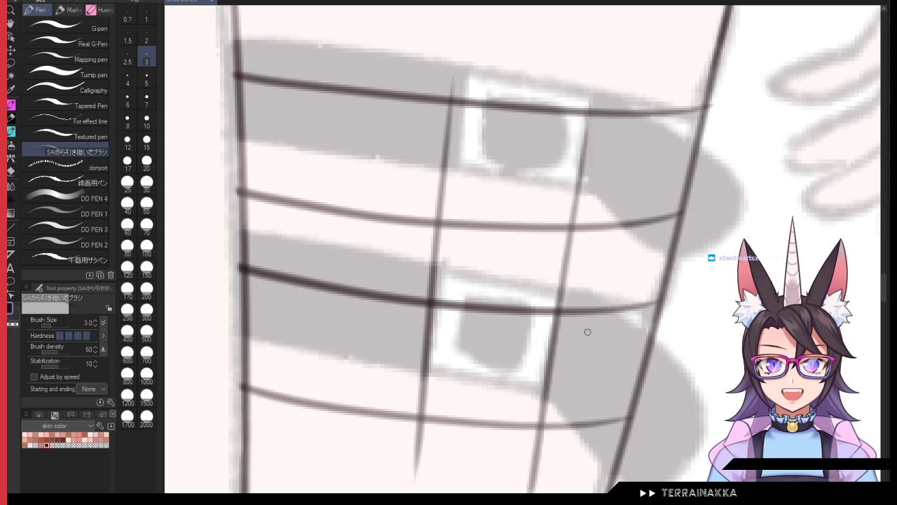
key("ctrl+z")
left_click_drag(592, 99, 571, 238)
left_click_drag(565, 291, 536, 491)
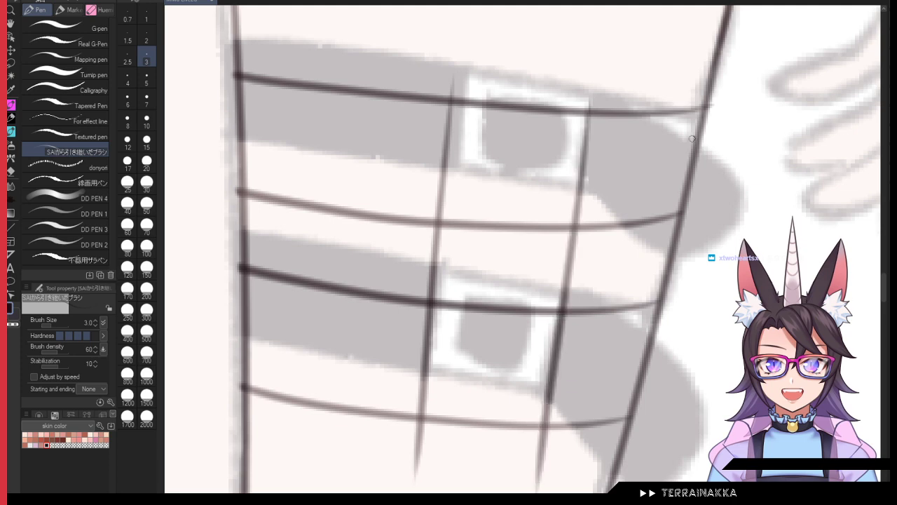
key("ctrl+z")
left_click_drag(594, 107, 537, 484)
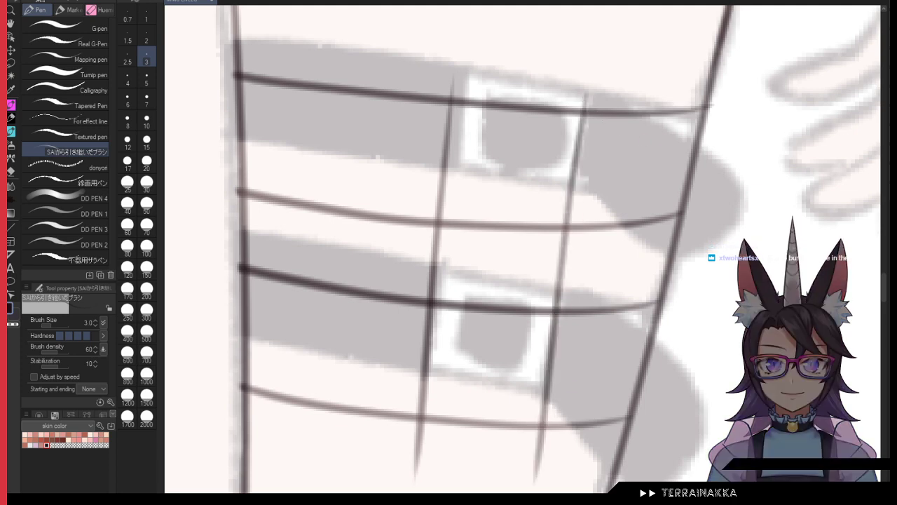
Step: Erase the buckle guide lines in the gap between the two straps using the transparent colour at brush size 5
left_click_drag(673, 281, 587, 110)
left_click_drag(848, 306, 827, 118)
left_click(147, 81)
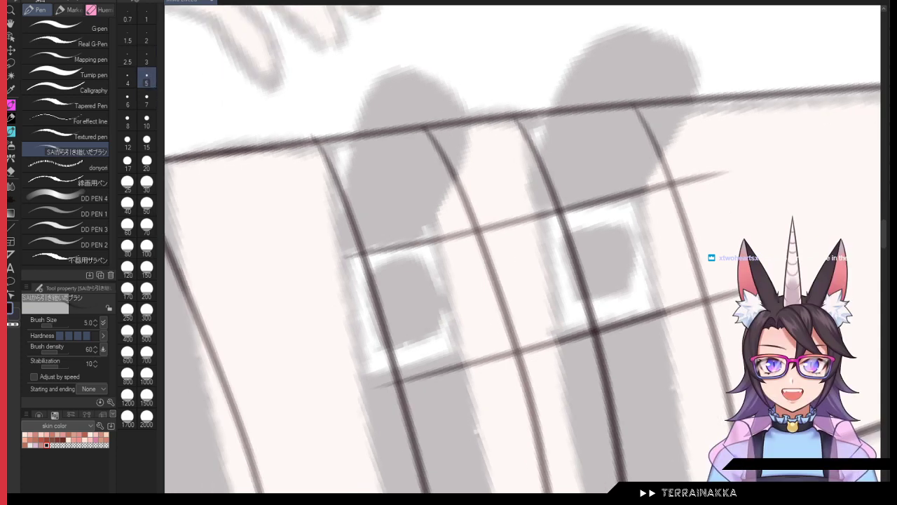
key("minus")
key("minus")
key("minus")
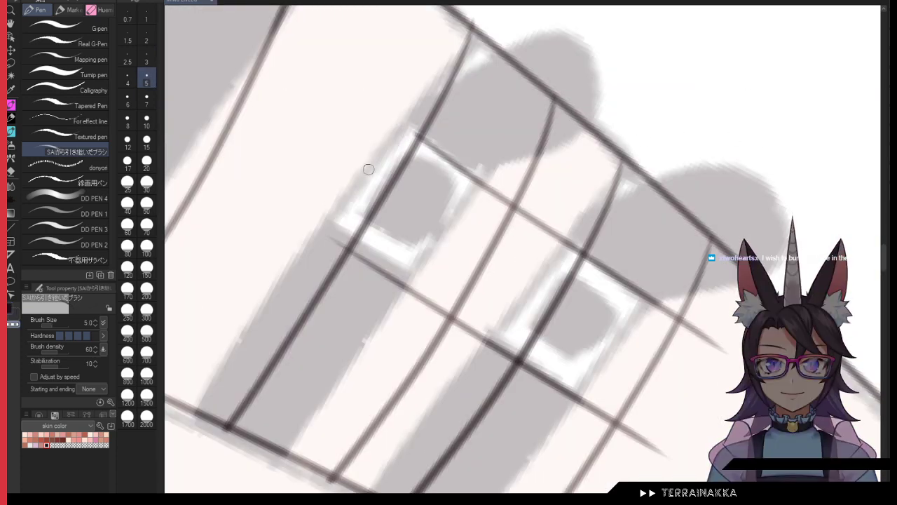
left_click_drag(541, 224, 524, 213)
mouse_move(480, 337)
left_mouse_down()
mouse_move(464, 327)
mouse_move(496, 345)
left_mouse_up()
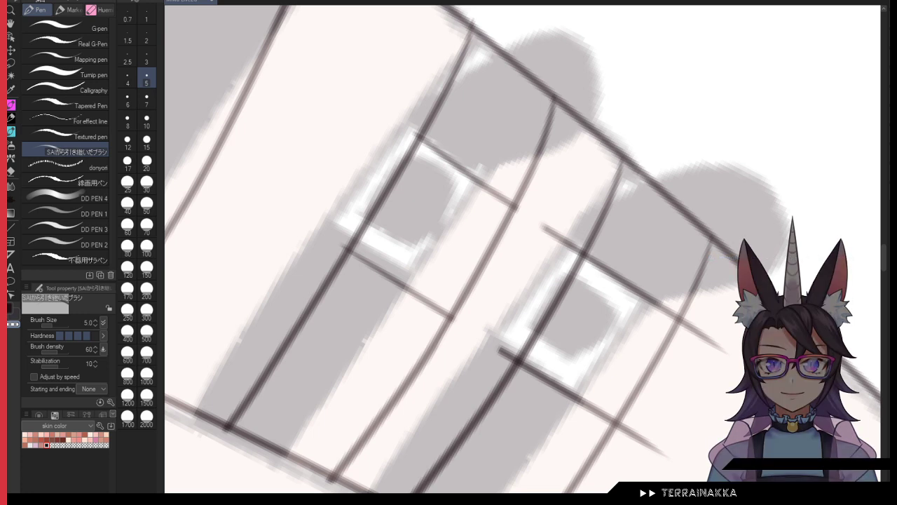
mouse_move(560, 227)
left_mouse_down()
mouse_move(517, 308)
mouse_move(534, 304)
left_mouse_up()
left_click_drag(573, 246, 509, 353)
left_click_drag(520, 323, 503, 353)
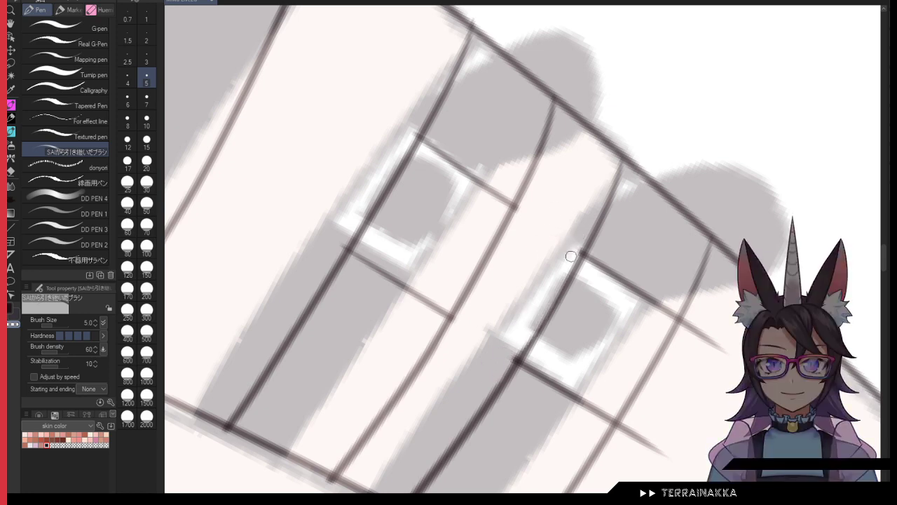
Step: Erase both upper strap edges inside the upper buckle and the lower strap's upper edge inside the lower buckle
mouse_move(571, 256)
left_mouse_down()
mouse_move(524, 324)
mouse_move(531, 351)
mouse_move(575, 267)
mouse_move(586, 269)
left_mouse_up()
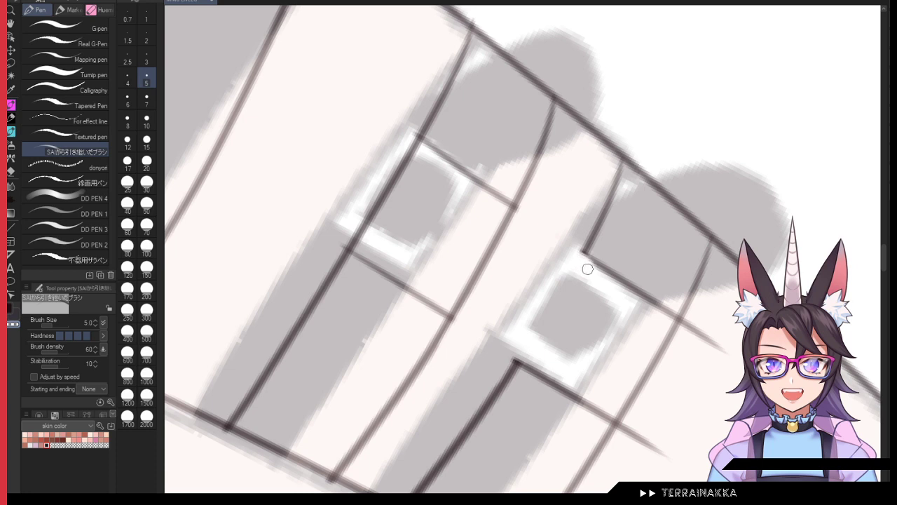
mouse_move(464, 291)
left_mouse_down()
mouse_move(459, 312)
mouse_move(511, 217)
mouse_move(471, 279)
left_mouse_up()
mouse_move(382, 242)
left_mouse_down()
mouse_move(358, 227)
mouse_move(410, 148)
left_mouse_up()
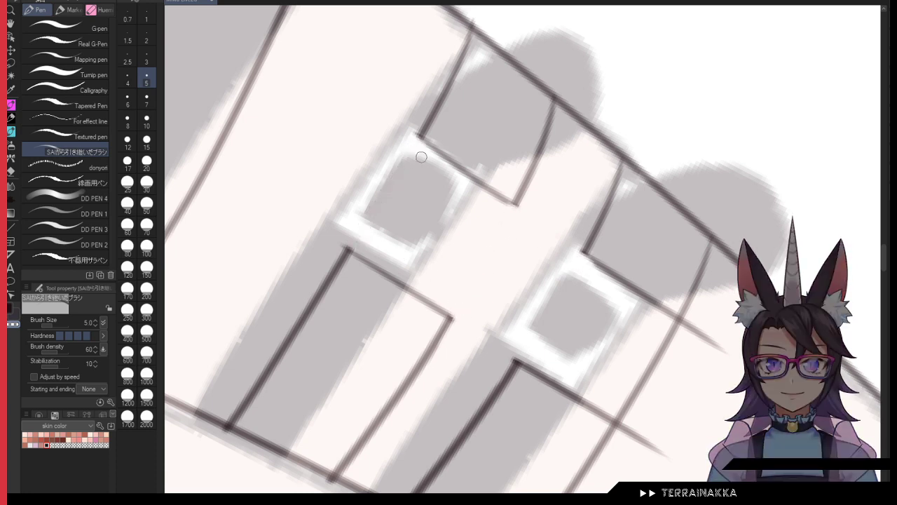
Step: Ink the upper buckle's top and bottom edges with rounded corners joining its side lines, using the pen at size 3
key("bracketleft")
key("bracketleft")
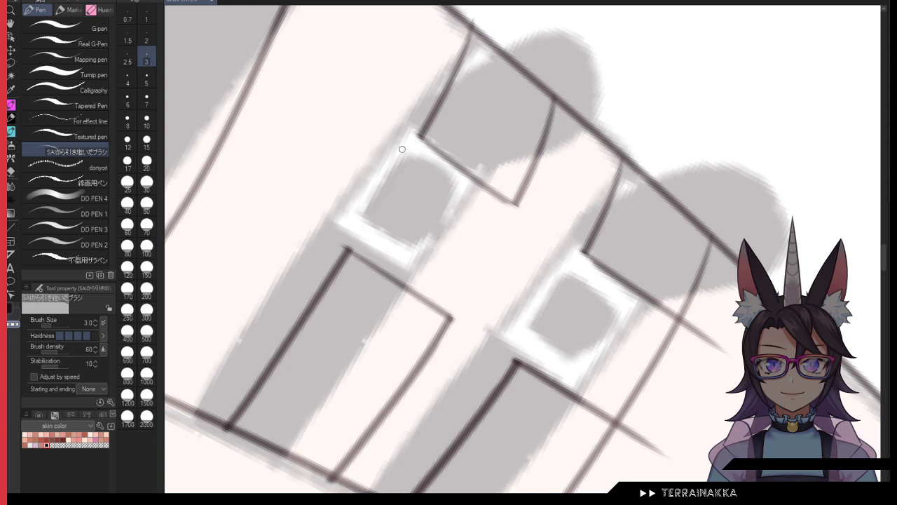
left_click_drag(419, 134, 346, 239)
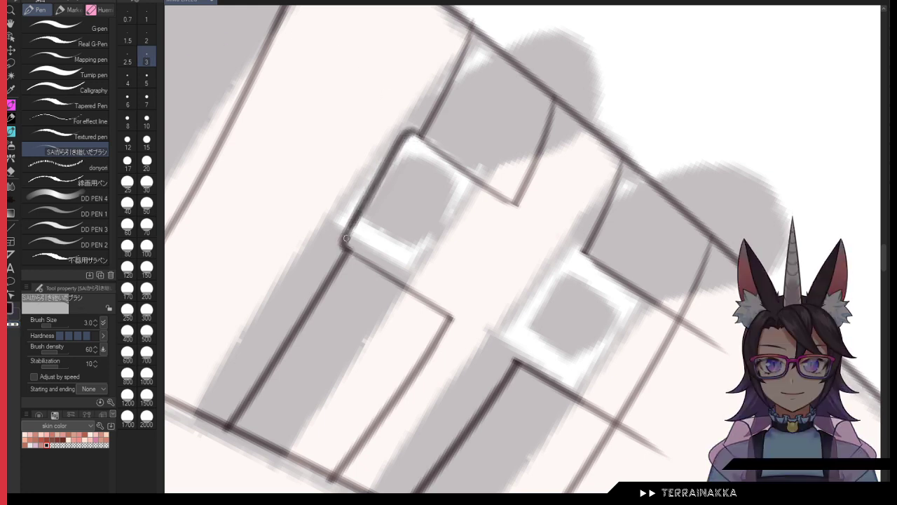
mouse_move(453, 318)
left_mouse_down()
mouse_move(520, 209)
mouse_move(453, 318)
left_mouse_up()
key("ctrl+z")
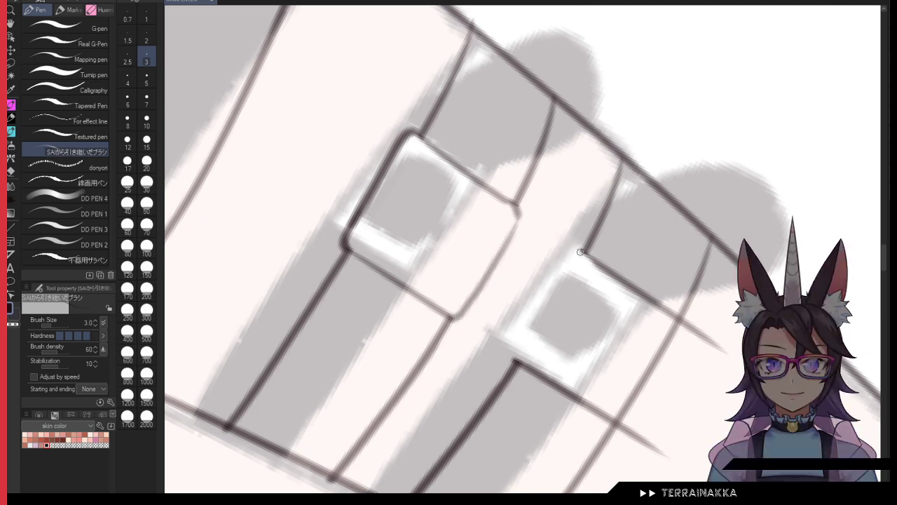
Step: Ink the lower buckle's top edge, and erase its side lines' overshoot and the strap edge inside using the transparent colour at size 10
left_click_drag(572, 258, 516, 363)
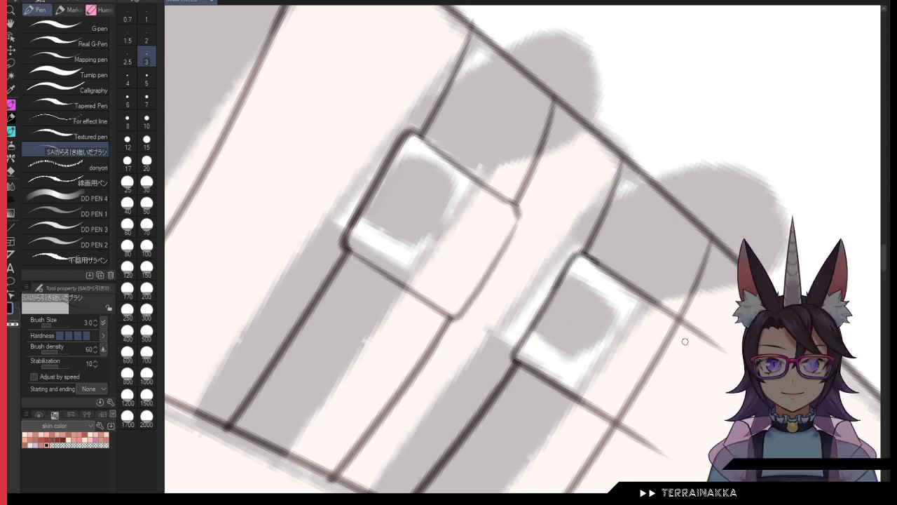
key("c")
left_click(146, 121)
mouse_move(635, 391)
left_mouse_down()
mouse_move(629, 398)
mouse_move(658, 447)
left_mouse_up()
left_click_drag(705, 337, 720, 348)
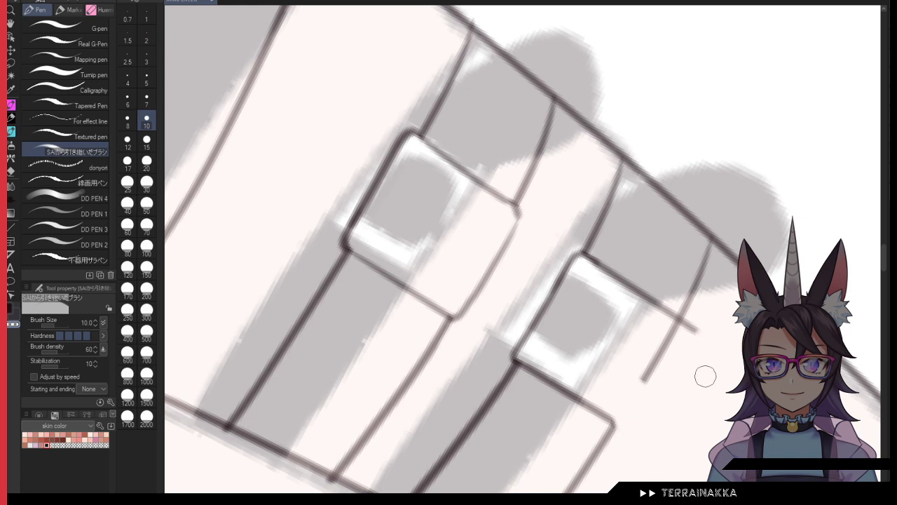
mouse_move(665, 381)
left_mouse_down()
mouse_move(679, 349)
mouse_move(649, 307)
mouse_move(671, 354)
mouse_move(616, 424)
mouse_move(603, 422)
left_mouse_up()
Step: Close the lower buckle's bottom edge with rounded corners and reconnect the strap's lower edge with the pen at size 3
left_click(147, 57)
key("c")
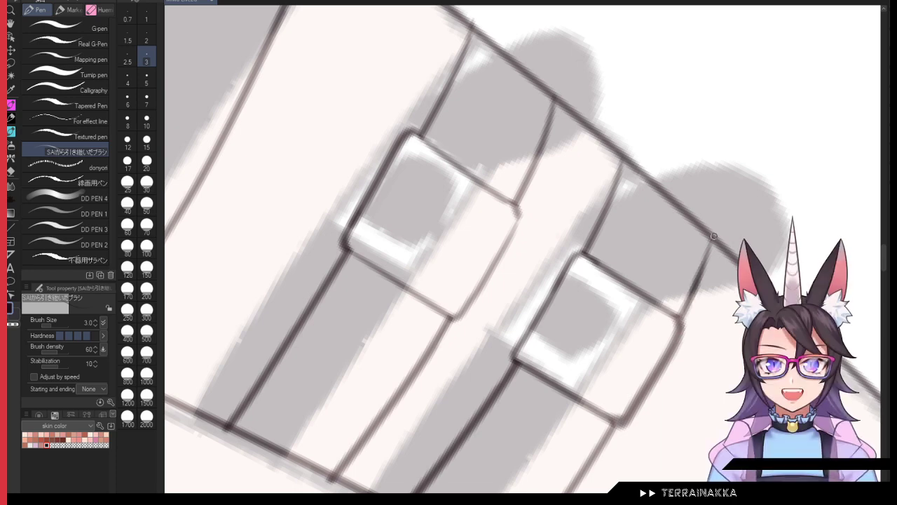
key("ctrl+@")
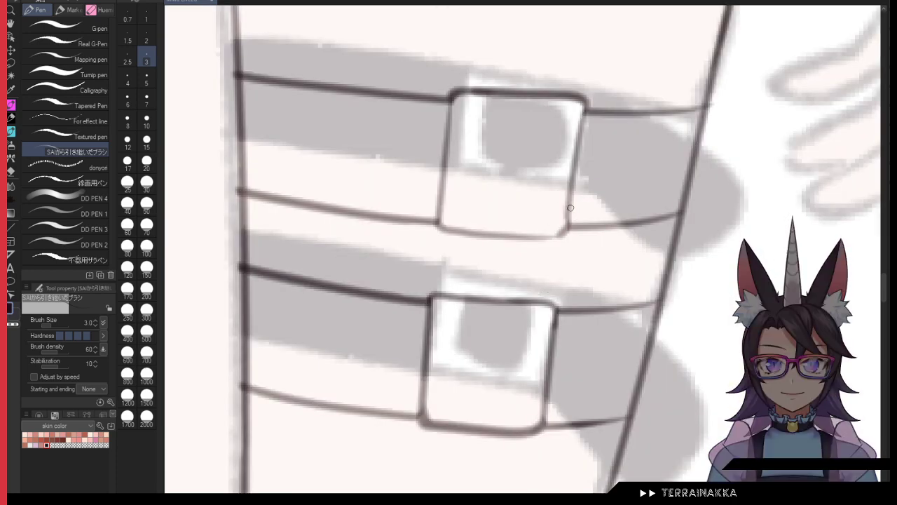
Step: Thicken the upper buckle's right outline and ink an inner frame of side and top lines parallel to it with the pen at size 3
left_click_drag(584, 104, 566, 223)
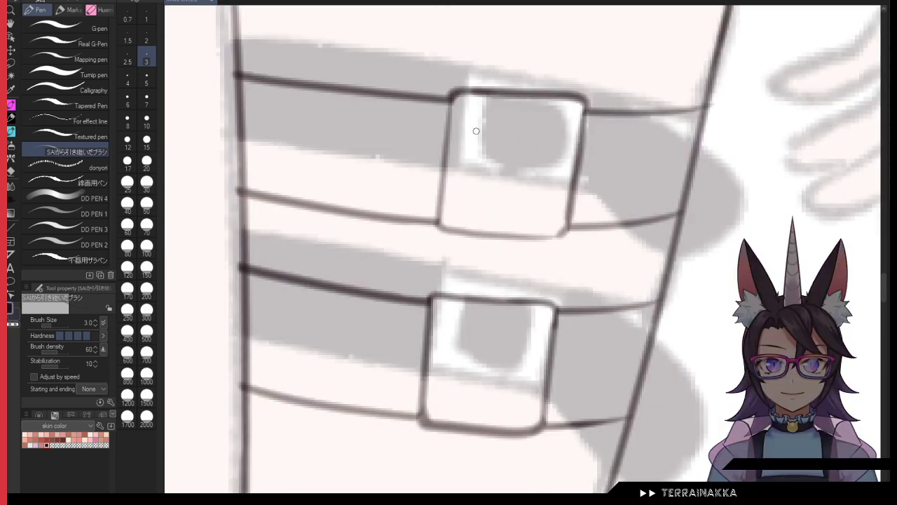
mouse_move(464, 103)
left_mouse_down()
mouse_move(458, 216)
mouse_move(484, 230)
mouse_move(532, 233)
left_mouse_up()
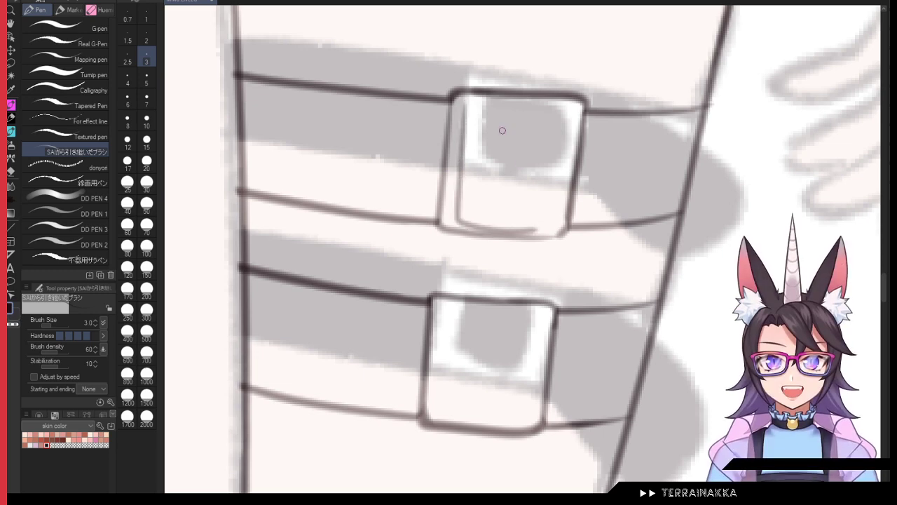
key("ctrl+z")
mouse_move(466, 111)
left_mouse_down()
mouse_move(458, 222)
mouse_move(471, 236)
mouse_move(492, 117)
mouse_move(564, 124)
left_mouse_up()
key("ctrl+z")
mouse_move(466, 109)
left_mouse_down()
mouse_move(569, 114)
mouse_move(554, 236)
left_mouse_up()
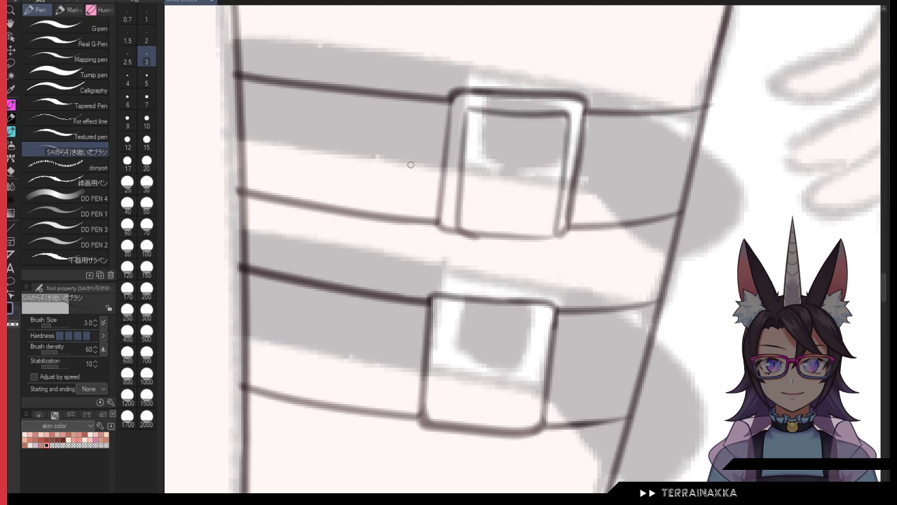
Step: Erase the upper buckle's bottom edge between the inner lines at size 7, redraw it bulging downward at size 3, and thicken the left lines
left_click(147, 101)
mouse_move(471, 219)
left_mouse_down()
mouse_move(477, 231)
mouse_move(540, 243)
mouse_move(558, 235)
left_mouse_up()
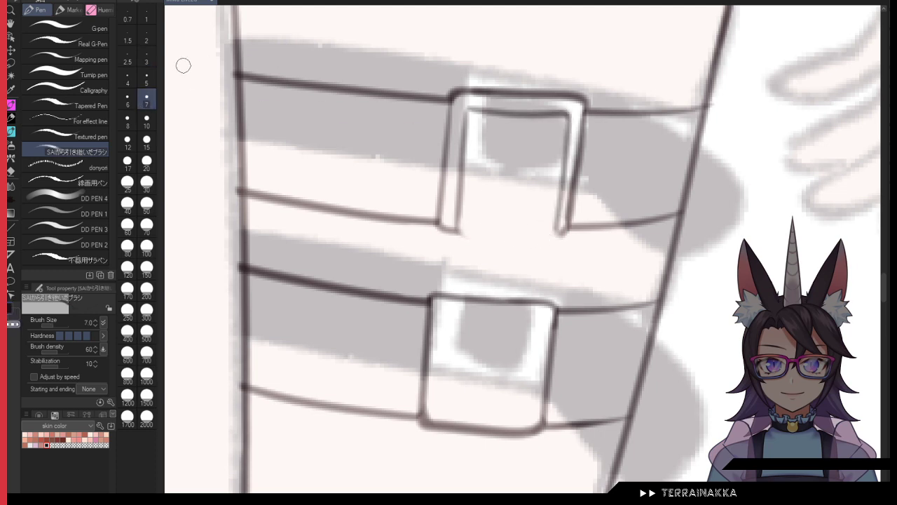
left_click(146, 62)
key("c")
mouse_move(457, 226)
left_mouse_down()
mouse_move(496, 242)
mouse_move(565, 230)
left_mouse_up()
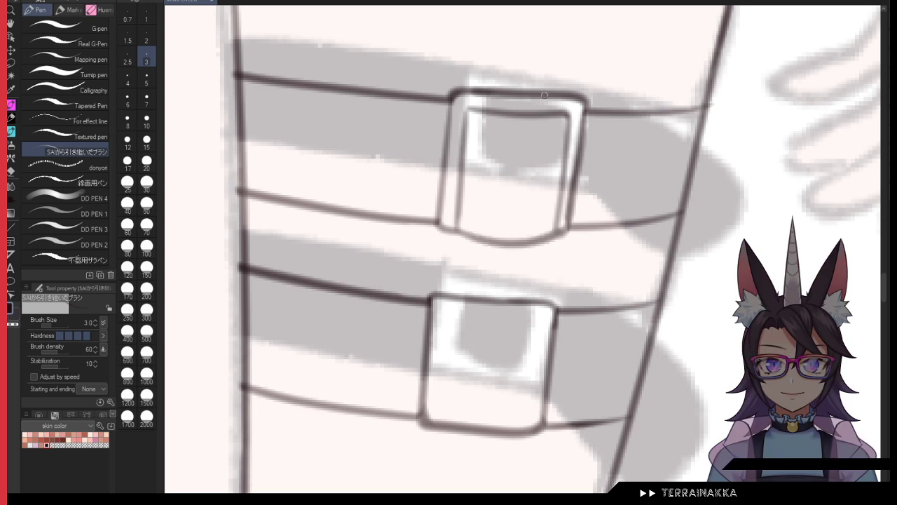
left_click_drag(468, 110, 456, 227)
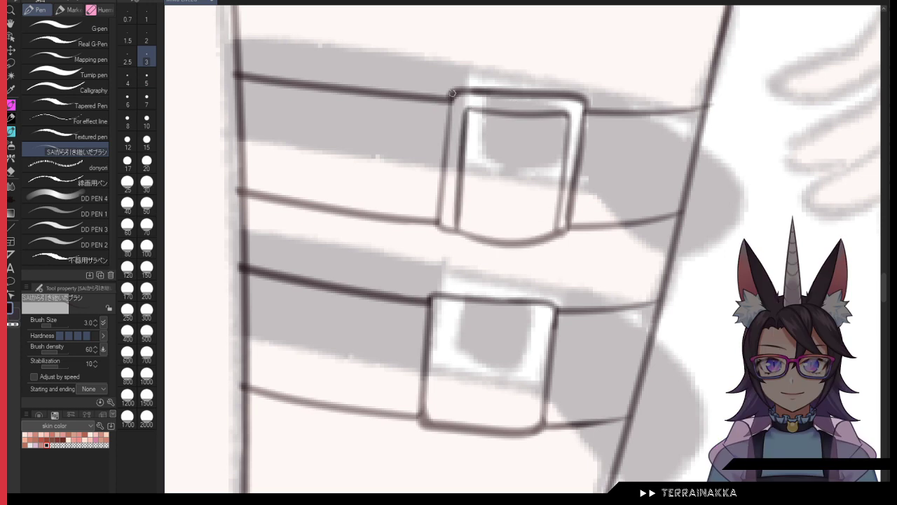
left_click_drag(452, 93, 442, 221)
Step: Ink the lower buckle's inner frame with a downward-curved bottom edge, clearing the old edge with the transparent colour at size 10
mouse_move(444, 311)
left_mouse_down()
mouse_move(538, 312)
mouse_move(527, 426)
mouse_move(439, 387)
mouse_move(435, 424)
mouse_move(457, 443)
mouse_move(497, 408)
mouse_move(506, 455)
mouse_move(467, 458)
mouse_move(444, 427)
mouse_move(459, 436)
mouse_move(524, 429)
left_mouse_up()
left_click(147, 120)
key("c")
left_click(147, 62)
key("c")
key("c")
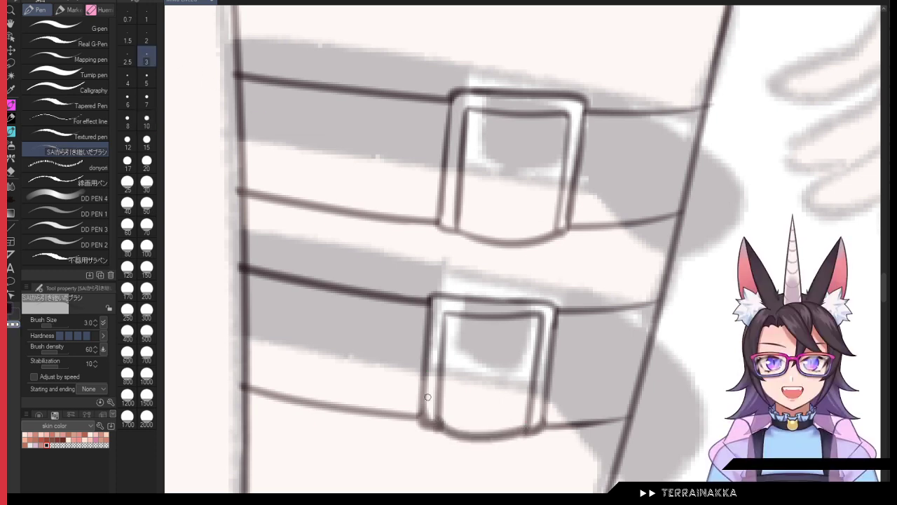
Step: Clean up the lower ends of the lower buckle's two frame bars and re-ink the right bar's rounded end
mouse_move(427, 395)
left_mouse_down()
mouse_move(428, 441)
mouse_move(432, 429)
left_mouse_up()
key("c")
key("c")
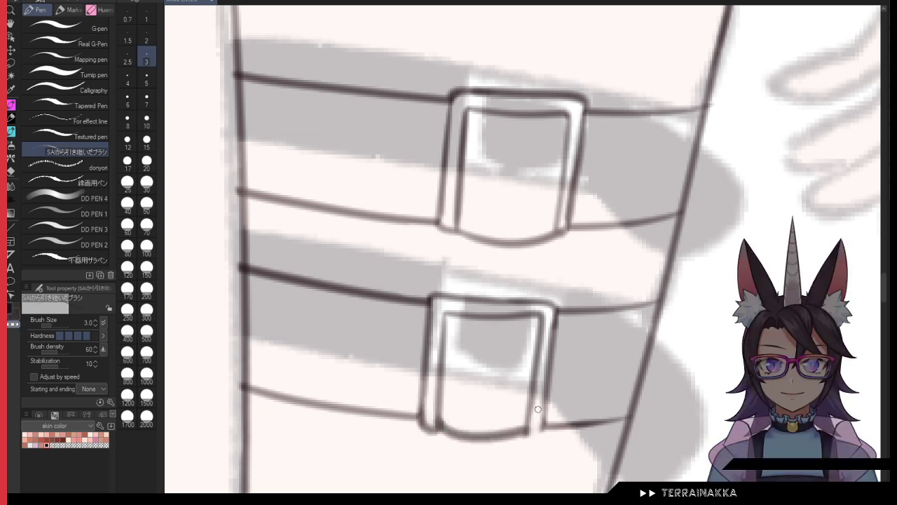
key("c")
mouse_move(538, 409)
left_mouse_down()
mouse_move(530, 441)
mouse_move(542, 429)
left_mouse_up()
left_click_drag(548, 392, 543, 427)
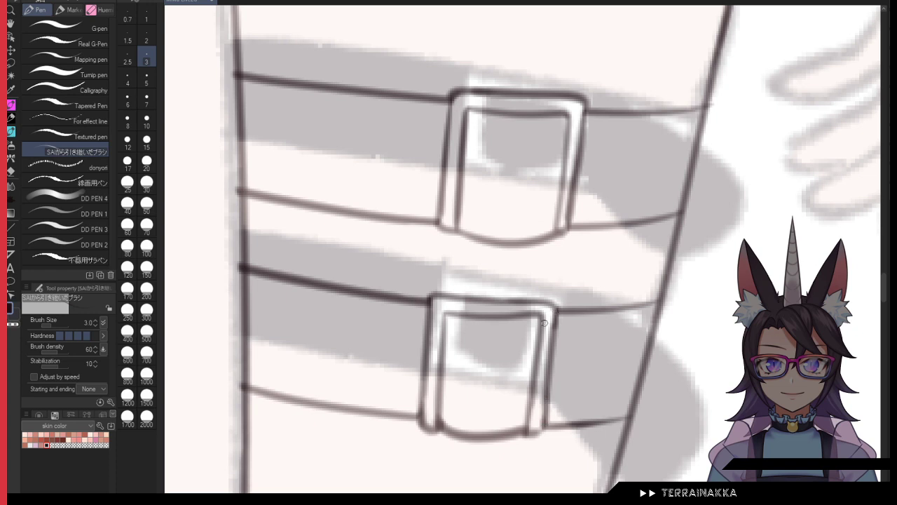
Step: Refine the lower buckle's inner right line and blend it into the curved bottom edge
key("c")
left_click_drag(534, 349, 525, 411)
key("c")
mouse_move(541, 329)
left_mouse_down()
mouse_move(528, 428)
mouse_move(502, 429)
left_mouse_up()
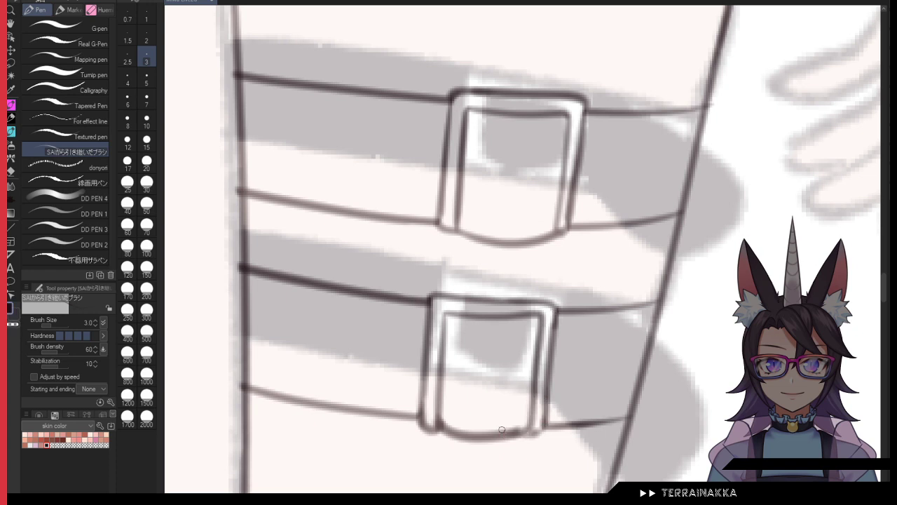
key("ctrl+z")
mouse_move(541, 322)
left_mouse_down()
mouse_move(525, 434)
mouse_move(529, 421)
mouse_move(500, 435)
left_mouse_up()
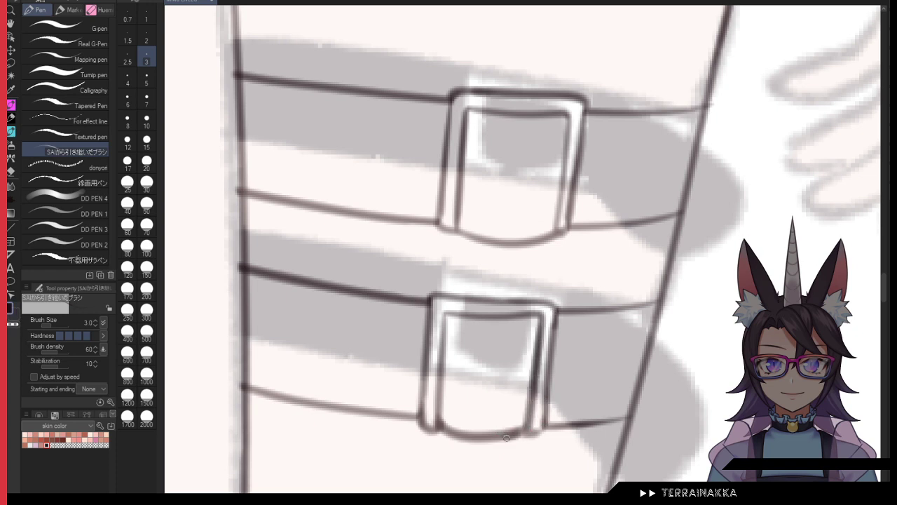
left_click_drag(534, 392, 527, 430)
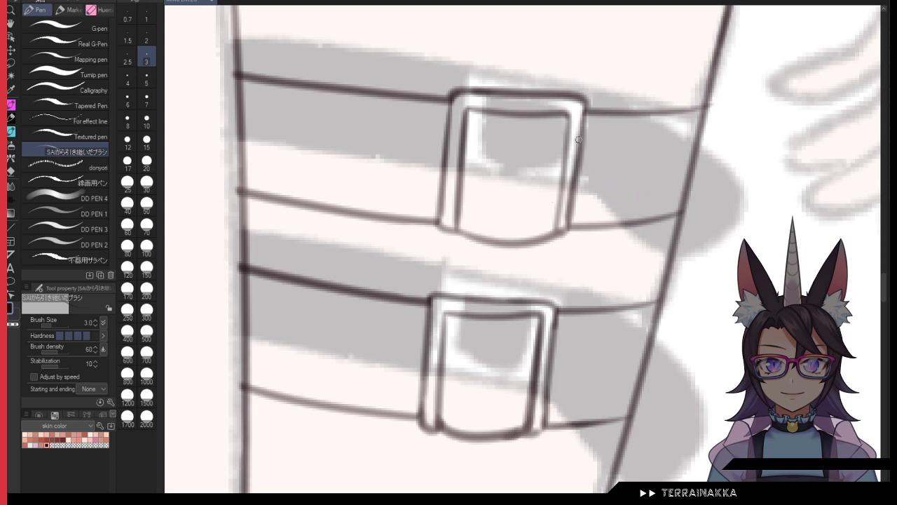
Step: Clean up the lower end of the upper buckle's right bar and re-ink its rounded corner and outer line
left_click_drag(578, 139, 559, 239)
key("c")
key("c")
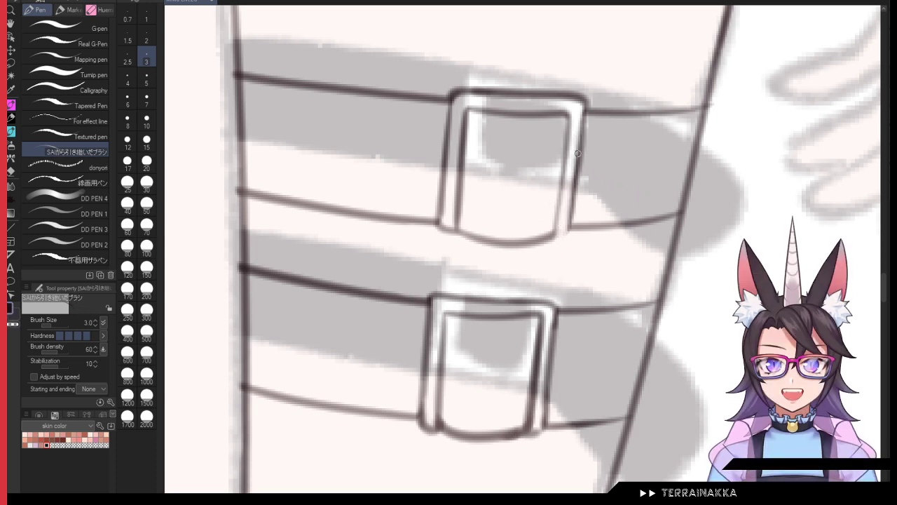
left_click_drag(577, 153, 563, 237)
mouse_move(564, 163)
left_mouse_down()
mouse_move(558, 231)
mouse_move(571, 229)
left_mouse_up()
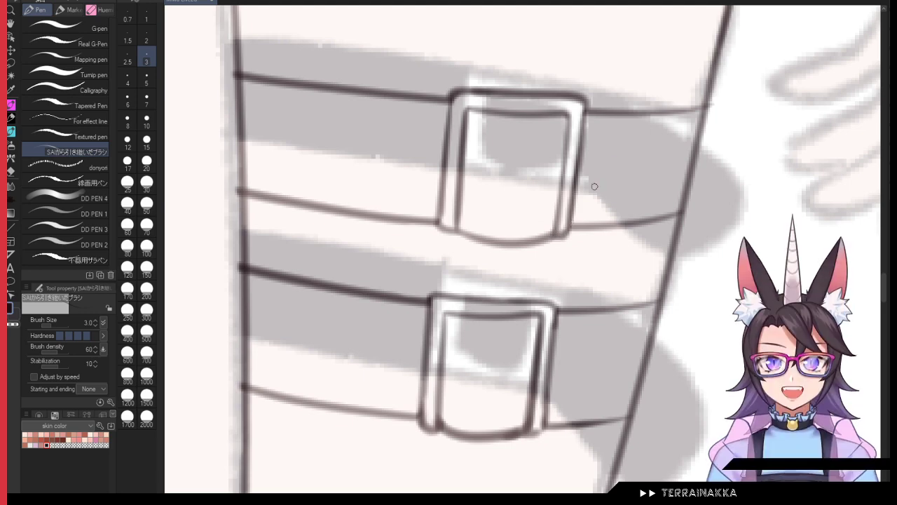
left_click_drag(584, 103, 563, 223)
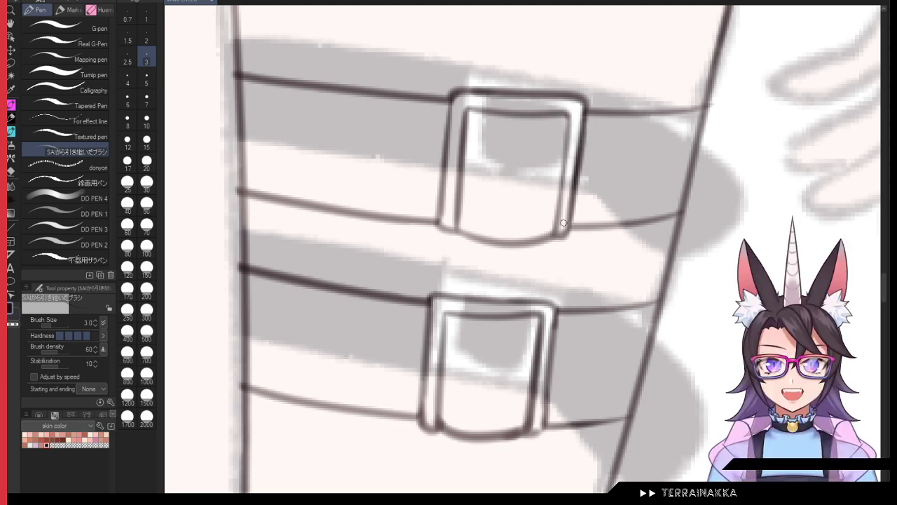
Step: Ink a pair of near-vertical loop lines across each strap, between the buckle and the leg's right outline, with the pen at size 3
left_click(147, 121)
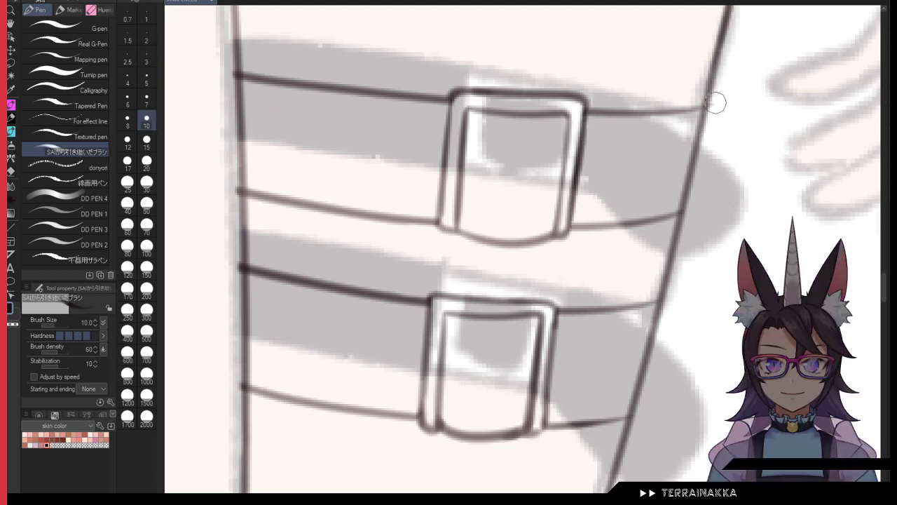
left_click(146, 78)
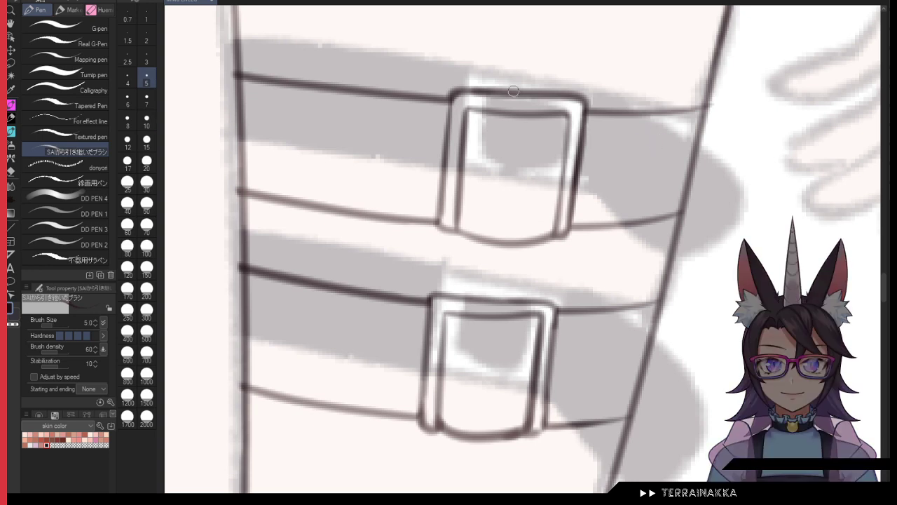
key("bracketleft")
key("bracketleft")
left_click_drag(619, 101, 601, 256)
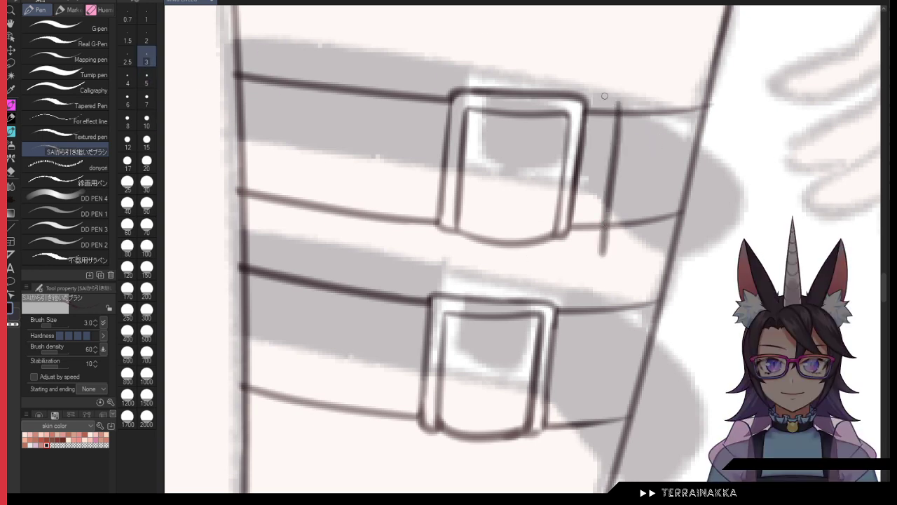
key("ctrl+z")
left_click_drag(616, 111, 602, 239)
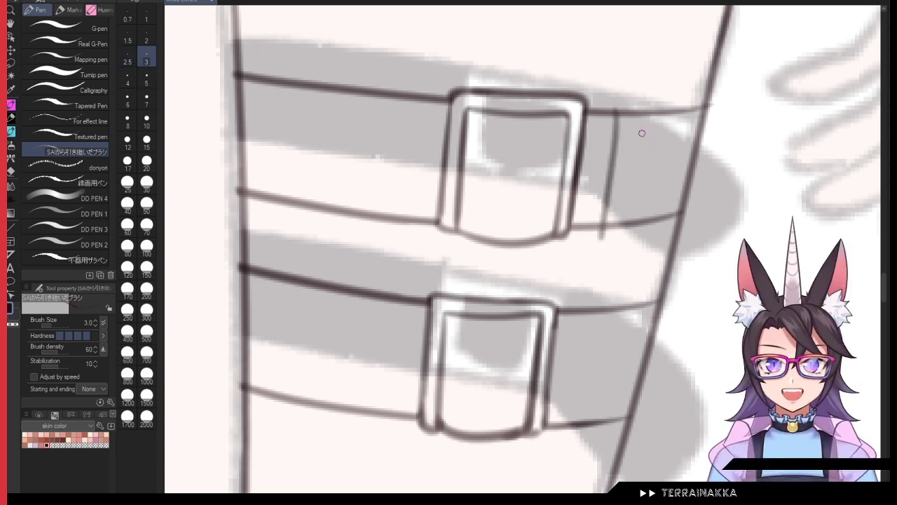
key("ctrl+z")
left_click_drag(614, 108, 602, 238)
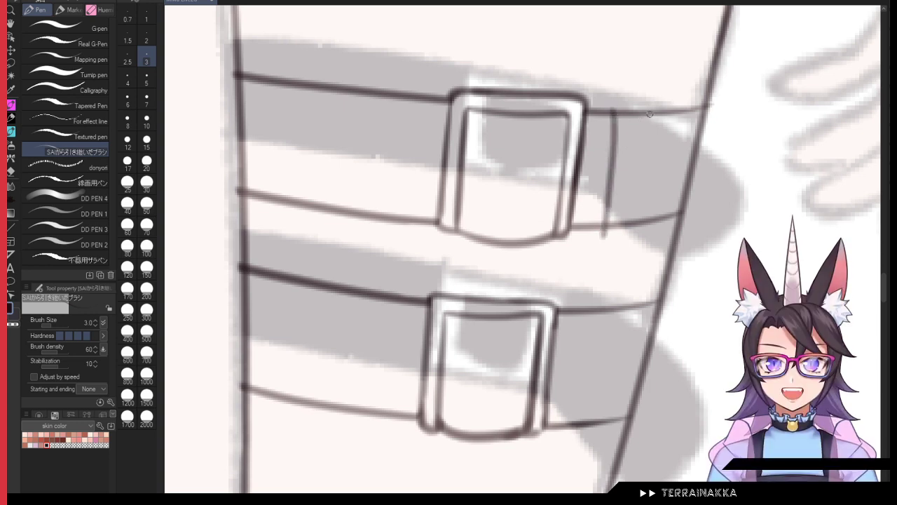
key("ctrl+z")
left_click_drag(612, 107, 600, 232)
left_click_drag(643, 106, 629, 239)
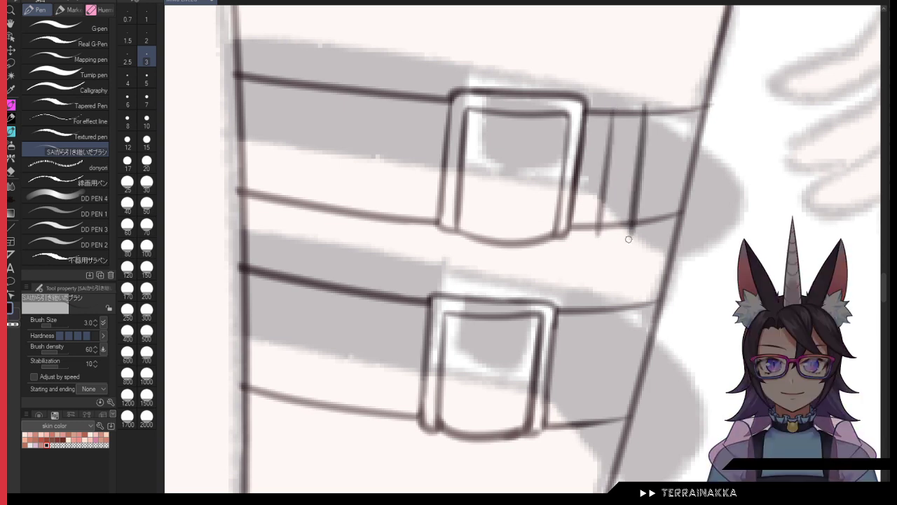
left_click_drag(593, 292, 575, 464)
left_click_drag(627, 303, 603, 451)
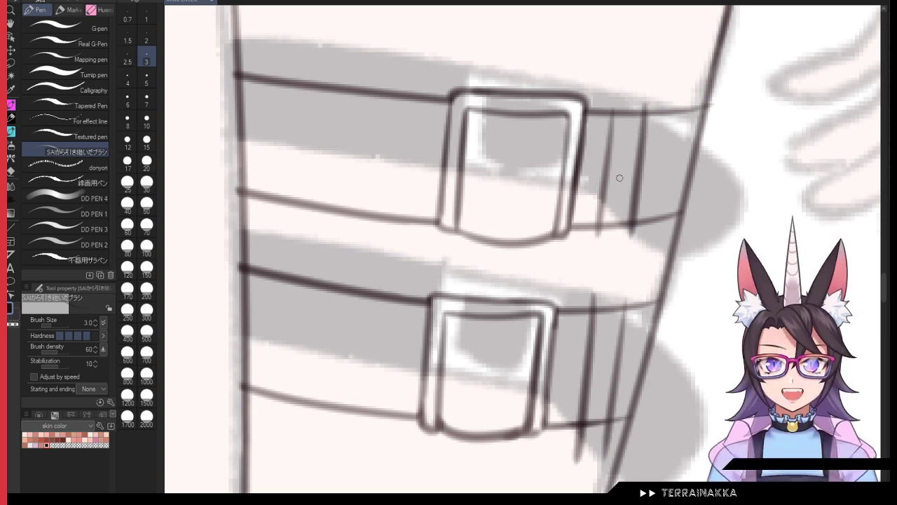
Step: Ink rounded strap tips extending past the leg's right outline from the loops of both straps
left_click_drag(647, 117, 736, 152)
mouse_move(653, 227)
left_mouse_down()
mouse_move(729, 215)
mouse_move(737, 151)
left_mouse_up()
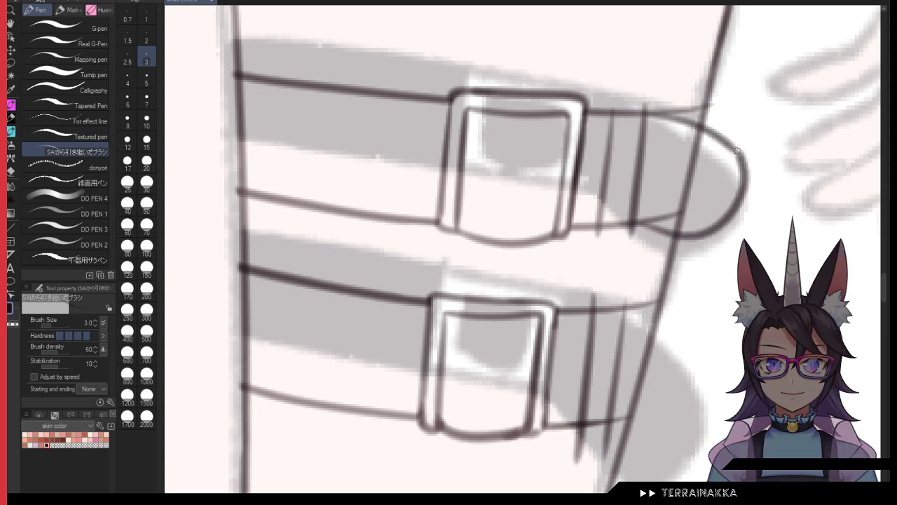
left_click_drag(620, 312, 708, 377)
mouse_move(612, 423)
left_mouse_down()
mouse_move(649, 439)
mouse_move(708, 366)
mouse_move(700, 422)
mouse_move(608, 438)
left_mouse_up()
key("ctrl+z")
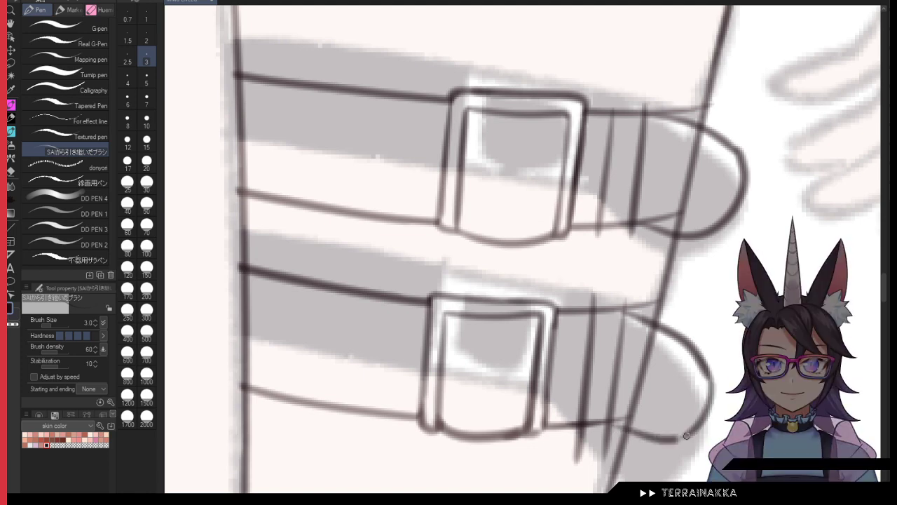
Step: Erase the strap edges between the loop lines of both straps with the transparent colour at size 5
left_click(146, 82)
key("c")
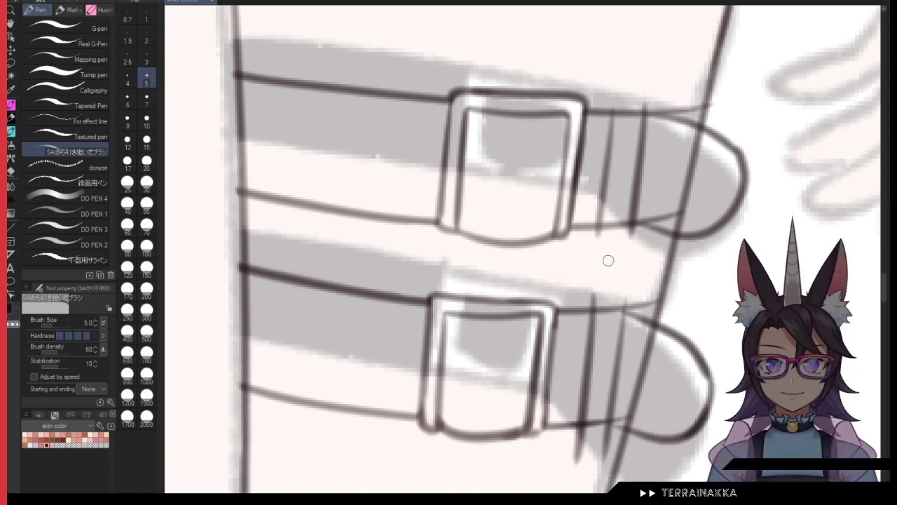
left_click_drag(607, 300, 589, 477)
left_click_drag(608, 368, 601, 401)
left_click_drag(616, 237, 624, 171)
key("ctrl+z")
key("ctrl+z")
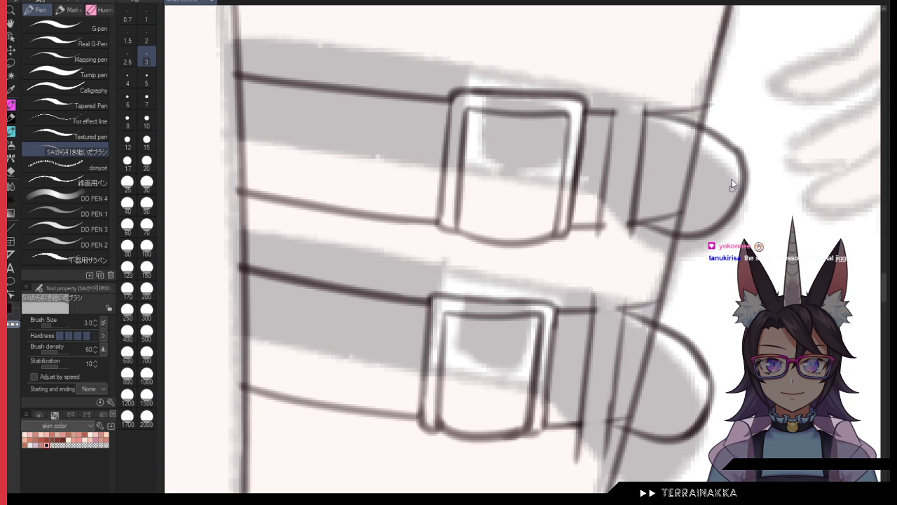
key("c")
left_click(147, 121)
left_click_drag(679, 184, 698, 203)
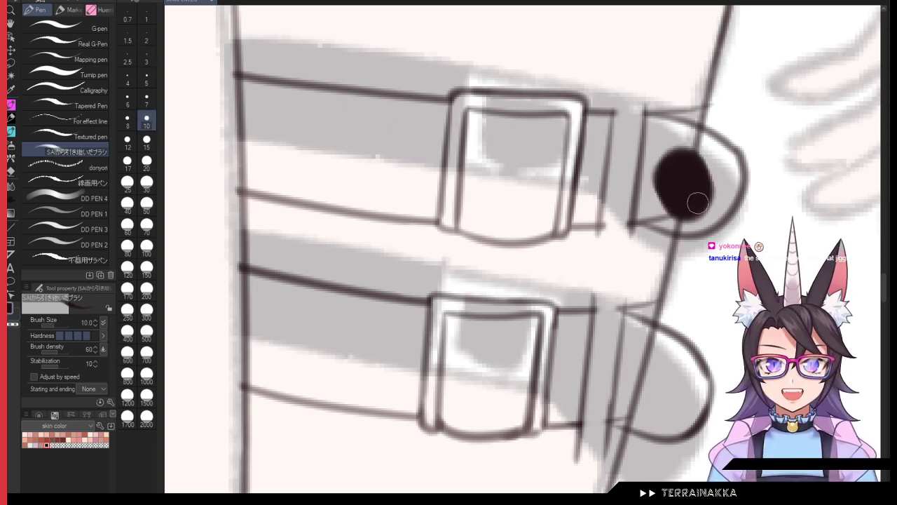
key("ctrl+z")
key("ctrl+z")
Step: Erase the leg outline and the strap's lower edge inside the upper strap tip with the transparent colour at size 5
key("bracketleft")
key("bracketleft")
key("bracketleft")
key("bracketleft")
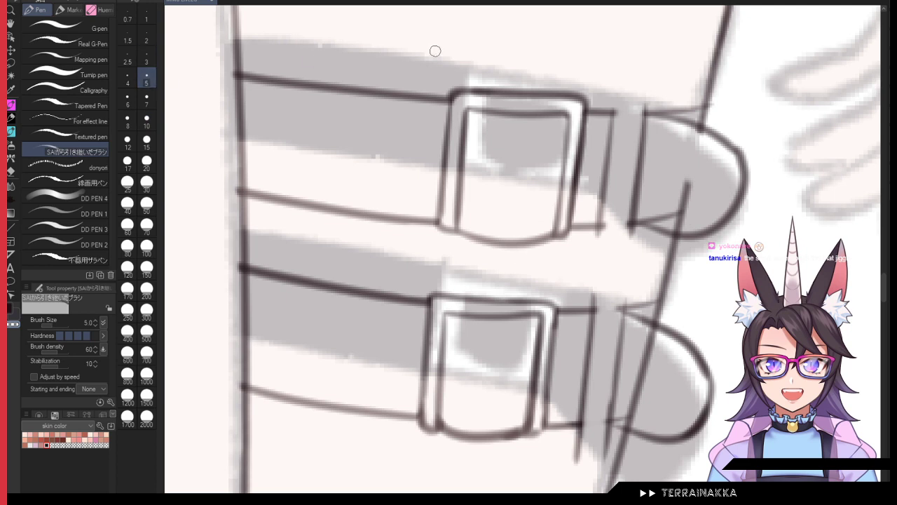
mouse_move(647, 208)
left_mouse_down()
mouse_move(677, 223)
mouse_move(684, 174)
mouse_move(696, 201)
mouse_move(648, 219)
mouse_move(673, 224)
left_mouse_up()
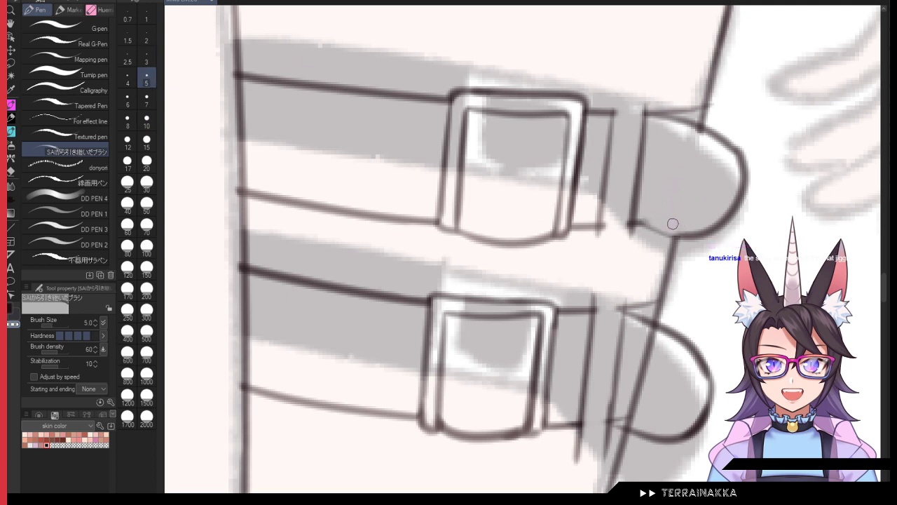
Step: Re-ink the leg outline's corner above the upper strap and thicken the rounded strap tip's outline at size 3
key("bracketleft")
key("bracketleft")
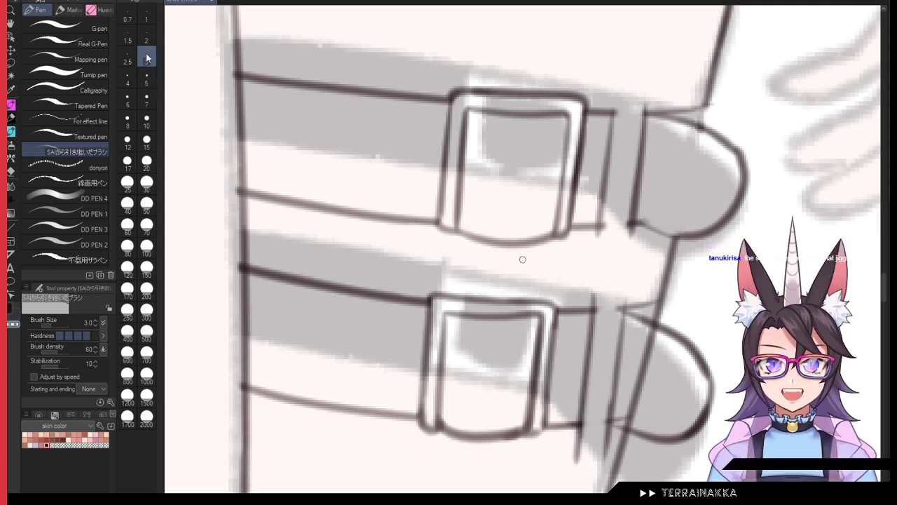
left_click_drag(720, 53, 702, 106)
key("ctrl+z")
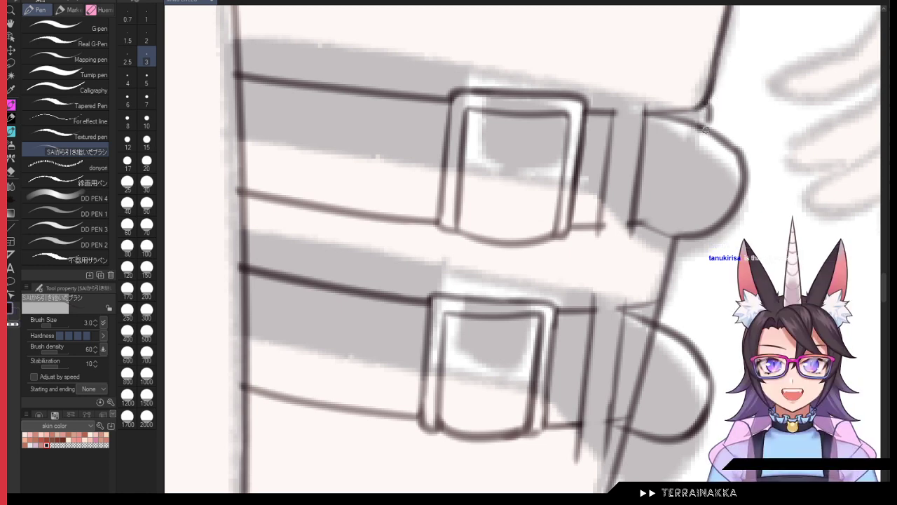
mouse_move(709, 104)
left_mouse_down()
mouse_move(706, 128)
mouse_move(692, 127)
mouse_move(738, 159)
left_mouse_up()
key("h")
key("h")
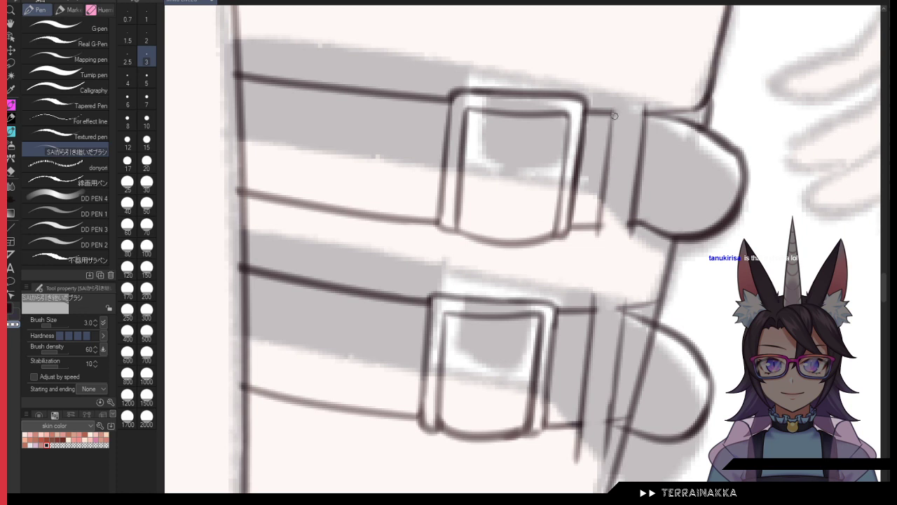
Step: Extend the upper loop's two lines slightly beyond the strap edges with curved ends, using the pen at size 3
left_click_drag(608, 96, 600, 219)
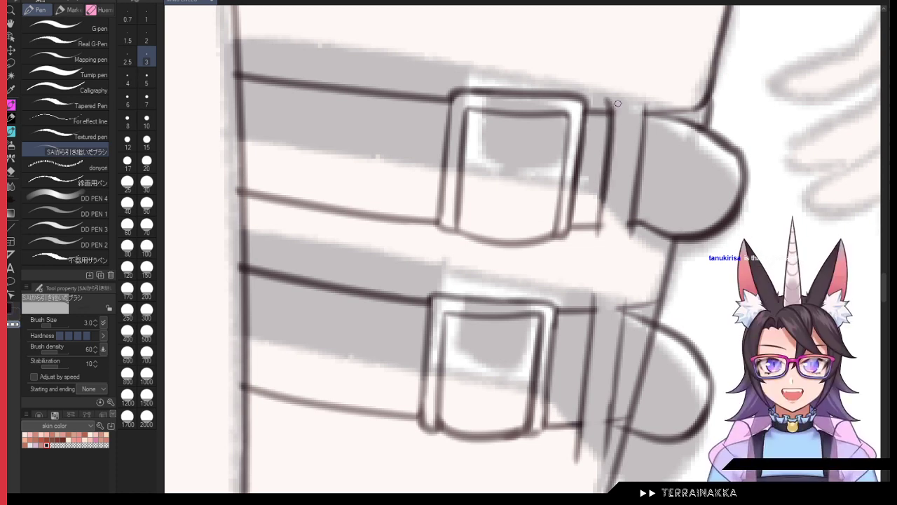
key("ctrl+z")
left_click_drag(605, 178, 593, 238)
left_click_drag(633, 212, 623, 240)
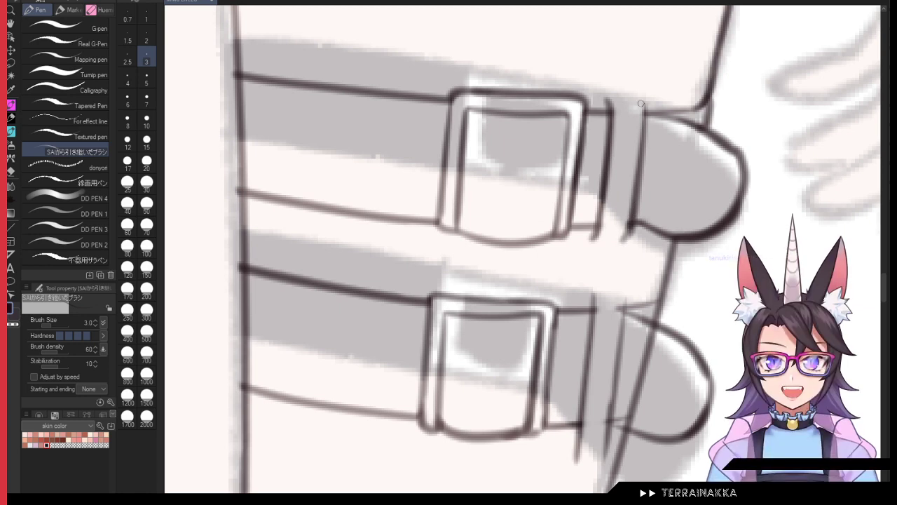
left_click_drag(640, 100, 646, 118)
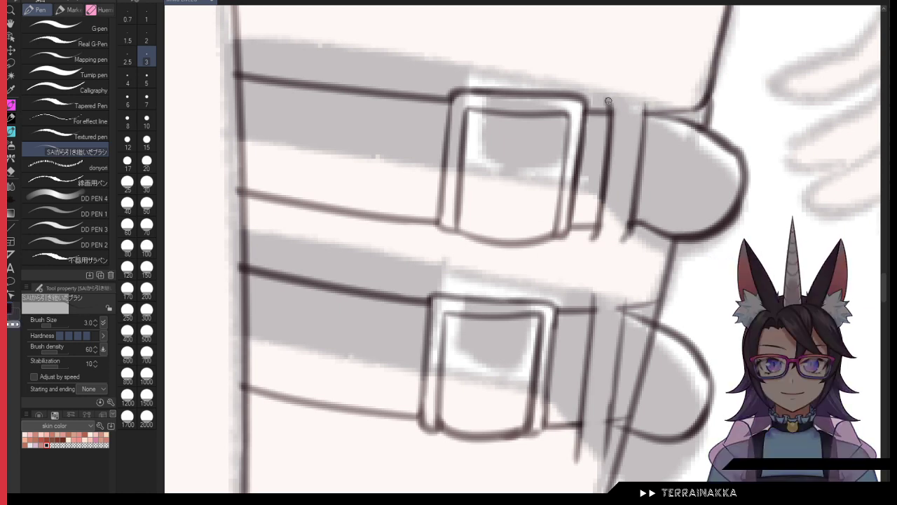
Step: Close both ends of the upper strap's loop and ink a small rounded prong across the upper buckle's frame at size 3
mouse_move(611, 104)
left_mouse_down()
mouse_move(643, 111)
mouse_move(624, 103)
mouse_move(601, 114)
left_mouse_up()
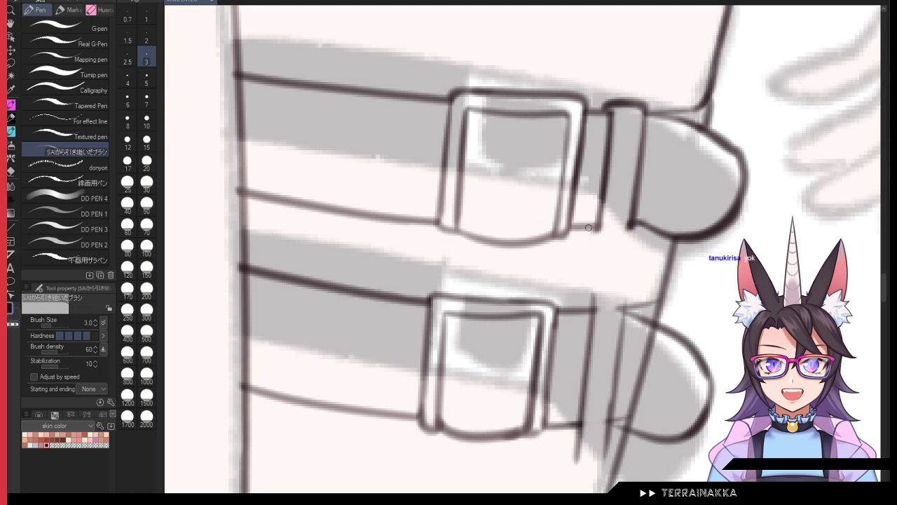
left_click_drag(589, 235, 634, 228)
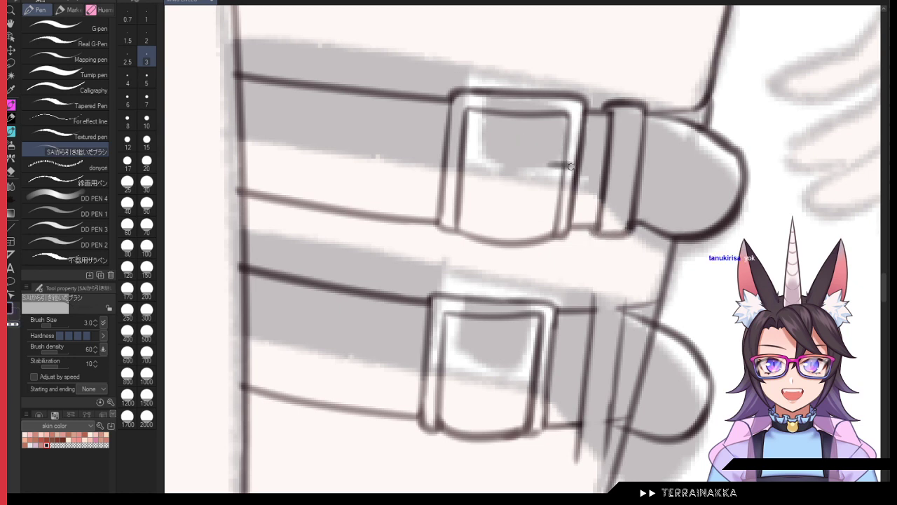
mouse_move(536, 174)
left_mouse_down()
mouse_move(577, 173)
mouse_move(555, 192)
mouse_move(581, 185)
mouse_move(577, 173)
mouse_move(575, 182)
mouse_move(536, 181)
mouse_move(574, 178)
mouse_move(550, 190)
left_mouse_up()
key("c")
key("c")
key("ctrl+z")
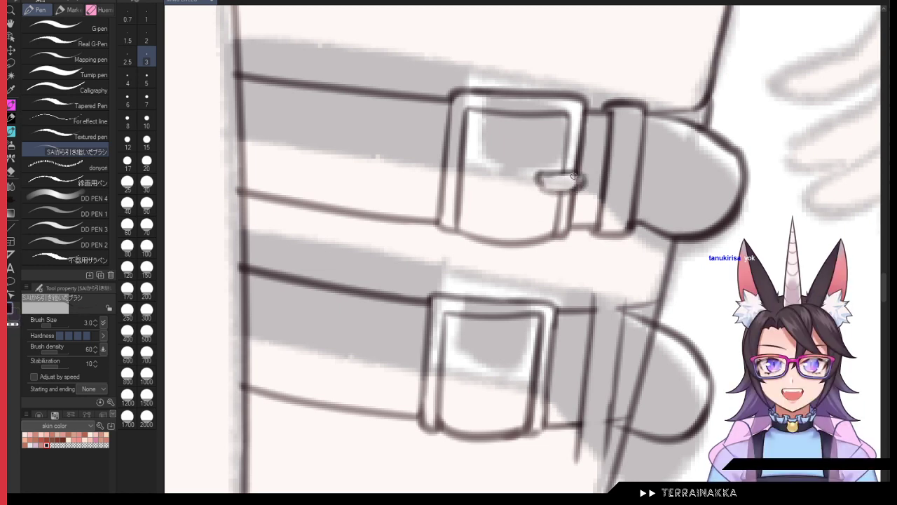
key("ctrl+z")
key("c")
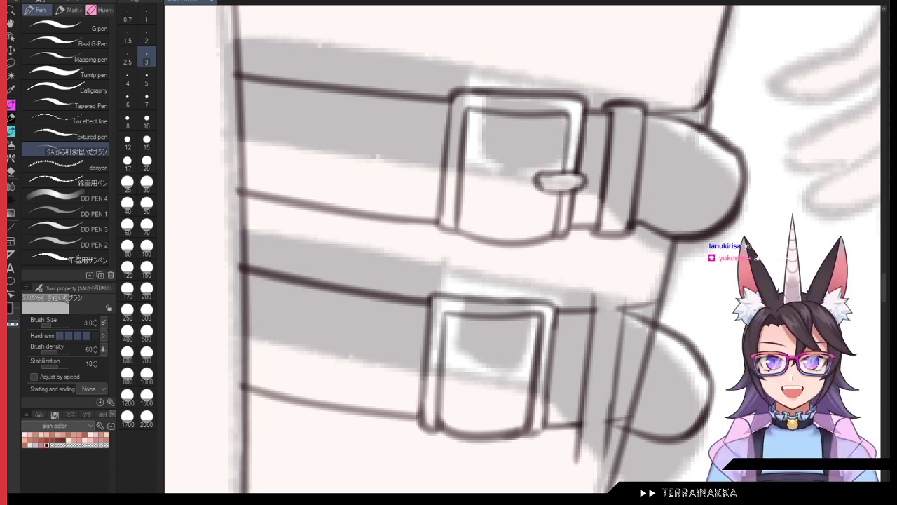
Step: Trim the overhanging lines of the lower strap's loop and close its ends with curved lines at size 3
scroll(715, 180, "down", 2)
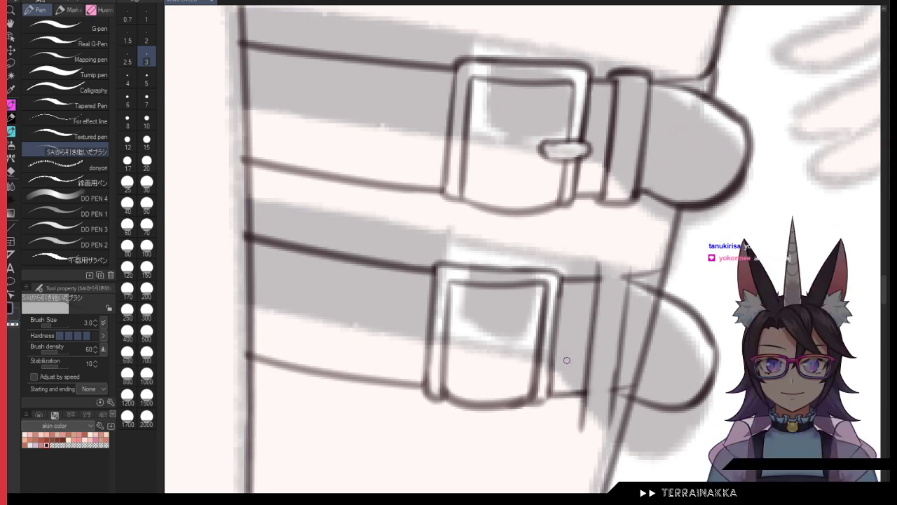
left_click_drag(624, 257, 629, 290)
key("c")
mouse_move(594, 268)
left_mouse_down()
mouse_move(625, 272)
mouse_move(630, 285)
left_mouse_up()
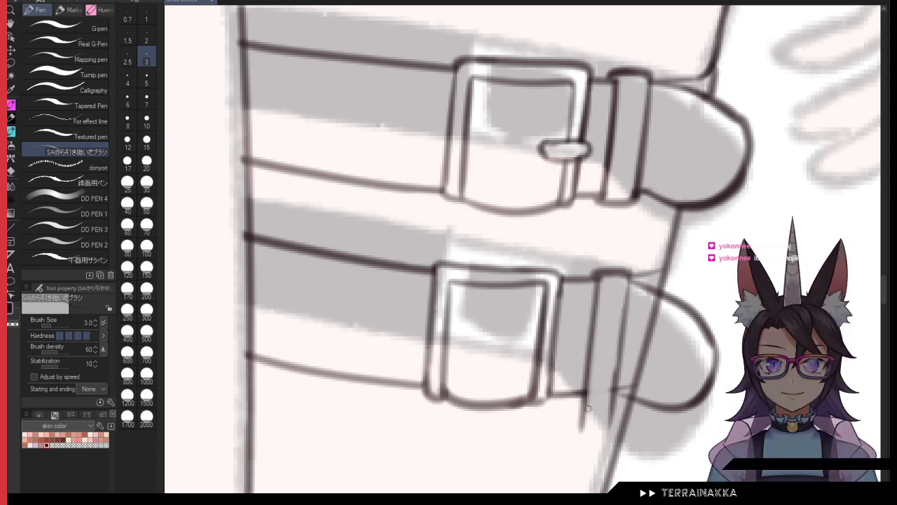
mouse_move(584, 407)
left_mouse_down()
mouse_move(581, 422)
mouse_move(589, 398)
mouse_move(583, 428)
left_mouse_up()
Step: Erase the leg outline inside the lower strap's rounded tip with the transparent colour at sizes 3 and 7
key("c")
mouse_move(611, 396)
left_mouse_down()
mouse_move(610, 419)
mouse_move(654, 311)
left_mouse_up()
mouse_move(642, 356)
left_mouse_down()
mouse_move(657, 303)
mouse_move(647, 301)
mouse_move(657, 300)
left_mouse_up()
left_click(147, 100)
left_click_drag(648, 364, 614, 404)
left_click(150, 55)
key("c")
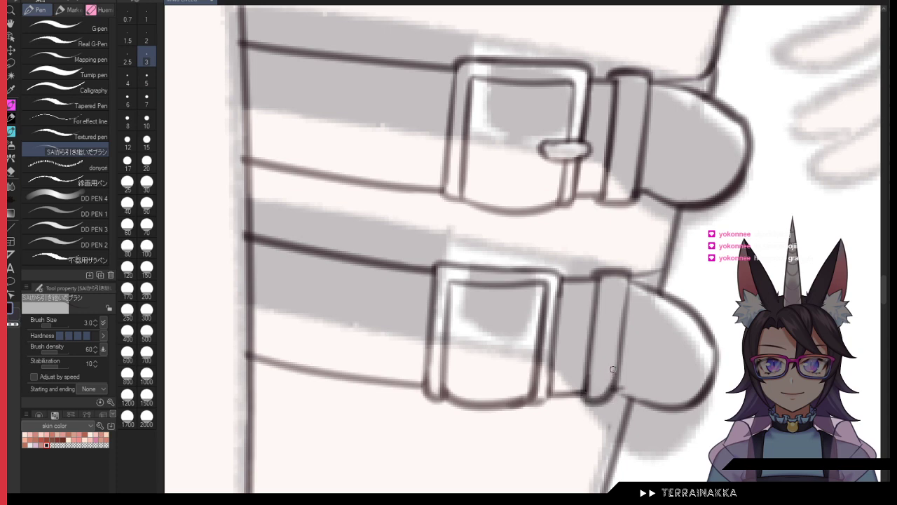
Step: Re-ink the lower strap tip's edges beside the loop and touch up the leg outline between the two strap tips at size 3
mouse_move(617, 366)
left_mouse_down()
mouse_move(607, 409)
mouse_move(635, 405)
mouse_move(632, 395)
mouse_move(650, 400)
left_mouse_up()
key("c")
key("c")
left_click_drag(619, 392, 690, 404)
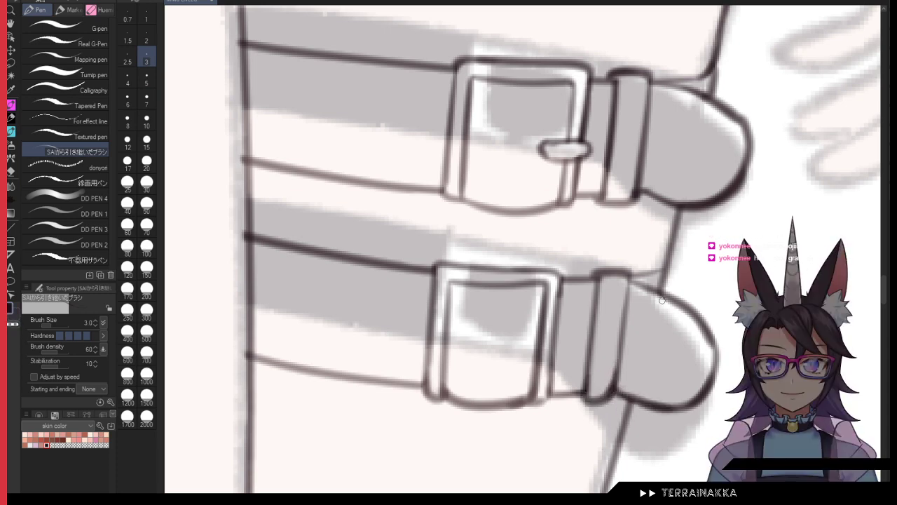
left_click_drag(629, 280, 671, 301)
key("c")
left_click_drag(671, 262, 665, 294)
left_click_drag(671, 264, 641, 274)
left_click_drag(678, 209, 676, 216)
Step: Ink the curved front rim of the boot cuff below the fishnet stocking with the pen at size 3
mouse_move(511, 338)
left_mouse_down()
mouse_move(516, 346)
mouse_move(506, 344)
mouse_move(535, 348)
mouse_move(675, 260)
mouse_move(580, 47)
left_mouse_up()
key("c")
scroll(600, 258, "down", 5)
left_click_drag(547, 299, 528, 257)
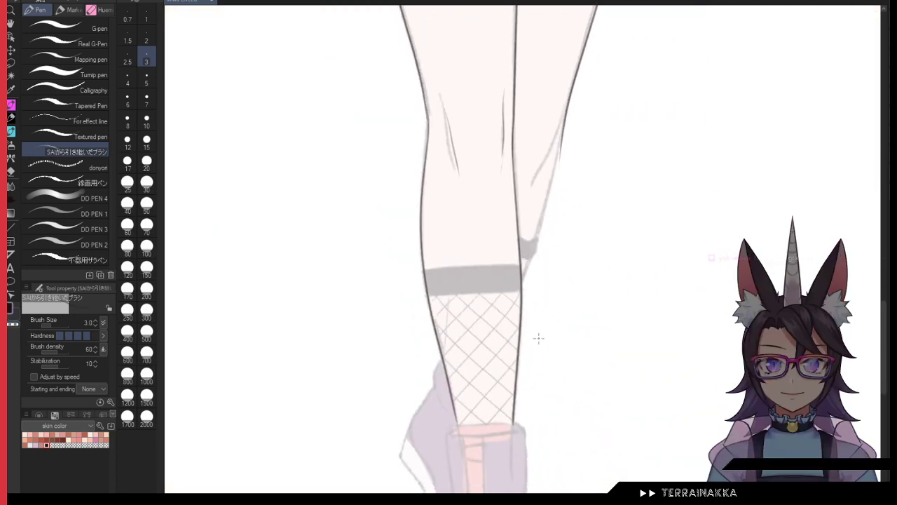
left_click_drag(577, 336, 567, 125)
left_click_drag(572, 291, 596, 254)
scroll(577, 191, "up", 3)
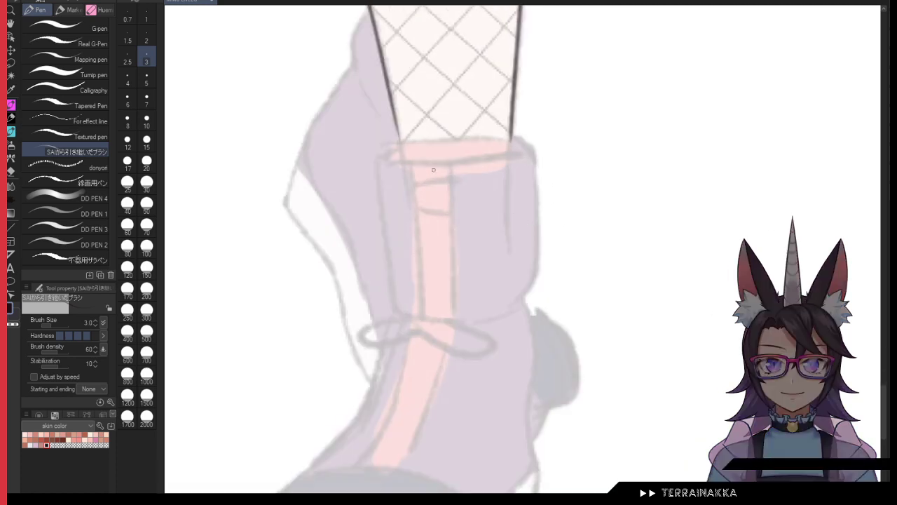
left_click_drag(380, 161, 523, 152)
key("ctrl+z")
mouse_move(398, 125)
left_mouse_down()
mouse_move(405, 161)
mouse_move(470, 143)
mouse_move(524, 143)
left_mouse_up()
key("ctrl+z")
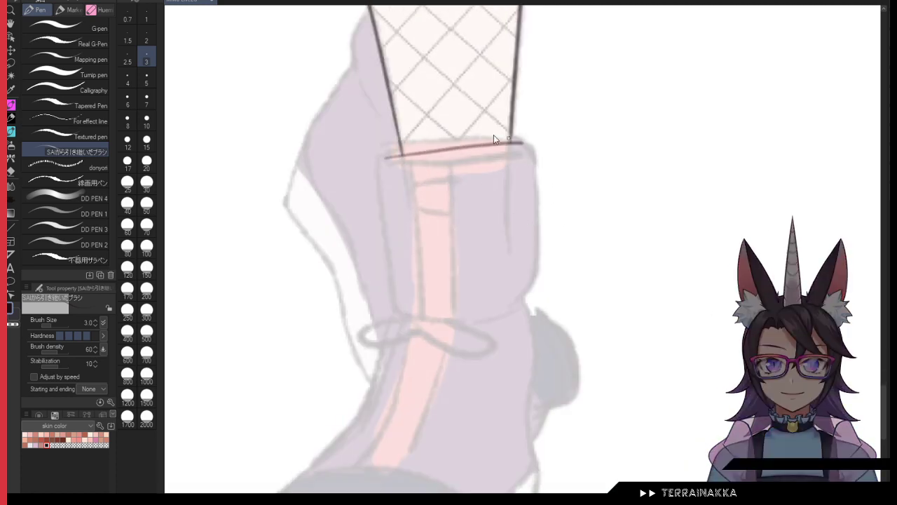
key("ctrl+z")
left_click_drag(387, 154, 529, 154)
key("ctrl+z")
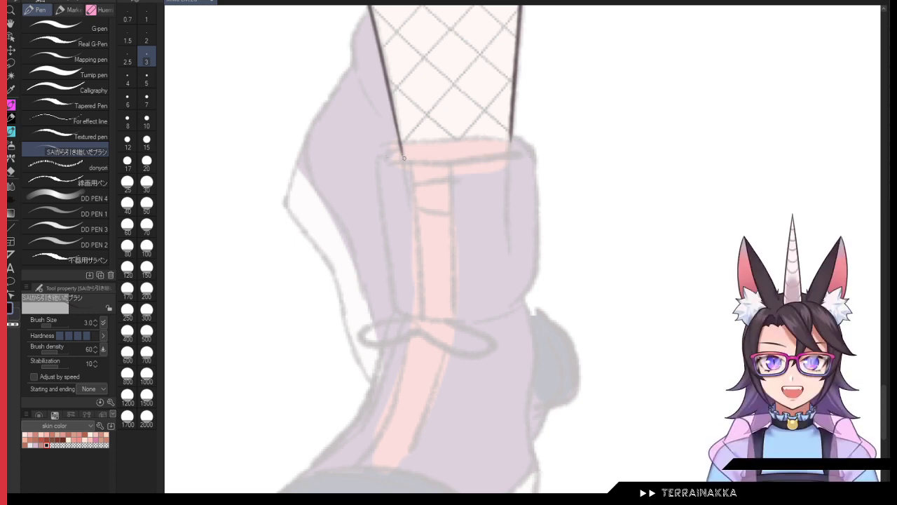
left_click_drag(394, 158, 503, 154)
Step: Ink both sides of the boot cuff with rounded upper corners and extend the leg line to the cuff's rim
left_click_drag(382, 174, 405, 307)
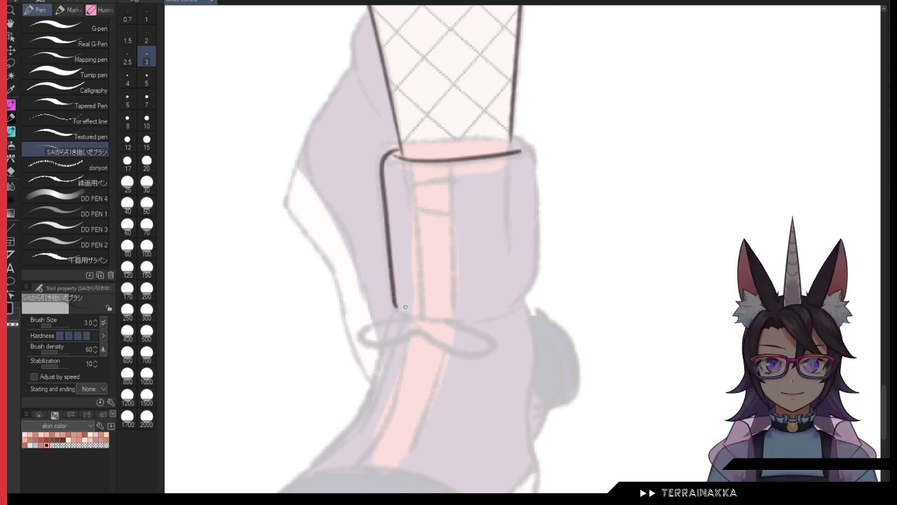
mouse_move(518, 143)
left_mouse_down()
mouse_move(531, 263)
mouse_move(519, 304)
left_mouse_up()
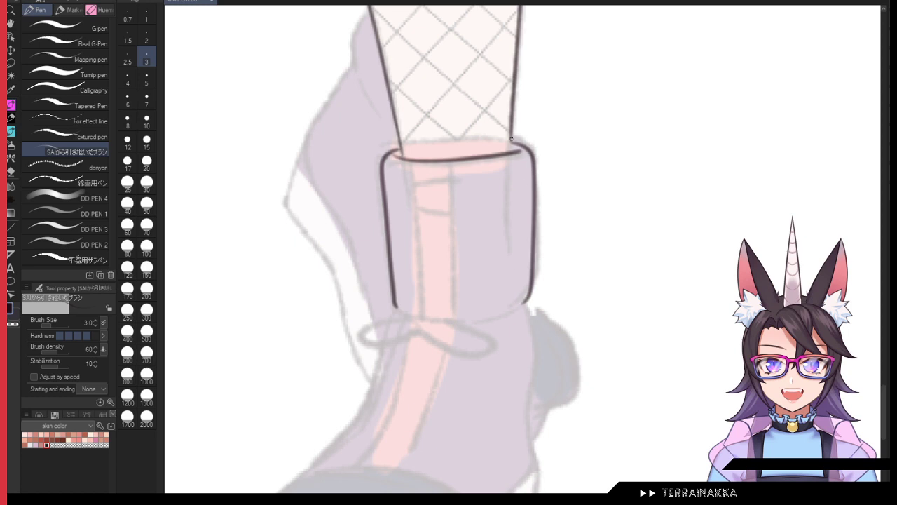
left_click_drag(511, 134, 508, 146)
Step: Ink the two vertical edges of the pink tongue on the cuff and the rounded lower edges of both cuff flaps
left_click_drag(458, 258, 466, 178)
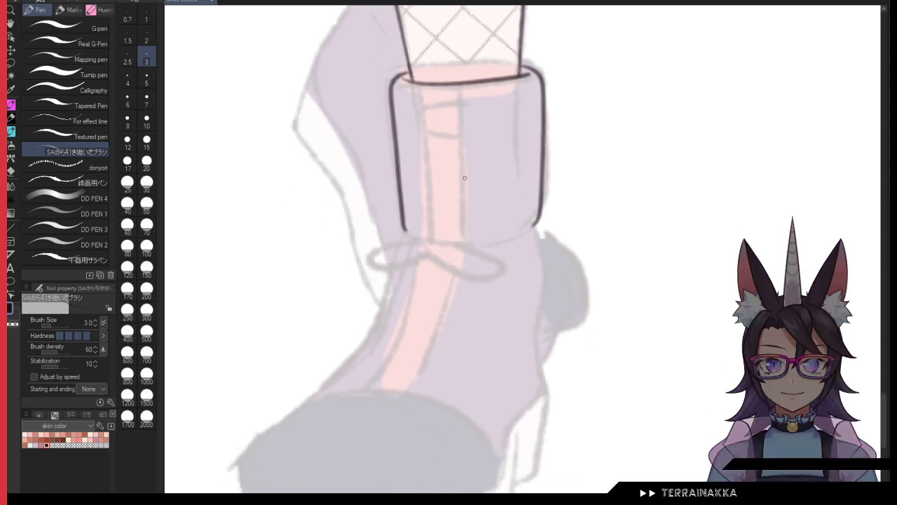
left_click_drag(528, 129, 591, 80)
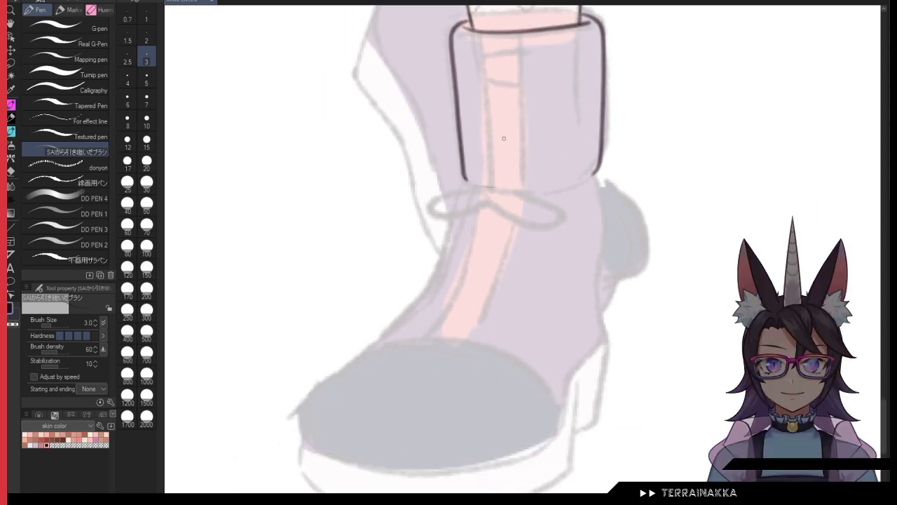
mouse_move(485, 36)
left_mouse_down()
mouse_move(492, 172)
mouse_move(488, 146)
left_mouse_up()
key("ctrl+z")
key("ctrl+z")
left_click_drag(478, 36, 488, 179)
left_click_drag(524, 32, 520, 157)
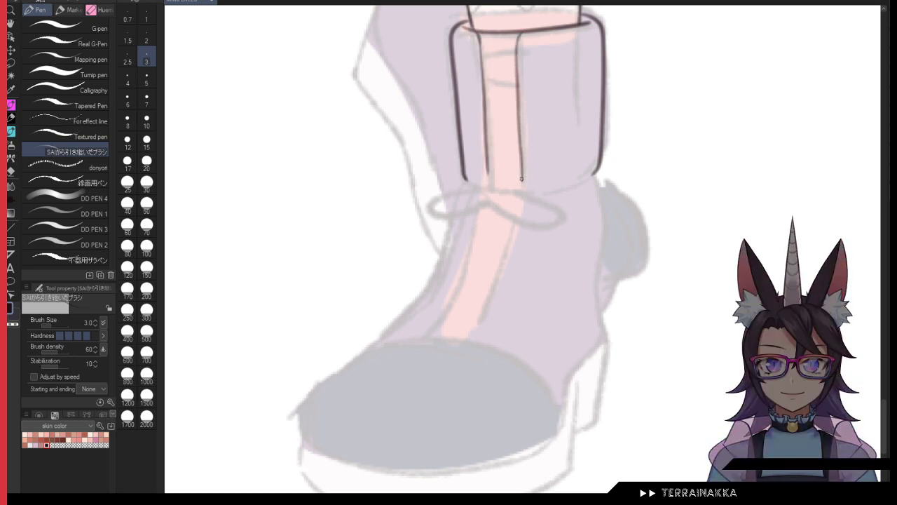
left_click_drag(527, 195, 575, 187)
Step: Ink the boot's back edge from the cuff down to the heel and along the base of the shoe towards the toe
scroll(488, 183, "down", 2)
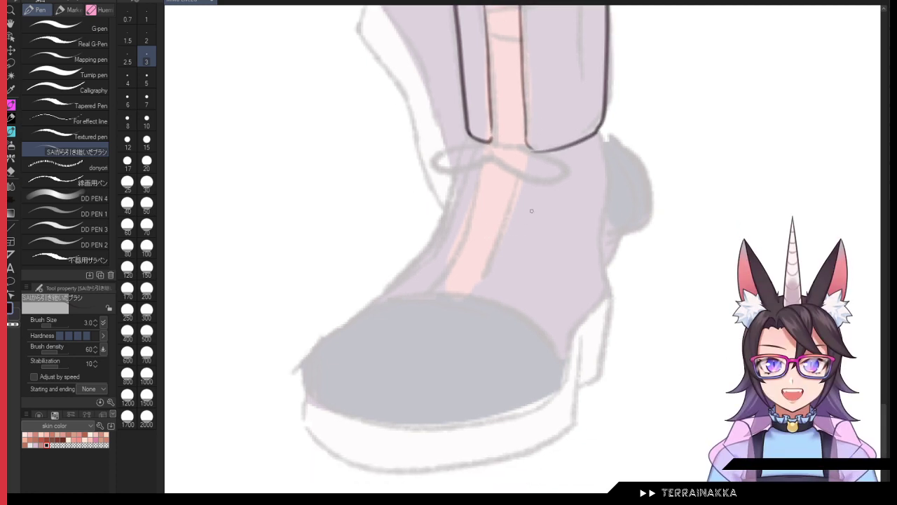
left_click_drag(602, 133, 611, 235)
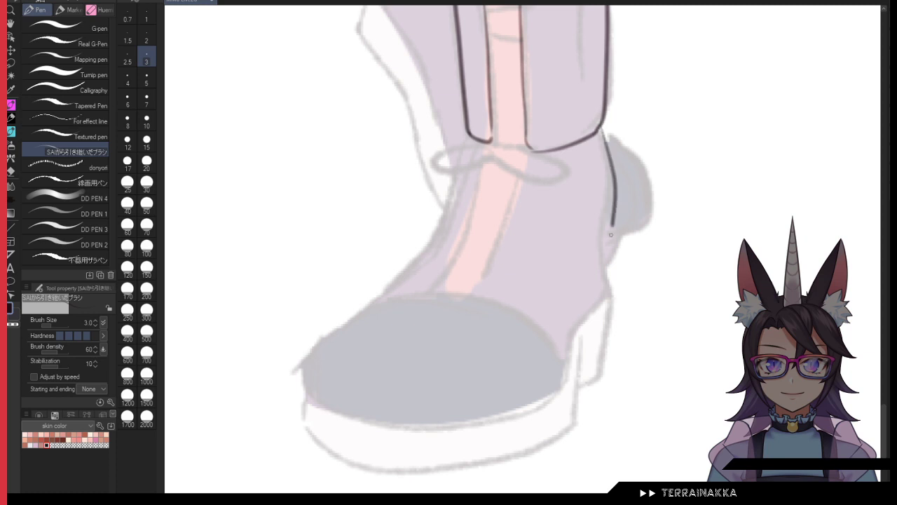
key("h")
key("ctrl+z")
mouse_move(440, 137)
left_mouse_down()
mouse_move(432, 293)
mouse_move(479, 354)
left_mouse_up()
mouse_move(500, 321)
left_mouse_down()
mouse_move(424, 250)
mouse_move(438, 336)
mouse_move(628, 357)
left_mouse_up()
key("h")
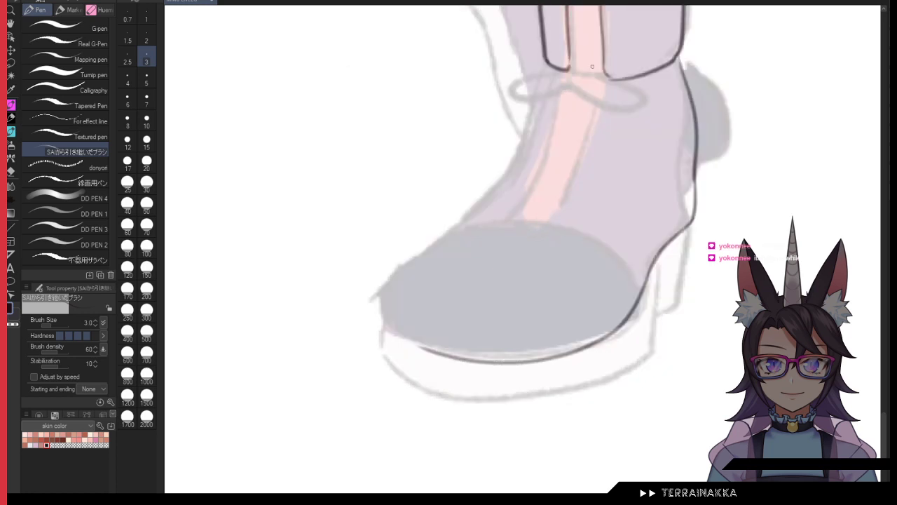
Step: Ink the boot's front outline from the cuff's lower corner down around the toe to the base line
mouse_move(548, 64)
left_mouse_down()
mouse_move(462, 216)
mouse_move(385, 283)
mouse_move(454, 358)
left_mouse_up()
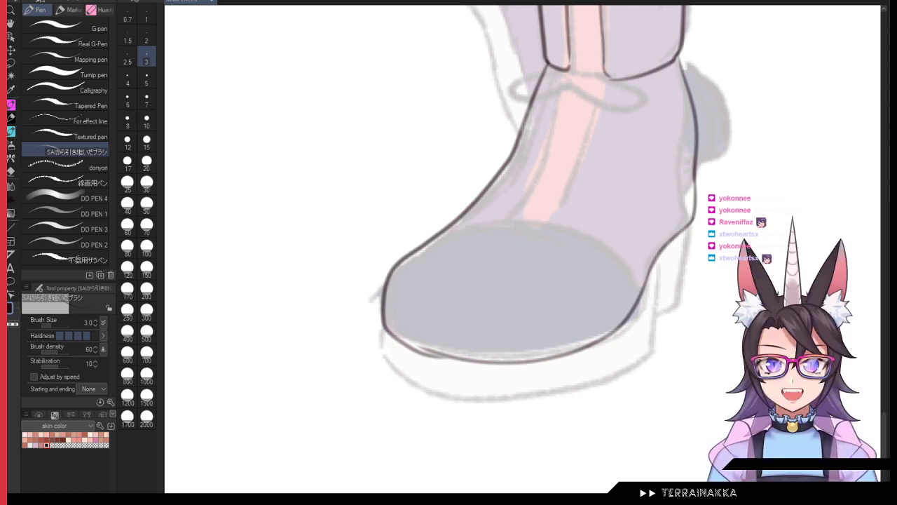
left_click_drag(454, 207, 527, 168)
key("ctrl+z")
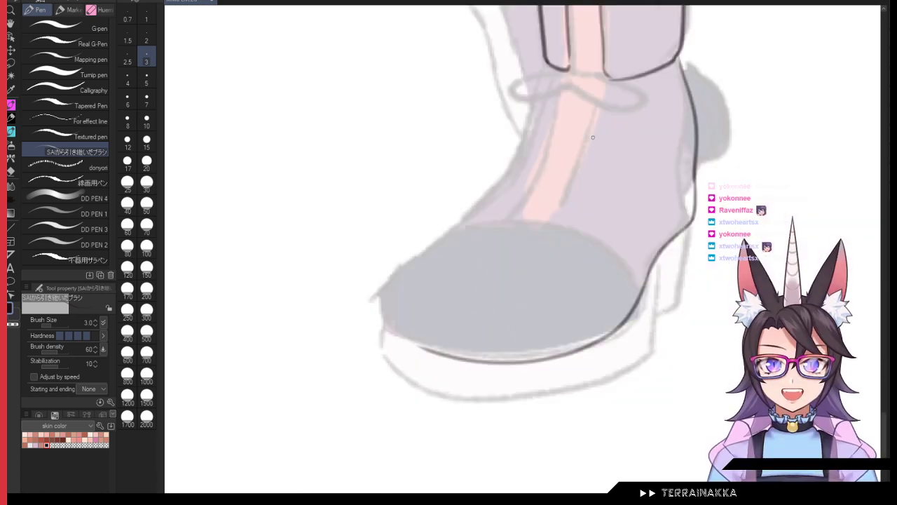
mouse_move(537, 86)
left_mouse_down()
mouse_move(484, 202)
mouse_move(386, 288)
mouse_move(387, 331)
mouse_move(426, 356)
mouse_move(483, 361)
left_mouse_up()
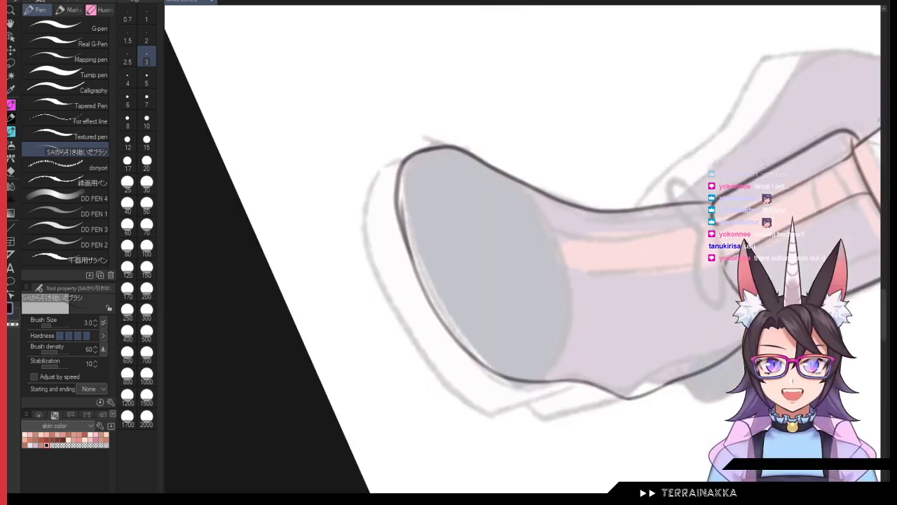
Step: Erase the doubled line where the toe outline overlaps the base line, using the transparent colour at size 3
scroll(393, 197, "up", 2)
key("c")
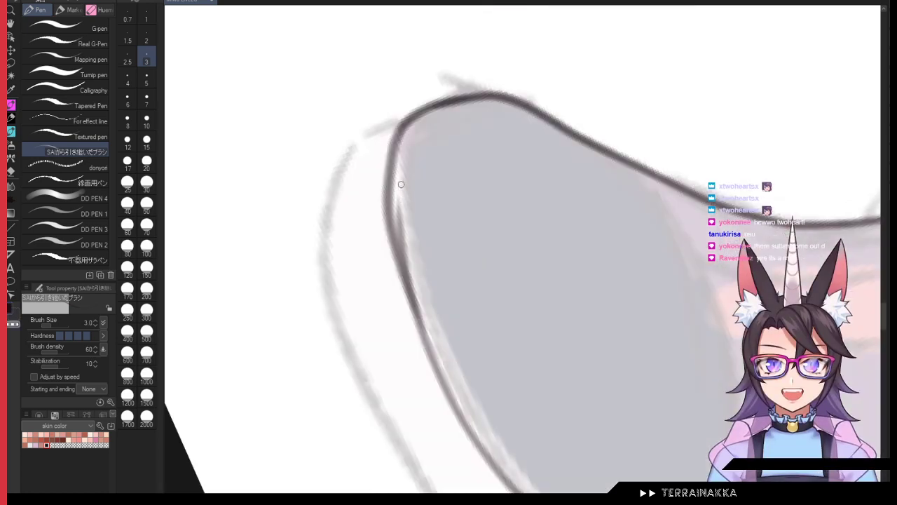
mouse_move(401, 195)
left_mouse_down()
mouse_move(431, 348)
mouse_move(465, 422)
mouse_move(457, 408)
left_mouse_up()
key("ctrl+z")
left_click_drag(389, 224, 470, 427)
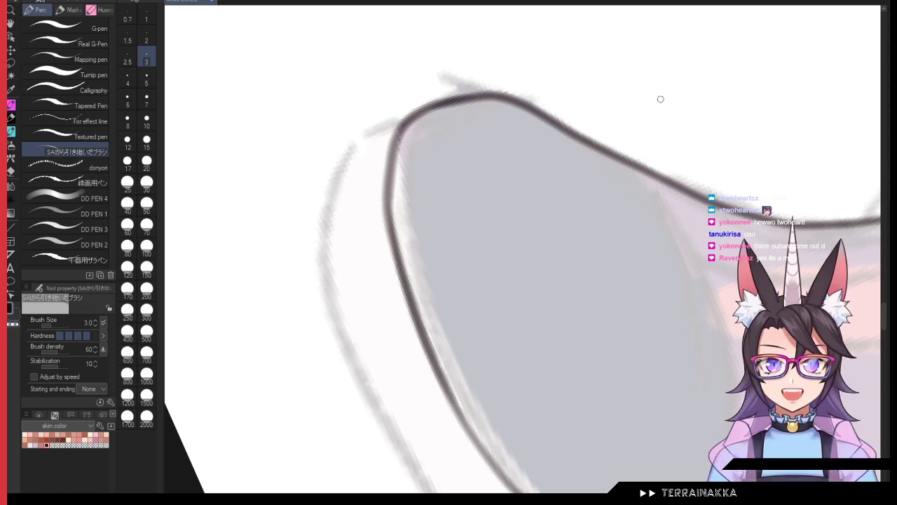
Step: Ink the platform sole's short side at the toe and its long curved lower edge
scroll(473, 245, "down", 3)
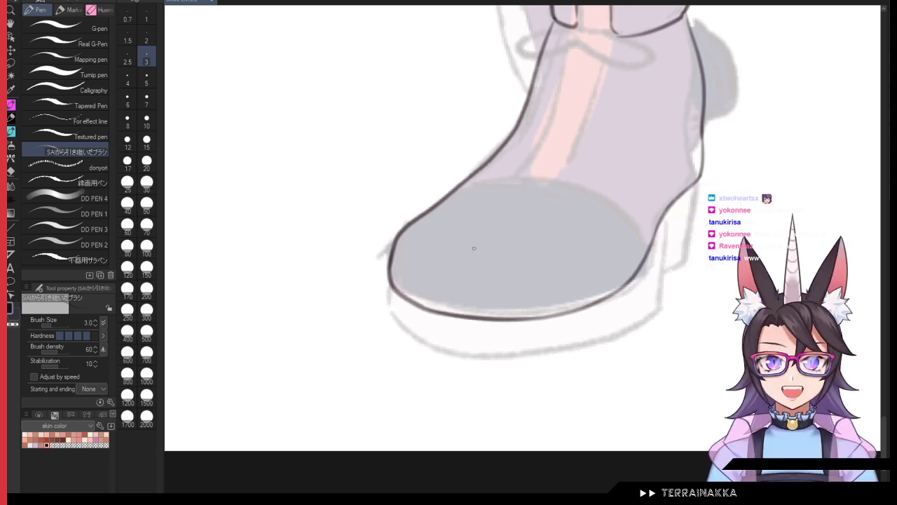
mouse_move(390, 282)
left_mouse_down()
mouse_move(393, 326)
mouse_move(481, 358)
mouse_move(574, 344)
left_mouse_up()
key("ctrl+z")
left_click_drag(393, 324, 698, 280)
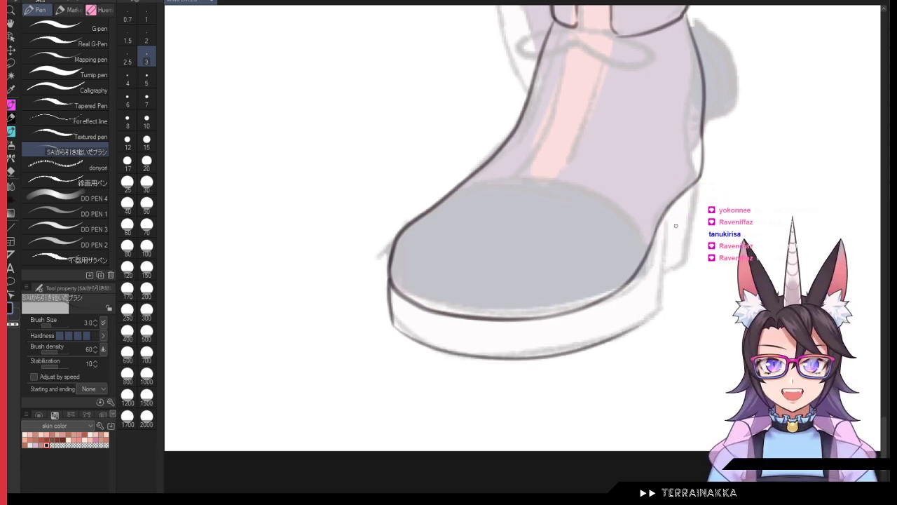
Step: Ink the heel's back and underside and join them with a rounded corner to the platform sole's lower edge
left_click_drag(702, 169, 701, 200)
mouse_move(668, 236)
left_mouse_down()
mouse_move(666, 269)
mouse_move(673, 250)
mouse_move(654, 298)
mouse_move(618, 335)
left_mouse_up()
key("ctrl+z")
left_click_drag(669, 254, 634, 328)
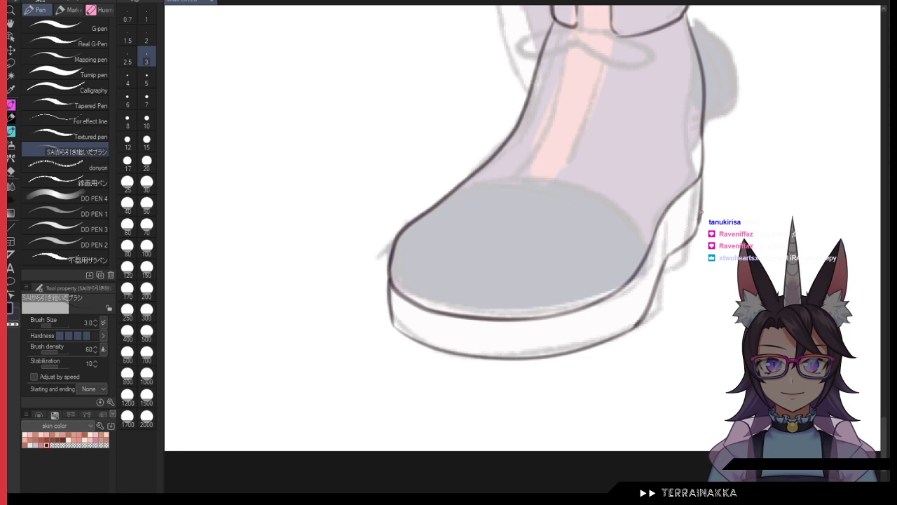
key("ctrl+z")
left_click_drag(680, 246, 625, 332)
key("ctrl+z")
left_click_drag(659, 292, 636, 324)
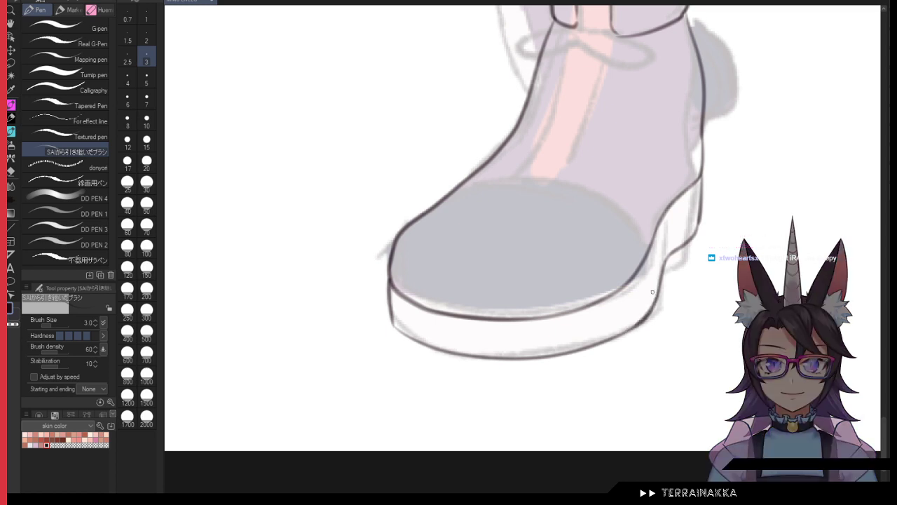
Step: Ink the curved upper edge of the grey toe cap across the boot
left_click_drag(673, 201, 655, 362)
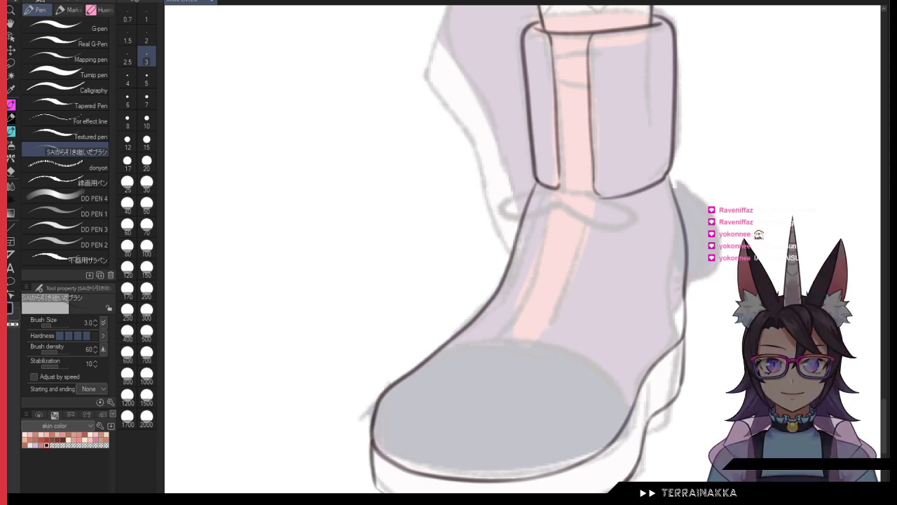
mouse_move(436, 347)
left_mouse_down()
mouse_move(545, 349)
mouse_move(630, 419)
left_mouse_up()
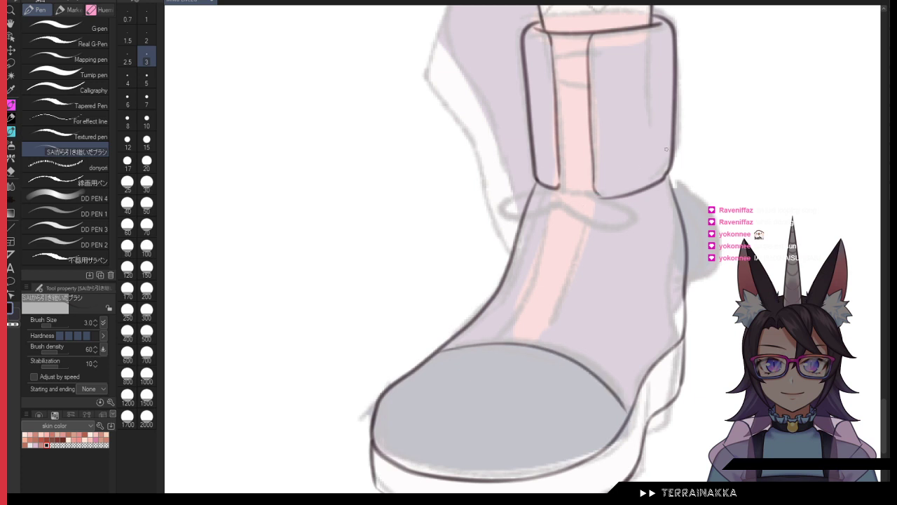
Step: Erase the lower edge of the wider cuff flap with the transparent colour at size 10 and re-ink it flatter at size 3
left_click(147, 121)
key("c")
mouse_move(641, 187)
left_mouse_down()
mouse_move(617, 206)
mouse_move(654, 187)
left_mouse_up()
left_click(146, 57)
key("c")
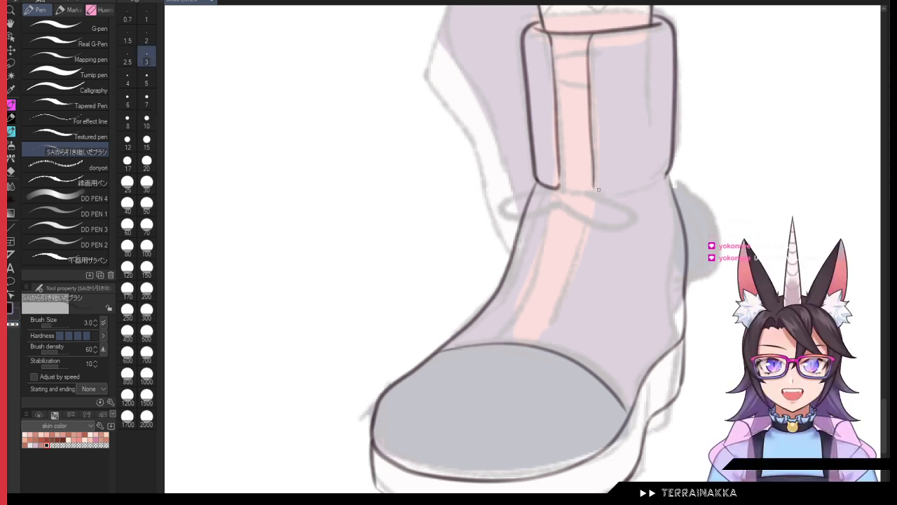
left_click_drag(600, 188, 668, 174)
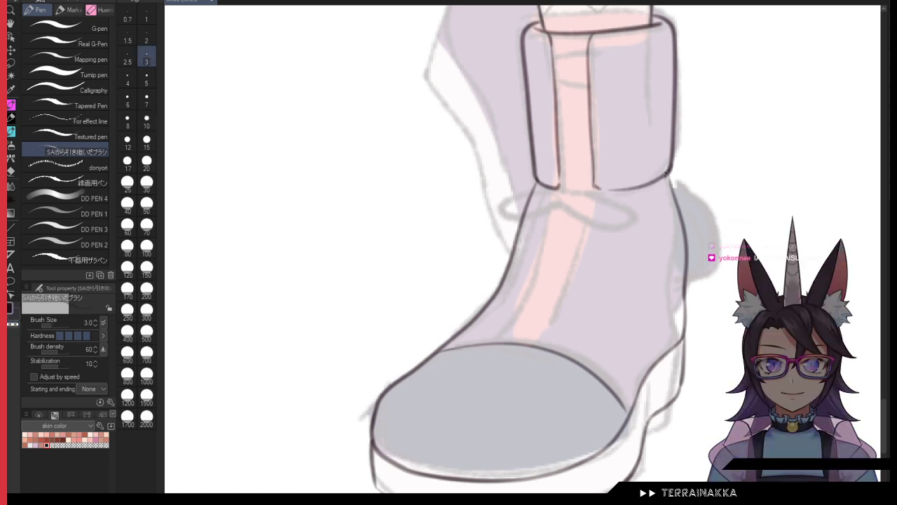
Step: Ink both edges of the pink tongue from the cuff flaps down to the toe cap at size 3
mouse_move(593, 180)
left_mouse_down()
mouse_move(601, 186)
mouse_move(537, 347)
left_mouse_up()
mouse_move(555, 188)
left_mouse_down()
mouse_move(516, 305)
mouse_move(484, 345)
left_mouse_up()
key("ctrl+z")
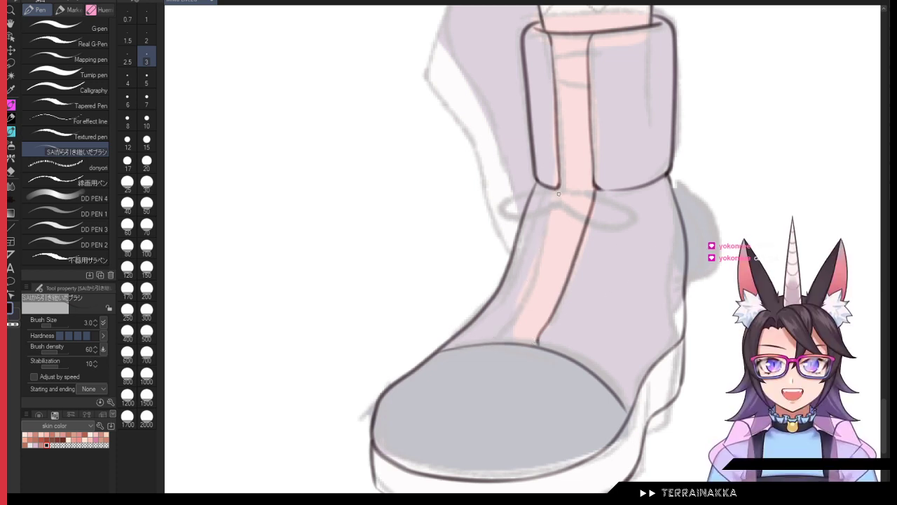
mouse_move(554, 188)
left_mouse_down()
mouse_move(530, 271)
mouse_move(491, 343)
left_mouse_up()
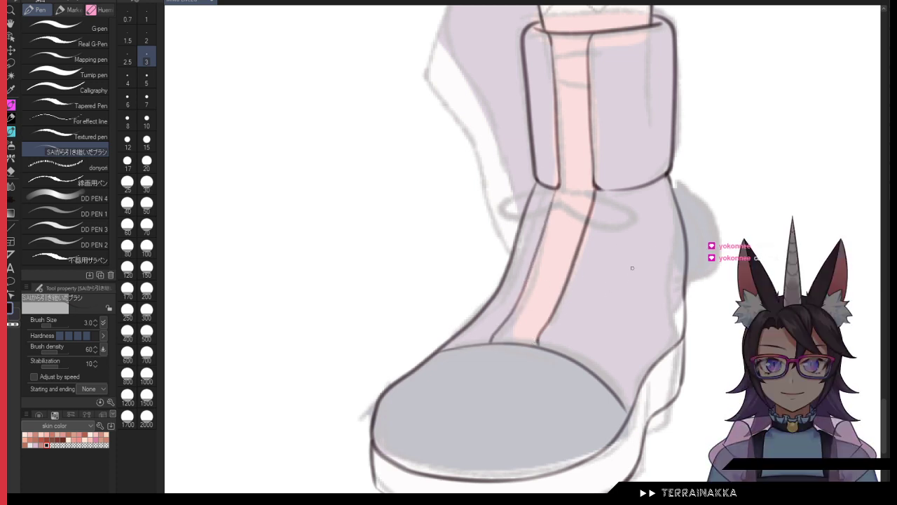
Step: Redo the outer edge of the pink tongue down to the toe cap and darken the boot outline beside the cap
key("h")
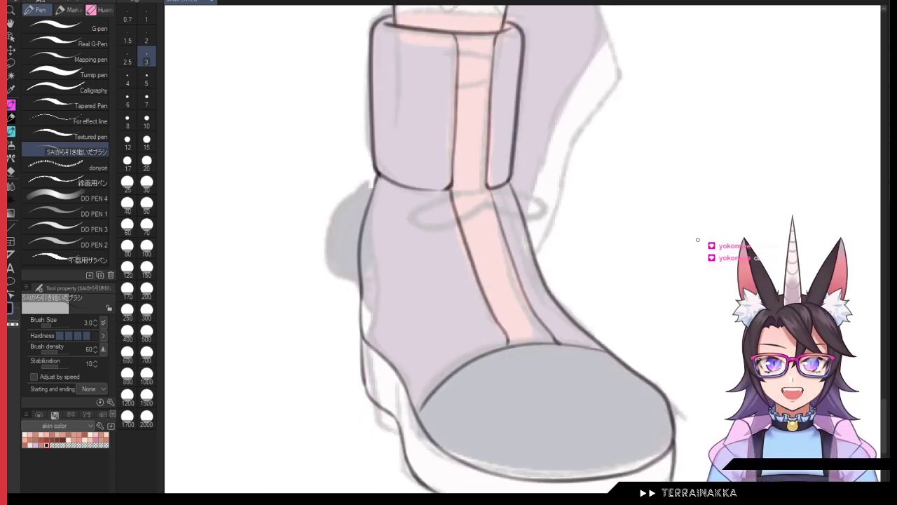
key("h")
key("ctrl+z")
mouse_move(560, 196)
left_mouse_down()
mouse_move(527, 274)
mouse_move(482, 342)
left_mouse_up()
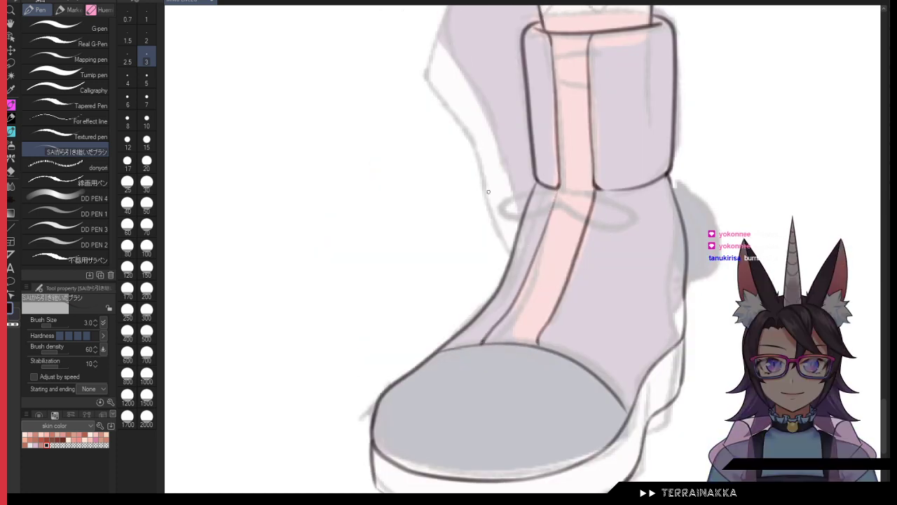
left_click(148, 84)
left_click_drag(459, 347, 402, 382)
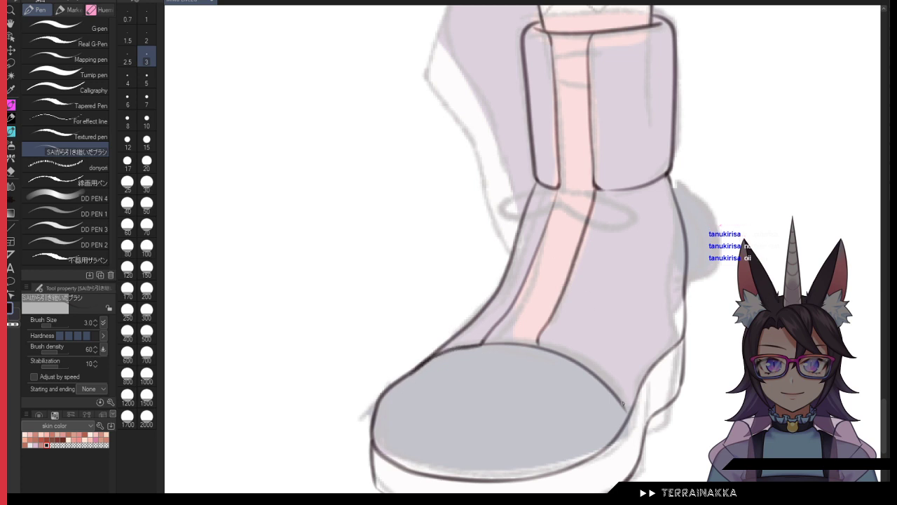
Step: Ink the pink tongue's top edge from the narrow cuff flap to the wider one and retouch its junction with the leg line
scroll(670, 279, "up", 3)
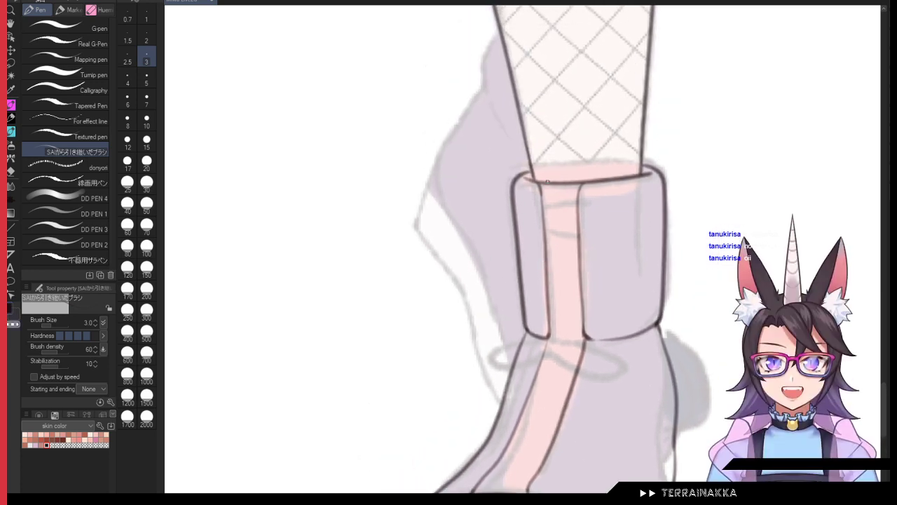
scroll(540, 181, "up", 5)
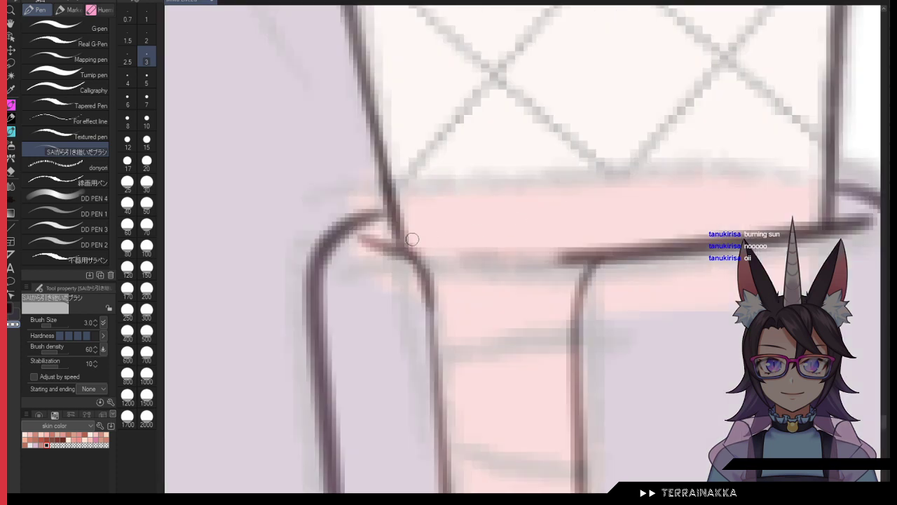
mouse_move(391, 218)
left_mouse_down()
mouse_move(564, 210)
mouse_move(673, 232)
mouse_move(690, 246)
left_mouse_up()
key("c")
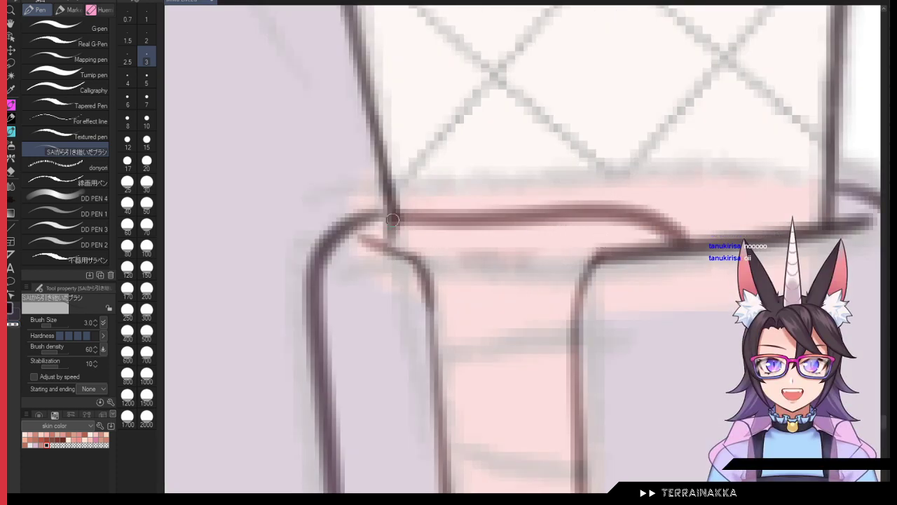
left_click_drag(393, 215, 392, 245)
key("ctrl+z")
mouse_move(394, 214)
left_mouse_down()
mouse_move(392, 250)
mouse_move(363, 217)
left_mouse_up()
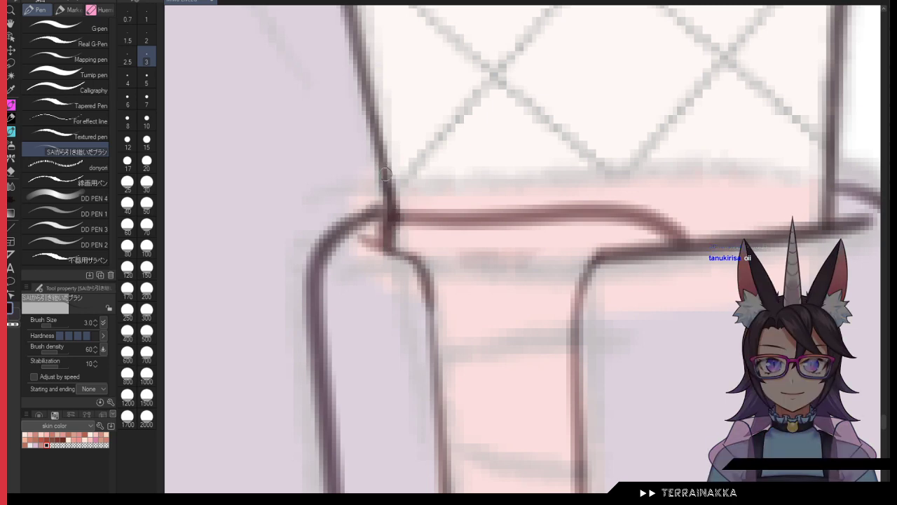
Step: Ink the upper and lower edges of the grey stocking band as curved strokes across the leg at size 3
scroll(463, 129, "down", 6)
left_click_drag(524, 57, 530, 274)
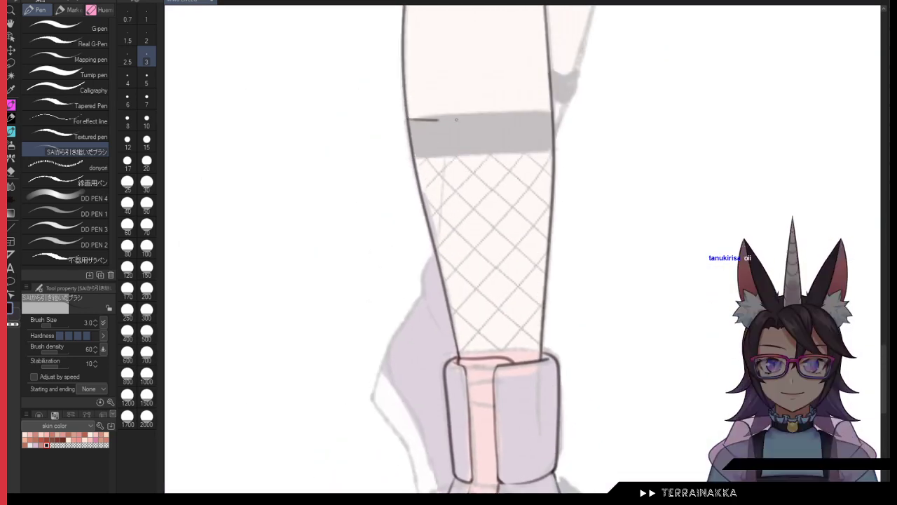
left_click_drag(456, 120, 560, 101)
key("ctrl+z")
mouse_move(404, 118)
left_mouse_down()
mouse_move(569, 106)
mouse_move(490, 111)
mouse_move(583, 95)
left_mouse_up()
key("ctrl+z")
left_click_drag(397, 155, 590, 140)
key("ctrl+z")
key("ctrl+z")
mouse_move(398, 115)
left_mouse_down()
mouse_move(493, 114)
mouse_move(568, 103)
left_mouse_up()
left_click_drag(404, 158, 572, 142)
key("ctrl+z")
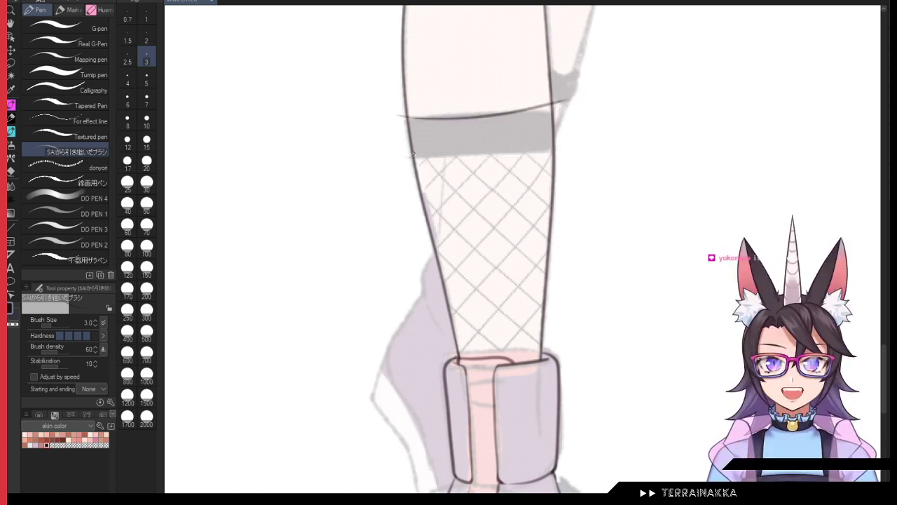
left_click_drag(406, 154, 571, 134)
Step: Set the pen size to 10 for cleaning up the line ends at the grey stocking band
left_click(147, 121)
scroll(519, 64, "up", 1)
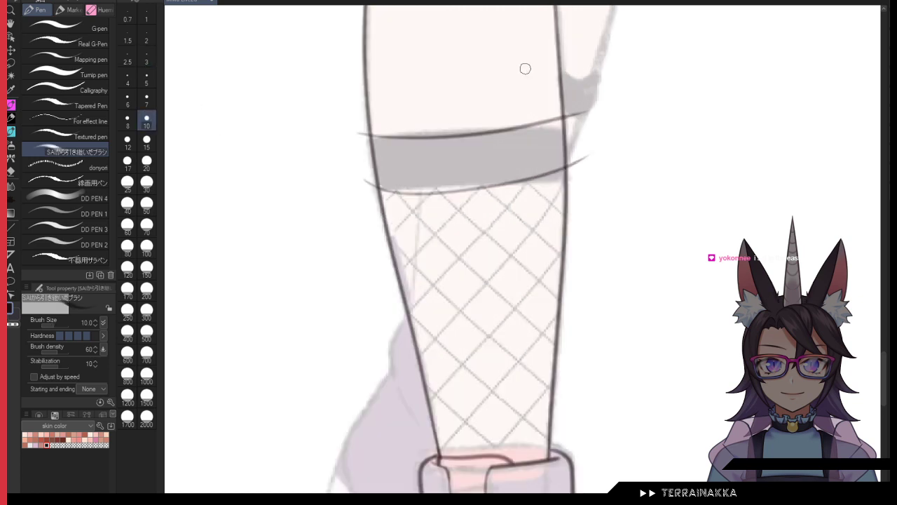
Step: Erase the line ends that overhang the leg at both edges of the grey stocking band, and reduce the brush size to 3
key("c")
left_click_drag(584, 150, 581, 165)
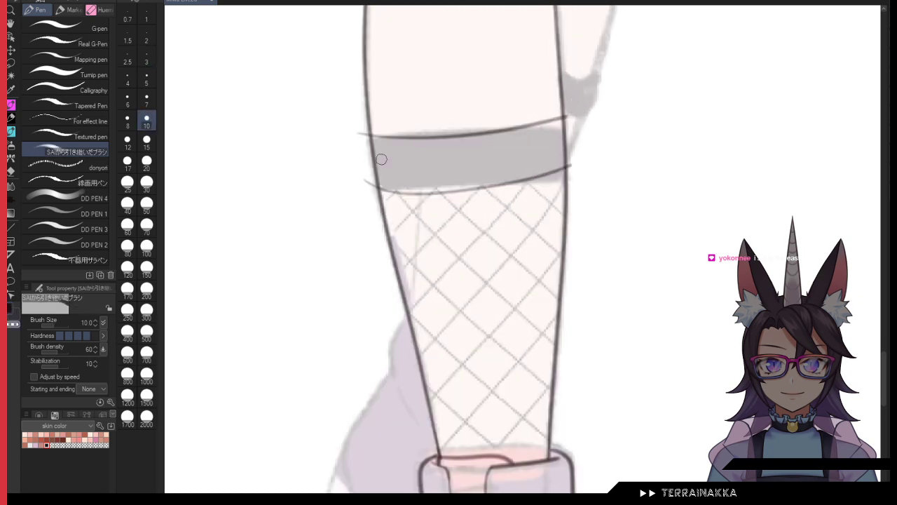
key("bracketleft")
key("bracketleft")
key("bracketleft")
key("bracketleft")
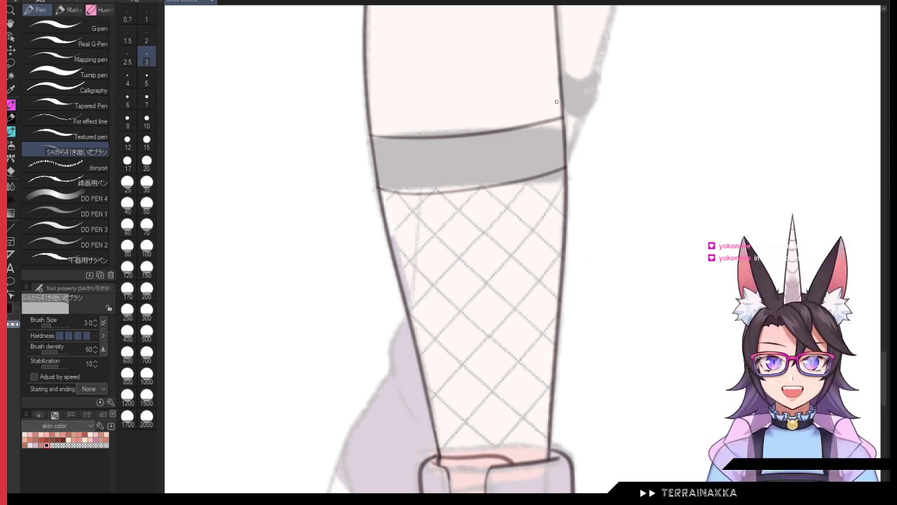
mouse_move(373, 160)
left_mouse_down()
mouse_move(368, 117)
mouse_move(386, 232)
left_mouse_up()
key("ctrl+z")
key("c")
Step: Auto-select the stocking area between the grey band and the boot, and set the pen brush size to 2.5
key("w")
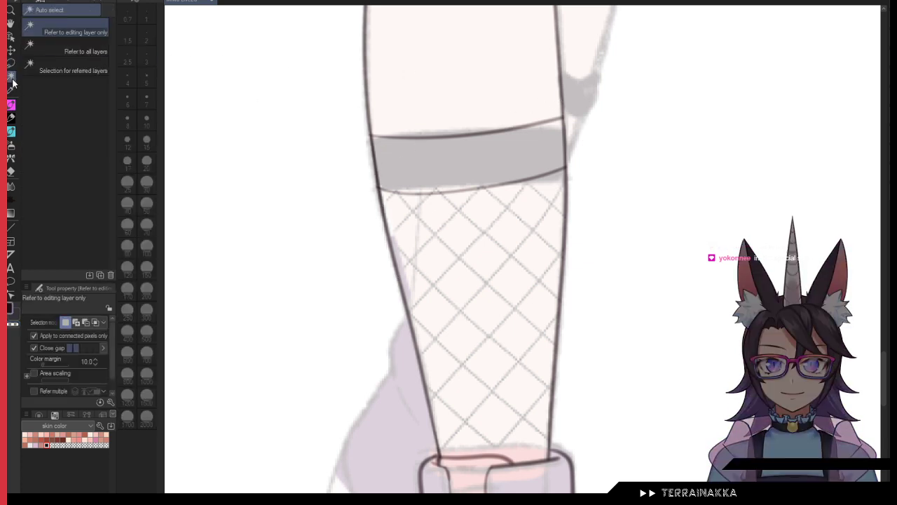
left_click(465, 235)
key("p")
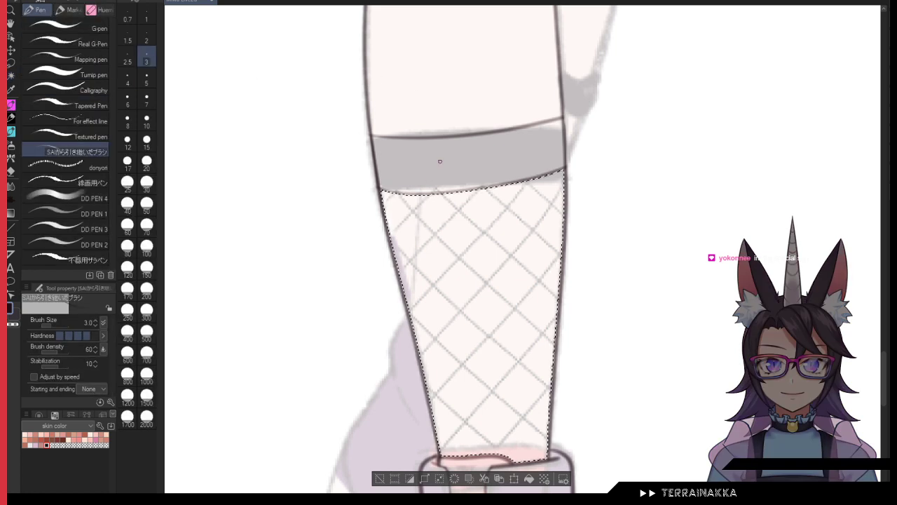
mouse_move(438, 197)
left_mouse_down()
mouse_move(390, 237)
mouse_move(397, 263)
mouse_move(415, 215)
mouse_move(434, 194)
left_mouse_up()
key("ctrl+z")
key("ctrl+z")
left_click(128, 57)
key("ctrl+z")
Step: Ink the fishnet's parallel diagonals that rise to the right, following the sketched mesh down to the boot opening
left_click_drag(390, 237, 430, 195)
left_click_drag(401, 270, 476, 190)
left_click_drag(414, 308, 537, 181)
key("ctrl+z")
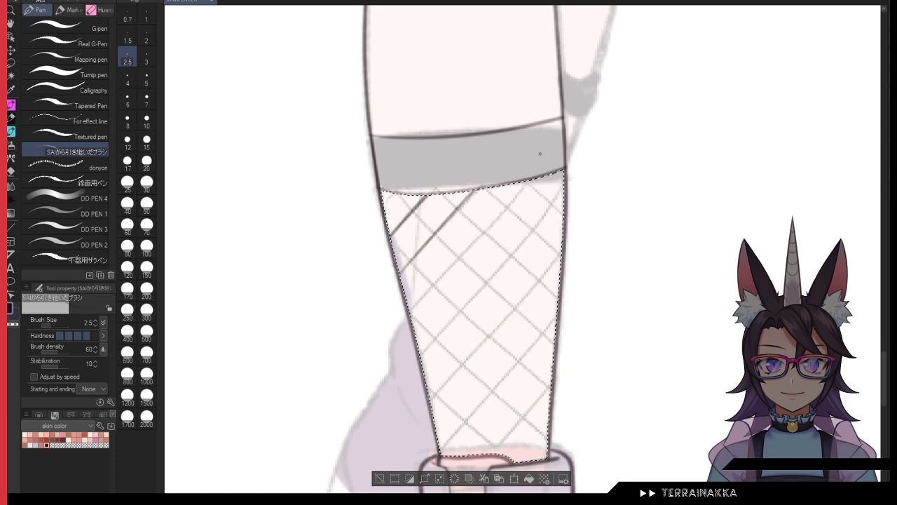
left_click_drag(412, 309, 525, 210)
left_click_drag(418, 353, 548, 207)
left_click_drag(539, 279, 429, 404)
mouse_move(440, 453)
left_mouse_down()
mouse_move(543, 336)
mouse_move(441, 450)
left_mouse_up()
key("ctrl+z")
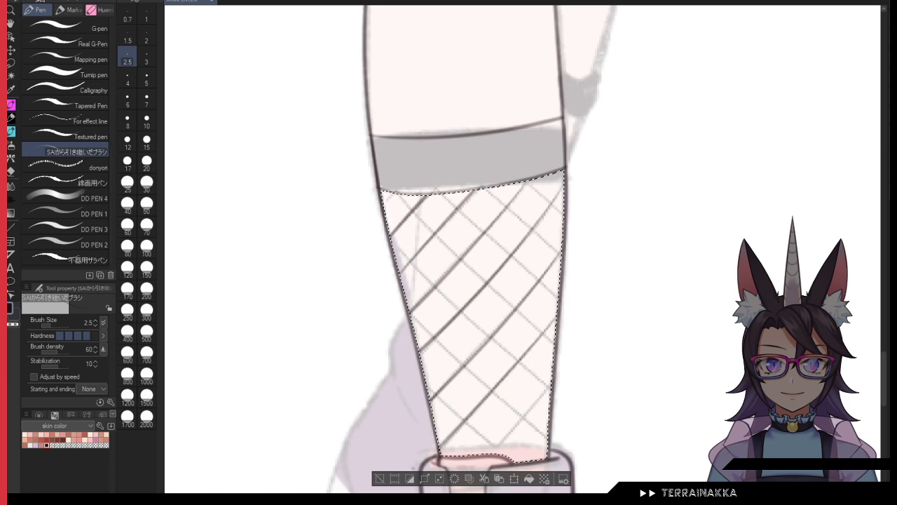
left_click_drag(551, 386, 494, 454)
left_click_drag(546, 412, 532, 368)
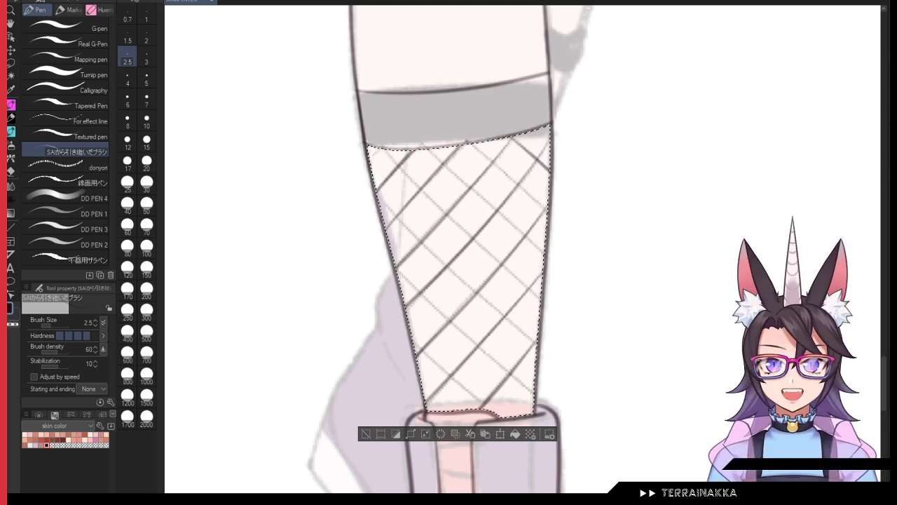
Step: Ink the opposite set of fishnet diagonals on a horizontally flipped canvas, completing the diamond mesh, and restore the canvas orientation
left_click_drag(440, 164, 553, 247)
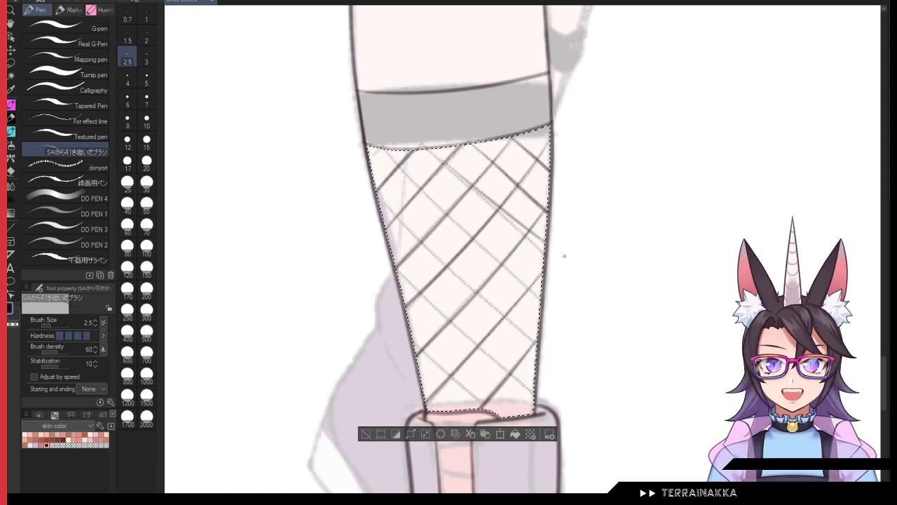
key("ctrl+z")
left_click_drag(440, 164, 550, 259)
key("ctrl+z")
key("h")
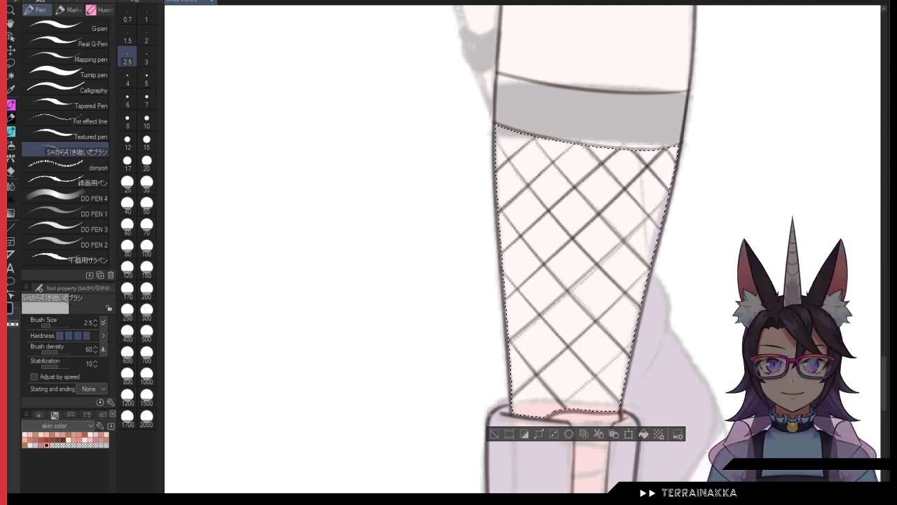
mouse_move(561, 409)
left_mouse_down()
mouse_move(629, 347)
mouse_move(610, 24)
left_mouse_up()
key("h")
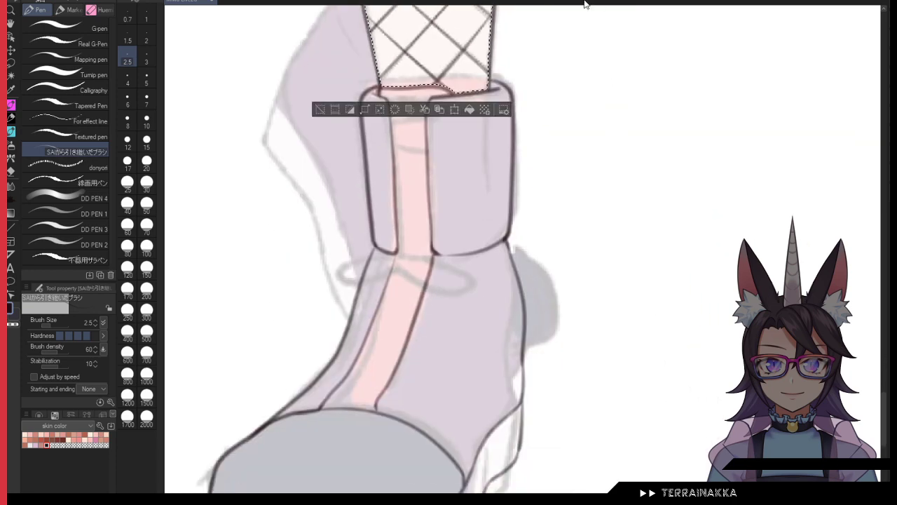
Step: Clear the selection around the fishnet area and return to the pen
left_click(10, 64)
scroll(419, 269, "down", 4)
left_click_drag(426, 342, 456, 242)
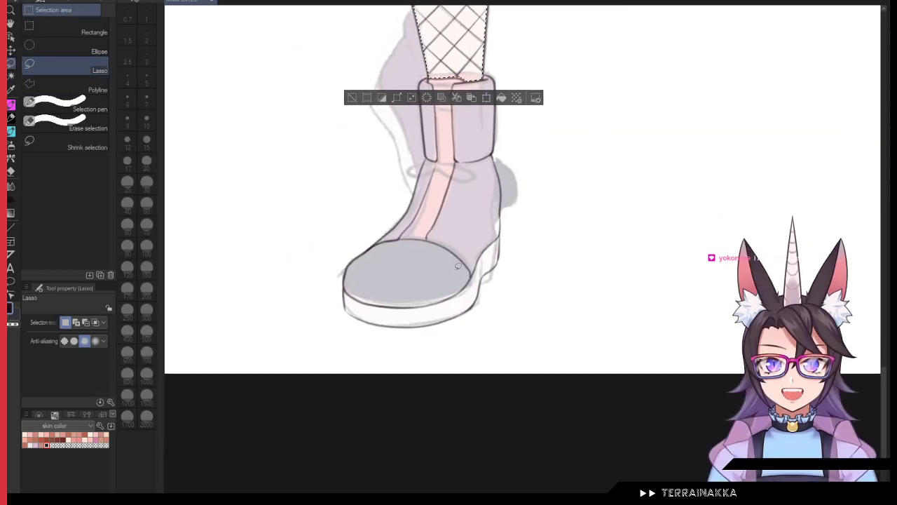
left_click(445, 400)
key("p")
scroll(297, 320, "up", 5)
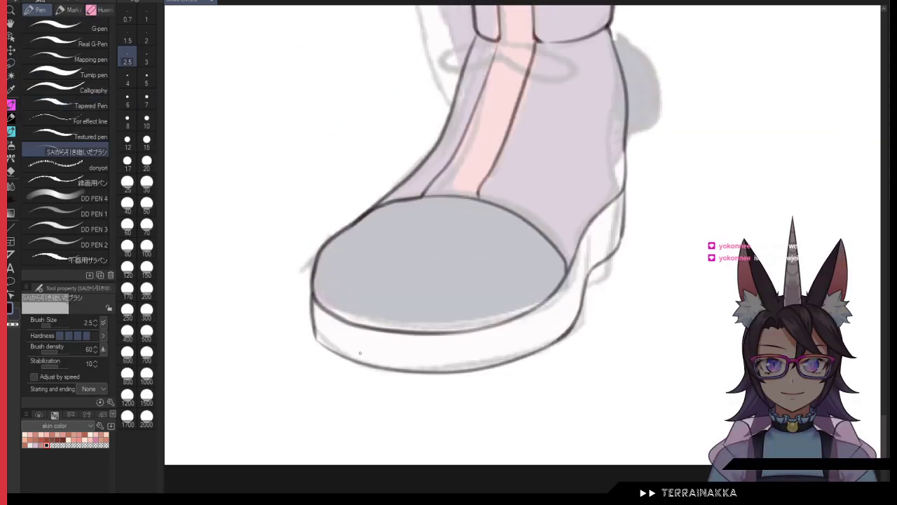
scroll(425, 435, "down", 4)
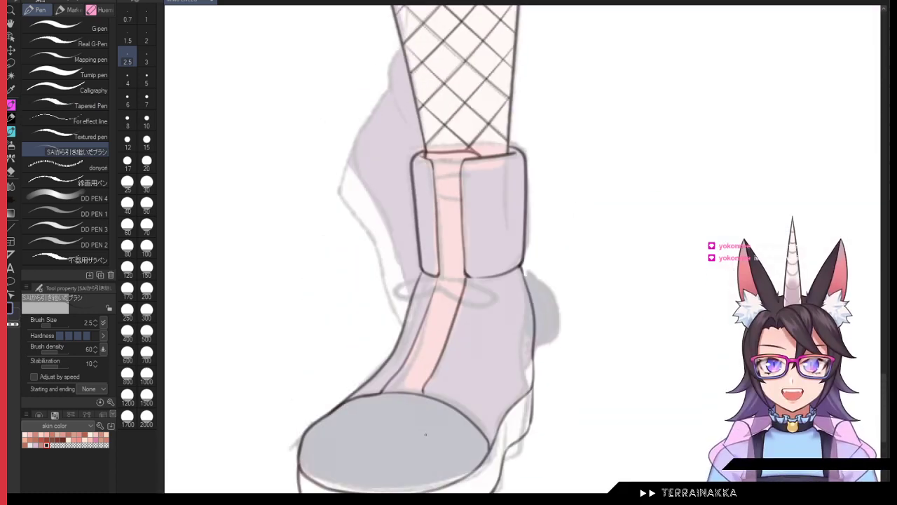
Step: Ink the rear leg's outline and its grey band behind the front leg with pen size 3
left_click(147, 58)
left_click_drag(359, 161, 372, 317)
left_click_drag(503, 101, 488, 234)
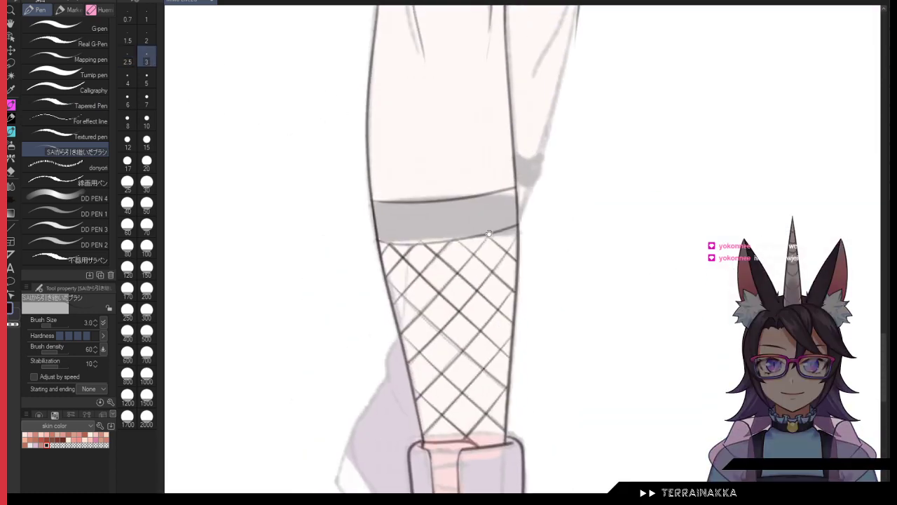
scroll(534, 117, "up", 5)
scroll(509, 331, "down", 4)
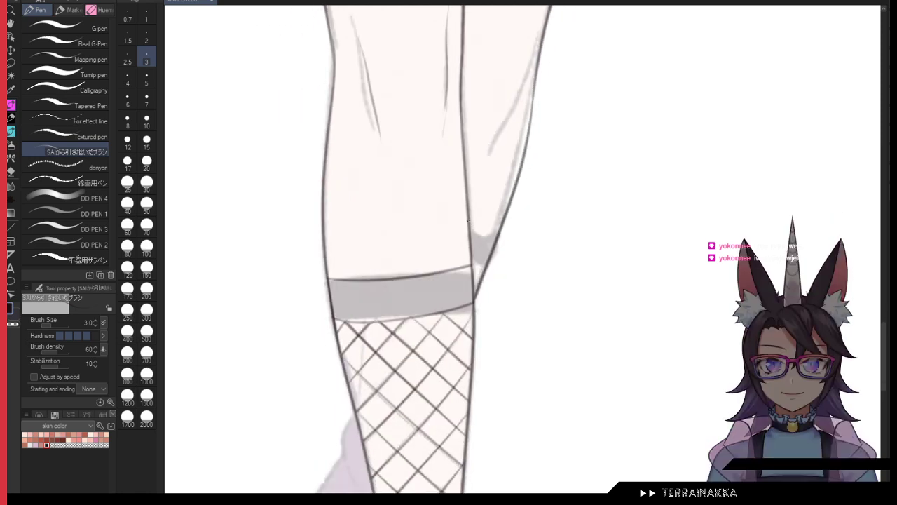
left_click_drag(469, 225, 503, 224)
left_click_drag(418, 336, 491, 98)
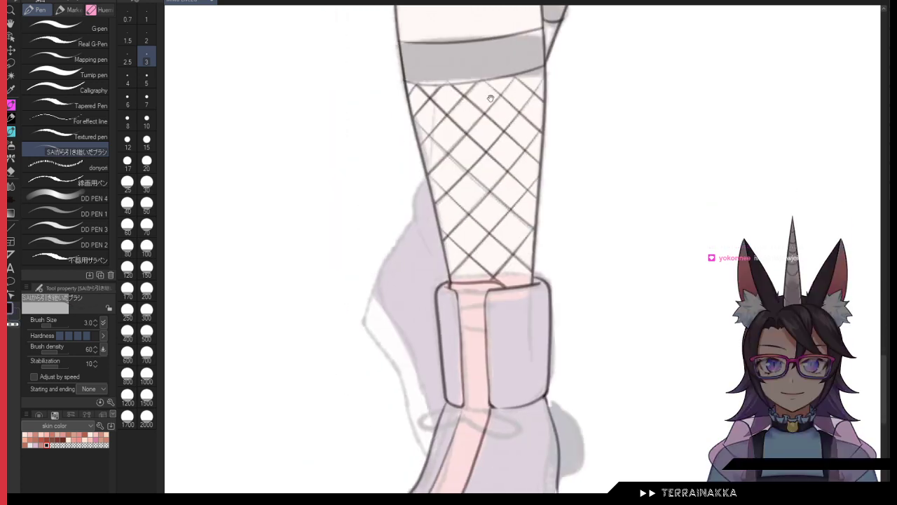
Step: Ink the rear boot's outer contour and the edge of its white sole behind the front leg
mouse_move(424, 174)
left_mouse_down()
mouse_move(413, 230)
mouse_move(384, 255)
mouse_move(371, 294)
mouse_move(433, 440)
left_mouse_up()
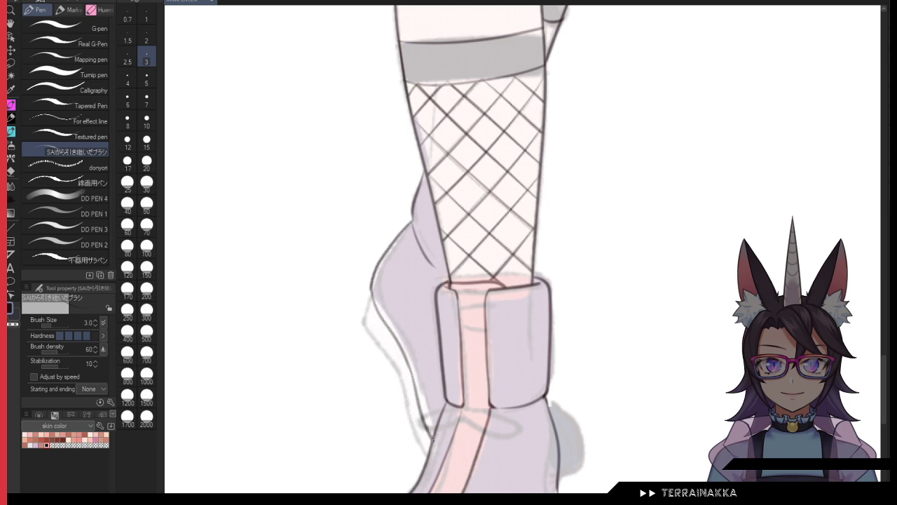
left_click_drag(357, 325, 391, 376)
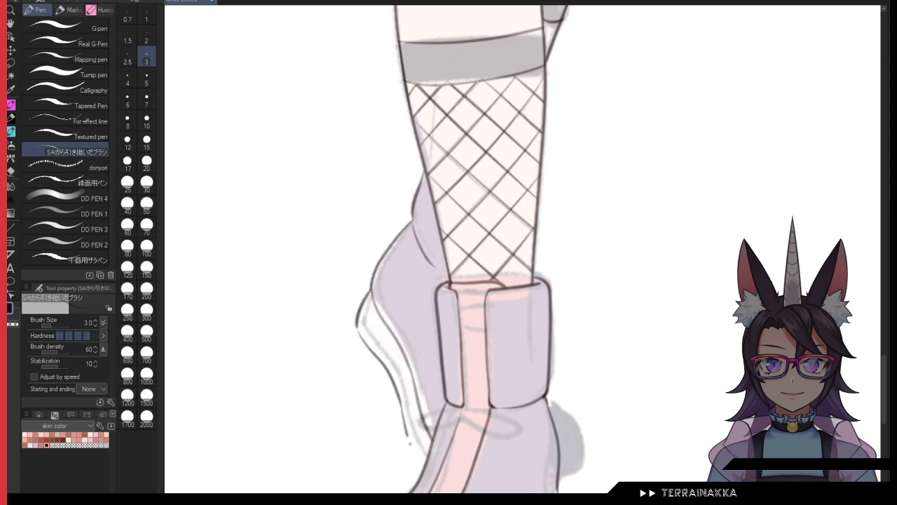
key("ctrl+z")
mouse_move(410, 444)
left_mouse_down()
mouse_move(422, 461)
mouse_move(371, 338)
left_mouse_up()
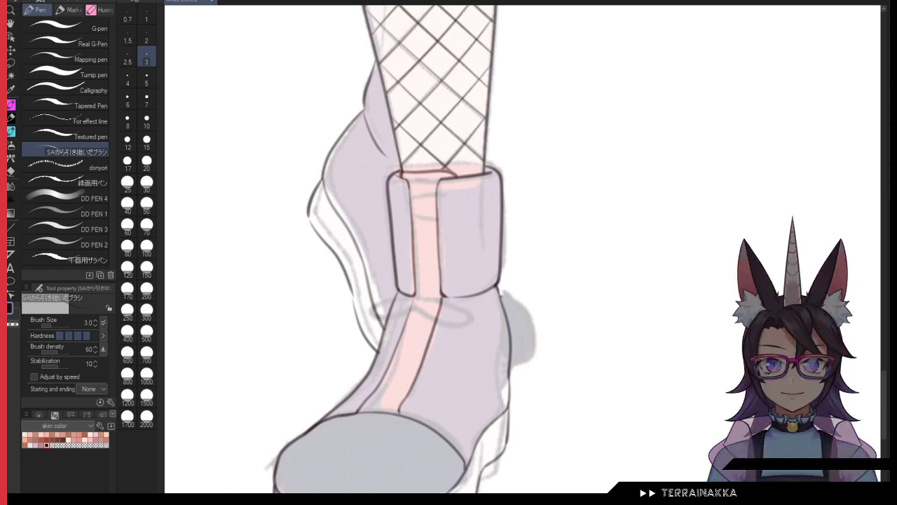
Step: Ink the rounded grey tip of the rear boot and its small sole edge behind the front ankle
left_click_drag(500, 294, 537, 351)
key("ctrl+z")
left_click_drag(502, 298, 532, 349)
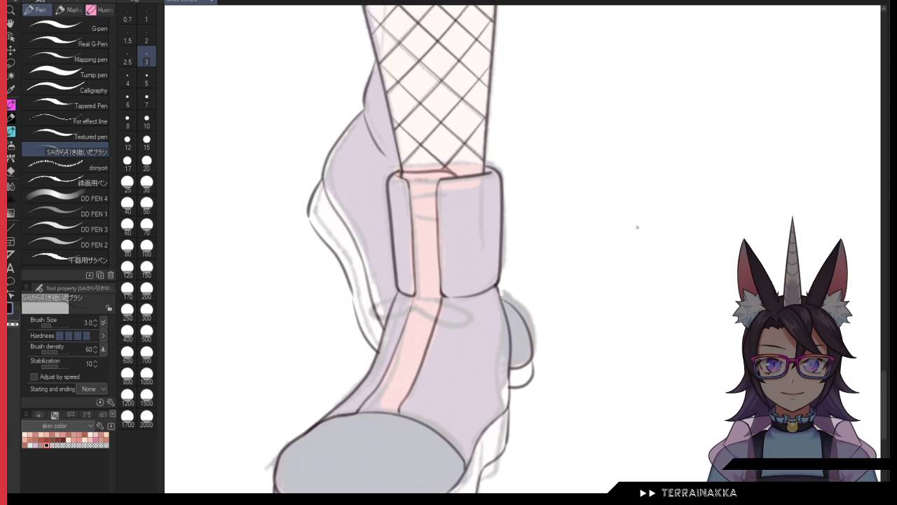
Step: Place a row of eyelets along each side of the front boot's tongue with the Dotted line brush at size 15
scroll(491, 268, "up", 5)
left_click_drag(389, 343, 463, 153)
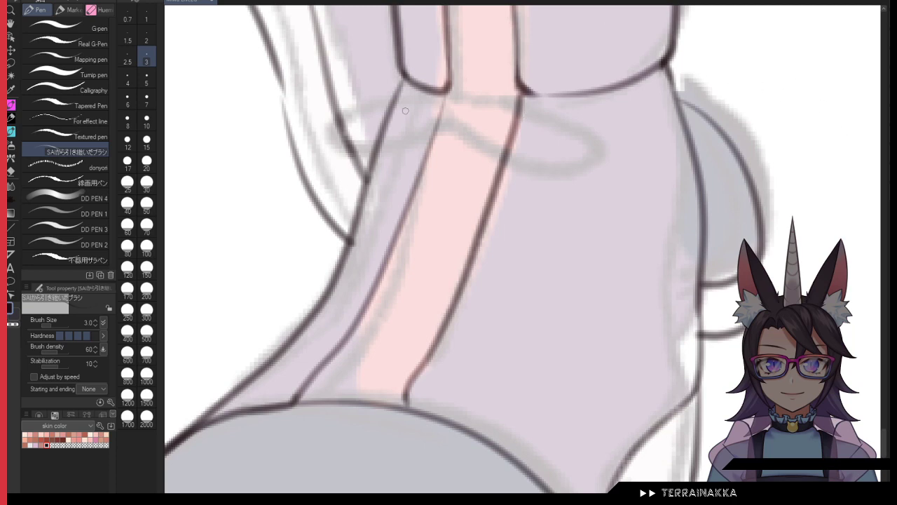
left_click(12, 201)
left_click(12, 158)
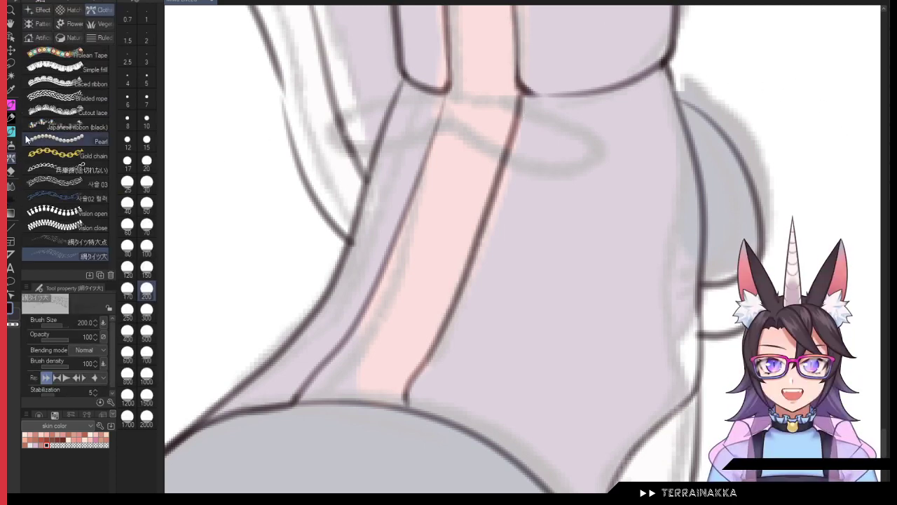
left_click(100, 37)
left_click(63, 131)
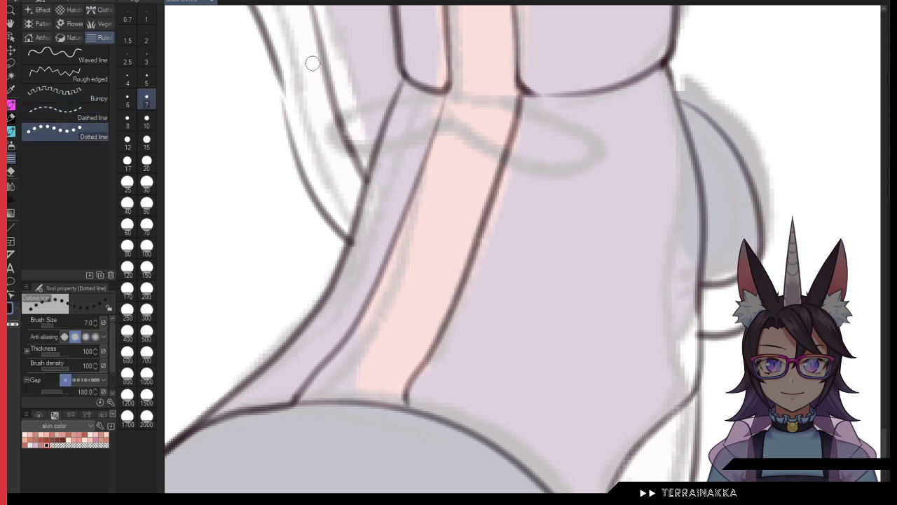
left_click_drag(547, 122, 445, 395)
key("ctrl+z")
left_click(146, 139)
left_click_drag(546, 123, 449, 391)
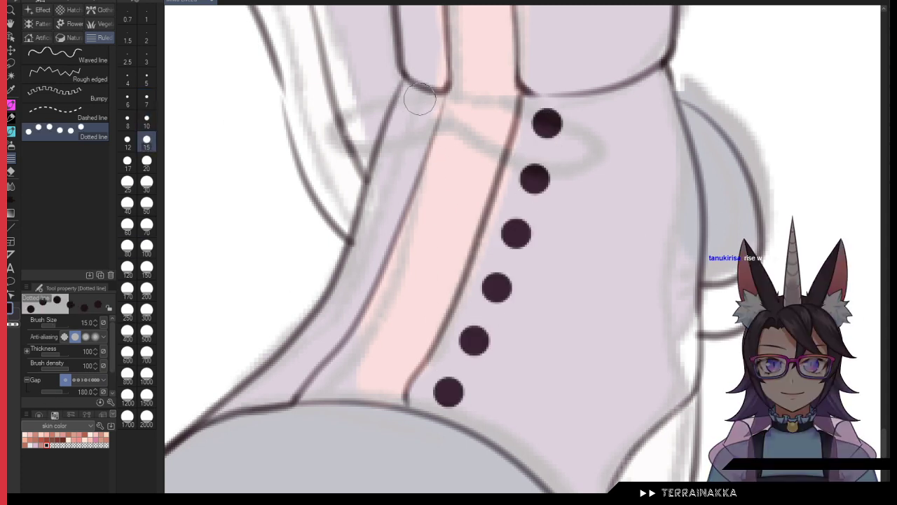
mouse_move(421, 108)
left_mouse_down()
mouse_move(358, 248)
mouse_move(246, 429)
left_mouse_up()
Step: Sketch single-line laces crossing over the pink tongue between the eyelets with the pen
key("p")
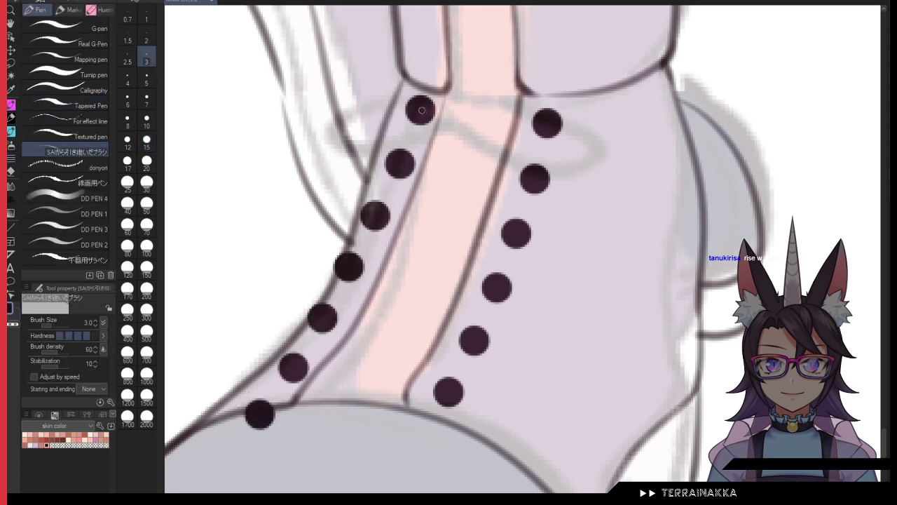
left_click_drag(422, 110, 510, 224)
left_click_drag(393, 204, 522, 138)
left_click_drag(380, 222, 468, 331)
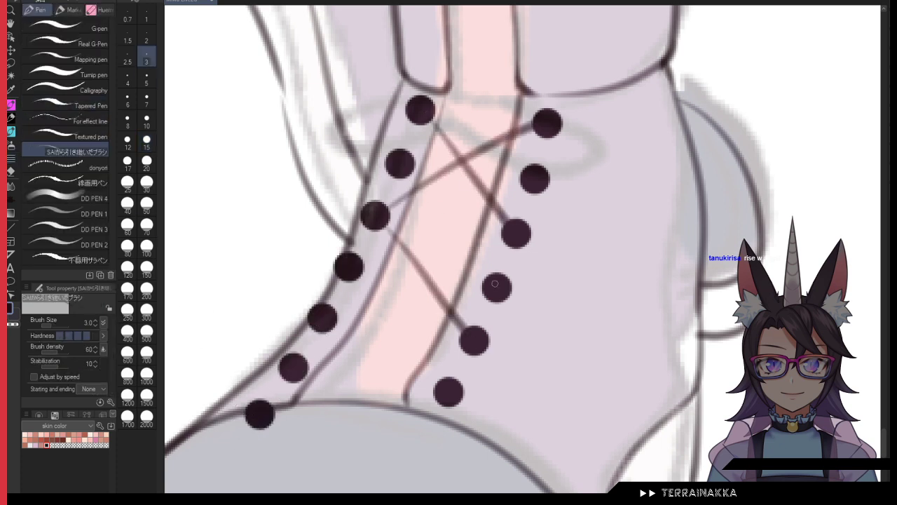
left_click_drag(493, 233, 335, 315)
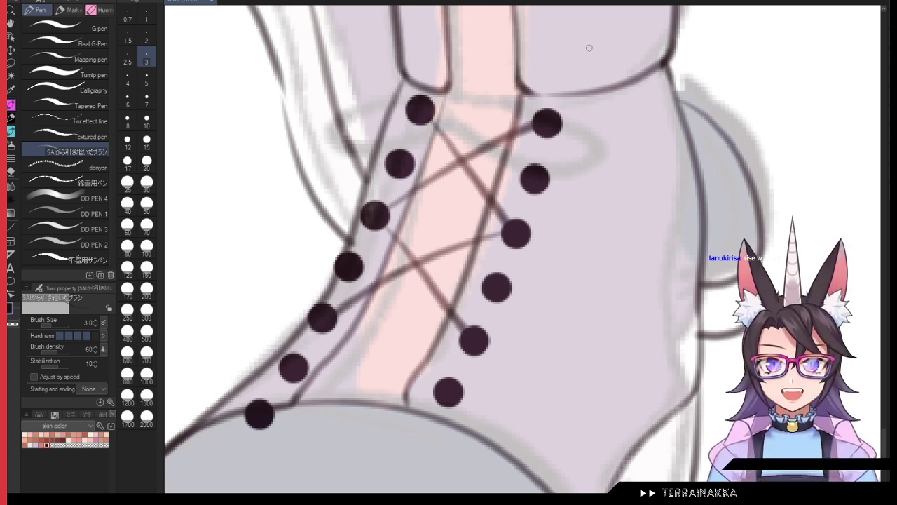
Step: Erase the excess eyelets nearest the toe cap on both rows with brush size 20
left_click(147, 161)
left_click_drag(326, 314, 256, 421)
key("ctrl+z")
key("ctrl+z")
key("c")
mouse_move(253, 350)
left_mouse_down()
mouse_move(277, 411)
mouse_move(308, 392)
left_mouse_up()
key("ctrl+z")
key("c")
mouse_move(276, 357)
left_mouse_down()
mouse_move(297, 411)
mouse_move(238, 422)
left_mouse_up()
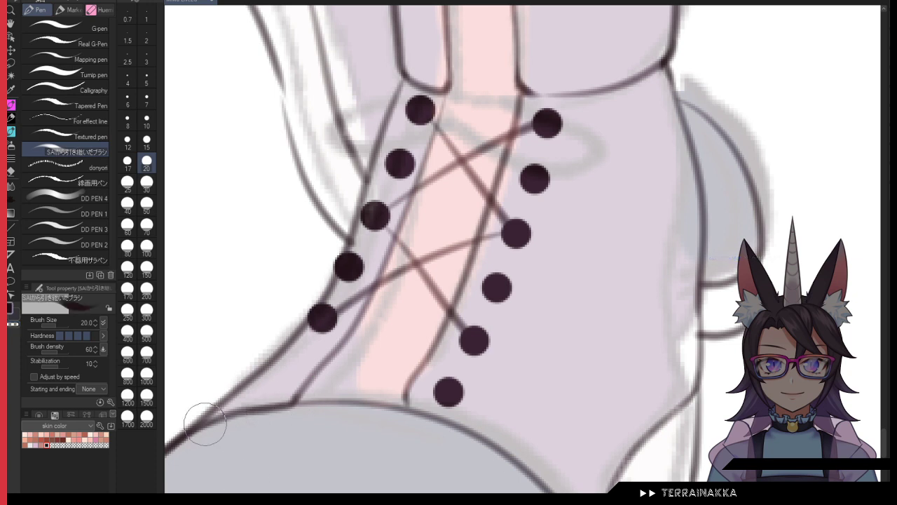
left_click_drag(453, 387, 443, 395)
Step: Stretch, rotate and reposition the eyelets and lace sketch to fit the boot's front, and fade them as a guide
key("ctrl+t")
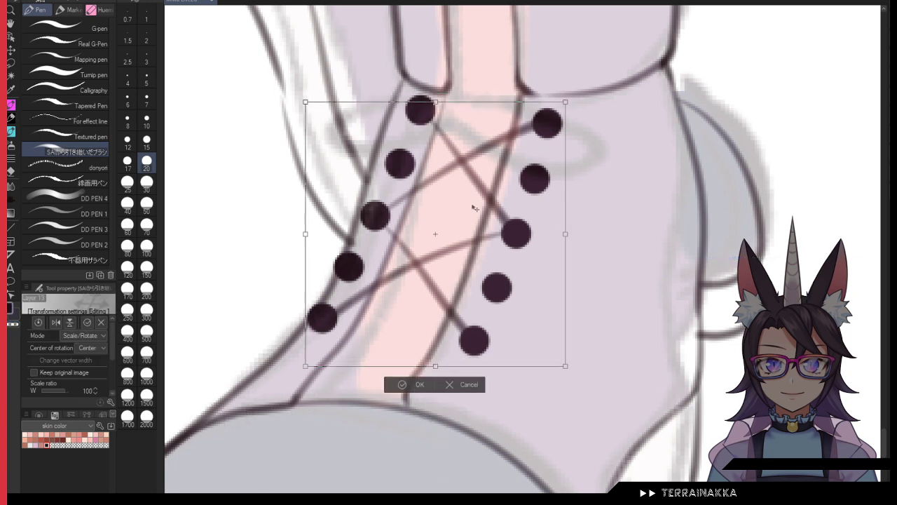
left_click_drag(484, 143, 468, 189)
left_click_drag(417, 145, 450, 71)
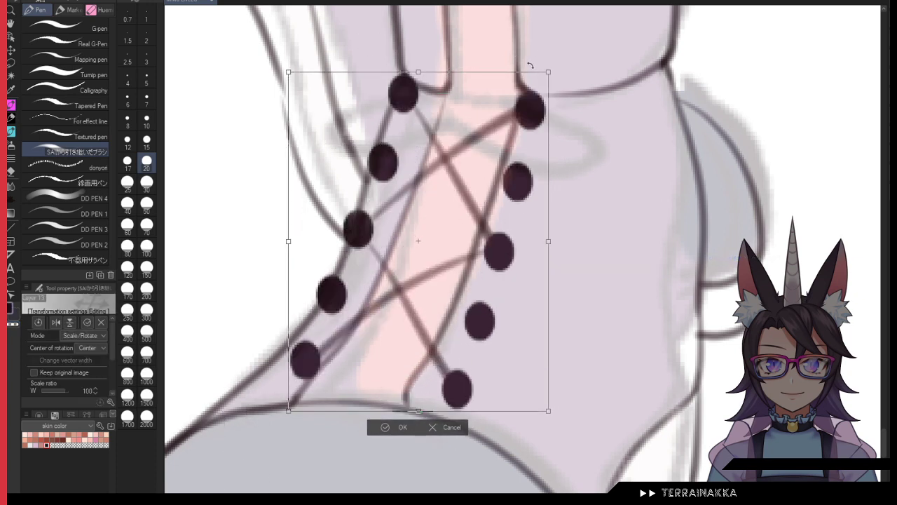
left_click_drag(512, 105, 524, 118)
left_click_drag(581, 65, 593, 83)
left_click_drag(502, 187, 499, 188)
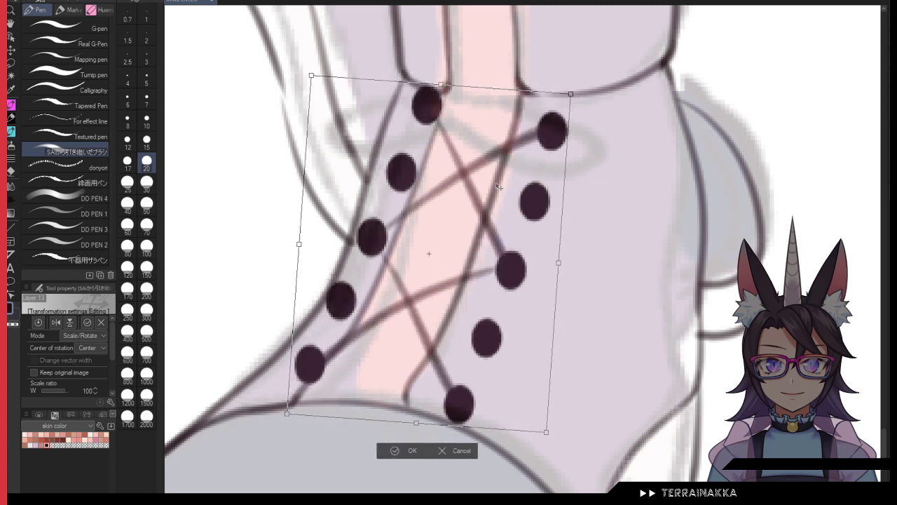
left_click(412, 450)
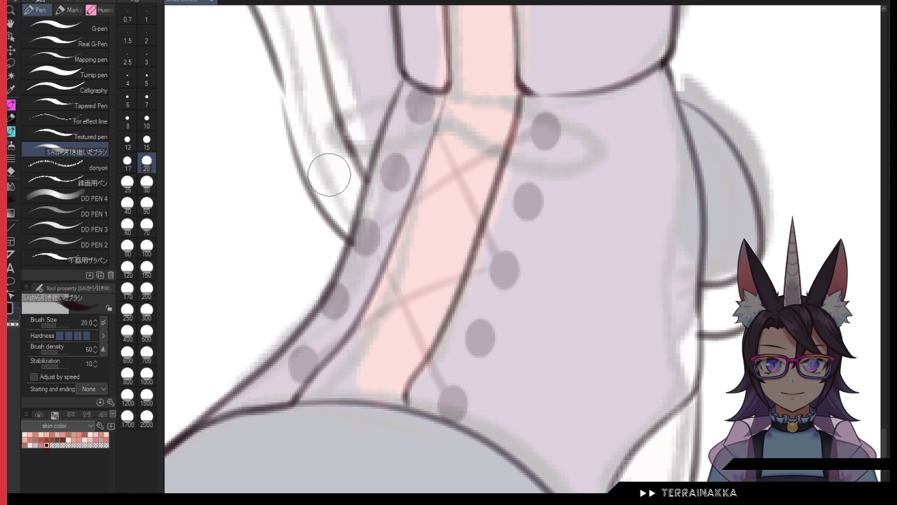
Step: Ink the two laces rising to the right as double-line bands over the faded guide with pen size 3
left_click(146, 60)
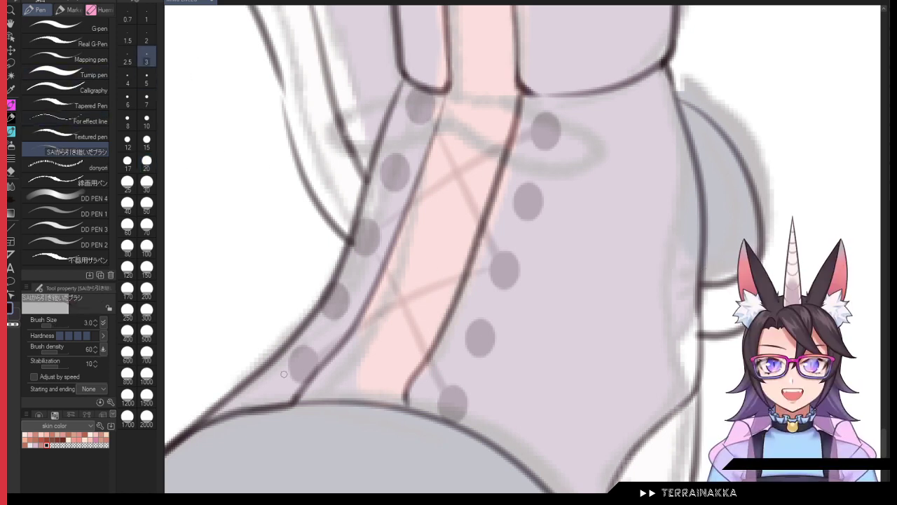
mouse_move(284, 374)
left_mouse_down()
mouse_move(354, 321)
mouse_move(508, 261)
left_mouse_up()
key("ctrl+z")
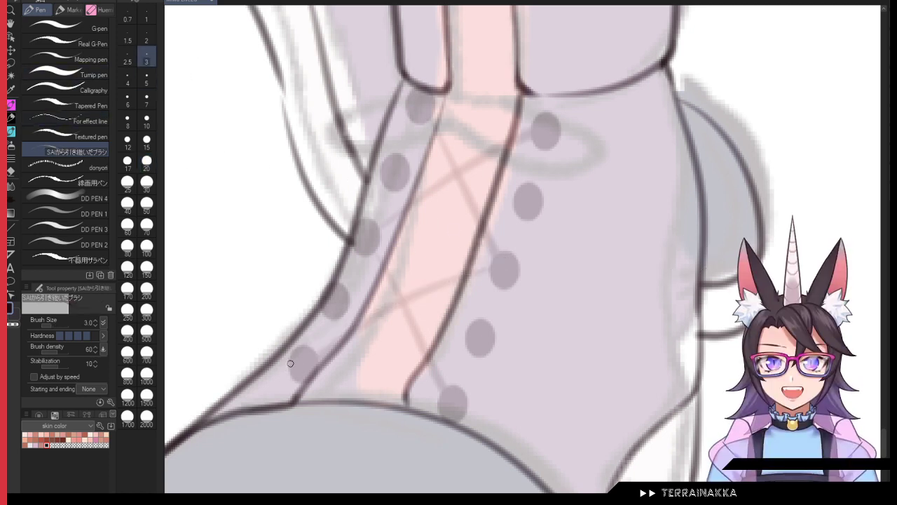
mouse_move(287, 363)
left_mouse_down()
mouse_move(340, 323)
mouse_move(506, 256)
left_mouse_up()
mouse_move(288, 375)
left_mouse_down()
mouse_move(358, 332)
mouse_move(512, 260)
left_mouse_up()
mouse_move(362, 237)
left_mouse_down()
mouse_move(494, 145)
mouse_move(559, 129)
left_mouse_up()
key("ctrl+z")
mouse_move(368, 232)
left_mouse_down()
mouse_move(551, 125)
mouse_move(365, 242)
left_mouse_up()
Step: Ink the two laces descending to the right as double-line bands crossing the others
left_click_drag(416, 111, 482, 249)
key("ctrl+z")
mouse_move(421, 107)
left_mouse_down()
mouse_move(451, 189)
mouse_move(477, 225)
mouse_move(467, 184)
mouse_move(488, 212)
left_mouse_up()
left_click_drag(401, 282, 436, 349)
key("ctrl+z")
left_click_drag(404, 286, 457, 394)
key("ctrl+z")
left_click_drag(390, 245, 455, 384)
mouse_move(383, 269)
left_mouse_down()
mouse_move(463, 404)
mouse_move(390, 284)
mouse_move(444, 388)
mouse_move(463, 399)
left_mouse_up()
key("ctrl+z")
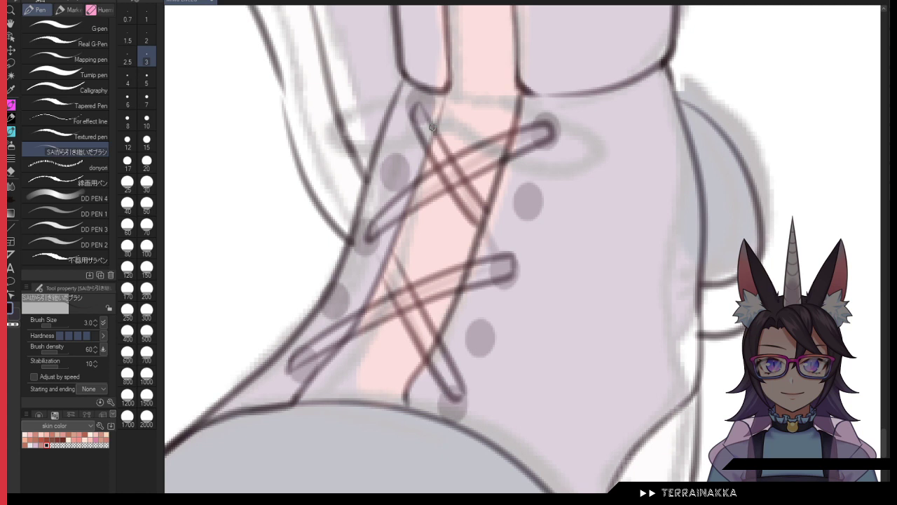
Step: Erase the lines running through the upper bands where the laces cross, using pen sizes 4 and 3
key("bracketright")
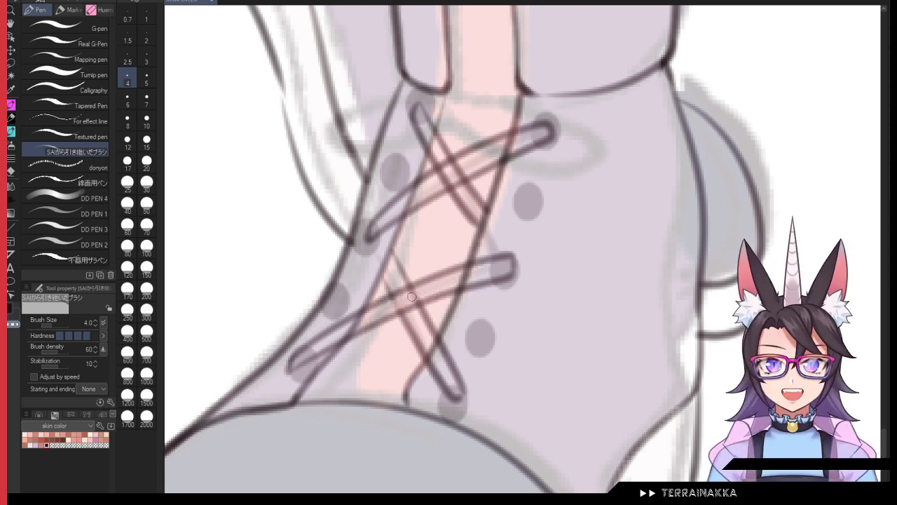
left_click_drag(382, 313, 422, 300)
left_click_drag(426, 186, 458, 169)
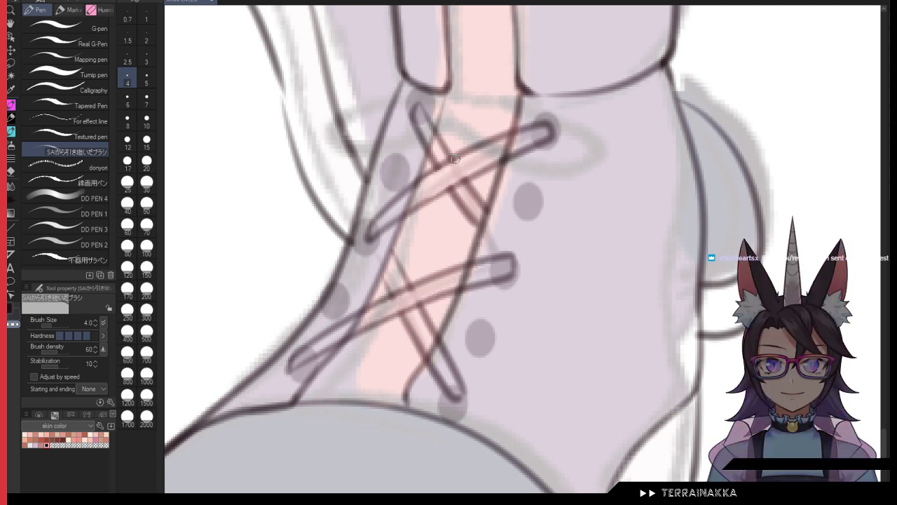
key("bracketleft")
mouse_move(426, 176)
left_mouse_down()
mouse_move(459, 160)
mouse_move(401, 214)
left_mouse_up()
key("c")
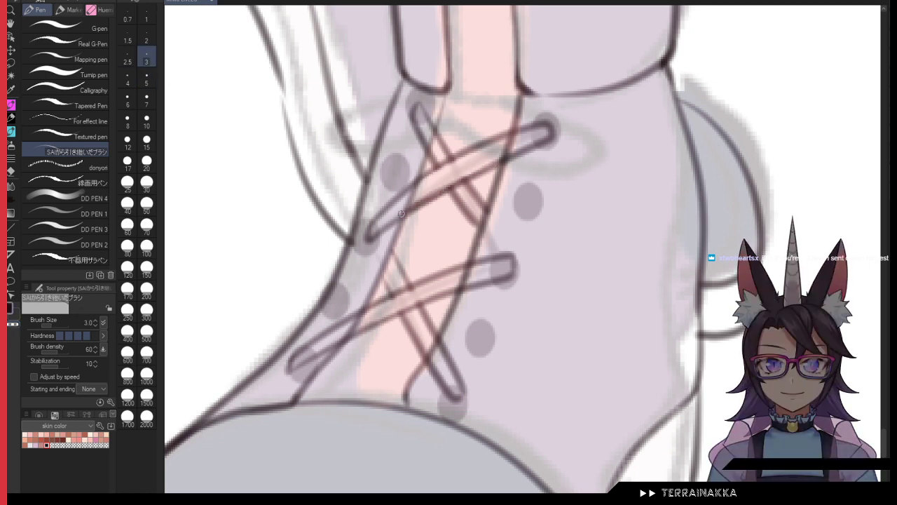
mouse_move(450, 185)
left_mouse_down()
mouse_move(378, 228)
mouse_move(449, 186)
left_mouse_up()
key("ctrl+z")
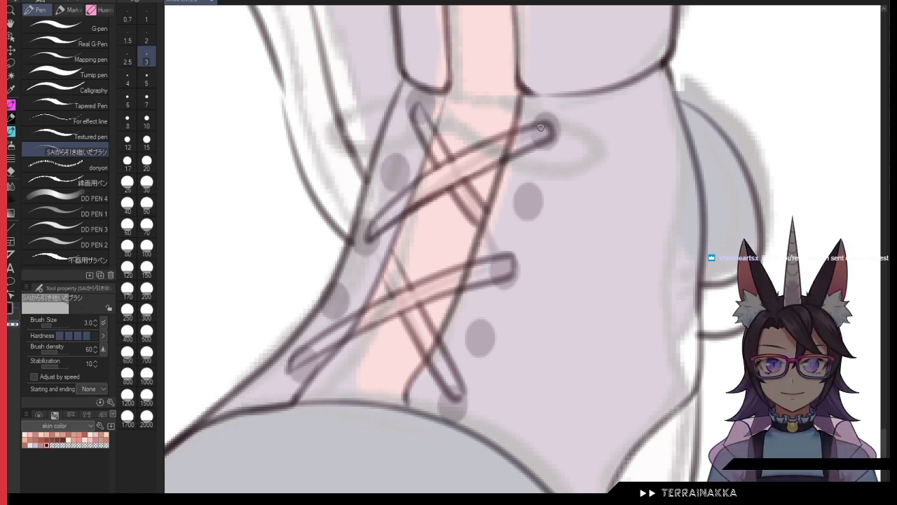
Step: Ink eyelet rings around the two uppermost lace ends with pen size 2.5
left_click(127, 56)
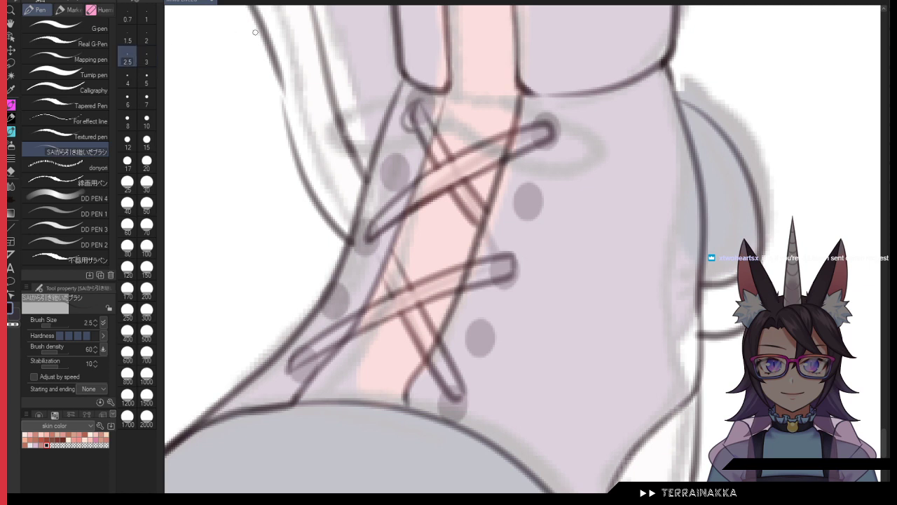
key("ctrl+z")
left_click_drag(424, 115, 412, 133)
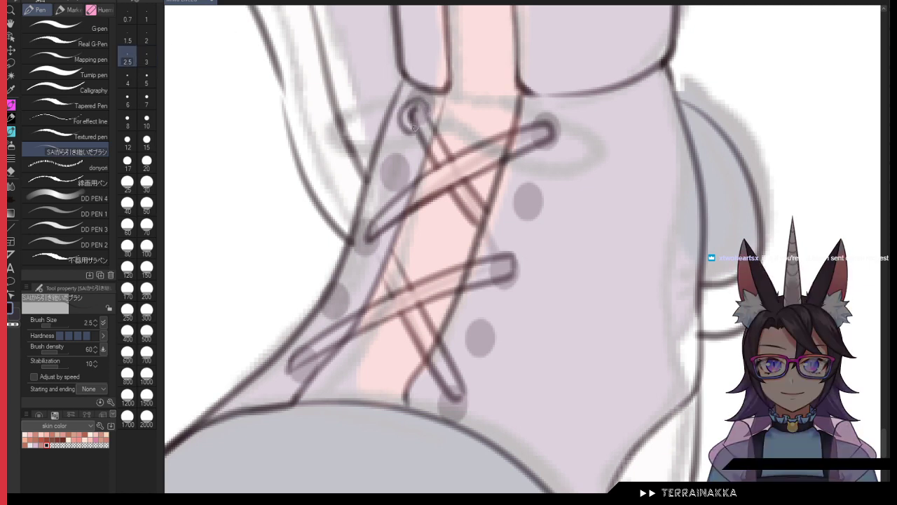
mouse_move(536, 124)
left_mouse_down()
mouse_move(565, 131)
mouse_move(549, 150)
mouse_move(542, 116)
mouse_move(557, 150)
mouse_move(534, 144)
mouse_move(562, 145)
mouse_move(556, 115)
left_mouse_up()
key("ctrl+z")
key("ctrl+z")
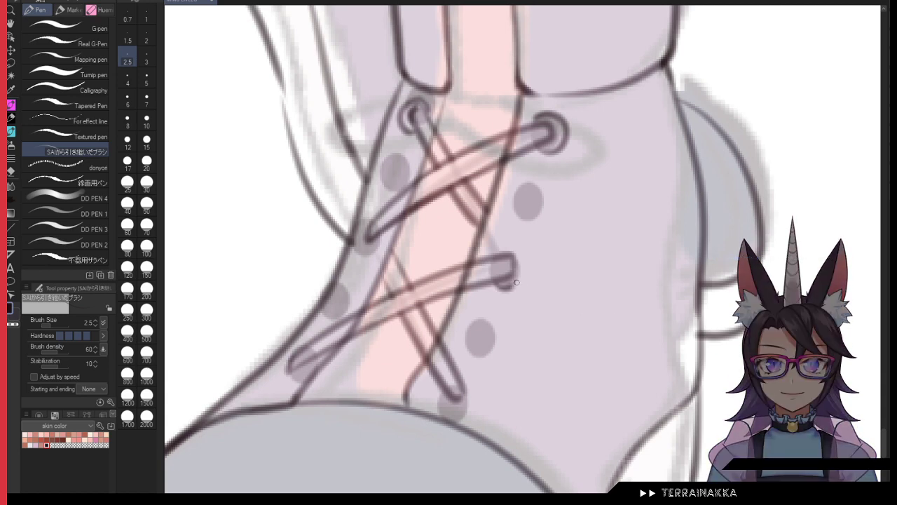
Step: Ink eyelet rings around the lower lace ends: the two on the boot's outer row and the one nearest the toe cap
mouse_move(502, 254)
left_mouse_down()
mouse_move(518, 280)
mouse_move(491, 261)
mouse_move(495, 284)
mouse_move(521, 271)
left_mouse_up()
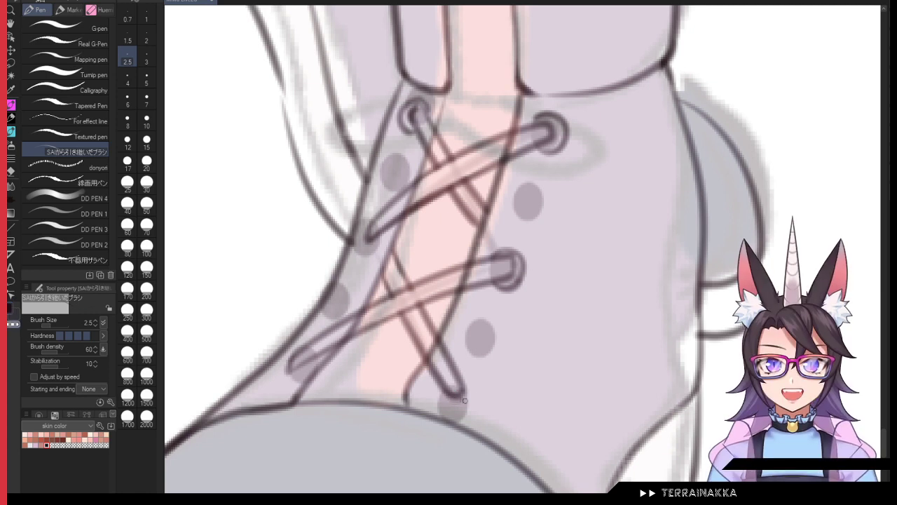
key("c")
mouse_move(444, 386)
left_mouse_down()
mouse_move(474, 380)
mouse_move(453, 383)
mouse_move(472, 389)
mouse_move(456, 373)
left_mouse_up()
key("ctrl+z")
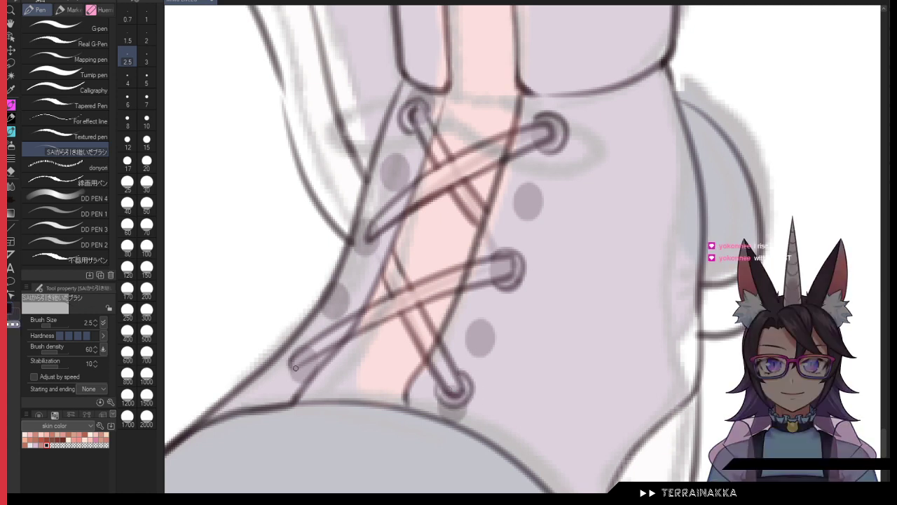
mouse_move(305, 363)
left_mouse_down()
mouse_move(286, 380)
mouse_move(311, 357)
left_mouse_up()
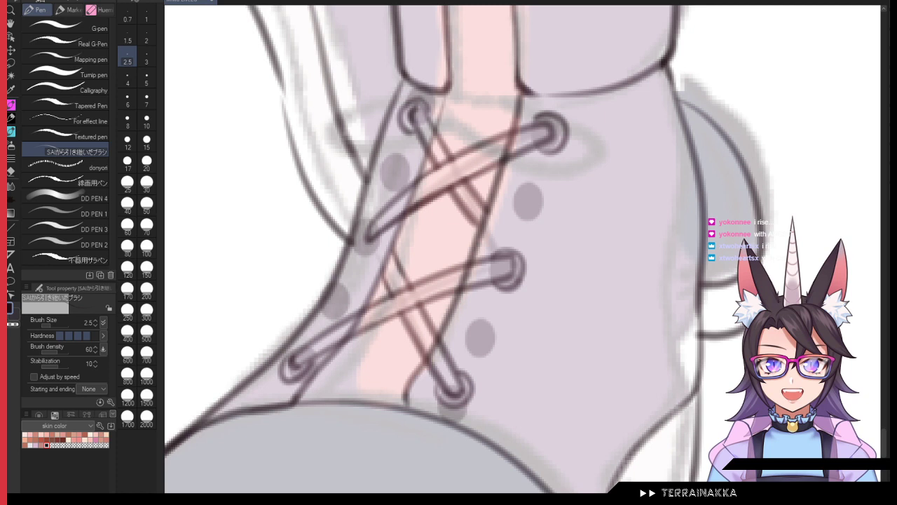
Step: Clear the faded eyelet guide, then ink the opening's upper edge and the remaining eyelet ring with pen size 2.5
key("Delete")
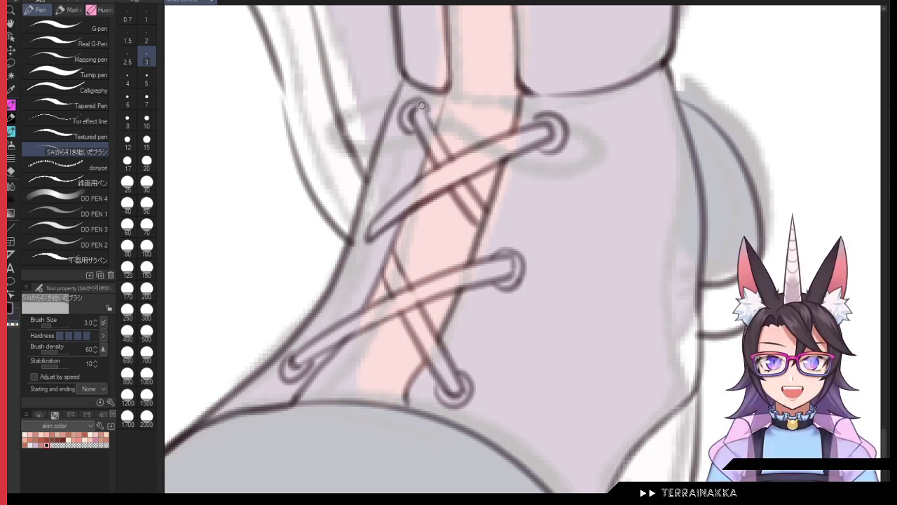
key("bracketleft")
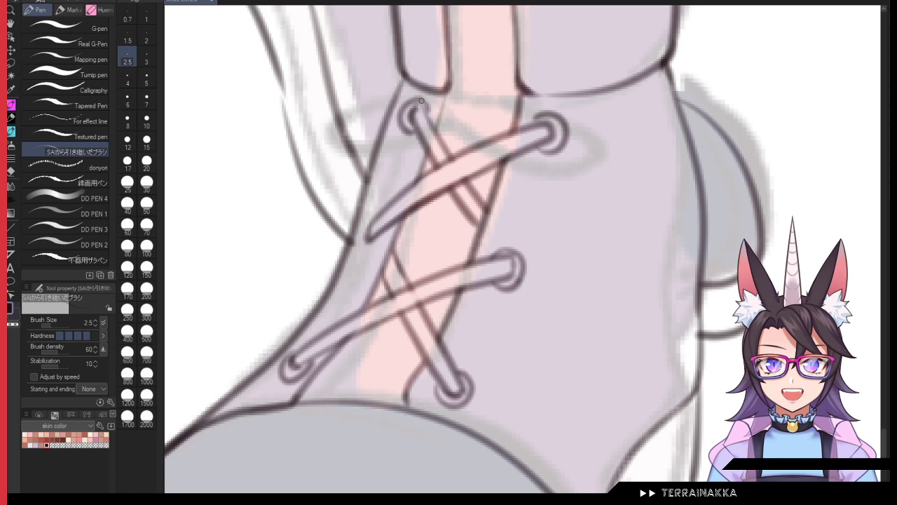
left_click_drag(449, 90, 439, 120)
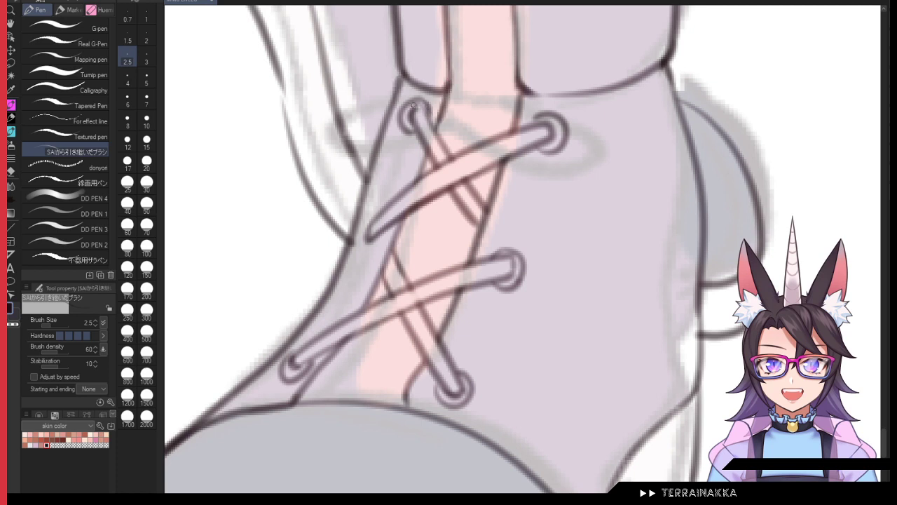
mouse_move(375, 220)
left_mouse_down()
mouse_move(363, 229)
mouse_move(369, 242)
left_mouse_up()
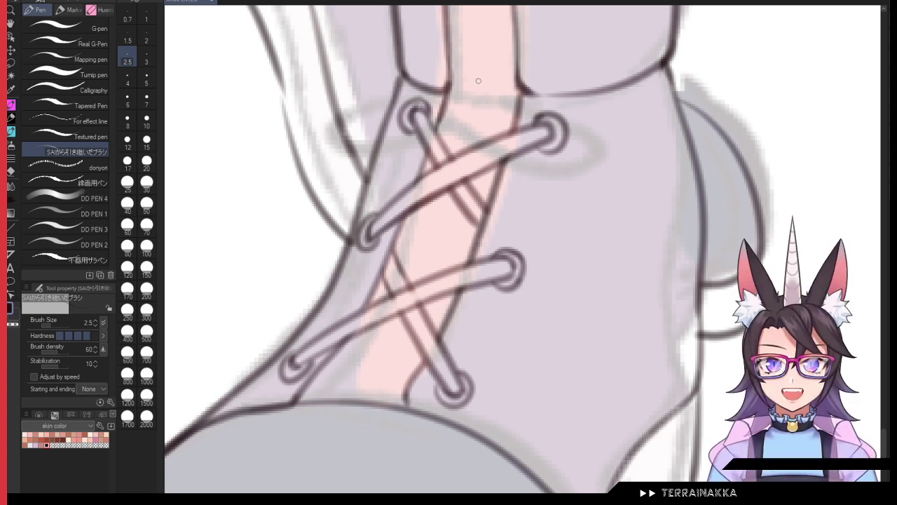
Step: Ink a bow above the top lace crossing, with a small knot and a double-line loop on each side
mouse_move(459, 110)
left_mouse_down()
mouse_move(340, 173)
mouse_move(378, 199)
mouse_move(461, 133)
mouse_move(468, 104)
mouse_move(472, 148)
mouse_move(483, 123)
mouse_move(477, 106)
mouse_move(469, 110)
mouse_move(473, 135)
mouse_move(476, 106)
mouse_move(495, 212)
mouse_move(551, 246)
mouse_move(550, 161)
mouse_move(515, 123)
mouse_move(486, 112)
mouse_move(543, 234)
left_mouse_up()
key("ctrl+z")
key("ctrl+z")
left_click_drag(487, 115, 544, 233)
key("ctrl+z")
mouse_move(508, 145)
left_mouse_down()
mouse_move(526, 172)
mouse_move(537, 226)
left_mouse_up()
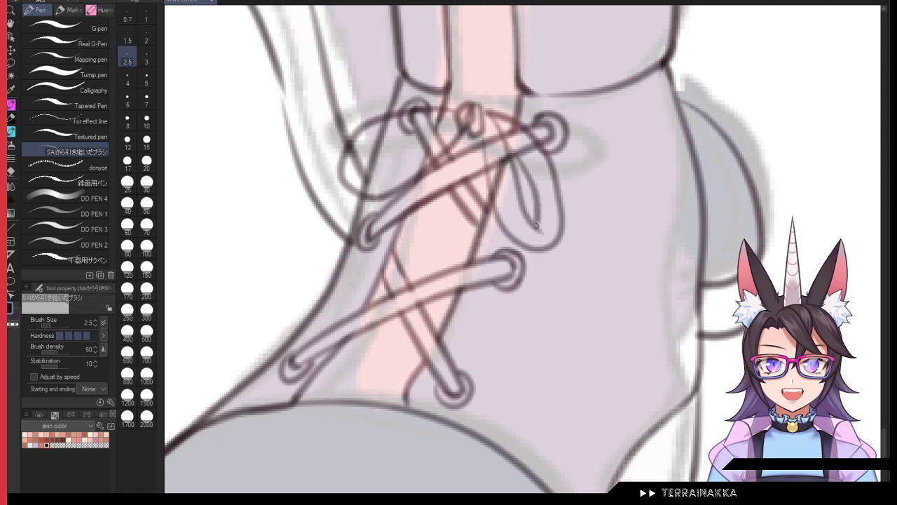
mouse_move(446, 126)
left_mouse_down()
mouse_move(362, 163)
mouse_move(454, 119)
mouse_move(482, 145)
mouse_move(483, 133)
mouse_move(490, 180)
left_mouse_up()
key("c")
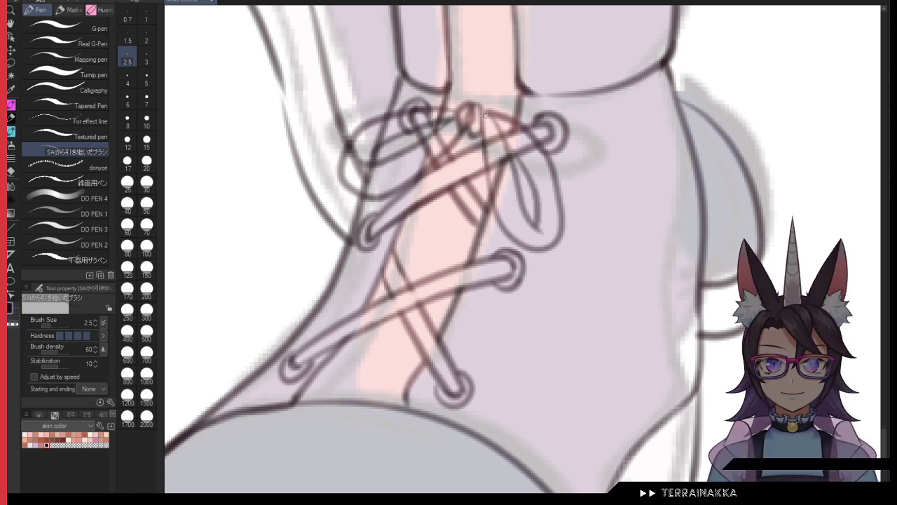
Step: Ink two loose lace ends hanging from the bow's knot as double-line bands, one vertical and one diagonal, with pen size 3
left_click_drag(481, 118, 470, 340)
left_click_drag(485, 172, 493, 345)
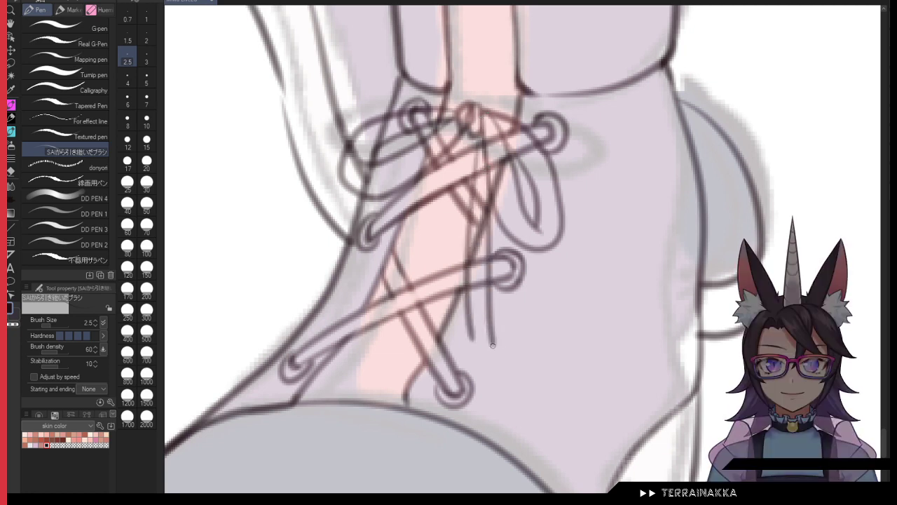
left_click(147, 57)
key("ctrl+z")
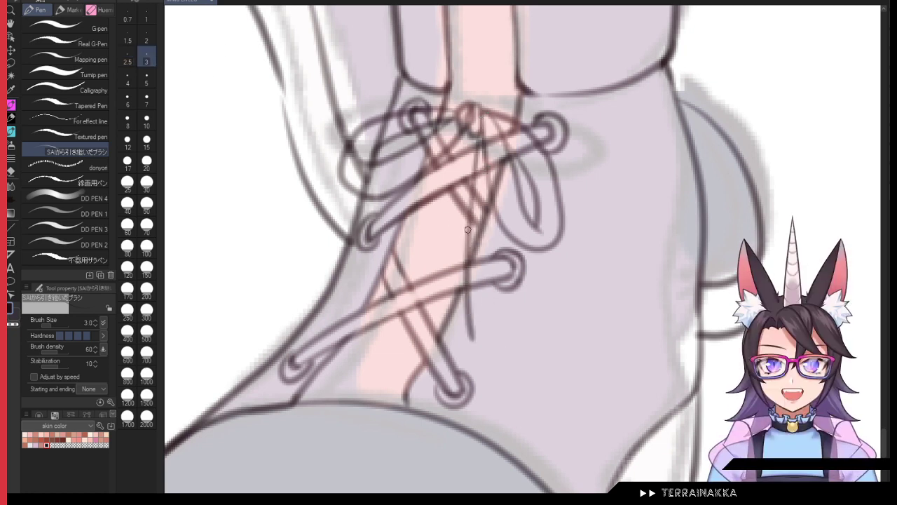
mouse_move(487, 171)
left_mouse_down()
mouse_move(487, 341)
mouse_move(469, 317)
mouse_move(494, 346)
left_mouse_up()
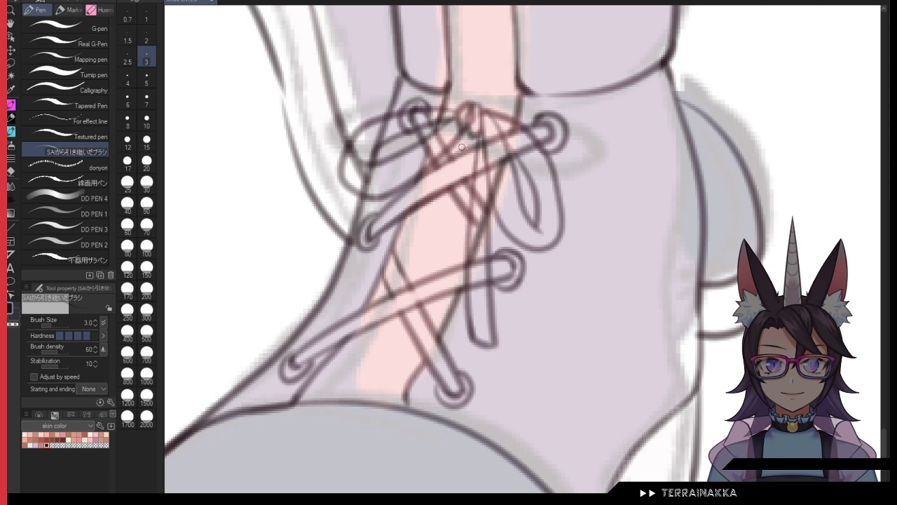
key("ctrl+z")
key("ctrl+z")
mouse_move(490, 199)
left_mouse_down()
mouse_move(491, 301)
mouse_move(474, 341)
left_mouse_up()
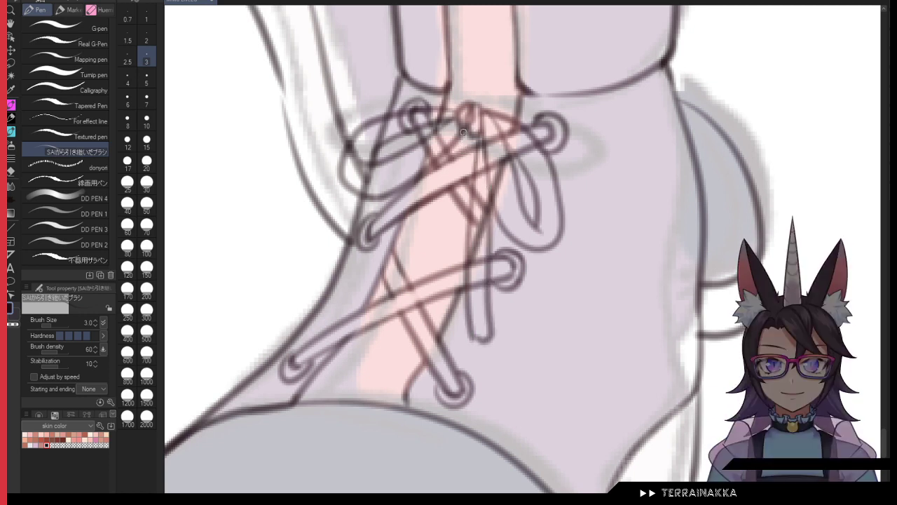
mouse_move(462, 132)
left_mouse_down()
mouse_move(370, 258)
mouse_move(310, 302)
mouse_move(317, 280)
mouse_move(373, 232)
mouse_move(433, 160)
left_mouse_up()
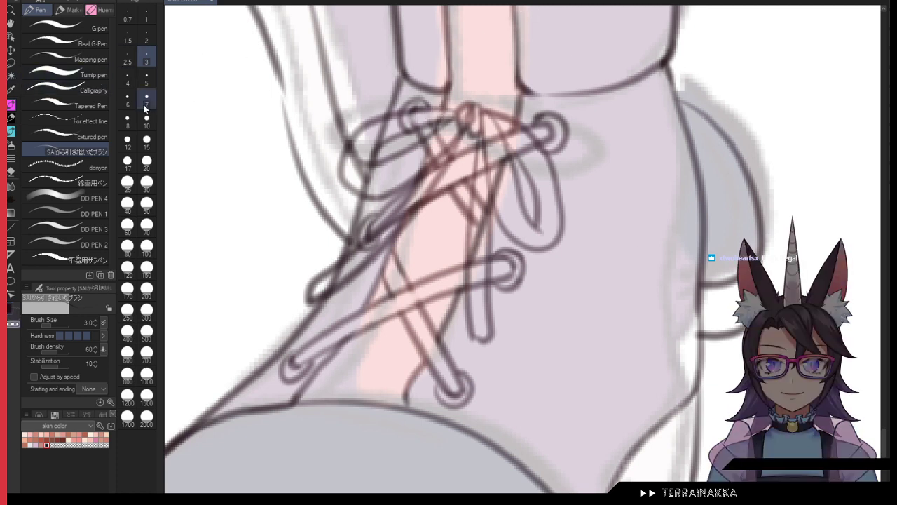
Step: Select the bow's silhouette with Auto select on the editing layer, leaving out the openings inside both loops
left_click(146, 79)
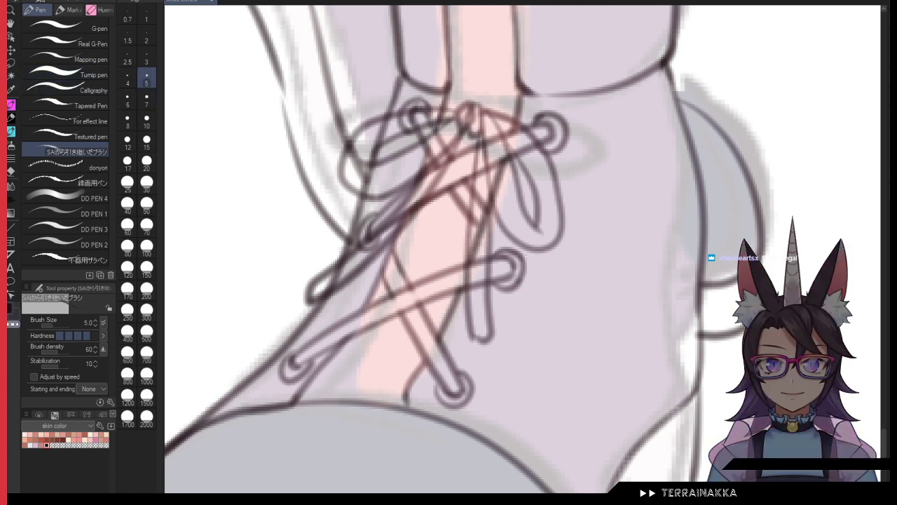
key("minus")
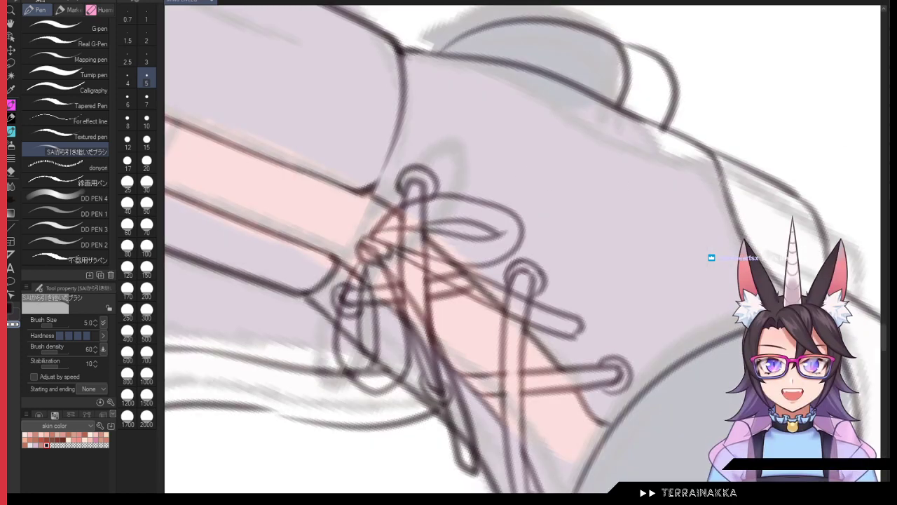
left_click(10, 75)
left_click(651, 203)
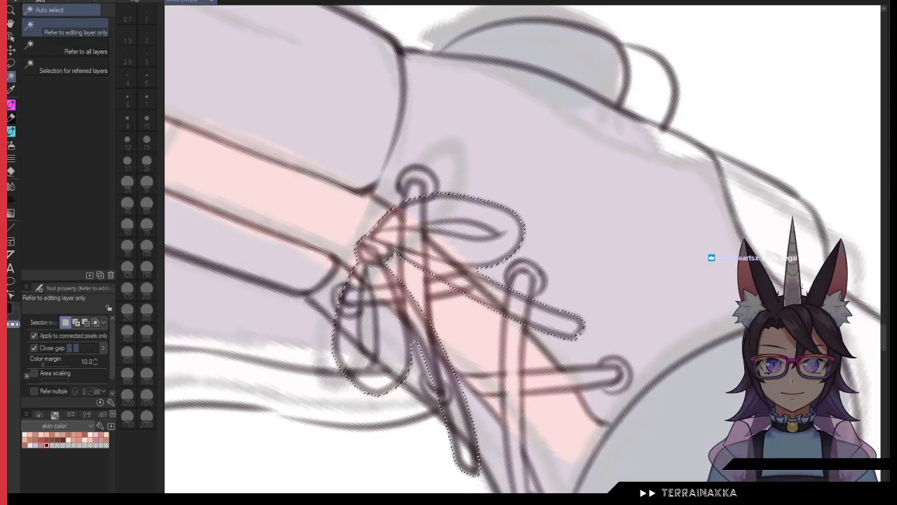
left_click(368, 331, "shift")
left_click(484, 232, "shift")
key("Delete")
key("ctrl+z")
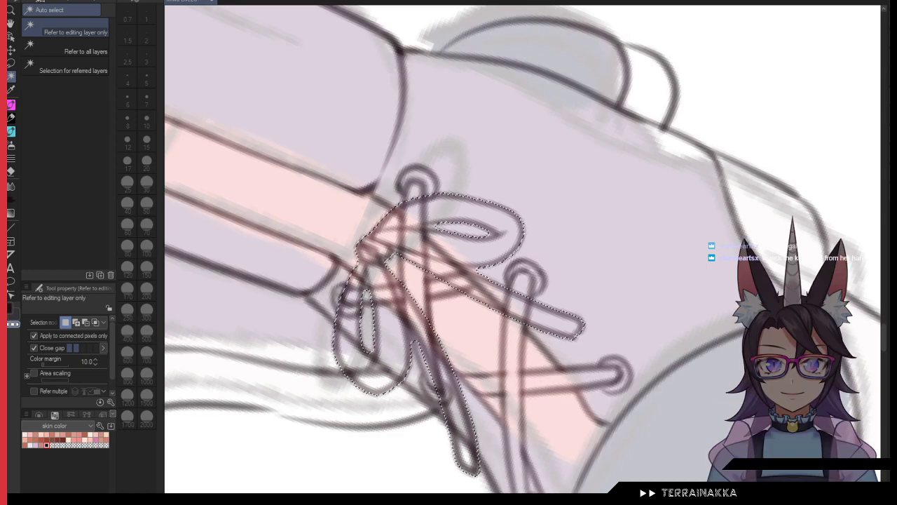
key("ctrl+at")
left_click_drag(349, 112, 182, 119)
left_click_drag(258, 235, 392, 235)
left_click_drag(261, 151, 364, 392)
left_click_drag(468, 110, 480, 336)
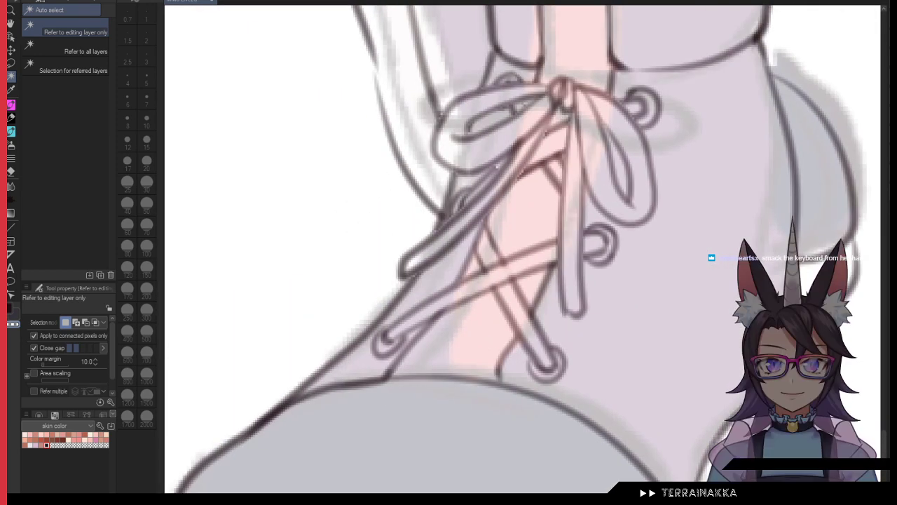
key("ctrl+z")
key("ctrl+z")
key("ctrl+z")
key("ctrl+z")
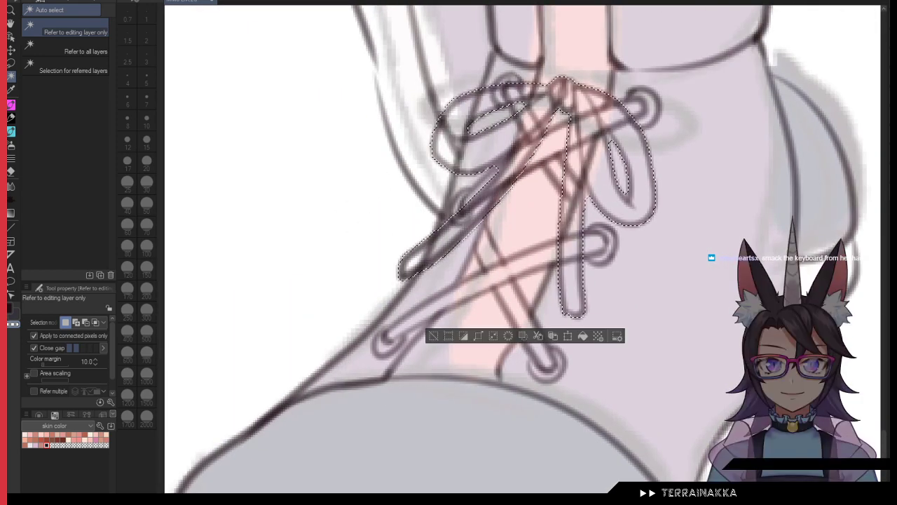
Step: Clear the boot, eyelet and lace lines that lie beneath the selected bow and its hanging ends
left_click_drag(783, 341, 736, 364)
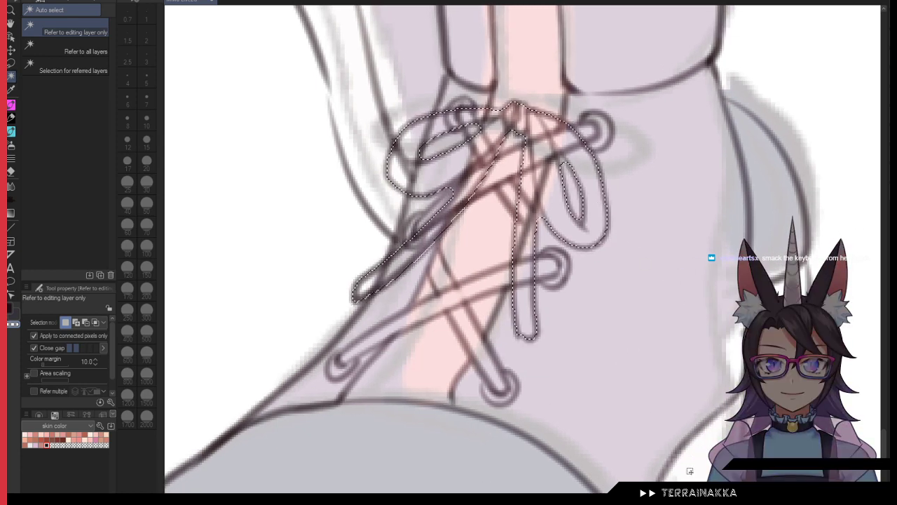
scroll(540, 363, "down", 2)
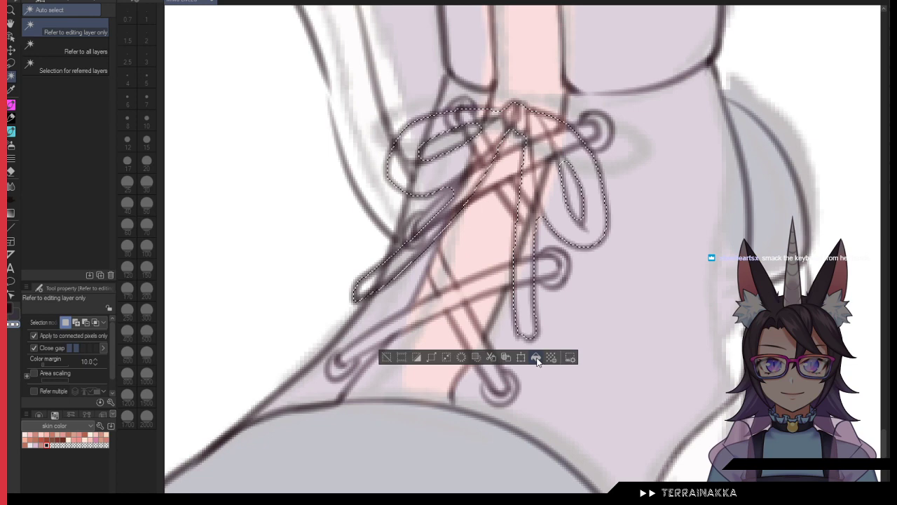
scroll(471, 392, "down", 2)
left_click_drag(471, 391, 483, 240)
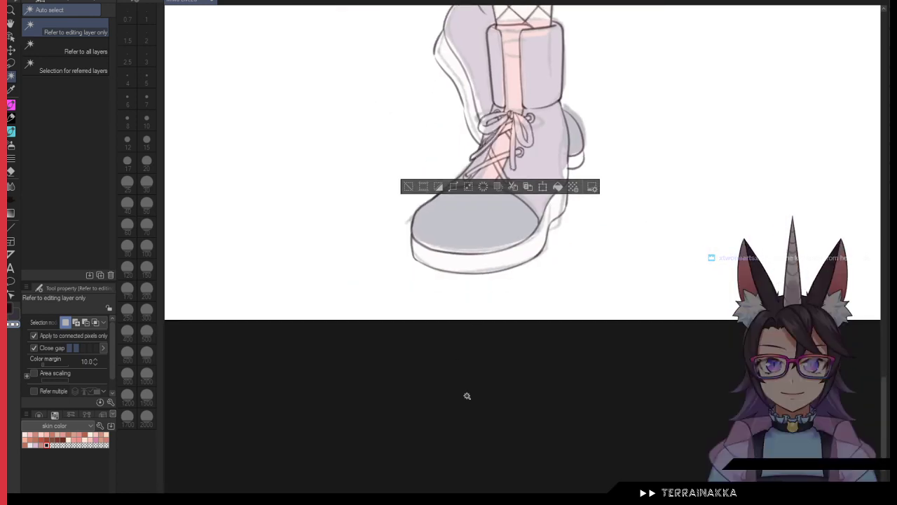
Step: Darken the narrow gap between the left loop and the diagonal lace end, and strengthen that end's edges with pen size 3
left_click_drag(497, 145, 673, 151)
left_click_drag(484, 93, 451, 231)
left_click_drag(451, 232, 601, 241)
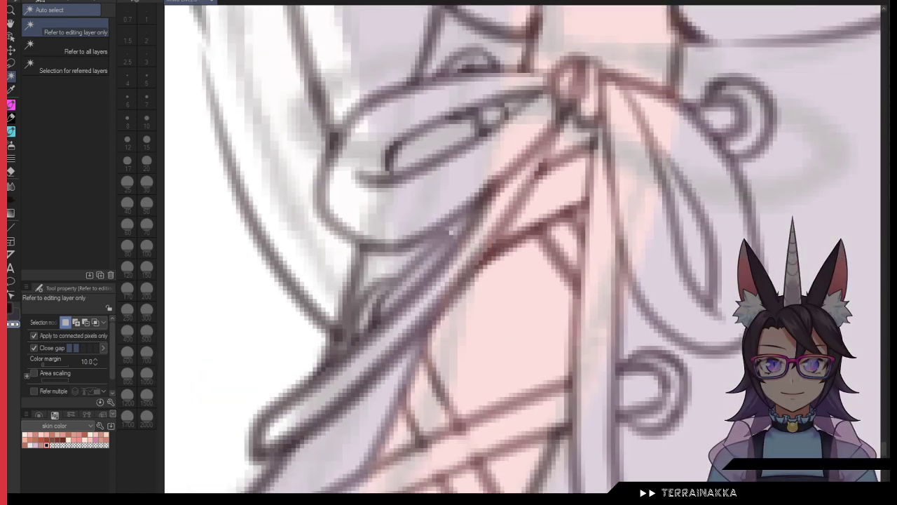
key("p")
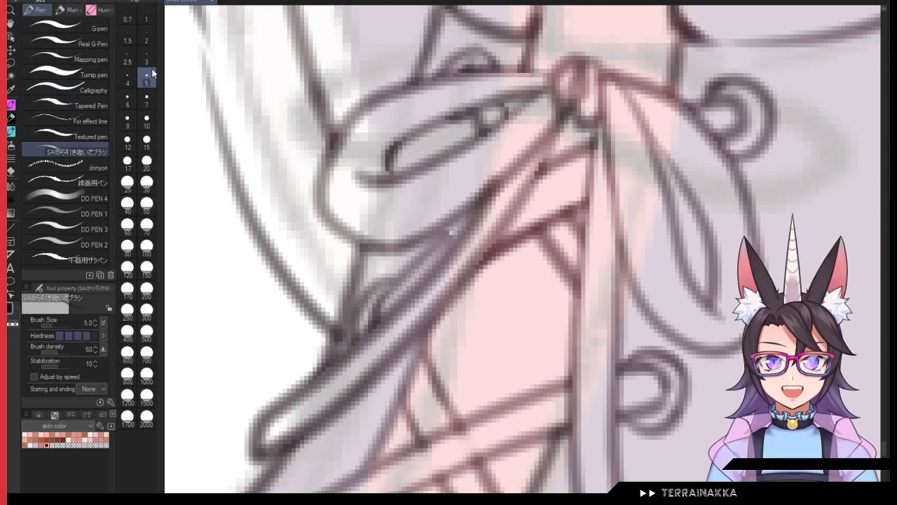
left_click_drag(477, 211, 412, 275)
left_click_drag(489, 191, 405, 276)
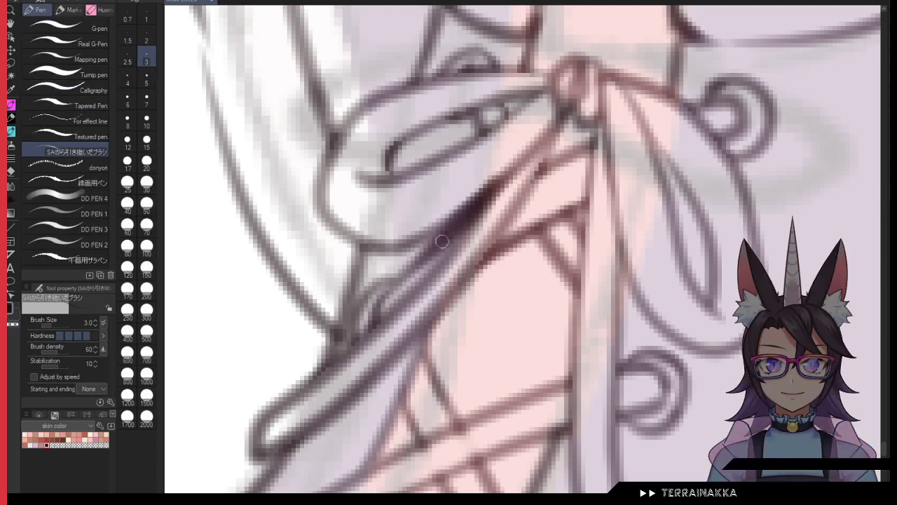
scroll(572, 172, "down", 2)
left_click_drag(568, 138, 516, 223)
left_click_drag(562, 157, 509, 235)
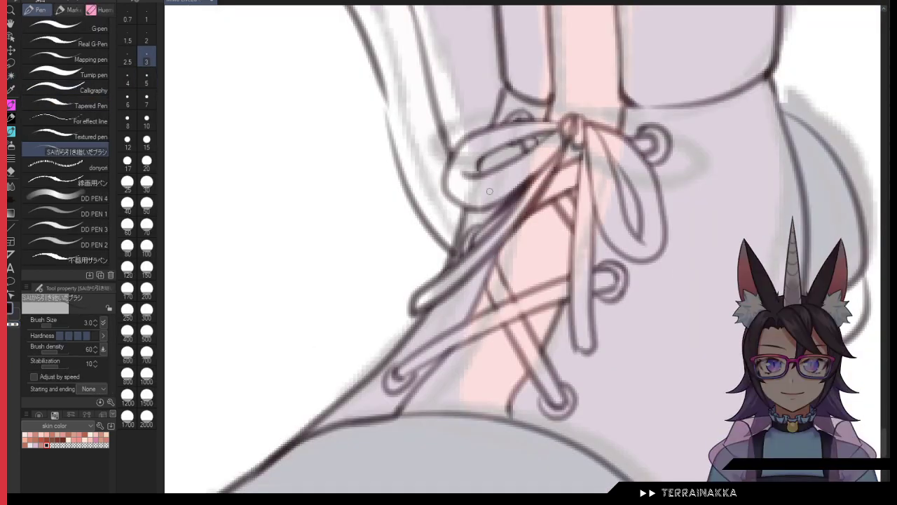
mouse_move(584, 141)
left_mouse_down()
mouse_move(578, 227)
mouse_move(594, 211)
left_mouse_up()
key("ctrl+z")
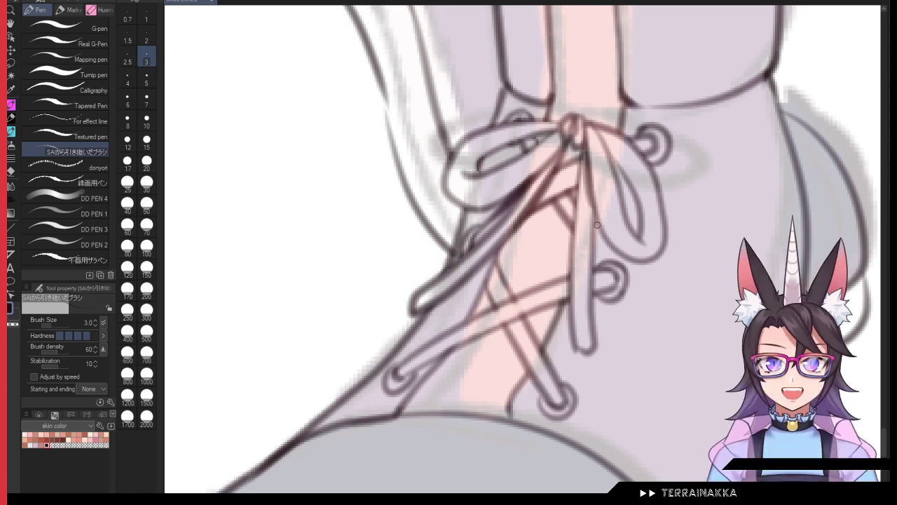
Step: Strengthen the vertical lace end's edges, the bow's knot and the inner lines of both loops with pen size 3
left_click_drag(583, 145, 571, 248)
left_click_drag(579, 165, 573, 225)
left_click_drag(575, 341, 595, 330)
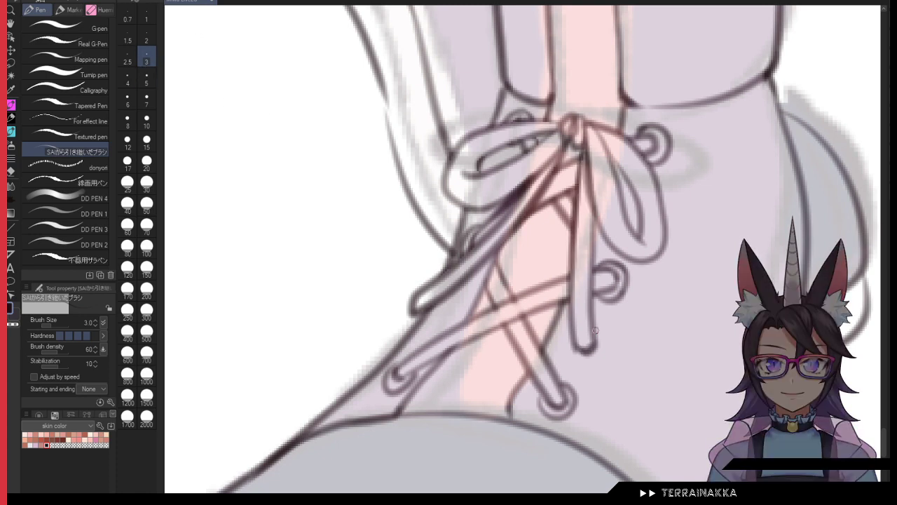
left_click_drag(478, 162, 484, 173)
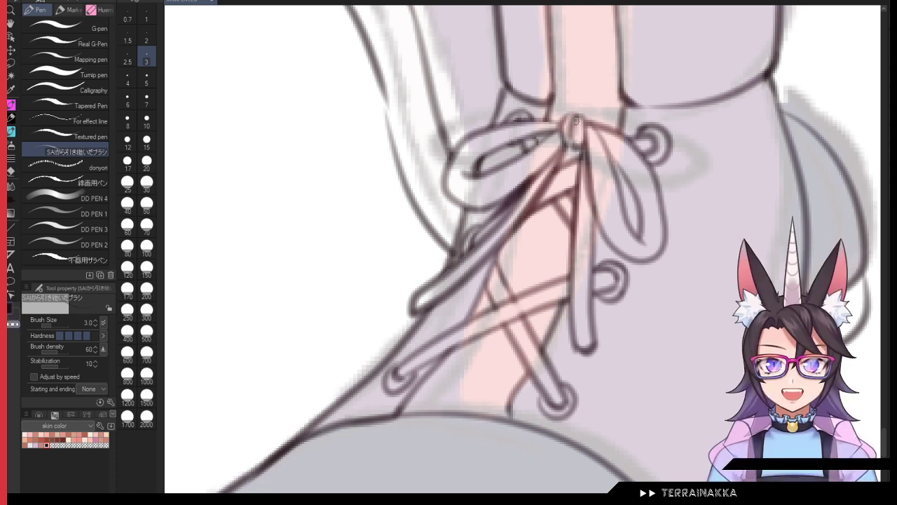
mouse_move(573, 117)
left_mouse_down()
mouse_move(566, 143)
mouse_move(574, 144)
mouse_move(512, 192)
left_mouse_up()
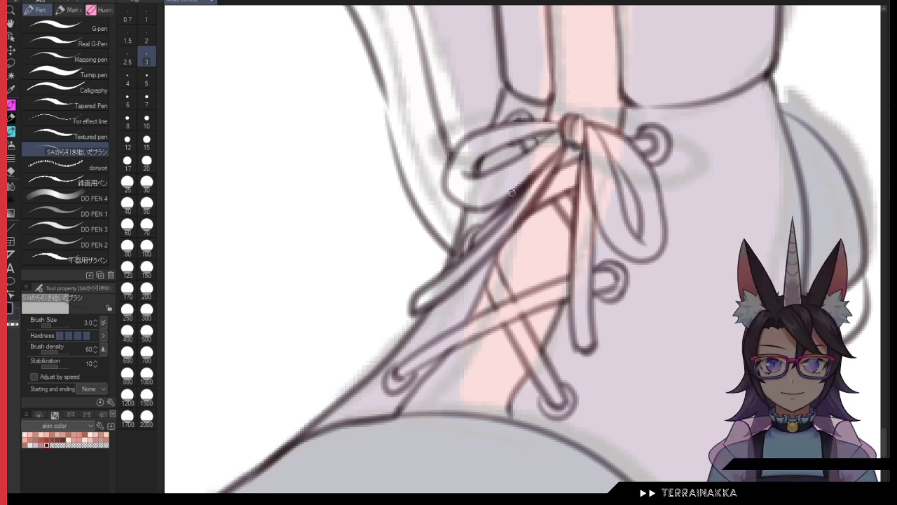
left_click_drag(602, 137, 626, 230)
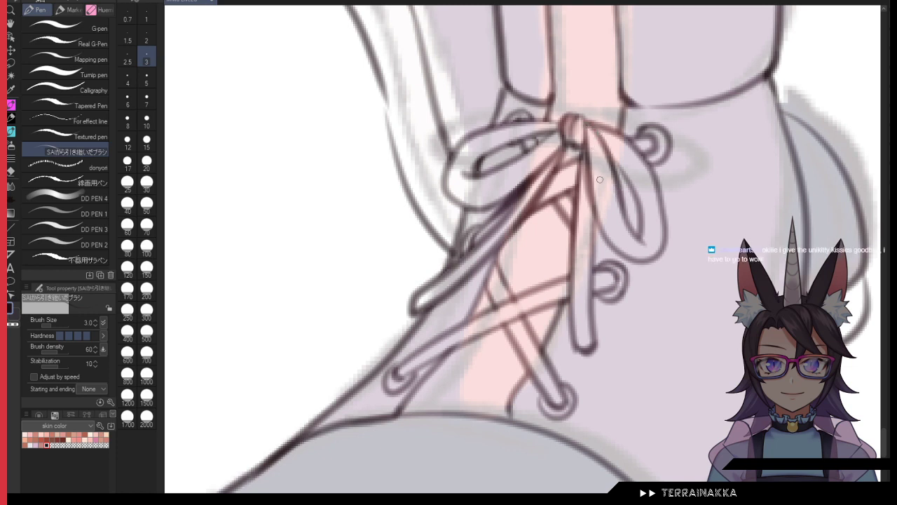
mouse_move(584, 149)
left_mouse_down()
mouse_move(581, 168)
mouse_move(549, 177)
left_mouse_up()
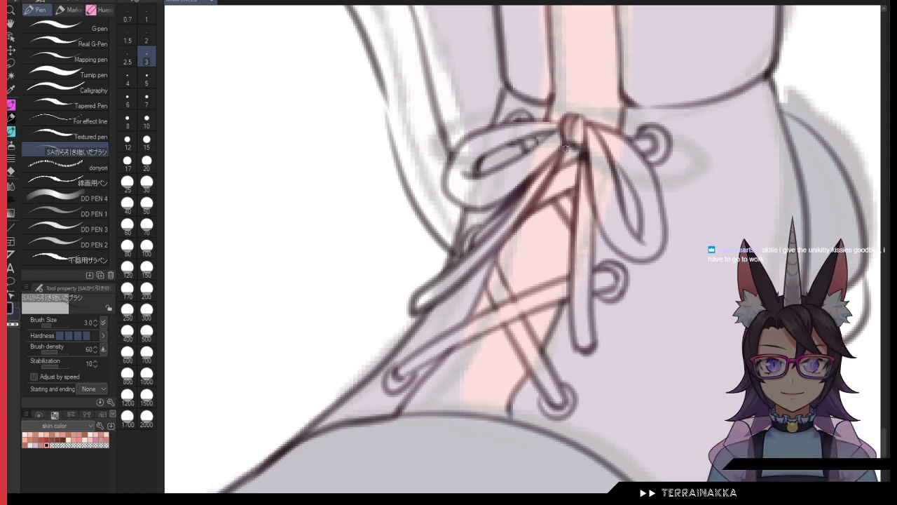
Step: Ink the short line between cuff and bow, and darken the points where the tongue's two edges meet the toe cap
left_click_drag(588, 118, 625, 118)
left_click_drag(515, 395, 509, 417)
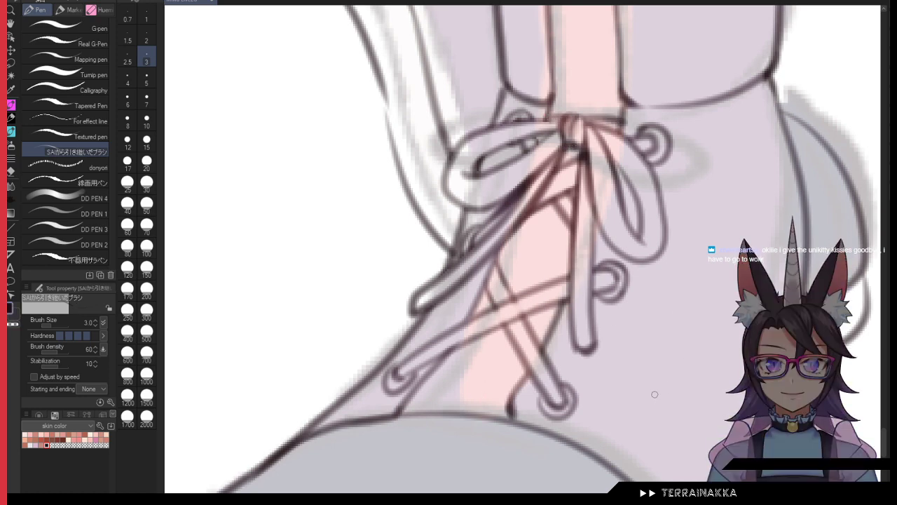
key("h")
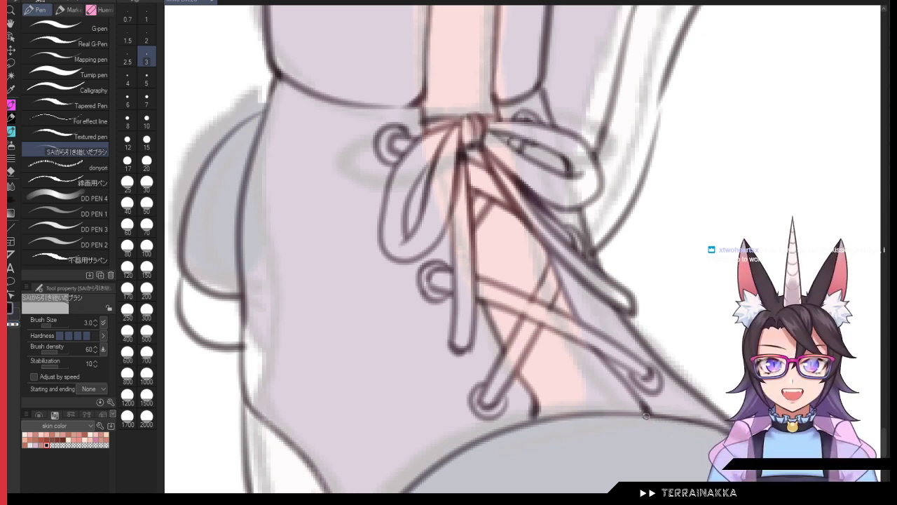
left_click_drag(535, 404, 529, 422)
key("ctrl+z")
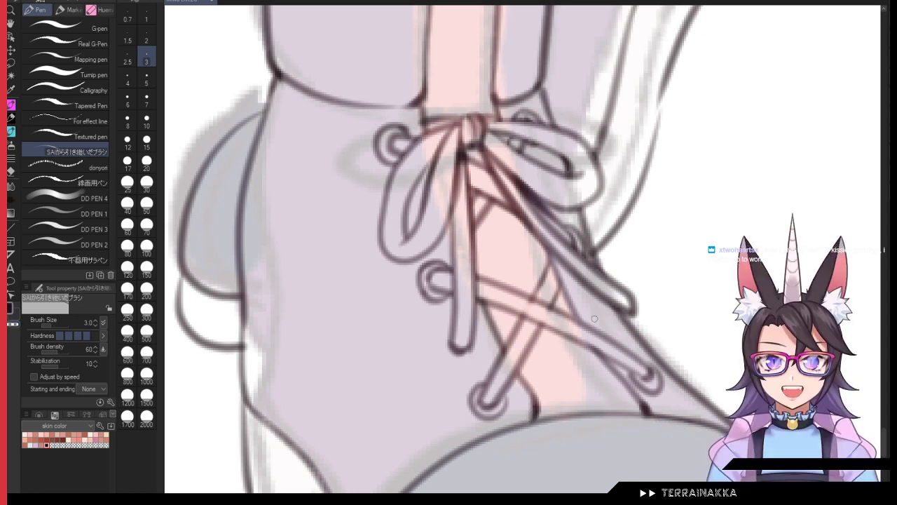
key("h")
Step: Ink a slightly curved line across the top of the bodice, joining the upper ends of its two side outlines below the collar
scroll(757, 153, "down", 3)
left_click_drag(738, 244, 562, 465)
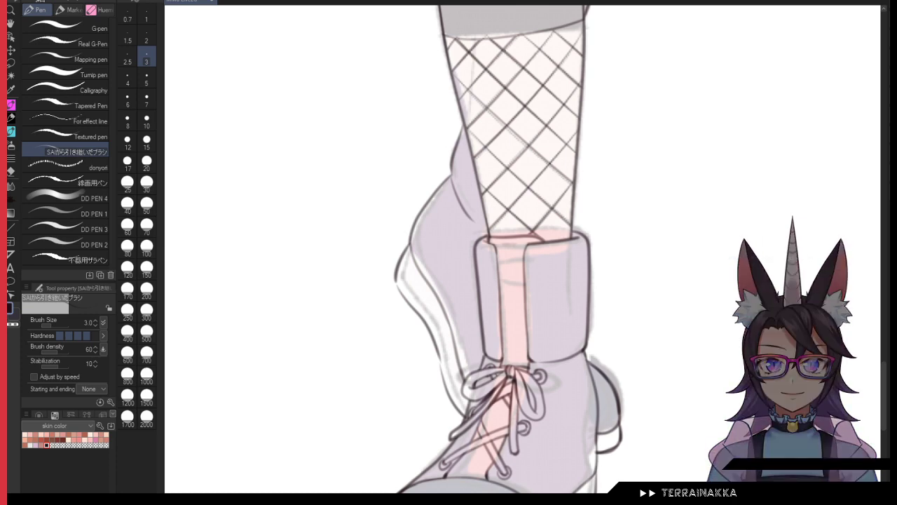
scroll(700, 350, "up", 15)
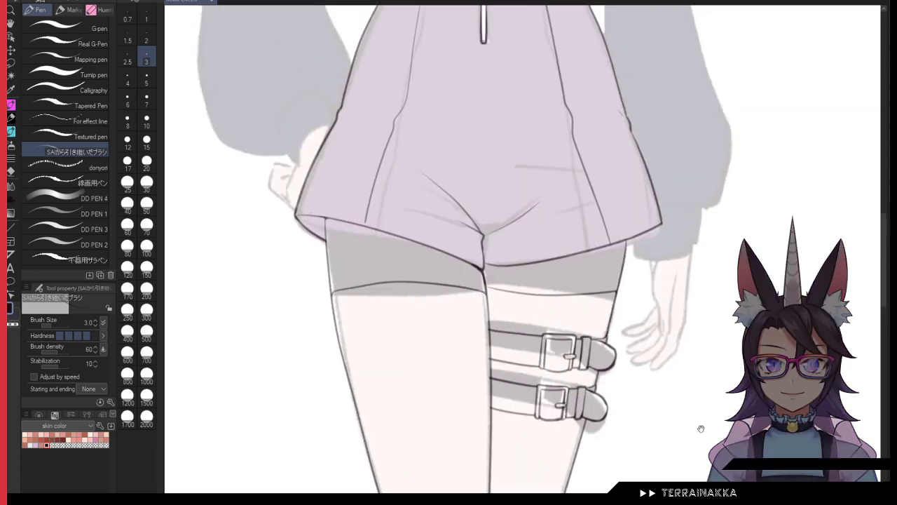
scroll(700, 351, "up", 10)
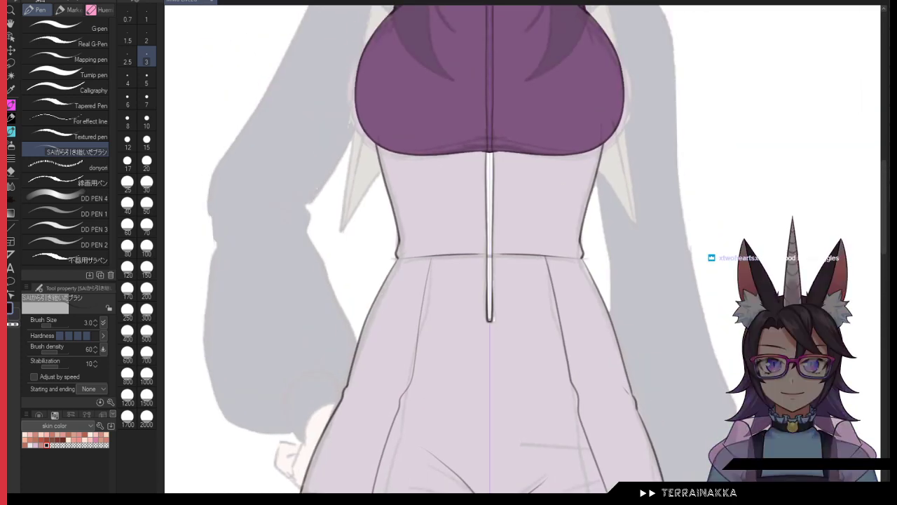
left_click_drag(598, 70, 615, 226)
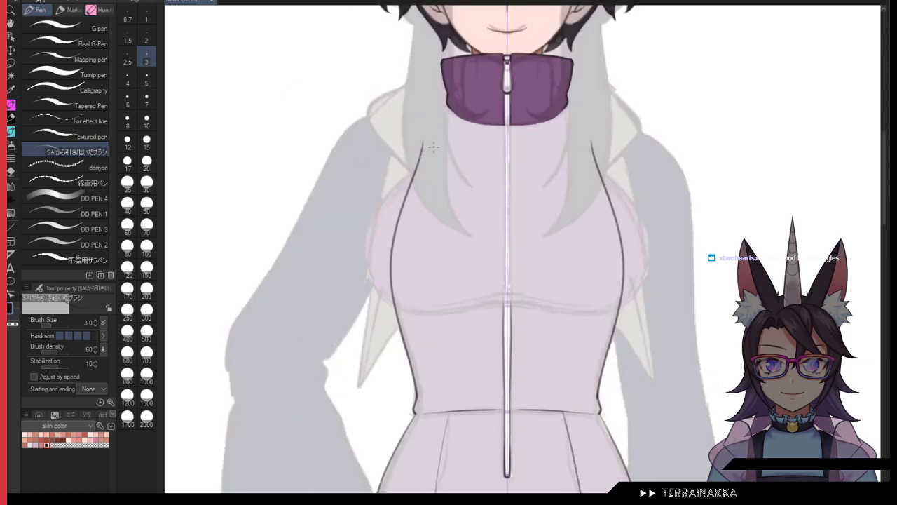
mouse_move(424, 142)
left_mouse_down()
mouse_move(542, 124)
mouse_move(590, 131)
mouse_move(431, 139)
left_mouse_up()
key("ctrl+z")
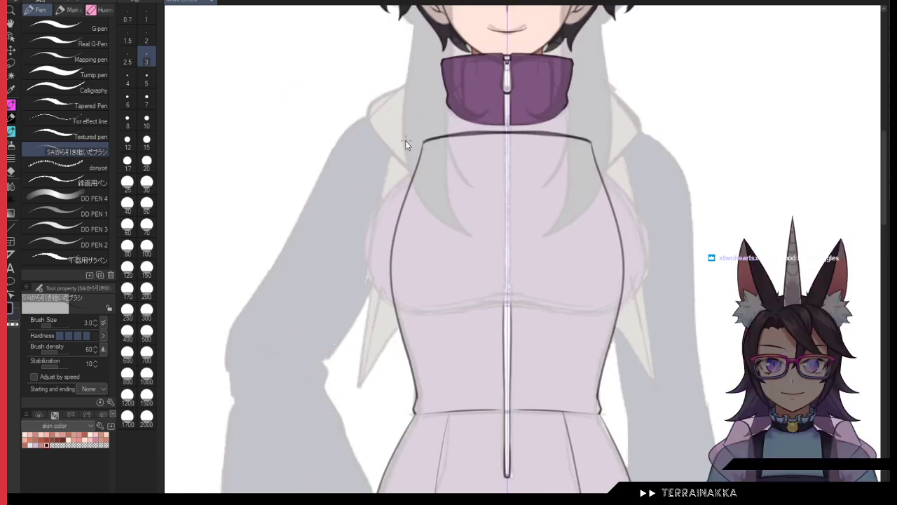
key("ctrl+z")
left_click_drag(425, 142, 588, 141)
scroll(416, 177, "down", 2)
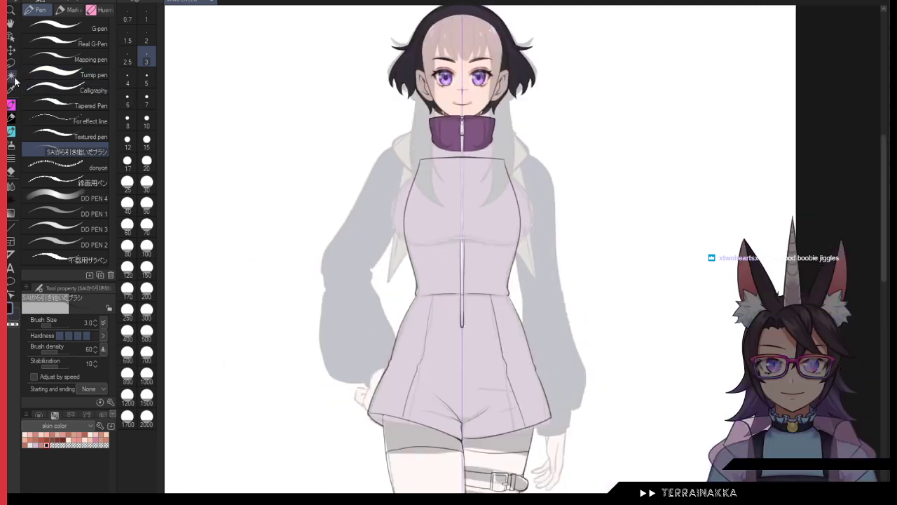
Step: Check the figure's outline for leaks by auto-selecting the area outside it on the editing layer, and clear the selection
left_click(14, 77)
left_click(669, 249)
left_click_drag(762, 416, 744, 56)
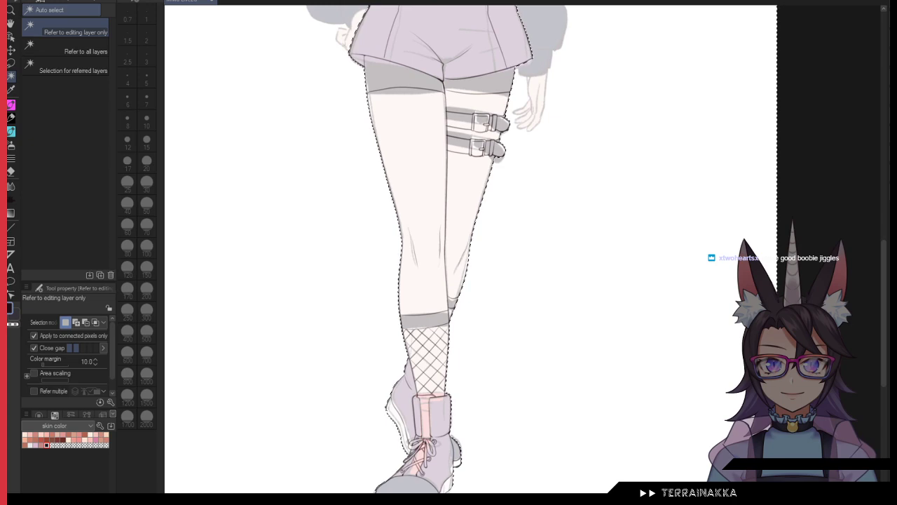
key("ctrl+d")
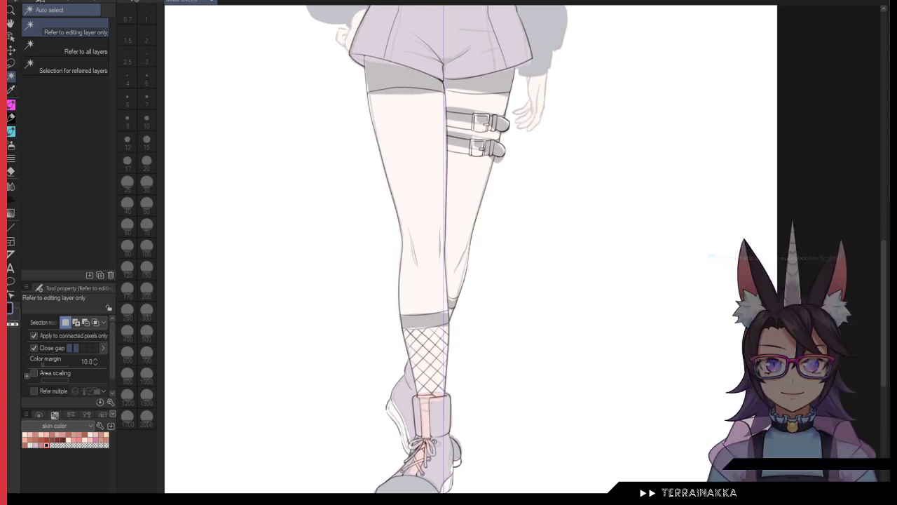
Step: Pick up the collar's purple on the colouring layer and set the Fill tool to refer to other layers
left_click_drag(776, 67, 832, 417)
key("alt+[")
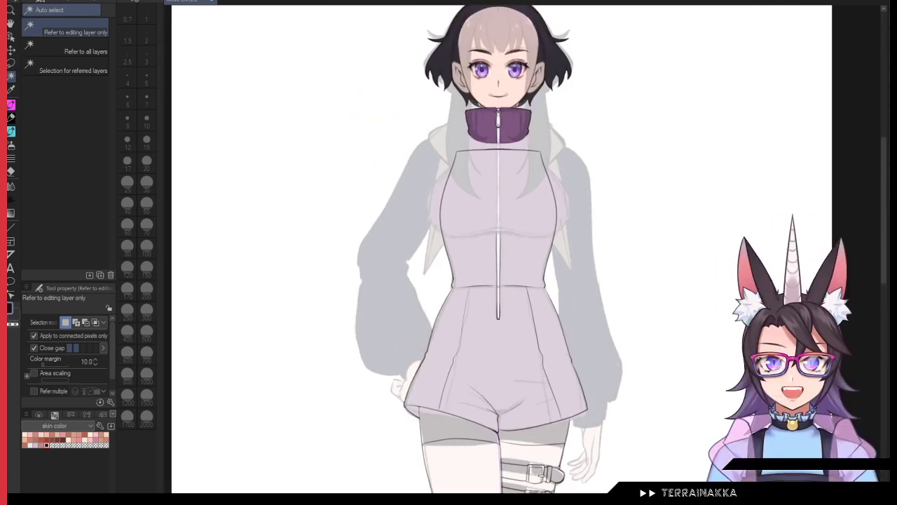
scroll(537, 138, "up", 2)
left_click_drag(510, 124, 530, 238)
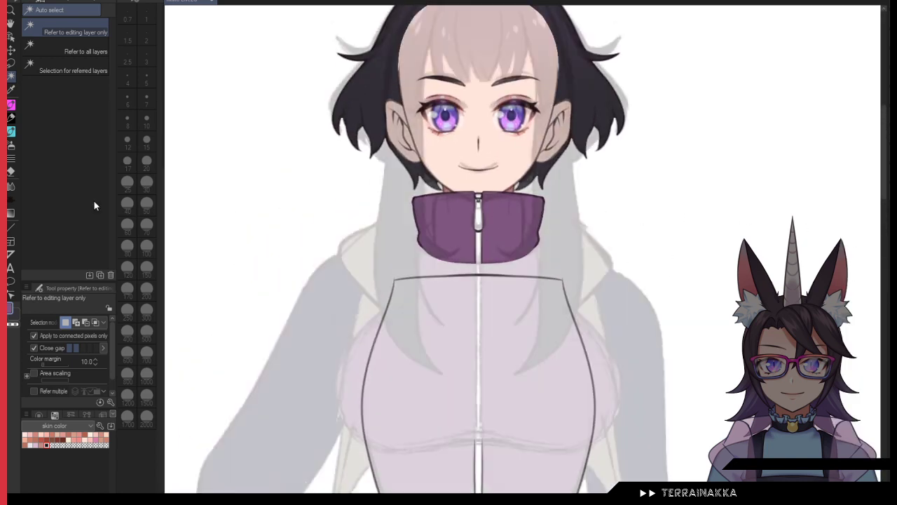
left_click(11, 201)
left_click(56, 48)
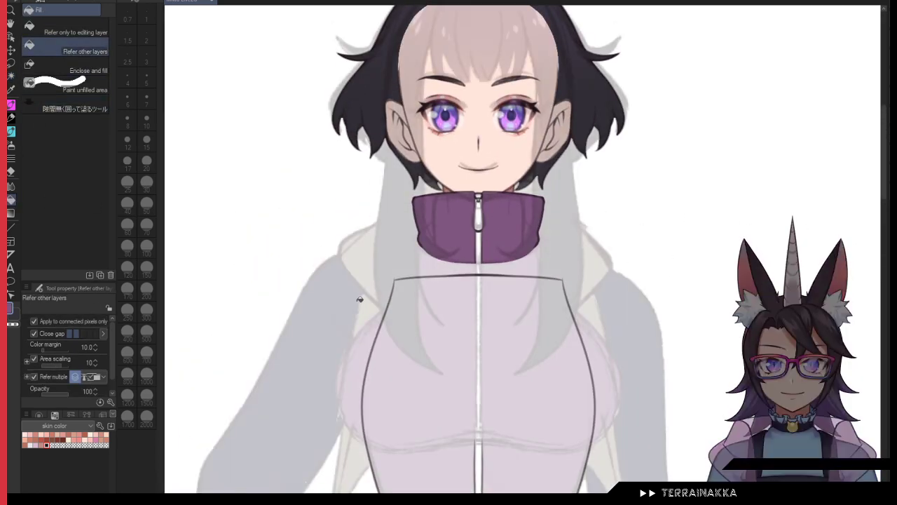
Step: Try to fill the bodice with the collar's purple
left_click(413, 335)
left_click_drag(525, 469, 503, 273)
key("ctrl+z")
scroll(467, 243, "up", 2)
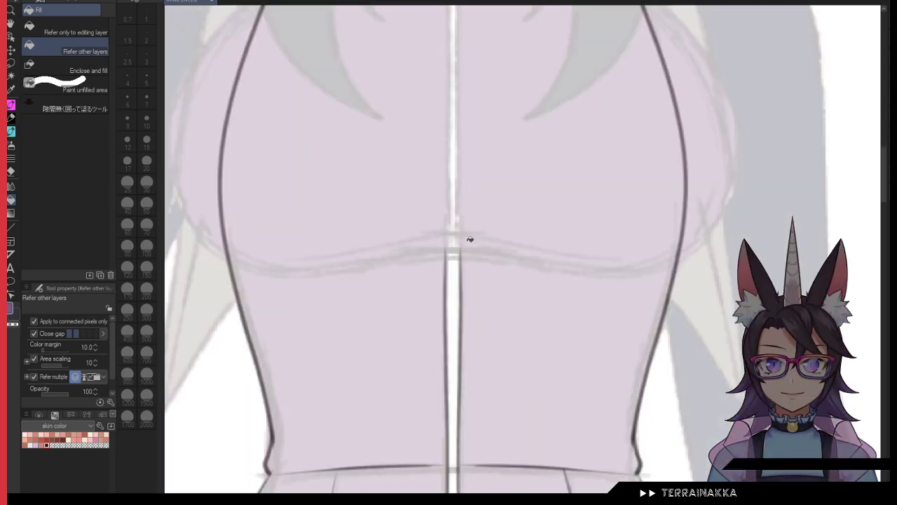
key("ctrl+z")
left_click(593, 330)
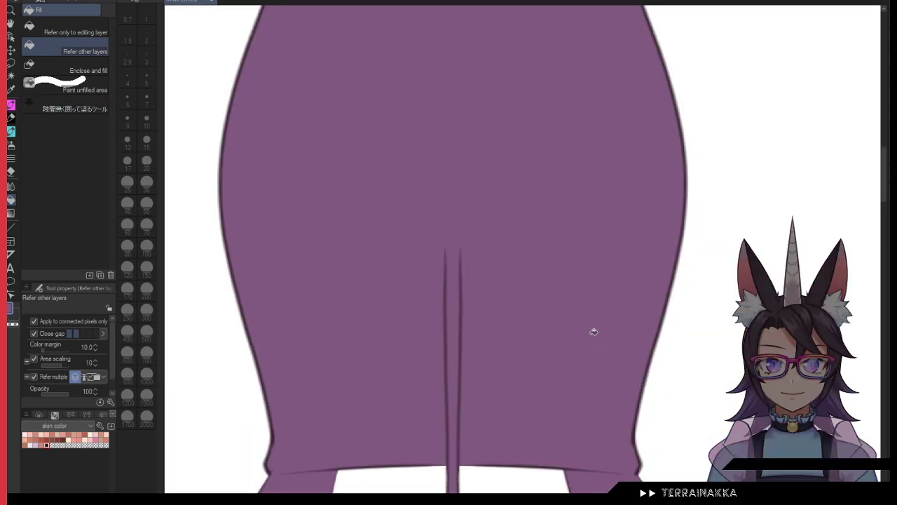
key("ctrl+z")
Step: Close the upper end of the zipper slot with a small arc, and fill the bodice and shorts with purple
left_click(10, 105)
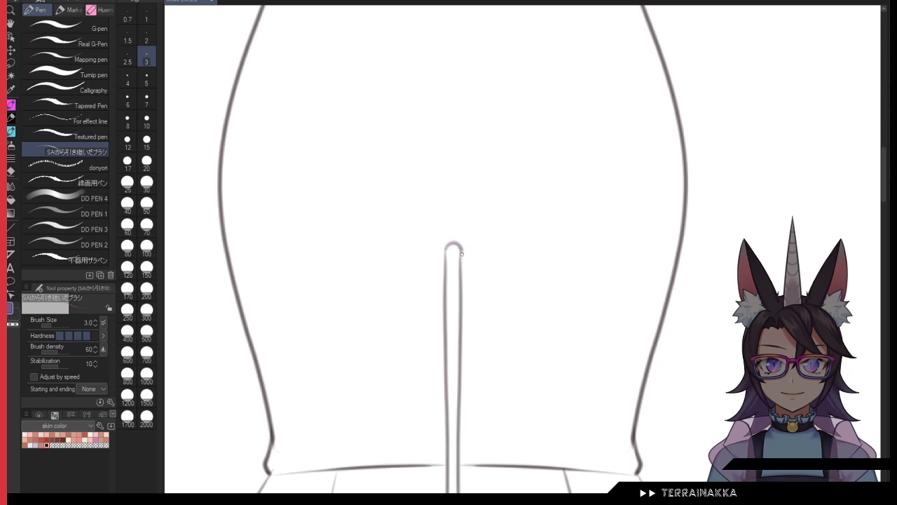
left_click(11, 201)
left_click(344, 105)
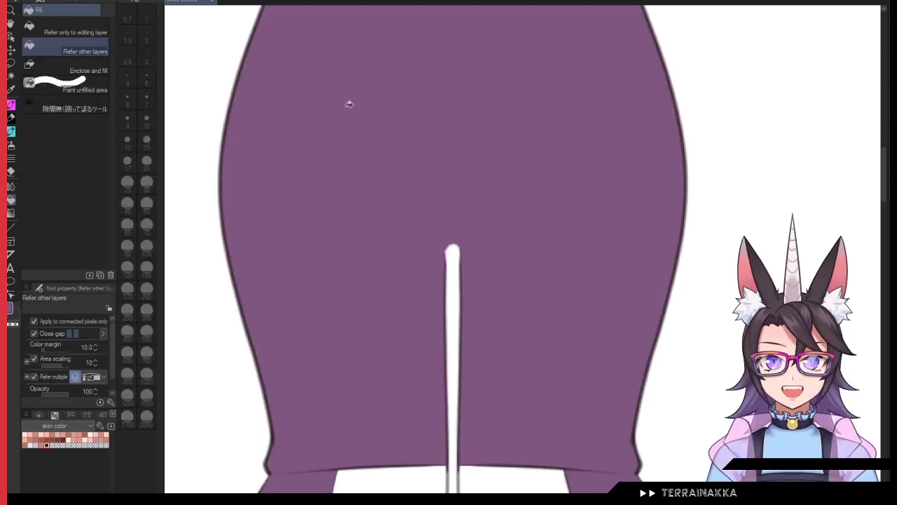
left_click_drag(469, 403, 485, 93)
left_click(478, 342)
scroll(491, 356, "down", 1)
left_click_drag(501, 365, 481, 138)
scroll(410, 101, "down", 1)
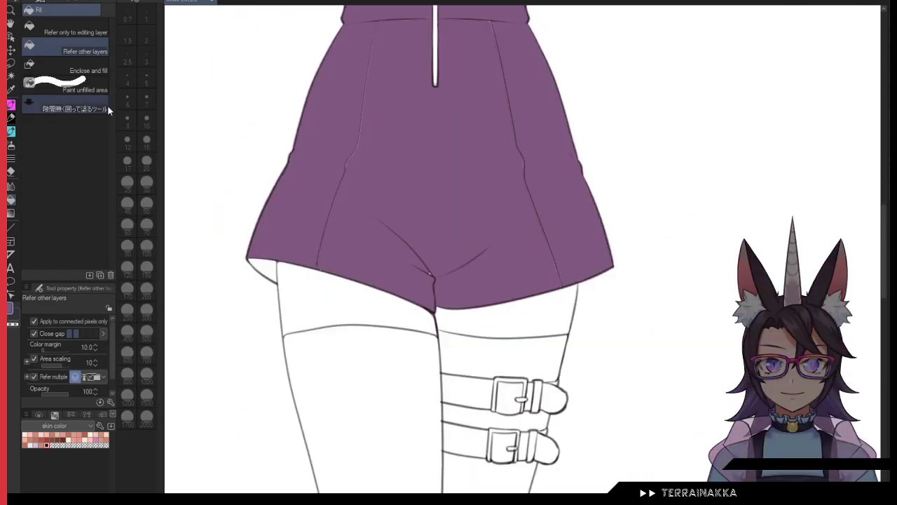
Step: Fill the unpainted gaps along the shorts' seams and folds and the back flap of the hem with the 隙間無く囲って塗るツール
left_click(107, 105)
mouse_move(272, 208)
left_mouse_down()
mouse_move(235, 236)
mouse_move(286, 286)
left_mouse_up()
mouse_move(375, 92)
left_mouse_down()
mouse_move(302, 199)
mouse_move(429, 161)
left_mouse_up()
left_click_drag(395, 103, 375, 209)
mouse_move(369, 77)
left_mouse_down()
mouse_move(330, 354)
mouse_move(393, 105)
mouse_move(421, 105)
left_mouse_up()
mouse_move(461, 88)
left_mouse_down()
mouse_move(431, 185)
mouse_move(604, 287)
left_mouse_up()
mouse_move(554, 54)
left_mouse_down()
mouse_move(502, 60)
mouse_move(620, 313)
left_mouse_up()
left_click_drag(462, 290, 384, 317)
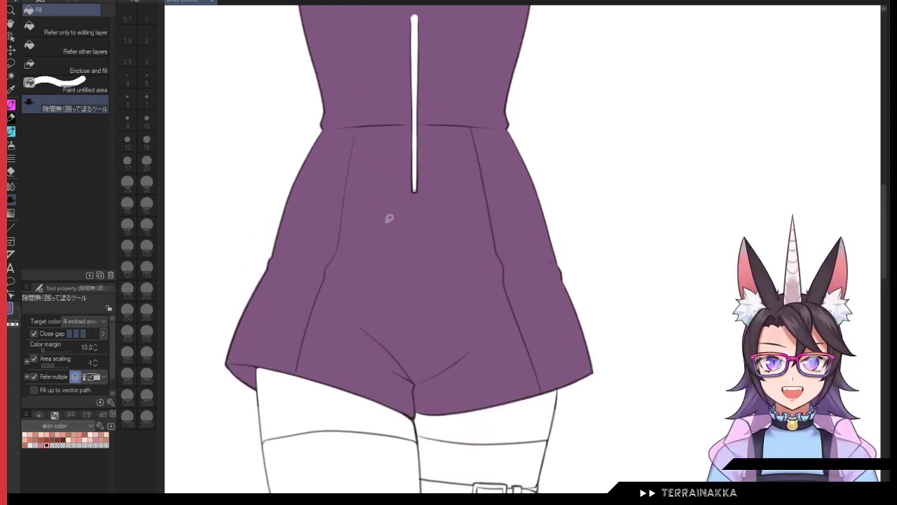
Step: Set the pen to size 10 for touch-ups and fill the remaining gaps along the bodice with the 隙間無く囲って塗るツール
left_click(10, 106)
left_click(147, 123)
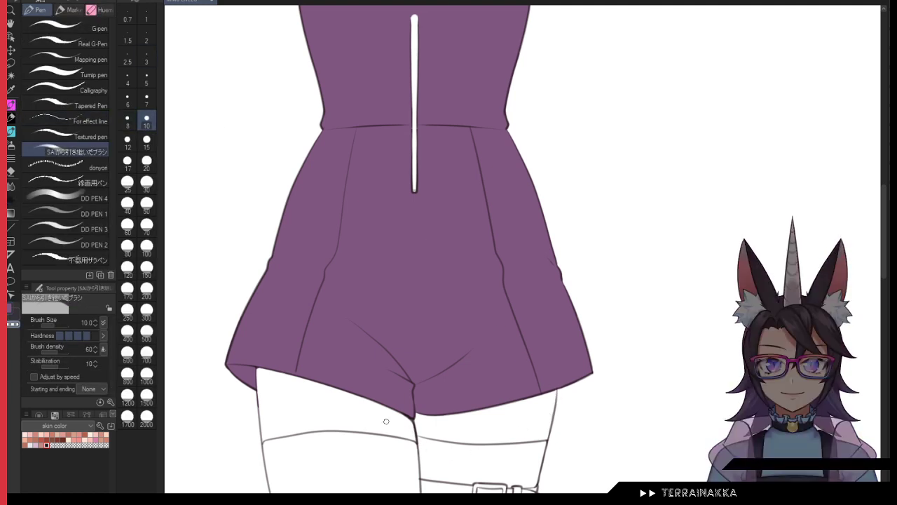
key("c")
left_click_drag(510, 110, 466, 277)
left_click(12, 187)
left_click(11, 201)
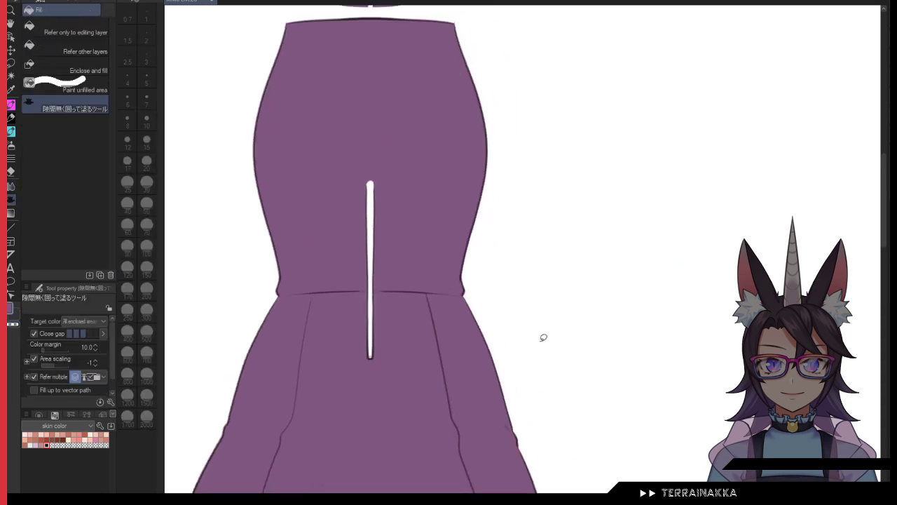
scroll(540, 337, "up", 3)
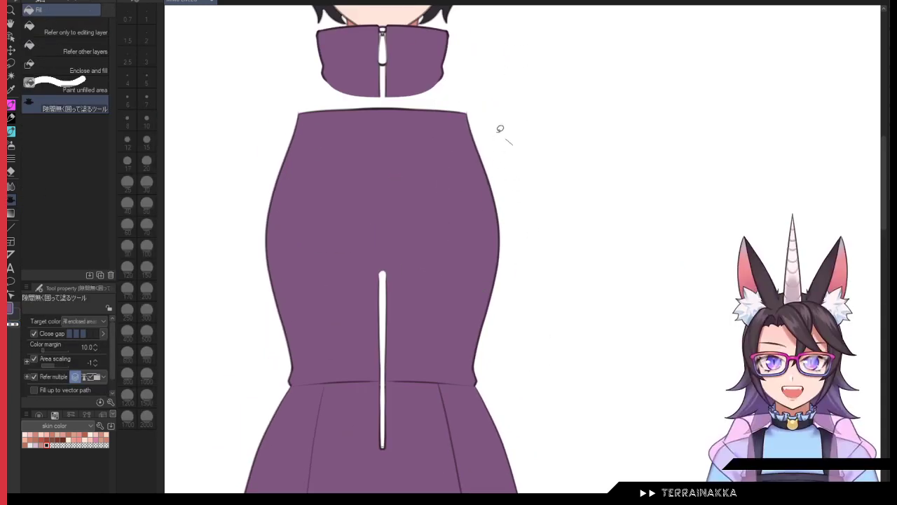
mouse_move(511, 144)
left_mouse_down()
mouse_move(255, 326)
mouse_move(291, 385)
left_mouse_up()
left_click_drag(467, 464, 535, 178)
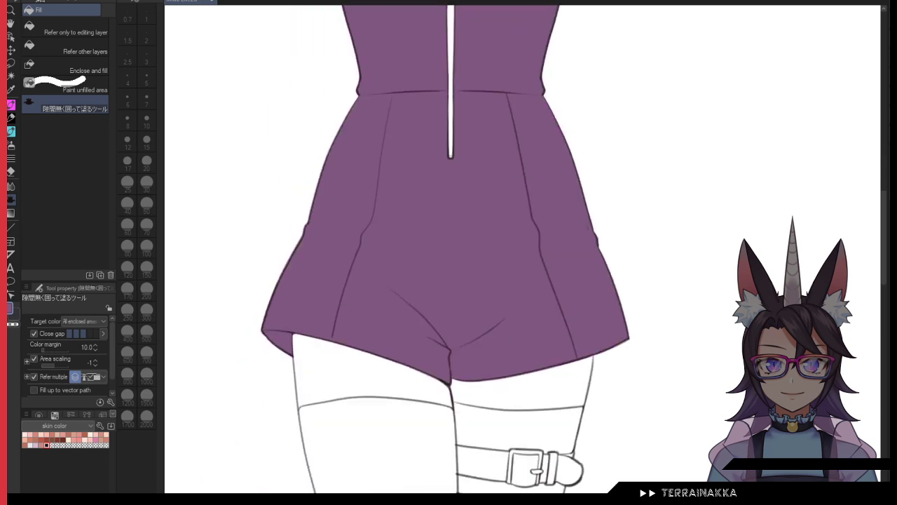
Step: Sample navy from the coloured reference sketch, make it greyer, and fill the undershorts on both thighs, referring to other layers
key("ctrl+0")
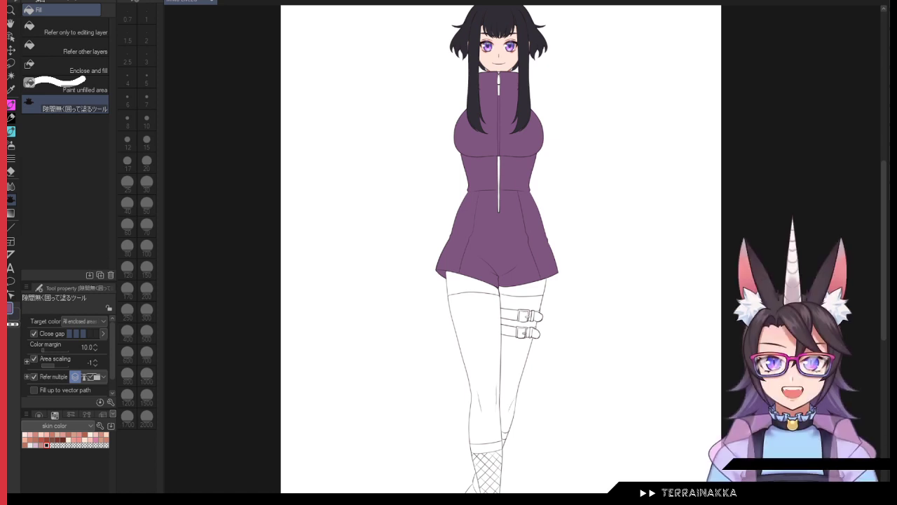
left_click_drag(491, 302, 472, 231)
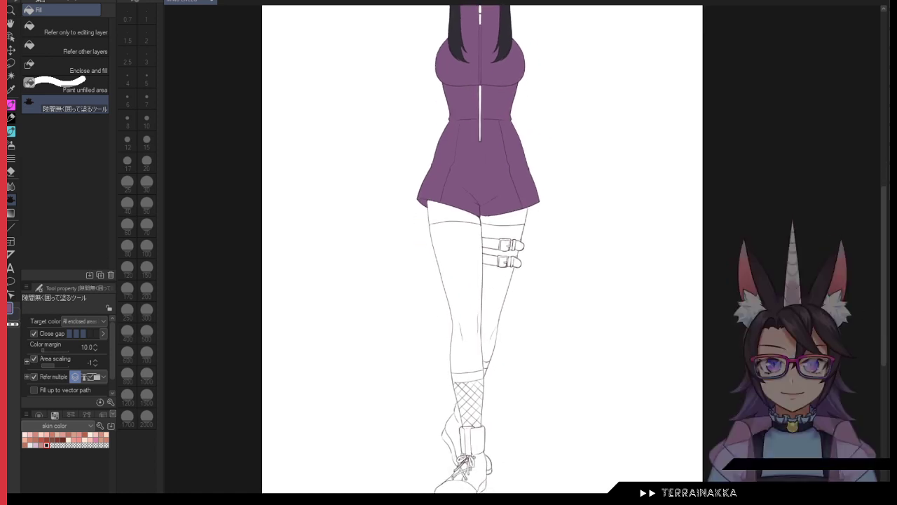
left_click(893, 258)
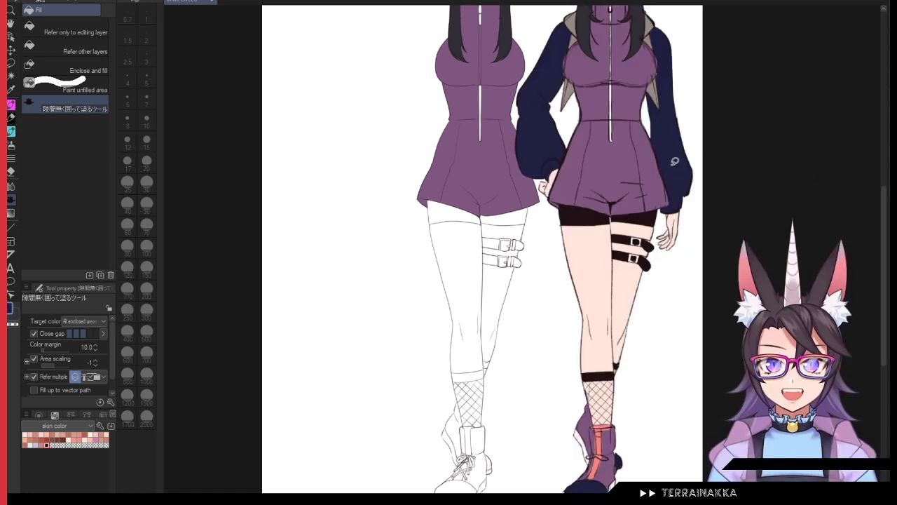
left_click(38, 415)
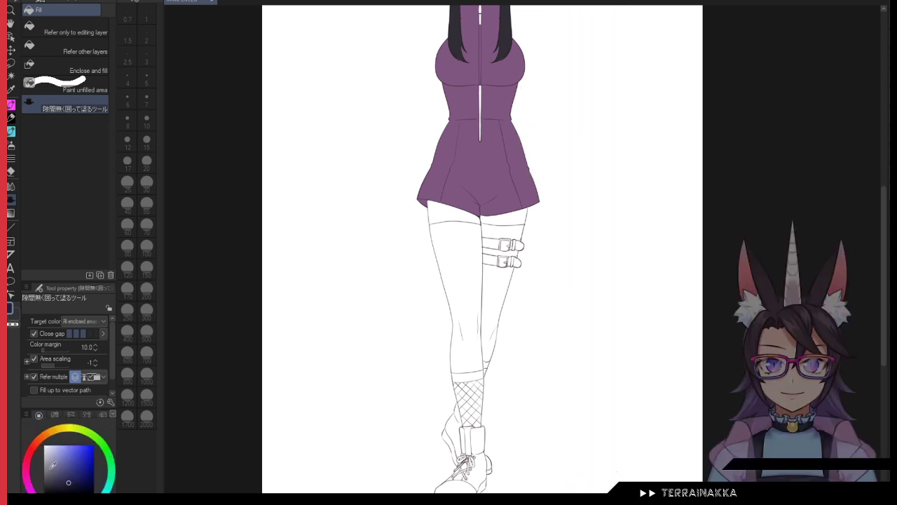
left_click(77, 48)
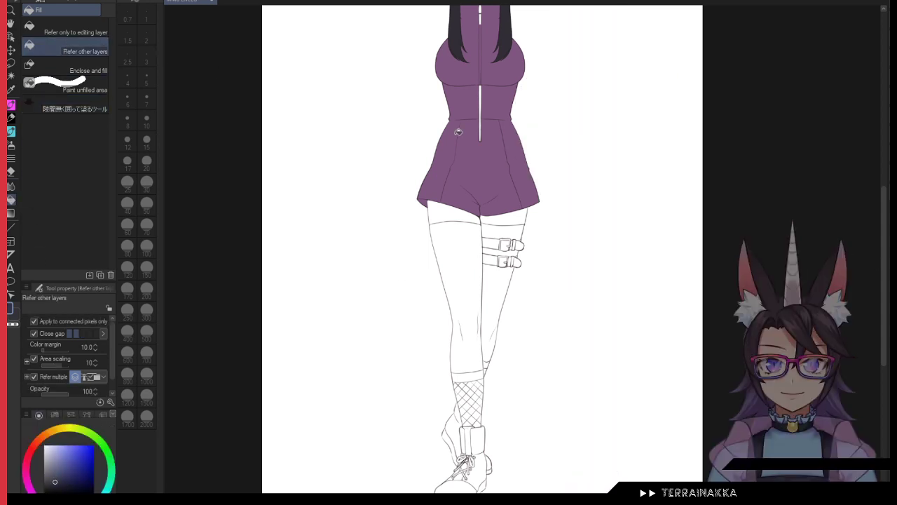
left_click(461, 213)
left_click(512, 218)
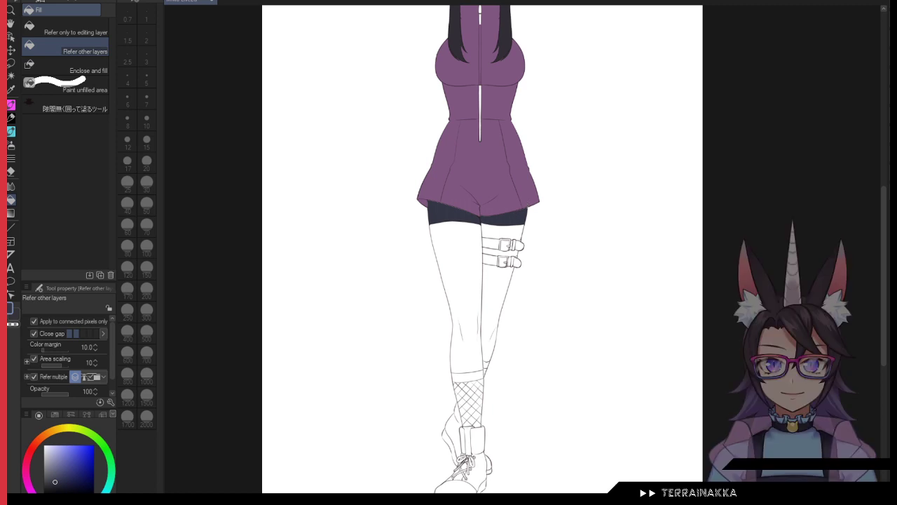
Step: Fill the remaining gaps along the edges of the undershorts with navy using the 隙間無く囲って塗るツール
scroll(440, 173, "up", 3)
left_click(101, 103)
left_click_drag(200, 54, 429, 219)
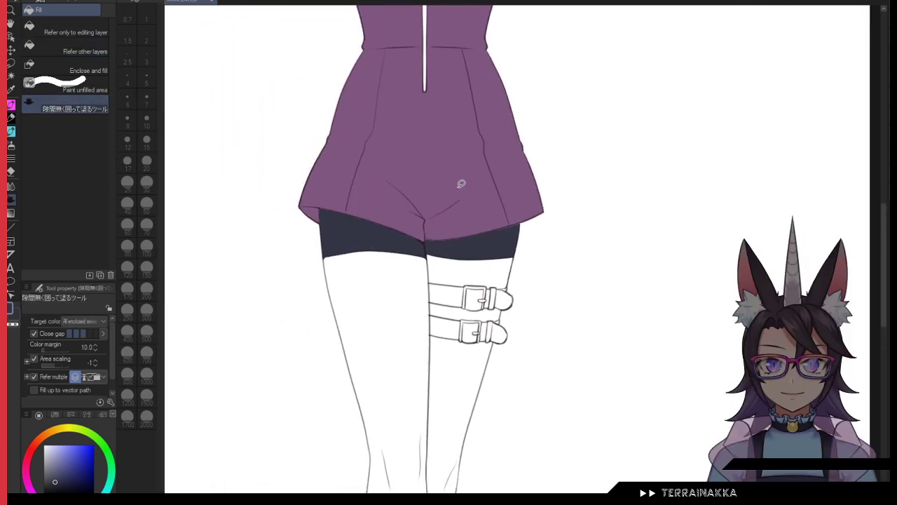
mouse_move(375, 171)
left_mouse_down()
mouse_move(580, 176)
mouse_move(556, 156)
left_mouse_up()
Step: Fill the bands, loops and tips of both buckled thigh straps with navy, referring to other layers
left_click(81, 49)
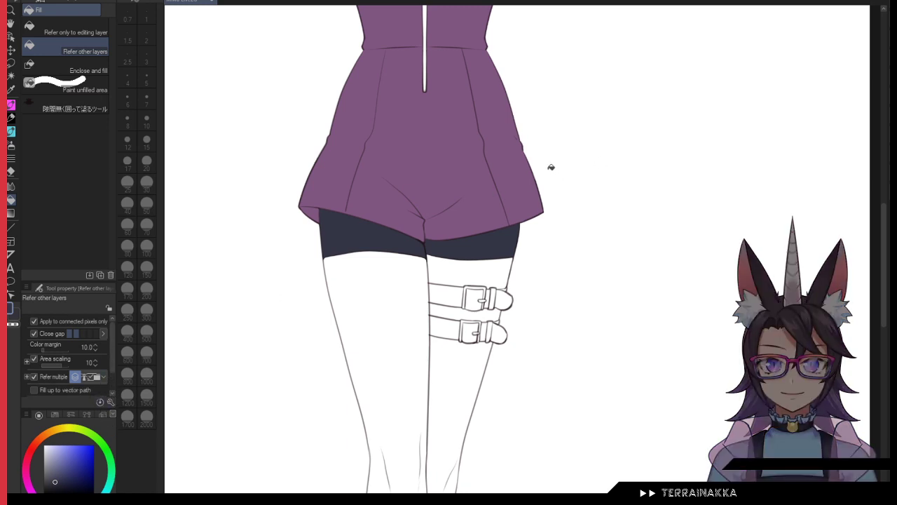
scroll(452, 184, "down", 4)
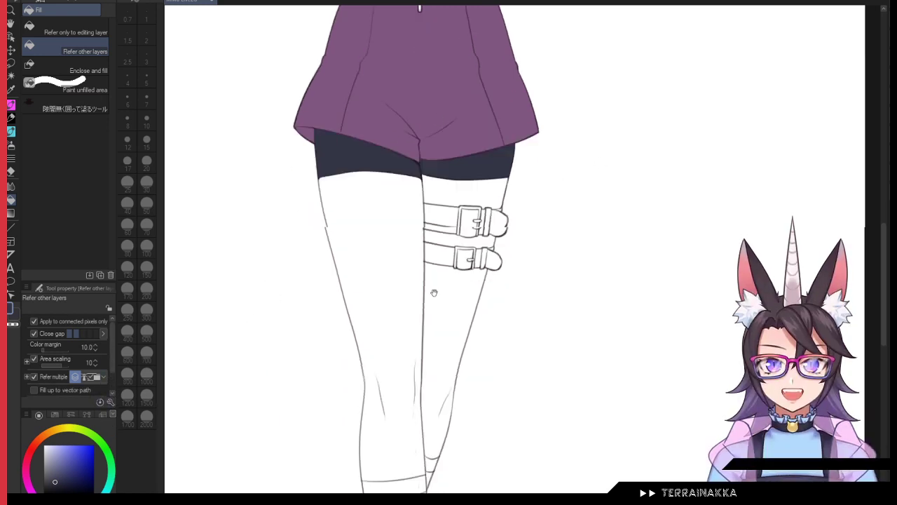
left_click(463, 174)
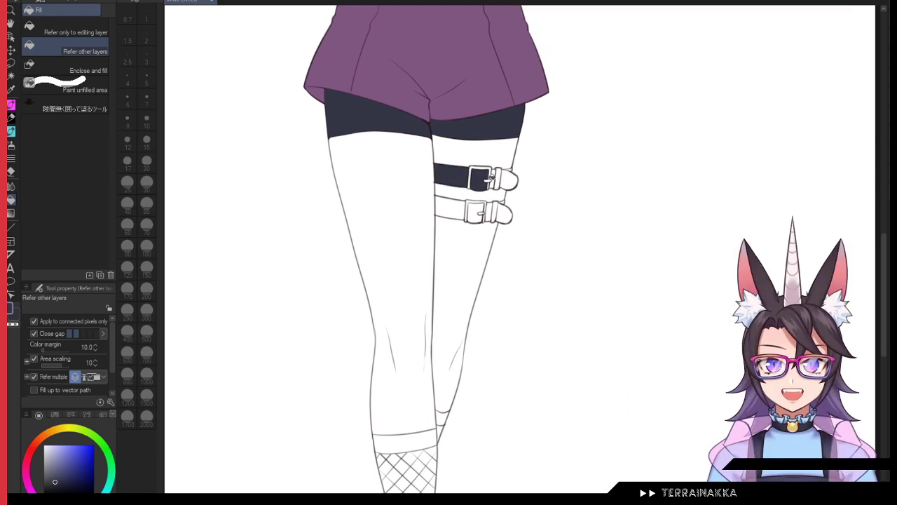
left_click(508, 180)
left_click(502, 213)
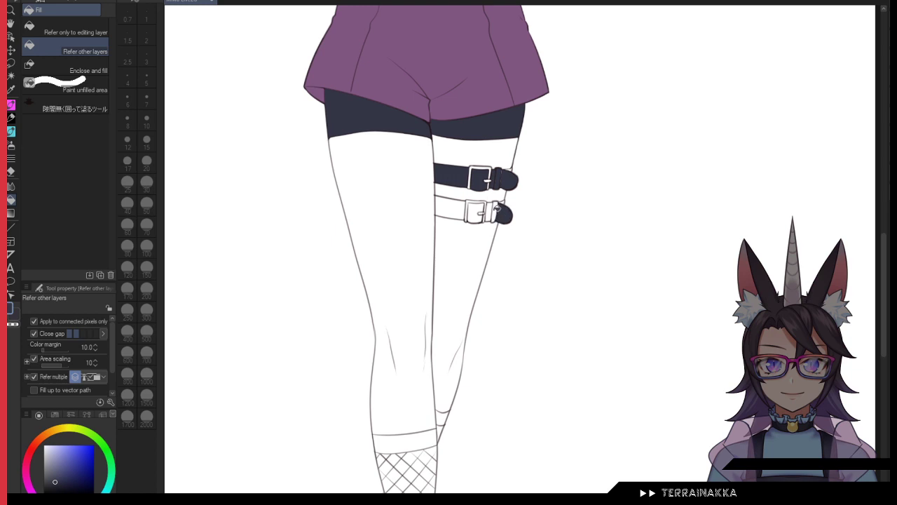
left_click(452, 209)
Step: Fill the gaps around the loops and tips of both thigh straps with the 隙間無く囲って塗るツール
scroll(521, 166, "up", 3)
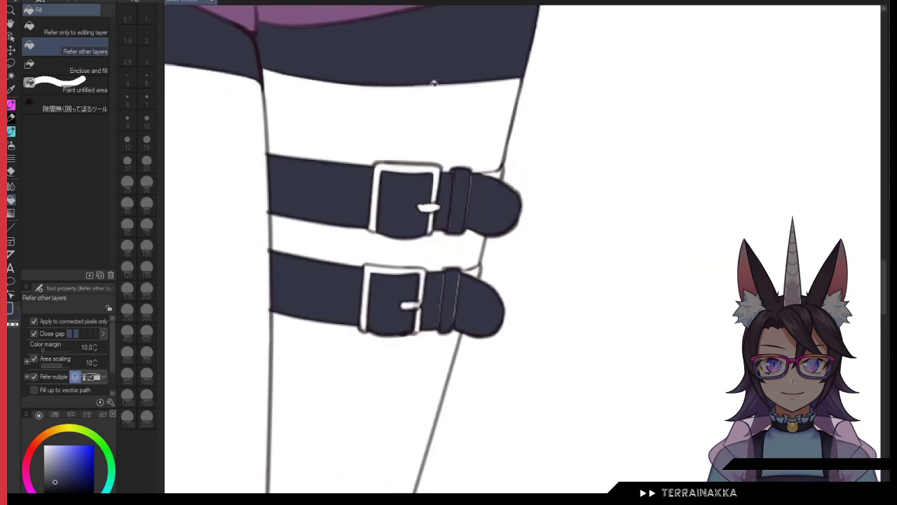
left_click(70, 105)
left_click_drag(446, 181, 515, 220)
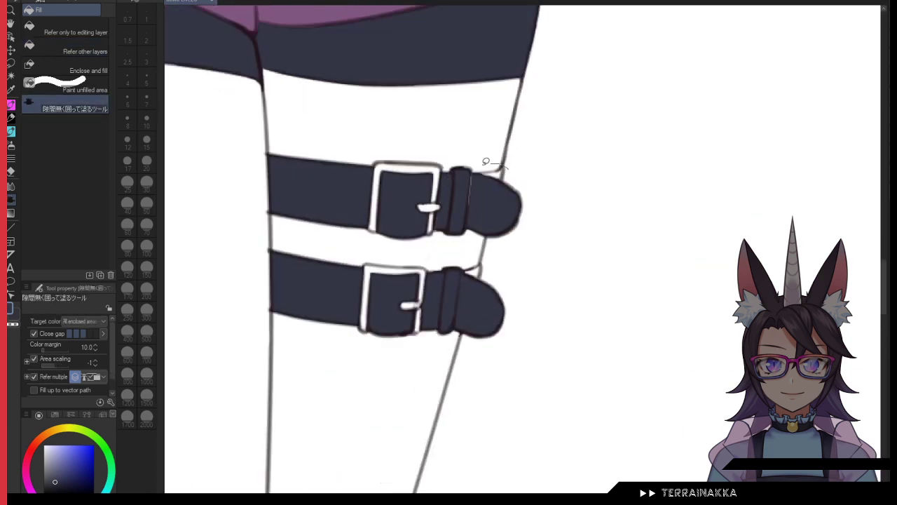
left_click_drag(485, 163, 506, 184)
mouse_move(505, 228)
left_mouse_down()
mouse_move(503, 281)
mouse_move(475, 324)
mouse_move(485, 305)
left_mouse_up()
key("ctrl+z")
mouse_move(490, 271)
left_mouse_down()
mouse_move(487, 289)
mouse_move(499, 281)
left_mouse_up()
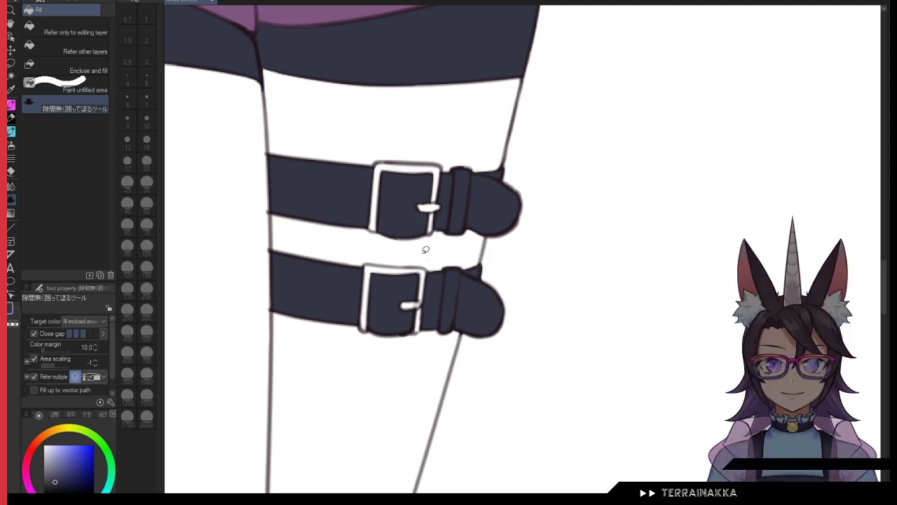
Step: Fill the front boot's toe cap and the visible toe of the back boot with navy, referring to other layers
scroll(519, 185, "down", 5)
left_click_drag(509, 340, 517, 140)
left_click(83, 46)
left_click(431, 357)
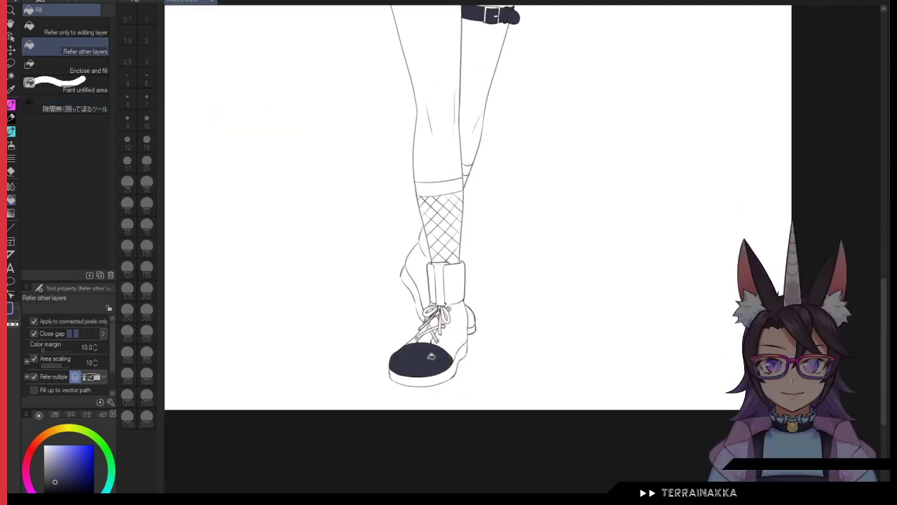
scroll(465, 328, "up", 3)
left_click(486, 319)
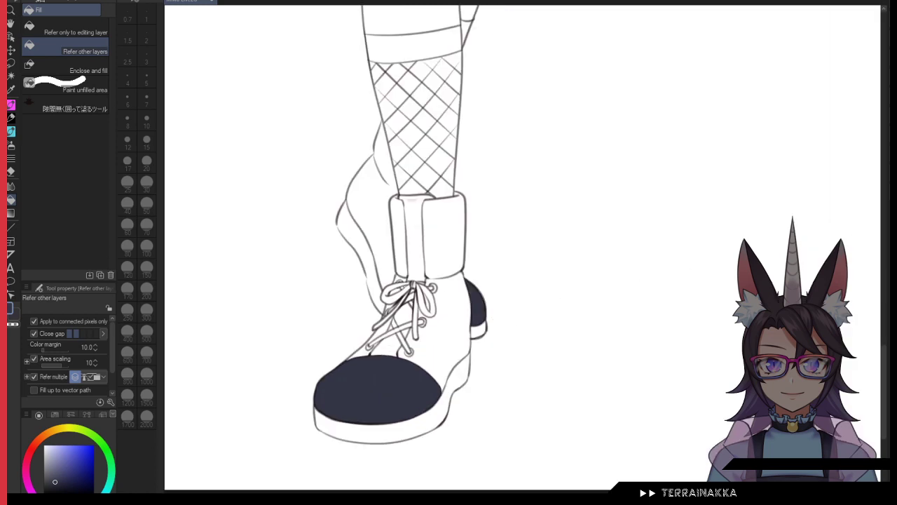
Step: Set the SAI-style pen to size 5 and erase the stray grey mark near the top of the front boot's tongue
scroll(522, 259, "up", 2)
scroll(511, 249, "up", 2)
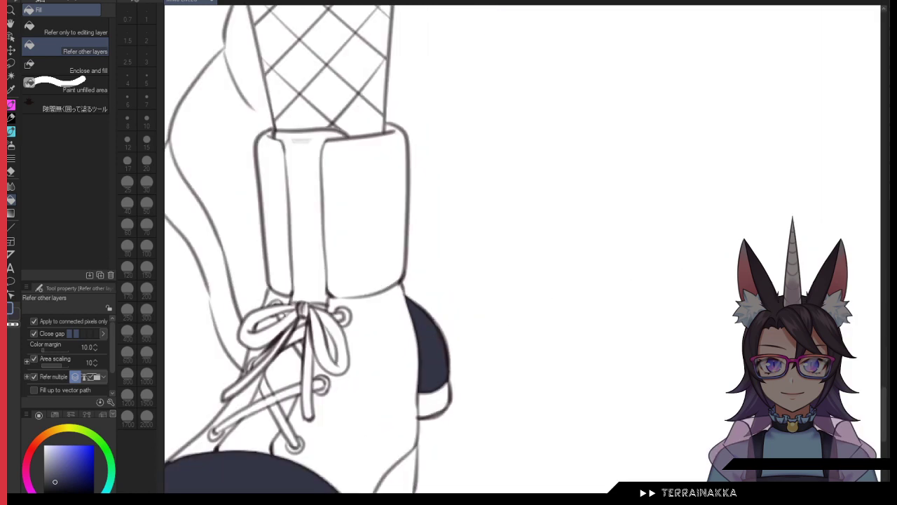
key("p")
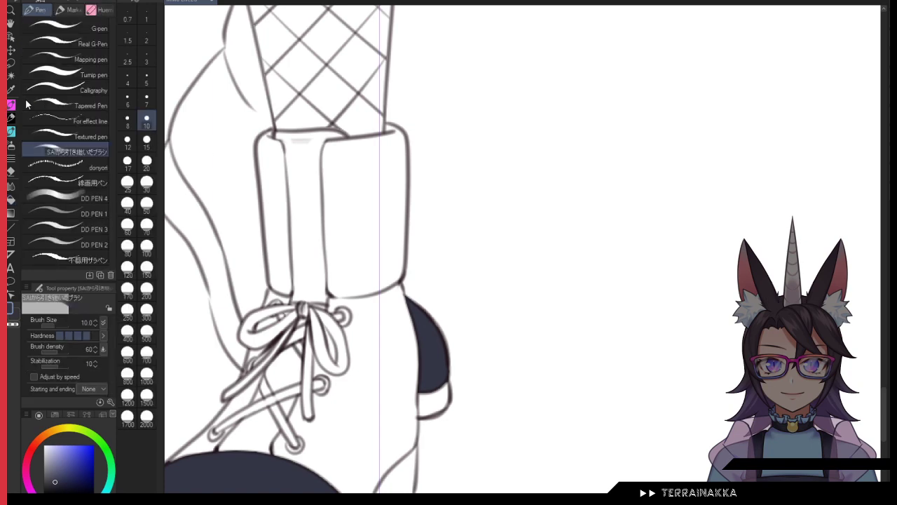
key("bracketleft")
key("bracketleft")
key("bracketleft")
key("bracketleft")
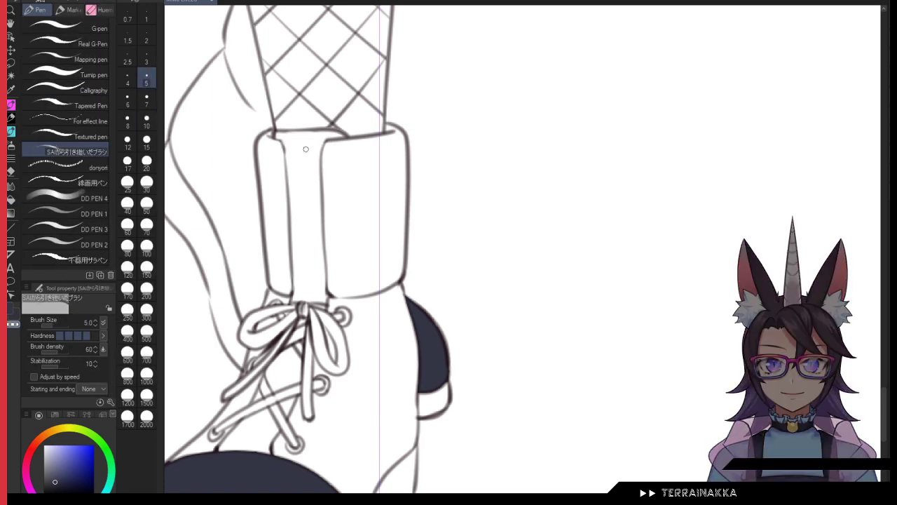
Step: Fill the top bands of both fishnet socks with navy, referring to other layers
scroll(553, 243, "down", 5)
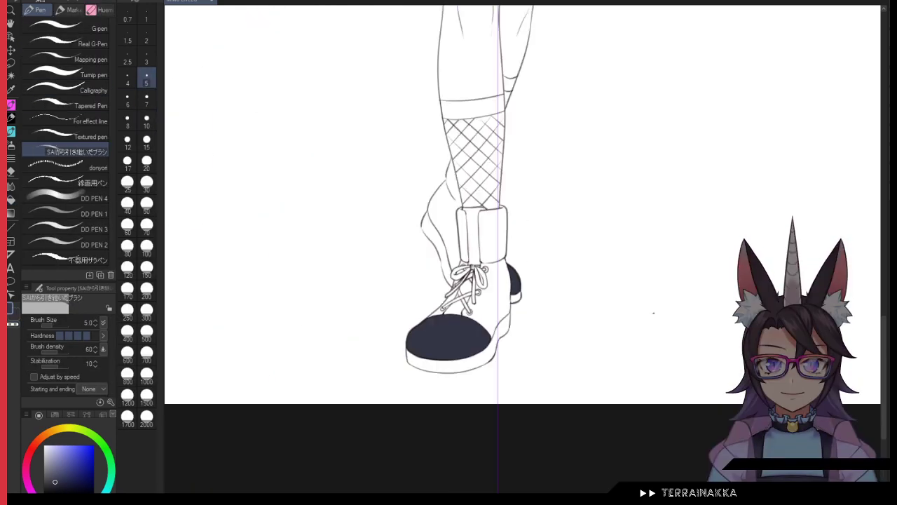
left_click_drag(653, 310, 635, 412)
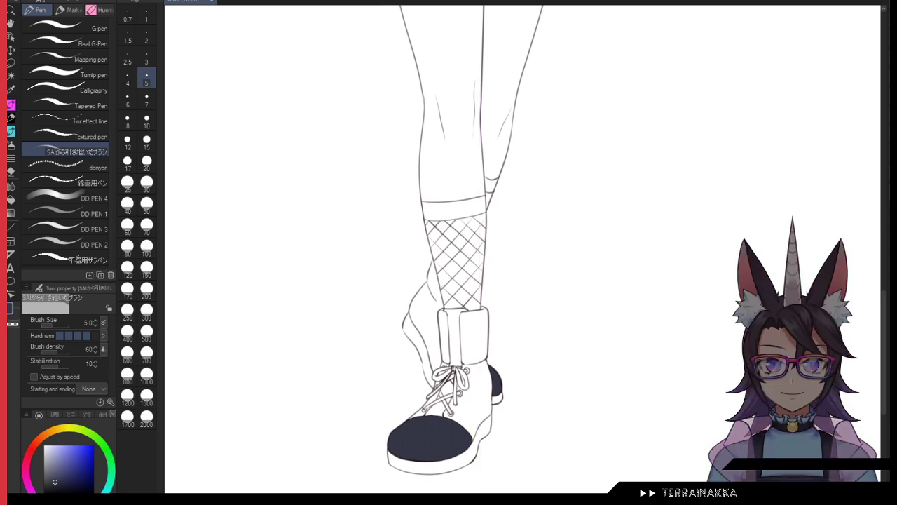
left_click(11, 200)
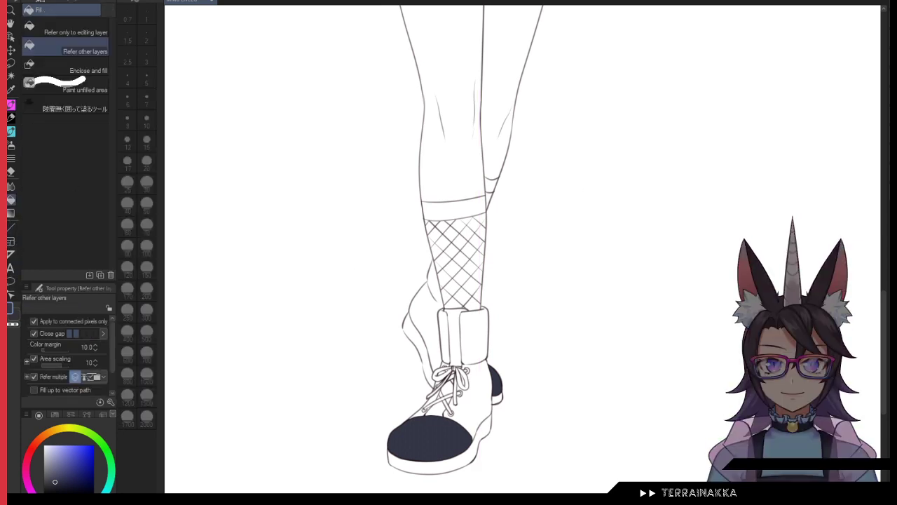
left_click(463, 209)
left_click(491, 184)
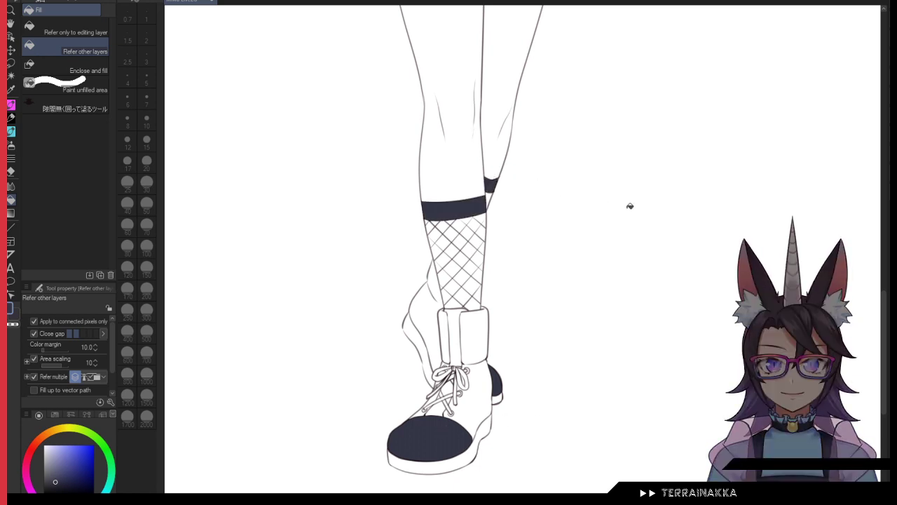
Step: Try to fill both bare legs with a pale peach from the skin color set
left_click(55, 415)
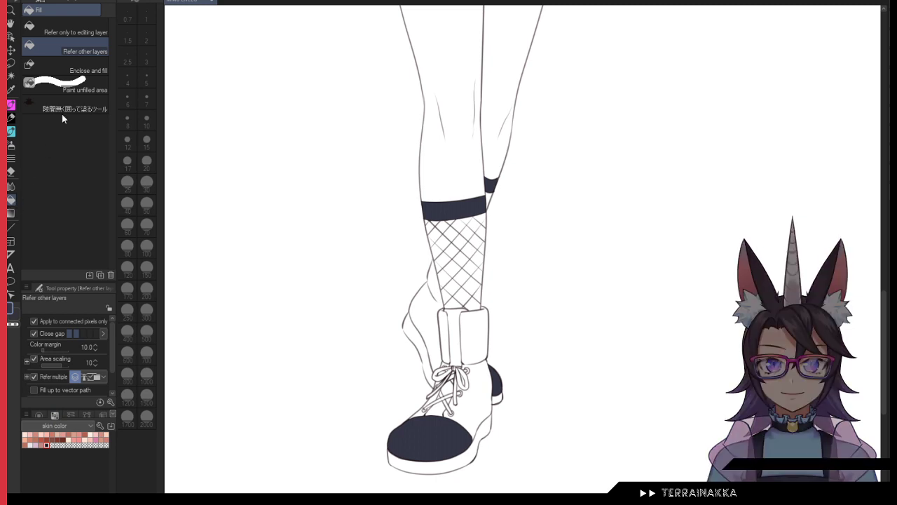
left_click(441, 71)
left_click(507, 82)
key("ctrl+z")
key("ctrl+z")
left_click(25, 435)
left_click(482, 43)
left_click(493, 36)
left_click_drag(493, 36, 428, 258)
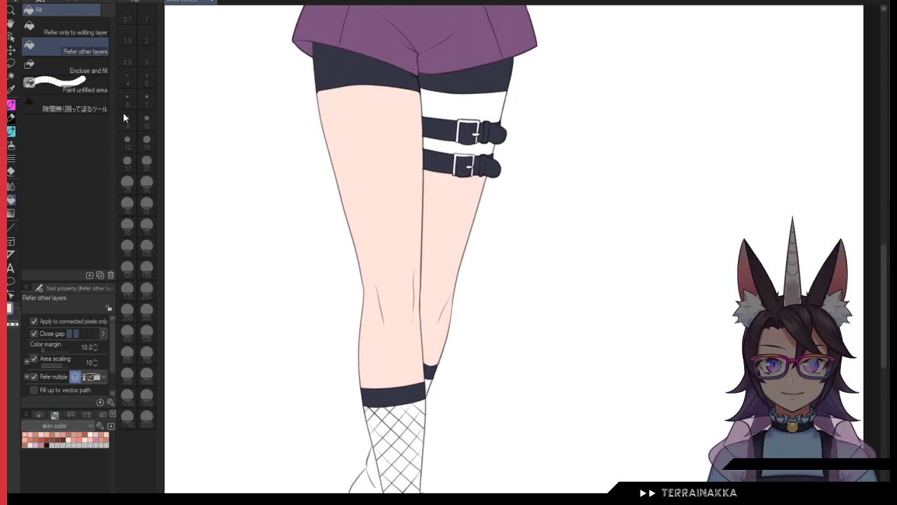
Step: Try to fill the thigh around the straps and the fishnet calf with the skin tone, and undo the skin fill
left_click(105, 108)
mouse_move(435, 52)
left_mouse_down()
mouse_move(297, 277)
mouse_move(521, 103)
mouse_move(501, 59)
left_mouse_up()
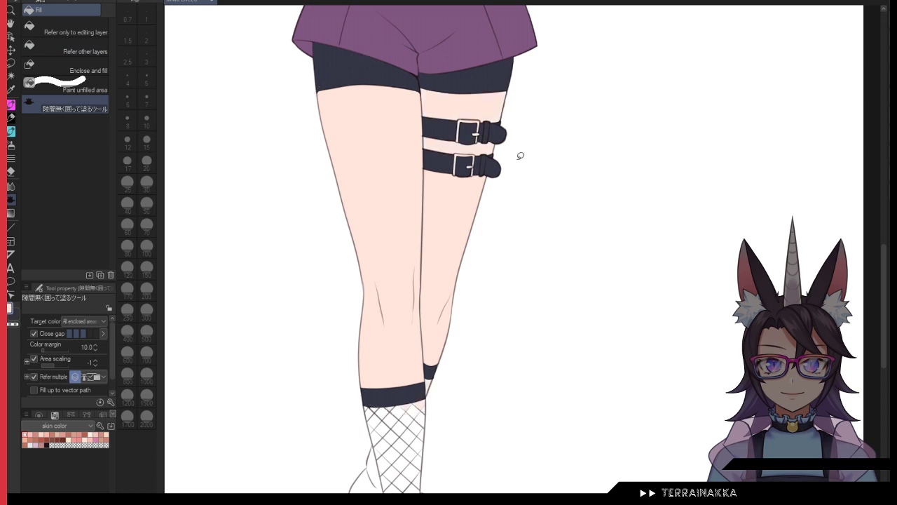
left_click_drag(642, 424, 663, 241)
left_click_drag(458, 302, 456, 294)
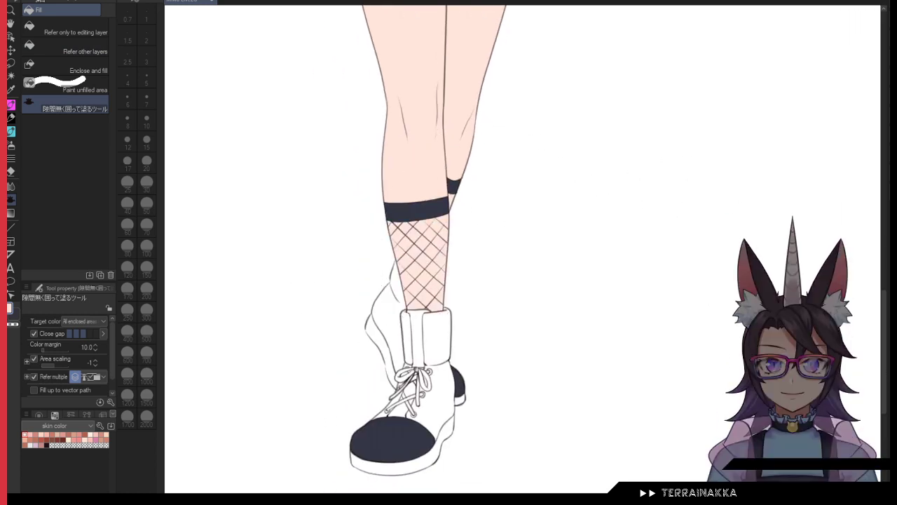
key("ctrl+z")
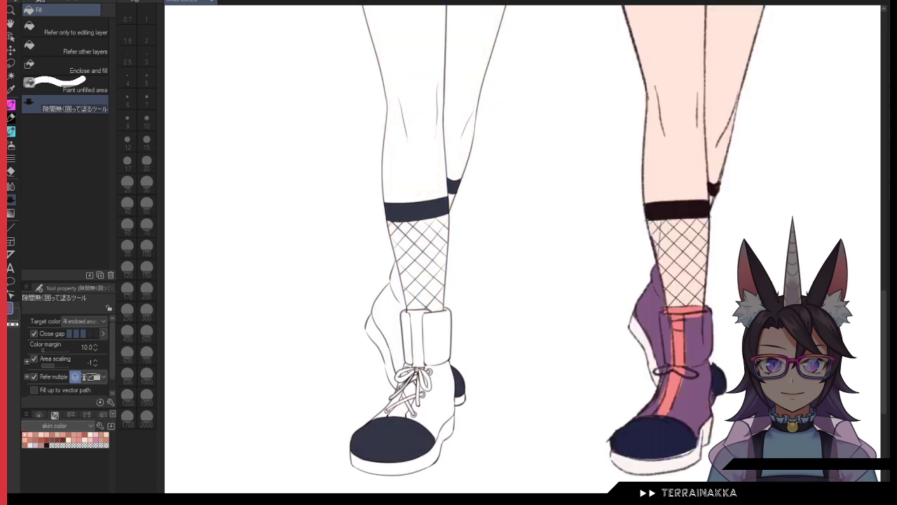
Step: Fill the back boot, the front boot's side and the wide part of its cuff with purple, referring to other layers
left_click(64, 46)
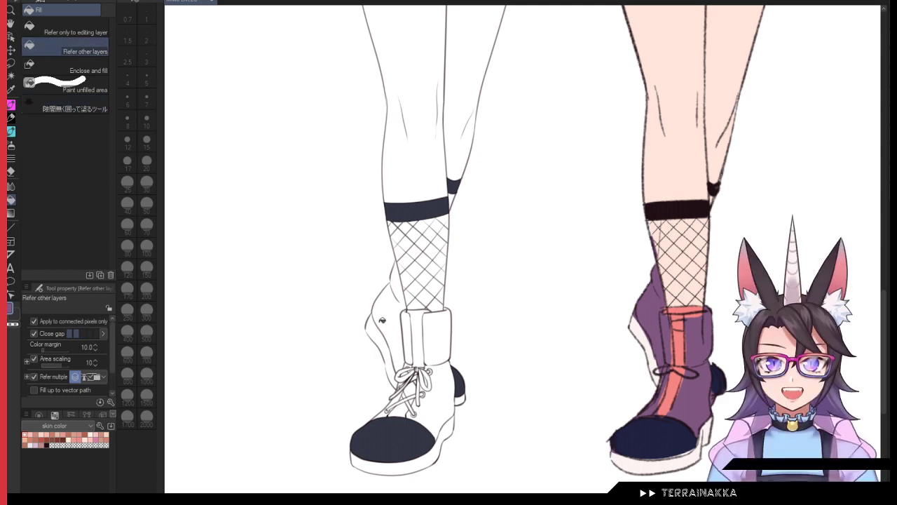
left_click(384, 320)
left_click(445, 386)
left_click(434, 350)
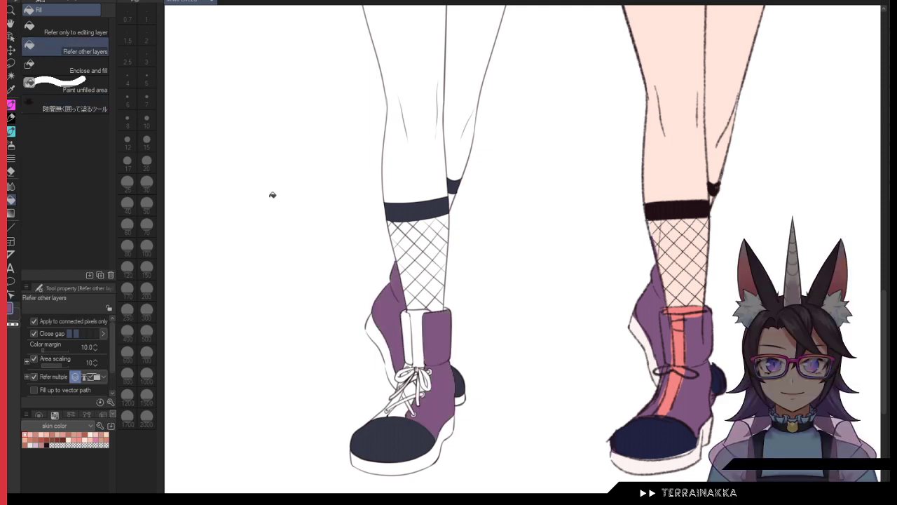
Step: Fill the unpainted gaps along the back boot's folds and edges with purple using the 隙間無く囲って塗るツール
scroll(359, 259, "up", 5)
left_click_drag(568, 465, 269, 49)
scroll(289, 53, "down", 2)
left_click(66, 103)
mouse_move(234, 95)
left_mouse_down()
mouse_move(274, 174)
mouse_move(289, 239)
left_mouse_up()
left_click_drag(337, 107, 342, 84)
left_click_drag(379, 278, 352, 120)
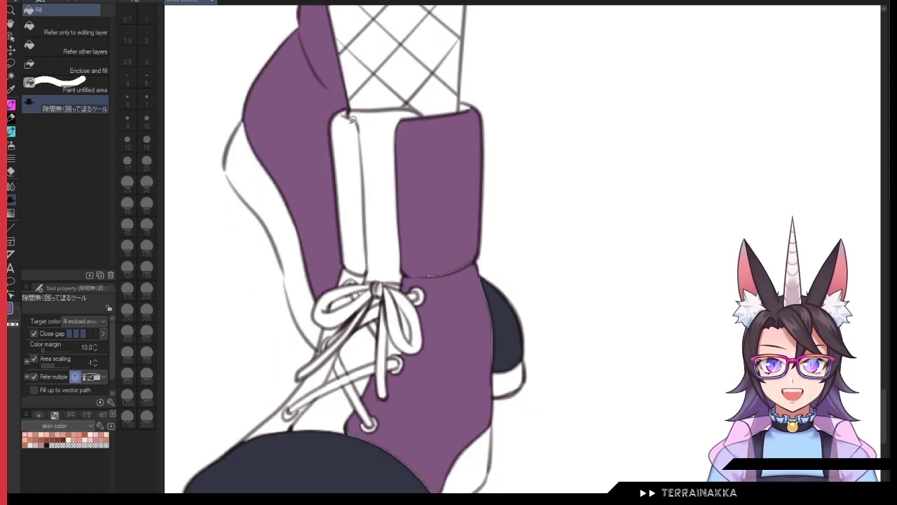
Step: Fill the narrow part of the front boot's cuff and the strips outside the laces with purple, referring to other layers
left_click(91, 43)
left_click(350, 170)
left_click(313, 381)
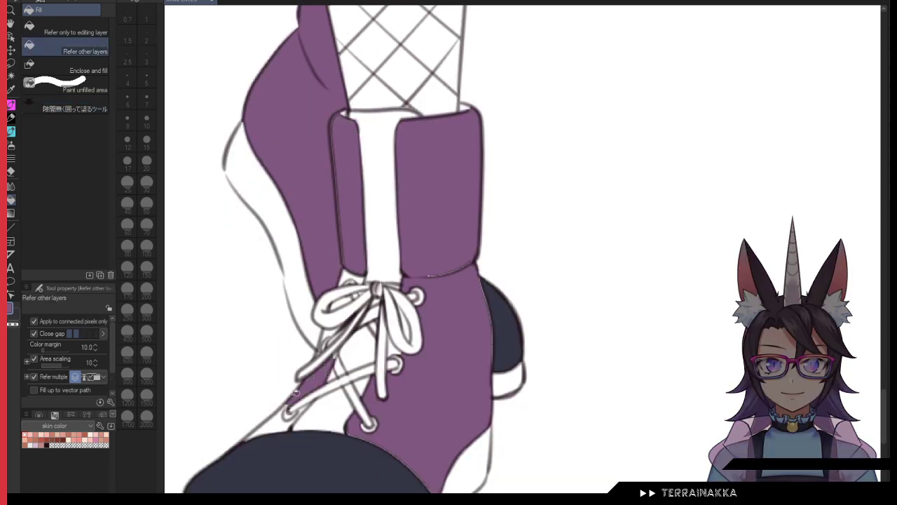
left_click(288, 421)
Step: Fill the gaps along the cuff, ankle, eyelets and toe-cap seam of the front boot with the 隙間無く囲って塗るツール
left_click(70, 104)
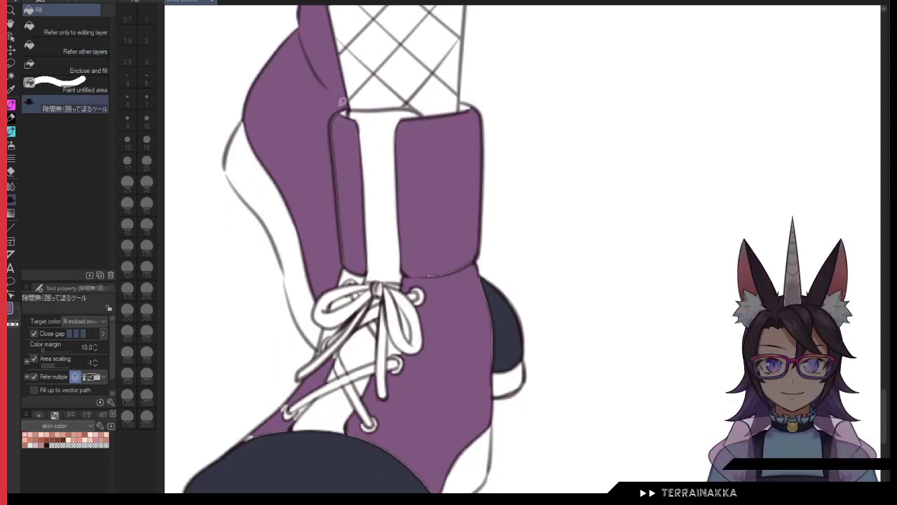
mouse_move(343, 102)
left_mouse_down()
mouse_move(324, 140)
mouse_move(364, 152)
mouse_move(355, 108)
left_mouse_up()
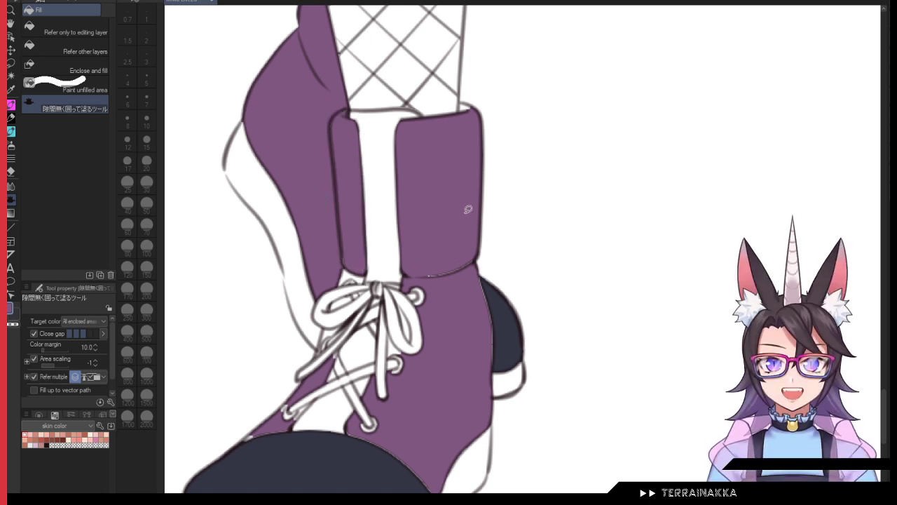
mouse_move(468, 254)
left_mouse_down()
mouse_move(505, 321)
mouse_move(499, 307)
left_mouse_up()
left_click_drag(494, 464, 525, 354)
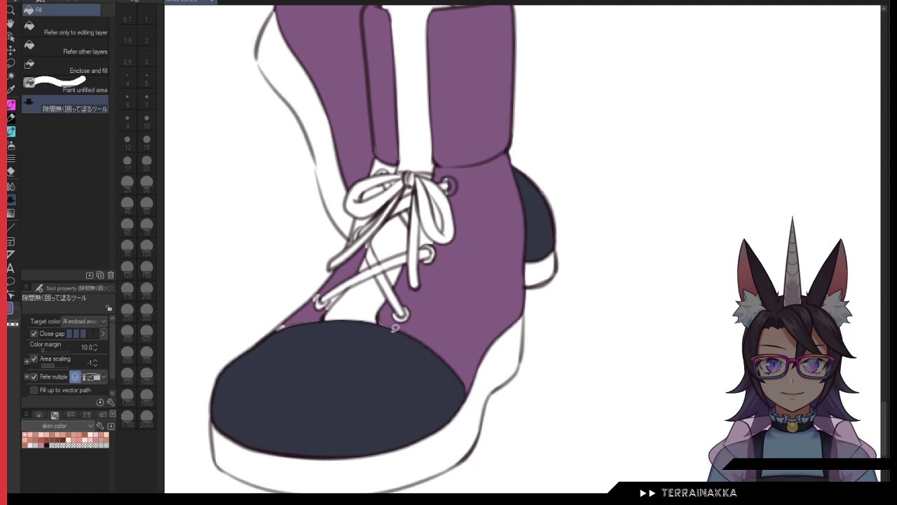
mouse_move(330, 324)
left_mouse_down()
mouse_move(352, 297)
mouse_move(280, 344)
mouse_move(288, 336)
left_mouse_up()
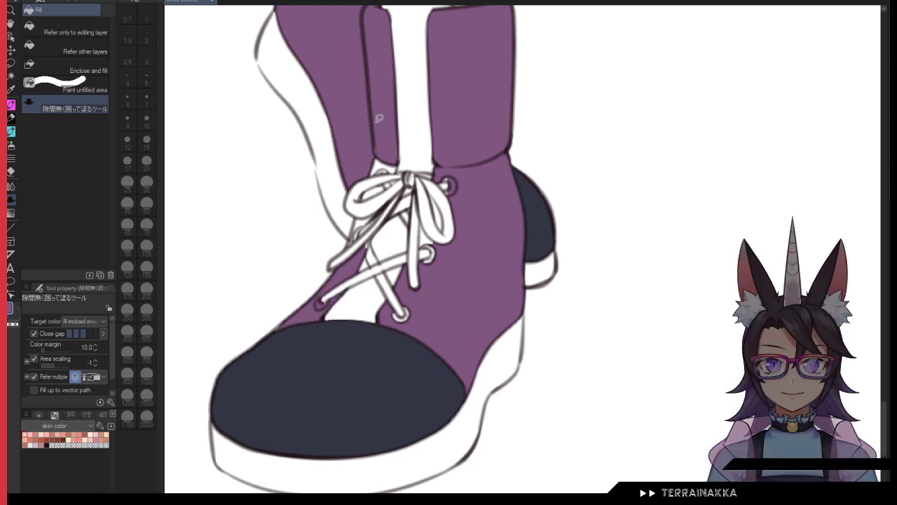
left_click_drag(393, 118, 391, 155)
Step: Fill the small boot areas around the lace bow and below the cuff with purple, referring to other layers
left_click(103, 54)
scroll(410, 218, "up", 4)
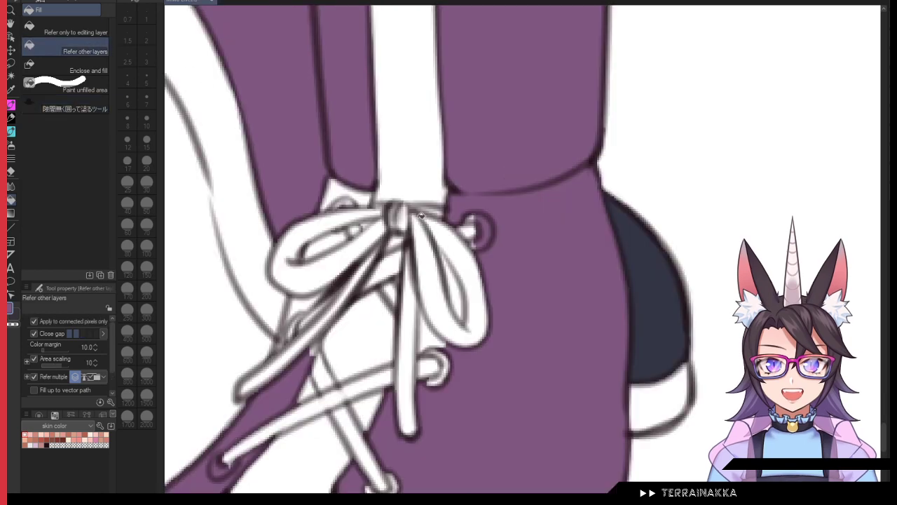
left_click_drag(425, 280, 429, 246)
scroll(429, 246, "down", 4)
scroll(414, 259, "up", 2)
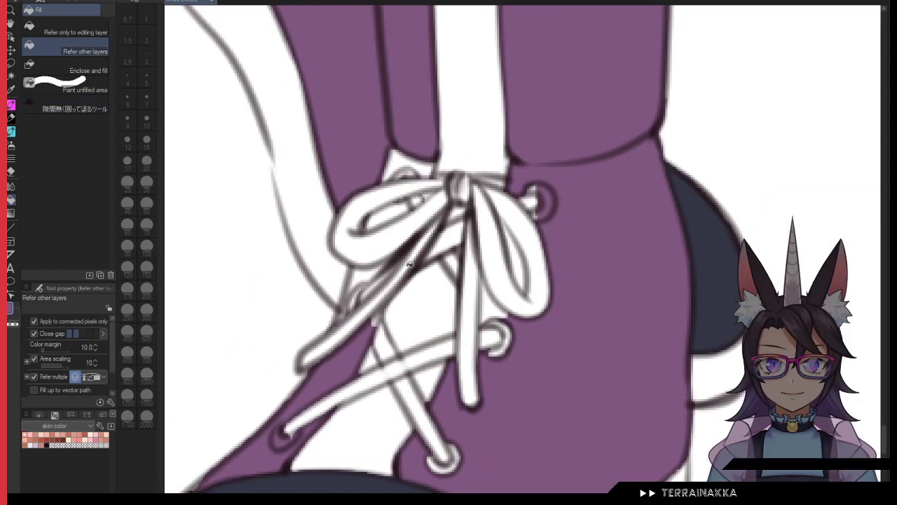
left_click(392, 208)
left_click(397, 160)
left_click(370, 272)
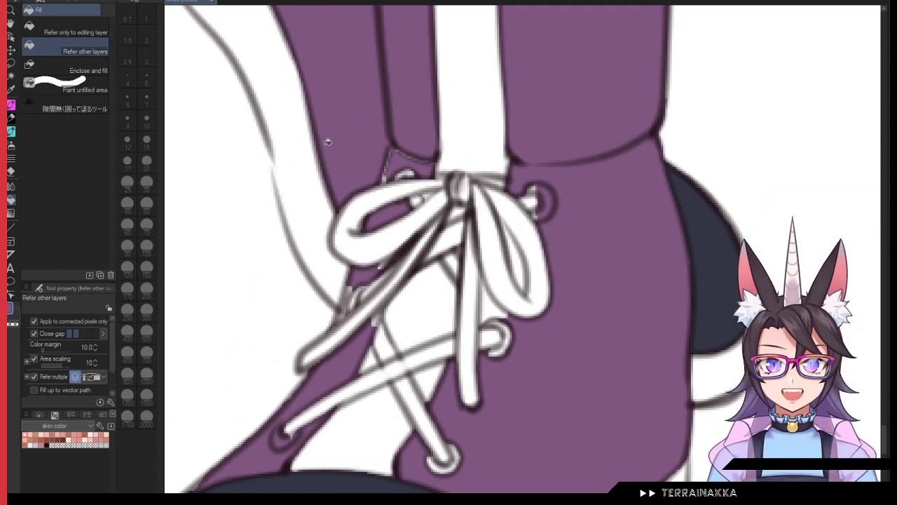
Step: Touch up the purple around the eyelet beside the bow, along the tongue edge and inside the right bow loop with the G-pen
left_click(10, 104)
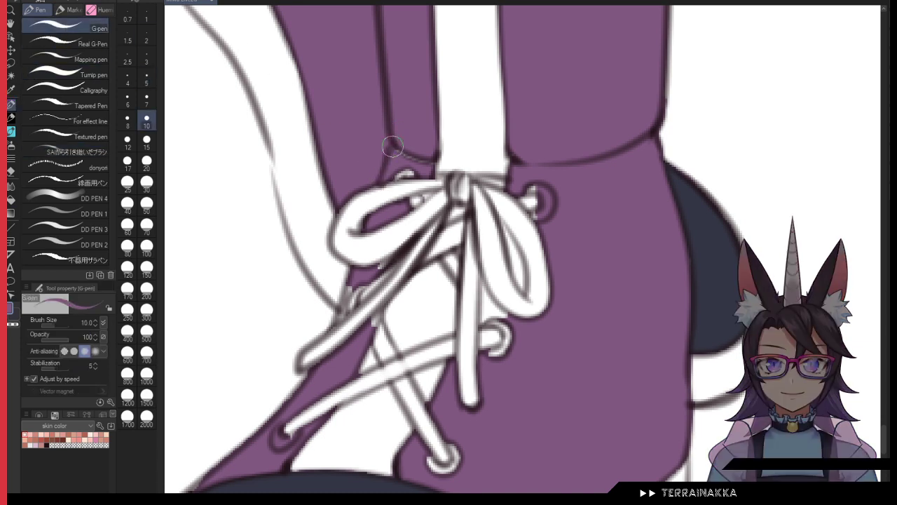
left_click_drag(346, 303, 341, 319)
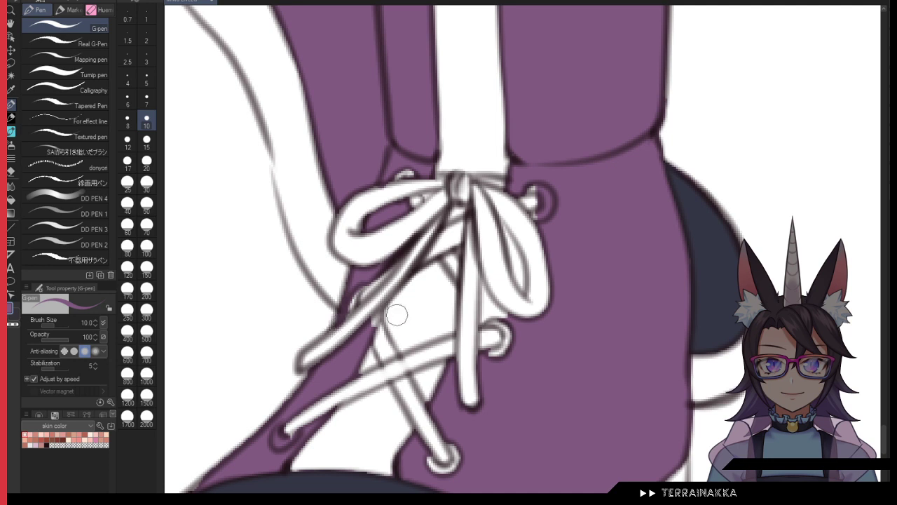
key("c")
key("c")
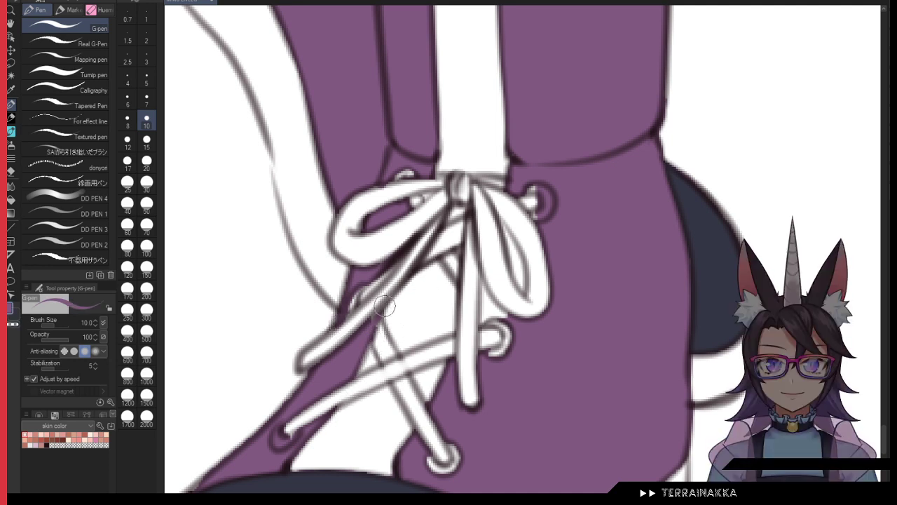
mouse_move(387, 306)
left_mouse_down()
mouse_move(372, 320)
mouse_move(379, 324)
left_mouse_up()
mouse_move(484, 290)
left_mouse_down()
mouse_move(483, 320)
mouse_move(513, 321)
mouse_move(485, 290)
left_mouse_up()
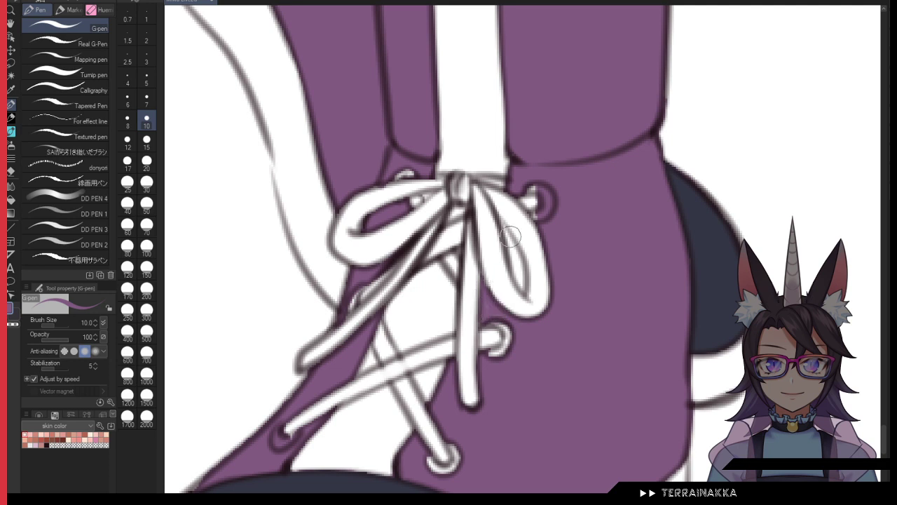
left_click_drag(511, 236, 525, 288)
left_click(524, 288, "alt")
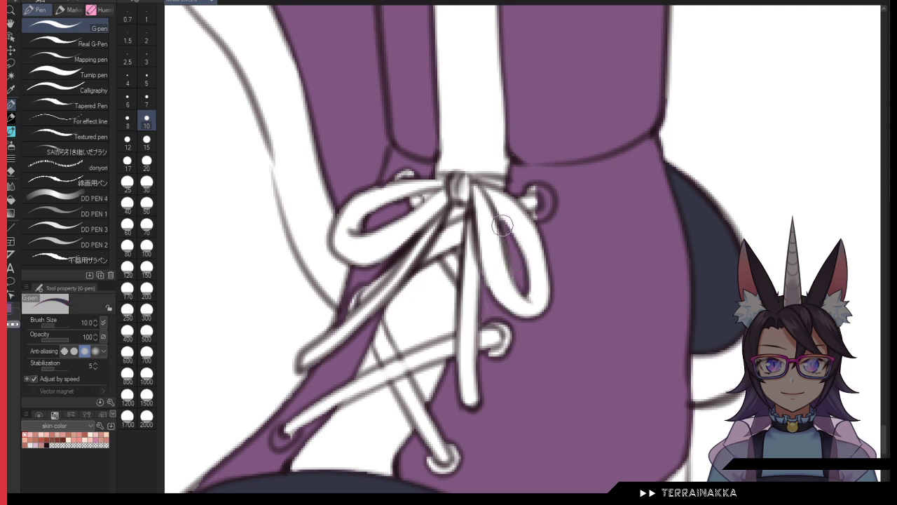
Step: Erase the purple covering the front boot's upper-right and lower-left eyelets using the G-pen with transparent colour
left_click_drag(548, 204, 544, 204)
key("c")
key("c")
left_click_drag(287, 434, 278, 445)
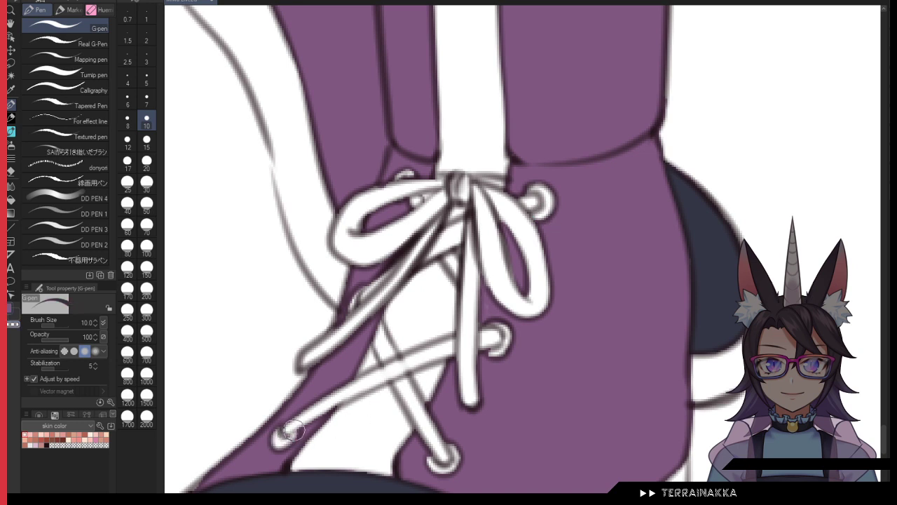
left_click(247, 457, "alt")
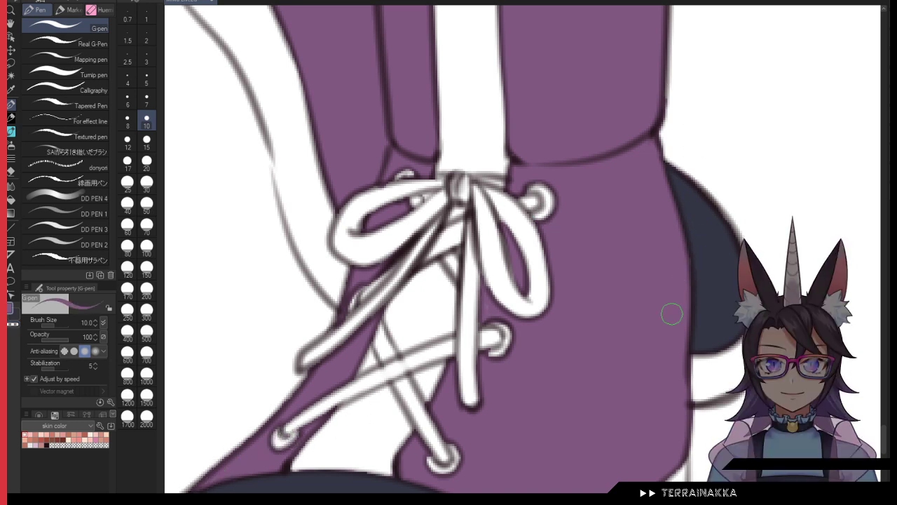
Step: Fill the upper boot tongue with coral sampled from the coloured sketch and cover the strip along its top edge with a size 30 G-pen
scroll(671, 313, "down", 3)
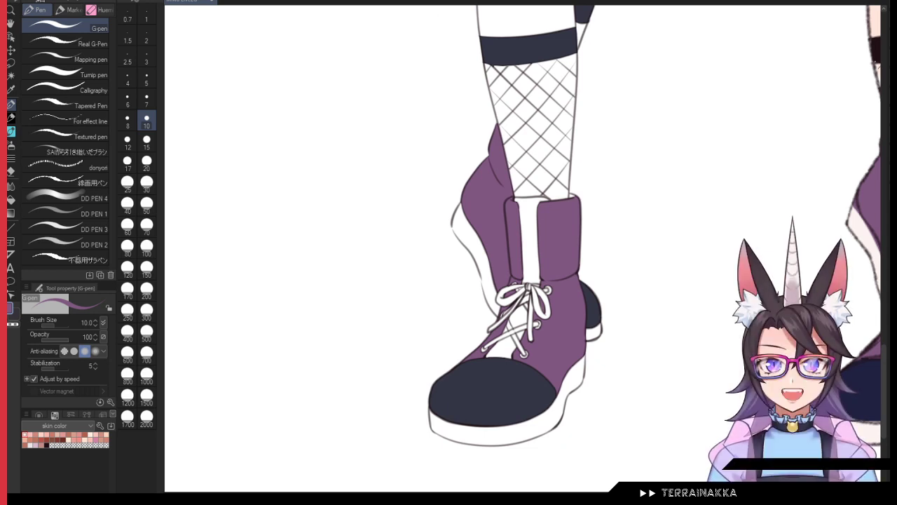
left_click_drag(631, 273, 505, 304)
left_click(802, 260, "alt")
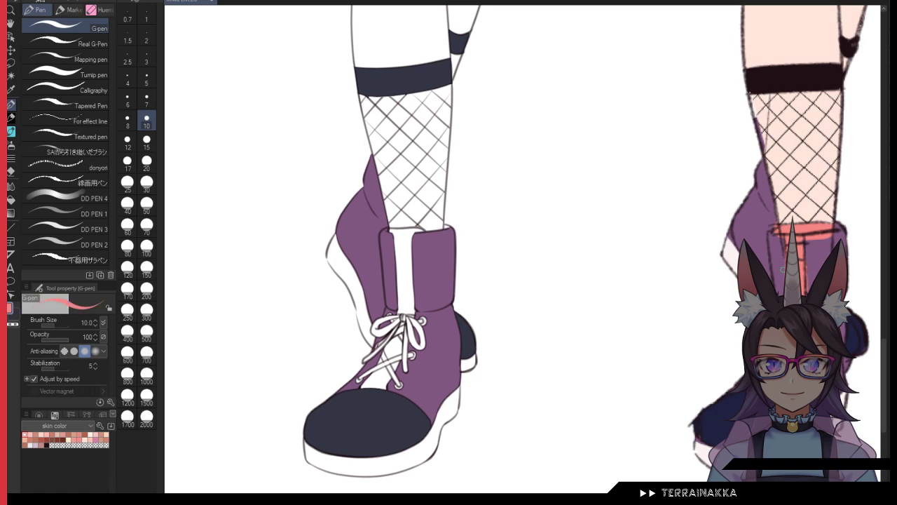
left_click(147, 184)
left_click(10, 189)
left_click(405, 274)
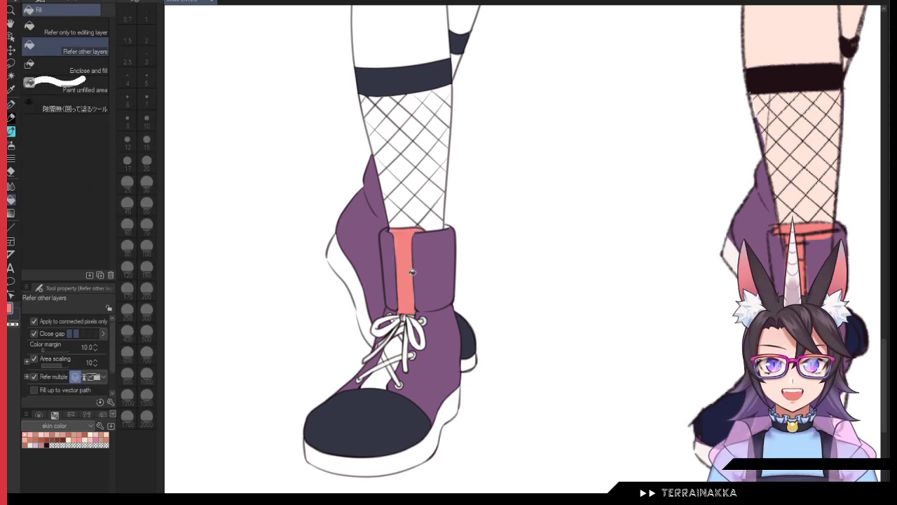
scroll(428, 294, "up", 3)
left_click(11, 104)
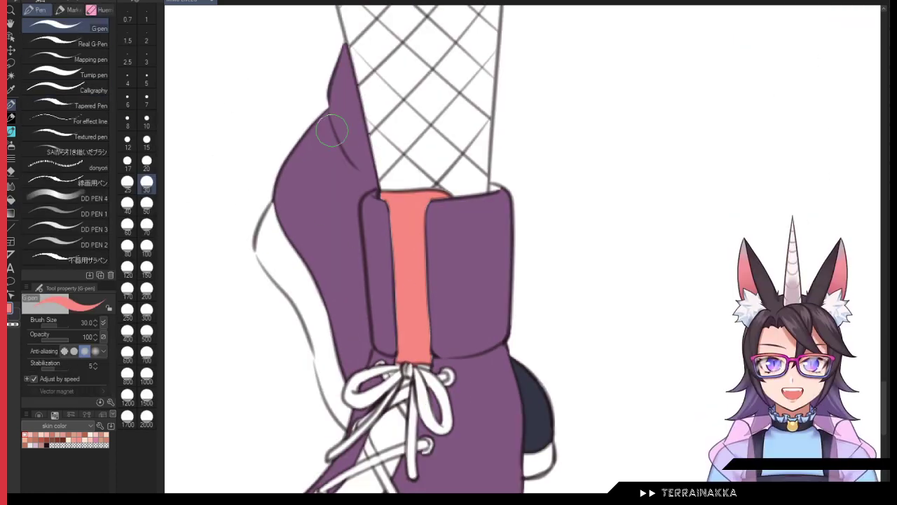
mouse_move(445, 199)
left_mouse_down()
mouse_move(426, 241)
mouse_move(436, 210)
mouse_move(430, 306)
mouse_move(420, 275)
mouse_move(432, 354)
mouse_move(393, 352)
mouse_move(395, 200)
left_mouse_up()
Step: Fill the tongue sections between the crossed laces and under the bow knot with coral, referring to other layers
scroll(421, 197, "up", 4)
left_click_drag(326, 239, 435, 52)
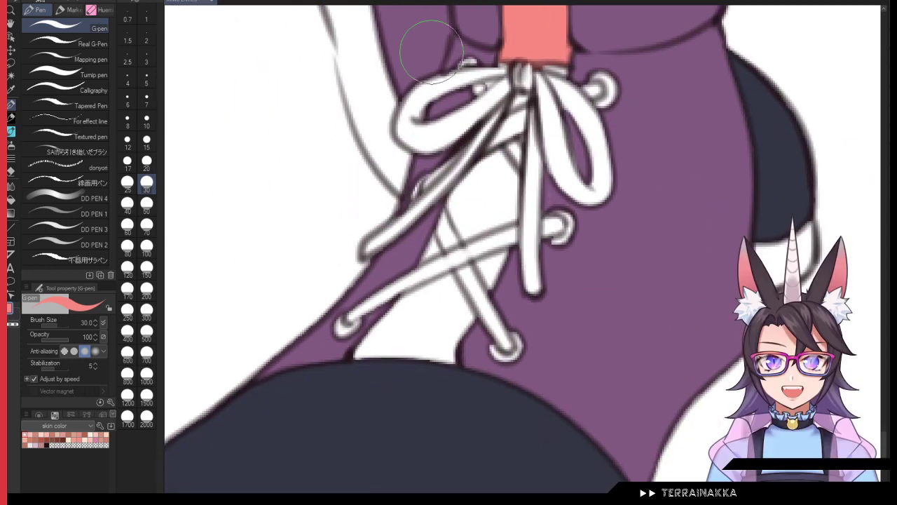
left_click(11, 200)
left_click(422, 312)
left_click(492, 254)
left_click(497, 263)
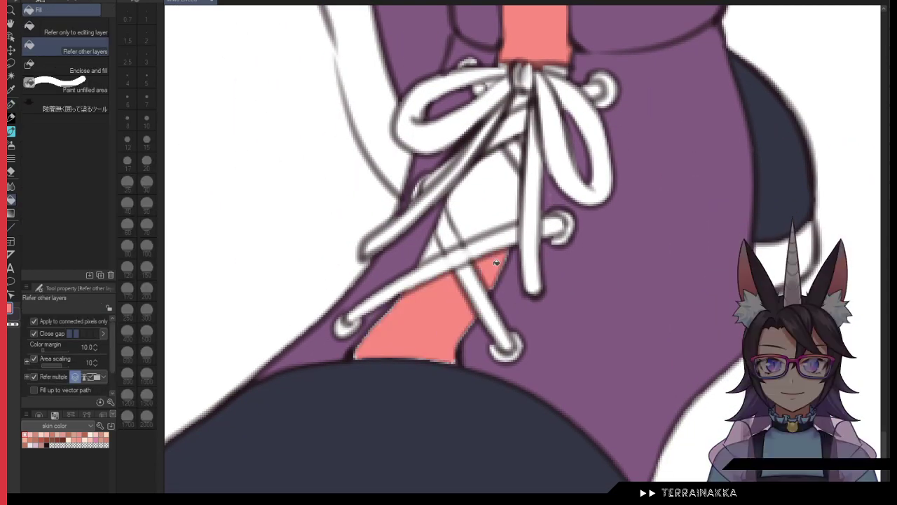
left_click(483, 203)
left_click(434, 248)
left_click(523, 95)
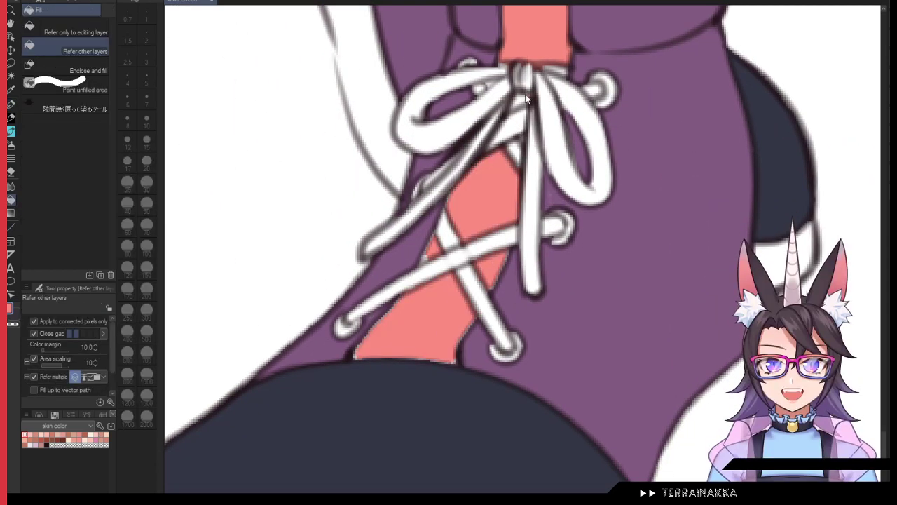
left_click(527, 100)
Step: Paint the small gap beside the bow's left loop with purple sampled from the boot, using the G-pen at size 10
key("p")
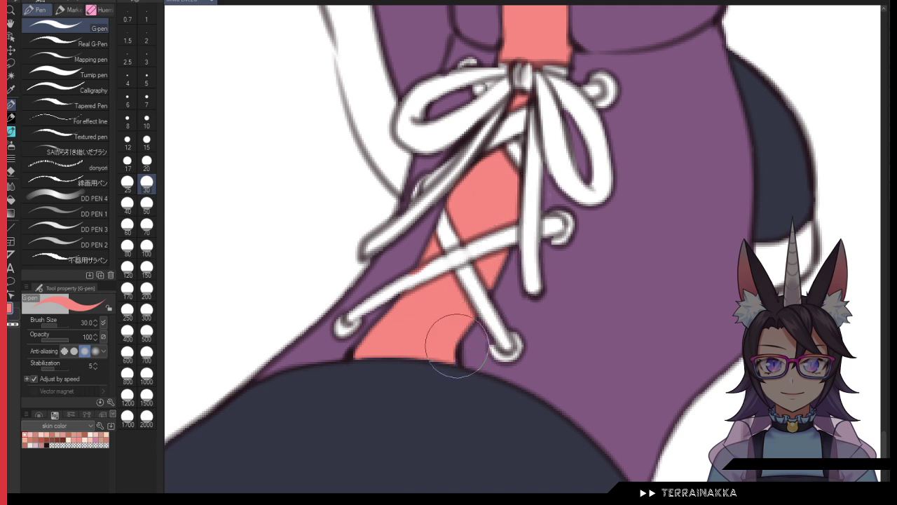
left_click(146, 122)
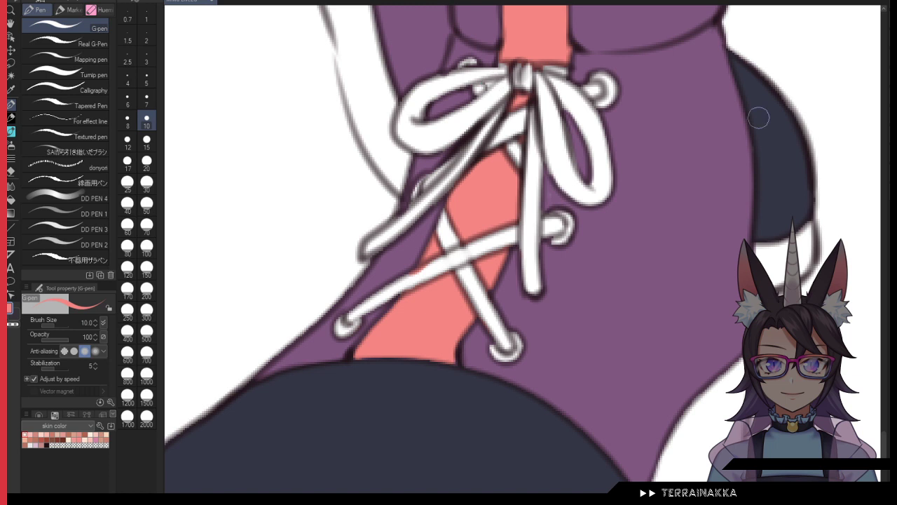
left_click(642, 74, "alt")
left_click_drag(484, 87, 497, 80)
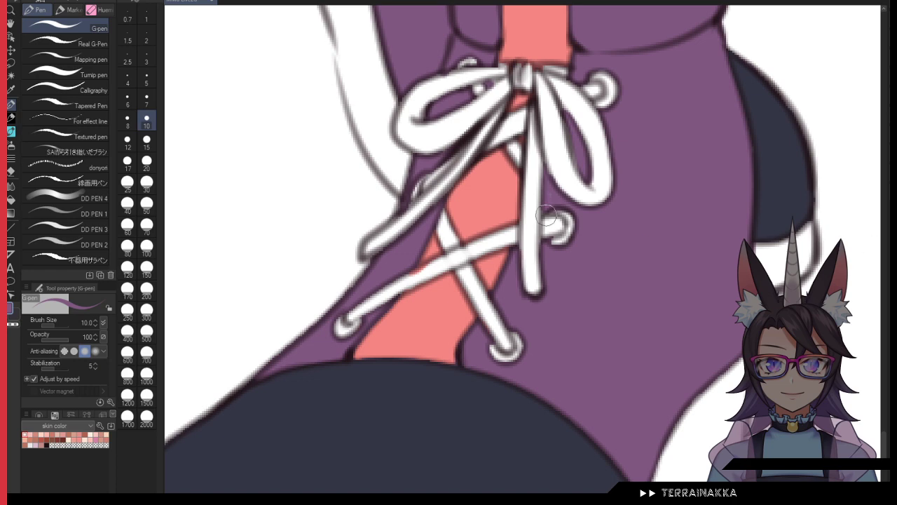
Step: Fill the soles of both boots with a pale pinkish white from the 和色カラーパレット using the 隙間無く囲って塗るツール
left_click(146, 225)
left_click(38, 427)
left_click(38, 416)
left_click(25, 434)
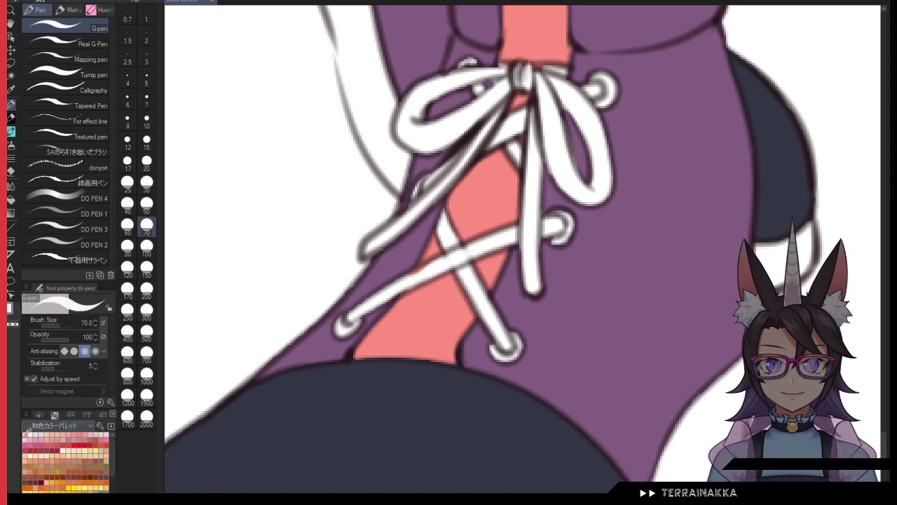
left_click(12, 200)
left_click(93, 101)
scroll(307, 89, "down", 4)
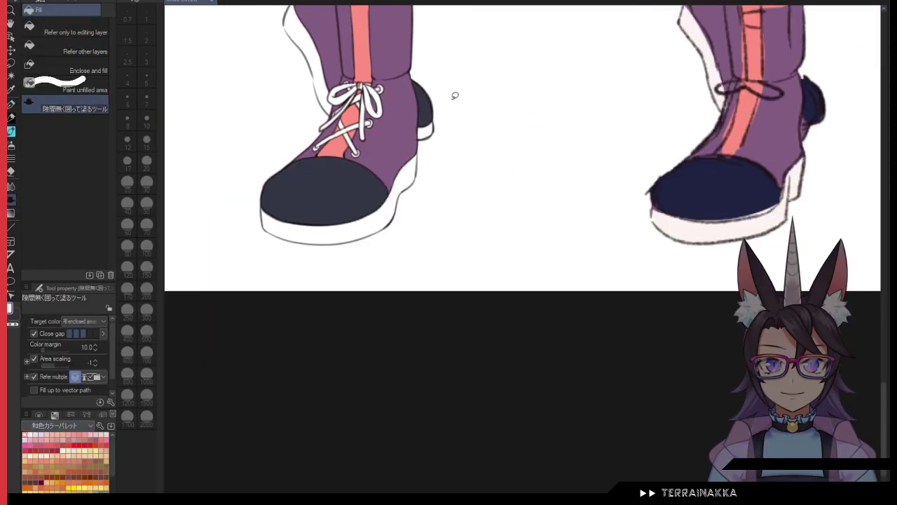
left_click_drag(455, 95, 495, 214)
mouse_move(334, 99)
left_mouse_down()
mouse_move(290, 357)
mouse_move(472, 335)
mouse_move(497, 196)
left_mouse_up()
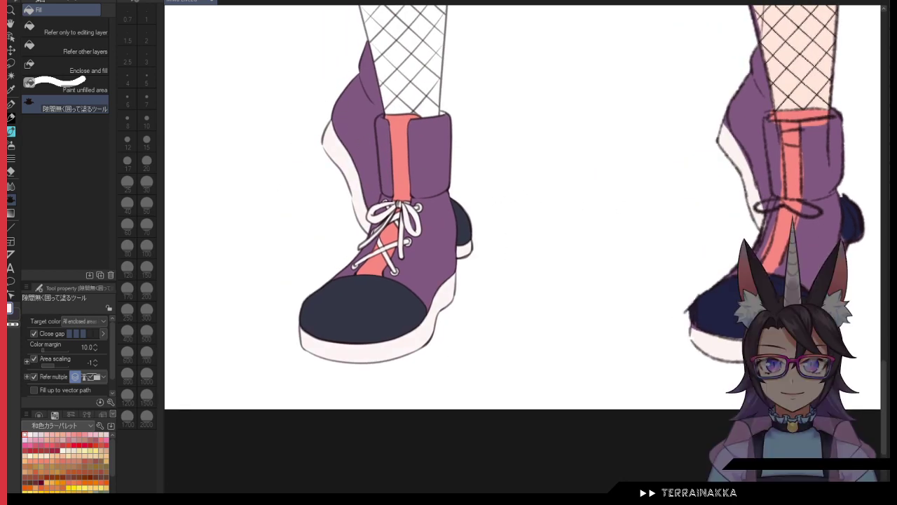
Step: Paint the inner rim at the right corner of the front boot's cuff with sampled purple, using the G-pen at size 25
left_click_drag(650, 272, 658, 427)
key("ctrl+plus")
key("ctrl+plus")
key("ctrl+plus")
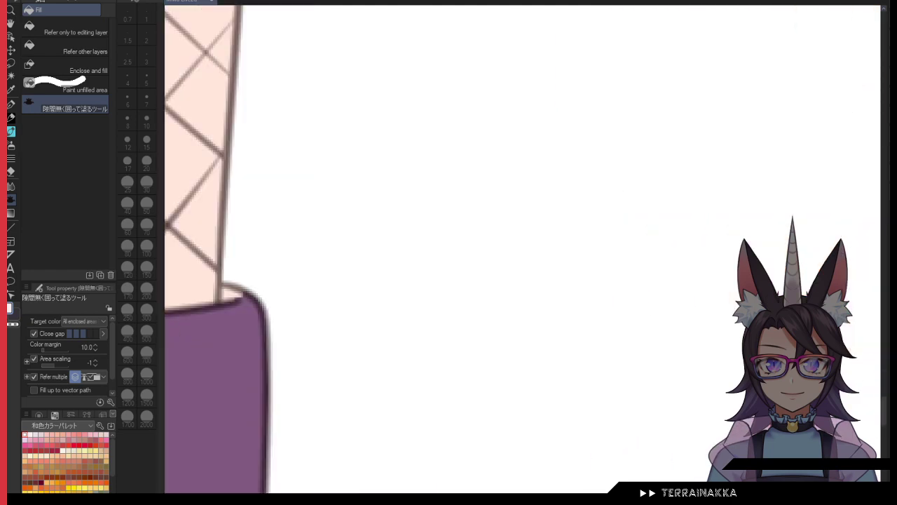
left_click(11, 105)
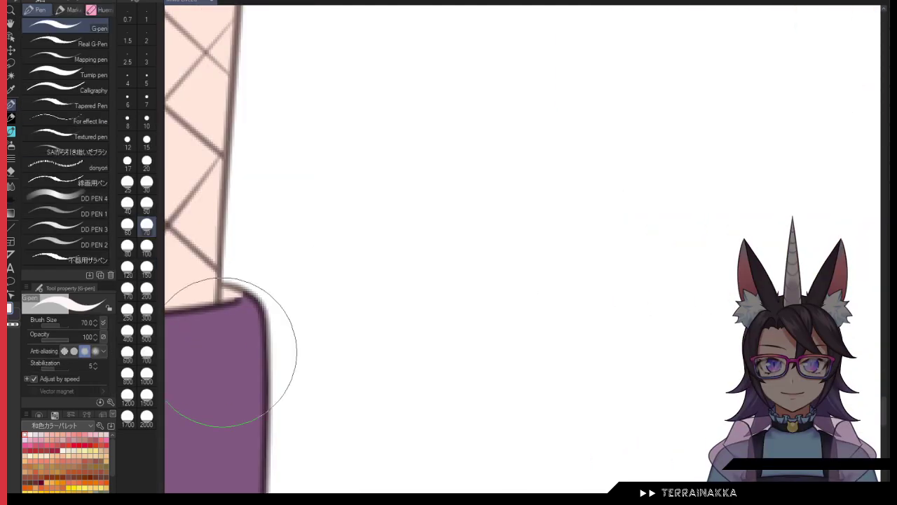
left_click(222, 350, "alt")
left_click(127, 183)
mouse_move(227, 296)
left_mouse_down()
mouse_move(232, 304)
mouse_move(234, 288)
left_mouse_up()
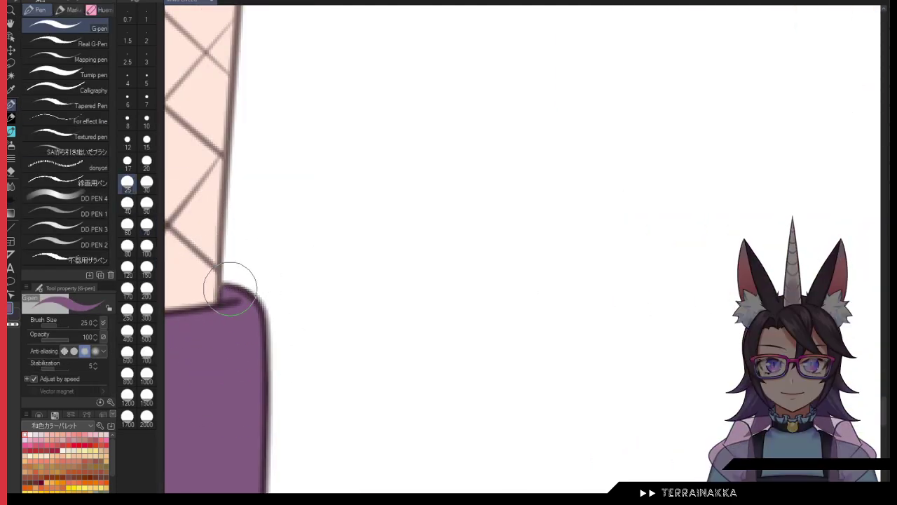
Step: Prepare to ink the hood around the collar: SAIから引き継いだブラシ at size 3 with the darkest swatch of the skin color palette
key("ctrl+0")
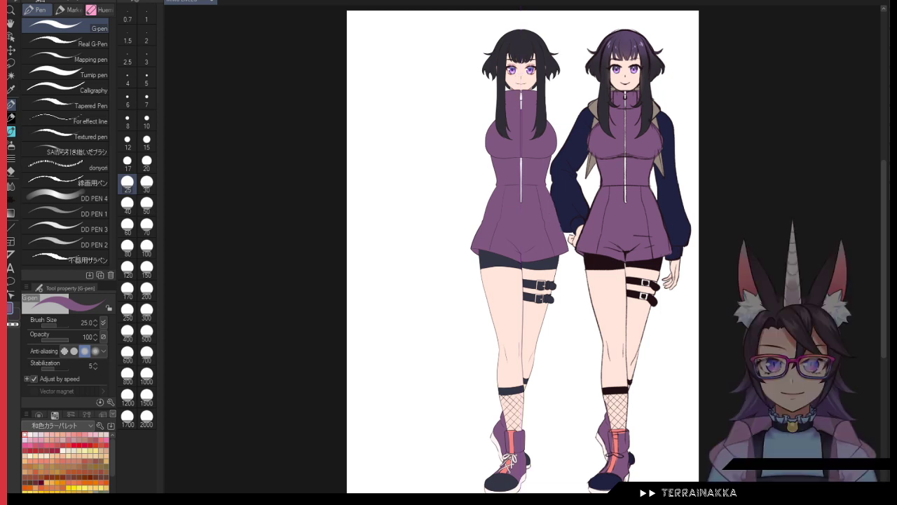
scroll(691, 207, "up", 3)
left_click_drag(638, 182, 727, 364)
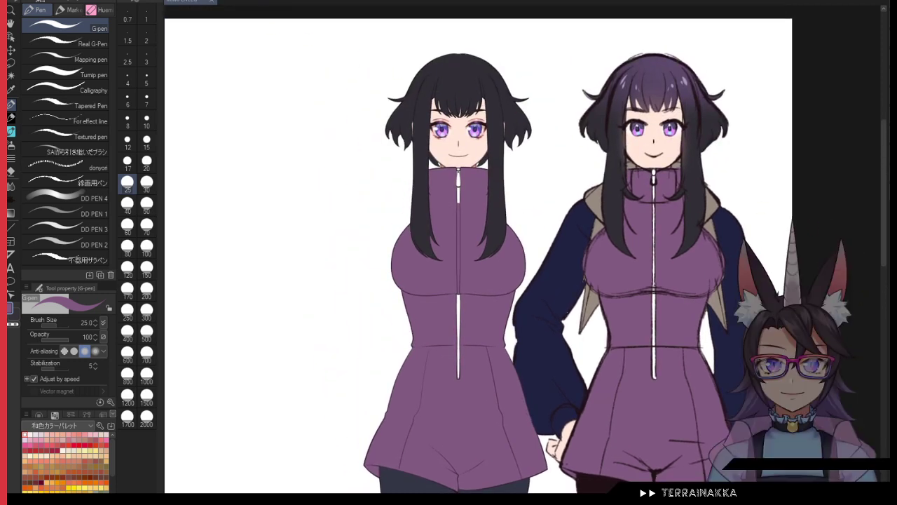
left_click_drag(459, 246, 504, 189)
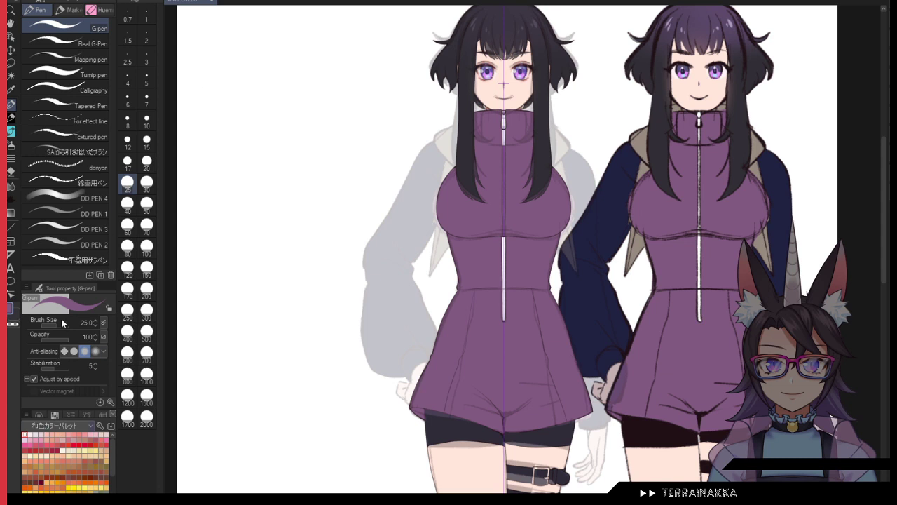
left_click(46, 444)
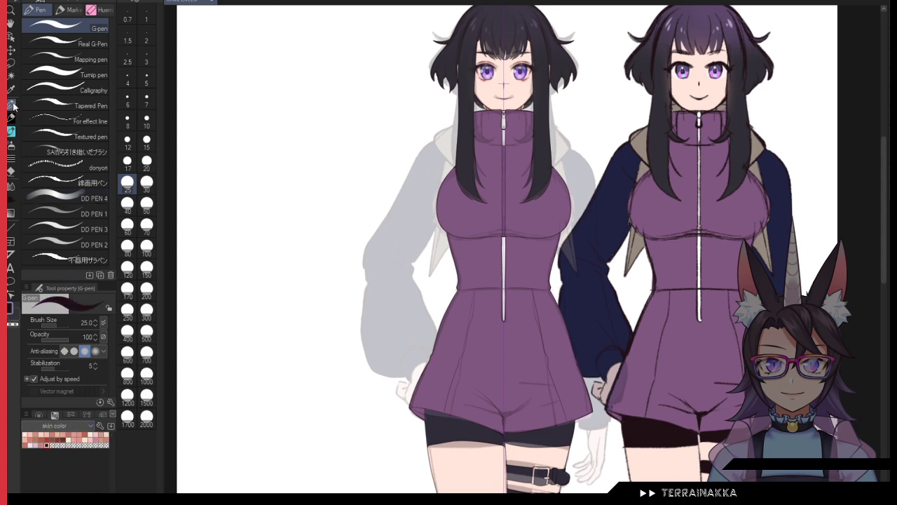
left_click(61, 153)
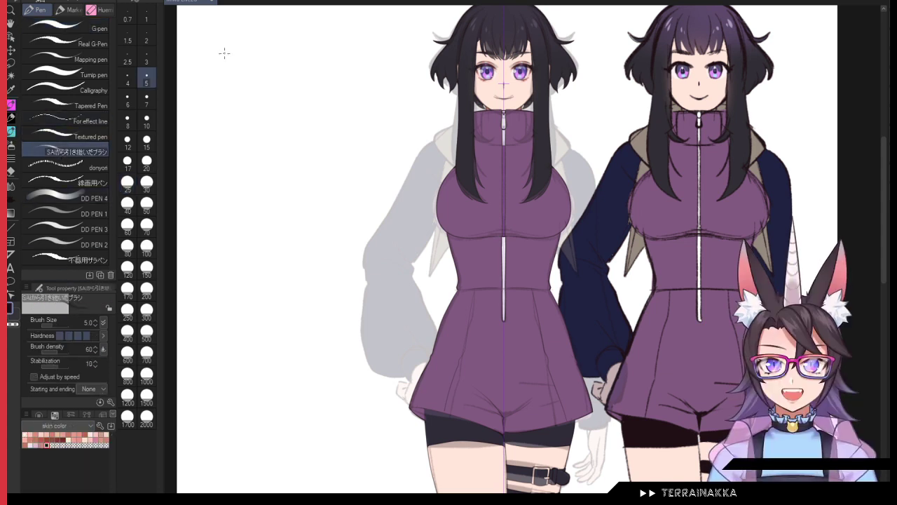
scroll(496, 78, "up", 2)
scroll(528, 127, "up", 2)
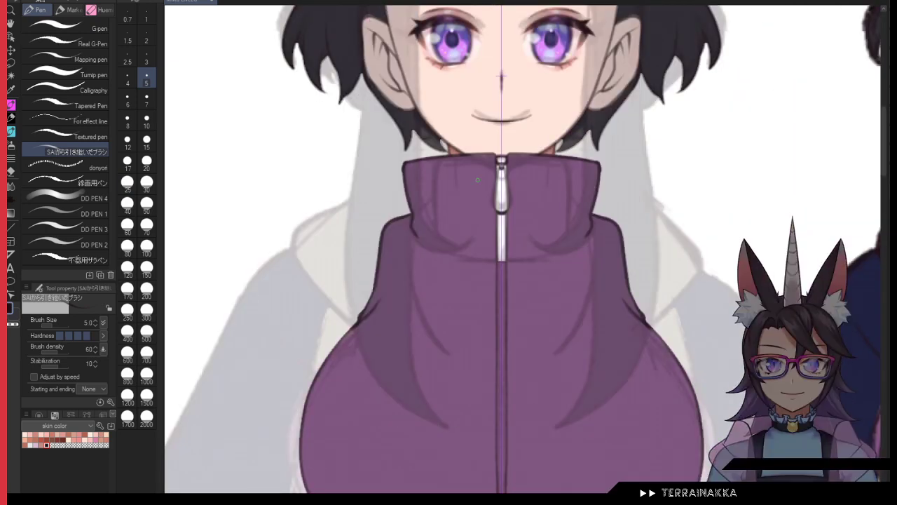
left_click(146, 58)
mouse_move(406, 142)
left_mouse_down()
mouse_move(358, 169)
mouse_move(295, 271)
mouse_move(403, 372)
left_mouse_up()
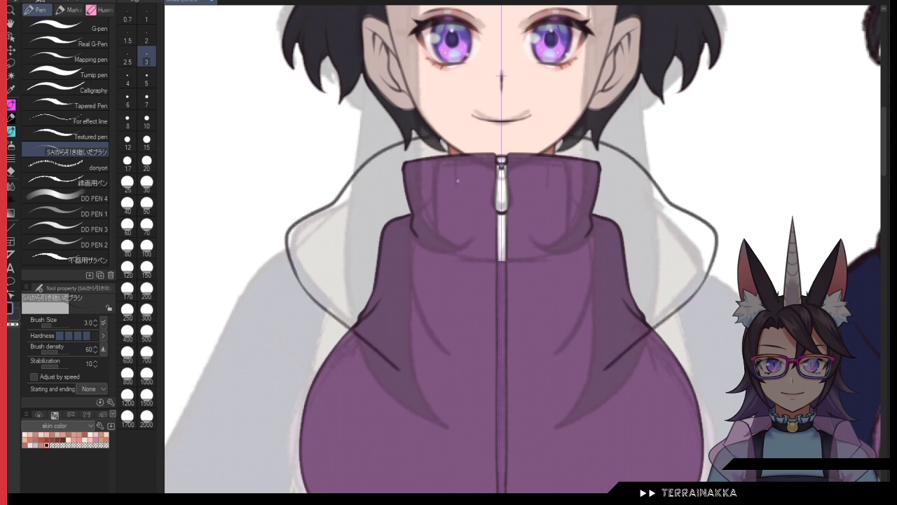
left_click_drag(409, 209, 403, 255)
key("ctrl+z")
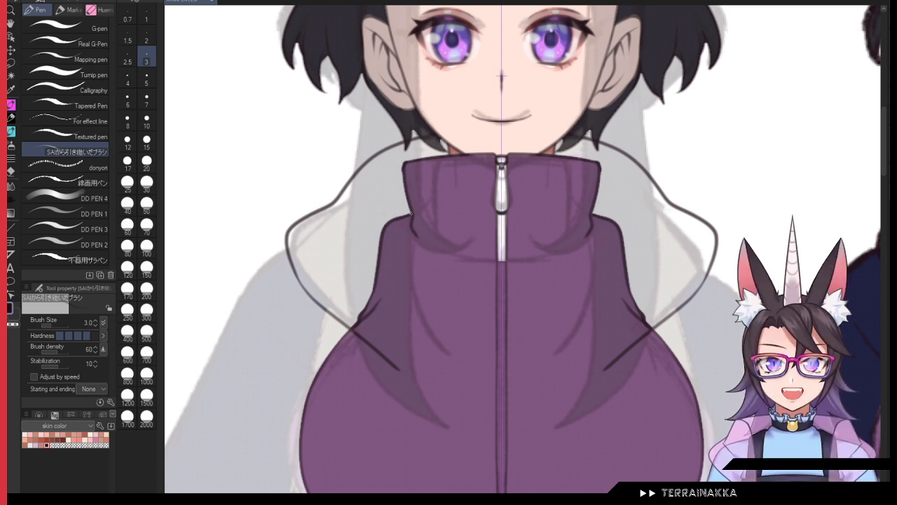
mouse_move(398, 151)
left_mouse_down()
mouse_move(384, 271)
mouse_move(398, 363)
left_mouse_up()
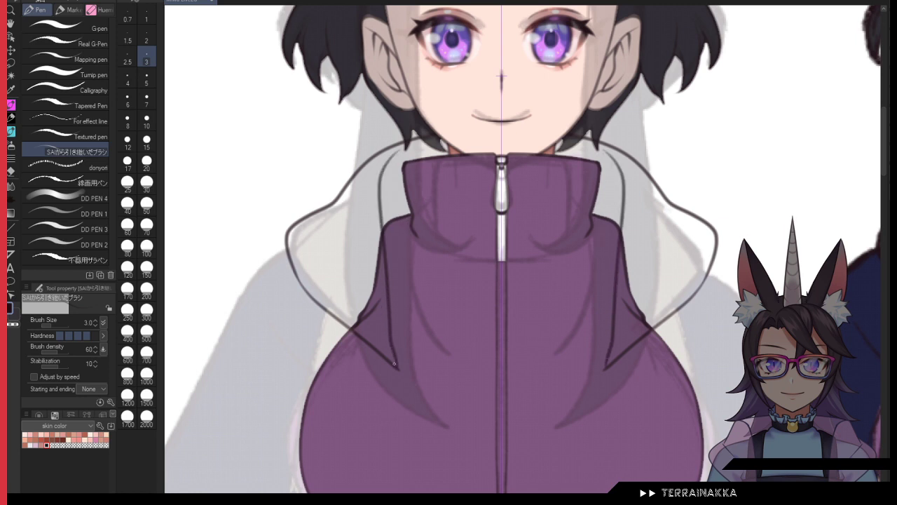
key("ctrl+z")
key("ctrl+z")
key("ctrl+z")
key("ctrl+z")
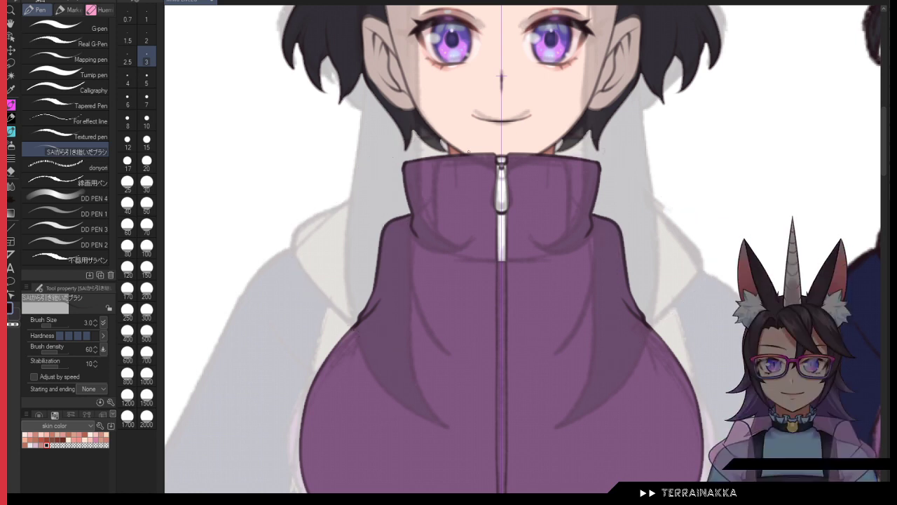
mouse_move(421, 143)
left_mouse_down()
mouse_move(378, 188)
mouse_move(331, 206)
mouse_move(306, 250)
mouse_move(327, 350)
left_mouse_up()
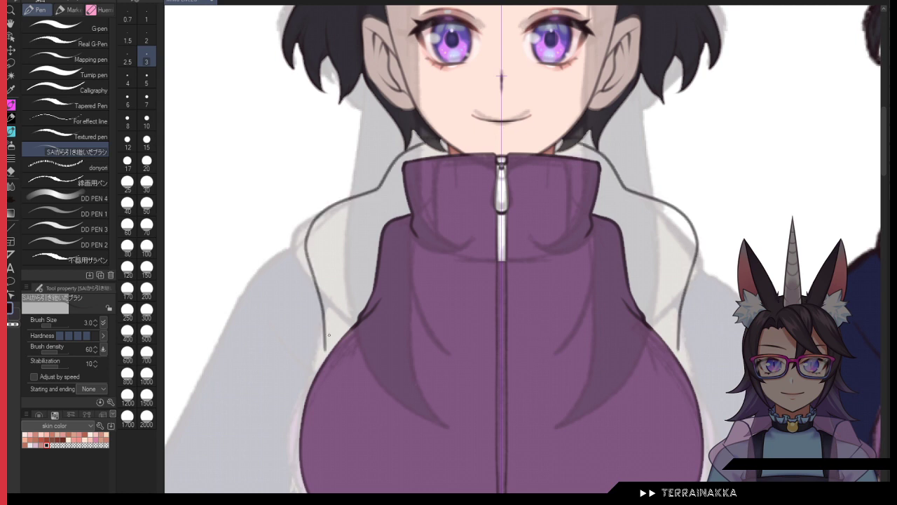
left_click_drag(411, 222, 348, 327)
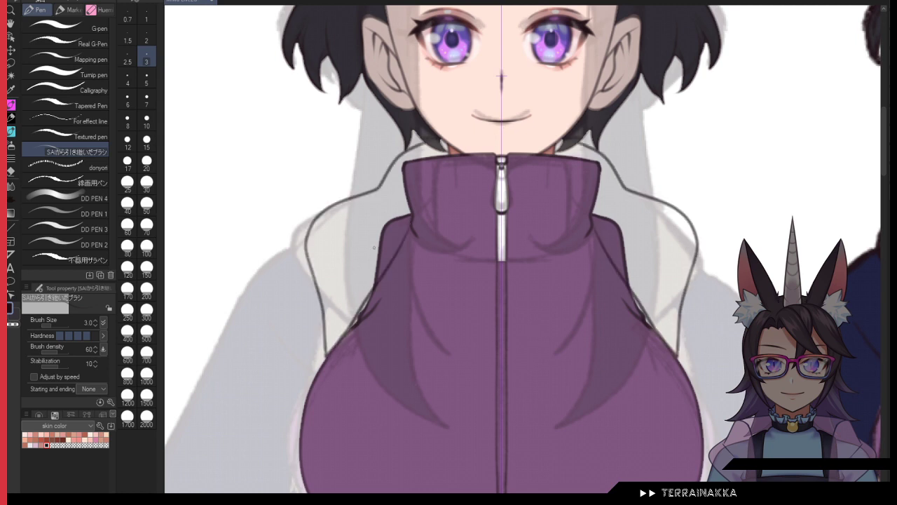
left_click_drag(394, 256, 330, 346)
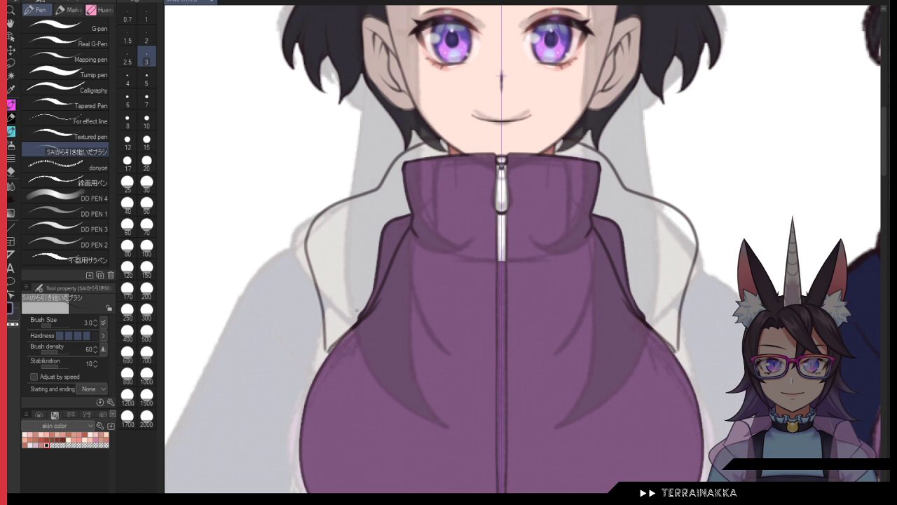
Step: Ink the hood's outer contour from the collar down to the chest, plus the inner fold line beside the collar
scroll(555, 285, "down", 2)
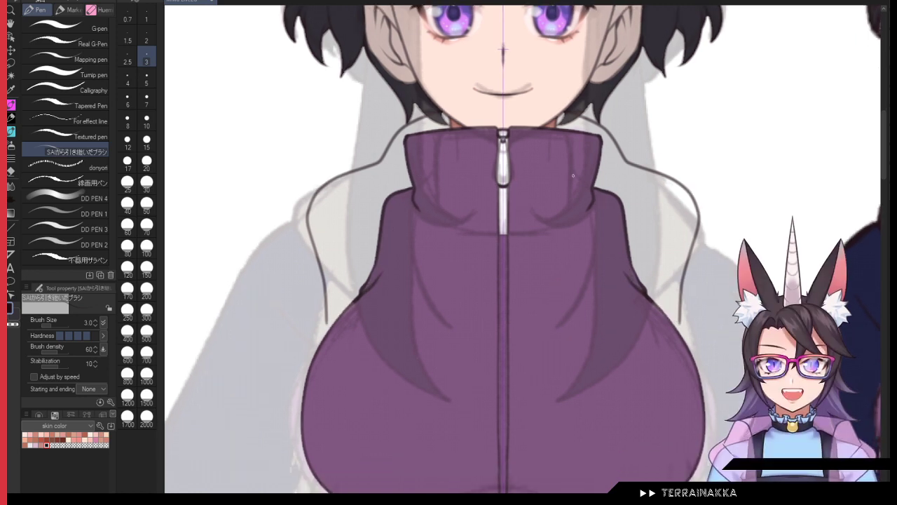
scroll(432, 97, "down", 2)
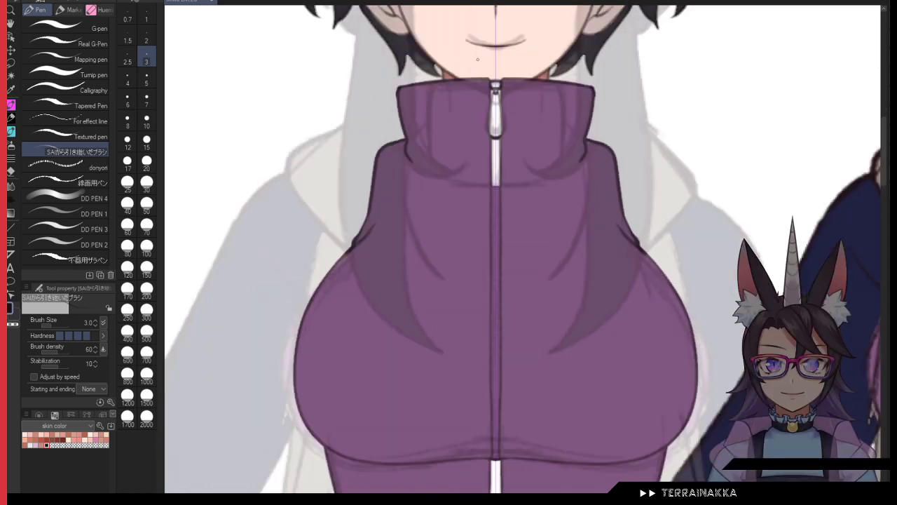
mouse_move(421, 69)
left_mouse_down()
mouse_move(346, 124)
mouse_move(327, 225)
mouse_move(365, 269)
mouse_move(405, 139)
left_mouse_up()
left_click_drag(403, 79, 362, 258)
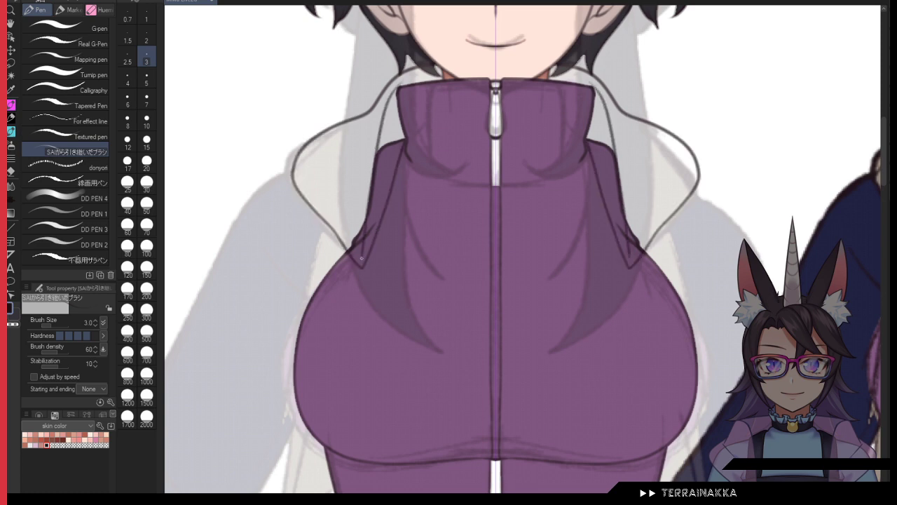
left_click_drag(368, 329, 363, 232)
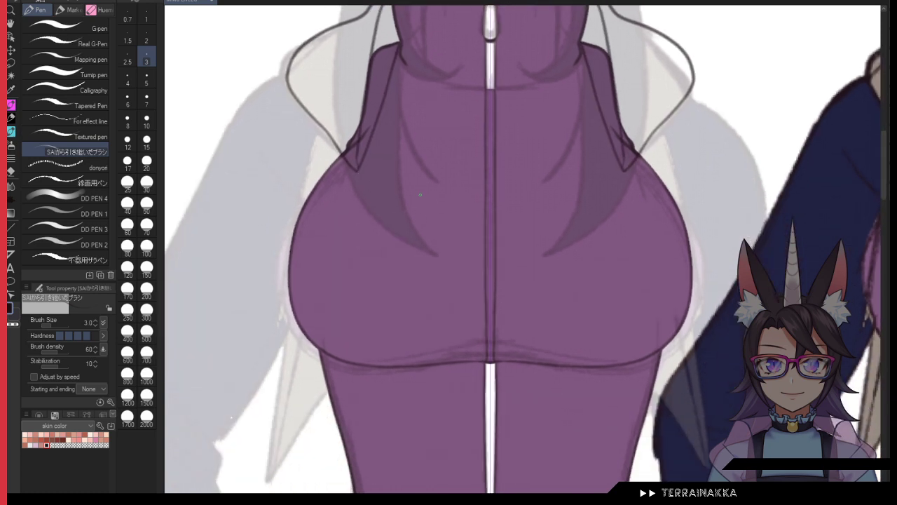
left_click_drag(412, 200, 421, 118)
left_click_drag(364, 87, 328, 395)
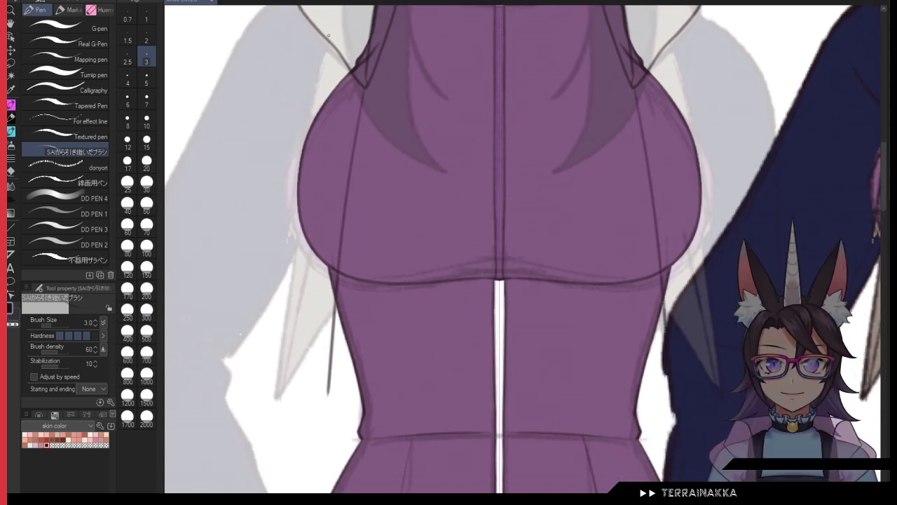
mouse_move(327, 36)
left_mouse_down()
mouse_move(284, 249)
mouse_move(271, 394)
left_mouse_up()
key("ctrl+z")
mouse_move(326, 42)
left_mouse_down()
mouse_move(298, 145)
mouse_move(270, 354)
mouse_move(328, 410)
left_mouse_up()
key("ctrl+z")
key("ctrl+z")
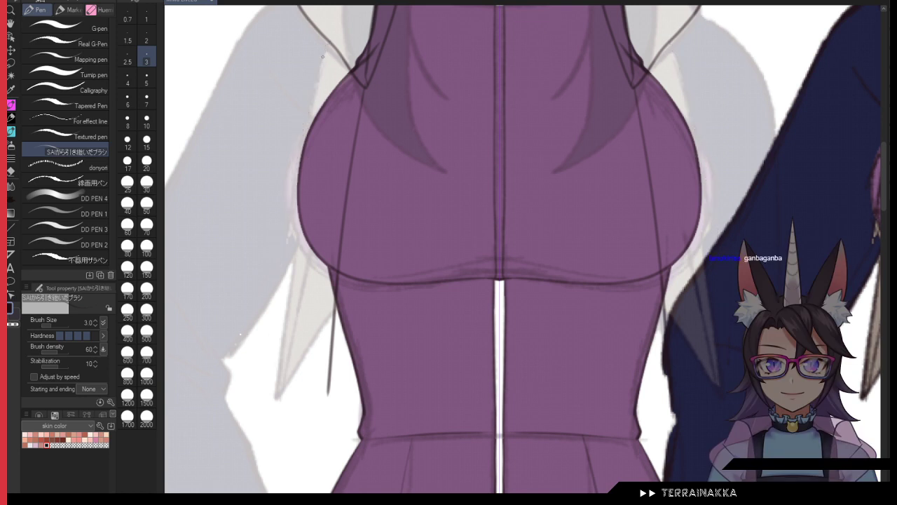
left_click_drag(326, 49, 276, 406)
key("ctrl+z")
key("ctrl+z")
Step: Ink the inner and outer edges of the jacket's long pointed flaps, running from below the hood to tips beside the waist
left_click_drag(365, 87, 282, 372)
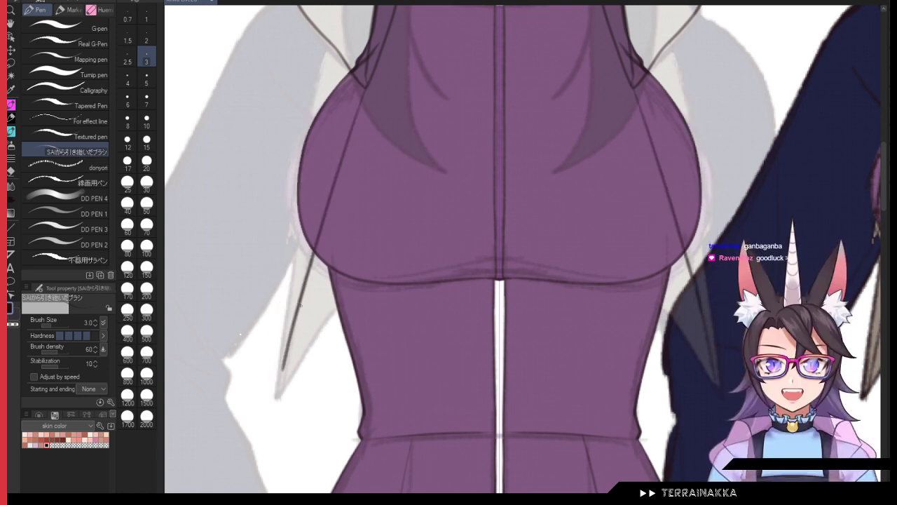
key("ctrl+z")
left_click_drag(365, 90, 279, 394)
key("ctrl+z")
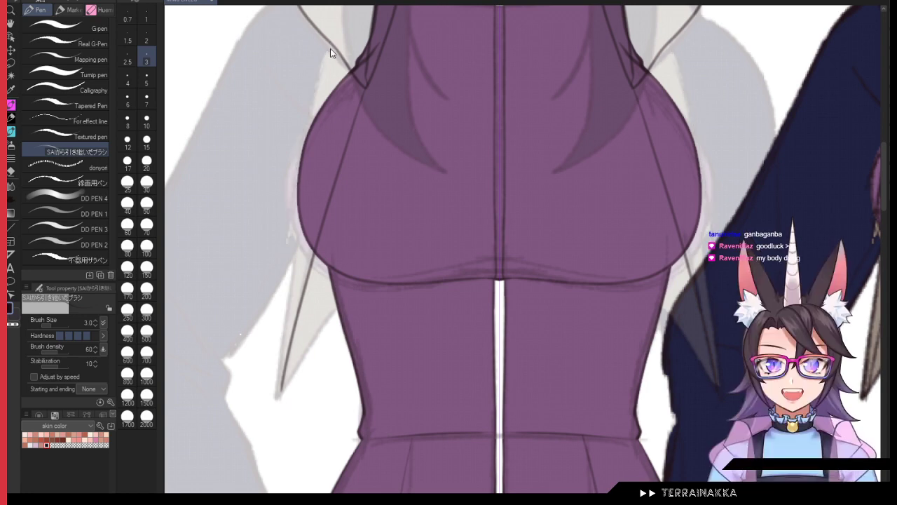
mouse_move(328, 48)
left_mouse_down()
mouse_move(279, 323)
mouse_move(276, 398)
left_mouse_up()
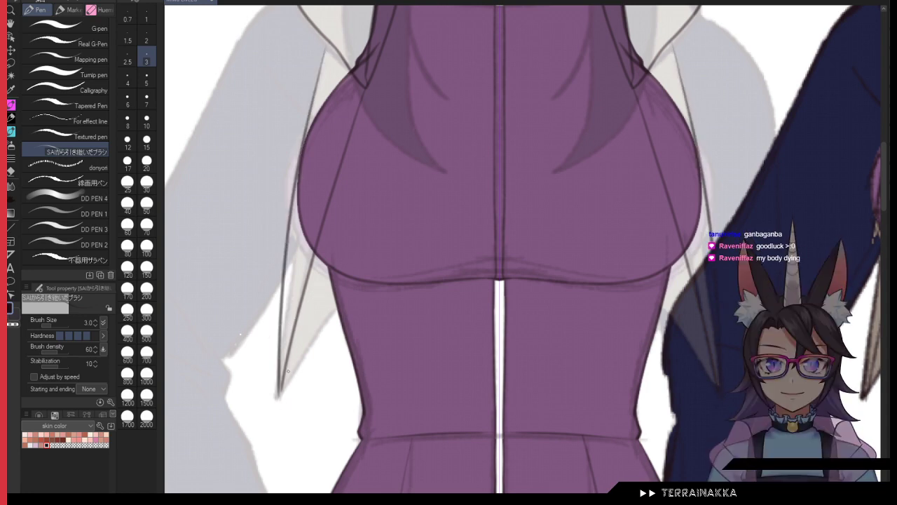
left_click_drag(331, 67, 350, 228)
left_click_drag(341, 193, 335, 251)
scroll(346, 202, "up", 2)
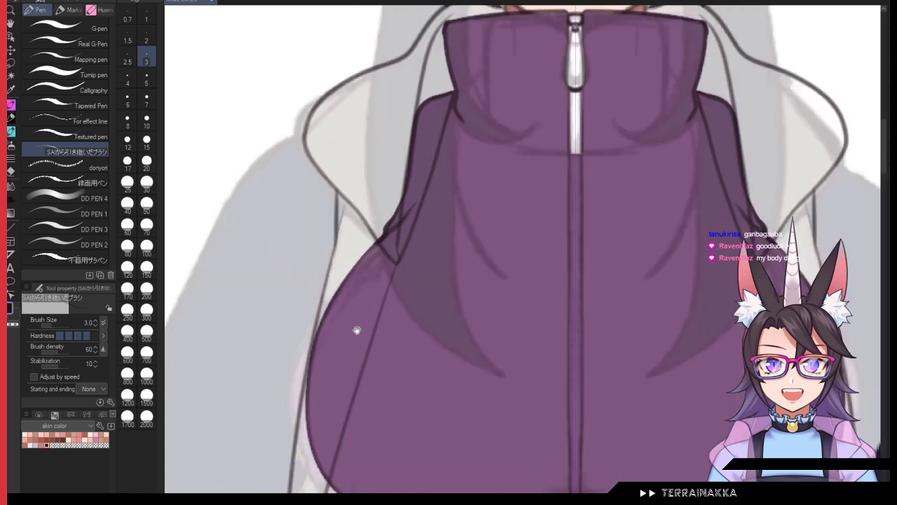
Step: Hide the high collar and ink a curved line across the neck joining the two inner edges of the hood
left_click_drag(356, 330, 355, 267)
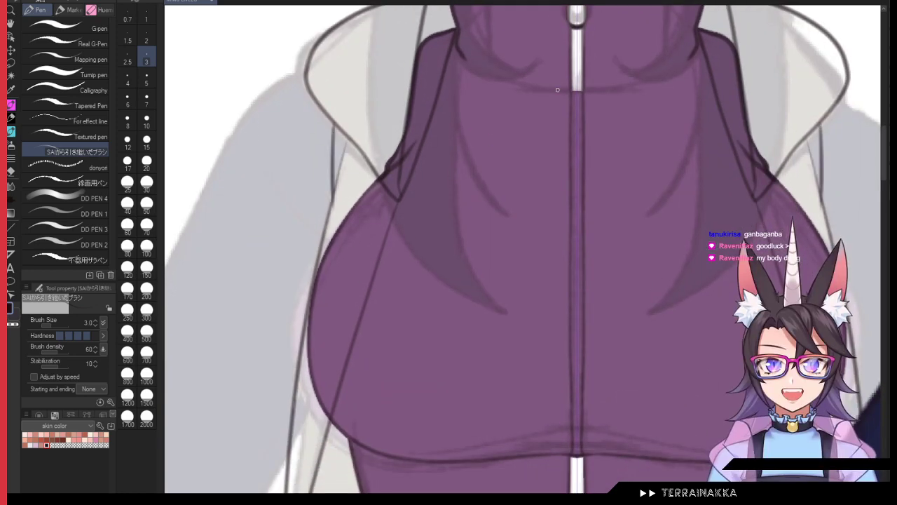
left_click_drag(730, 106, 686, 180)
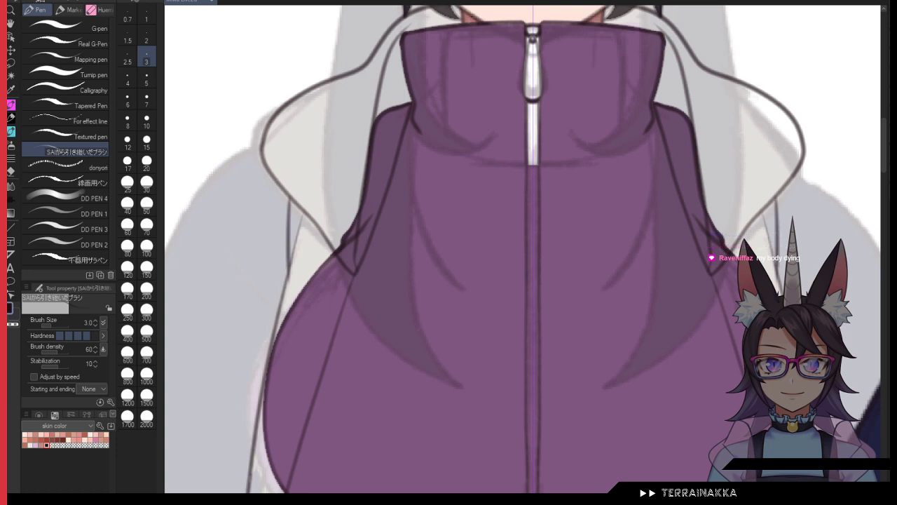
key("ctrl+z")
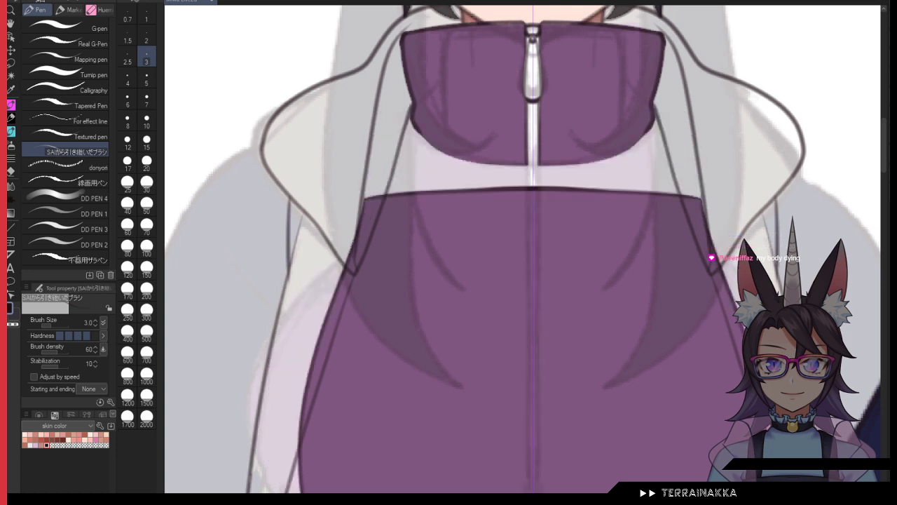
key("ctrl+y")
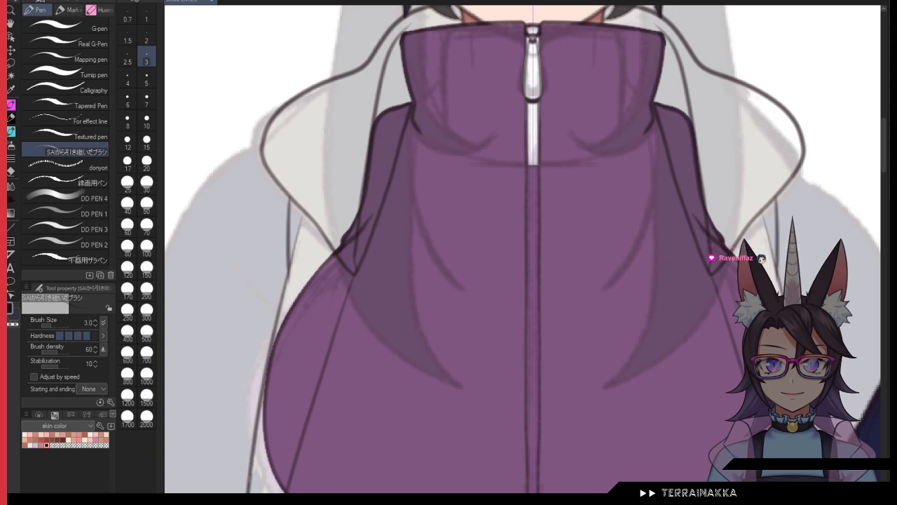
key("ctrl+z")
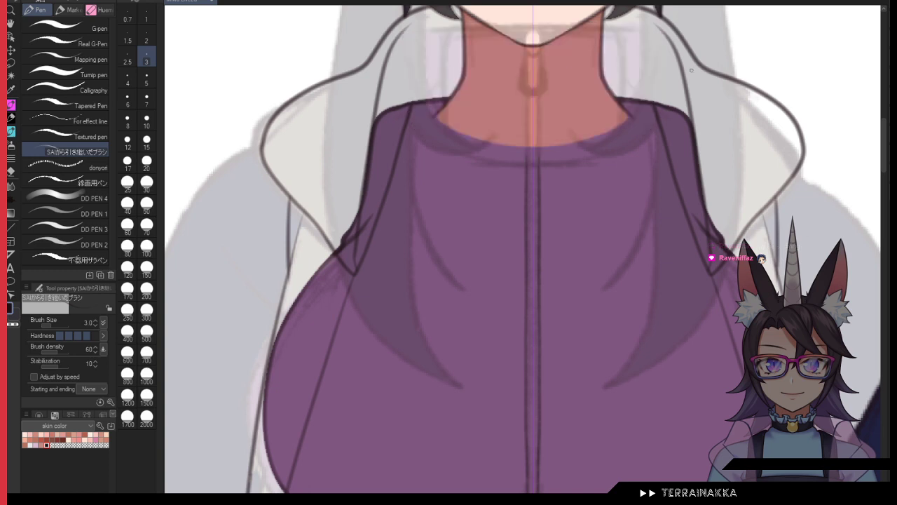
mouse_move(419, 98)
left_mouse_down()
mouse_move(517, 76)
mouse_move(616, 85)
mouse_move(648, 100)
left_mouse_up()
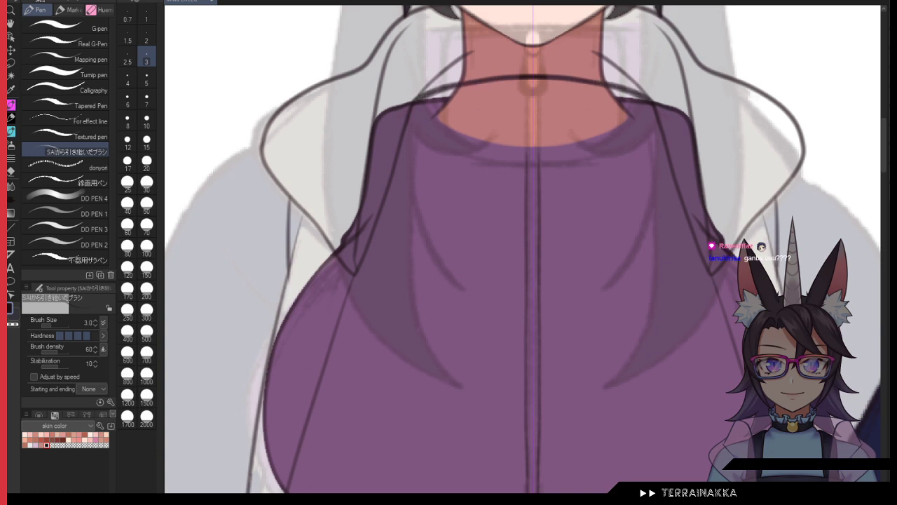
key("ctrl+z")
mouse_move(415, 115)
left_mouse_down()
mouse_move(462, 90)
mouse_move(546, 75)
mouse_move(650, 110)
left_mouse_up()
key("ctrl+z")
left_click_drag(414, 110, 648, 105)
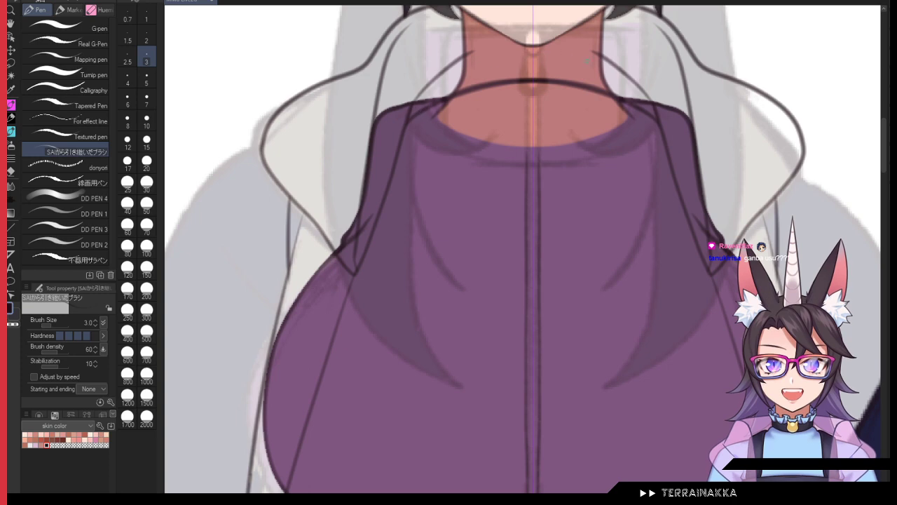
Step: Select the inked hood and flap shape using Auto select on the editing layer and fill it with flat greyish brown
key("ctrl+minus")
left_click_drag(529, 280, 499, 231)
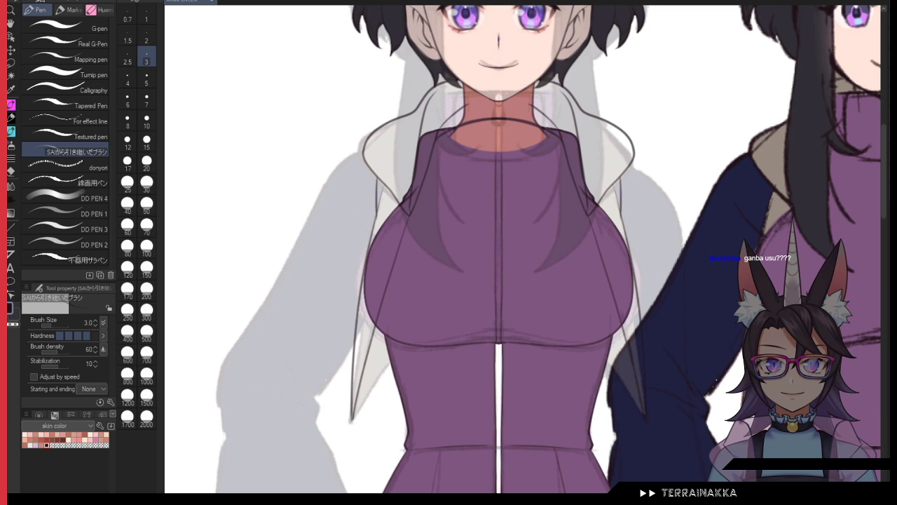
left_click(12, 80)
left_click(318, 76)
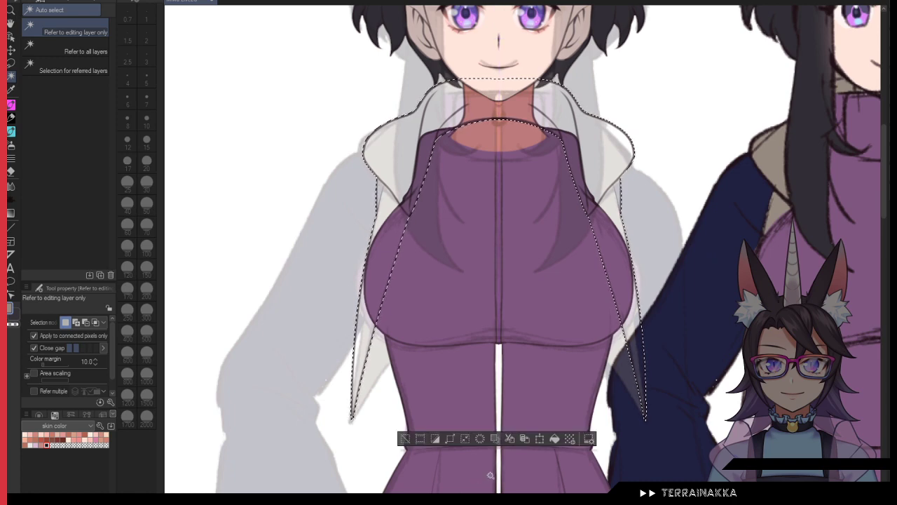
left_click(555, 438)
scroll(560, 424, "down", 3)
left_click(645, 145)
scroll(595, 266, "up", 3)
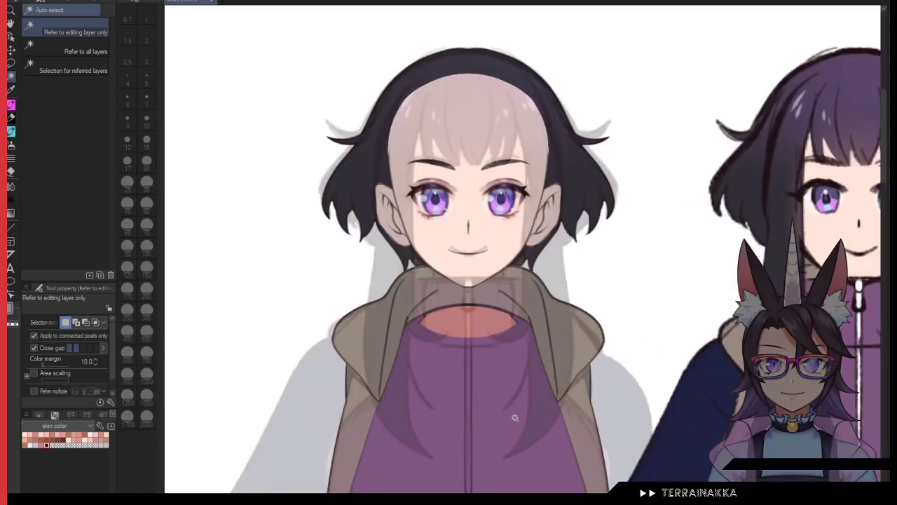
Step: Show the collar and front hair again over the filled hood
left_click_drag(514, 418, 537, 317)
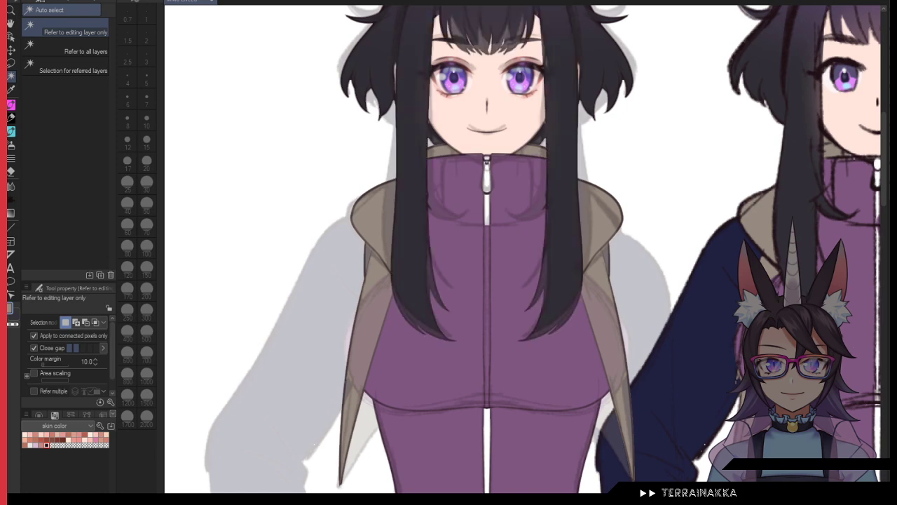
left_click_drag(716, 386, 706, 326)
left_click_drag(696, 418, 699, 363)
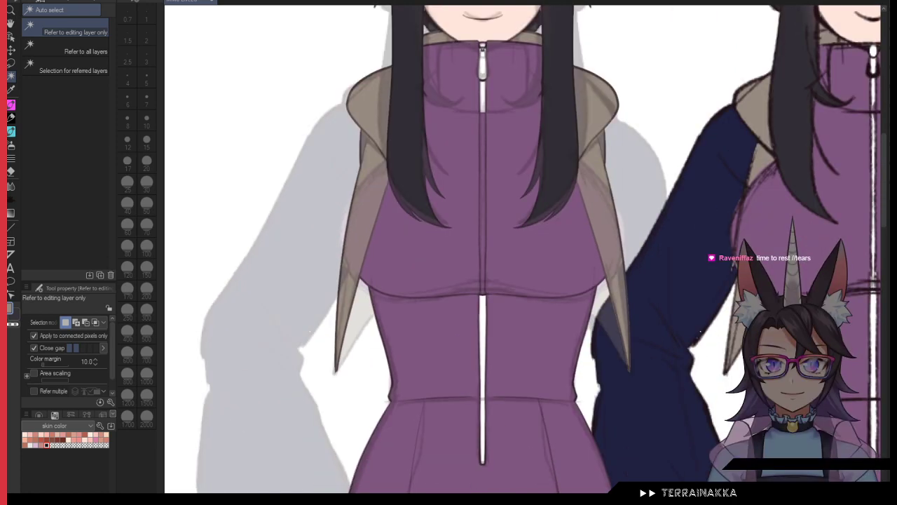
scroll(522, 260, "up", 2)
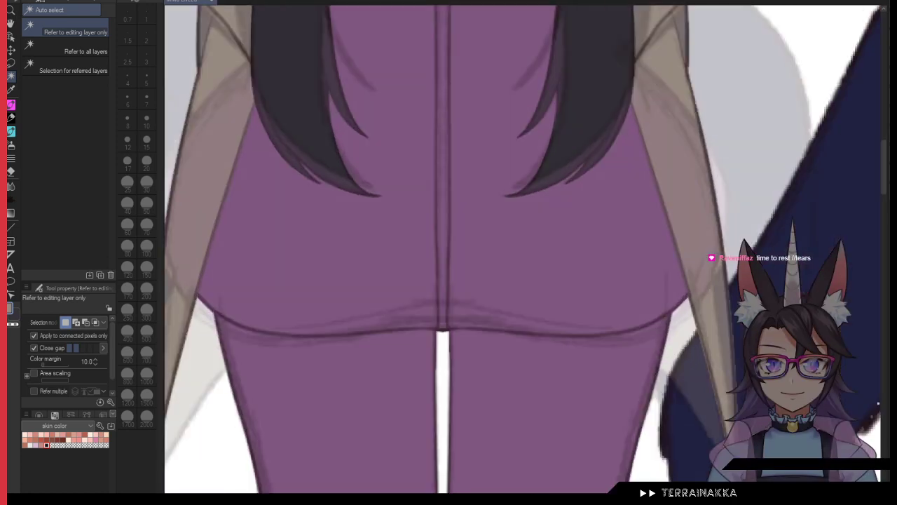
key("ctrl+minus")
Step: Clear the selection around the hood and hide the faded sketch
left_click(204, 366)
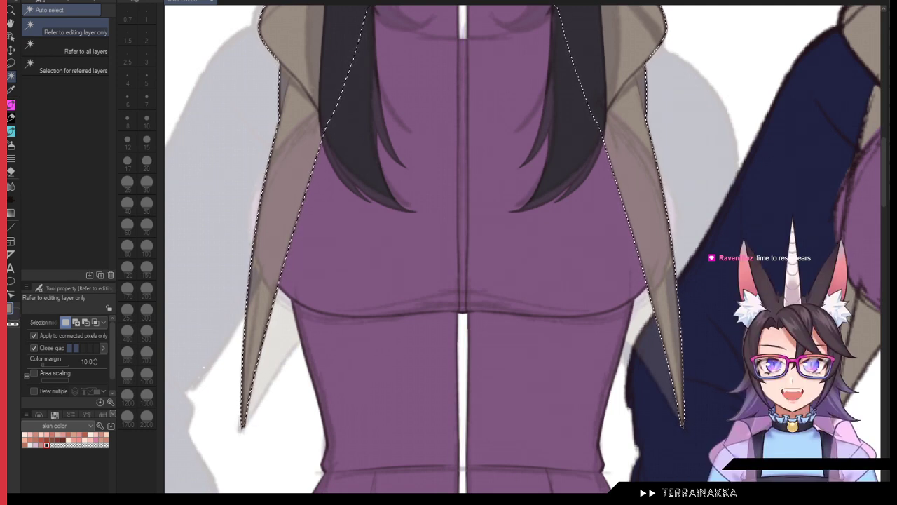
scroll(669, 301, "down", 3)
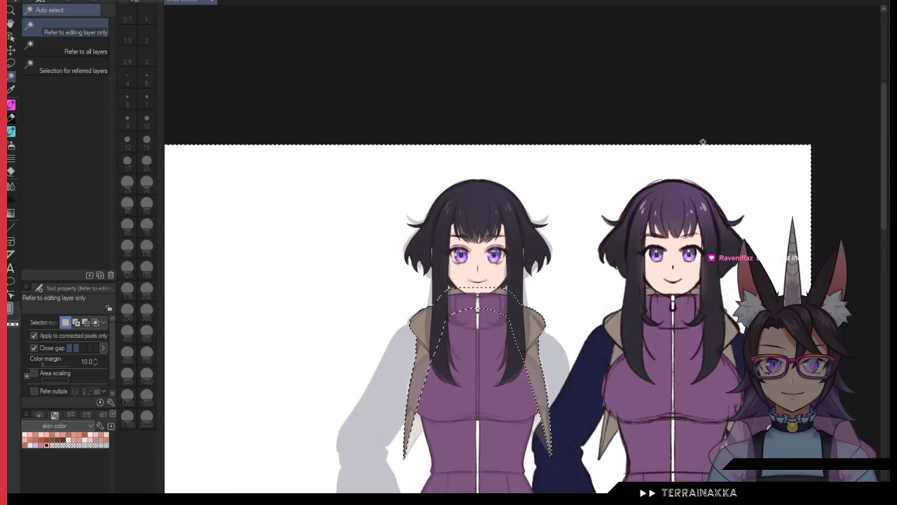
scroll(668, 301, "up", 3)
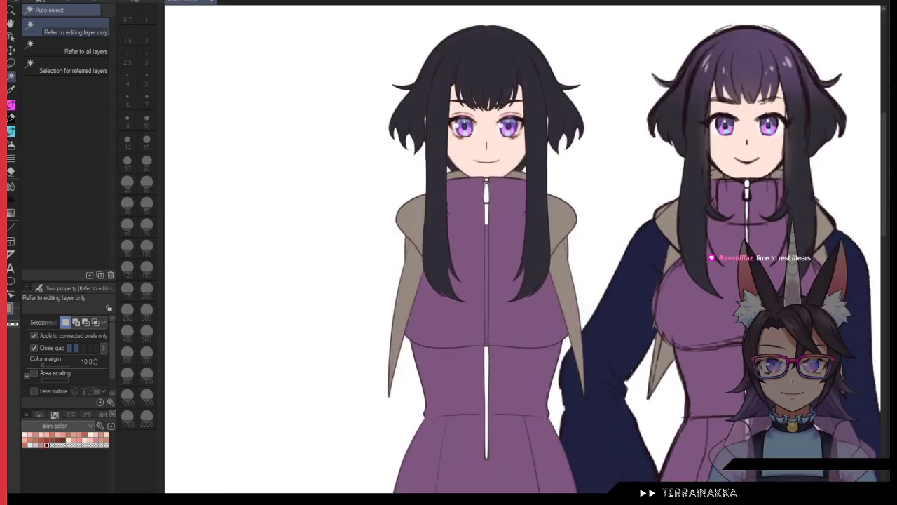
scroll(613, 418, "up", 4)
left_click_drag(579, 426, 696, 417)
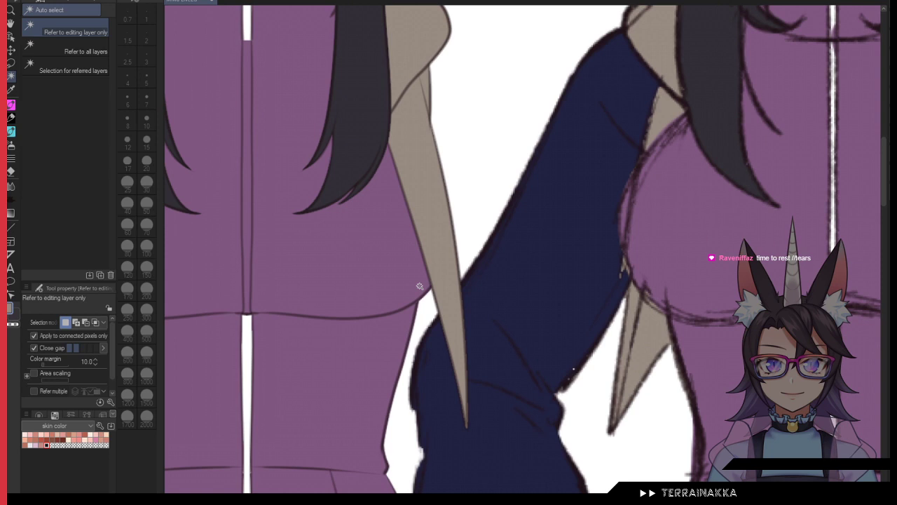
Step: Enclose the tip of the flap on the viewer's right with the 隙間無く囲って塗るツール to fill its gaps
left_click(10, 202)
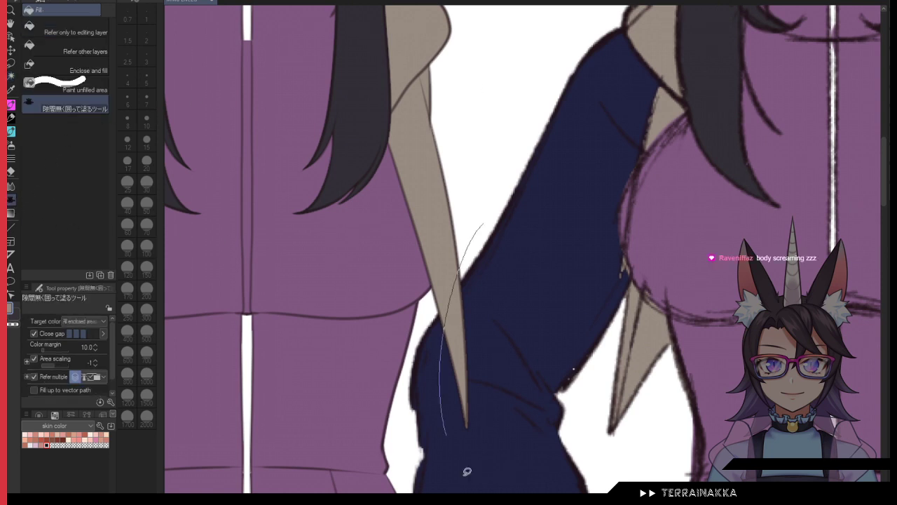
mouse_move(437, 319)
left_mouse_down()
mouse_move(466, 419)
mouse_move(468, 410)
left_mouse_up()
left_click_drag(478, 385, 495, 422)
Step: Hide the torso, collar and front hair, leaving the filled hood and flaps isolated in front of the back hair
key("ctrl+z")
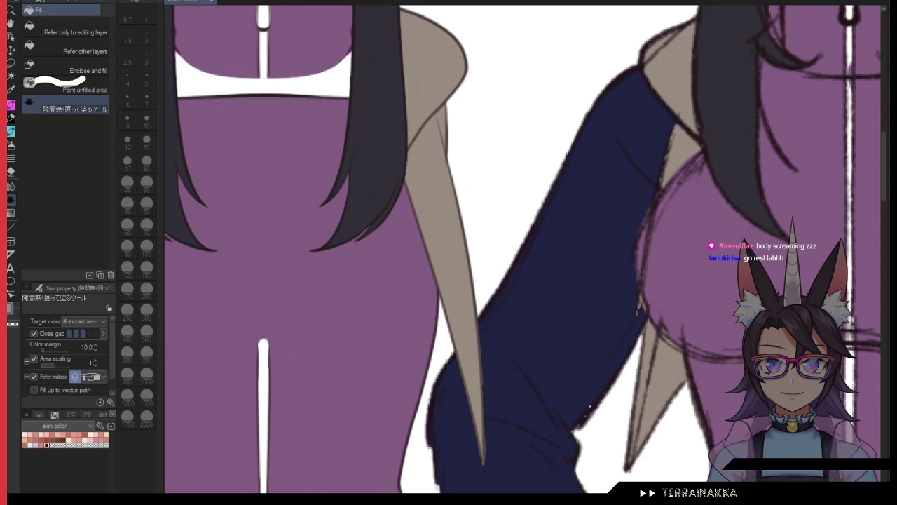
key("ctrl+z")
key("ctrl+z")
key("ctrl+z")
key("ctrl+z")
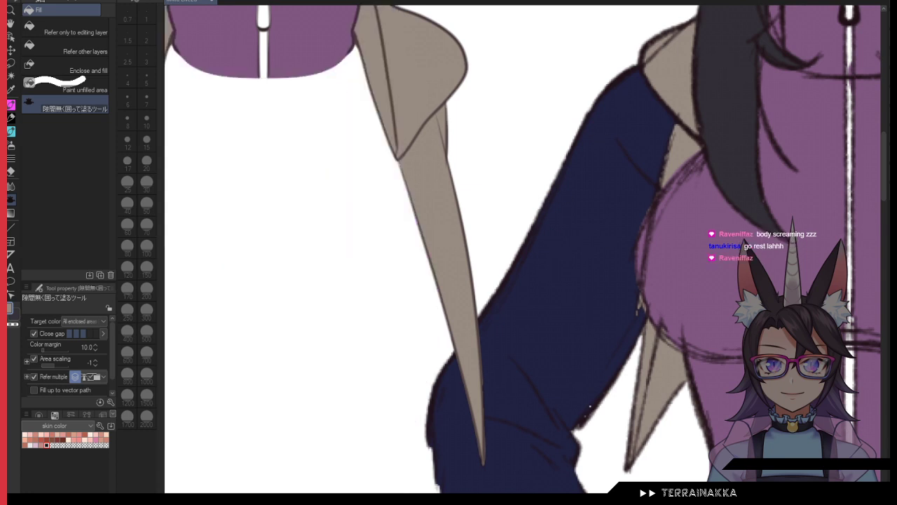
left_click_drag(572, 313, 749, 411)
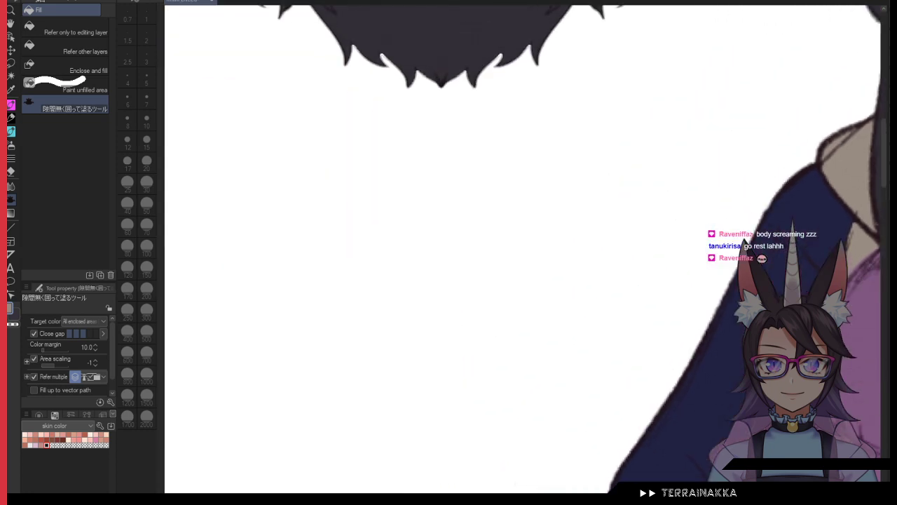
key("ctrl+z")
mouse_move(652, 129)
left_mouse_down()
mouse_move(562, 386)
mouse_move(575, 379)
left_mouse_up()
left_click_drag(624, 284, 641, 198)
scroll(530, 151, "down", 1)
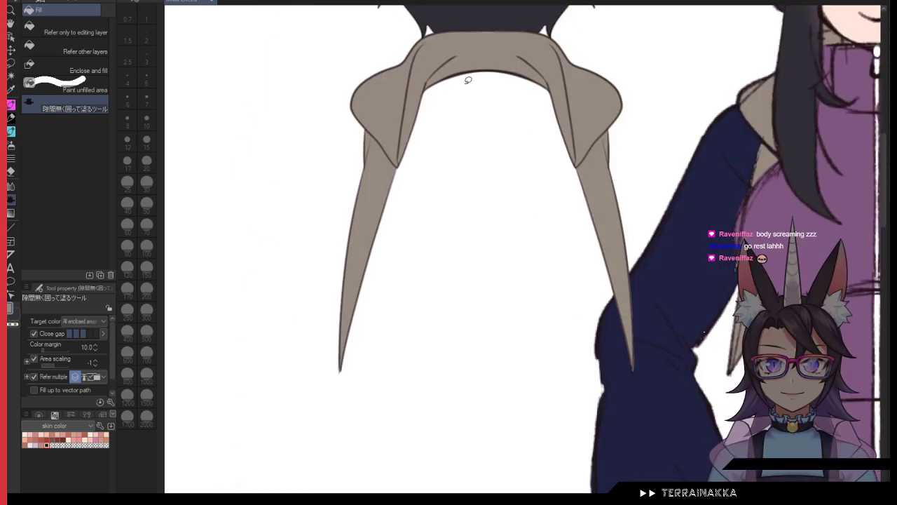
Step: Enclose both hood flaps with the 隙間無く囲って塗るツール to fill their remaining gaps, and show the collar and front hair again
mouse_move(440, 105)
left_mouse_down()
mouse_move(418, 403)
mouse_move(326, 98)
mouse_move(382, 392)
left_mouse_up()
left_click_drag(635, 138, 596, 213)
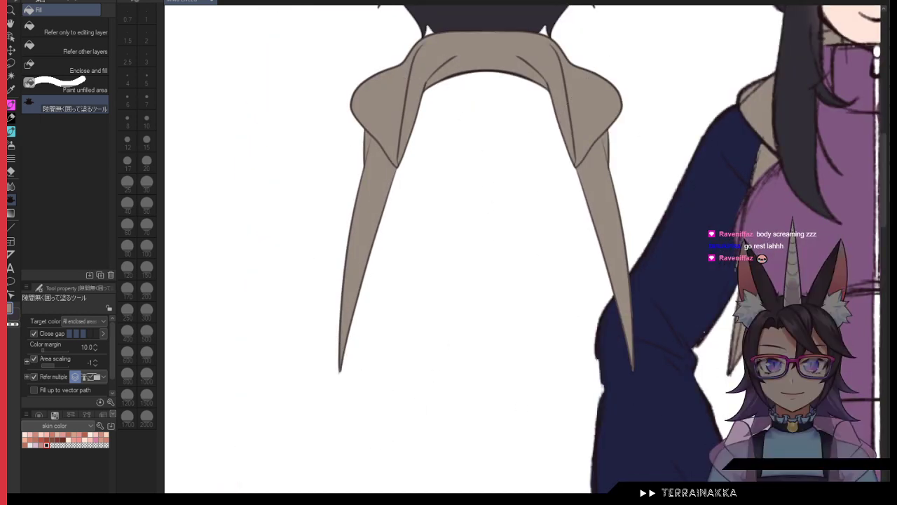
key("ctrl+z")
mouse_move(613, 44)
left_mouse_down()
mouse_move(543, 253)
mouse_move(616, 238)
left_mouse_up()
mouse_move(690, 156)
left_mouse_down()
mouse_move(614, 330)
mouse_move(658, 337)
left_mouse_up()
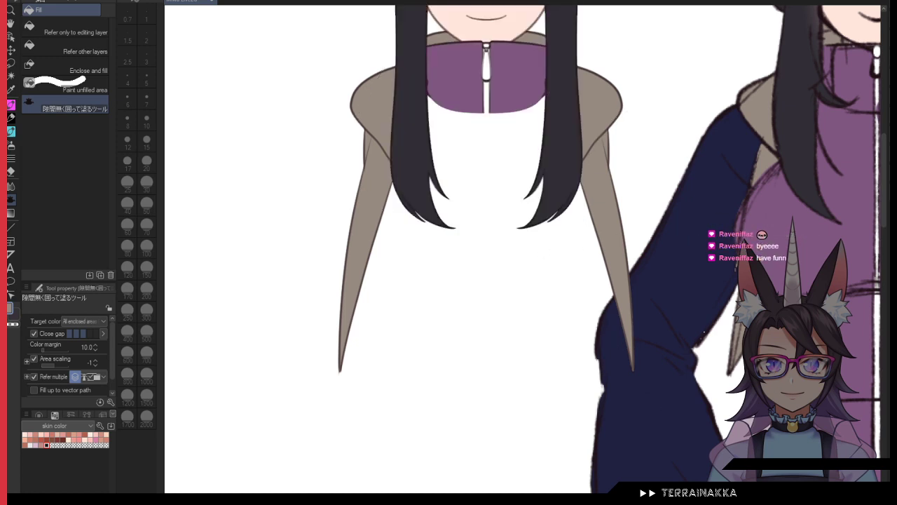
Step: Show the purple torso again and check the hood fill with the front hair hidden and shown
key("ctrl+y")
key("ctrl+y")
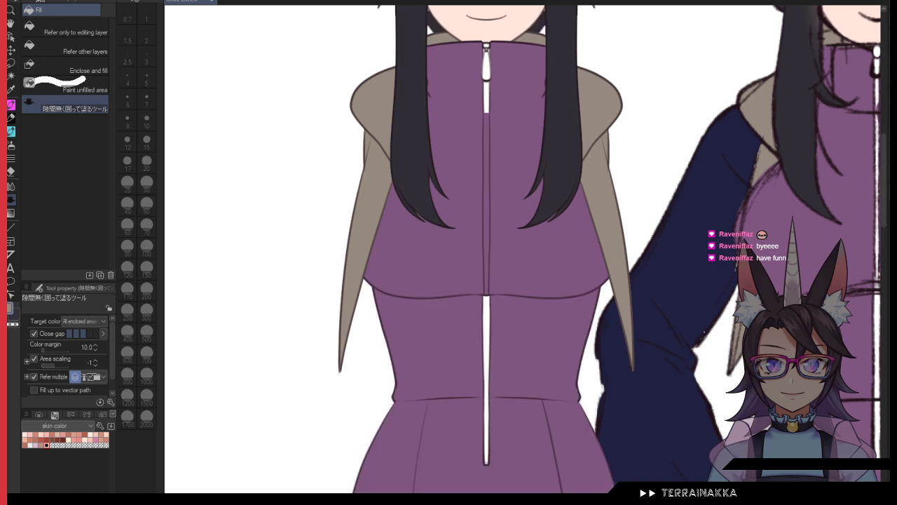
key("ctrl+y")
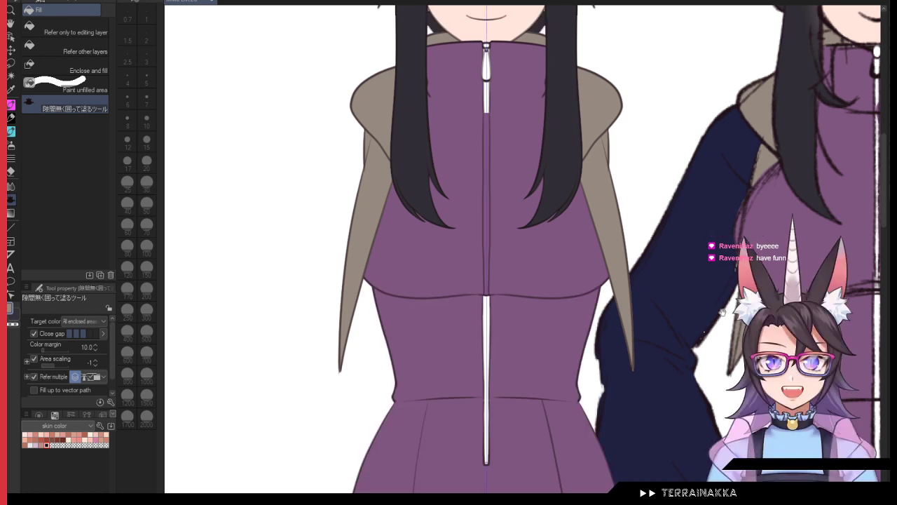
left_click_drag(491, 210, 505, 313)
key("ctrl+z")
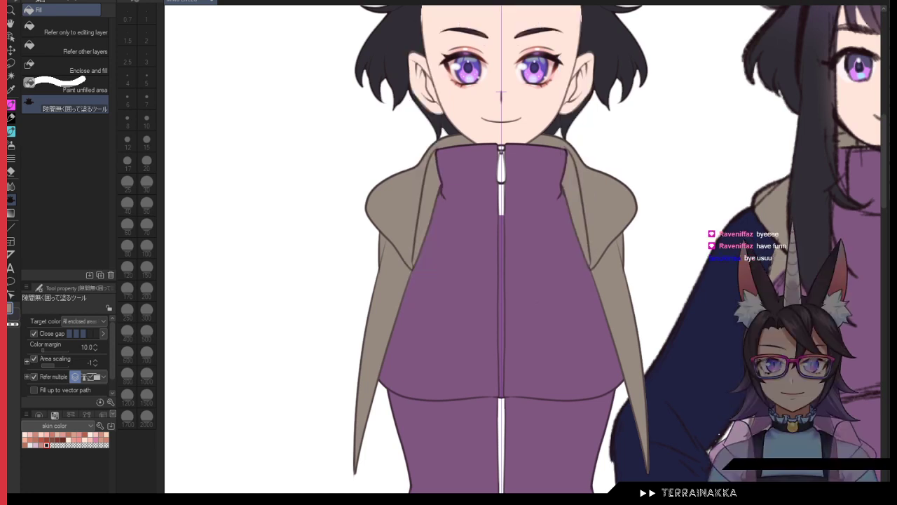
key("ctrl+z")
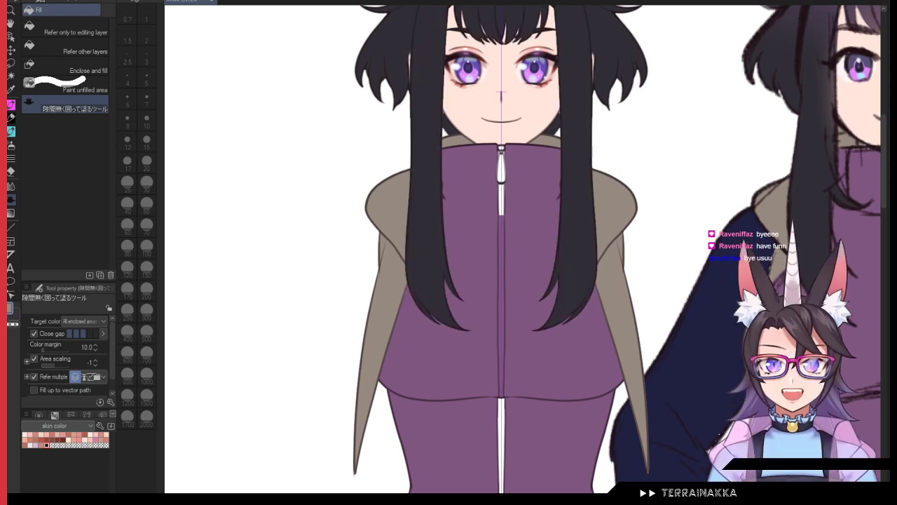
Step: Try to paint the upper torso's zipper strip white with the SAIから引き継いだブラシ at size 20
key("ctrl+plus")
left_click_drag(490, 280, 487, 223)
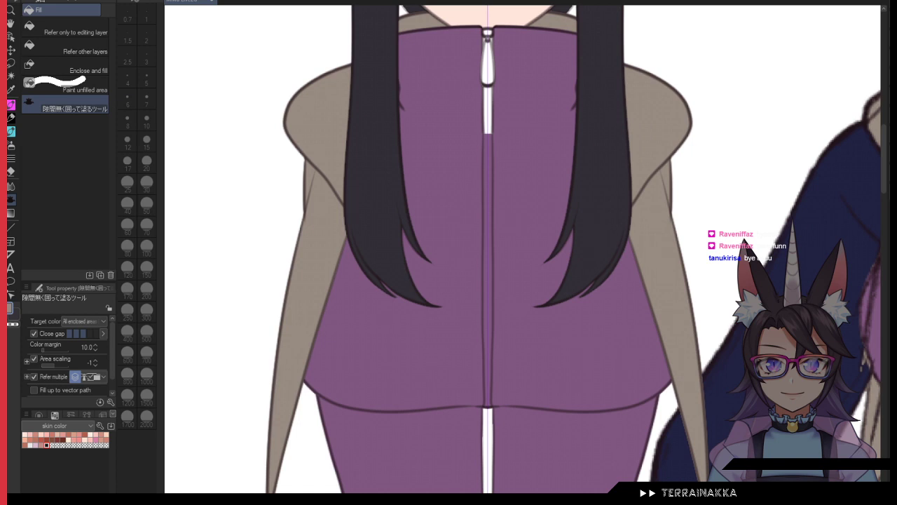
key("ctrl+z")
key("ctrl+y")
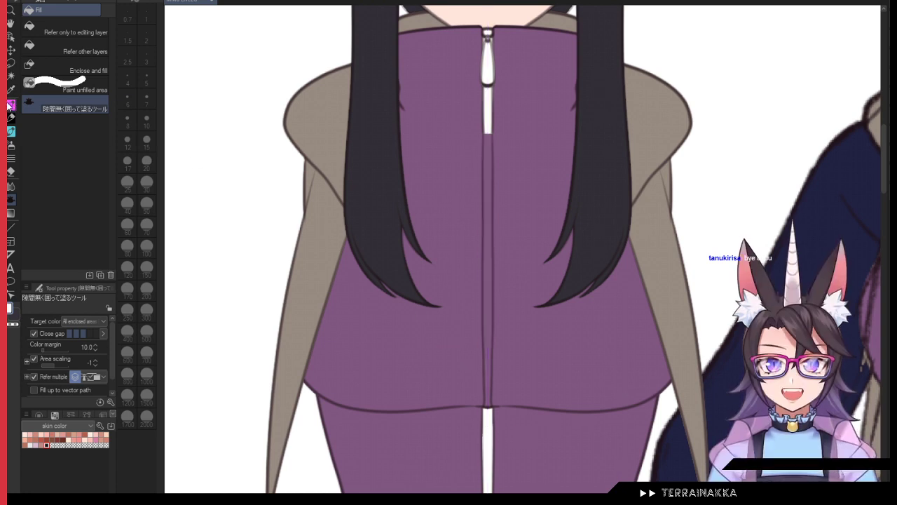
key("p")
left_click_drag(488, 122, 489, 360)
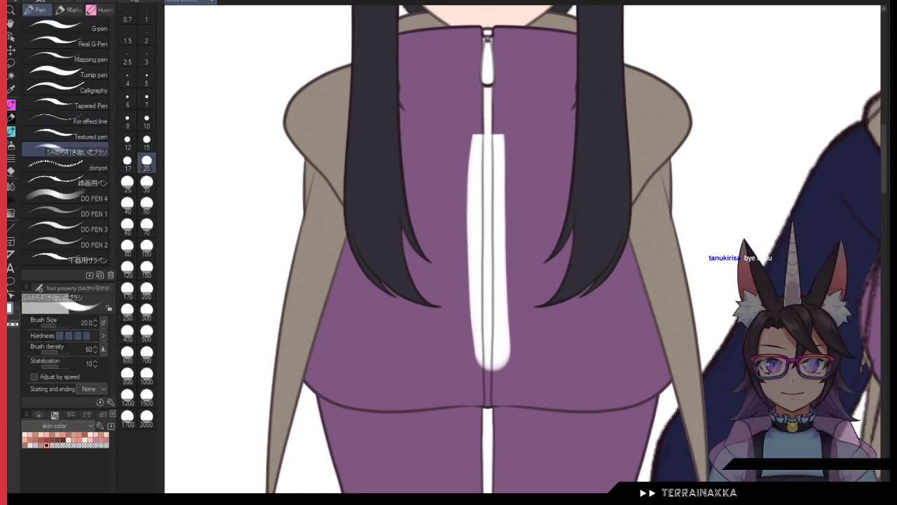
key("ctrl+z")
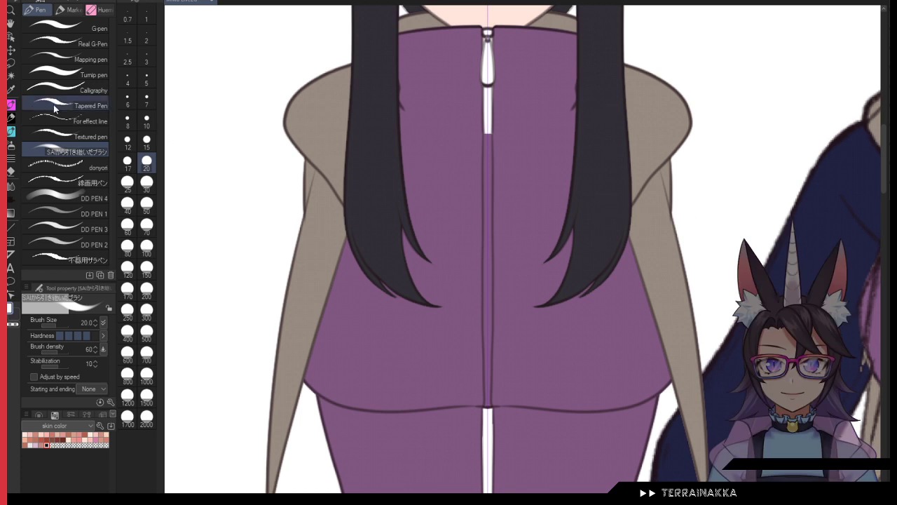
left_click(10, 75)
left_click(485, 215)
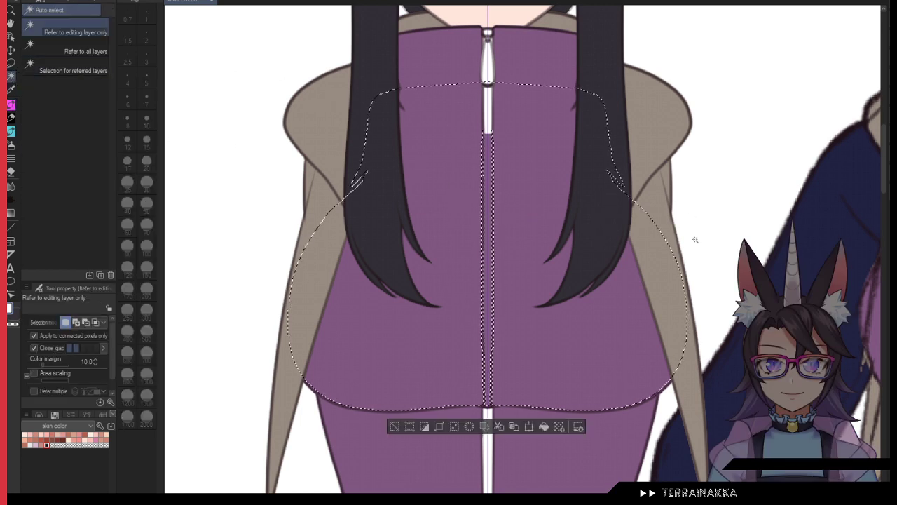
key("ctrl+d")
Step: Try to paint the upper torso's zipper strip white with the G-pen at size 25 and trim its edge
left_click(10, 103)
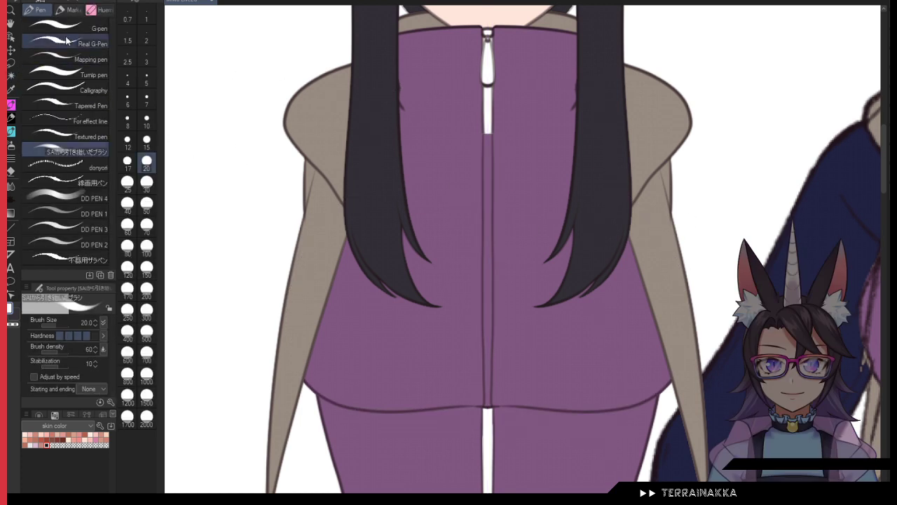
left_click_drag(487, 139, 489, 228)
left_click_drag(485, 121, 490, 351)
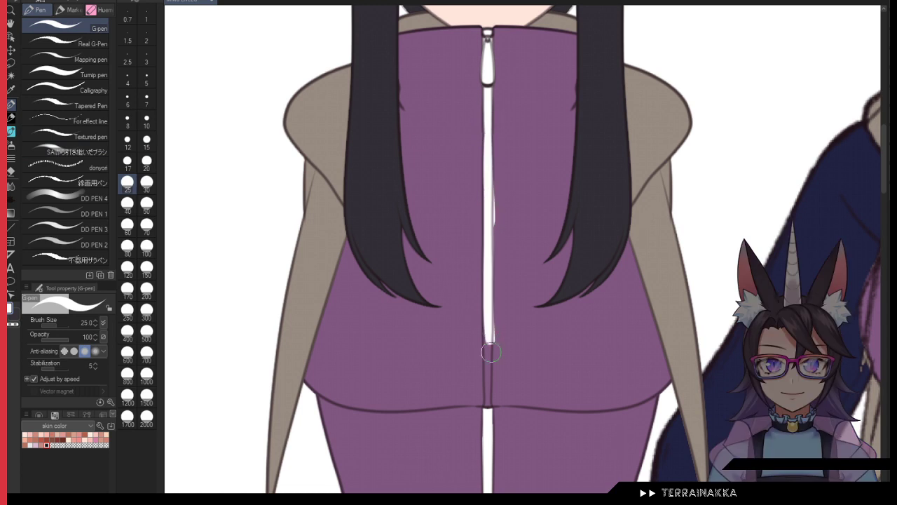
left_click_drag(488, 253, 490, 391)
scroll(492, 294, "up", 1)
key("c")
mouse_move(495, 110)
left_mouse_down()
mouse_move(502, 292)
mouse_move(496, 155)
mouse_move(494, 213)
left_mouse_up()
key("ctrl+z")
key("c")
key("ctrl+z")
key("ctrl+z")
key("ctrl+z")
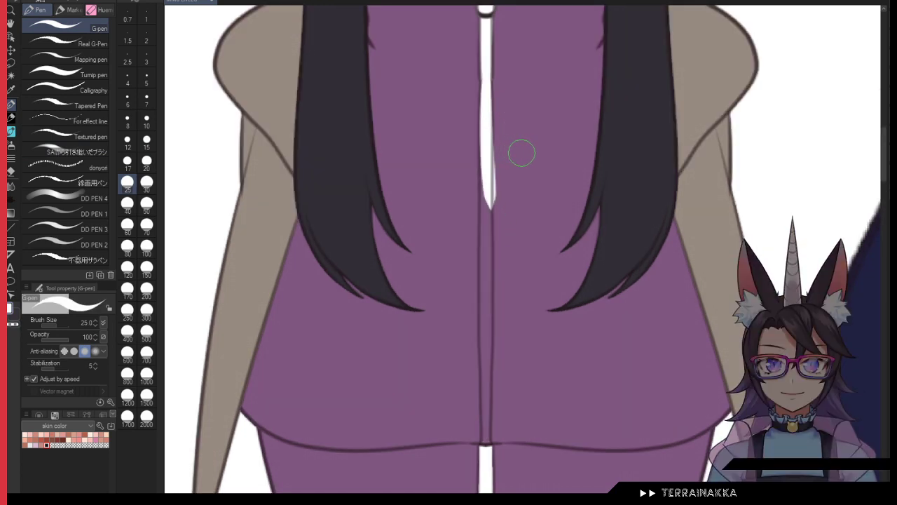
key("ctrl+z")
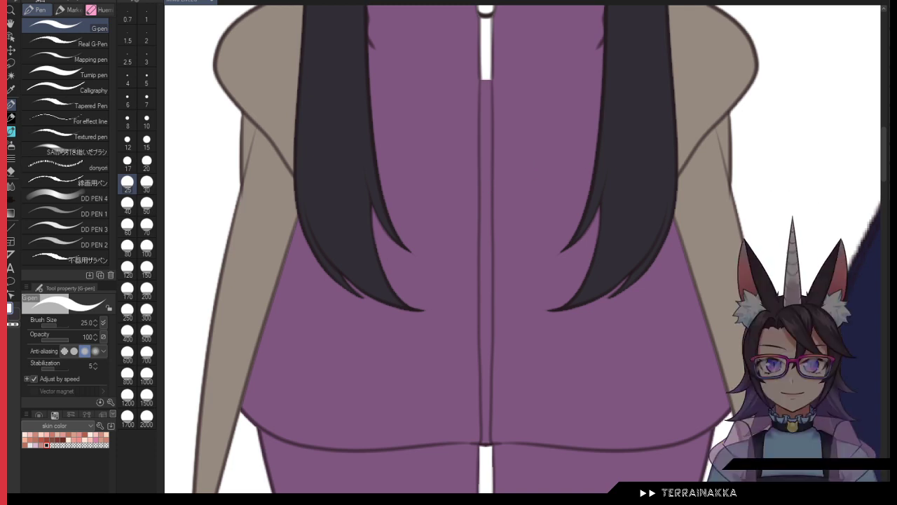
Step: Paint the zipper strip white down to the chest hem with the G-pen at size 25 and erase the spill along its edges
left_click_drag(483, 84, 504, 371)
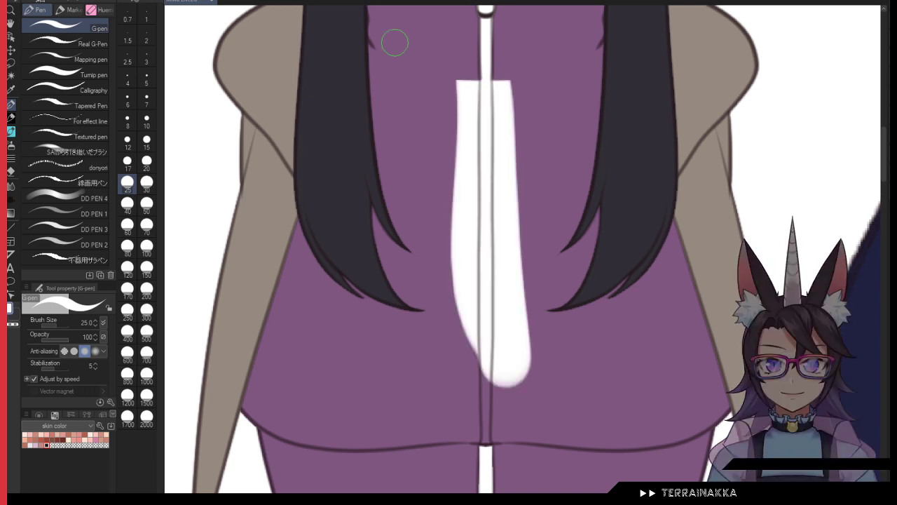
key("ctrl+z")
left_click_drag(489, 67, 485, 392)
left_click_drag(483, 231, 484, 441)
key("c")
left_click_drag(494, 295, 499, 428)
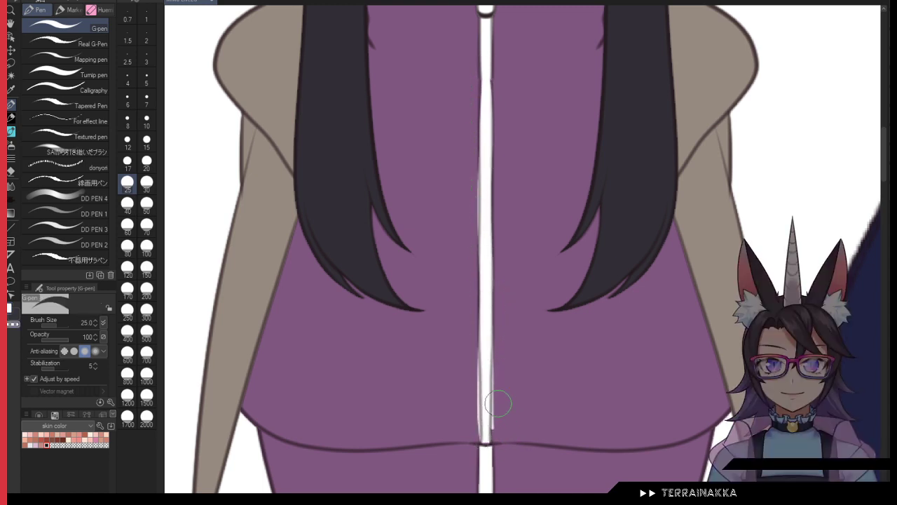
left_click_drag(494, 327, 498, 442)
left_click_drag(496, 384, 496, 444)
left_click_drag(476, 327, 478, 447)
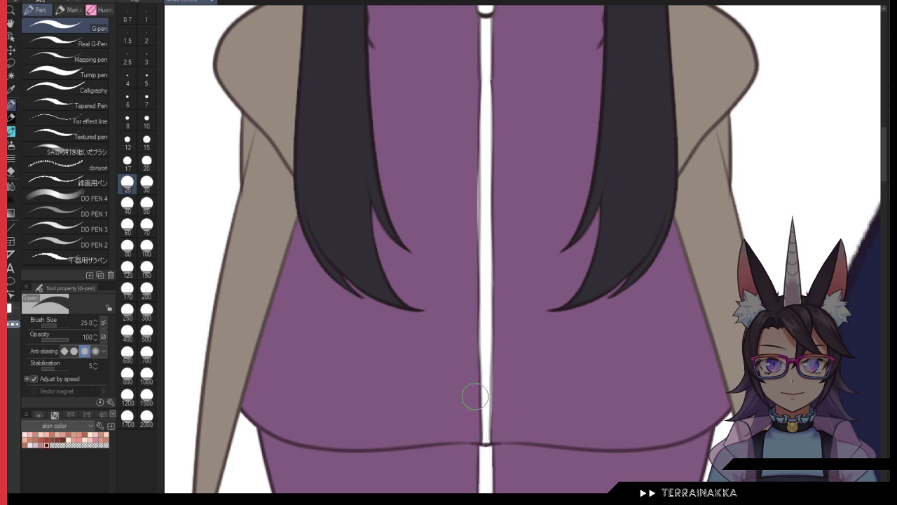
Step: Clean up both edges of the white zipper strip with the SAIから引き継いだブラシ at size 5, alternating between white and transparent colour
left_click(67, 151)
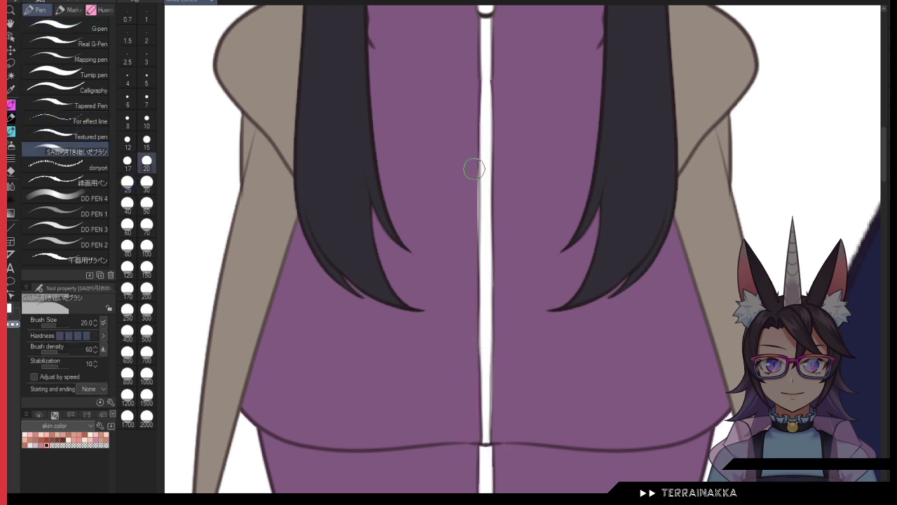
left_click_drag(479, 158, 480, 295)
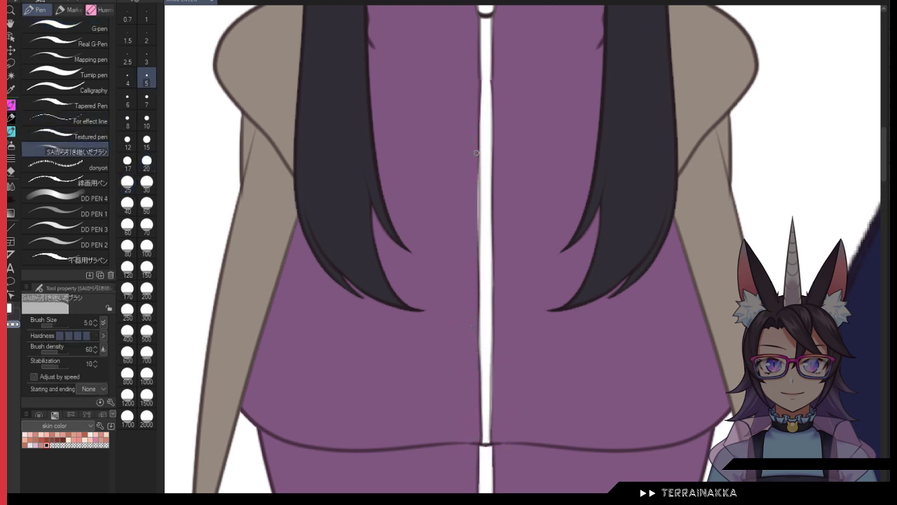
left_click_drag(476, 153, 477, 259)
key("c")
left_click_drag(481, 363, 483, 419)
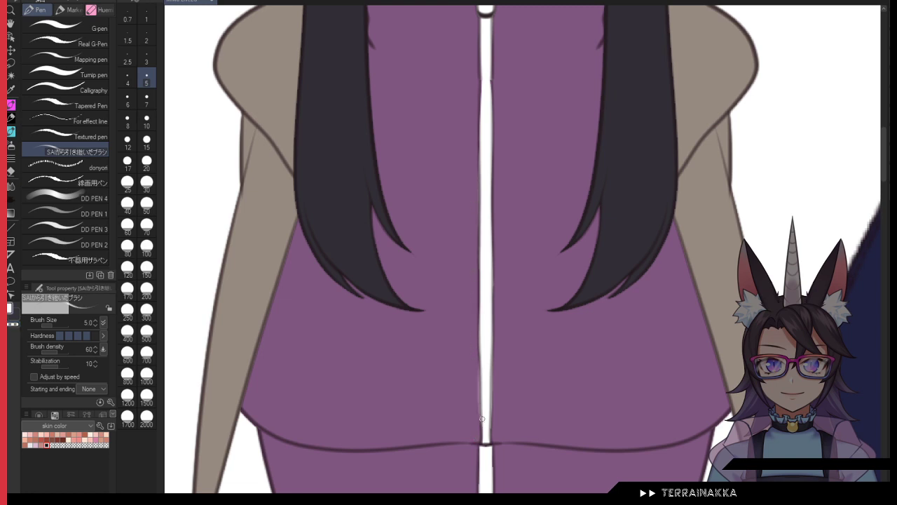
key("ctrl+z")
key("c")
left_click_drag(494, 281, 493, 443)
key("c")
left_click_drag(489, 374, 495, 446)
key("c")
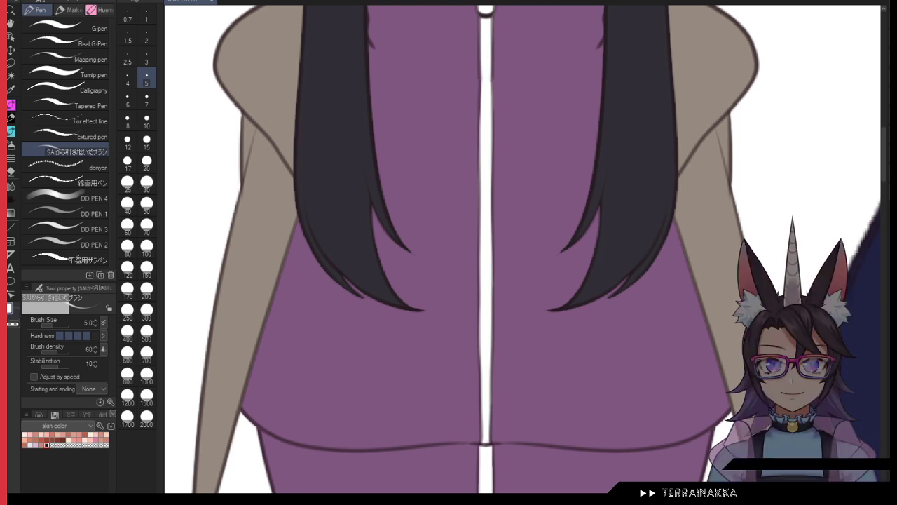
Step: Show the faded sketch and ink the curved back hem between the two hood flap tips in a dark colour at brush size 3
key("ctrl+minus")
key("ctrl+minus")
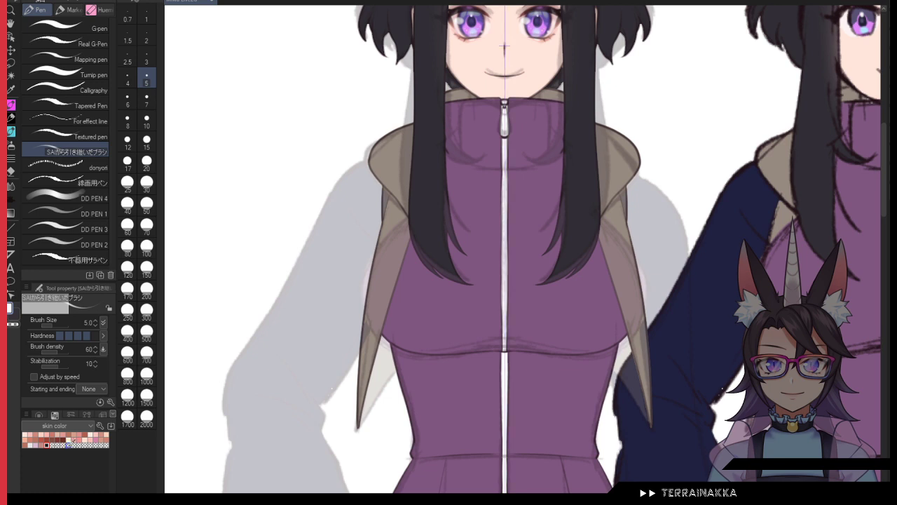
left_click(48, 445)
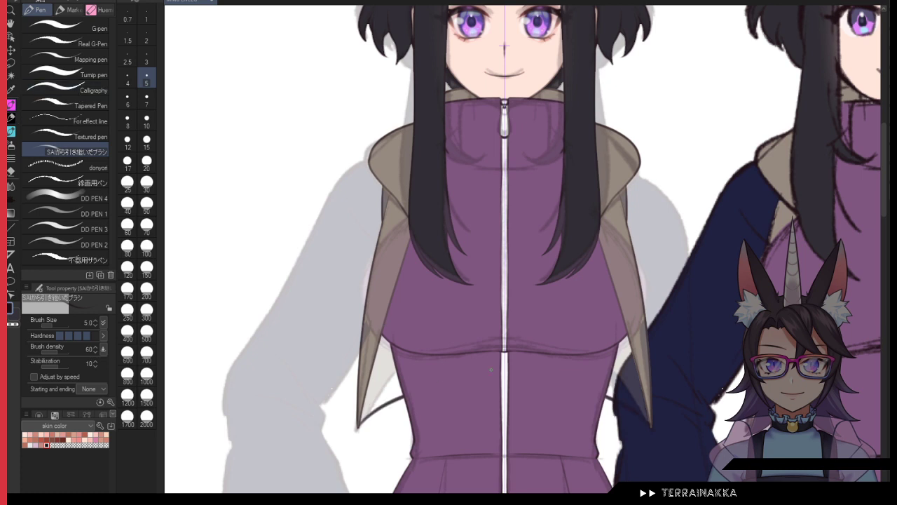
left_click(147, 59)
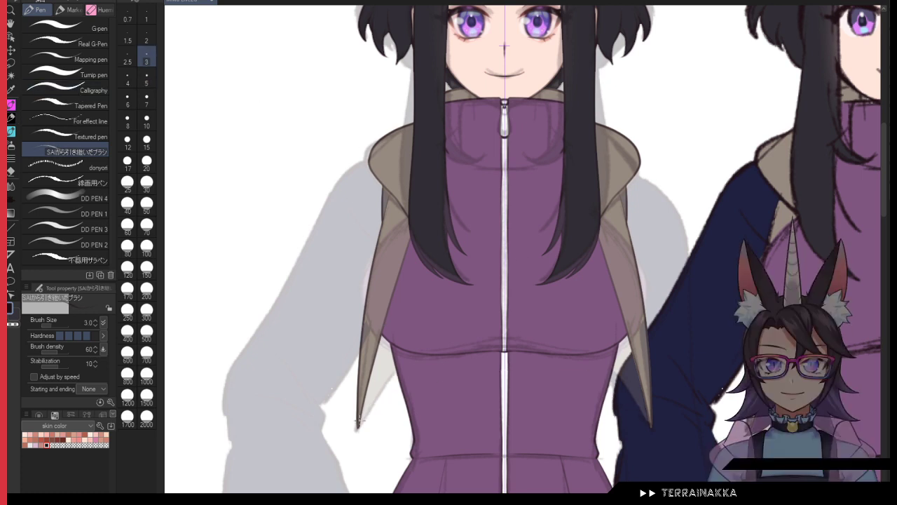
left_click_drag(363, 420, 400, 383)
key("ctrl+z")
key("ctrl+z")
left_click_drag(359, 421, 396, 393)
scroll(712, 300, "up", 1)
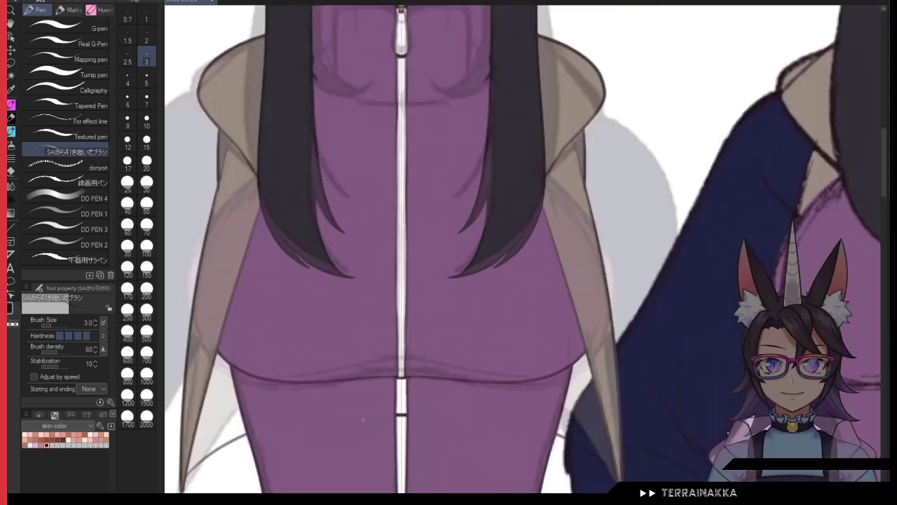
left_click_drag(197, 457, 218, 461)
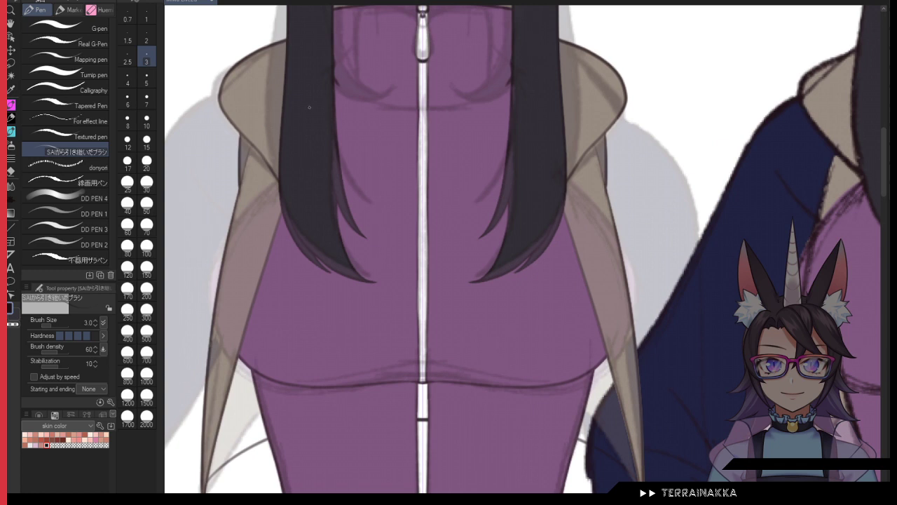
Step: Select the area enclosed by the back hem line, hide the sketch, fill the area with the hood's beige and clear the selection
left_click(12, 76)
left_click(194, 46)
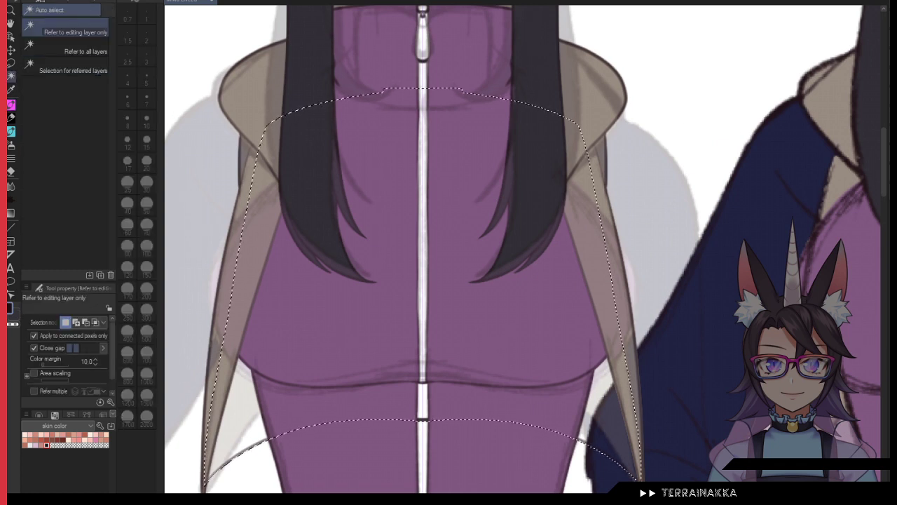
left_click(894, 241)
right_click(615, 338)
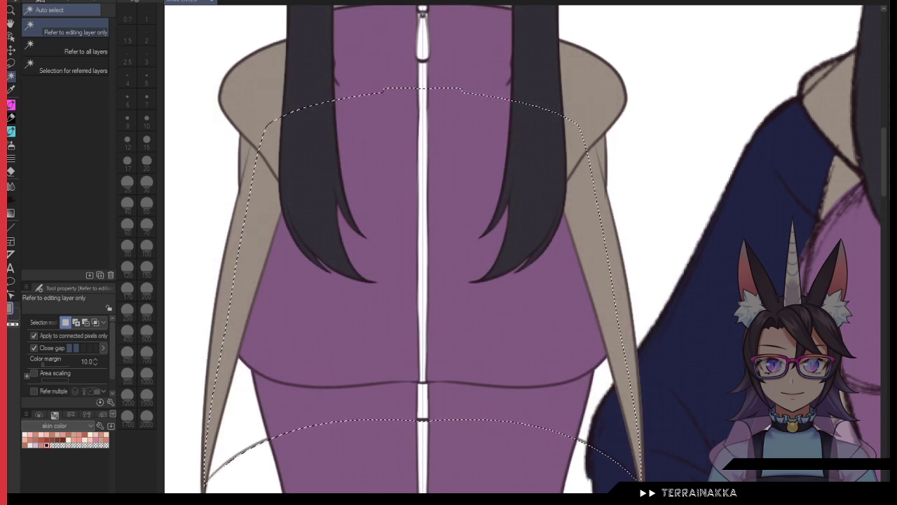
key("alt+Delete")
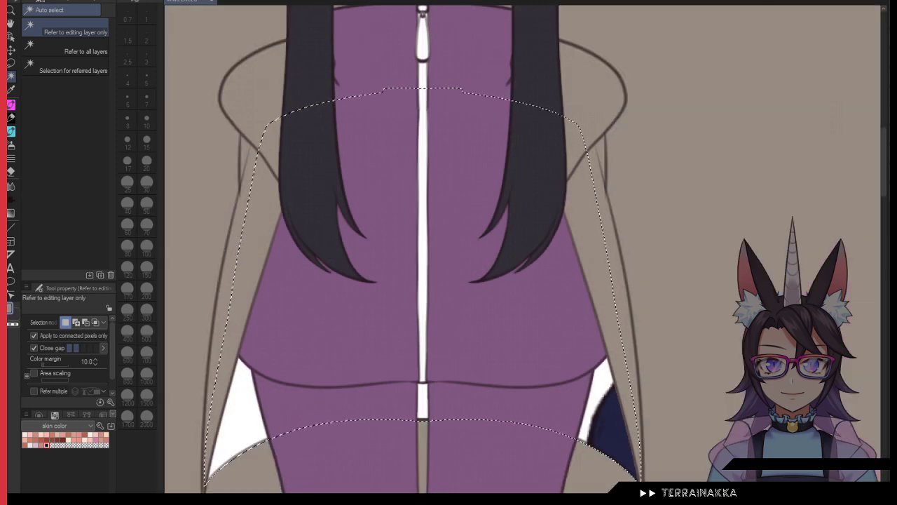
key("ctrl+z")
key("alt+Delete")
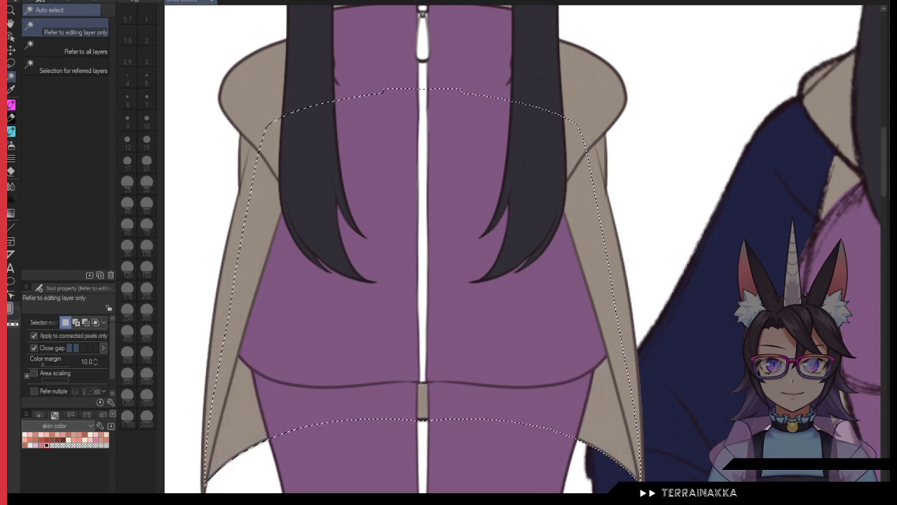
scroll(577, 364, "down", 3)
key("ctrl+d")
scroll(569, 428, "up", 2)
scroll(556, 382, "up", 2)
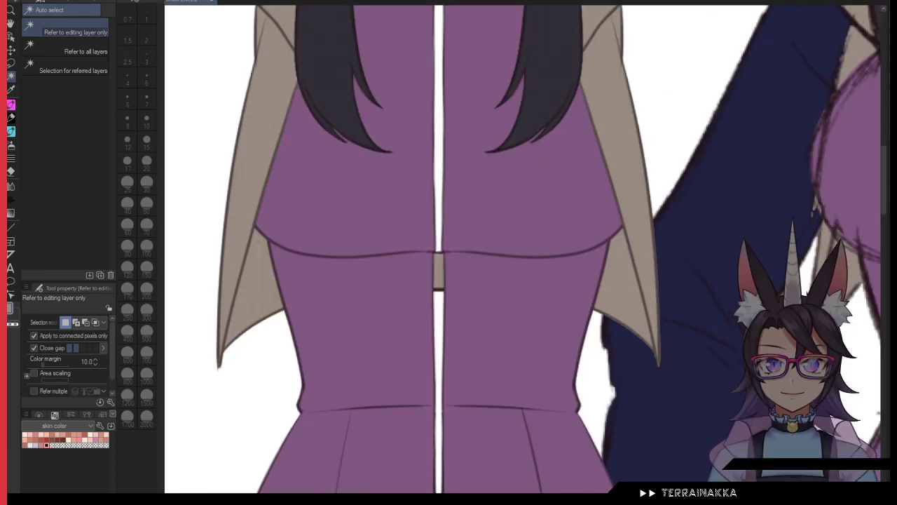
Step: Paint the beige gap in the zipper strip below the chest hem white with the SAIから引き継いだブラシ at size 30
left_click(439, 140)
left_click(11, 107)
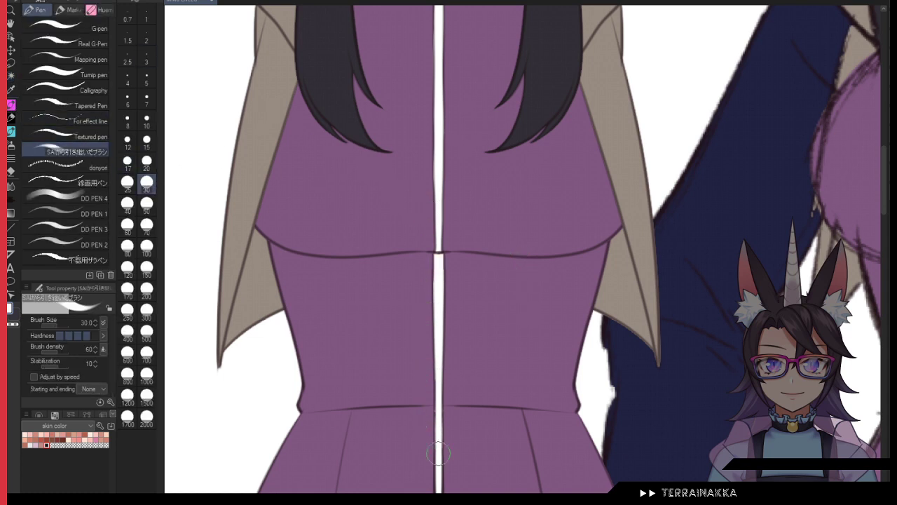
key("ctrl+z")
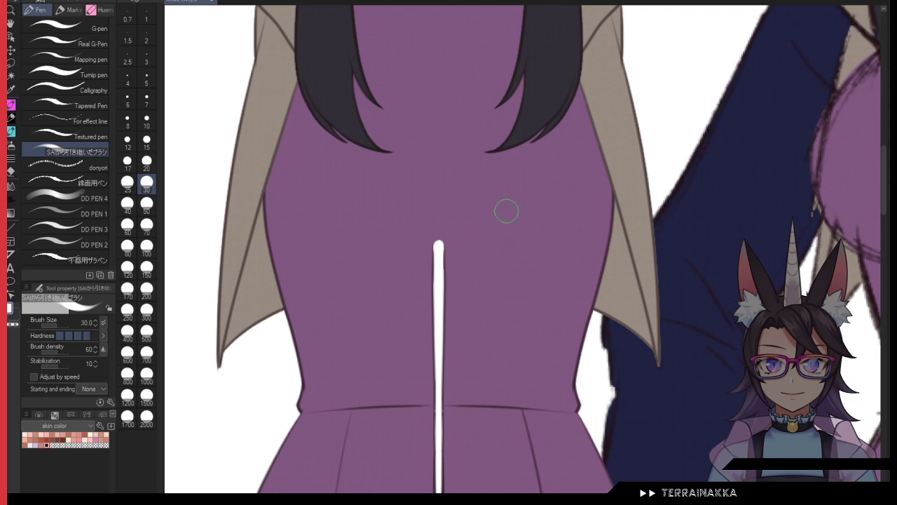
key("ctrl+y")
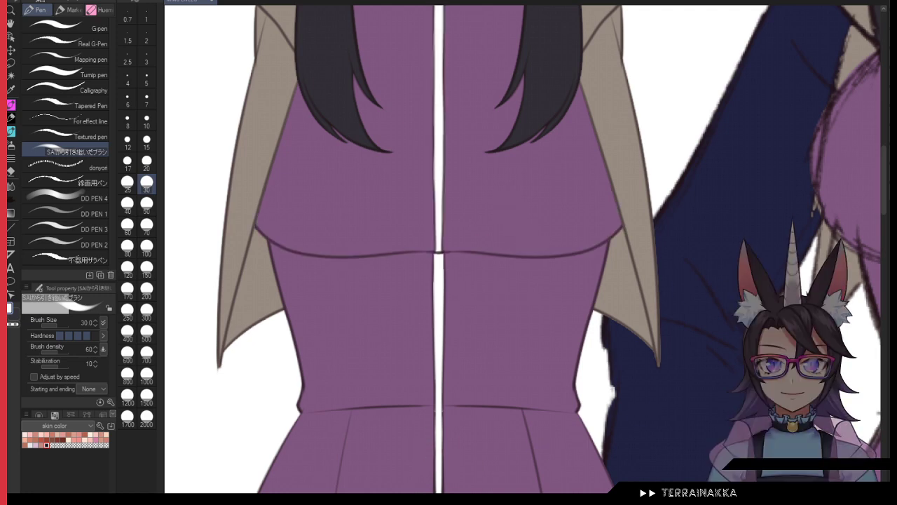
key("ctrl+minus")
key("ctrl+minus")
key("ctrl+minus")
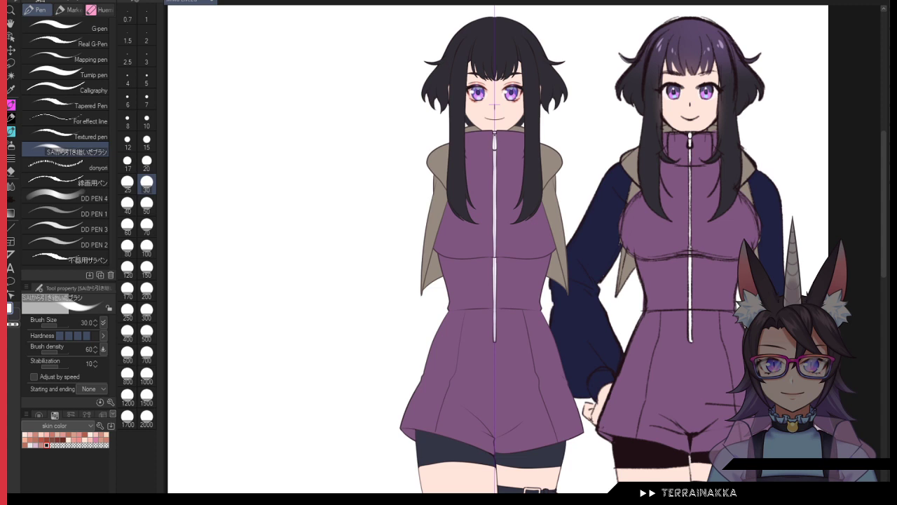
key("ctrl+z")
key("ctrl+y")
key("ctrl+z")
key("ctrl+y")
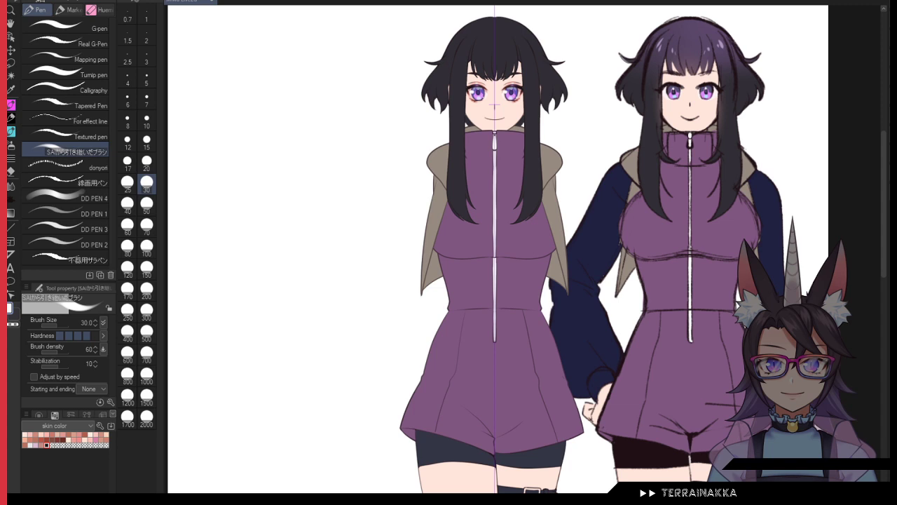
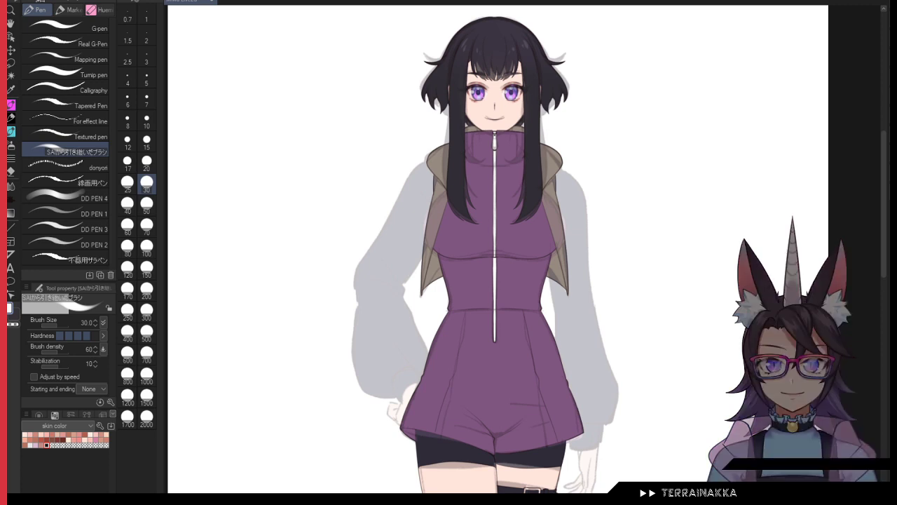
Step: Ink the outer outline of the character's right sleeve from the shoulder around the elbow to its lower end at brush size 3
scroll(473, 172, "up", 2)
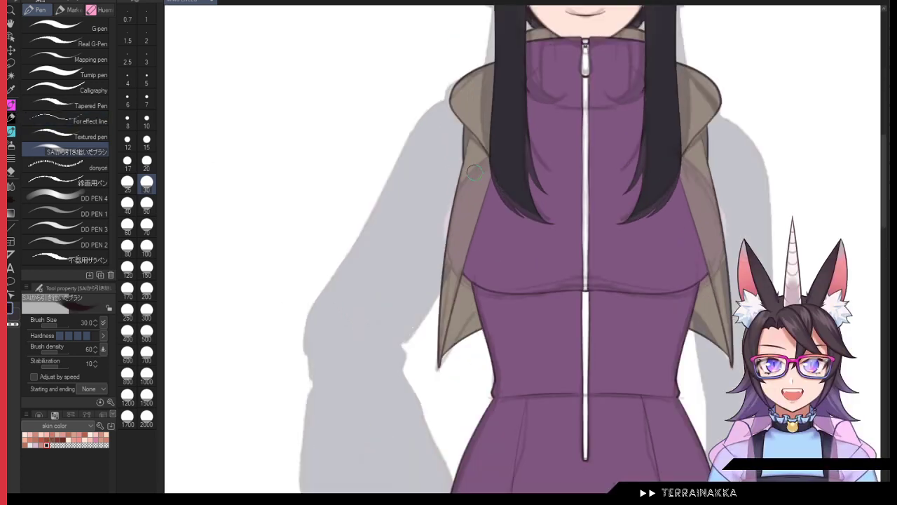
left_click_drag(473, 171, 480, 131)
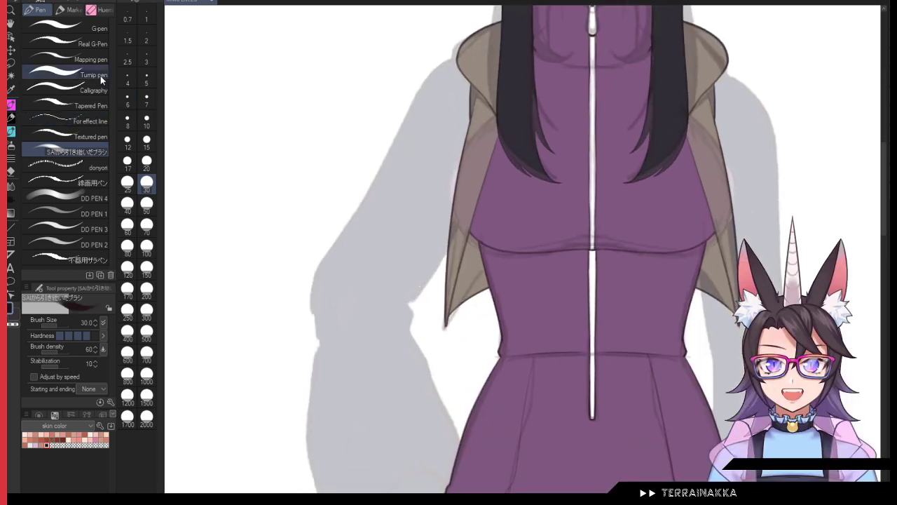
left_click(146, 62)
left_click_drag(478, 62, 476, 87)
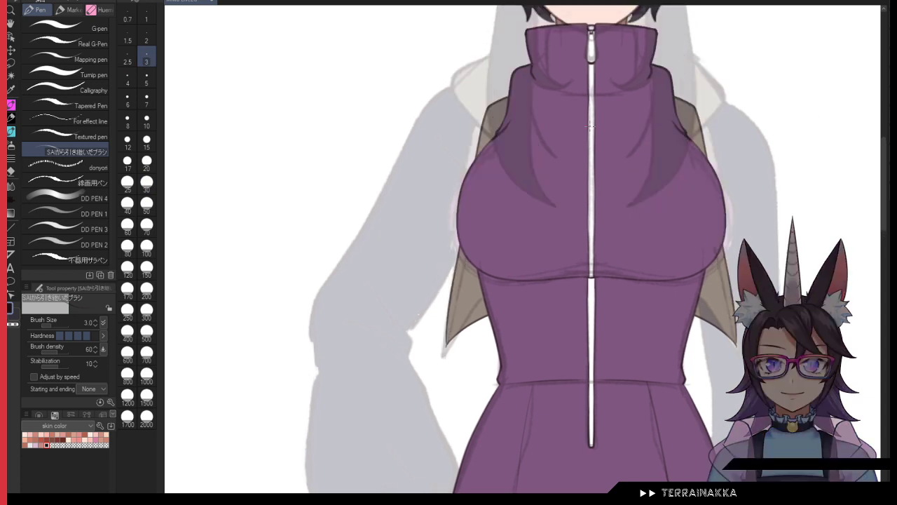
mouse_move(516, 70)
left_mouse_down()
mouse_move(494, 70)
mouse_move(405, 159)
left_mouse_up()
key("ctrl+z")
mouse_move(516, 70)
left_mouse_down()
mouse_move(482, 77)
mouse_move(420, 119)
mouse_move(371, 219)
mouse_move(316, 293)
mouse_move(314, 374)
left_mouse_up()
left_click_drag(327, 321, 309, 404)
left_click_drag(316, 415, 325, 265)
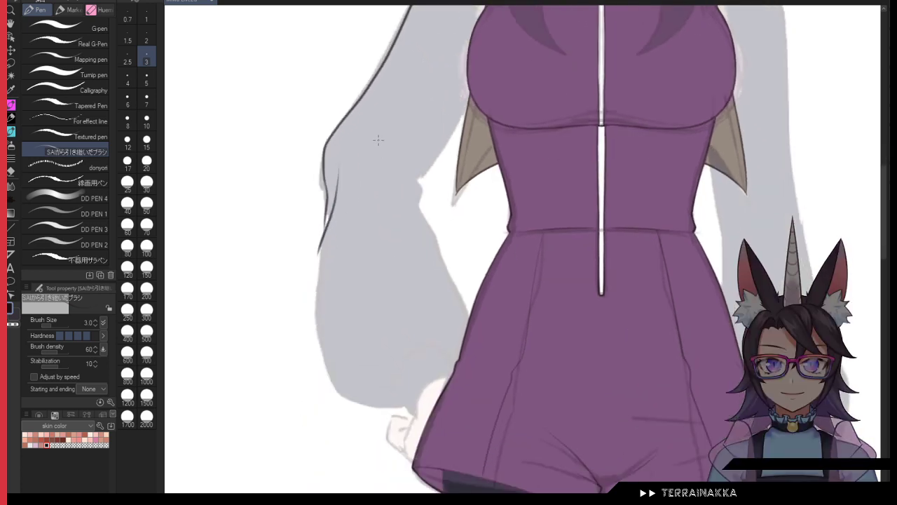
key("ctrl+z")
mouse_move(342, 163)
left_mouse_down()
mouse_move(316, 272)
mouse_move(319, 355)
mouse_move(373, 405)
left_mouse_up()
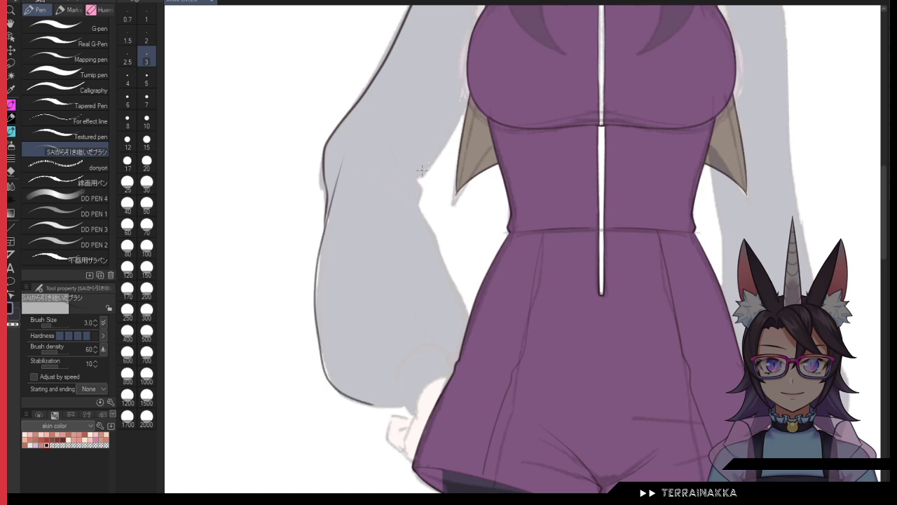
Step: Ink the sleeve's inner outline from the armpit down to the lower end, adding short creases at the inner elbow
left_click_drag(468, 101, 420, 189)
key("ctrl+z")
left_click_drag(618, 317, 593, 447)
left_click_drag(455, 220, 393, 305)
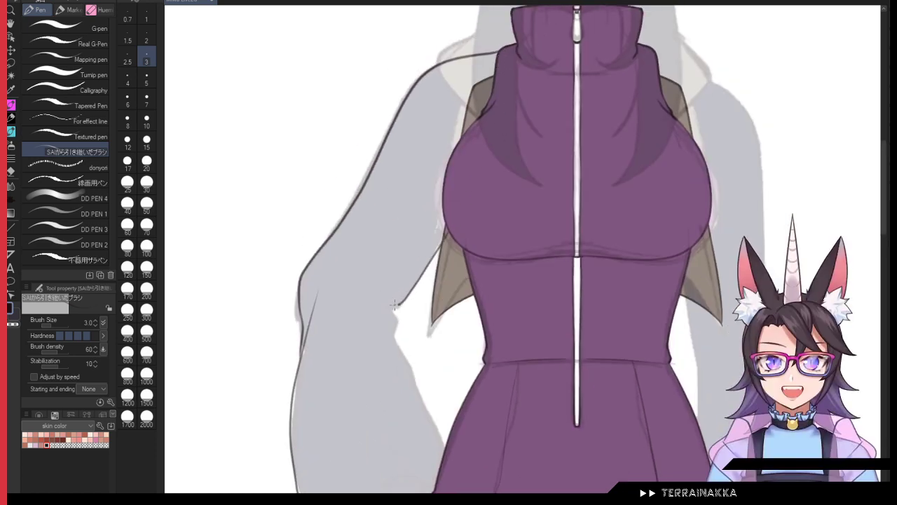
mouse_move(348, 288)
left_mouse_down()
mouse_move(389, 299)
mouse_move(394, 309)
mouse_move(378, 310)
mouse_move(397, 327)
left_mouse_up()
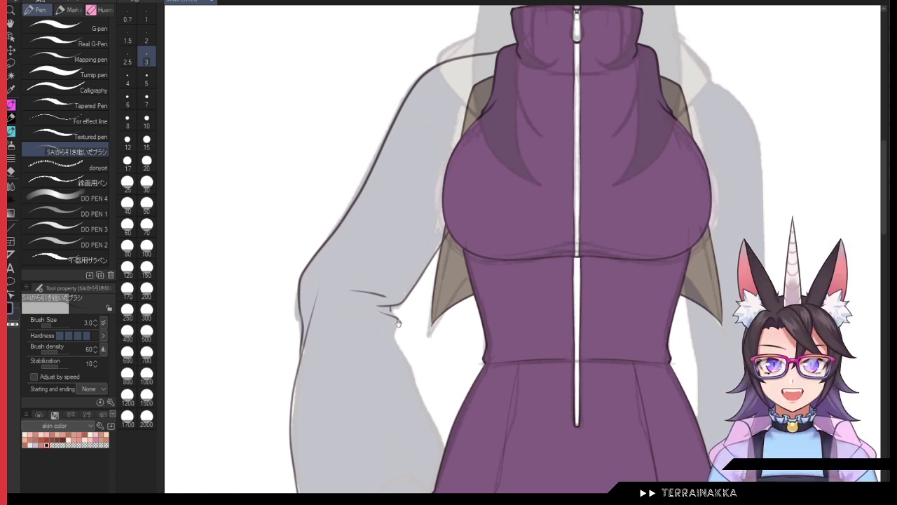
mouse_move(398, 322)
left_mouse_down()
mouse_move(385, 225)
mouse_move(414, 330)
mouse_move(443, 371)
left_mouse_up()
key("ctrl+z")
mouse_move(392, 238)
left_mouse_down()
mouse_move(441, 352)
mouse_move(442, 399)
mouse_move(384, 455)
mouse_move(333, 454)
left_mouse_up()
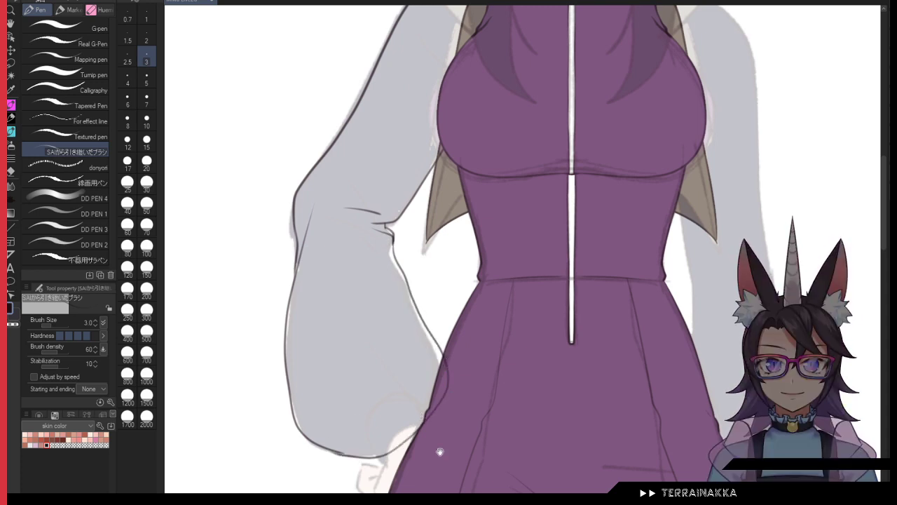
Step: Clean up the line joints below the elbow on both edges of the sleeve, using the transparent colour
left_click_drag(440, 452, 483, 369)
scroll(450, 314, "up", 1)
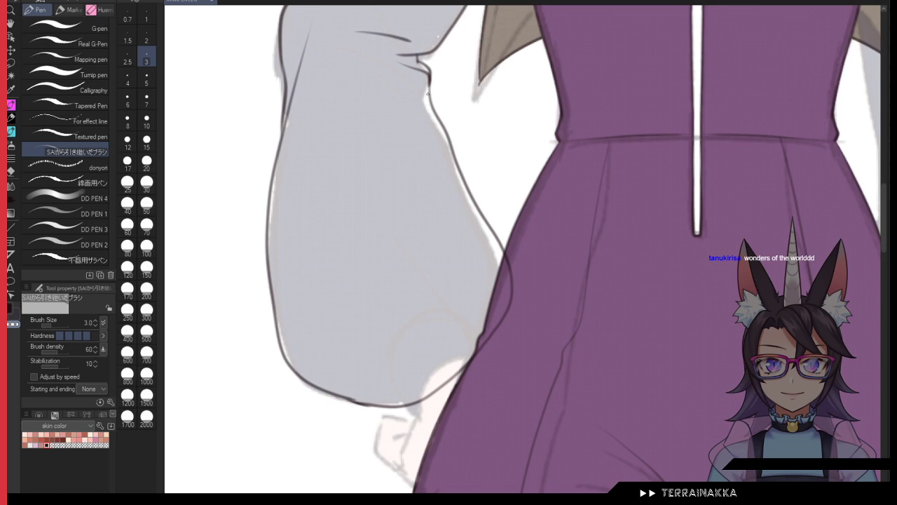
key("c")
left_click_drag(429, 77, 430, 103)
mouse_move(287, 103)
left_mouse_down()
mouse_move(280, 147)
mouse_move(282, 134)
left_mouse_up()
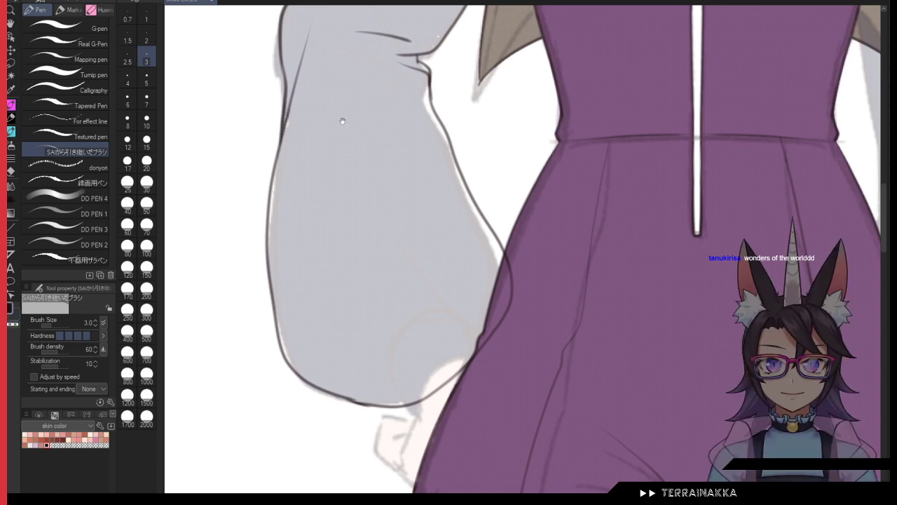
left_click_drag(342, 121, 357, 127)
left_click_drag(483, 232, 472, 400)
left_click_drag(491, 255, 482, 340)
key("ctrl+minus")
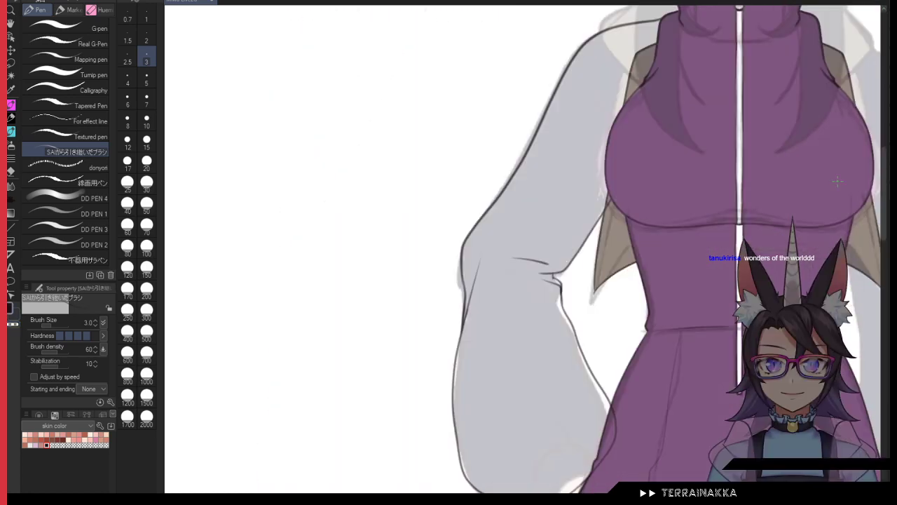
Step: Ink the cuff's curved upper outline at the lower end of the sleeve and hide the lower part of the purple jumpsuit
left_click_drag(724, 419, 625, 287)
scroll(459, 371, "up", 2)
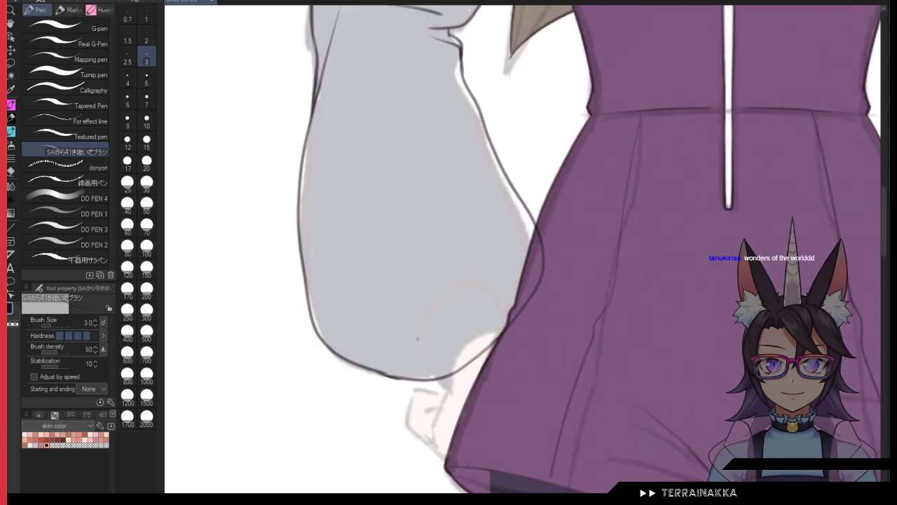
mouse_move(417, 339)
left_mouse_down()
mouse_move(502, 299)
mouse_move(425, 352)
mouse_move(461, 379)
left_mouse_up()
key("ctrl+z")
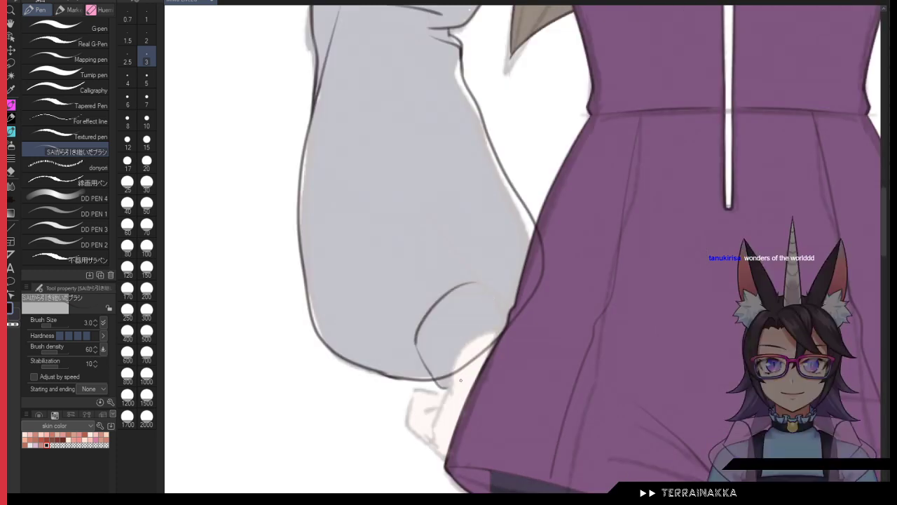
left_click_drag(478, 284, 511, 309)
key("ctrl+z")
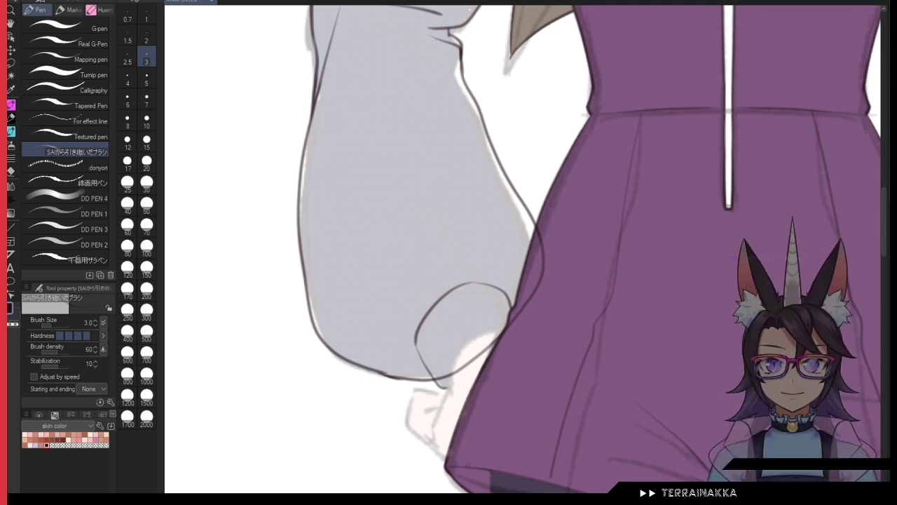
key("ctrl+z")
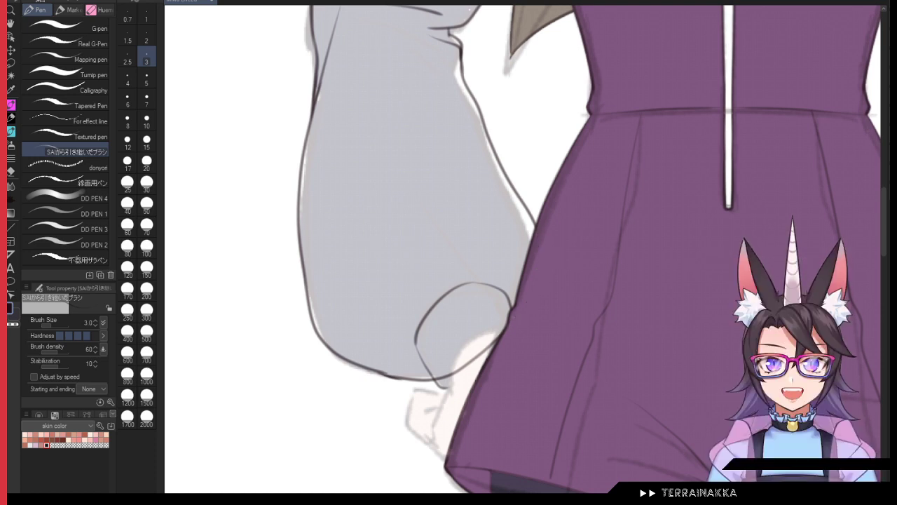
left_click(893, 280)
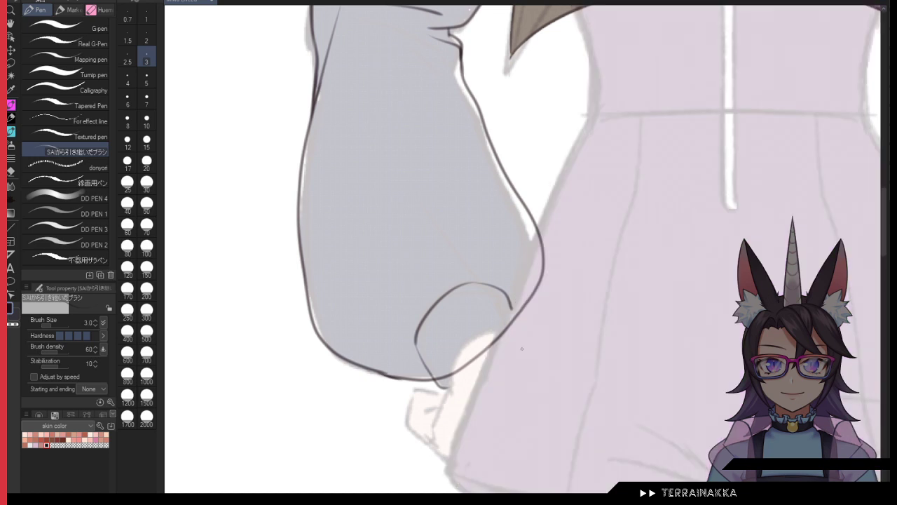
Step: Ink the cuff's opening edge and erase the sleeve lines crossing the cuff and wrist with the transparent colour at brush size 5
mouse_move(443, 384)
left_mouse_down()
mouse_move(515, 330)
mouse_move(521, 337)
mouse_move(442, 381)
left_mouse_up()
key("ctrl+z")
key("bracketright")
key("bracketright")
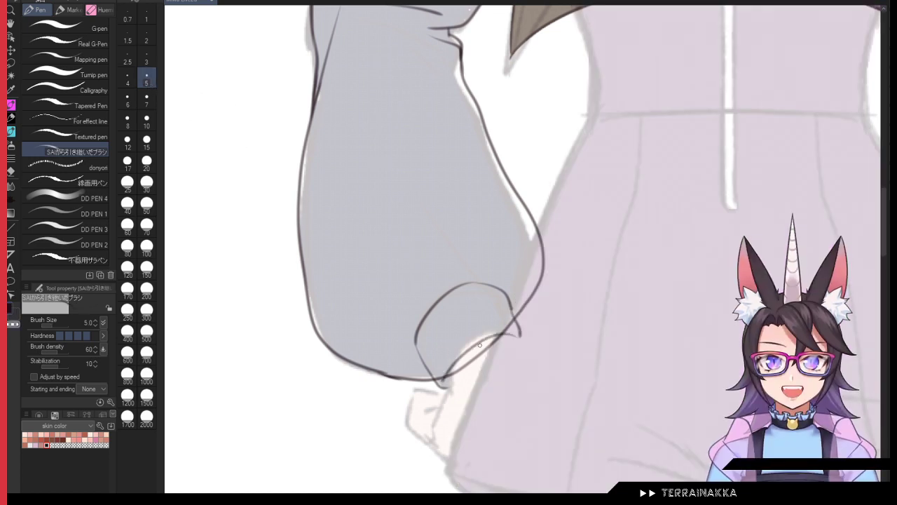
mouse_move(467, 363)
left_mouse_down()
mouse_move(450, 379)
mouse_move(499, 340)
left_mouse_up()
scroll(490, 358, "up", 1)
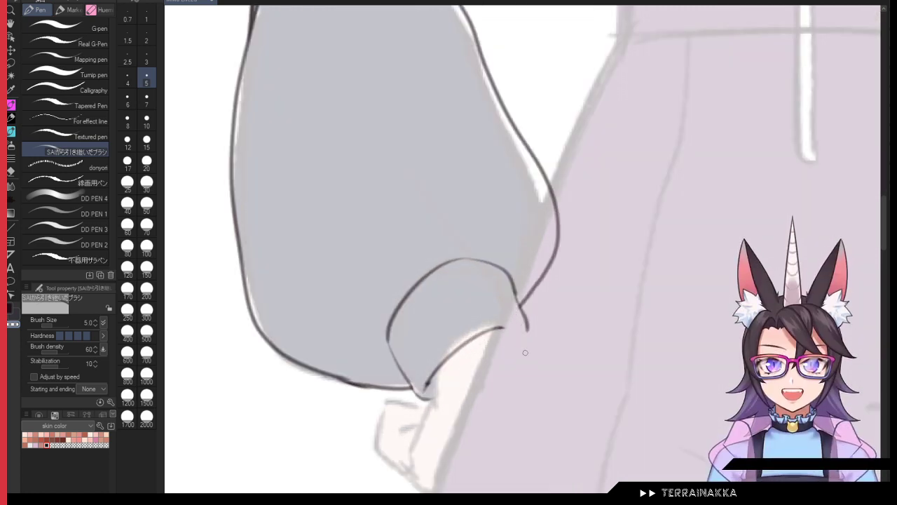
Step: Ink a fold line above the cuff and strengthen the cuff's outer side at brush size 3
key("bracketleft")
key("bracketleft")
mouse_move(459, 238)
left_mouse_down()
mouse_move(427, 260)
mouse_move(397, 320)
left_mouse_up()
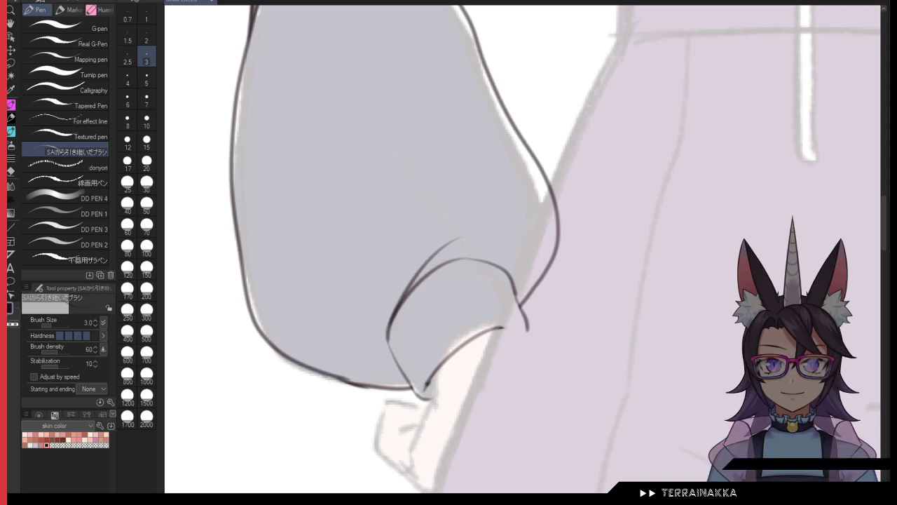
left_click_drag(391, 315, 389, 351)
key("ctrl+z")
mouse_move(391, 314)
left_mouse_down()
mouse_move(403, 372)
mouse_move(393, 360)
mouse_move(423, 397)
left_mouse_up()
Step: Ink the wrist and the curled fingers below the cuff, following the sketch
left_click_drag(452, 425, 412, 289)
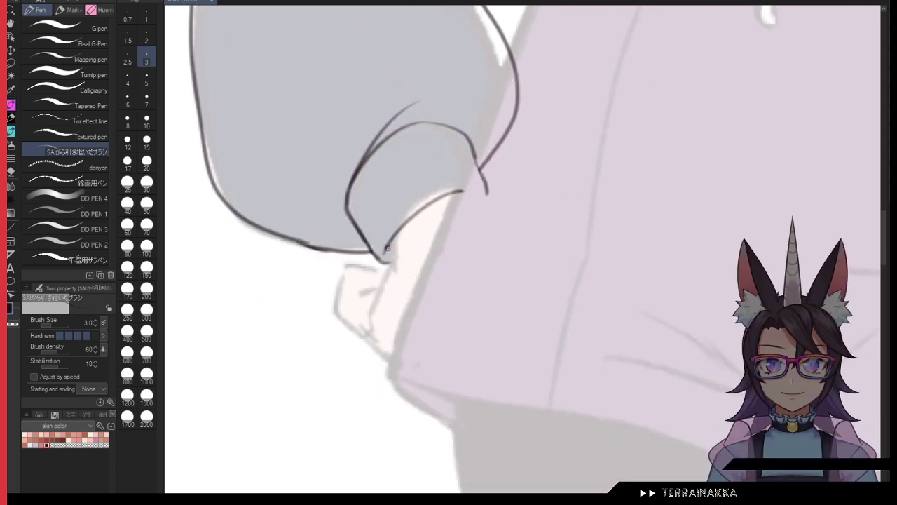
mouse_move(388, 248)
left_mouse_down()
mouse_move(395, 279)
mouse_move(397, 250)
mouse_move(370, 337)
mouse_move(389, 375)
left_mouse_up()
mouse_move(357, 348)
left_mouse_down()
mouse_move(345, 313)
mouse_move(352, 285)
mouse_move(385, 268)
mouse_move(380, 293)
mouse_move(360, 300)
mouse_move(378, 320)
left_mouse_up()
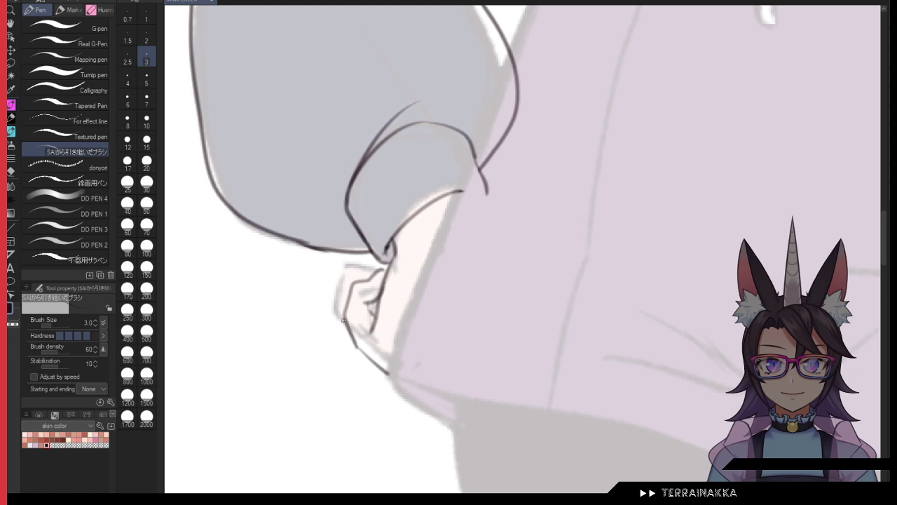
Step: Erase the lower finger line with the transparent colour at size 5 and redraw it as a smoother curve at size 3
left_click(146, 80)
key("c")
left_click_drag(360, 351, 396, 383)
mouse_move(358, 347)
left_mouse_down()
mouse_move(376, 374)
mouse_move(394, 379)
left_mouse_up()
key("bracketleft")
key("c")
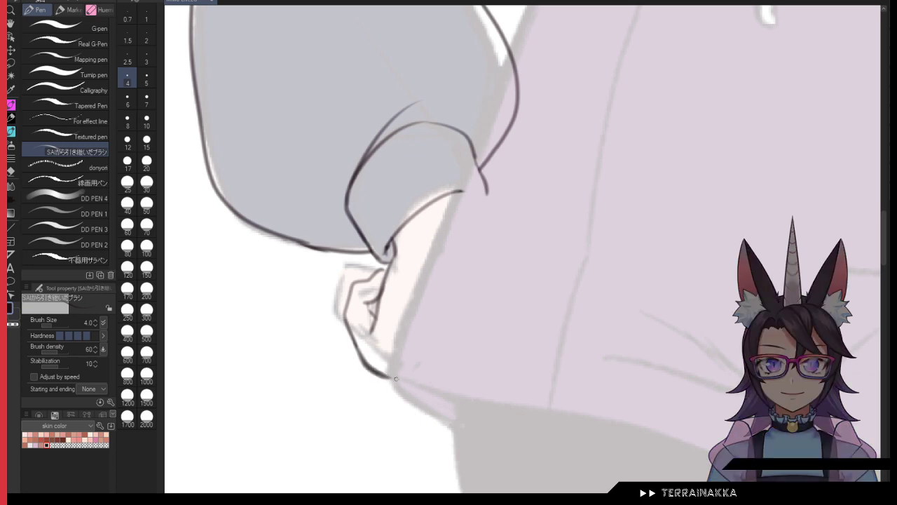
key("bracketleft")
key("ctrl+z")
mouse_move(359, 351)
left_mouse_down()
mouse_move(381, 379)
mouse_move(426, 379)
left_mouse_up()
Step: Mirror the canvas, ink the back and lower outline of the hand up to the cuff, and restore the original view
left_click_drag(465, 190, 492, 298)
key("h")
key("ctrl+z")
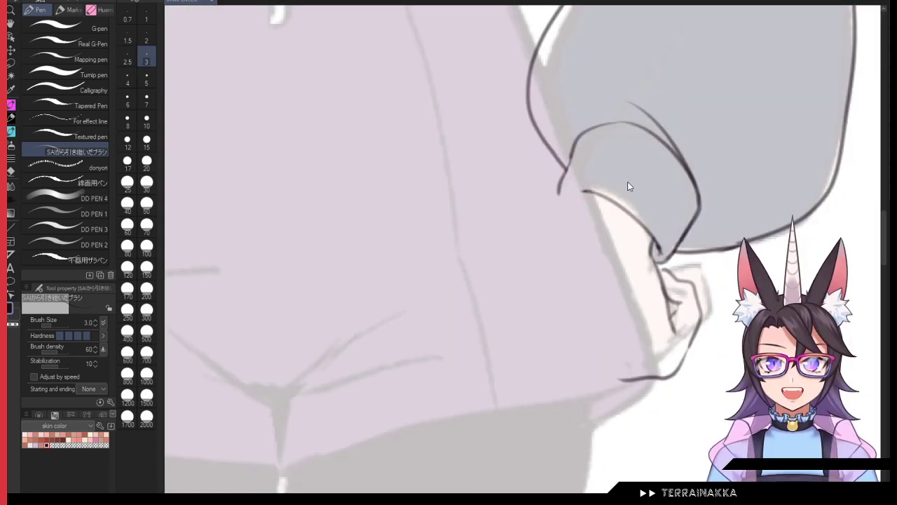
mouse_move(578, 190)
left_mouse_down()
mouse_move(559, 251)
mouse_move(587, 379)
left_mouse_up()
key("ctrl+z")
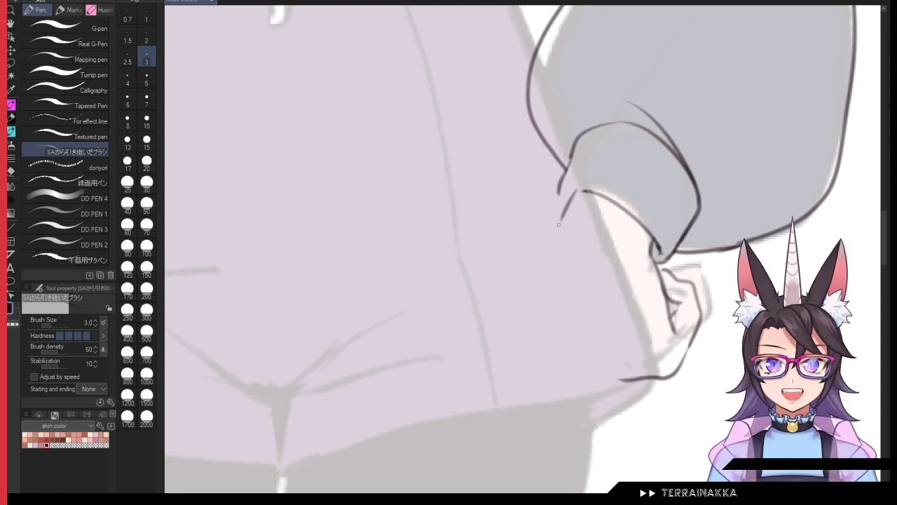
mouse_move(562, 220)
left_mouse_down()
mouse_move(562, 322)
mouse_move(573, 378)
left_mouse_up()
key("ctrl+z")
mouse_move(560, 216)
left_mouse_down()
mouse_move(562, 353)
mouse_move(594, 387)
mouse_move(629, 389)
mouse_move(643, 378)
left_mouse_up()
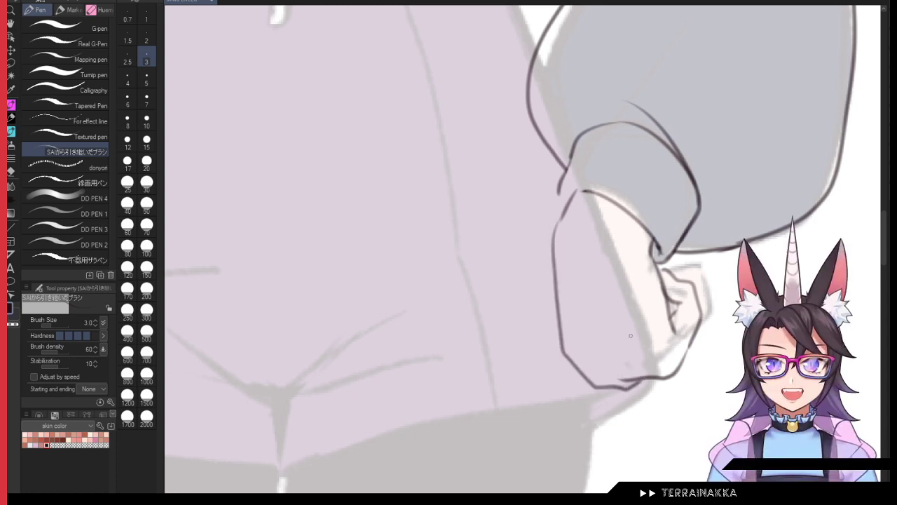
left_click_drag(628, 332, 656, 365)
mouse_move(560, 184)
left_mouse_down()
mouse_move(562, 215)
mouse_move(587, 190)
left_mouse_up()
key("h")
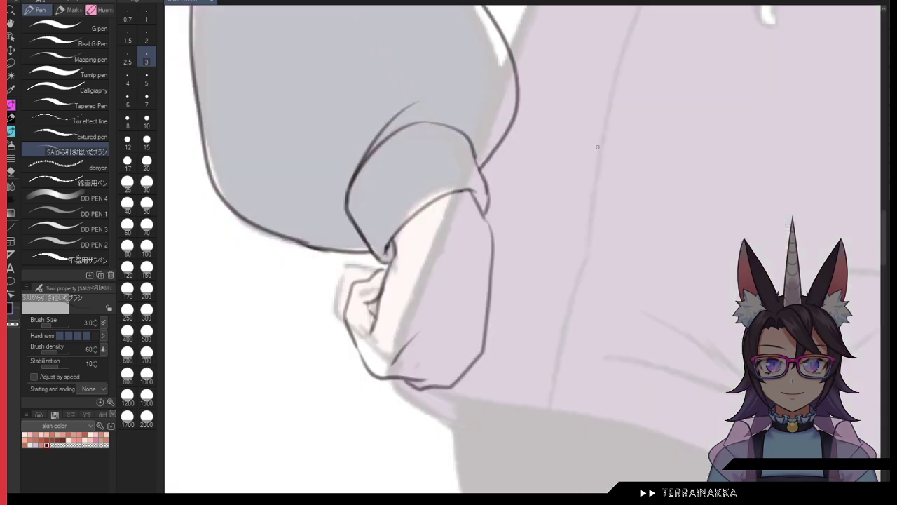
Step: Redraw the inner end of the cuff's hem and ink three rib lines across the cuff
key("ctrl+z")
key("ctrl+z")
mouse_move(470, 193)
left_mouse_down()
mouse_move(482, 195)
mouse_move(492, 240)
mouse_move(477, 191)
left_mouse_up()
left_click_drag(360, 182, 385, 228)
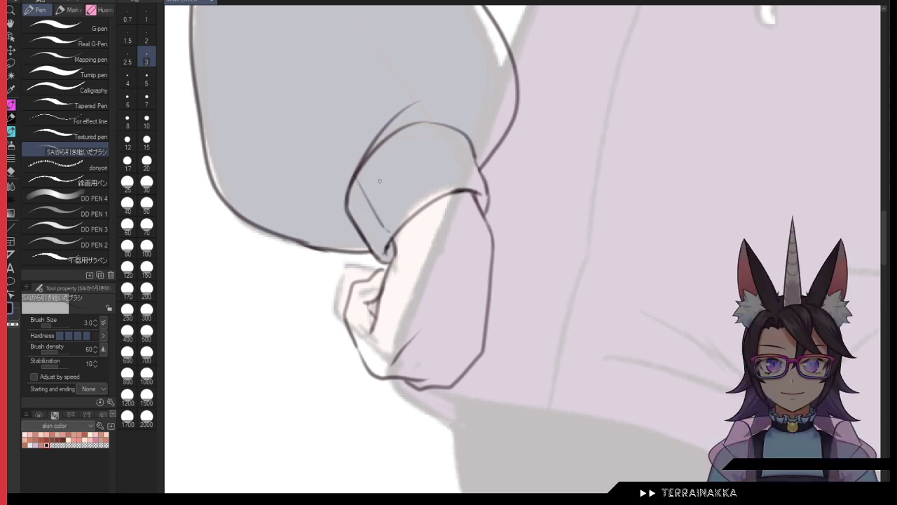
key("ctrl+z")
left_click_drag(366, 162, 403, 225)
left_click_drag(399, 135, 434, 197)
left_click_drag(443, 125, 467, 185)
Step: Touch up the cuff's outer edge and the finger and hand lines at brush size 3
mouse_move(345, 192)
left_mouse_down()
mouse_move(387, 253)
mouse_move(375, 272)
mouse_move(387, 274)
mouse_move(366, 344)
left_mouse_up()
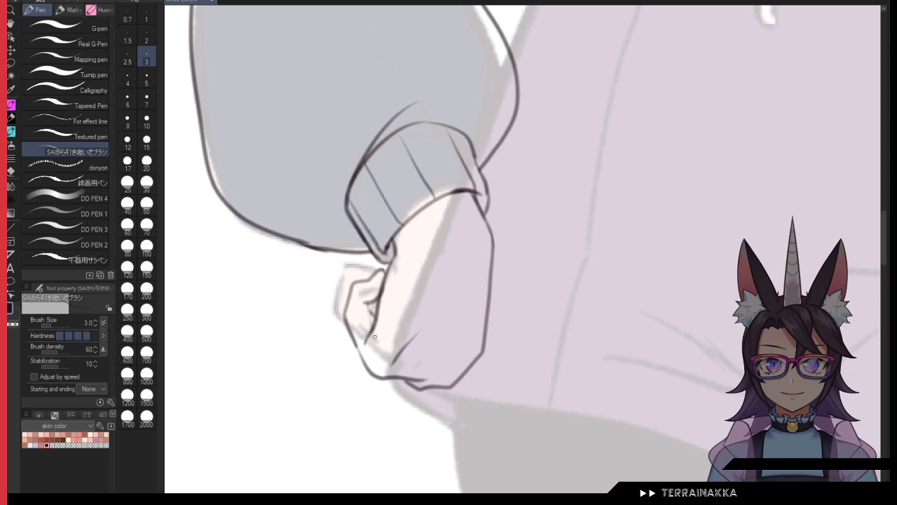
left_click_drag(454, 334, 442, 362)
left_click_drag(473, 195, 485, 221)
scroll(478, 181, "down", 2)
left_click_drag(471, 106, 451, 330)
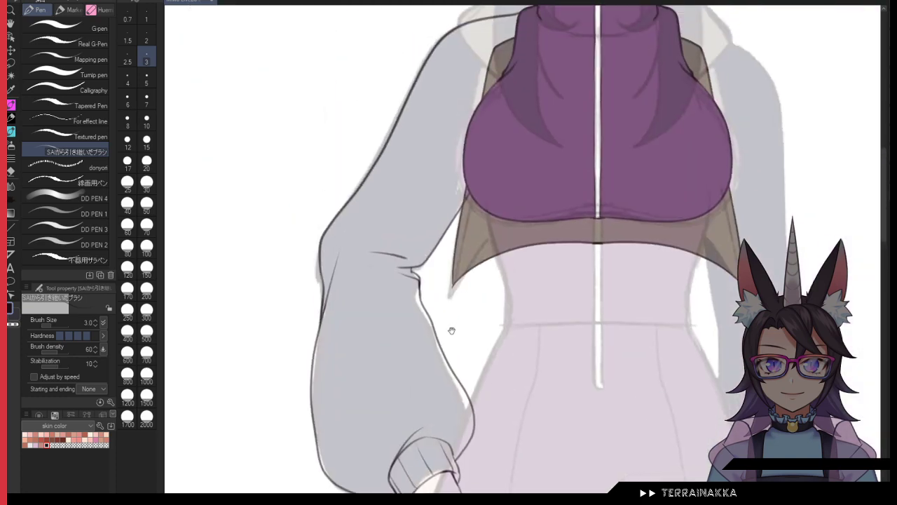
Step: Auto-select the outlined sleeve, cuff and hand area, fill it with the reference's dark navy, and clear the selection
left_click(10, 75)
left_click(370, 190)
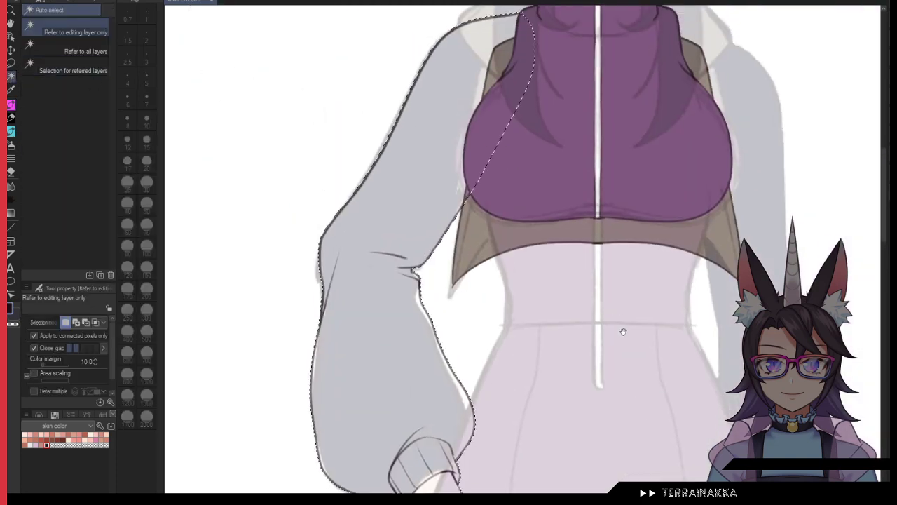
scroll(490, 281, "down", 3)
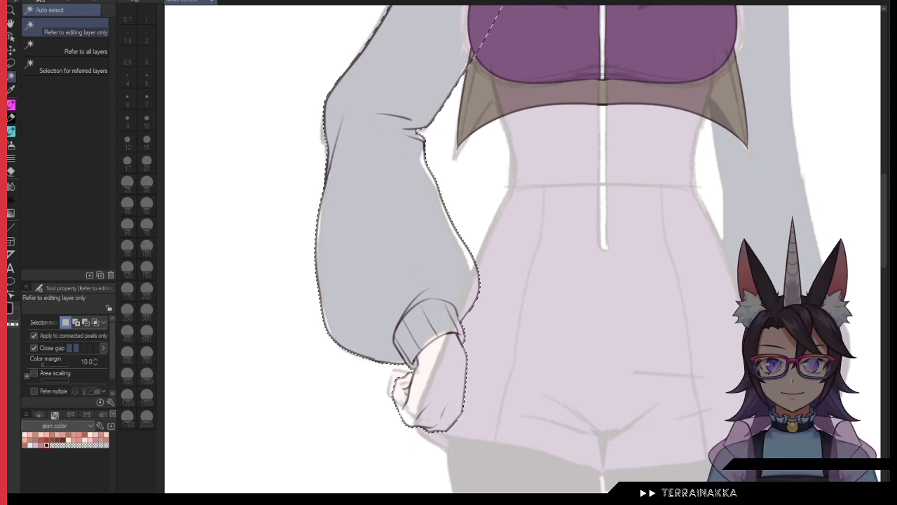
left_click_drag(490, 210, 418, 299)
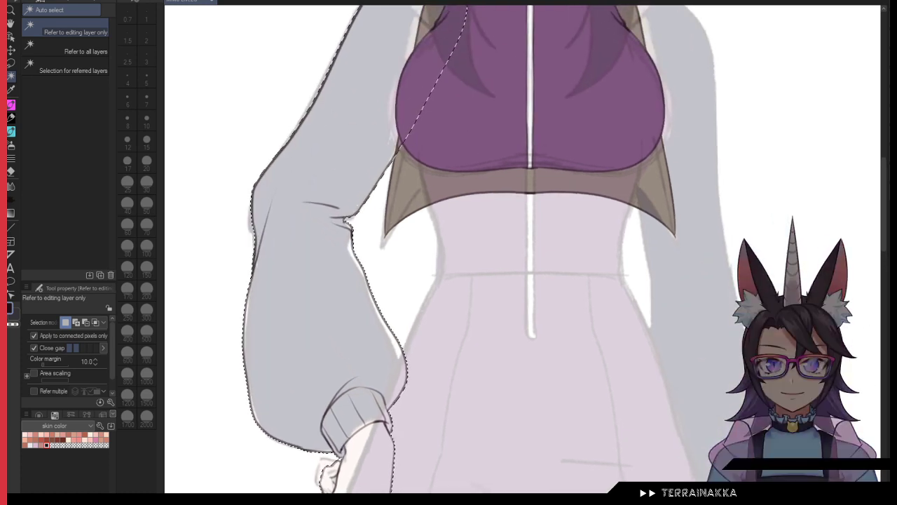
left_click(884, 445)
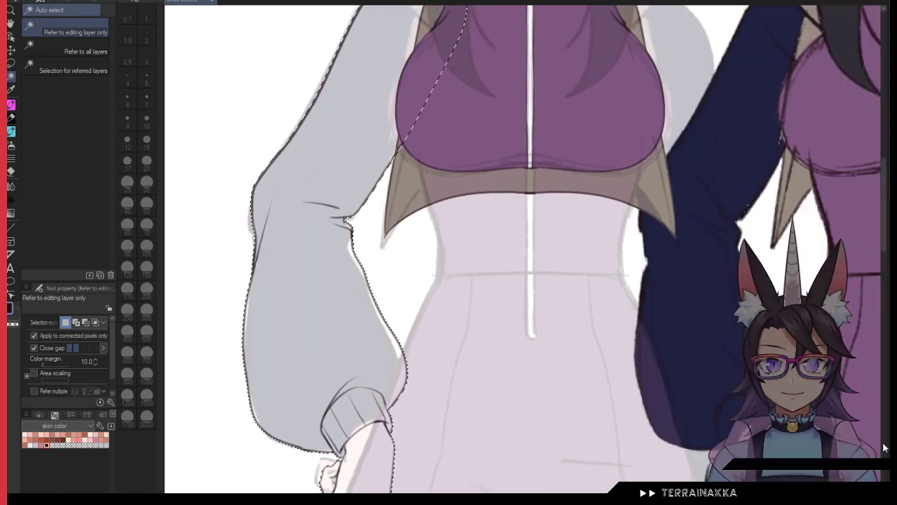
left_click(884, 445)
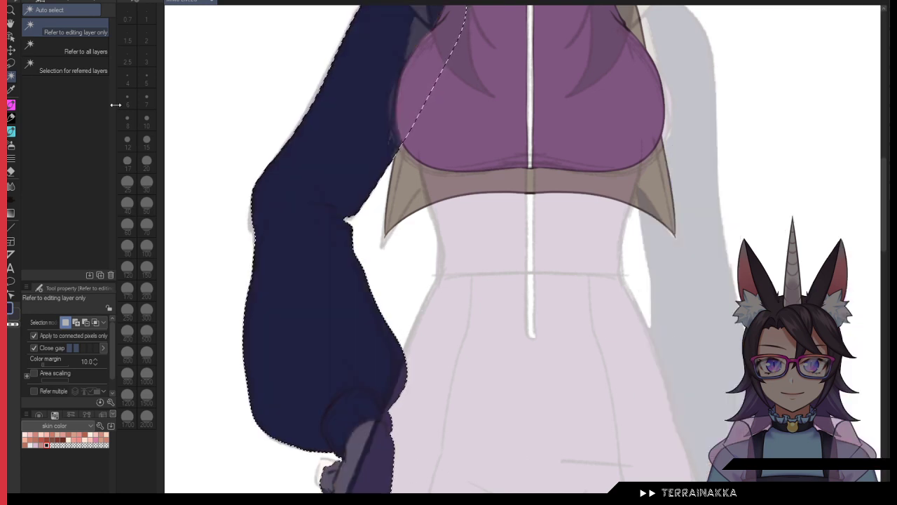
key("m")
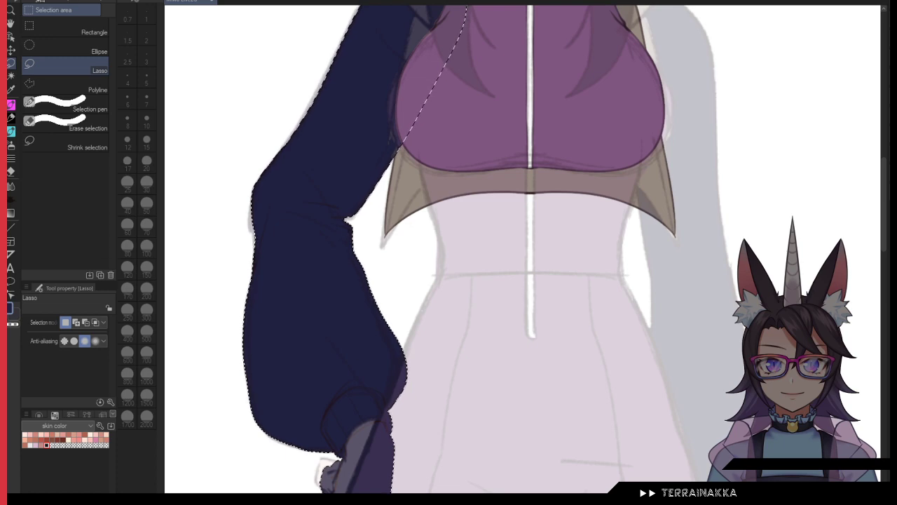
left_click_drag(710, 380, 699, 271)
scroll(461, 234, "down", 3)
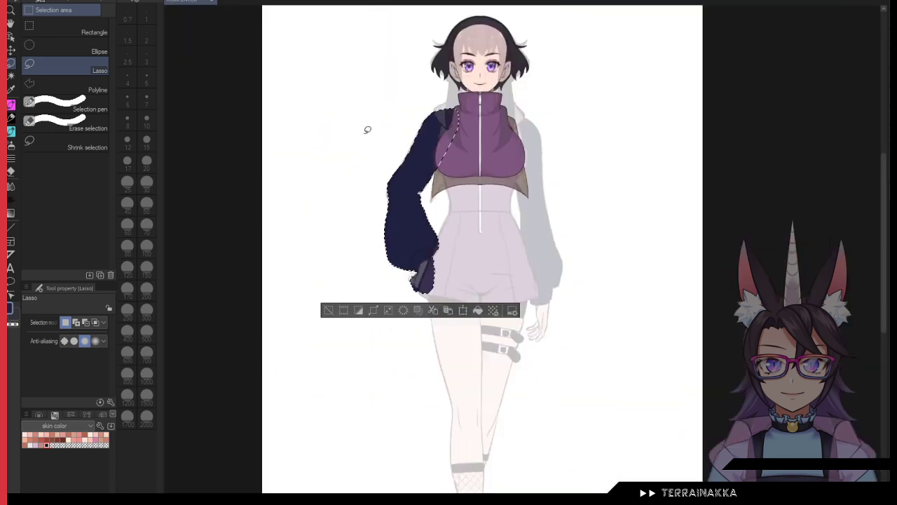
scroll(529, 119, "up", 6)
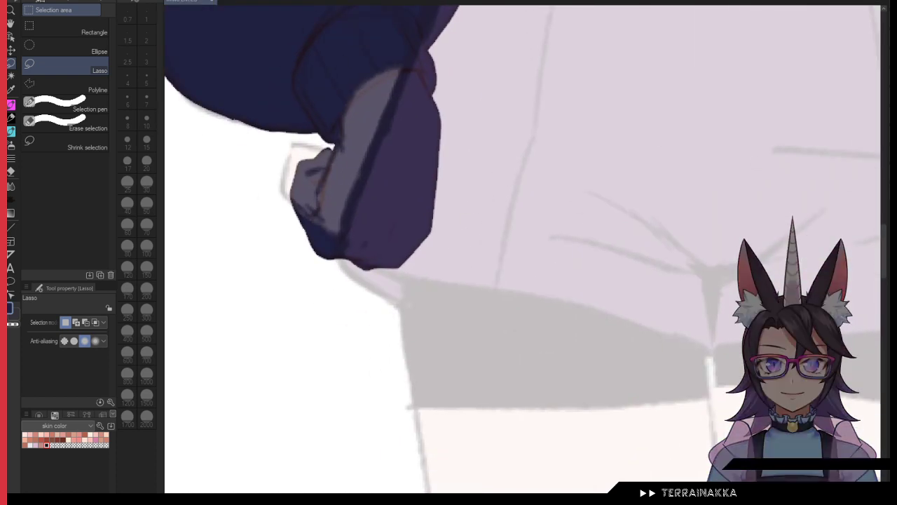
Step: Fill the hand with the light skin colour using the line art as reference, including the small gap by the thumb
key("p")
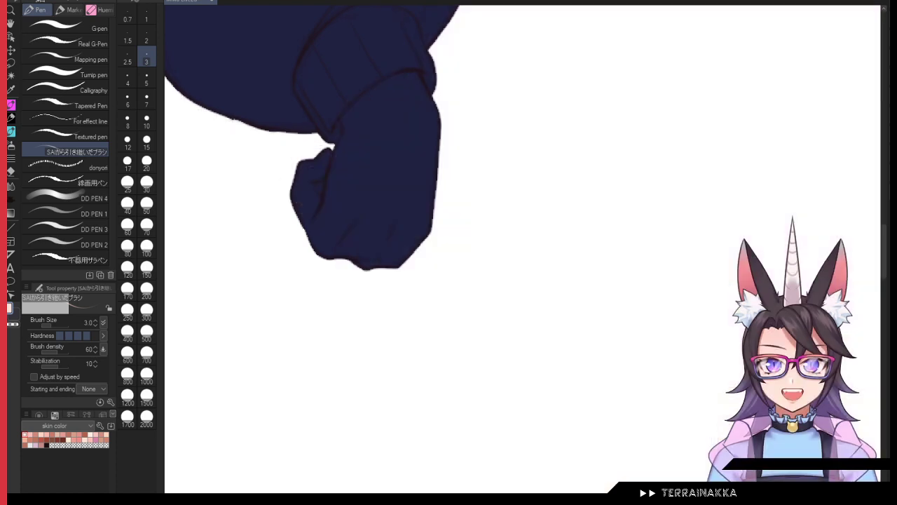
left_click(10, 200)
left_click(77, 48)
left_click(380, 157)
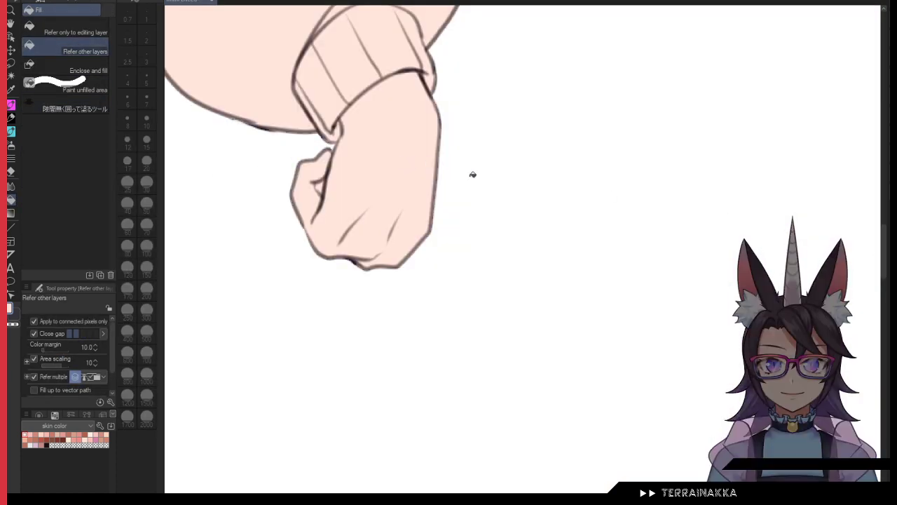
key("ctrl+z")
left_click(405, 174)
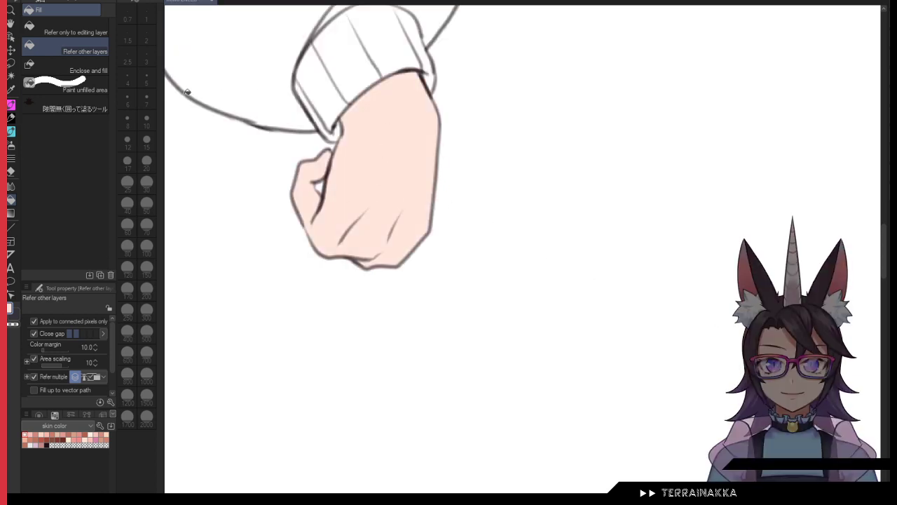
left_click(64, 105)
mouse_move(335, 138)
left_mouse_down()
mouse_move(315, 290)
mouse_move(471, 115)
left_mouse_up()
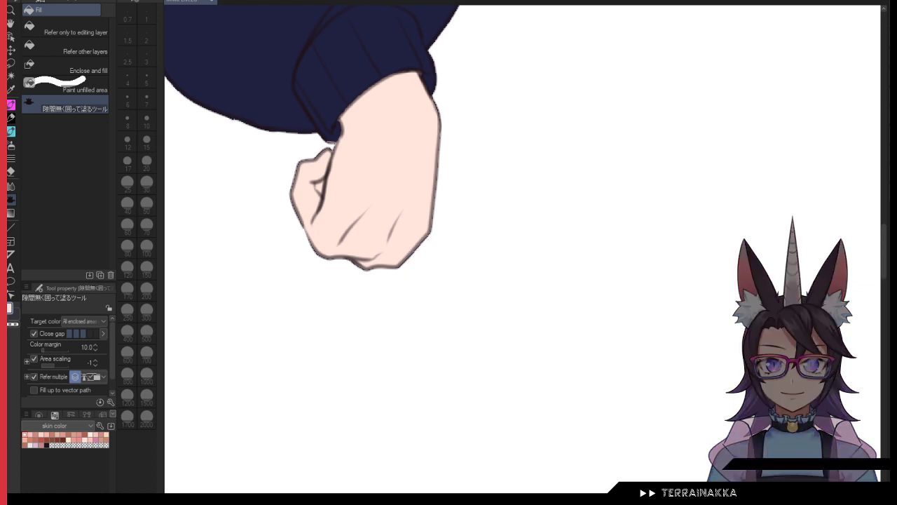
key("ctrl+z")
Step: Erase the navy fill covering the hand up to the cuff's hem with the G-pen in transparent colour, mainly at sizes 25 to 60
left_click(10, 105)
left_click(92, 29)
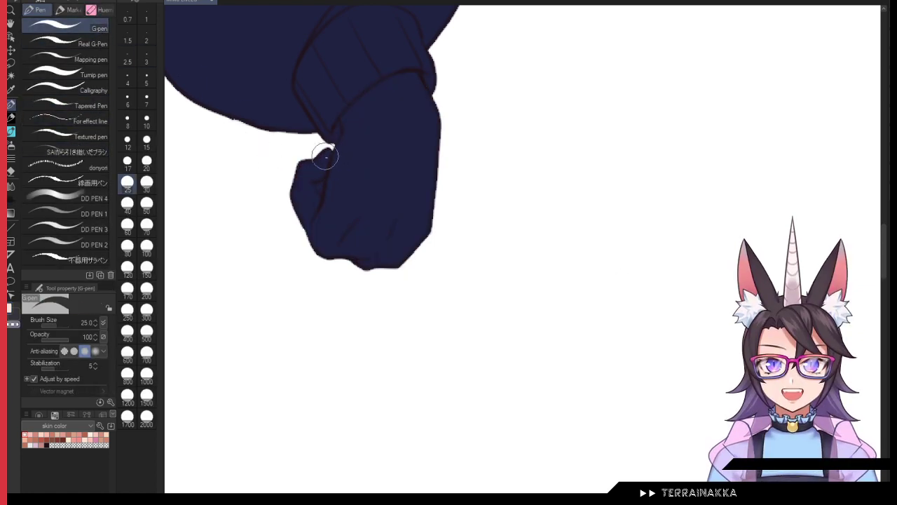
mouse_move(326, 155)
left_mouse_down()
mouse_move(308, 221)
mouse_move(300, 155)
mouse_move(345, 232)
left_mouse_up()
left_click(147, 184)
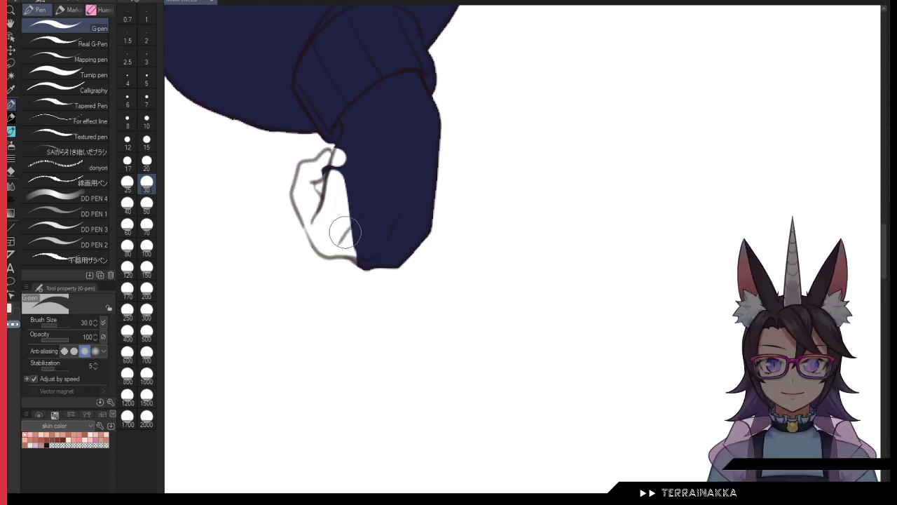
left_click(127, 224)
mouse_move(392, 252)
left_mouse_down()
mouse_move(456, 181)
mouse_move(400, 161)
mouse_move(422, 161)
mouse_move(360, 190)
left_mouse_up()
left_click(127, 122)
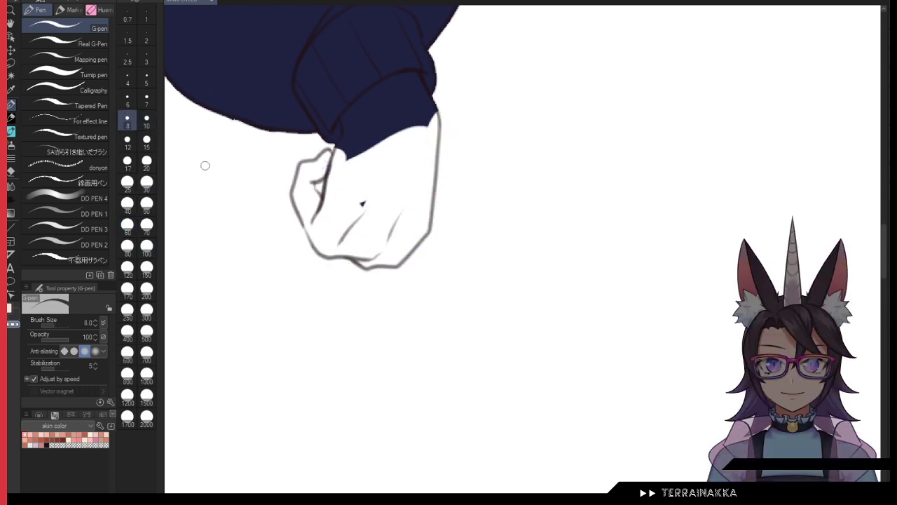
left_click(146, 182)
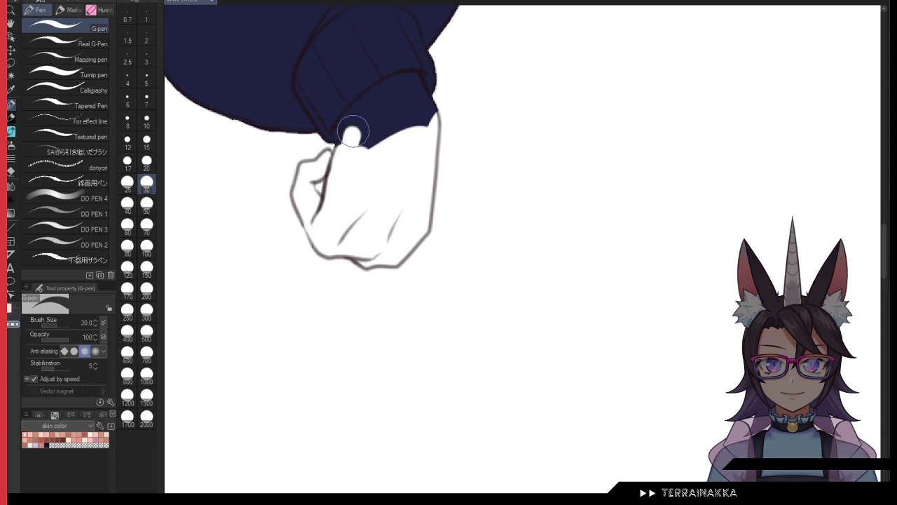
mouse_move(353, 135)
left_mouse_down()
mouse_move(419, 76)
mouse_move(405, 81)
mouse_move(436, 112)
mouse_move(424, 139)
mouse_move(382, 94)
mouse_move(368, 153)
mouse_move(349, 152)
mouse_move(349, 122)
mouse_move(325, 202)
mouse_move(297, 118)
left_mouse_up()
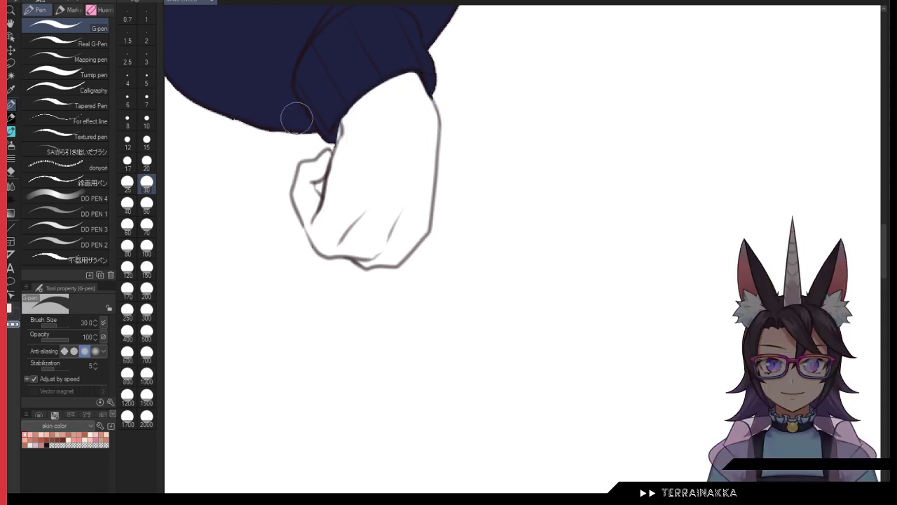
Step: Repaint the cuff's inner corner beside the thumb in navy with the G-pen at size 10
left_click(147, 120)
scroll(330, 94, "up", 4)
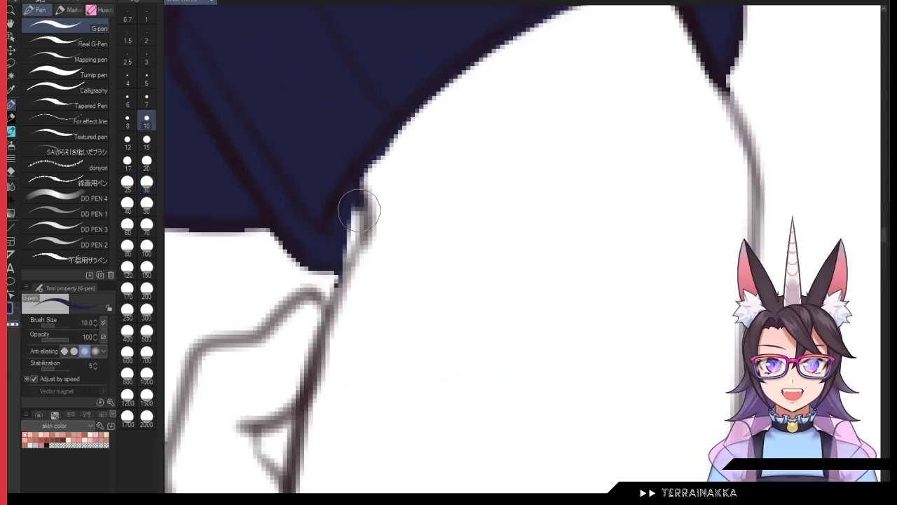
mouse_move(358, 210)
left_mouse_down()
mouse_move(343, 253)
mouse_move(350, 191)
mouse_move(340, 265)
mouse_move(316, 281)
mouse_move(377, 220)
left_mouse_up()
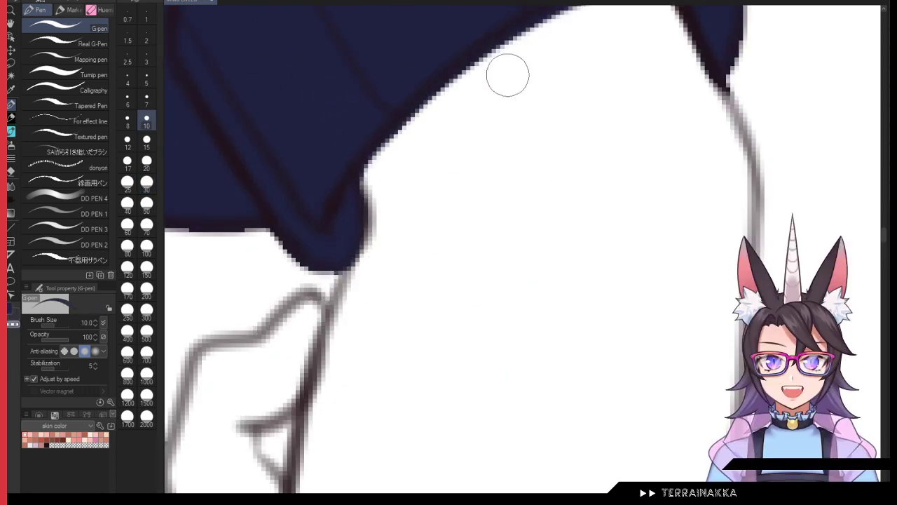
Step: Clean the navy edge along the cuff's hem and beside the wrist line with the transparent G-pen at size 10
mouse_move(382, 164)
left_mouse_down()
mouse_move(502, 50)
mouse_move(603, 10)
left_mouse_up()
left_click_drag(638, 53, 553, 157)
mouse_move(381, 181)
left_mouse_down()
mouse_move(499, 107)
mouse_move(565, 101)
left_mouse_up()
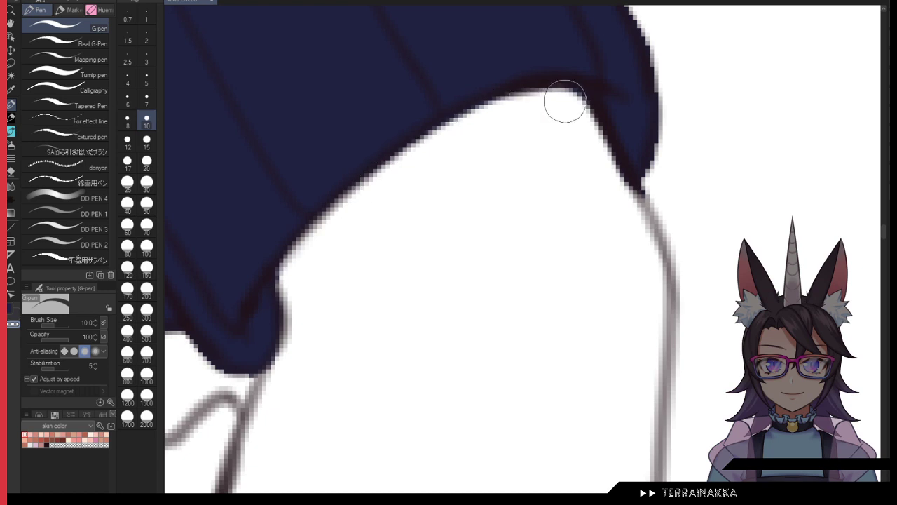
left_click_drag(482, 114, 310, 257)
mouse_move(553, 99)
left_mouse_down()
mouse_move(585, 108)
mouse_move(658, 222)
left_mouse_up()
key("c")
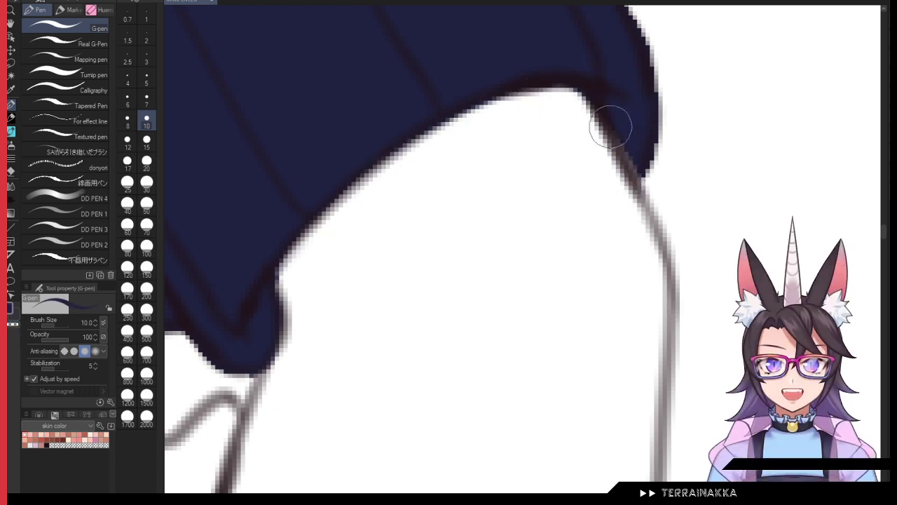
mouse_move(611, 127)
left_mouse_down()
mouse_move(637, 172)
mouse_move(617, 131)
mouse_move(626, 143)
mouse_move(563, 72)
mouse_move(548, 93)
mouse_move(555, 96)
mouse_move(464, 110)
left_mouse_up()
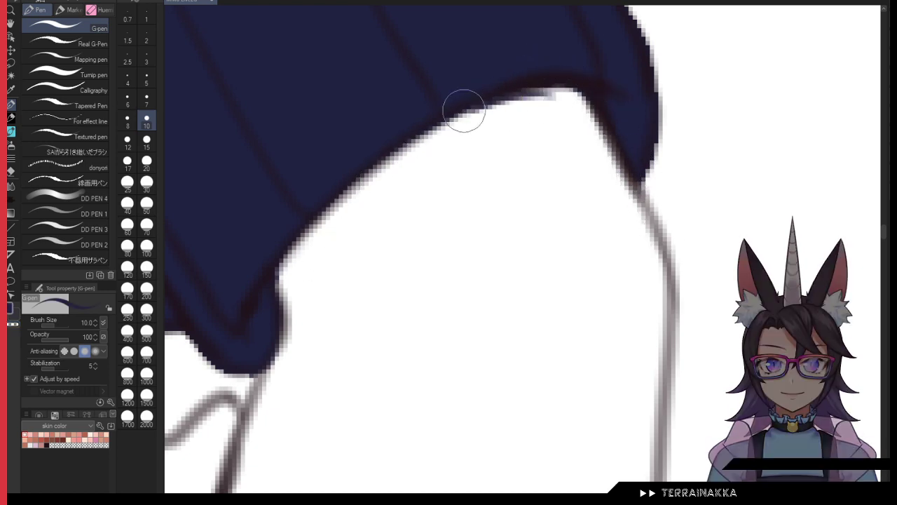
key("ctrl+z")
key("c")
Step: Sample the hand's skin colour and touch up the cuff's inner corner above the thumb with the transparent colour
scroll(745, 149, "down", 5)
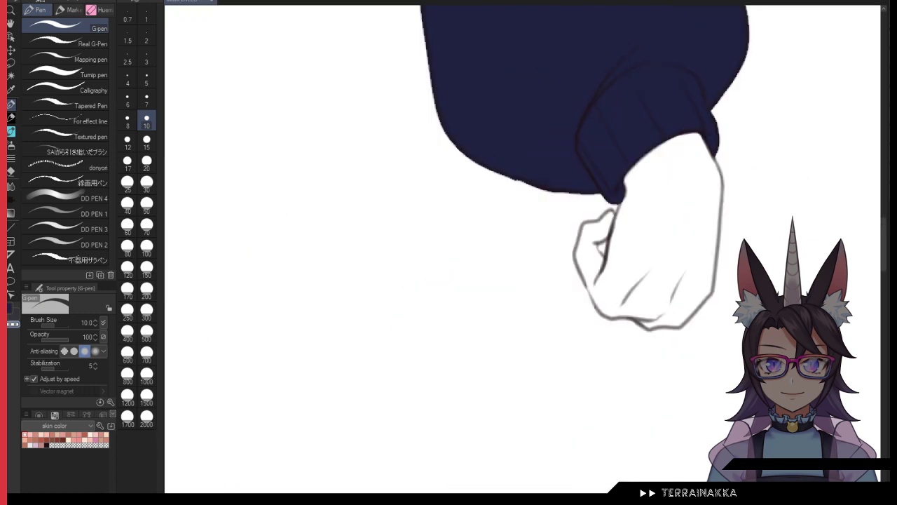
left_click_drag(740, 369, 663, 420)
left_click(596, 263, "alt")
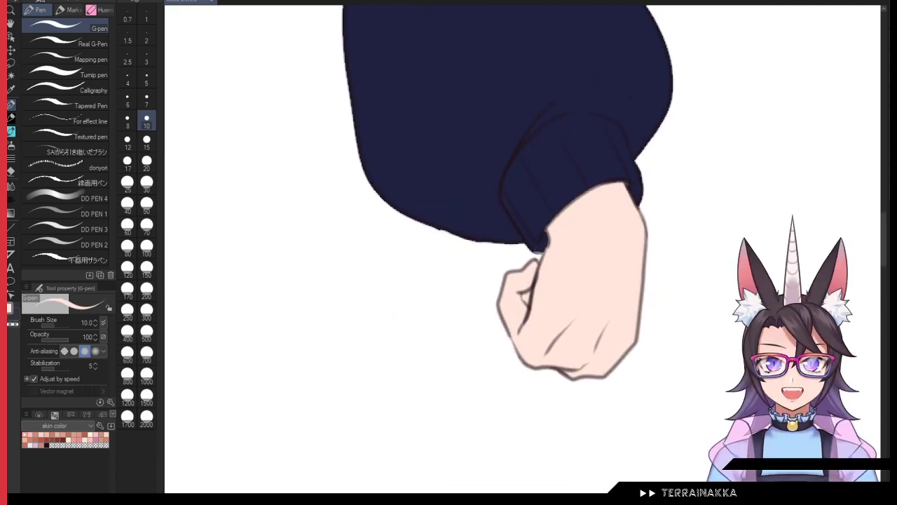
key("c")
left_click_drag(537, 253, 538, 255)
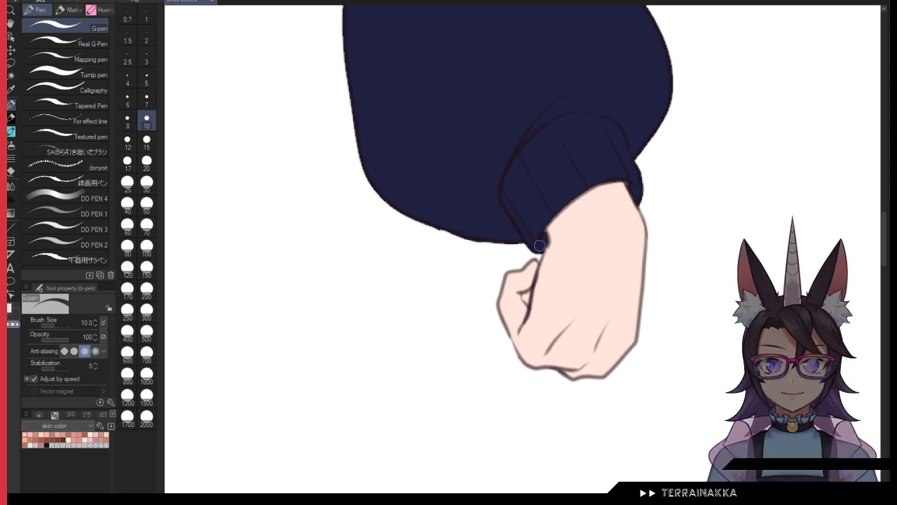
Step: Show the full dress, shorts and faded sketch again around the coloured sleeve and hand
scroll(540, 234, "down", 5)
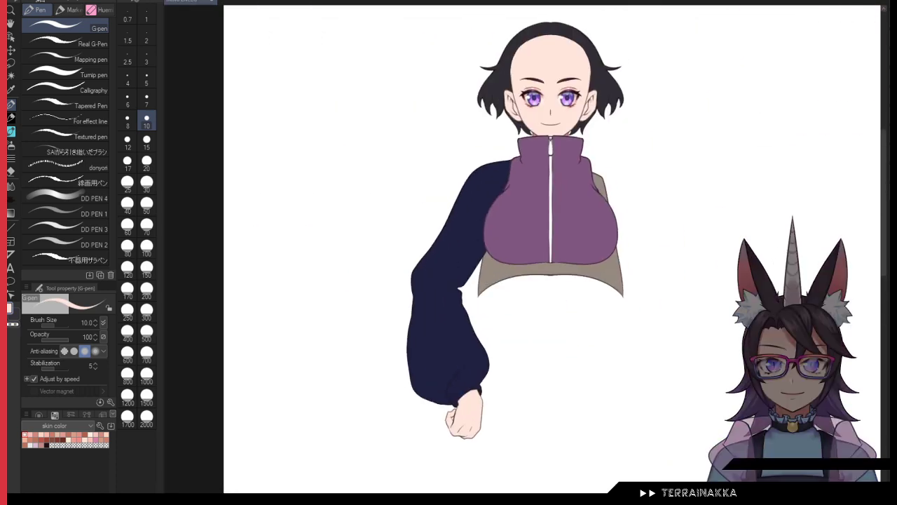
scroll(515, 327, "up", 1)
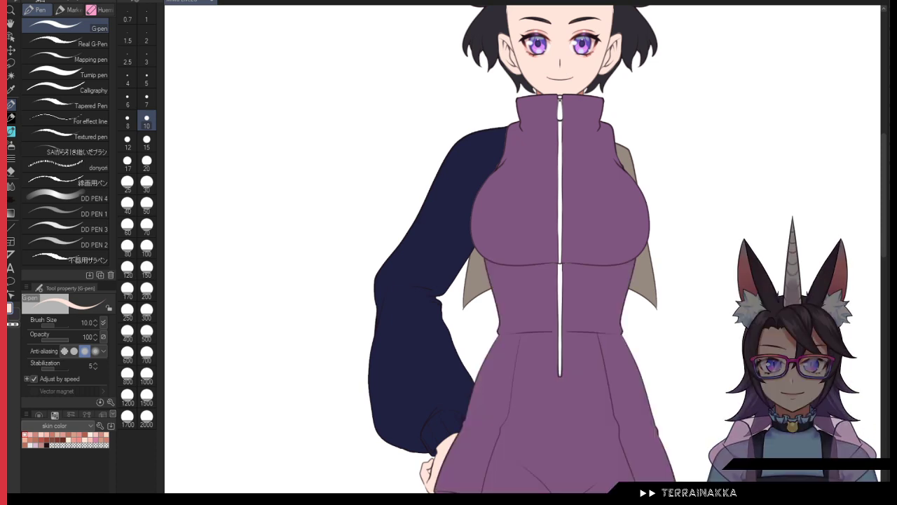
left_click_drag(778, 427, 729, 362)
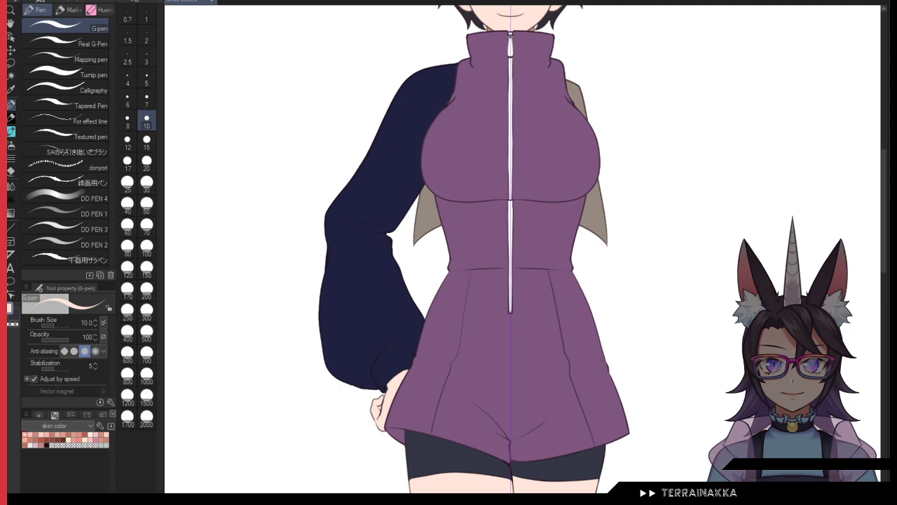
key("ctrl+z")
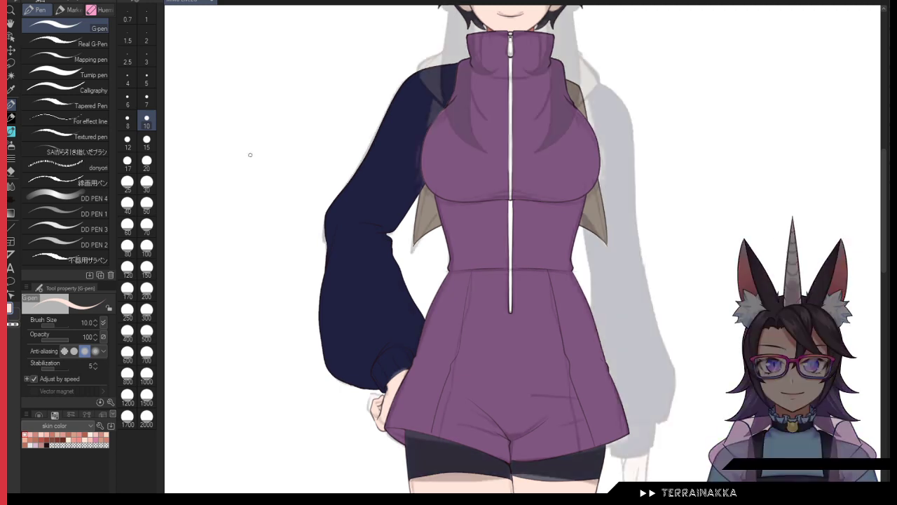
Step: Ink the opposite sleeve from the shoulder down its outer side in the dark line colour with the SAI-style brush at size 3
left_click(48, 443)
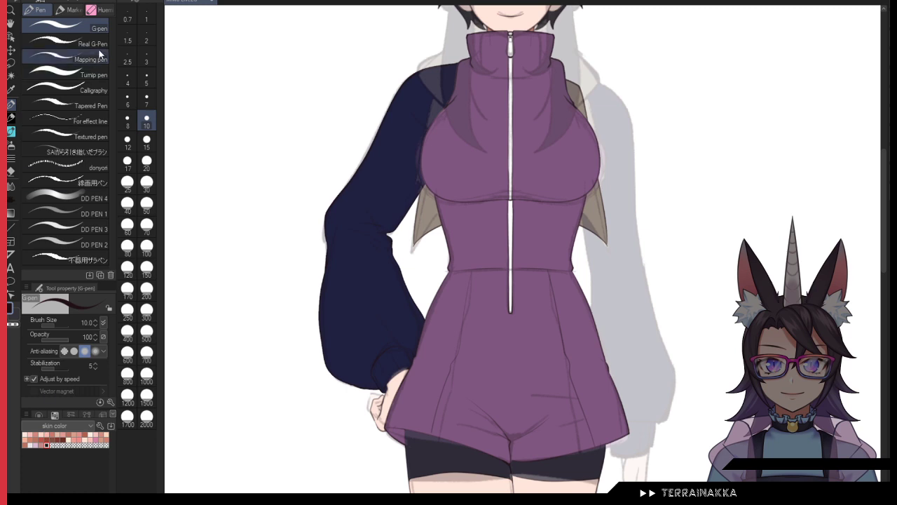
left_click(94, 149)
left_click_drag(582, 84, 550, 114)
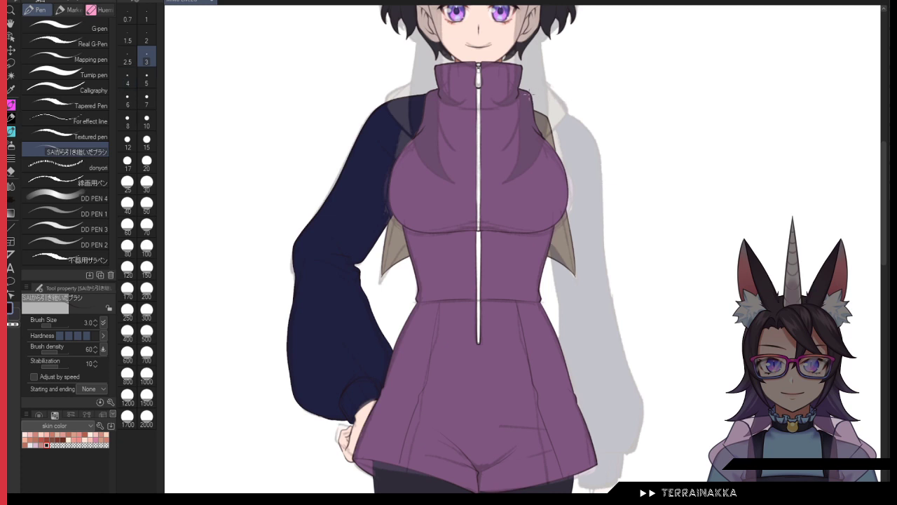
mouse_move(528, 92)
left_mouse_down()
mouse_move(562, 103)
mouse_move(601, 145)
left_mouse_up()
key("ctrl+z")
mouse_move(530, 94)
left_mouse_down()
mouse_move(565, 107)
mouse_move(602, 179)
mouse_move(600, 169)
mouse_move(610, 282)
mouse_move(641, 393)
left_mouse_up()
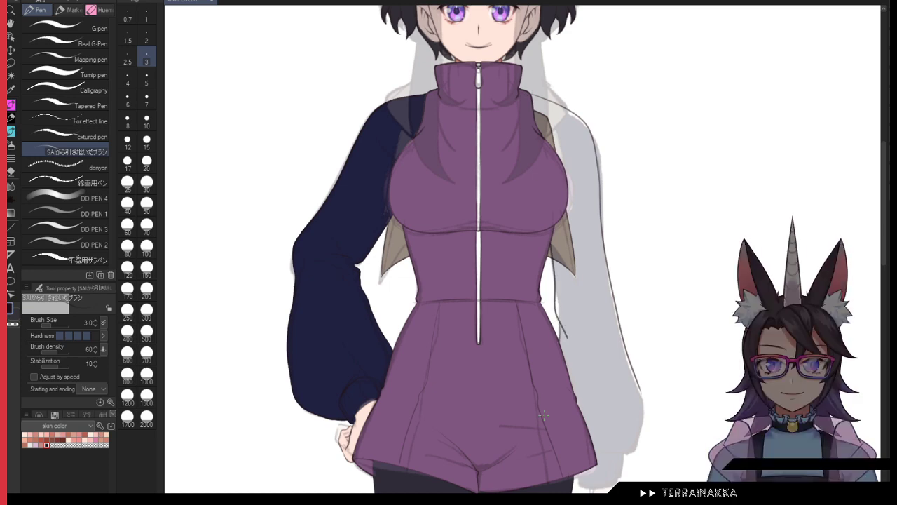
Step: Ink the opposite sleeve's puffed lower edge above the cuff
left_click_drag(594, 452, 641, 448)
mouse_move(644, 391)
left_mouse_down()
mouse_move(638, 450)
mouse_move(601, 340)
left_mouse_up()
key("ctrl+z")
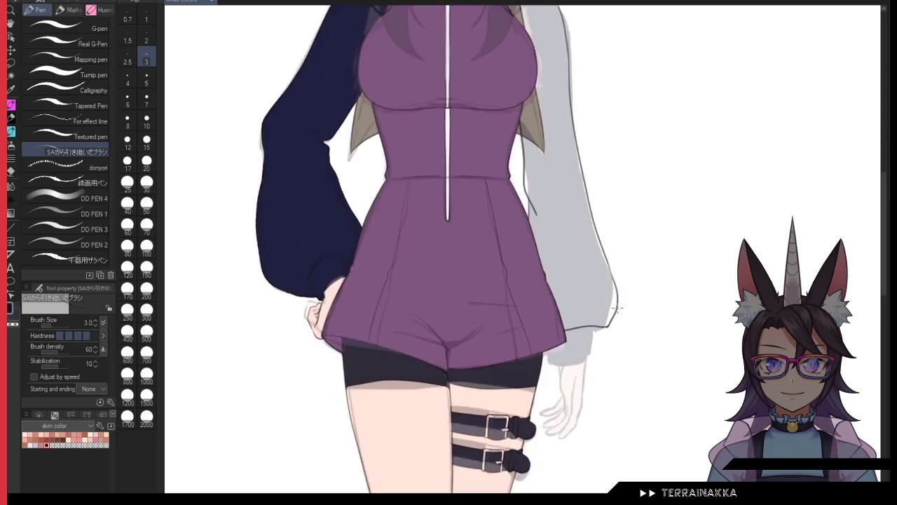
Step: Erase the sleeve's puffed lower edge above the cuff using the transparent colour at brush size 12
scroll(608, 315, "up", 3)
left_click_drag(555, 378, 535, 285)
left_click(127, 140)
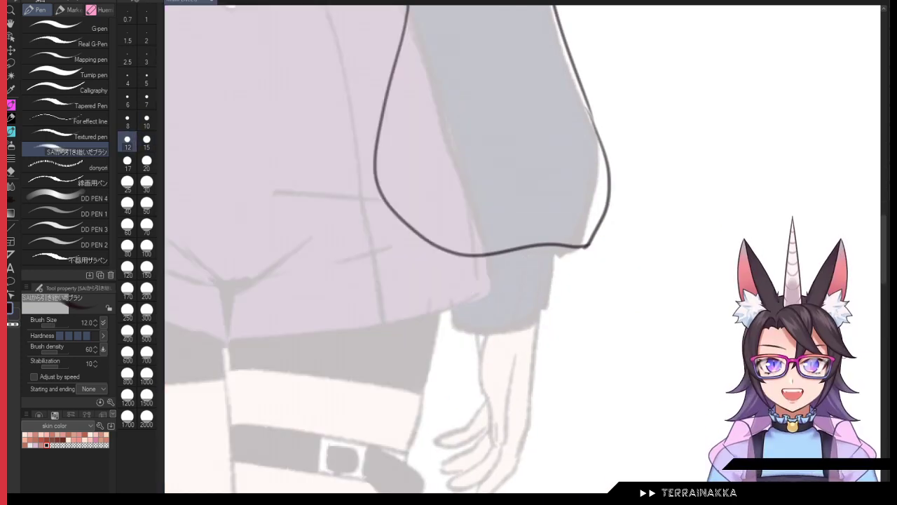
left_click_drag(530, 255, 482, 249)
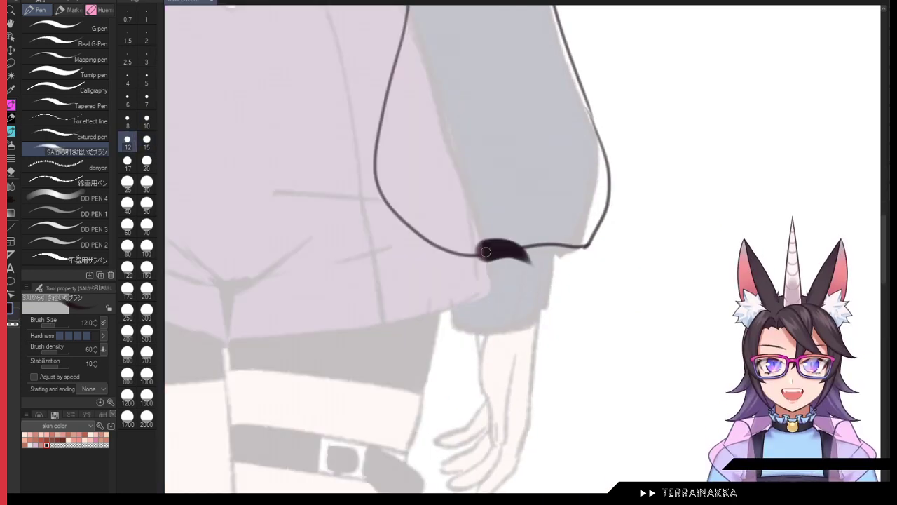
key("ctrl+z")
key("c")
mouse_move(563, 245)
left_mouse_down()
mouse_move(574, 247)
mouse_move(420, 248)
mouse_move(425, 235)
left_mouse_up()
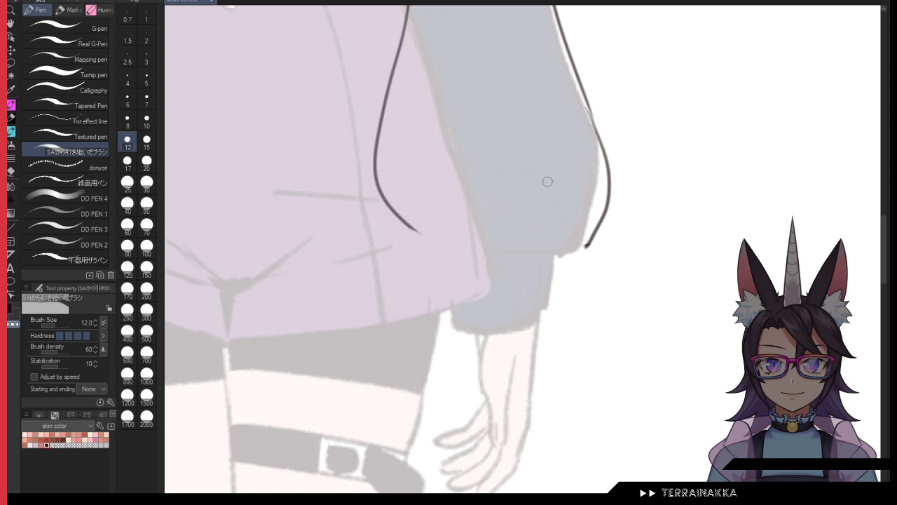
Step: Ink the sleeve's tapered lower corners and the outline of the cuff at brush size 3
left_click(147, 62)
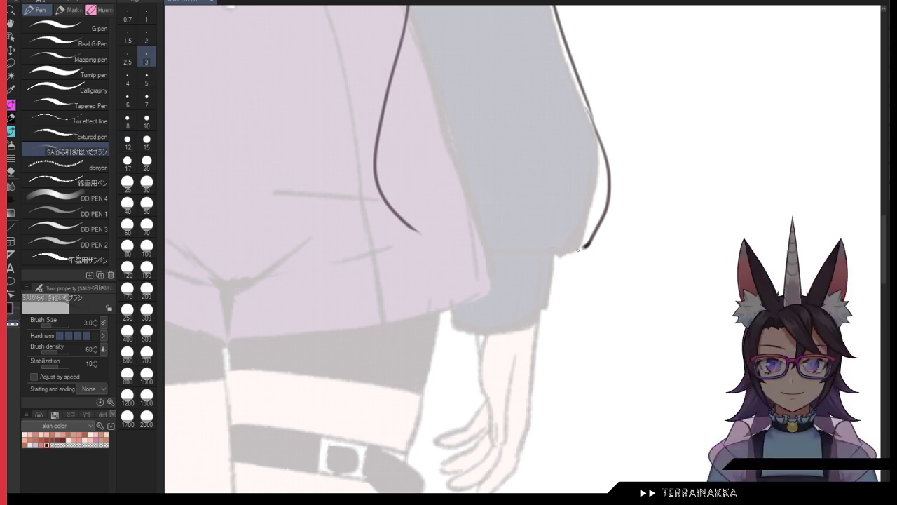
left_click_drag(586, 245, 552, 264)
key("ctrl+z")
mouse_move(461, 260)
left_mouse_down()
mouse_move(552, 259)
mouse_move(448, 307)
mouse_move(452, 325)
mouse_move(502, 334)
mouse_move(550, 323)
left_mouse_up()
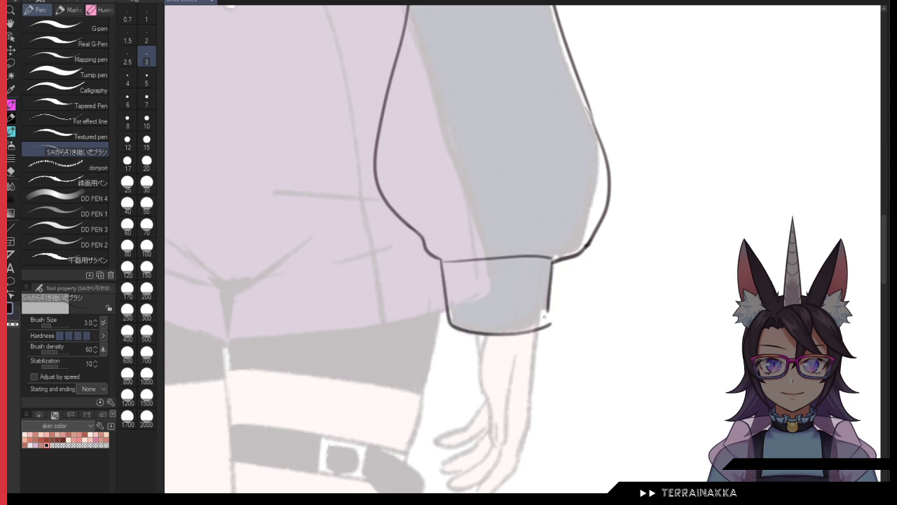
key("ctrl+z")
mouse_move(441, 260)
left_mouse_down()
mouse_move(448, 327)
mouse_move(525, 329)
left_mouse_up()
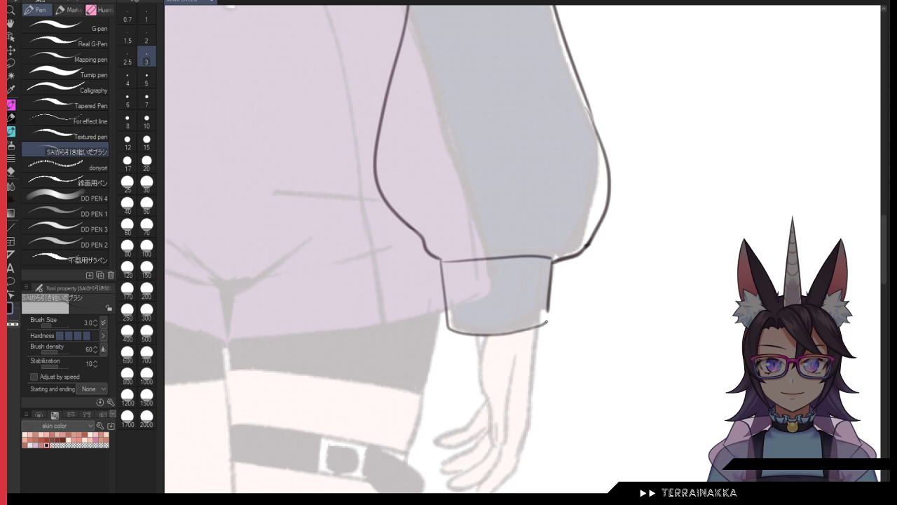
Step: Ink vertical ribbing lines across the cuff and a slanted crease along its upper edge
scroll(467, 260, "up", 1)
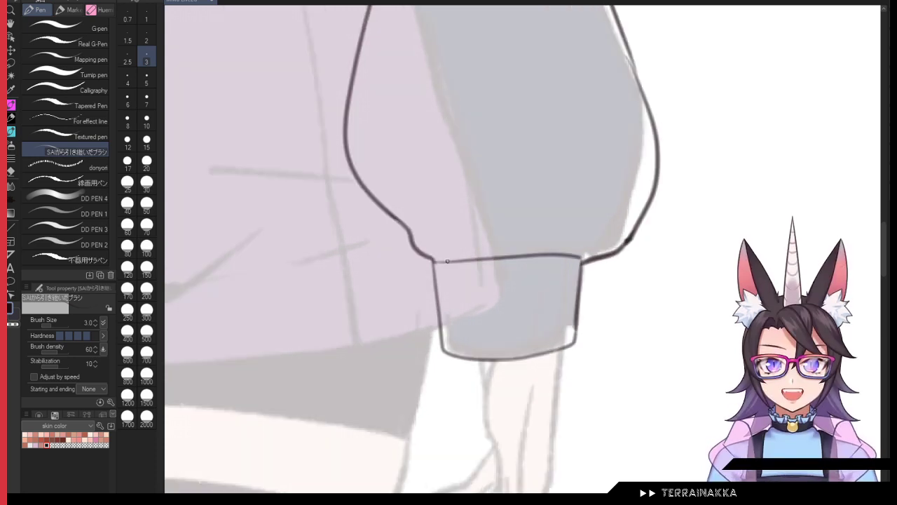
left_click_drag(447, 260, 626, 244)
left_click_drag(557, 259, 559, 347)
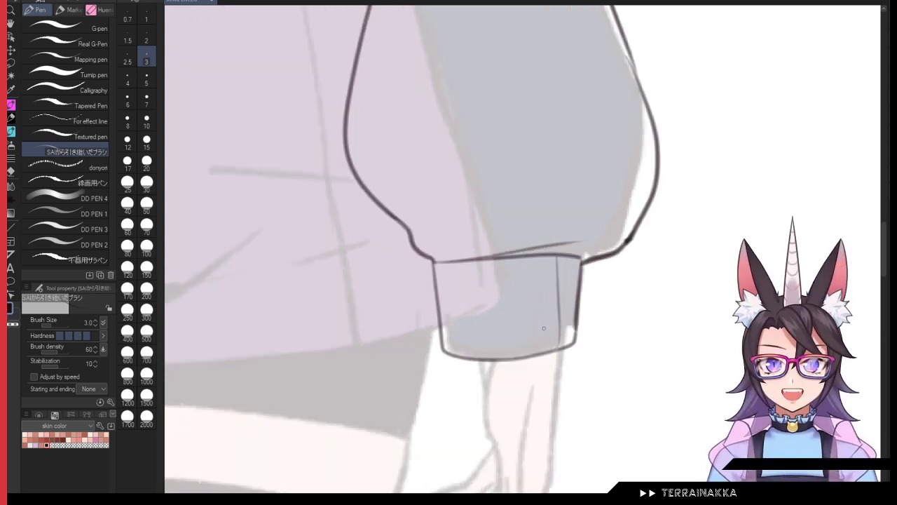
left_click_drag(517, 260, 517, 349)
left_click_drag(464, 263, 475, 354)
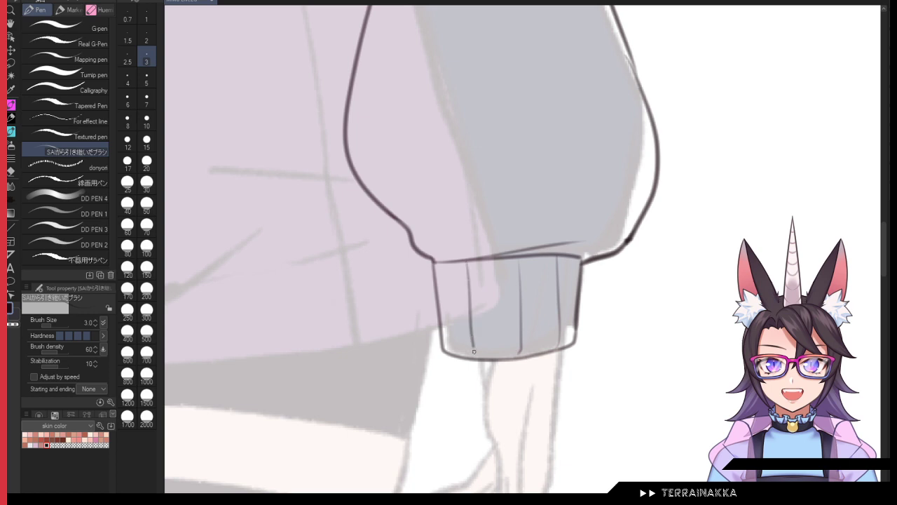
key("ctrl+z")
mouse_move(465, 265)
left_mouse_down()
mouse_move(473, 343)
mouse_move(516, 357)
left_mouse_up()
mouse_move(430, 259)
left_mouse_down()
mouse_move(483, 240)
mouse_move(434, 262)
left_mouse_up()
key("ctrl+z")
scroll(559, 221, "down", 3)
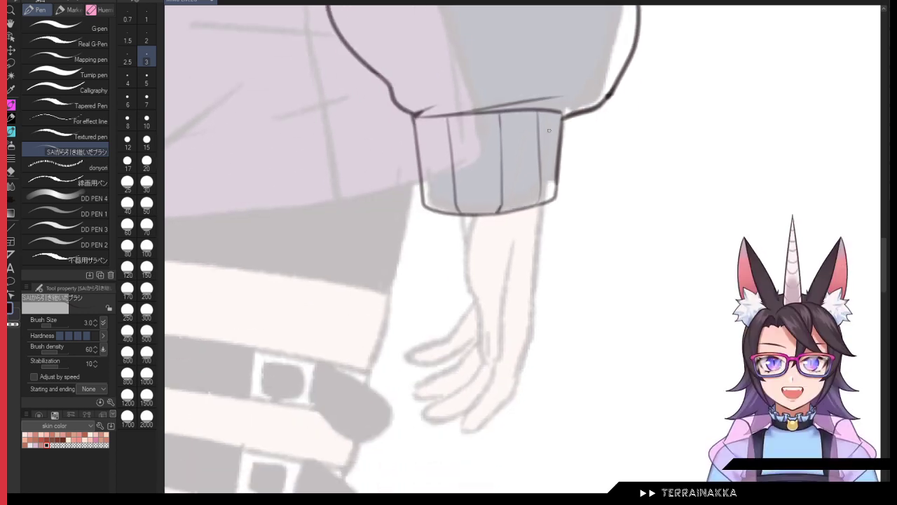
Step: Erase the puffed sleeve's inner lower curve and redraw it rounder down to the cuff at brush size 3
scroll(381, 225, "up", 3)
left_click(147, 139)
mouse_move(309, 69)
left_mouse_down()
mouse_move(339, 135)
mouse_move(431, 199)
left_mouse_up()
left_click(147, 77)
left_click(147, 62)
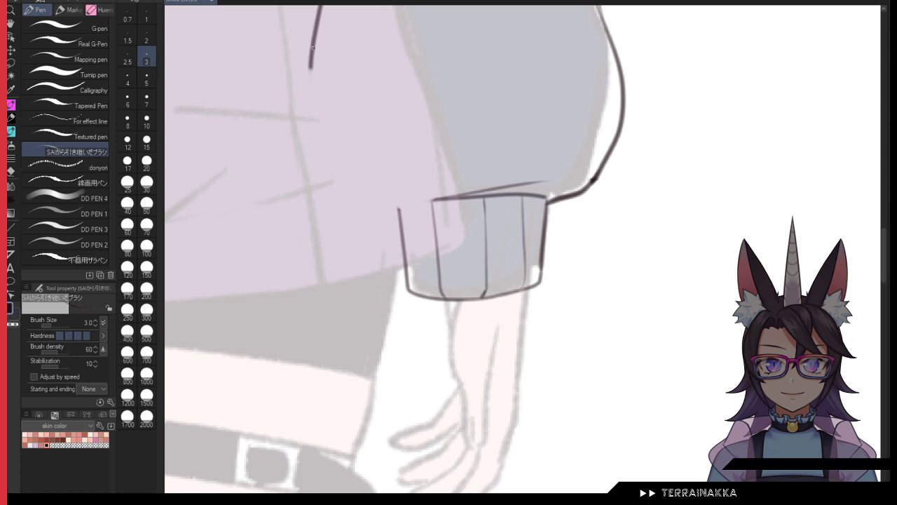
mouse_move(312, 46)
left_mouse_down()
mouse_move(306, 107)
mouse_move(328, 202)
mouse_move(447, 201)
mouse_move(398, 208)
left_mouse_up()
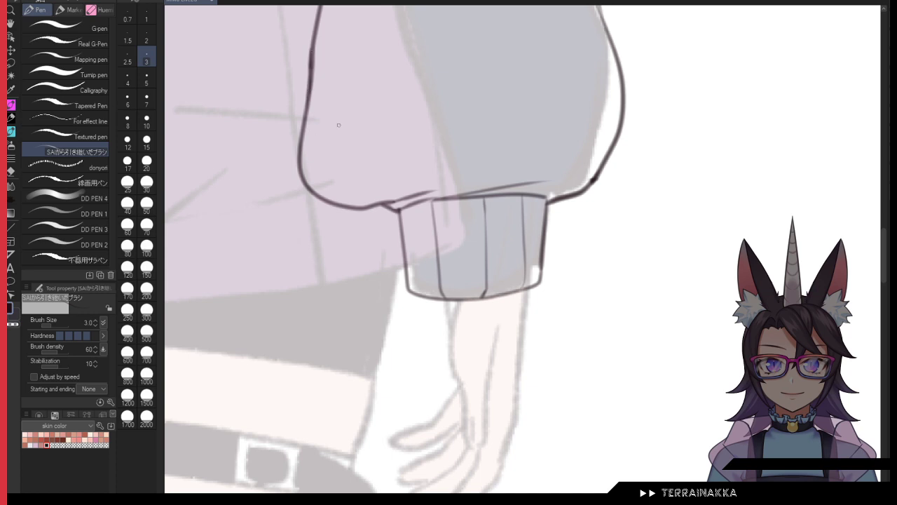
Step: Ink the inner wrist and the thumb of the hand below the cuff
scroll(487, 210, "down", 2)
mouse_move(452, 240)
left_mouse_down()
mouse_move(452, 307)
mouse_move(471, 392)
left_mouse_up()
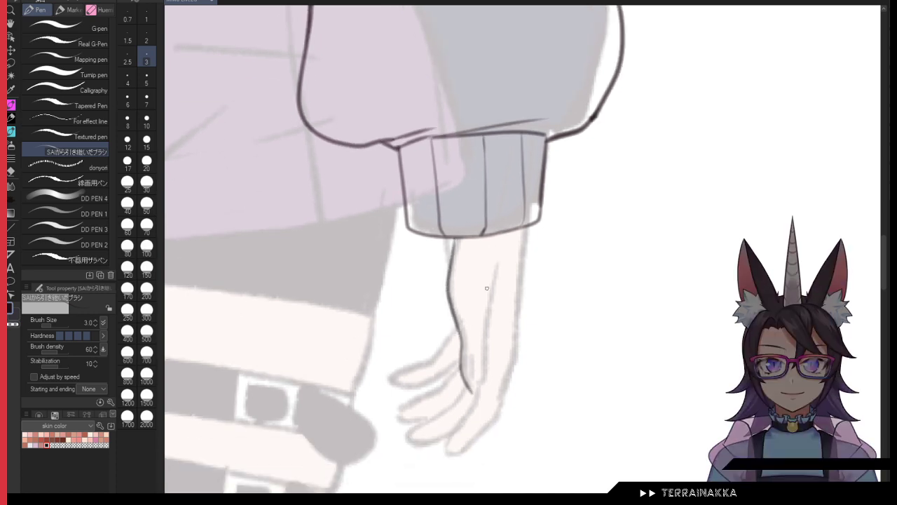
left_click_drag(497, 261, 473, 391)
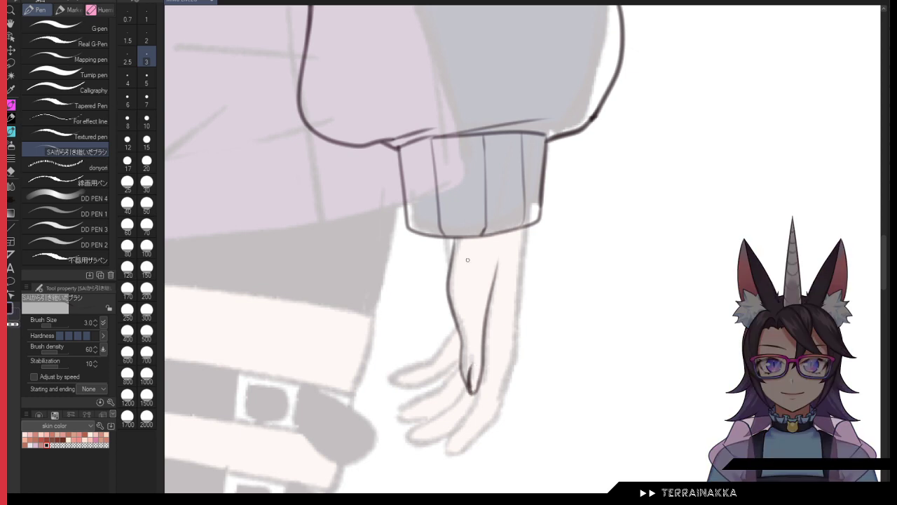
left_click_drag(444, 240, 450, 299)
key("ctrl+z")
Step: Ink the hand's outer edge and its fingers, mirroring the canvas for the long strokes
key("h")
left_click_drag(519, 225, 523, 337)
key("ctrl+z")
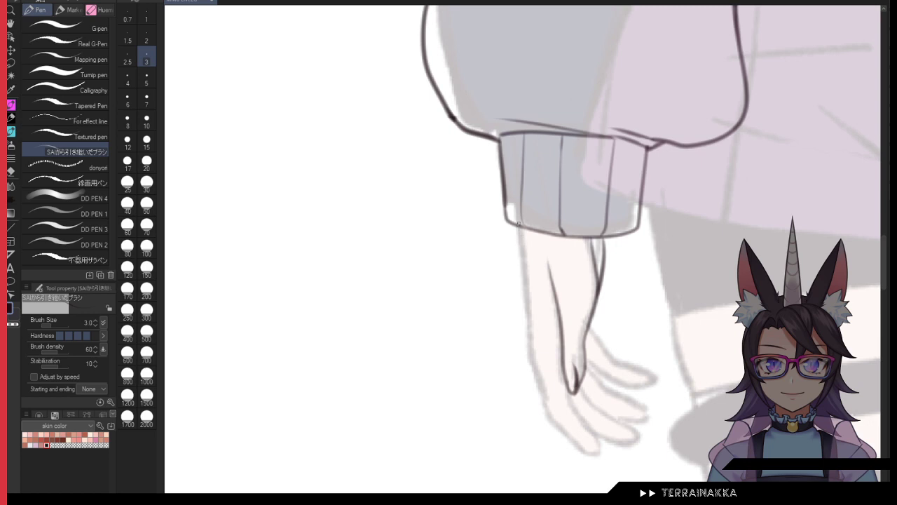
mouse_move(518, 223)
left_mouse_down()
mouse_move(523, 333)
mouse_move(550, 411)
mouse_move(571, 418)
mouse_move(569, 395)
mouse_move(598, 447)
mouse_move(571, 435)
mouse_move(583, 448)
mouse_move(594, 417)
mouse_move(582, 419)
mouse_move(624, 439)
left_mouse_up()
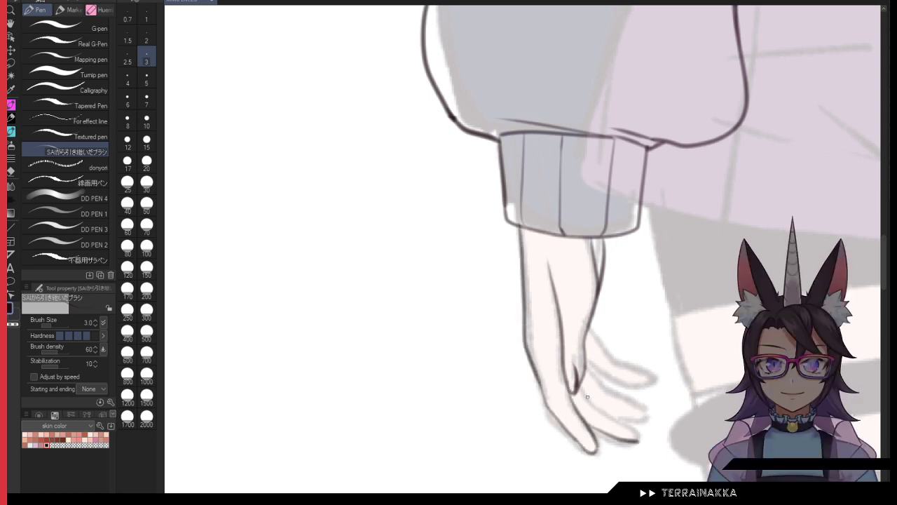
key("ctrl+z")
mouse_move(581, 394)
left_mouse_down()
mouse_move(628, 435)
mouse_move(649, 410)
mouse_move(608, 389)
left_mouse_up()
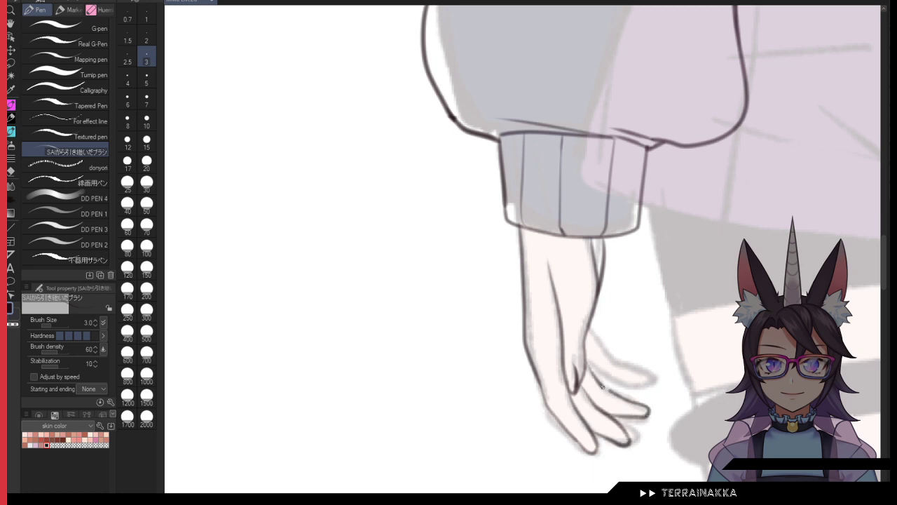
mouse_move(585, 359)
left_mouse_down()
mouse_move(627, 382)
mouse_move(634, 364)
left_mouse_up()
key("h")
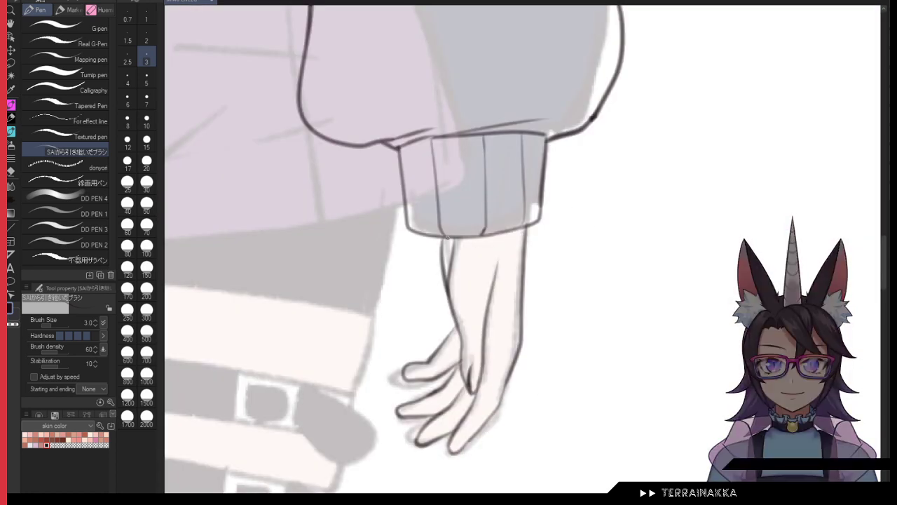
left_click_drag(445, 241, 445, 279)
left_click_drag(455, 318, 440, 387)
Step: Erase the forearm's inner sleeve line at brush size 50 and redraw it from elbow to cuff at size 3
scroll(536, 211, "down", 3)
left_click_drag(655, 201, 683, 419)
left_click_drag(510, 286, 526, 321)
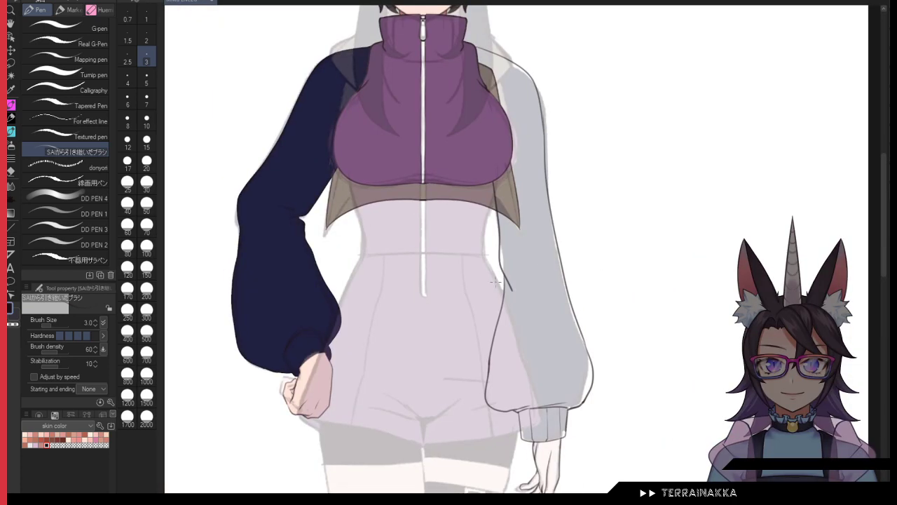
left_click(147, 204)
left_click_drag(493, 293, 504, 379)
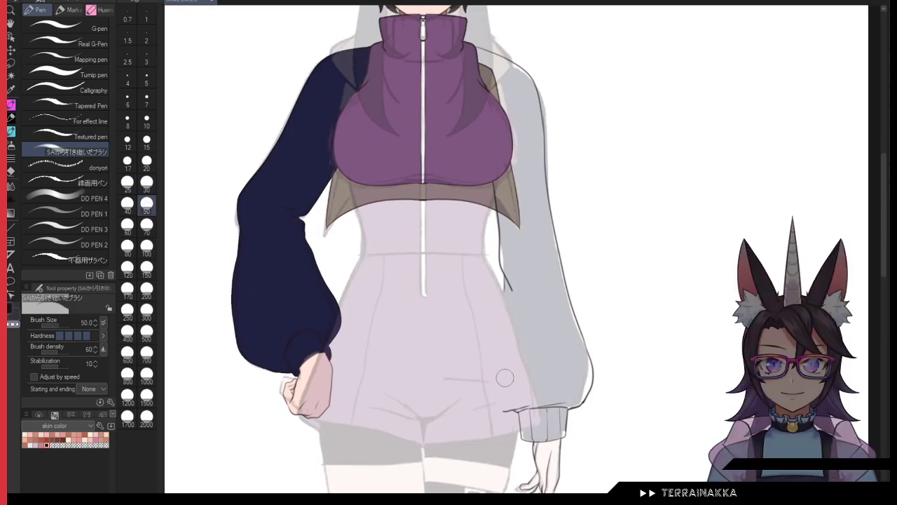
scroll(505, 378, "up", 4)
left_click(146, 62)
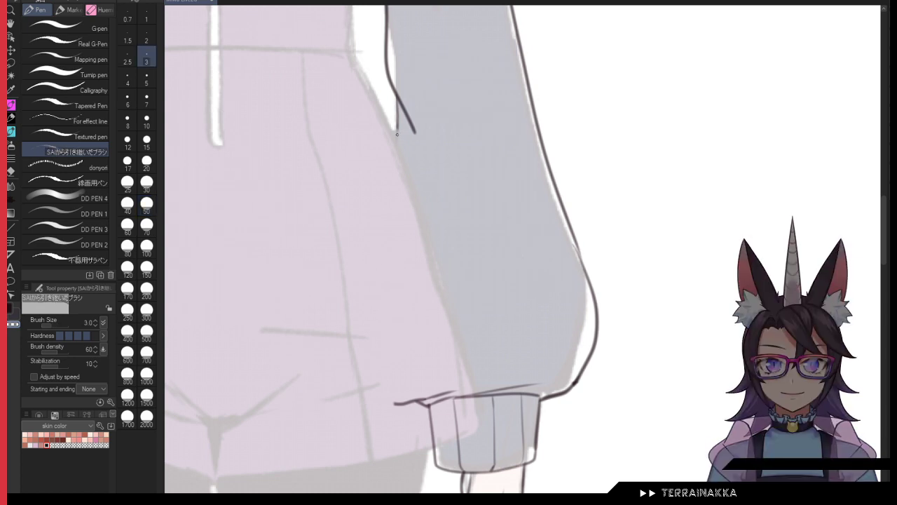
mouse_move(397, 124)
left_mouse_down()
mouse_move(373, 371)
mouse_move(415, 402)
left_mouse_up()
Step: Clean the overlapping line ends around the sleeve's inner lower curve with the transparent colour at sizes 10 and 7
left_click(146, 120)
key("c")
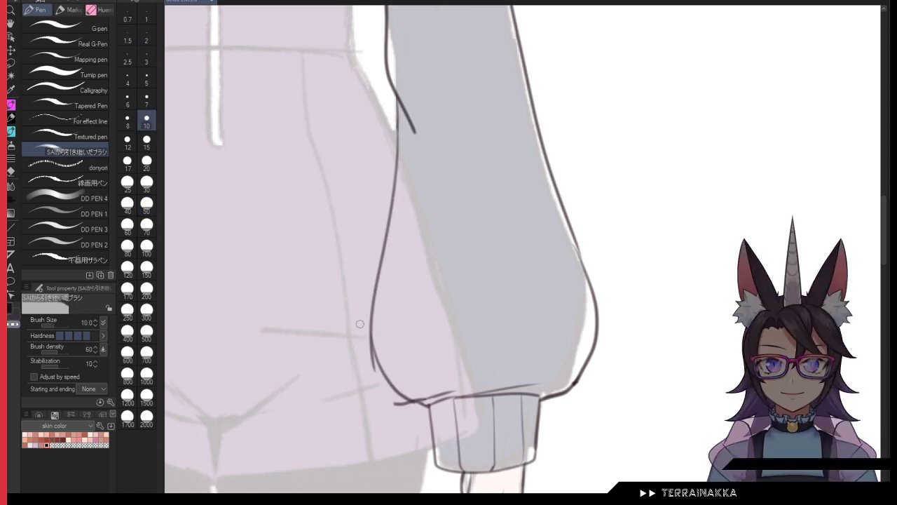
left_click_drag(370, 356, 400, 407)
key("bracketleft")
key("bracketleft")
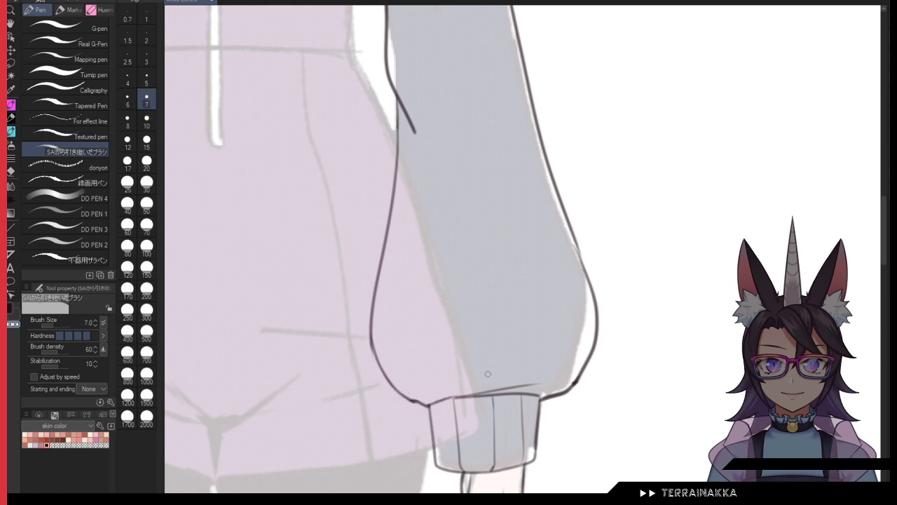
Step: Thicken the line corner where the sleeve meets the cuff and ink a long fold line inside the forearm at size 3
left_click_drag(410, 398, 430, 408)
key("bracketleft")
key("bracketleft")
key("bracketleft")
key("bracketleft")
key("ctrl+z")
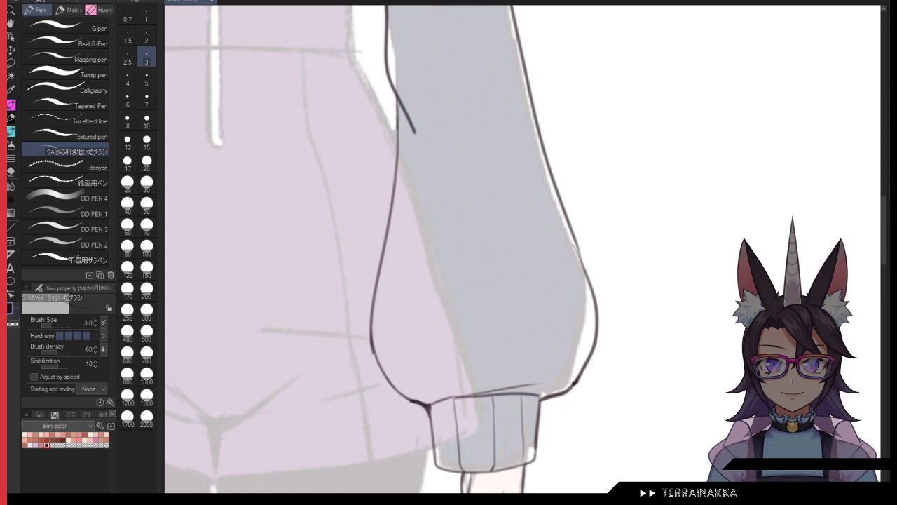
left_click_drag(434, 166, 538, 316)
Step: Hide the sketch, the purple dress and the brown piece behind it to isolate the sleeve line art
scroll(539, 243, "down", 5)
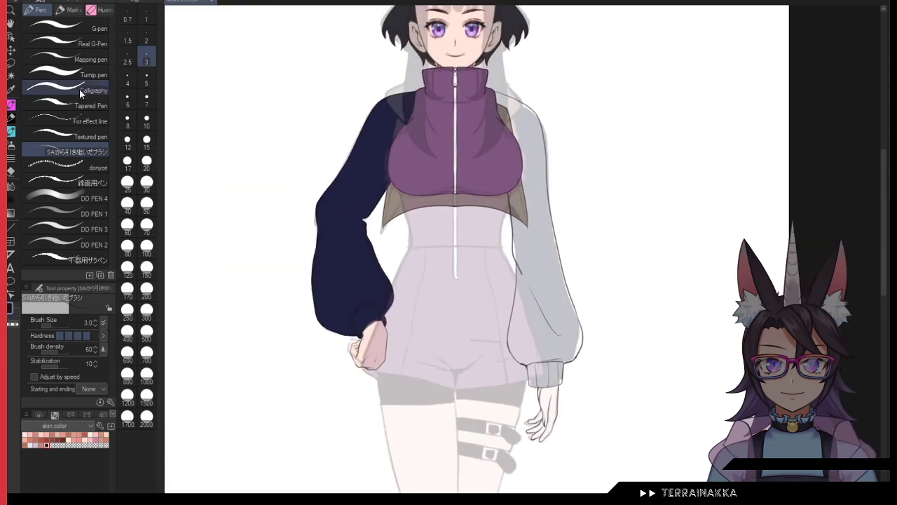
left_click(11, 76)
scroll(781, 137, "up", 2)
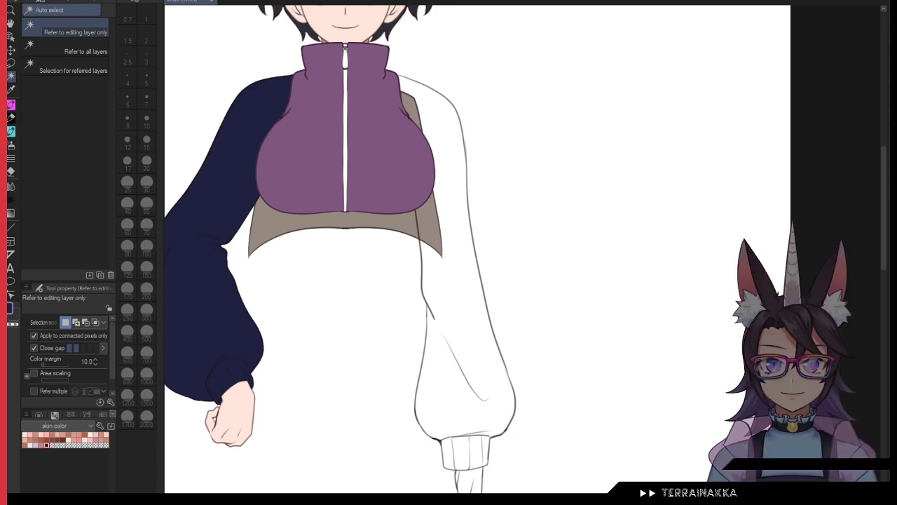
key("ctrl+z")
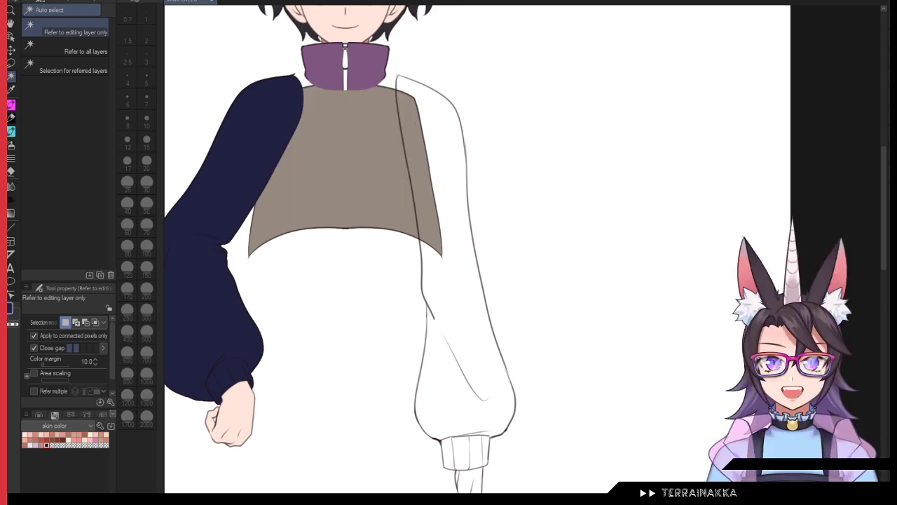
key("ctrl+z")
Step: Try to fill the outlined sleeve with navy using the Fill tool set to refer to other layers
left_click(10, 198)
left_click(85, 45)
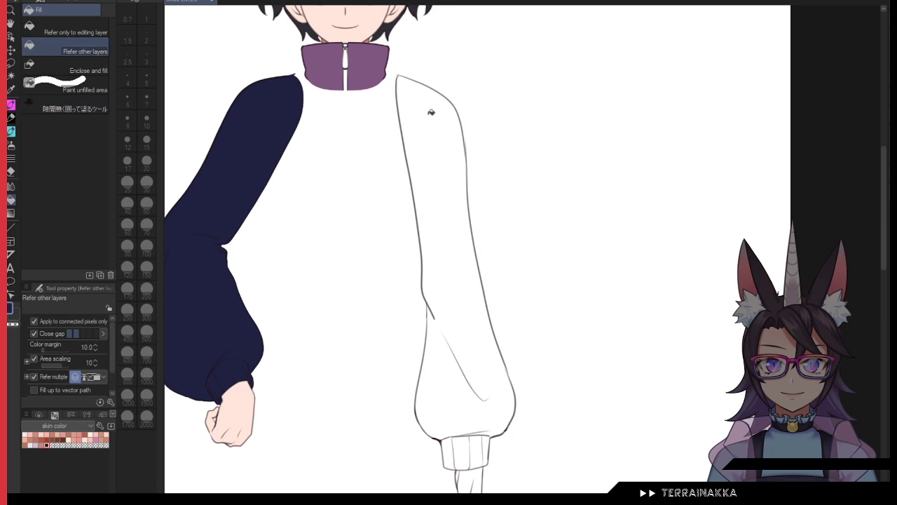
left_click(430, 114)
scroll(525, 338, "down", 2)
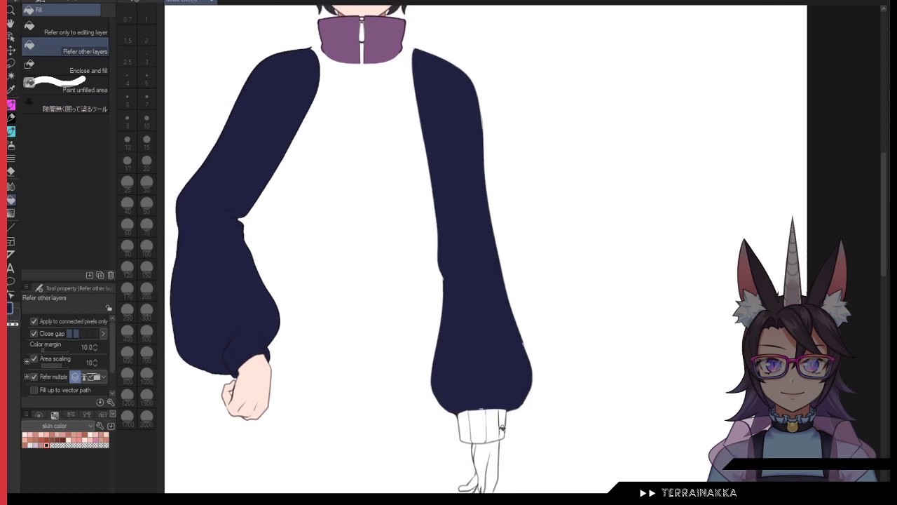
Step: Fill the whole sleeve and its cuff with navy by enclosing them with the gap-free enclose-and-fill tool
left_click(105, 109)
mouse_move(479, 36)
left_mouse_down()
mouse_move(414, 32)
mouse_move(423, 413)
mouse_move(474, 445)
mouse_move(517, 110)
mouse_move(525, 116)
left_mouse_up()
mouse_move(498, 53)
left_mouse_down()
mouse_move(425, 272)
mouse_move(479, 349)
left_mouse_up()
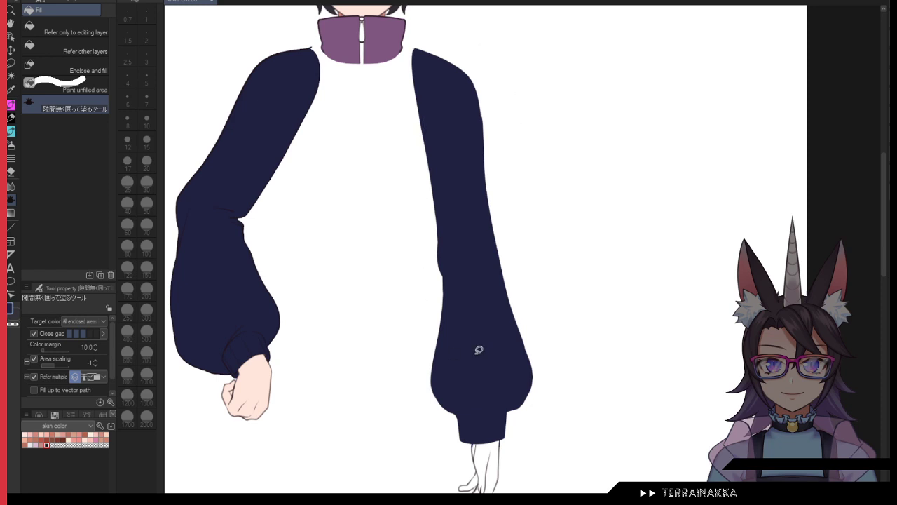
key("ctrl+z")
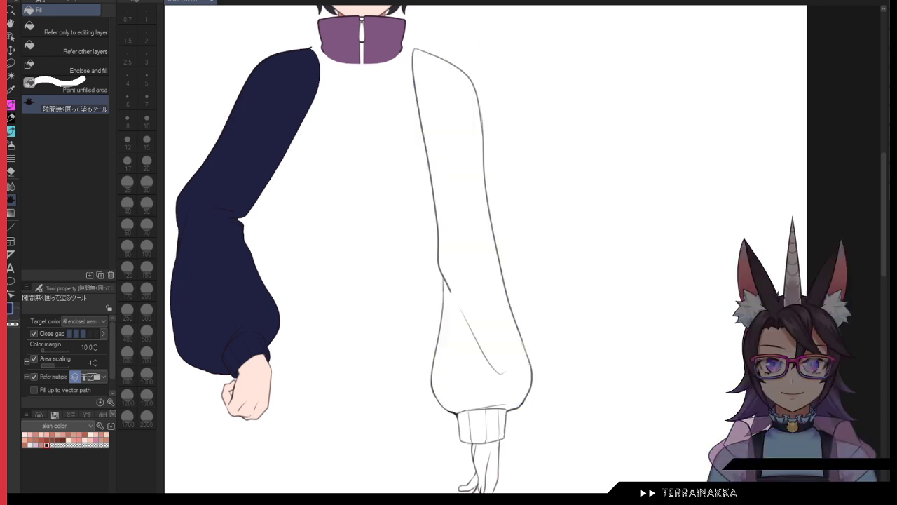
mouse_move(429, 24)
left_mouse_down()
mouse_move(413, 128)
mouse_move(414, 340)
left_mouse_up()
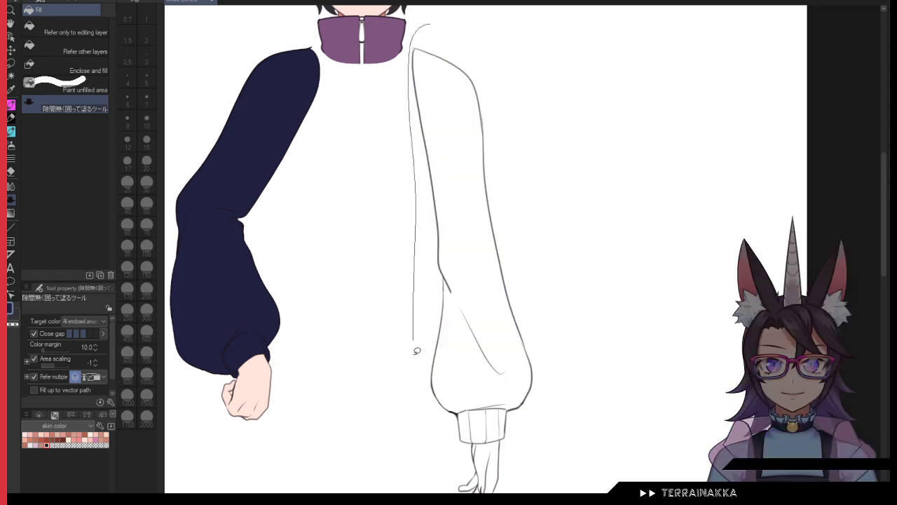
mouse_move(456, 443)
left_mouse_down()
mouse_move(495, 441)
mouse_move(569, 258)
mouse_move(463, 48)
left_mouse_up()
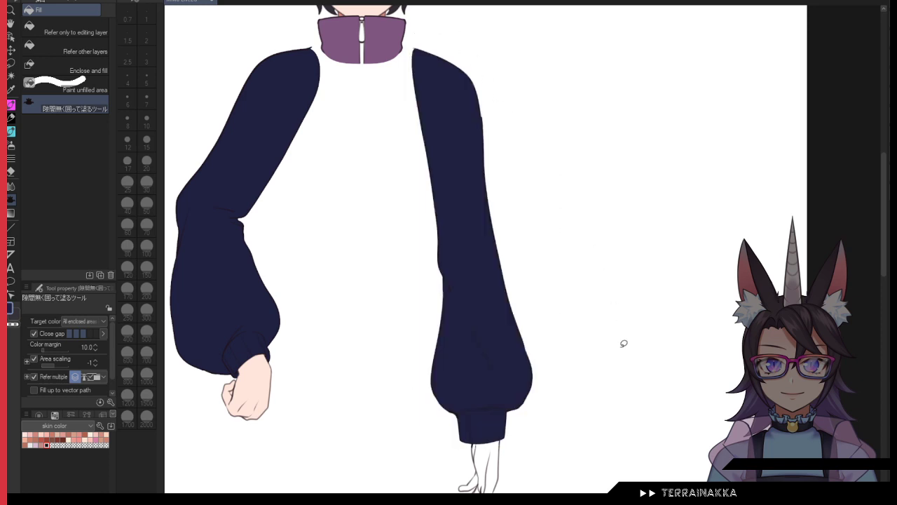
left_click_drag(530, 428, 551, 341)
Step: Fill the uncoloured hand below the cuff with skin colour using the gap-free enclose-and-fill tool, and show the outfit again without guide lines
scroll(603, 294, "up", 3)
left_click_drag(393, 351, 392, 212)
key("p")
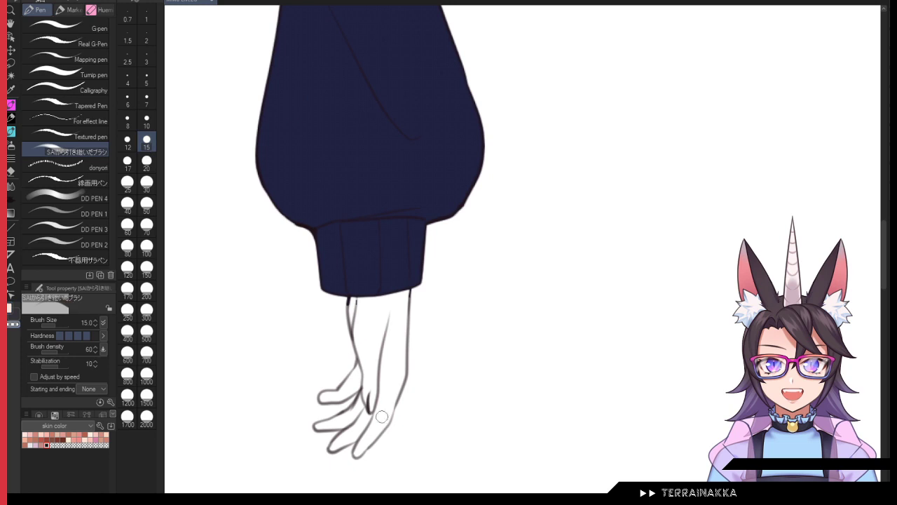
left_click(146, 78)
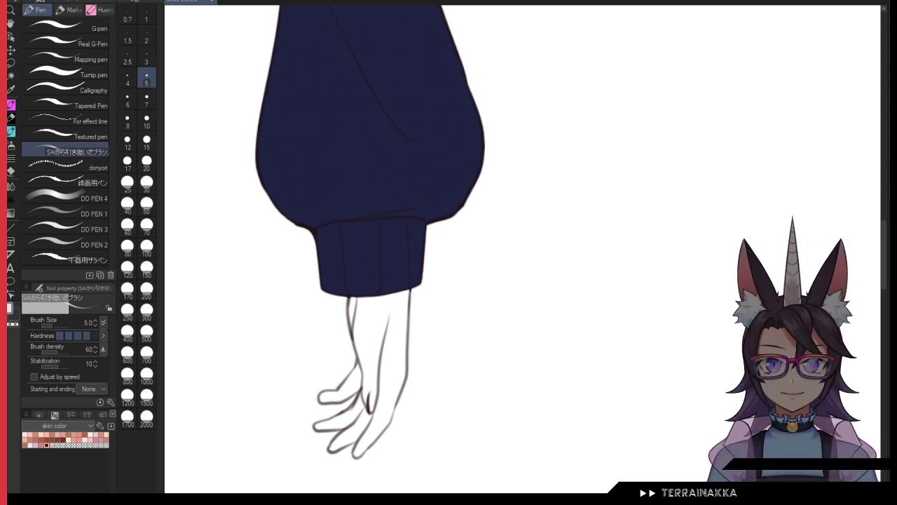
left_click(10, 199)
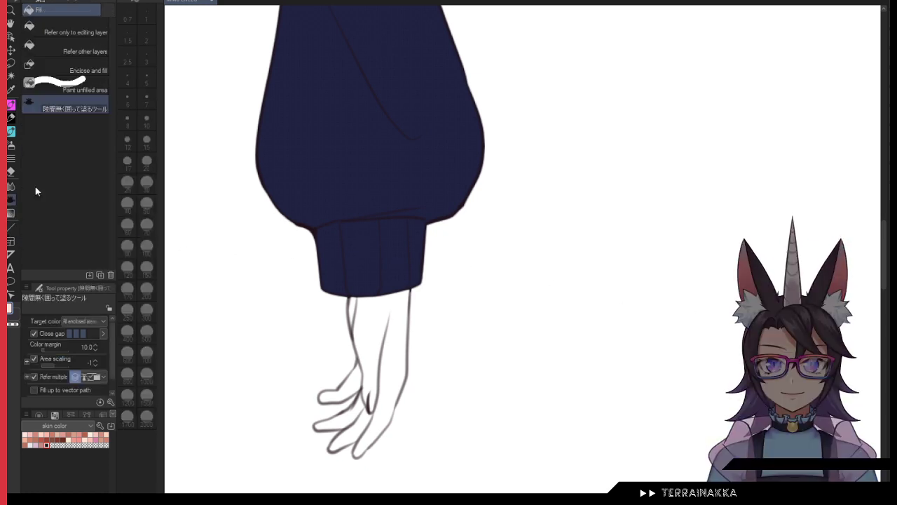
mouse_move(404, 257)
left_mouse_down()
mouse_move(488, 290)
mouse_move(421, 261)
left_mouse_up()
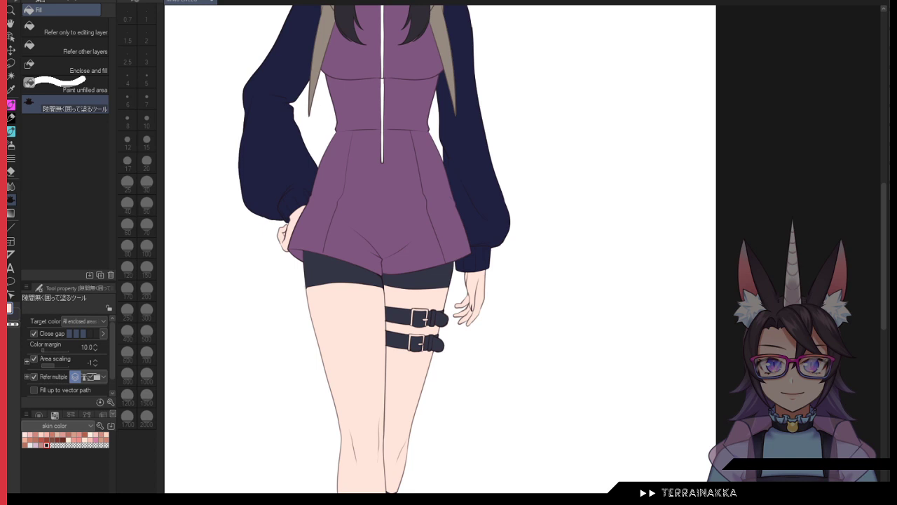
key("ctrl+minus")
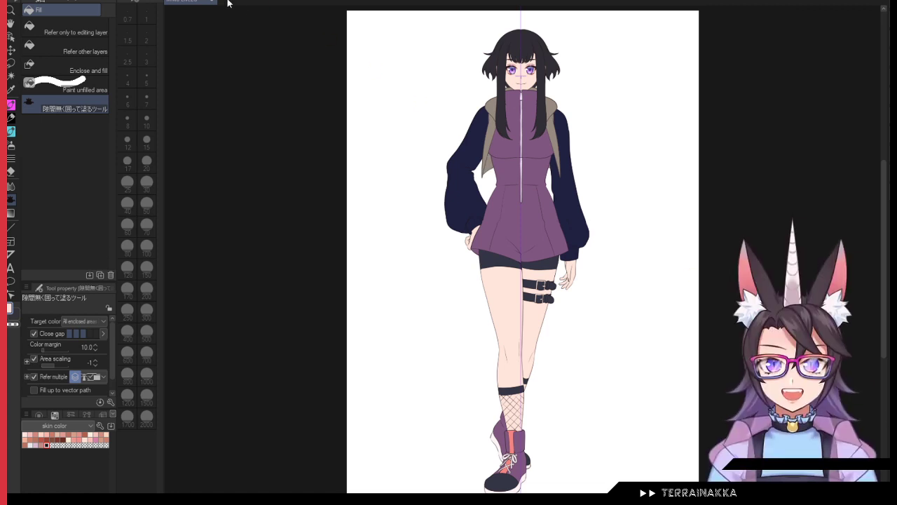
key("ctrl+z")
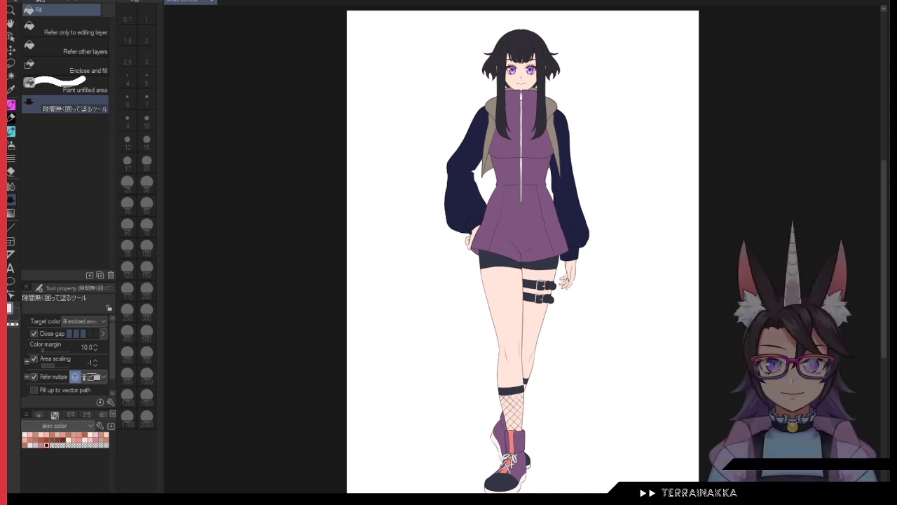
Step: Prepare the Soft airbrush for the hair with a light purple colour and a brush size of 150
scroll(577, 116, "up", 3)
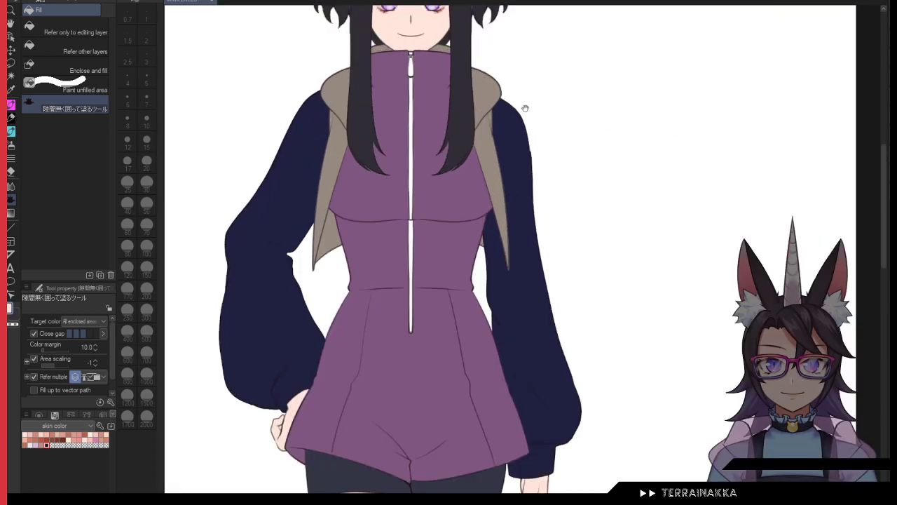
left_click_drag(525, 108, 621, 384)
scroll(621, 384, "up", 2)
left_click_drag(549, 355, 647, 504)
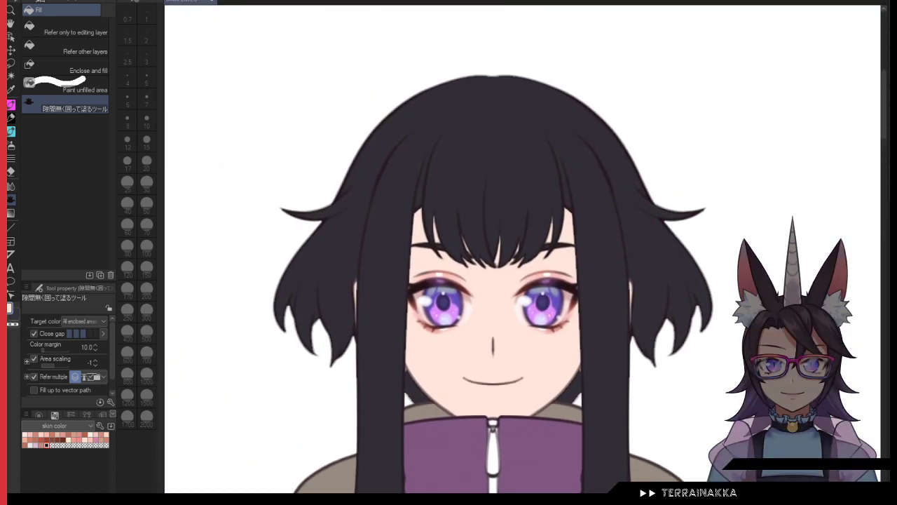
key("ctrl+z")
key("ctrl+y")
left_click(11, 144)
left_click(39, 415)
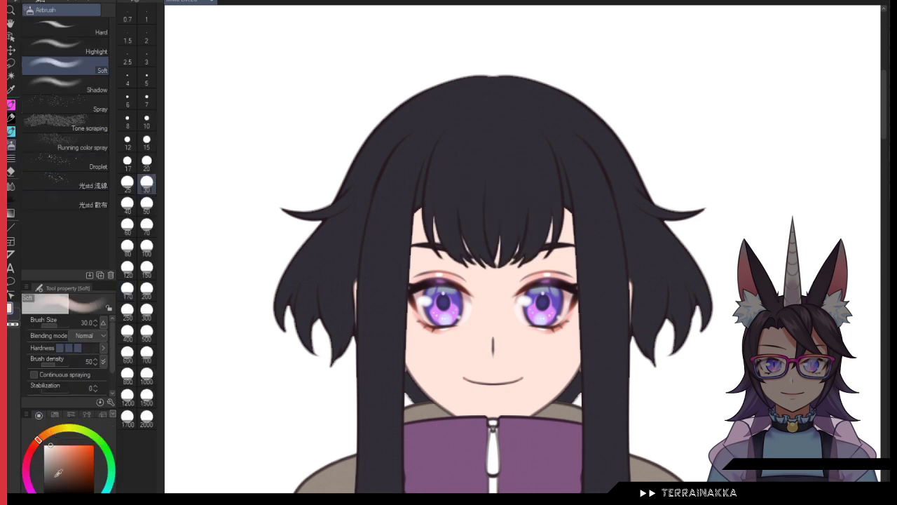
left_click(42, 503)
left_click(59, 453)
left_click(147, 266)
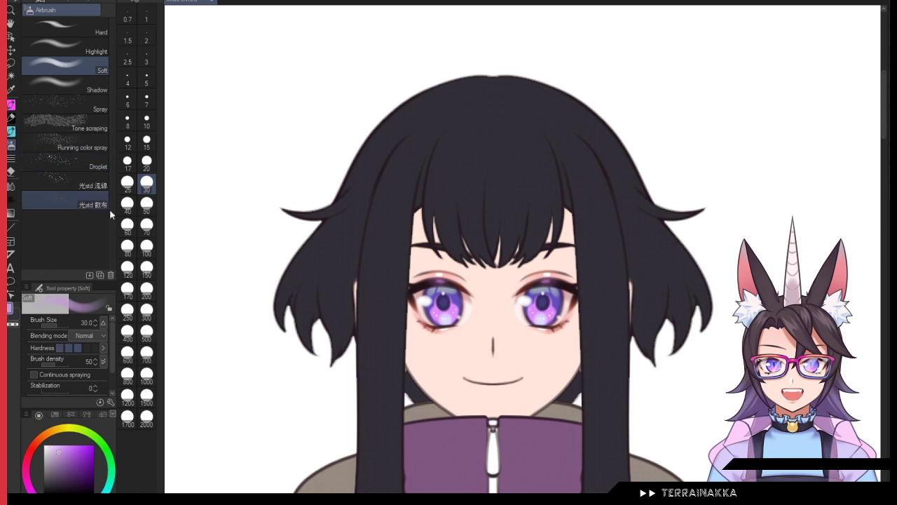
Step: Try airbrushing a light purple glow across the top of the fringe, raising the brush size to 700
left_click_drag(463, 105, 561, 105)
left_click(146, 351)
key("ctrl+z")
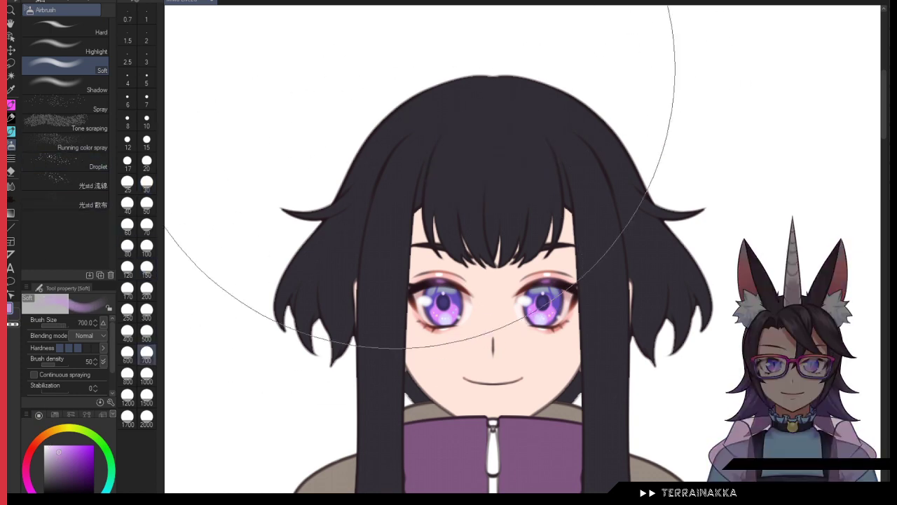
left_click_drag(413, 67, 551, 118)
key("ctrl+z")
Step: Airbrush a muted greyish-purple gradient over the upper centre fringe at brush size 200, undoing the trial strokes in lighter purples
left_click(147, 289)
left_click_drag(431, 80, 568, 88)
key("ctrl+z")
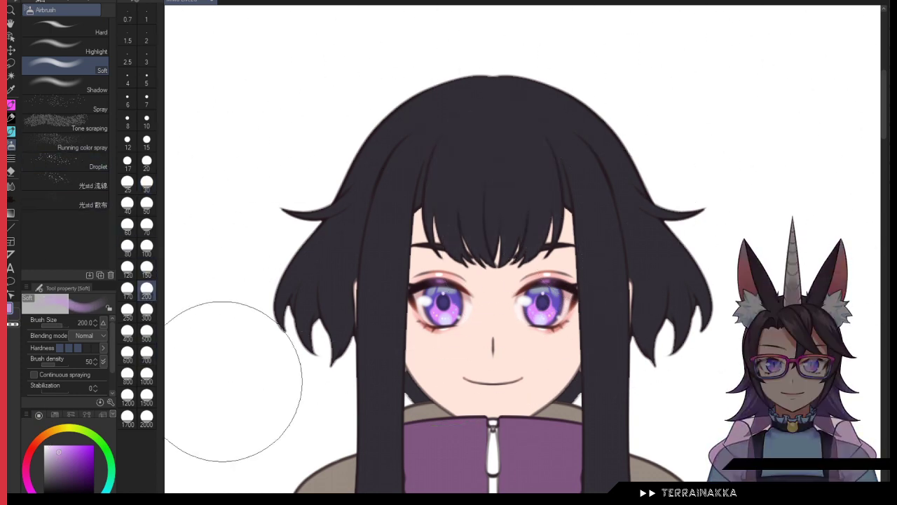
left_click(65, 463)
left_click_drag(449, 88, 561, 96)
key("ctrl+z")
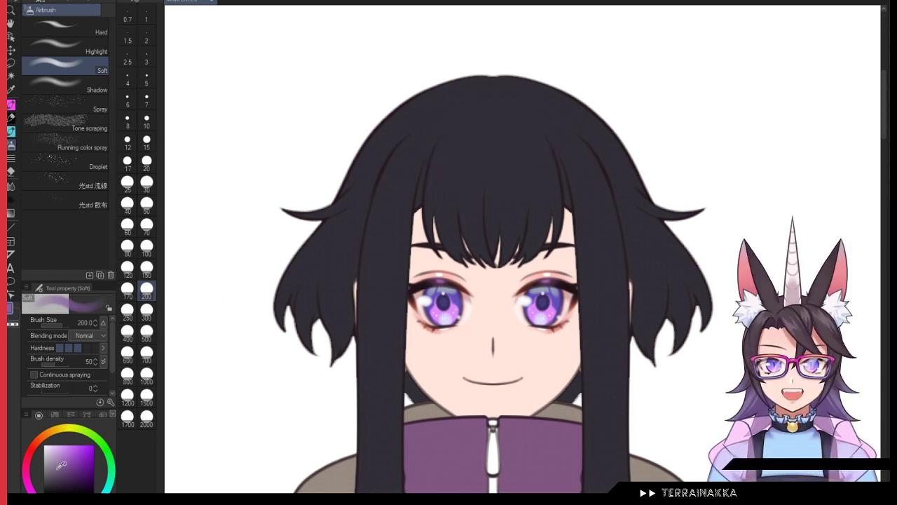
left_click(56, 470)
left_click_drag(435, 88, 571, 96)
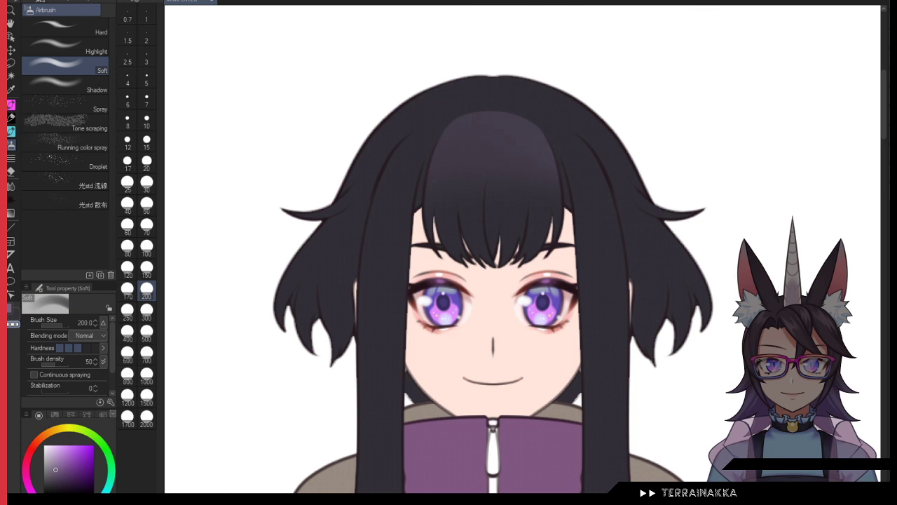
Step: Airbrush a soft muted purple tone over the crown of the hair with the Soft airbrush at size 200
key("ctrl+z")
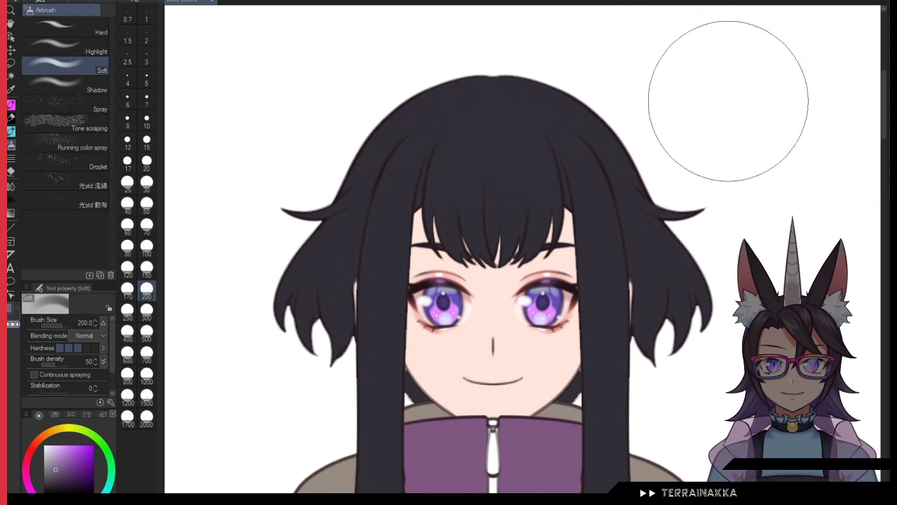
key("ctrl+y")
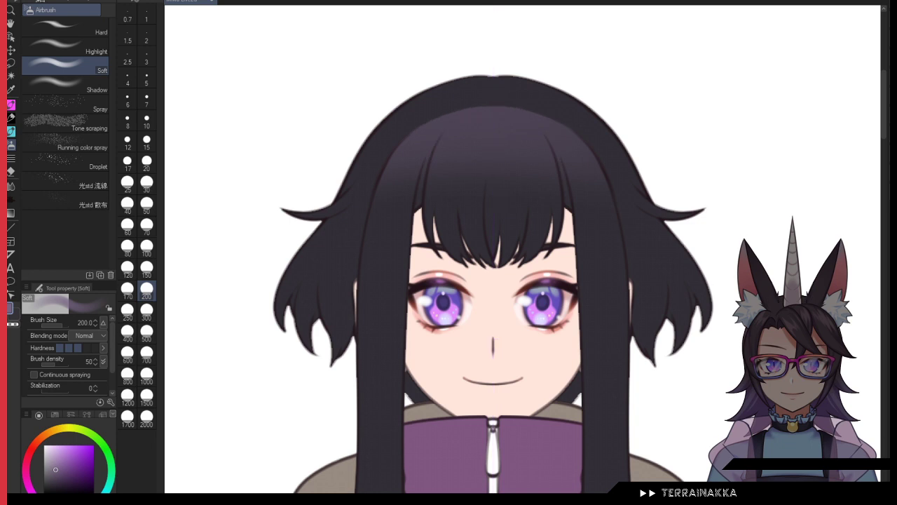
key("ctrl+z")
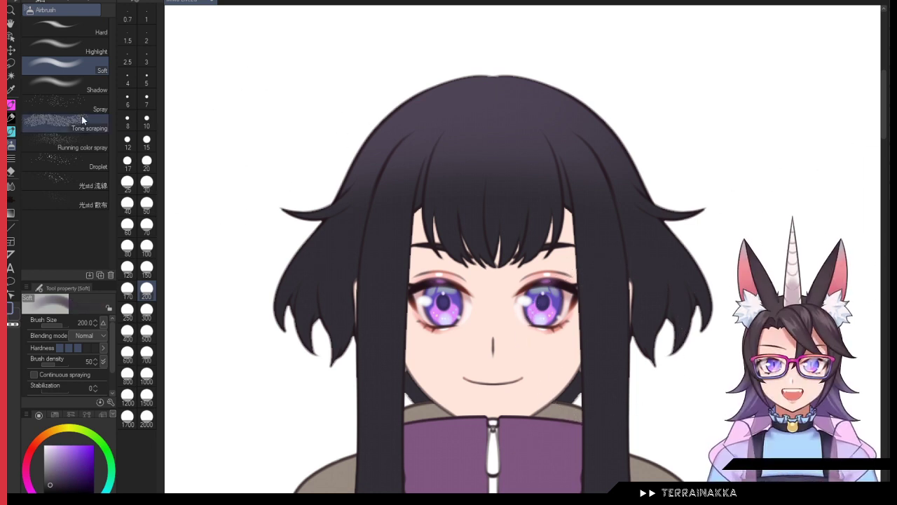
Step: Try a dark strand line on the left side of the fringe with the pen at size 10
left_click(10, 109)
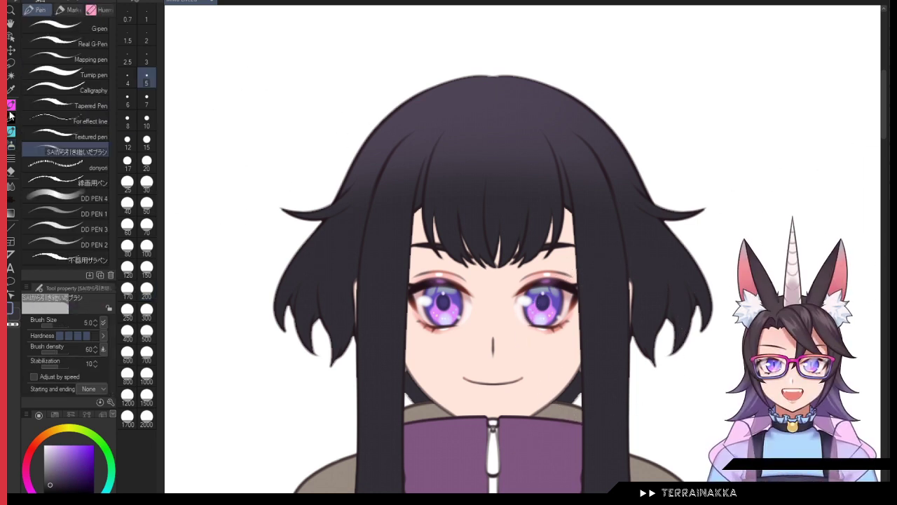
left_click(147, 119)
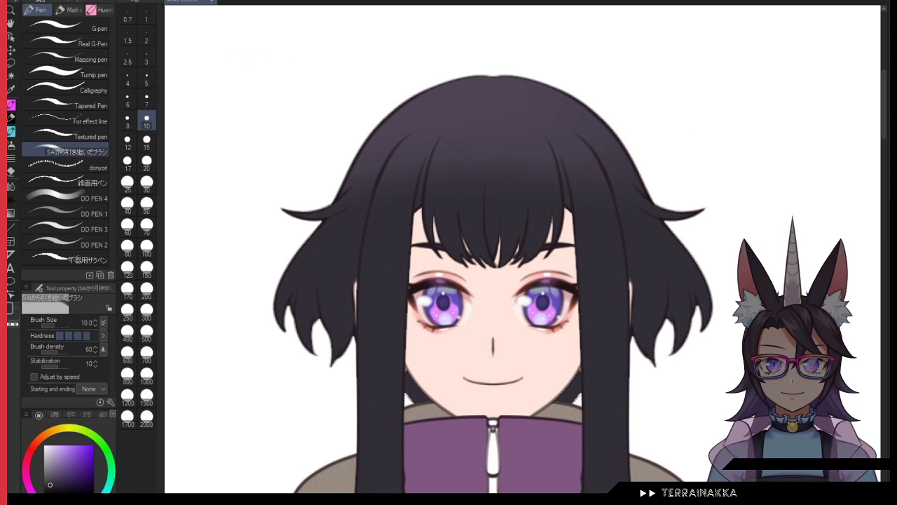
left_click_drag(434, 150, 433, 172)
key("ctrl+plus")
left_click_drag(504, 246, 457, 295)
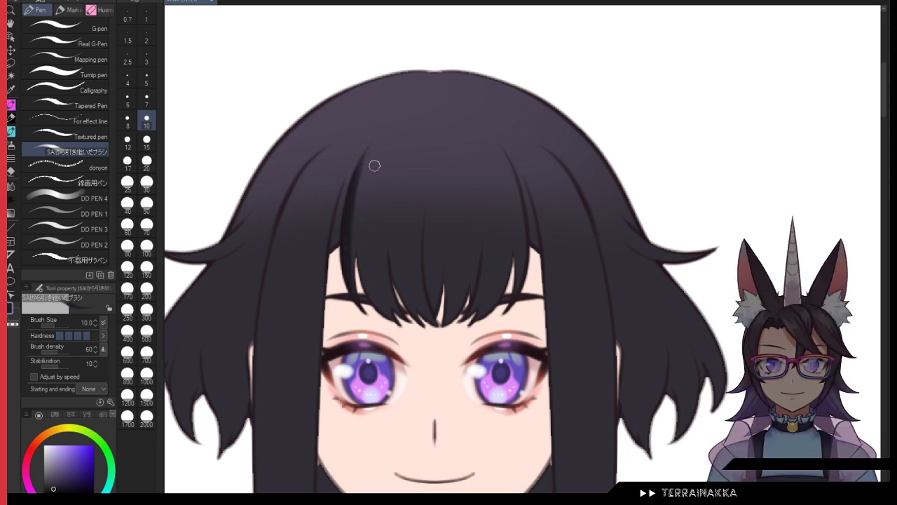
Step: Replace the trial strand with a finer, slightly adjusted dark strand on the left of the fringe, using the pen at size 7
left_click(52, 485)
left_click(147, 102)
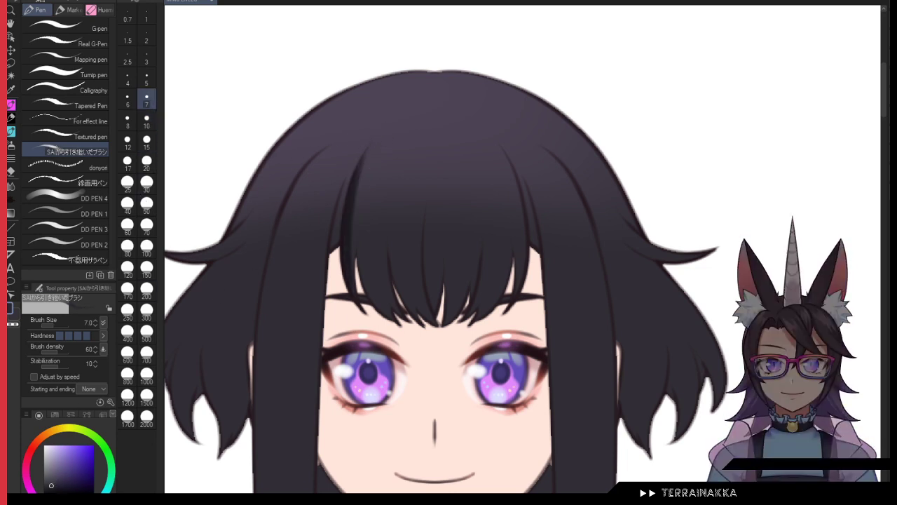
key("ctrl+z")
left_click_drag(379, 134, 349, 231)
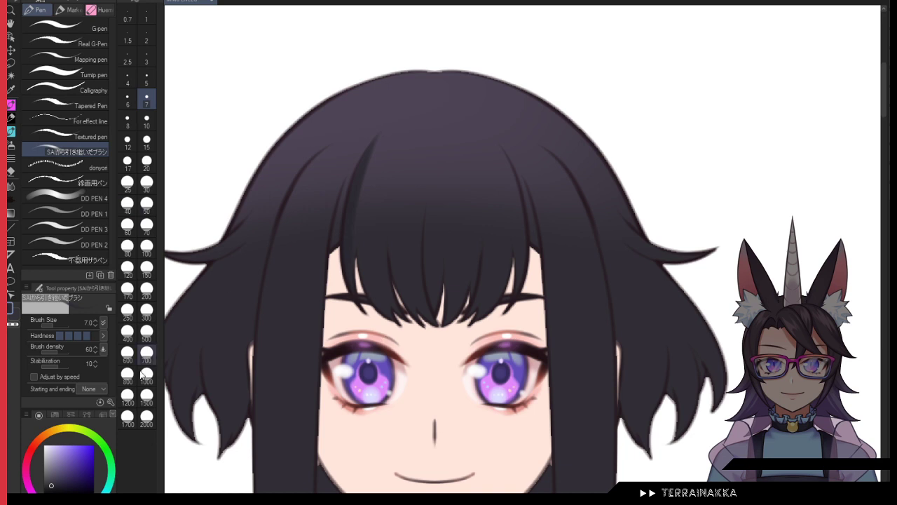
left_click(54, 486)
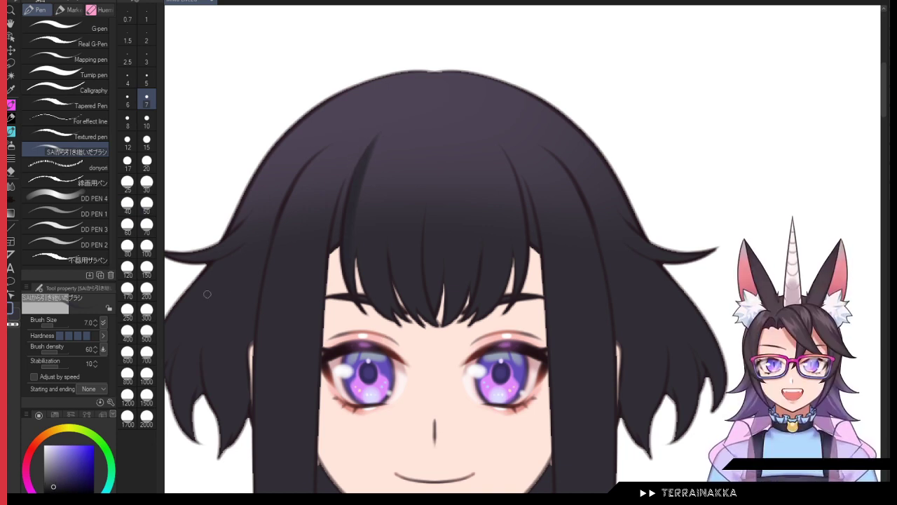
key("ctrl+z")
mouse_move(369, 143)
left_mouse_down()
mouse_move(348, 253)
mouse_move(347, 243)
left_mouse_up()
key("ctrl+z")
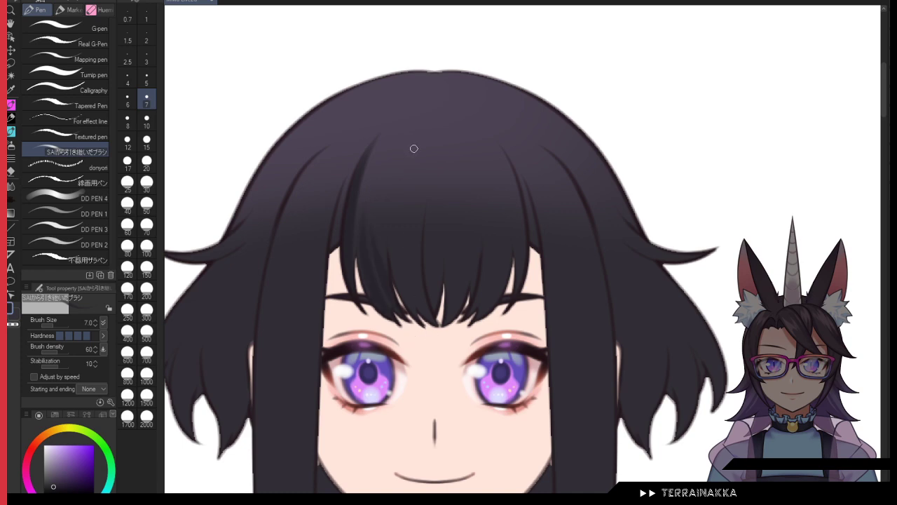
Step: Paint thin dark strands across the fringe with the customized watercolor brush at size 15 and refine them with transparent colour
key("b")
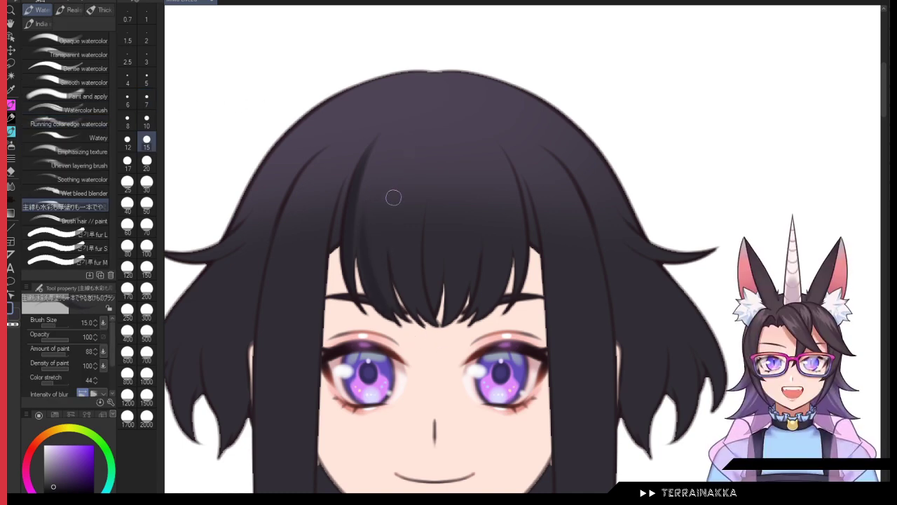
left_click(147, 184)
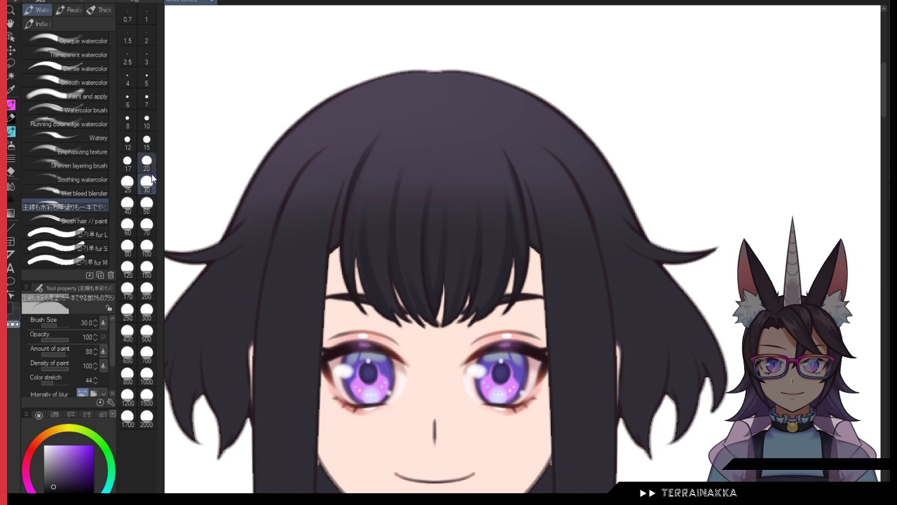
left_click(147, 203)
left_click(146, 139)
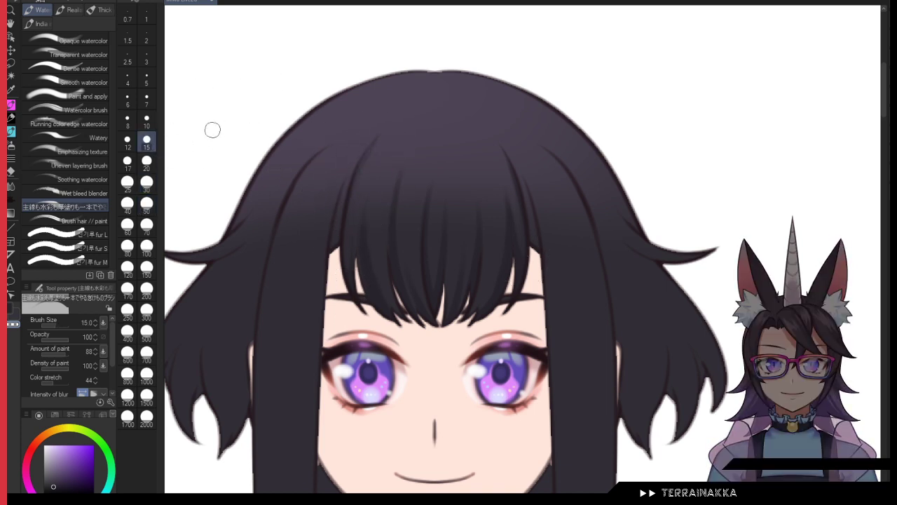
Step: Add broader fringe strands with the brush at size 30 and soften them with transparent colour at size 100
left_click(146, 183)
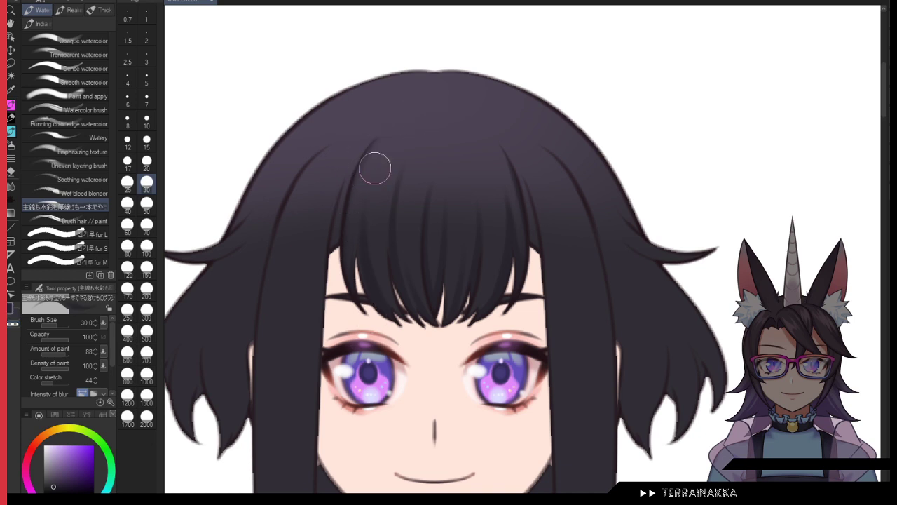
key("c")
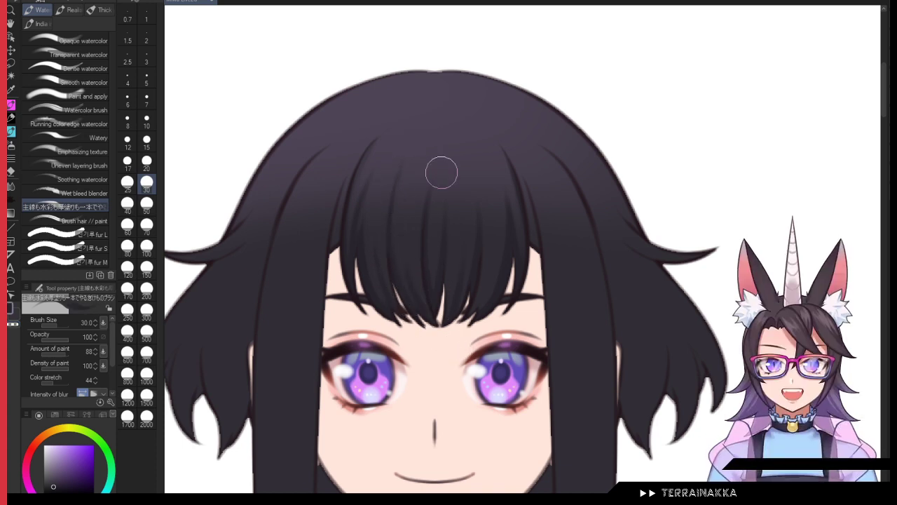
left_click(147, 246)
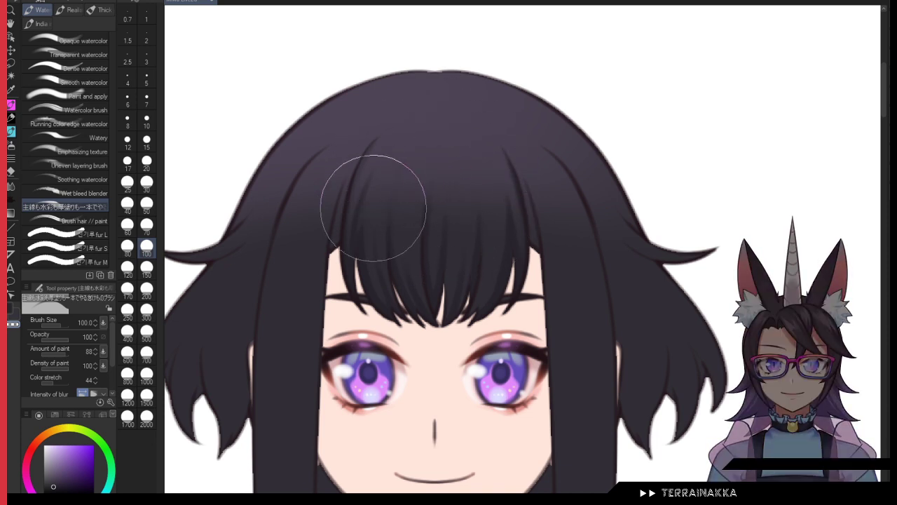
left_click(146, 183)
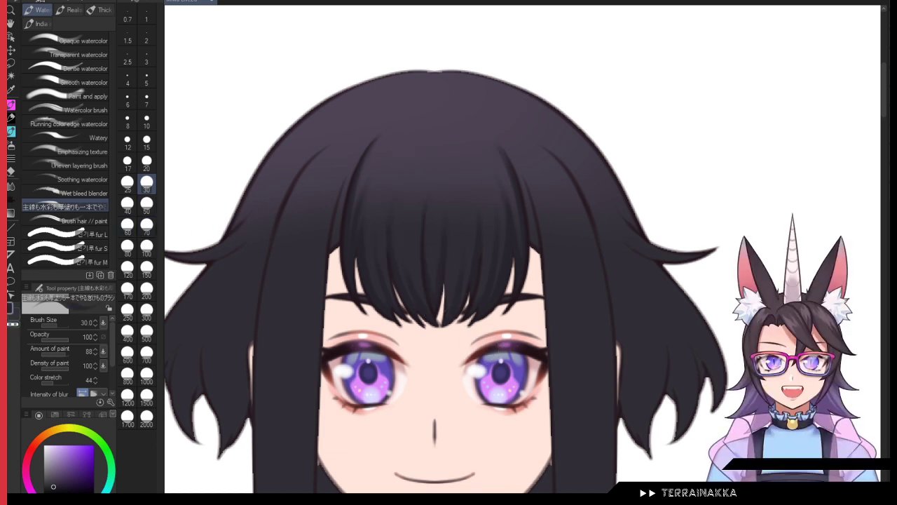
Step: Paint dark strands in the lower part of the left long side lock and soften them with transparent colour at size 70
key("ctrl+minus")
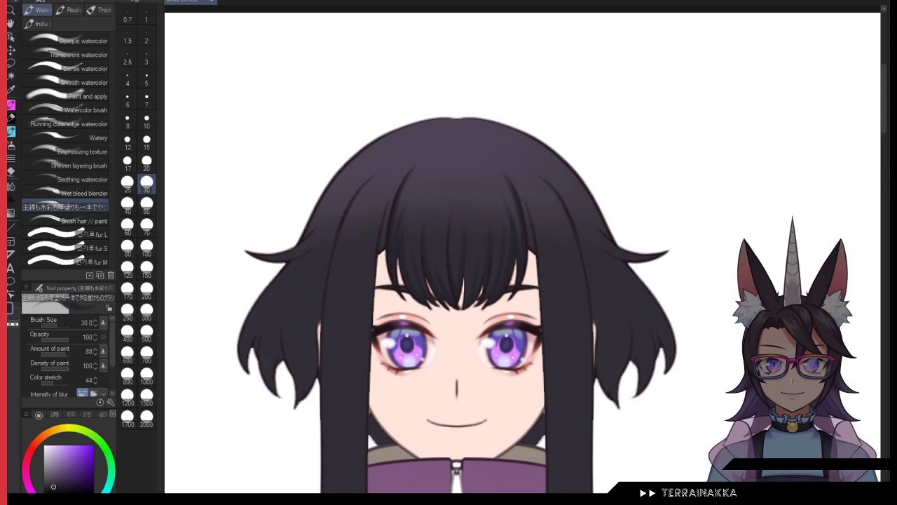
left_click_drag(581, 337, 568, 205)
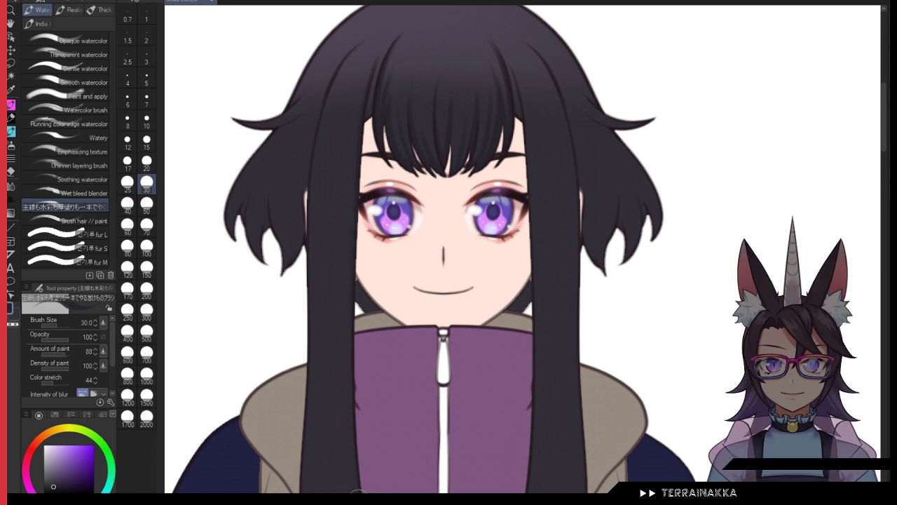
left_click_drag(365, 431, 357, 336)
left_click(146, 226)
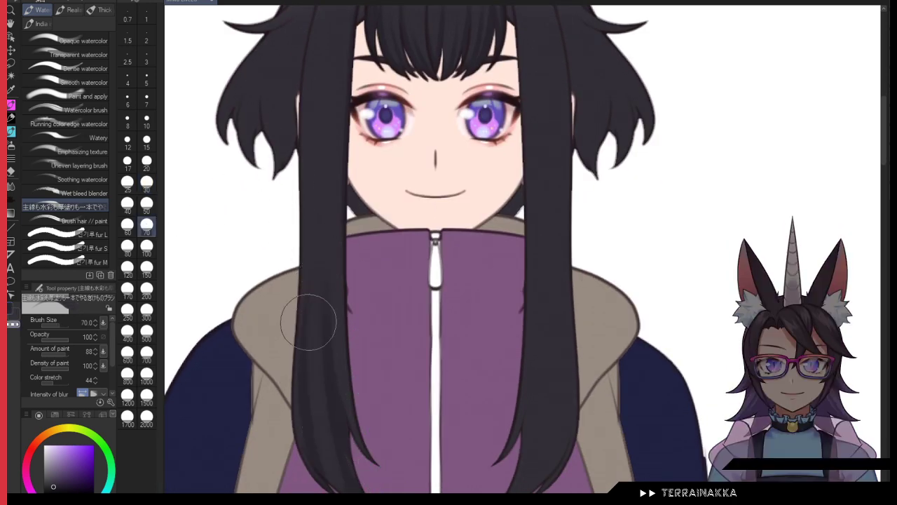
Step: Add more strands to the left side lock with the brush at size 30 and fade them with transparent colour at size 100
key("bracketleft")
key("bracketleft")
key("bracketleft")
key("bracketleft")
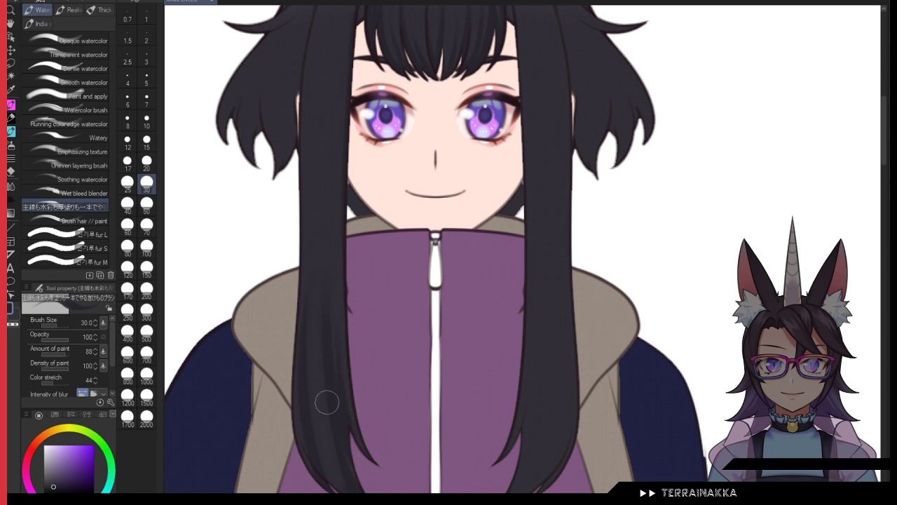
key("bracketright")
key("bracketright")
key("bracketright")
key("bracketright")
key("bracketright")
key("bracketright")
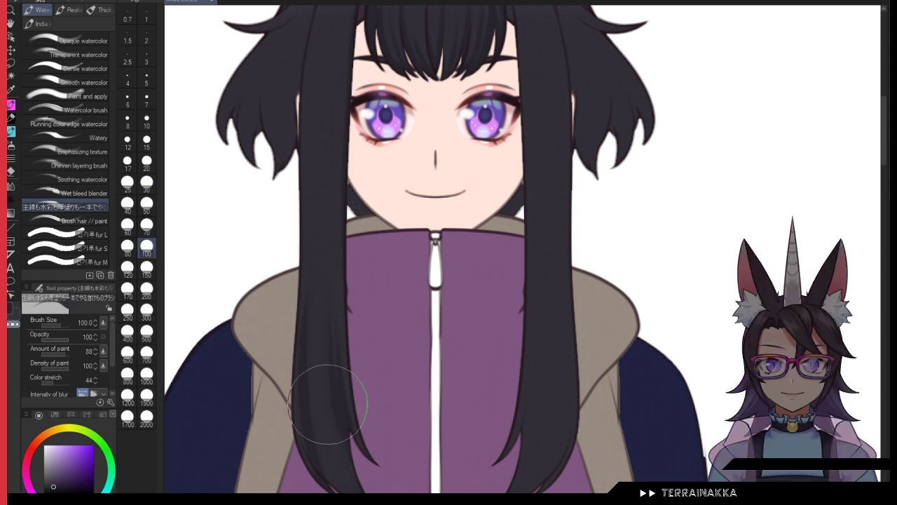
Step: Shade toward the tip of the left side lock at brush size 30 and blend the shading with transparent colour at size 100
key("bracketleft")
key("bracketleft")
key("bracketleft")
key("bracketleft")
key("bracketleft")
key("bracketleft")
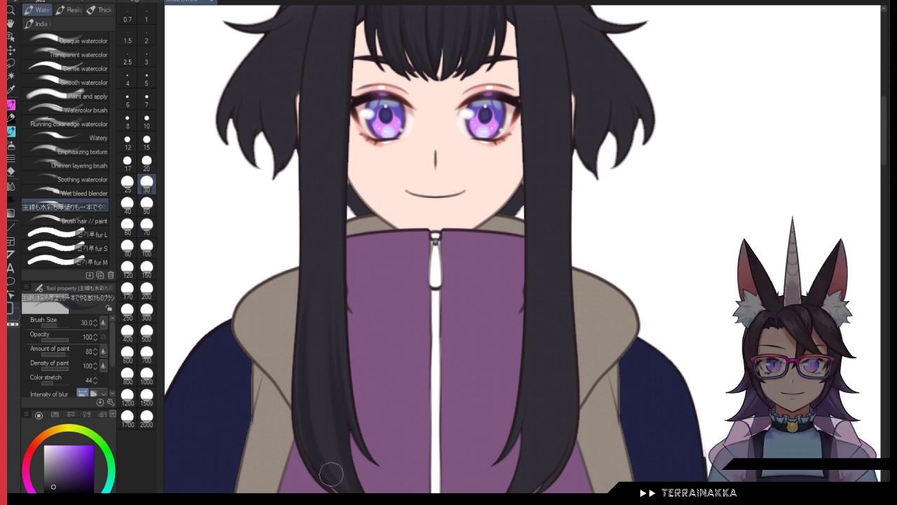
key("bracketright")
key("bracketright")
key("bracketright")
key("bracketright")
key("bracketright")
key("bracketright")
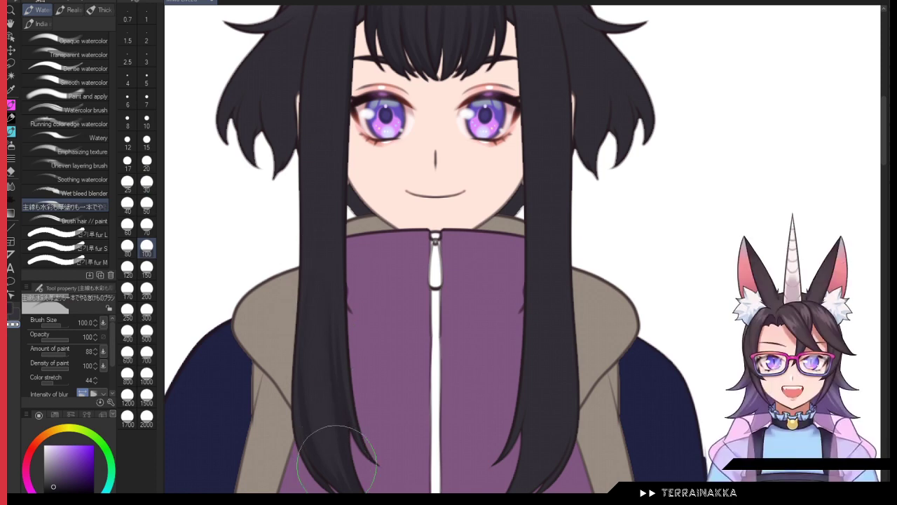
Step: Clean up the left side lock's shading with transparent colour at size 20, then shade the long side locks at brush size 40
left_click(147, 161)
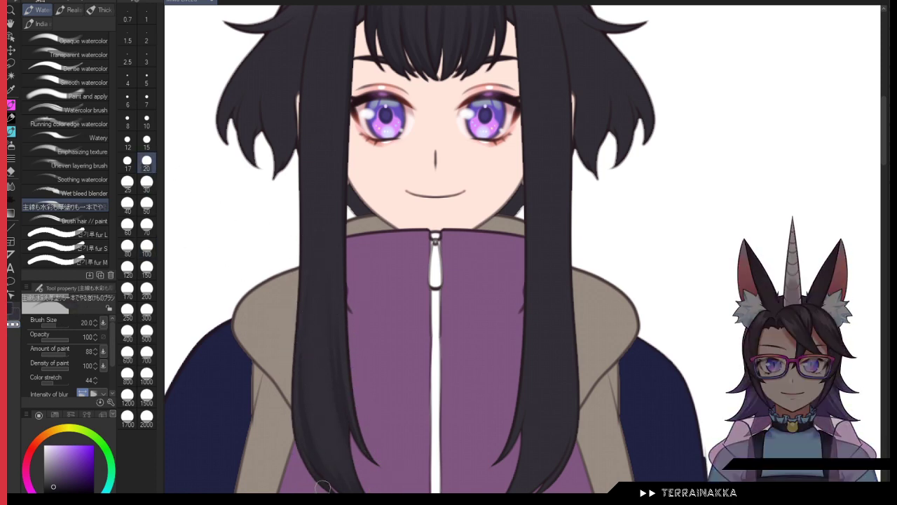
left_click(127, 202)
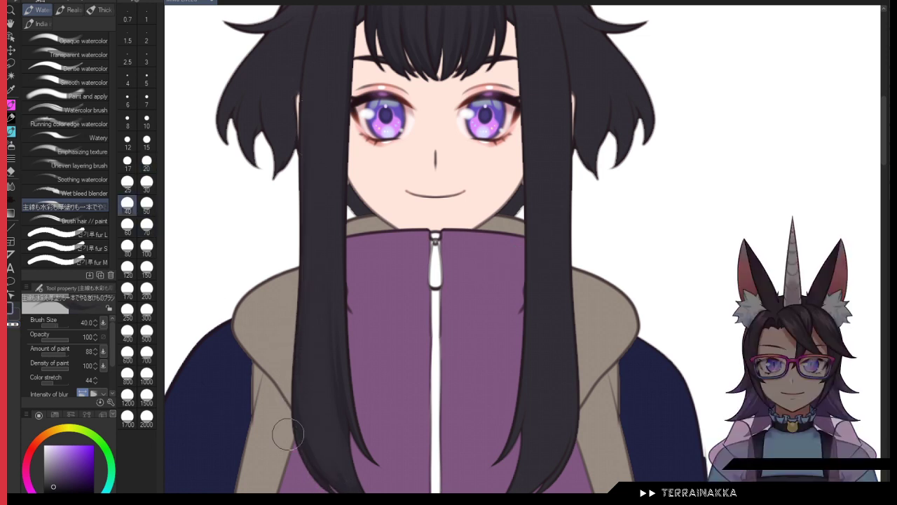
scroll(347, 173, "up", 5)
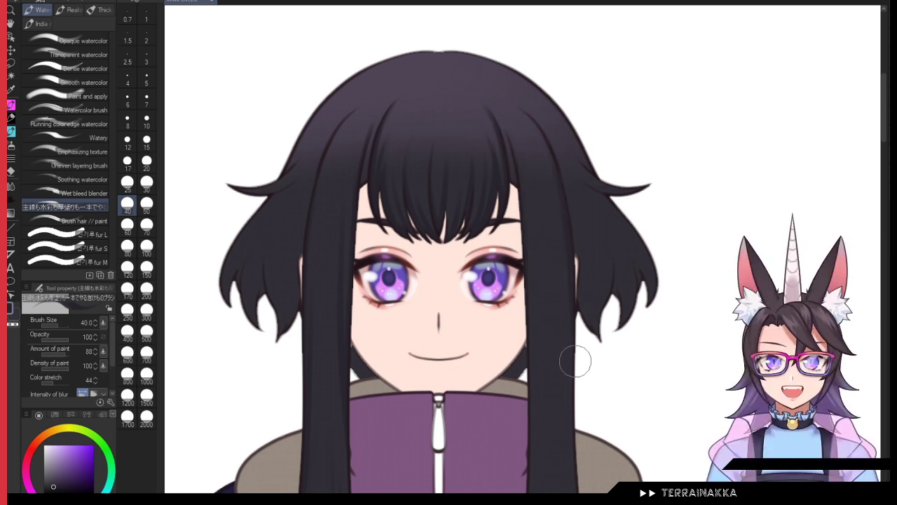
left_click_drag(585, 407, 554, 177)
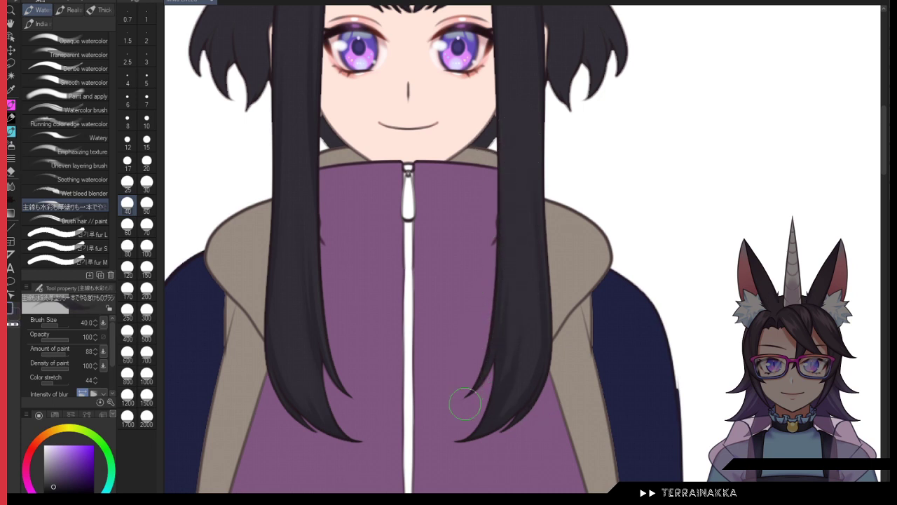
scroll(523, 121, "up", 3)
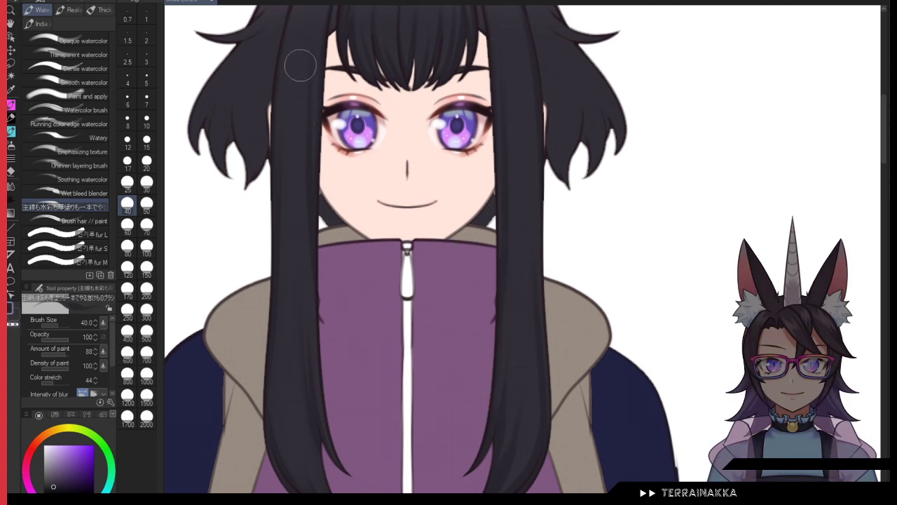
left_click_drag(354, 126, 363, 230)
left_click_drag(360, 358, 368, 261)
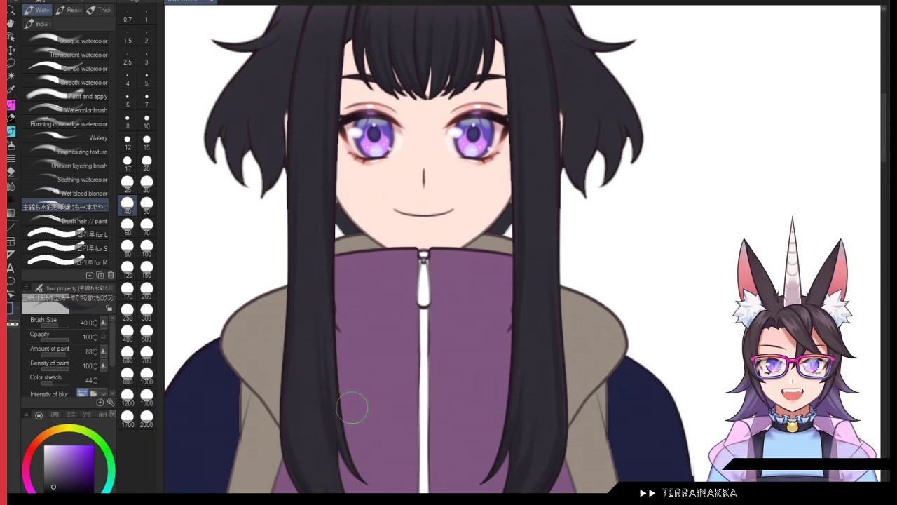
Step: Airbrush a lighter muted purple-grey sheen over both long side locks with the Soft airbrush at size 200
scroll(447, 421, "up", 3)
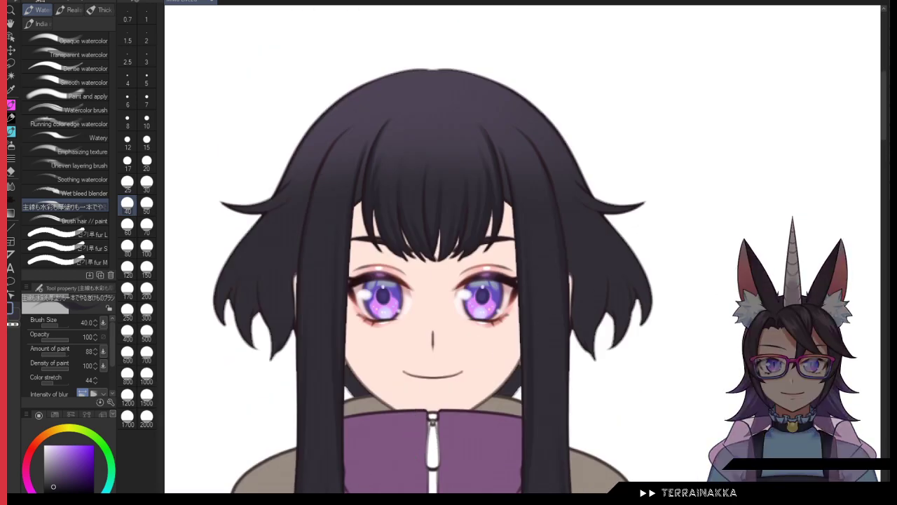
left_click(10, 145)
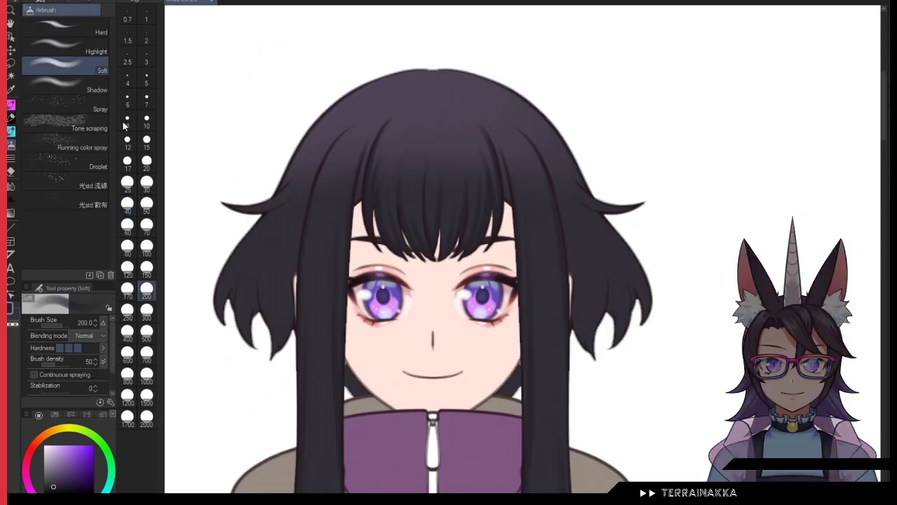
left_click(51, 478)
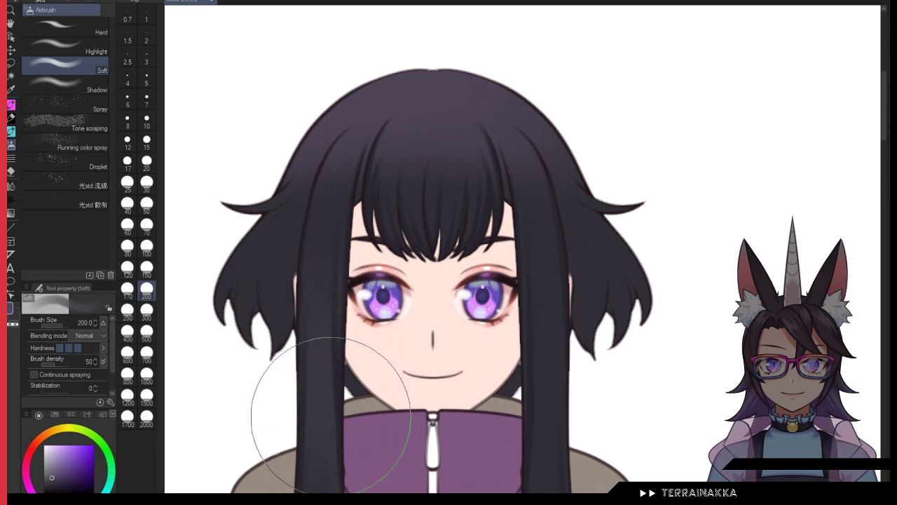
left_click_drag(554, 454, 554, 377)
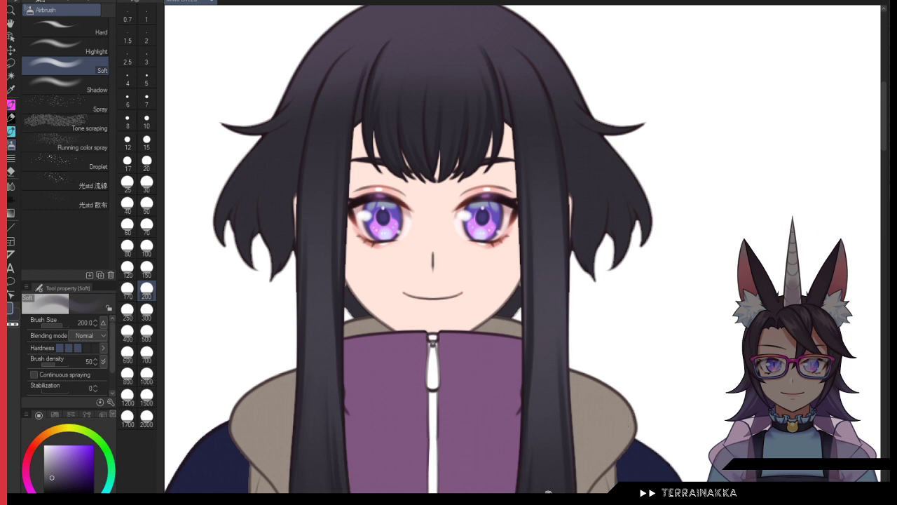
left_click_drag(553, 456, 560, 337)
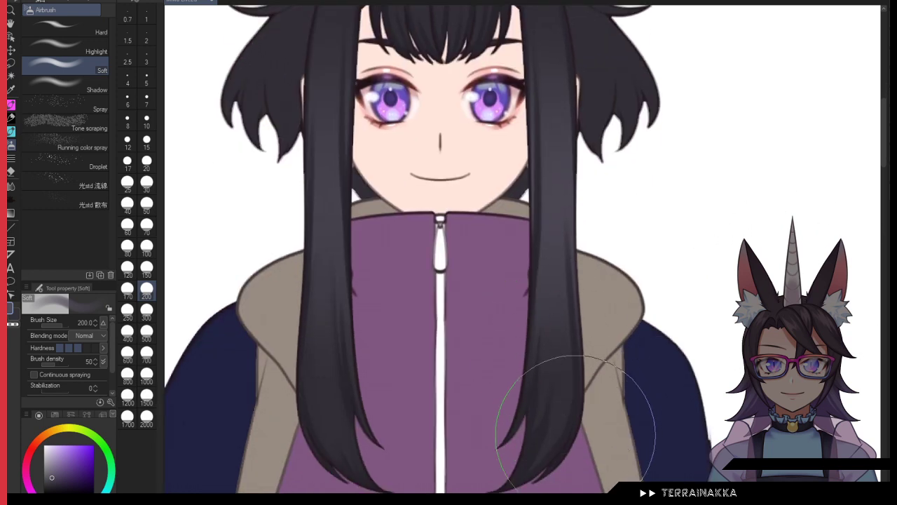
Step: Sample the dark hair colour, hide the fringe and side locks, and darken the hairline at the parting with the watercolor brush at size 40
left_click(519, 479, "alt")
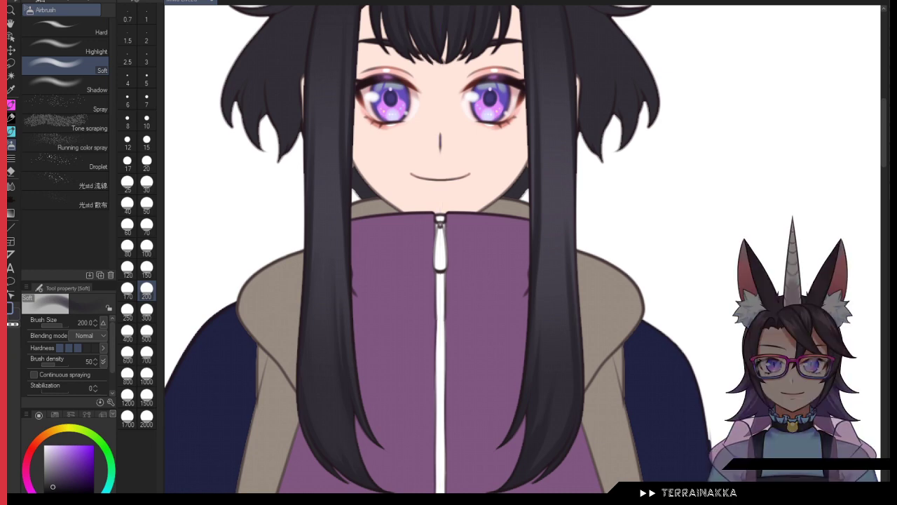
left_click(12, 119)
left_click(12, 132)
left_click_drag(315, 86, 422, 377)
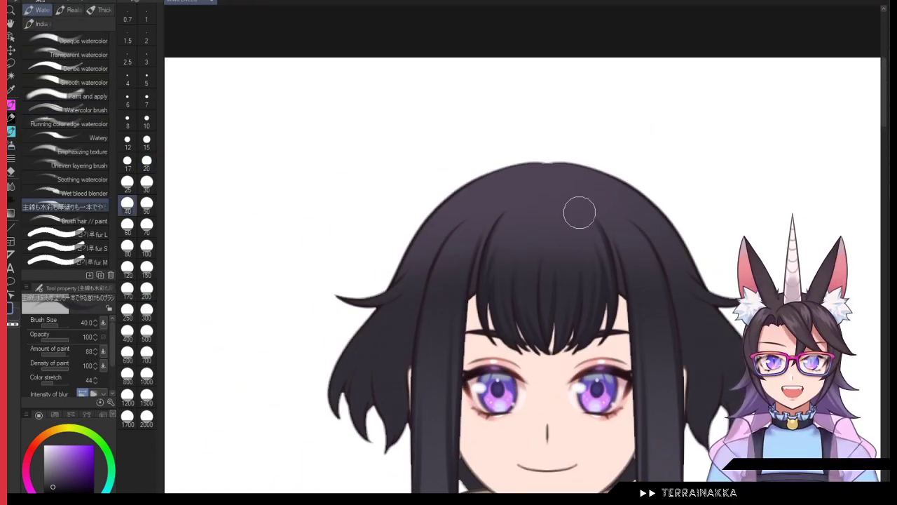
scroll(579, 213, "up", 2)
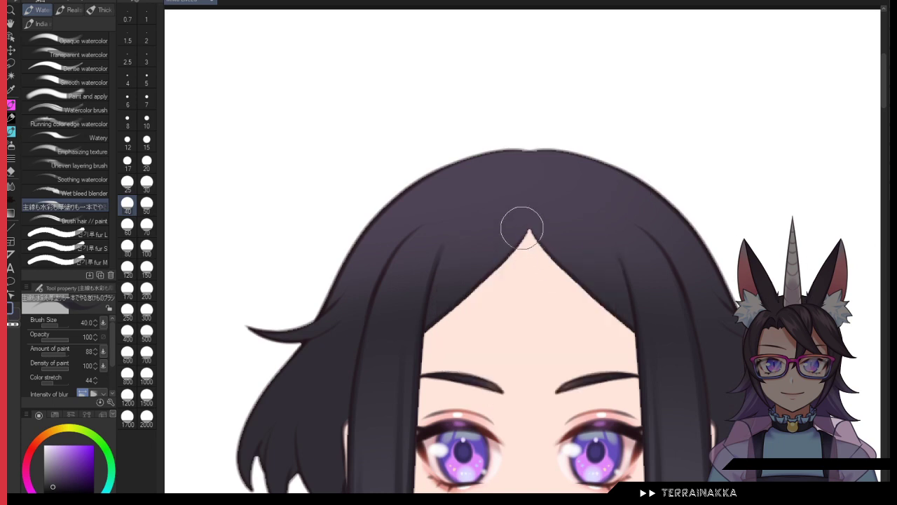
left_click_drag(523, 228, 470, 284)
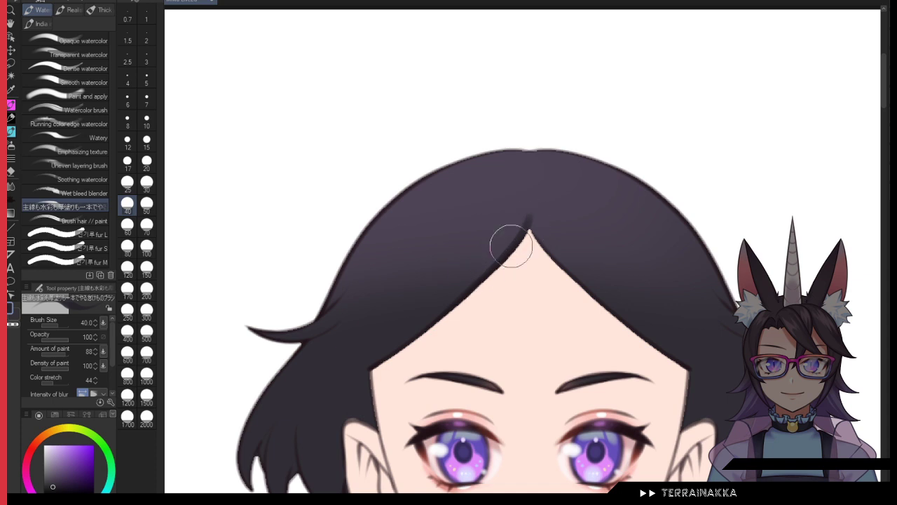
Step: Paint darker strands along the left half of the swept-back hair, following the hairline from parting to temple at size 40
mouse_move(423, 228)
left_mouse_down()
mouse_move(387, 276)
mouse_move(366, 342)
left_mouse_up()
left_click_drag(469, 227, 363, 428)
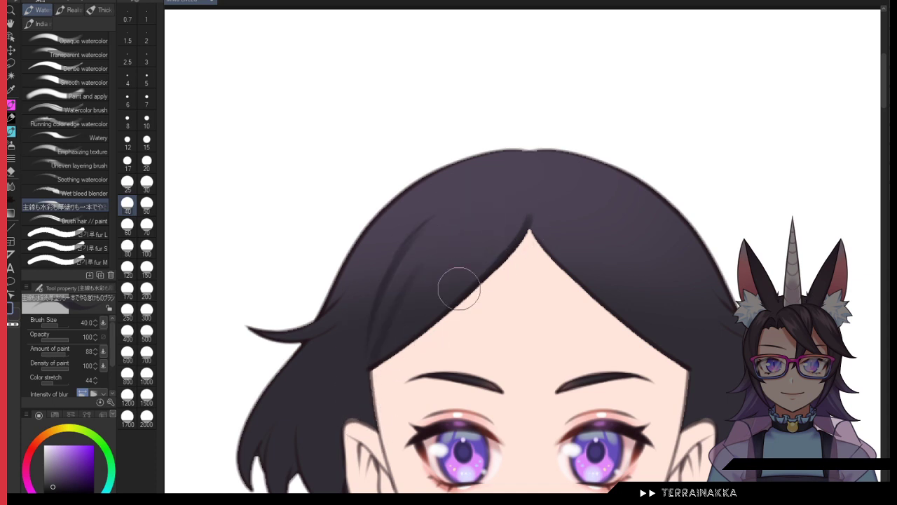
left_click_drag(459, 288, 367, 388)
left_click_drag(429, 225, 371, 315)
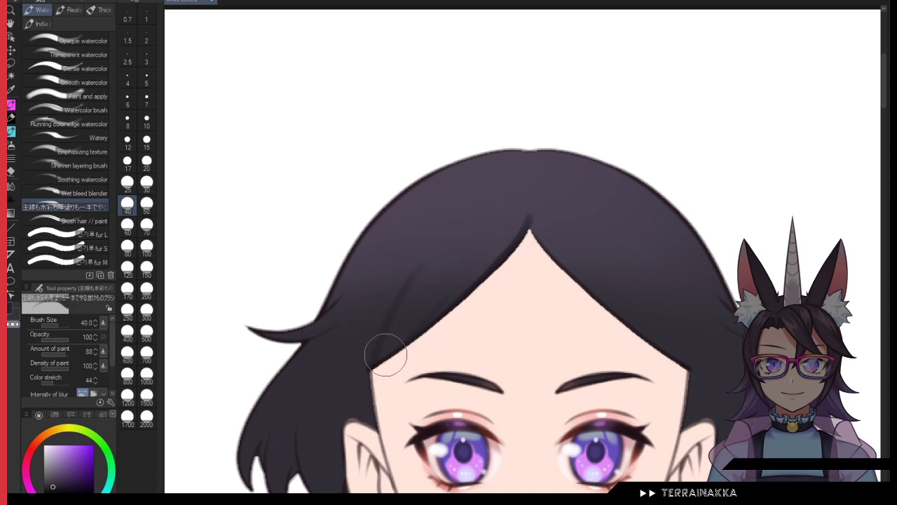
left_click_drag(524, 226, 441, 303)
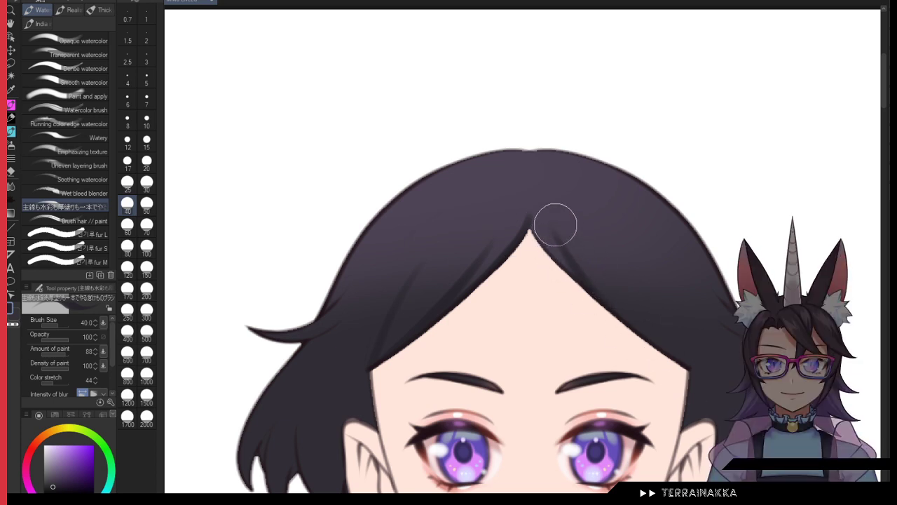
Step: Paint matching dark strands along the right half of the swept-back hair, and show the fringe and side locks again
mouse_move(554, 224)
left_mouse_down()
mouse_move(618, 277)
mouse_move(626, 321)
left_mouse_up()
left_click_drag(601, 267, 600, 290)
key("ctrl+z")
left_click_drag(534, 222, 582, 294)
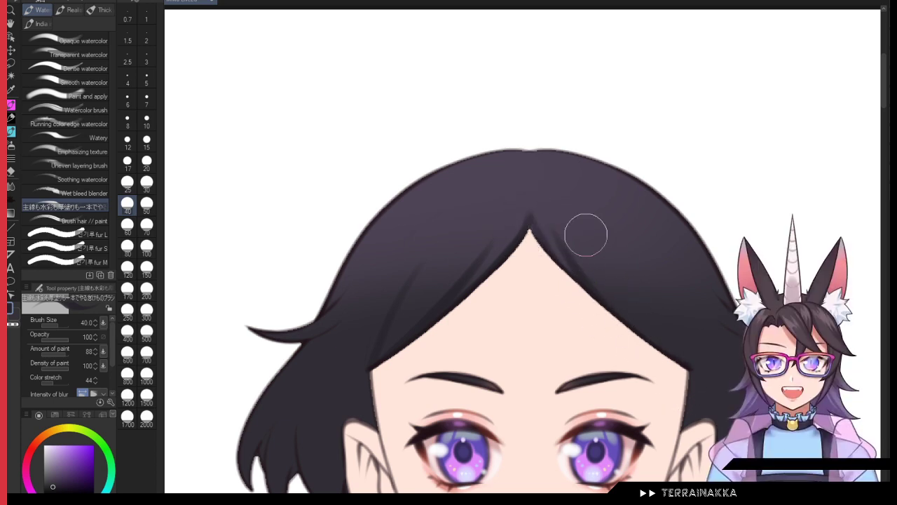
left_click_drag(584, 234, 660, 297)
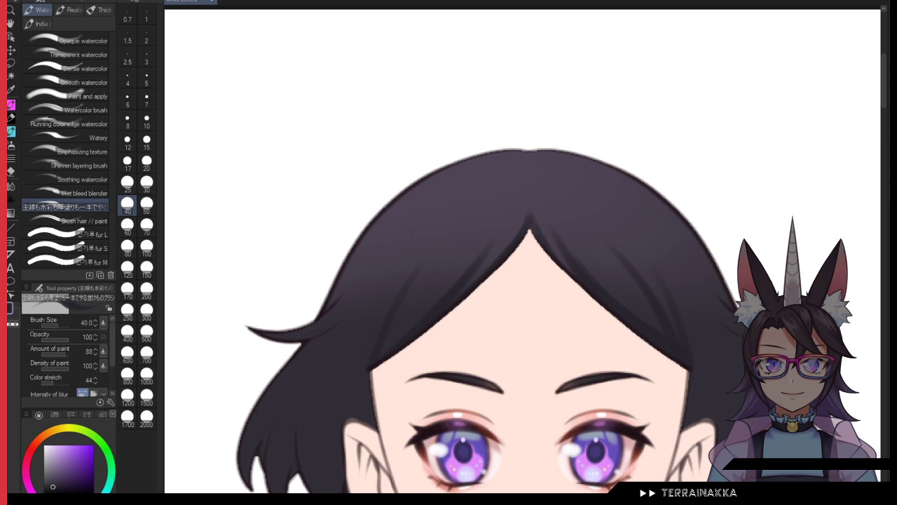
key("ctrl+1")
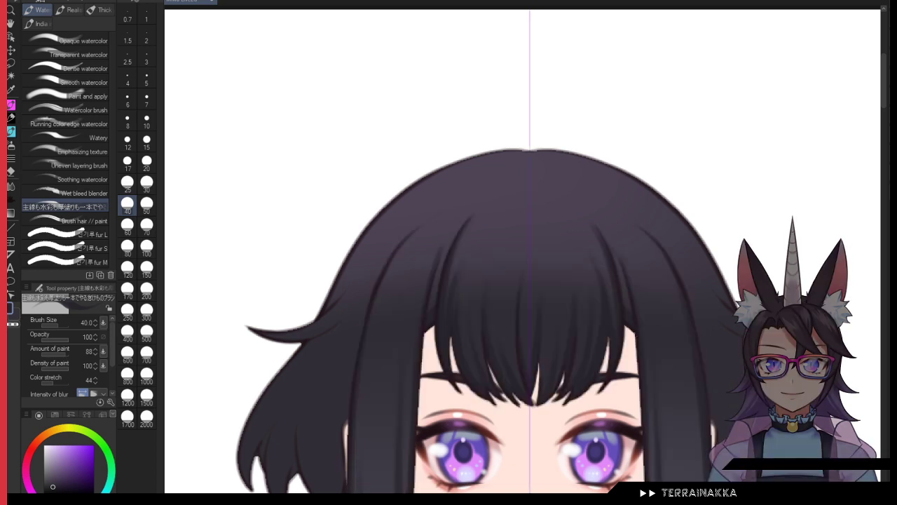
key("ctrl+1")
left_click_drag(849, 281, 840, 187)
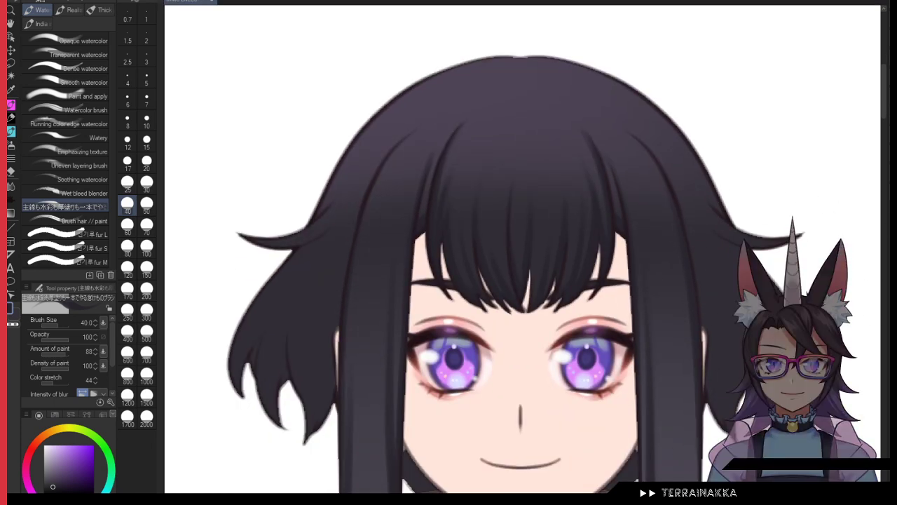
Step: Block in shadows on both side tufts of the back hair symmetrically with the SAI-style pen at size 70
left_click(147, 203)
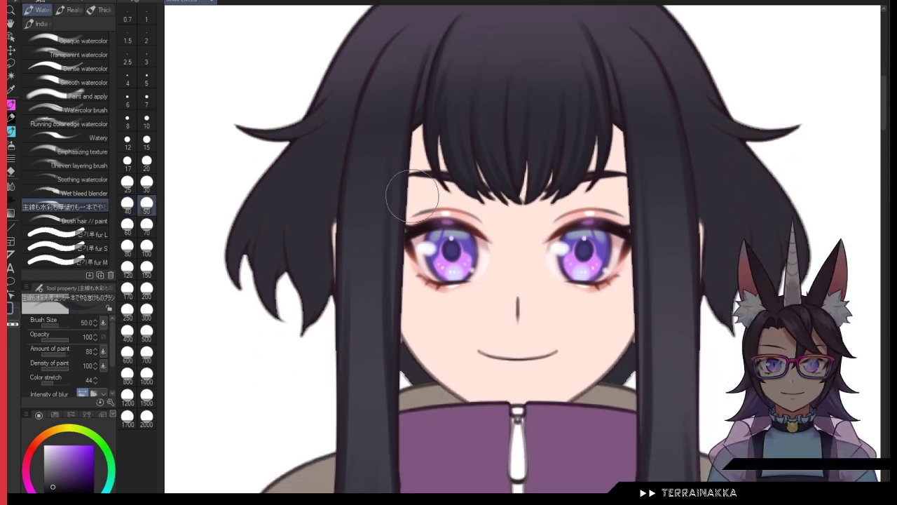
scroll(267, 203, "down", 3)
key("ctrl+z")
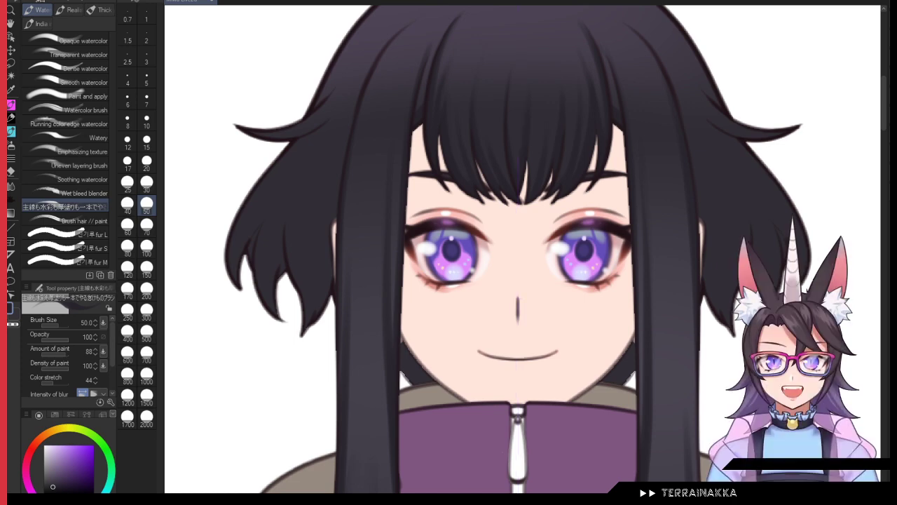
key("ctrl+y")
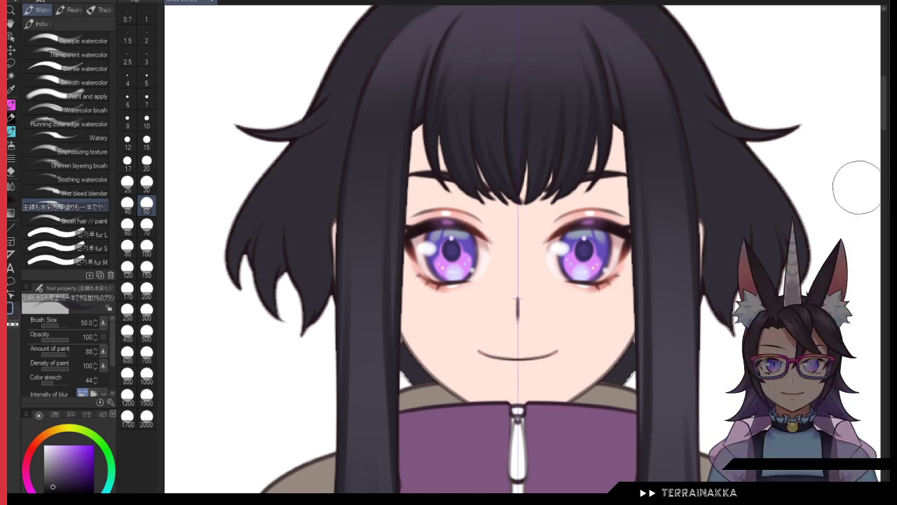
key("p")
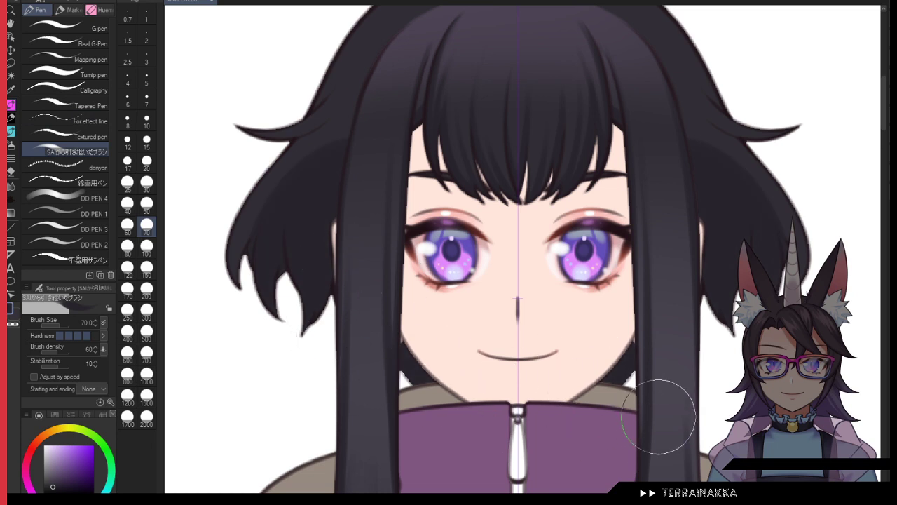
Step: Refine the shadows on the side tufts into tapered strands at pen sizes 10, 7 and 5, carving with transparent colour
left_click(146, 121)
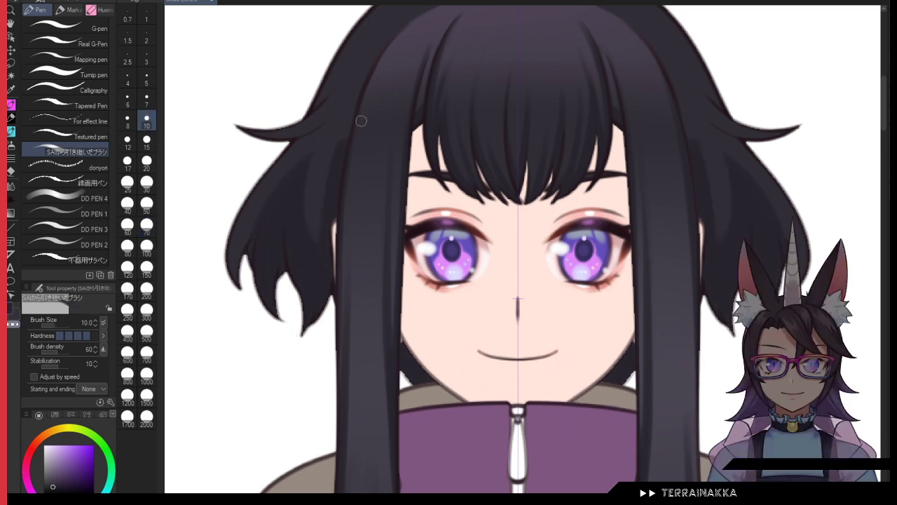
left_click(146, 100)
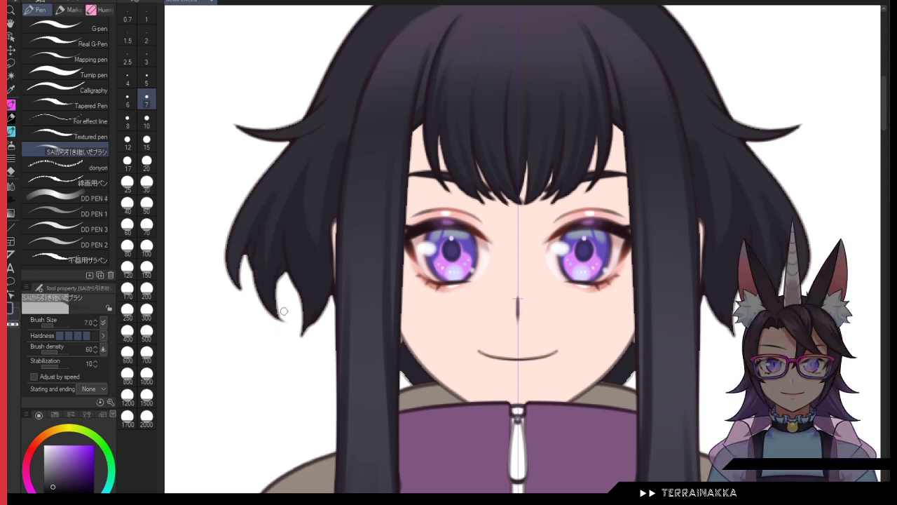
key("c")
left_click(146, 79)
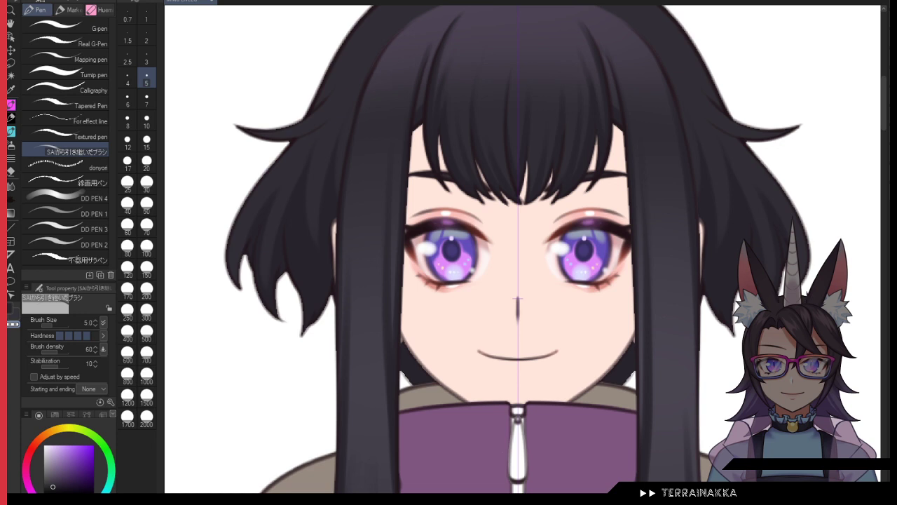
Step: Hide the face and front hair, and shape the inner back hair's shadow into pointed strands at pen size 15
key("ctrl+z")
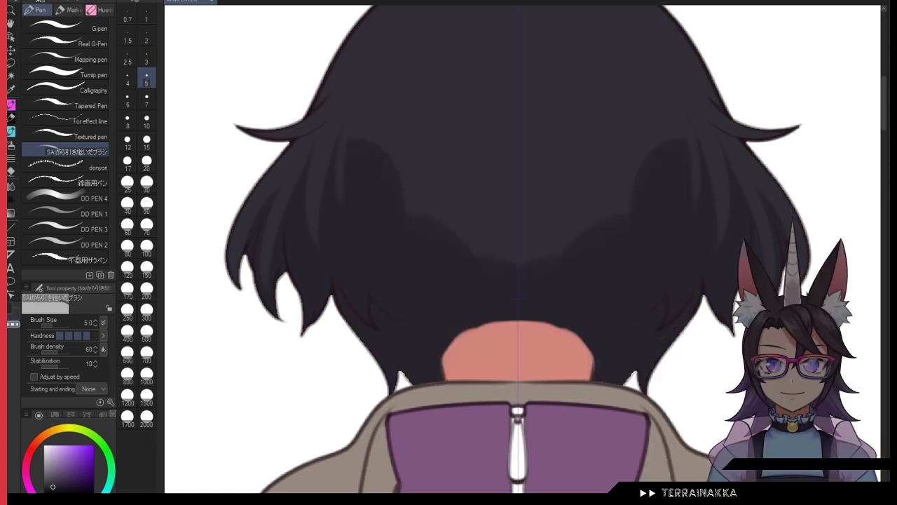
left_click(147, 143)
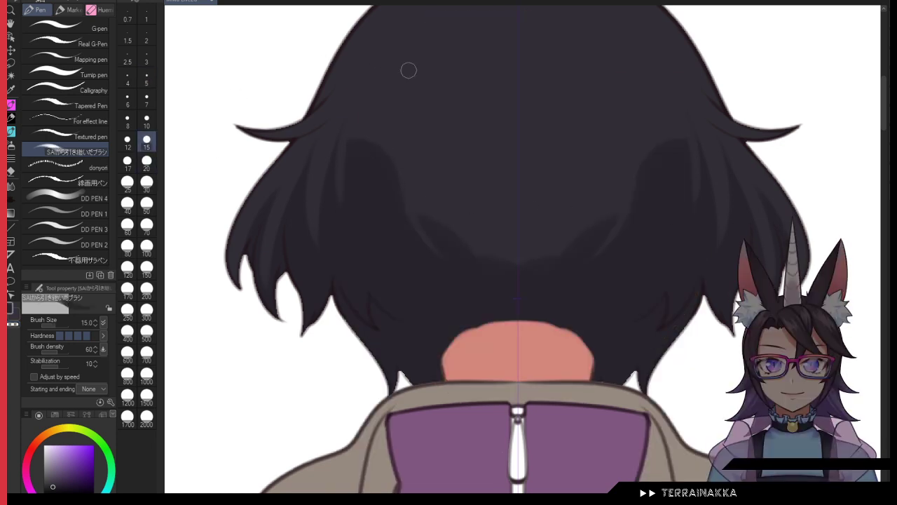
mouse_move(459, 253)
left_mouse_down()
mouse_move(452, 190)
mouse_move(500, 268)
mouse_move(505, 239)
mouse_move(443, 131)
mouse_move(527, 272)
mouse_move(464, 195)
left_mouse_up()
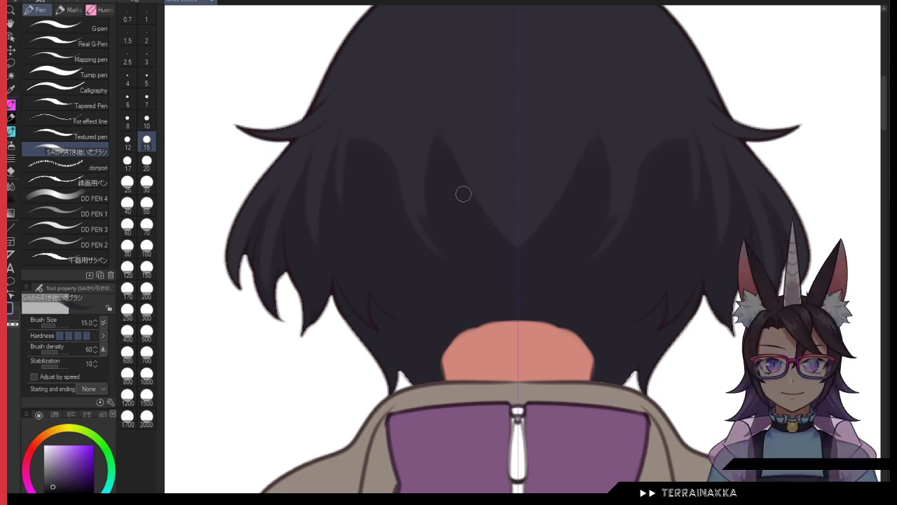
left_click_drag(390, 126, 387, 160)
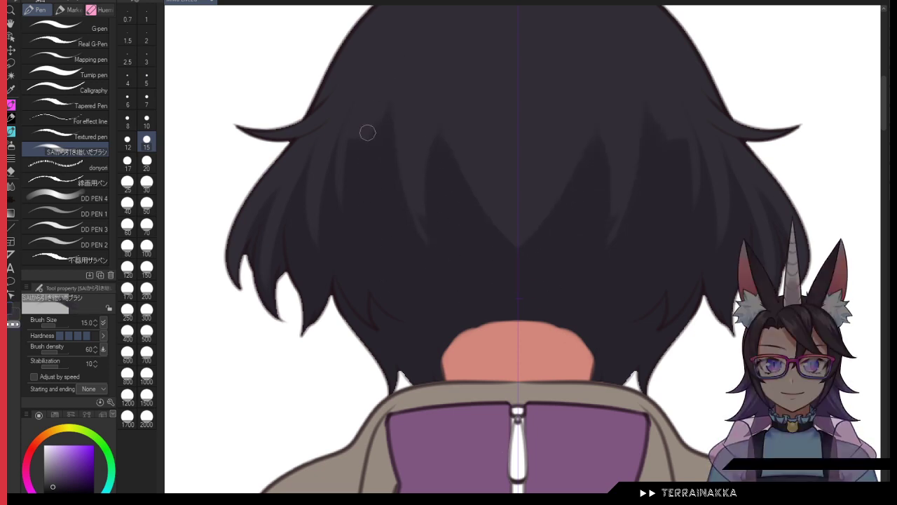
key("ctrl+z")
Step: Sharpen the strand shadows across the back hair and side tufts at pen sizes 10 and 6
left_click(147, 121)
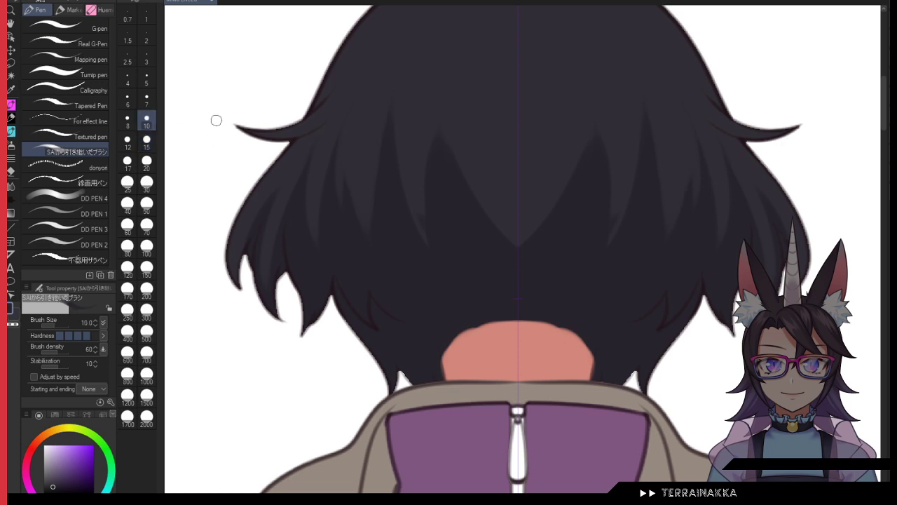
key("bracketleft")
key("bracketleft")
key("bracketleft")
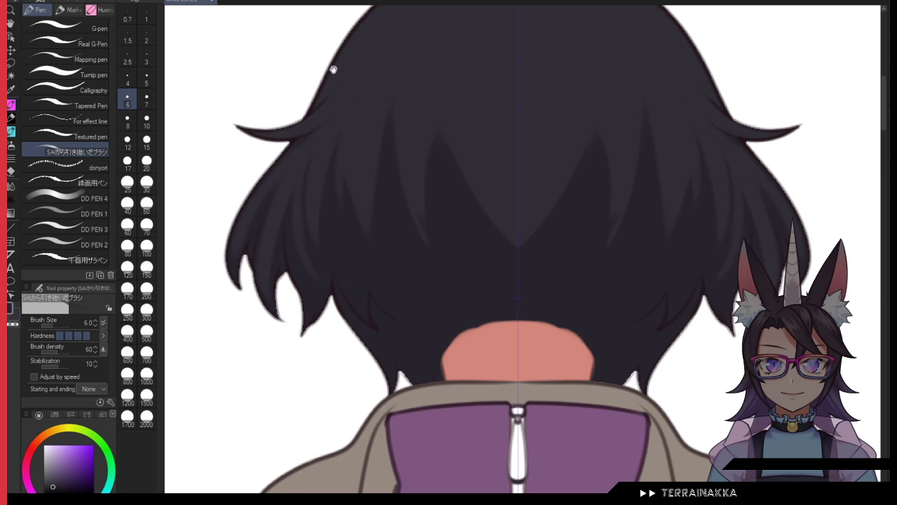
Step: Draw fine strands at the top centre of the crown at pen size 6, and show the face and front hair together
scroll(334, 69, "up", 3)
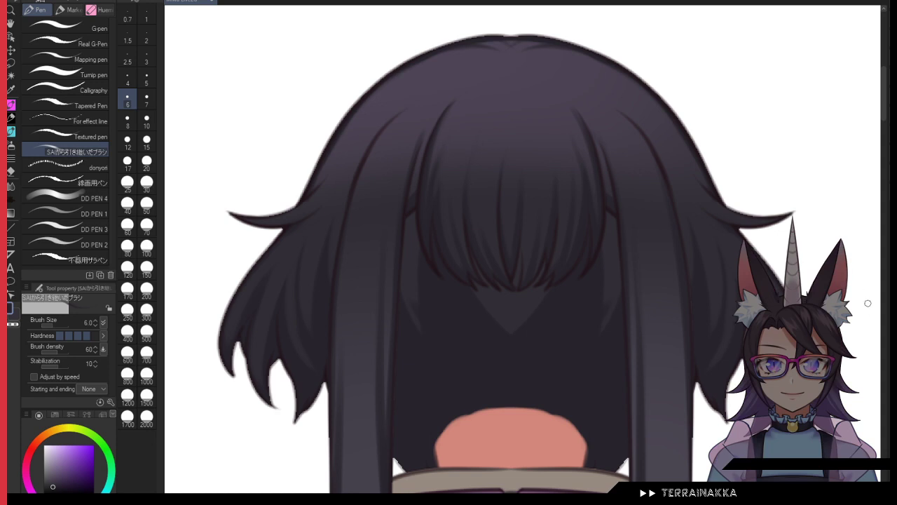
scroll(868, 303, "down", 1)
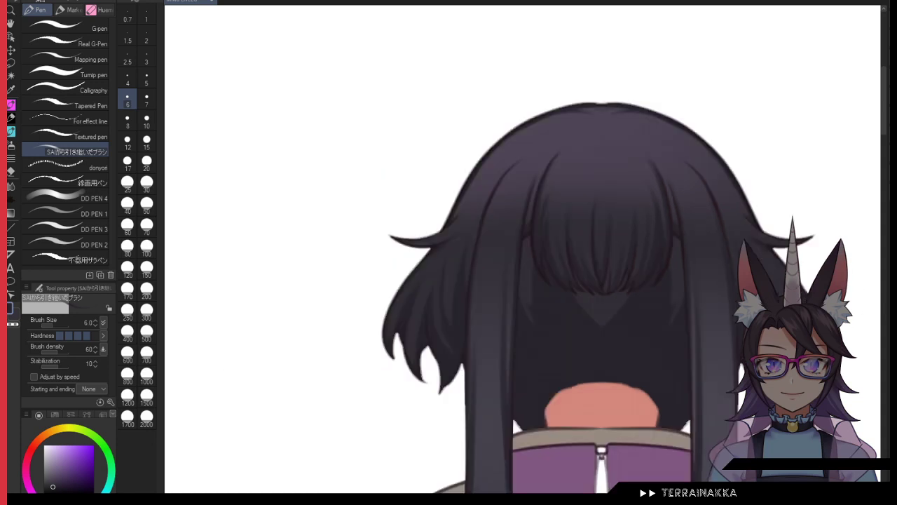
left_click_drag(869, 305, 799, 291)
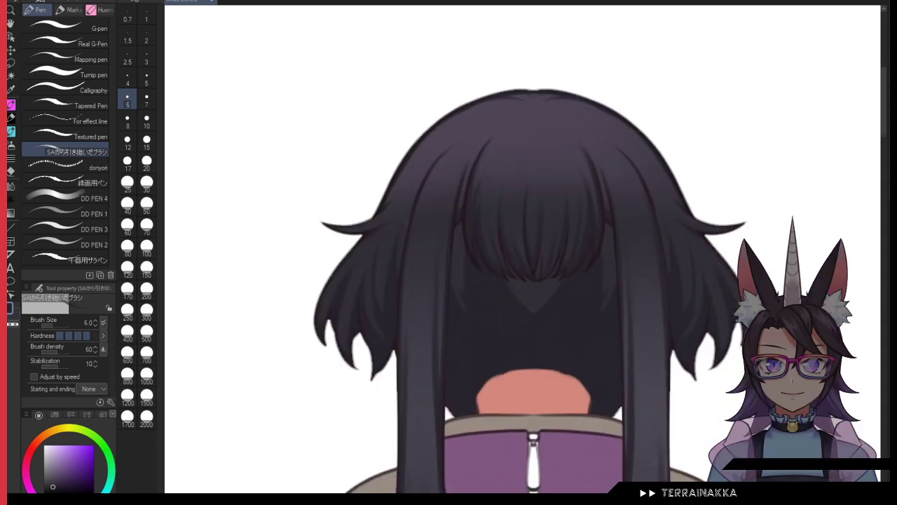
key("ctrl+z")
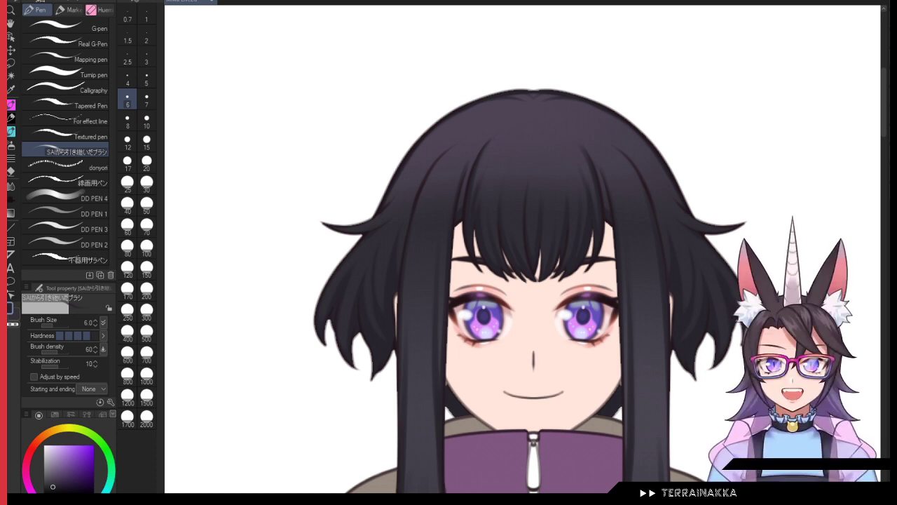
scroll(618, 204, "up", 1)
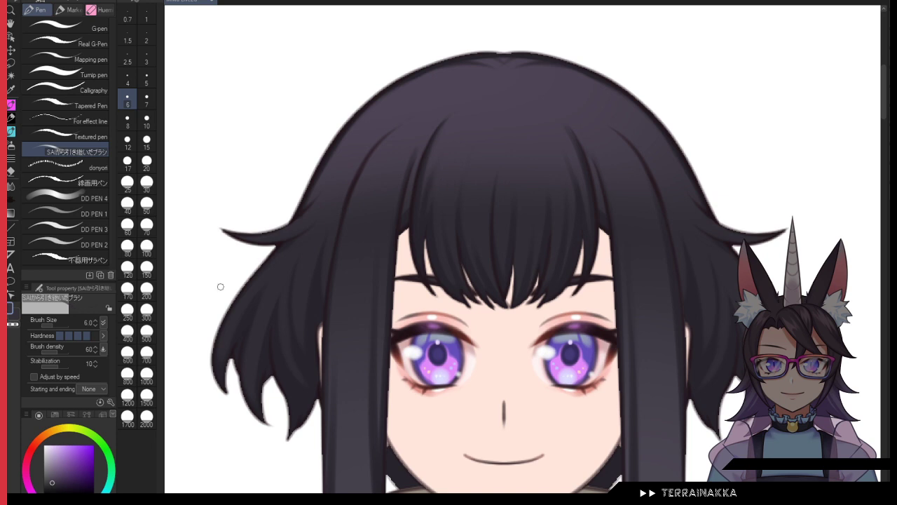
Step: Paint a band of light purple-grey highlight streaks across the middle of the fringe with the pen at size 10
left_click(147, 120)
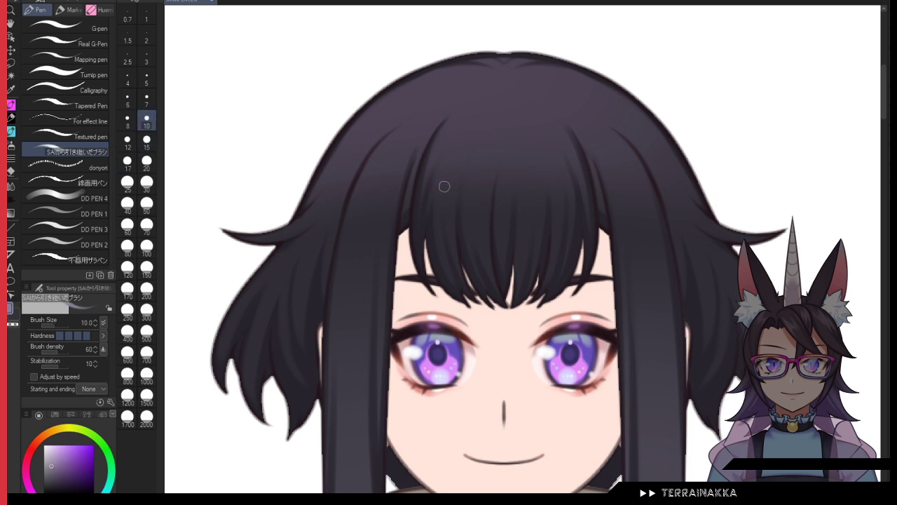
mouse_move(444, 185)
left_mouse_down()
mouse_move(452, 159)
mouse_move(458, 221)
left_mouse_up()
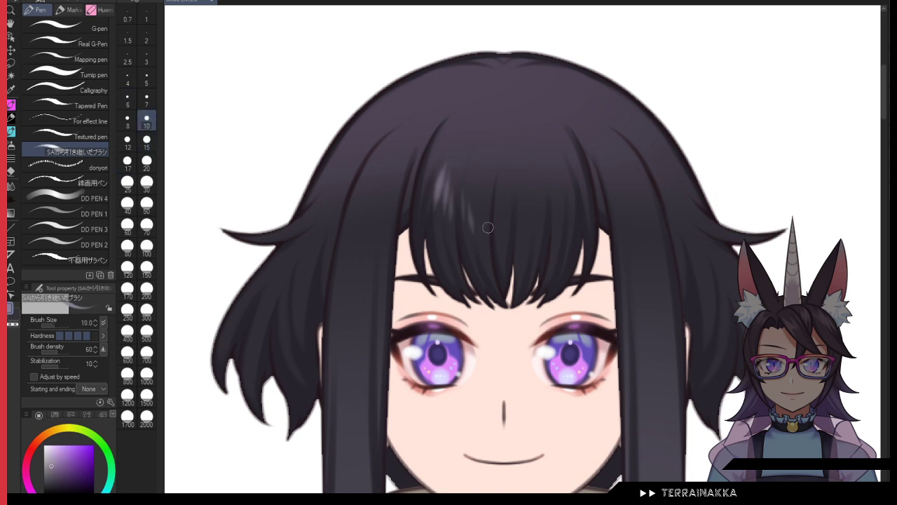
left_click_drag(562, 220, 553, 186)
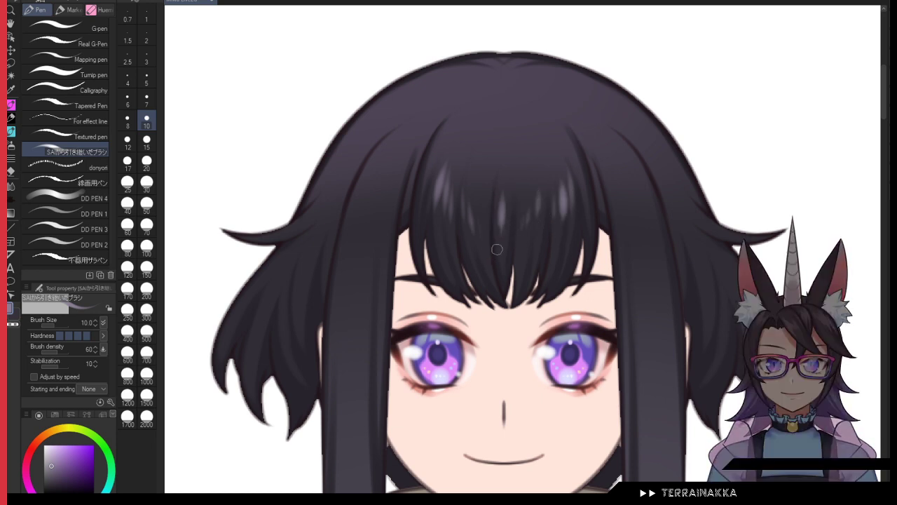
left_click_drag(428, 156, 425, 219)
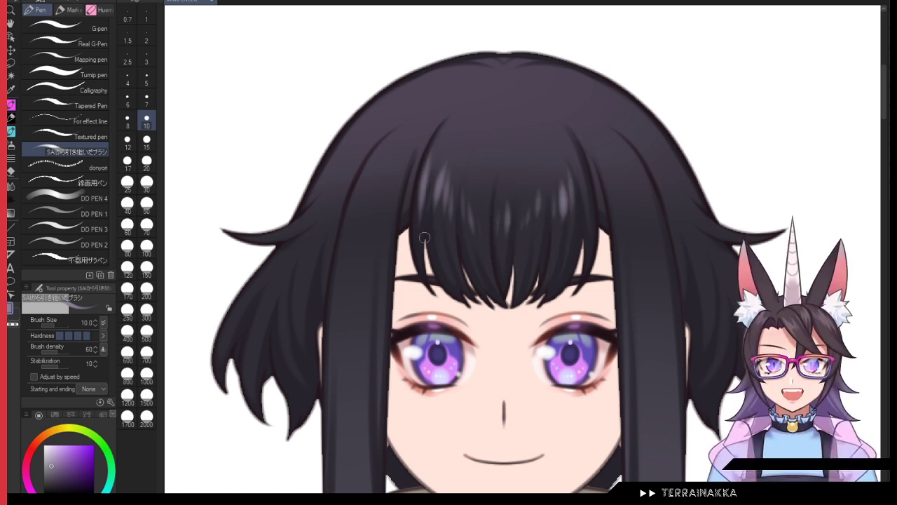
Step: Add thinner highlight streaks near the right edge of the fringe at pen sizes 5 and 8
left_click(147, 78)
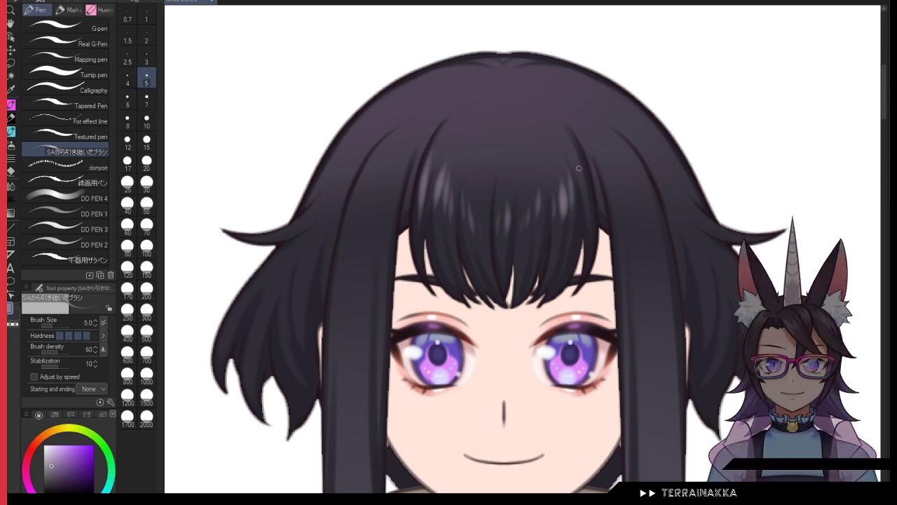
key("bracketright")
key("bracketright")
key("bracketright")
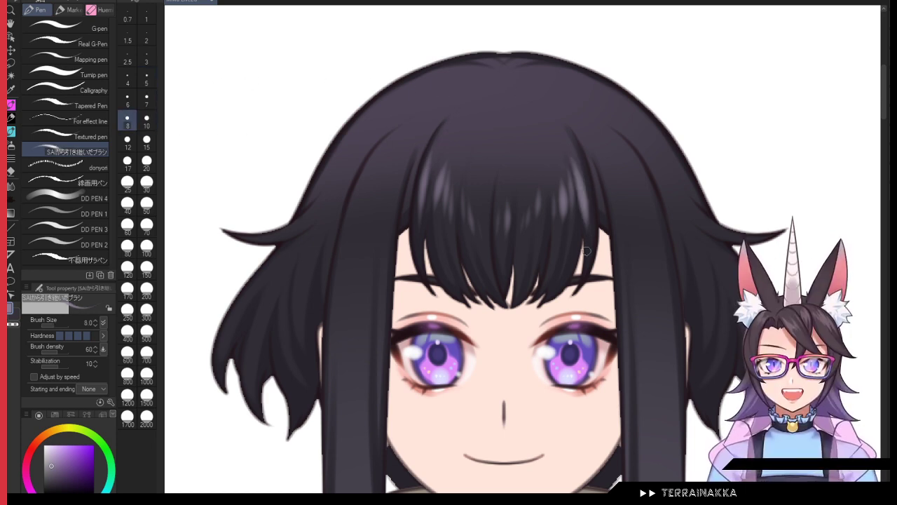
Step: Paint thin light highlight streaks on the fringe's outer edge and the upper part of both side locks with the pen at size 8
left_click_drag(575, 163, 589, 221)
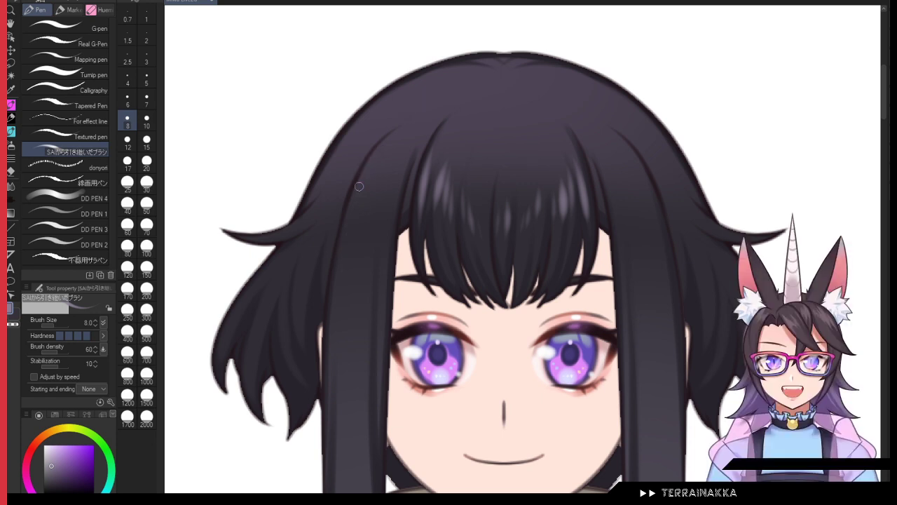
left_click_drag(353, 184, 346, 273)
key("ctrl+z")
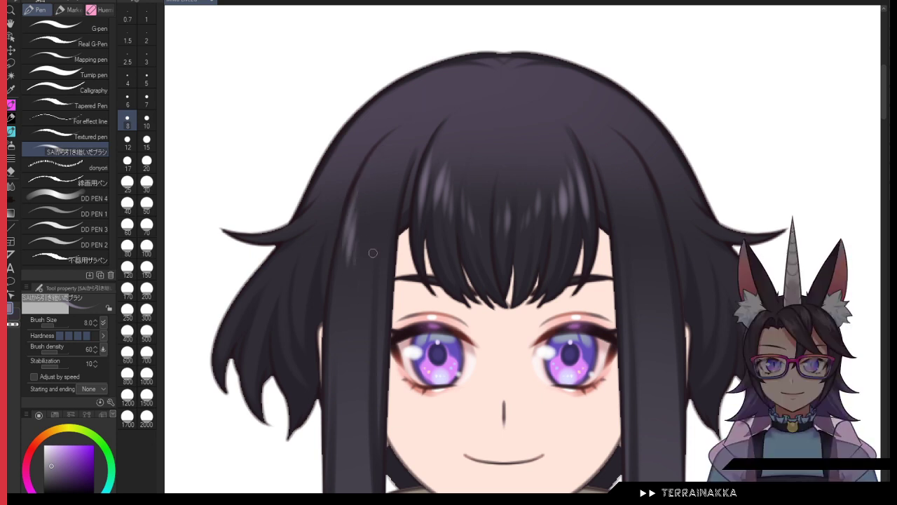
left_click_drag(366, 250, 365, 269)
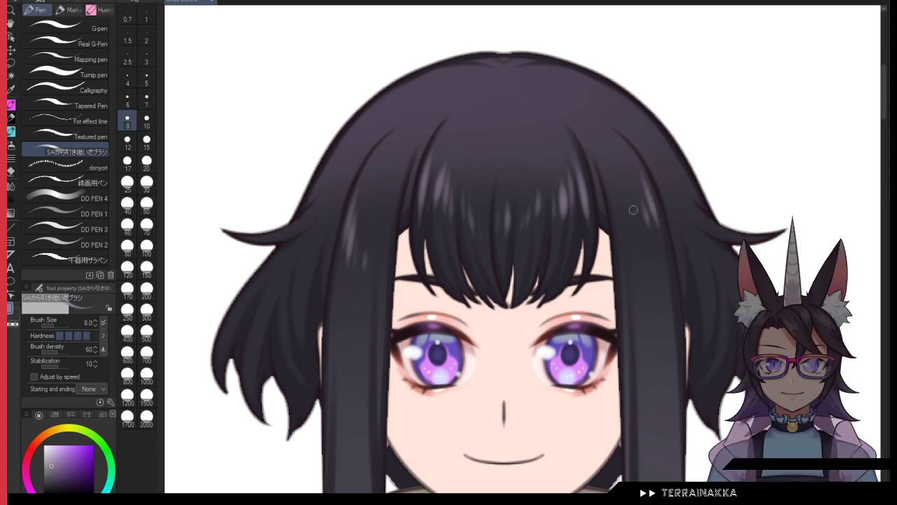
left_click_drag(649, 214, 646, 243)
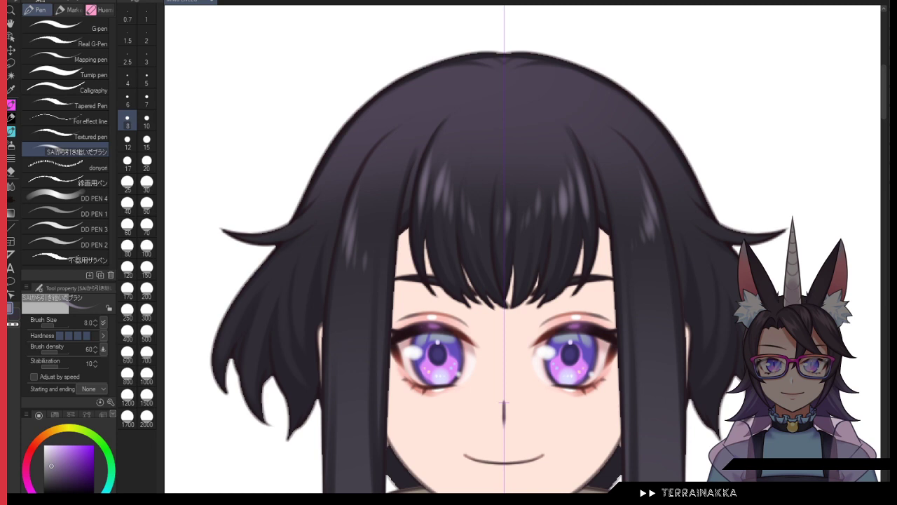
left_click_drag(344, 145, 314, 197)
key("ctrl+z")
key("ctrl+z")
left_click_drag(341, 163, 323, 196)
left_click_drag(341, 170, 330, 216)
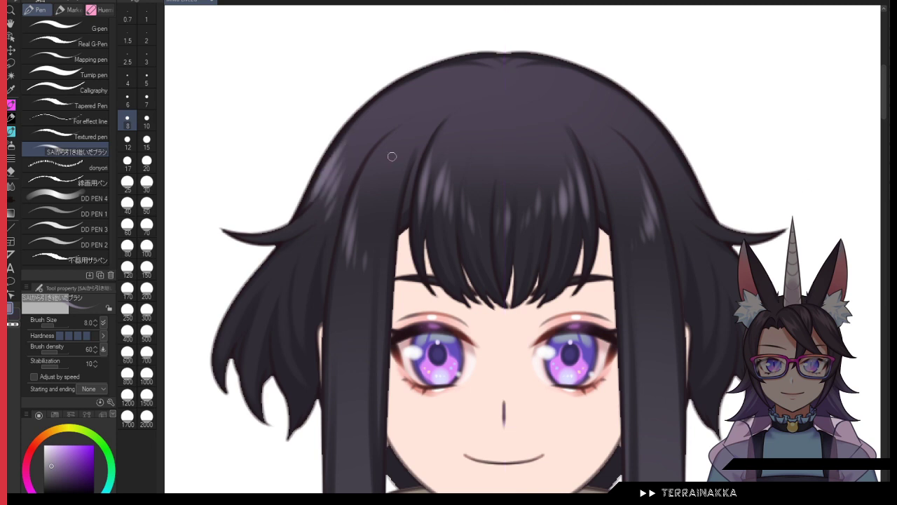
key("ctrl+z")
key("ctrl+z")
key("ctrl+z")
left_click_drag(331, 175, 309, 217)
left_click_drag(327, 196, 313, 222)
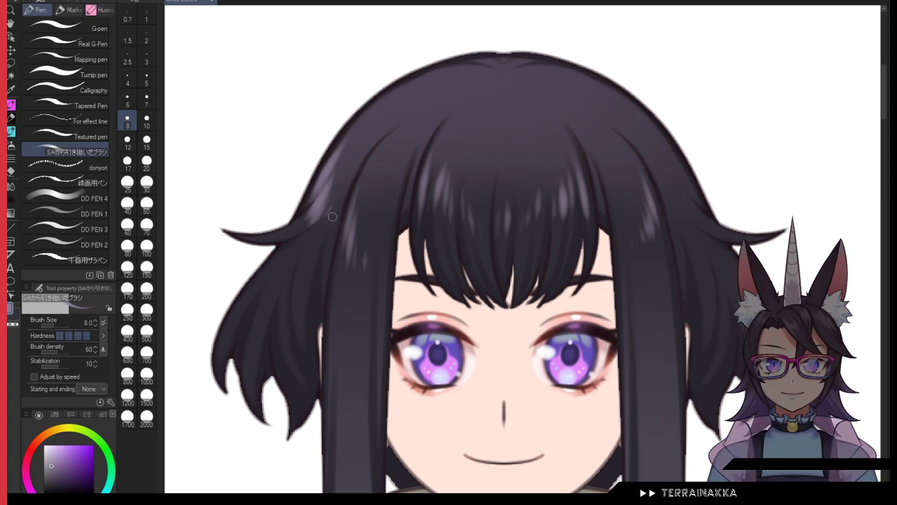
key("ctrl+z")
key("ctrl+z")
Step: Paint light highlight streaks on the outer hair beside both temples at pen size 8
mouse_move(340, 160)
left_mouse_down()
mouse_move(310, 211)
mouse_move(337, 194)
mouse_move(331, 216)
left_mouse_up()
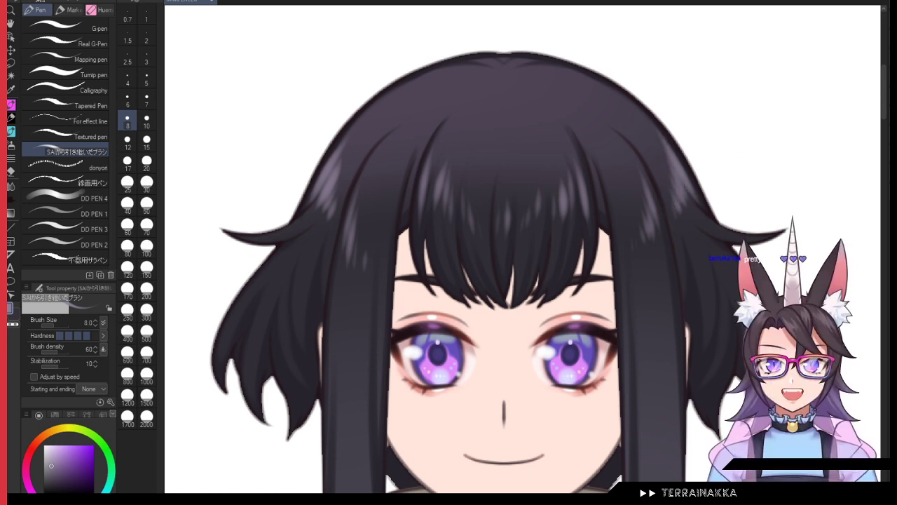
key("ctrl+2")
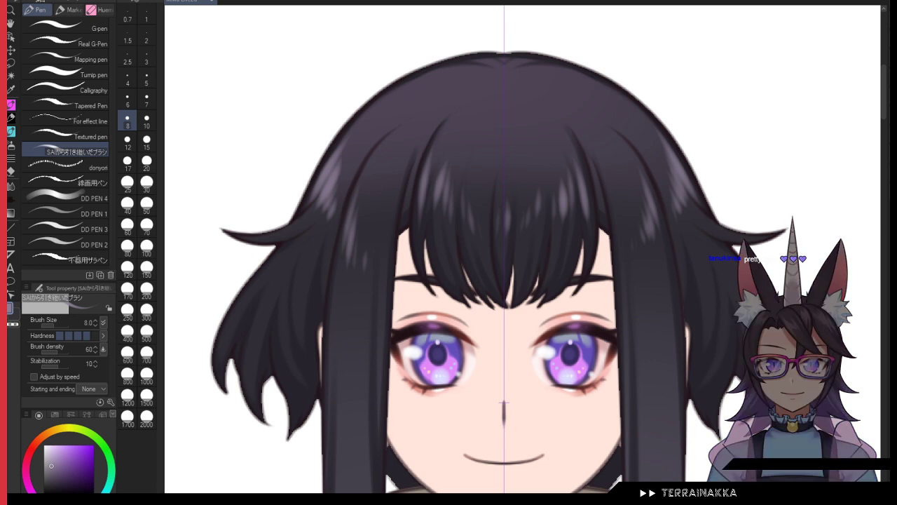
key("ctrl+2")
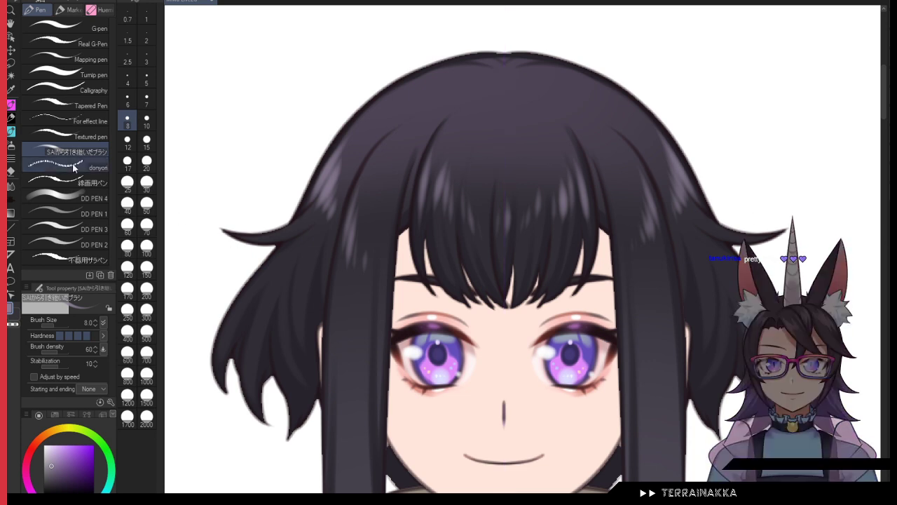
Step: Tint the lower fringe over the forehead with a skin colour using the Soft airbrush at size 200
left_click(10, 145)
left_click(55, 414)
left_click(31, 435)
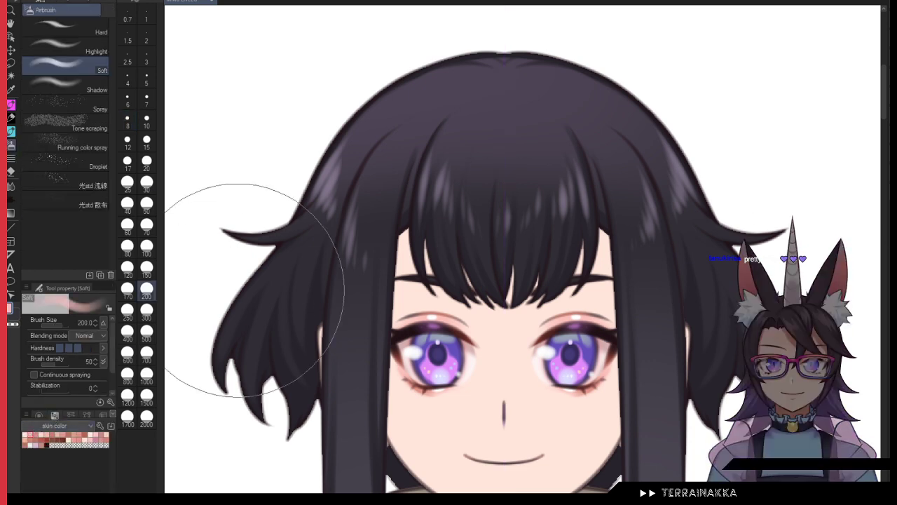
left_click_drag(497, 363, 498, 483)
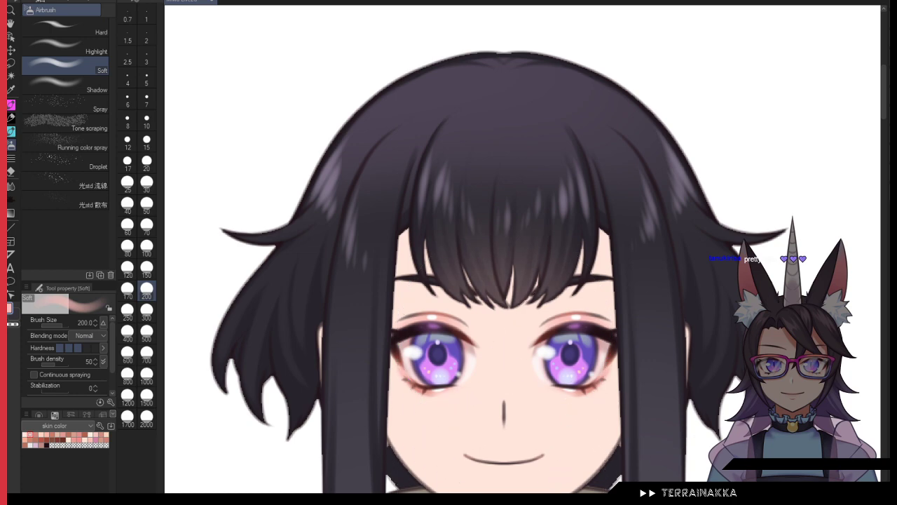
Step: Sample a colour from the hair and switch back to the pen, with the lower side locks in view
left_click_drag(660, 414, 625, 214)
left_click_drag(717, 196, 741, 129)
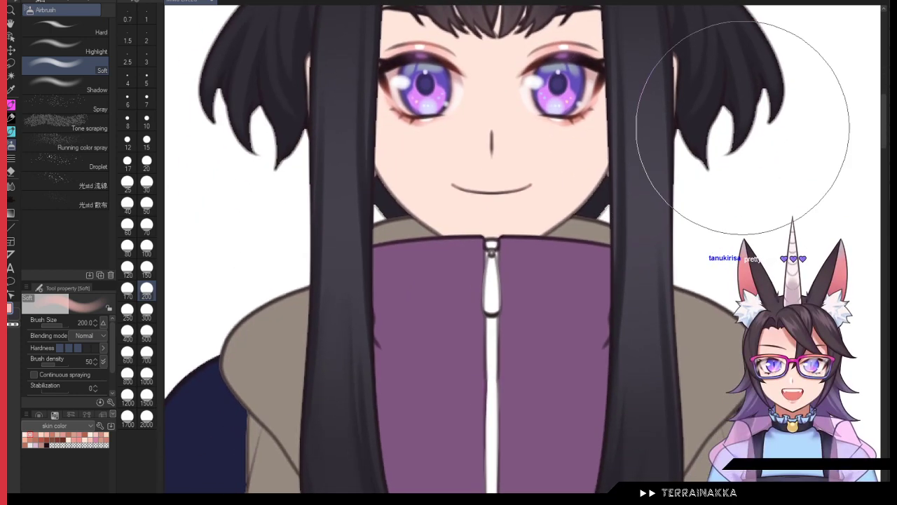
scroll(741, 132, "down", 2)
left_click_drag(693, 312, 617, 404)
scroll(519, 266, "up", 1)
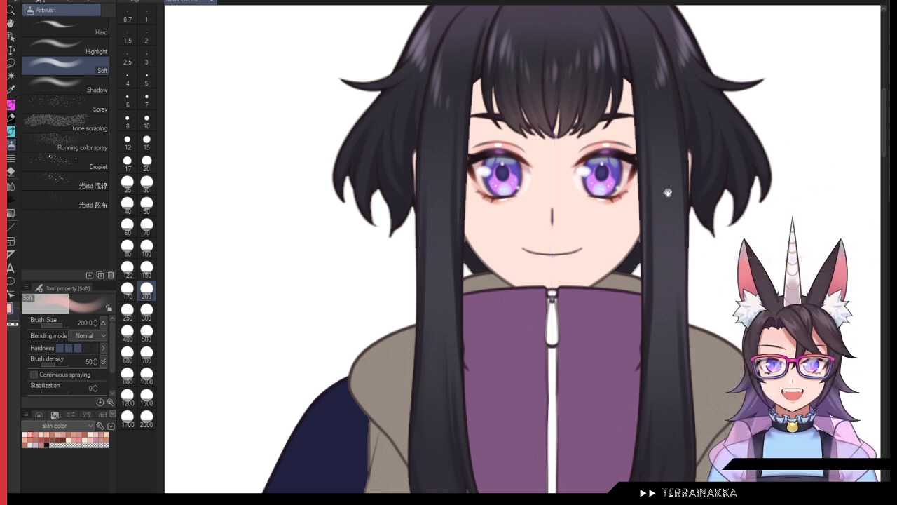
left_click_drag(668, 193, 629, 223)
left_click(396, 112, "alt")
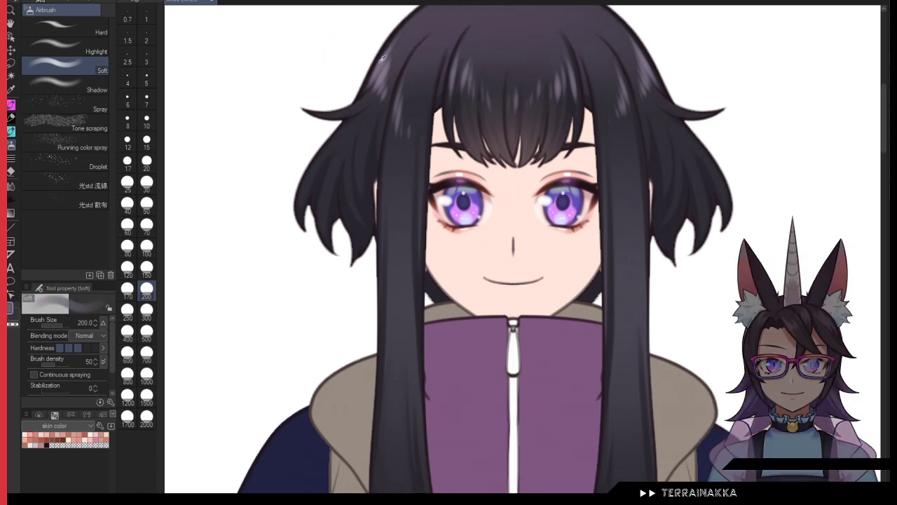
key("p")
left_click_drag(328, 233, 300, 122)
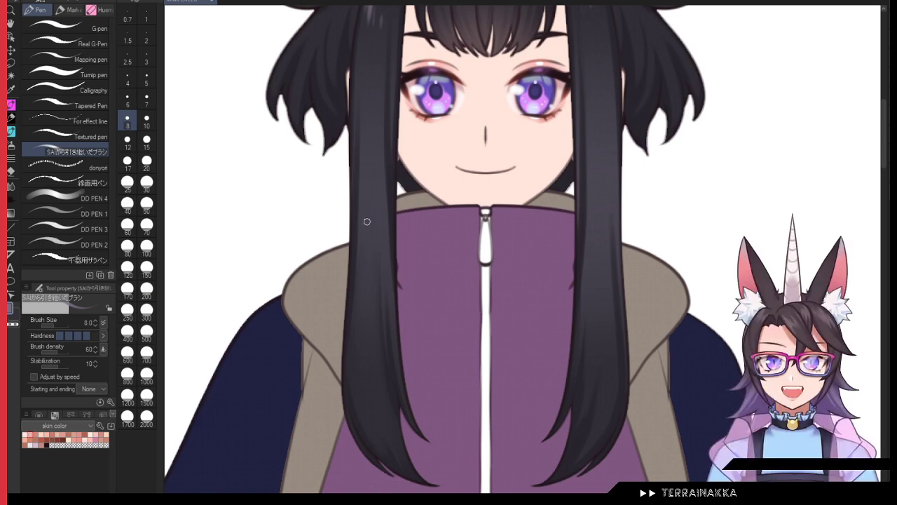
left_click_drag(385, 319, 374, 283)
left_click_drag(351, 248, 343, 373)
left_click(146, 141)
key("ctrl+z")
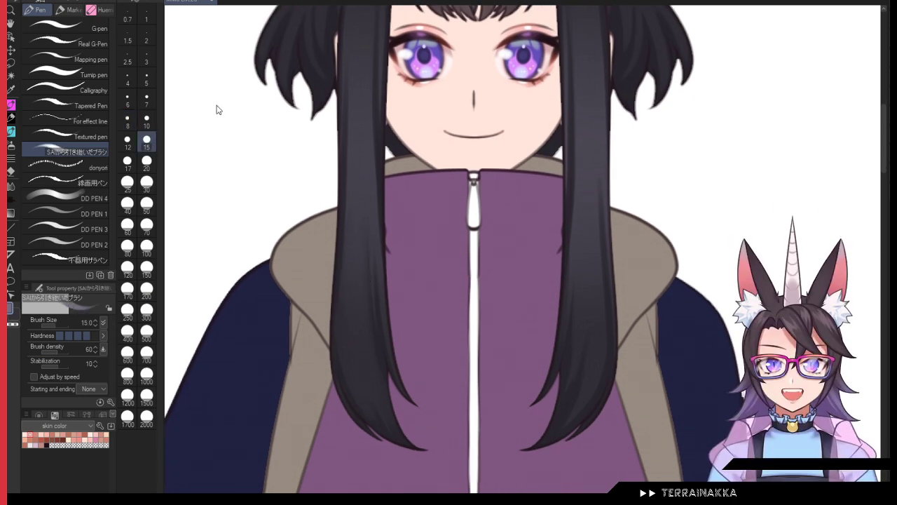
left_click_drag(351, 226, 342, 306)
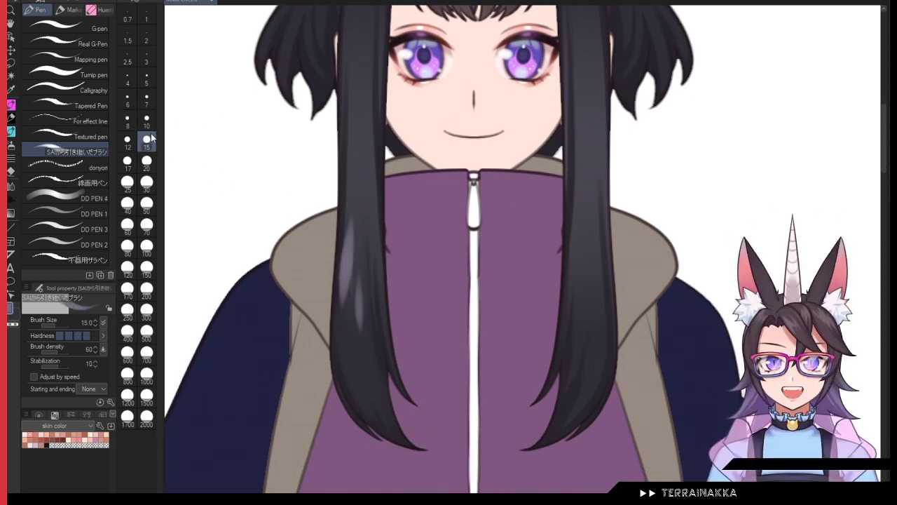
key("ctrl+z")
left_click_drag(349, 222, 343, 316)
left_click_drag(354, 261, 356, 314)
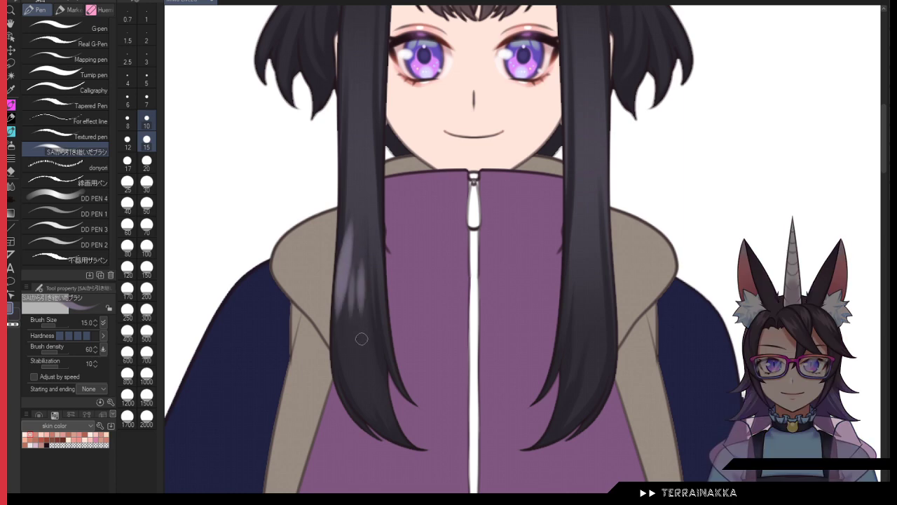
Step: Paint light highlight streaks down the lower part of the side lock on the viewer's left with the pen at size 10
left_click(147, 98)
left_click(146, 121)
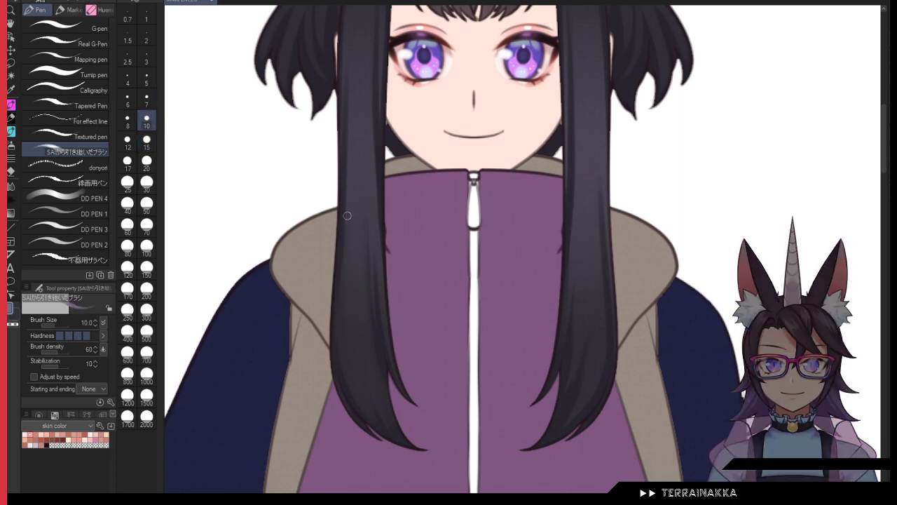
left_click_drag(342, 233, 338, 327)
left_click_drag(356, 291, 361, 322)
key("ctrl+z")
key("ctrl+z")
key("ctrl+z")
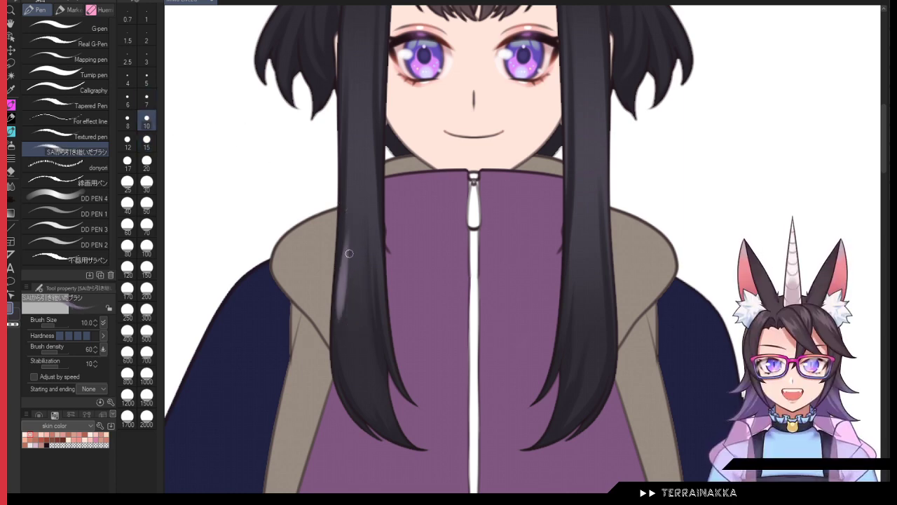
left_click_drag(349, 254, 349, 323)
left_click_drag(354, 277, 363, 331)
Step: Paint matching highlight streaks on the lower part of the side lock on the viewer's right
left_click_drag(605, 254, 602, 324)
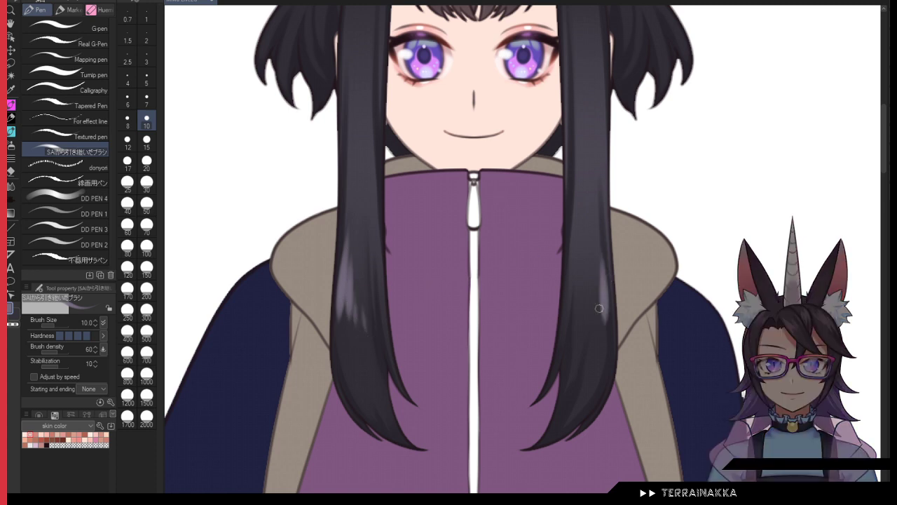
mouse_move(596, 282)
left_mouse_down()
mouse_move(593, 323)
mouse_move(585, 320)
left_mouse_up()
left_click_drag(603, 227, 605, 292)
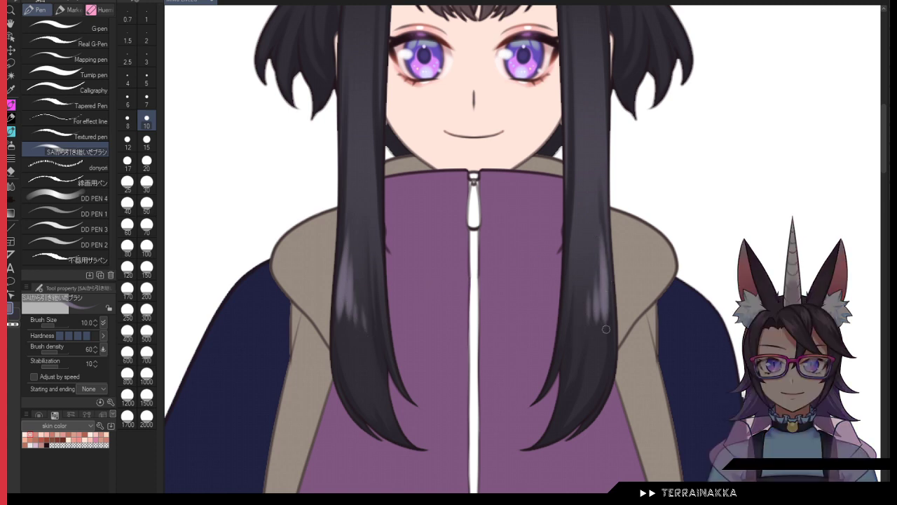
key("ctrl+z")
Step: Tint the highlights on both lower side locks with a muted purple using the Soft airbrush at size 70
left_click(11, 145)
left_click(147, 226)
mouse_move(361, 275)
left_mouse_down()
mouse_move(362, 312)
mouse_move(354, 247)
left_mouse_up()
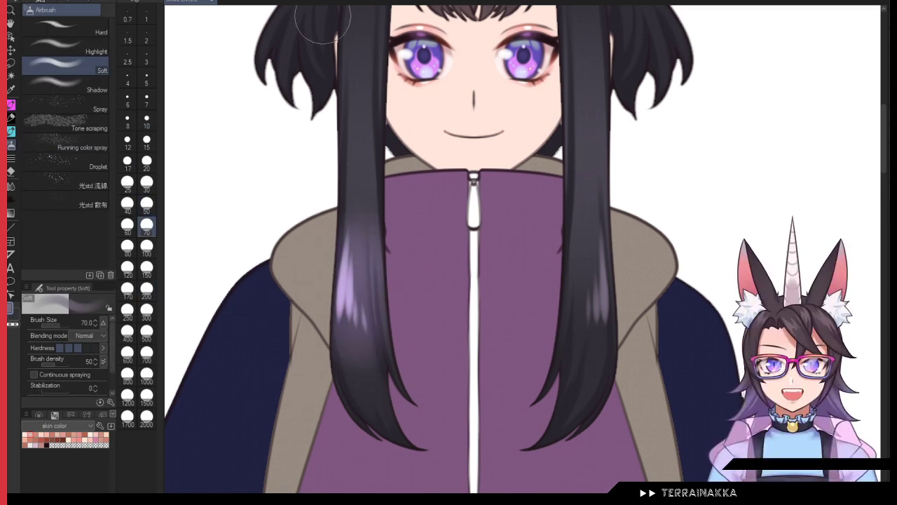
key("ctrl+z")
left_click(39, 415)
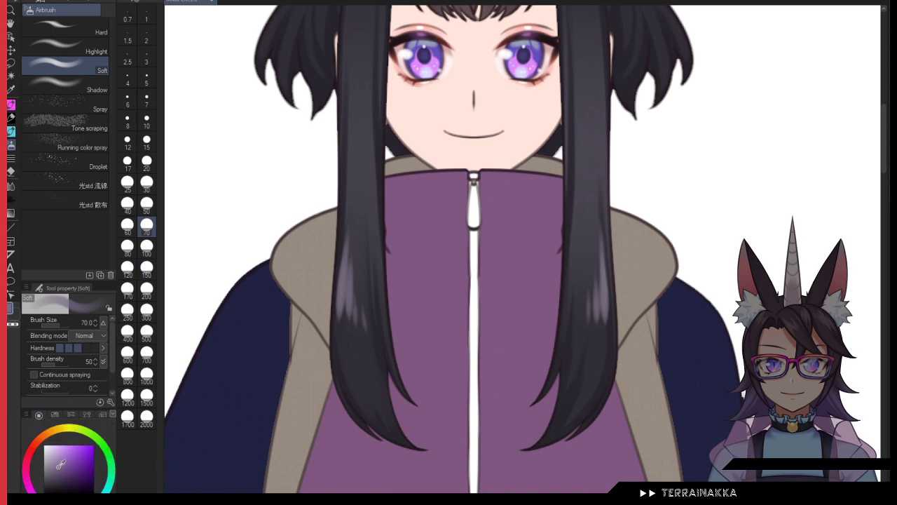
mouse_move(575, 210)
left_mouse_down()
mouse_move(599, 213)
mouse_move(591, 365)
left_mouse_up()
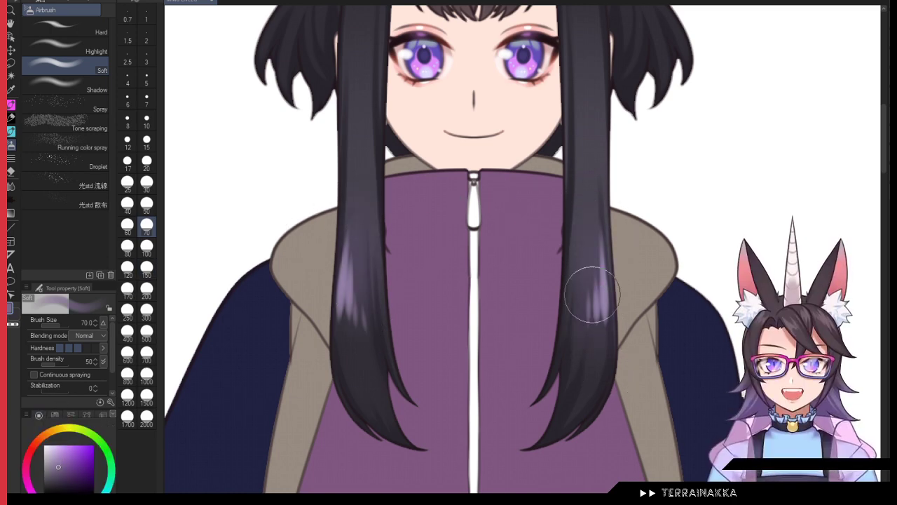
left_click_drag(584, 405, 589, 437)
Step: Airbrush the same purple over the highlights on the fringe and upper side locks, comparing with and without the tint
left_click_drag(524, 271, 520, 362)
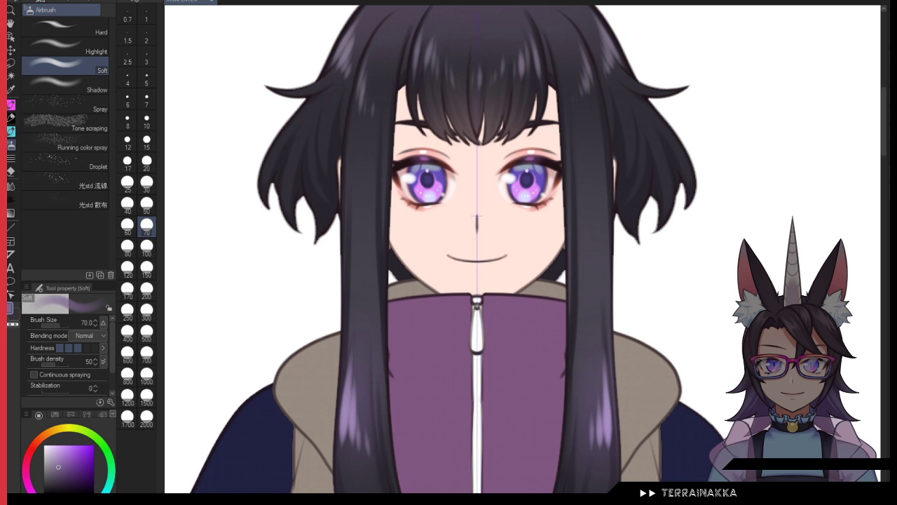
key("ctrl+z")
left_click_drag(582, 66, 592, 105)
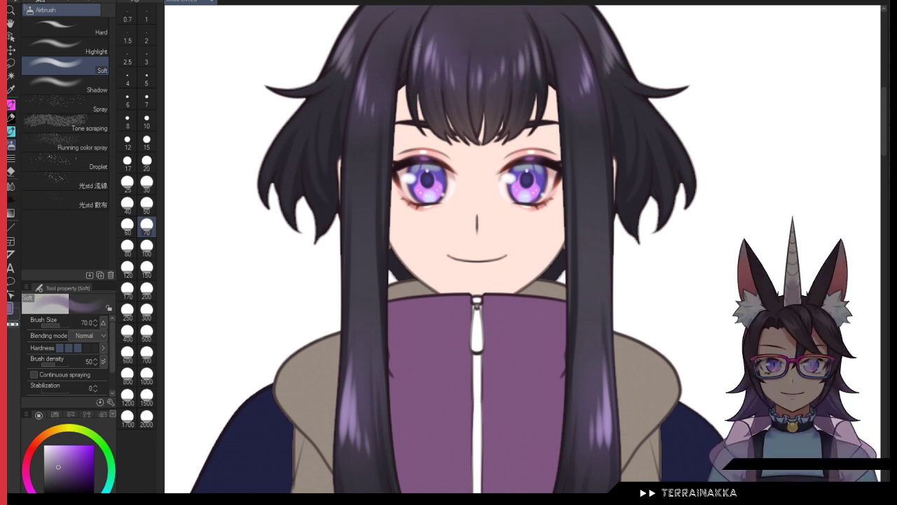
key("ctrl+y")
key("ctrl+z")
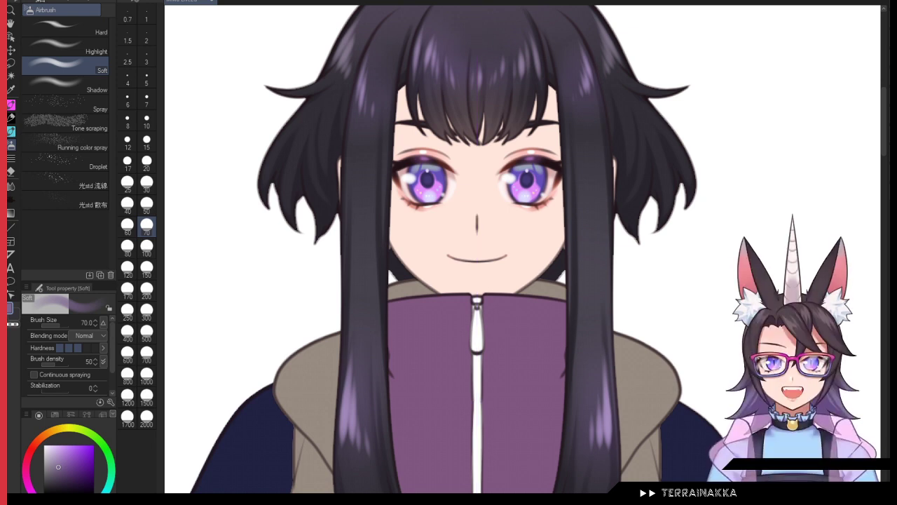
Step: Tint the highlights on the outer hair beside the temples purple, comparing with and without the tint
left_click_drag(580, 76, 582, 125)
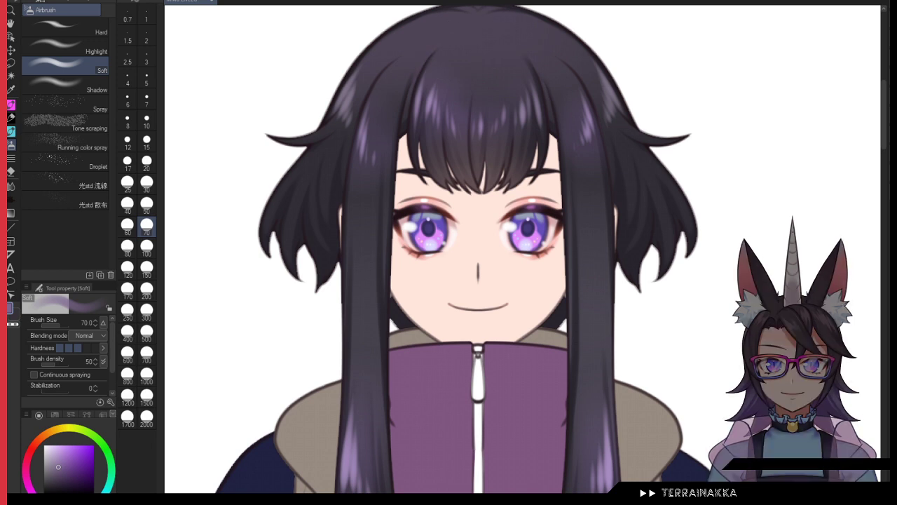
key("ctrl+y")
key("ctrl+z")
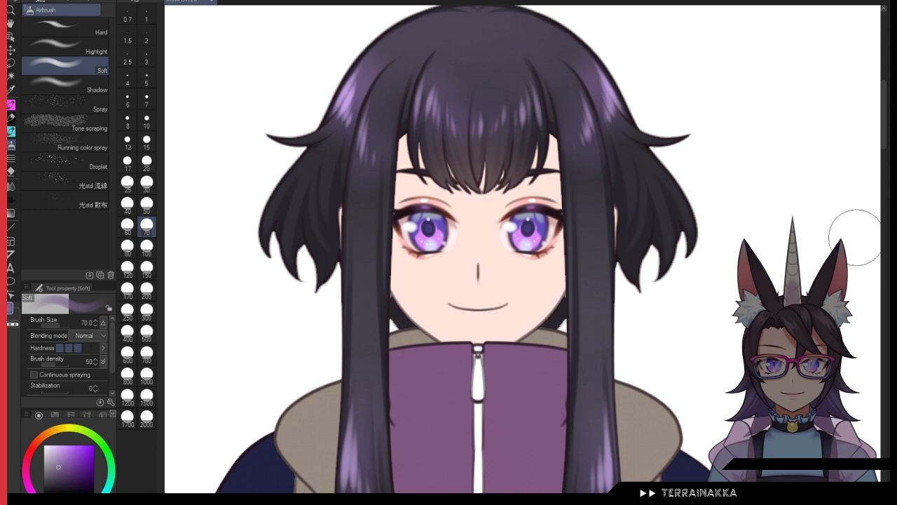
key("ctrl+y")
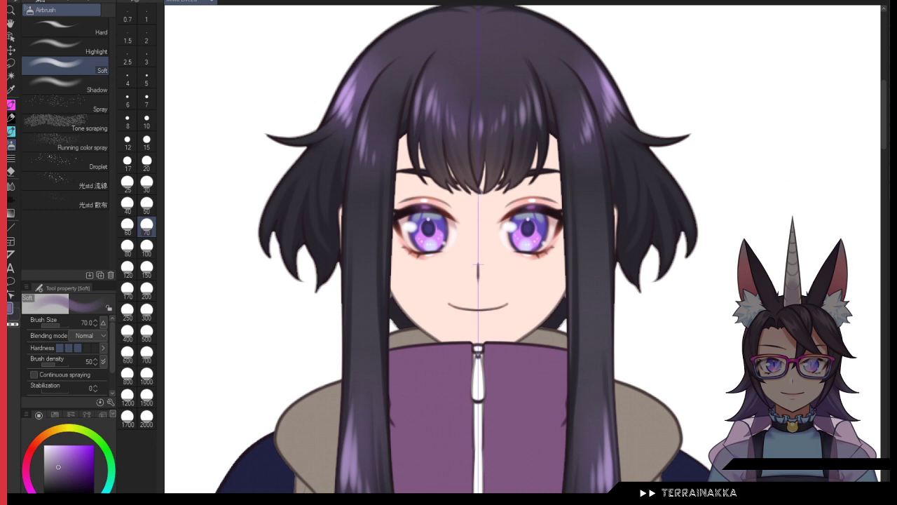
key("ctrl+z")
key("ctrl+y")
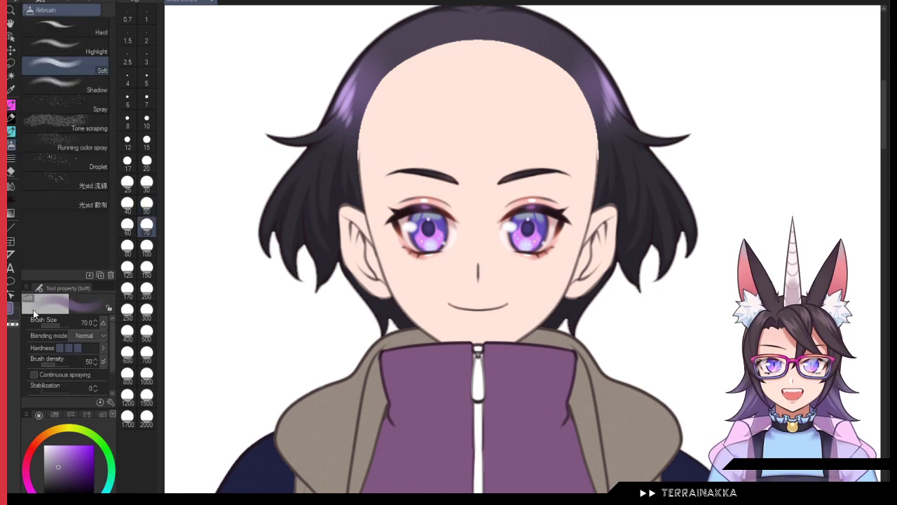
Step: Airbrush mirrored soft pink shading across the forehead with a light pink from the skin color set and the Soft airbrush at size 70
left_click(56, 415)
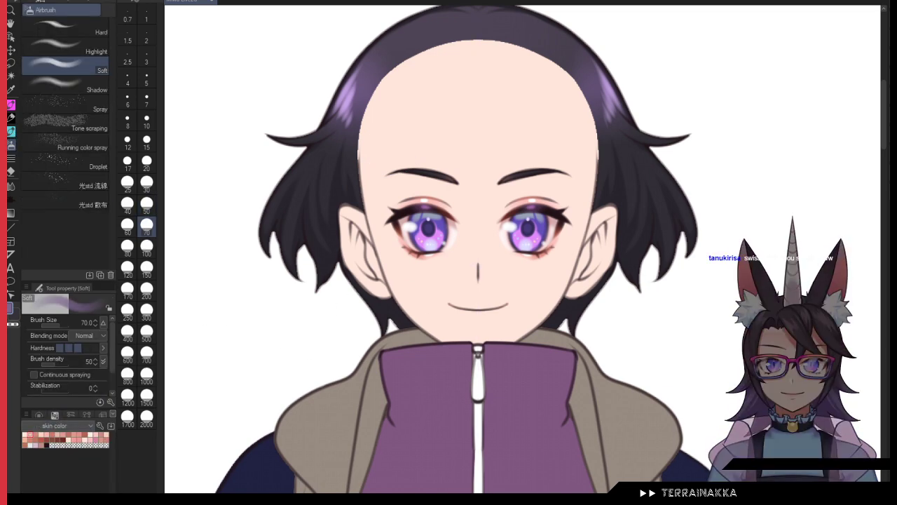
key("shift")
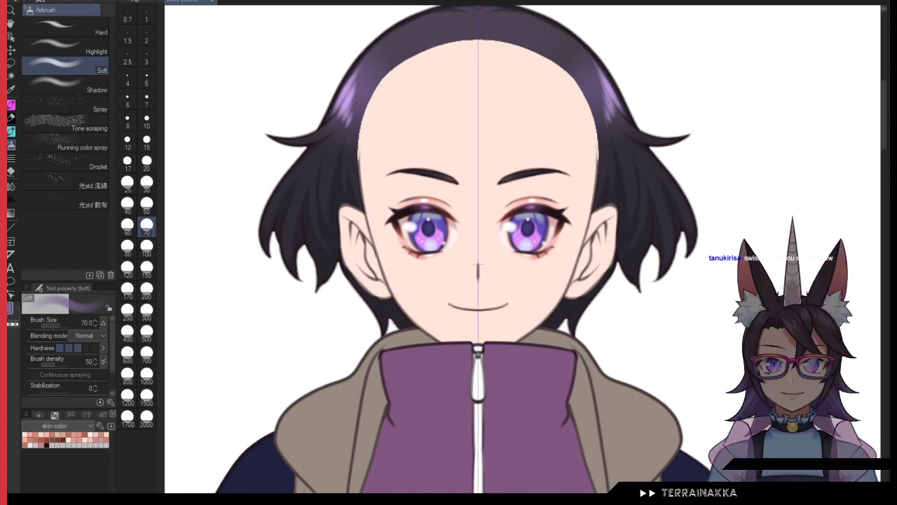
left_click(36, 434)
mouse_move(343, 290)
left_mouse_down()
mouse_move(589, 303)
mouse_move(610, 249)
left_mouse_up()
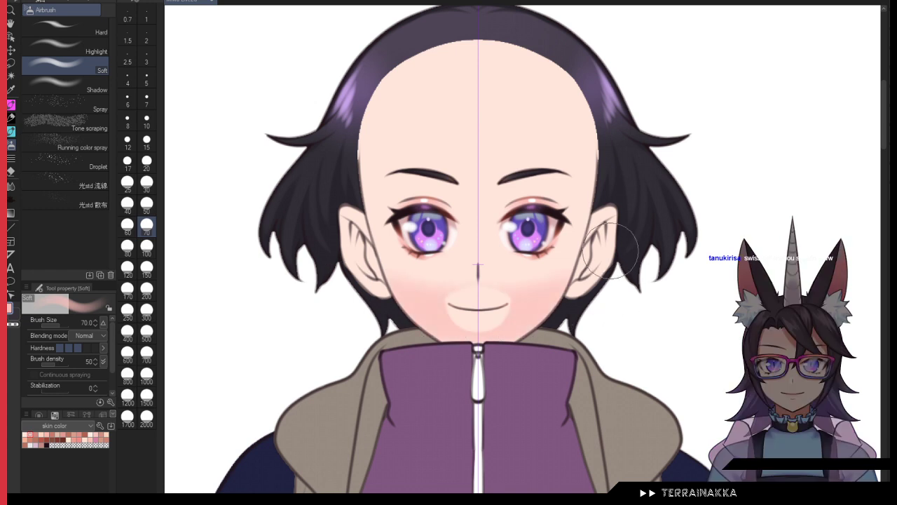
key("ctrl+z")
mouse_move(357, 172)
left_mouse_down()
mouse_move(448, 51)
mouse_move(637, 170)
mouse_move(524, 79)
mouse_move(324, 198)
mouse_move(610, 169)
left_mouse_up()
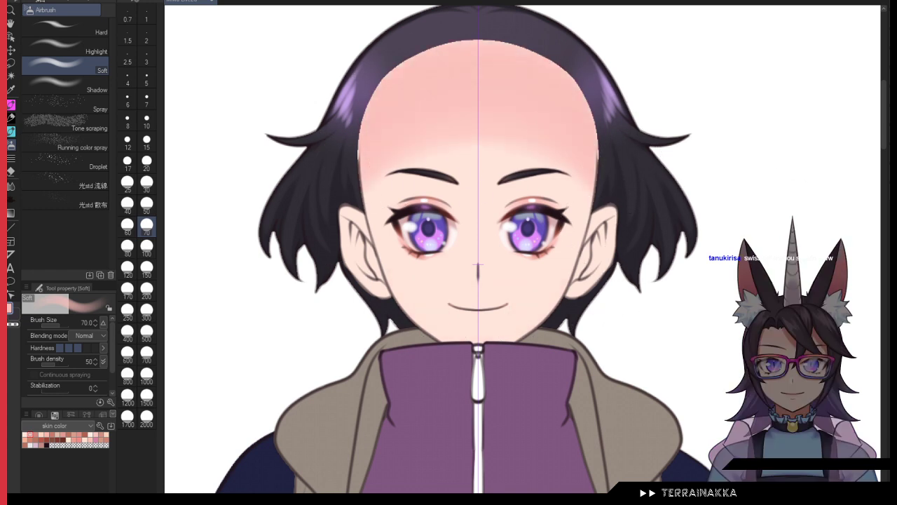
Step: Soften the lower edge of the forehead shading with the Soft airbrush at sizes 100 and 50, comparing it with the hair shown
left_click(147, 247)
key("c")
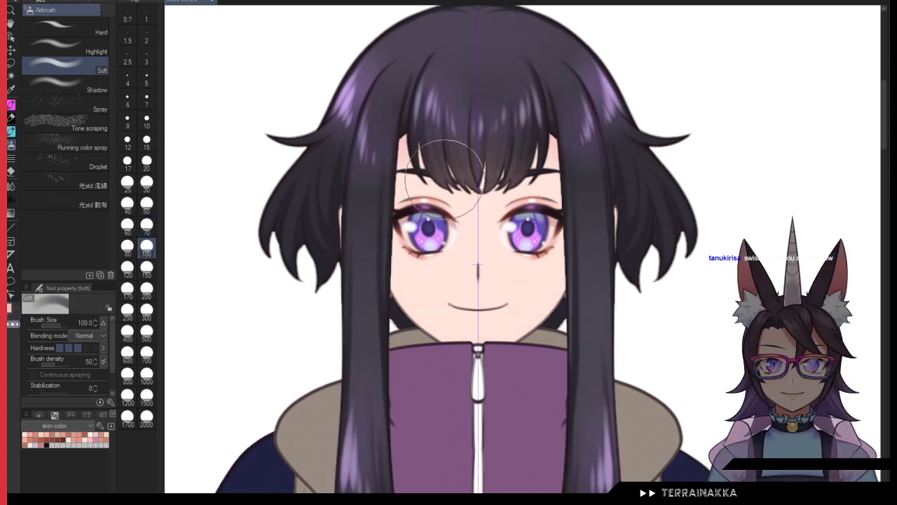
key("c")
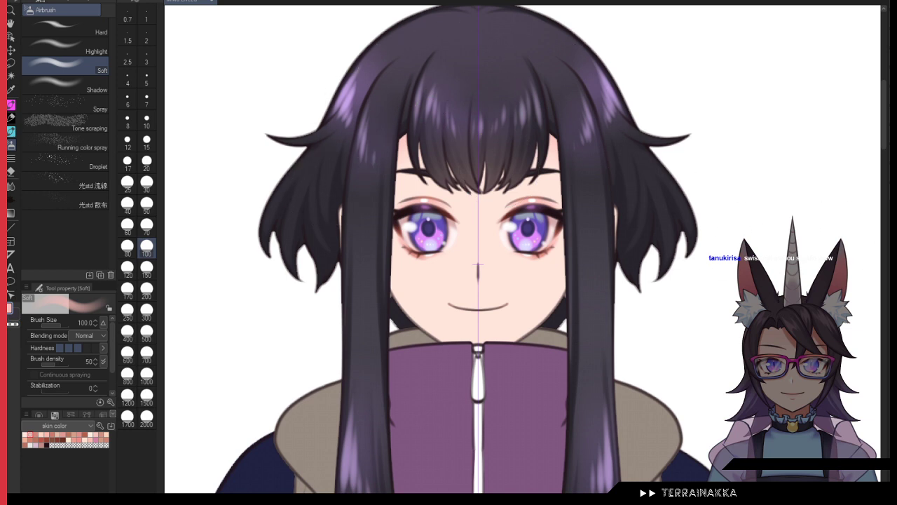
key("ctrl+z")
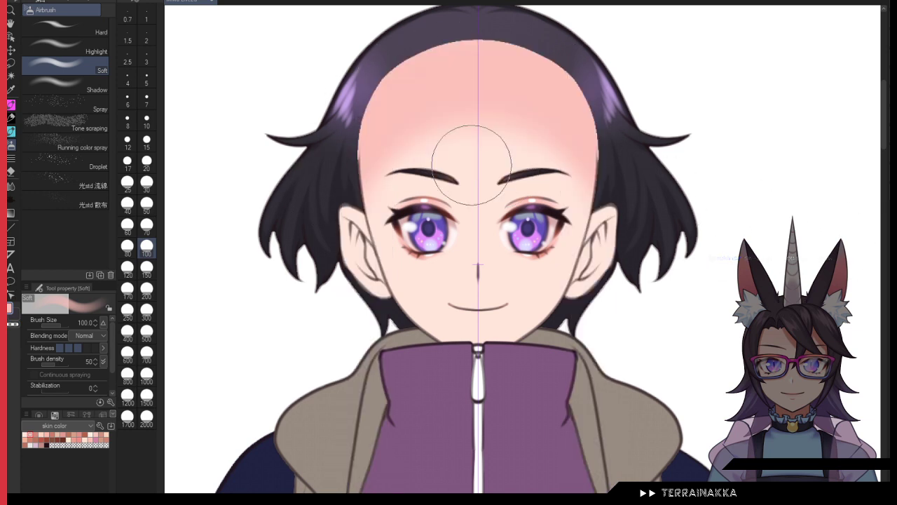
left_click(146, 204)
key("c")
left_click_drag(375, 161, 571, 173)
key("c")
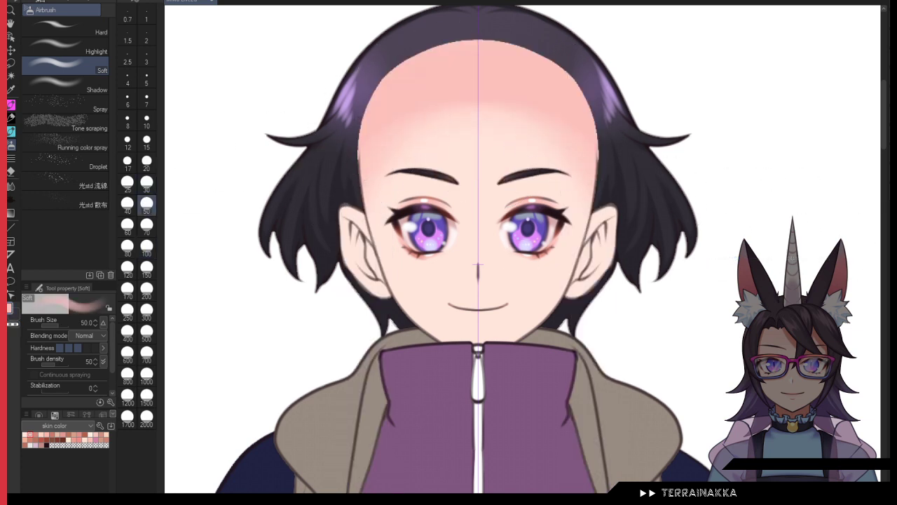
key("ctrl+z")
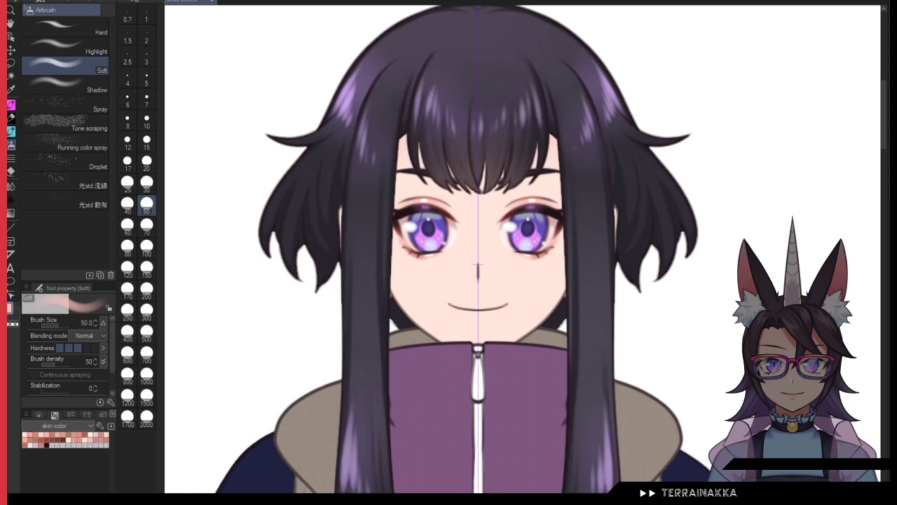
Step: Shade the edge of the jaw and chin in salmon from the skin color set using the watercolor brush at size 20
left_click(12, 131)
scroll(715, 245, "up", 1)
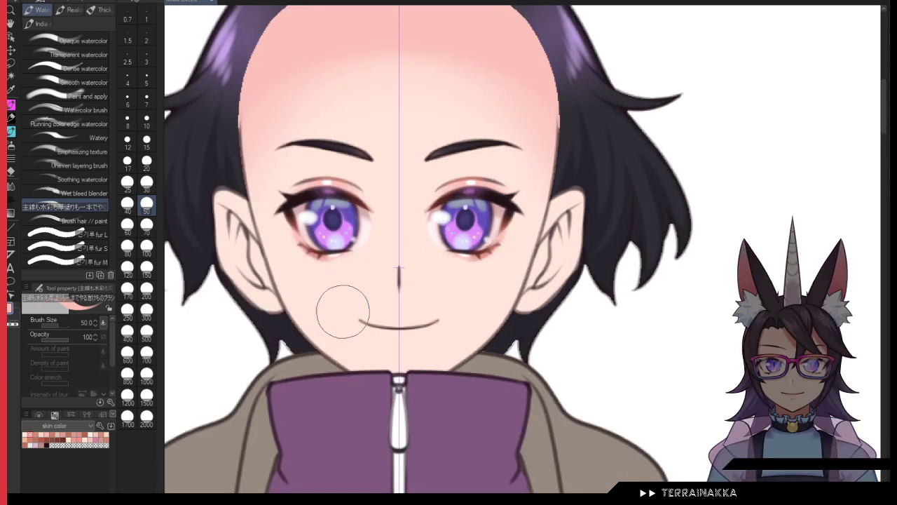
left_click_drag(343, 312, 405, 293)
left_click(147, 165)
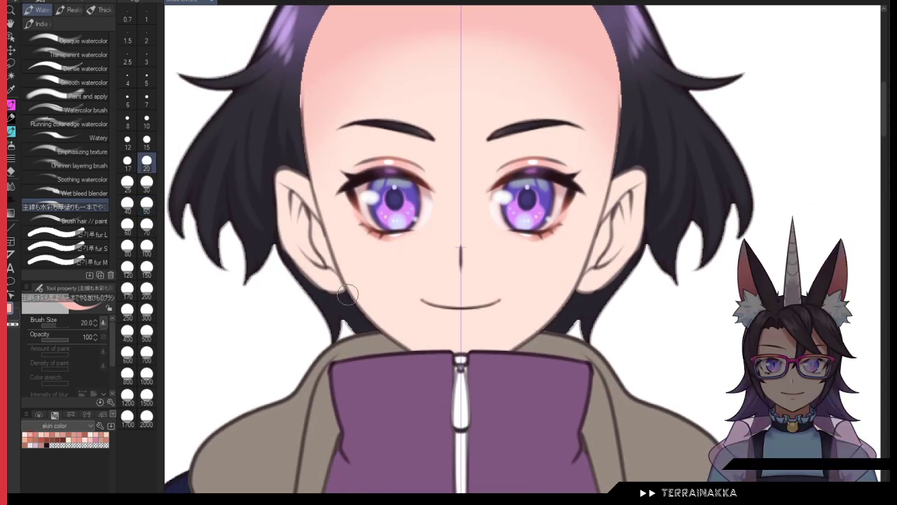
left_click(36, 435)
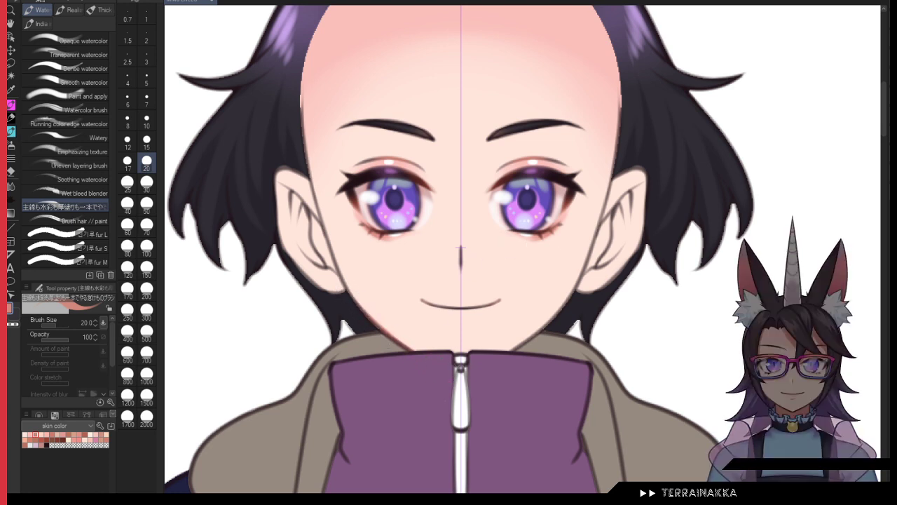
left_click_drag(459, 376, 586, 291)
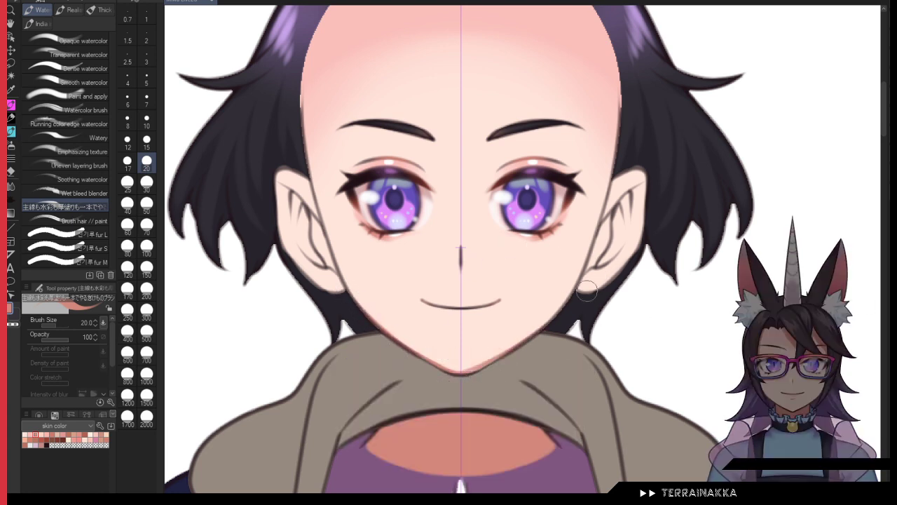
Step: Refine the thin salmon shadow along the jawline and chin with the SAI pen brush at size 7
key("p")
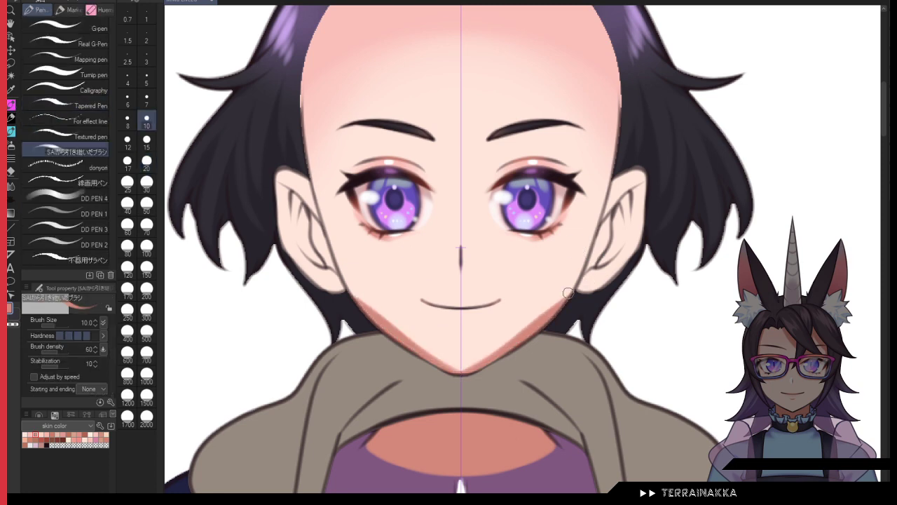
left_click(148, 105)
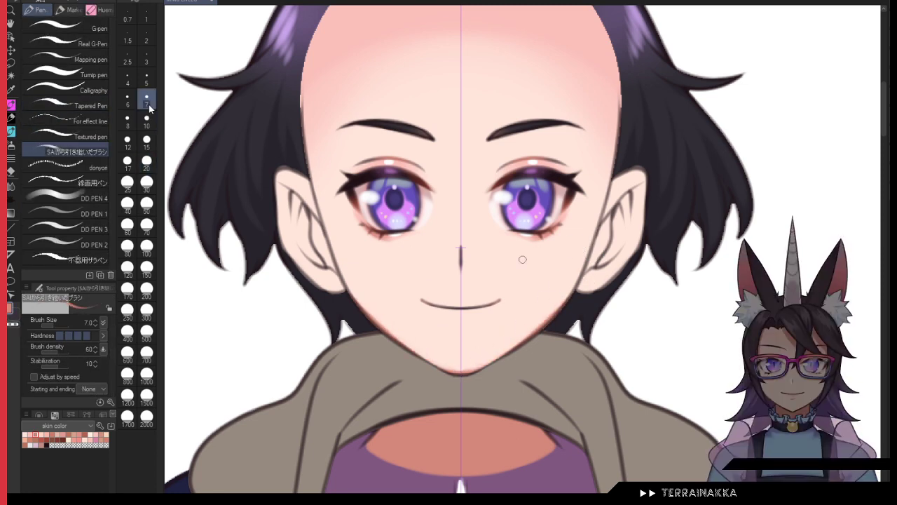
left_click_drag(401, 344, 460, 370)
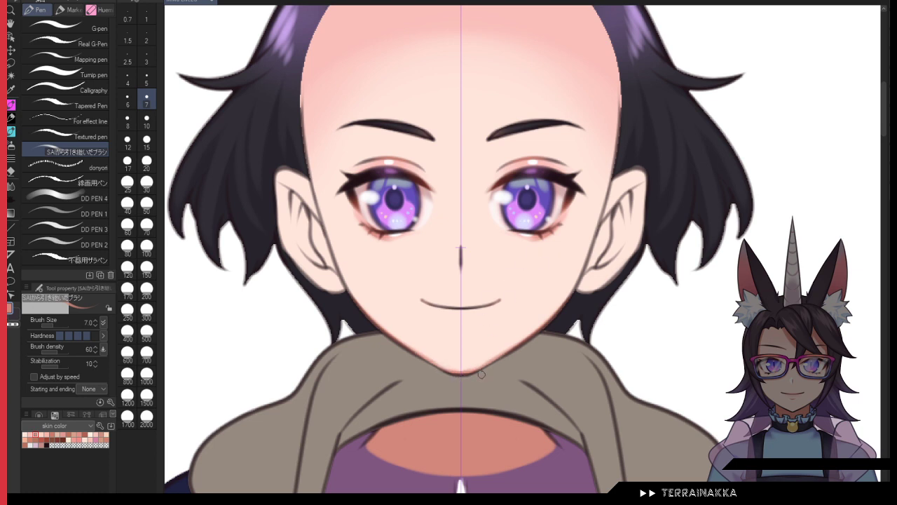
left_click_drag(526, 338, 575, 289)
key("ctrl+z")
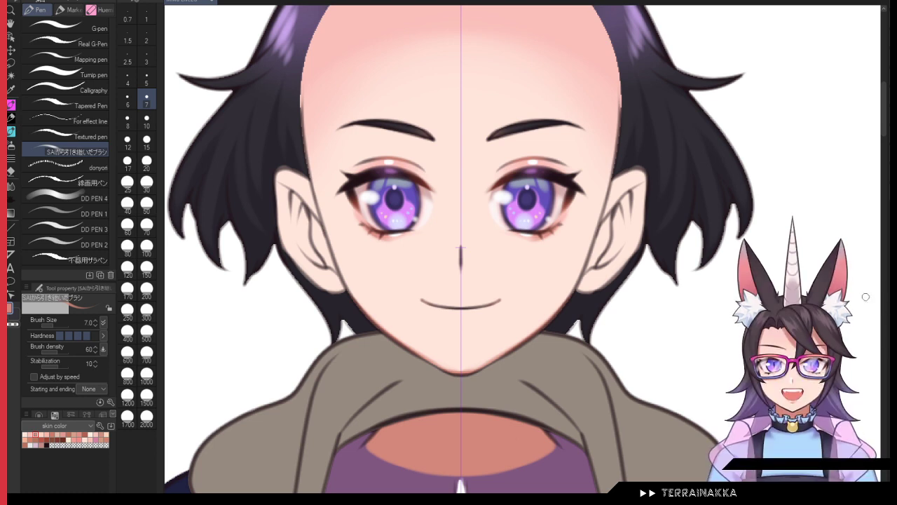
left_click_drag(580, 274, 542, 330)
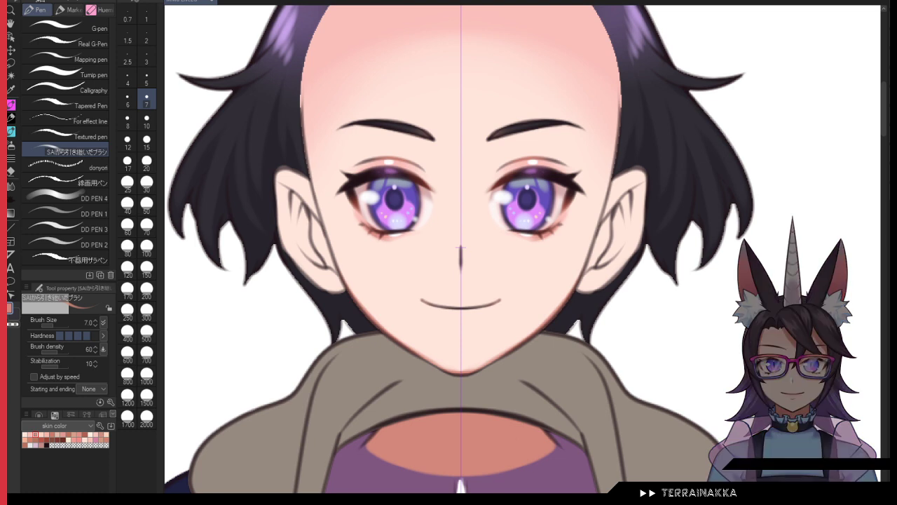
key("ctrl+z")
key("ctrl+y")
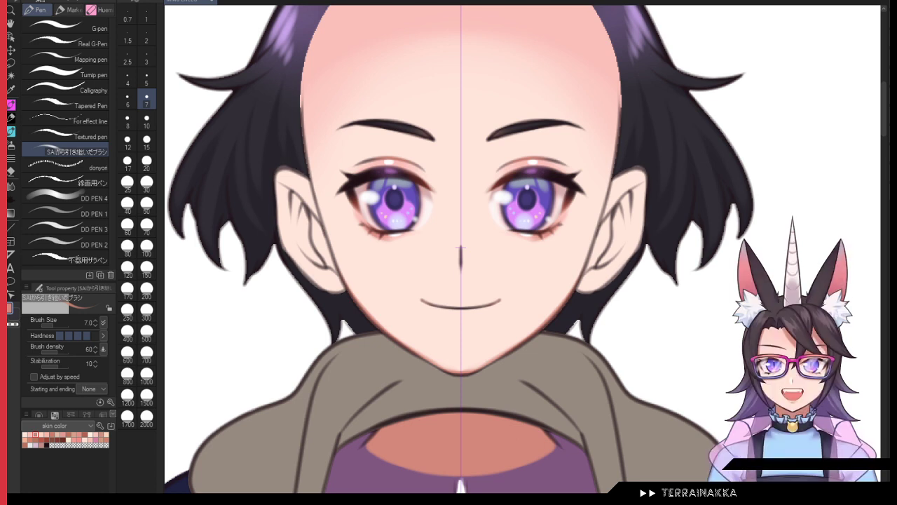
Step: Paint salmon shadows inside both ears with the pen at size 10 and refine their edges at size 7 using transparent color
left_click(147, 122)
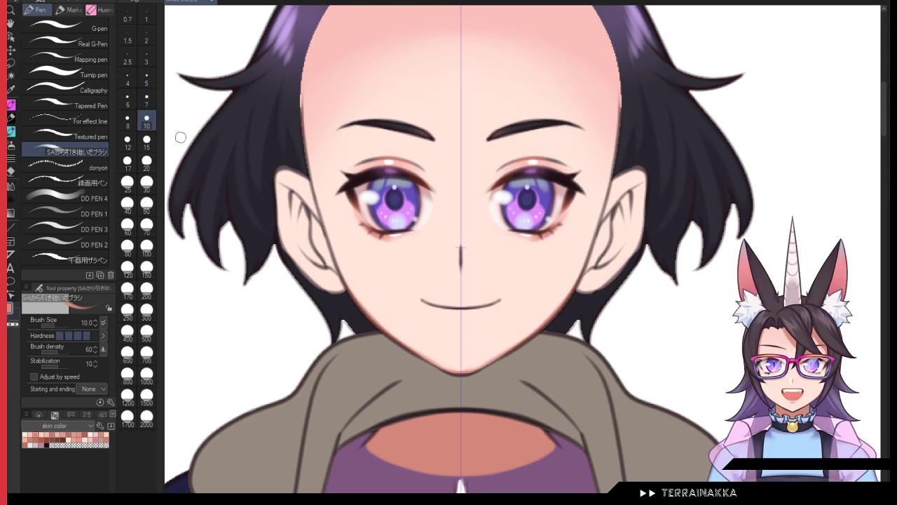
mouse_move(298, 203)
left_mouse_down()
mouse_move(319, 236)
mouse_move(302, 221)
mouse_move(326, 260)
left_mouse_up()
mouse_move(293, 204)
left_mouse_down()
mouse_move(310, 251)
mouse_move(301, 218)
mouse_move(322, 184)
mouse_move(352, 292)
mouse_move(324, 269)
mouse_move(337, 289)
left_mouse_up()
key("c")
left_click_drag(315, 230, 326, 254)
left_click(148, 98)
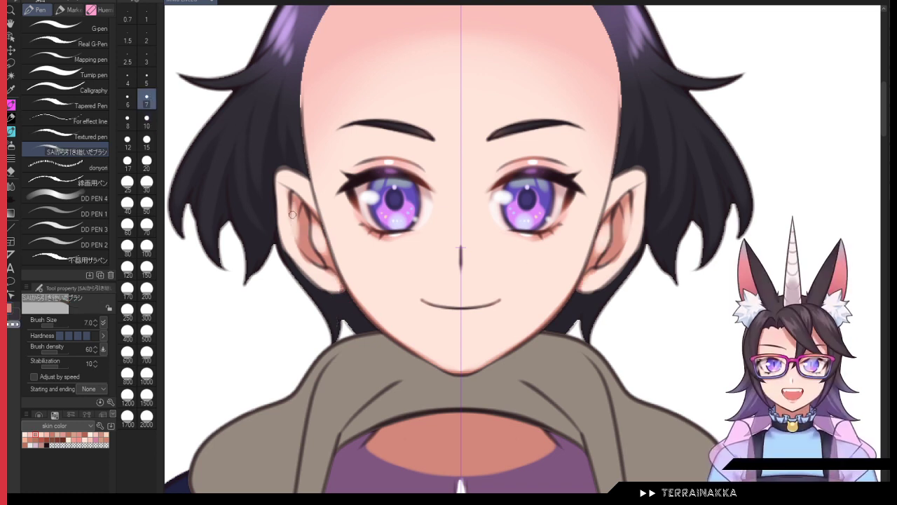
left_click_drag(275, 185, 315, 209)
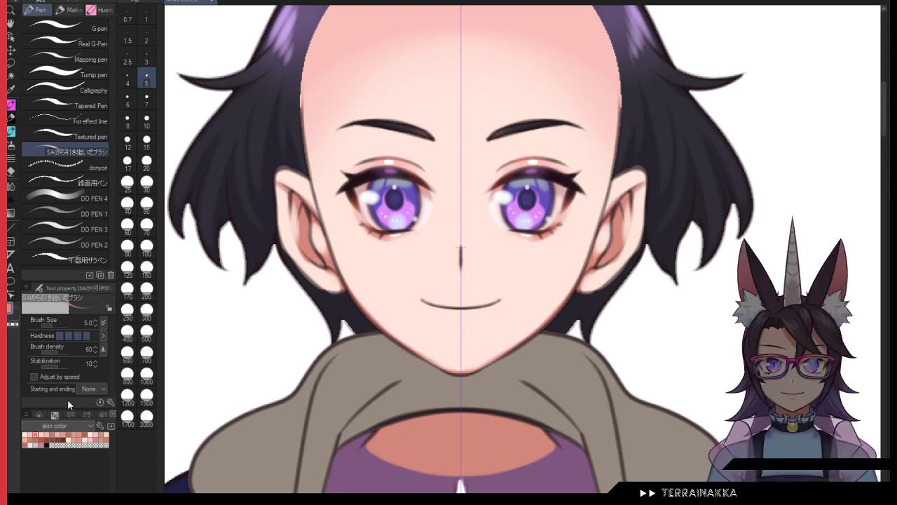
Step: Add lighter pink shading along the ear rims, inner folds and lobes with the pen at size 5
left_click(30, 434)
mouse_move(285, 174)
left_mouse_down()
mouse_move(315, 195)
mouse_move(298, 177)
mouse_move(313, 208)
left_mouse_up()
left_click_drag(311, 265, 338, 289)
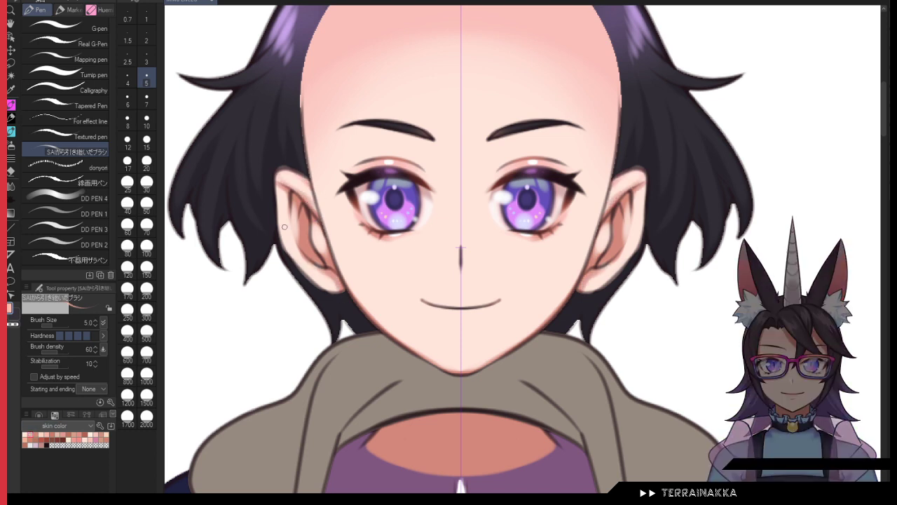
mouse_move(288, 214)
left_mouse_down()
mouse_move(302, 249)
mouse_move(292, 204)
mouse_move(323, 249)
mouse_move(322, 200)
mouse_move(300, 235)
left_mouse_up()
key("c")
key("ctrl+z")
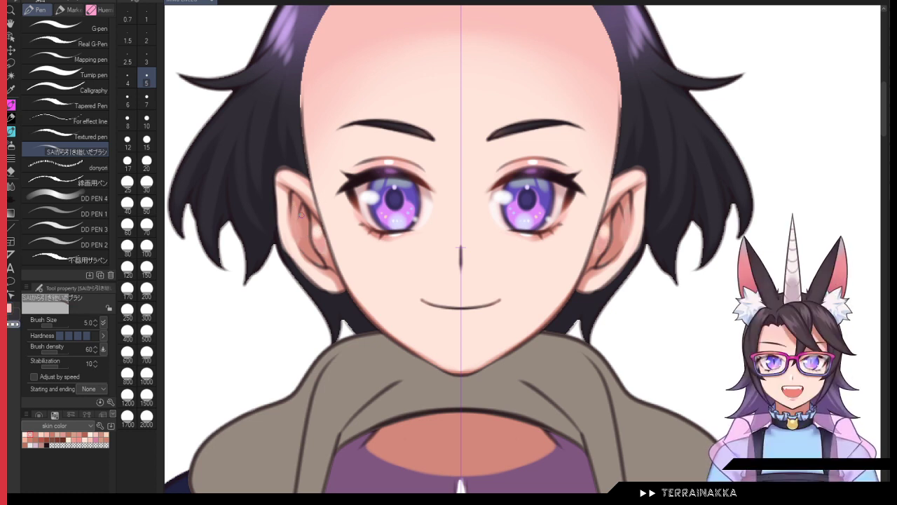
key("c")
left_click_drag(276, 187, 279, 225)
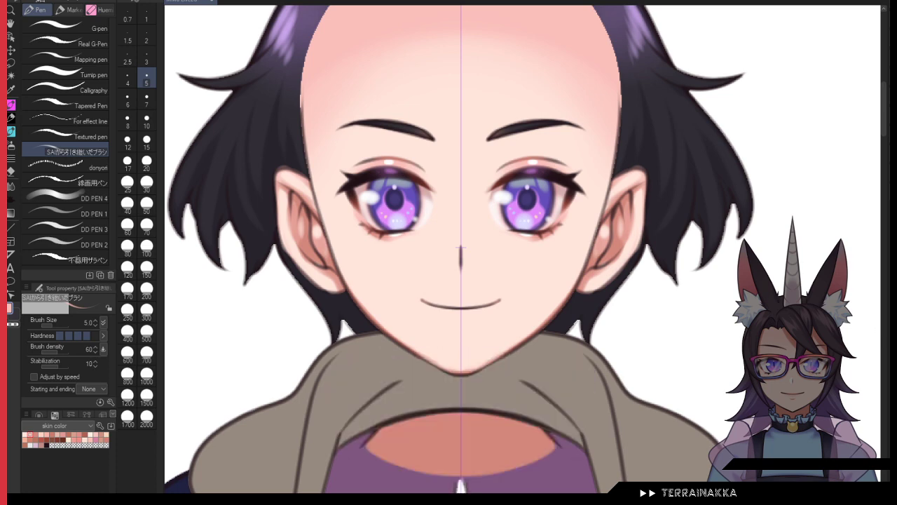
key("ctrl+minus")
key("ctrl+plus")
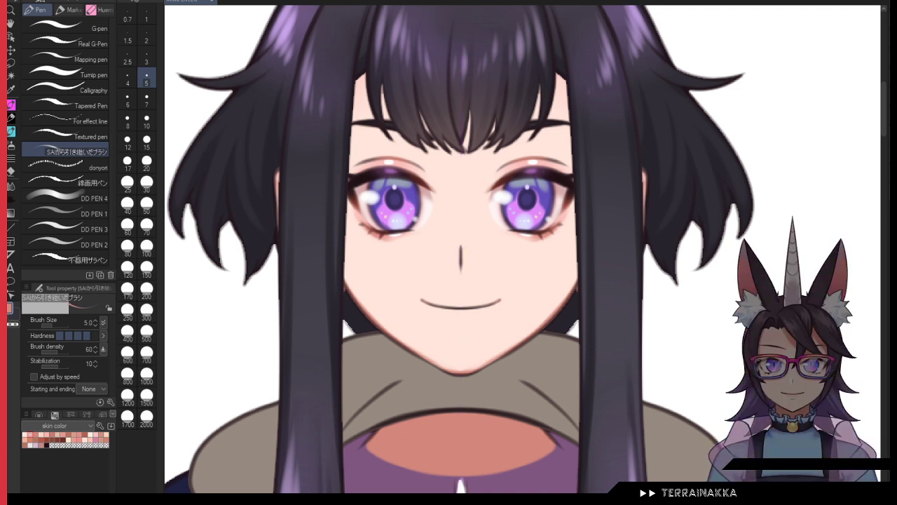
Step: Paint salmon cast shadows beneath the outer fringe strands on the viewer's left with the pen at size 7
left_click_drag(573, 234, 577, 298)
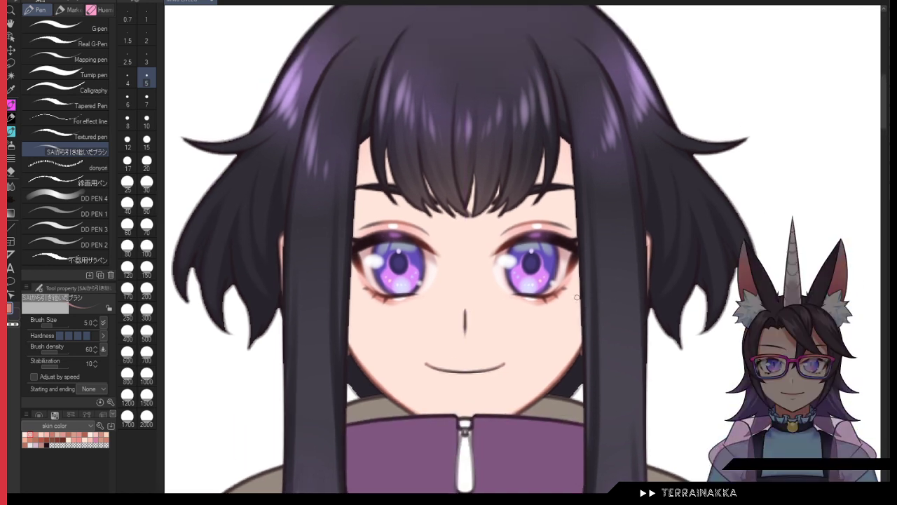
left_click(146, 101)
scroll(425, 75, "up", 2)
scroll(366, 111, "down", 2)
left_click_drag(351, 110, 324, 145)
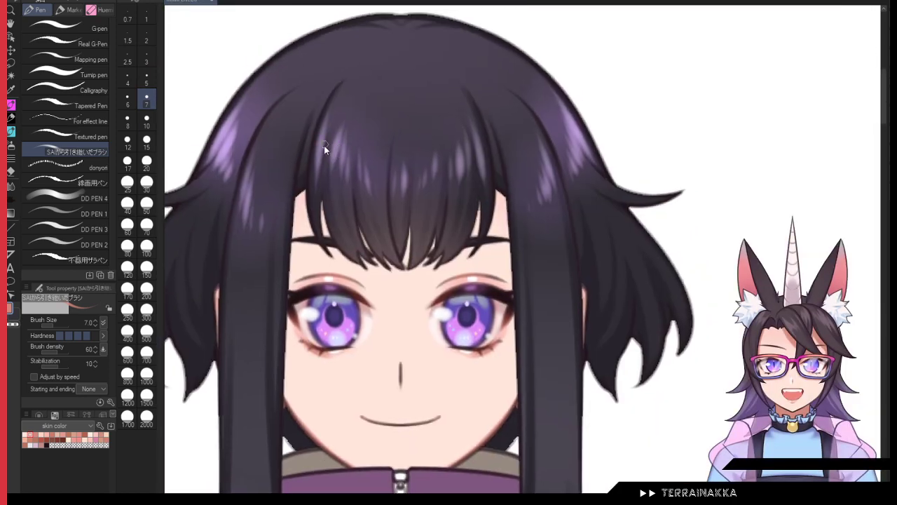
scroll(323, 145, "up", 2)
left_click_drag(298, 265, 341, 362)
key("ctrl+z")
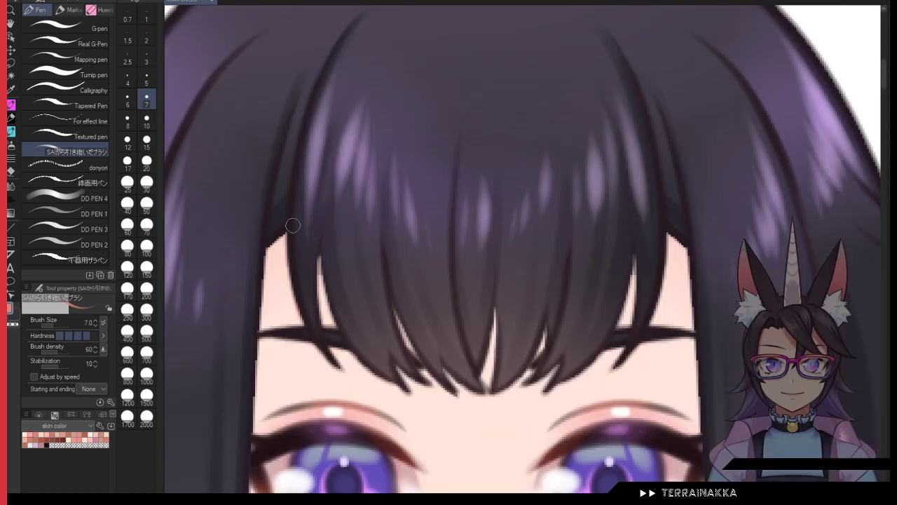
left_click_drag(292, 226, 348, 391)
mouse_move(318, 211)
left_mouse_down()
mouse_move(321, 288)
mouse_move(409, 396)
left_mouse_up()
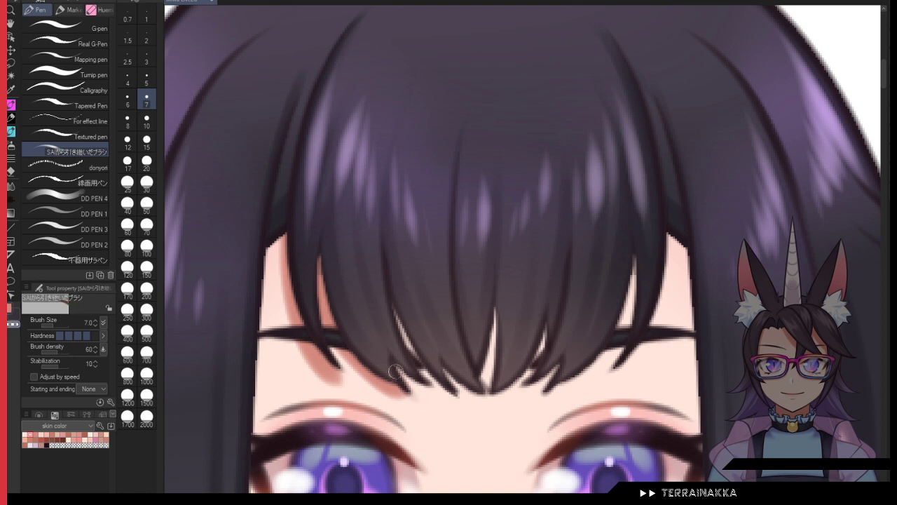
Step: Continue the salmon cast shadow beneath the fringe tips to the middle of the forehead
left_click_drag(389, 366, 410, 391)
left_click_drag(381, 346, 443, 398)
left_click_drag(421, 365, 403, 327)
left_click_drag(441, 380, 462, 393)
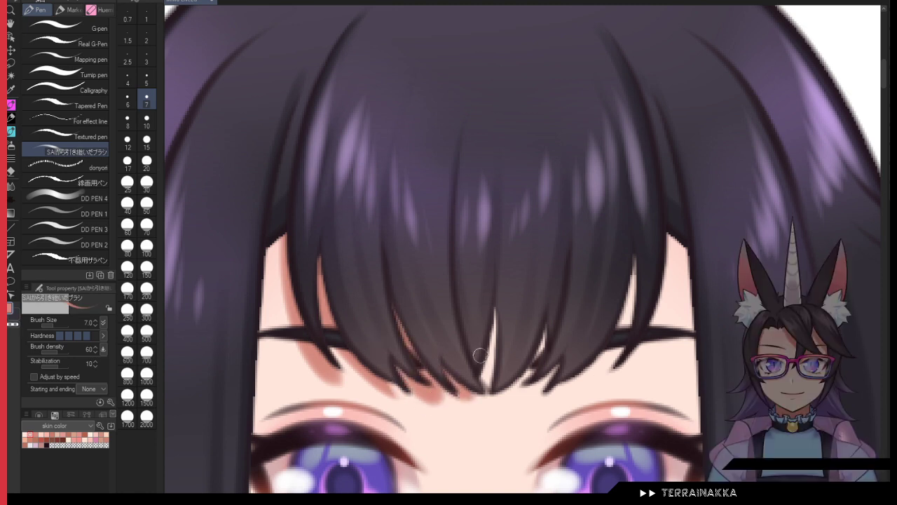
left_click_drag(481, 356, 495, 308)
Step: Paint matching cast shadows beneath the fringe strands on the viewer's right and trim them with transparent color
left_click_drag(492, 397, 545, 333)
mouse_move(533, 364)
left_mouse_down()
mouse_move(533, 384)
mouse_move(576, 346)
left_mouse_up()
mouse_move(576, 346)
left_mouse_down()
mouse_move(555, 397)
mouse_move(635, 259)
mouse_move(654, 303)
mouse_move(648, 168)
left_mouse_up()
key("c")
mouse_move(675, 235)
left_mouse_down()
mouse_move(677, 291)
mouse_move(599, 414)
left_mouse_up()
left_click_drag(623, 331, 574, 429)
key("c")
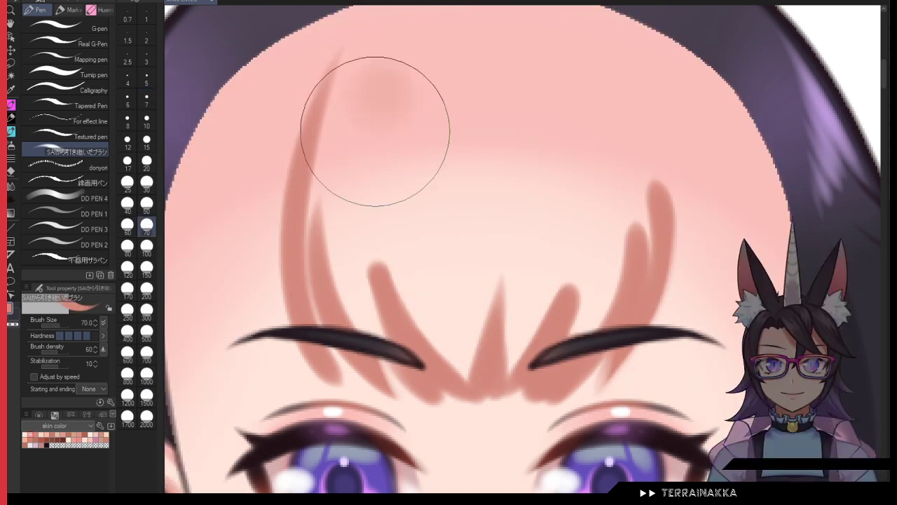
Step: Try to fill the forehead behind the fringe with the salmon shadow color using larger pen sizes, including 70
left_click_drag(362, 124, 365, 148)
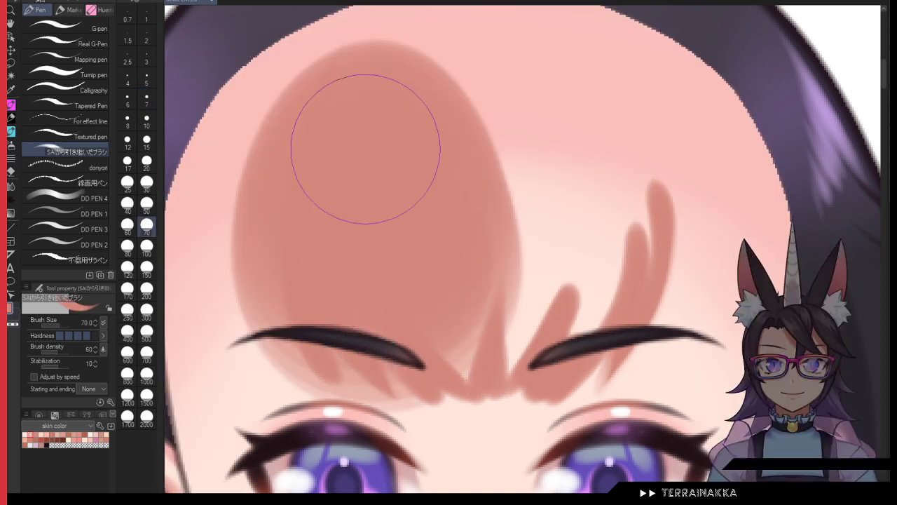
left_click(146, 139)
key("ctrl+z")
mouse_move(340, 91)
left_mouse_down()
mouse_move(541, 69)
mouse_move(621, 257)
left_mouse_up()
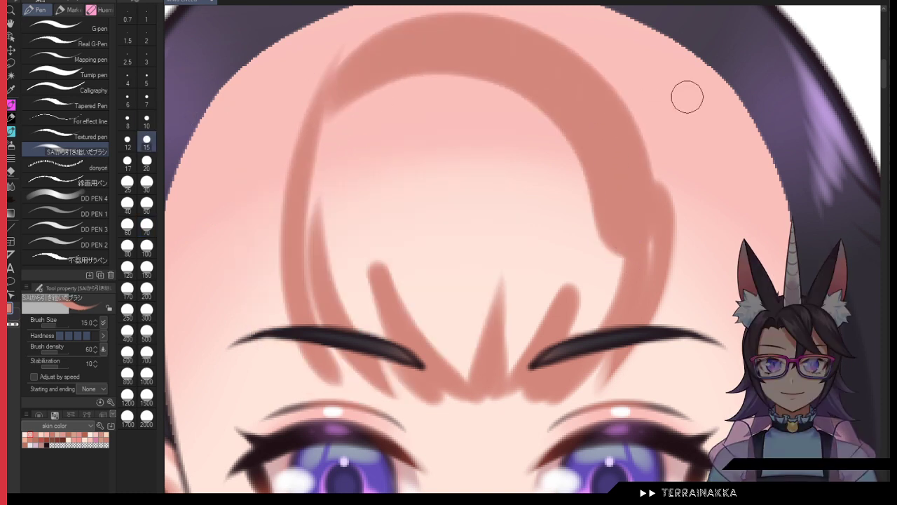
key("ctrl+z")
key("ctrl+z")
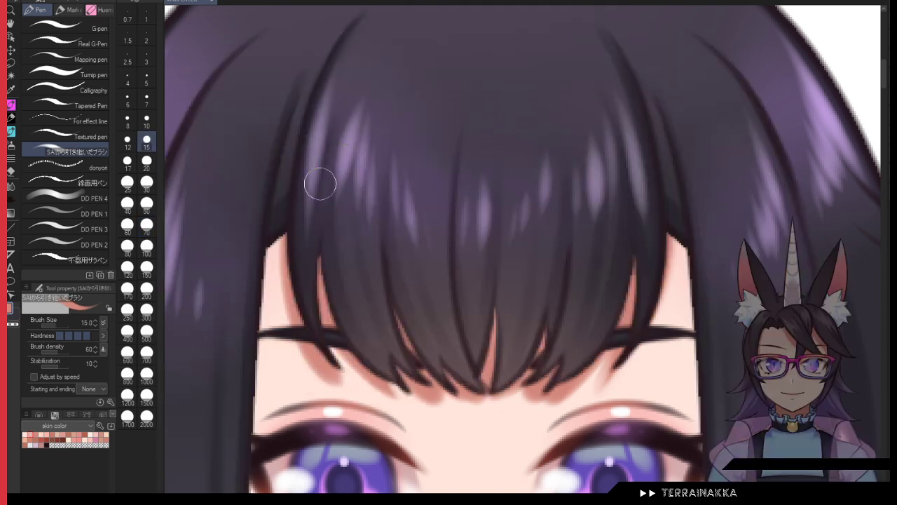
Step: Restore the undone salmon shadow strokes on the forehead and fill the area behind the fringe at pen size 15
key("ctrl+y")
key("ctrl+y")
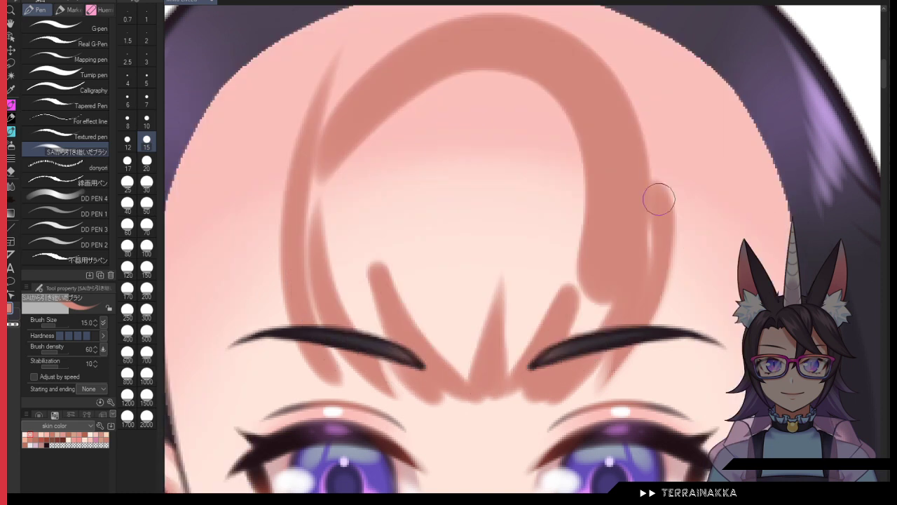
mouse_move(659, 200)
left_mouse_down()
mouse_move(618, 297)
mouse_move(558, 337)
mouse_move(518, 331)
mouse_move(500, 354)
mouse_move(443, 335)
mouse_move(389, 143)
mouse_move(402, 265)
mouse_move(451, 127)
mouse_move(507, 100)
mouse_move(547, 229)
mouse_move(556, 126)
mouse_move(380, 179)
mouse_move(462, 103)
mouse_move(356, 265)
mouse_move(346, 182)
mouse_move(399, 344)
mouse_move(321, 189)
mouse_move(343, 135)
mouse_move(312, 195)
mouse_move(507, 42)
mouse_move(542, 73)
mouse_move(334, 119)
mouse_move(552, 55)
mouse_move(632, 209)
mouse_move(617, 104)
mouse_move(637, 232)
left_mouse_up()
key("c")
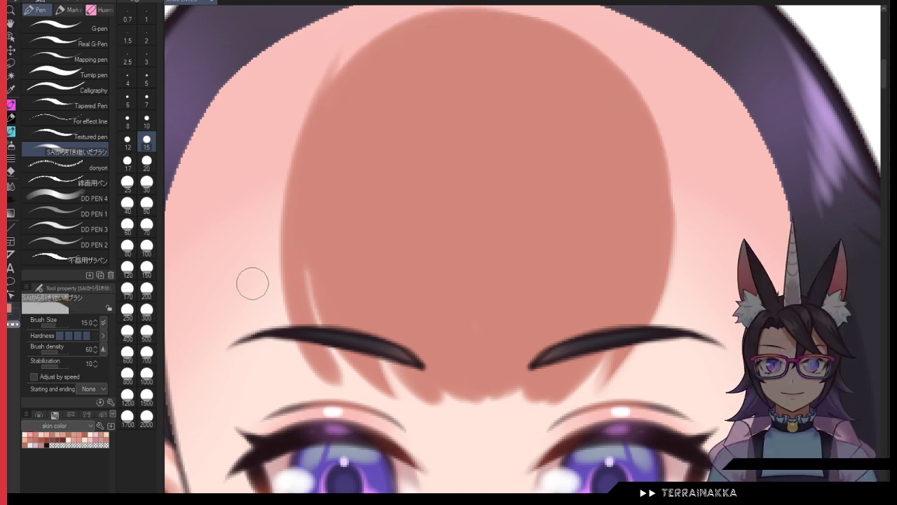
Step: Smooth the forehead shadow's edge and fill its gaps on the viewer's left with the pen at size 7
left_click(147, 99)
key("c")
left_click_drag(424, 25, 311, 134)
left_click_drag(308, 272, 321, 334)
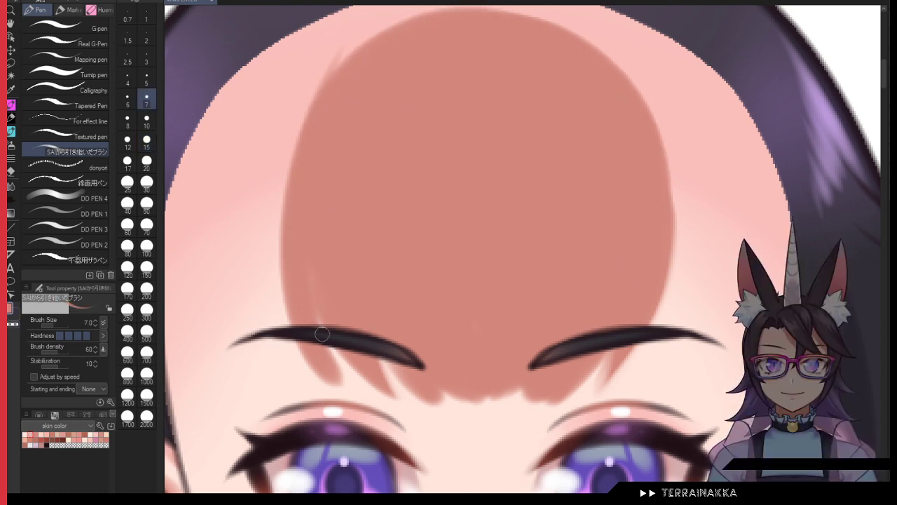
Step: Refine the shadow tips beneath the fringe with the pen at size 4, trimming them with transparent color
key("bracketleft")
key("bracketleft")
key("bracketleft")
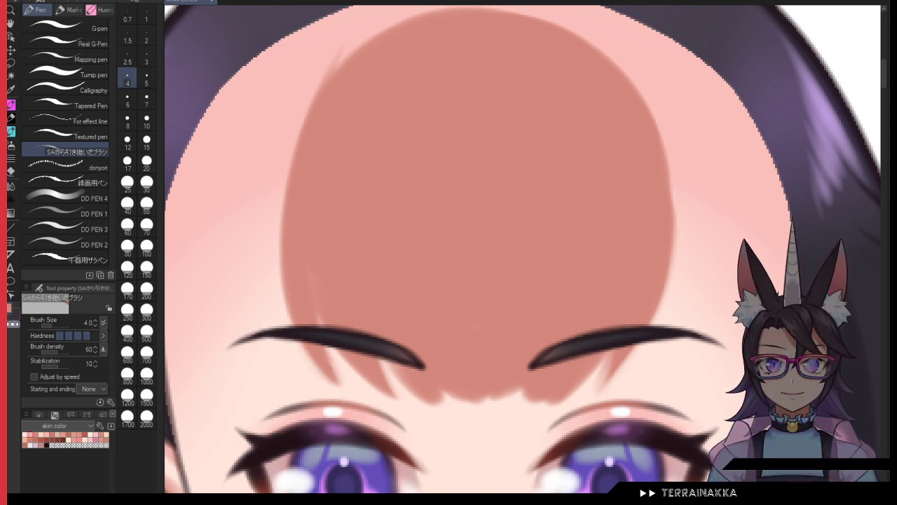
key("c")
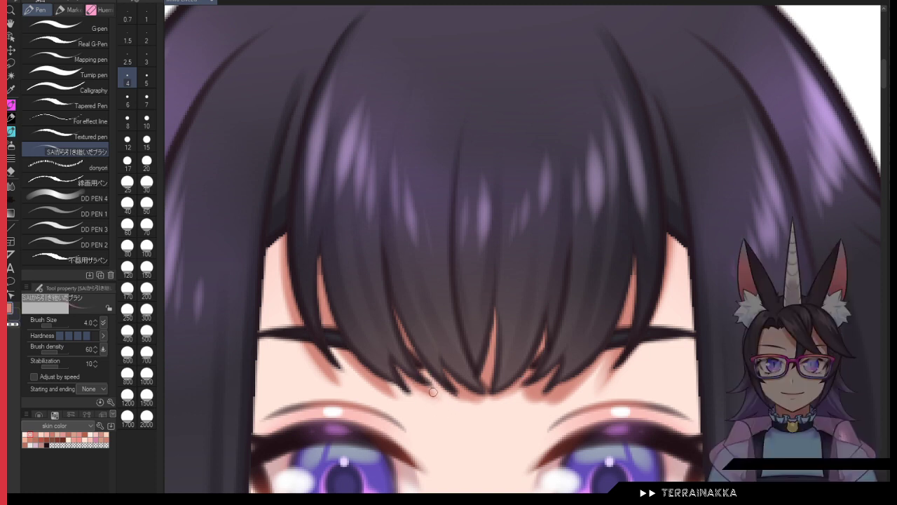
key("c")
left_click_drag(614, 353, 598, 385)
key("c")
key("ctrl+minus")
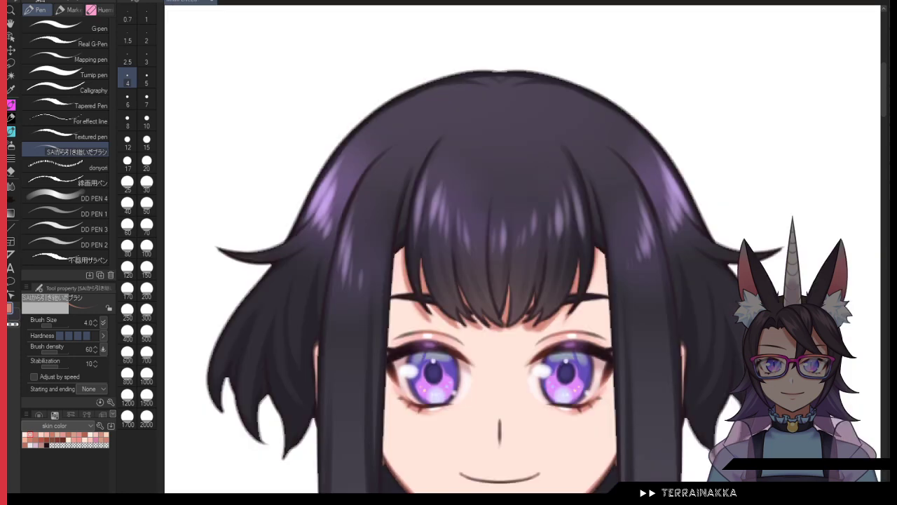
Step: Try to paint a salmon shadow down the face beside the long side lock on the viewer's left at pen size 15
left_click(146, 142)
left_click_drag(414, 299, 378, 166)
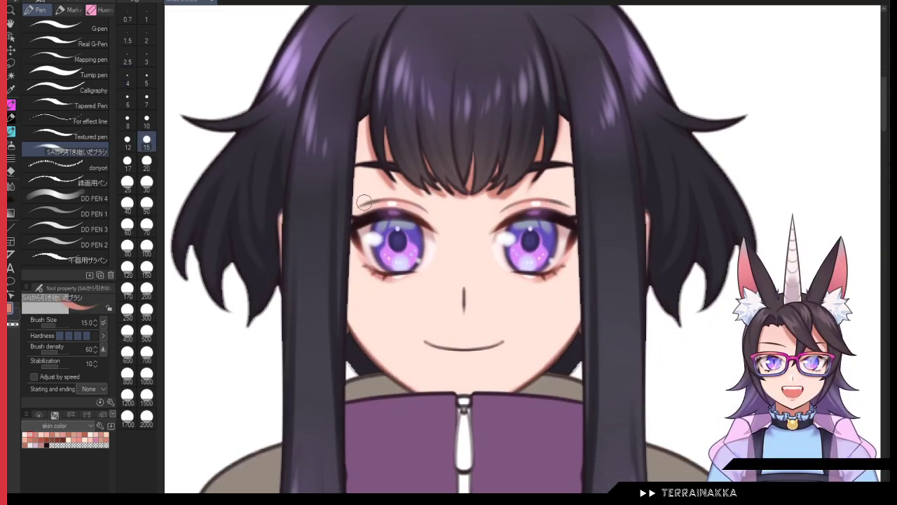
left_click_drag(353, 112, 352, 384)
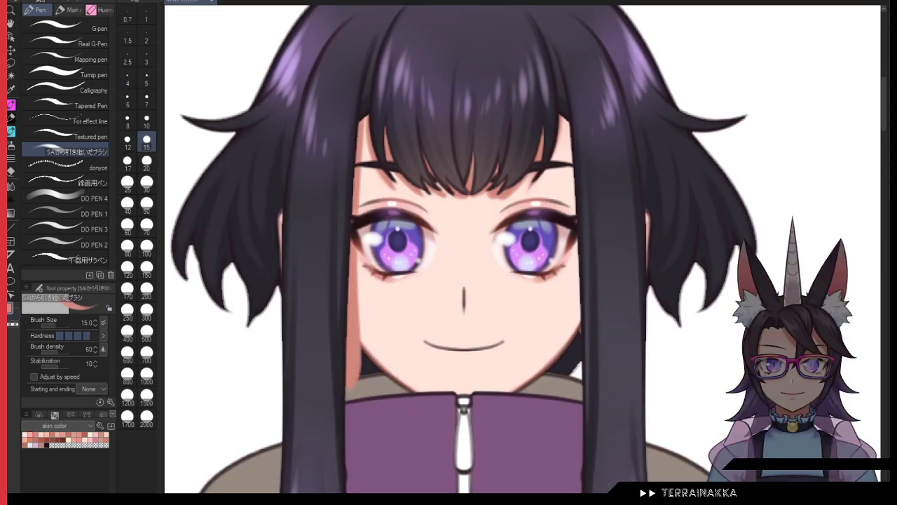
key("ctrl+z")
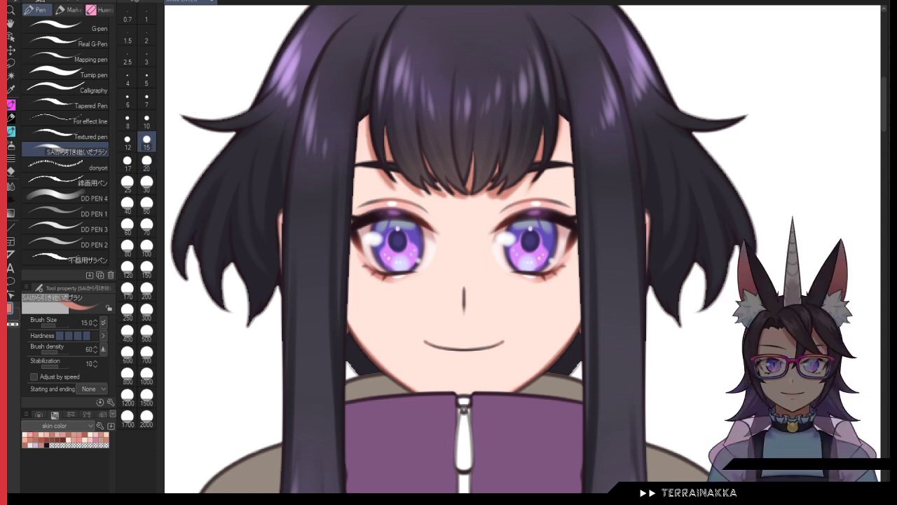
Step: Remove the fringe and its salmon fill from view and paint a cast shadow under the parted hair on the viewer's left
left_click(895, 168)
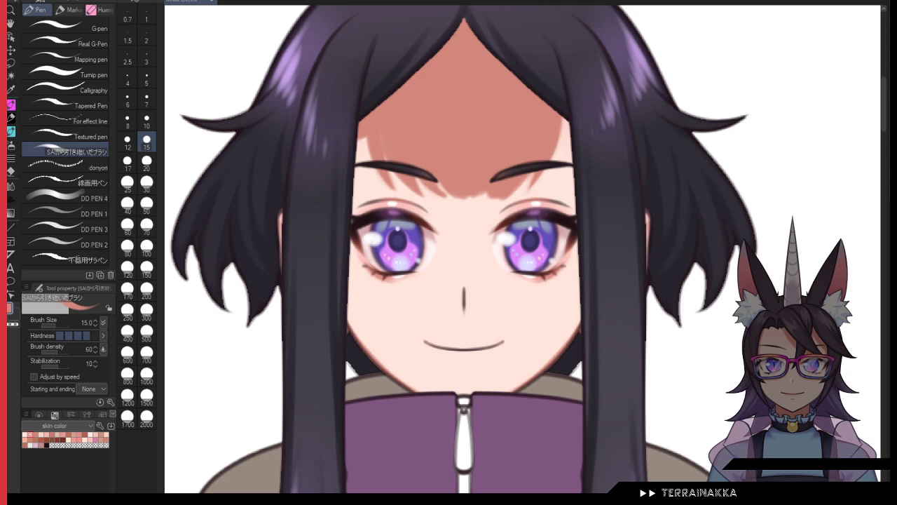
key("ctrl+z")
key("Delete")
scroll(466, 71, "up", 2)
left_click_drag(457, 66, 336, 201)
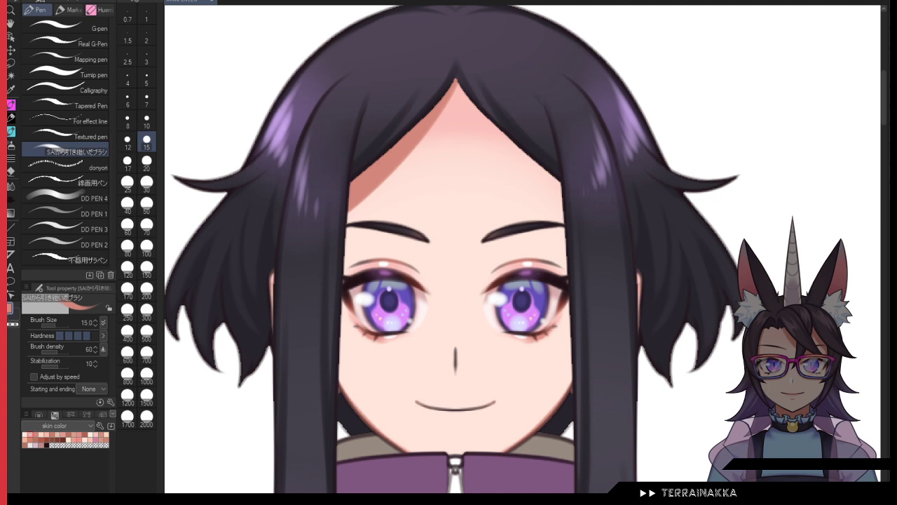
Step: Paint the matching salmon shadow under the parted hair on the viewer's right, redoing the stroke until it fits
left_click_drag(456, 80, 579, 185)
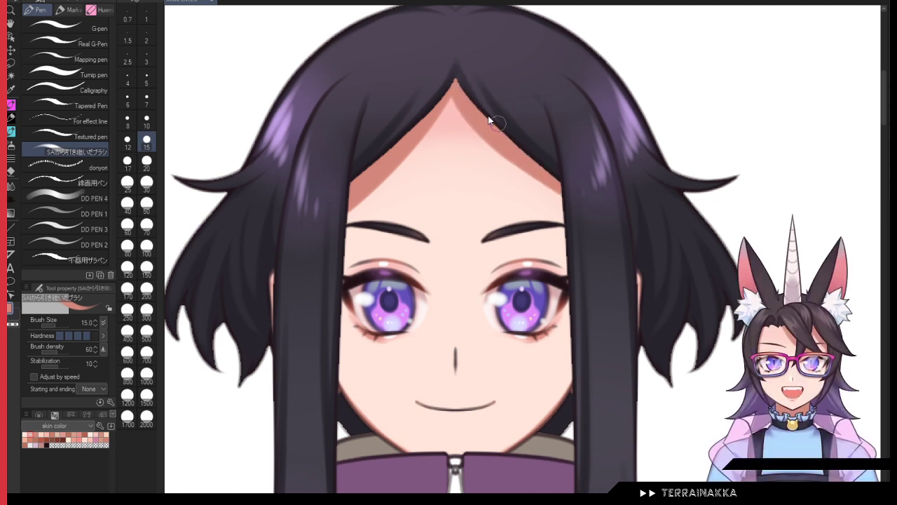
key("ctrl+z")
left_click_drag(460, 84, 595, 208)
key("ctrl+z")
left_click_drag(460, 87, 598, 212)
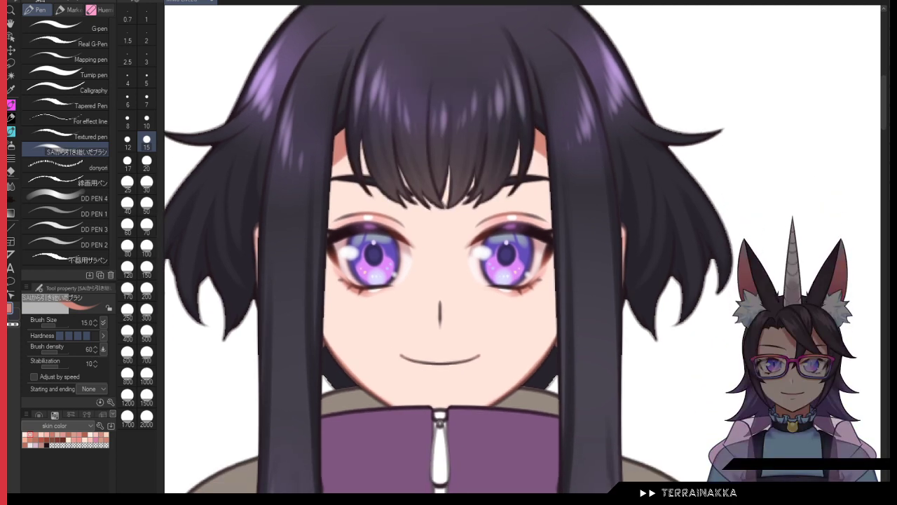
scroll(522, 249, "down", 2)
scroll(522, 249, "down", 2)
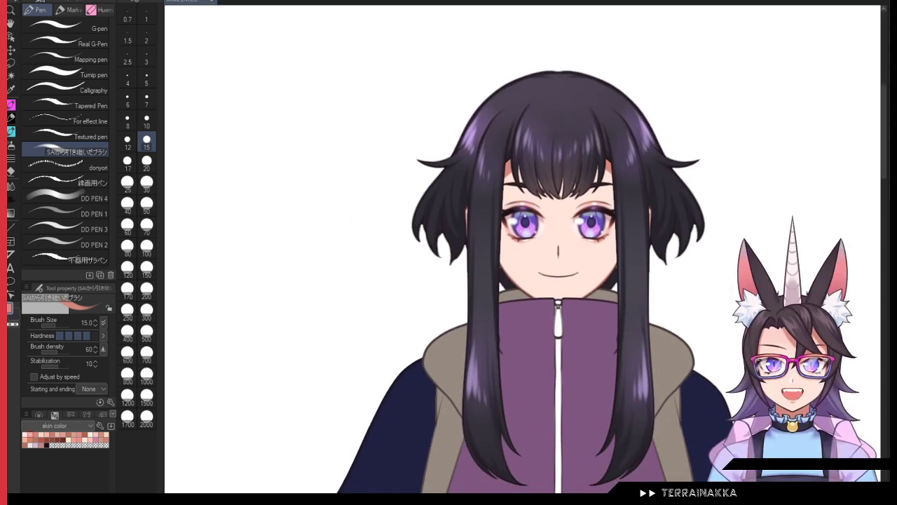
Step: Nudge the smiling mouth line slightly upward on the face with the Move layer tool
scroll(636, 270, "up", 3)
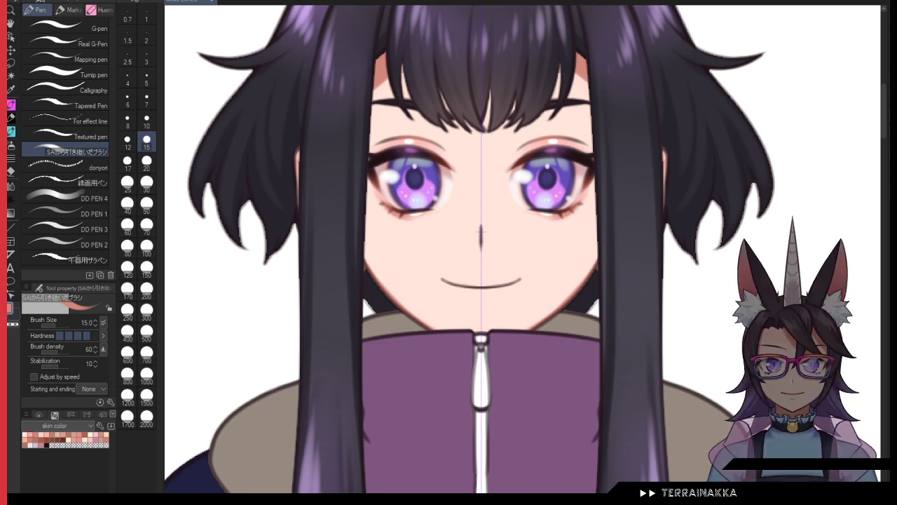
left_click(11, 49)
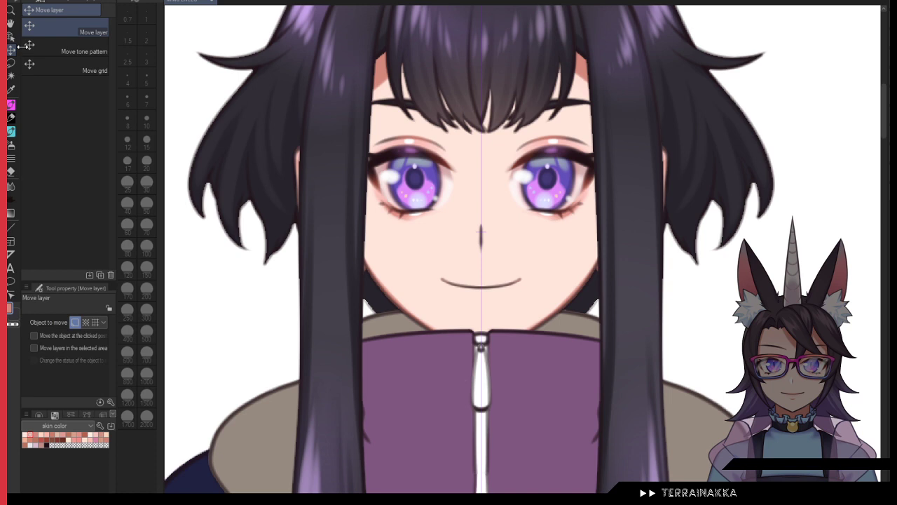
key("Up")
key("Up")
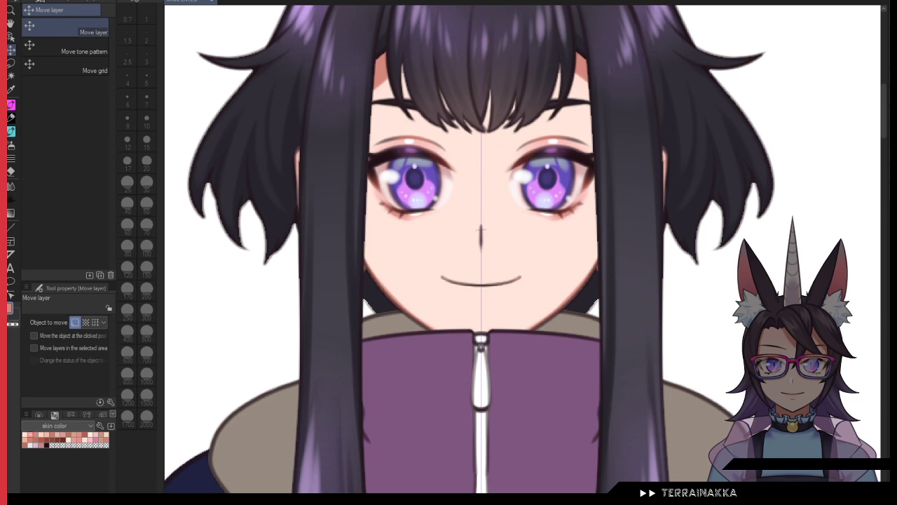
key("Up")
key("Down")
Step: Choose a coral red from the 和色カラーパレット color set for the SAI-style pen and set its size to 5
scroll(699, 334, "up", 3)
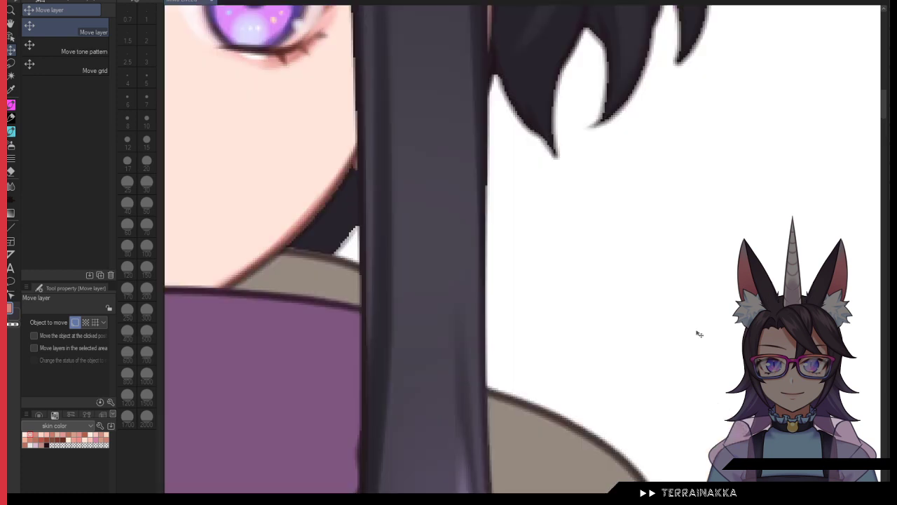
left_click(12, 105)
left_click_drag(283, 245, 575, 286)
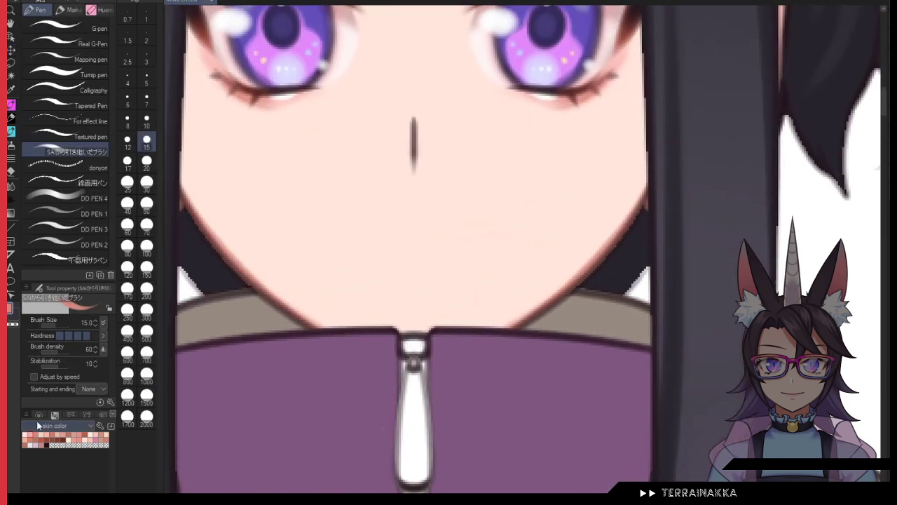
left_click(39, 415)
left_click(89, 442)
left_click(53, 415)
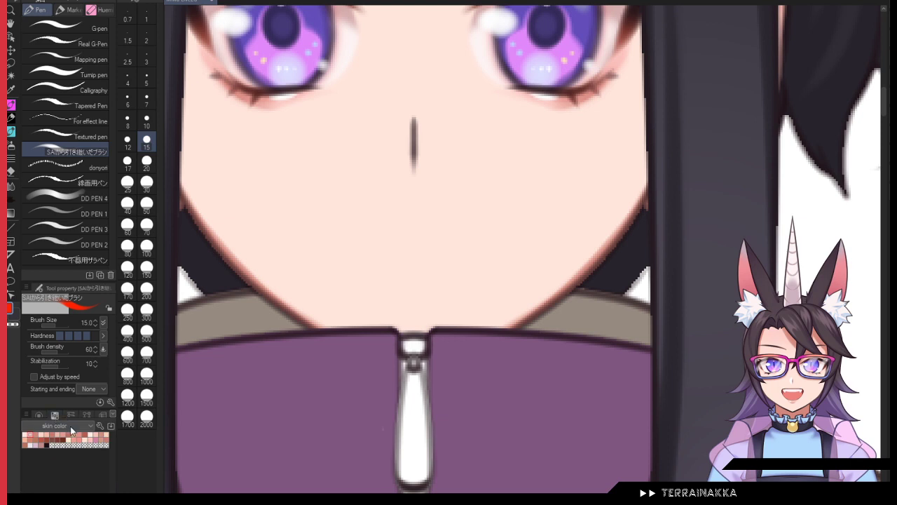
left_click(78, 423)
left_click(92, 417)
left_click(79, 434)
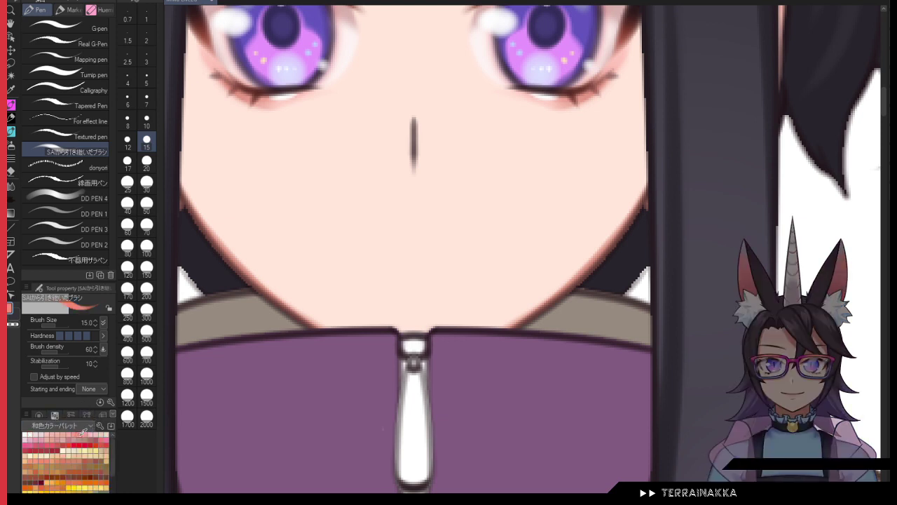
left_click(147, 74)
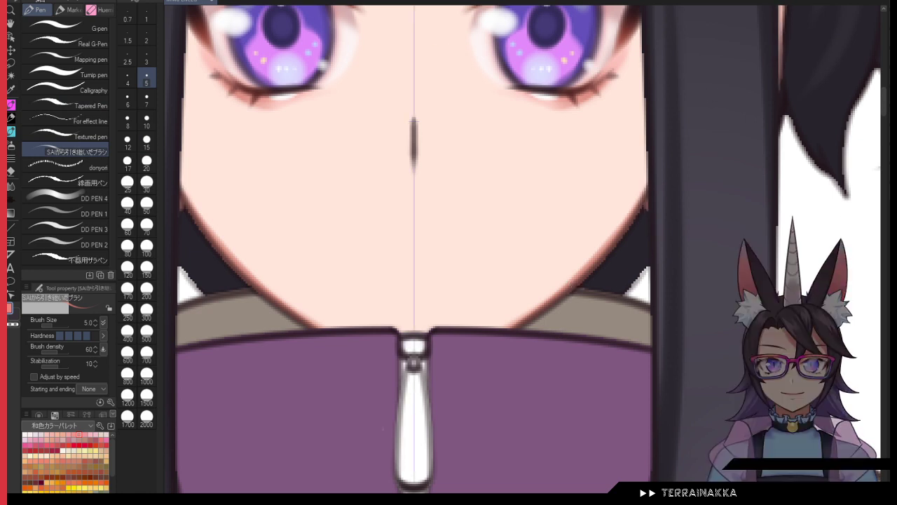
Step: Draw a symmetrical open-mouth shape around the smile line and fill it with coral
left_click_drag(334, 222, 495, 223)
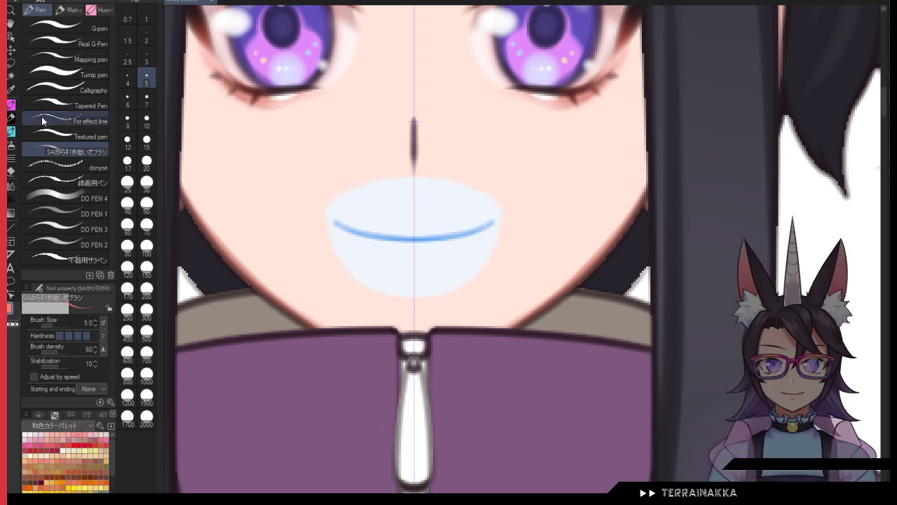
key("ctrl+d")
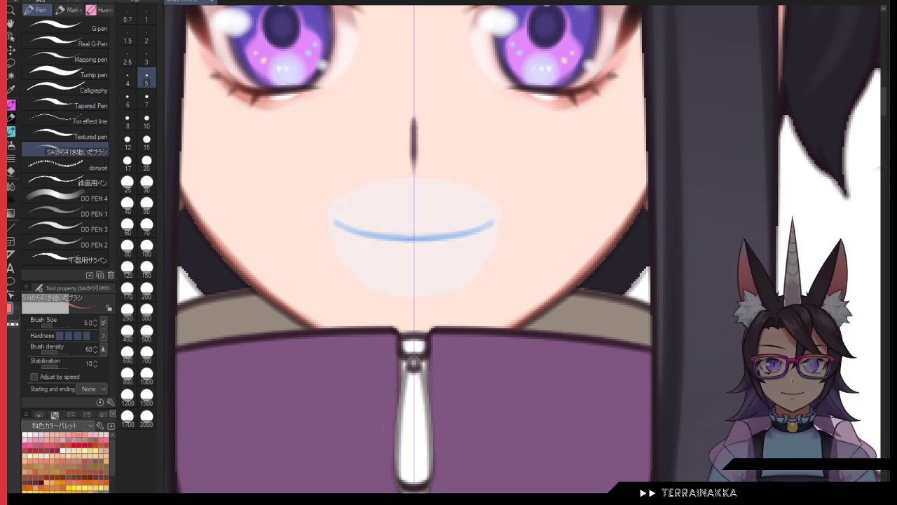
mouse_move(363, 210)
left_mouse_down()
mouse_move(430, 197)
mouse_move(469, 201)
mouse_move(357, 201)
mouse_move(344, 221)
mouse_move(368, 215)
mouse_move(356, 212)
mouse_move(359, 226)
mouse_move(421, 178)
mouse_move(373, 212)
mouse_move(412, 210)
mouse_move(383, 245)
mouse_move(342, 213)
mouse_move(364, 262)
mouse_move(406, 276)
mouse_move(440, 268)
mouse_move(369, 224)
mouse_move(423, 248)
mouse_move(446, 231)
left_mouse_up()
scroll(470, 226, "up", 3)
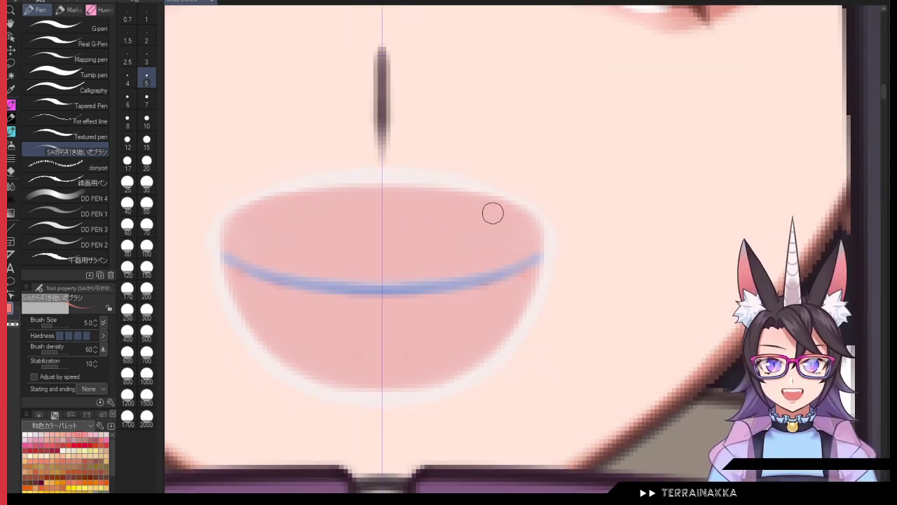
left_click_drag(321, 374, 405, 376)
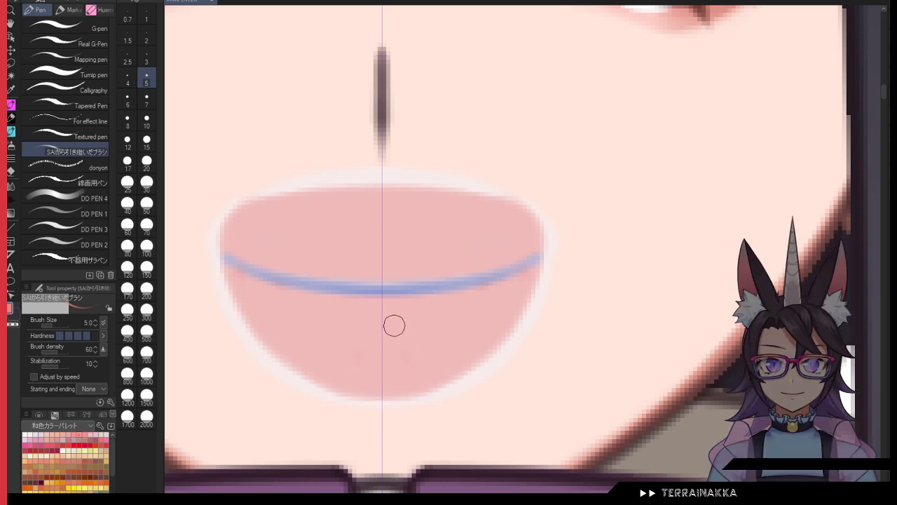
Step: Undo the last reshaping of the mouth's lower edge and compare the smile line with the coral mouth, keeping only the coral shape visible
left_click(146, 62)
key("ctrl+z")
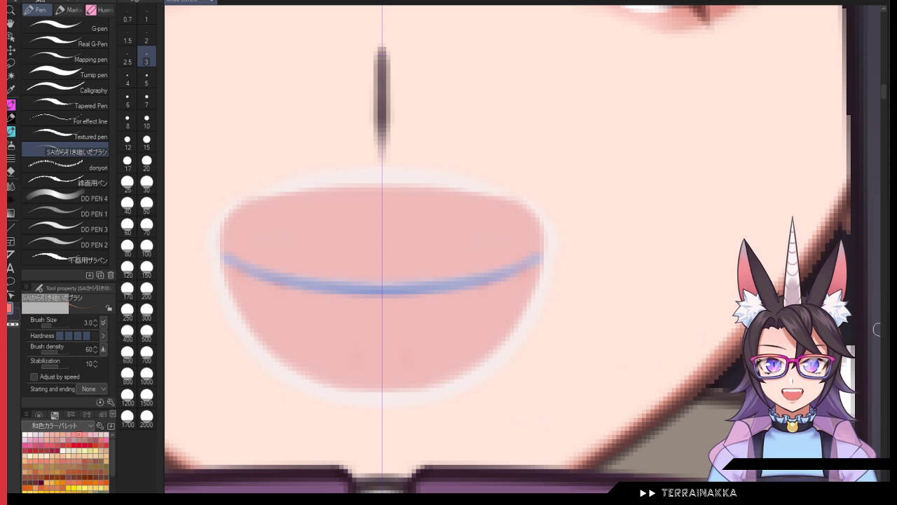
key("ctrl+minus")
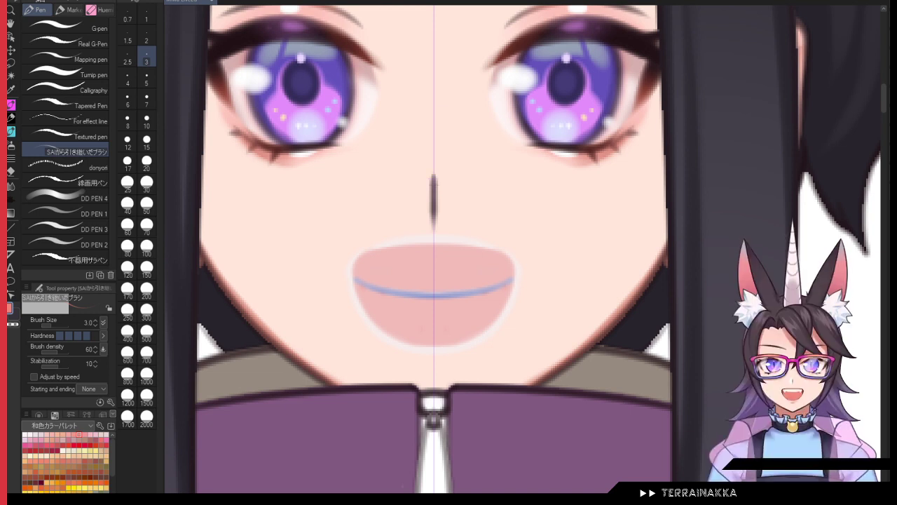
key("ctrl+z")
key("ctrl+y")
key("ctrl+z")
key("ctrl+z")
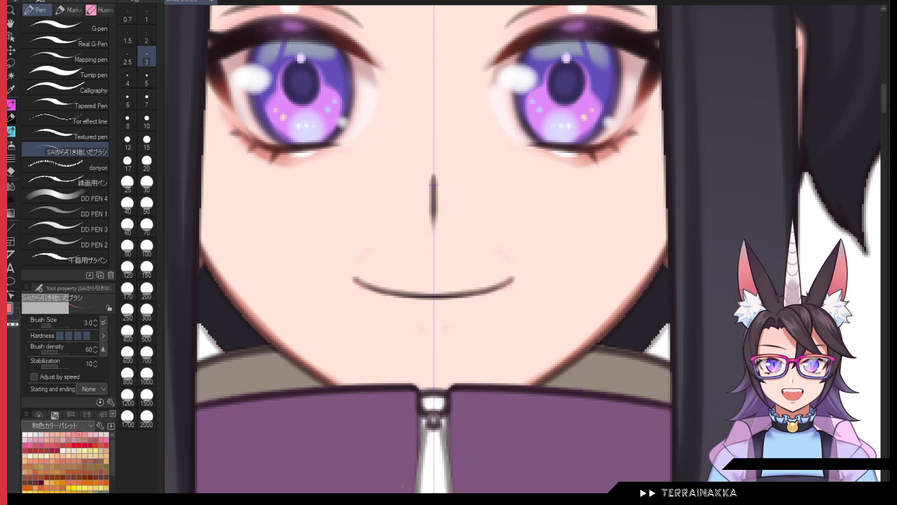
key("ctrl+z")
key("ctrl+z")
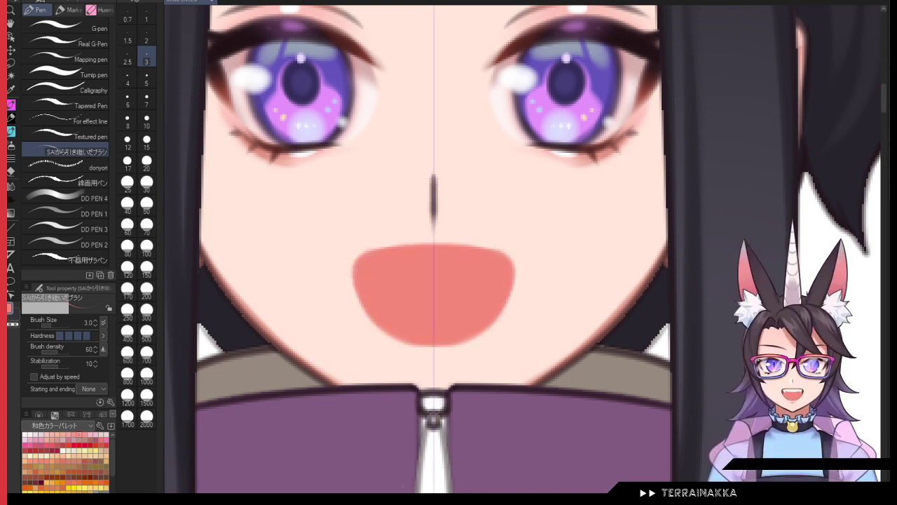
Step: Nudge the nose line slightly upward and paint a thin white strip of upper teeth inside the open mouth
left_click(16, 41)
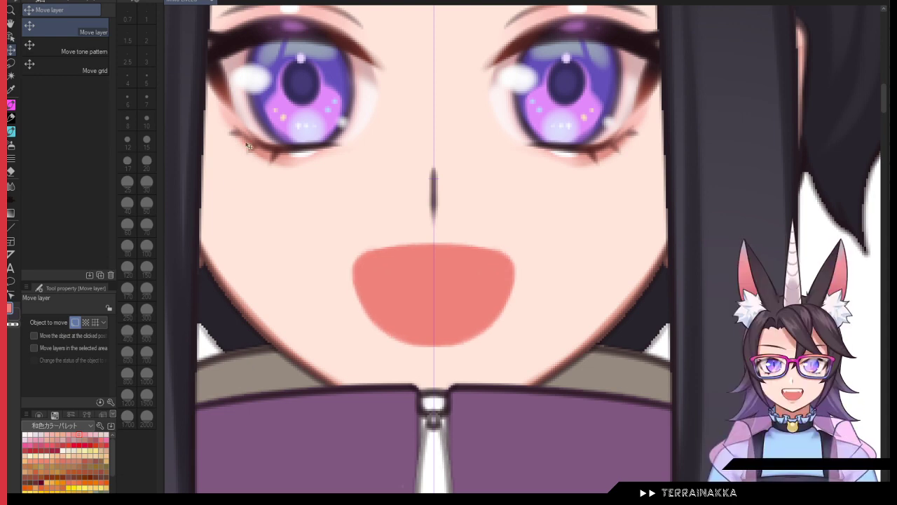
key("p")
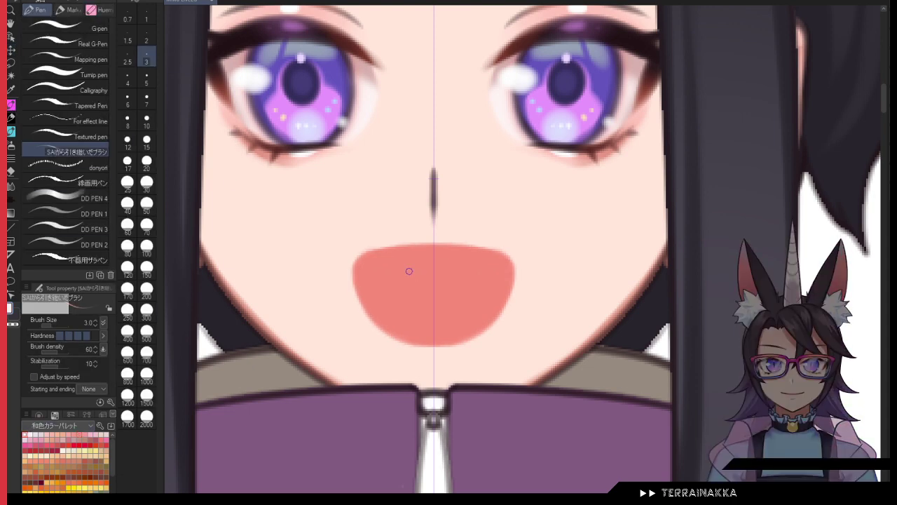
left_click_drag(376, 264, 493, 264)
Step: Thicken the white upper teeth and round their ends with the pen at size 5 in a rotated view
left_click(147, 83)
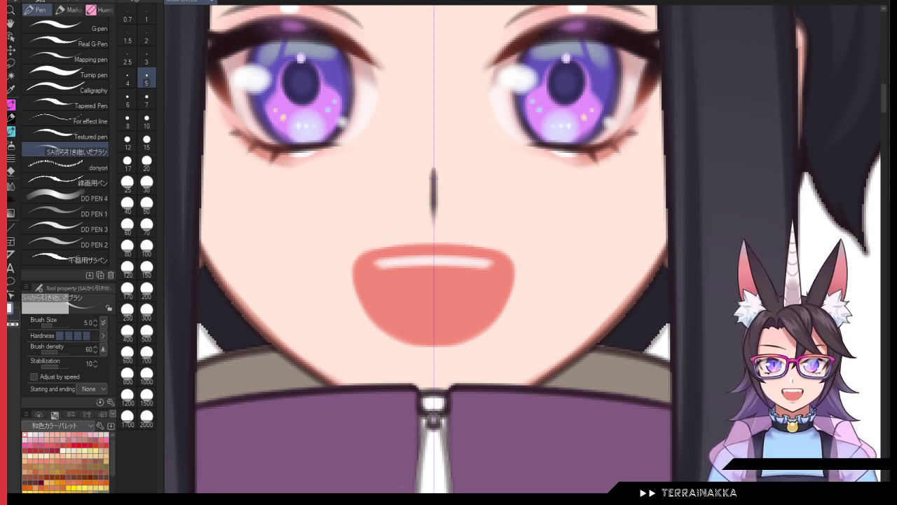
key("minus")
left_click_drag(535, 300, 543, 369)
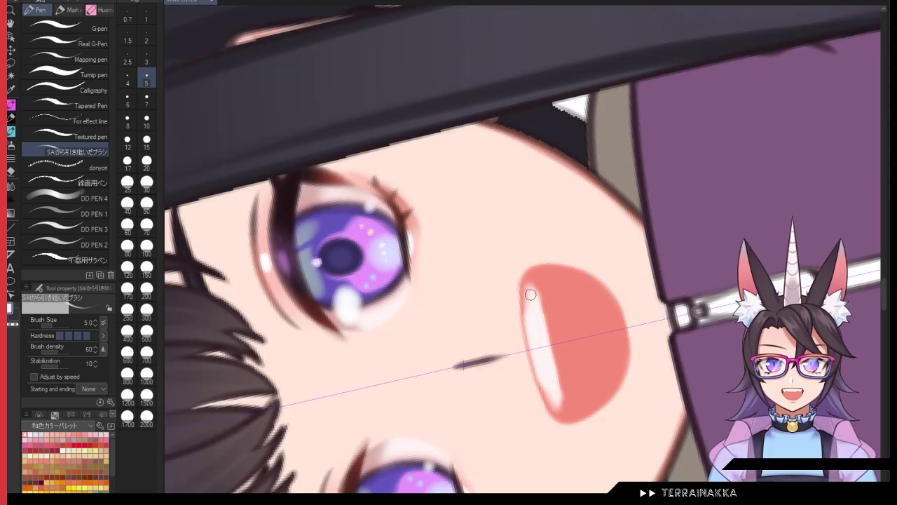
mouse_move(534, 280)
left_mouse_down()
mouse_move(570, 409)
mouse_move(537, 279)
mouse_move(545, 301)
left_mouse_up()
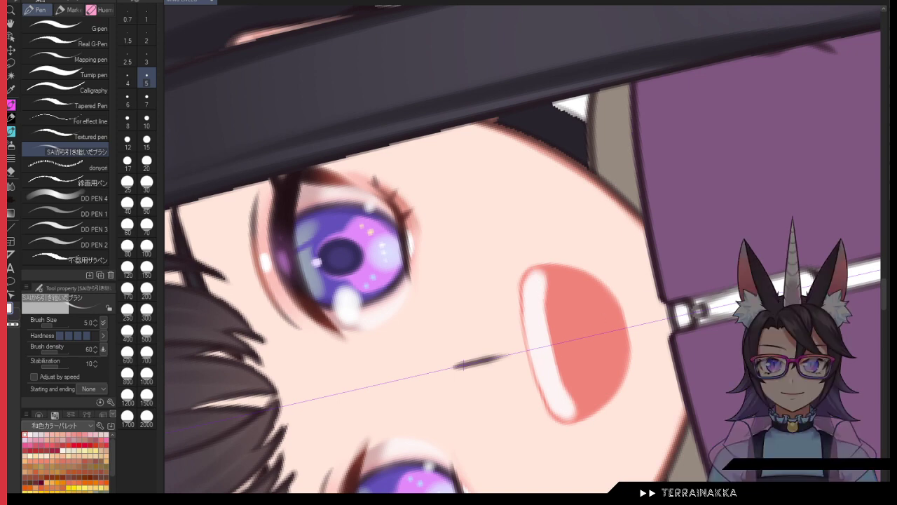
Step: Stroke the open mouth's upper edge and corner in coral red with the pen at size 7 in an upright view
key("asciicircum")
key("c")
key("bracketleft")
key("bracketleft")
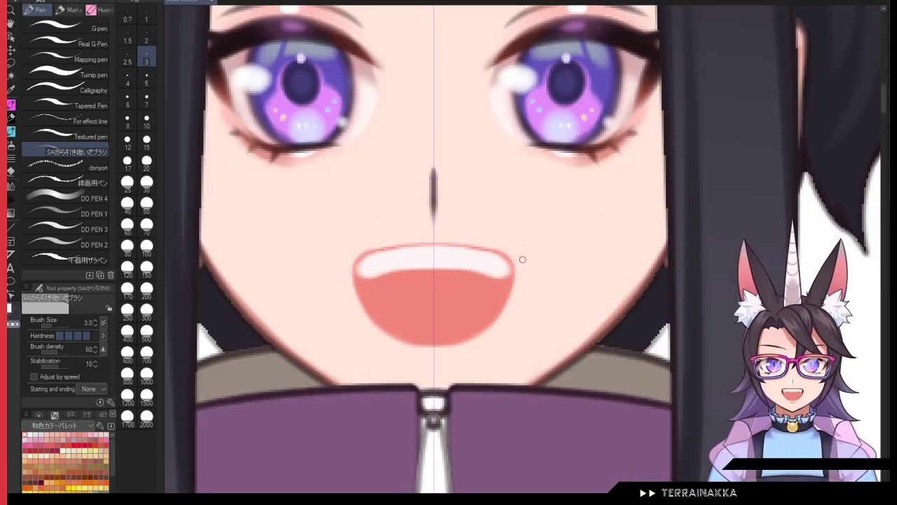
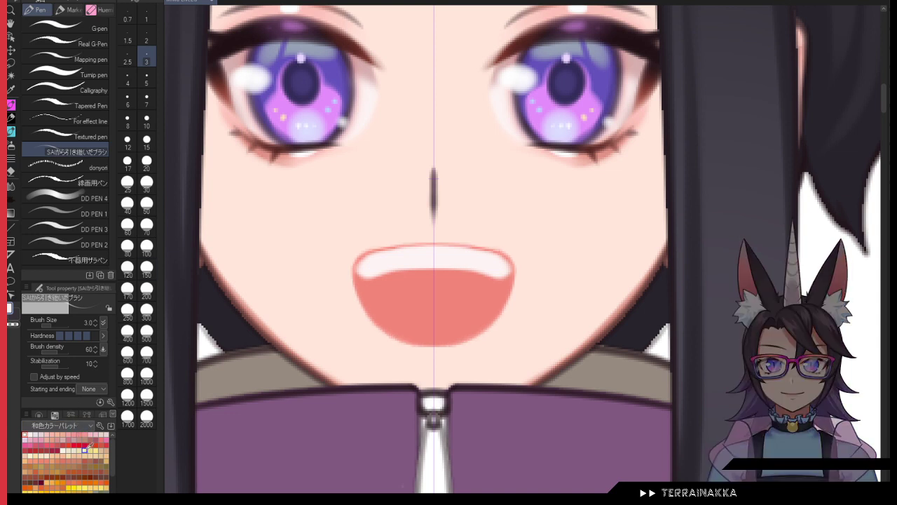
left_click(40, 414)
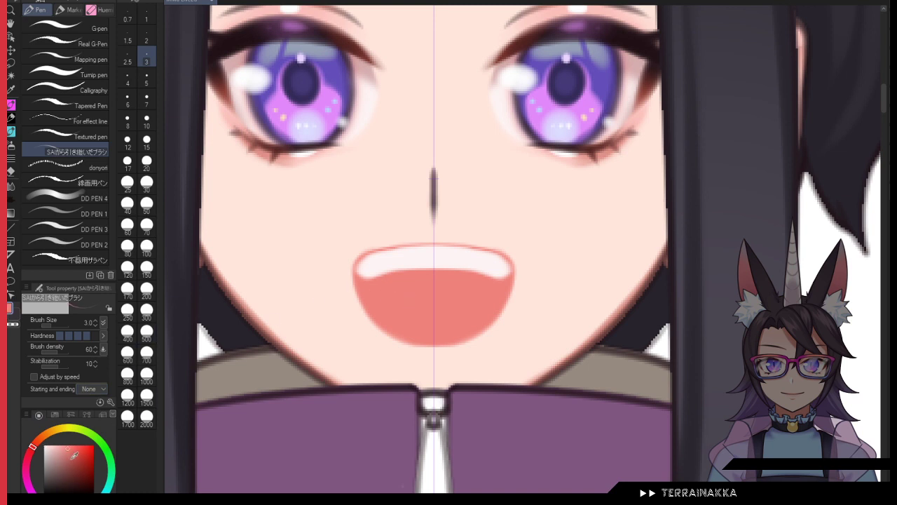
left_click(146, 100)
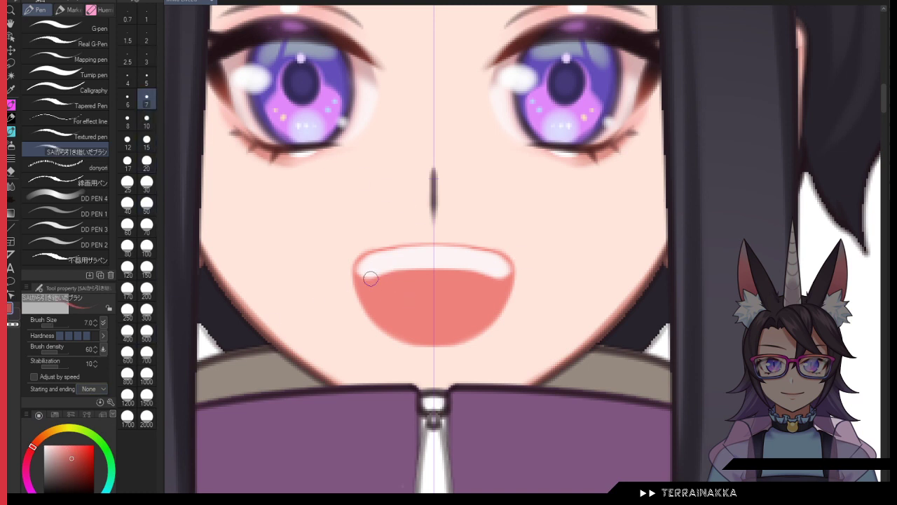
left_click_drag(348, 289, 464, 242)
left_click_drag(357, 276, 364, 312)
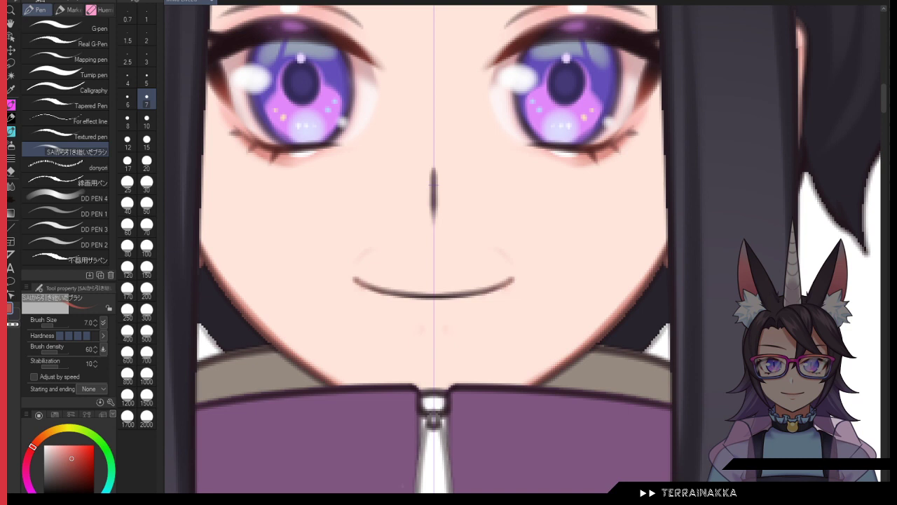
Step: Cover the faint leftover marks around the smile line with the sampled skin colour using the pen at size 5
left_click(506, 198, "alt")
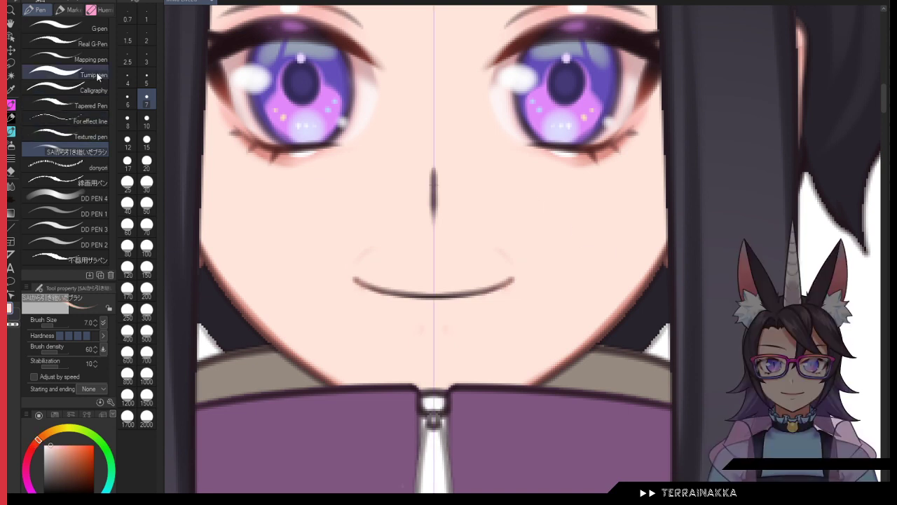
left_click(147, 77)
scroll(435, 320, "up", 5)
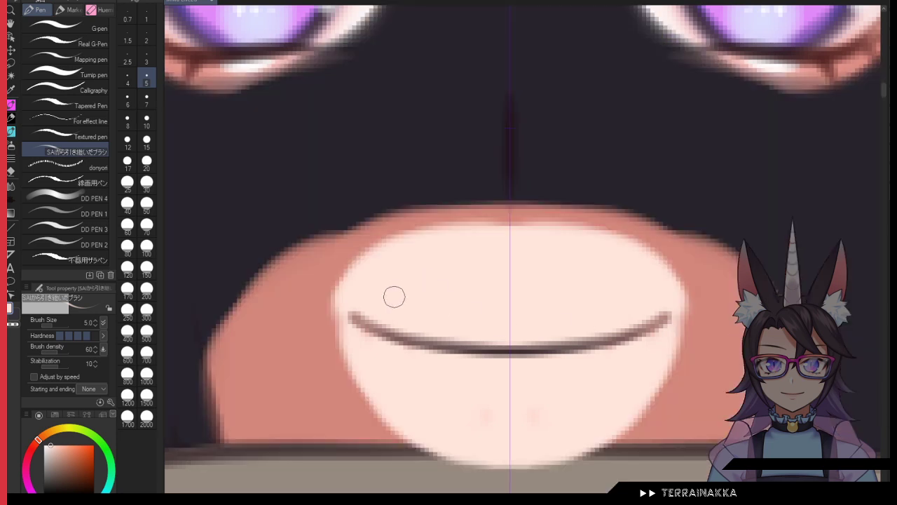
left_click_drag(417, 242, 444, 256)
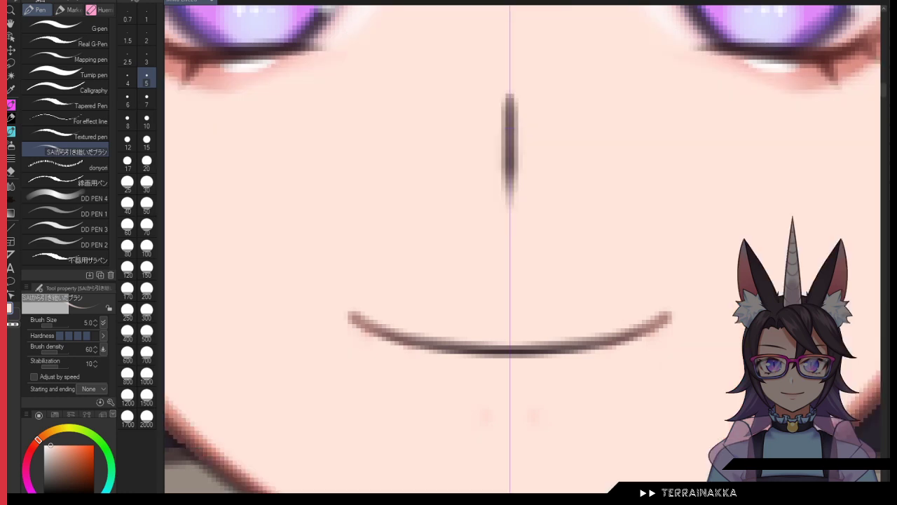
key("ctrl+minus")
key("ctrl+minus")
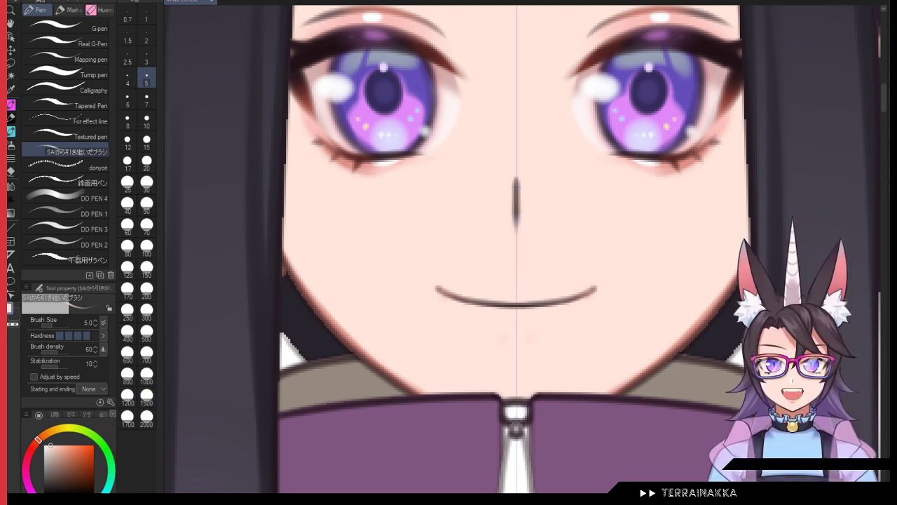
Step: Paint a small salmon lip shadow centred below the smile at size 3 and trim its shape with transparent strokes
left_click(54, 415)
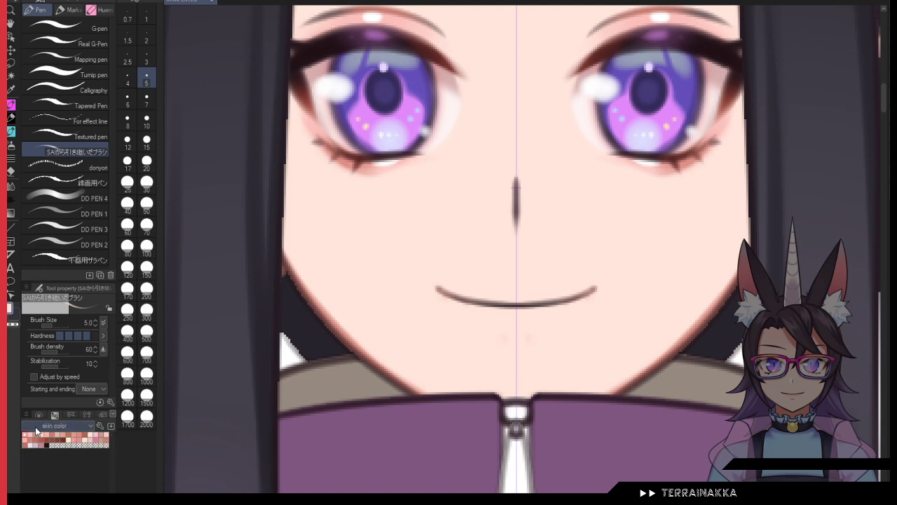
left_click(36, 433)
left_click(146, 58)
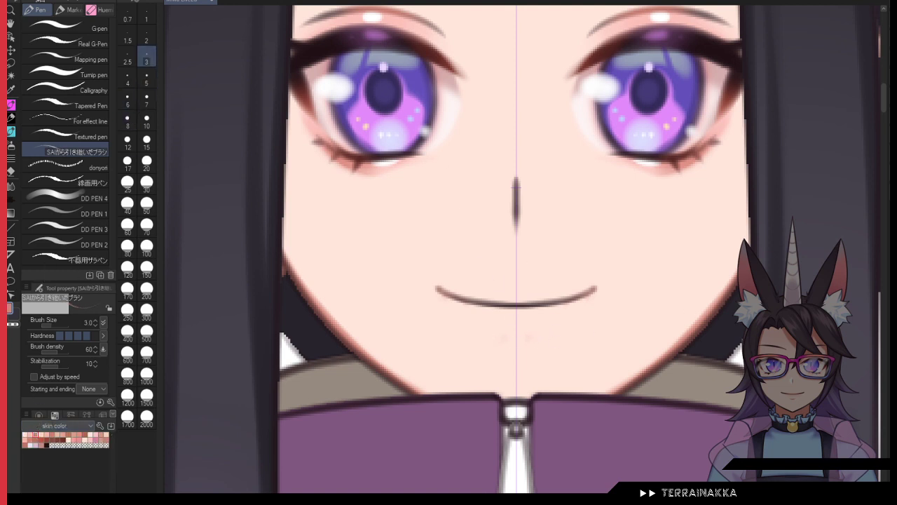
left_click_drag(474, 343, 561, 342)
key("ctrl+z")
mouse_move(483, 337)
left_mouse_down()
mouse_move(551, 337)
mouse_move(541, 336)
left_mouse_up()
key("c")
mouse_move(481, 328)
left_mouse_down()
mouse_move(561, 324)
mouse_move(537, 341)
left_mouse_up()
key("c")
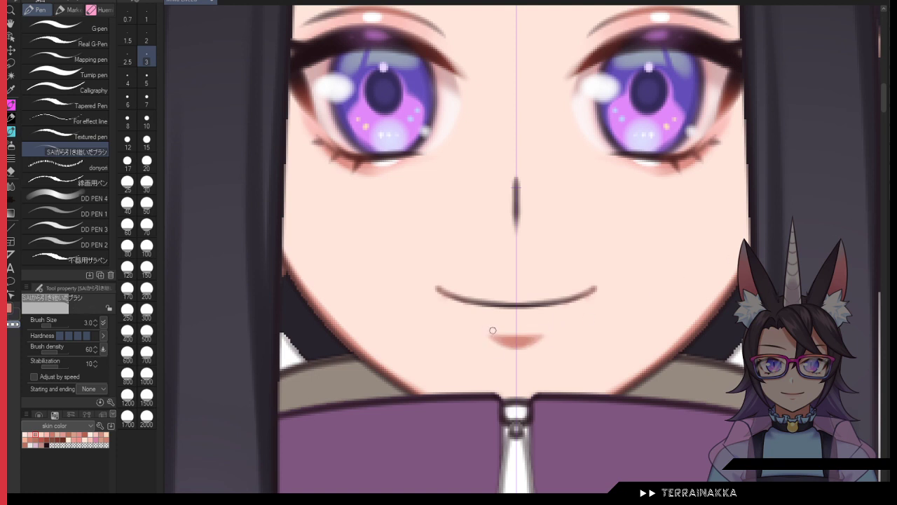
Step: Hide the long front hair covering the torso and set the pen to size 25 with a muted reddish brown
key("ctrl+minus")
key("ctrl+minus")
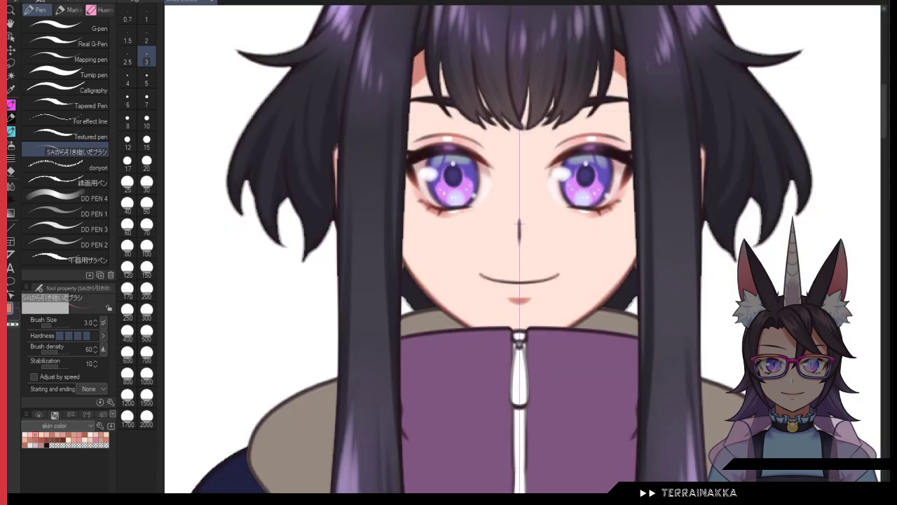
key("ctrl+0")
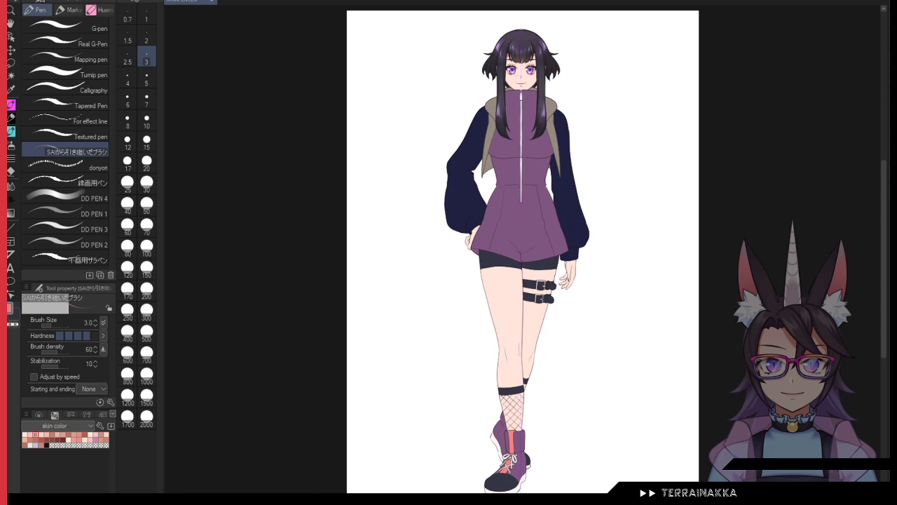
scroll(583, 138, "up", 4)
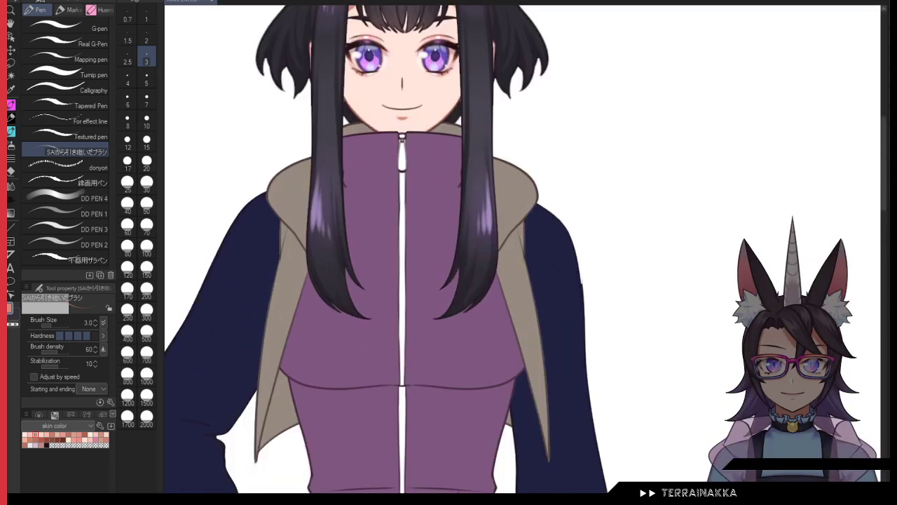
left_click_drag(402, 231, 454, 211)
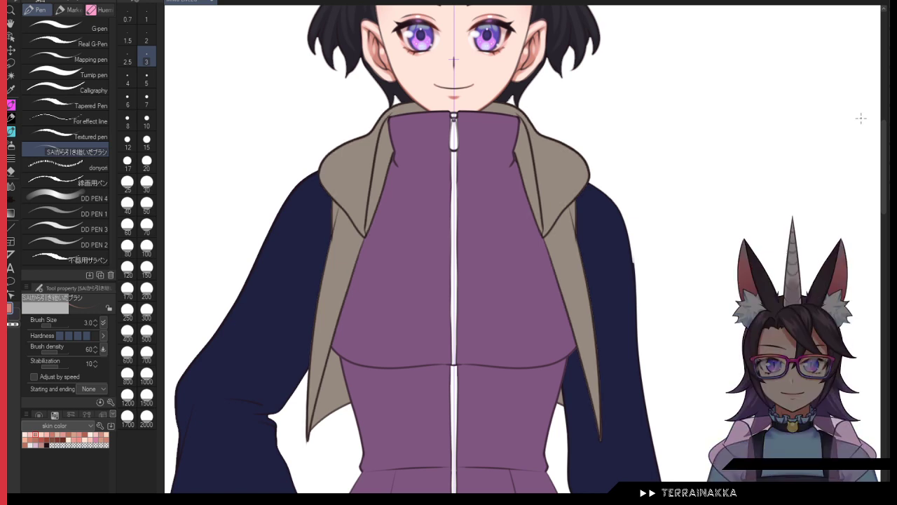
left_click(127, 182)
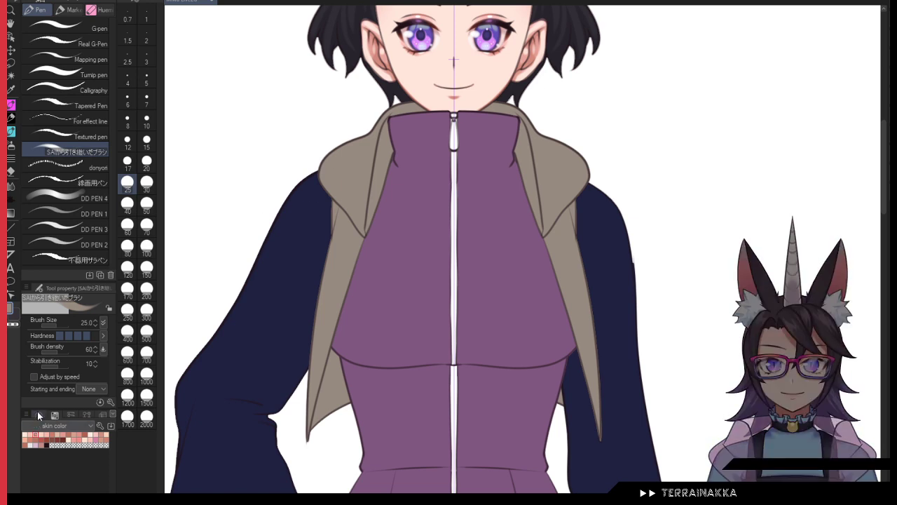
left_click(39, 414)
left_click(61, 467)
left_click_drag(41, 437, 35, 443)
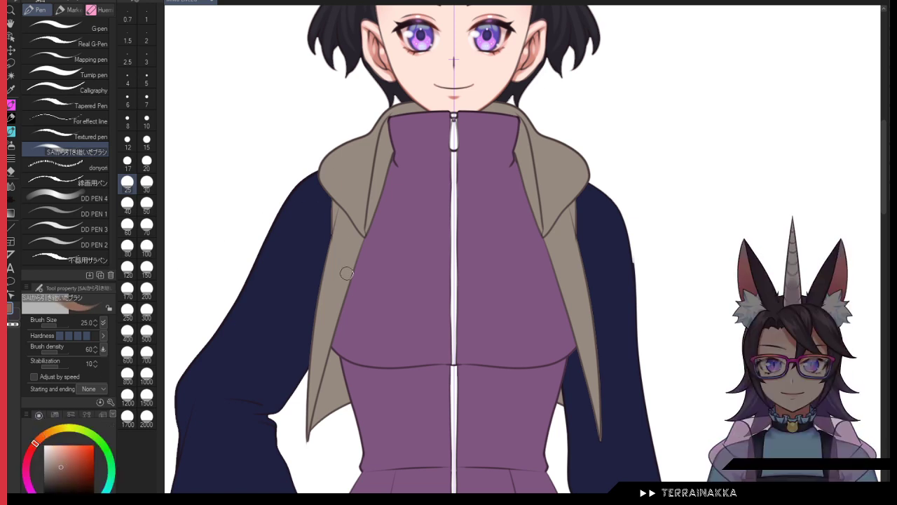
Step: Try a muted brown shadow along the beige vest's edge and inside its collar
left_click_drag(312, 415, 327, 341)
key("ctrl+z")
left_click(55, 473)
left_click(31, 449)
left_click_drag(389, 143, 401, 112)
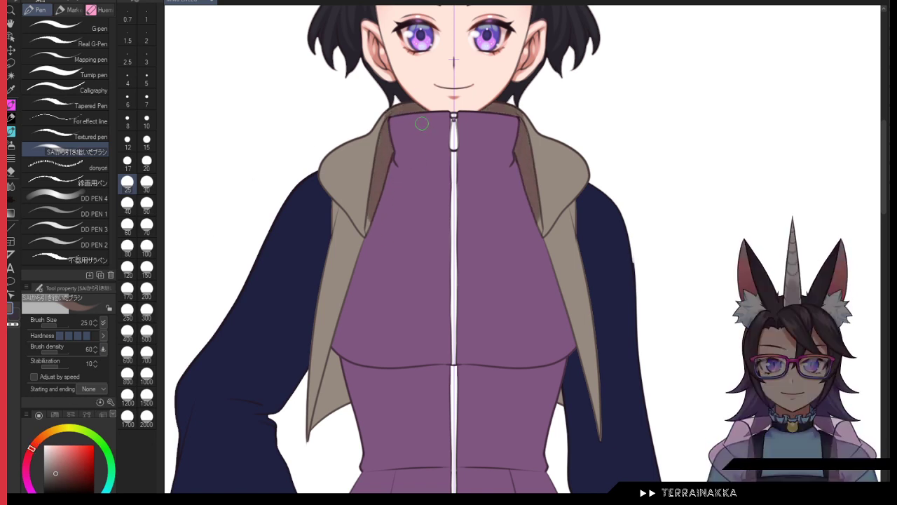
left_click(62, 471)
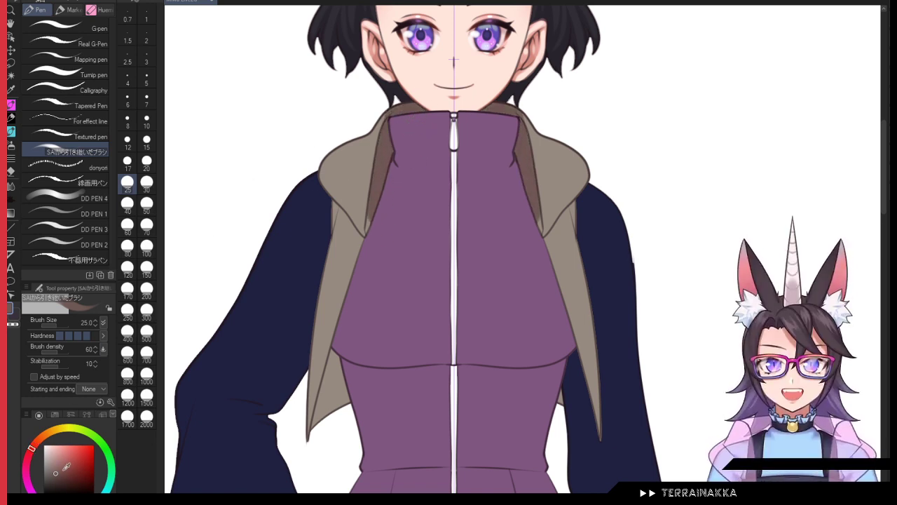
key("ctrl+z")
Step: Try redder brown tones for the symmetrical shadow inside the beige collar at size 25
mouse_move(429, 101)
left_mouse_down()
mouse_move(392, 142)
mouse_move(372, 245)
left_mouse_up()
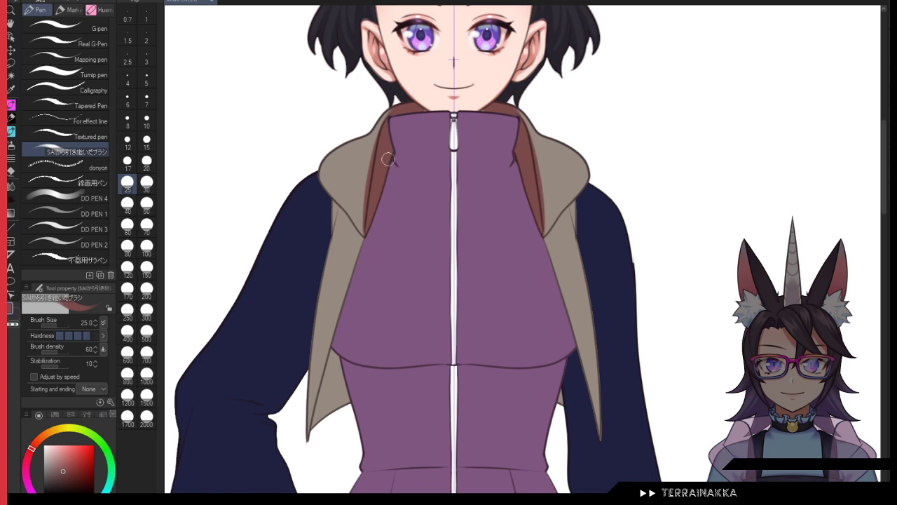
left_click(62, 468)
left_click(29, 456)
key("ctrl+z")
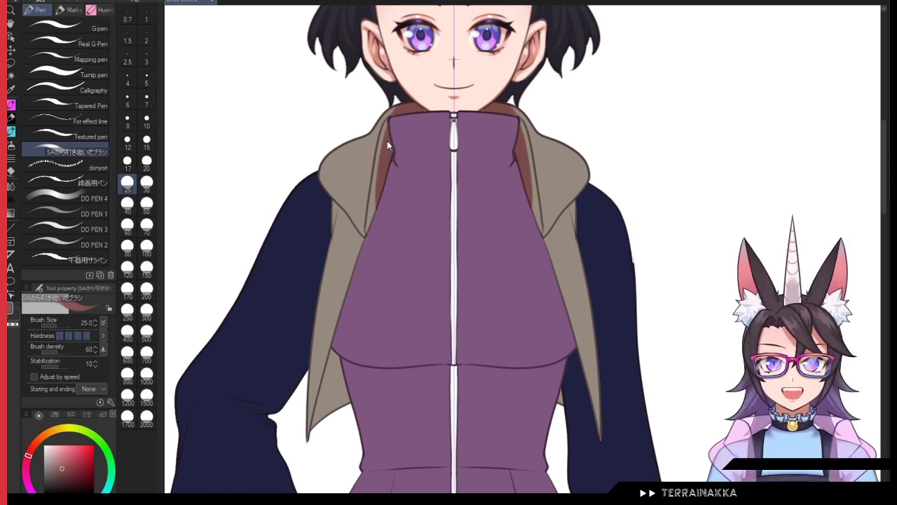
key("ctrl+z")
left_click_drag(424, 107, 361, 259)
Step: Shade the inner collar in a warm brown derived from the vest's beige, adding small shadows beneath the hood at size 10
left_click(348, 164, "alt")
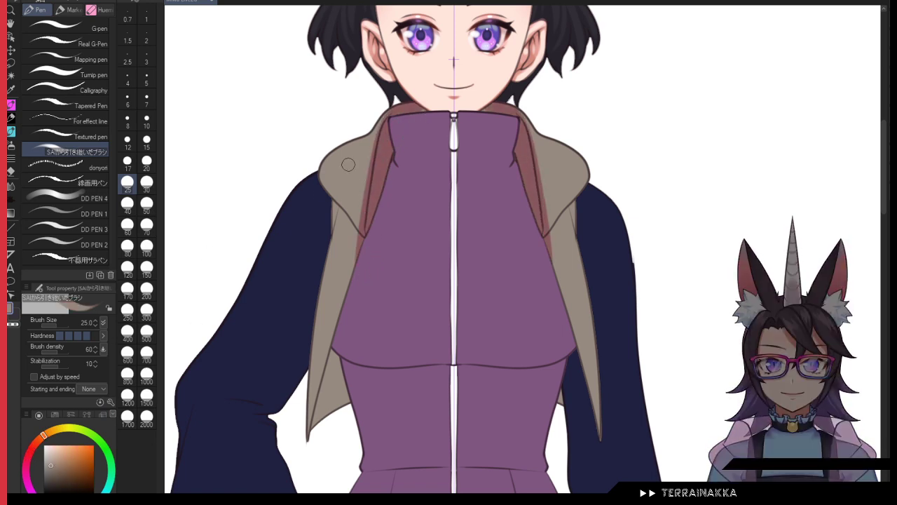
left_click(57, 471)
left_click(39, 441)
key("ctrl+z")
mouse_move(393, 122)
left_mouse_down()
mouse_move(375, 244)
mouse_move(378, 200)
mouse_move(362, 240)
left_mouse_up()
left_click(146, 121)
mouse_move(333, 206)
left_mouse_down()
mouse_move(323, 257)
mouse_move(331, 220)
left_mouse_up()
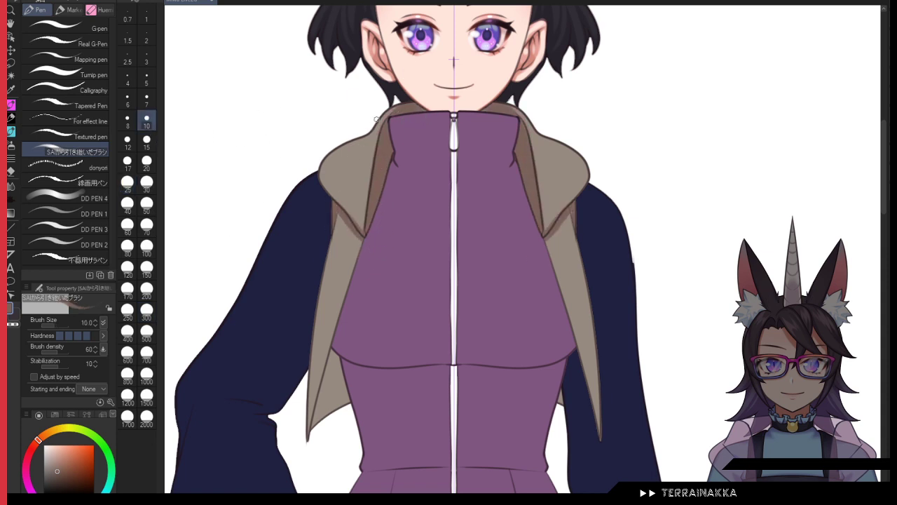
Step: Paint brown fold shadows on the upper part of the beige hood and along its lower edge at size 10
left_click_drag(371, 130, 348, 149)
key("c")
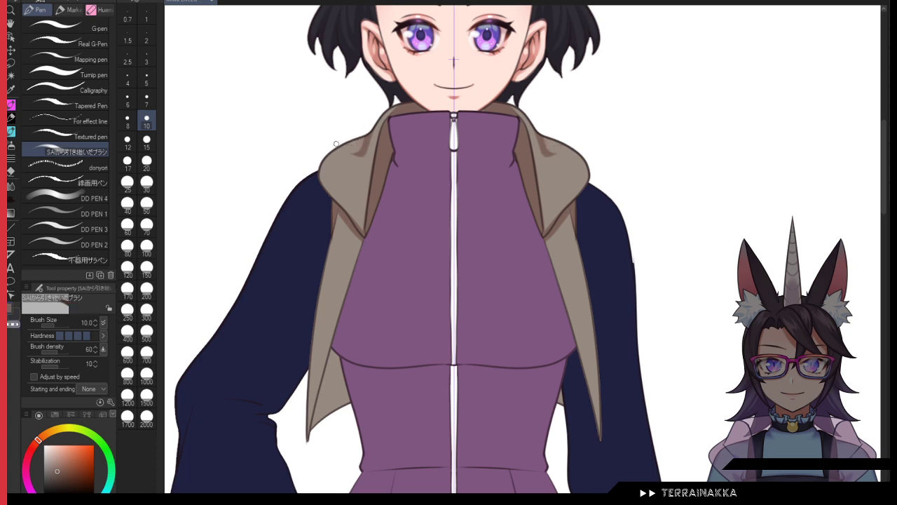
key("c")
left_click_drag(379, 119, 397, 105)
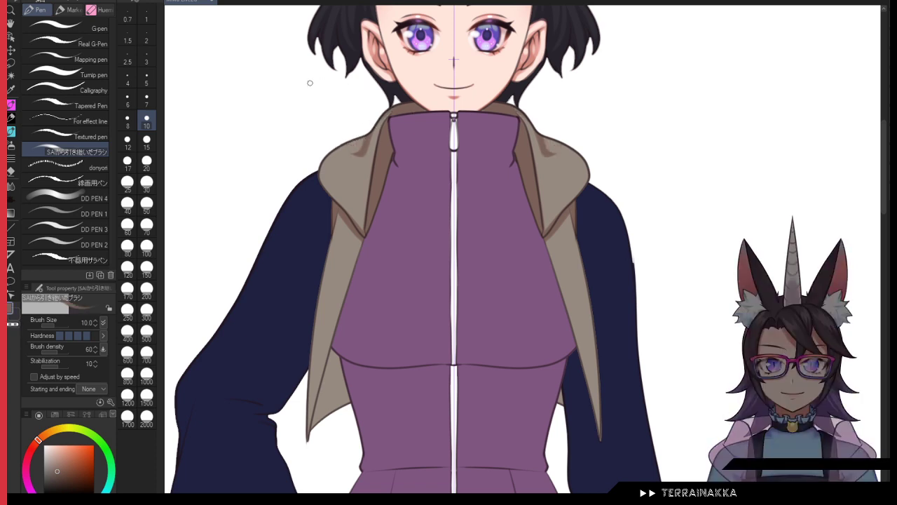
mouse_move(324, 167)
left_mouse_down()
mouse_move(359, 226)
mouse_move(342, 306)
left_mouse_up()
Step: Try a long fold shadow down the vest's front panels with the pen at size 7
left_click(146, 100)
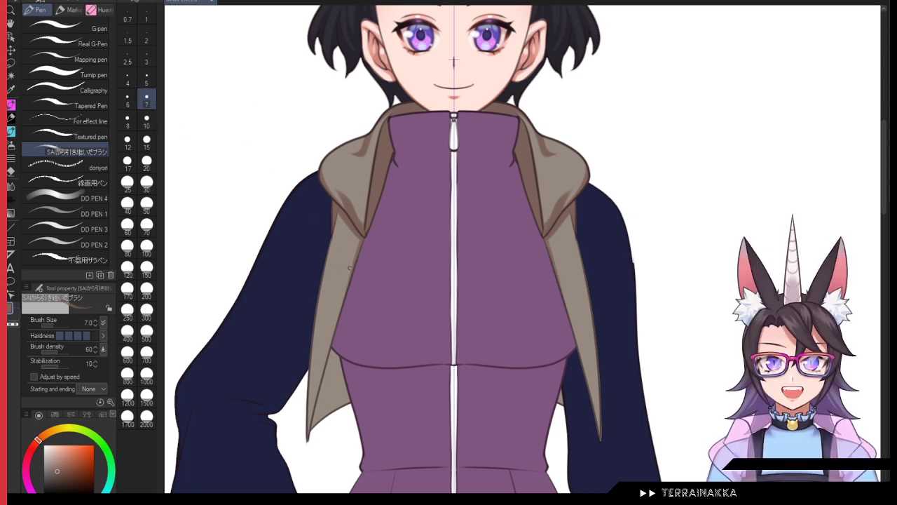
left_click_drag(352, 255, 309, 435)
key("ctrl+z")
left_click_drag(353, 257, 308, 442)
key("ctrl+z")
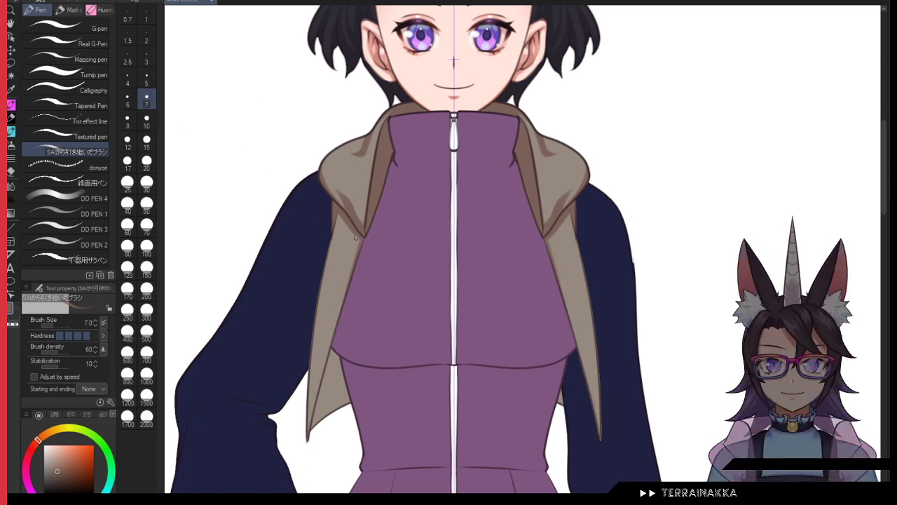
Step: Paint a thin brown fold line down the vest's front panels at size 5, redoing the stroke until it follows the panel
left_click(147, 81)
left_click_drag(360, 244, 300, 466)
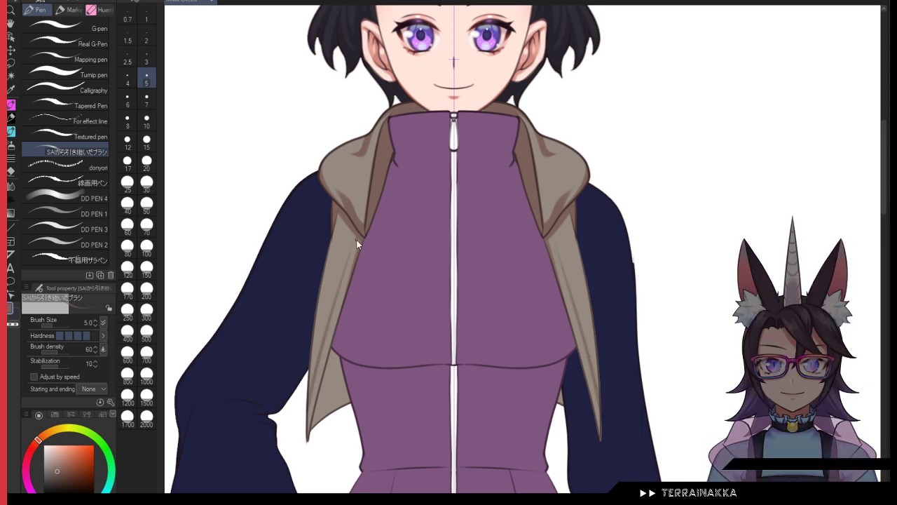
key("ctrl+z")
left_click_drag(359, 244, 302, 462)
key("ctrl+z")
left_click_drag(355, 249, 307, 434)
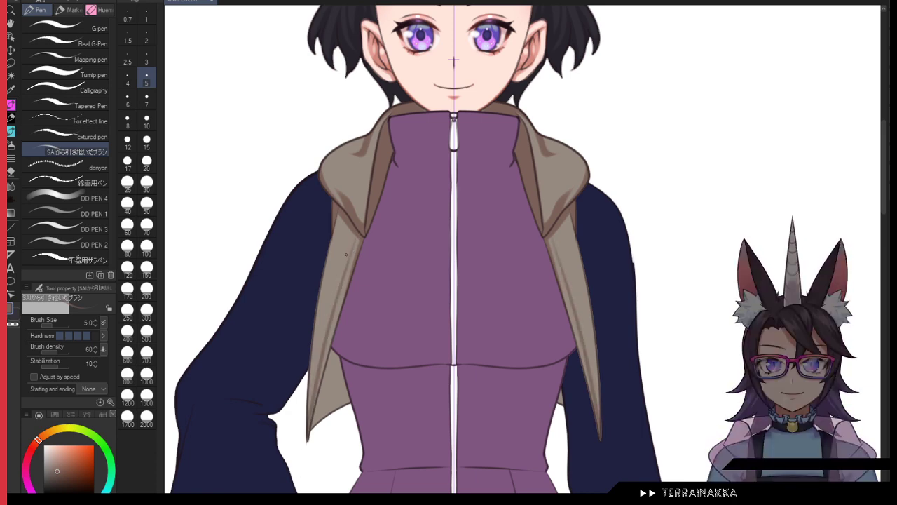
key("ctrl+z")
left_click_drag(352, 254, 308, 412)
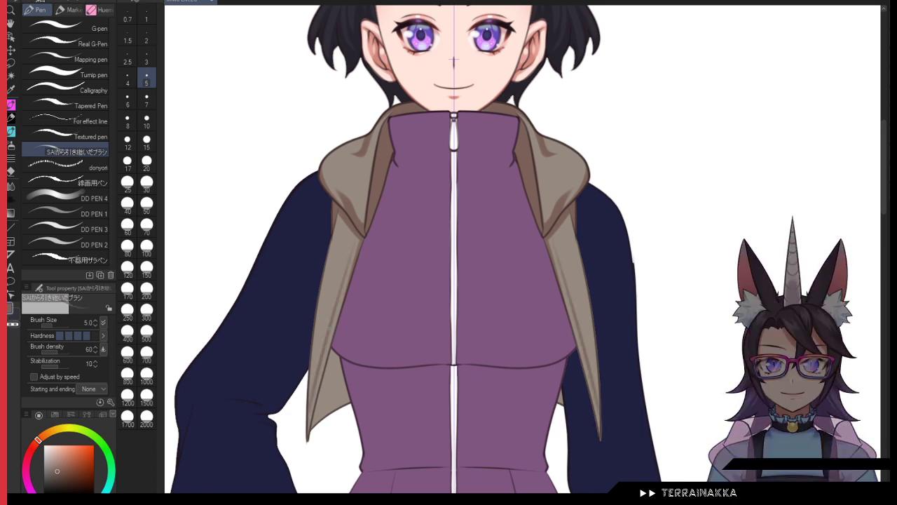
Step: Add short brown shadows at the front panels' pointed tips and just beneath the hood at size 7
left_click_drag(327, 258, 311, 397)
left_click(146, 102)
key("ctrl+z")
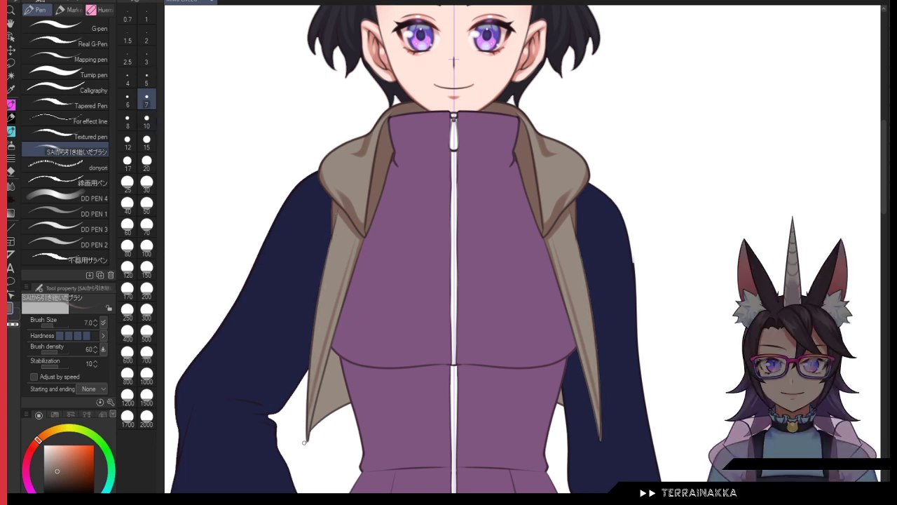
left_click_drag(309, 421, 307, 436)
left_click_drag(336, 217, 342, 229)
Step: Pick a darker brown and deepen the shadow on the inside of the vest's hood behind the neck at size 30
left_click(146, 184)
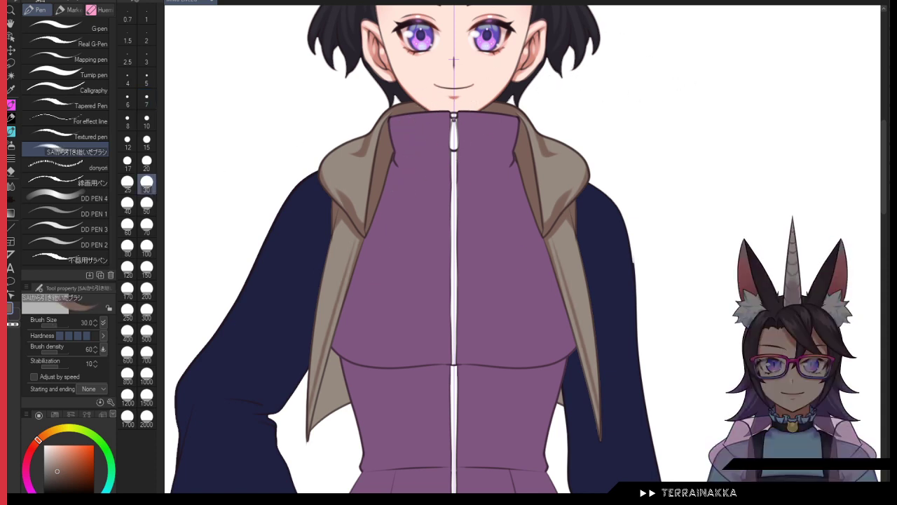
left_click(147, 102)
left_click(61, 477)
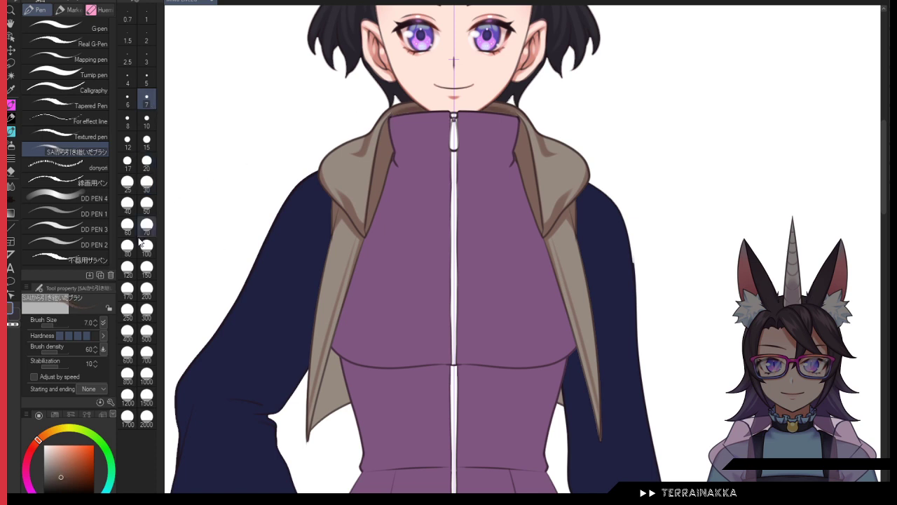
left_click(65, 476)
mouse_move(416, 108)
left_mouse_down()
mouse_move(380, 137)
mouse_move(410, 103)
mouse_move(399, 107)
left_mouse_up()
key("ctrl+z")
left_click(146, 183)
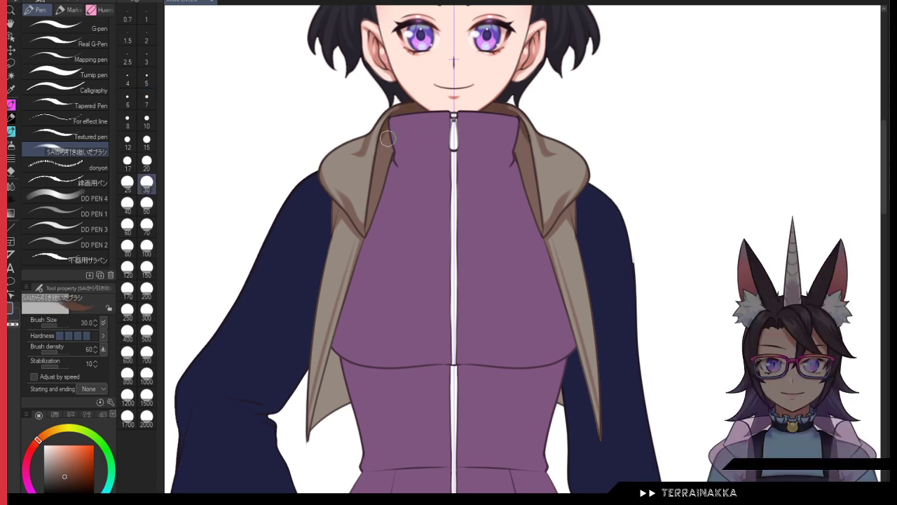
Step: Paint dark brown shadows on the vest's front panels just beneath the hood at size 10
left_click(147, 122)
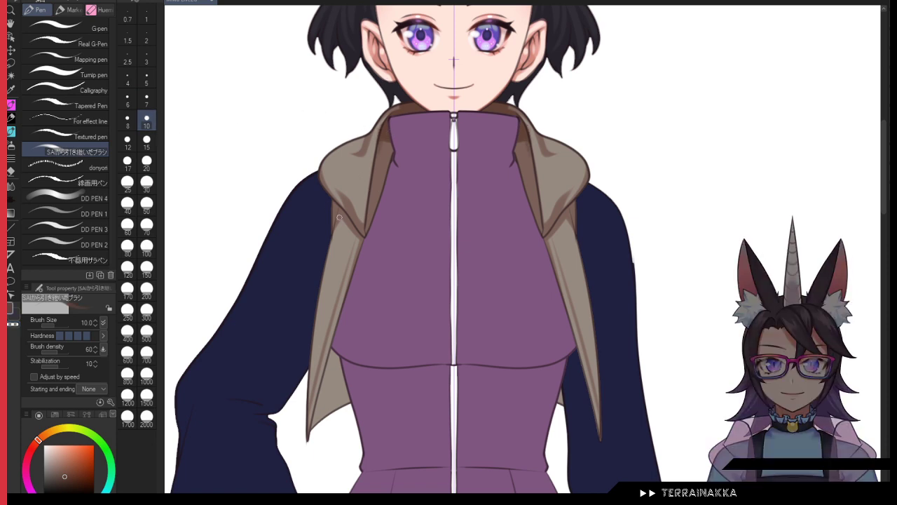
left_click_drag(339, 218, 373, 252)
left_click_drag(333, 210, 370, 258)
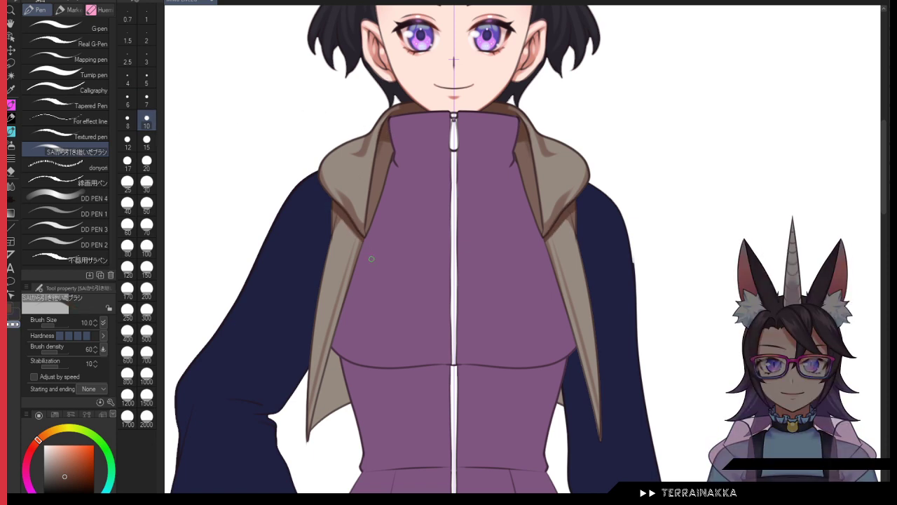
key("c")
Step: Refine the shadow beneath the hood at size 5 and darken the vest's inner lining at the lower tips with dark brown
left_click(147, 79)
left_click_drag(338, 215, 332, 241)
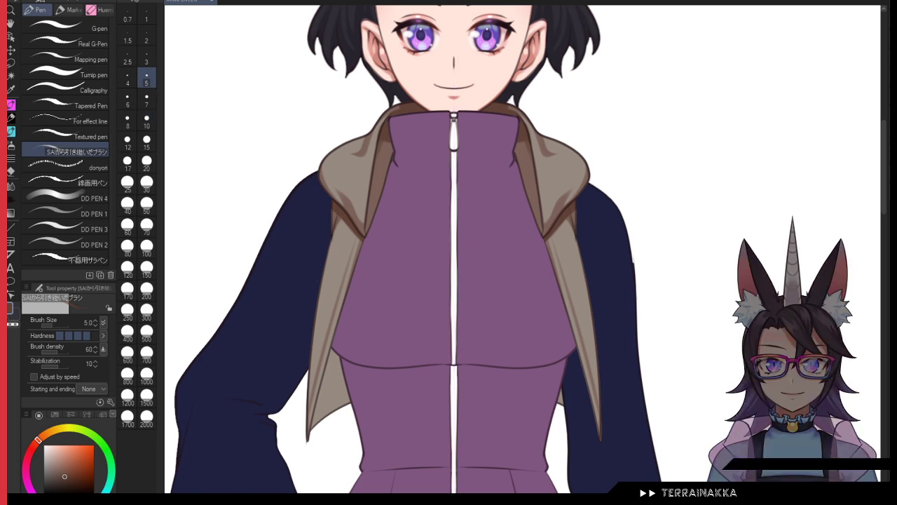
left_click_drag(347, 351, 314, 428)
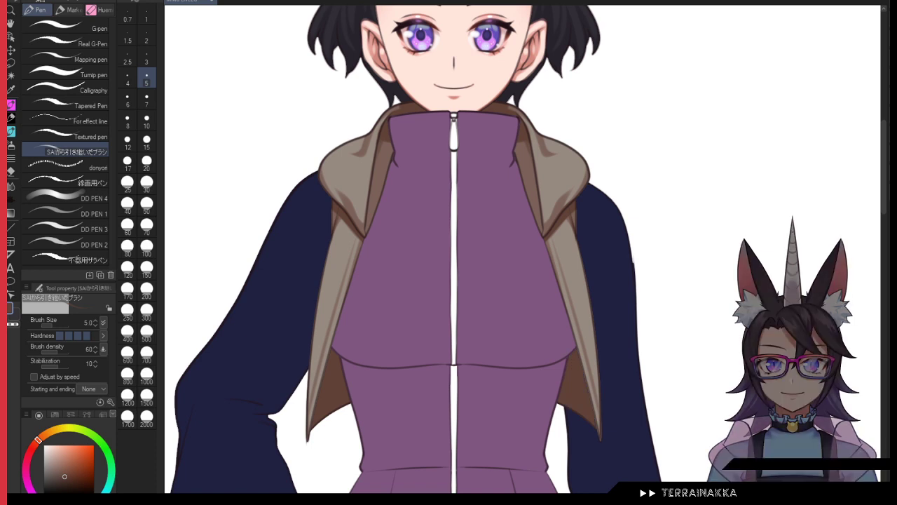
Step: Airbrush a soft warm light orange tone over the vest's hood and front panels with the Soft brush at size 170
left_click_drag(455, 231, 439, 282)
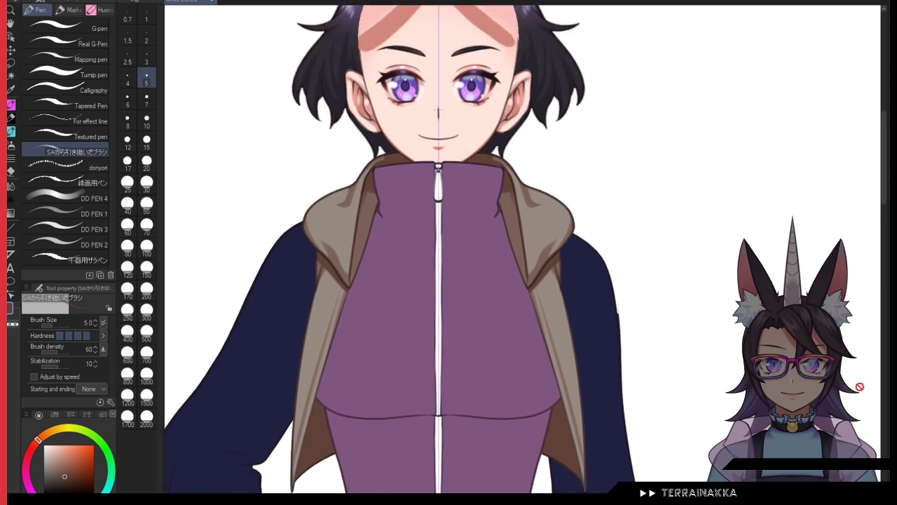
left_click_drag(439, 110, 444, 83)
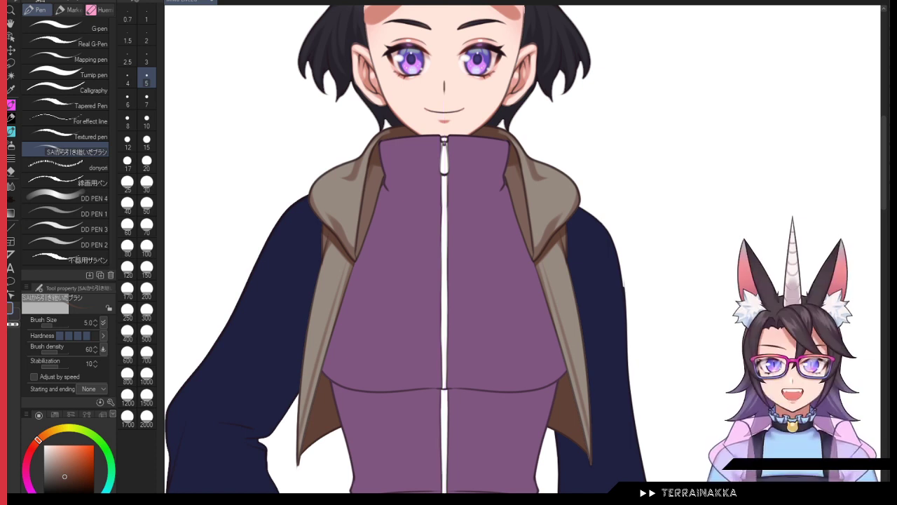
key("b")
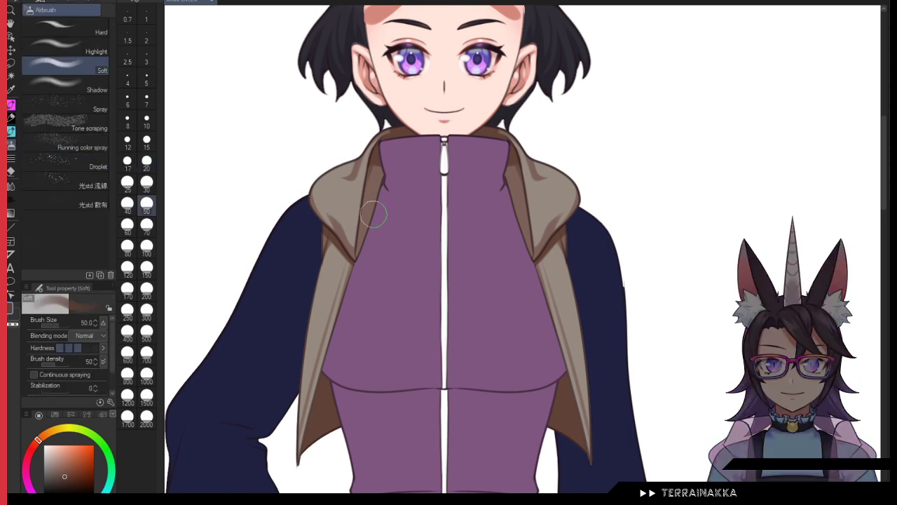
left_click(127, 288)
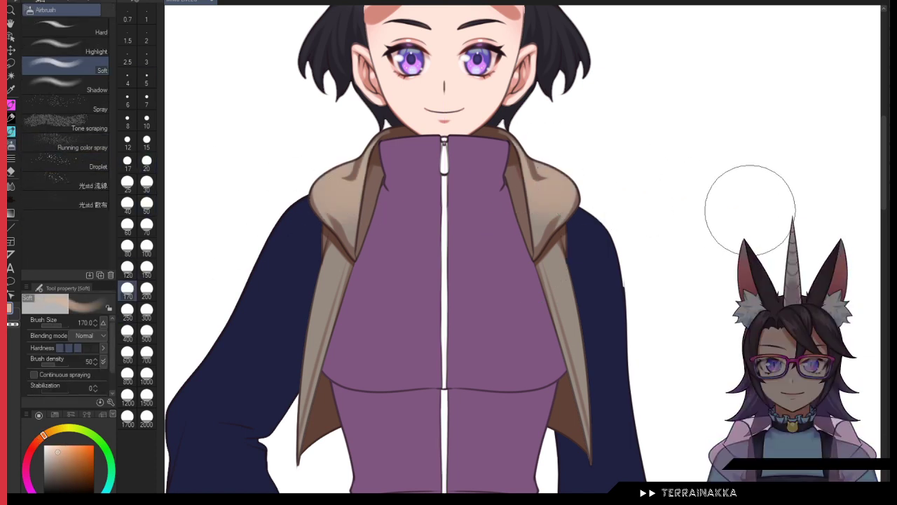
left_click_drag(581, 330, 568, 281)
left_click_drag(319, 336, 319, 284)
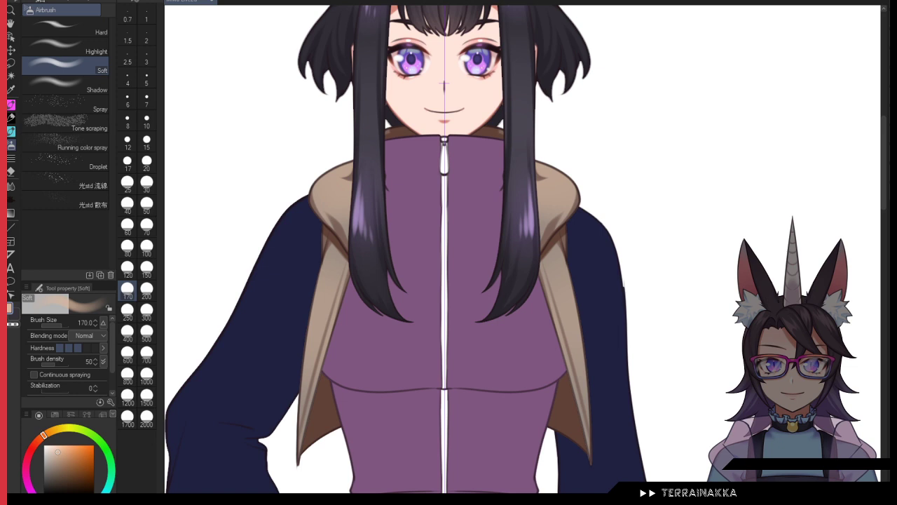
key("ctrl+z")
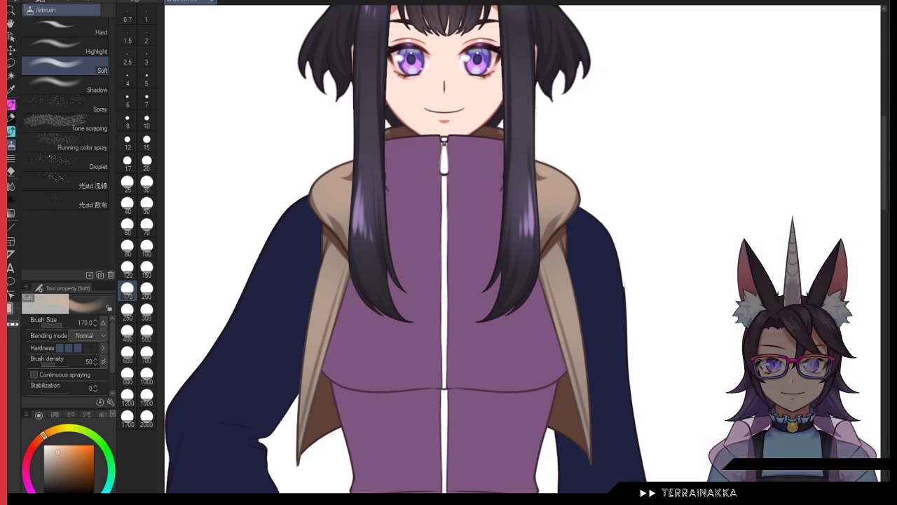
Step: Sample the shirt's purple with the pen and shift it to a pale violet for shading at size 70
left_click(10, 104)
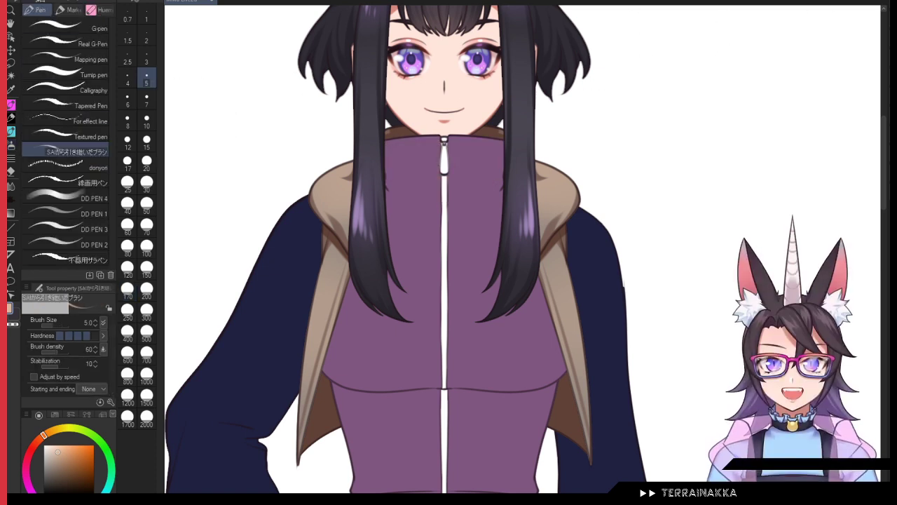
left_click(407, 216, "alt")
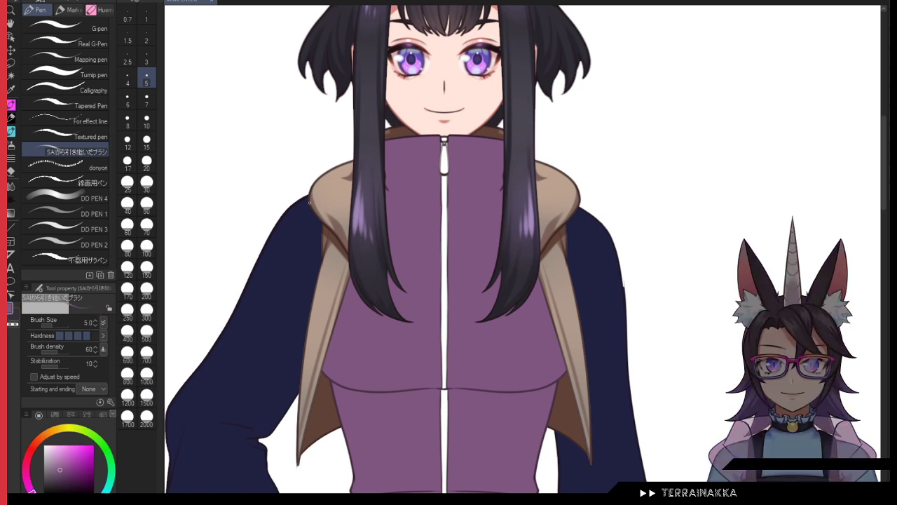
left_click(147, 226)
left_click(51, 459)
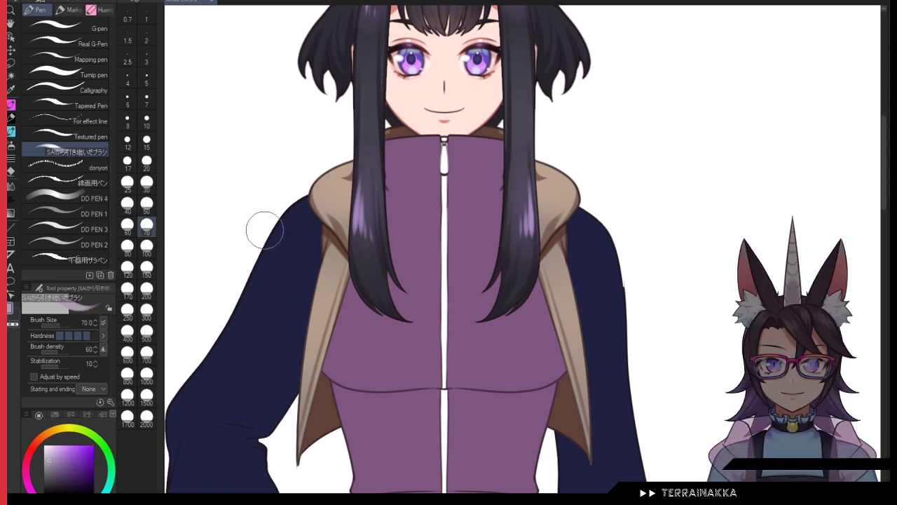
Step: Try a curved violet shadow across the purple shirt's collar with the pen at sizes 70 and 20
left_click_drag(396, 169, 494, 178)
left_click(146, 163)
key("ctrl+z")
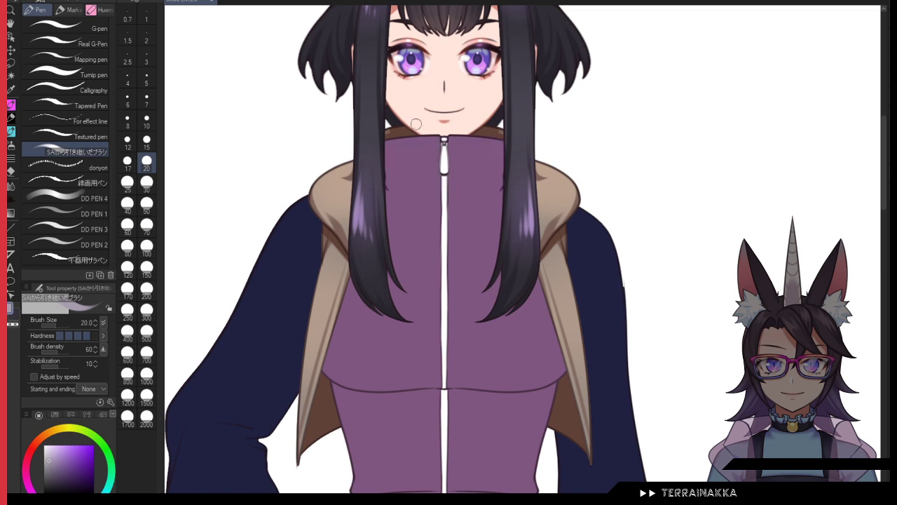
left_click_drag(388, 175, 463, 200)
key("c")
key("c")
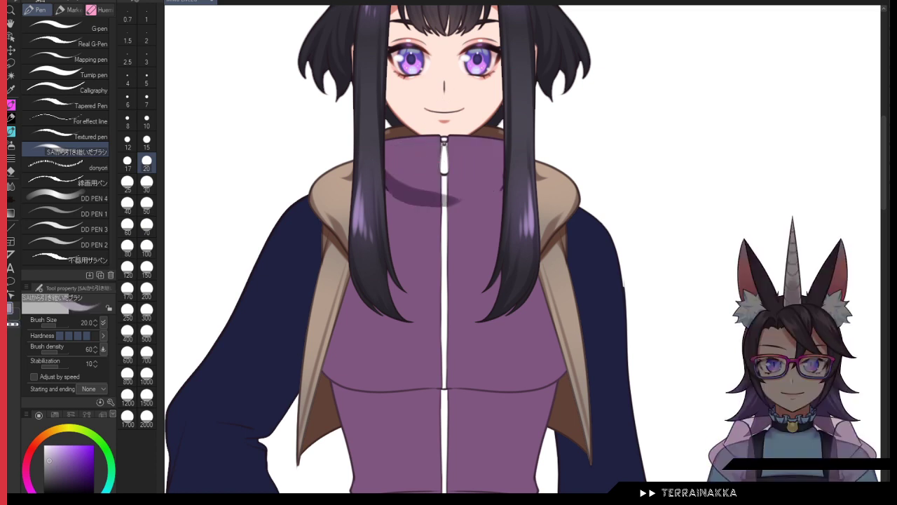
key("ctrl+z")
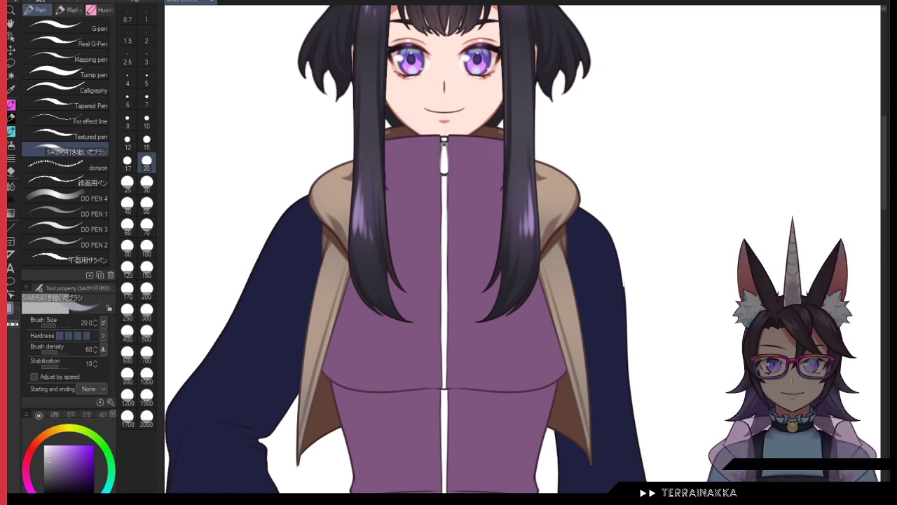
key("ctrl+y")
key("ctrl+z")
Step: Paint a curved violet shadow with the watercolor brush to define the lower fold of the purple shirt's collar
scroll(188, 28, "up", 1)
left_click_drag(412, 191, 331, 170)
key("b")
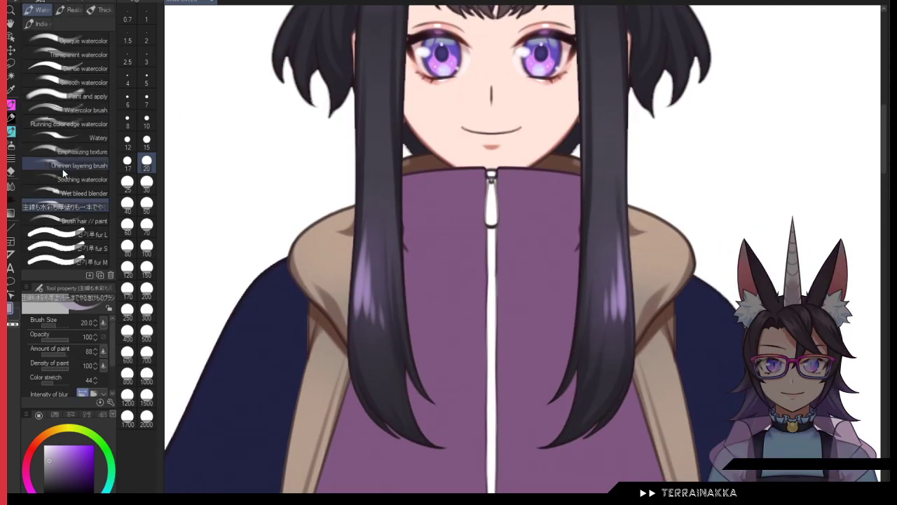
mouse_move(408, 237)
left_mouse_down()
mouse_move(516, 281)
mouse_move(581, 258)
left_mouse_up()
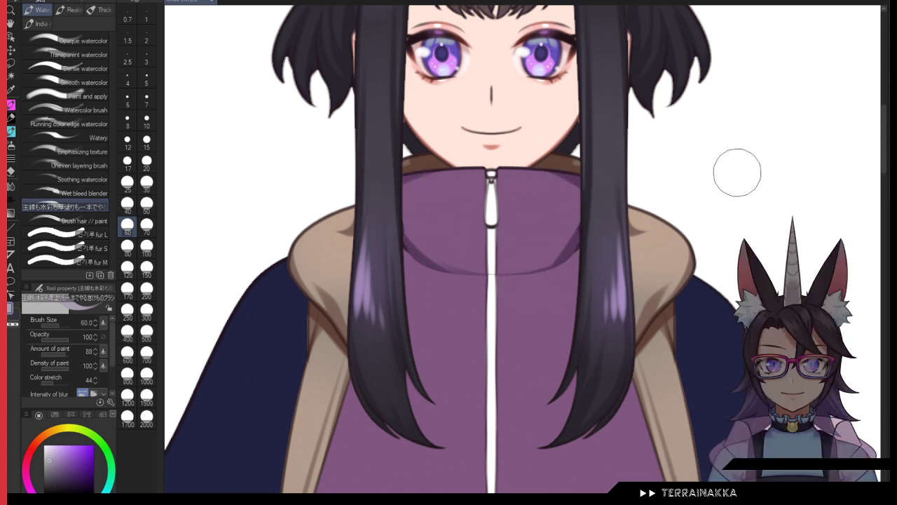
Step: Hide the front hair and paint fold shadows at the collar's sides and around the zipper at size 60
left_click(893, 196)
left_click_drag(405, 220, 441, 254)
left_click_drag(489, 185, 497, 255)
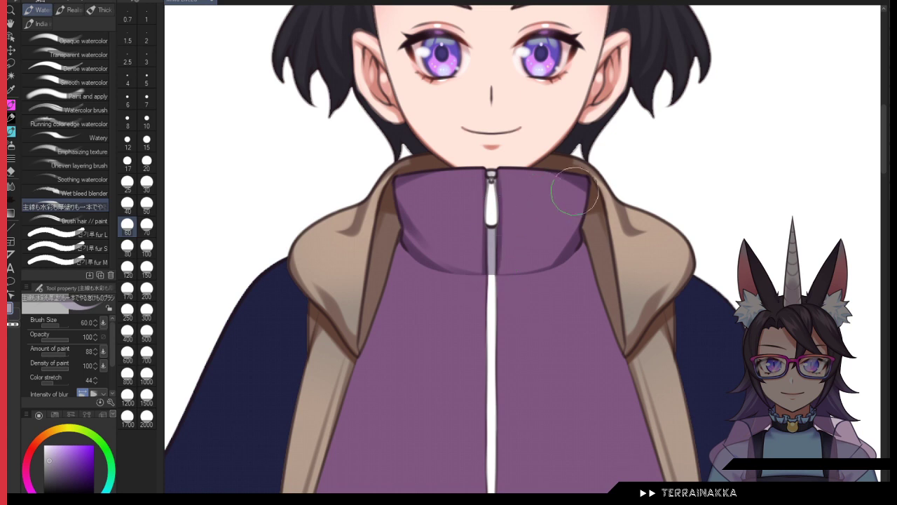
mouse_move(590, 187)
left_mouse_down()
mouse_move(580, 223)
mouse_move(566, 210)
mouse_move(577, 231)
left_mouse_up()
key("c")
mouse_move(516, 212)
left_mouse_down()
mouse_move(490, 241)
mouse_move(489, 226)
mouse_move(462, 210)
mouse_move(487, 250)
mouse_move(499, 214)
mouse_move(535, 247)
left_mouse_up()
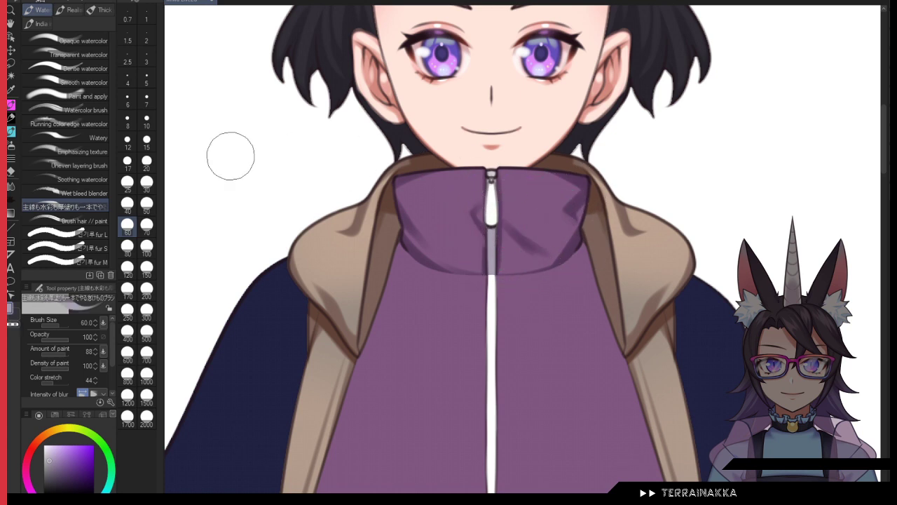
Step: Soften the collar's fold shadows with the Blur brush at size 50
key("j")
left_click(147, 205)
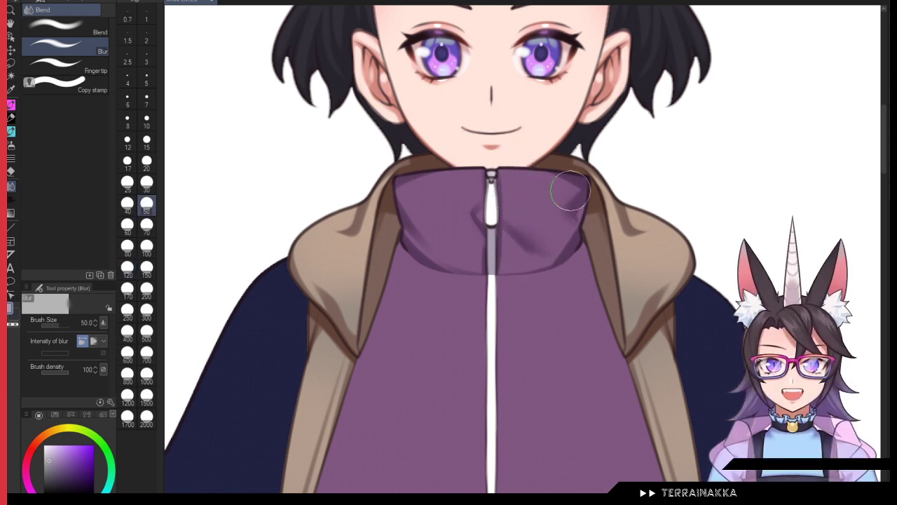
left_click(12, 117)
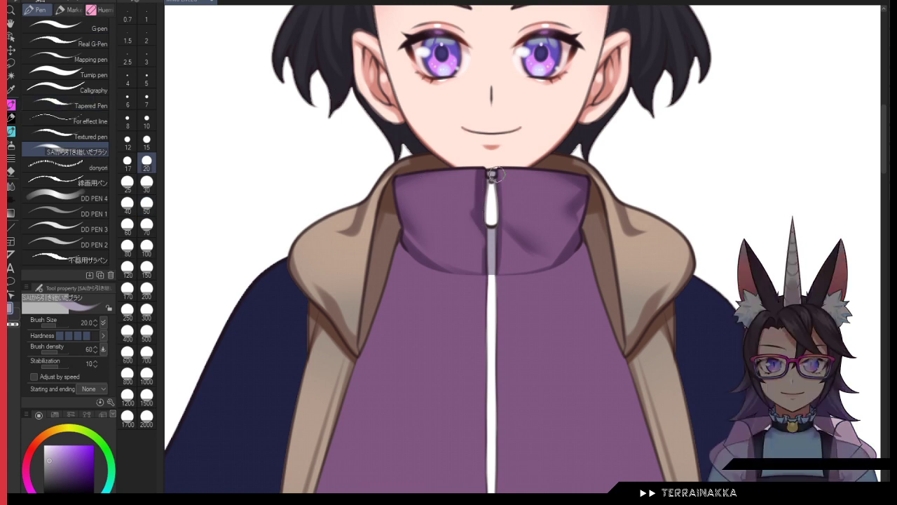
Step: Rework the diagonal fold shadows on the collar beside the zipper at size 60, trimming them with the transparent color
left_click(11, 132)
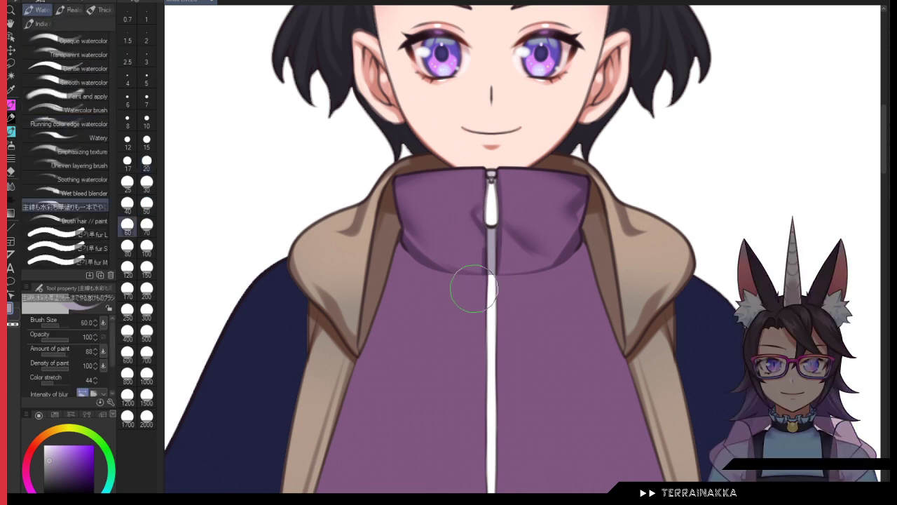
left_click_drag(492, 269, 473, 284)
key("c")
left_click_drag(499, 246, 502, 229)
key("c")
key("c")
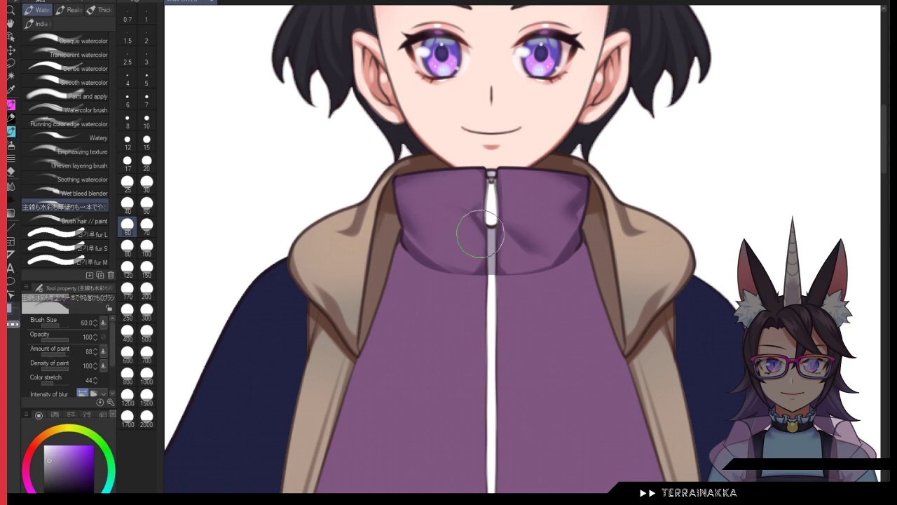
key("c")
left_click_drag(455, 206, 495, 248)
key("c")
key("c")
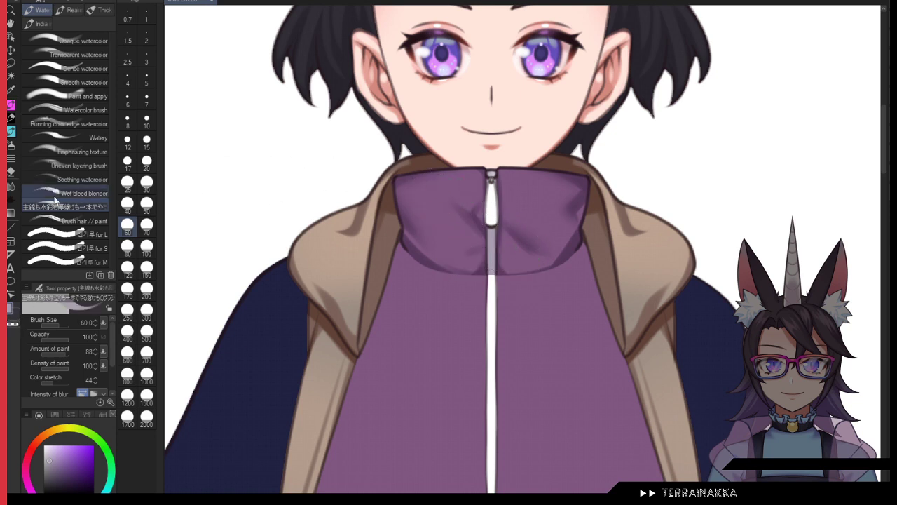
key("j")
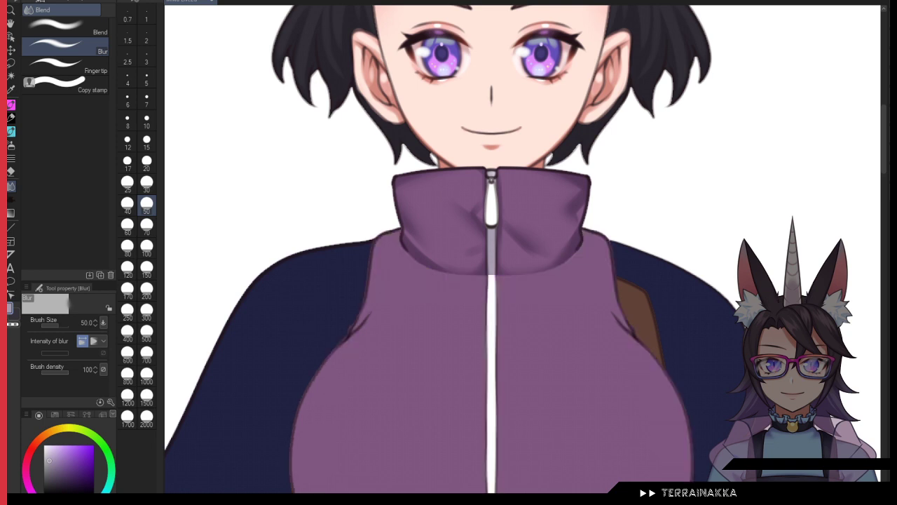
Step: Paint a violet shadow beneath the collar across the shoulders at size 120 and erase its lower edge into a rounded chest curve
left_click(11, 117)
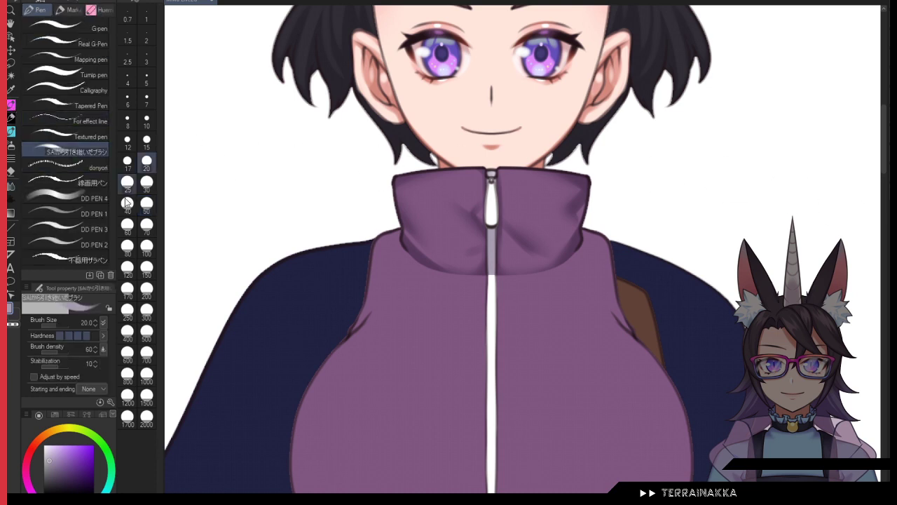
left_click(12, 131)
left_click(127, 267)
mouse_move(375, 302)
left_mouse_down()
mouse_move(442, 283)
mouse_move(678, 332)
mouse_move(429, 240)
mouse_move(556, 244)
mouse_move(340, 291)
mouse_move(646, 308)
mouse_move(584, 237)
mouse_move(609, 250)
left_mouse_up()
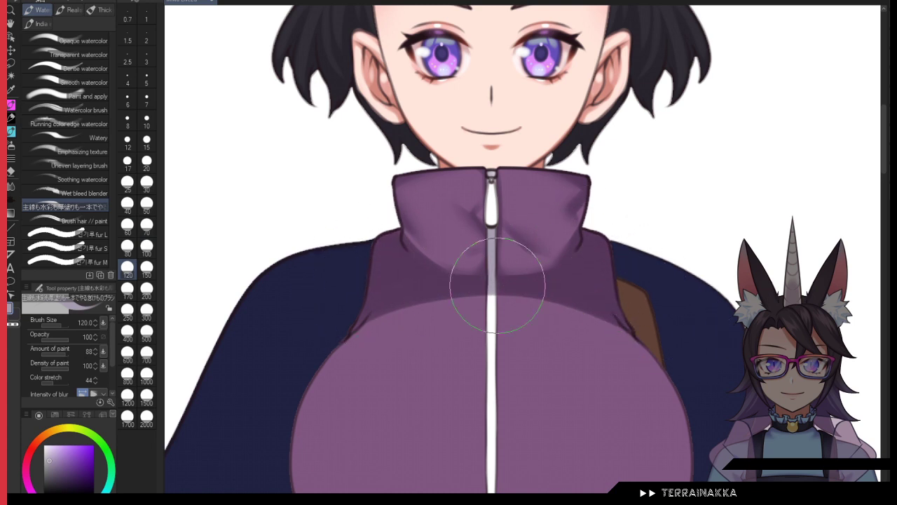
key("c")
left_click_drag(438, 312, 596, 318)
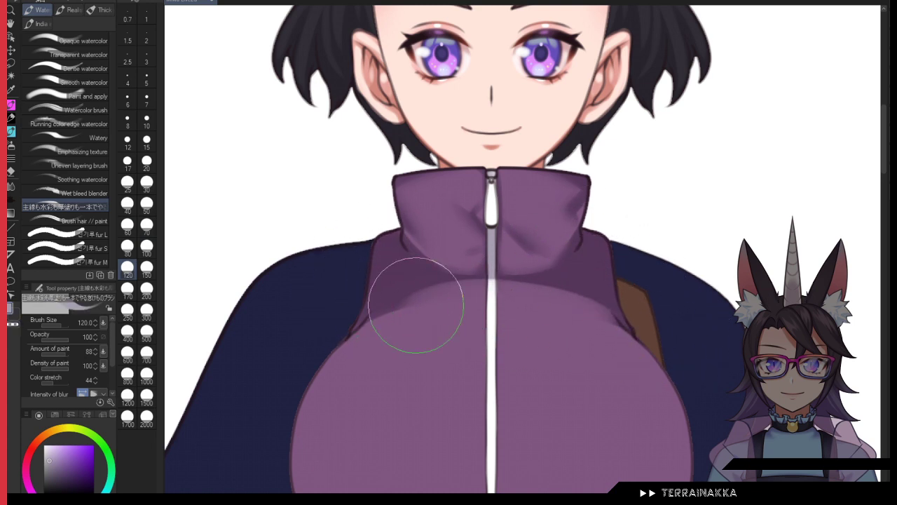
Step: Paint violet shadows along both sides and the underside of the chest at size 120
scroll(417, 336, "down", 5)
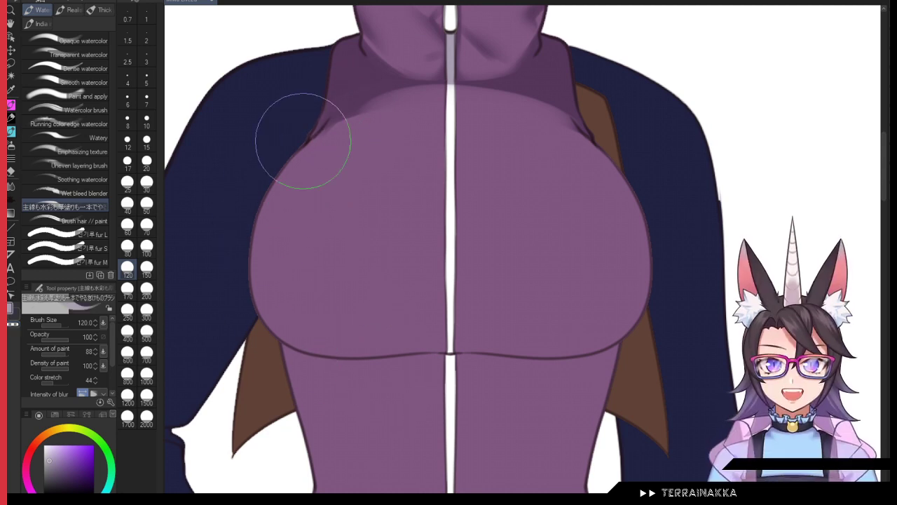
mouse_move(304, 140)
left_mouse_down()
mouse_move(297, 304)
mouse_move(633, 394)
left_mouse_up()
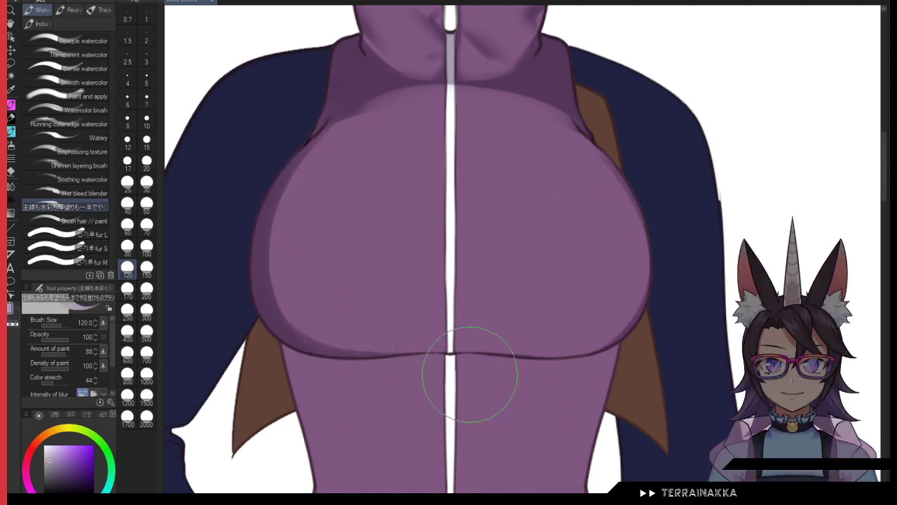
left_click_drag(346, 335, 601, 381)
left_click_drag(400, 331, 595, 345)
left_click_drag(642, 195, 571, 347)
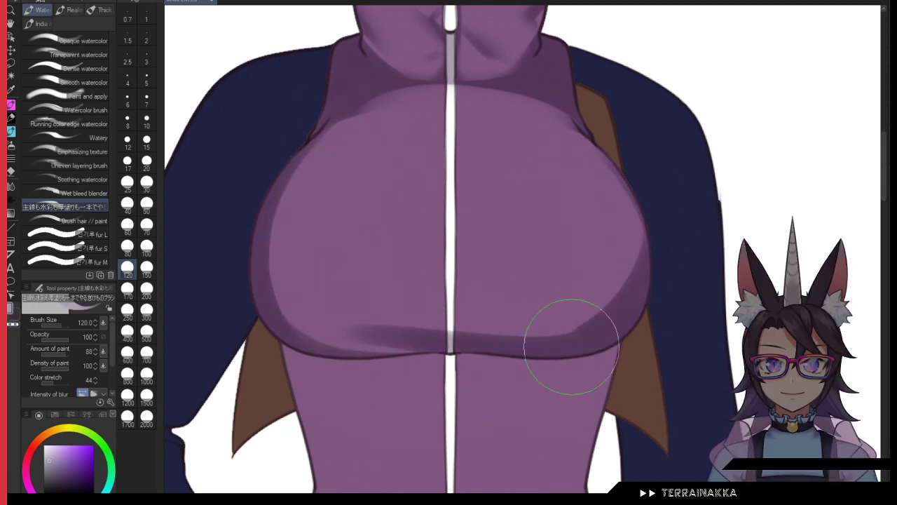
left_click_drag(376, 344, 301, 331)
Step: Soften the chest's side and underside shadows with the Blur brush at size 200, refining them at size 70
left_click(11, 186)
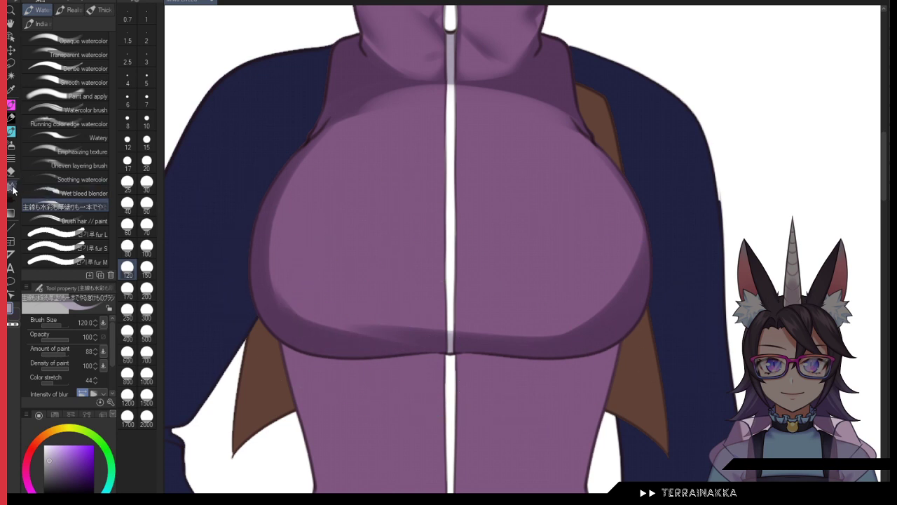
mouse_move(220, 241)
left_mouse_down()
mouse_move(273, 232)
mouse_move(354, 319)
mouse_move(524, 311)
mouse_move(617, 272)
left_mouse_up()
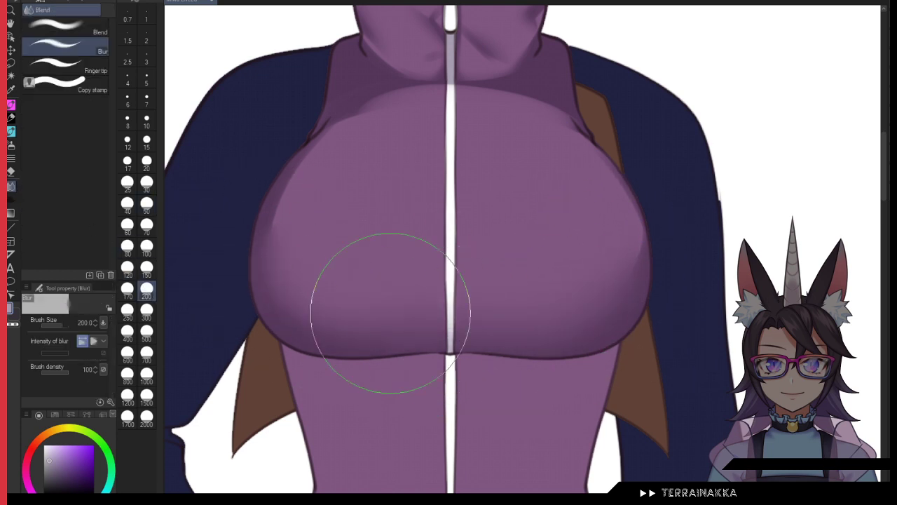
left_click(146, 224)
mouse_move(319, 148)
left_mouse_down()
mouse_move(296, 292)
mouse_move(583, 166)
mouse_move(542, 215)
left_mouse_up()
left_click(12, 117)
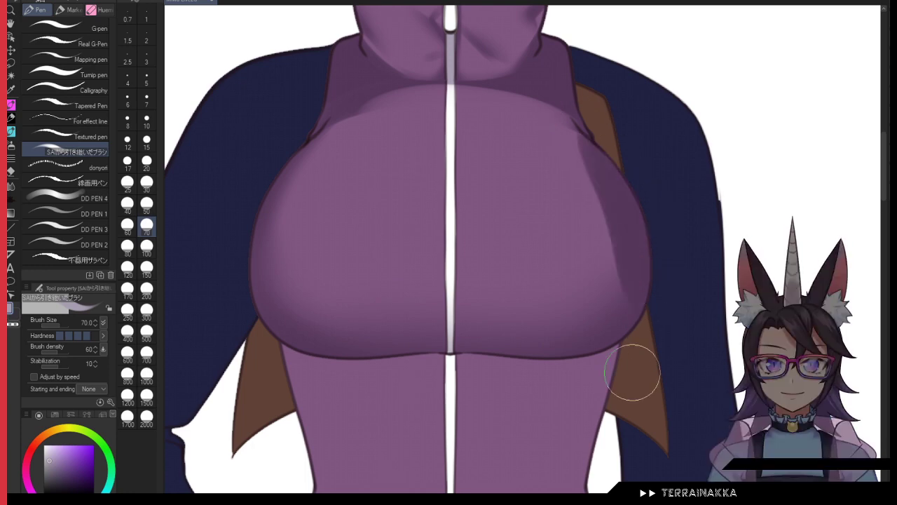
key("b")
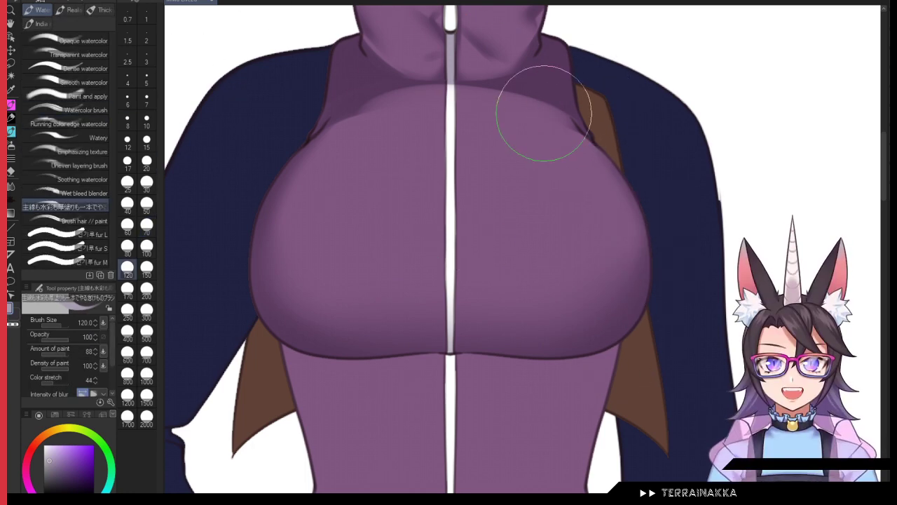
left_click_drag(566, 128, 622, 187)
key("ctrl+z")
Step: Paint thin shadows along both edges of the chest zipper at size 30, trimming the excess with the transparent color
left_click(147, 163)
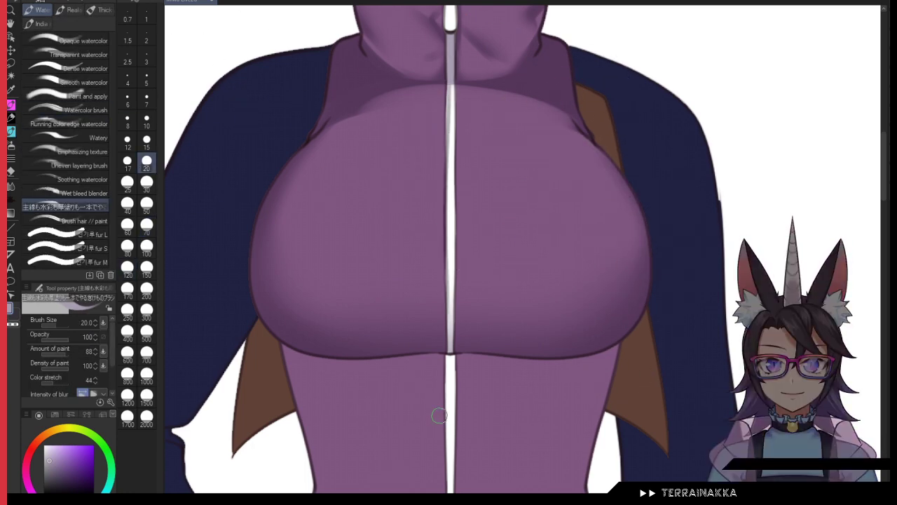
left_click(146, 181)
key("ctrl+z")
left_click_drag(444, 75, 447, 320)
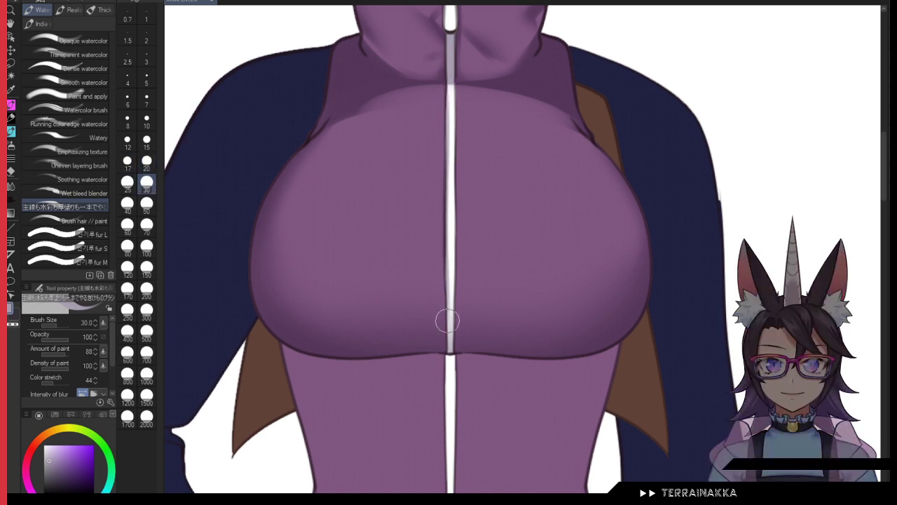
left_click_drag(455, 77, 445, 338)
key("c")
left_click_drag(453, 134, 455, 384)
key("c")
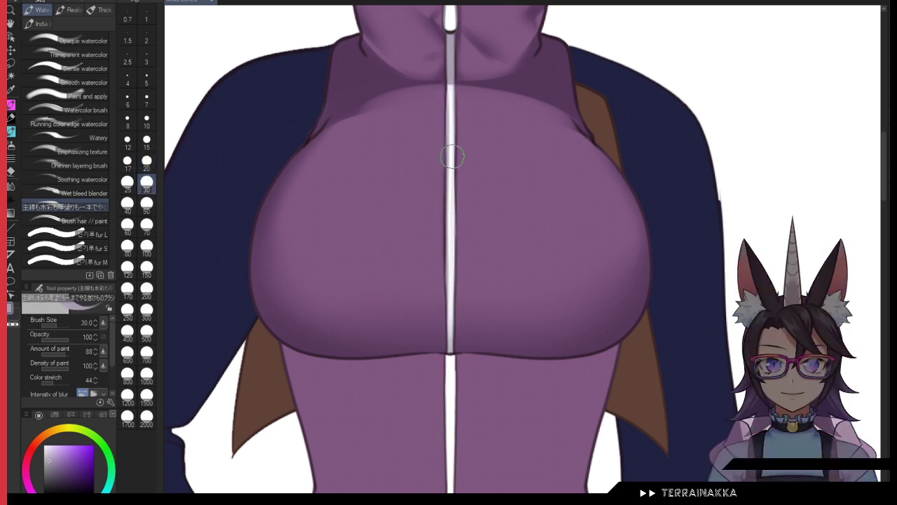
left_click_drag(456, 75, 454, 325)
left_click_drag(443, 267, 443, 373)
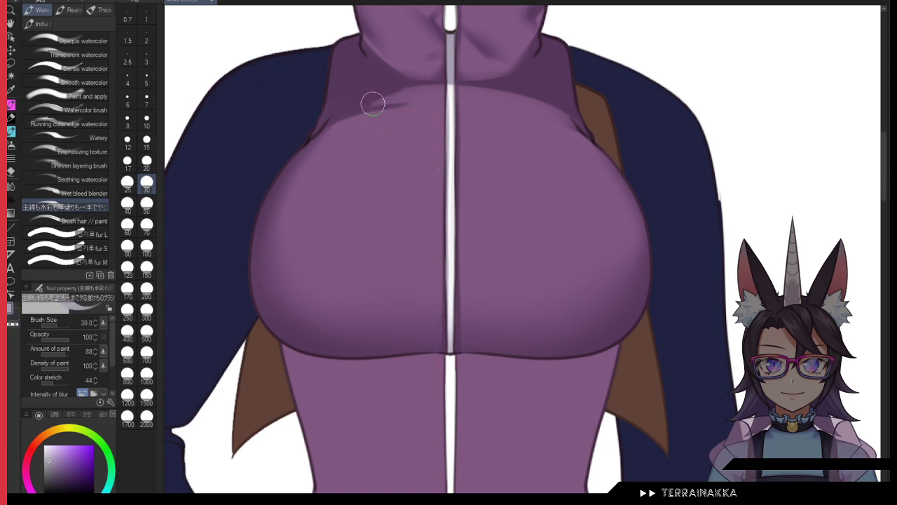
Step: Add small fold shadows on the upper chest near both shoulders at size 40 and soften them with the Blur brush at size 70
left_click(128, 204)
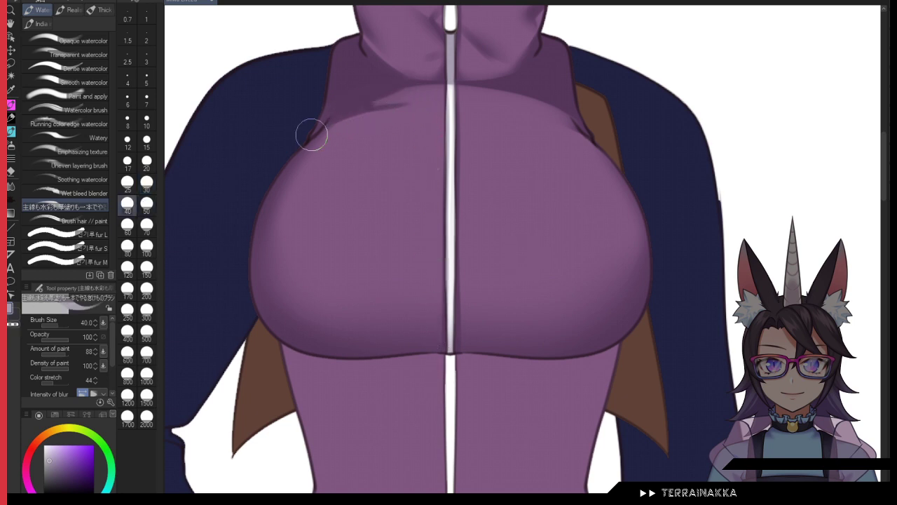
mouse_move(311, 134)
left_mouse_down()
mouse_move(442, 107)
mouse_move(321, 126)
mouse_move(421, 112)
left_mouse_up()
key("ctrl+z")
left_click(10, 185)
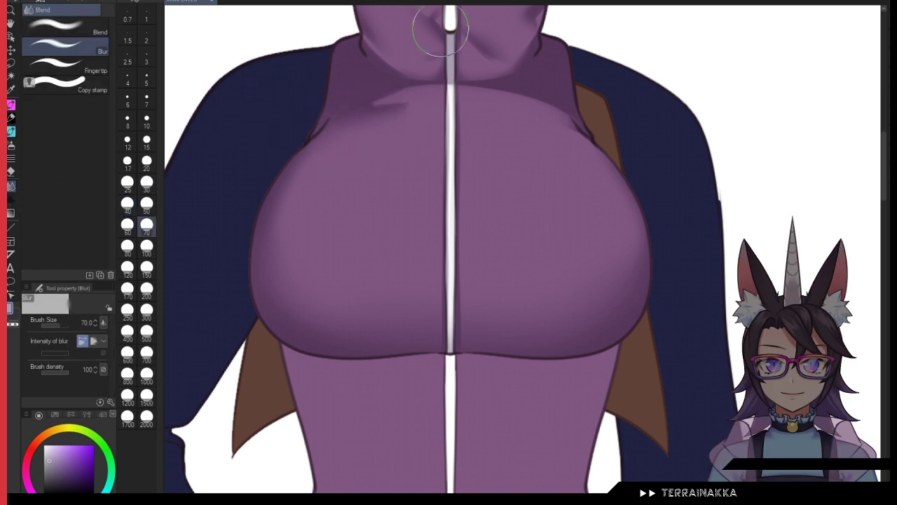
left_click(11, 131)
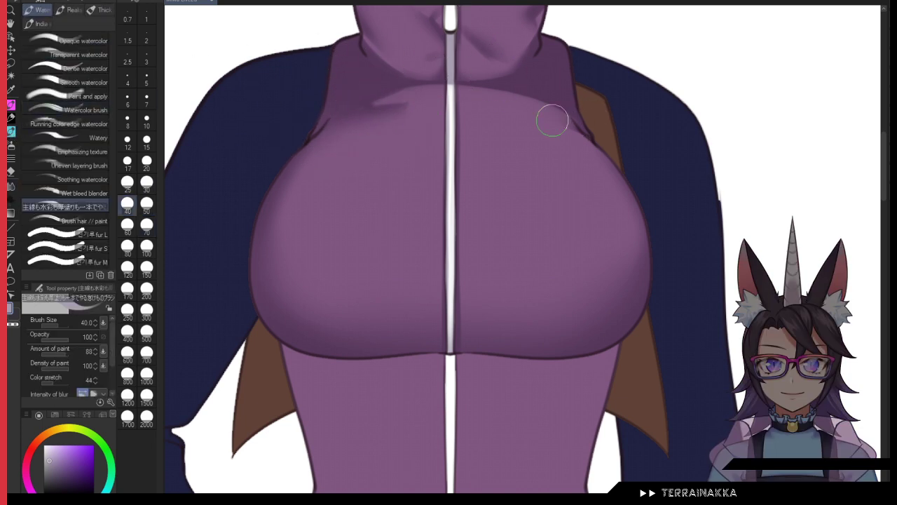
left_click(12, 187)
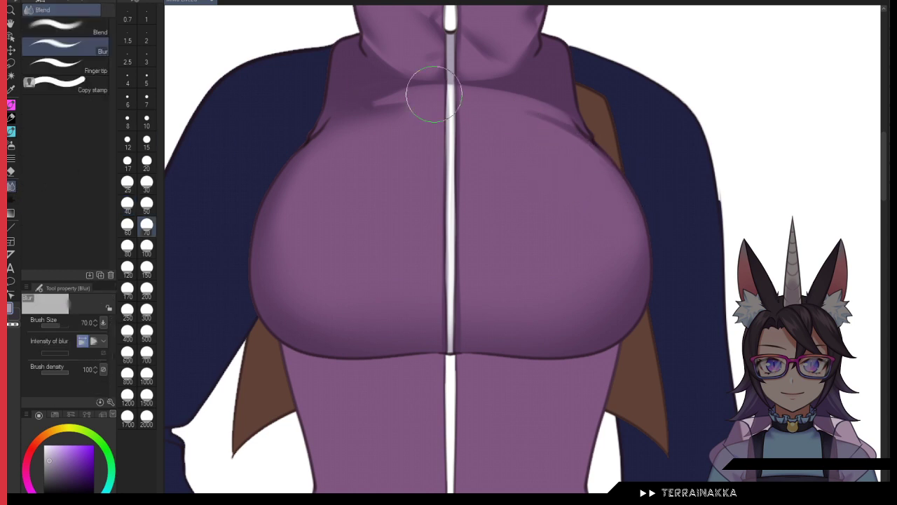
key("b")
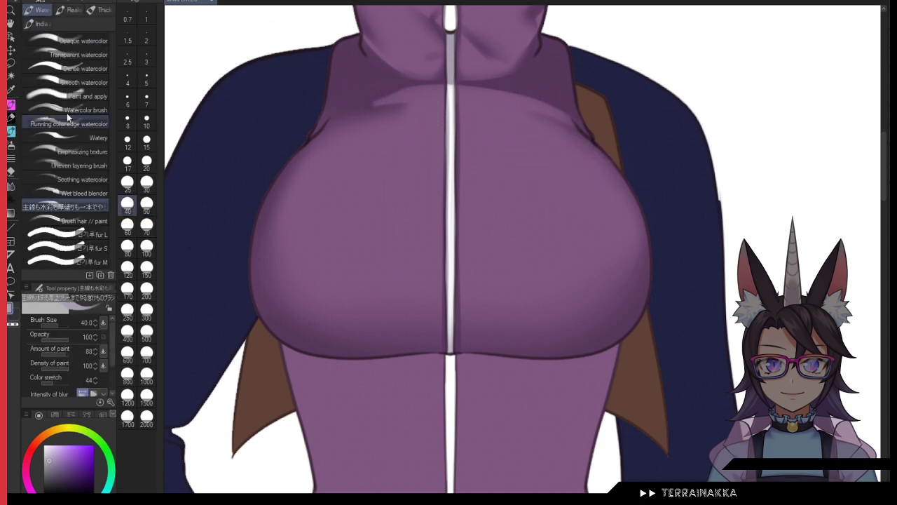
Step: Paint a wide curved shadow on the midriff beneath the chest at size 500 and refine it at size 300
scroll(534, 192, "down", 2)
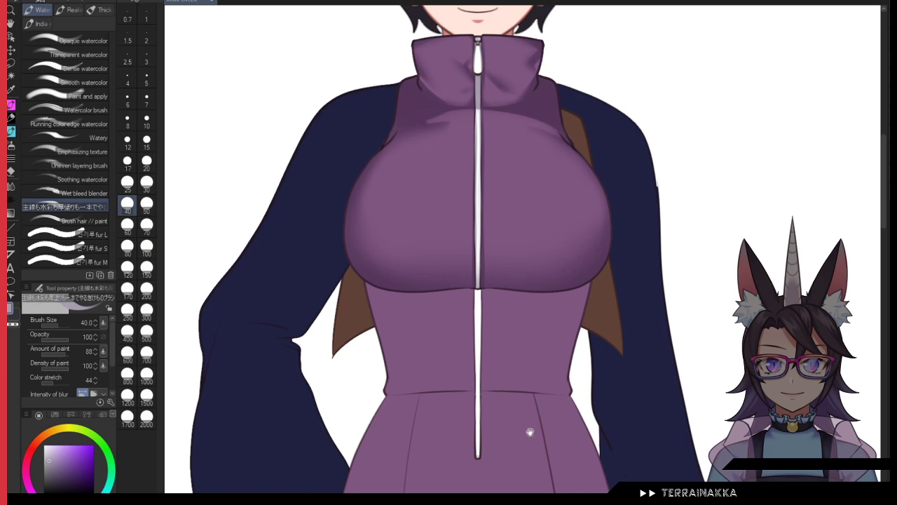
left_click_drag(530, 432, 520, 399)
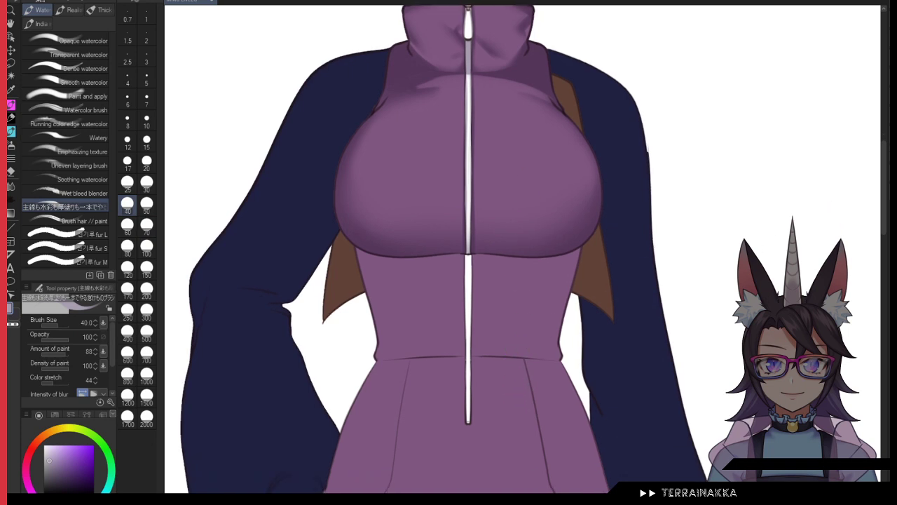
left_click(128, 248)
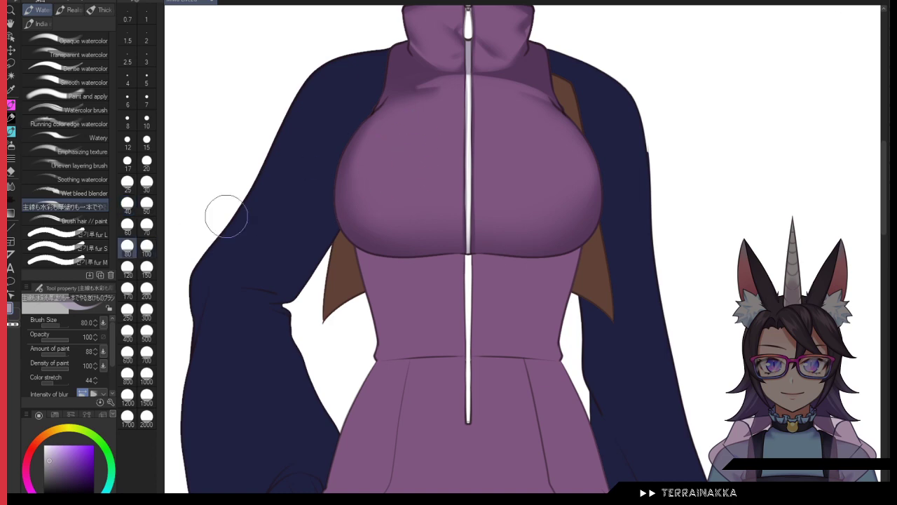
left_click(146, 332)
left_click_drag(471, 246, 371, 214)
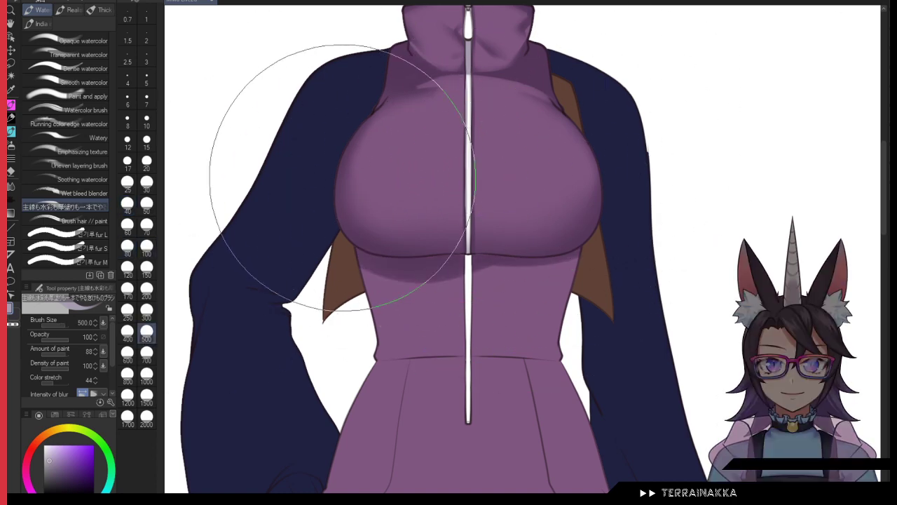
left_click_drag(463, 253, 603, 204)
left_click(147, 310)
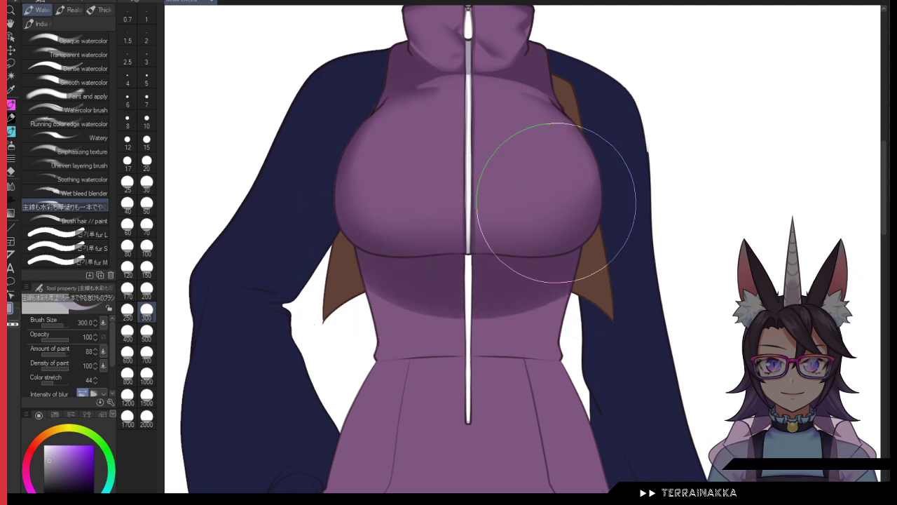
Step: Paint a thin shadow along the waist seam at size 50
left_click(147, 203)
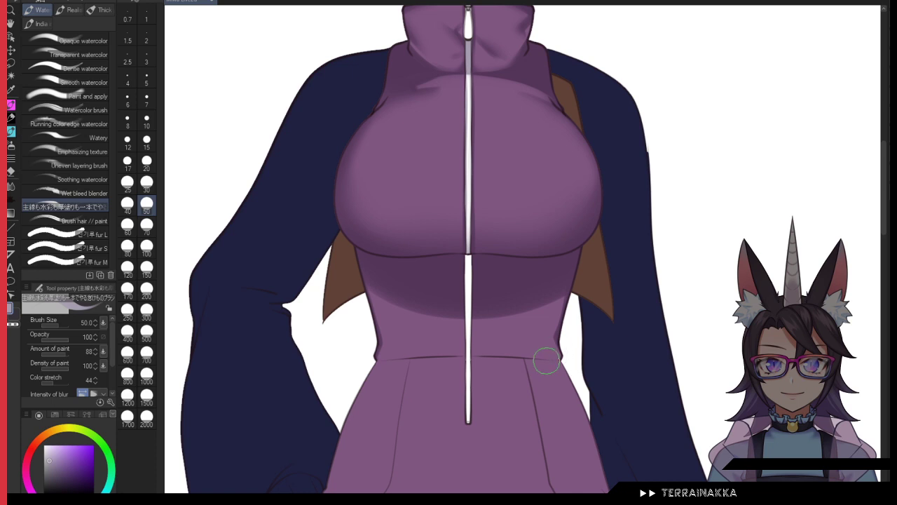
left_click_drag(490, 420, 687, 277)
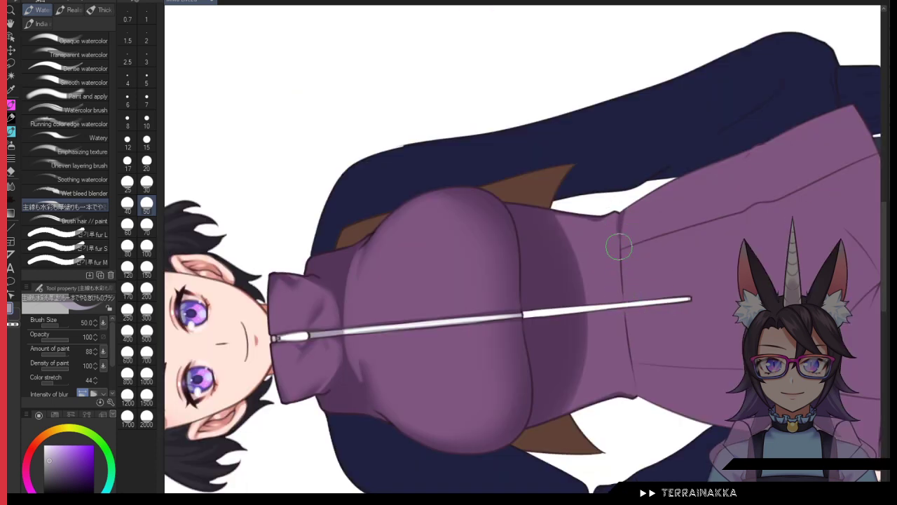
left_click_drag(619, 246, 634, 393)
key("ctrl+@")
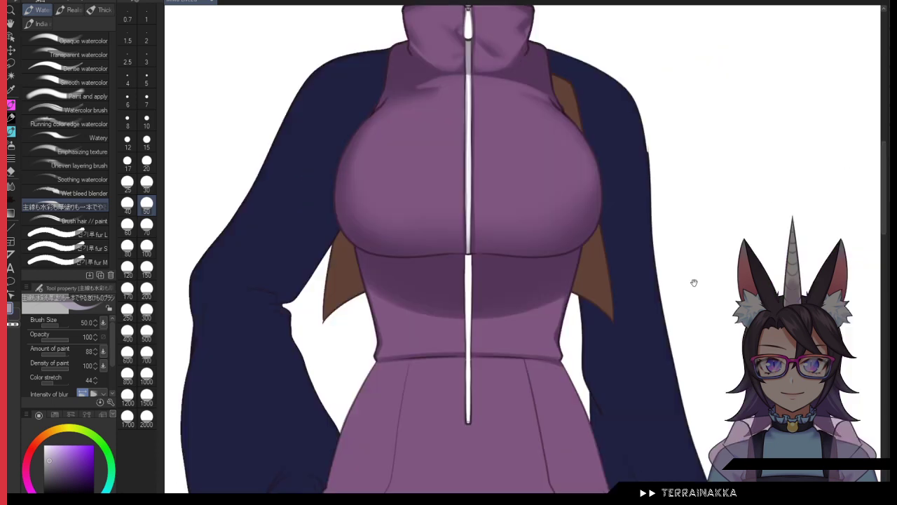
Step: Paint thin shadows around the lower end of the zipper at size 50
left_click_drag(694, 283, 667, 110)
left_click_drag(441, 148, 444, 251)
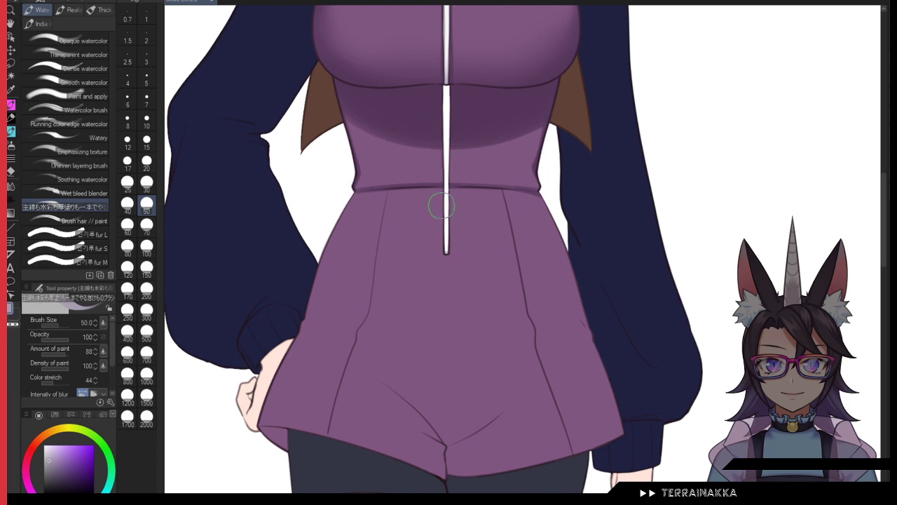
left_click_drag(449, 174, 448, 252)
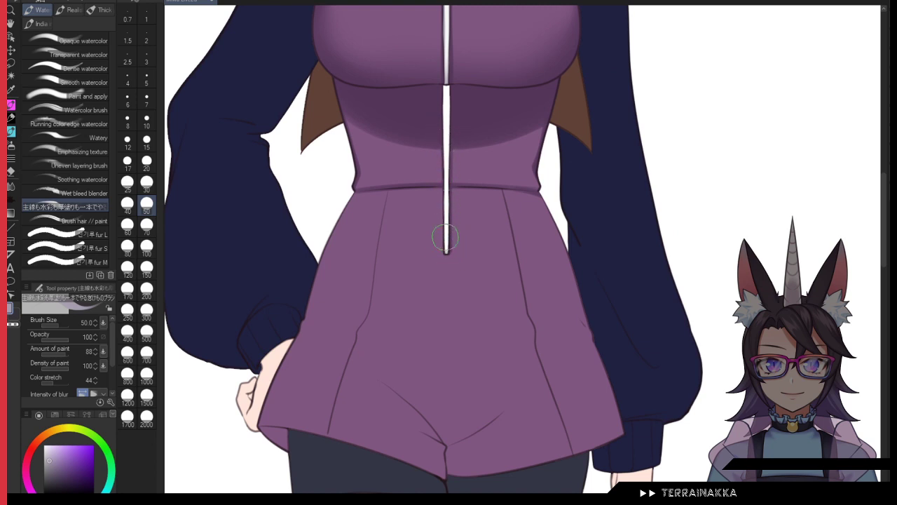
left_click_drag(443, 168, 443, 250)
left_click_drag(449, 207, 435, 249)
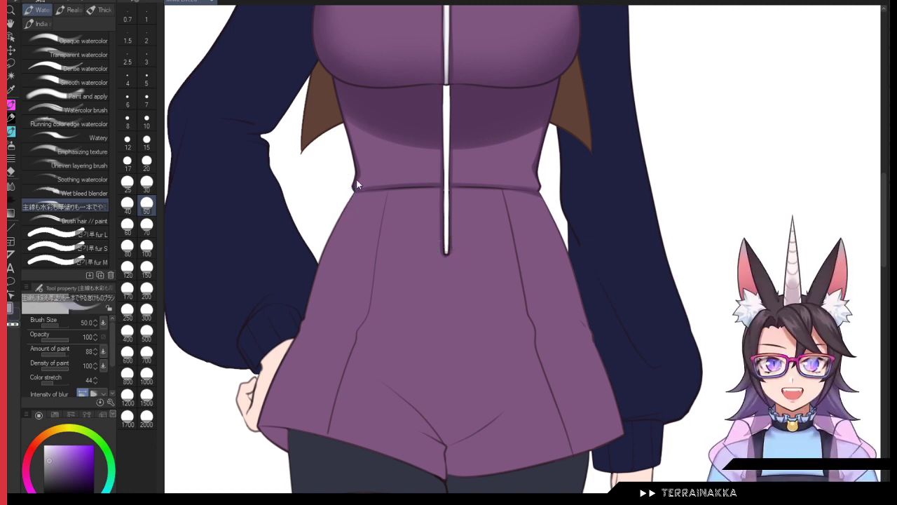
Step: Paint diagonal fold shadows from the crotch and along the shorts' outer edge at size 100, trimming the hem shadow with the transparent color
left_click_drag(358, 191, 315, 279)
left_click(146, 248)
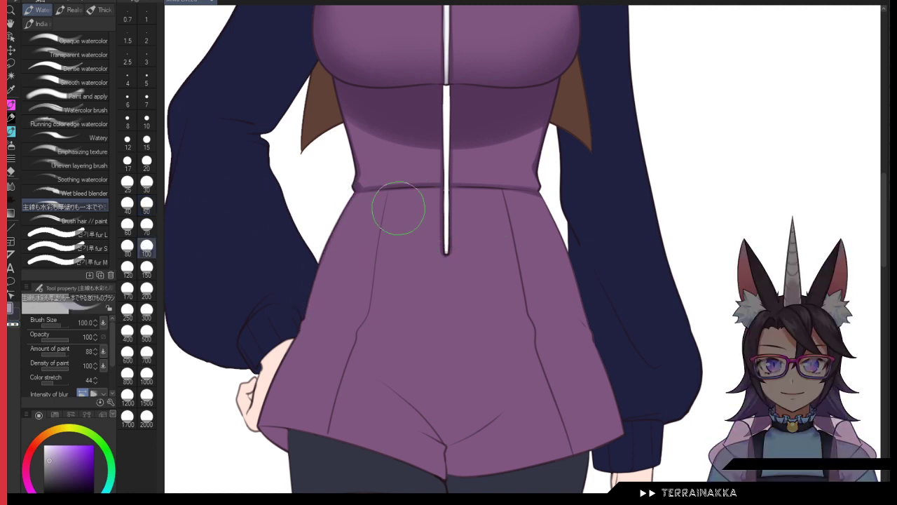
left_click_drag(351, 361, 442, 447)
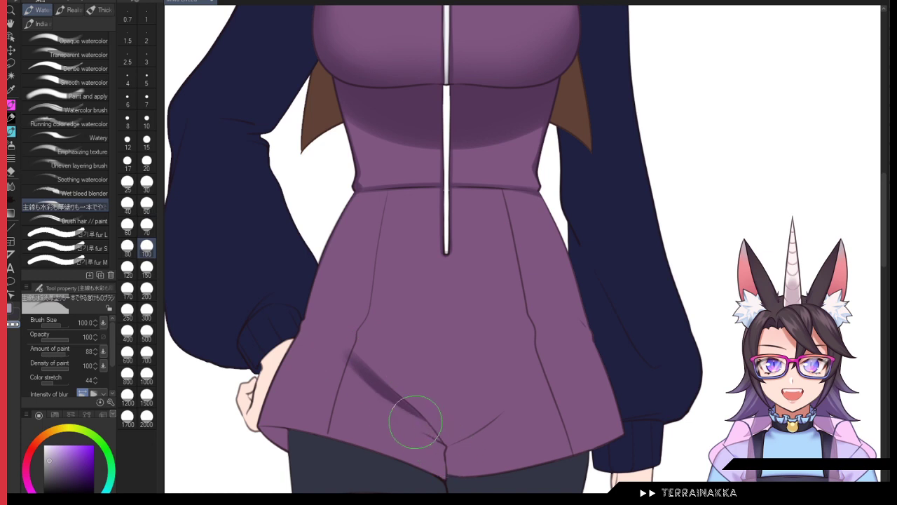
mouse_move(543, 382)
left_mouse_down()
mouse_move(457, 474)
mouse_move(475, 443)
mouse_move(451, 451)
left_mouse_up()
key("c")
mouse_move(541, 393)
left_mouse_down()
mouse_move(488, 469)
mouse_move(541, 445)
mouse_move(493, 475)
mouse_move(500, 460)
mouse_move(608, 455)
left_mouse_up()
key("c")
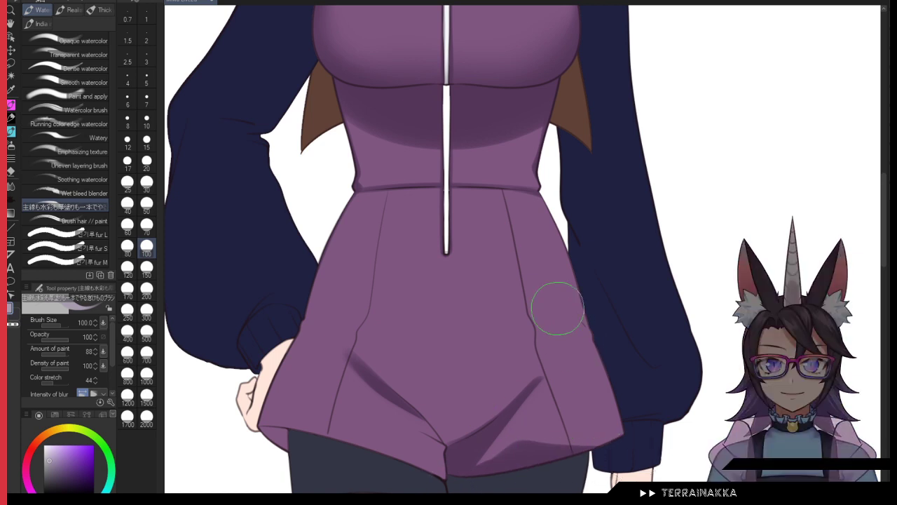
left_click_drag(557, 300, 633, 450)
Step: Soften the fold and hem shadows on the shorts' leg with the Blur brush at size 70
left_click(10, 186)
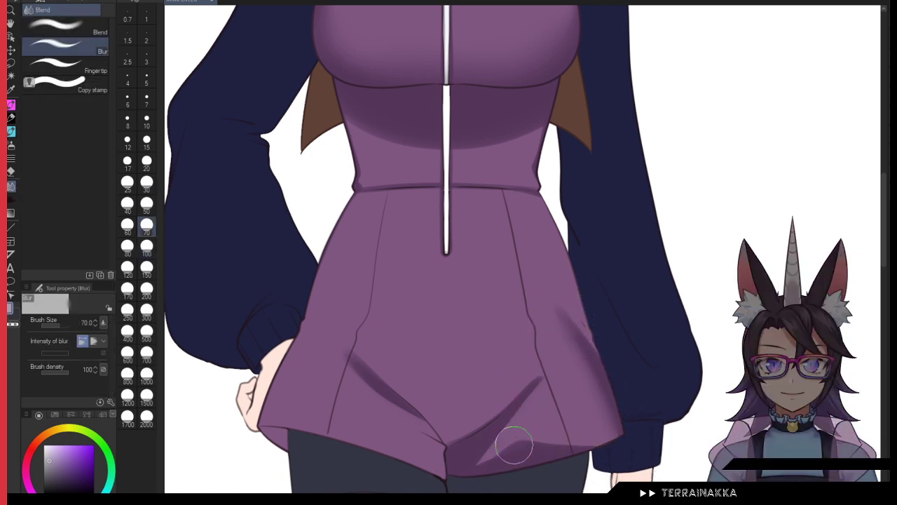
left_click_drag(514, 445, 622, 444)
left_click_drag(544, 395, 506, 433)
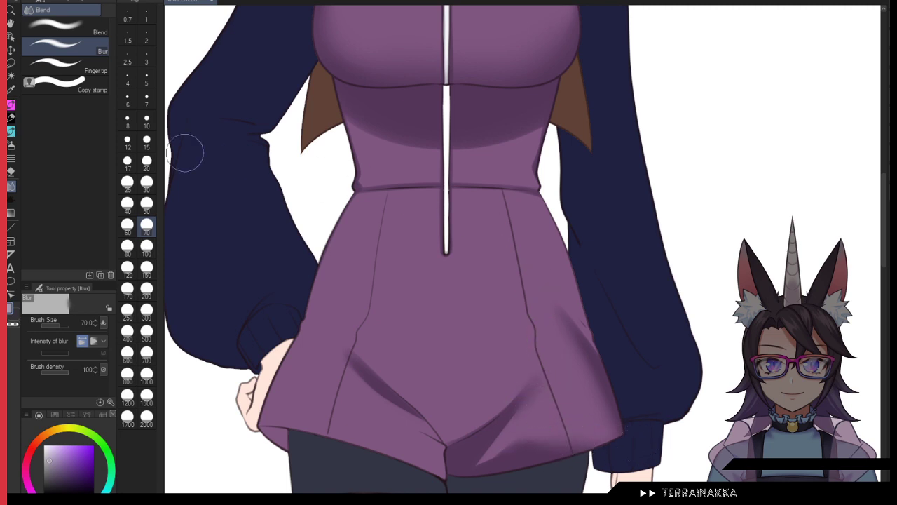
key("p")
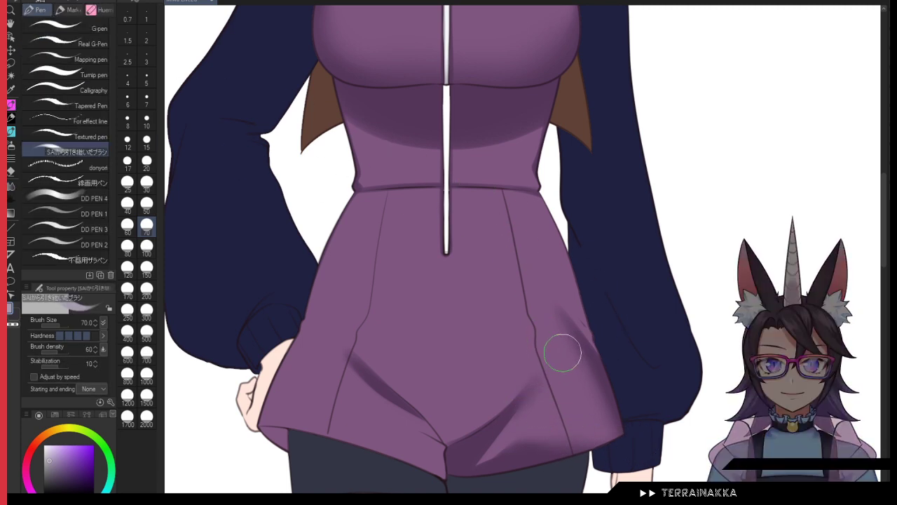
left_click_drag(563, 353, 482, 368)
key("b")
key("ctrl+z")
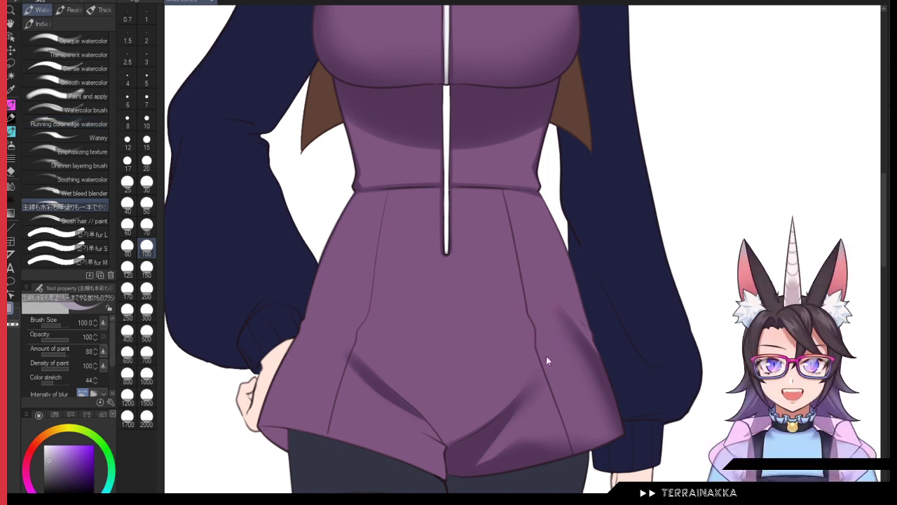
Step: Paint a broad fold shadow across the right-hand shorts leg at size 100, refine the outer hip edge at sizes 70 and 50, and blur it
left_click_drag(557, 343, 467, 370)
key("j")
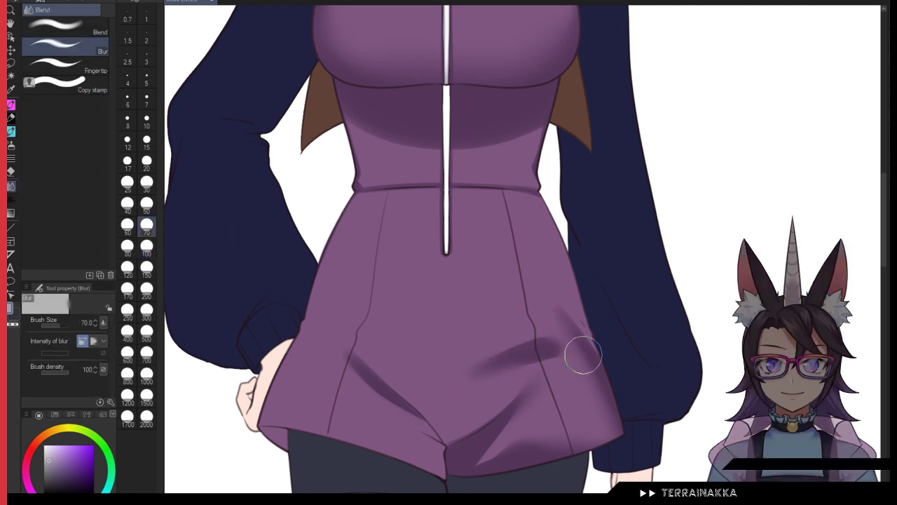
key("b")
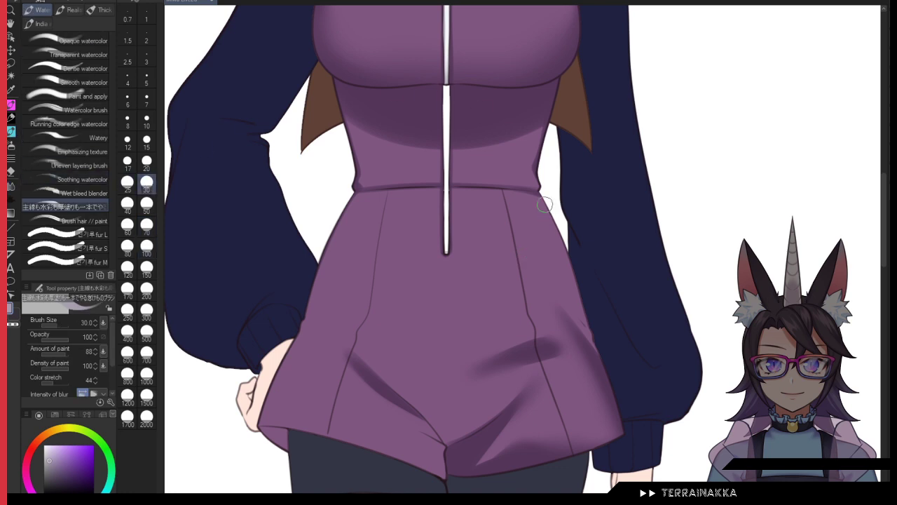
left_click(146, 224)
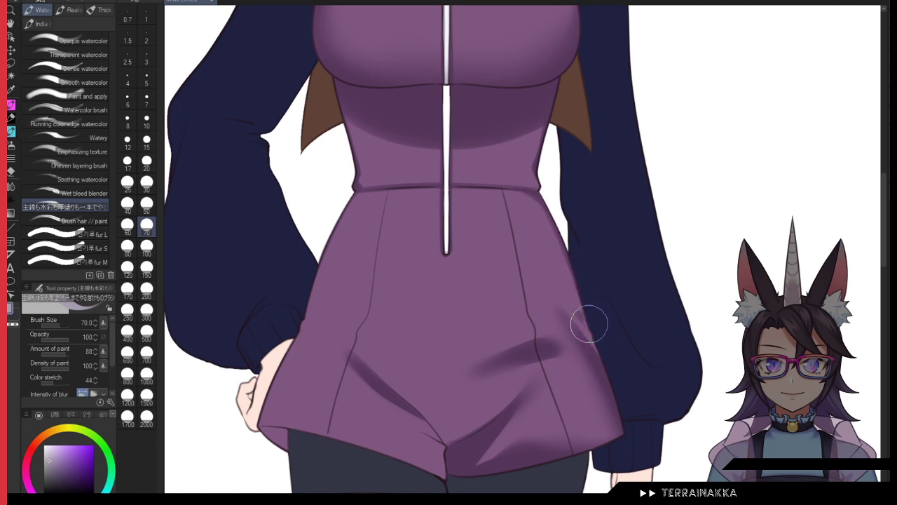
left_click(146, 203)
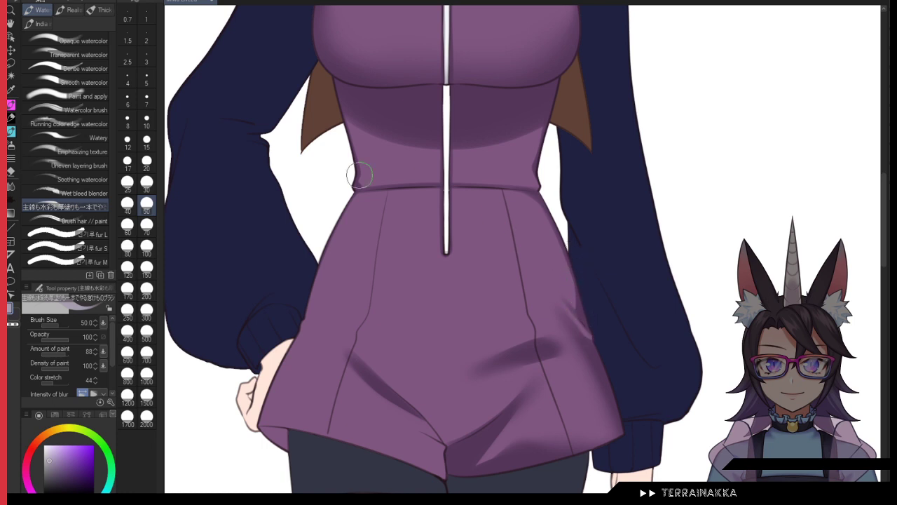
key("j")
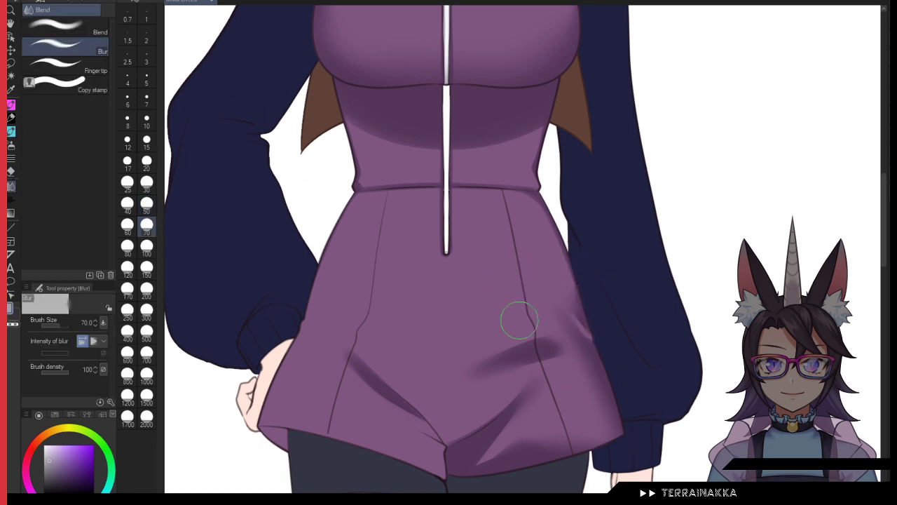
Step: Paint short fold shadows at the hip and hem beside the hand at size 50, undoing a stray stroke
key("b")
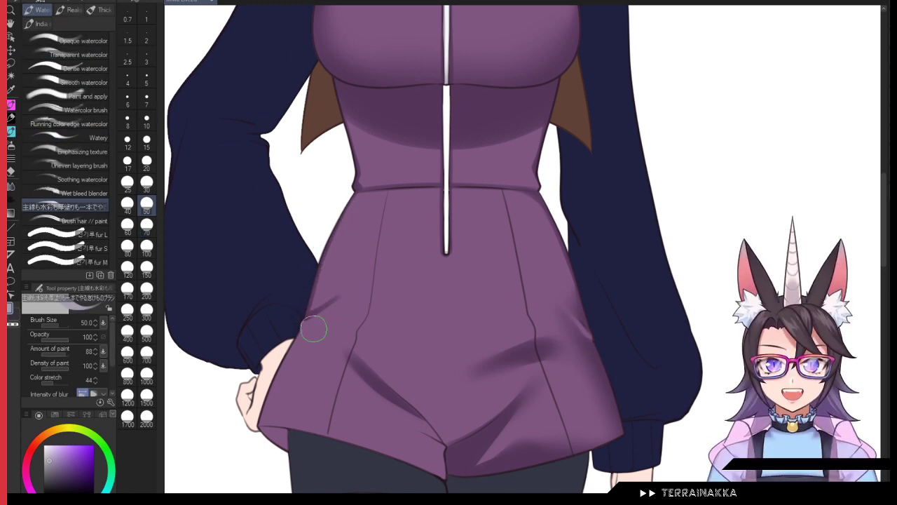
left_click_drag(301, 333, 326, 327)
left_click_drag(259, 429, 276, 434)
key("ctrl+z")
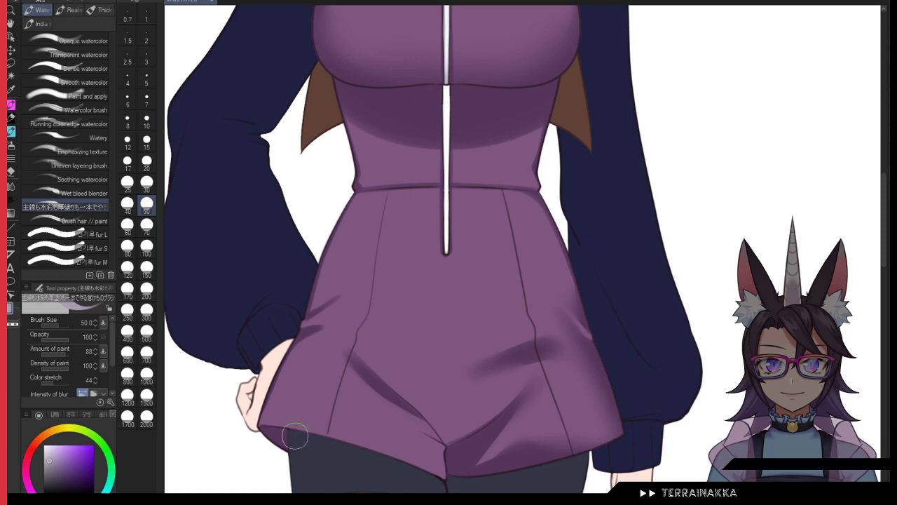
Step: Soften the hip, side and diagonal fold shadows on the left-hand shorts leg with the Blur brush at size 70
key("j")
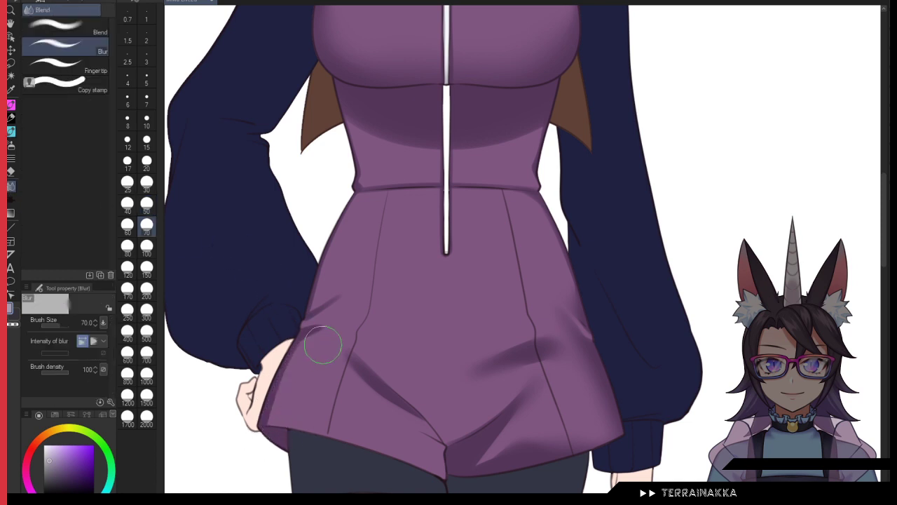
left_click_drag(273, 405, 274, 423)
mouse_move(338, 301)
left_mouse_down()
mouse_move(317, 310)
mouse_move(361, 193)
left_mouse_up()
mouse_move(351, 360)
left_mouse_down()
mouse_move(390, 402)
mouse_move(345, 369)
left_mouse_up()
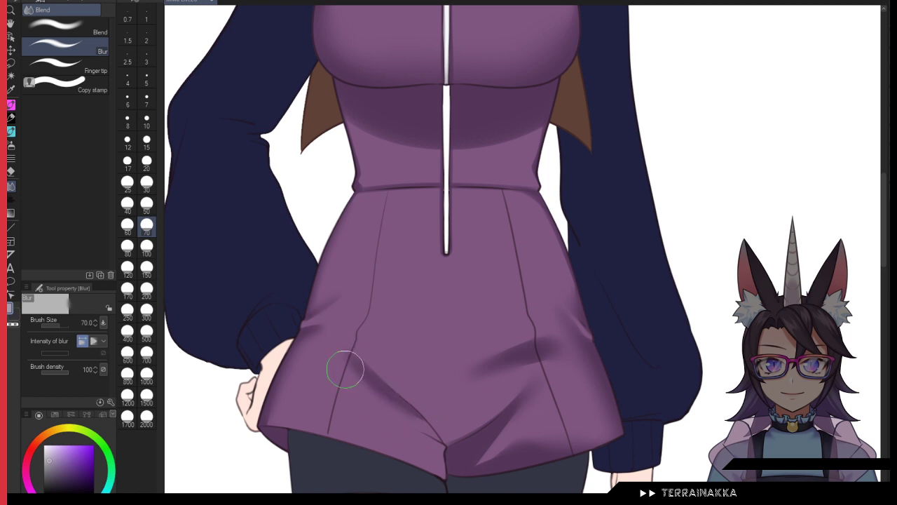
Step: Paint shadows along the crotch fold and inner hem of the left-hand leg at size 50 and pick the Blur brush for softening
left_click(10, 133)
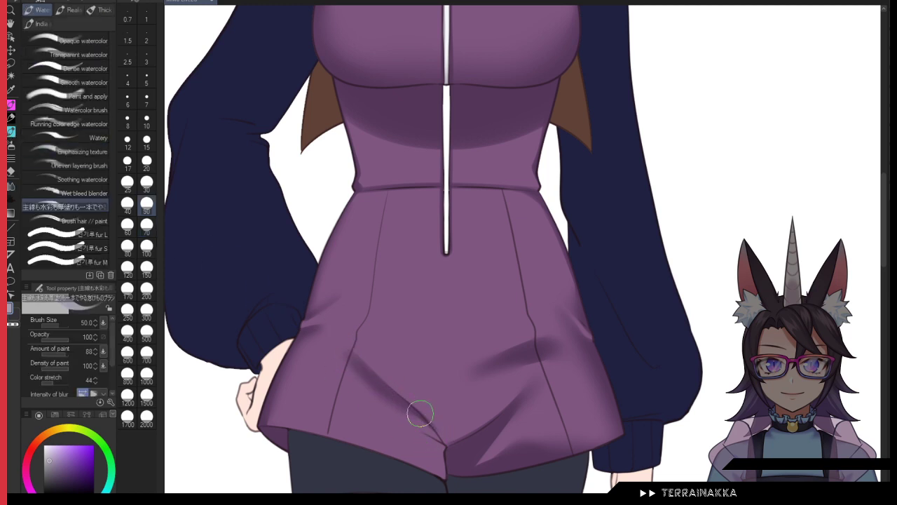
left_click_drag(420, 414, 441, 437)
mouse_move(391, 419)
left_mouse_down()
mouse_move(448, 452)
mouse_move(384, 418)
mouse_move(441, 450)
mouse_move(446, 484)
left_mouse_up()
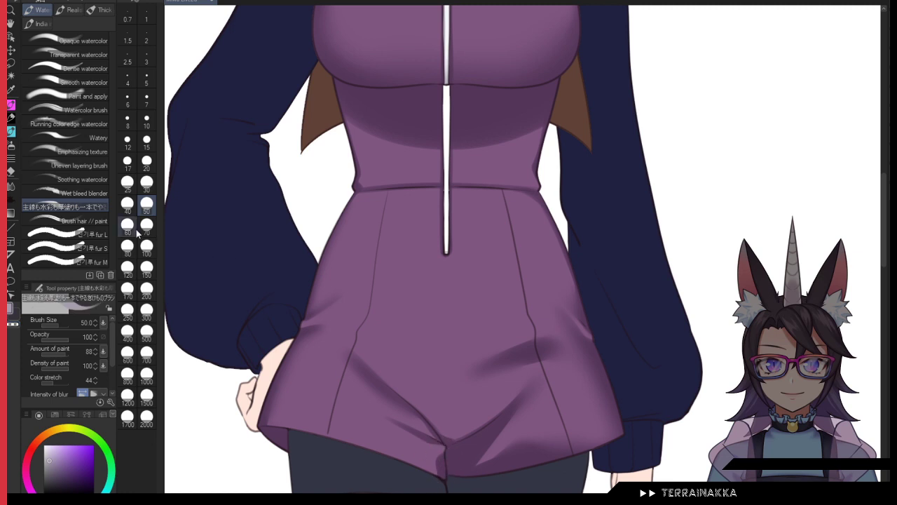
left_click(11, 200)
left_click(16, 184)
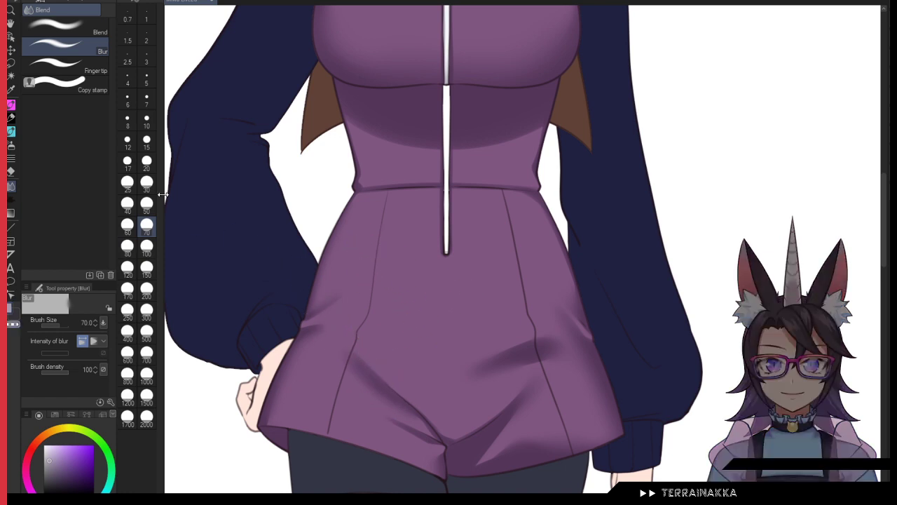
Step: Paint an arched fold shadow from the hip beside the hand toward the crotch at size 50 and blur it at size 70
key("b")
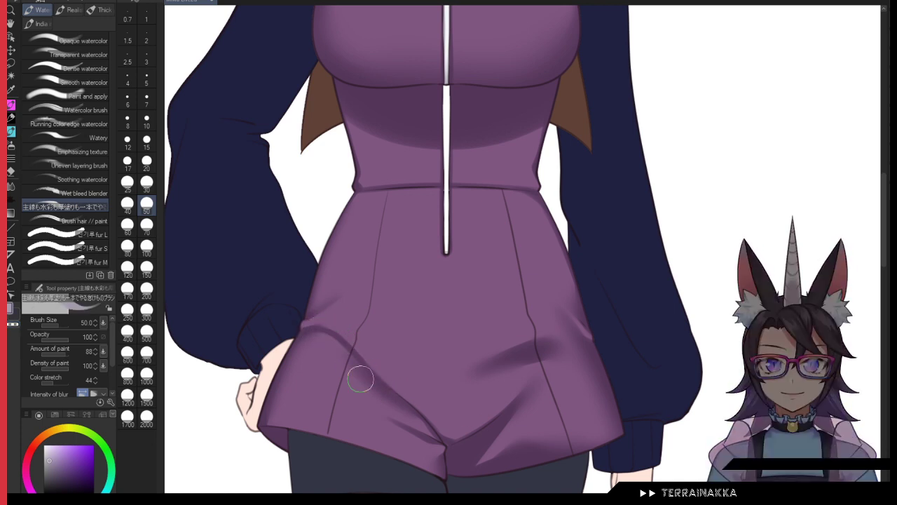
key("j")
mouse_move(332, 342)
left_mouse_down()
mouse_move(339, 350)
mouse_move(297, 335)
left_mouse_up()
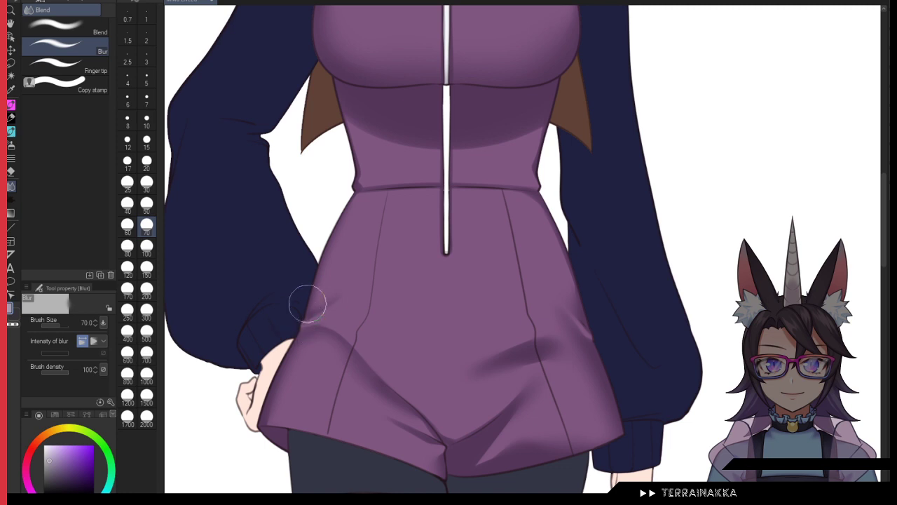
Step: Refine the fold shadow beyond the left-hand leg's seam at size 50 and soften it with the Blur brush at size 70
left_click(9, 108)
left_click(12, 131)
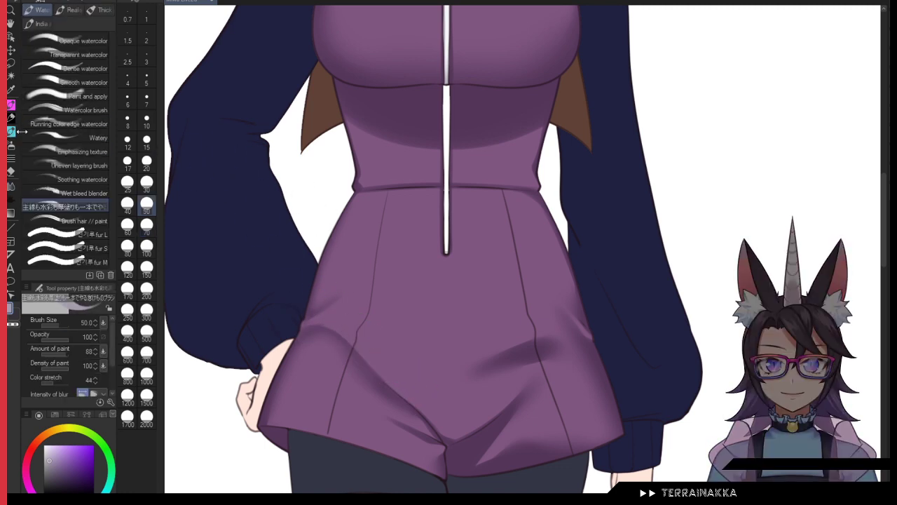
left_click_drag(363, 347, 442, 395)
left_click(12, 187)
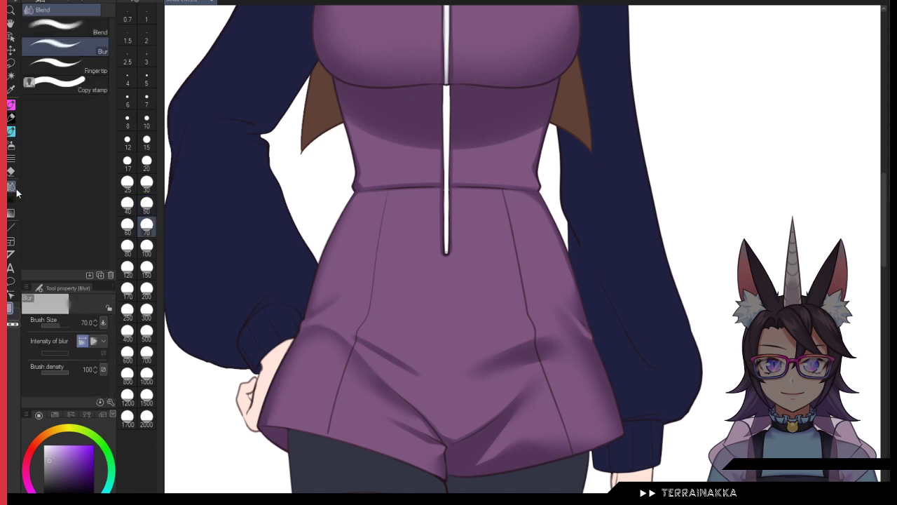
mouse_move(352, 325)
left_mouse_down()
mouse_move(433, 372)
mouse_move(389, 351)
mouse_move(441, 390)
mouse_move(379, 379)
mouse_move(395, 399)
mouse_move(344, 365)
mouse_move(351, 386)
mouse_move(281, 396)
mouse_move(295, 359)
mouse_move(275, 376)
left_mouse_up()
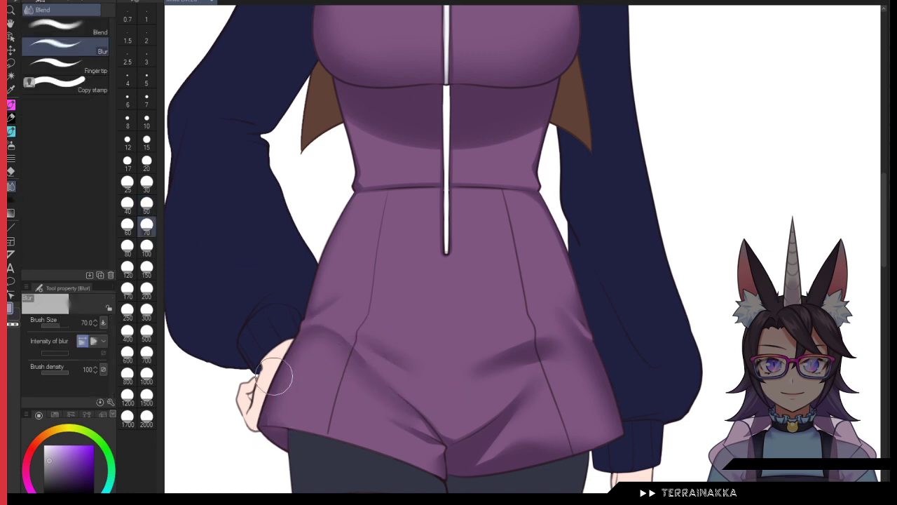
Step: Paint short shadows just below the waist seam at size 70, redoing the first stroke, and soften them with the Blur brush
left_click(12, 131)
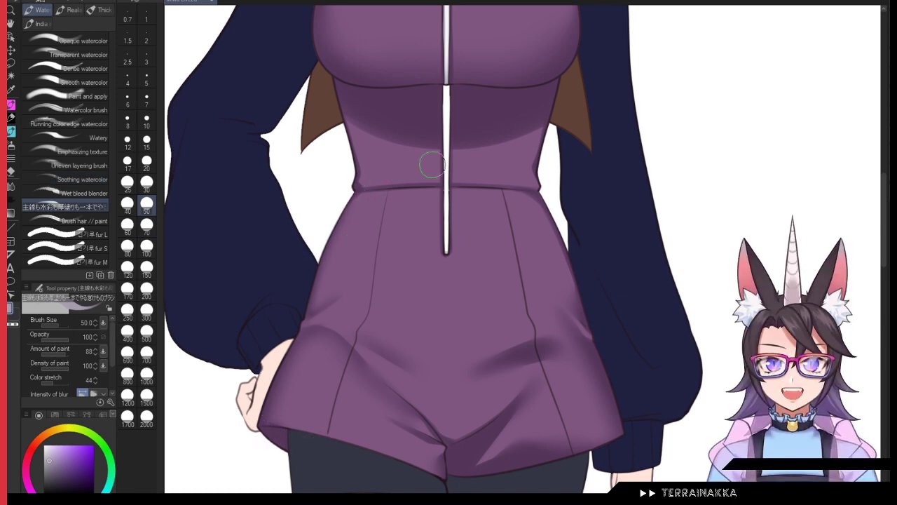
left_click(146, 139)
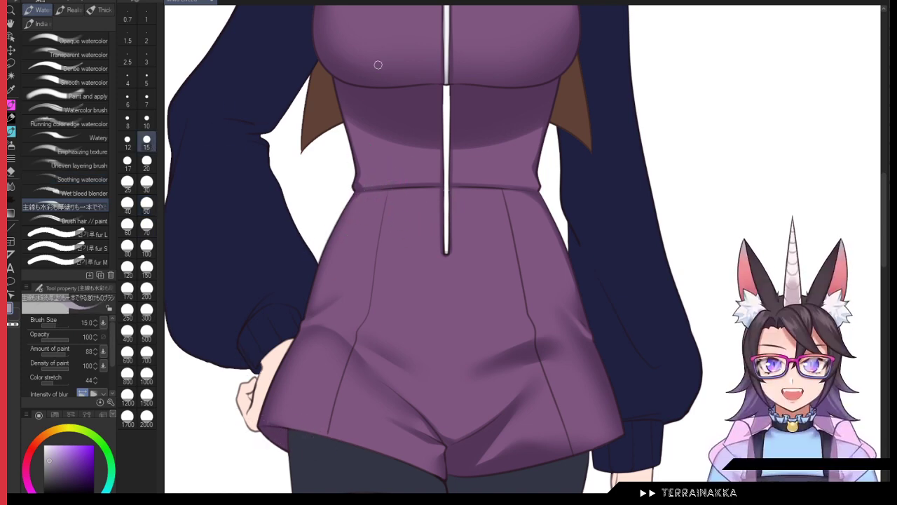
left_click_drag(384, 161, 369, 84)
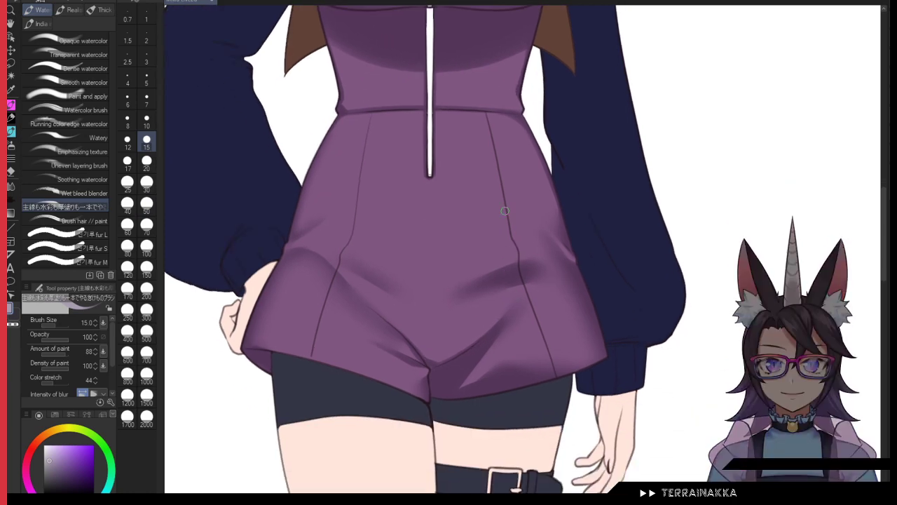
left_click(147, 224)
left_click_drag(361, 124, 412, 120)
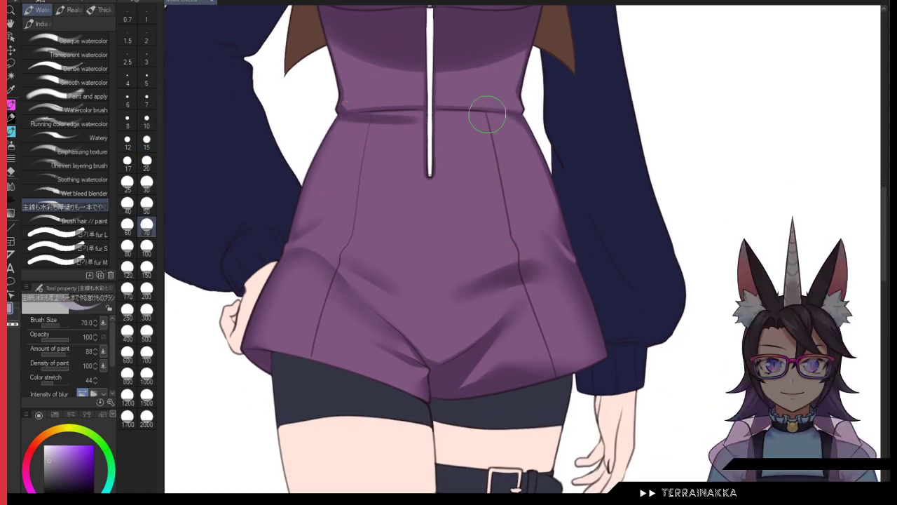
key("ctrl+z")
mouse_move(345, 115)
left_mouse_down()
mouse_move(395, 121)
mouse_move(358, 123)
left_mouse_up()
left_click(10, 185)
mouse_move(470, 129)
left_mouse_down()
mouse_move(495, 127)
mouse_move(480, 126)
left_mouse_up()
Step: Rework the fold shadow beside the left-hand seam at size 100, blur it, and extend the right-hand fold toward the shorts' outer edge
left_click_drag(683, 350, 679, 284)
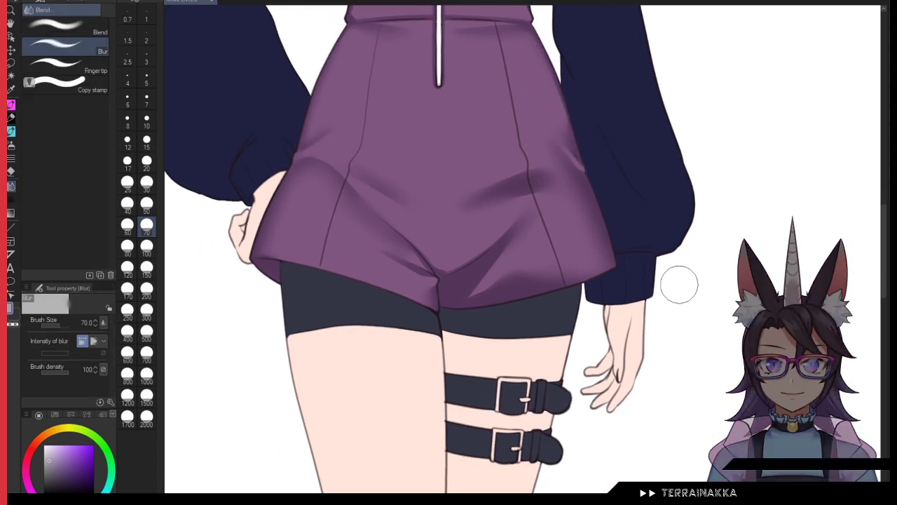
left_click_drag(384, 147, 383, 188)
left_click(12, 132)
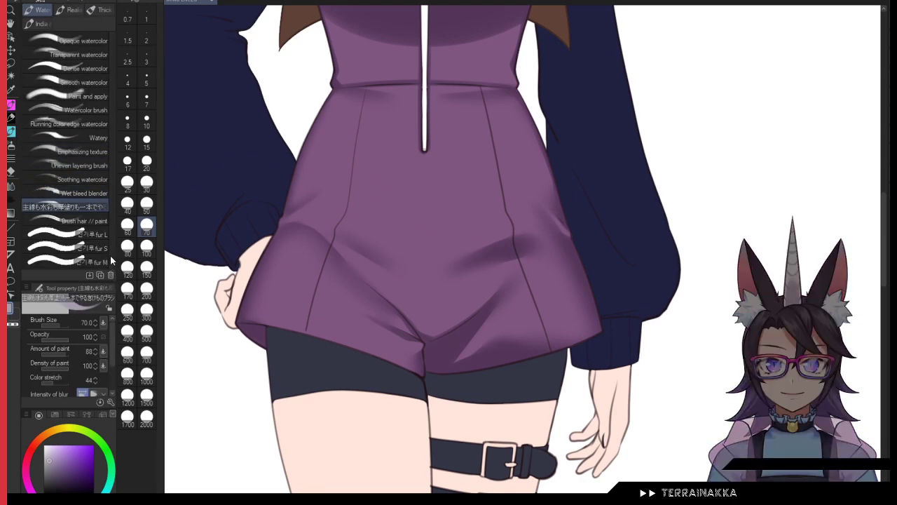
left_click(147, 245)
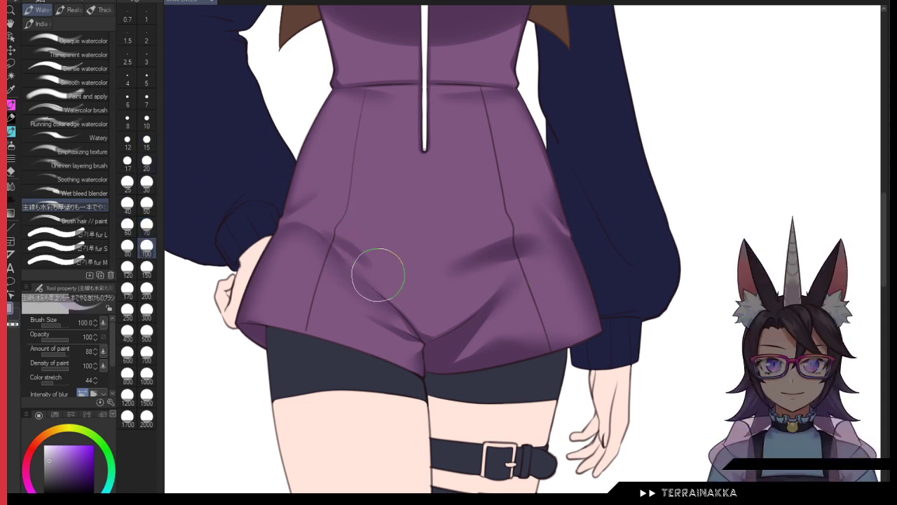
key("j")
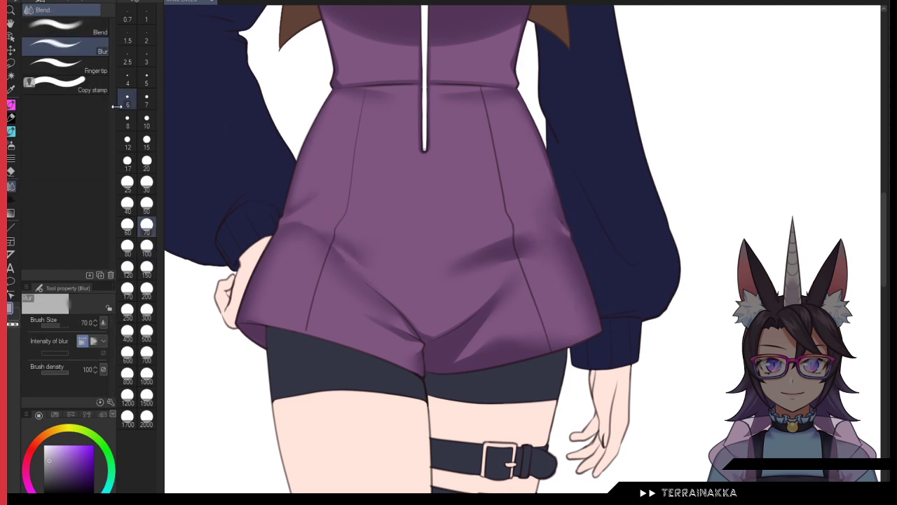
left_click(11, 145)
left_click(11, 132)
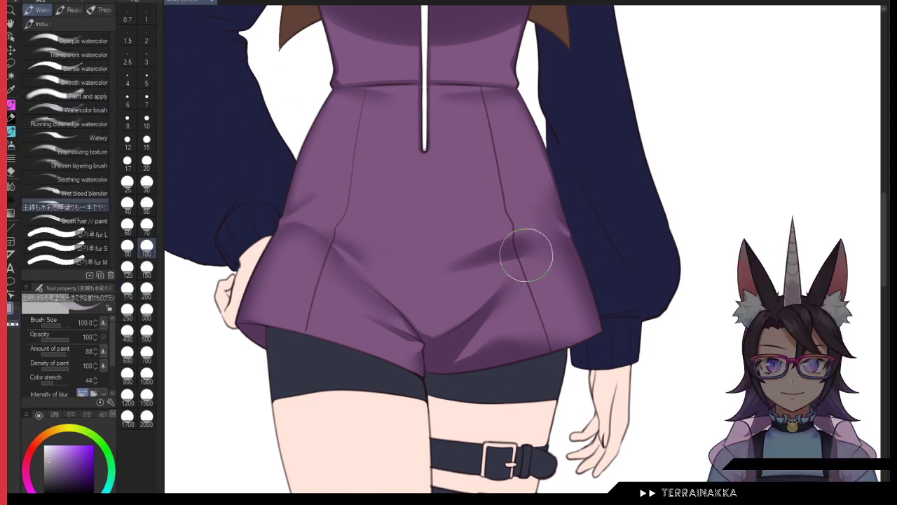
Step: Smooth the fold shadow near the right-hand leg's outer edge with the Blend brush at size 70
left_click(11, 186)
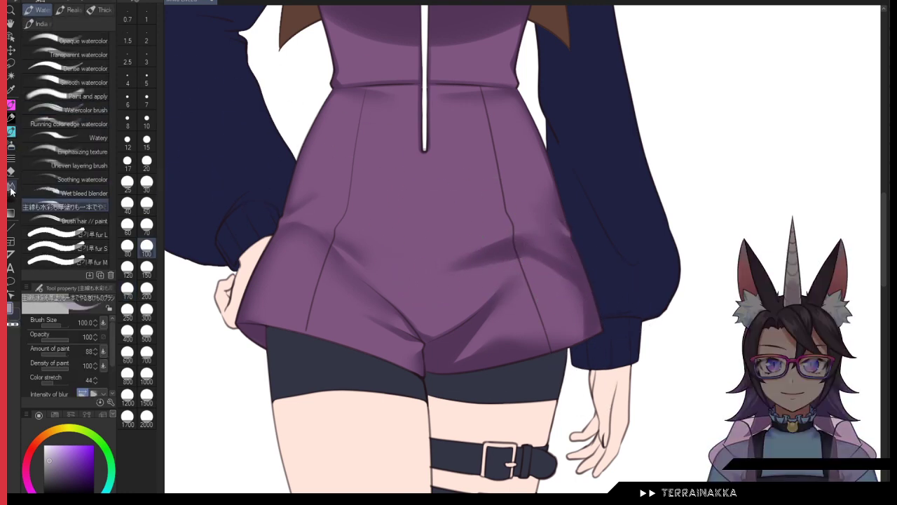
left_click(147, 226)
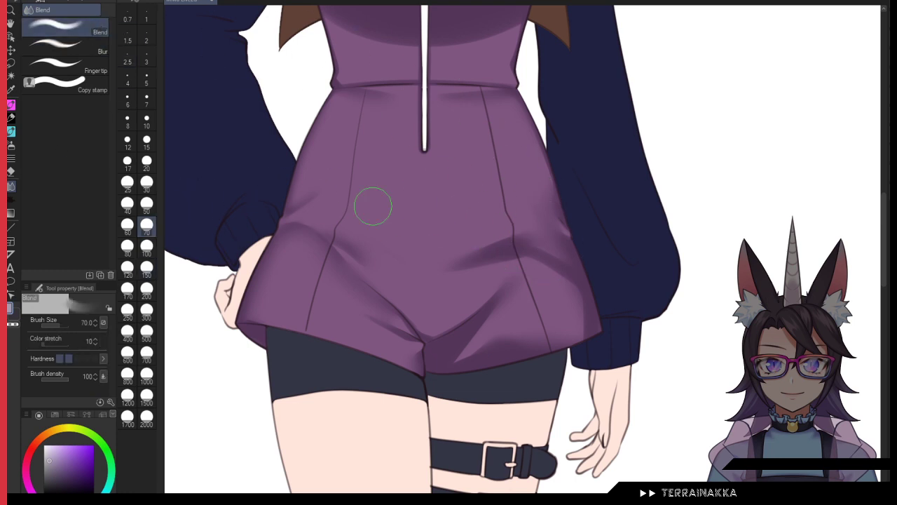
left_click_drag(566, 260, 570, 268)
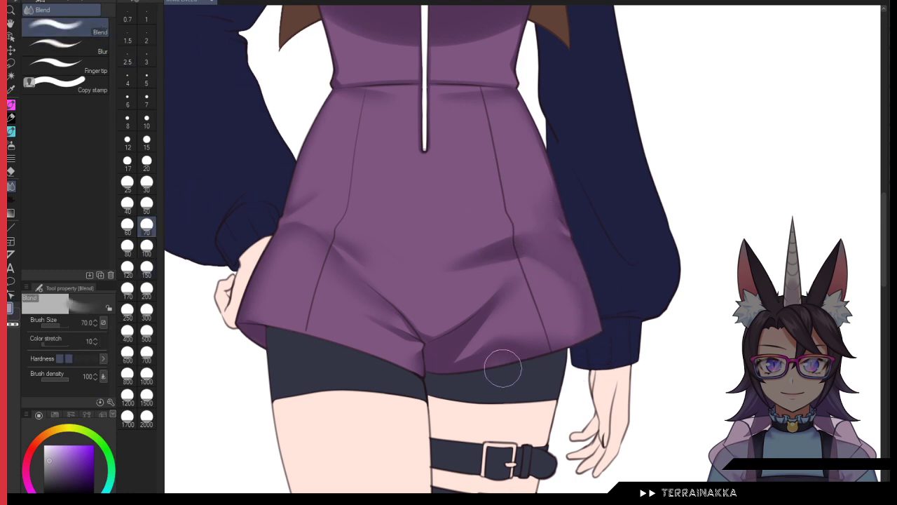
Step: Reshape the lower edge of the shadow beneath the chest into a gentle wave with the watercolor brush at sizes 50 and 100
scroll(662, 235, "down", 2)
left_click_drag(684, 298, 627, 467)
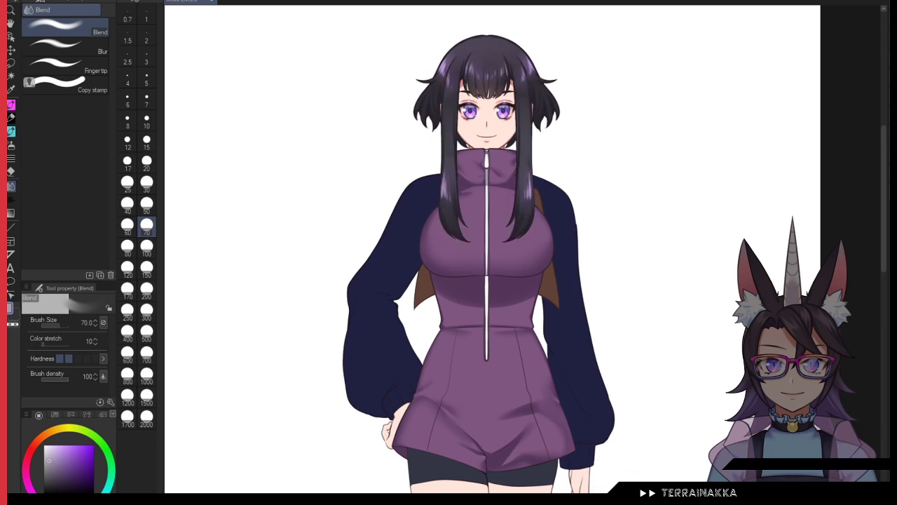
scroll(518, 260, "up", 1)
left_click_drag(802, 362, 753, 360)
scroll(804, 237, "down", 1)
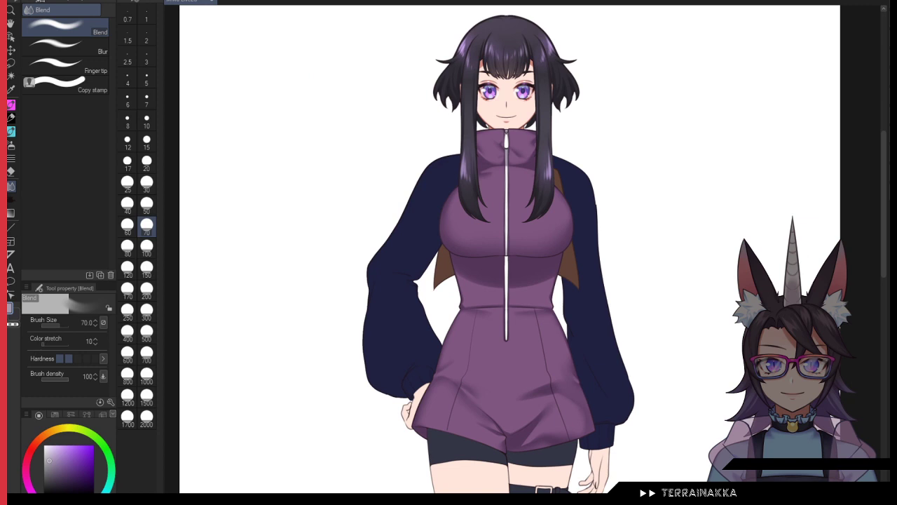
scroll(503, 296, "up", 2)
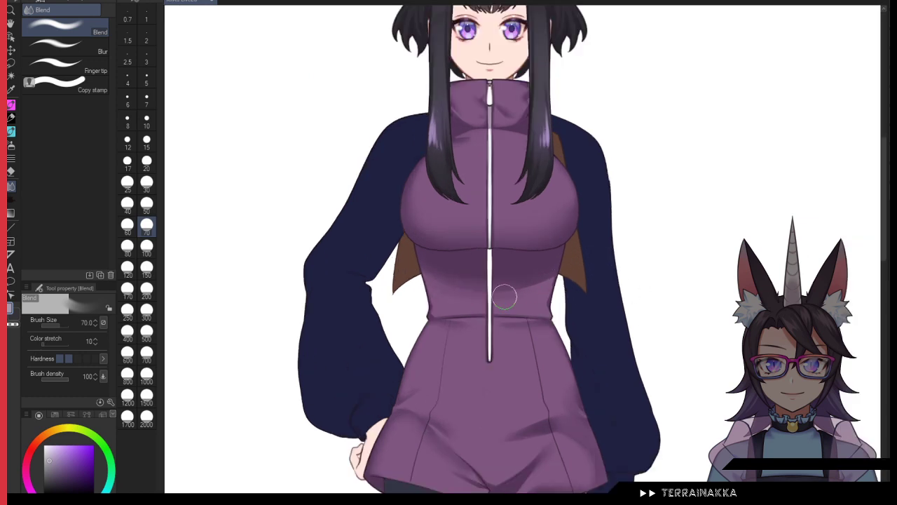
left_click(96, 51)
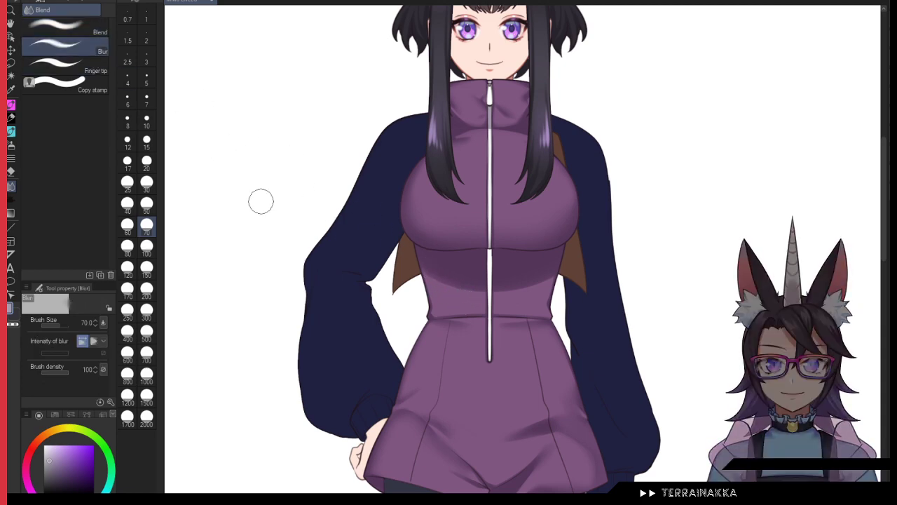
key("p")
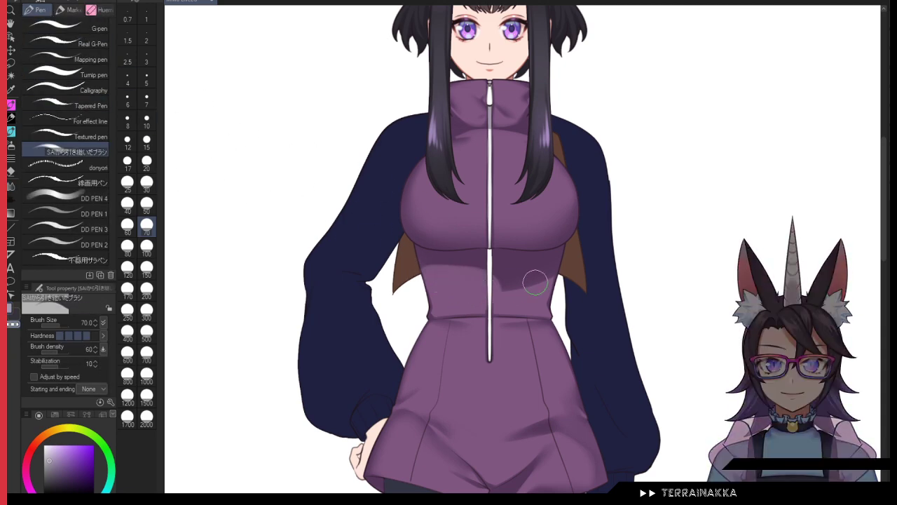
scroll(535, 282, "up", 2)
key("b")
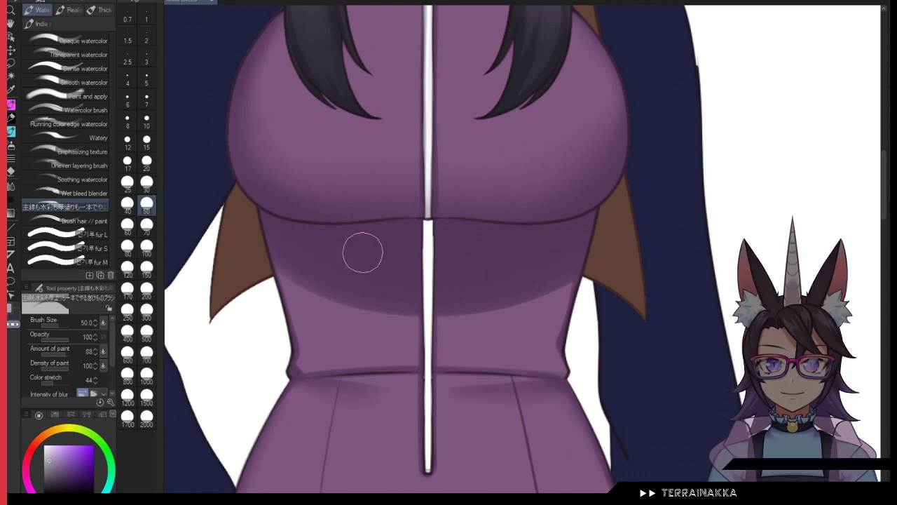
mouse_move(295, 281)
left_mouse_down()
mouse_move(316, 296)
mouse_move(436, 298)
left_mouse_up()
left_click(147, 247)
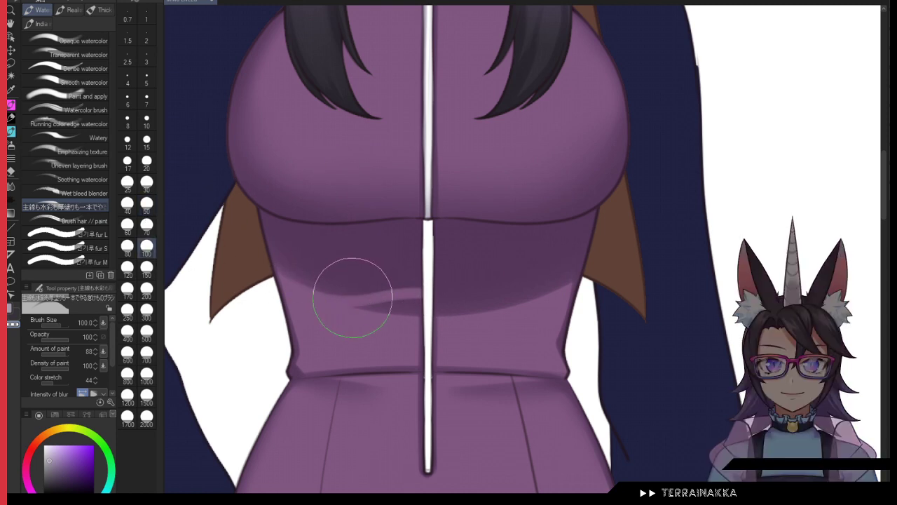
mouse_move(353, 297)
left_mouse_down()
mouse_move(457, 301)
mouse_move(423, 304)
mouse_move(480, 296)
mouse_move(398, 298)
left_mouse_up()
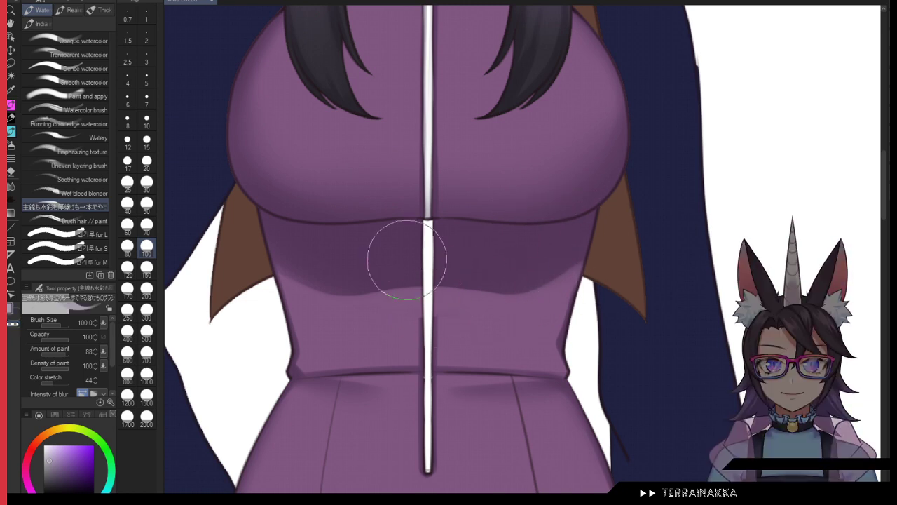
Step: Shade the lower zipper strip beneath the chest with the watercolor brush at size 30, redoing the first stroke
left_click(147, 181)
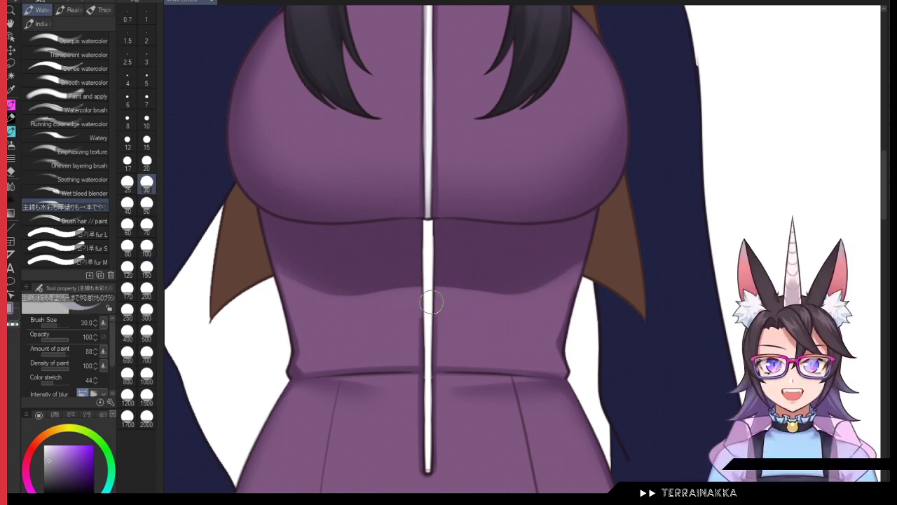
left_click_drag(435, 254, 435, 369)
key("ctrl+z")
left_click_drag(419, 273, 424, 353)
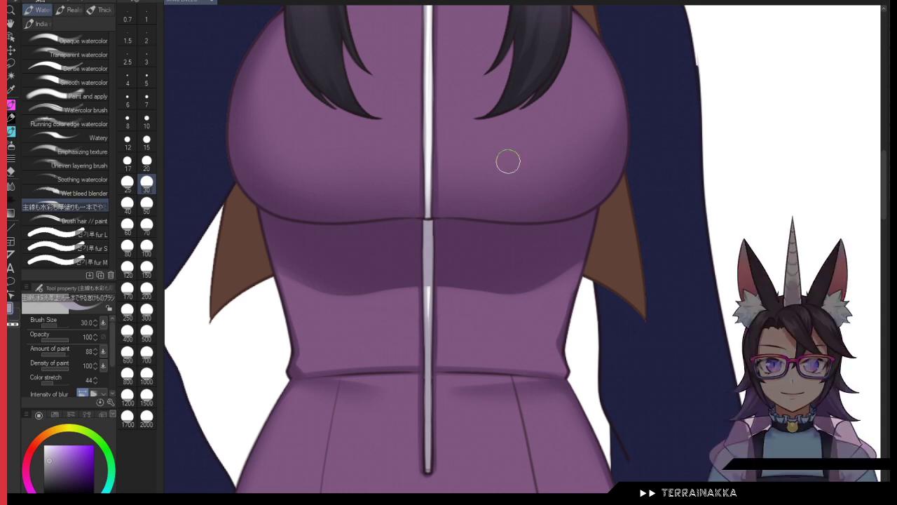
Step: Choose the vision close zipper brush from the clothing decorations and test it down the lower zipper strip at size 25
left_click(12, 149)
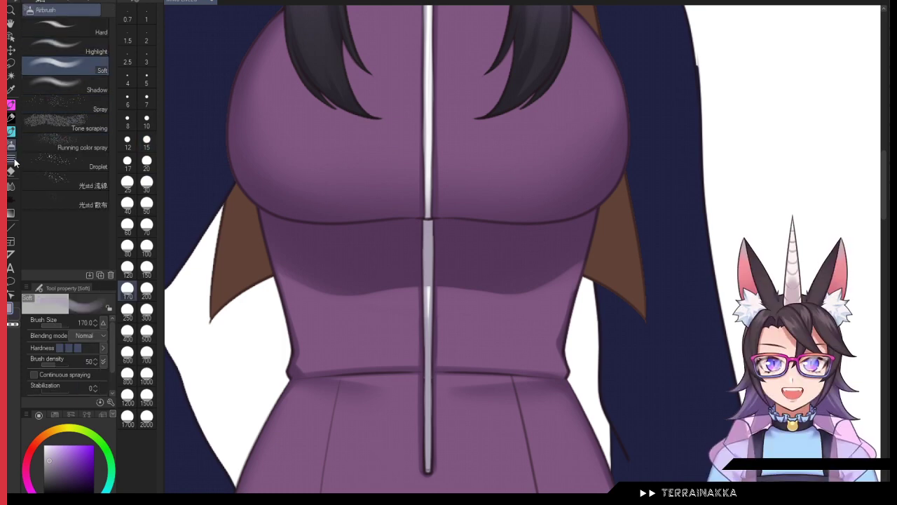
left_click(103, 37)
left_click(102, 9)
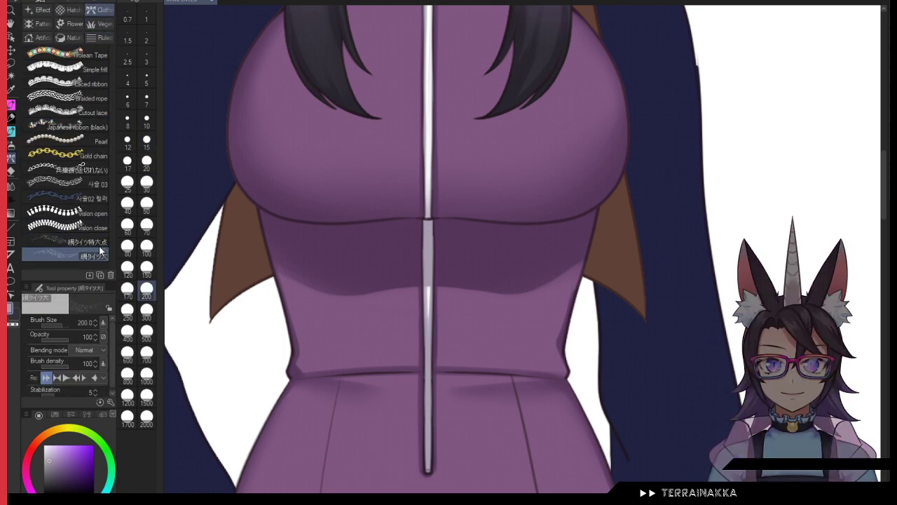
left_click(99, 228)
left_click_drag(429, 220, 429, 491)
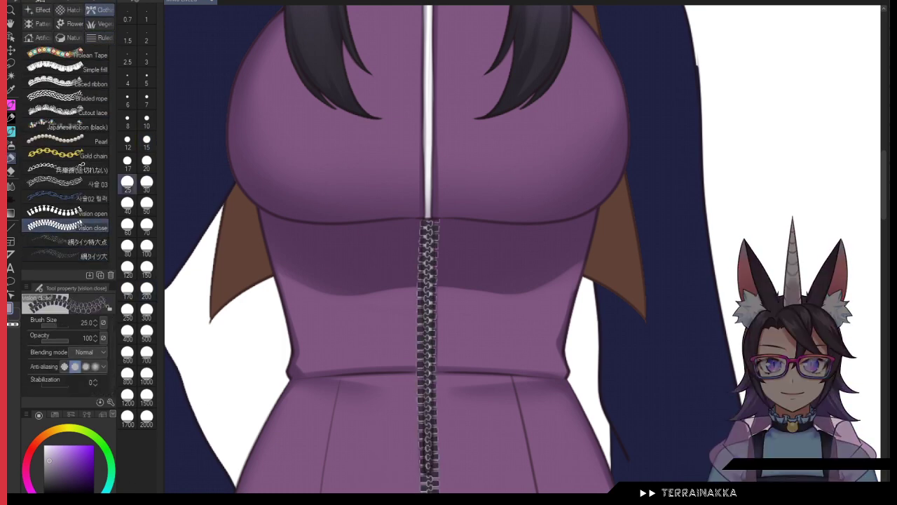
key("ctrl+z")
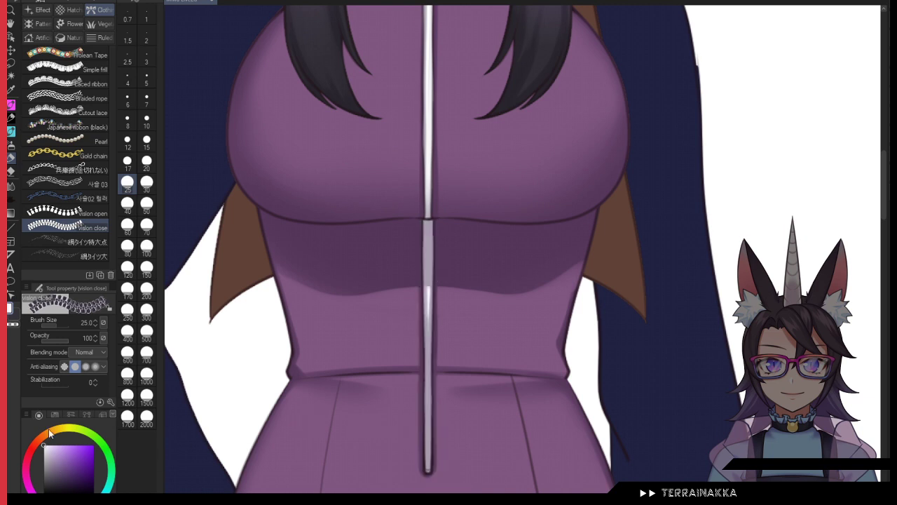
Step: Set the zipper brush's colours to white and near-black, testing them with trial strokes down the lower zipper strip
left_click(82, 479)
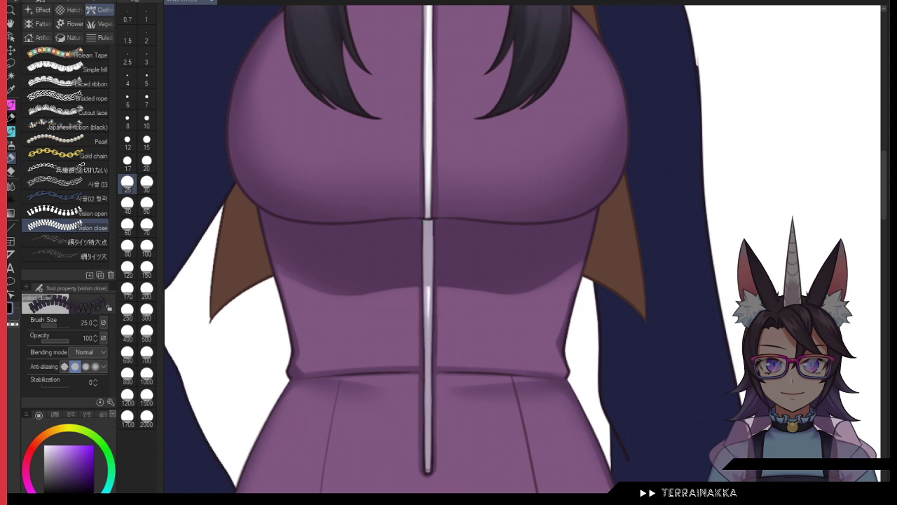
left_click(44, 446)
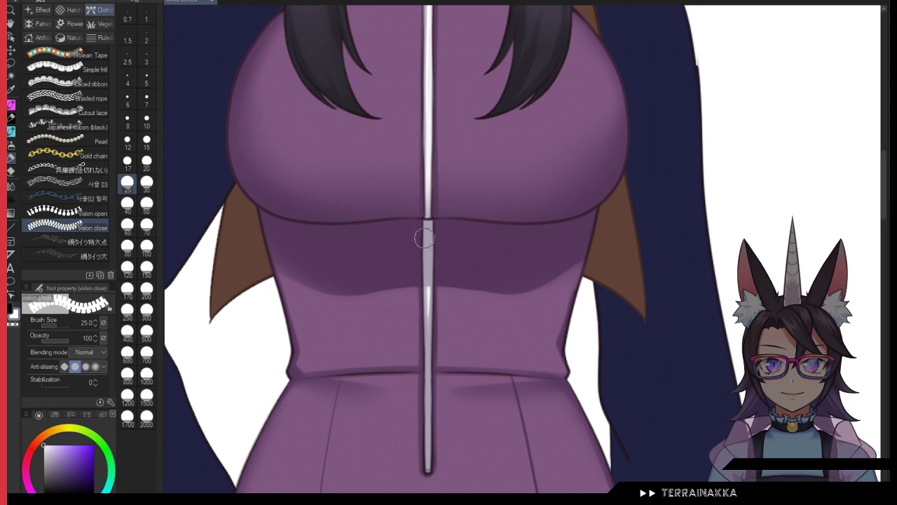
left_click_drag(427, 228, 429, 491)
left_click(58, 485)
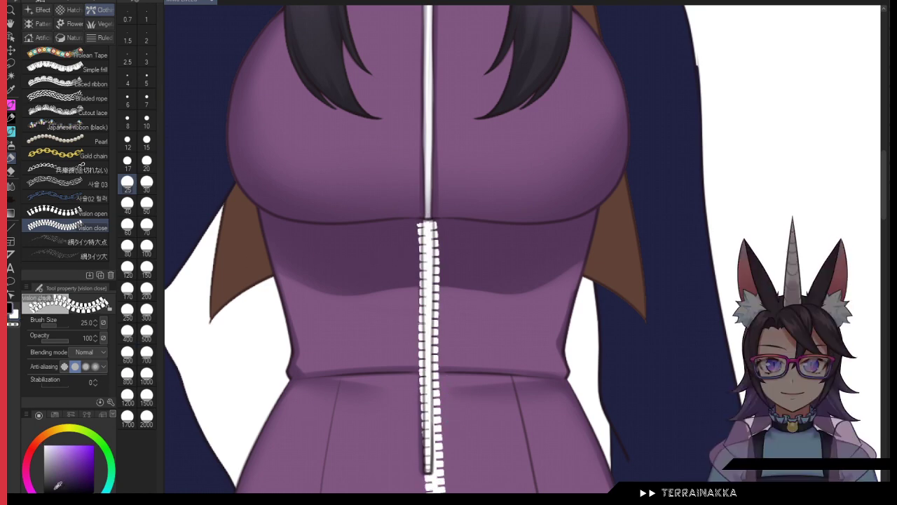
key("ctrl+z")
left_click_drag(427, 224, 428, 491)
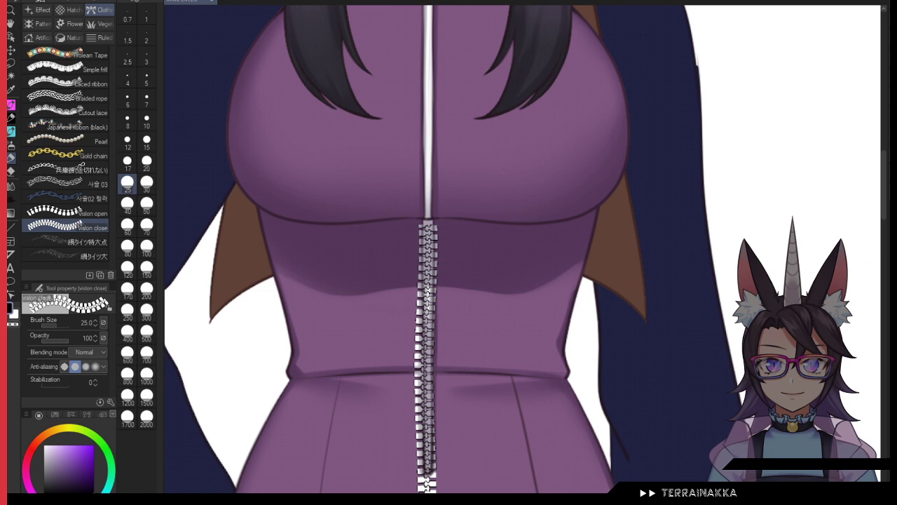
key("ctrl+z")
key("ctrl+z")
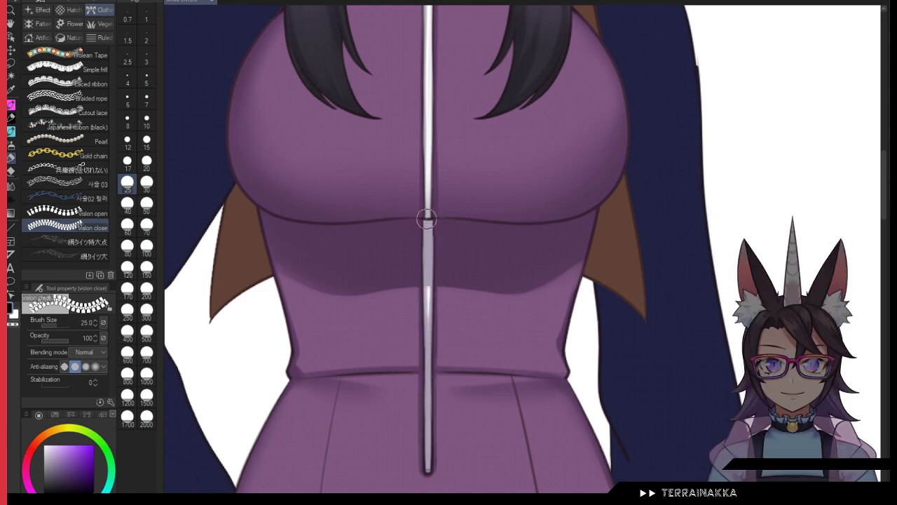
Step: Draw the zipper teeth down the lower zipper strip, reducing the brush to size 20 for the final stroke
left_click_drag(427, 223, 428, 483)
key("ctrl+z")
left_click_drag(427, 223, 427, 484)
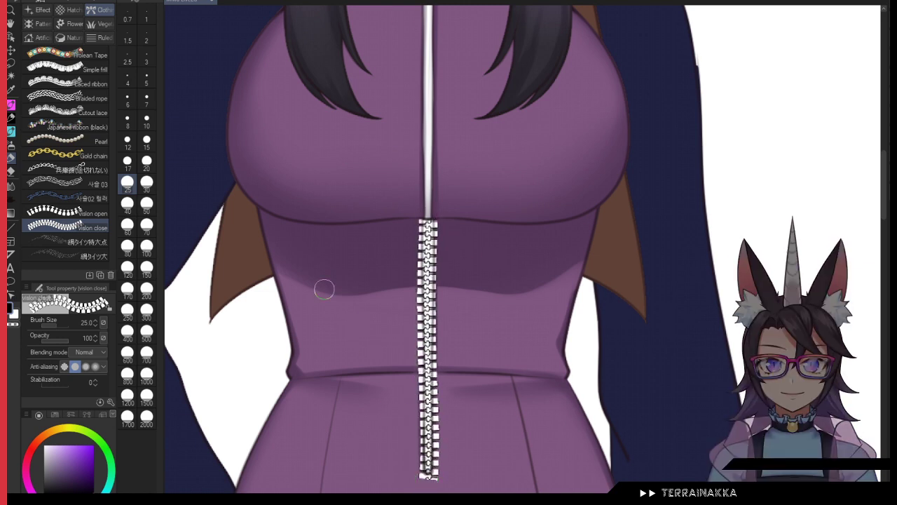
left_click(146, 160)
key("ctrl+z")
left_click_drag(427, 223, 427, 483)
Step: Trim the zipper teeth to the width and end of the lower strip with the G-pen at size 15
left_click(10, 105)
left_click(87, 26)
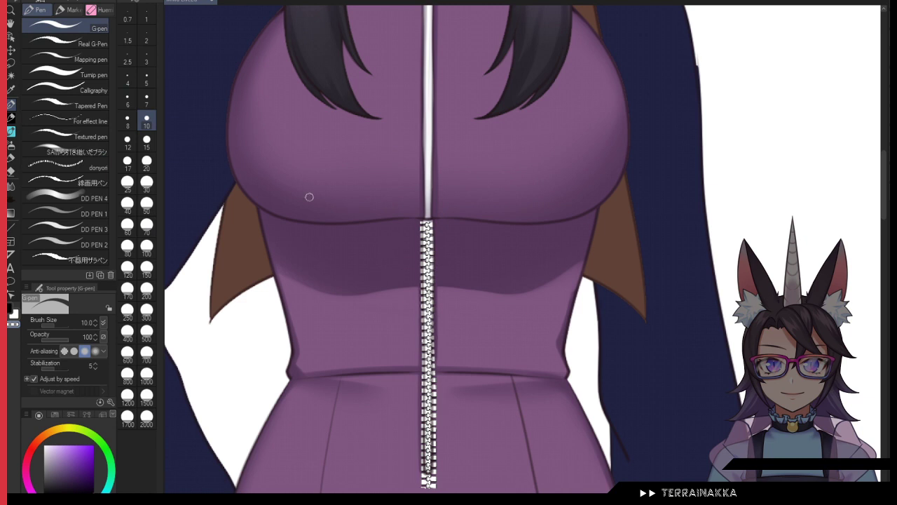
left_click(147, 139)
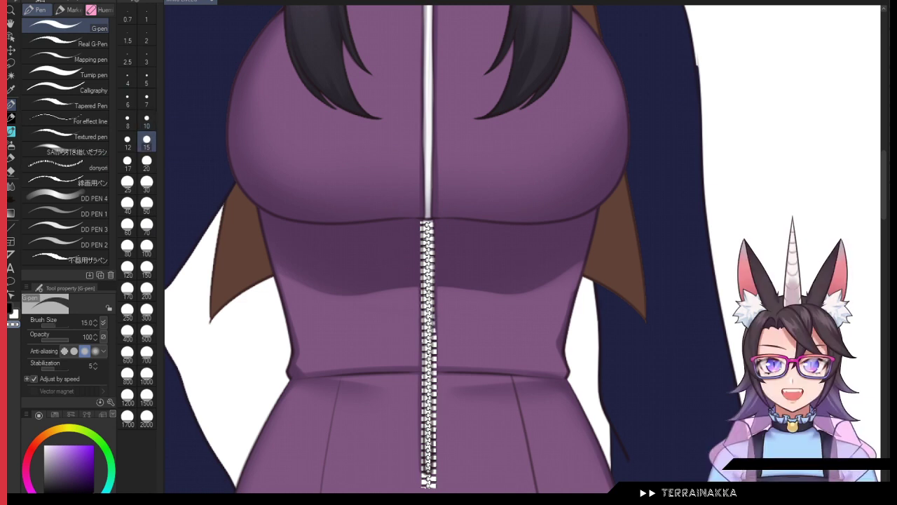
key("ctrl+d")
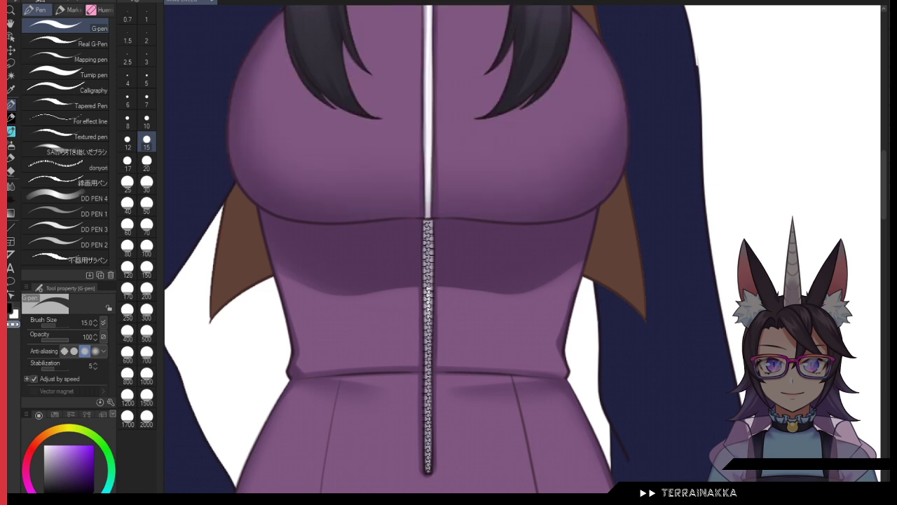
Step: Draw zipper teeth up the chest strip to the collar with vision close at size 20, and trim the excess with the G-pen at size 15
left_click(12, 160)
scroll(415, 290, "up", 3)
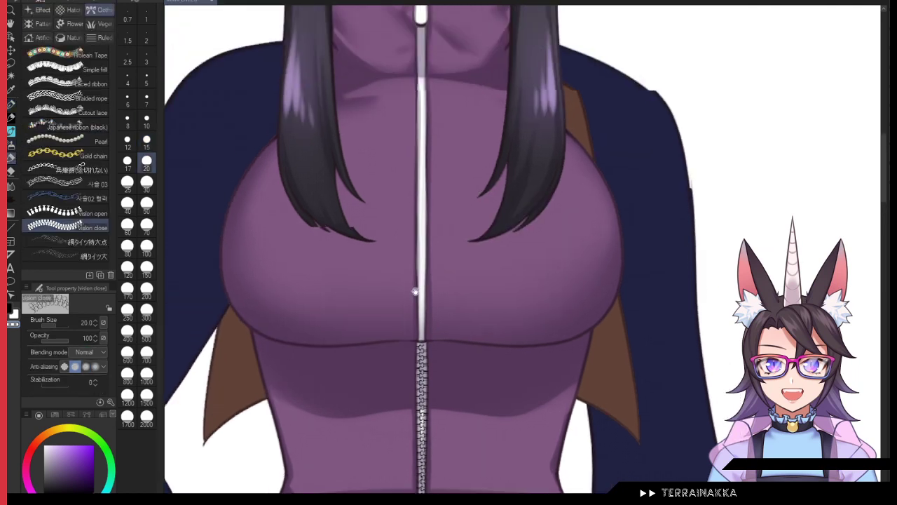
scroll(415, 291, "up", 2)
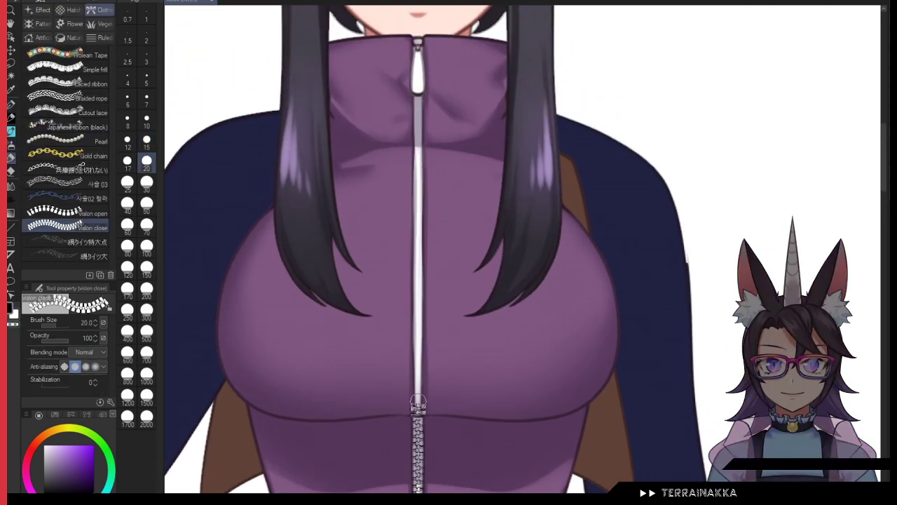
left_click_drag(418, 401, 421, 311)
key("ctrl+z")
left_click_drag(419, 416, 416, 106)
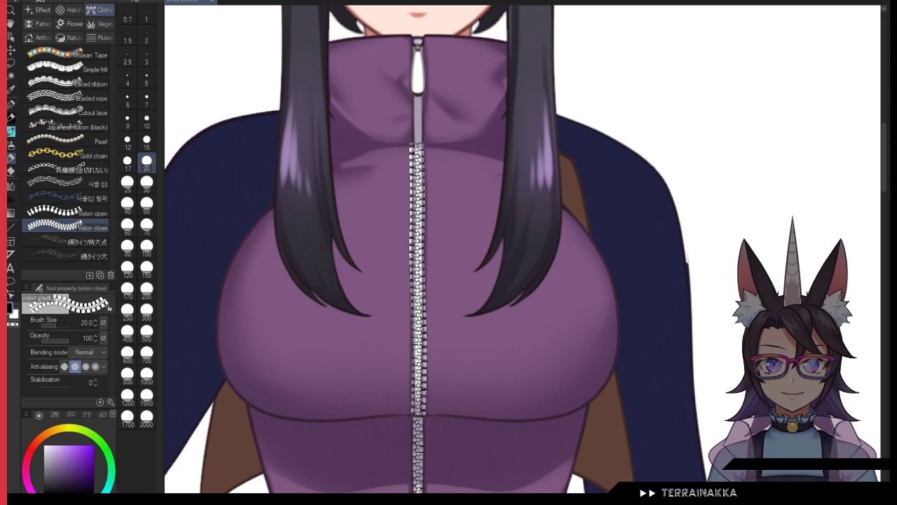
key("p")
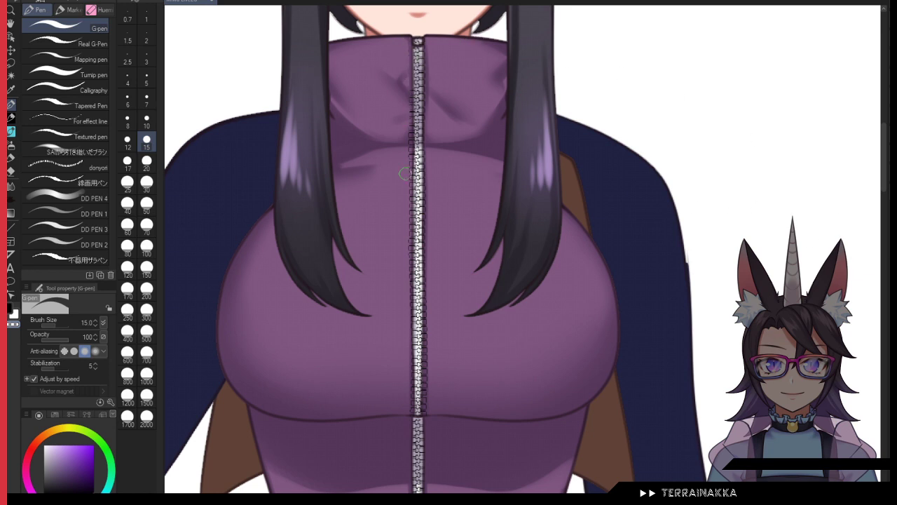
left_click(146, 163)
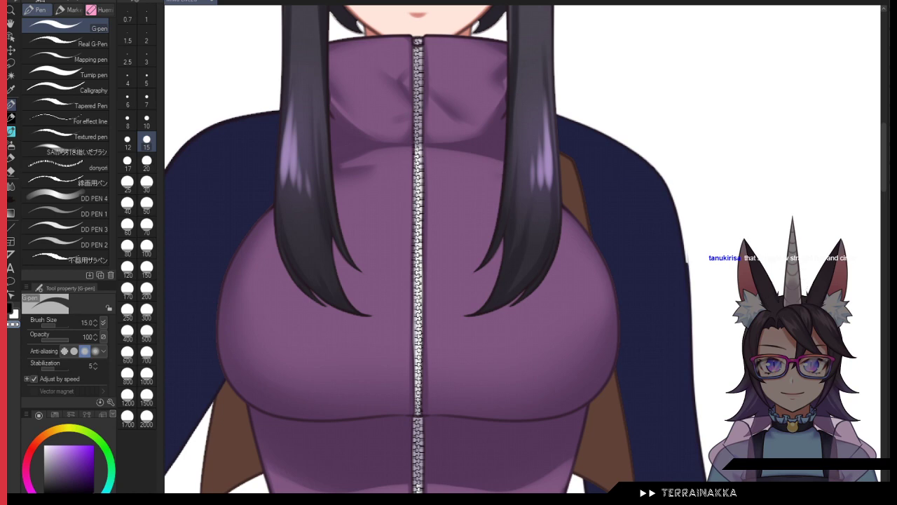
Step: Try recolouring the chest and collar shadows light lavender
scroll(696, 349, "down", 3)
left_click_drag(701, 390, 653, 406)
scroll(653, 363, "down", 1)
scroll(667, 286, "up", 1)
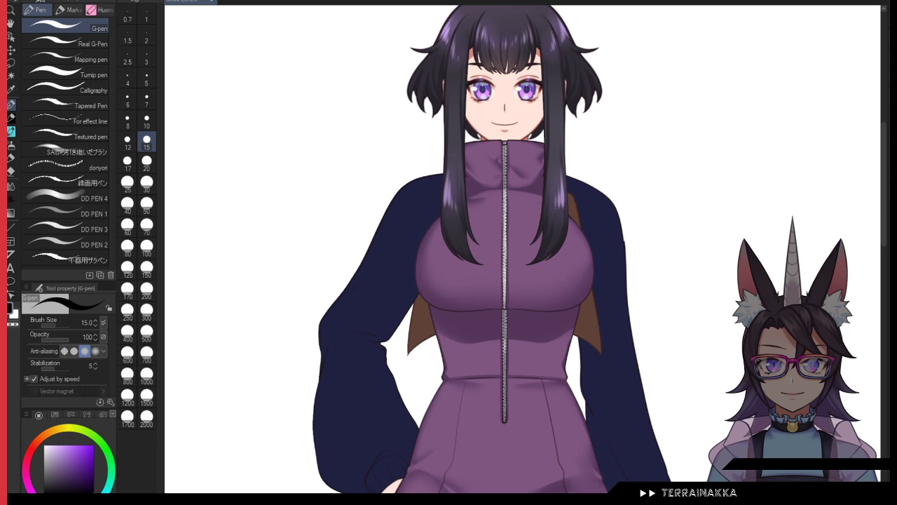
scroll(489, 249, "down", 5)
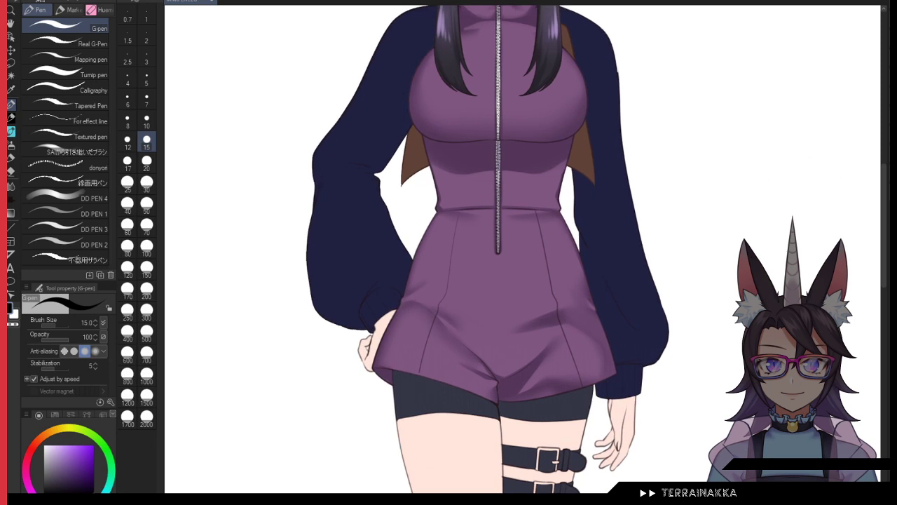
left_click(894, 42)
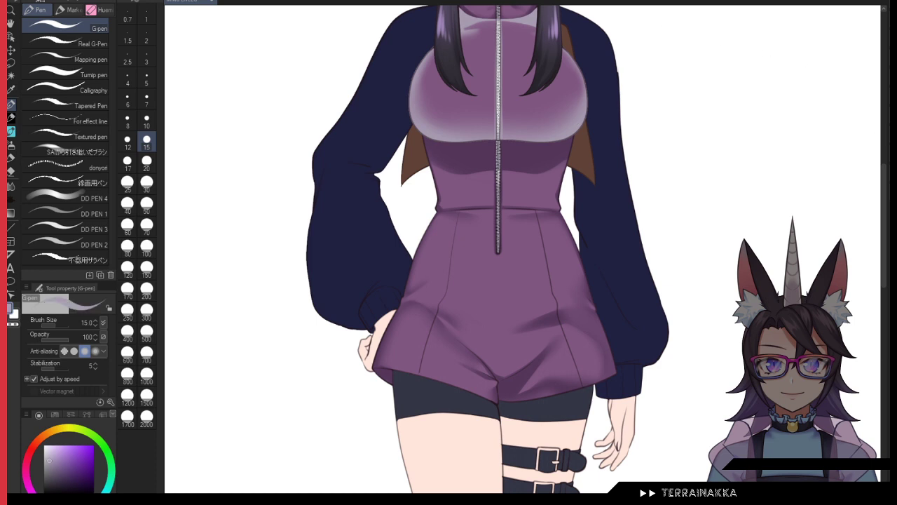
key("ctrl+z")
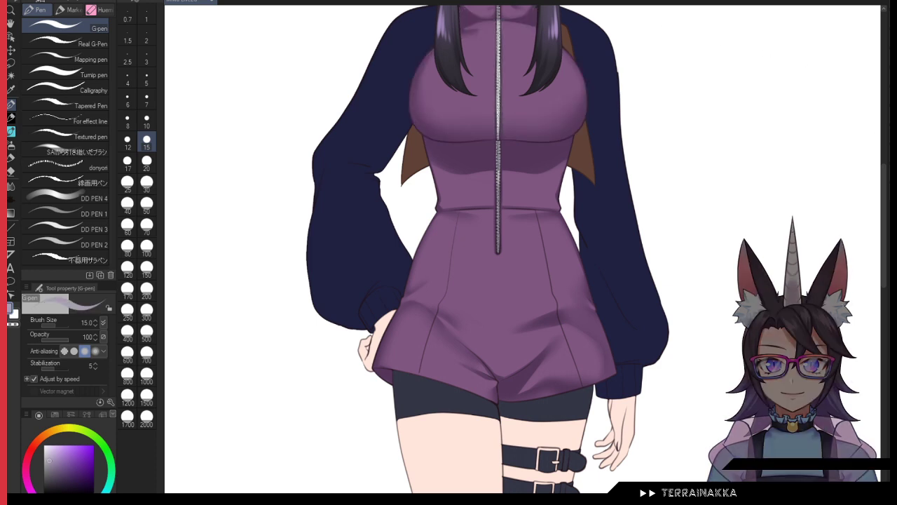
Step: Soften the shadow along the lower edge of the chest with the custom watercolor brush at sizes 200 and 70
left_click(10, 131)
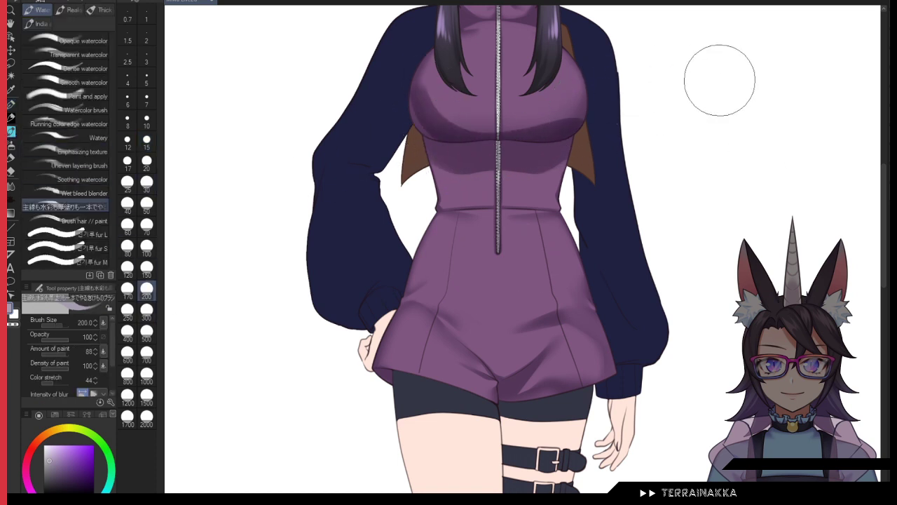
scroll(420, 77, "up", 2)
left_click_drag(517, 124, 529, 253)
scroll(523, 249, "up", 2)
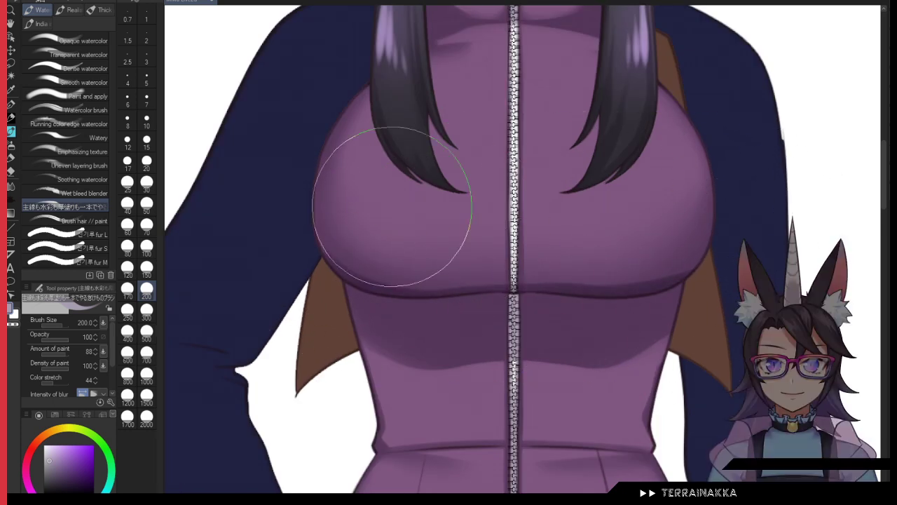
left_click(146, 224)
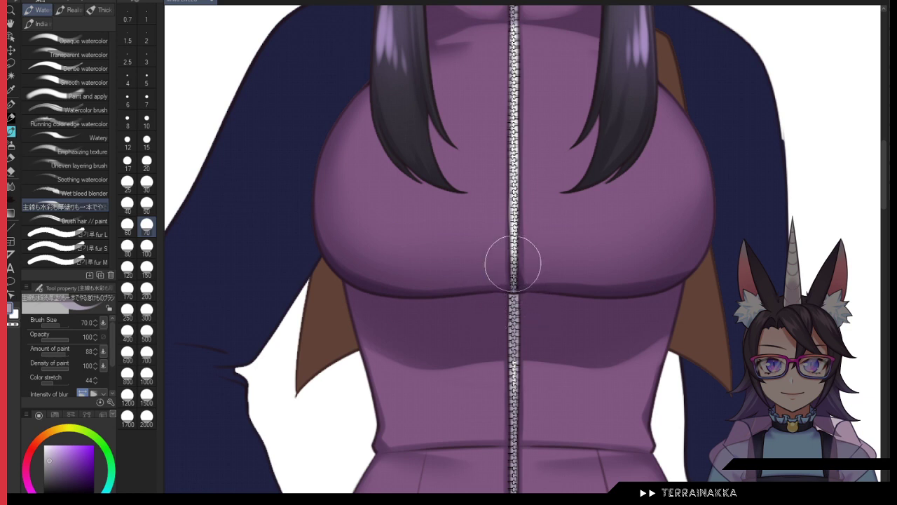
mouse_move(557, 280)
left_mouse_down()
mouse_move(529, 271)
mouse_move(517, 251)
mouse_move(477, 291)
left_mouse_up()
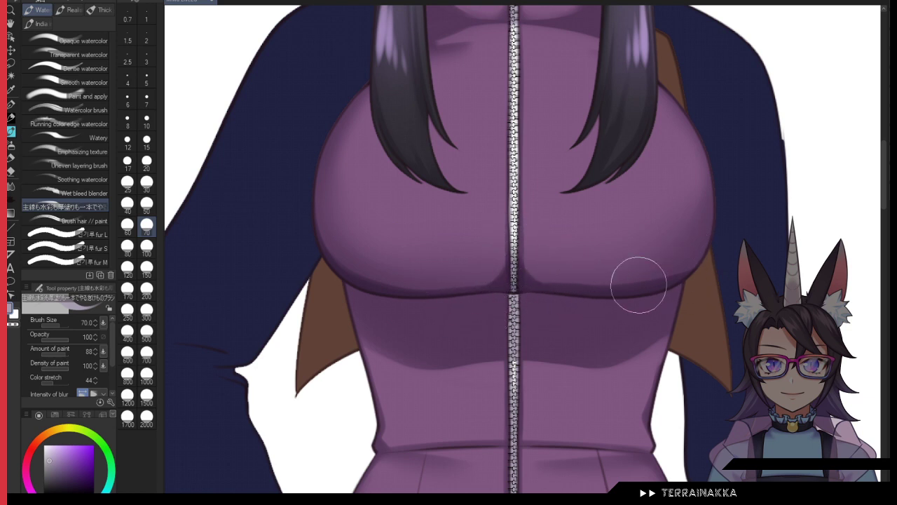
Step: Lighten the outer chest shading with transparent color, and smooth the lower chest shadow with the Blur tool at size 70
key("c")
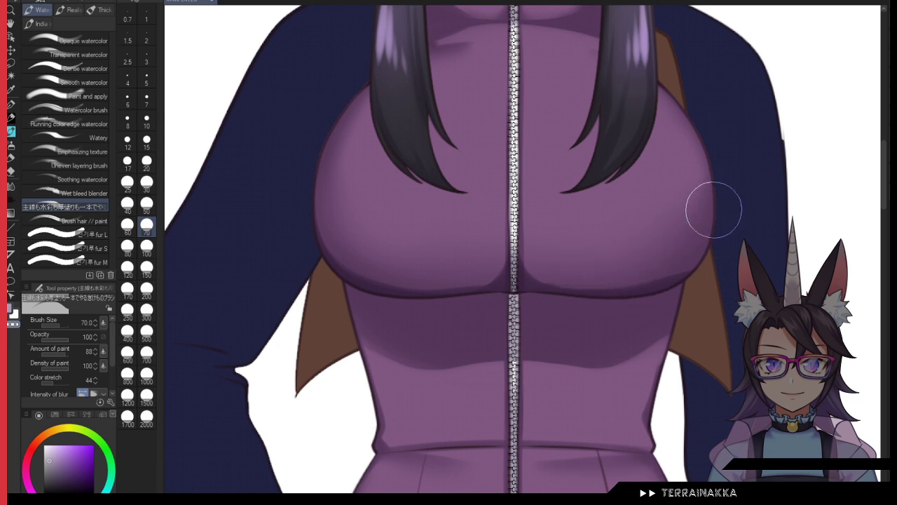
key("c")
left_click(11, 186)
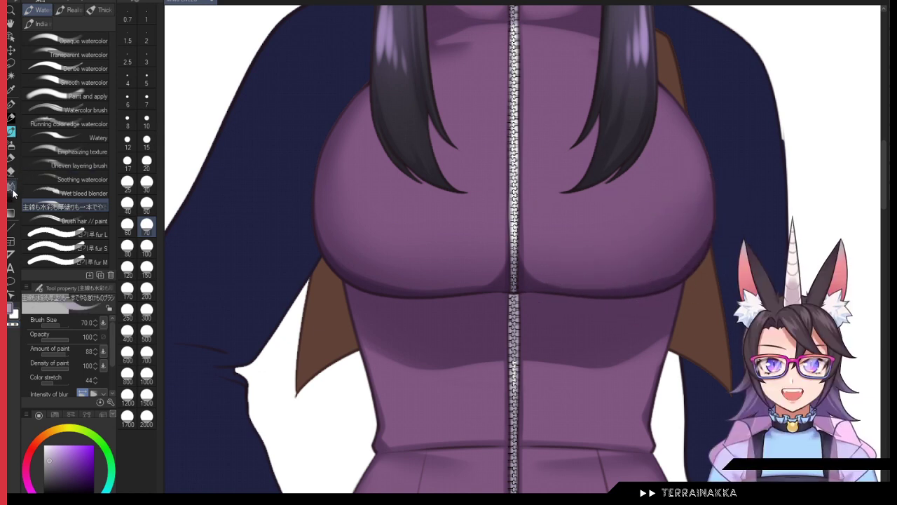
mouse_move(358, 271)
left_mouse_down()
mouse_move(422, 285)
mouse_move(498, 259)
mouse_move(521, 241)
mouse_move(531, 259)
mouse_move(574, 279)
mouse_move(659, 274)
mouse_move(707, 219)
left_mouse_up()
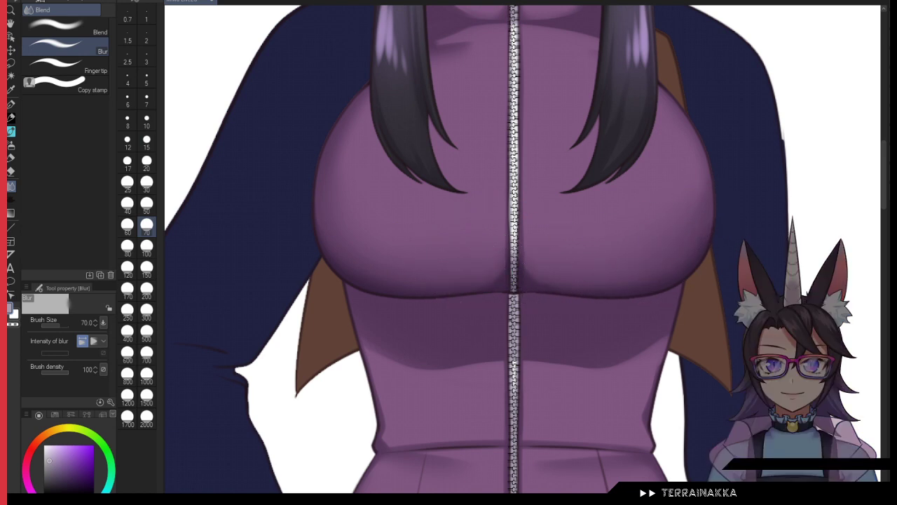
Step: Darken the waist shadow directly beneath the bust with the custom watercolor brush at size 500, and refine the chest shading at sizes 200 and 70
left_click(10, 131)
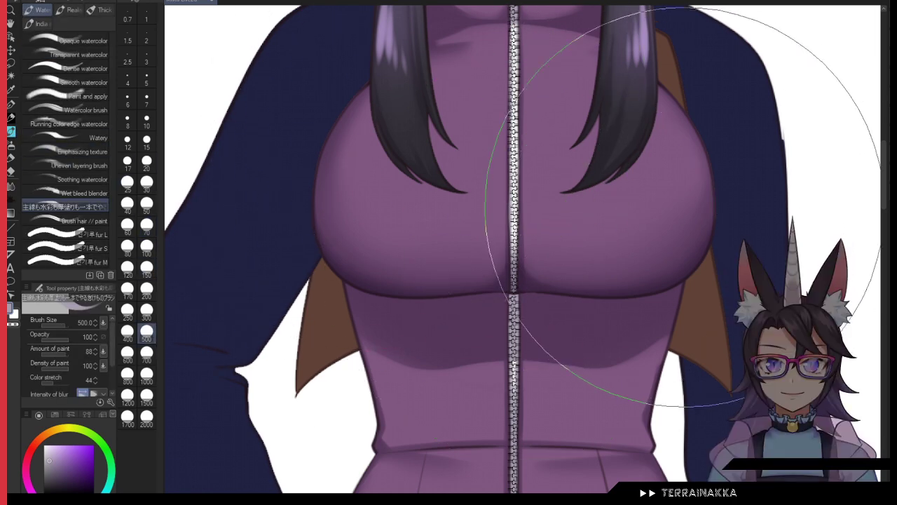
mouse_move(419, 230)
left_mouse_down()
mouse_move(427, 248)
mouse_move(752, 206)
left_mouse_up()
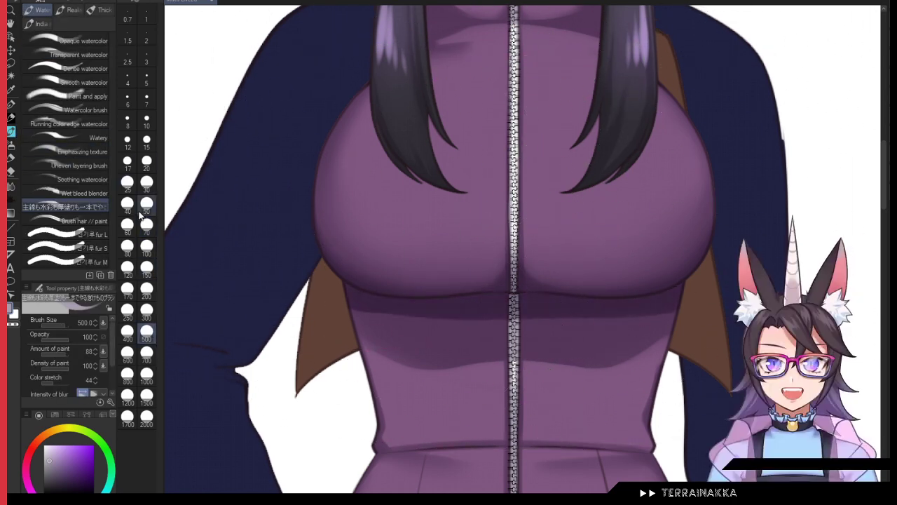
left_click(147, 288)
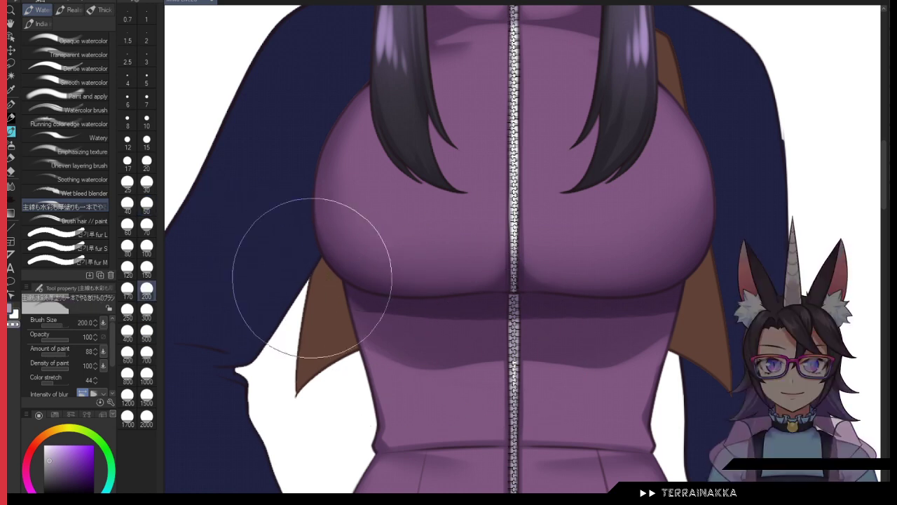
left_click(146, 224)
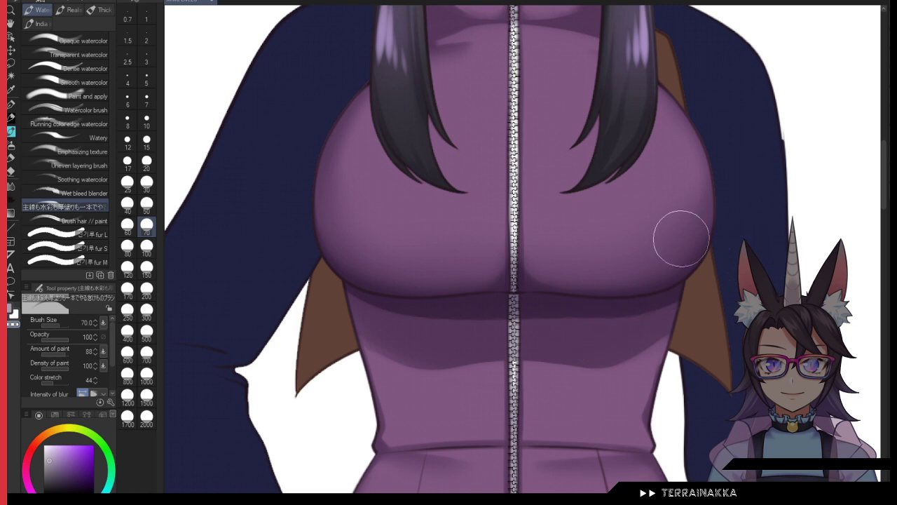
Step: Blur the waist shadow beneath the bust at size 150, and deepen it with the Soft airbrush at size 150
left_click(11, 198)
left_click(11, 185)
left_click(146, 266)
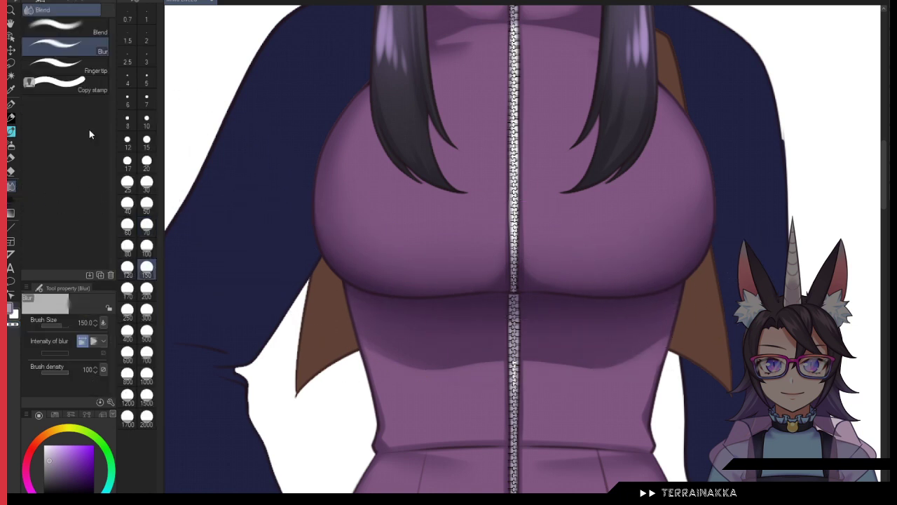
left_click(10, 144)
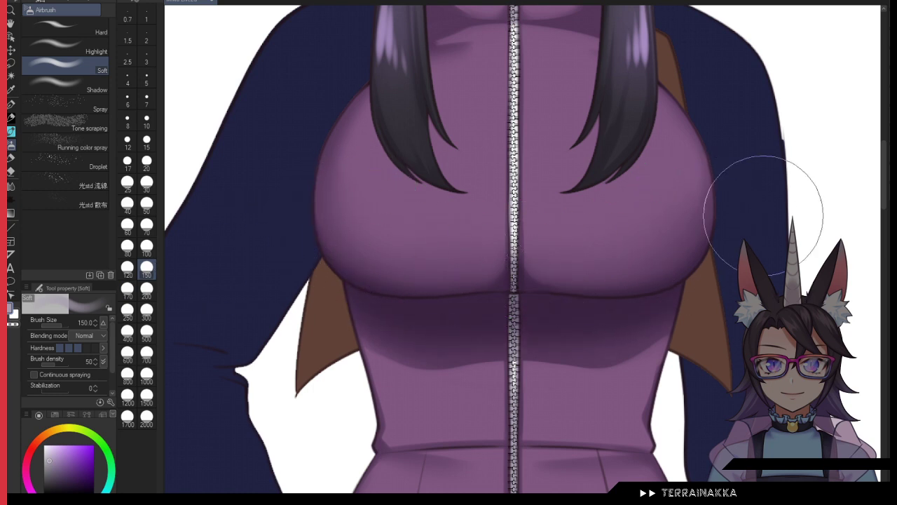
left_click_drag(673, 301, 623, 156)
left_click_drag(633, 196, 635, 207)
Step: Fill the inner fold of the shorts' hem beside the hand with shadow using the G-pen at sizes 15 and 30
scroll(671, 244, "down", 5)
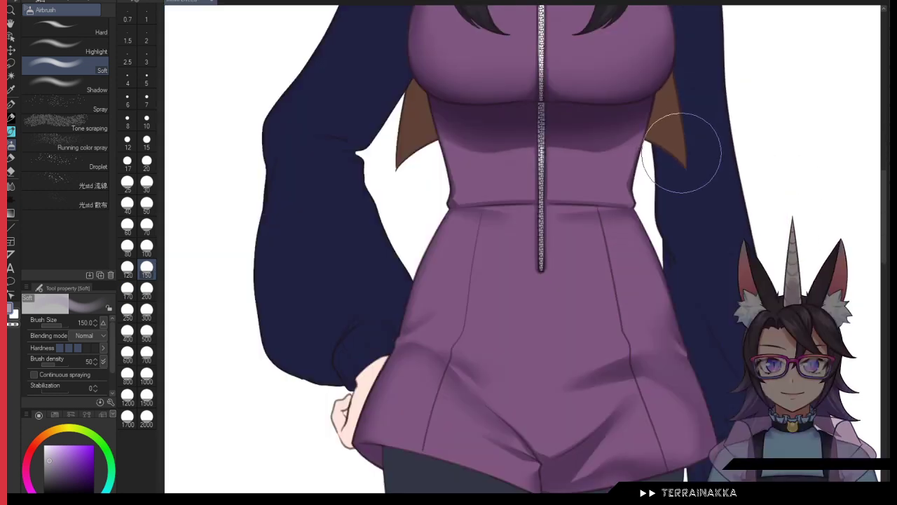
left_click(11, 106)
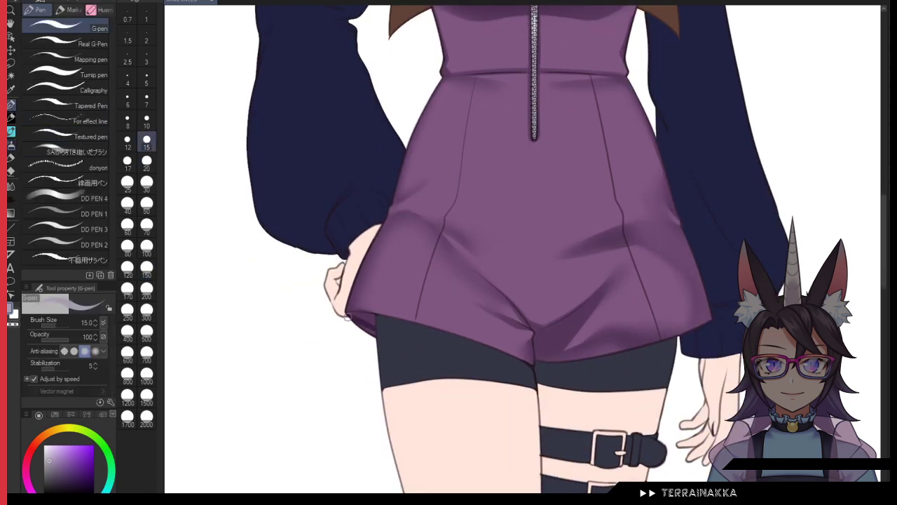
left_click(147, 183)
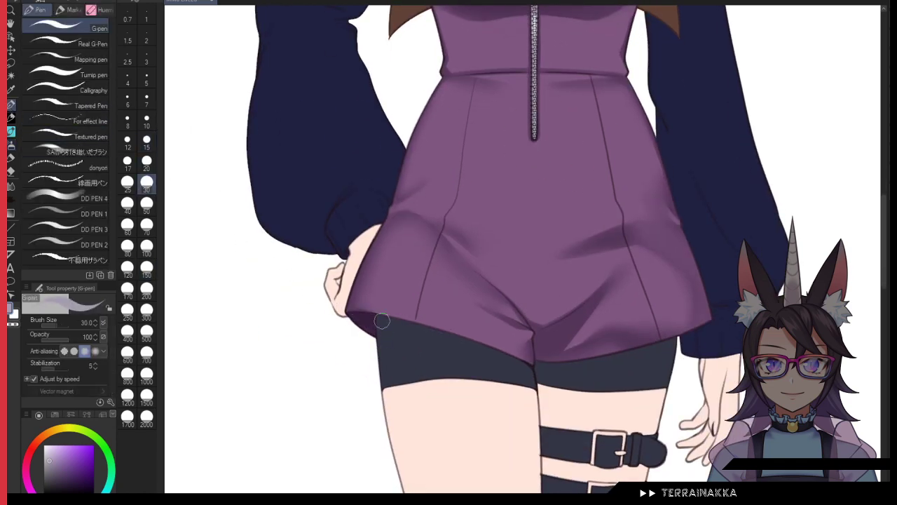
scroll(394, 329, "up", 5)
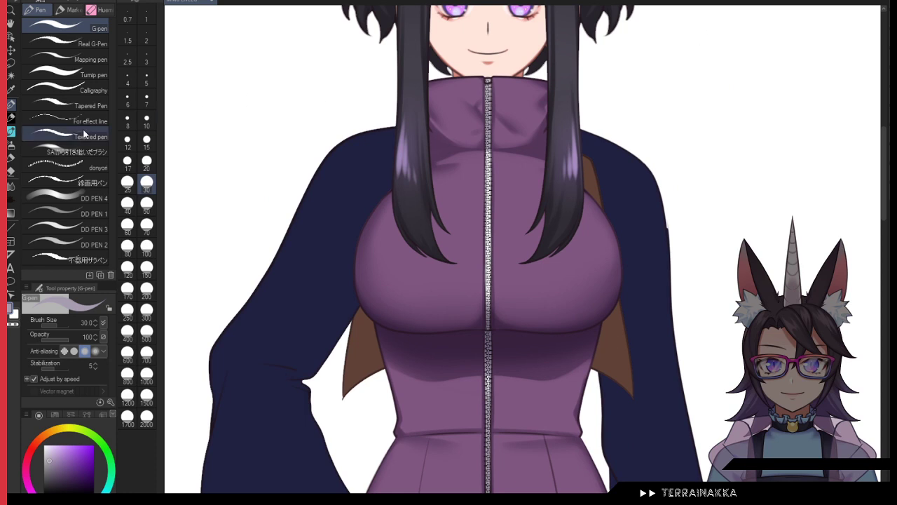
Step: Refine the shadow under the collar around the zipper with the custom watercolor brush at sizes 70 and 20
left_click(11, 132)
scroll(513, 98, "up", 1)
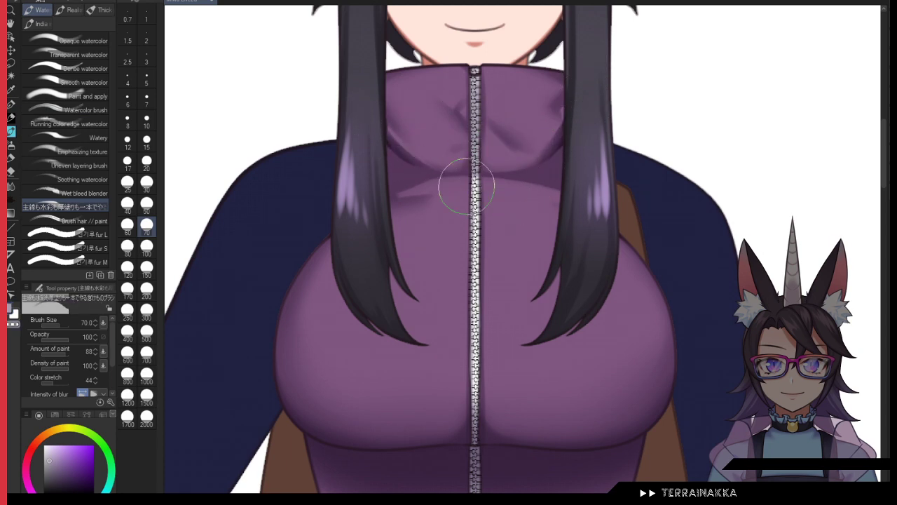
scroll(476, 77, "up", 1)
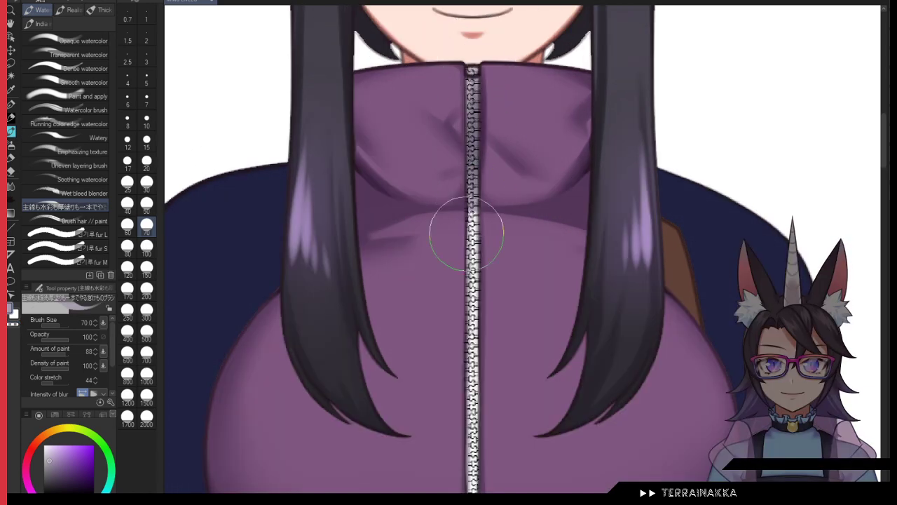
left_click(147, 161)
scroll(522, 258, "down", 2)
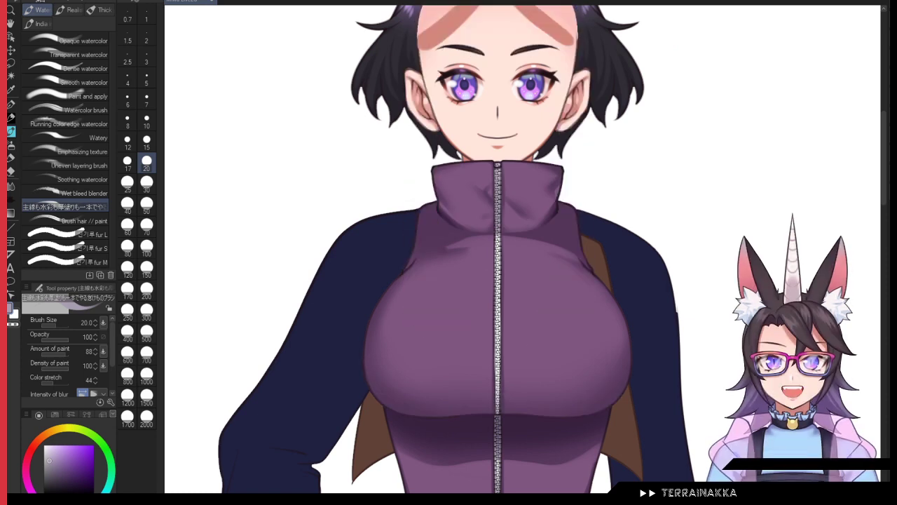
Step: Blend the shadows on both shoulders beside the collar with the custom watercolor brush at size 100
left_click(147, 247)
scroll(389, 273, "up", 1)
left_click_drag(390, 242, 436, 212)
left_click_drag(600, 212, 687, 254)
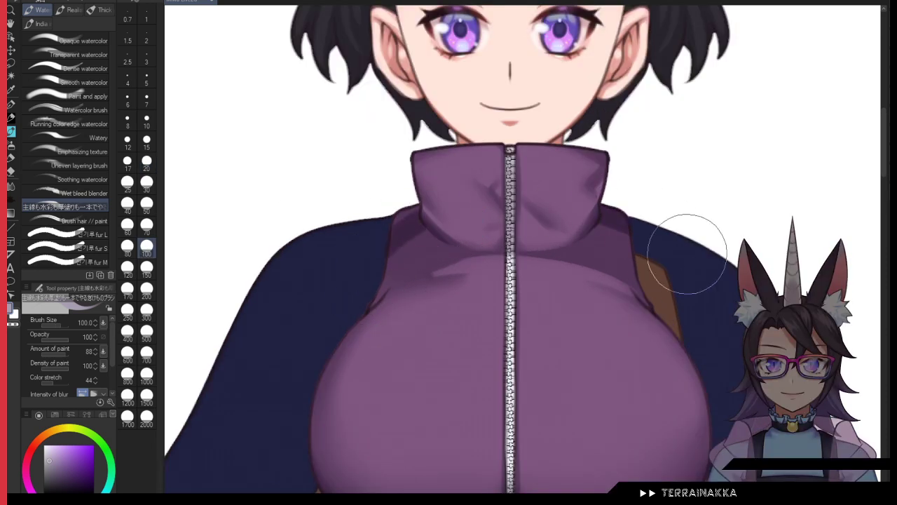
left_click_drag(647, 229, 603, 217)
left_click_drag(417, 213, 429, 210)
left_click_drag(575, 213, 687, 293)
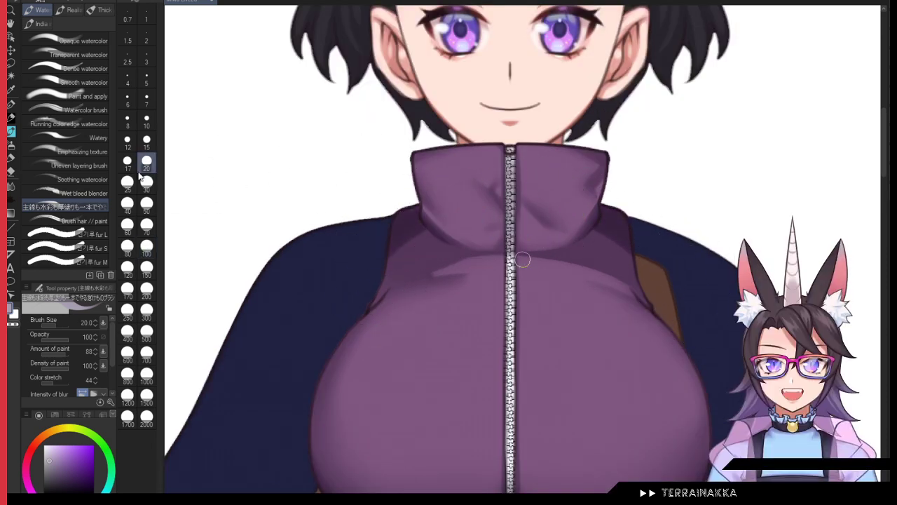
Step: Deepen the shading along both armholes of the purple top with the brush at size 50
left_click(146, 202)
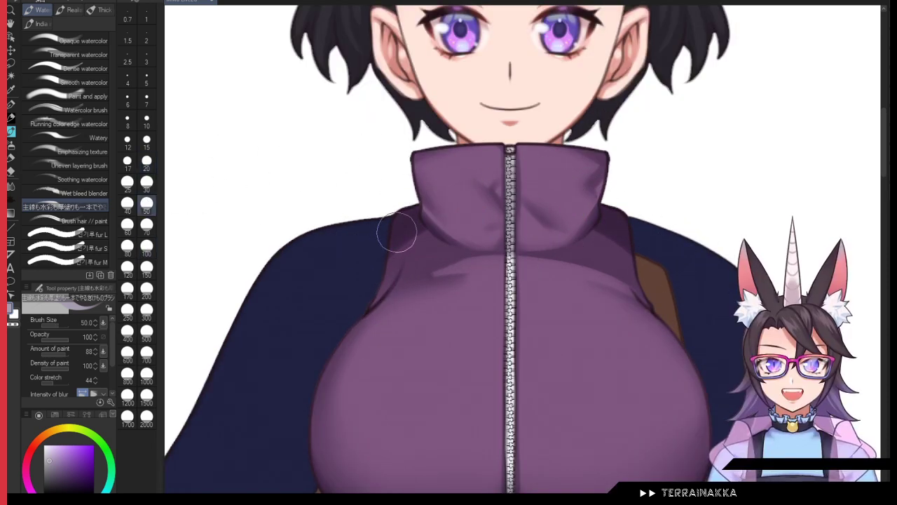
left_click_drag(634, 259, 656, 314)
left_click_drag(619, 276, 670, 334)
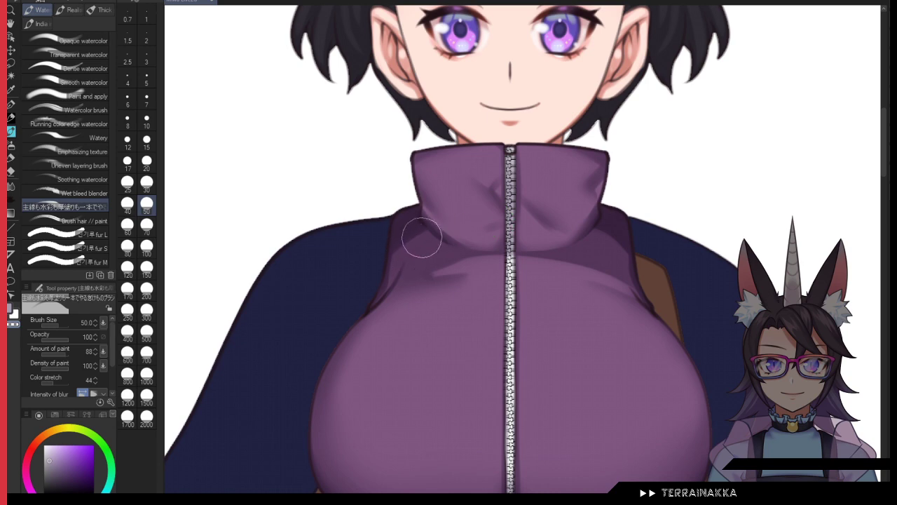
Step: Switch to the Soft airbrush at size 200 with a muted orange-pink colour for tinting the purple top
scroll(667, 245, "down", 2)
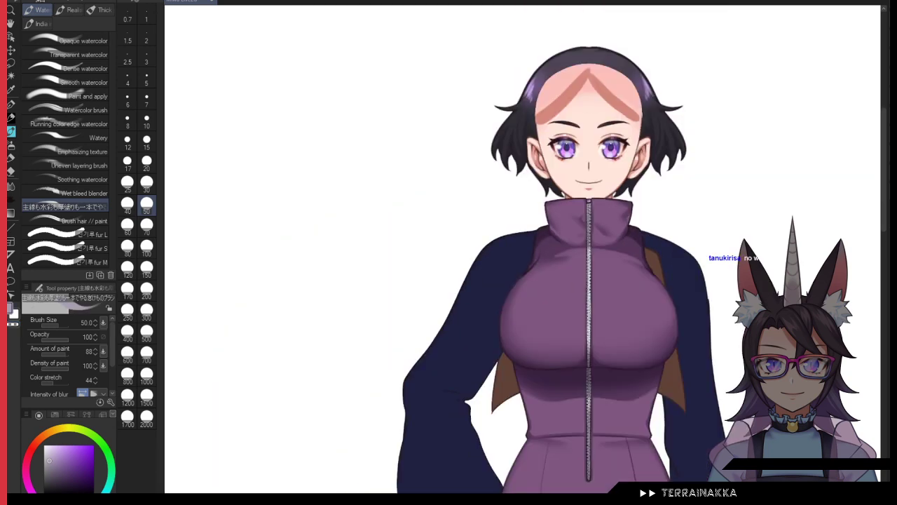
left_click_drag(667, 245, 562, 220)
scroll(537, 294, "up", 1)
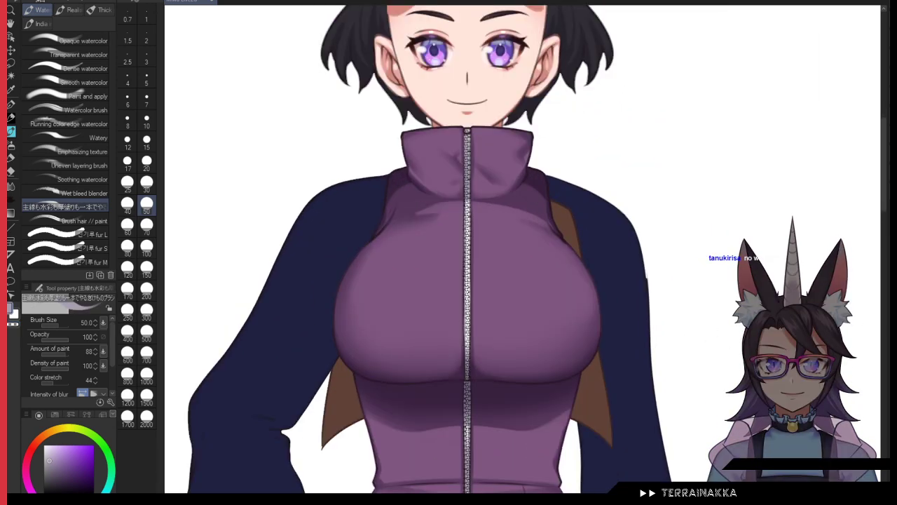
left_click_drag(537, 475, 535, 436)
left_click(530, 424, "alt")
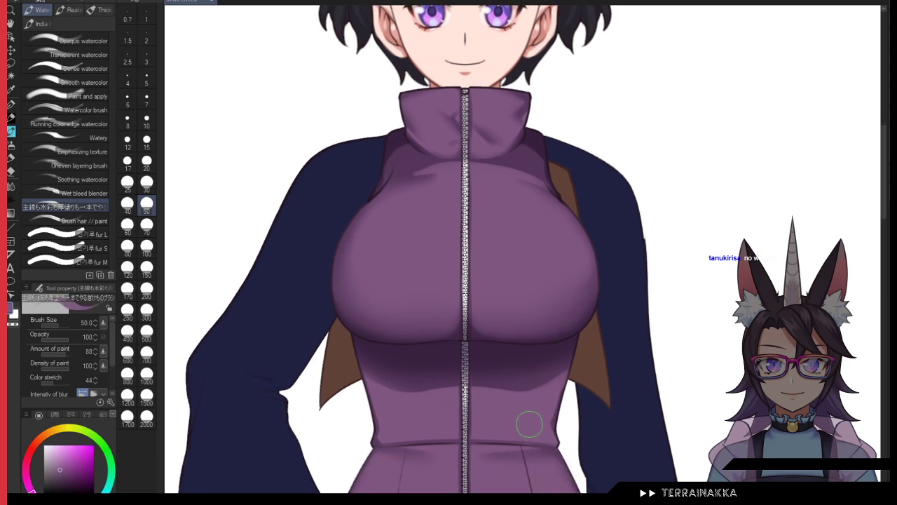
left_click(10, 144)
left_click(147, 288)
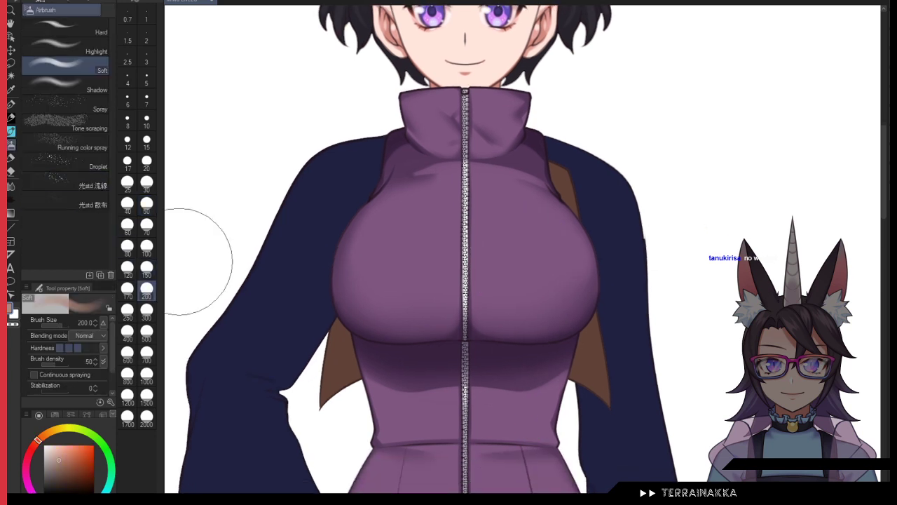
Step: Try a soft orange-pink airbrush glow across the upper chest of the top
left_click_drag(384, 257, 527, 234)
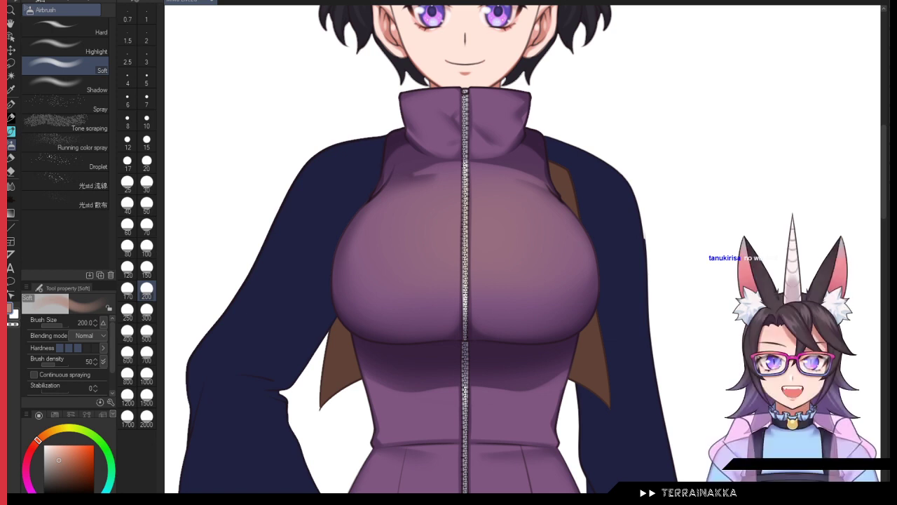
left_click(64, 455)
left_click_drag(402, 227, 557, 226)
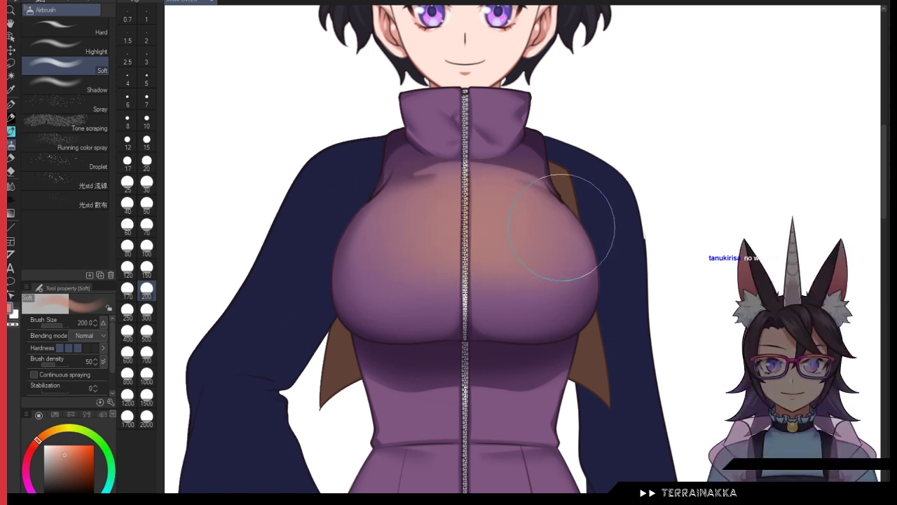
key("ctrl+z")
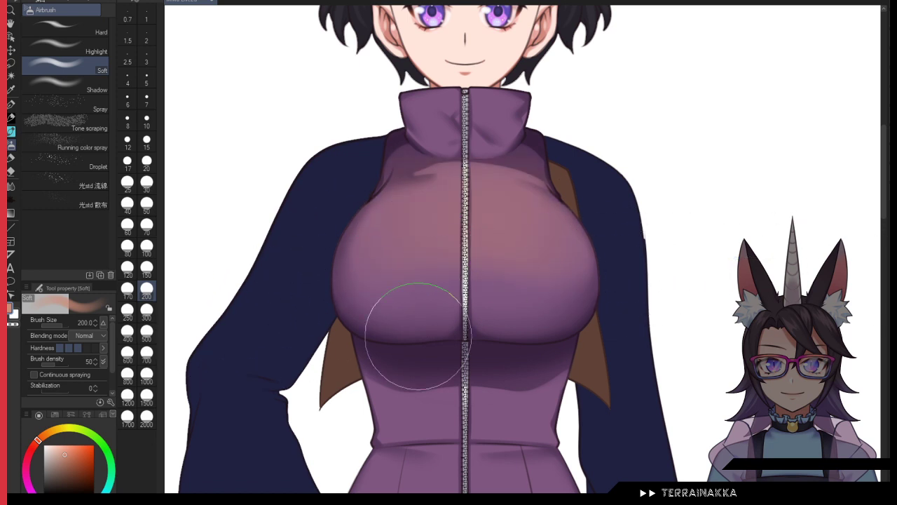
Step: Pick a lighter peach colour and airbrush a soft glow across the upper chest at size 200, reworking the stroke
left_click(65, 446)
left_click_drag(332, 252, 601, 228)
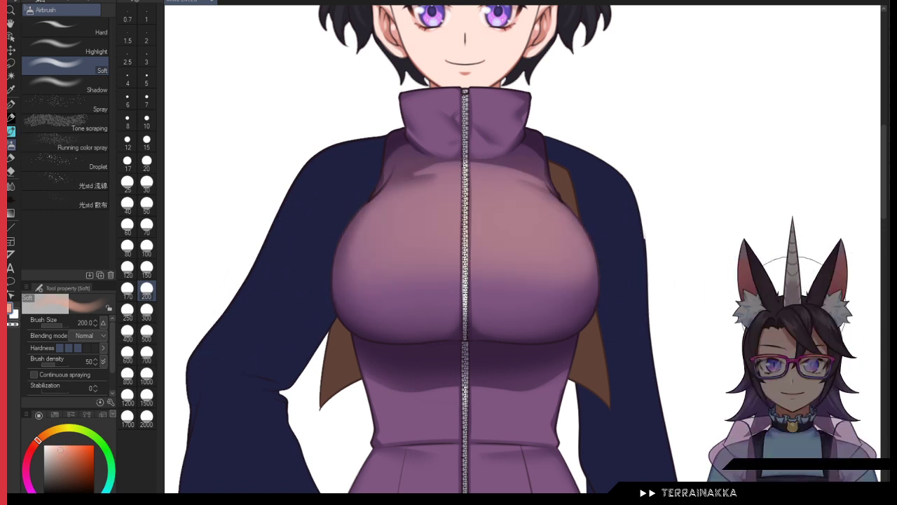
key("ctrl+z")
left_click_drag(313, 261, 604, 238)
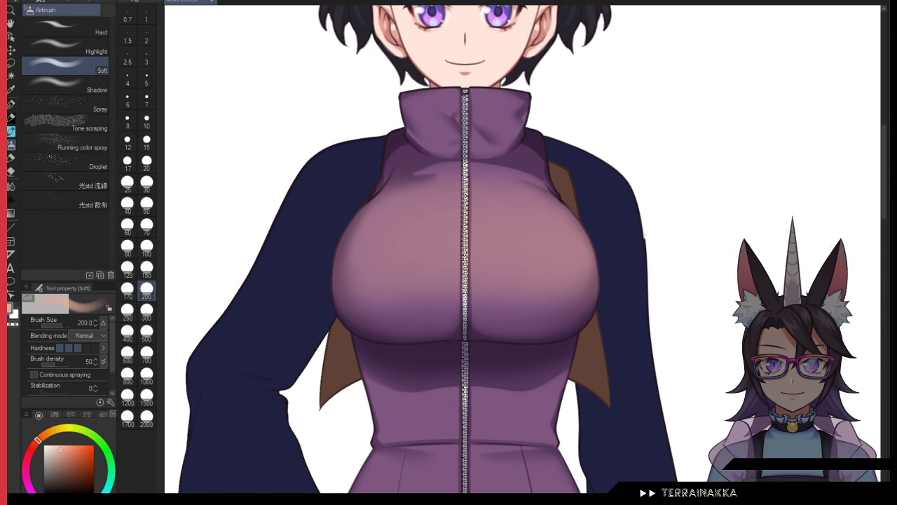
left_click(60, 446)
key("ctrl+z")
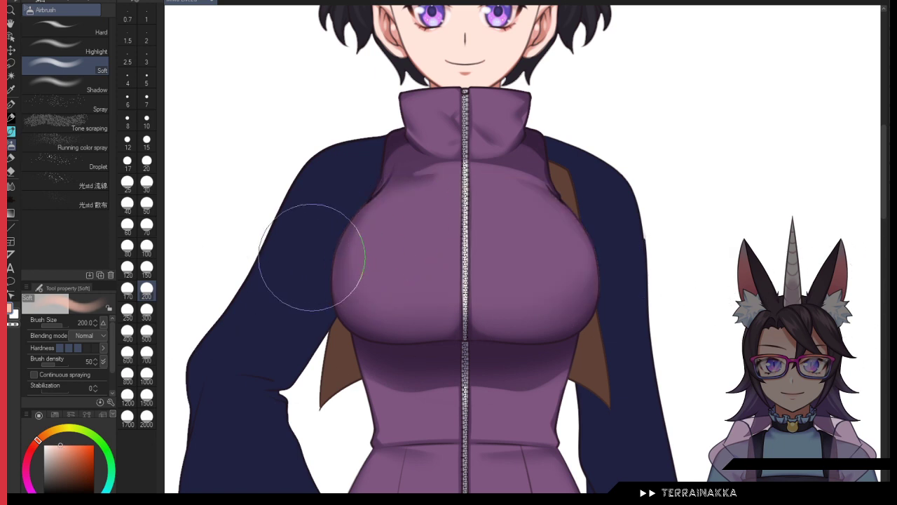
left_click_drag(320, 250, 547, 238)
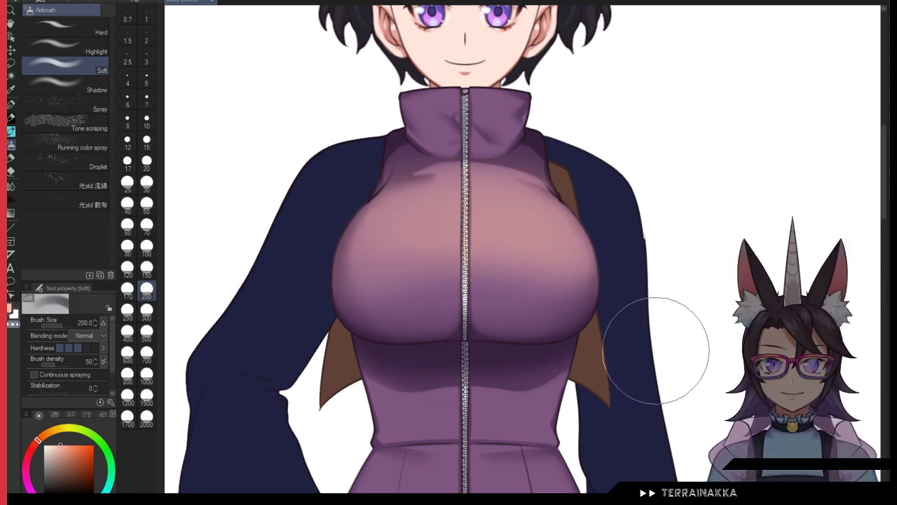
key("ctrl+z")
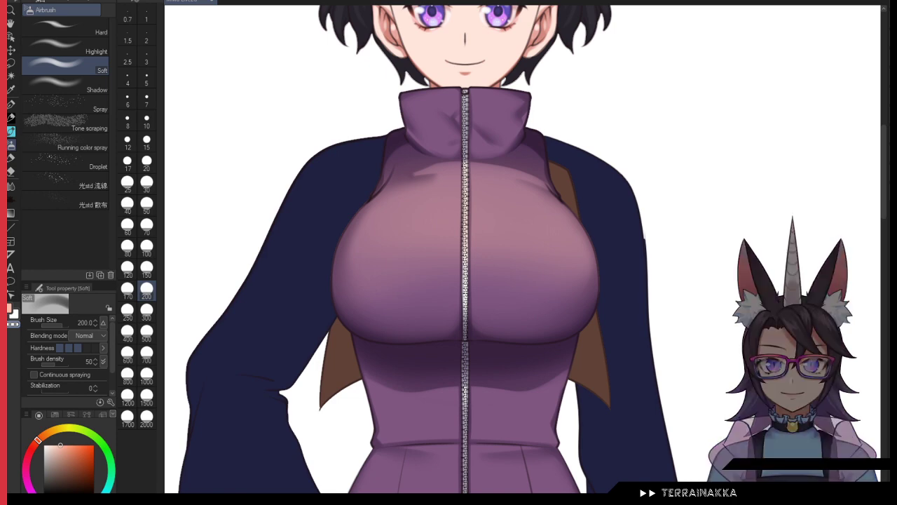
Step: Airbrush the peach glow over the waist and shorts at size 500
key("ctrl+minus")
left_click_drag(656, 397, 599, 254)
left_click(145, 336)
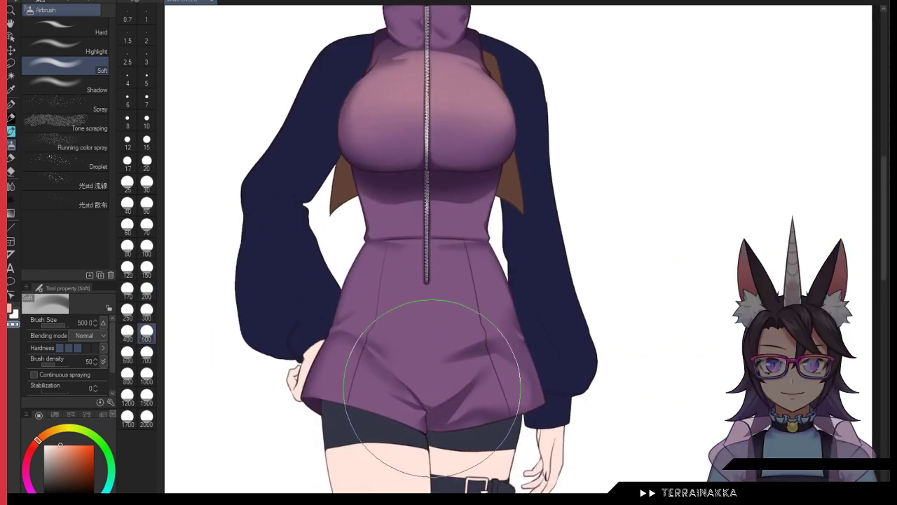
left_click_drag(424, 386, 427, 231)
key("ctrl+z")
mouse_move(429, 297)
left_mouse_down()
mouse_move(437, 260)
mouse_move(431, 389)
left_mouse_up()
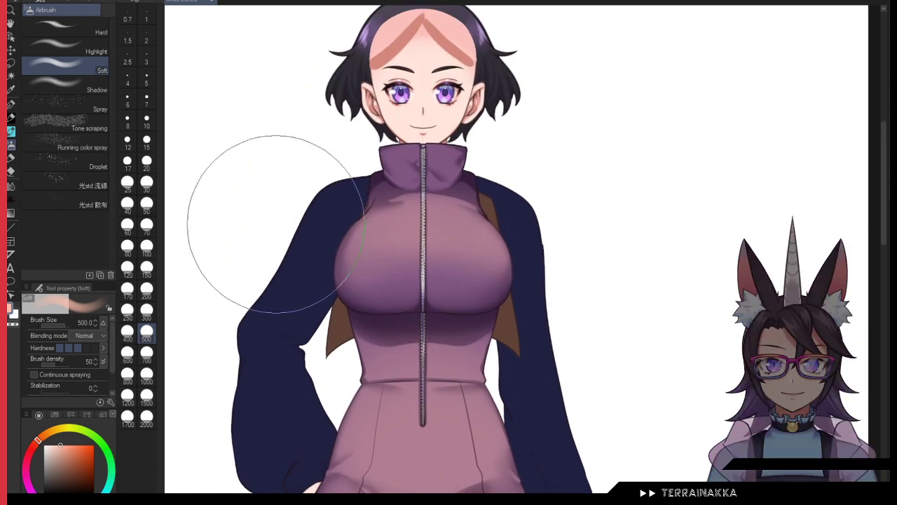
Step: Add a faint peach airbrush glow to the collar, reworking it with the brush size at 300
left_click_drag(426, 96, 426, 106)
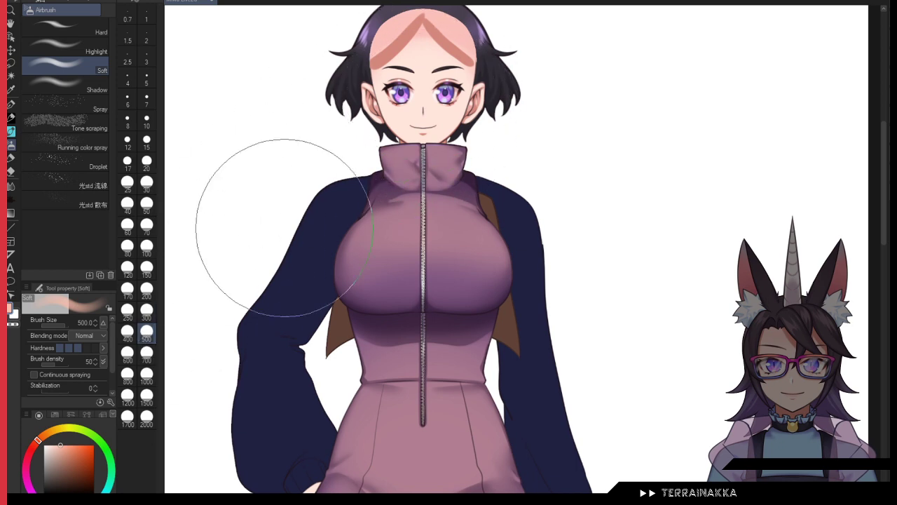
left_click(146, 312)
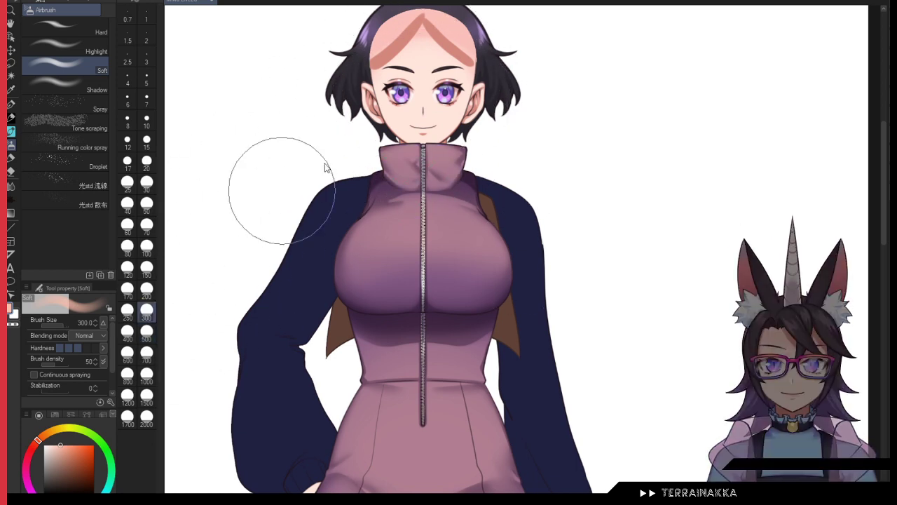
key("ctrl+z")
left_click_drag(421, 101, 418, 130)
key("ctrl+z")
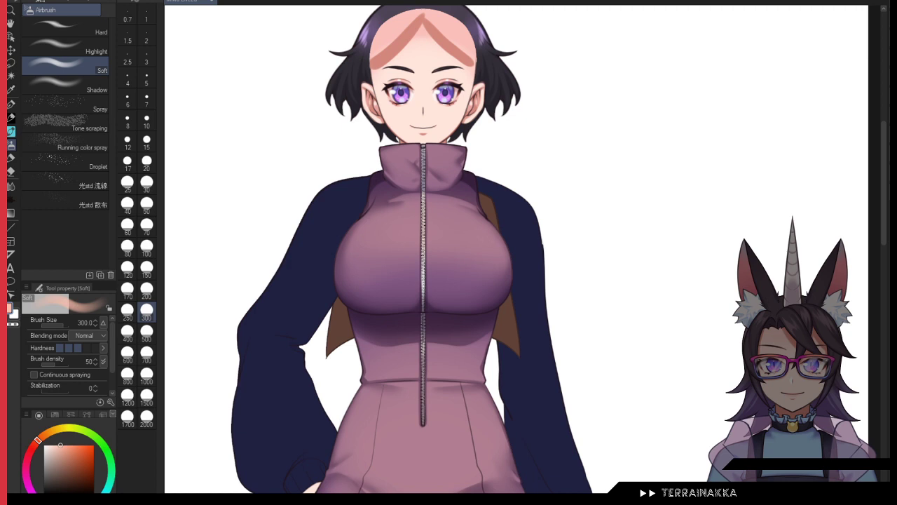
Step: Try a light blue airbrush glow across the lower chest at size 300
left_click(93, 490)
left_click_drag(348, 241, 483, 260)
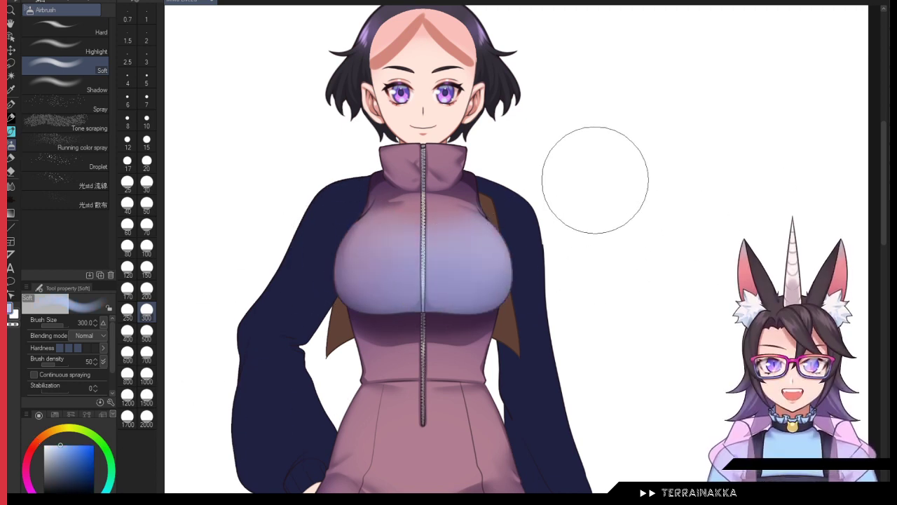
key("ctrl+z")
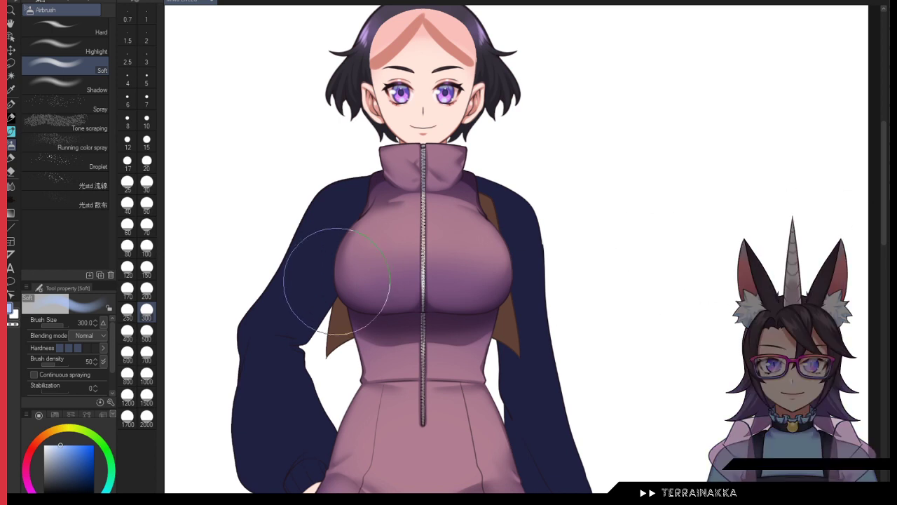
left_click_drag(337, 282, 449, 284)
Step: Tint the shadow beneath the bust with a darker, muted blue using the Soft airbrush
left_click(51, 464)
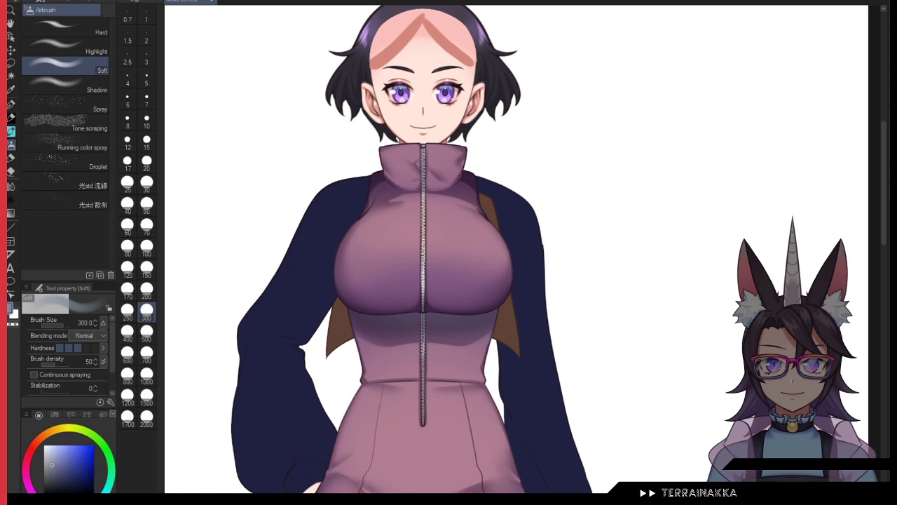
left_click(56, 474)
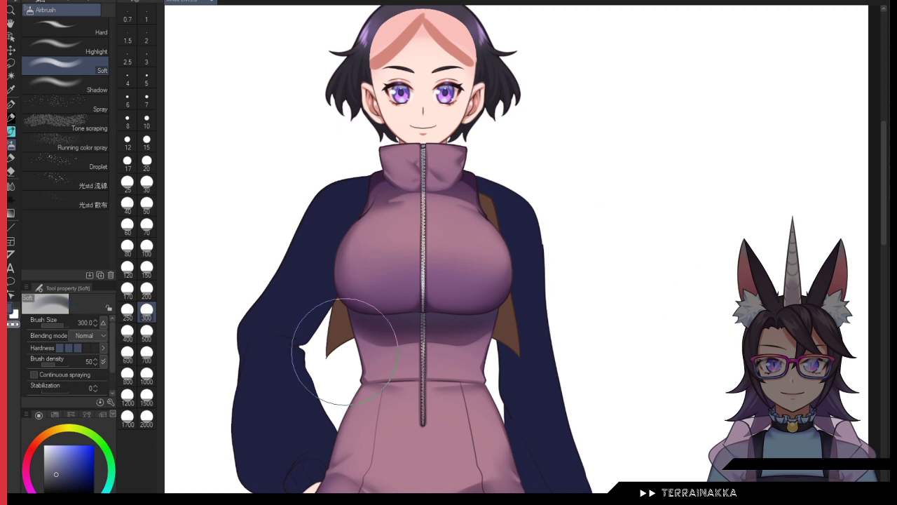
scroll(412, 249, "down", 3)
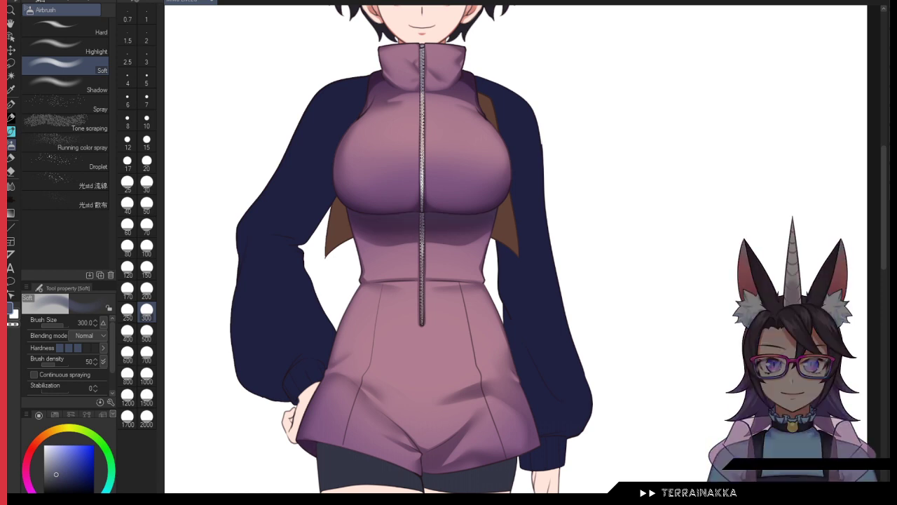
Step: Bring up the Blur tool at size 40 for the shadow beneath the bust
key("j")
key("ctrl+plus")
left_click(127, 203)
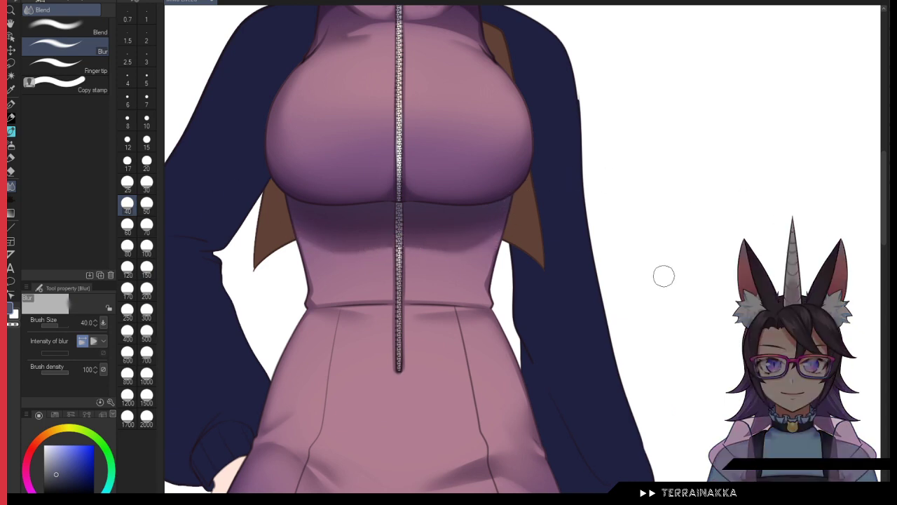
Step: Compare the shading beneath the bust before and after the recent changes by undoing and redoing them
key("b")
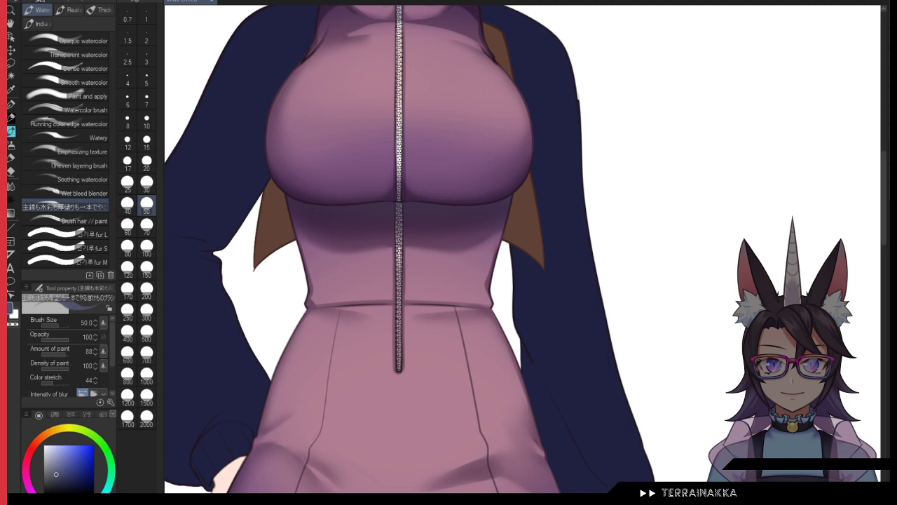
key("ctrl+z")
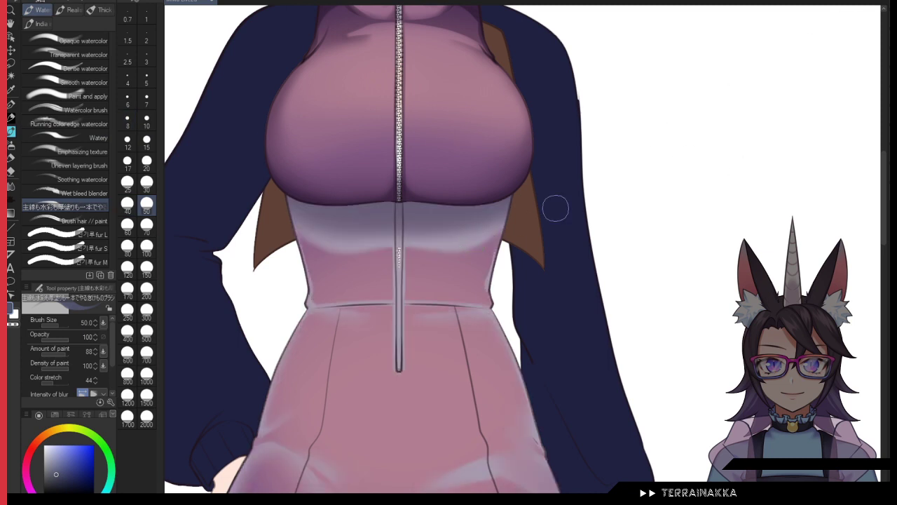
key("ctrl+y")
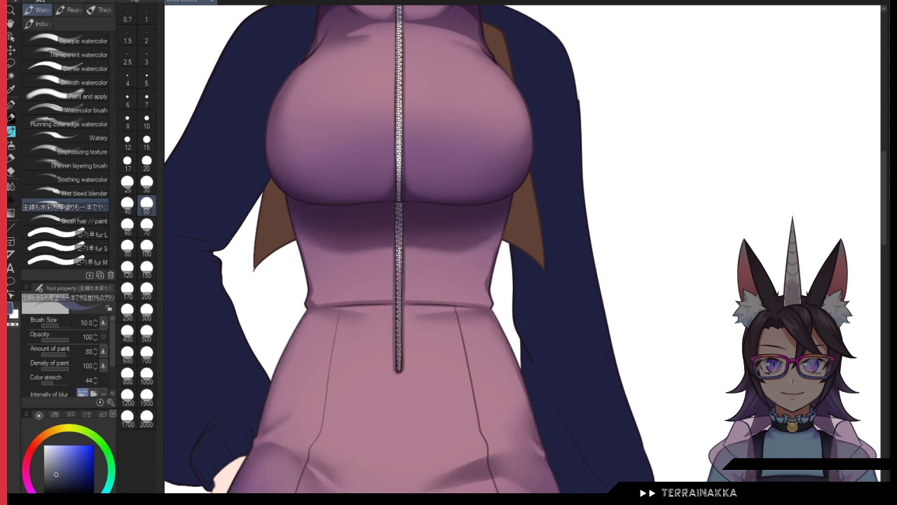
key("ctrl+z")
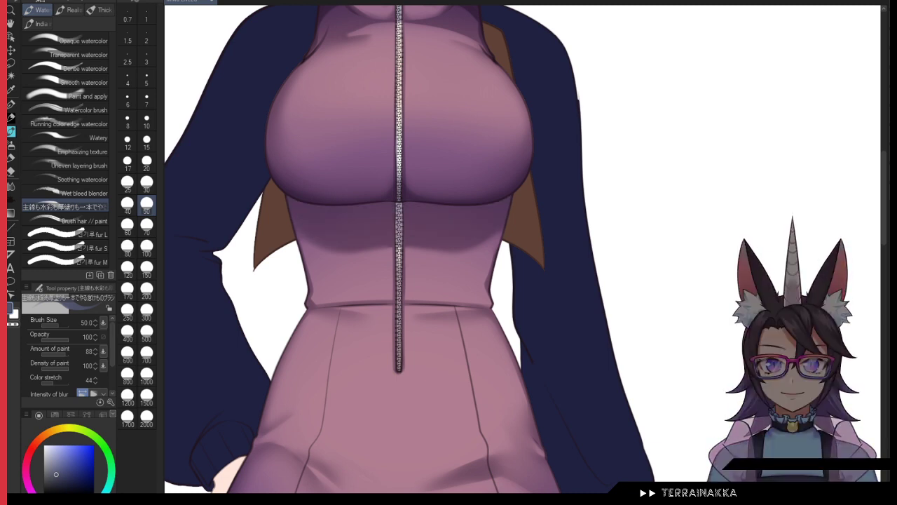
key("ctrl+z")
left_click(470, 223, "alt")
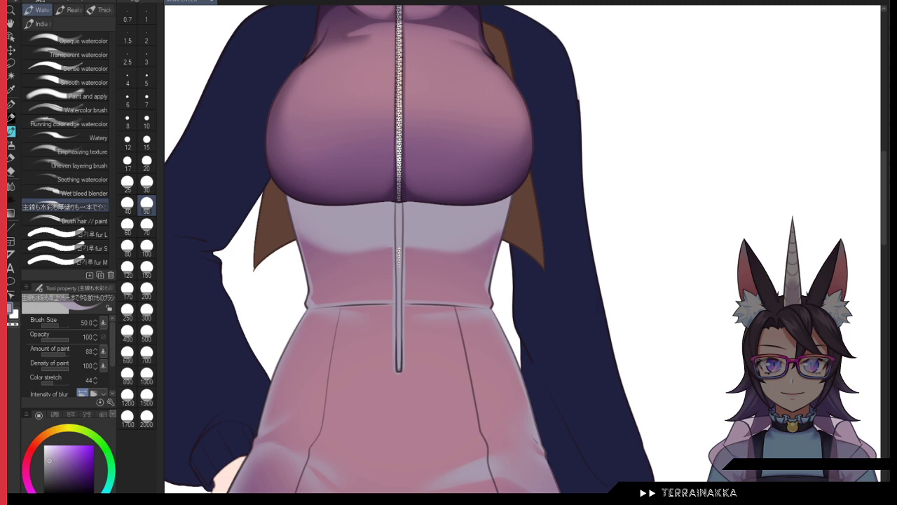
key("ctrl+y")
key("ctrl+y")
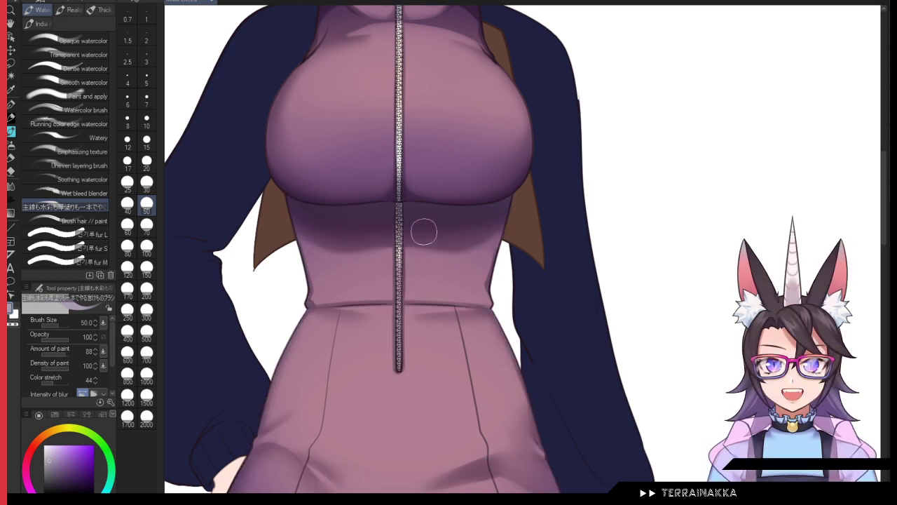
Step: Refine the shadow beneath the bust with the brush at size 150 and the Blur tool at size 40
left_click(146, 268)
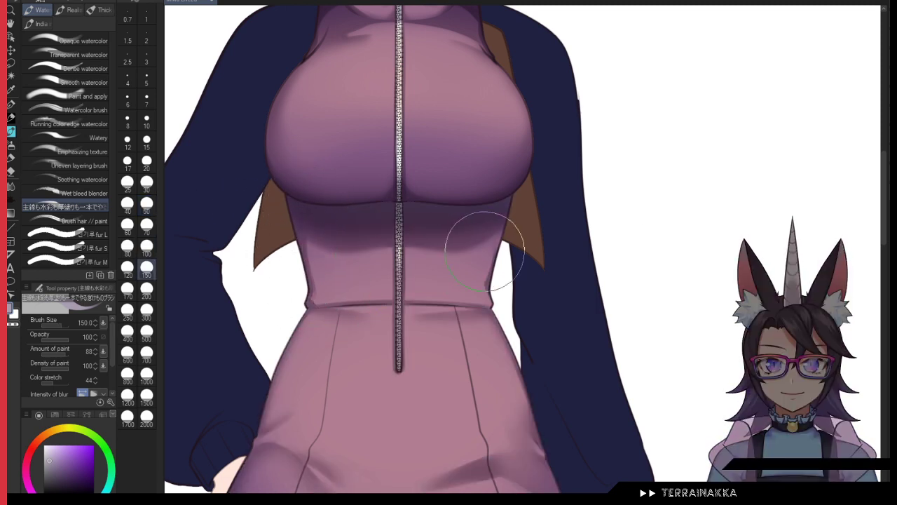
left_click(11, 185)
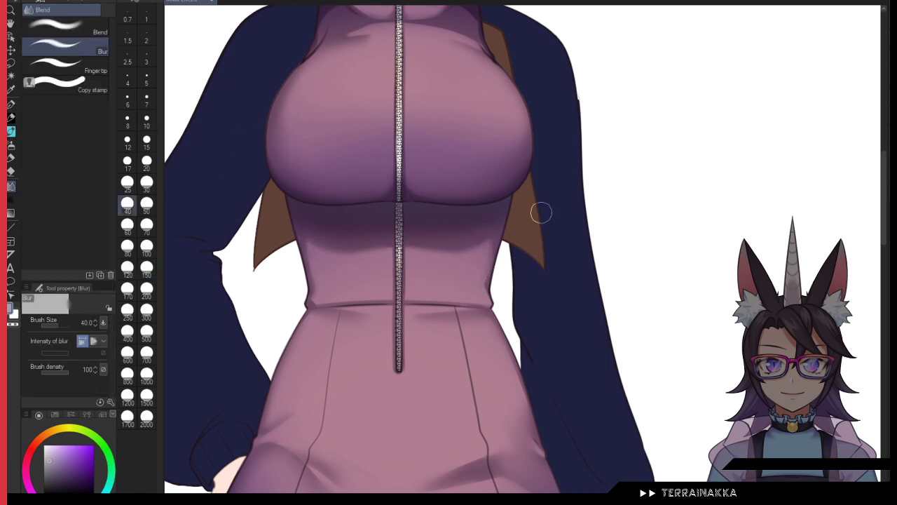
scroll(541, 212, "down", 2)
left_click_drag(673, 341, 706, 407)
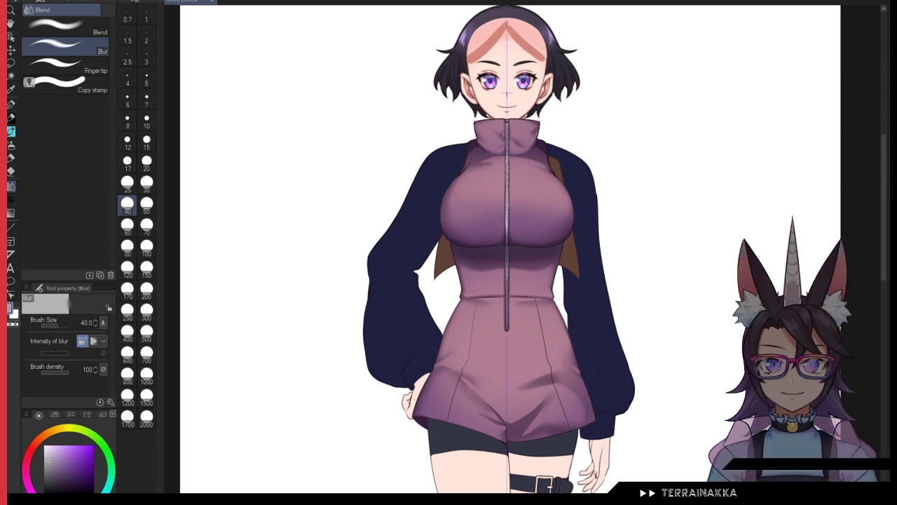
Step: Touch up the zipper slider and the upper end of the zipper at the collar with the brush at size 20
scroll(698, 240, "up", 3)
left_click_drag(326, 28, 659, 368)
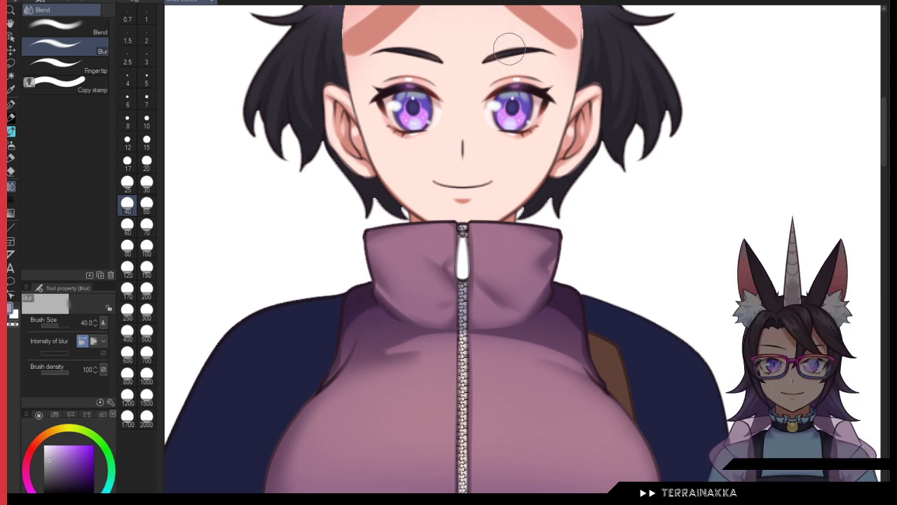
key("b")
scroll(449, 235, "up", 1)
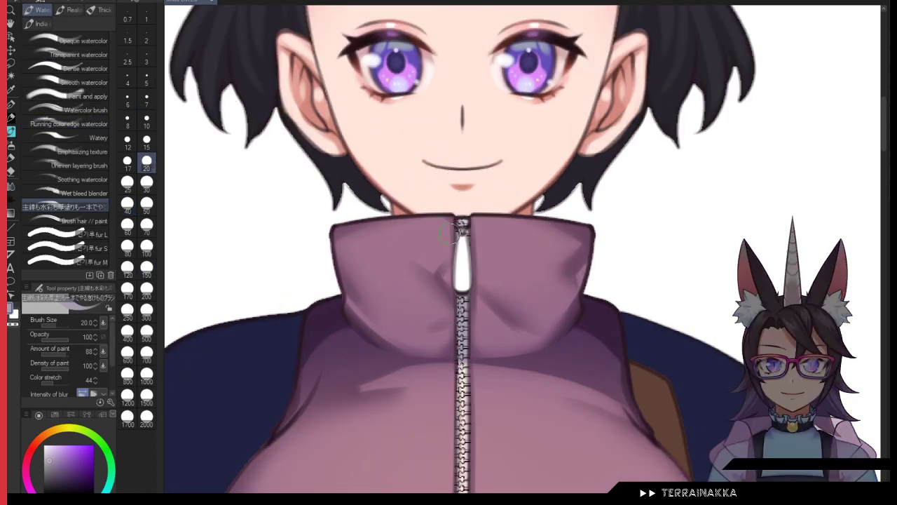
scroll(468, 246, "up", 4)
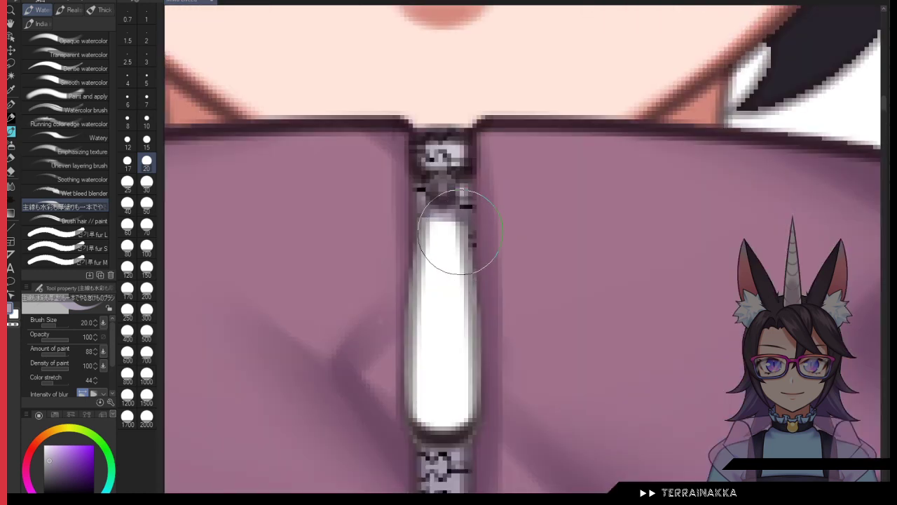
mouse_move(442, 207)
left_mouse_down()
mouse_move(409, 407)
mouse_move(472, 244)
mouse_move(457, 208)
left_mouse_up()
scroll(542, 194, "down", 2)
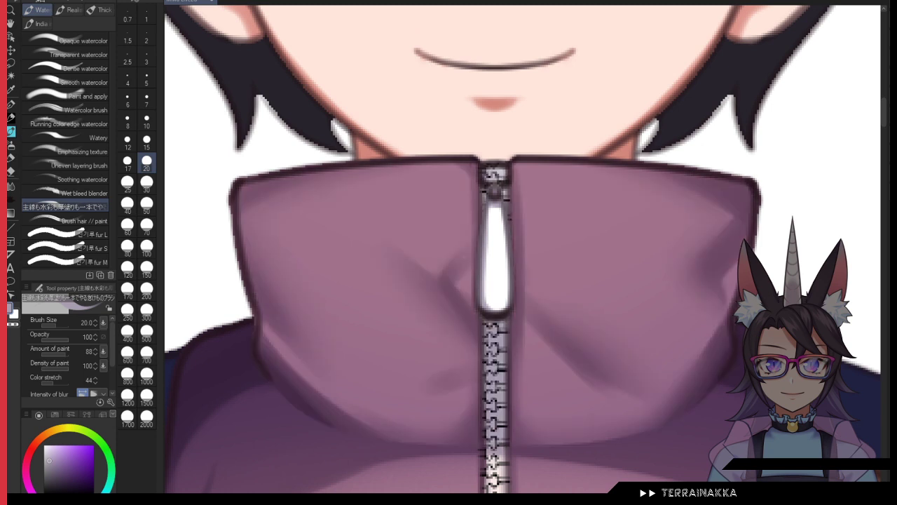
mouse_move(490, 167)
left_mouse_down()
mouse_move(500, 172)
mouse_move(490, 171)
left_mouse_up()
scroll(522, 249, "down", 4)
left_click_drag(736, 379, 735, 180)
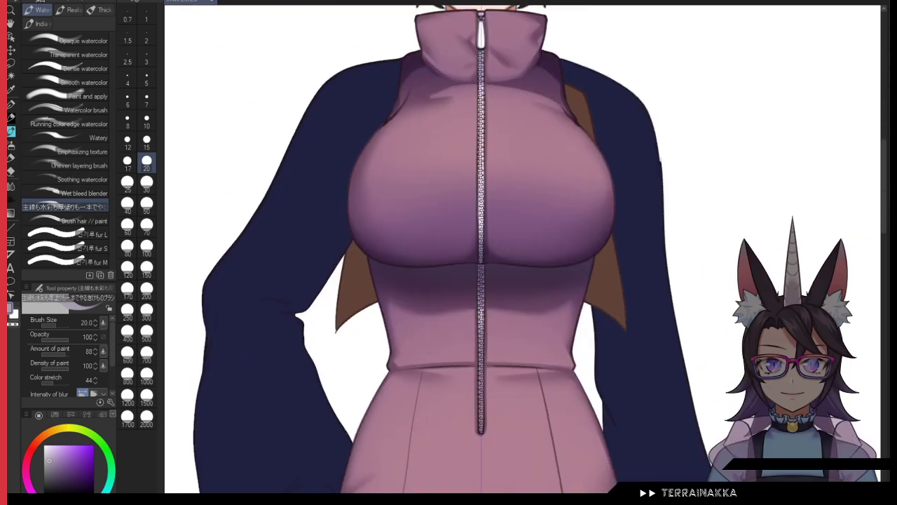
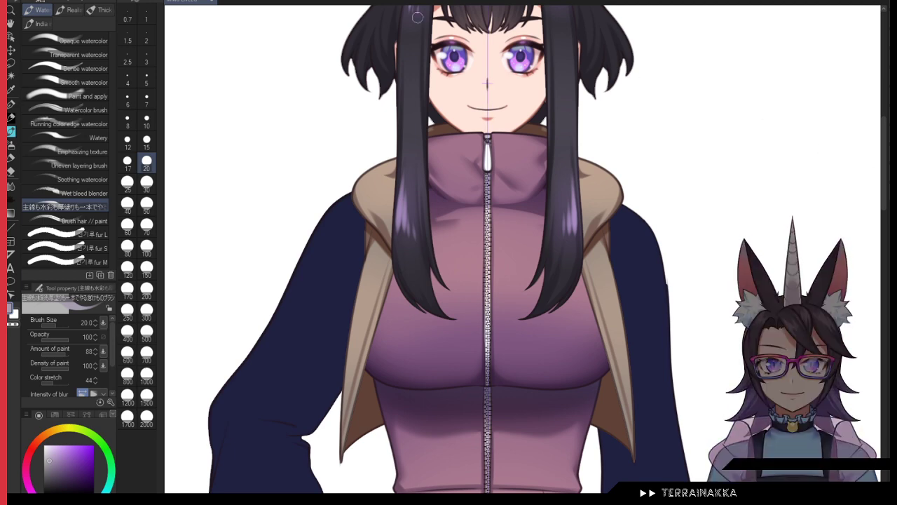
Step: Try painting the side locks' cast shadow on the outfit in a dark muted purple with the brush at sizes 50 and 100
left_click(57, 470)
left_click(147, 203)
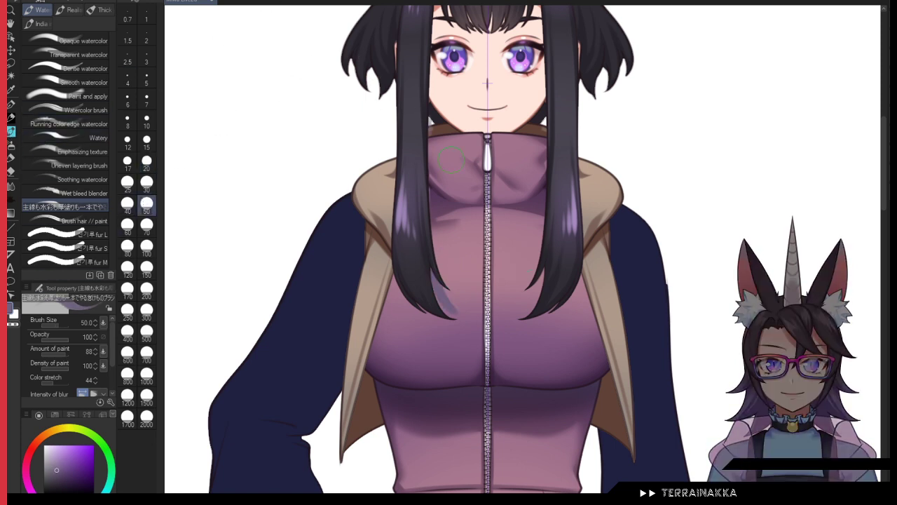
left_click_drag(431, 210, 472, 320)
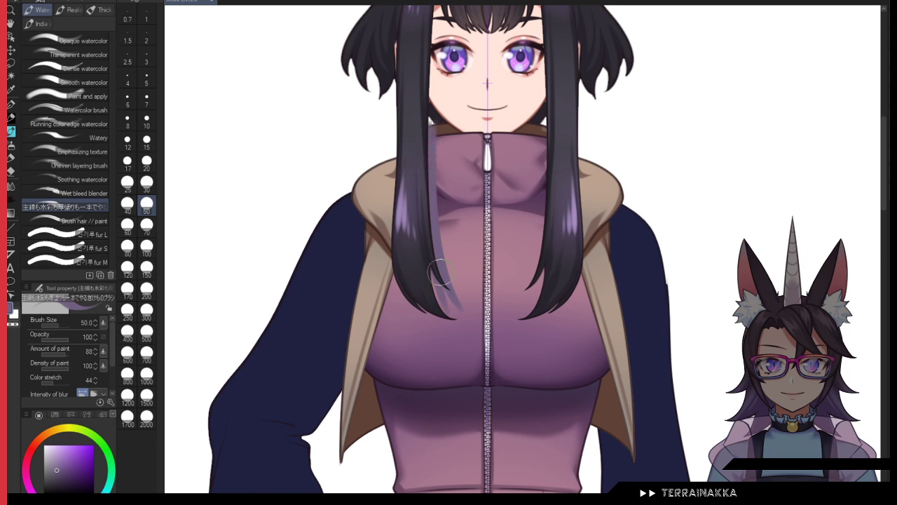
left_click(146, 247)
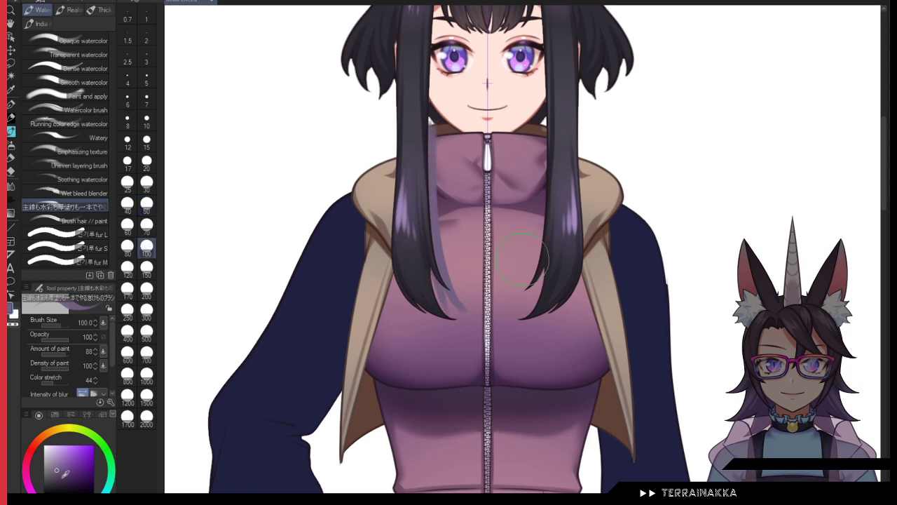
left_click(62, 481)
left_click(116, 178)
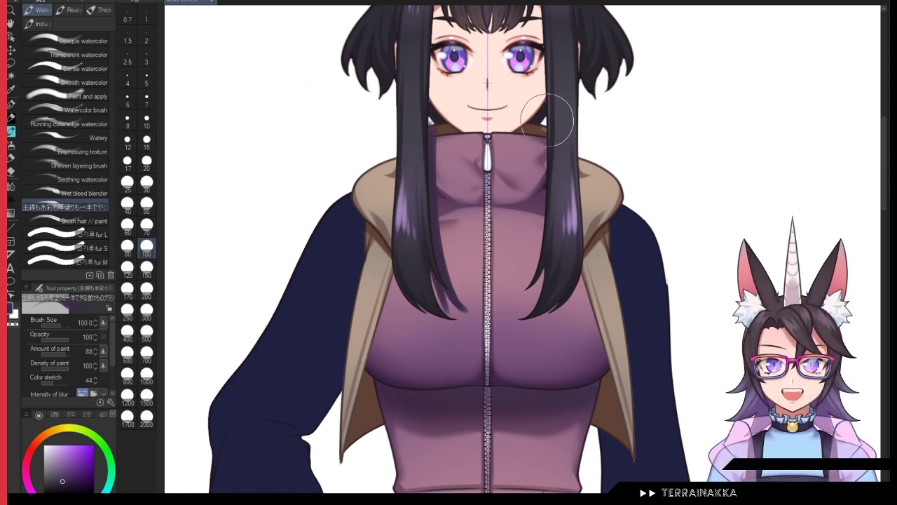
scroll(549, 120, "up", 1)
mouse_move(545, 117)
left_mouse_down()
mouse_move(545, 308)
mouse_move(515, 349)
mouse_move(547, 293)
mouse_move(499, 418)
left_mouse_up()
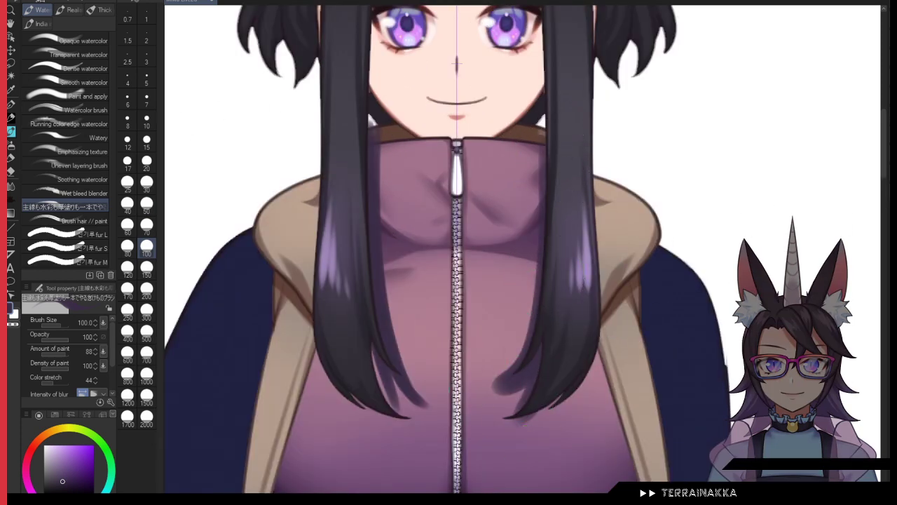
left_click(146, 182)
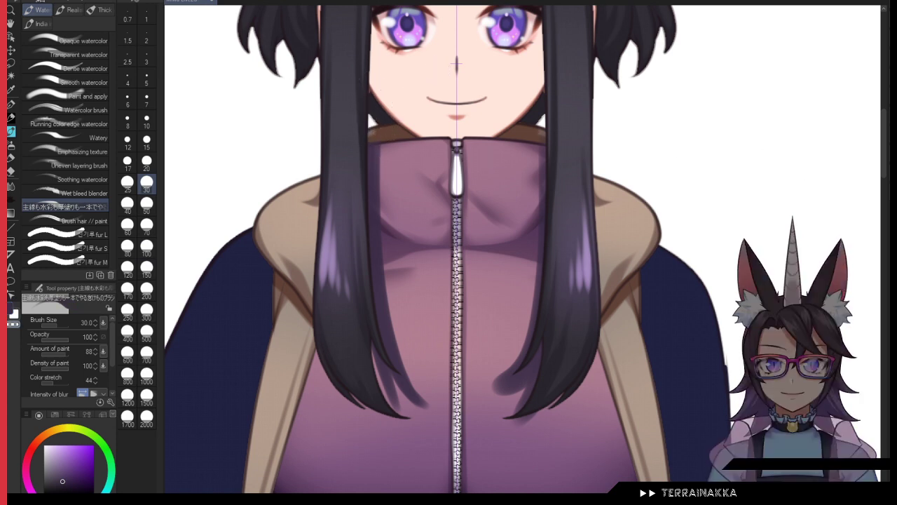
left_click(147, 224)
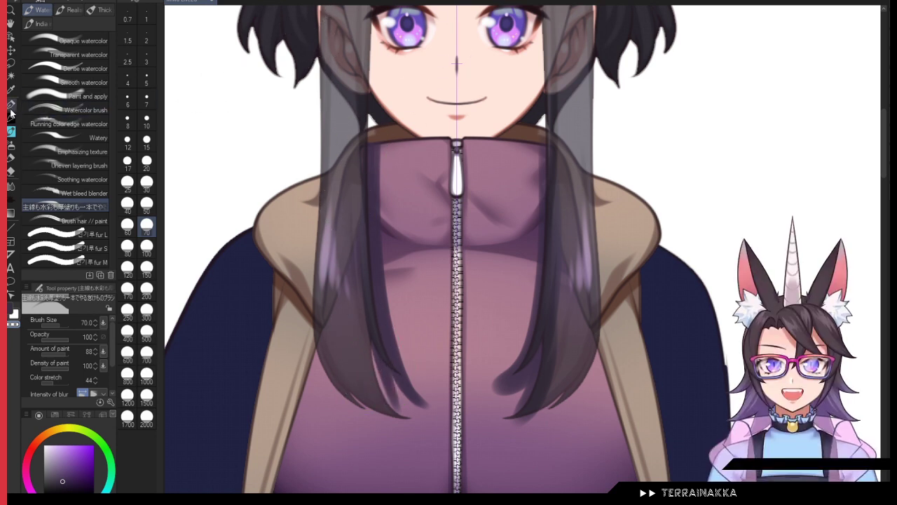
Step: Block in the side locks' cast shadow beneath the translucent hair with the SAから引き継いだブラシ pen at size 15
key("p")
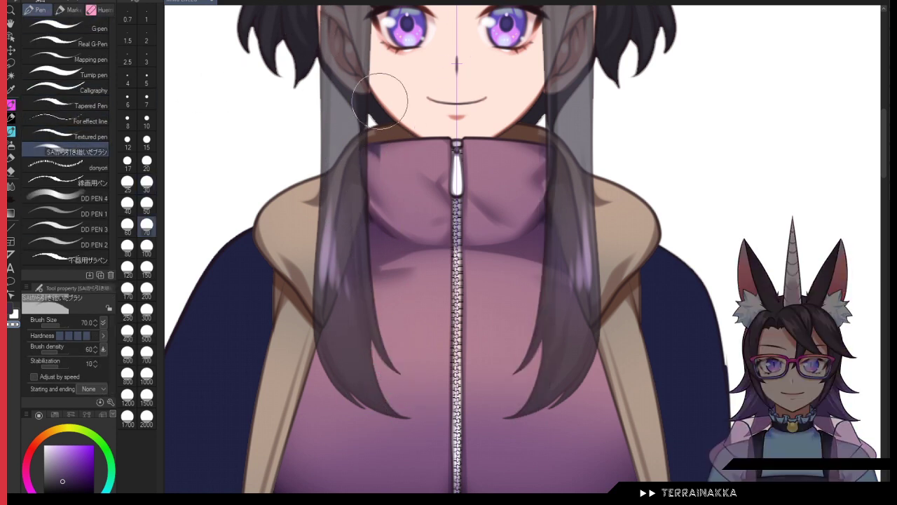
left_click_drag(373, 233, 419, 405)
key("ctrl+z")
left_click(147, 142)
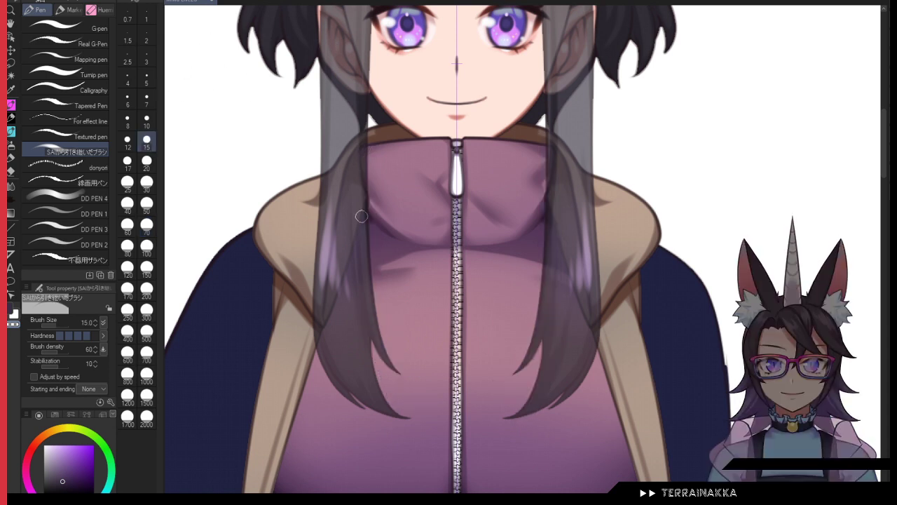
key("c")
mouse_move(371, 149)
left_mouse_down()
mouse_move(426, 388)
mouse_move(368, 273)
mouse_move(401, 386)
left_mouse_up()
key("ctrl+z")
left_click(128, 142)
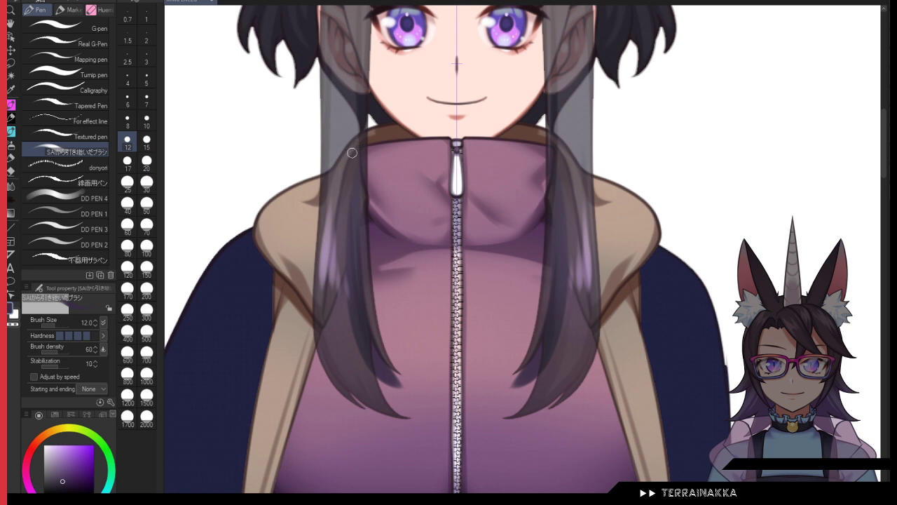
Step: Fill in the rest of the side locks' cast shadow down to the hair tips with the pen at size 12
mouse_move(353, 152)
left_mouse_down()
mouse_move(324, 261)
mouse_move(326, 203)
mouse_move(335, 344)
mouse_move(367, 393)
left_mouse_up()
key("ctrl+z")
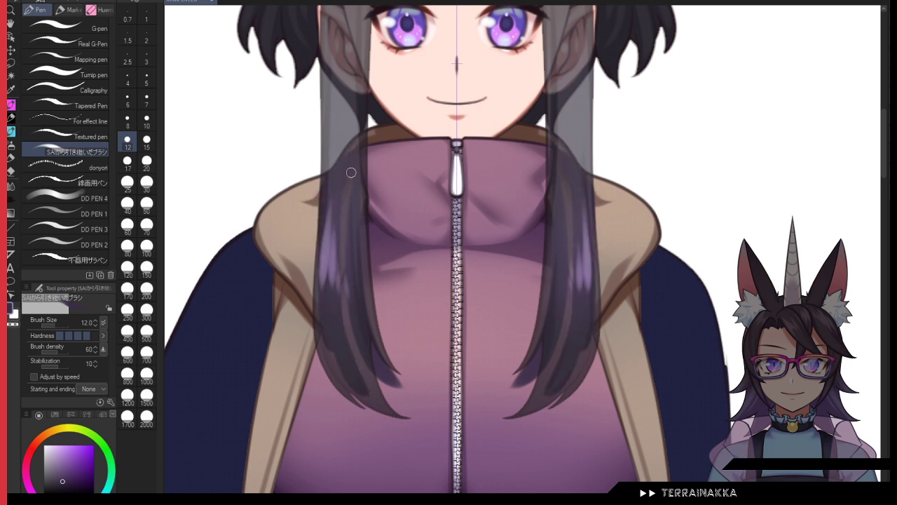
mouse_move(350, 172)
left_mouse_down()
mouse_move(344, 298)
mouse_move(360, 359)
left_mouse_up()
mouse_move(328, 290)
left_mouse_down()
mouse_move(355, 377)
mouse_move(405, 406)
left_mouse_up()
left_click_drag(365, 363, 407, 402)
key("ctrl+z")
left_click_drag(337, 367, 398, 431)
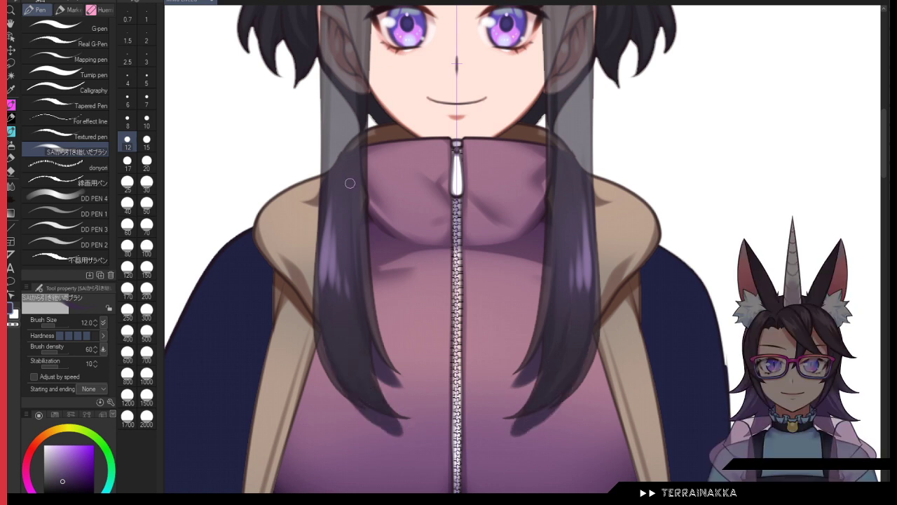
Step: Trim the cast shadow around the hair tips into thinner points, alternating dark purple and transparent color at pen size 10
key("ctrl+z")
left_click(147, 121)
key("ctrl+z")
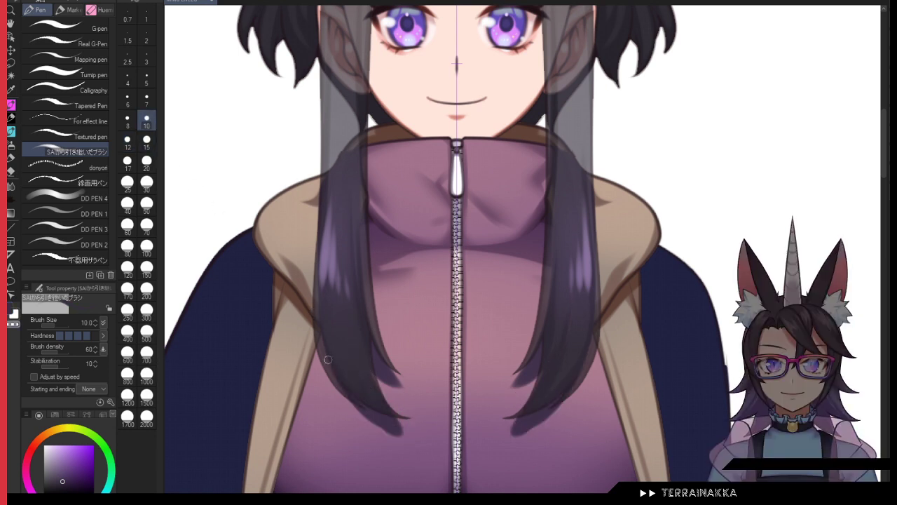
left_click_drag(329, 367, 403, 434)
key("c")
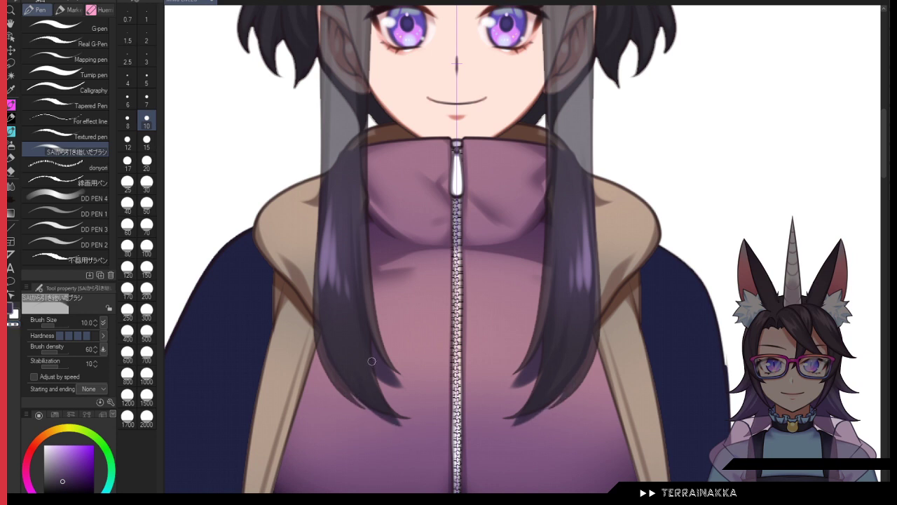
mouse_move(387, 402)
left_mouse_down()
mouse_move(412, 427)
mouse_move(391, 421)
mouse_move(411, 427)
left_mouse_up()
key("c")
key("ctrl+z")
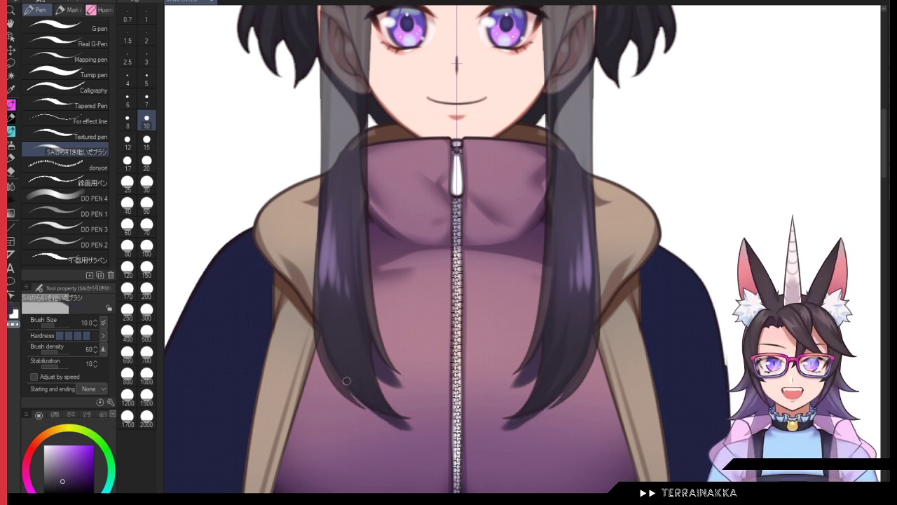
left_click_drag(344, 381, 424, 428)
left_click_drag(370, 329, 401, 386)
key("ctrl+z")
key("ctrl+z")
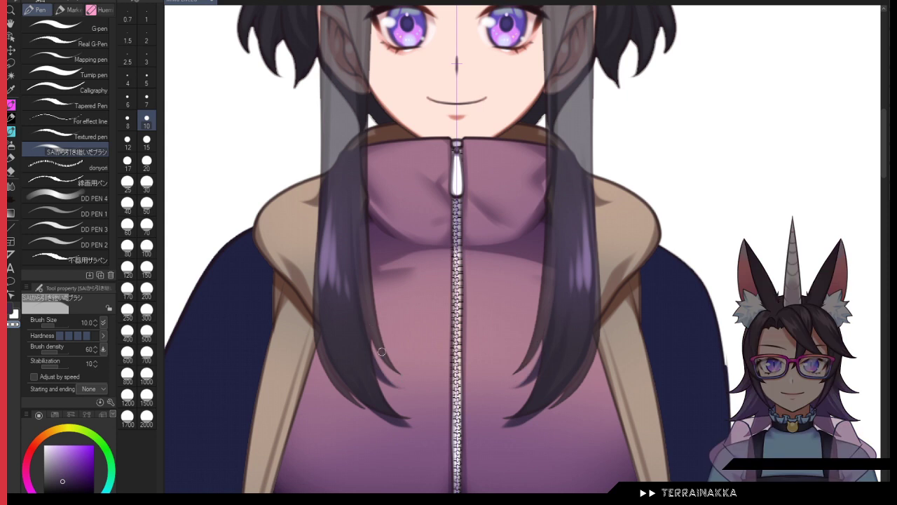
Step: Refine the shadow's inner points and outer lower edge along the side locks with the pen at size 7
left_click(147, 99)
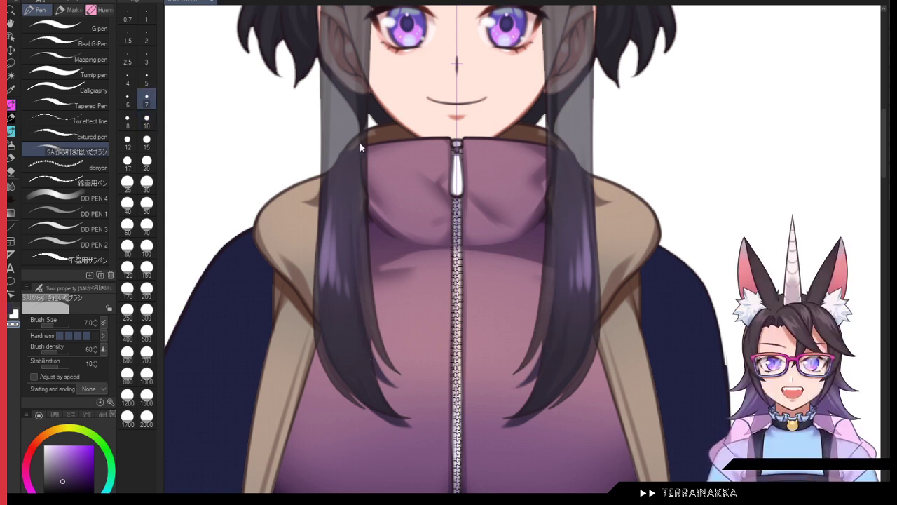
left_click_drag(371, 346, 398, 388)
key("c")
mouse_move(362, 277)
left_mouse_down()
mouse_move(371, 356)
mouse_move(396, 392)
left_mouse_up()
left_click_drag(366, 348, 398, 394)
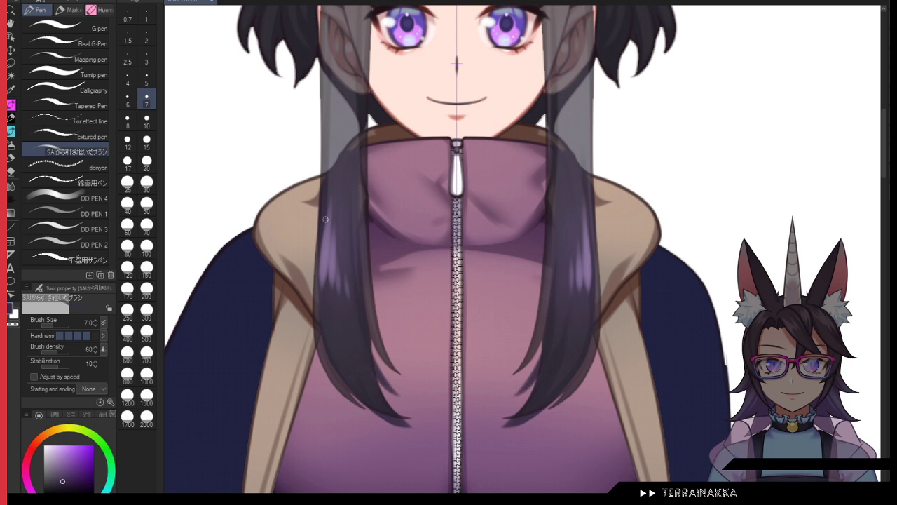
mouse_move(328, 355)
left_mouse_down()
mouse_move(369, 412)
mouse_move(397, 425)
left_mouse_up()
left_click_drag(348, 389, 374, 417)
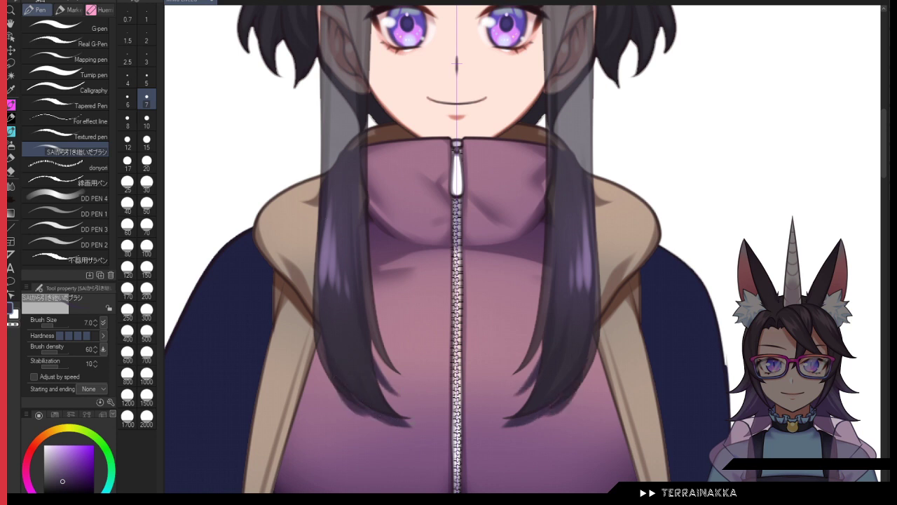
Step: Hide the side locks and clean up the edges of the exposed cast shadow with the size 7 pen
left_click(894, 253)
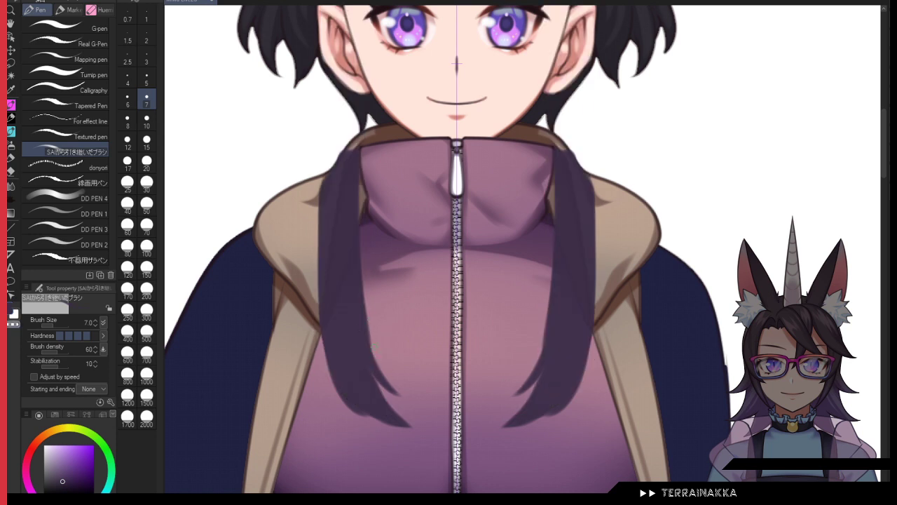
key("c")
mouse_move(372, 347)
left_mouse_down()
mouse_move(397, 391)
mouse_move(376, 422)
left_mouse_up()
key("c")
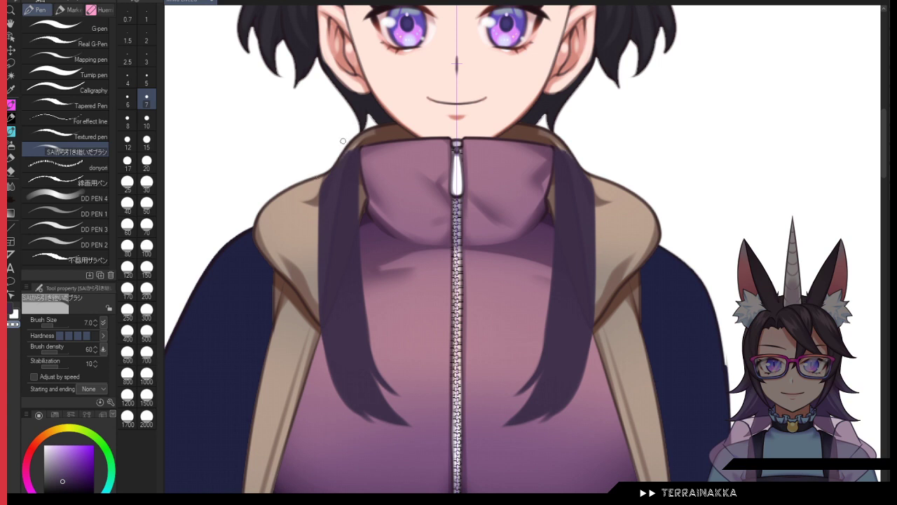
Step: Recolor the side locks' cast shadow to a more saturated purple and check it on the whole figure
key("c")
left_click(68, 477)
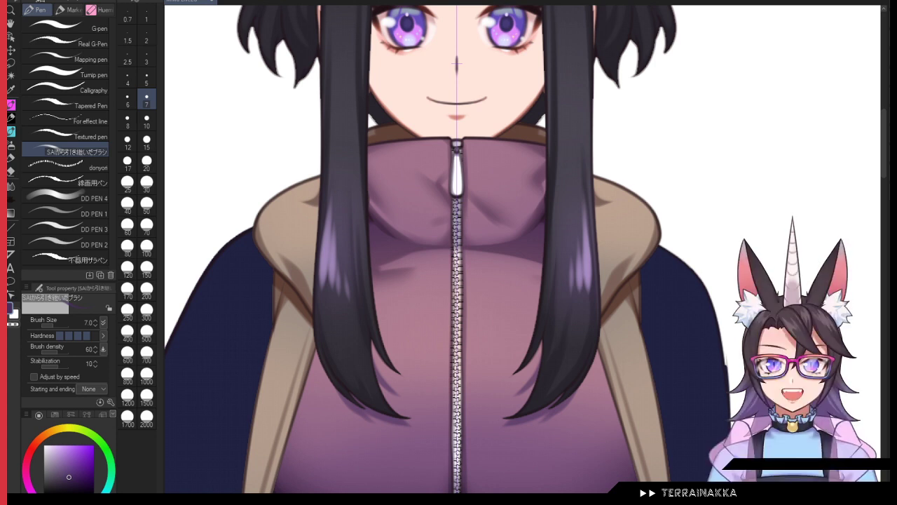
key("ctrl+0")
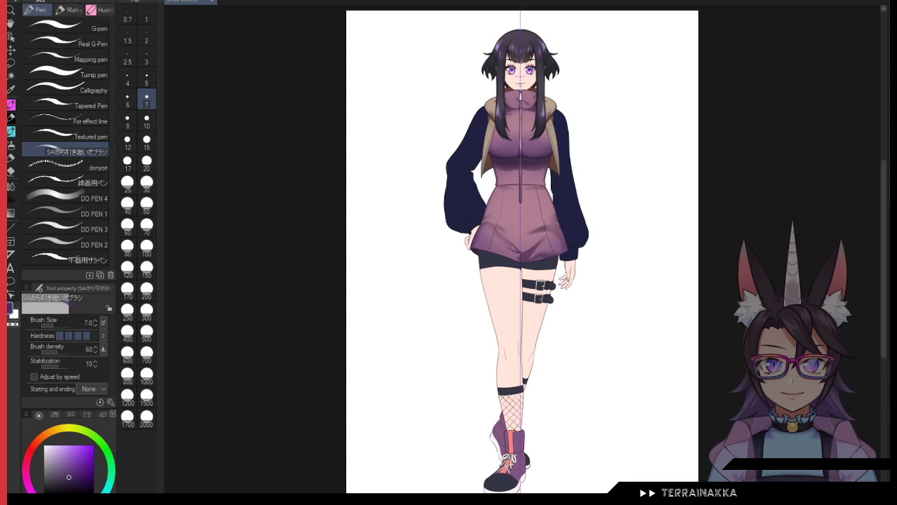
Step: Tint the closed fist with pink from the skin-color set using the Soft airbrush at size 300, and bring up the pen at size 50
scroll(684, 314, "up", 1)
scroll(621, 277, "up", 1)
left_click_drag(621, 277, 788, 504)
scroll(653, 385, "up", 1)
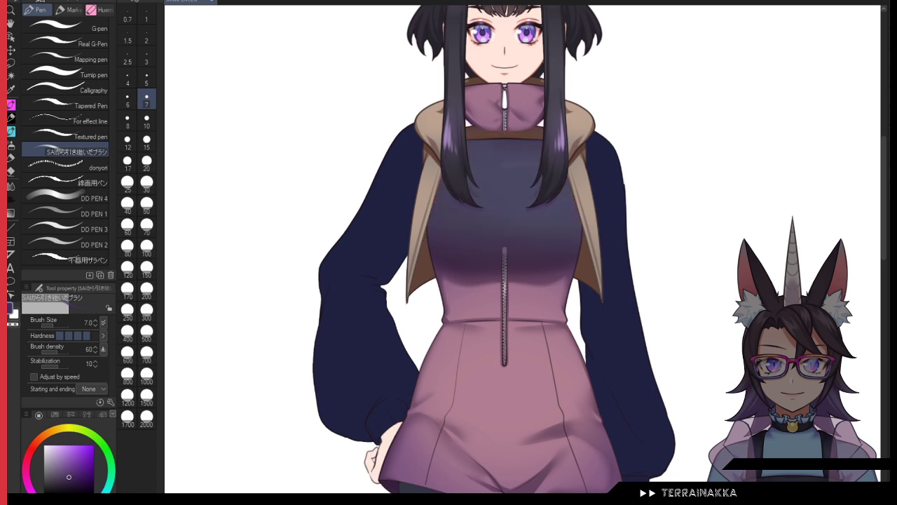
left_click_drag(727, 401, 734, 304)
key("ctrl+plus")
left_click_drag(687, 268, 733, 178)
key("ctrl+plus")
key("ctrl+plus")
left_click_drag(802, 219, 889, 176)
key("ctrl+minus")
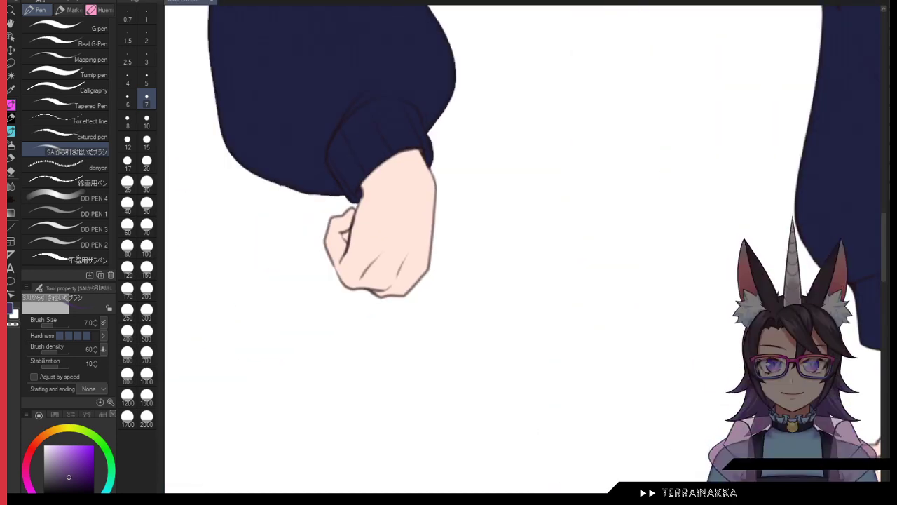
left_click(146, 203)
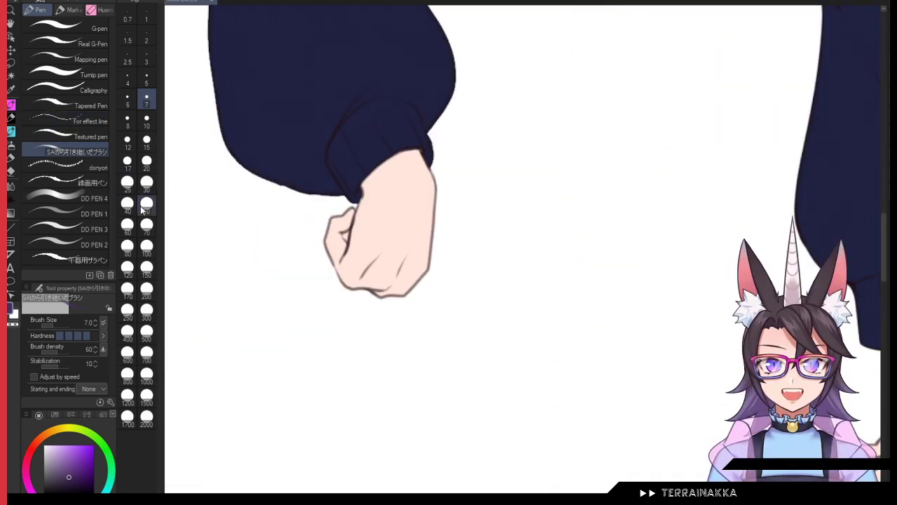
left_click(54, 415)
left_click(30, 434)
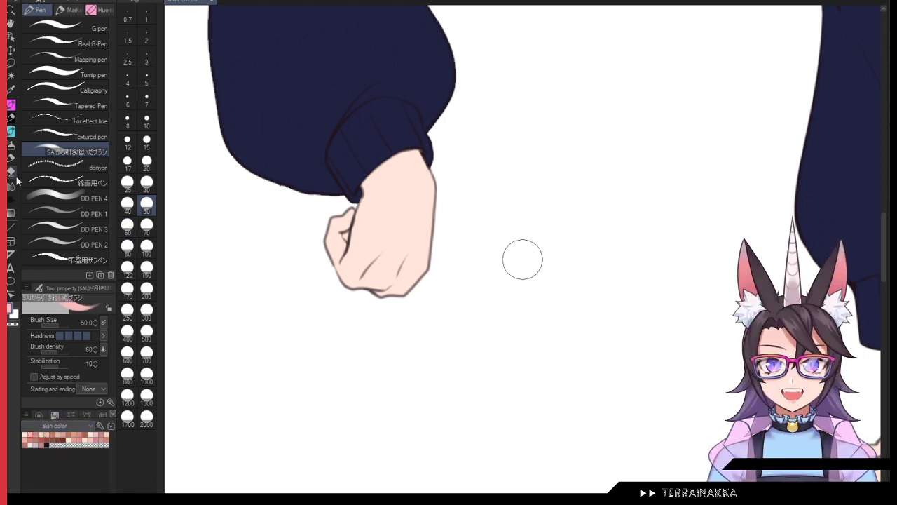
left_click(11, 145)
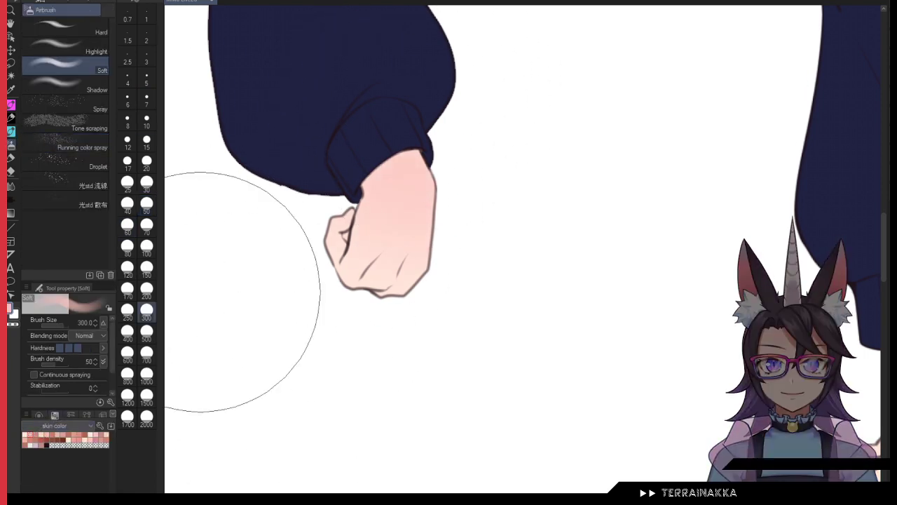
left_click(11, 104)
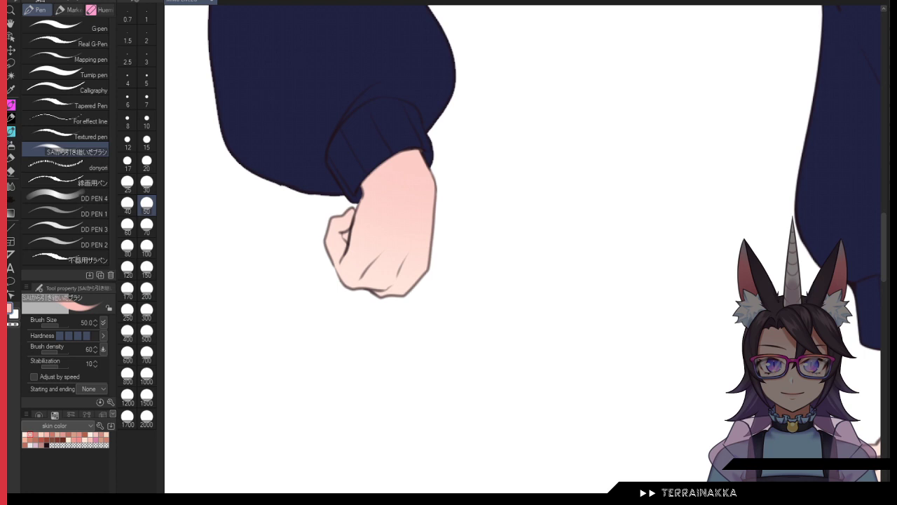
Step: Shade the lower and outer edge of the closed fist with a darker pink from the skin-color set using the pen at size 15
left_click_drag(345, 203, 321, 242)
left_click(36, 434)
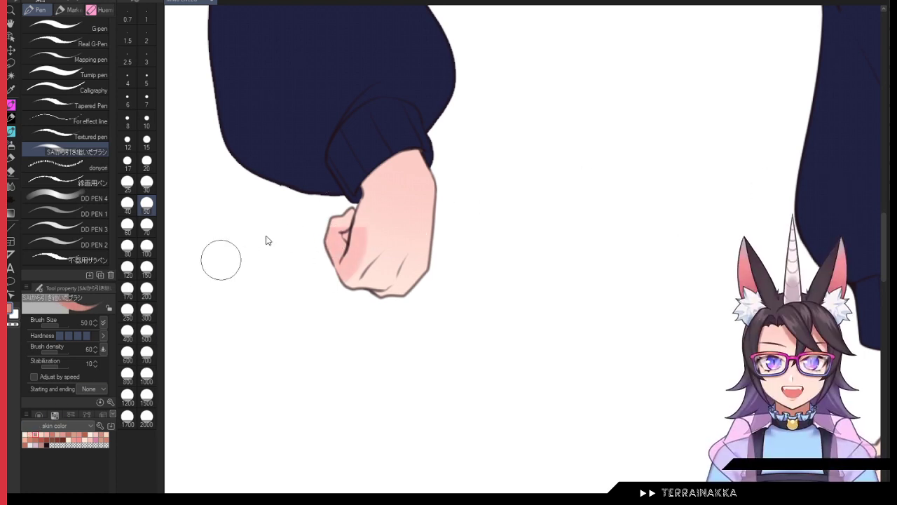
key("ctrl+z")
left_click_drag(351, 186, 449, 176)
left_click(146, 139)
key("ctrl+z")
left_click_drag(364, 289, 429, 210)
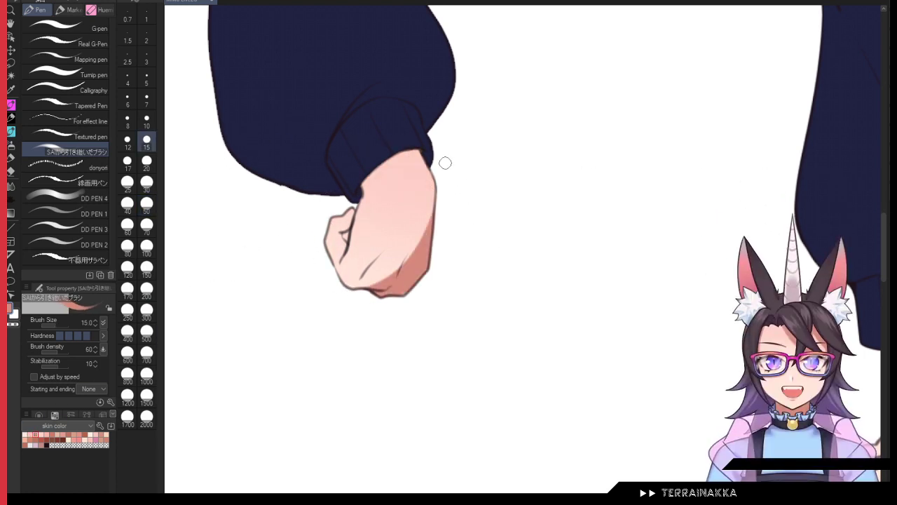
Step: Shade the fist's creases, curled fingers and the wrist below the cuff with the pen at size 7, and clean up the shading's edges
left_click(142, 101)
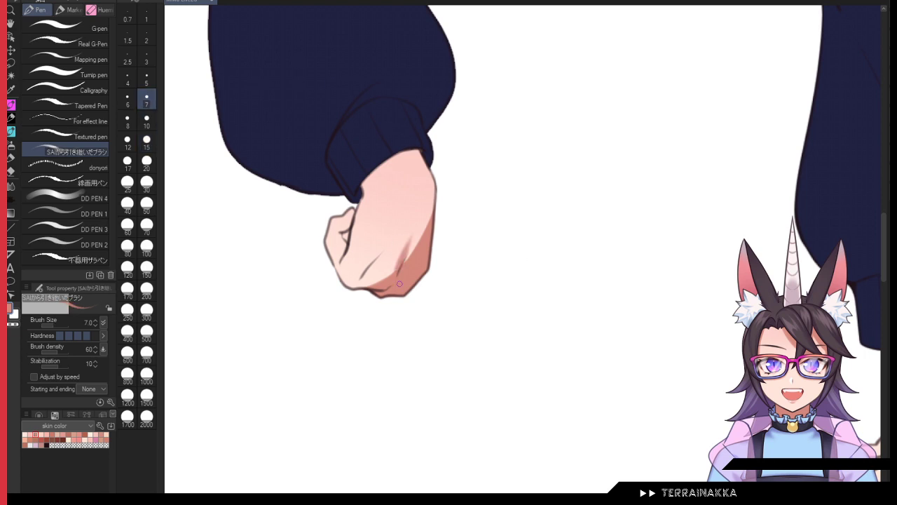
mouse_move(387, 248)
left_mouse_down()
mouse_move(344, 291)
mouse_move(336, 278)
mouse_move(371, 260)
left_mouse_up()
left_click_drag(351, 214, 333, 266)
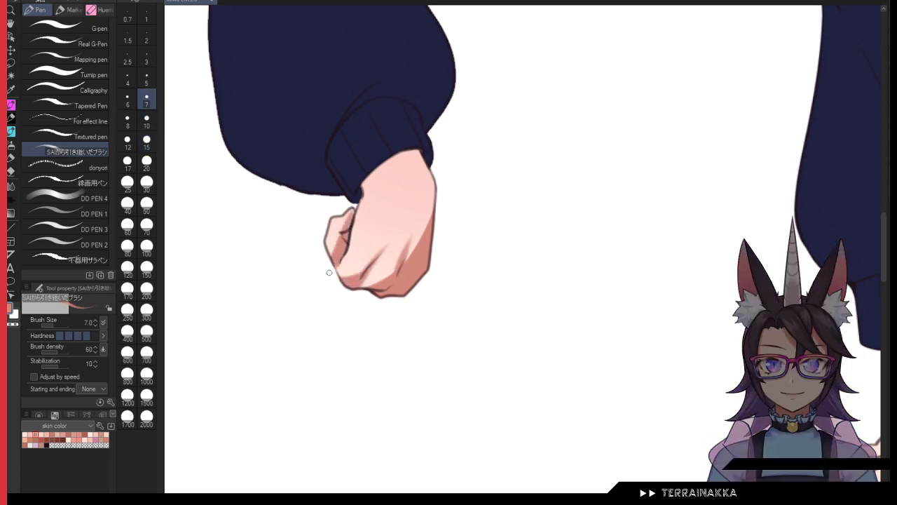
mouse_move(365, 180)
left_mouse_down()
mouse_move(389, 163)
mouse_move(425, 161)
left_mouse_up()
left_click_drag(362, 189, 424, 160)
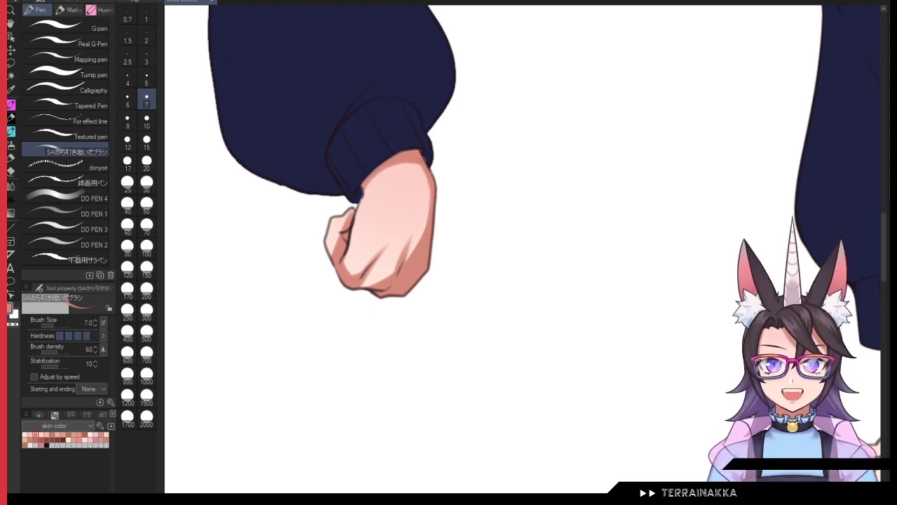
left_click_drag(357, 206, 344, 265)
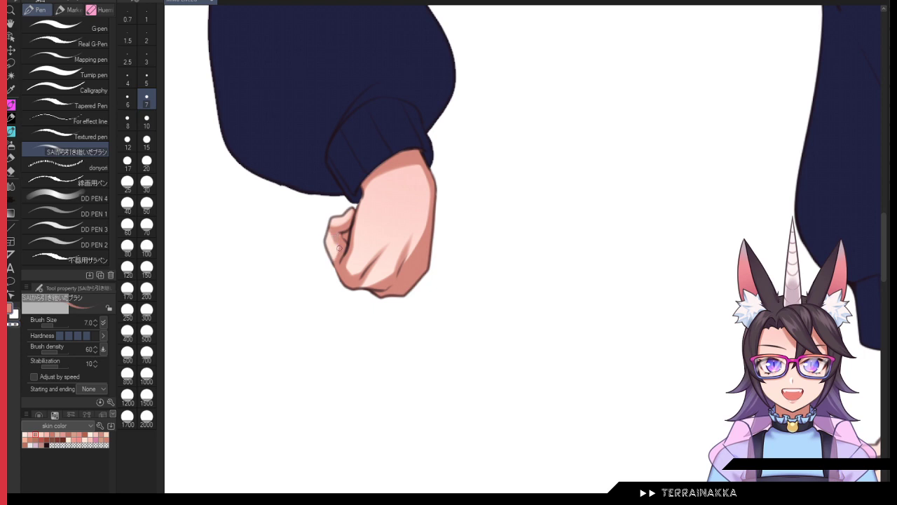
key("c")
left_click_drag(327, 239, 343, 281)
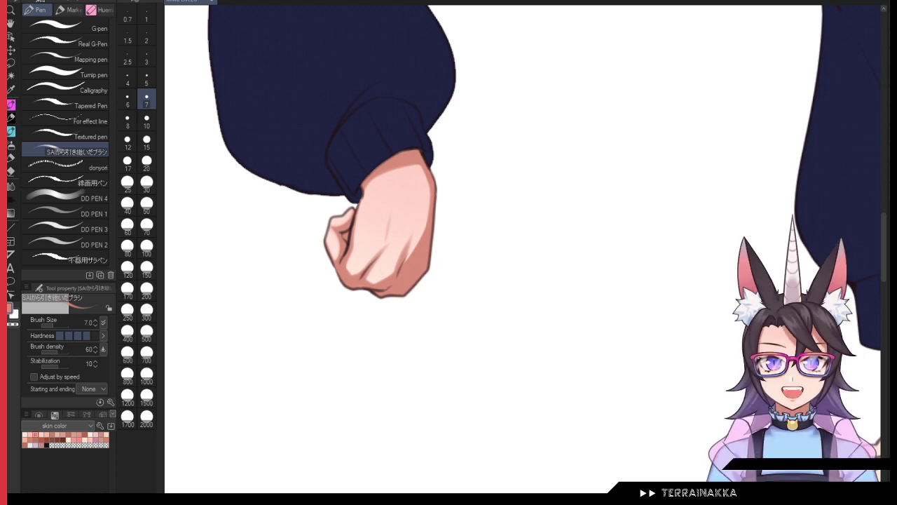
Step: Try to lighten the bent arm's navy sleeve with a muted blue using the Soft airbrush at size 300
key("ctrl+minus")
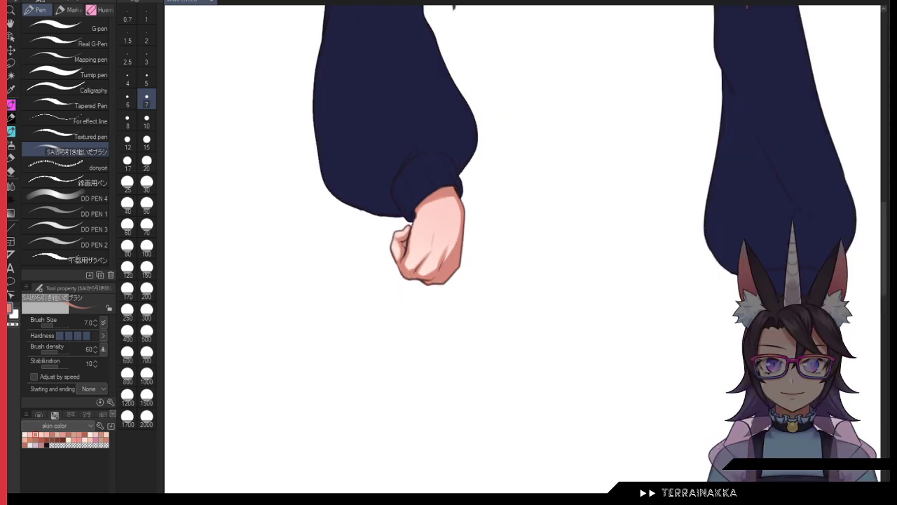
left_click_drag(571, 279, 529, 405)
scroll(326, 184, "down", 1)
left_click_drag(334, 139, 338, 248)
key("b")
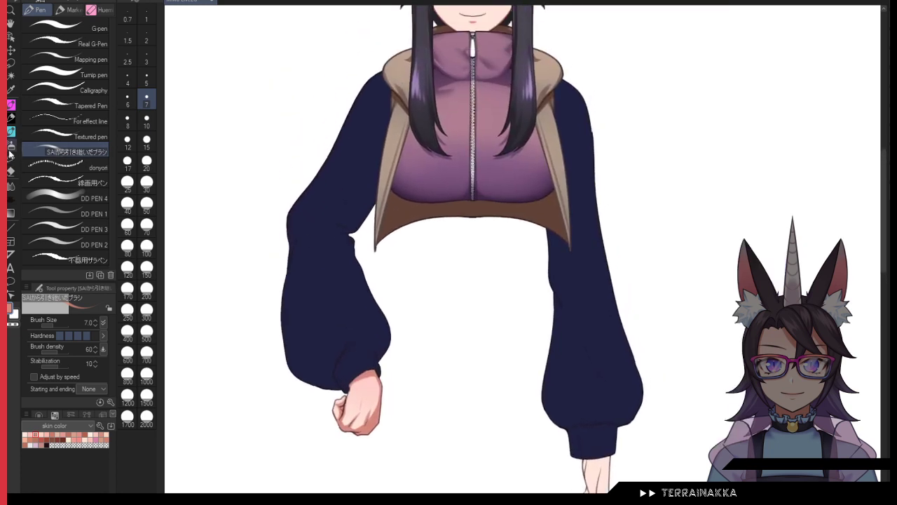
left_click(51, 416)
left_click(64, 467)
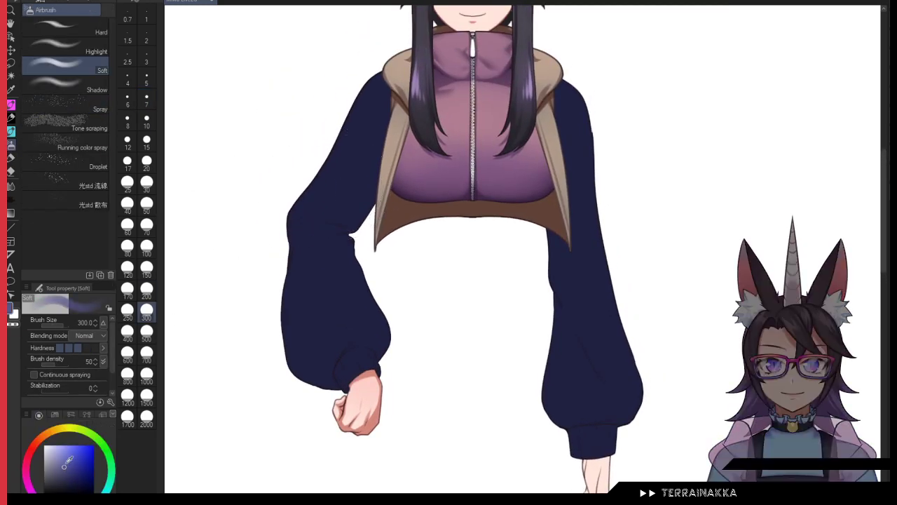
mouse_move(365, 105)
left_mouse_down()
mouse_move(346, 166)
mouse_move(303, 241)
left_mouse_up()
scroll(339, 194, "up", 2)
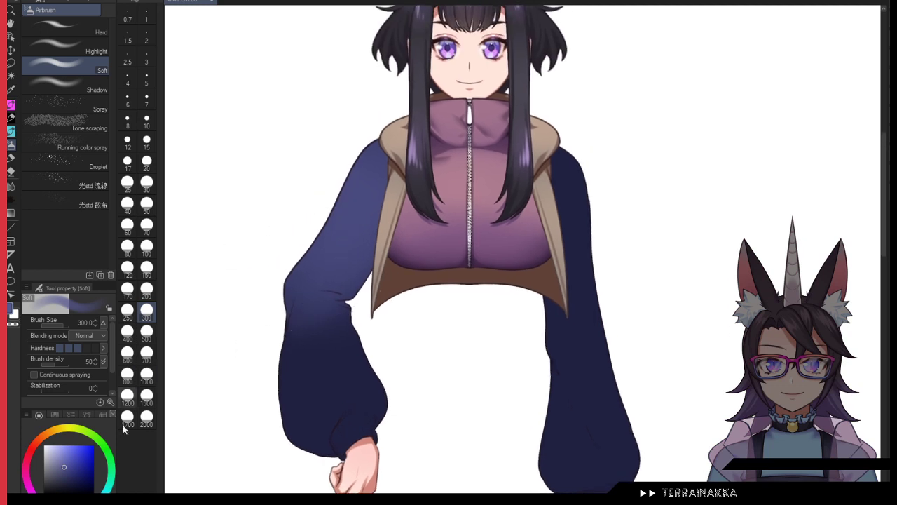
key("ctrl+z")
Step: Tint both navy sleeves with a muted violet using the Soft airbrush at size 300
left_click_drag(328, 385, 366, 448)
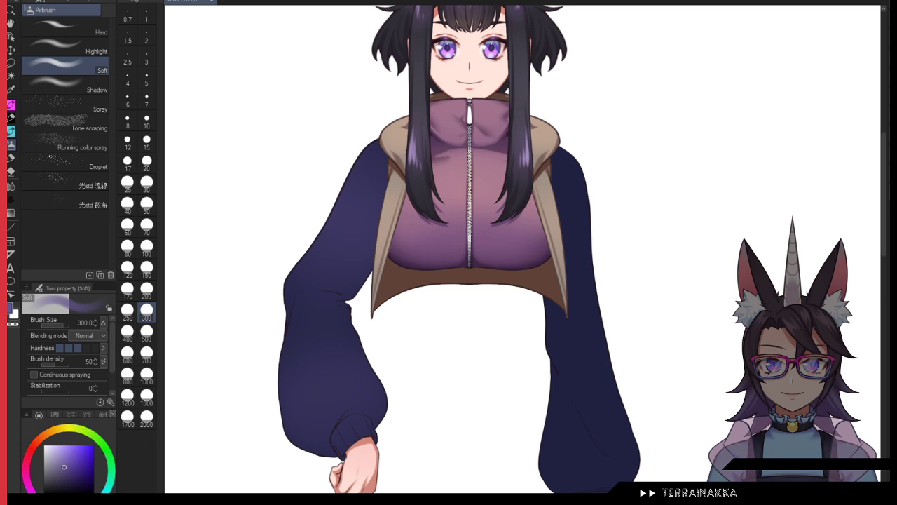
key("ctrl+z")
key("ctrl+y")
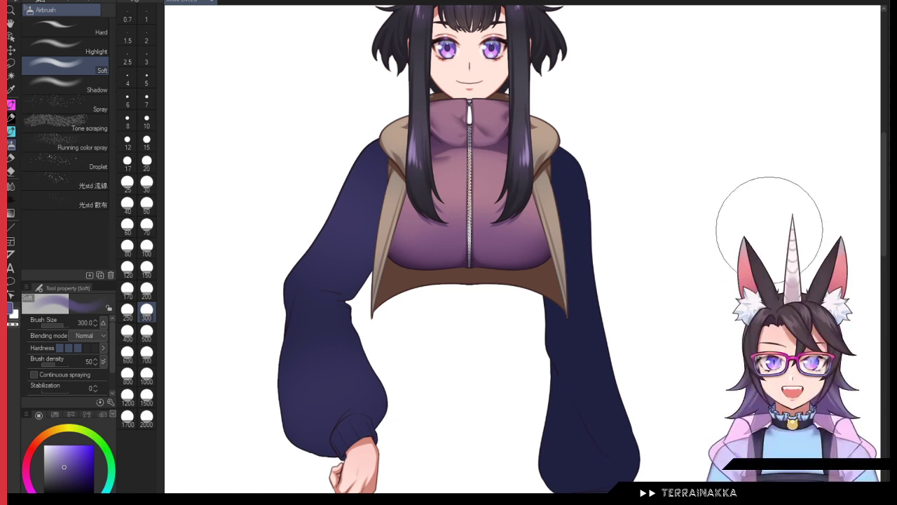
left_click_drag(476, 308, 446, 187)
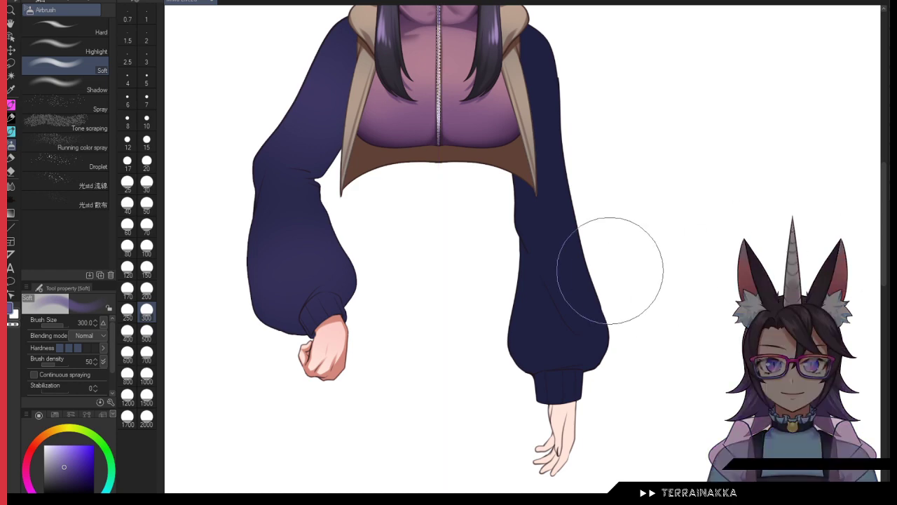
mouse_move(607, 274)
left_mouse_down()
mouse_move(613, 139)
mouse_move(583, 132)
mouse_move(541, 91)
mouse_move(579, 312)
mouse_move(565, 353)
mouse_move(577, 450)
left_mouse_up()
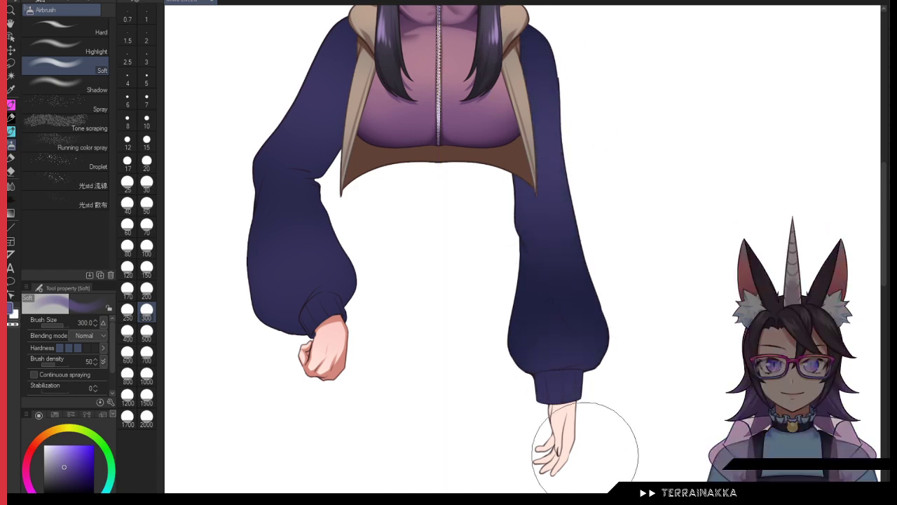
left_click_drag(670, 324, 694, 414)
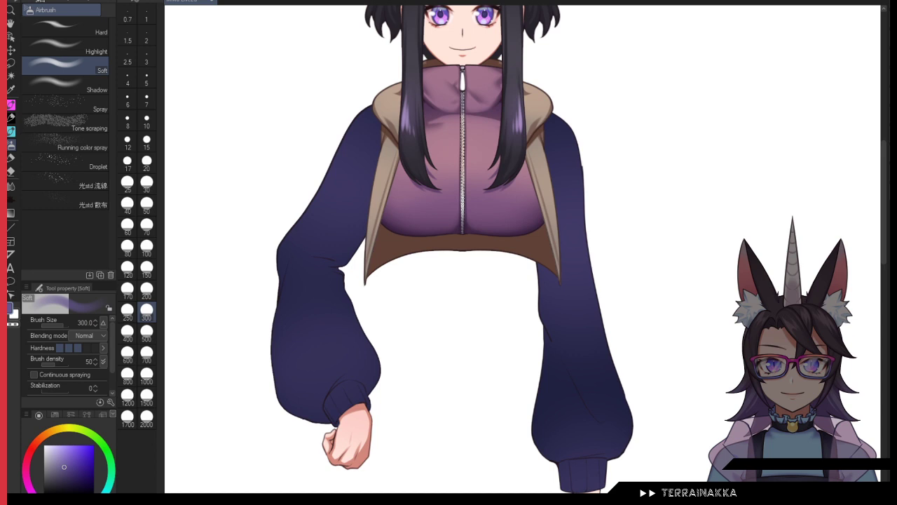
Step: Paint dark navy shadows along the straight arm's inner edge, forearm fold and sleeve bottom with the custom watercolor brush at size 150
left_click(11, 132)
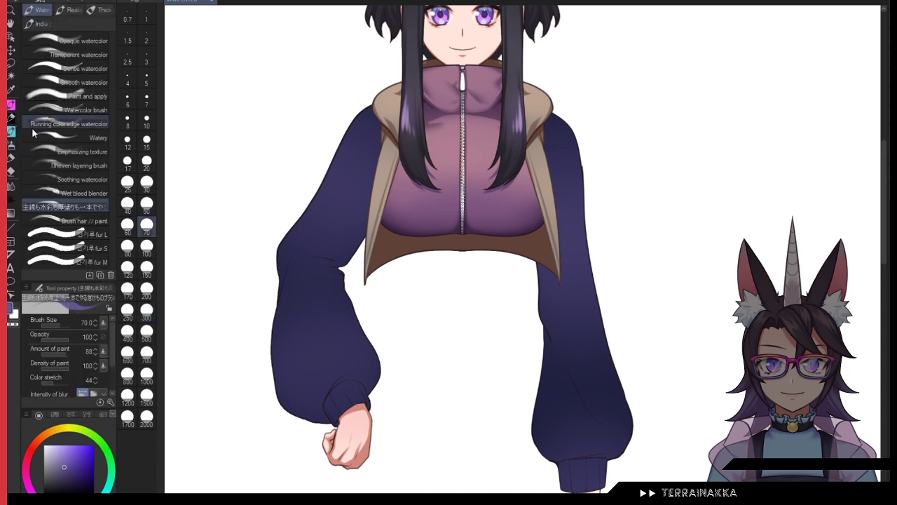
left_click(70, 482)
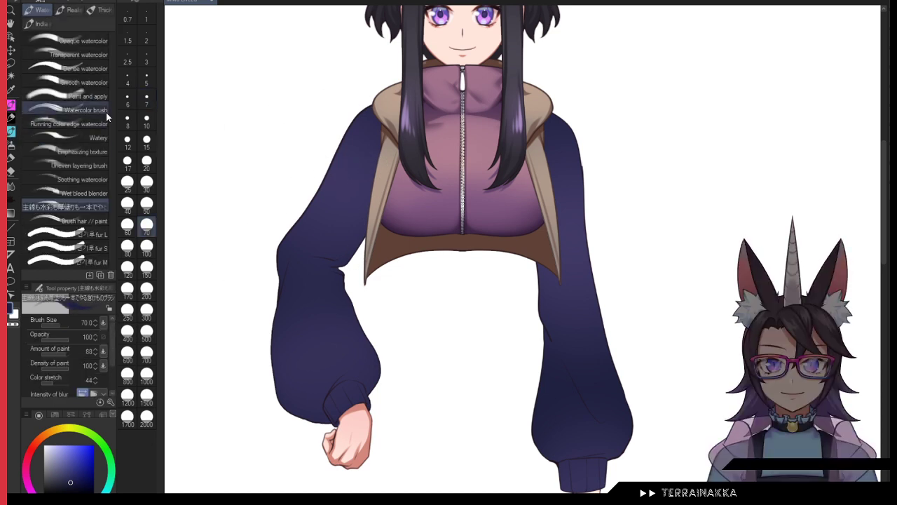
left_click(147, 267)
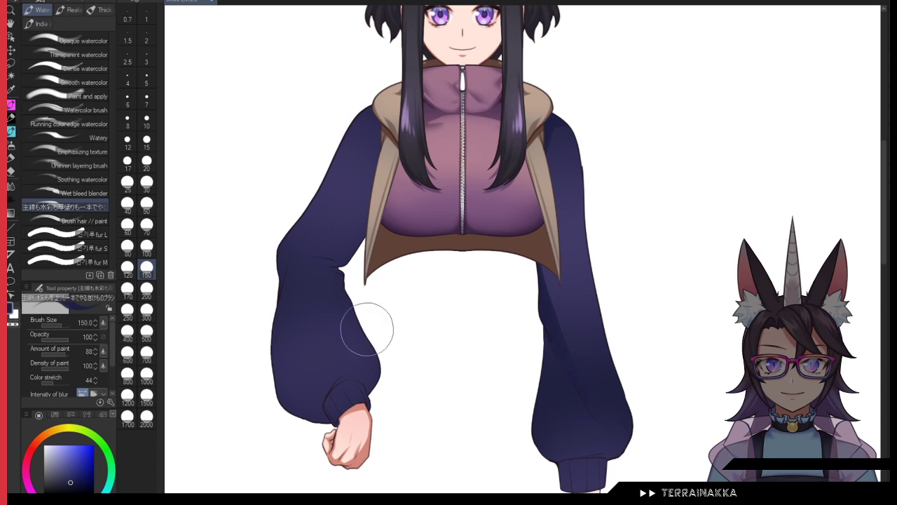
left_click_drag(553, 277, 605, 437)
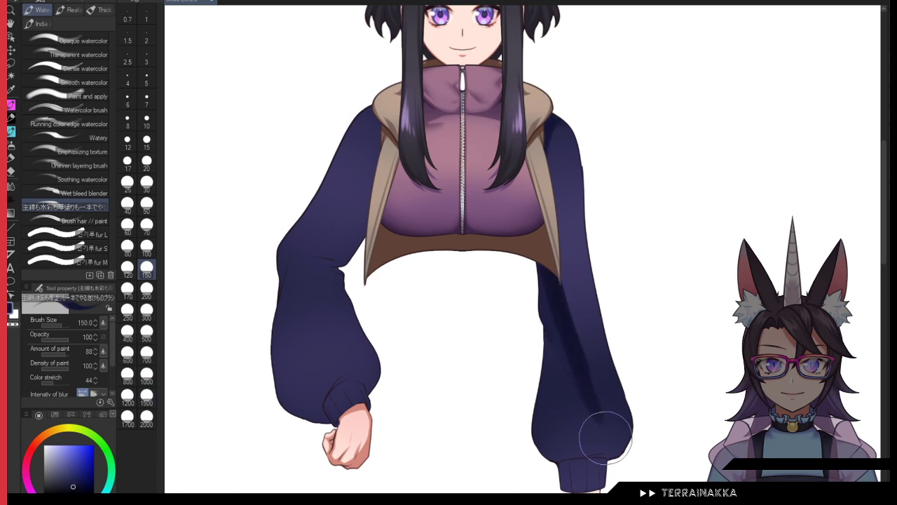
key("ctrl+z")
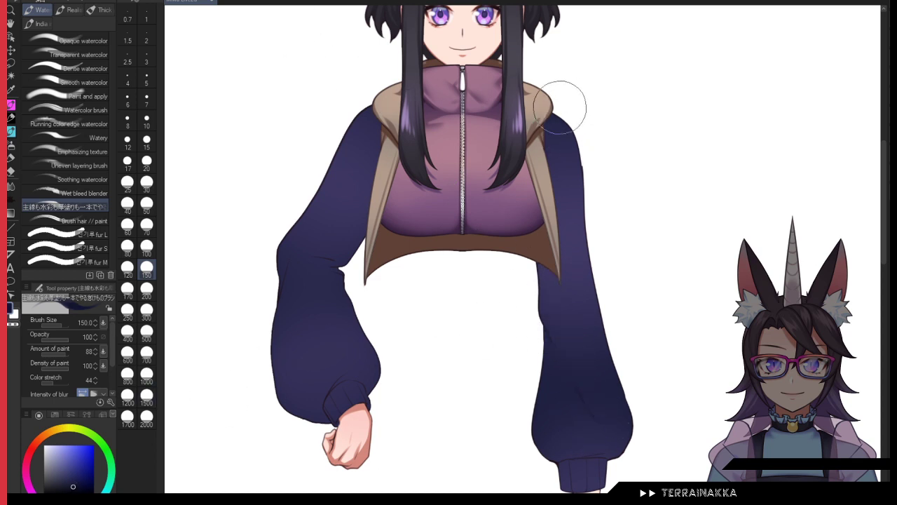
mouse_move(543, 284)
left_mouse_down()
mouse_move(545, 319)
mouse_move(537, 284)
mouse_move(589, 404)
mouse_move(552, 348)
mouse_move(535, 419)
mouse_move(548, 340)
mouse_move(545, 440)
mouse_move(568, 456)
left_mouse_up()
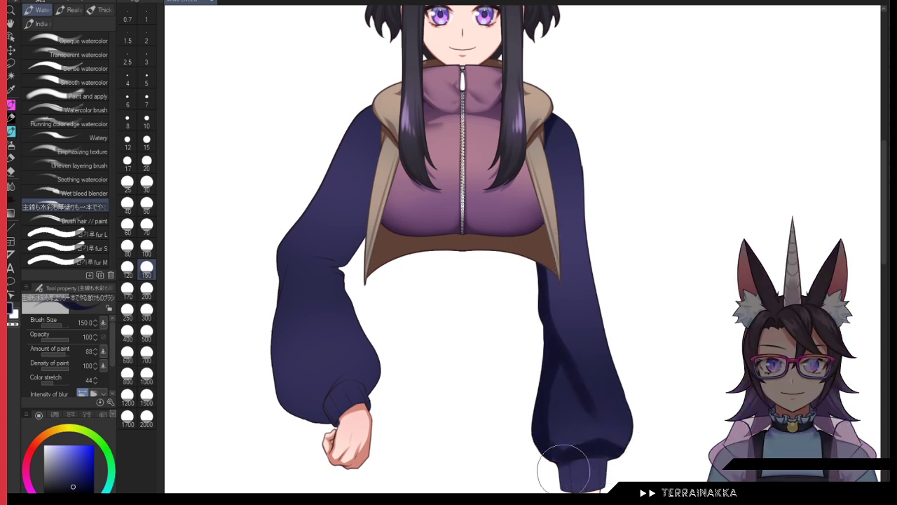
Step: Try shading the straight arm's cuff with the watercolor brush at size 100 and trimming it with transparent color
left_click(147, 245)
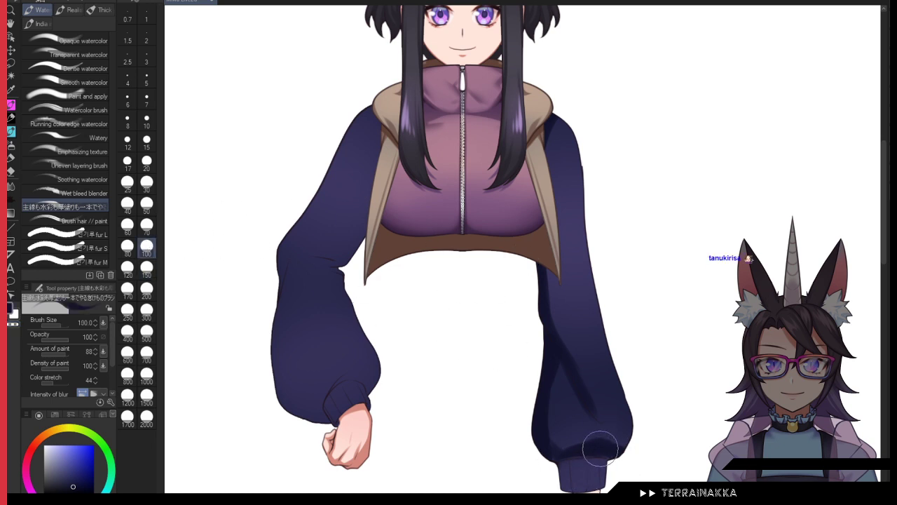
left_click_drag(570, 459, 573, 490)
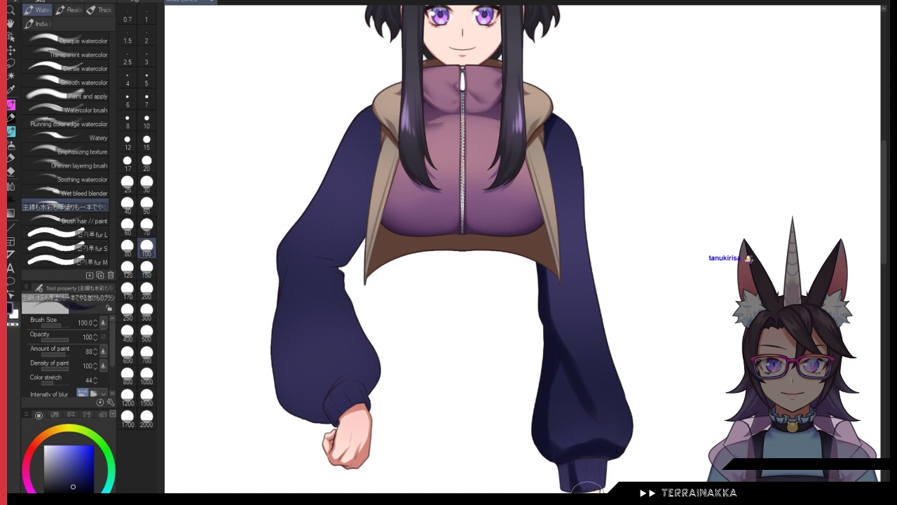
key("c")
left_click_drag(575, 460, 587, 474)
key("c")
scroll(618, 456, "up", 4)
mouse_move(590, 372)
left_mouse_down()
mouse_move(540, 216)
mouse_move(512, 170)
left_mouse_up()
left_click(149, 139)
key("ctrl+z")
key("ctrl+z")
key("ctrl+z")
key("ctrl+z")
Step: Paint dark vertical rib shadows and the inner edge shadow on the straight arm's cuff with the brush at sizes 15, 30 and 25
left_click_drag(400, 252, 405, 326)
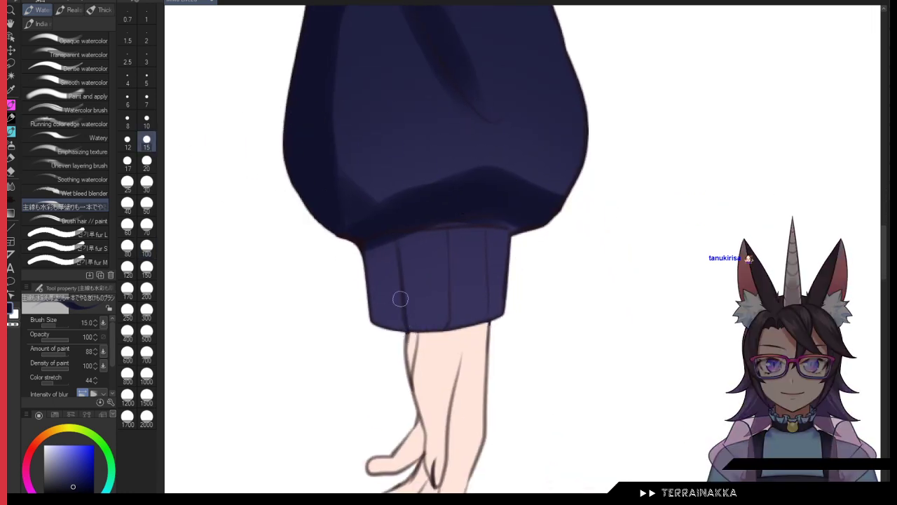
left_click(148, 184)
mouse_move(389, 245)
left_mouse_down()
mouse_move(388, 329)
mouse_move(374, 306)
left_mouse_up()
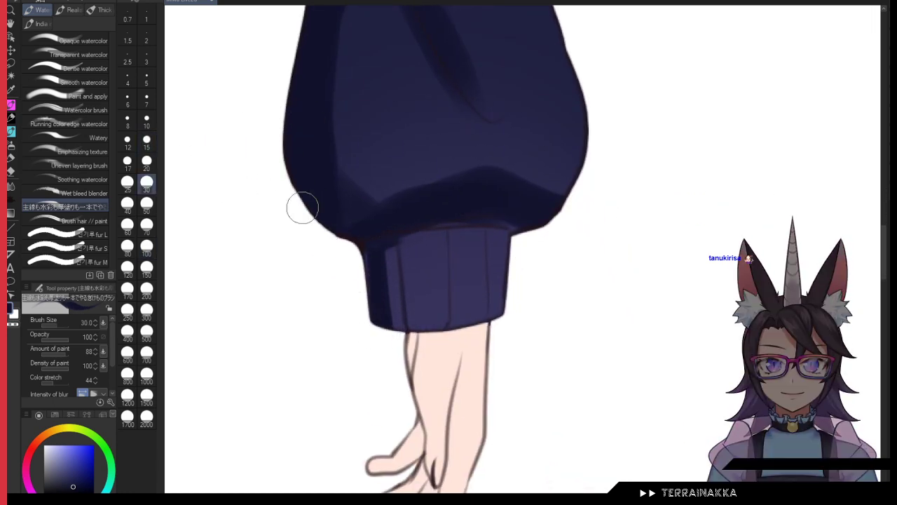
key("bracketleft")
left_click_drag(407, 241, 427, 343)
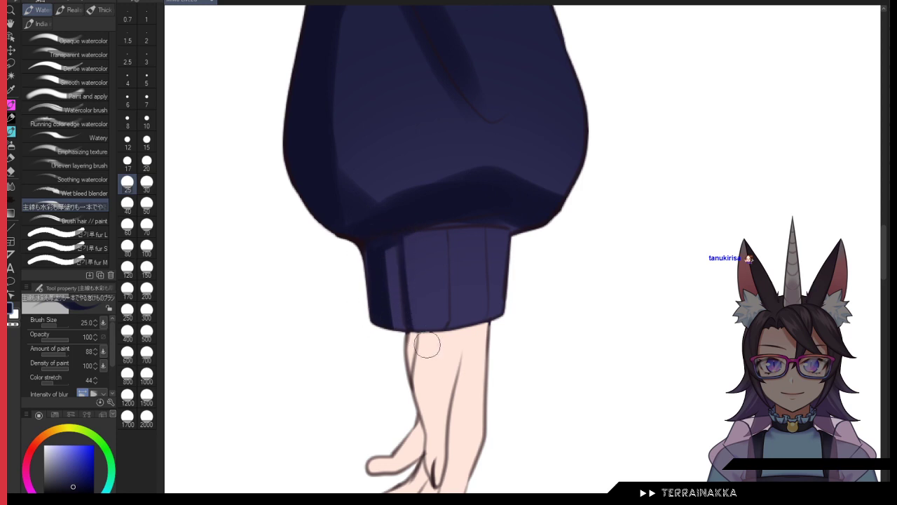
mouse_move(446, 223)
left_mouse_down()
mouse_move(452, 289)
mouse_move(438, 340)
left_mouse_up()
left_click_drag(485, 225, 483, 334)
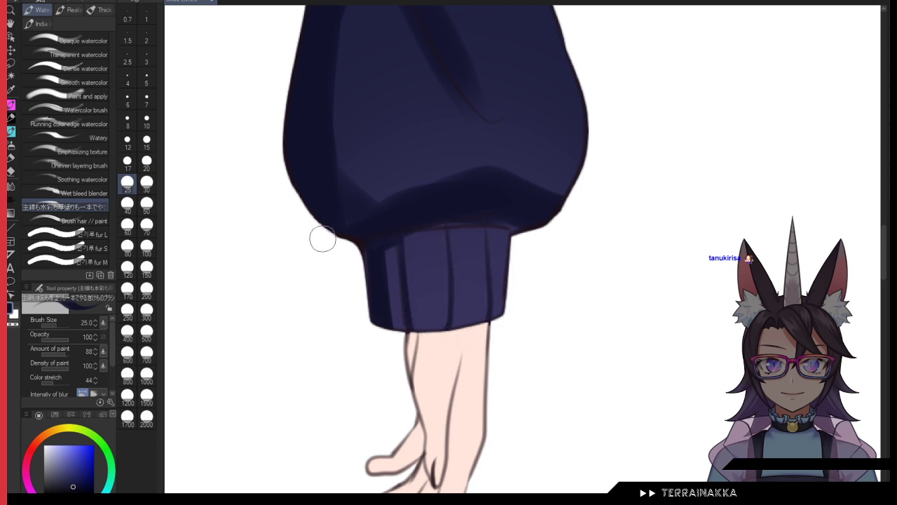
Step: Soften the cuff's rib shading with Blur at size 40 and the sleeve shadow above the cuff with Blur at size 80
key("j")
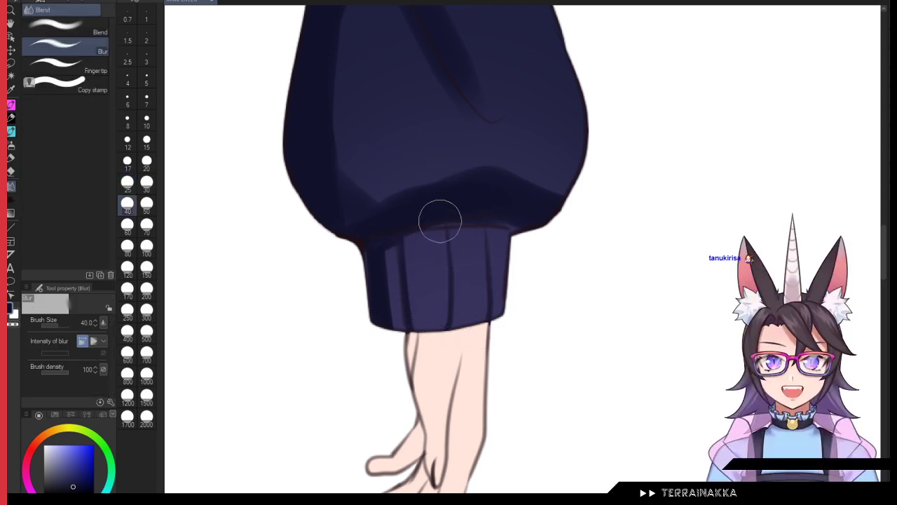
left_click_drag(407, 249, 419, 322)
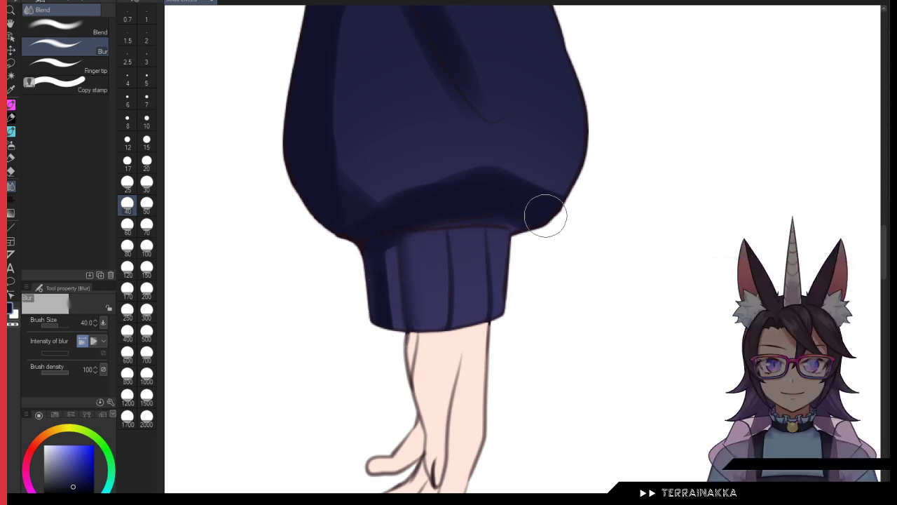
left_click(126, 247)
left_click_drag(484, 172, 571, 176)
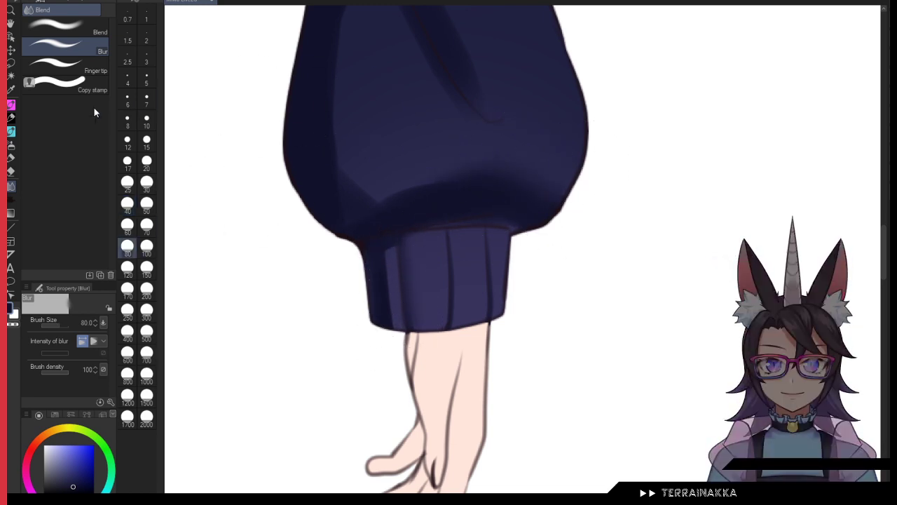
Step: Deepen the shadow along the cuff's edges with the watercolor brush, and enlarge the brush to size 70
key("b")
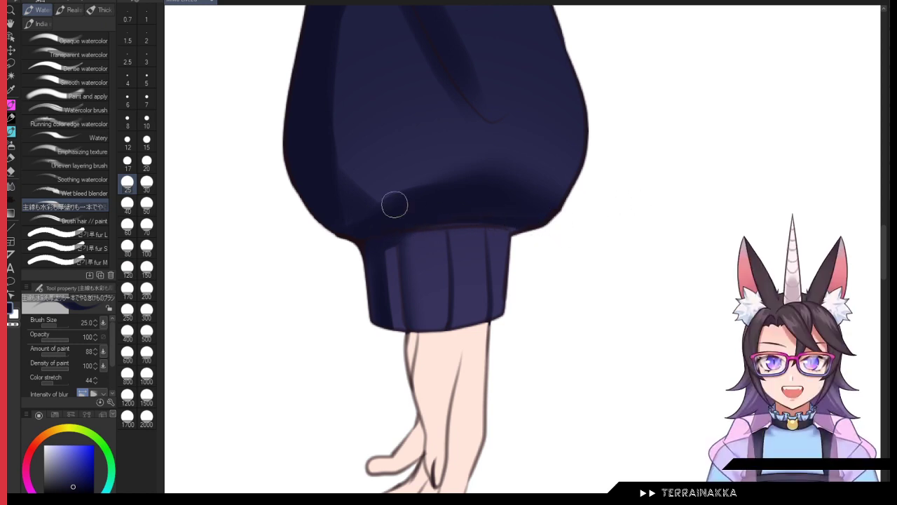
key("bracketright")
key("bracketright")
key("bracketright")
key("bracketright")
key("bracketright")
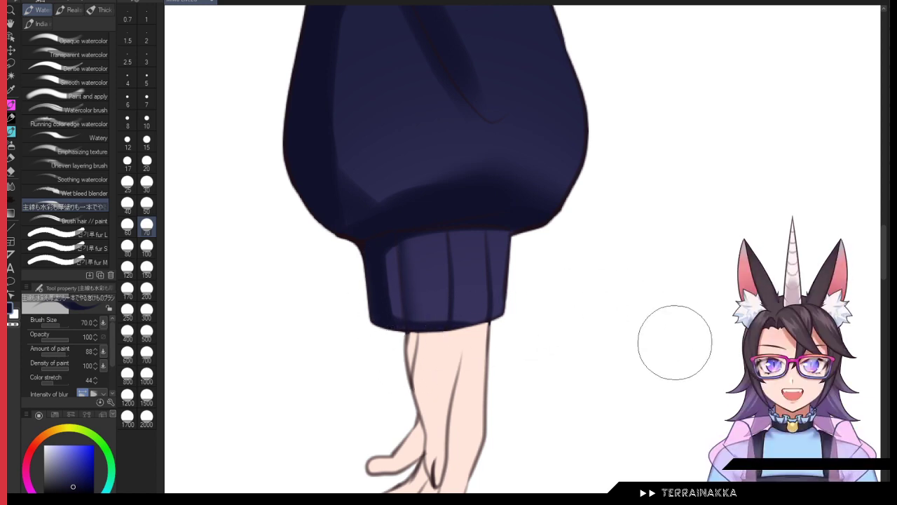
Step: Trim the forearm fold's shadow into a tapered shape with transparent color at size 70, and check the sleeve on the whole figure
scroll(574, 111, "down", 1)
left_click_drag(573, 166, 559, 353)
key("c")
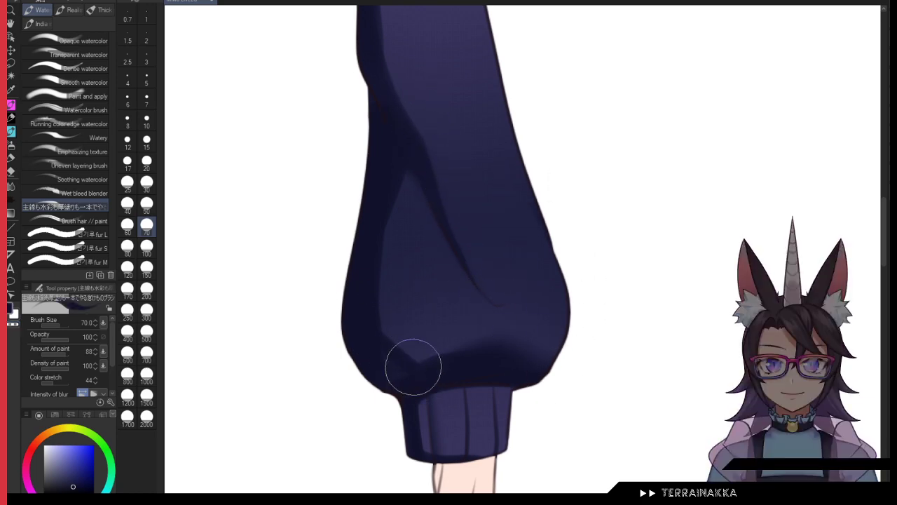
left_click_drag(431, 106, 443, 225)
scroll(473, 149, "down", 2)
left_click_drag(475, 140, 471, 282)
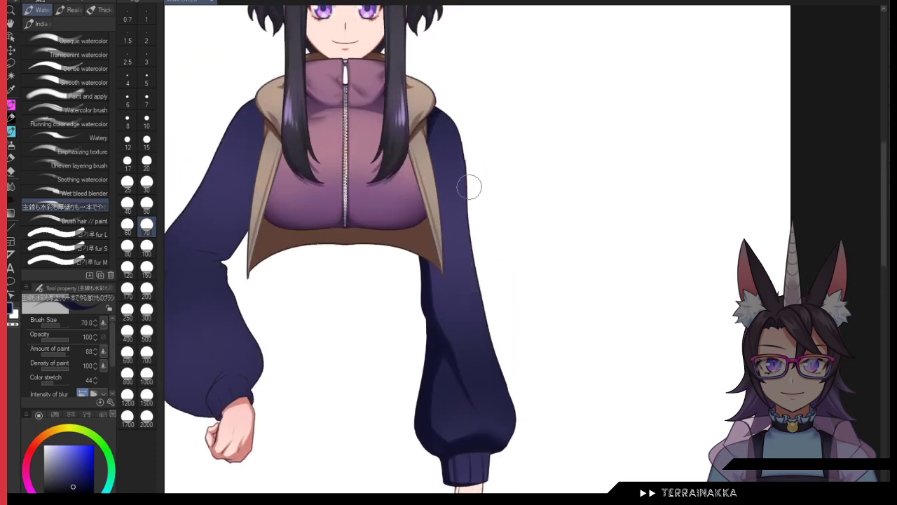
Step: Clean the stray bump off the straight sleeve's outer outline below the shoulder with transparent color and the SAI pen at size 7
scroll(442, 119, "up", 1)
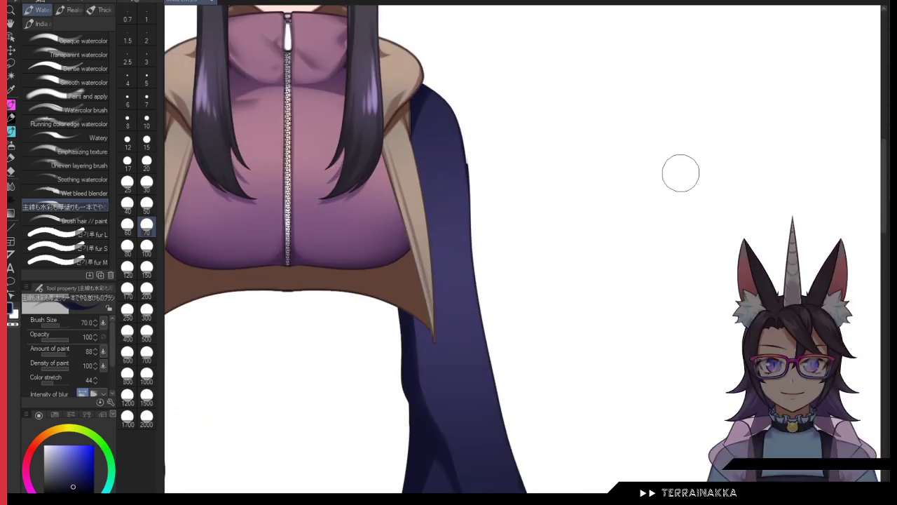
scroll(837, 264, "up", 2)
mouse_move(541, 238)
left_mouse_down()
mouse_move(643, 249)
mouse_move(815, 235)
left_mouse_up()
scroll(689, 221, "down", 1)
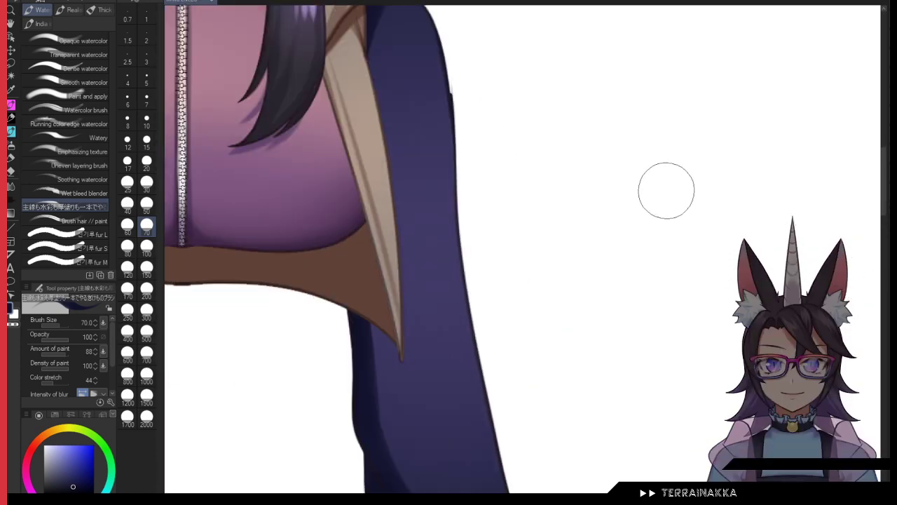
scroll(666, 189, "down", 2)
key("p")
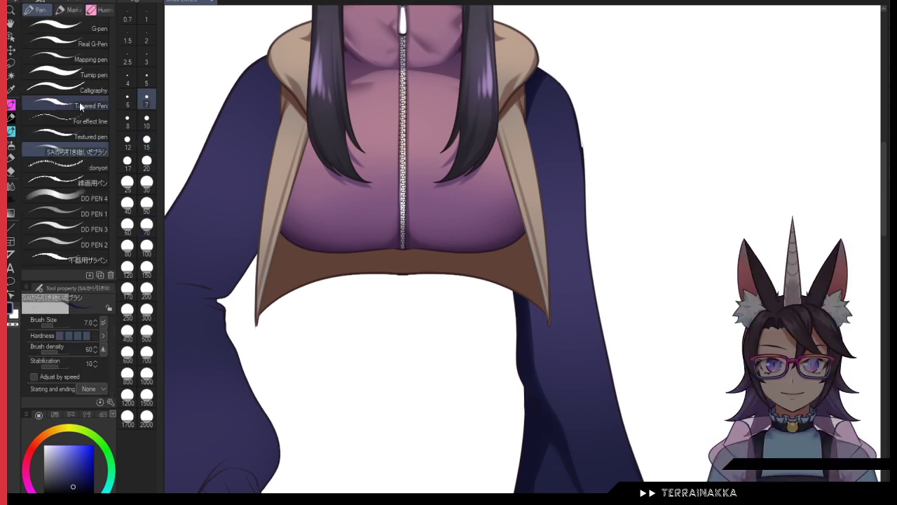
scroll(576, 126, "up", 1)
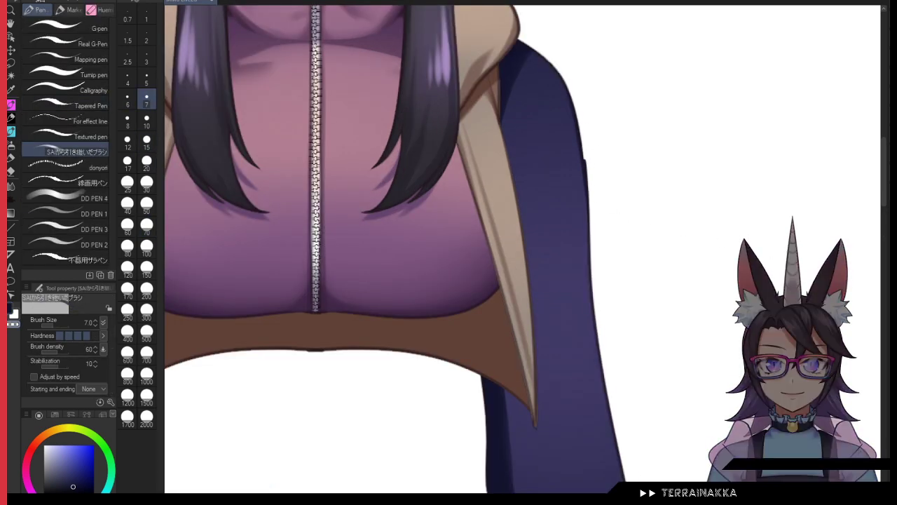
key("ctrl+z")
left_click_drag(586, 159, 591, 189)
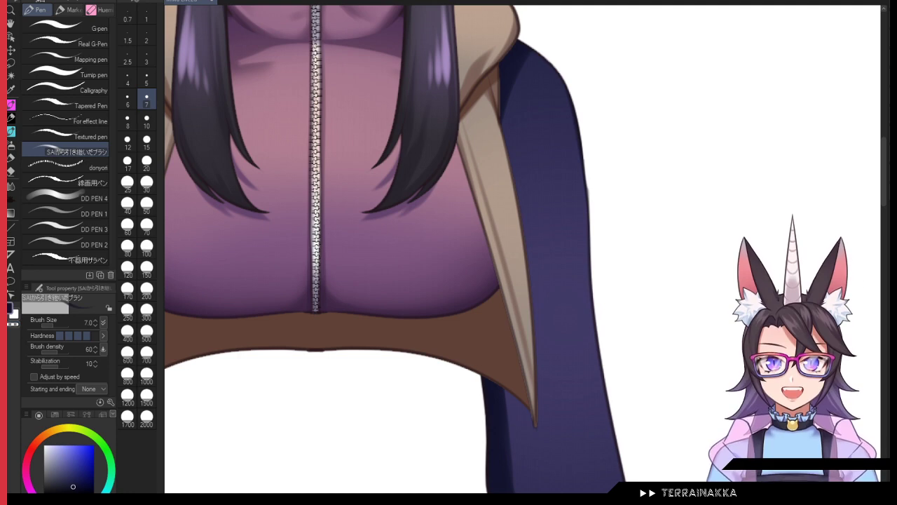
Step: Paint dark shadows on the straight sleeve's shoulder and along its outer forearm with the watercolor brush at size 100
key("ctrl+minus")
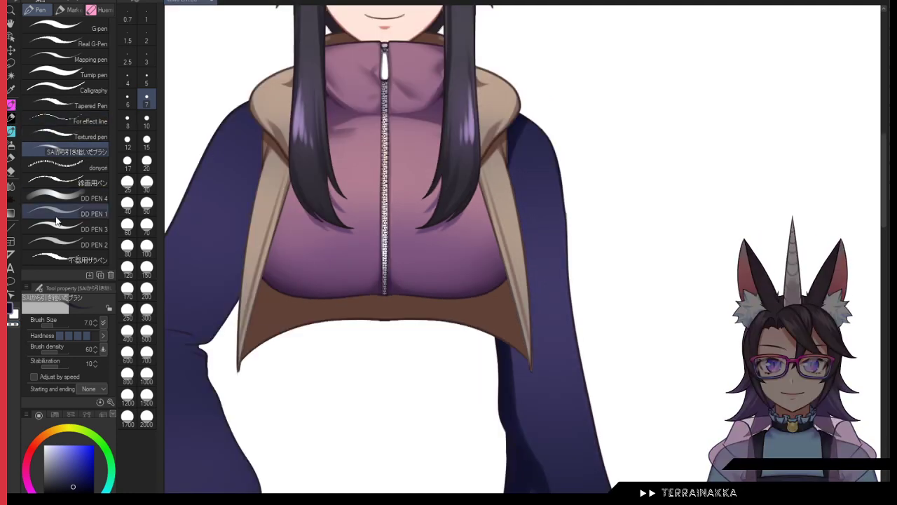
left_click(10, 131)
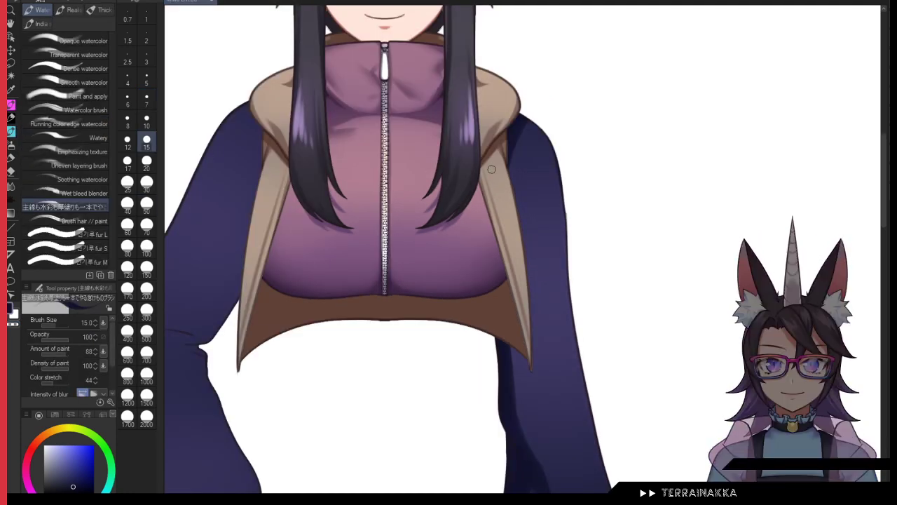
left_click(147, 245)
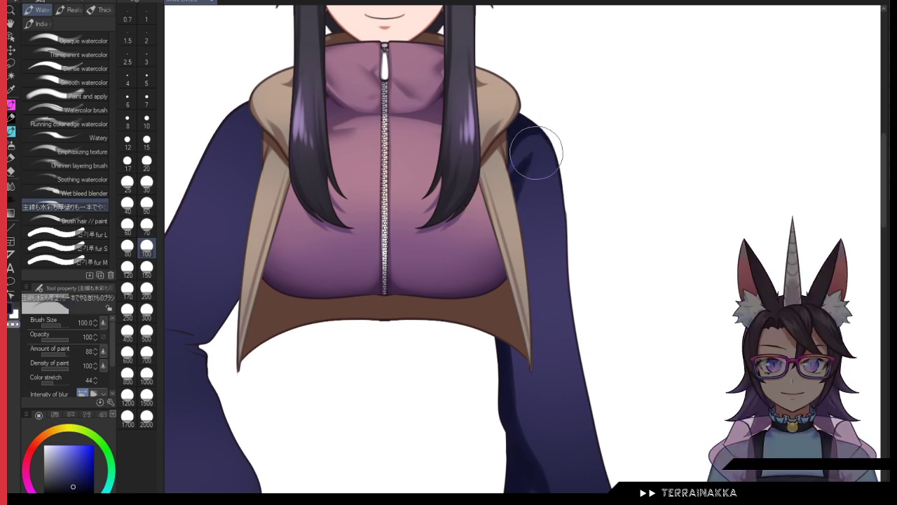
left_click_drag(536, 153, 520, 217)
left_click_drag(543, 135, 569, 259)
left_click_drag(586, 330, 551, 192)
left_click_drag(530, 228, 593, 368)
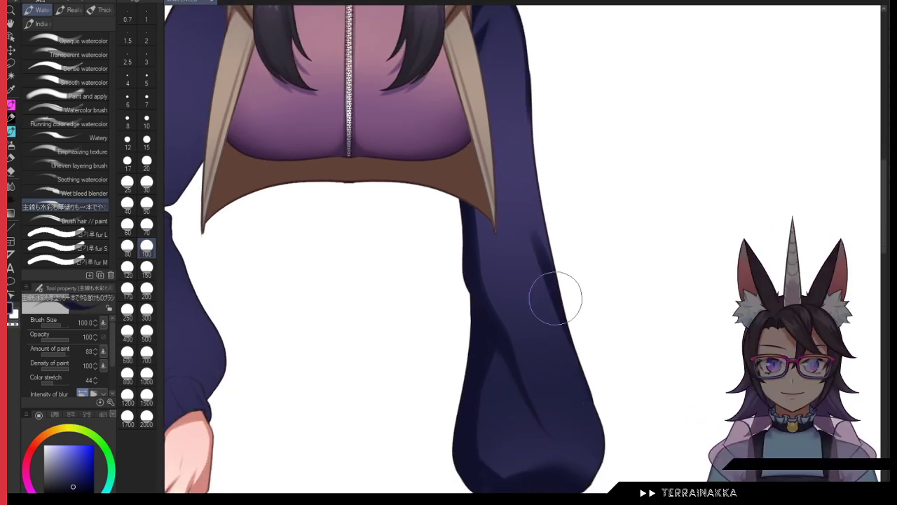
Step: Soften the straight sleeve's forearm and shoulder shadows with Blur at sizes 200 and 70
key("j")
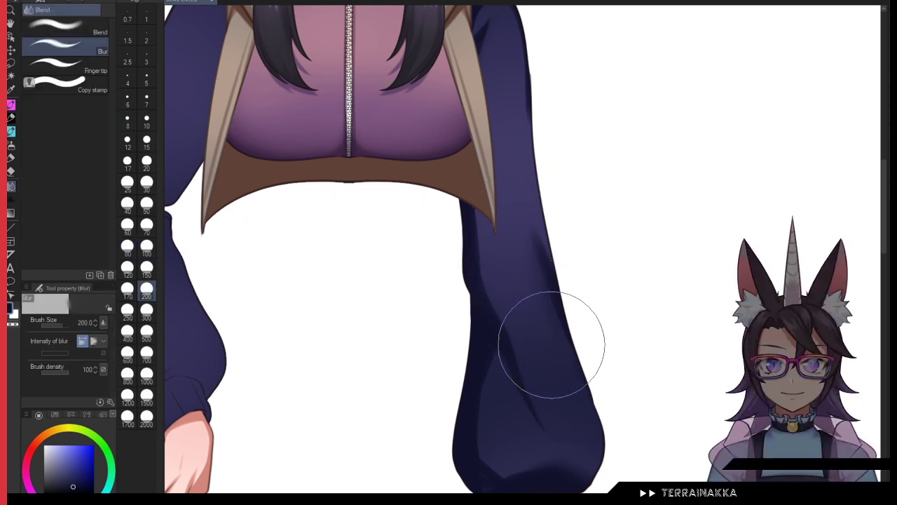
mouse_move(514, 233)
left_mouse_down()
mouse_move(523, 330)
mouse_move(551, 402)
left_mouse_up()
mouse_move(497, 266)
left_mouse_down()
mouse_move(498, 283)
mouse_move(485, 210)
left_mouse_up()
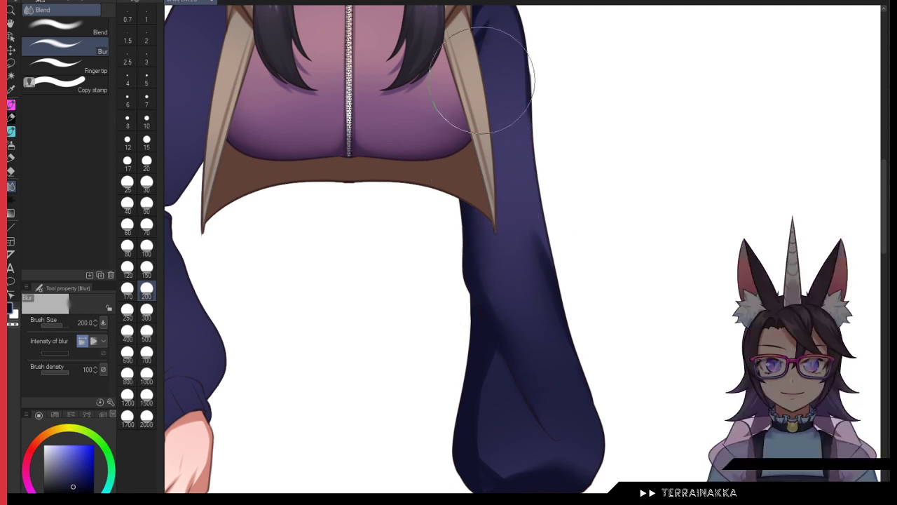
left_click(147, 224)
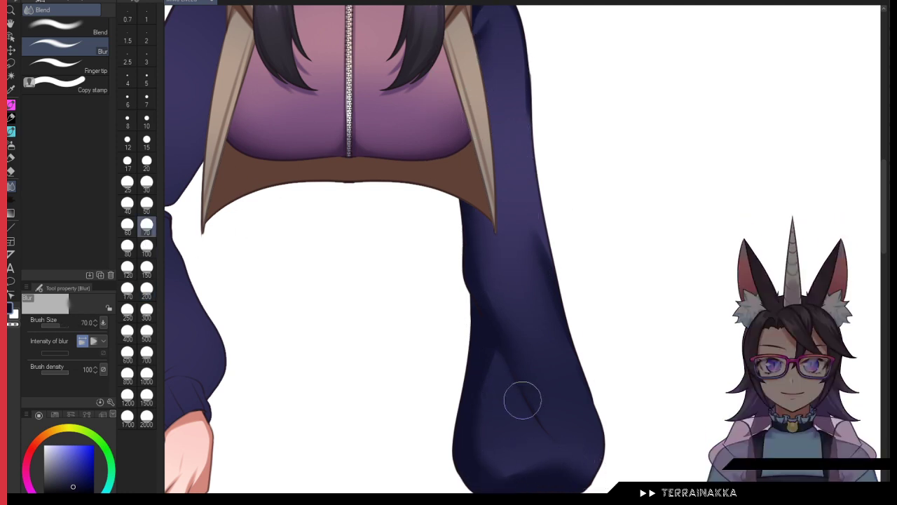
Step: Redefine the diagonal forearm fold with the watercolor brush at size 30 and blend its lower end with Blur at size 70
key("b")
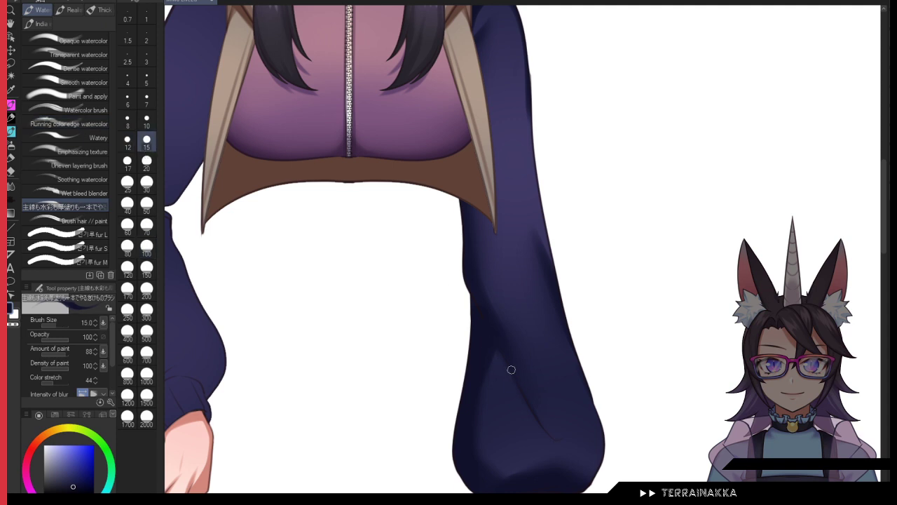
left_click(147, 182)
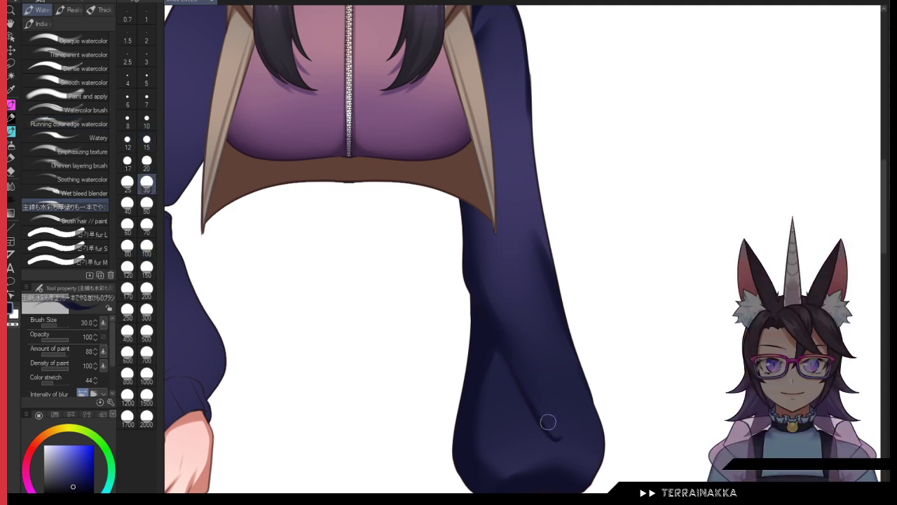
key("c")
left_click(12, 187)
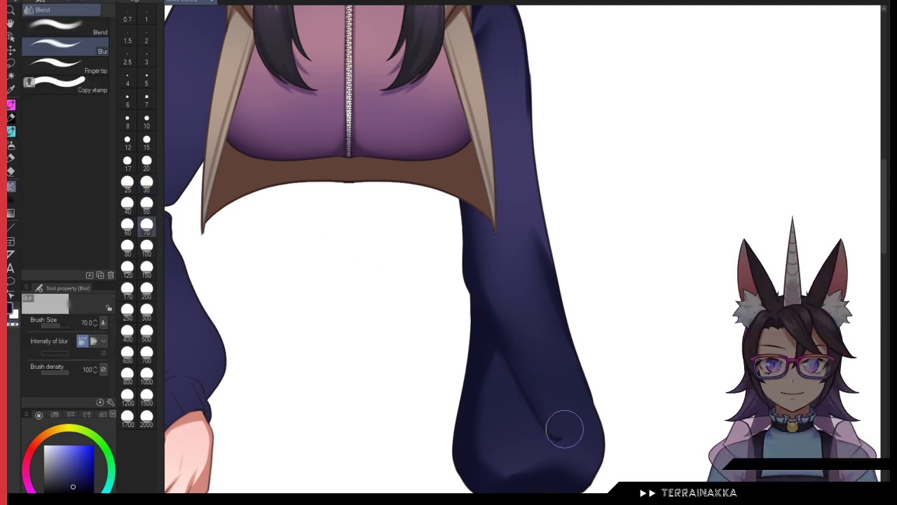
scroll(569, 354, "down", 2)
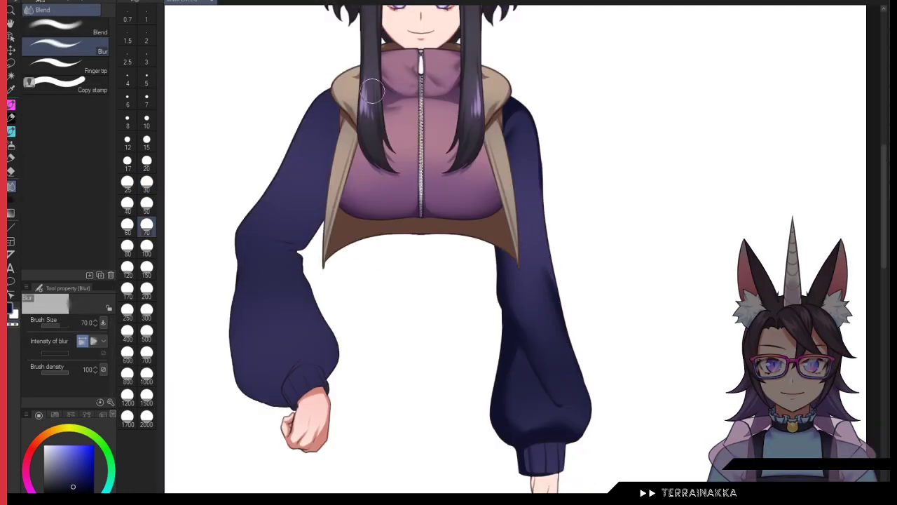
Step: Paint a fold shadow on the straight sleeve's outer edge near the elbow at size 70, redoing the first stroke
left_click(10, 133)
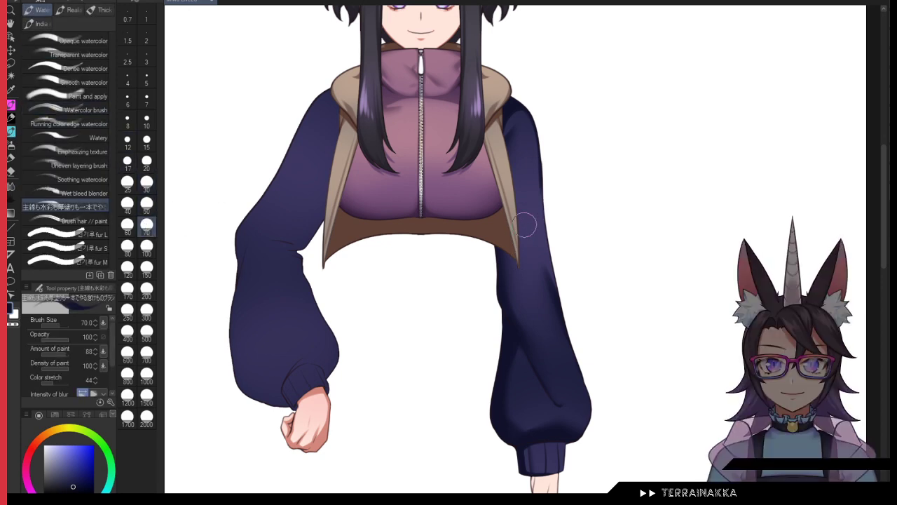
left_click_drag(526, 259, 552, 326)
key("ctrl+z")
mouse_move(533, 233)
left_mouse_down()
mouse_move(563, 310)
mouse_move(538, 263)
mouse_move(553, 279)
left_mouse_up()
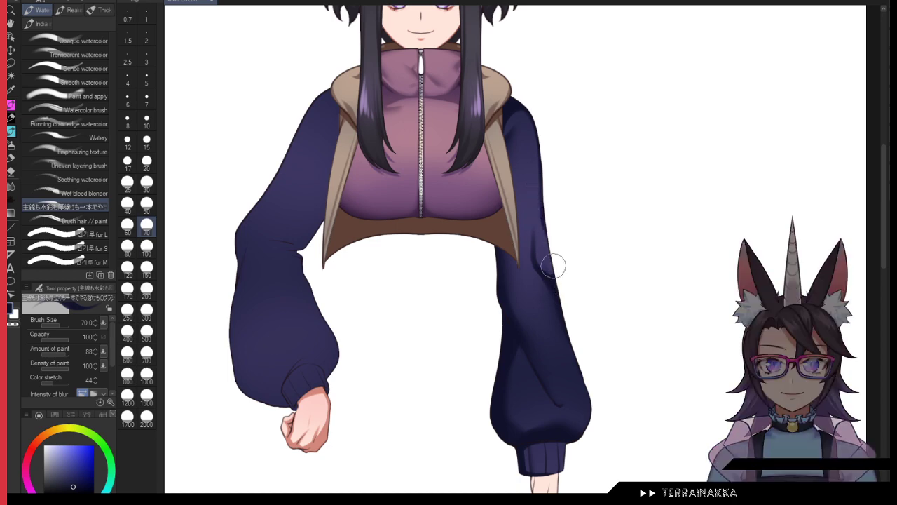
Step: Darken the straight sleeve's forearm with a size 500 stroke and broaden the shadows on its puffed lower part at size 150
left_click(146, 334)
left_click_drag(574, 403, 596, 375)
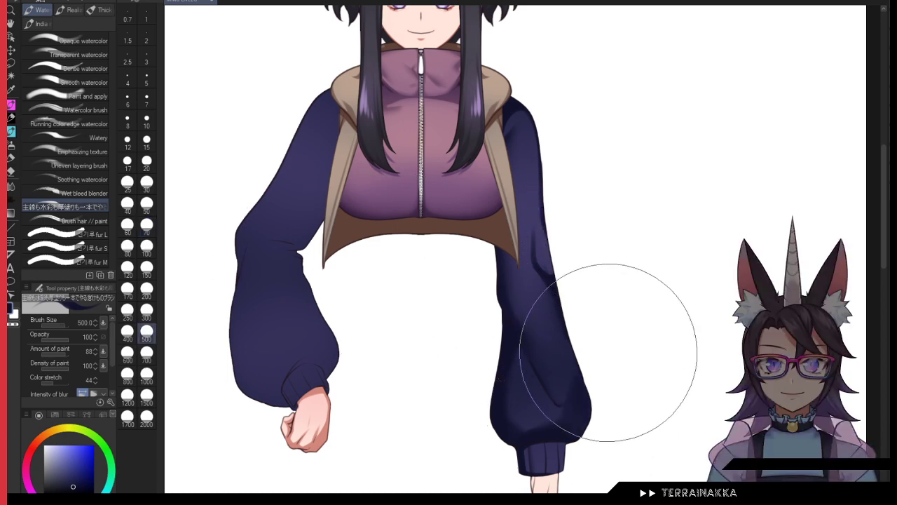
left_click(147, 270)
scroll(649, 309, "up", 1)
left_click_drag(631, 350, 587, 222)
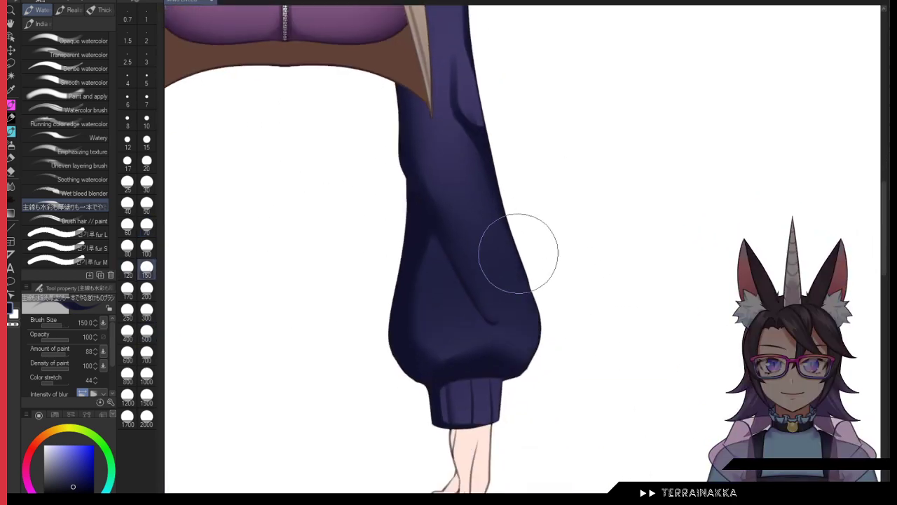
mouse_move(435, 372)
left_mouse_down()
mouse_move(509, 338)
mouse_move(523, 349)
mouse_move(471, 361)
mouse_move(542, 368)
mouse_move(489, 358)
mouse_move(528, 360)
mouse_move(536, 297)
mouse_move(546, 324)
mouse_move(518, 377)
mouse_move(501, 248)
mouse_move(483, 272)
mouse_move(458, 252)
mouse_move(409, 178)
mouse_move(478, 274)
mouse_move(478, 285)
mouse_move(453, 252)
mouse_move(488, 311)
mouse_move(463, 239)
mouse_move(464, 222)
mouse_move(471, 229)
mouse_move(427, 150)
mouse_move(484, 255)
mouse_move(438, 167)
left_mouse_up()
Step: Touch up the straight sleeve's lower shading and cuff with transparent color and the Soft airbrush at size 70, undoing the last stroke
key("j")
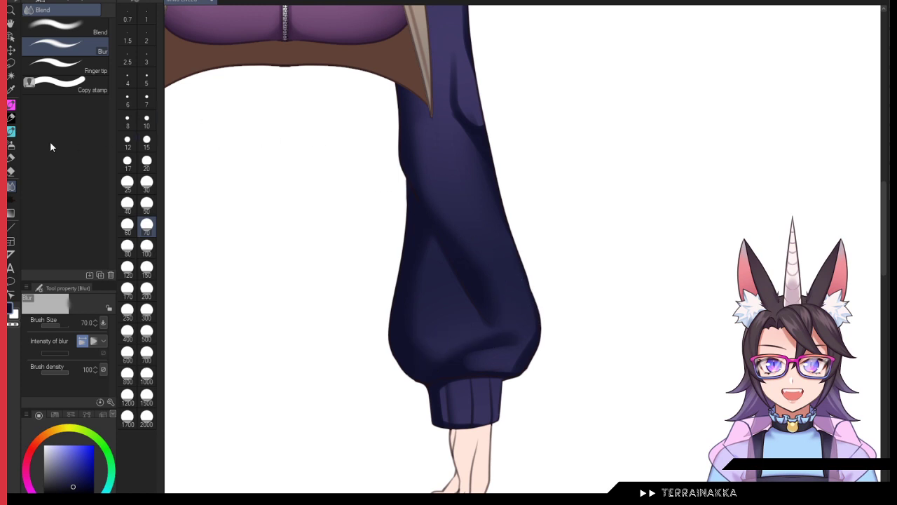
key("b")
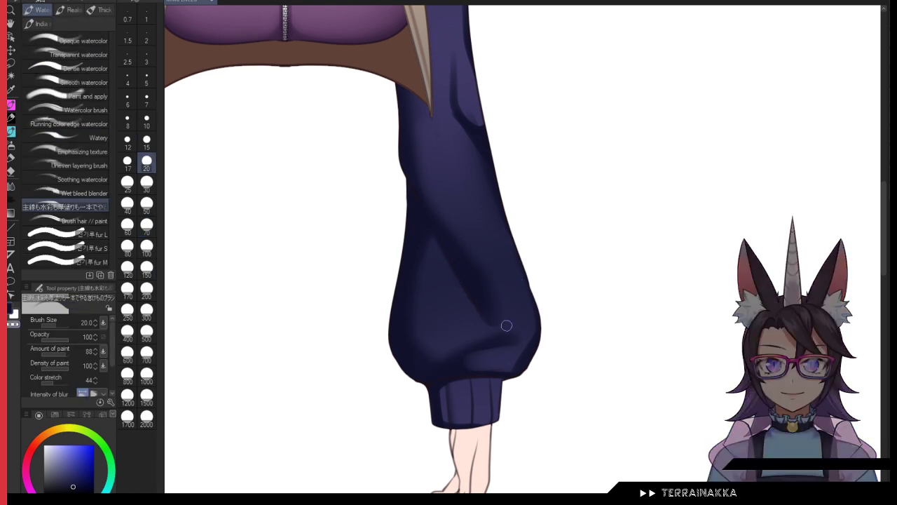
key("b")
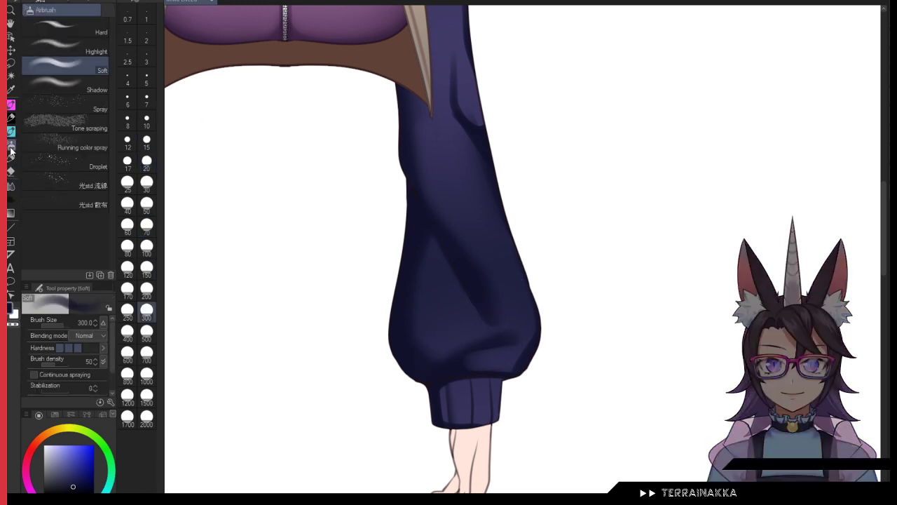
left_click(147, 225)
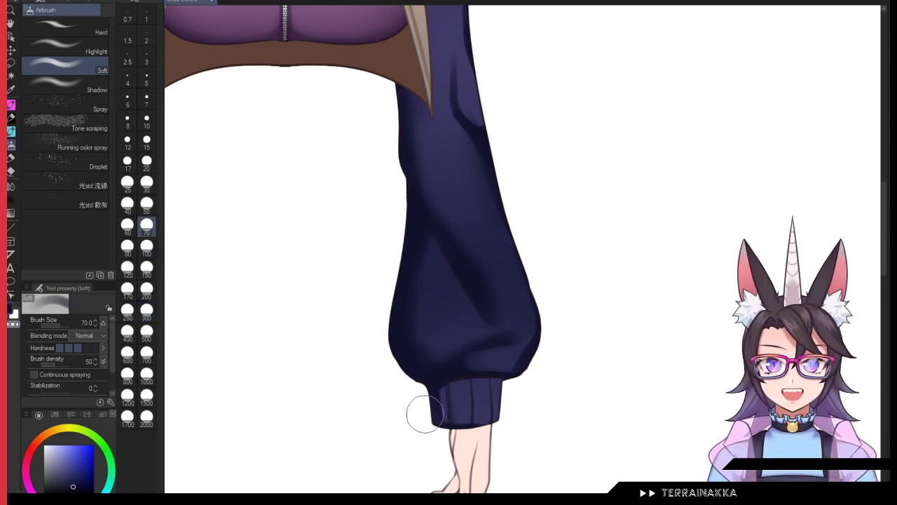
scroll(638, 219, "down", 2)
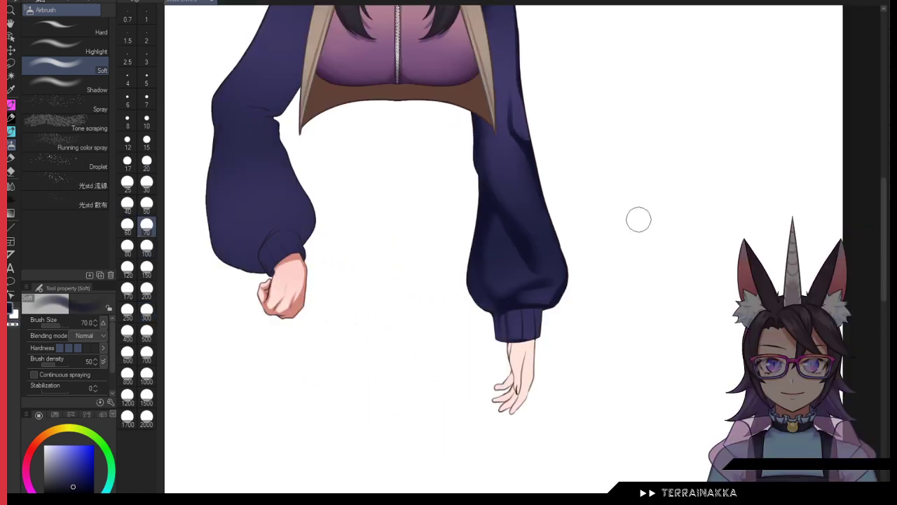
left_click_drag(638, 219, 714, 355)
left_click_drag(596, 254, 583, 223)
key("ctrl+z")
key("c")
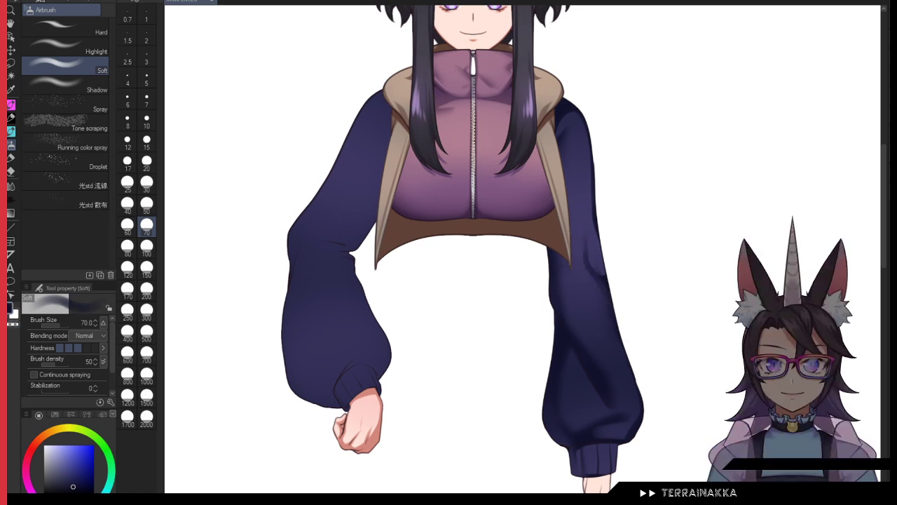
Step: Paint shadows on the bent arm's shoulder, elbow fold, inner forearm and lower sleeve edge with the watercolor brush at size 150
left_click(11, 132)
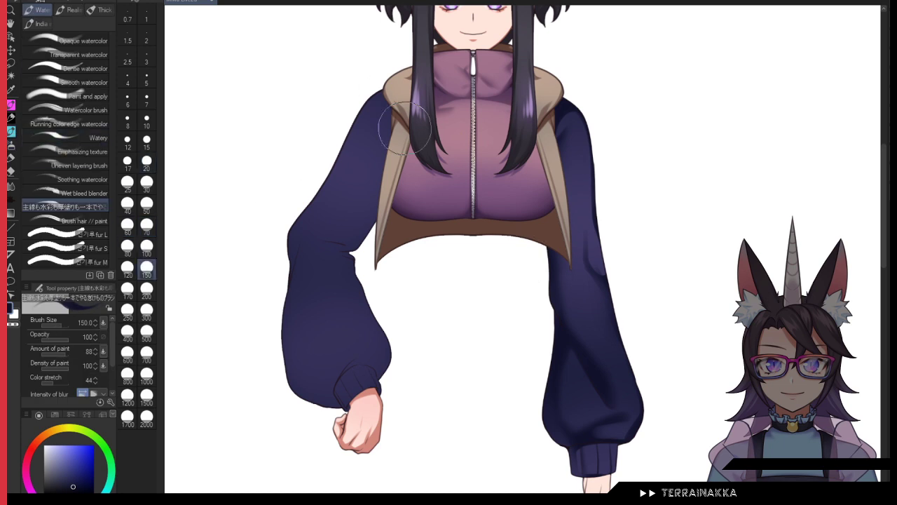
mouse_move(405, 128)
left_mouse_down()
mouse_move(364, 239)
mouse_move(379, 197)
mouse_move(343, 239)
mouse_move(306, 262)
mouse_move(365, 251)
mouse_move(329, 257)
mouse_move(364, 275)
mouse_move(338, 259)
mouse_move(398, 361)
mouse_move(352, 390)
left_mouse_up()
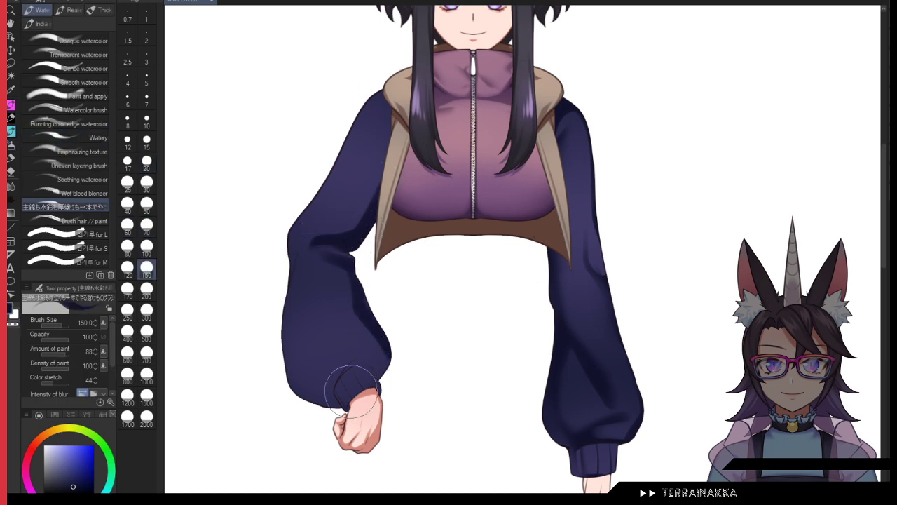
mouse_move(285, 352)
left_mouse_down()
mouse_move(321, 405)
mouse_move(351, 406)
mouse_move(410, 309)
mouse_move(478, 308)
left_mouse_up()
scroll(361, 407, "up", 5)
scroll(478, 315, "down", 3)
Step: Draw the bent sleeve's curved fold and cuff-edge shadow at size 30, redoing the first stroke, and enlarge the brush to size 70
left_click(147, 184)
left_click_drag(436, 191, 379, 259)
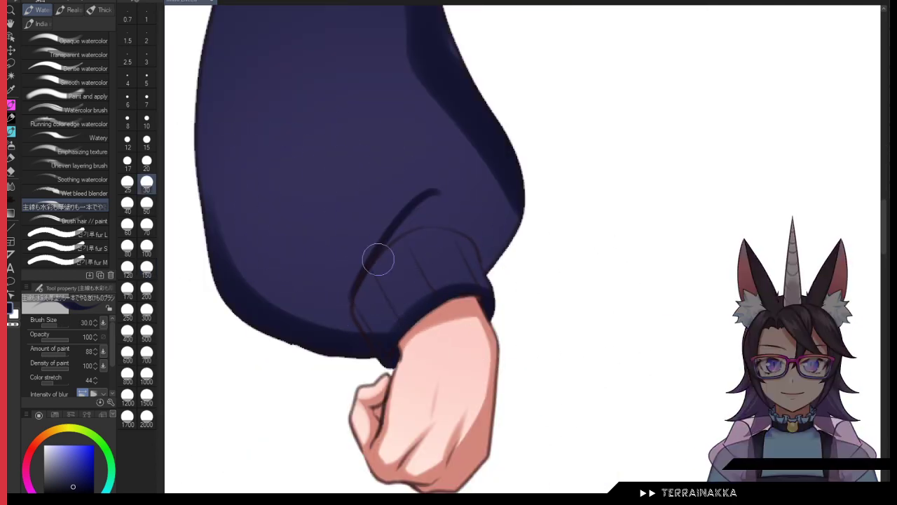
key("ctrl+z")
mouse_move(442, 190)
left_mouse_down()
mouse_move(383, 242)
mouse_move(344, 310)
mouse_move(363, 346)
left_mouse_up()
left_click_drag(362, 267, 364, 349)
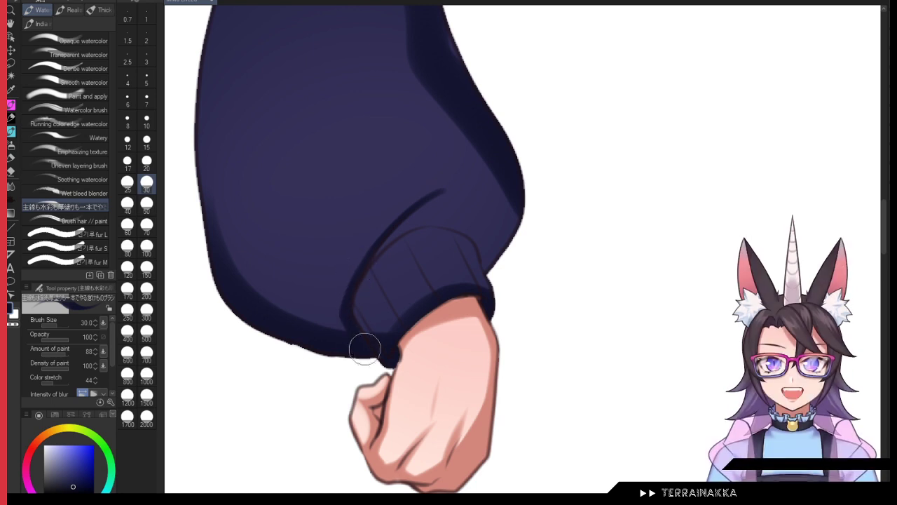
key("bracketright")
key("bracketright")
key("bracketright")
key("bracketright")
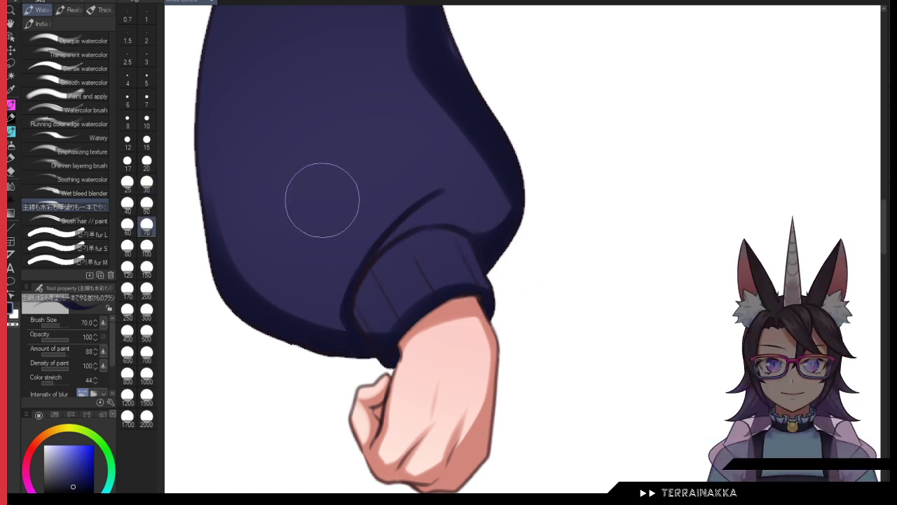
Step: Undo the last stroke and darken the rib lines on the bent arm's cuff with the brush at size 30
key("bracketleft")
key("bracketleft")
key("bracketleft")
key("bracketleft")
key("ctrl+z")
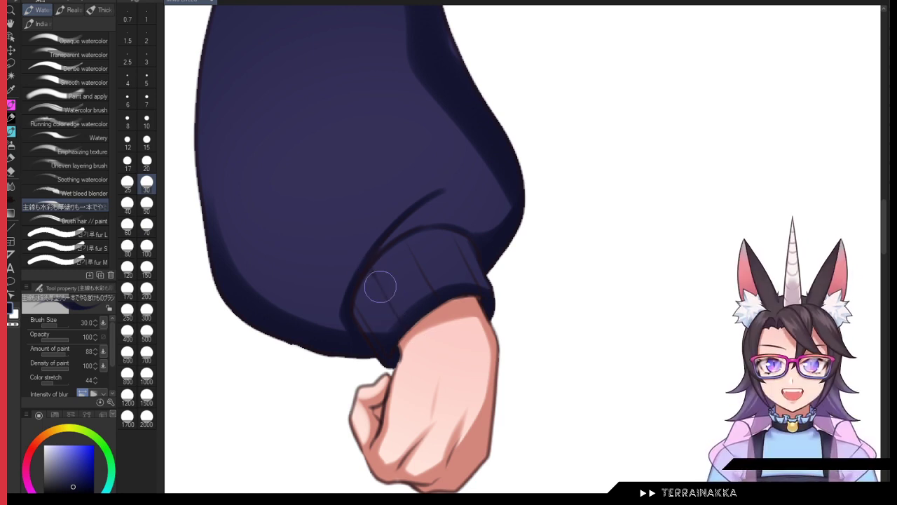
left_click_drag(379, 284, 402, 316)
left_click_drag(406, 239, 435, 291)
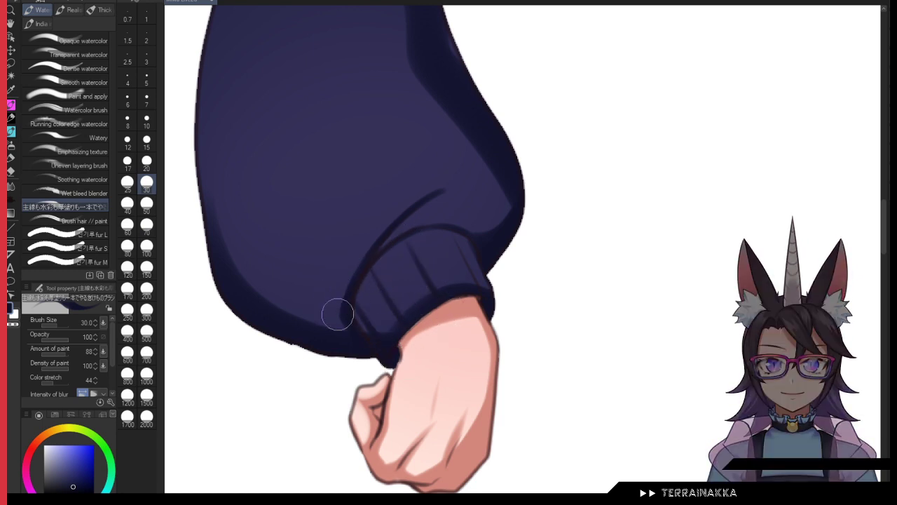
Step: Soften the bent sleeve's lower edge shadow, curved fold and inner forearm shadow with Blur at size 70
key("j")
mouse_move(207, 127)
left_mouse_down()
mouse_move(248, 289)
mouse_move(337, 337)
left_mouse_up()
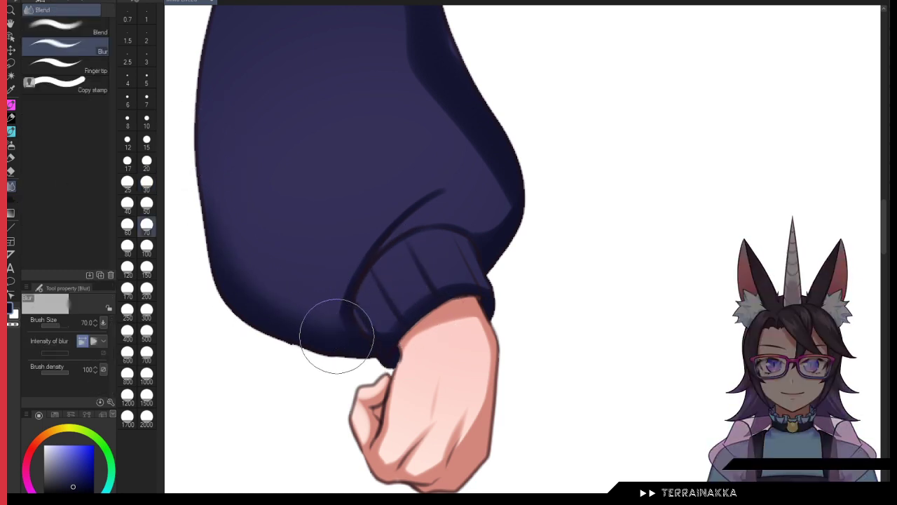
left_click_drag(342, 302, 434, 178)
mouse_move(446, 97)
left_mouse_down()
mouse_move(504, 184)
mouse_move(495, 214)
left_mouse_up()
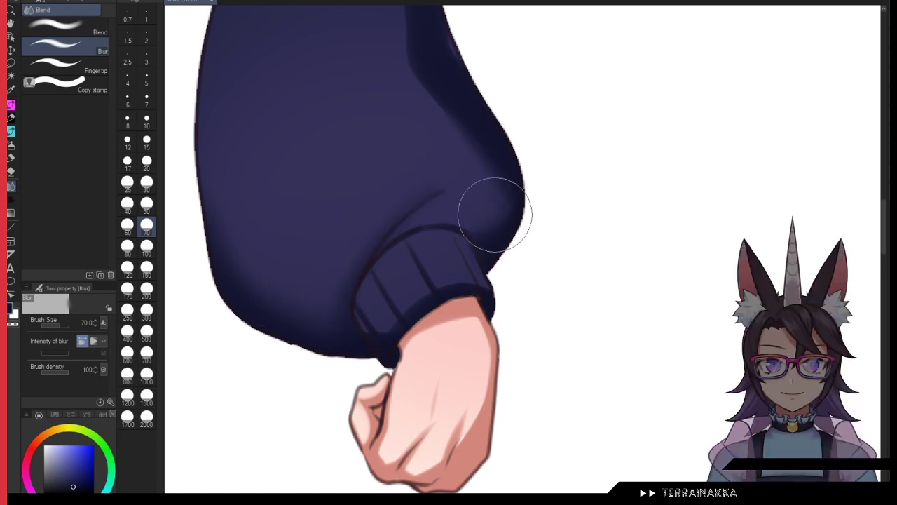
Step: Paint a long crease and edge shadow along the bent sleeve's outer elbow with the watercolor brush at size 30
left_click_drag(456, 52, 492, 331)
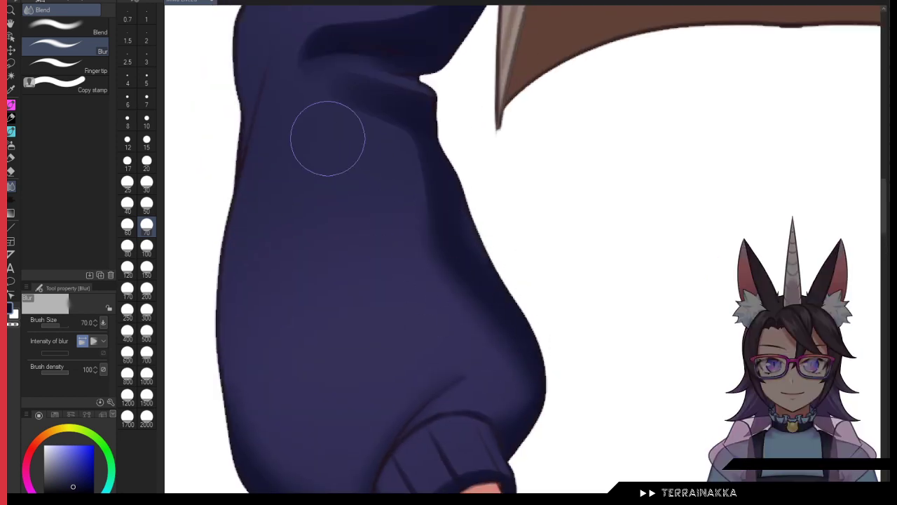
left_click(10, 132)
left_click_drag(275, 30, 220, 235)
left_click_drag(239, 154, 212, 347)
scroll(273, 120, "up", 4)
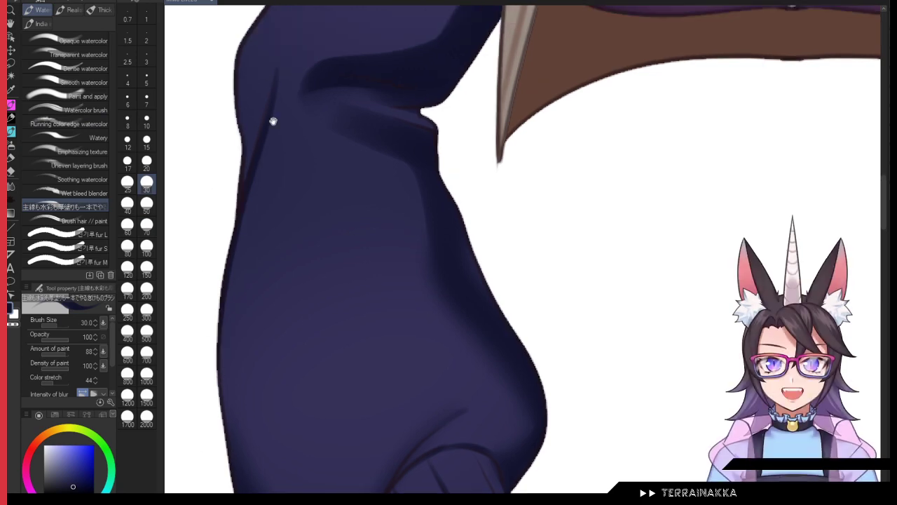
scroll(341, 164, "up", 6)
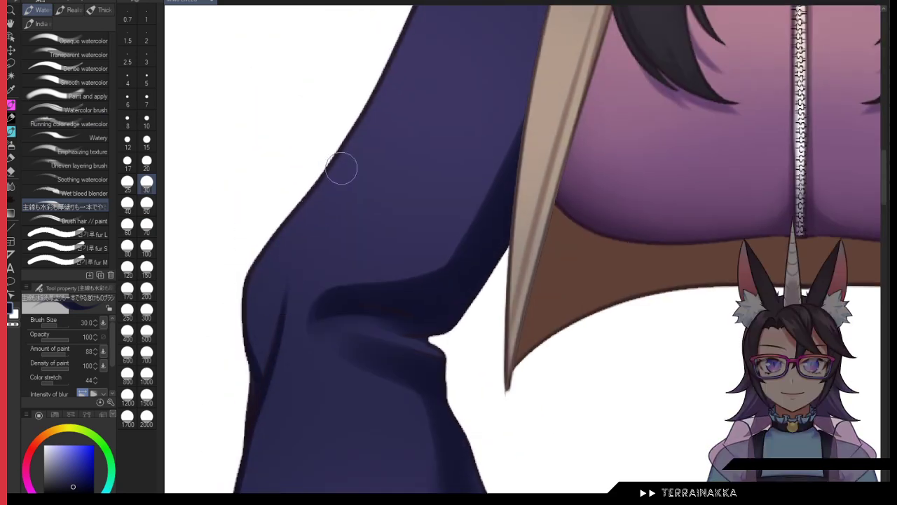
scroll(312, 115, "right", 5)
Step: Soften the bent sleeve's outer elbow crease with Blur at size 100 and return to the watercolor brush
left_click(11, 186)
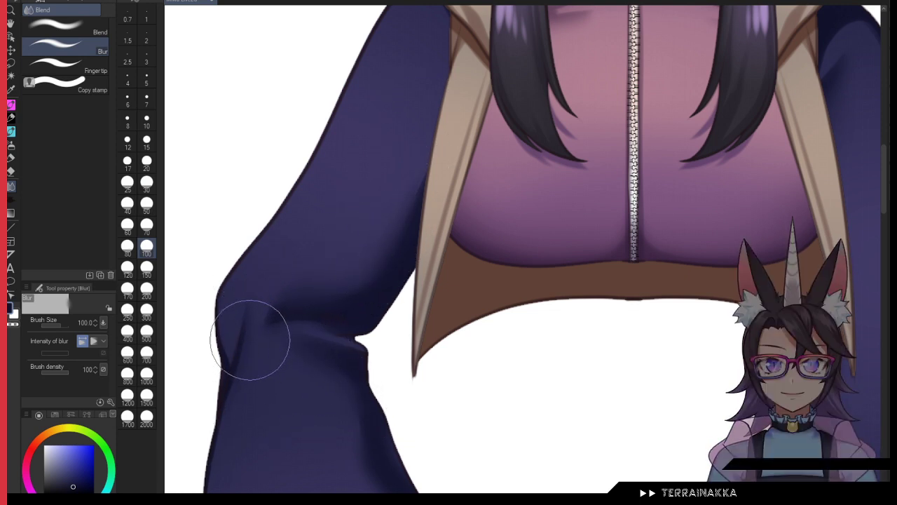
key("b")
left_click_drag(246, 234, 271, 282)
key("c")
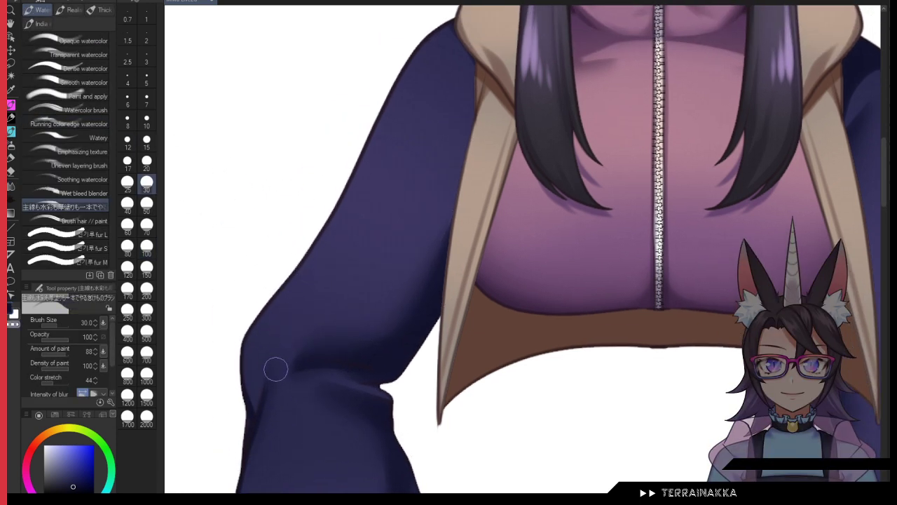
key("c")
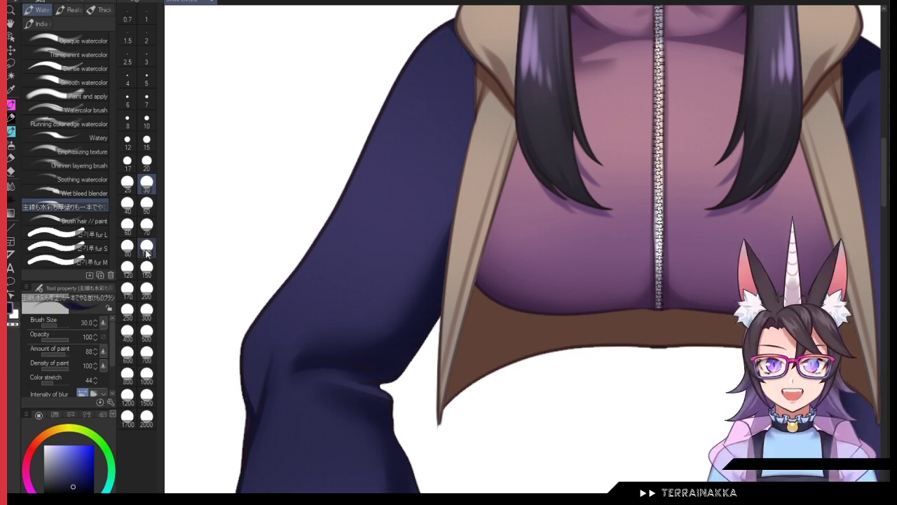
Step: Paint a diagonal fold shadow across the bent forearm at size 100, redoing the first stroke, and soften it with Blur
left_click(146, 248)
left_click_drag(364, 415, 365, 175)
left_click_drag(320, 234, 483, 372)
key("ctrl+z")
left_click_drag(321, 217, 433, 304)
left_click(11, 186)
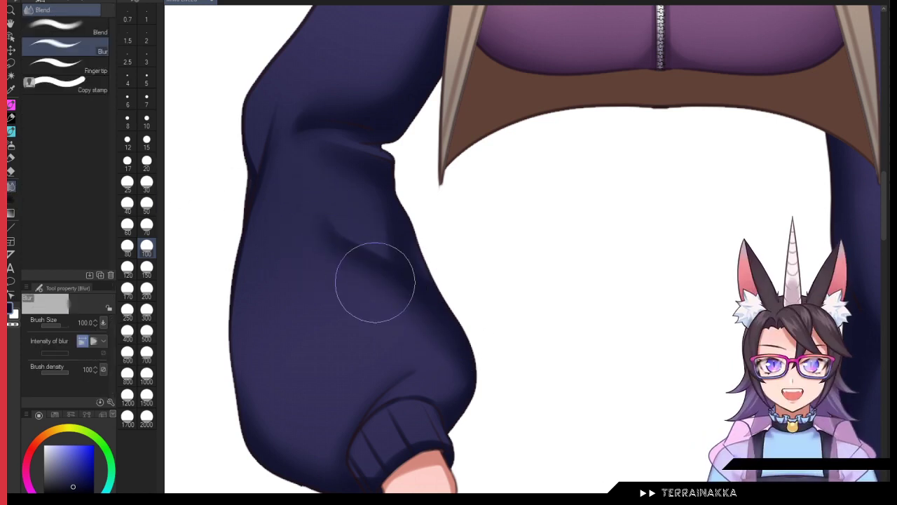
Step: Airbrush a reddish skin tone sampled from the hand around both cuffs with Soft at size 300, replacing the size 70 attempt
left_click(11, 131)
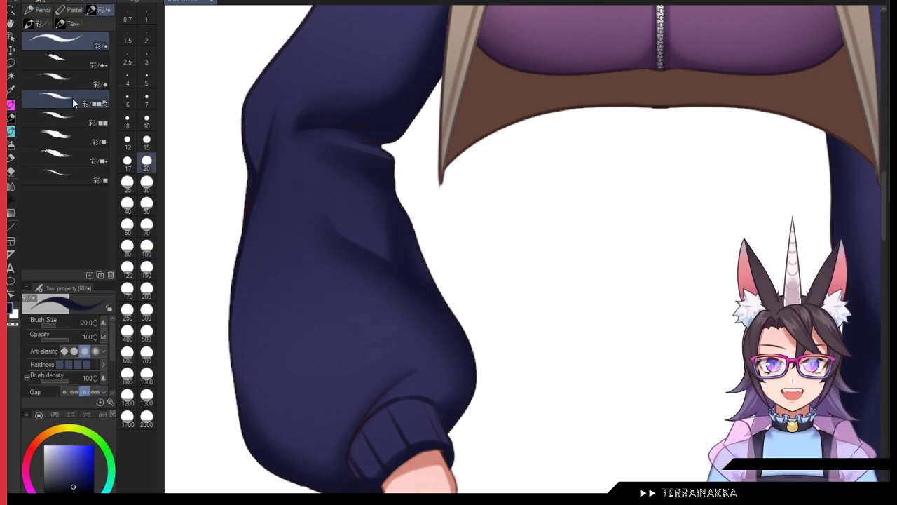
left_click_drag(403, 398, 346, 254)
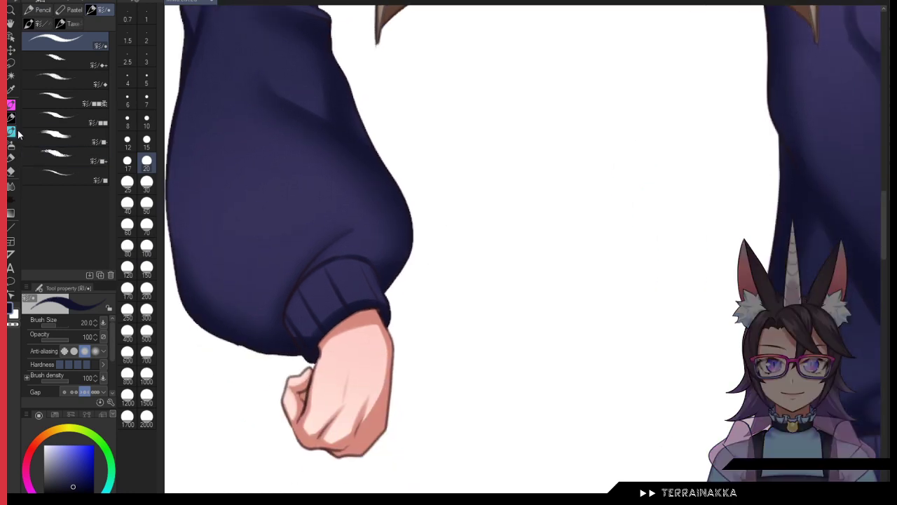
scroll(411, 13, "down", 1)
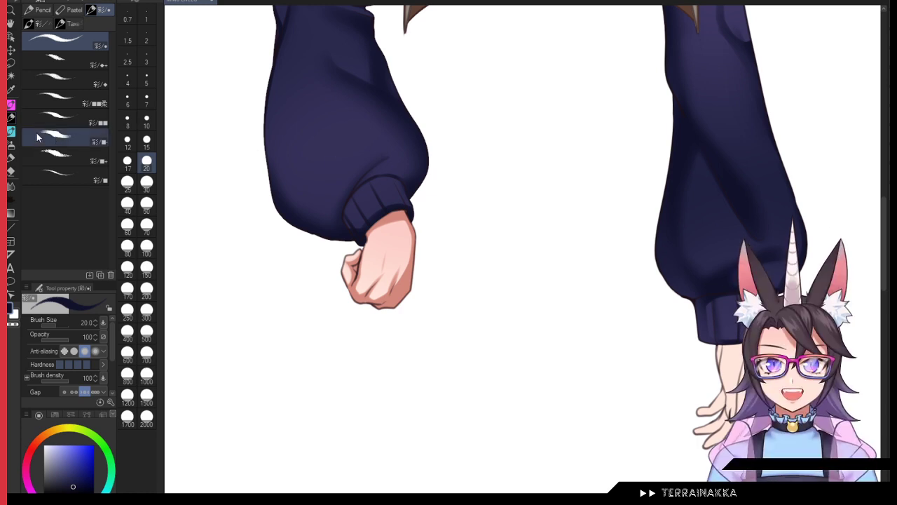
left_click(12, 143)
left_click(399, 217, "alt")
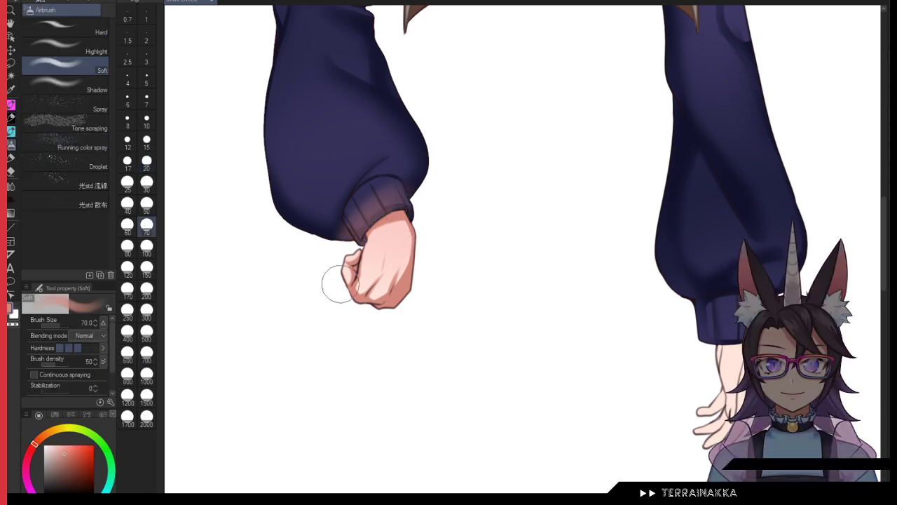
left_click(146, 311)
key("ctrl+z")
left_click_drag(414, 278, 417, 249)
left_click_drag(563, 404, 534, 457)
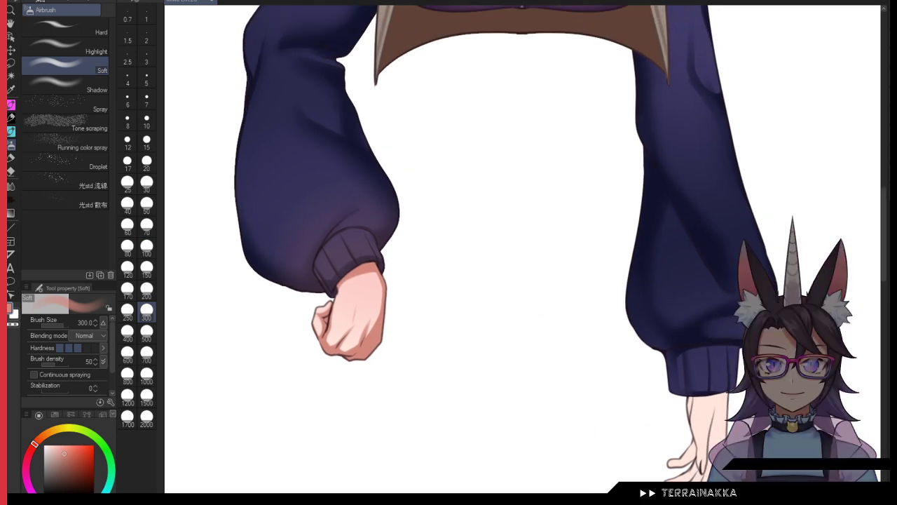
left_click_drag(699, 423, 720, 452)
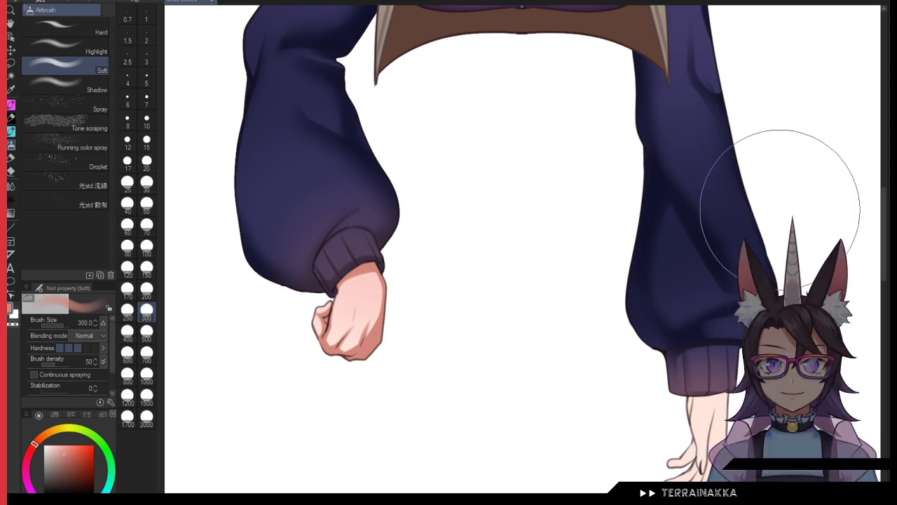
Step: Shade the straight arm's wrist, palm and fingers in a skin color set tone with the watercolor brush at sizes 100 and 30
left_click(55, 415)
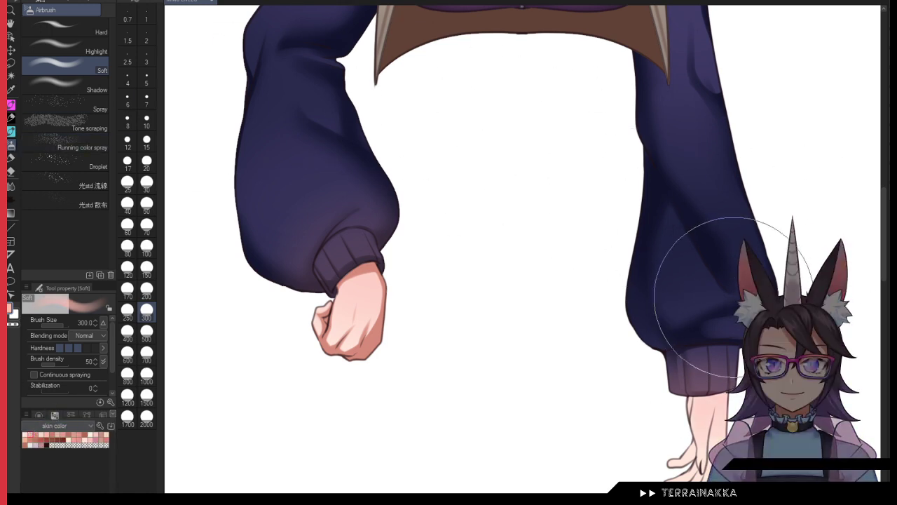
left_click_drag(701, 420, 682, 336)
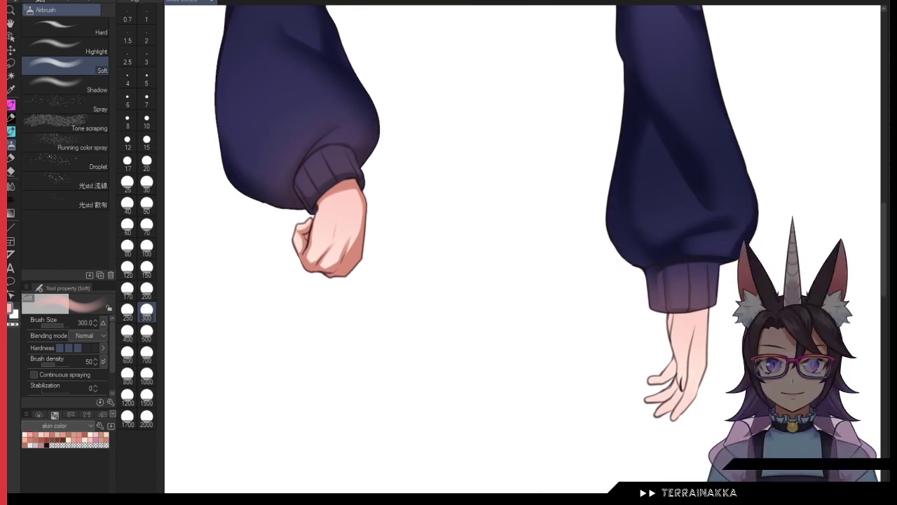
left_click(35, 434)
left_click(11, 132)
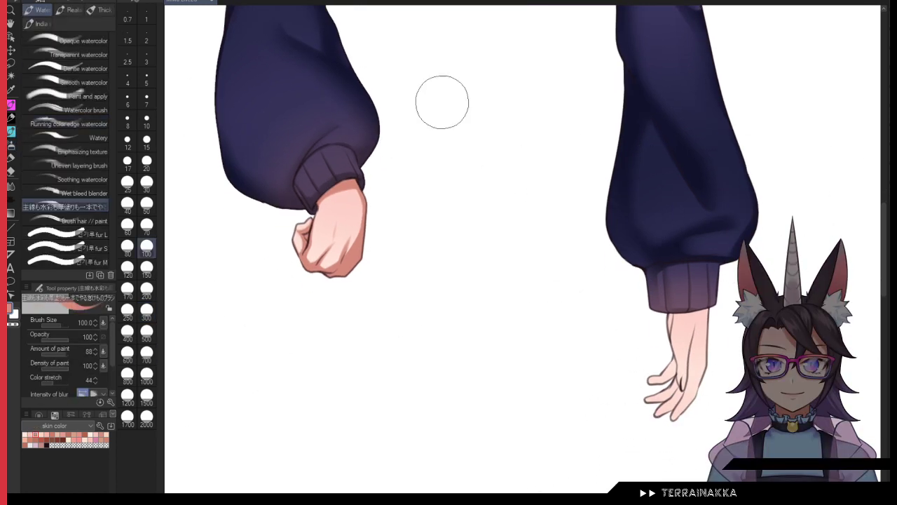
mouse_move(677, 299)
left_mouse_down()
mouse_move(687, 314)
mouse_move(708, 289)
left_mouse_up()
mouse_move(671, 352)
left_mouse_down()
mouse_move(657, 380)
mouse_move(647, 372)
left_mouse_up()
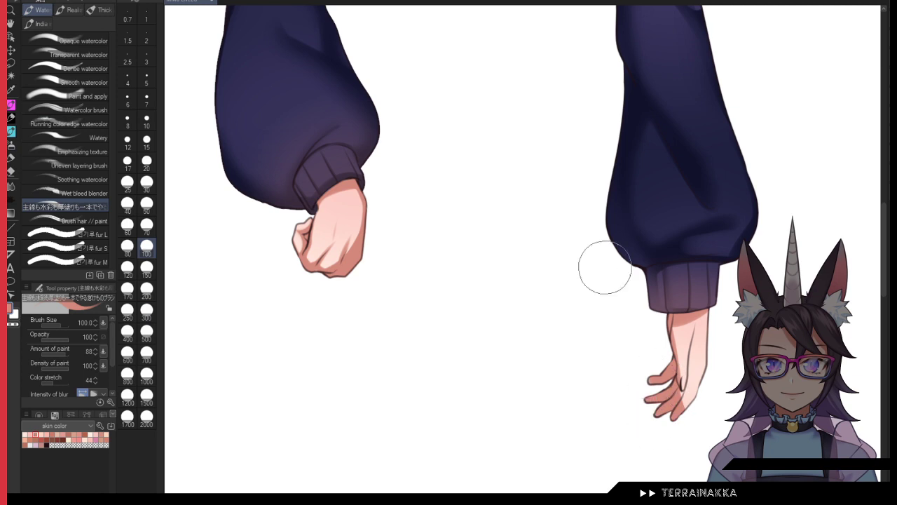
left_click(147, 185)
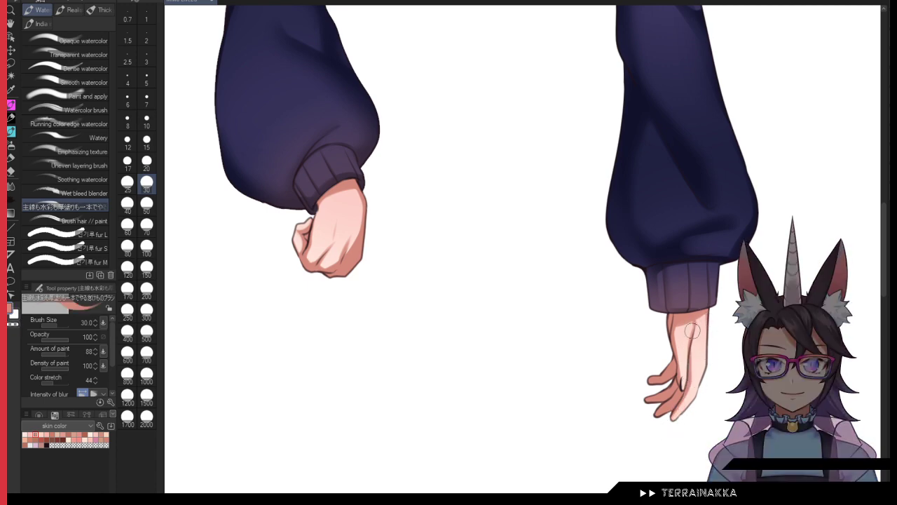
Step: Try warm skin-toned tints on the straight sleeve, undo the trials, and tint both sleeves with a muted grayish pink
left_click_drag(702, 196, 708, 382)
left_click_drag(729, 154, 818, 383)
left_click_drag(824, 180, 698, 235)
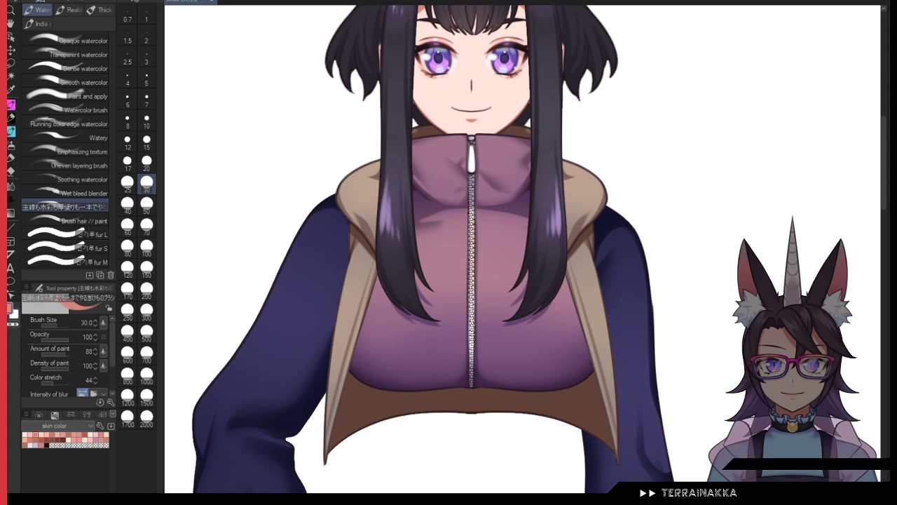
key("ctrl+minus")
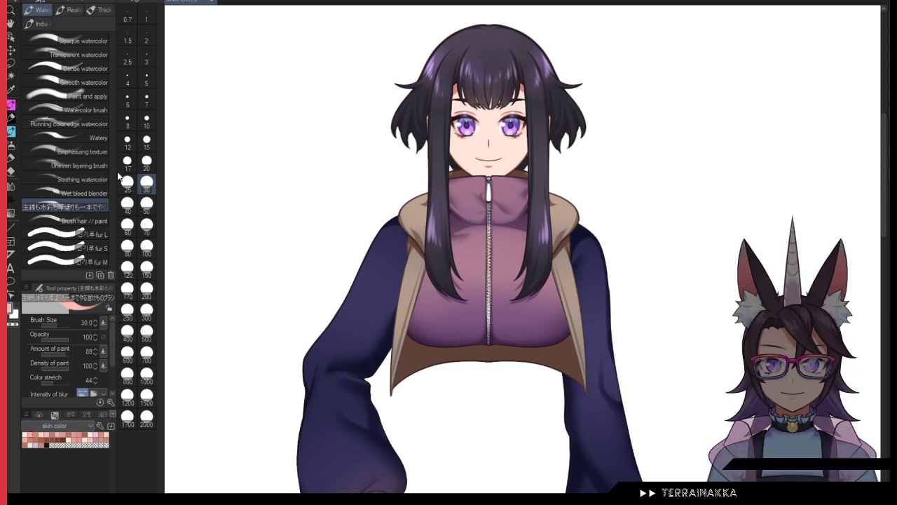
key("ctrl+z")
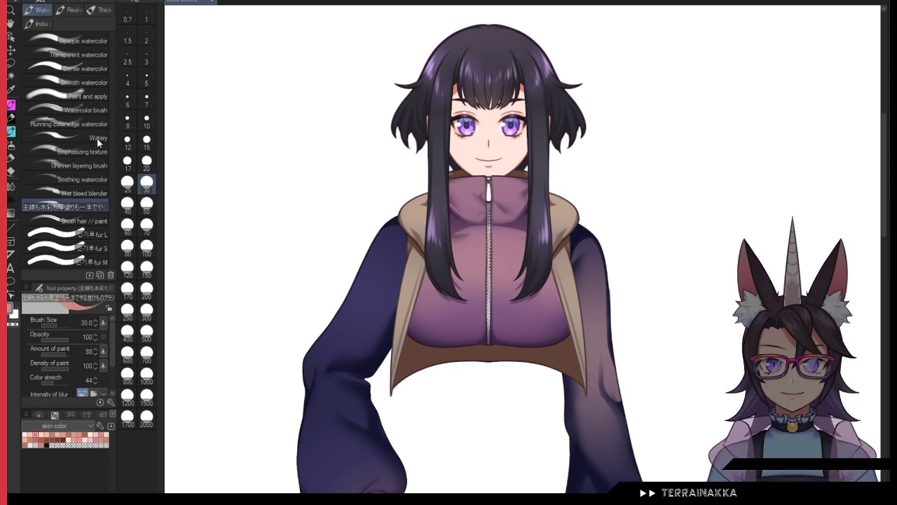
key("ctrl+z")
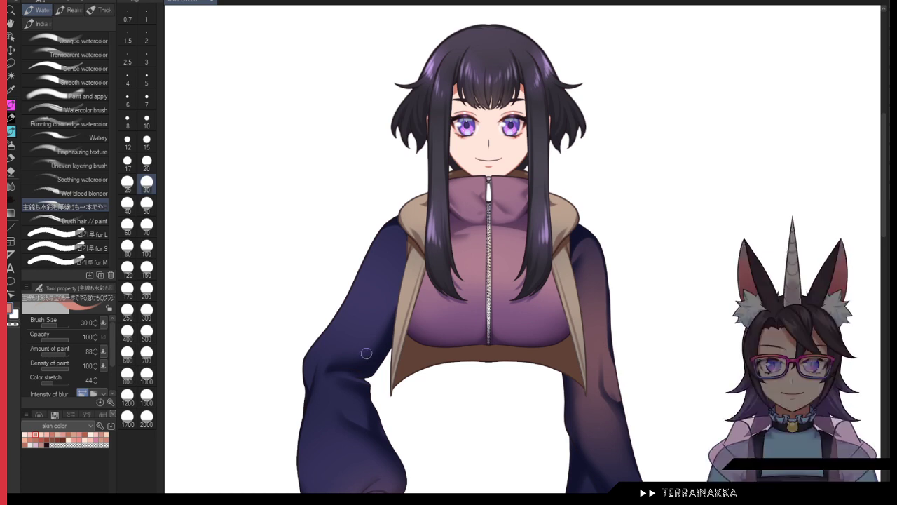
left_click(39, 415)
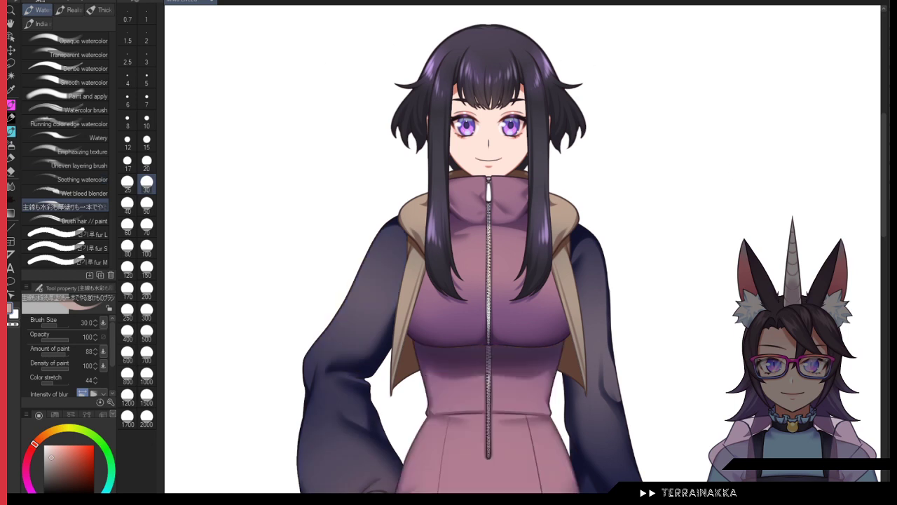
Step: Airbrush a pale blue-gray light along the bent sleeve's inner upper-arm edge with Soft at sizes 20 and 30
key("ctrl+minus")
key("ctrl+minus")
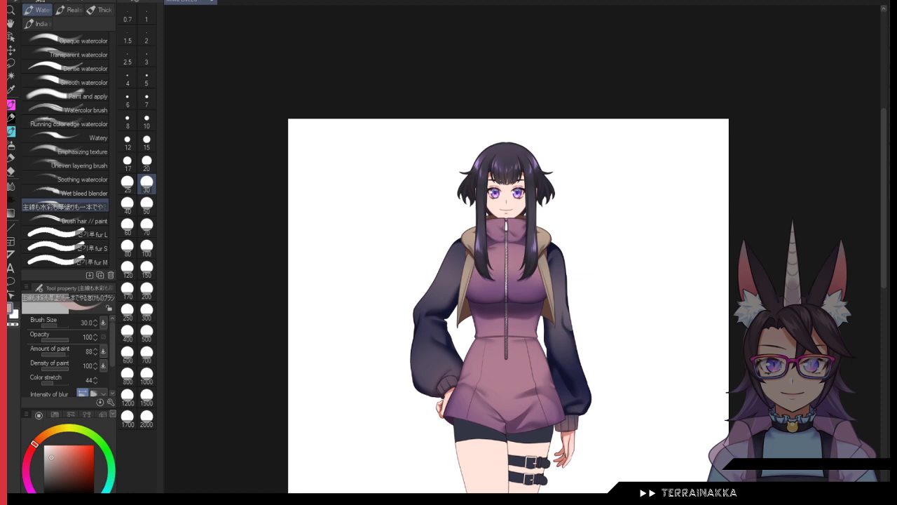
scroll(587, 312, "up", 2)
left_click_drag(589, 317, 633, 265)
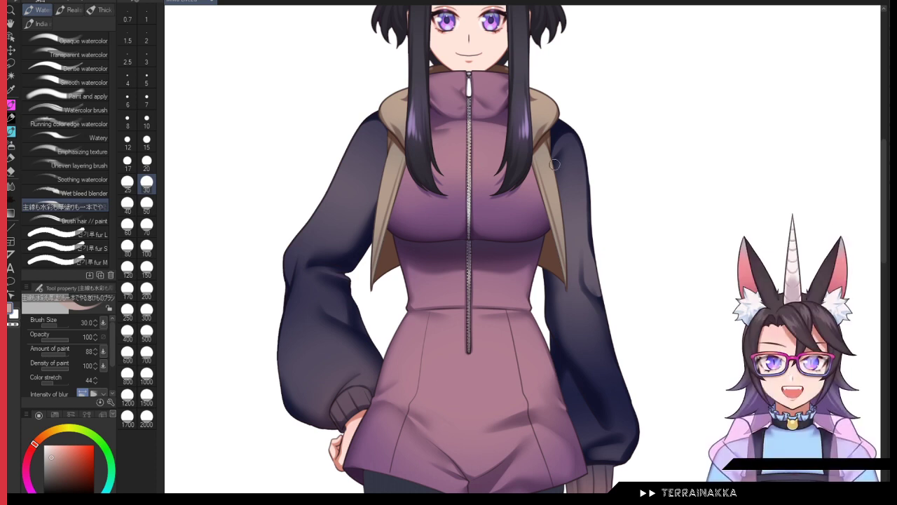
left_click(11, 144)
key("x")
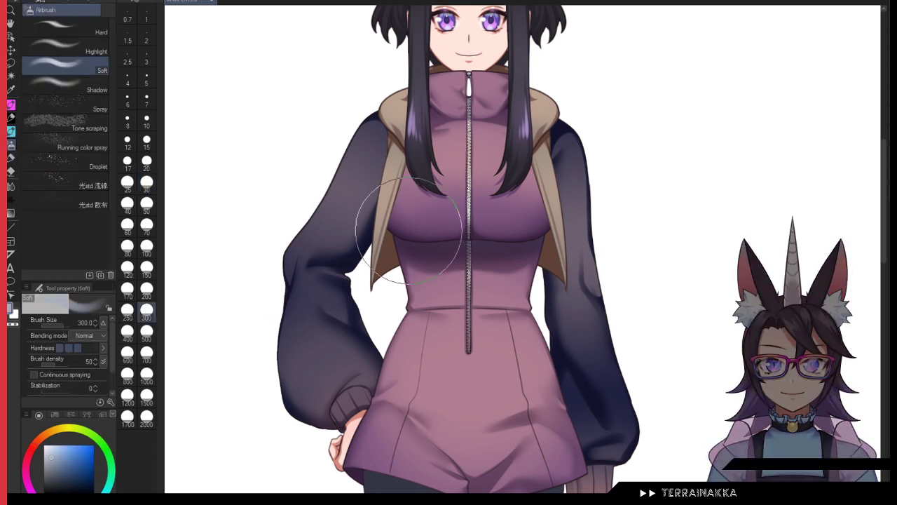
left_click(141, 165)
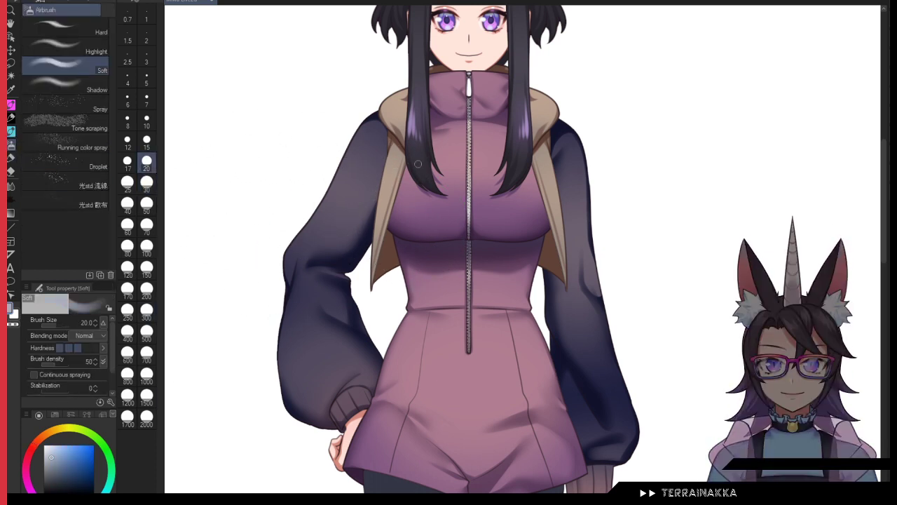
left_click_drag(370, 226, 347, 271)
left_click(147, 184)
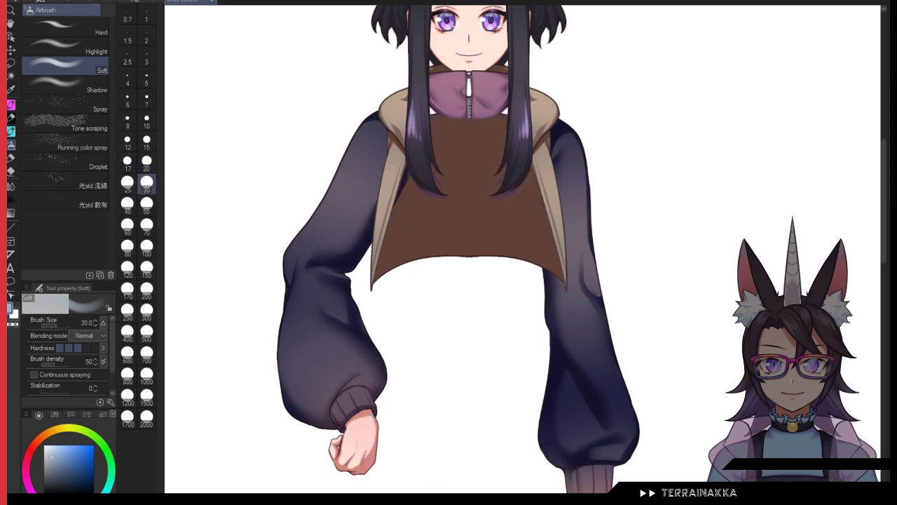
Step: Undo the last edge light and repaint it along the bent sleeve's inner upper arm in a darker blue-gray at size 80
left_click(127, 246)
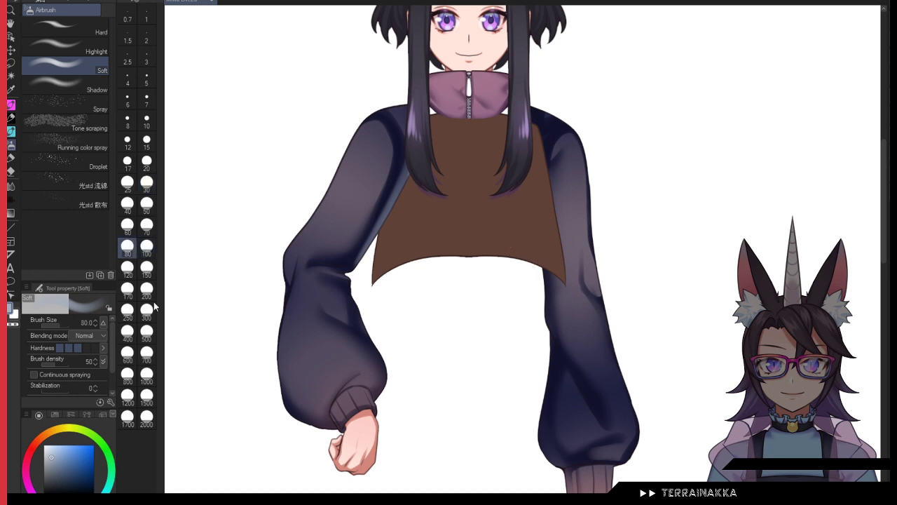
left_click(54, 466)
key("ctrl+z")
left_click_drag(412, 149, 380, 249)
mouse_move(412, 171)
left_mouse_down()
mouse_move(368, 268)
mouse_move(420, 400)
left_mouse_up()
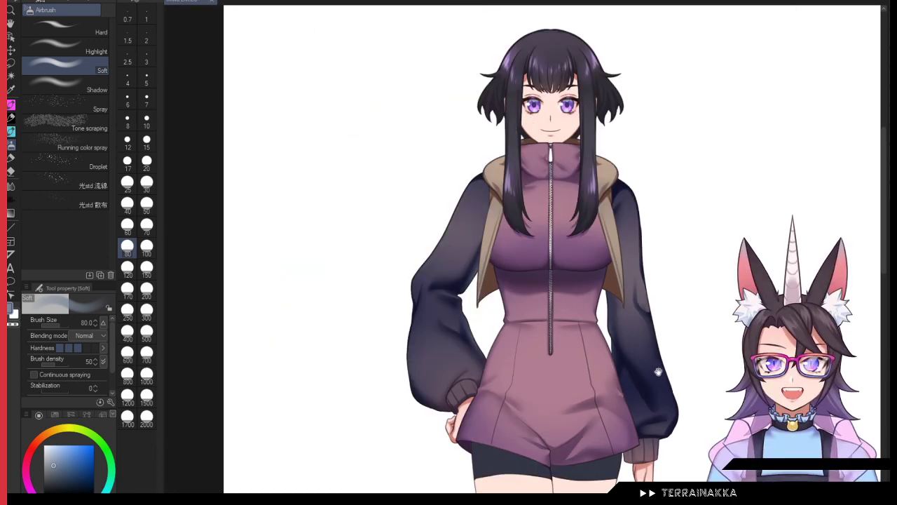
Step: Tint the dark shorts and thigh straps with a reddish tone from the skin color set using Soft at size 600
left_click_drag(657, 372, 633, 243)
left_click_drag(666, 301, 650, 225)
left_click_drag(692, 277, 671, 196)
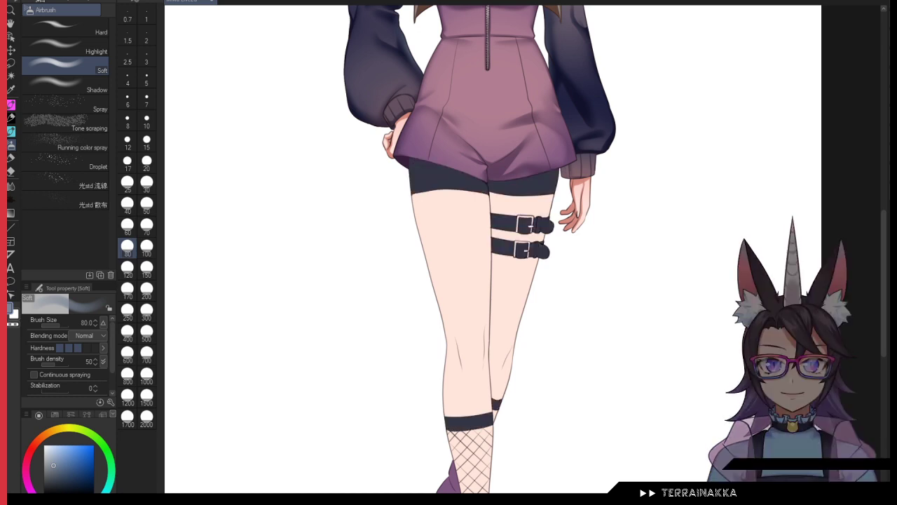
left_click_drag(699, 349, 675, 302)
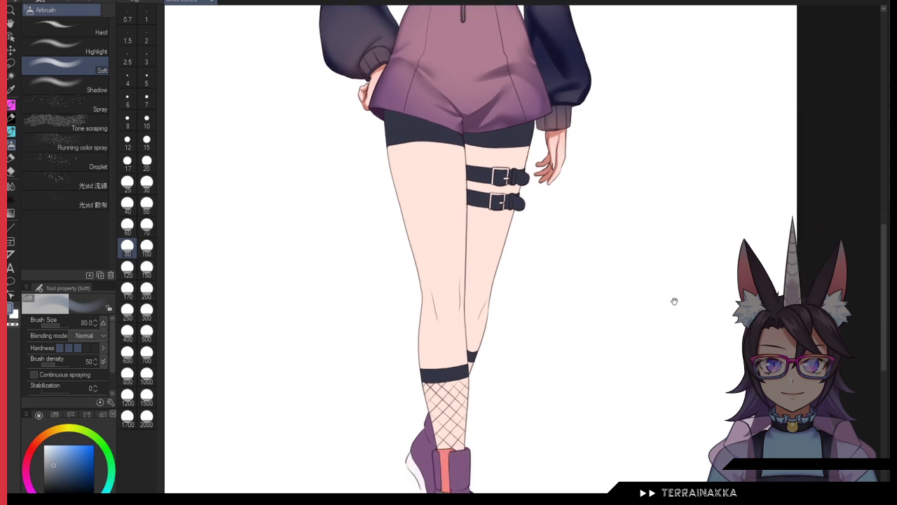
left_click(412, 127, "alt")
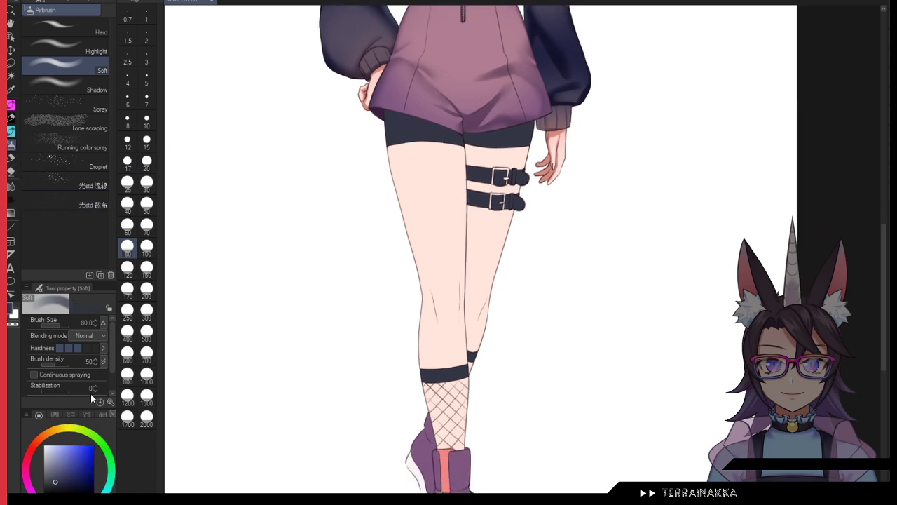
left_click(127, 352)
left_click(54, 416)
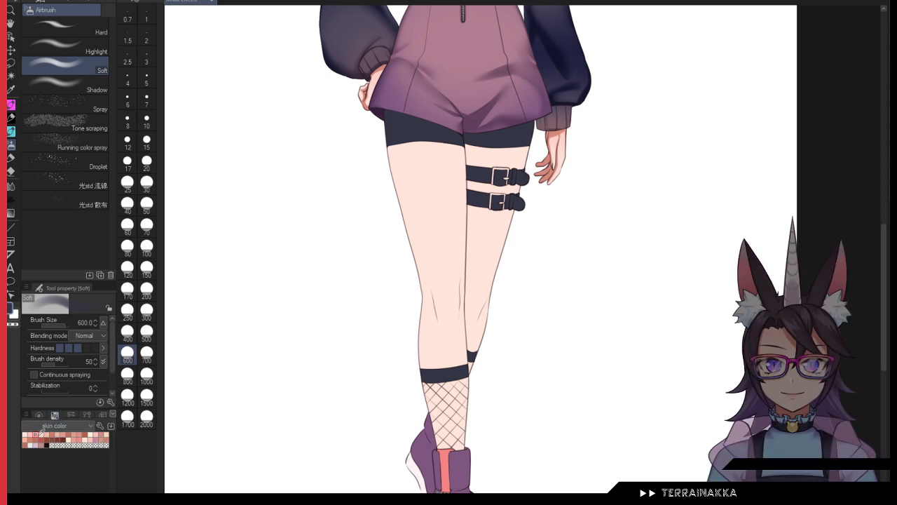
left_click(40, 433)
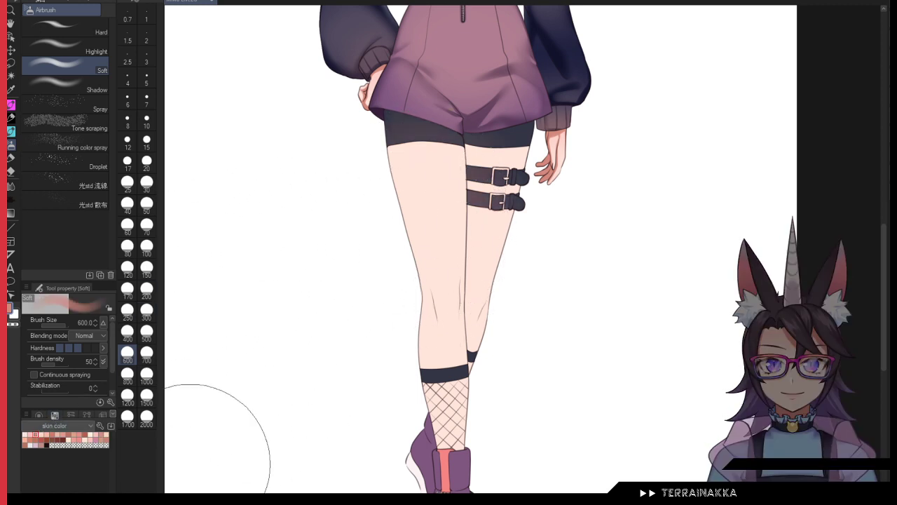
Step: Paint dark navy shadows on the shorts beneath the jacket hem and on the thigh straps' inner ends with the watercolor brush at size 100
left_click(146, 288)
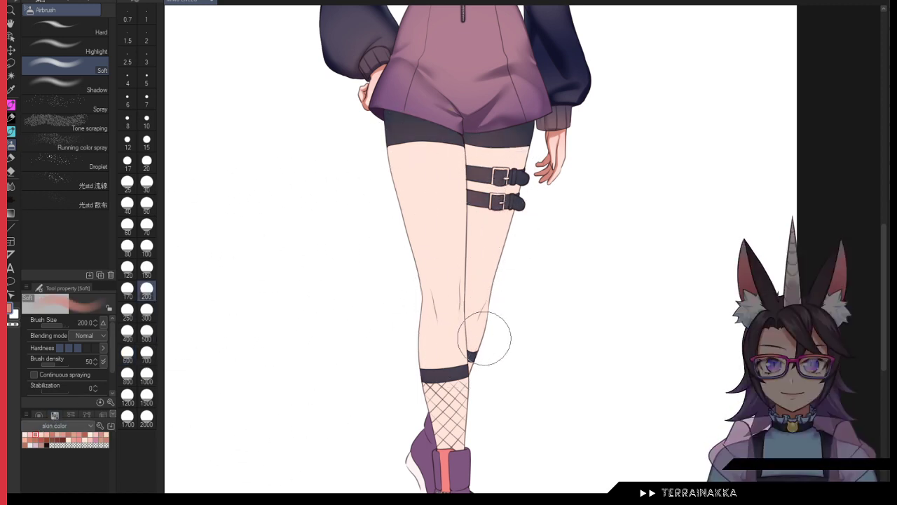
left_click(10, 131)
scroll(453, 148, "up", 2)
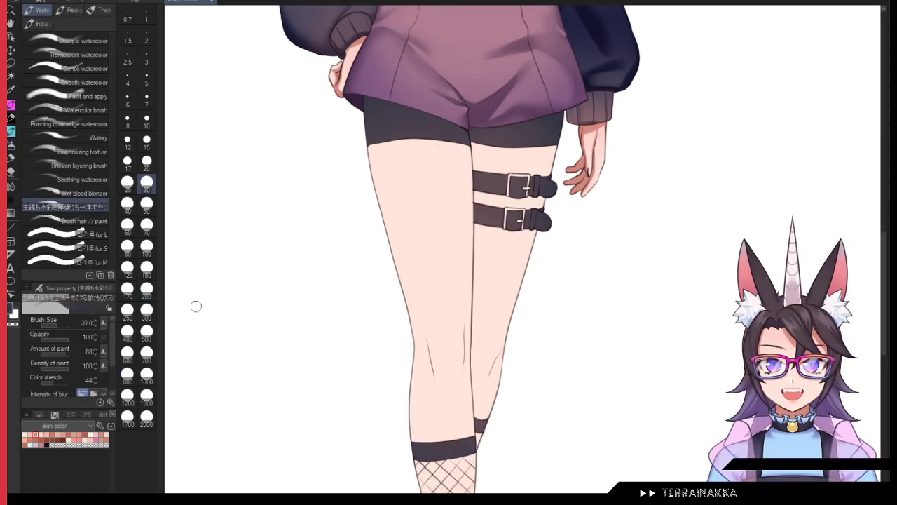
left_click(39, 415)
left_click(146, 246)
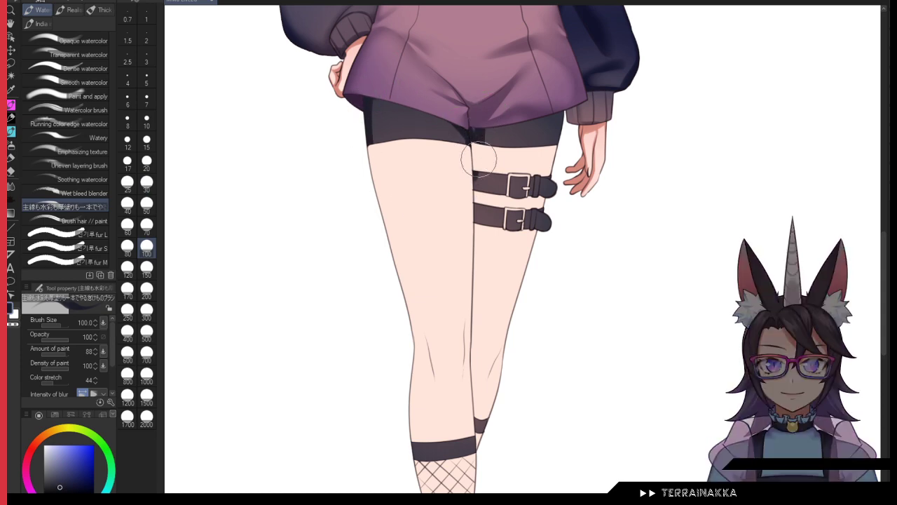
left_click_drag(492, 129, 550, 112)
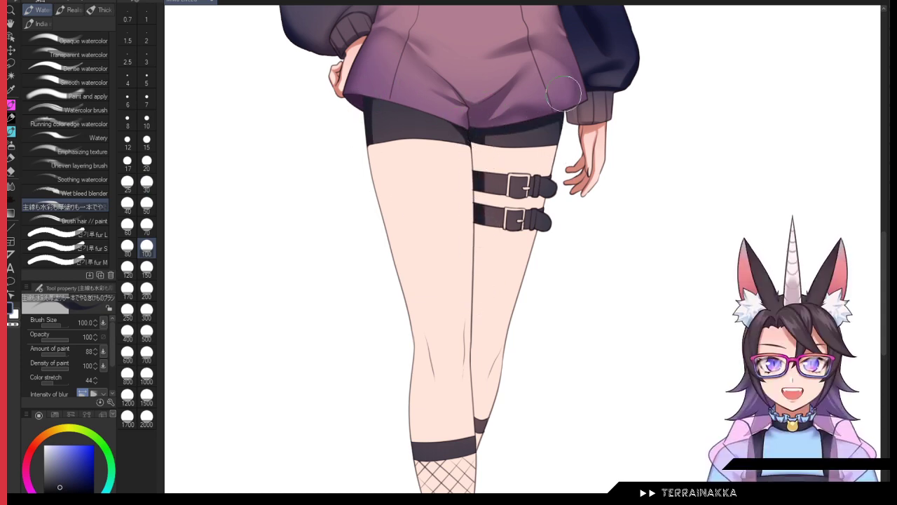
left_click_drag(375, 104, 446, 122)
Step: Blur the shorts and strap shadows with Blur at size 100, and darken and blend the edges of the calf bands
key("j")
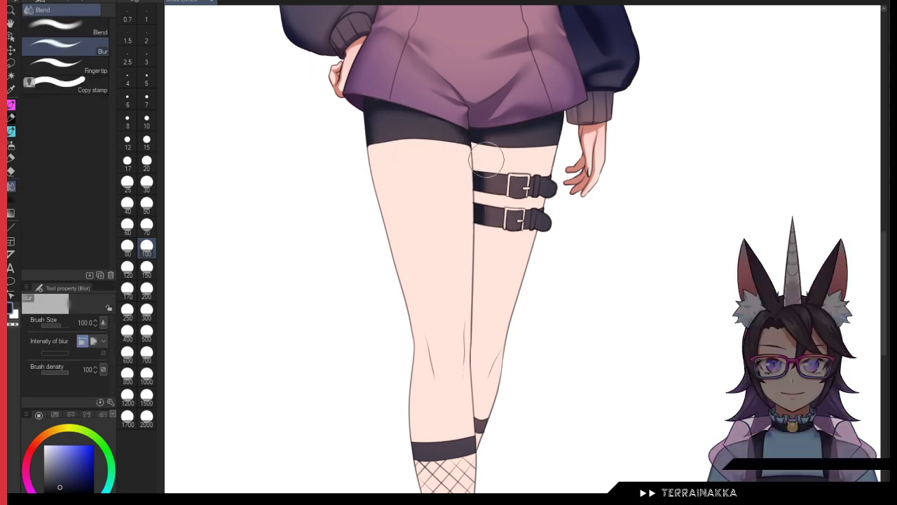
left_click(11, 132)
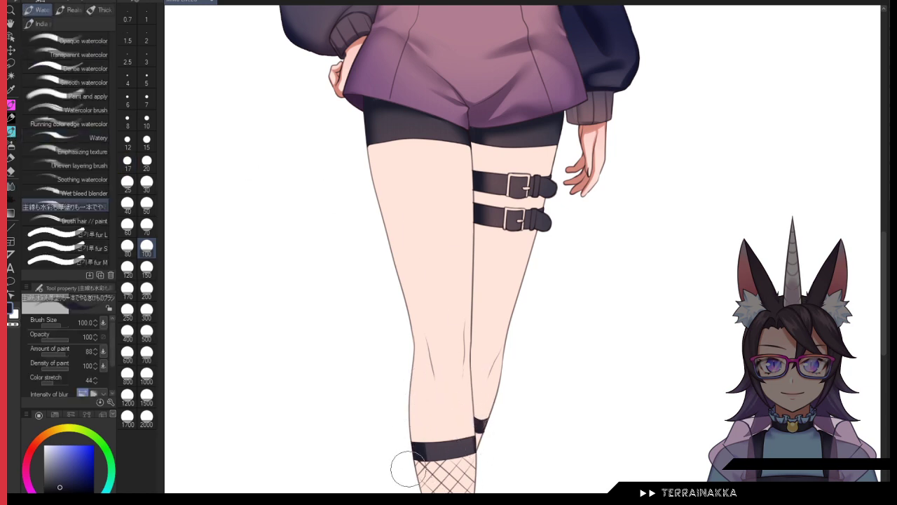
key("j")
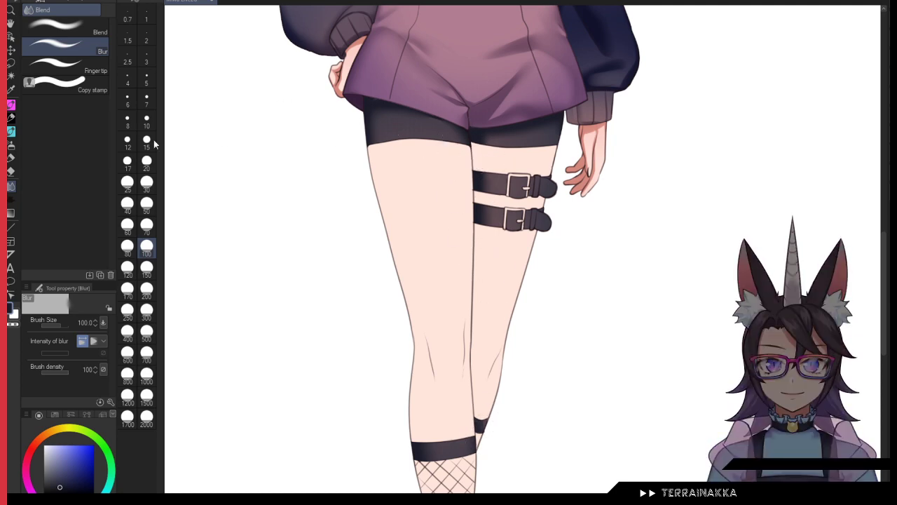
Step: Paint a dark shadow below the upper thigh strap's keeper loop, undoing the size 15 trial and using the watercolor brush at size 20
key("b")
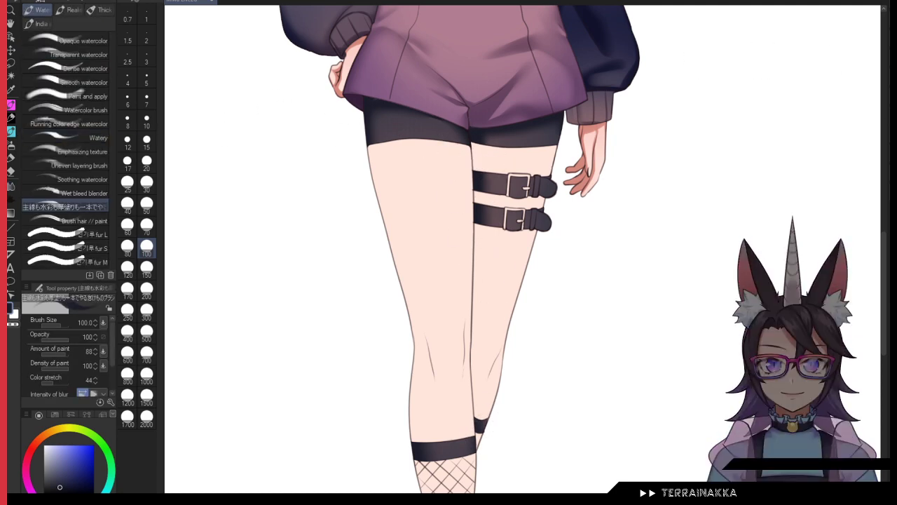
key("minus")
key("minus")
key("minus")
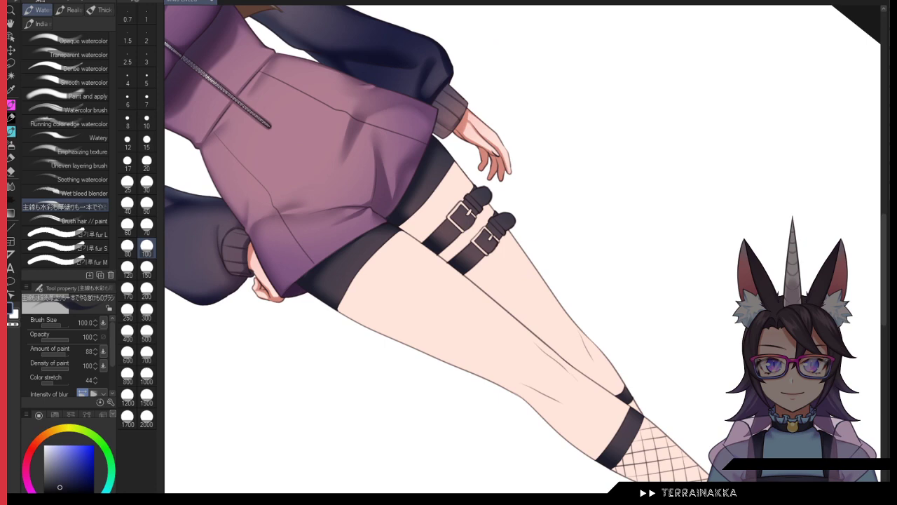
key("minus")
key("minus")
scroll(537, 256, "up", 3)
left_click(147, 141)
scroll(379, 238, "up", 4)
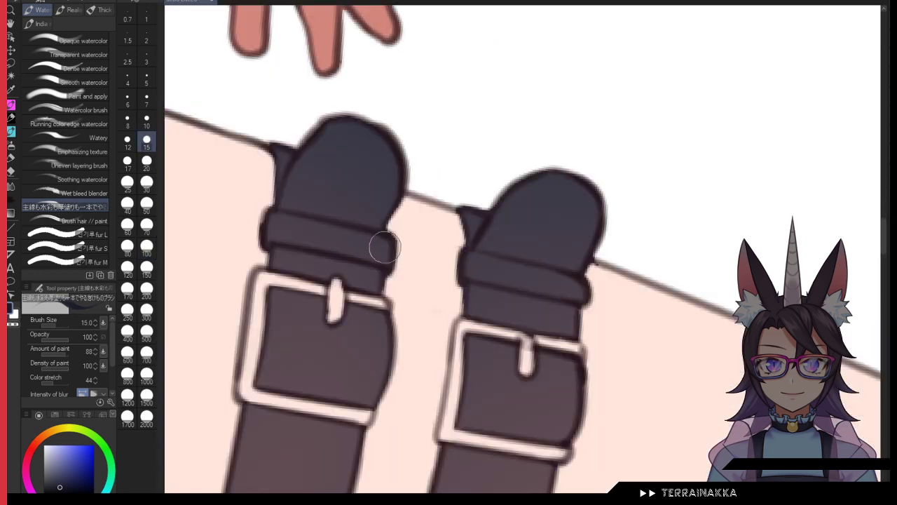
mouse_move(279, 248)
left_mouse_down()
mouse_move(395, 276)
mouse_move(365, 151)
left_mouse_up()
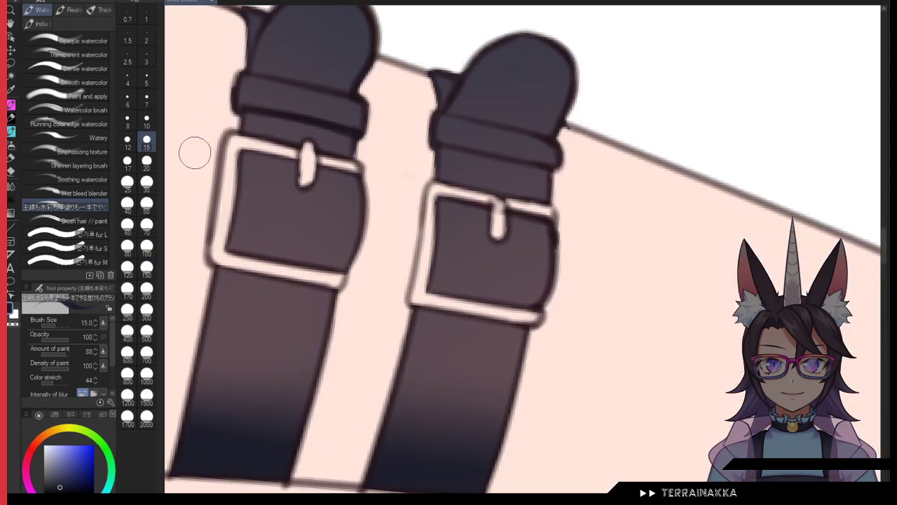
left_click(147, 162)
key("ctrl+z")
left_click_drag(247, 117, 360, 147)
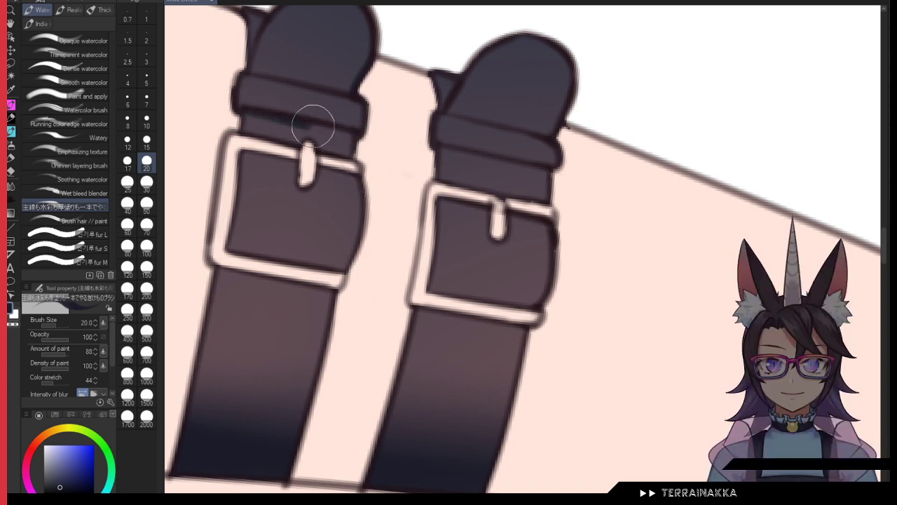
Step: Paint dark navy shading along the lower edges of both thigh straps at brush size 50
left_click(147, 203)
mouse_move(357, 156)
left_mouse_down()
mouse_move(349, 254)
mouse_move(321, 371)
left_mouse_up()
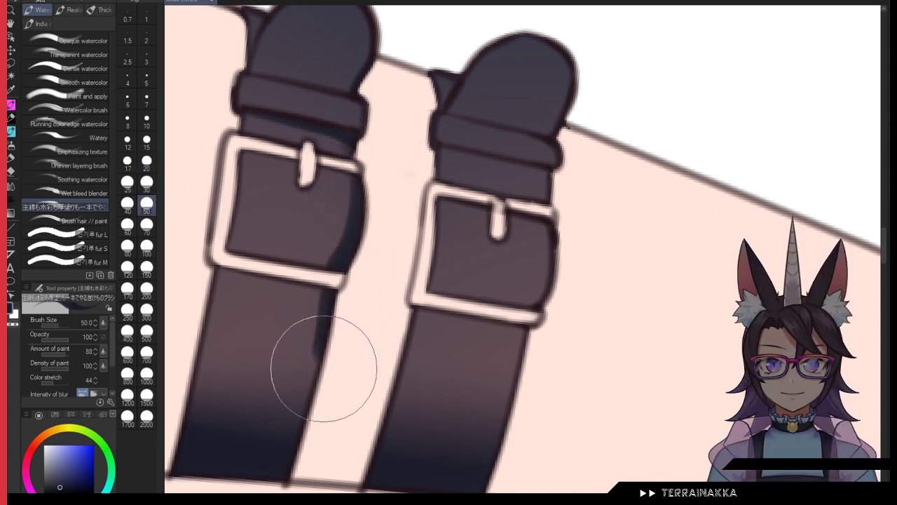
mouse_move(576, 177)
left_mouse_down()
mouse_move(554, 184)
mouse_move(559, 264)
mouse_move(525, 316)
mouse_move(515, 449)
left_mouse_up()
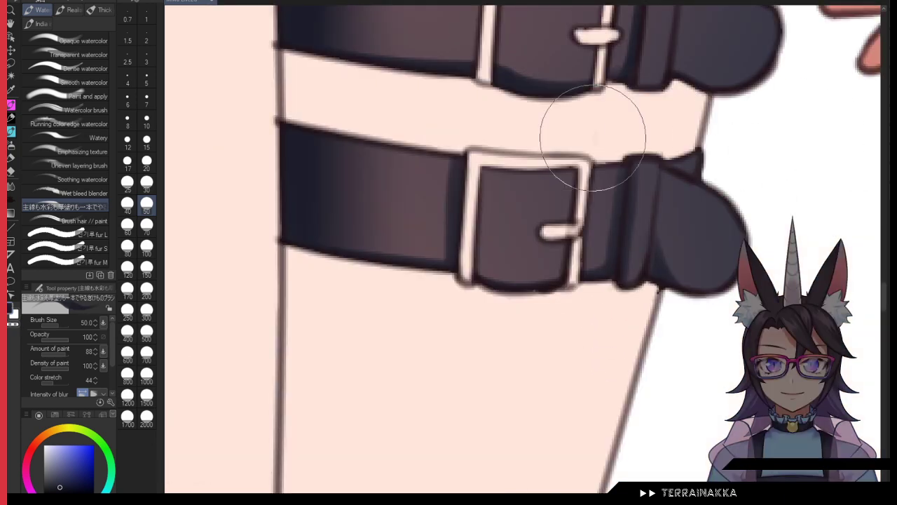
Step: Refine the dark shading on both straps' keeper loops and rounded tips at brush size 25, undoing unwanted strokes
left_click(136, 182)
key("c")
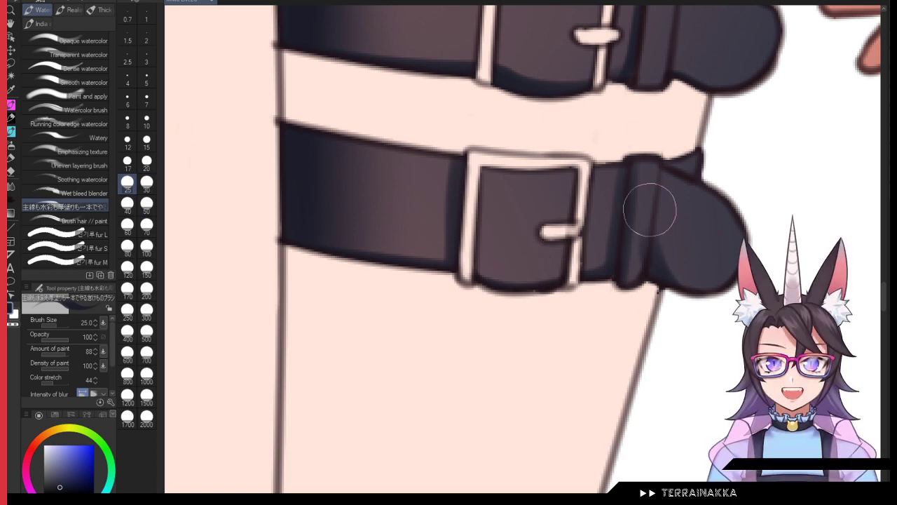
left_click_drag(647, 185, 633, 310)
left_click_drag(652, 164, 637, 299)
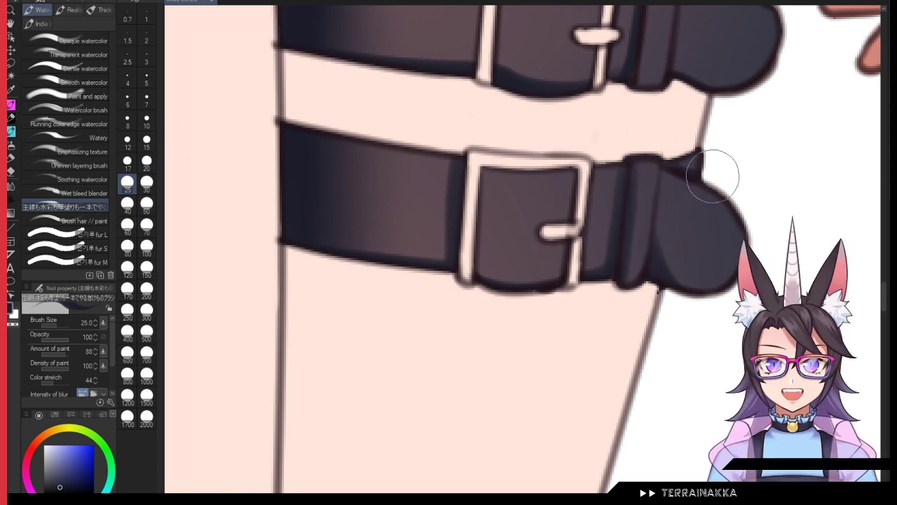
mouse_move(692, 48)
left_mouse_down()
mouse_move(652, 212)
mouse_move(668, 255)
left_mouse_up()
key("ctrl+z")
key("ctrl+z")
mouse_move(640, 216)
left_mouse_down()
mouse_move(668, 243)
mouse_move(646, 235)
left_mouse_up()
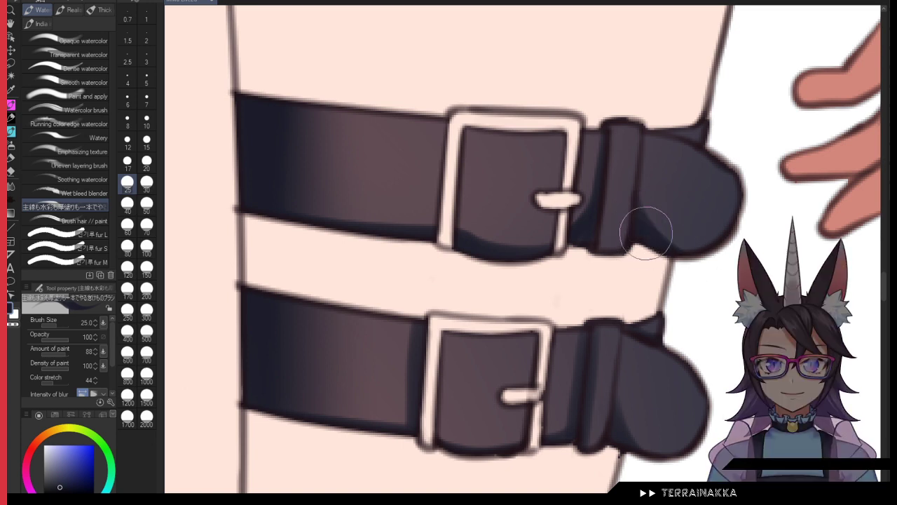
left_click_drag(614, 407, 671, 407)
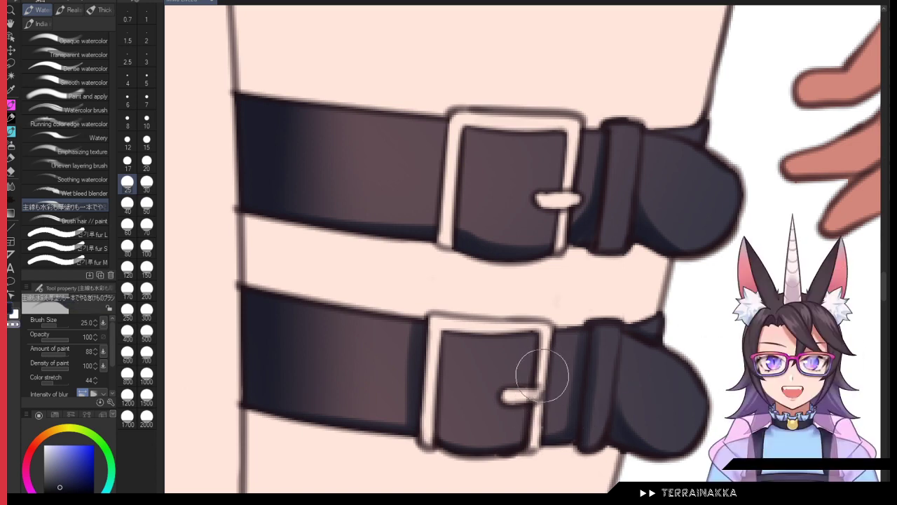
Step: Paint a muted pinkish-gray highlight derived from the leg's skin color onto the front calf band at brush size 200
scroll(382, 428, "down", 5)
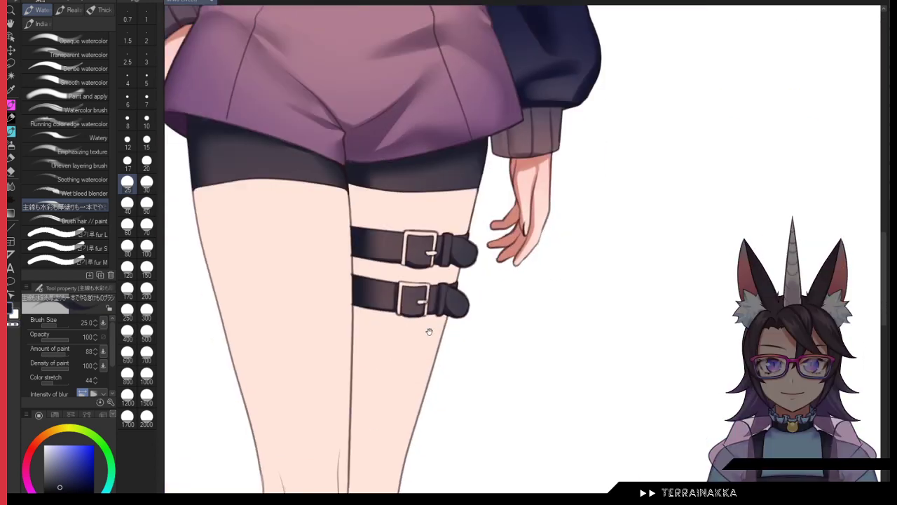
left_click_drag(428, 330, 459, 60)
left_click_drag(377, 305, 418, 318)
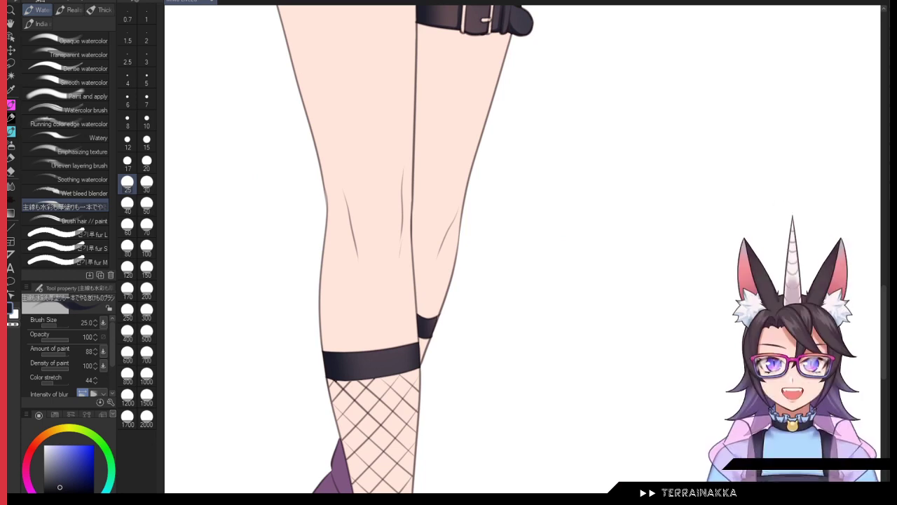
left_click(146, 290)
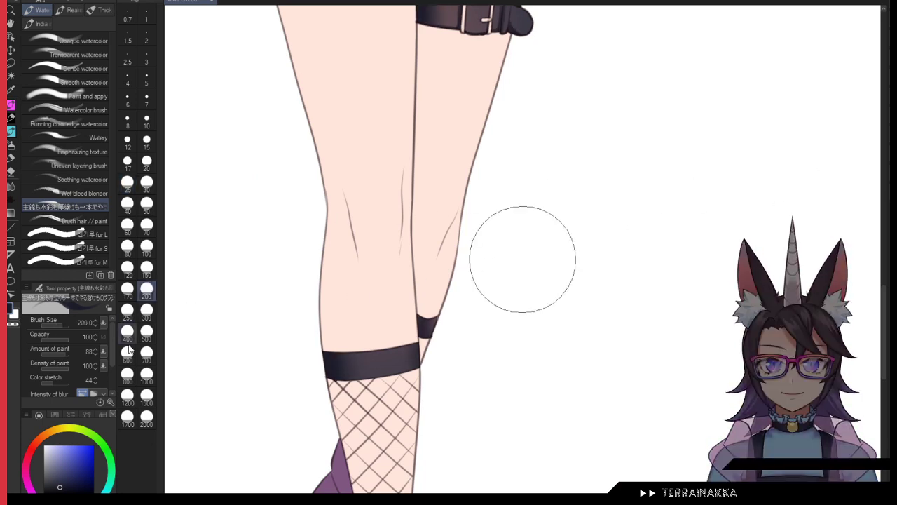
left_click(372, 269, "alt")
left_click(56, 457)
left_click_drag(378, 346, 380, 386)
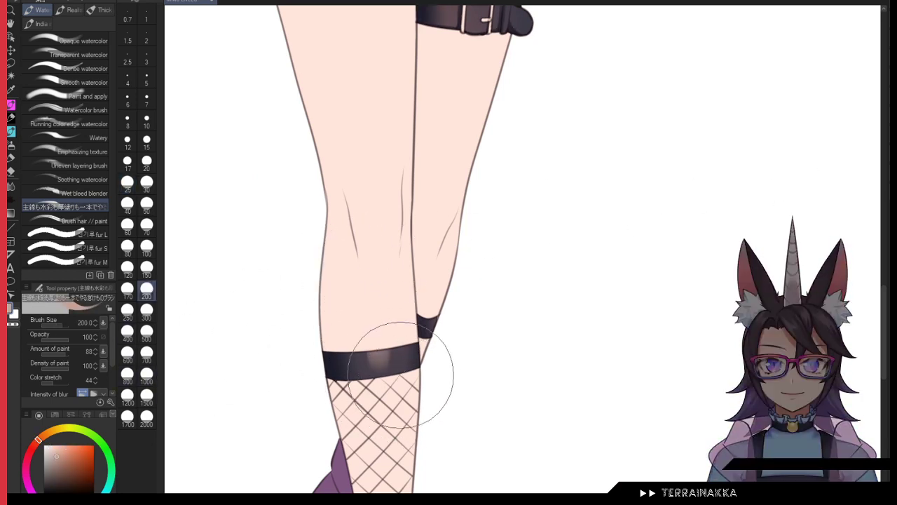
Step: Add pinkish-gray highlights to the thigh straps and the lower edge of both shorts legs, and soften them with Soft and Blur
scroll(432, 281, "up", 5)
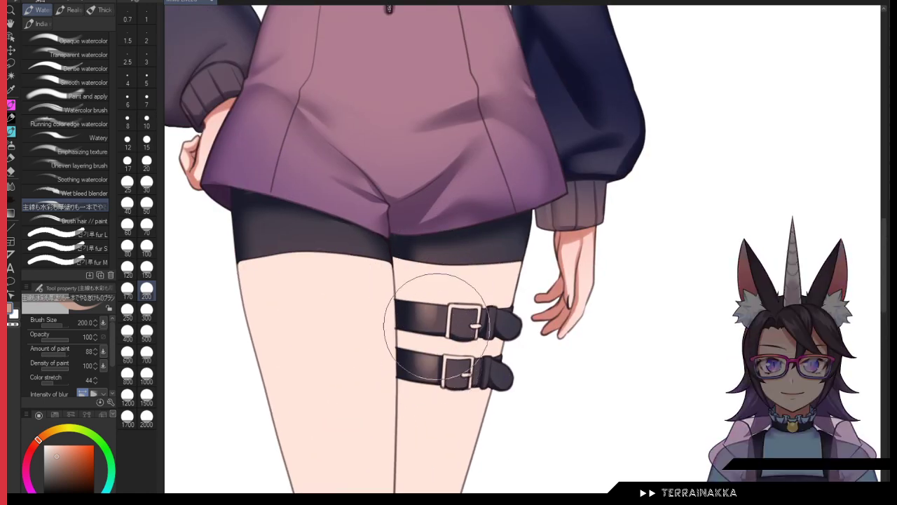
mouse_move(494, 272)
left_mouse_down()
mouse_move(524, 302)
mouse_move(509, 259)
mouse_move(453, 270)
mouse_move(459, 240)
mouse_move(308, 268)
mouse_move(321, 181)
left_mouse_up()
key("b")
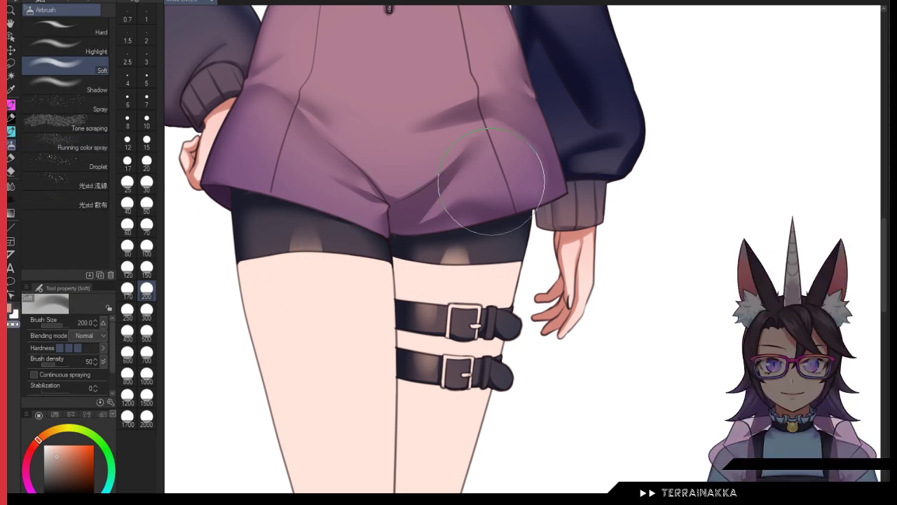
key("j")
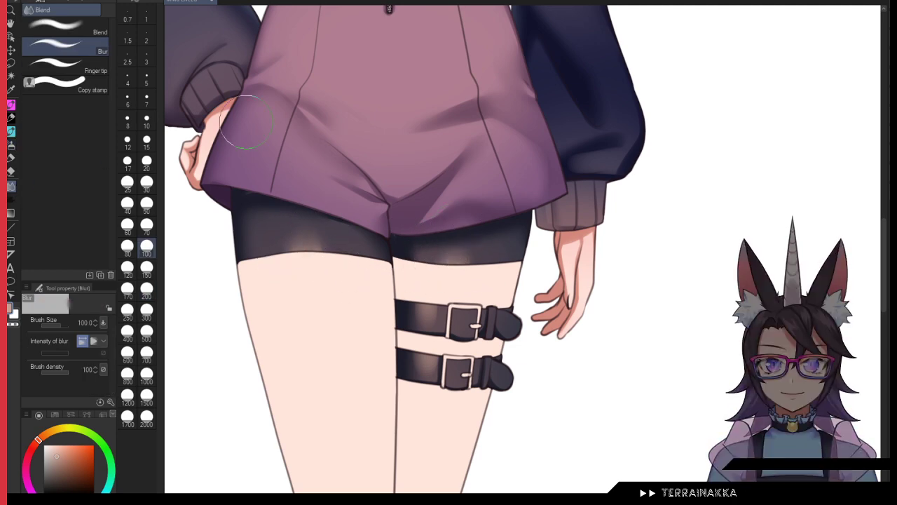
Step: Trim the highlights on both shorts legs with Soft in transparent color at size 30
left_click(13, 144)
left_click(146, 182)
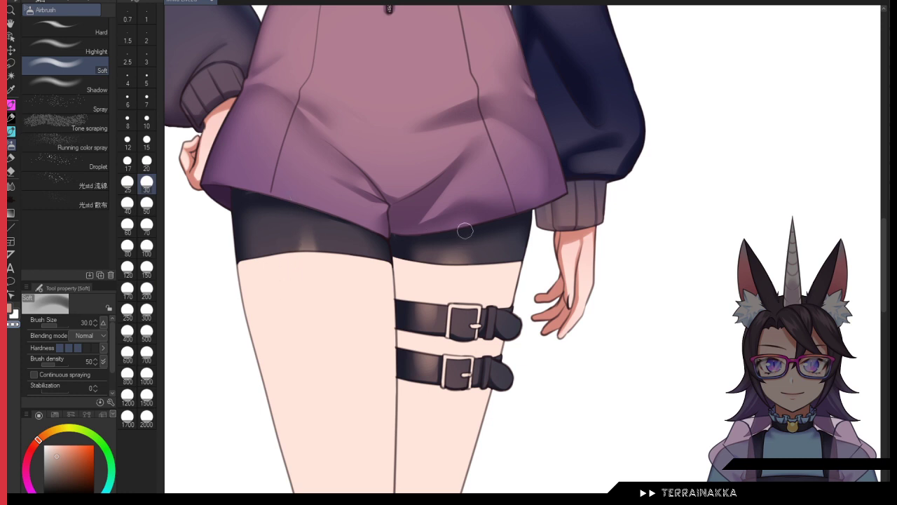
key("c")
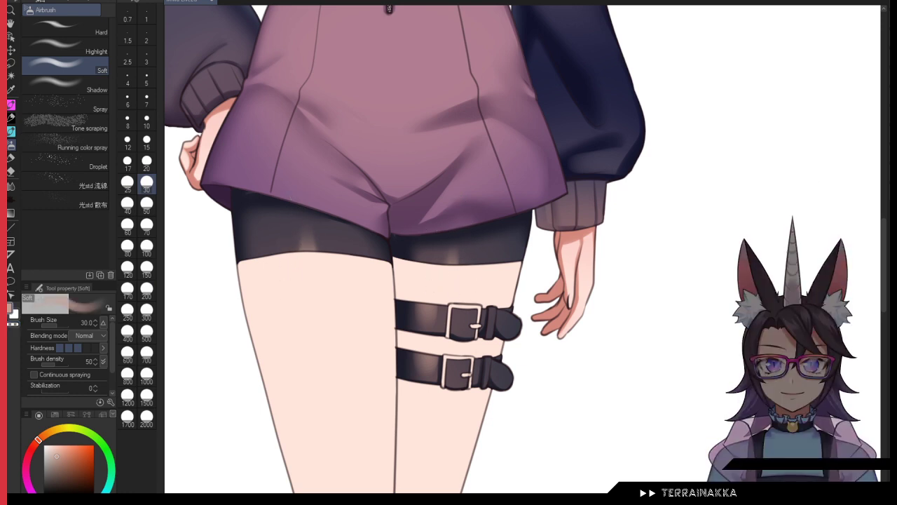
Step: Try a pale blue light on the outer part of the shorts with Soft at size 100, undoing the trials
left_click(77, 488)
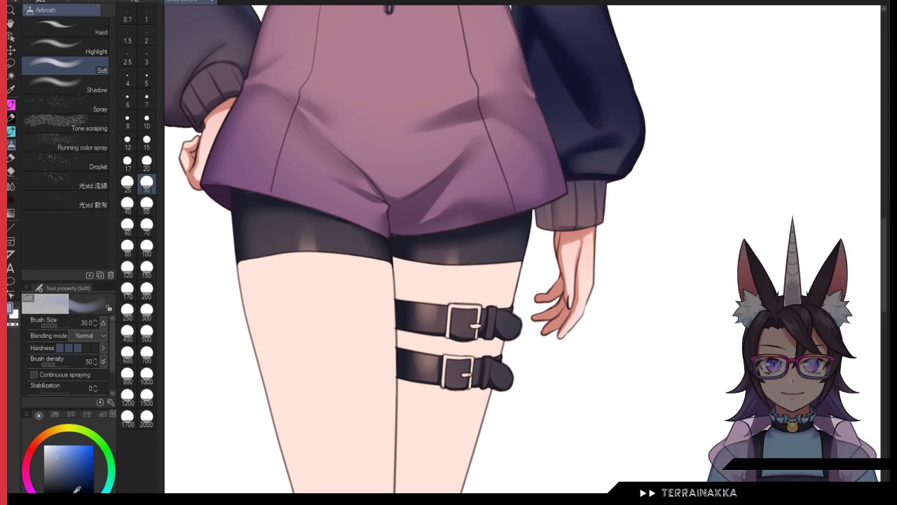
left_click(147, 246)
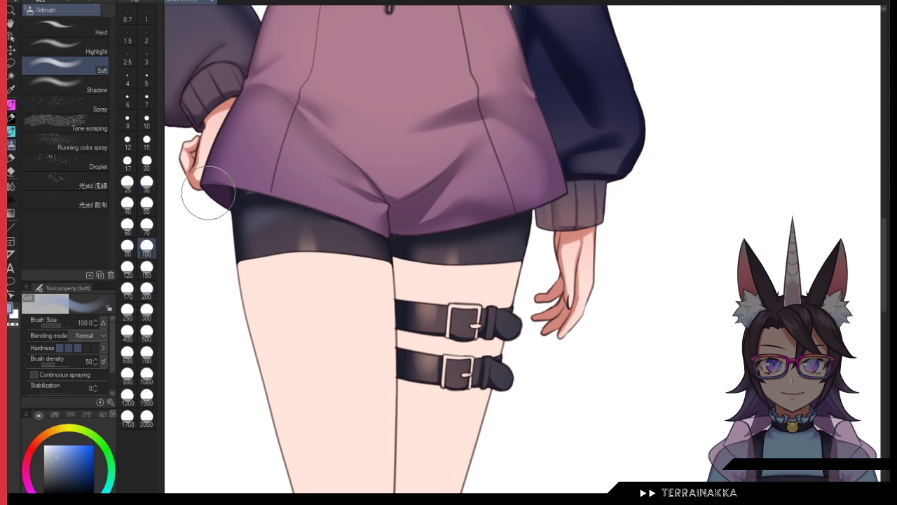
key("ctrl+z")
mouse_move(234, 247)
left_mouse_down()
mouse_move(257, 179)
mouse_move(298, 308)
left_mouse_up()
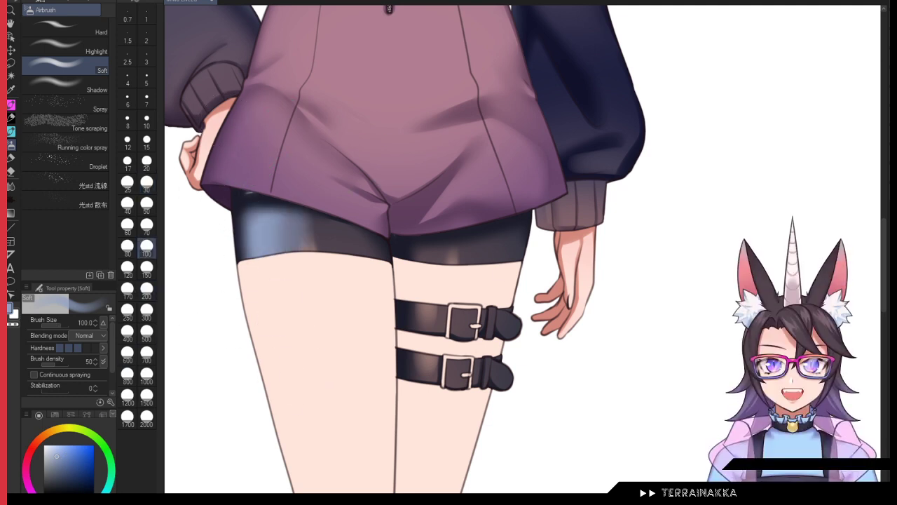
key("ctrl+z")
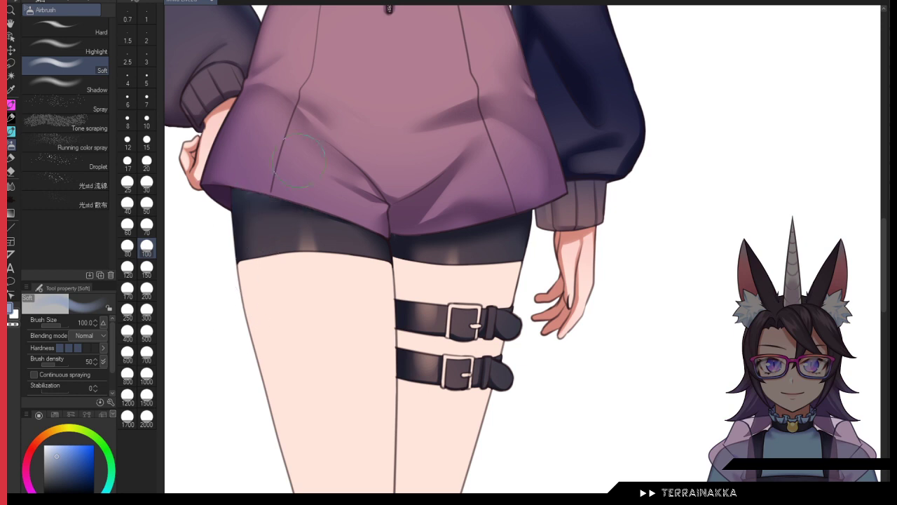
key("ctrl+z")
left_click_drag(253, 179, 338, 175)
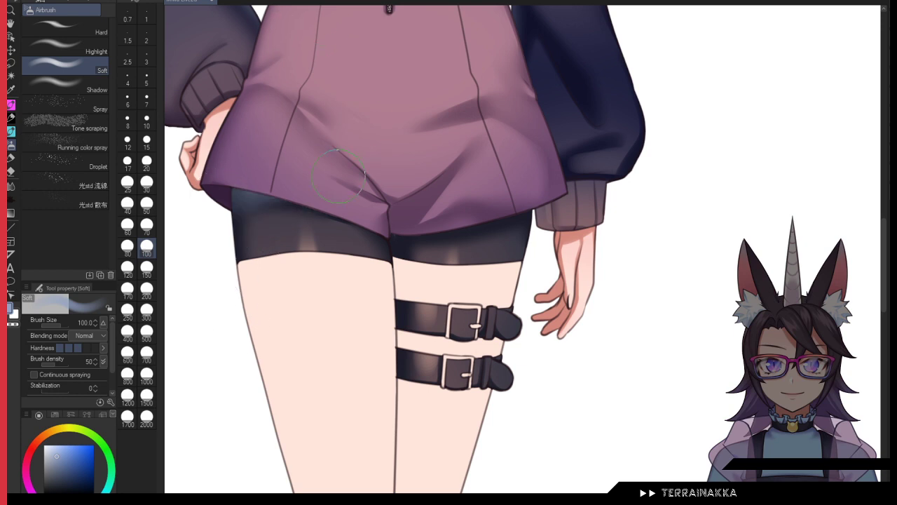
Step: Undo the last blue light and airbrush a darker muted blue on the shorts beneath the jacket hem with Soft at size 50
left_click(53, 467)
key("ctrl+z")
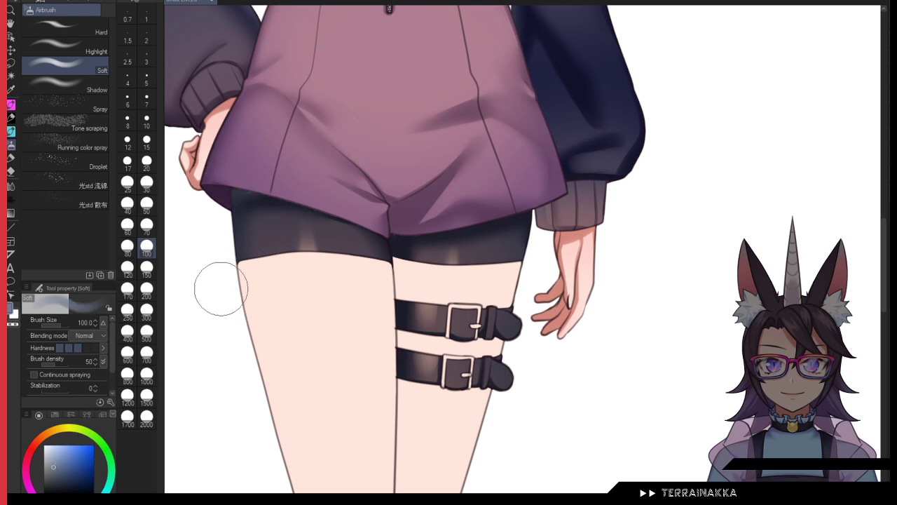
left_click(147, 161)
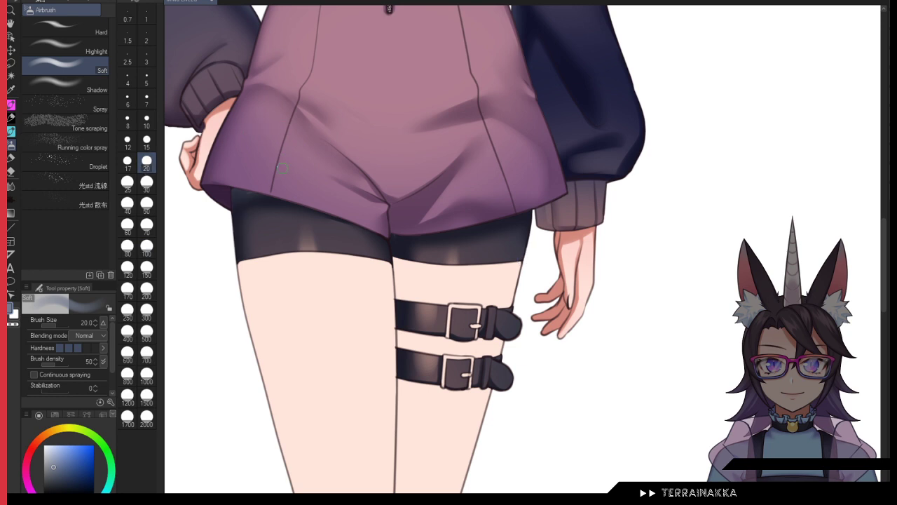
left_click(148, 206)
left_click_drag(427, 225, 543, 198)
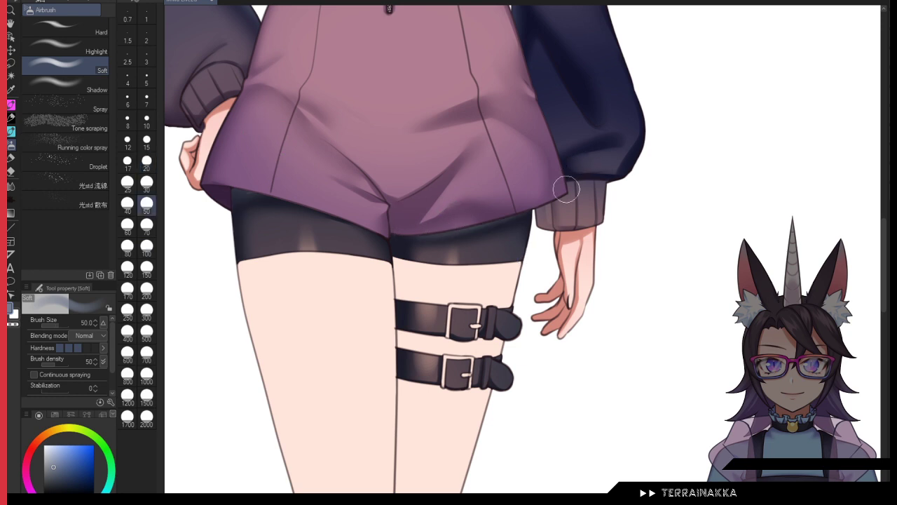
Step: Undo the last blue airbrush stroke on the shorts and compare the legs with and without the latest edit
key("ctrl+z")
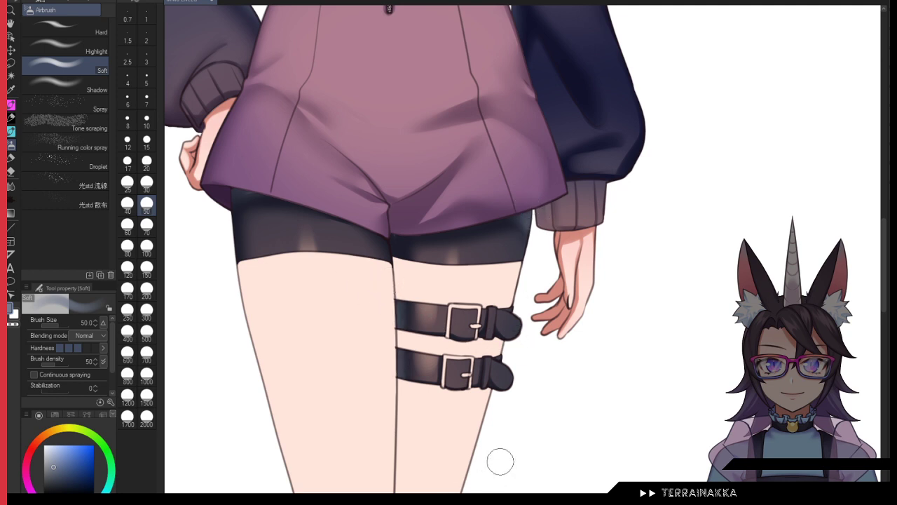
scroll(575, 202, "down", 5)
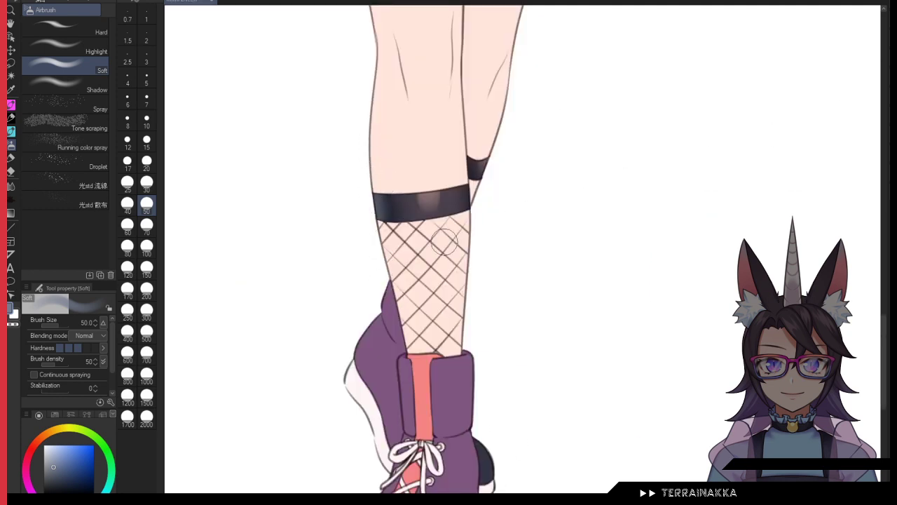
scroll(552, 311, "down", 3)
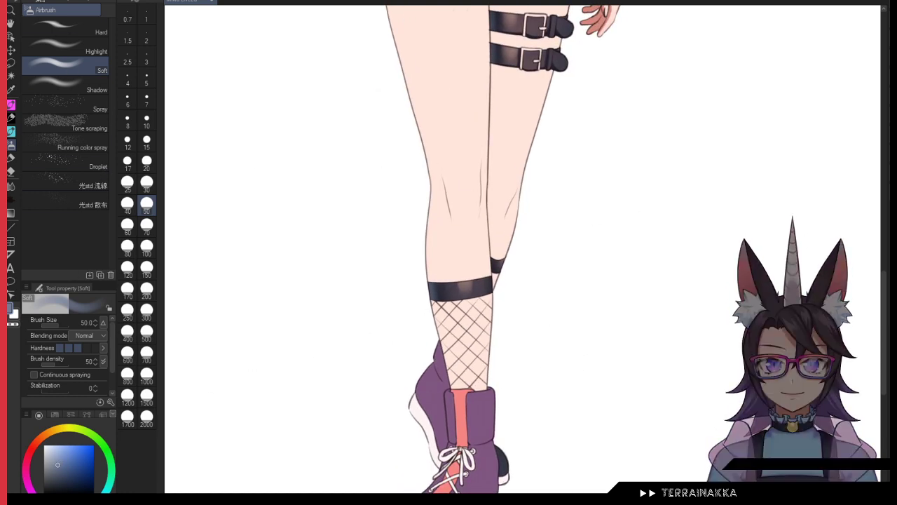
key("ctrl+z")
key("ctrl+y")
key("ctrl+z")
key("ctrl+y")
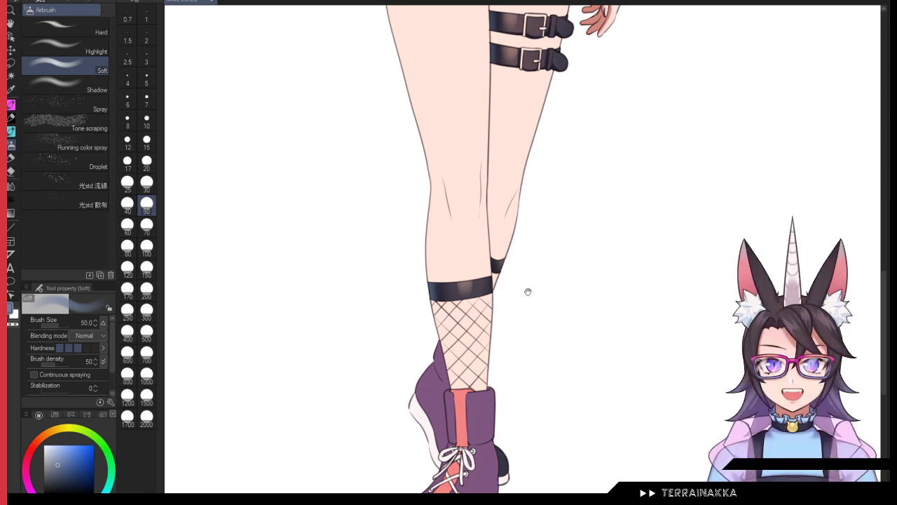
Step: Paint a muted purple shadow over the back boot and its sole with the selected SAI pen at size 120
left_click_drag(526, 292, 504, 210)
left_click(12, 118)
left_click(33, 449)
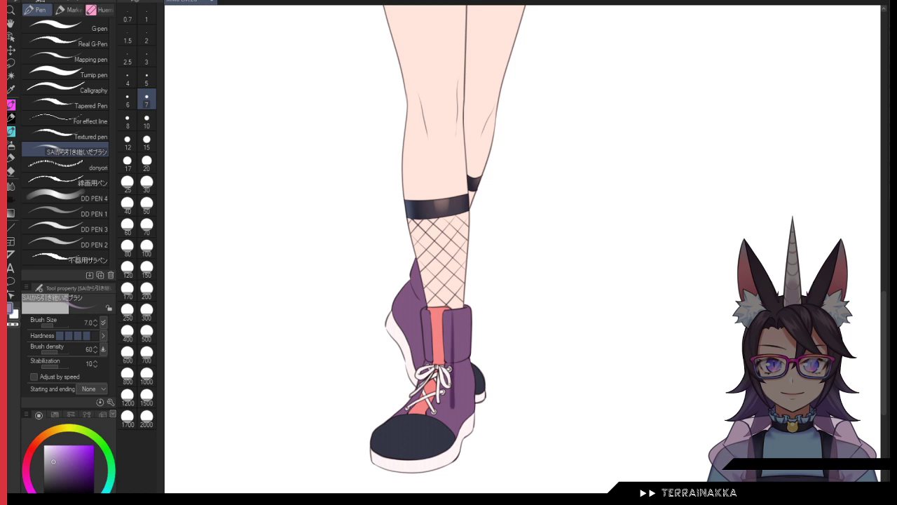
left_click_drag(453, 406, 457, 424)
key("ctrl+z")
left_click(129, 269)
left_click_drag(419, 272, 386, 405)
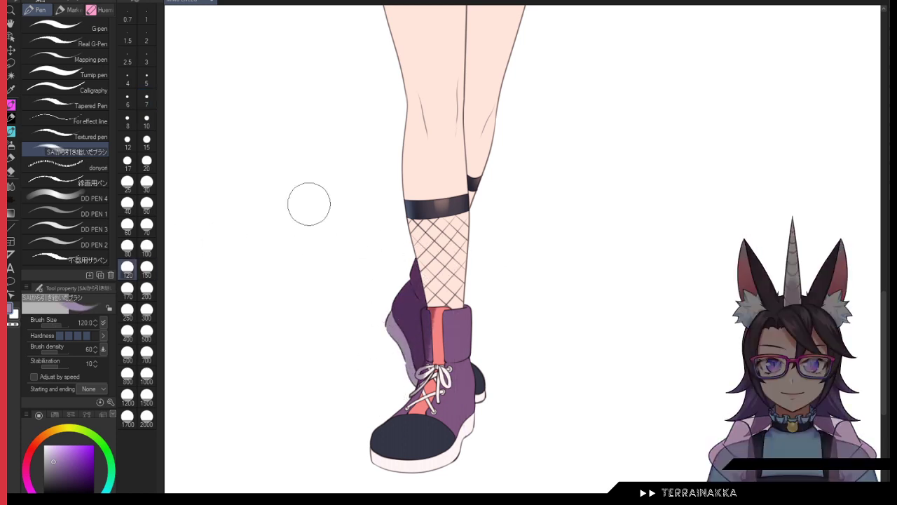
Step: Refine the back boot's shadow with the watercolor brush at size 150 and trim it in transparent color, using size 30 for the edges
left_click(11, 132)
left_click(147, 266)
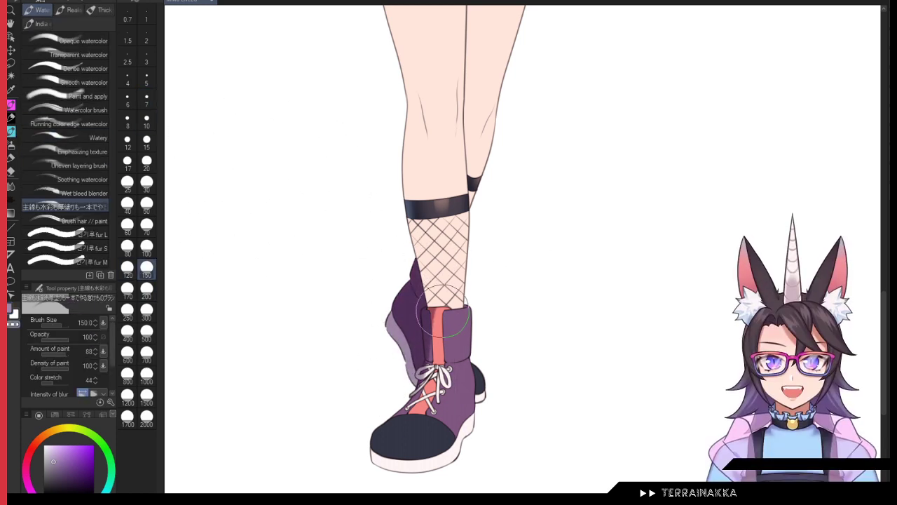
mouse_move(401, 306)
left_mouse_down()
mouse_move(390, 353)
mouse_move(404, 342)
left_mouse_up()
key("c")
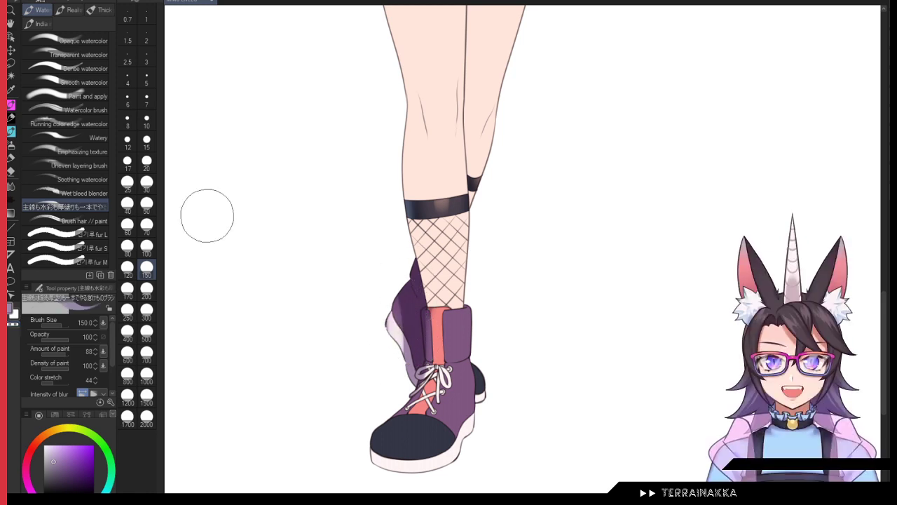
left_click(146, 182)
left_click_drag(420, 388, 390, 327)
scroll(386, 294, "up", 3)
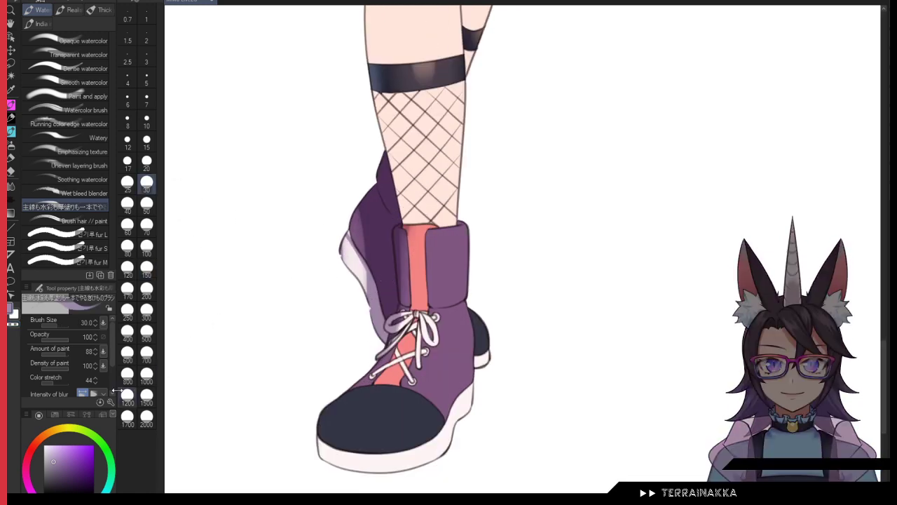
Step: Shade the front boot's cuff, tongue and laces and the far toe in muted purple with the watercolor brush at sizes 50 and 20
left_click(146, 203)
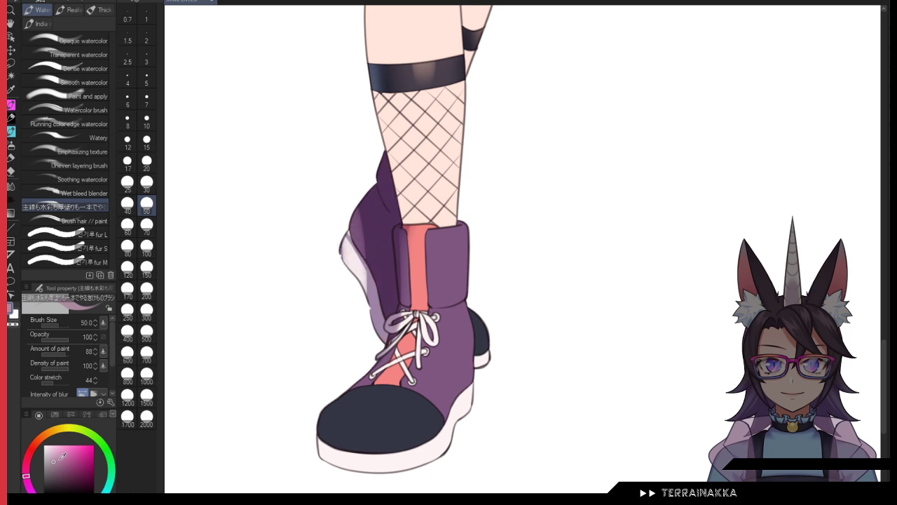
left_click(42, 502)
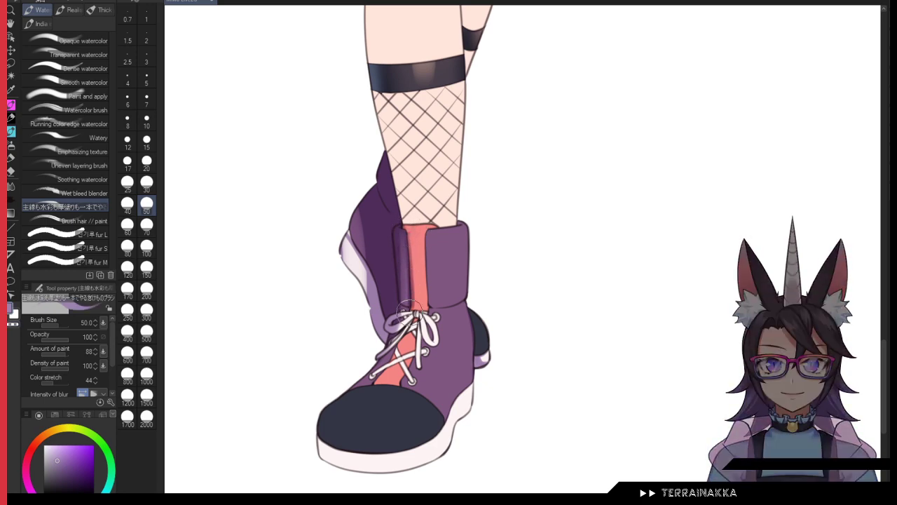
scroll(410, 312, "up", 3)
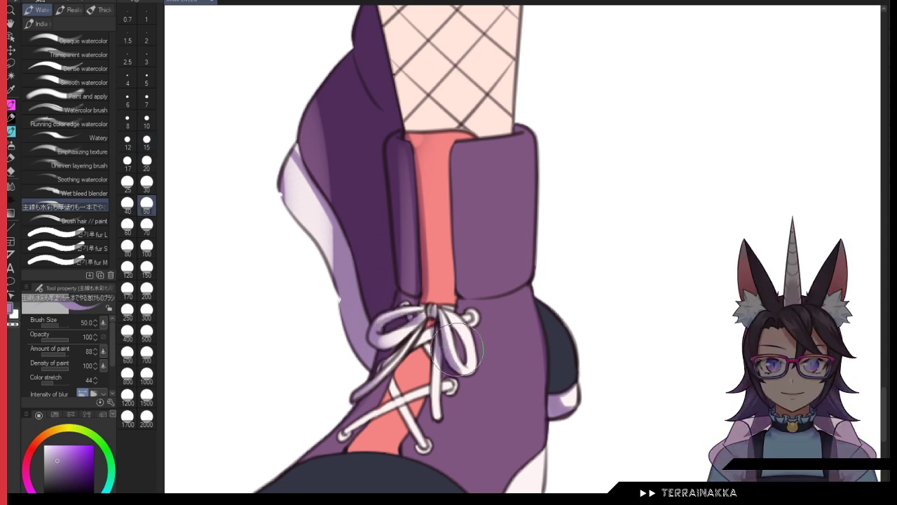
left_click(147, 160)
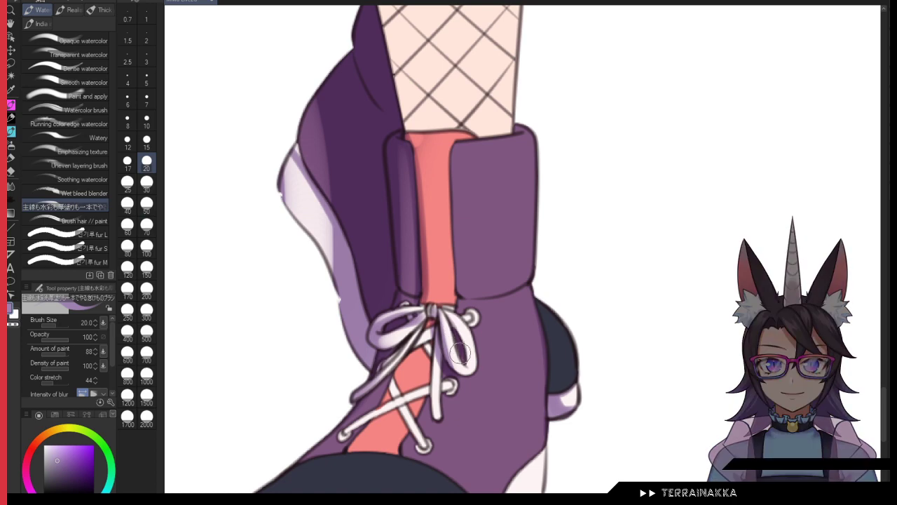
left_click_drag(424, 363, 401, 130)
left_click(147, 204)
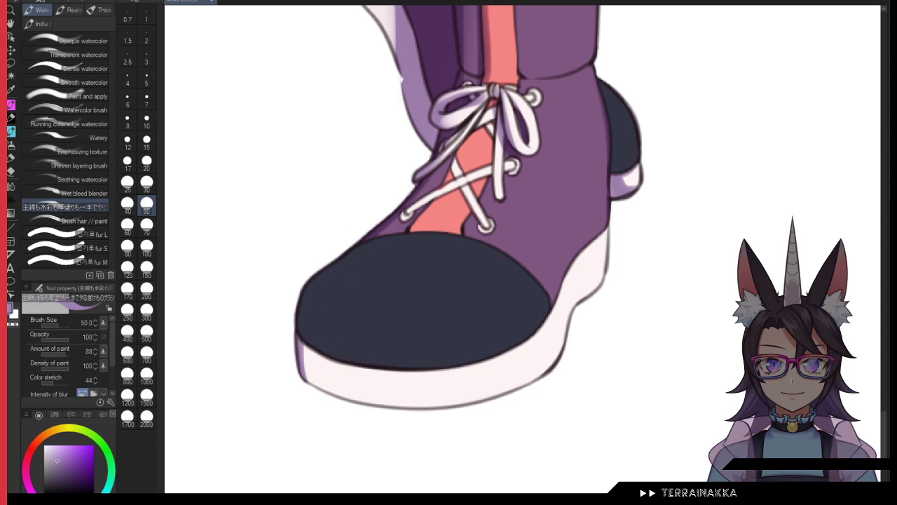
Step: Shade the side and lower edge of the front toe cap and sole at sizes 50 and 150, fading the shadows with transparent color
key("ctrl+z")
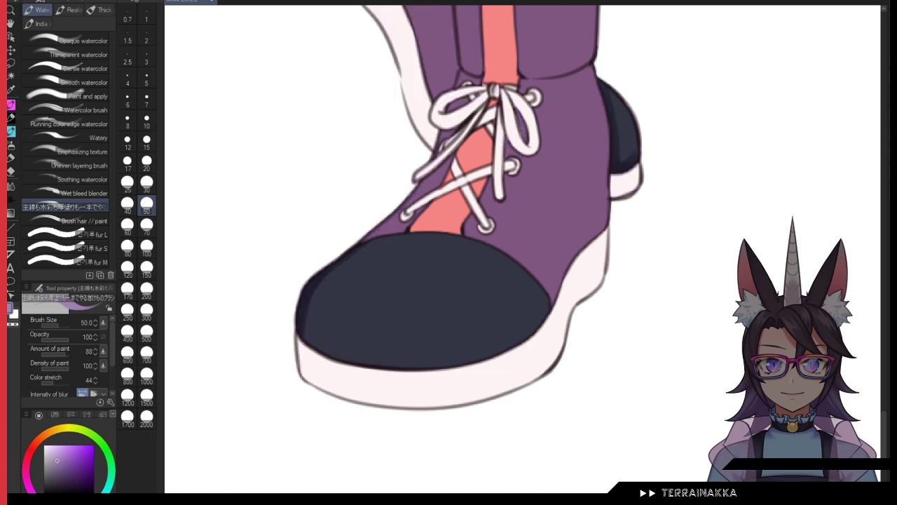
key("ctrl+y")
left_click_drag(324, 266, 333, 419)
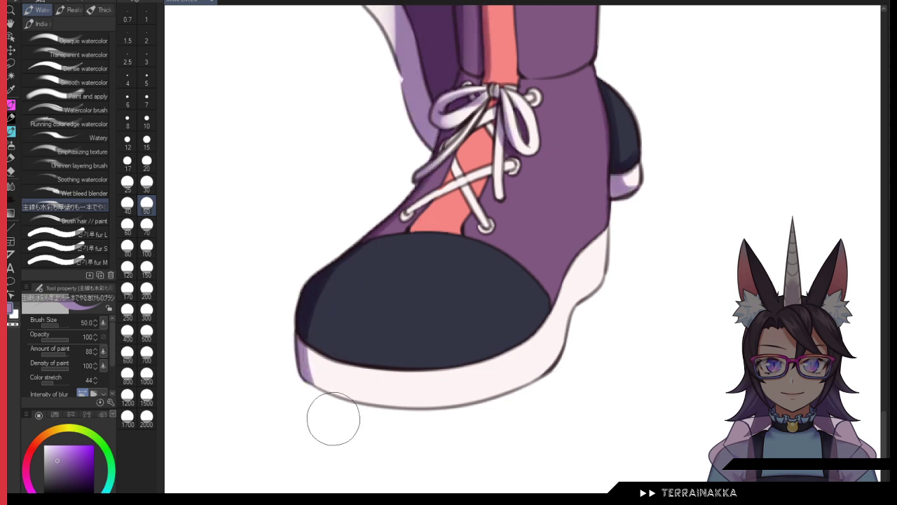
left_click(147, 268)
mouse_move(323, 280)
left_mouse_down()
mouse_move(307, 316)
mouse_move(331, 414)
left_mouse_up()
mouse_move(310, 333)
left_mouse_down()
mouse_move(451, 353)
mouse_move(607, 271)
left_mouse_up()
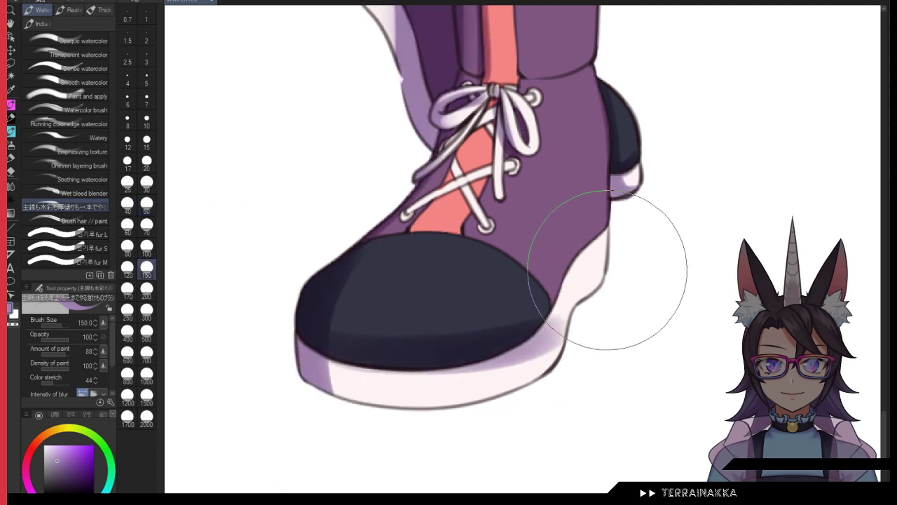
key("c")
left_click_drag(358, 327, 551, 313)
left_click_drag(410, 394, 623, 316)
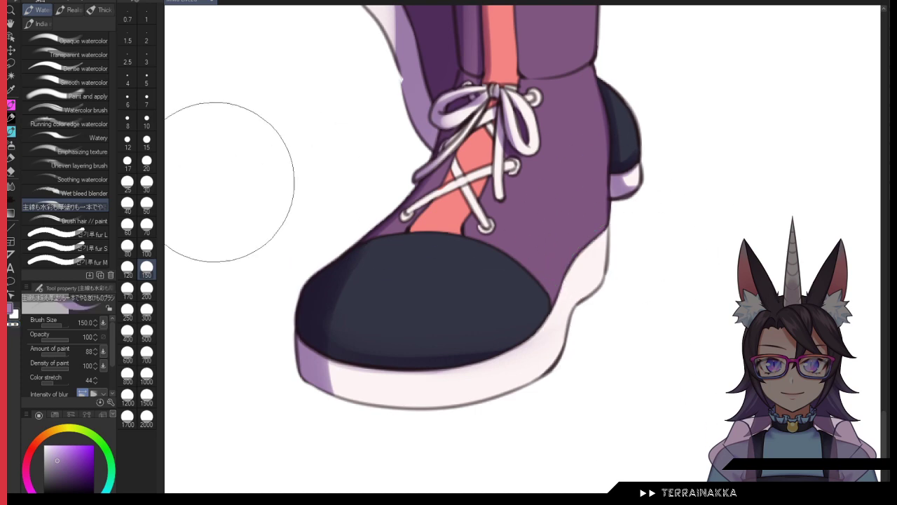
Step: Add narrow shadows at size 25 beneath the laces, around the toe cap and along the boot's edge above the sole
left_click(127, 182)
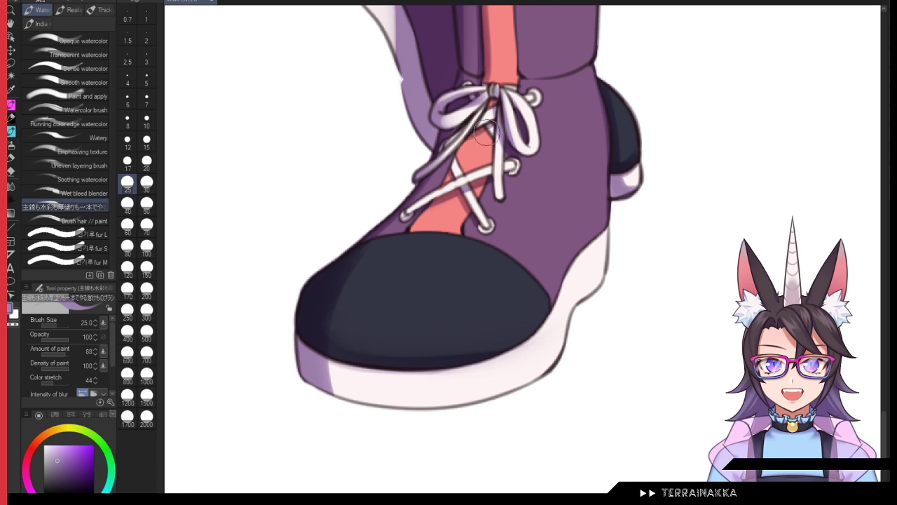
mouse_move(613, 484)
left_mouse_down()
mouse_move(813, 421)
mouse_move(848, 354)
mouse_move(857, 154)
left_mouse_up()
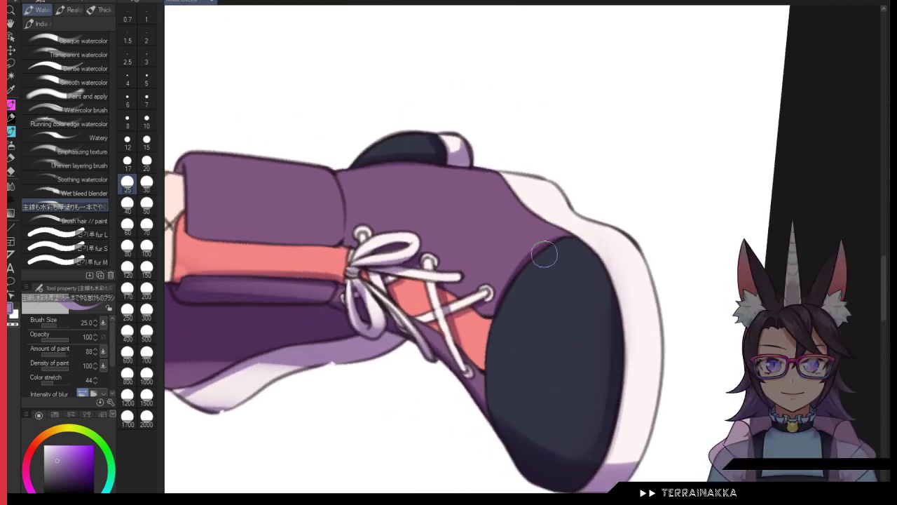
mouse_move(533, 253)
left_mouse_down()
mouse_move(487, 336)
mouse_move(485, 415)
left_mouse_up()
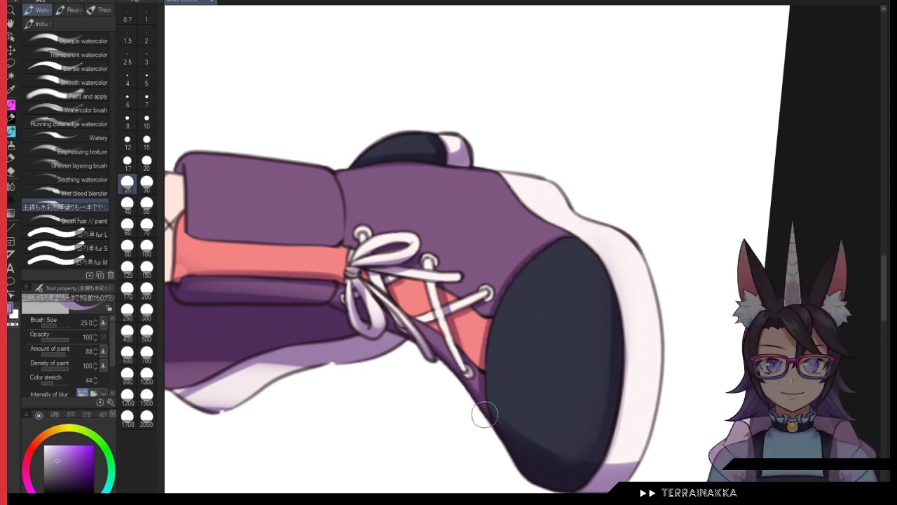
key("ctrl+at")
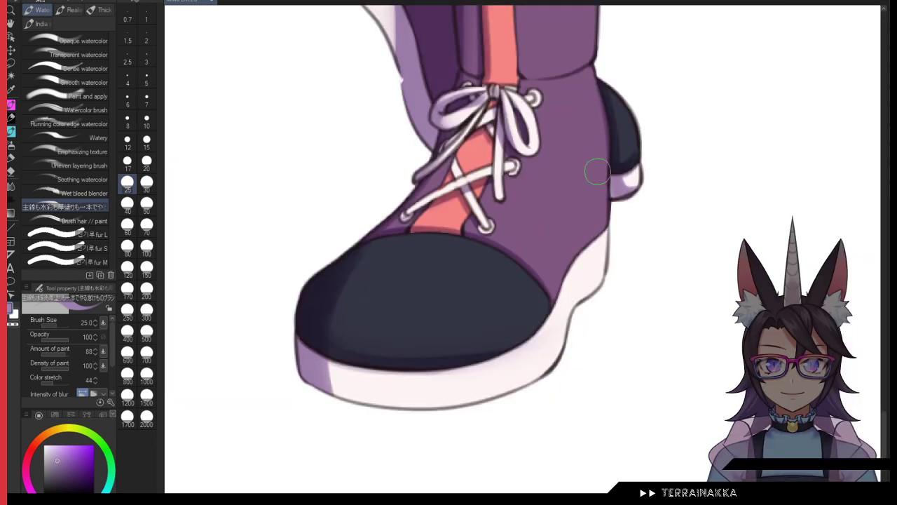
left_click_drag(600, 197, 595, 226)
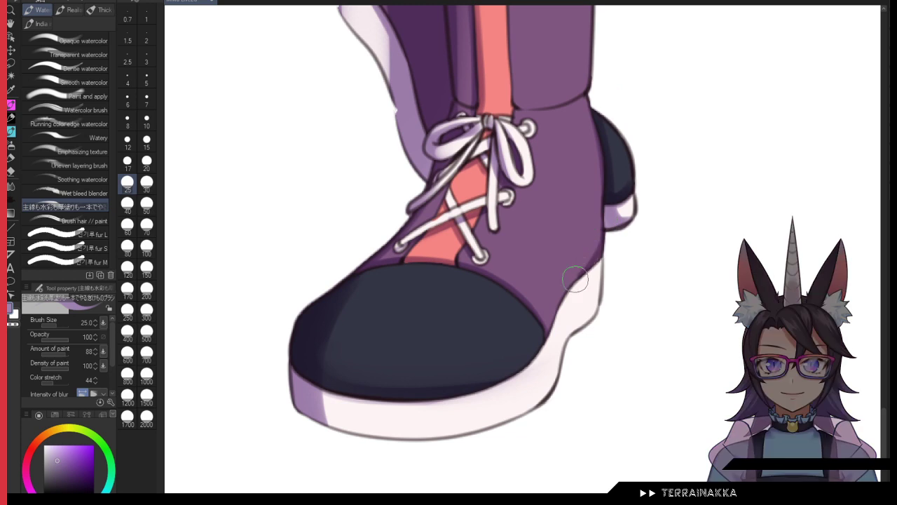
left_click_drag(581, 275, 553, 317)
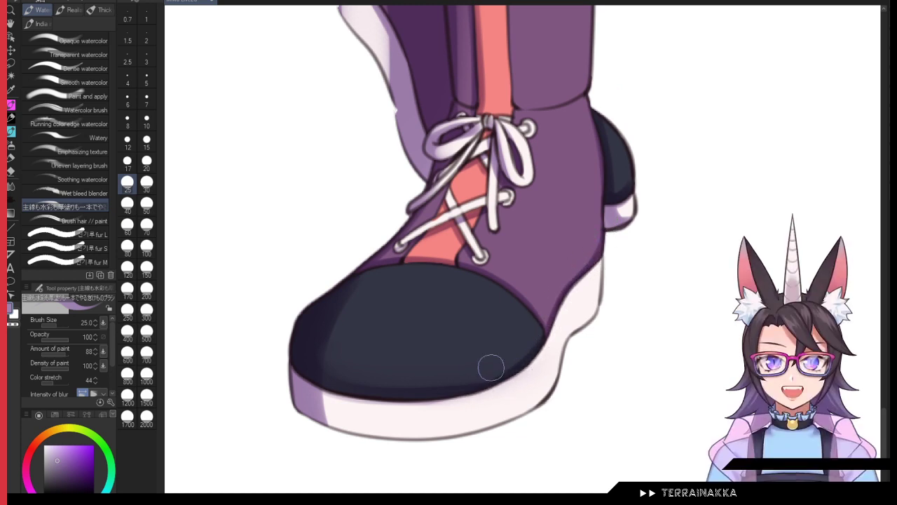
Step: Soften the toe cap and sole shadows with Blur at size 100, and shade around the boot cuff with the watercolor brush at size 25
key("j")
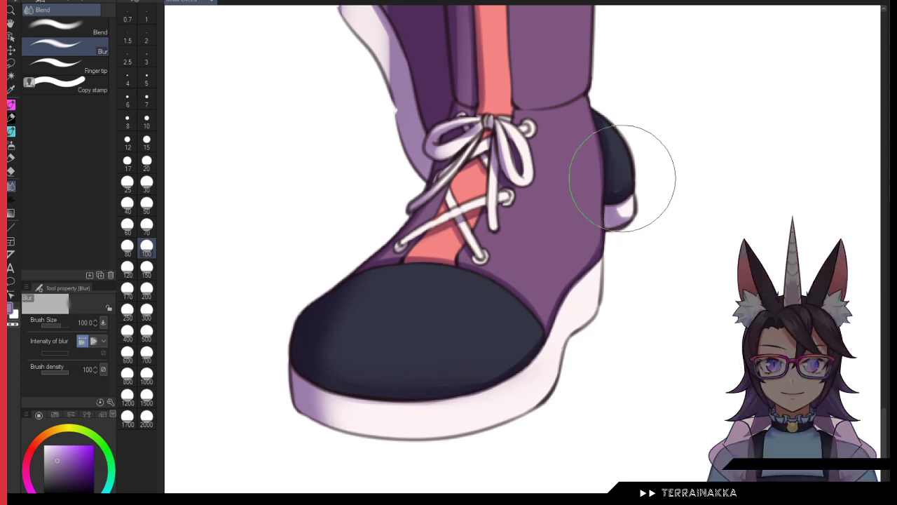
left_click_drag(355, 80, 334, 128)
left_click(13, 131)
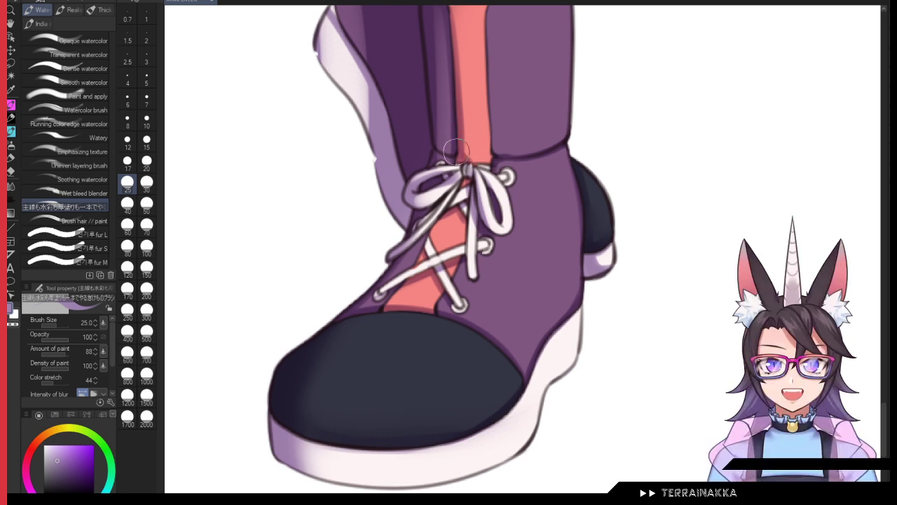
left_click_drag(396, 133, 400, 263)
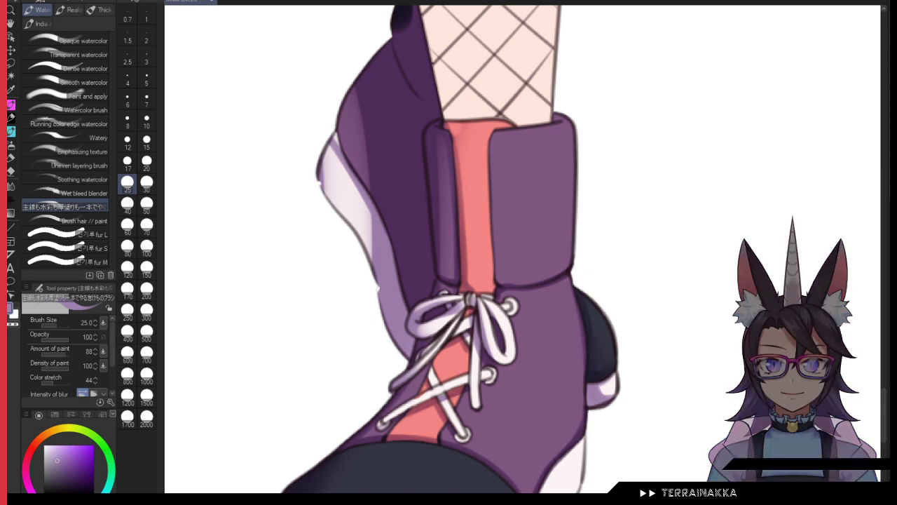
Step: Compare the boots with and without shading, and patch the gaps along the back sole's edge with its sampled pale color
key("ctrl+z")
left_click(385, 280, "alt")
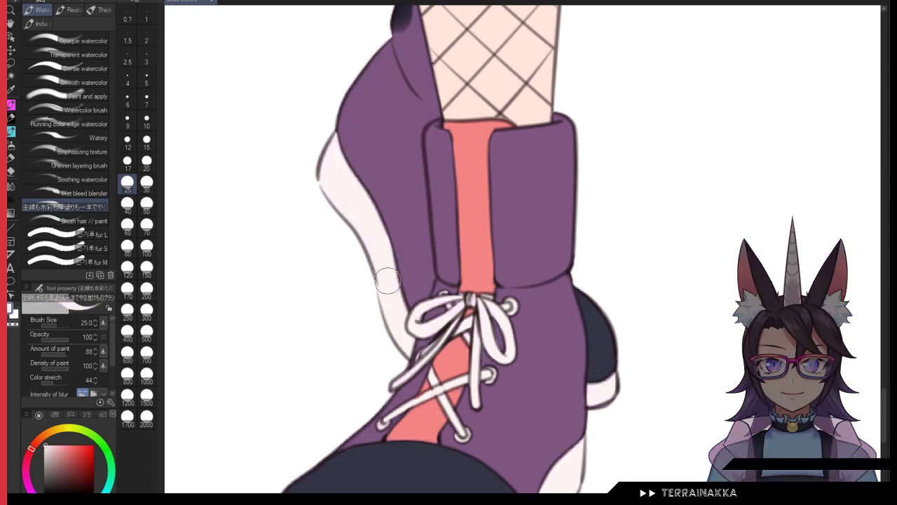
key("ctrl+y")
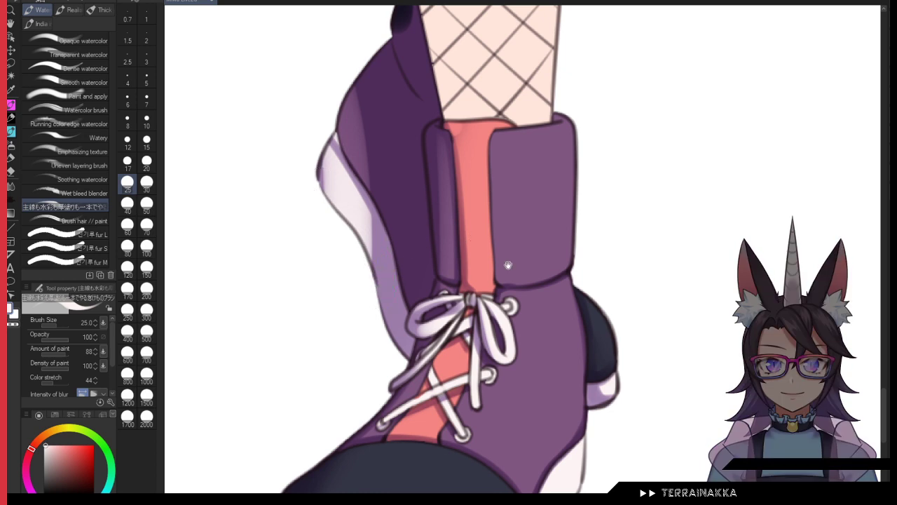
Step: Airbrush a warm peach light on the front boot and toe cap with Soft, undoing the size 50 trial and using size 170
left_click_drag(508, 265, 518, 148)
key("ctrl+minus")
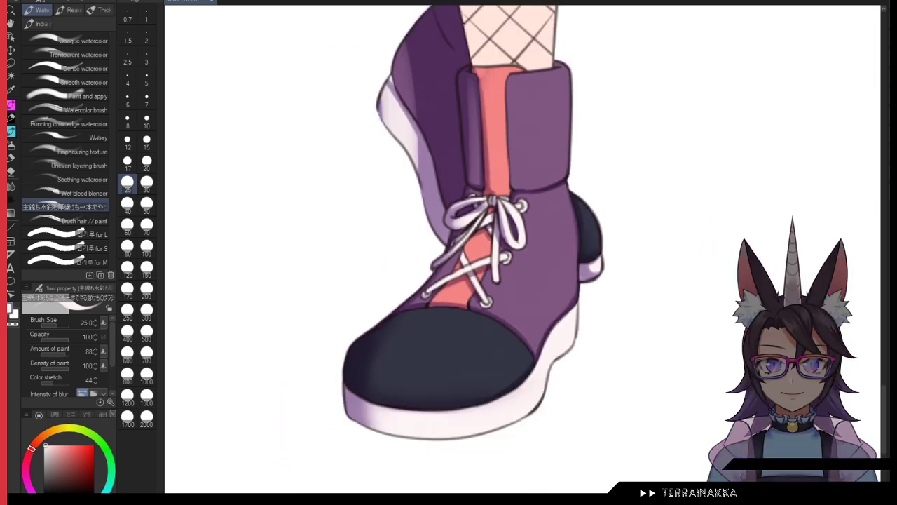
left_click(10, 146)
left_click(48, 433)
left_click(63, 444)
left_click_drag(506, 226, 417, 369)
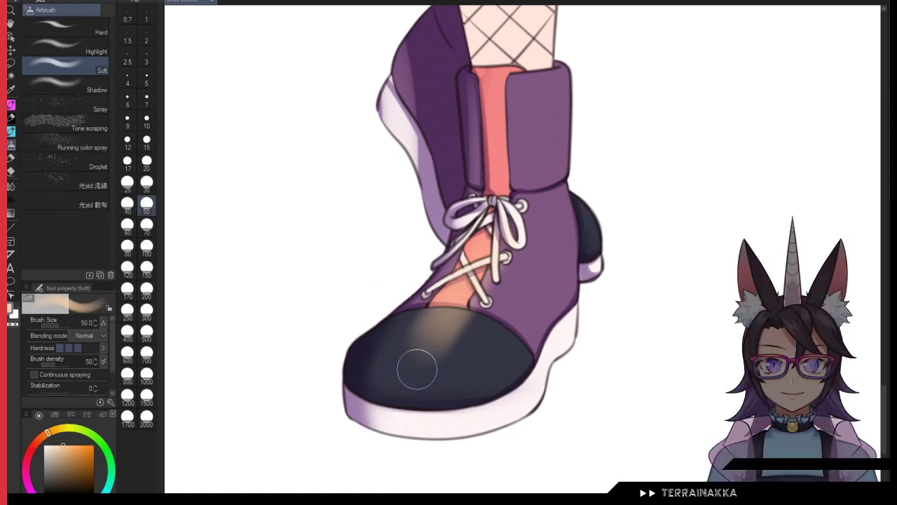
left_click(128, 290)
key("ctrl+z")
left_click_drag(464, 311, 536, 218)
mouse_move(523, 276)
left_mouse_down()
mouse_move(512, 328)
mouse_move(568, 180)
left_mouse_up()
key("ctrl+z")
left_click_drag(541, 259, 413, 457)
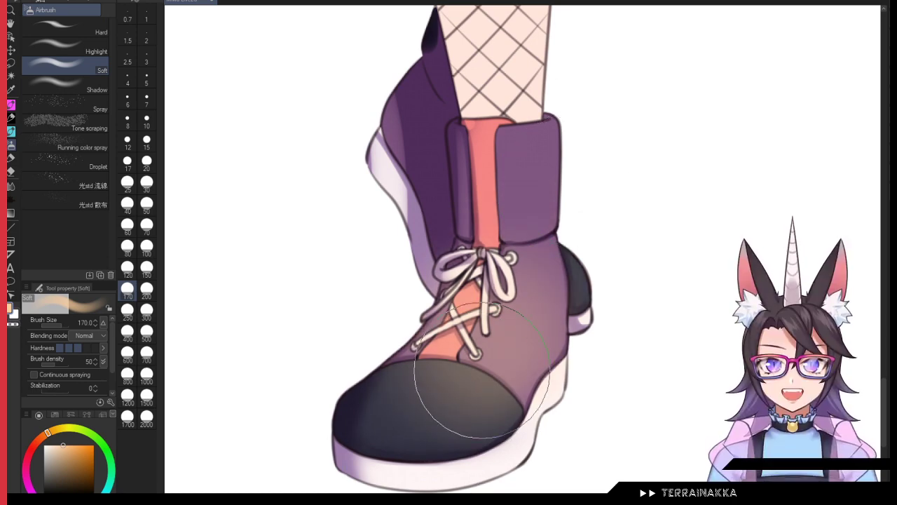
Step: Try a peach light on the back boot's heel and sole, and replace it with pale blue using Soft at size 170
left_click_drag(390, 150, 330, 90)
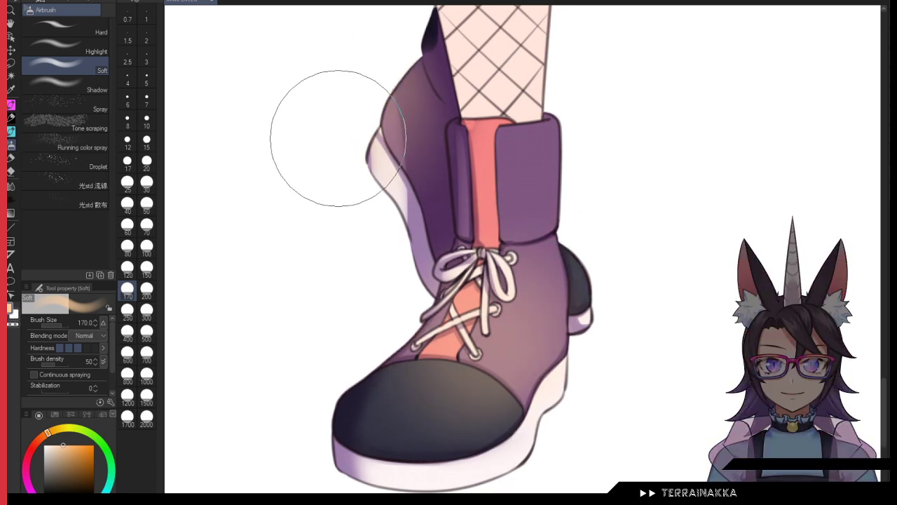
left_click_drag(338, 138, 371, 82)
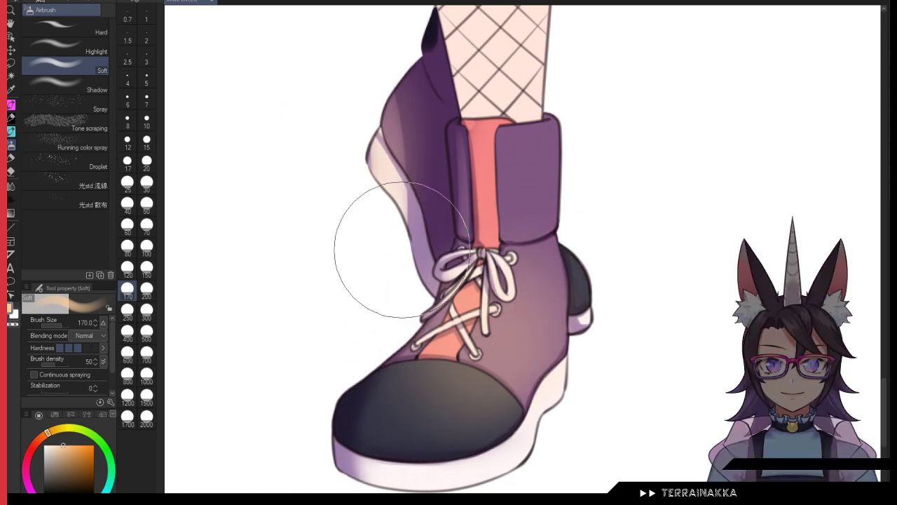
left_click(90, 503)
left_click_drag(354, 115, 382, 193)
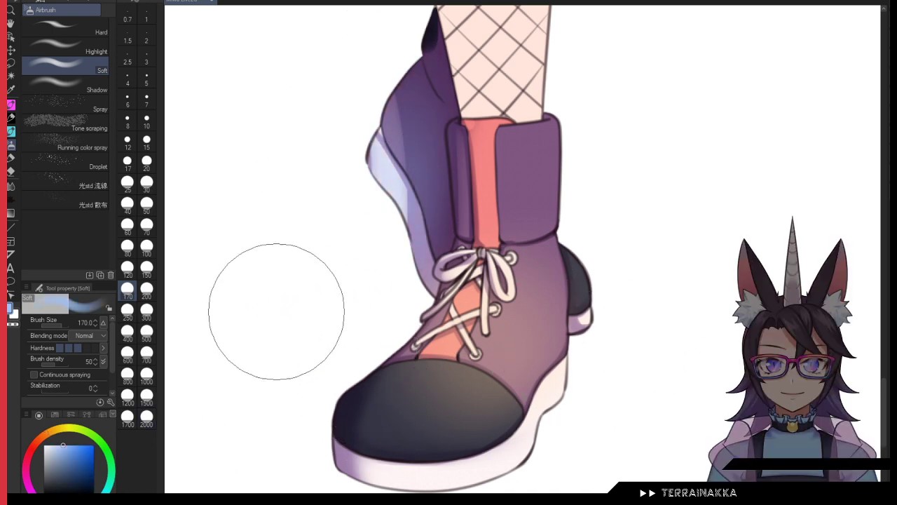
Step: Replace the pale blue light with a muted gray-blue on the back sole and toe caps, using Soft at sizes 170 and 50
left_click(54, 452)
key("ctrl+z")
left_click_drag(372, 80, 385, 202)
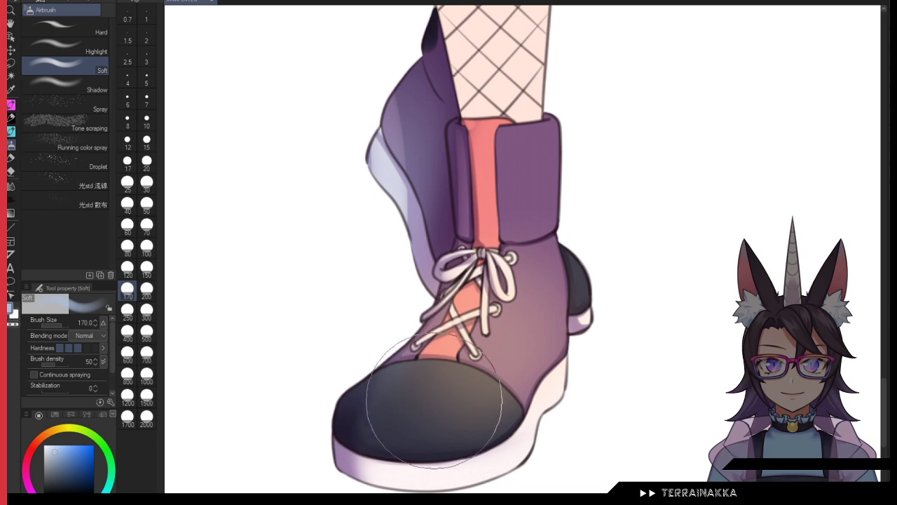
left_click(146, 203)
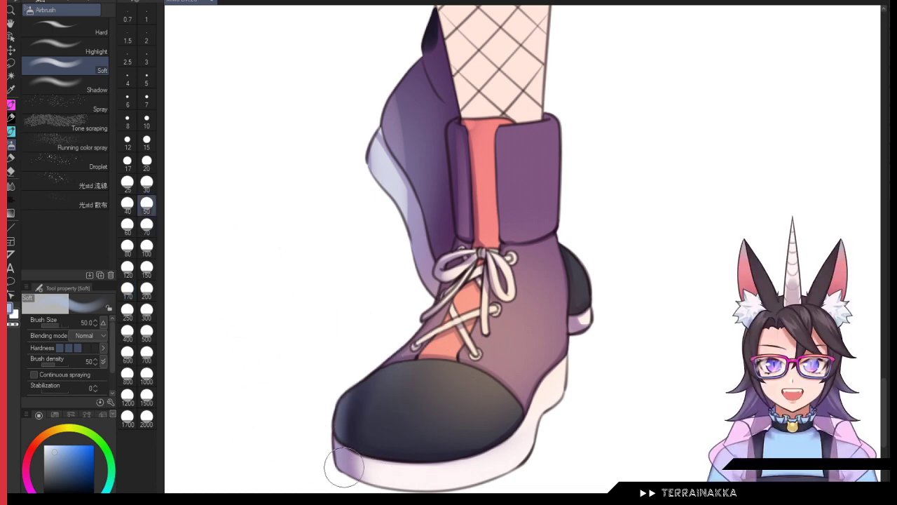
left_click_drag(583, 246, 600, 317)
left_click_drag(596, 368, 602, 253)
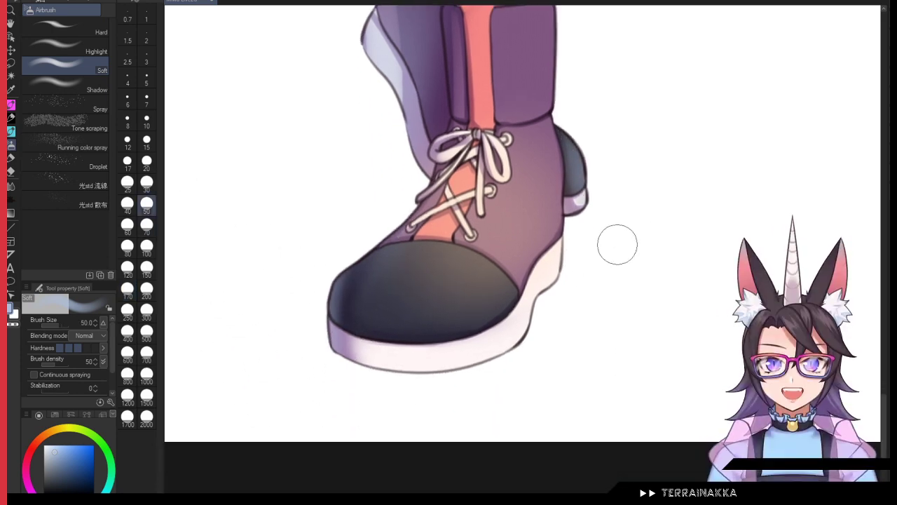
scroll(699, 263, "down", 1)
left_click_drag(677, 283, 642, 394)
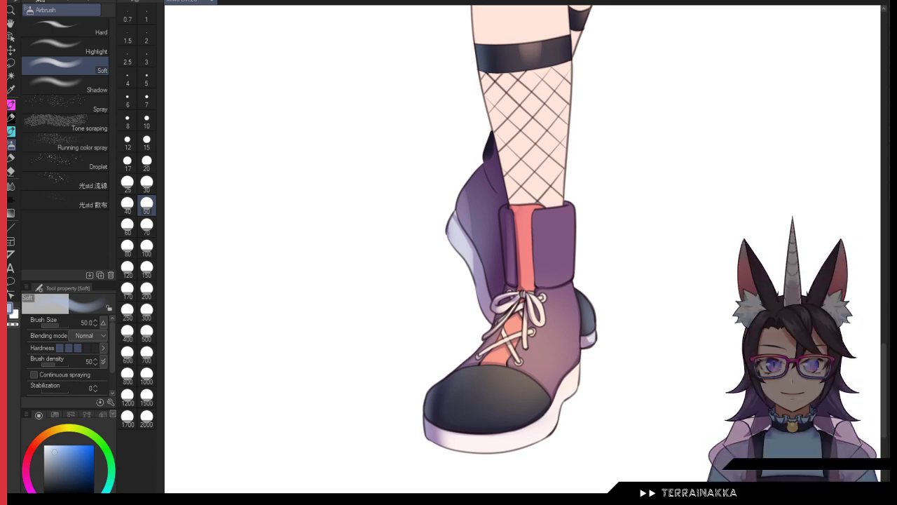
key("ctrl+minus")
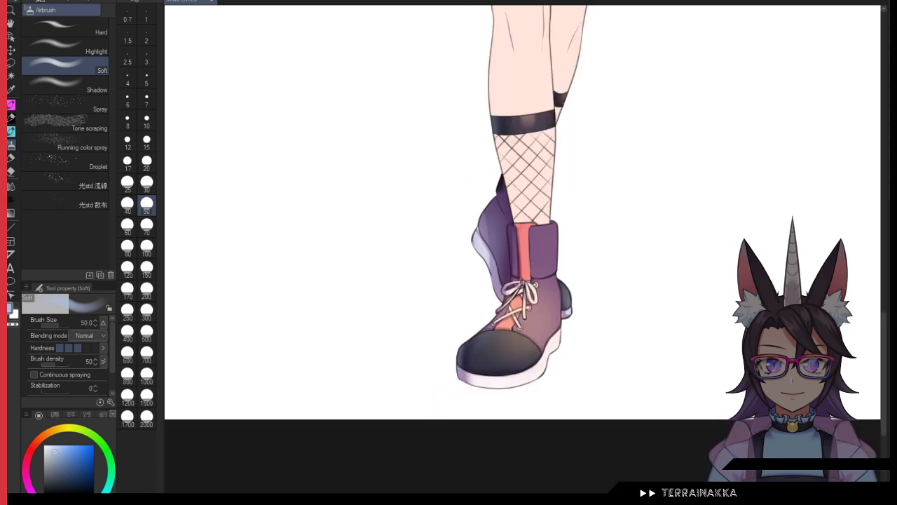
Step: Paint a pale orange rim light along the front boot cuff's outer edge with the watercolor brush, undoing the size 10 trial and using size 50
left_click(11, 131)
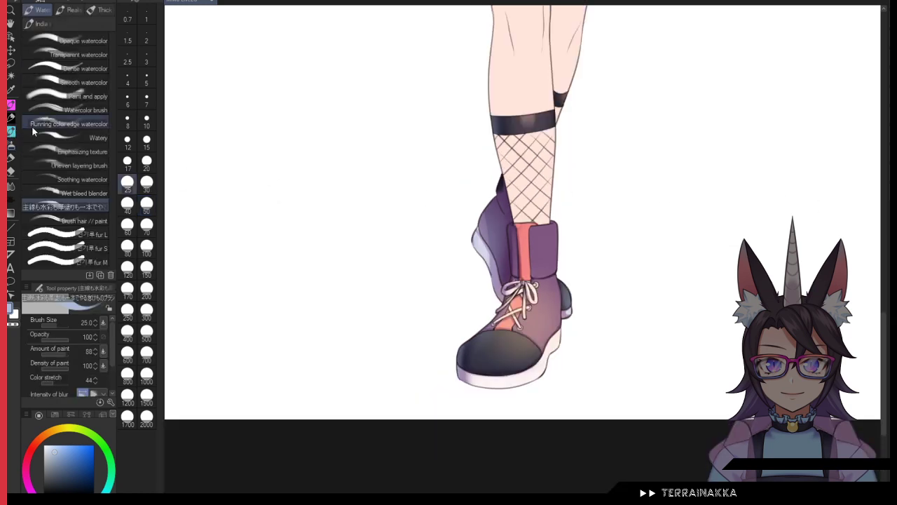
left_click(146, 121)
left_click(50, 445)
left_click(49, 431)
key("ctrl+plus")
key("ctrl+plus")
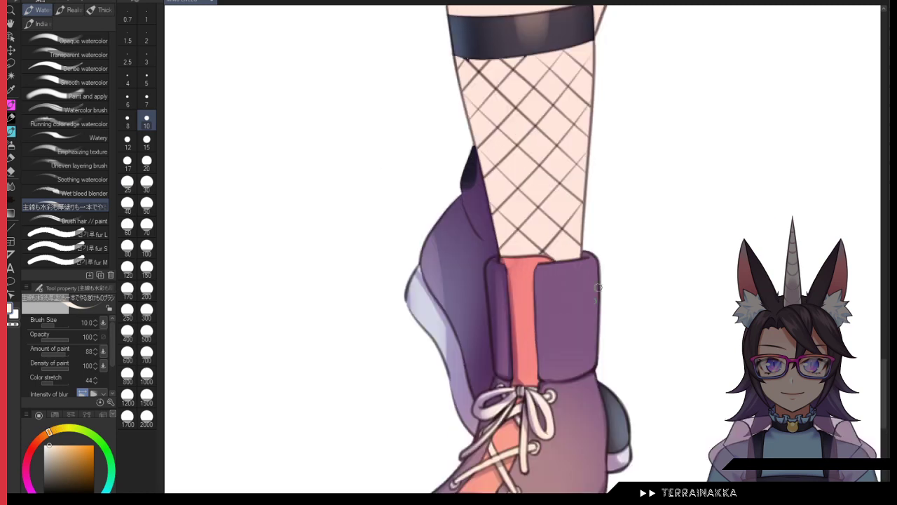
left_click_drag(591, 254, 594, 347)
key("ctrl+z")
left_click_drag(589, 335, 538, 240)
left_click(146, 204)
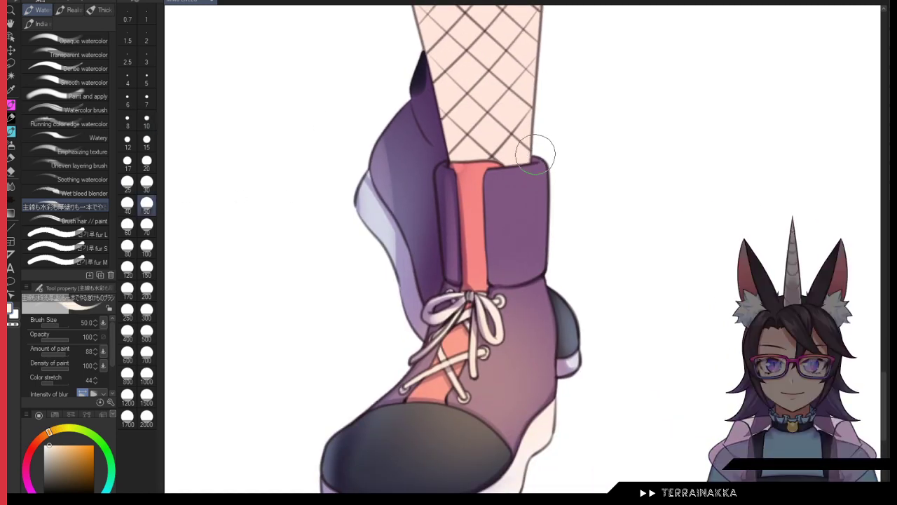
mouse_move(537, 156)
left_mouse_down()
mouse_move(550, 218)
mouse_move(537, 159)
mouse_move(549, 198)
mouse_move(547, 165)
mouse_move(547, 219)
left_mouse_up()
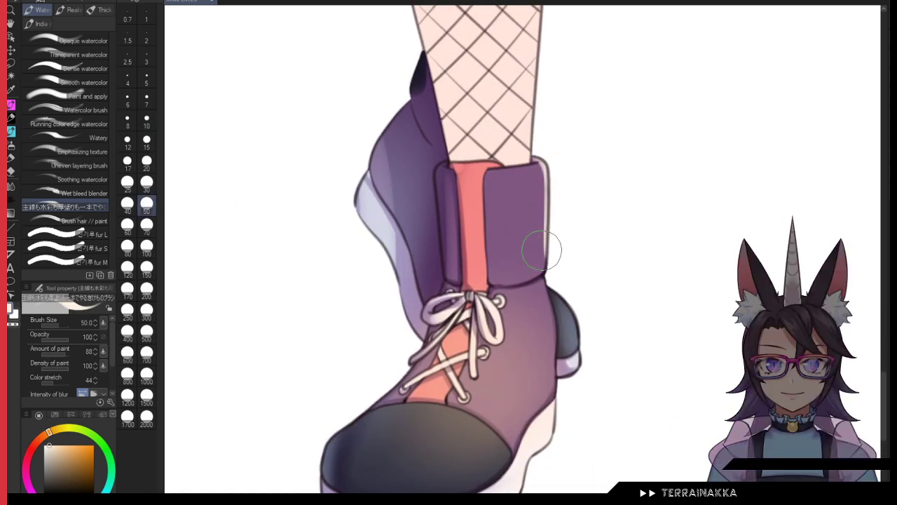
Step: Shift the light's hue toward red-orange and extend the rim light down the front boot's outer edge and onto the back toe cap at size 30
left_click_drag(47, 434, 43, 436)
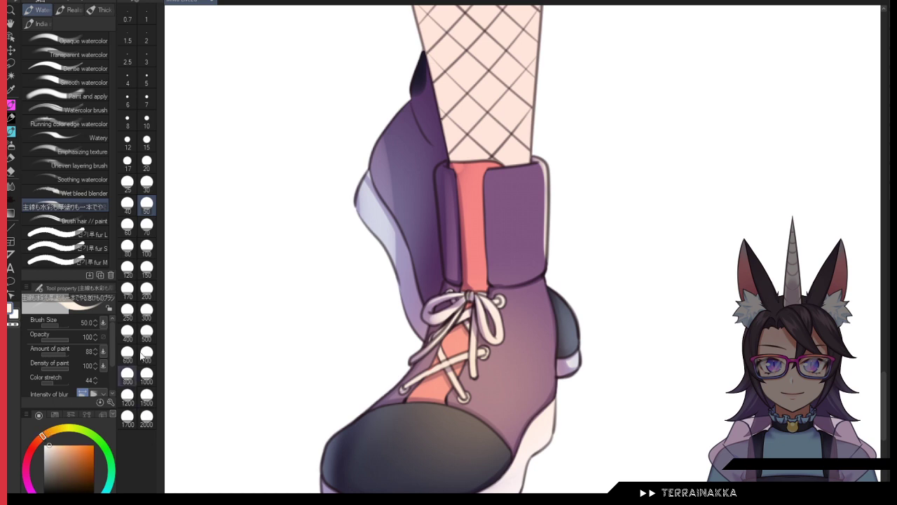
mouse_move(533, 153)
left_mouse_down()
mouse_move(552, 234)
mouse_move(548, 189)
mouse_move(547, 281)
mouse_move(542, 274)
mouse_move(555, 452)
left_mouse_up()
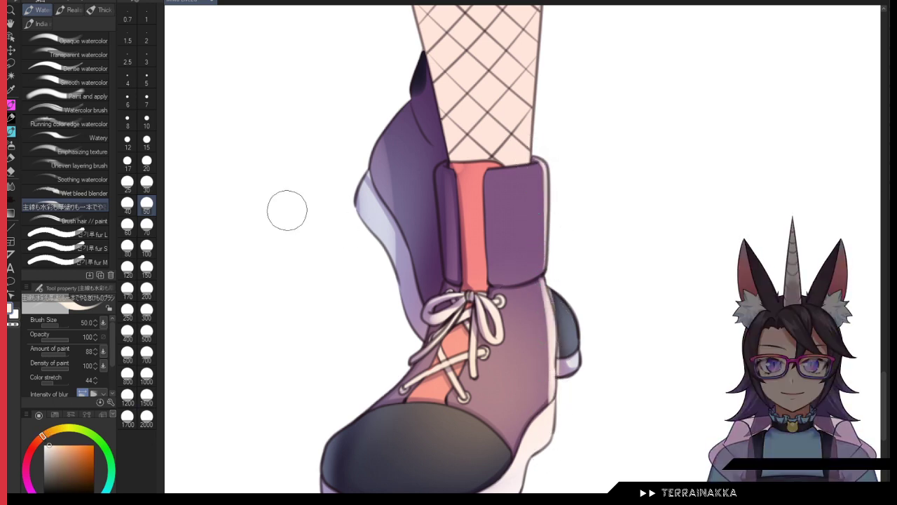
left_click(146, 183)
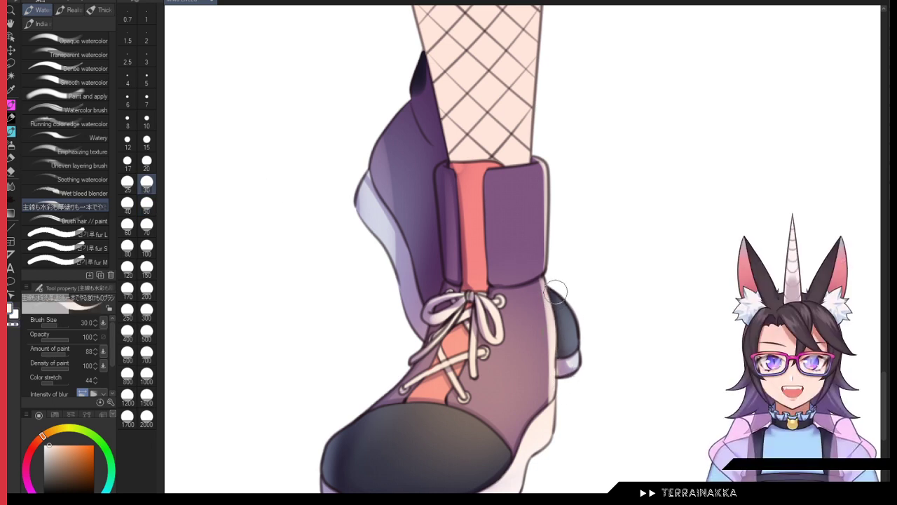
left_click_drag(556, 290, 581, 348)
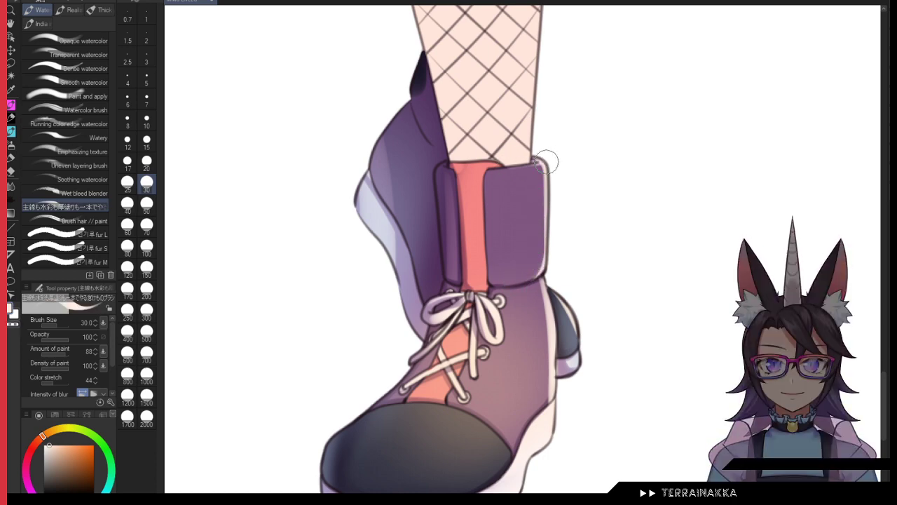
key("ctrl+z")
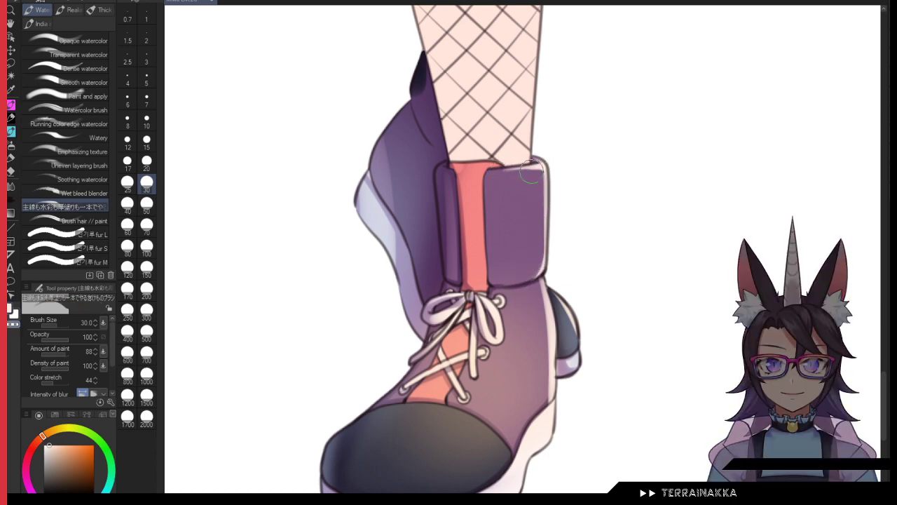
Step: Highlight the upper rim of the boot tongue and the narrow cuff flap's inner edge with the watercolor brush at size 20
left_click(147, 162)
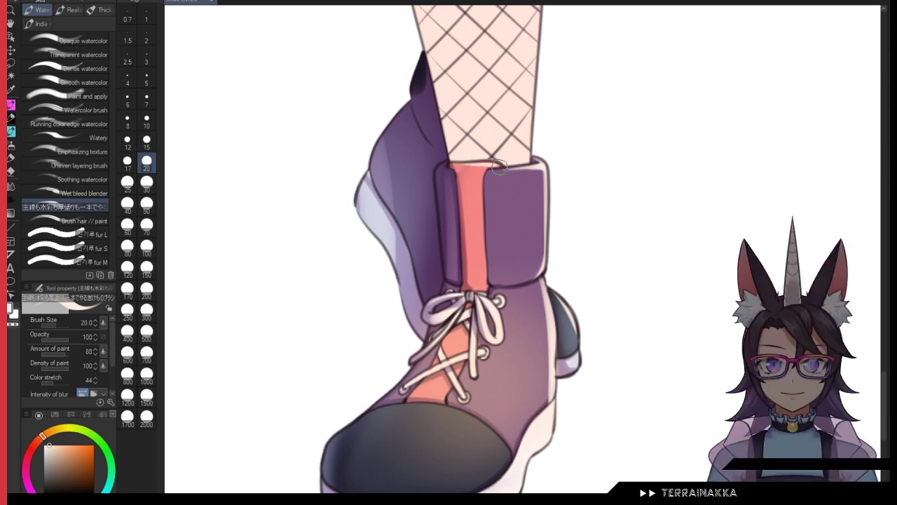
left_click_drag(454, 165, 457, 261)
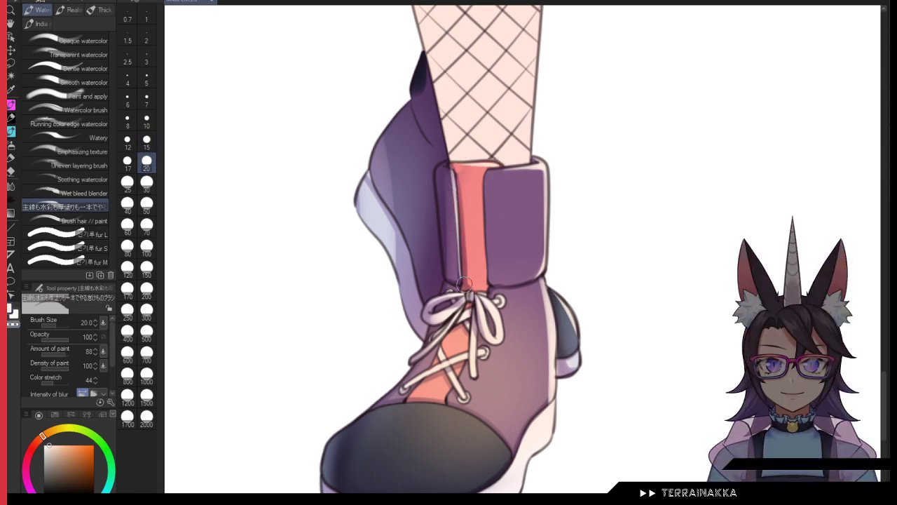
scroll(554, 259, "down", 2)
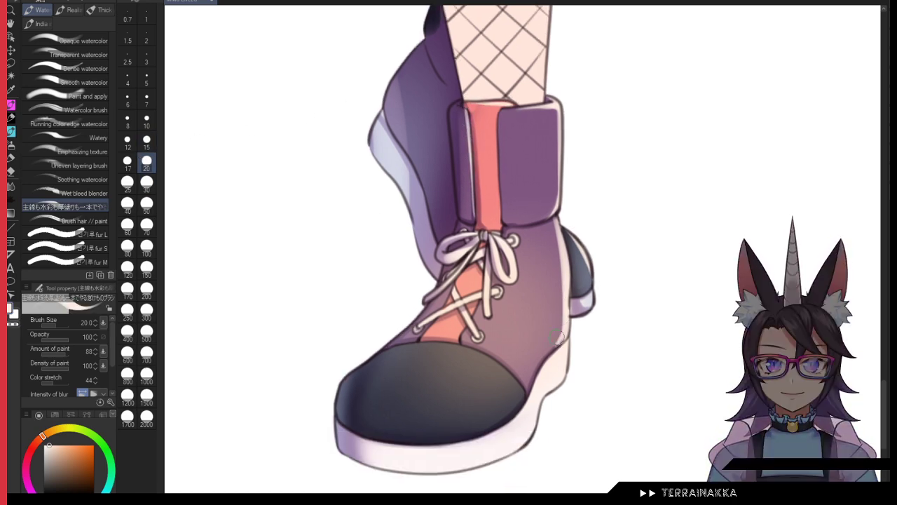
Step: Add a small highlight on the front toe cap at size 70 and another on the back boot's fold at size 40
key("bracketright")
key("bracketright")
key("bracketright")
key("bracketright")
key("bracketright")
key("bracketright")
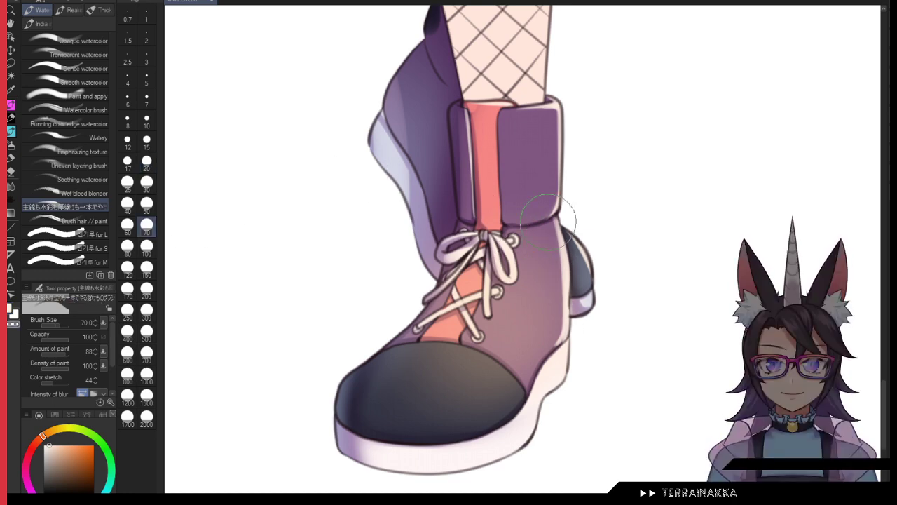
left_click_drag(499, 365, 496, 370)
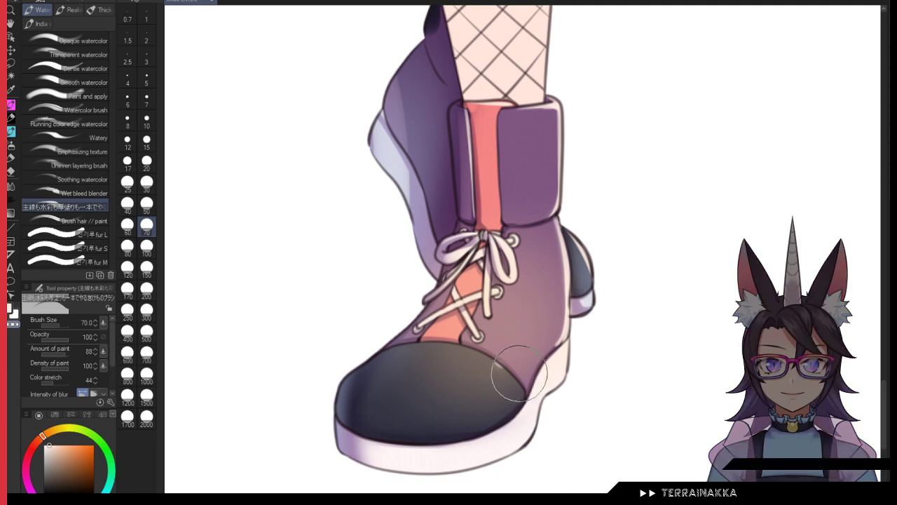
key("bracketleft")
key("bracketleft")
key("bracketleft")
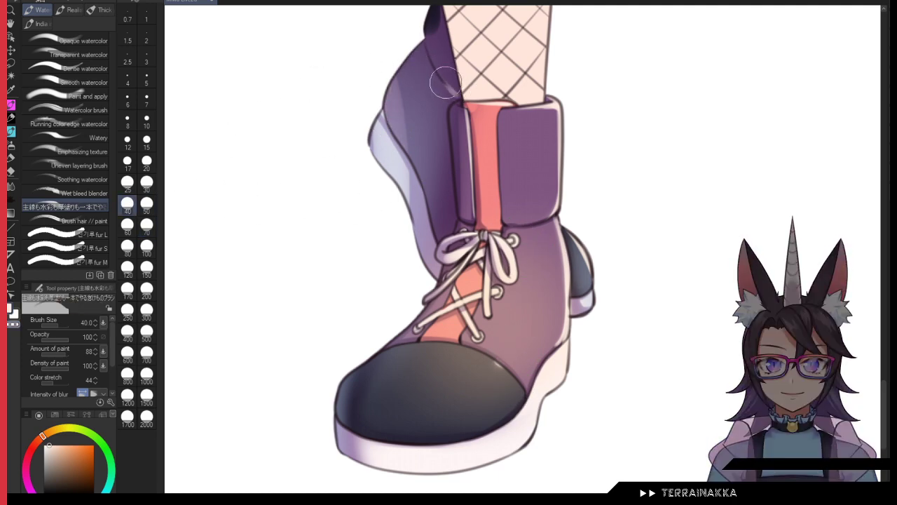
scroll(548, 284, "down", 4)
scroll(591, 309, "up", 3)
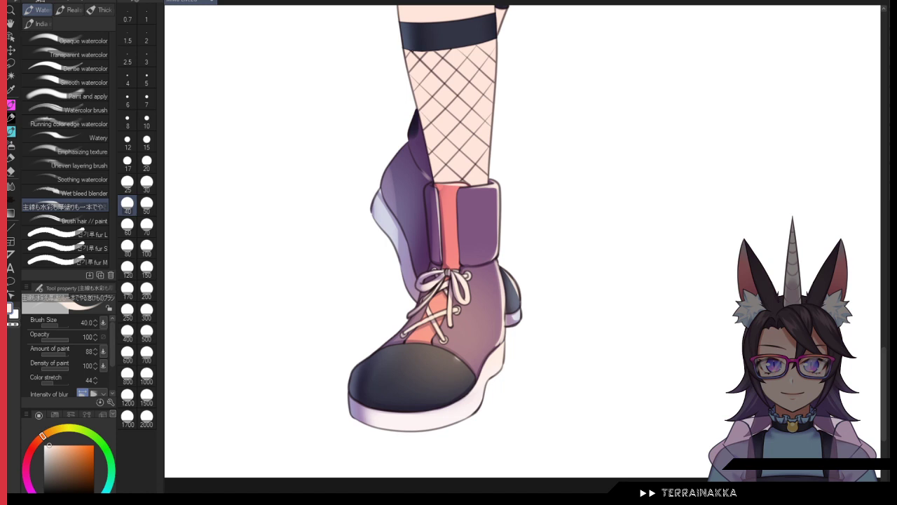
left_click(144, 230)
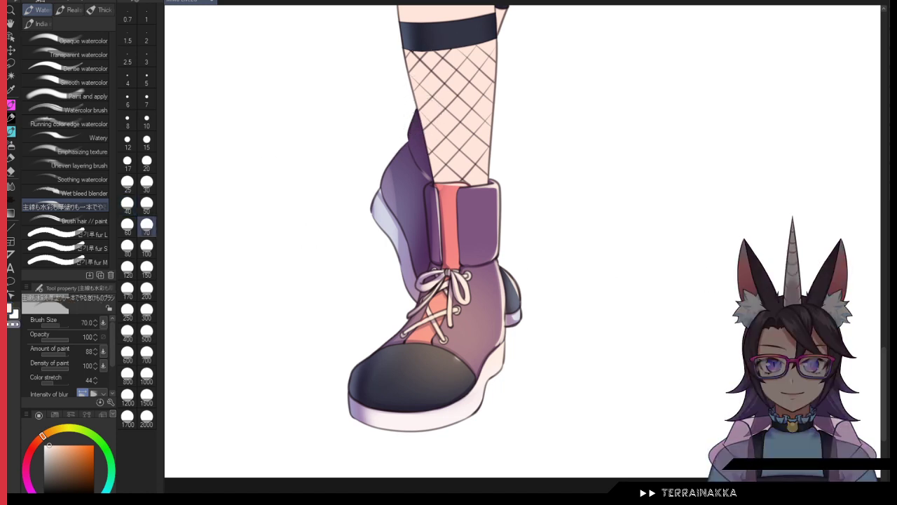
Step: Airbrush pink blush from the skin color set onto both knees with Soft at size 50, and blend it with Blur at size 150
key("ctrl+minus")
key("ctrl+minus")
left_click_drag(722, 187, 687, 434)
left_click(56, 415)
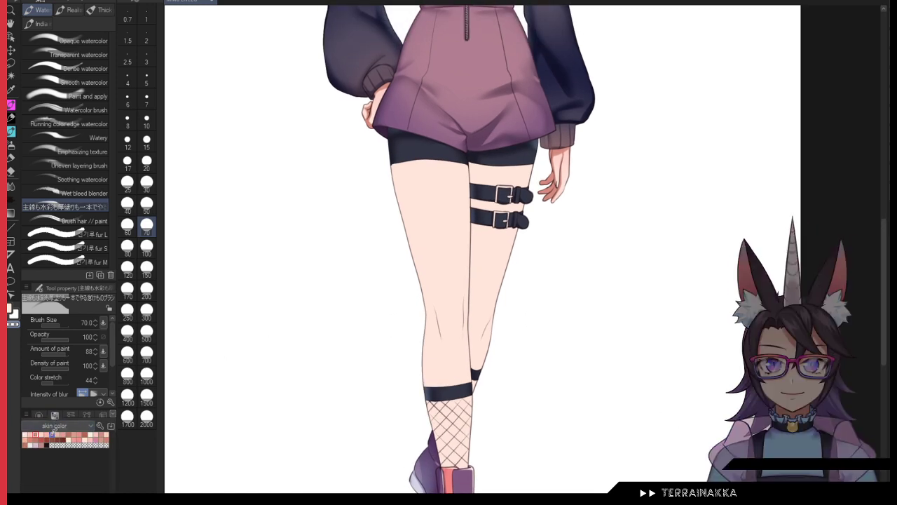
left_click(30, 435)
left_click(11, 145)
scroll(389, 165, "up", 1)
mouse_move(469, 391)
left_mouse_down()
mouse_move(449, 334)
mouse_move(487, 322)
left_mouse_up()
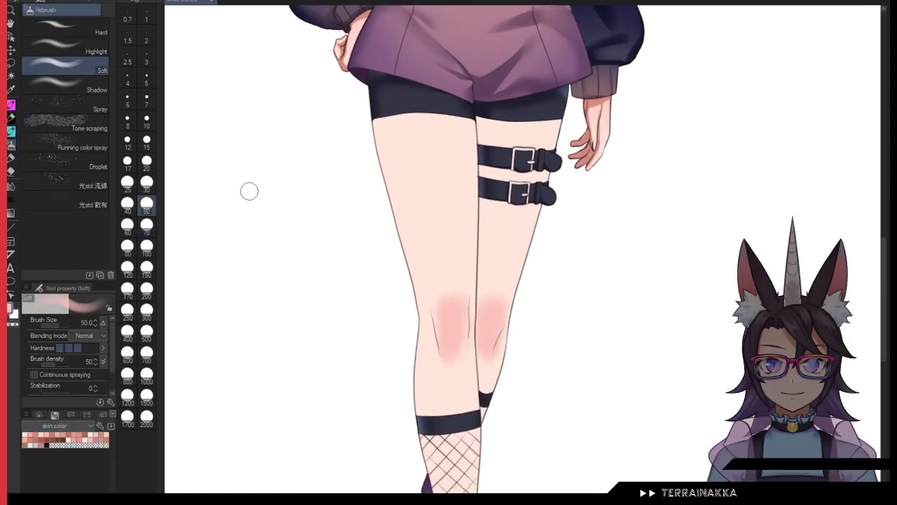
left_click(10, 186)
left_click(146, 267)
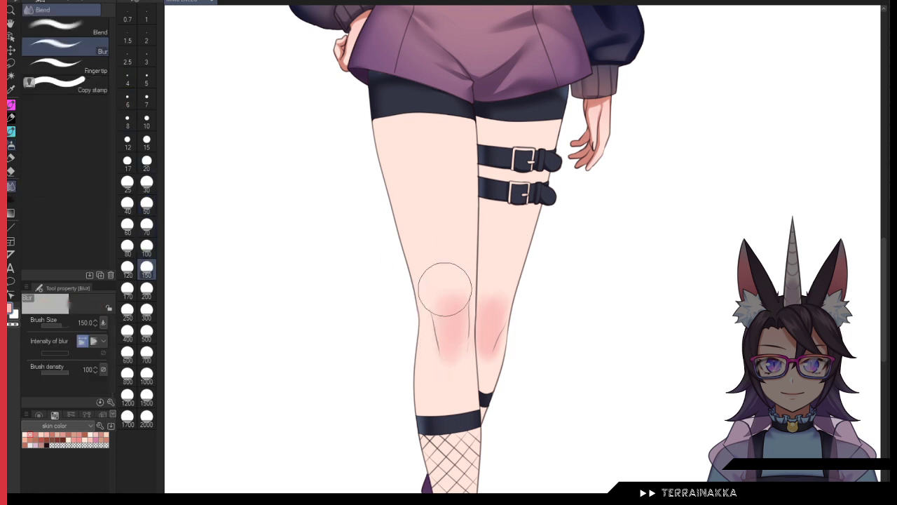
mouse_move(445, 290)
left_mouse_down()
mouse_move(462, 353)
mouse_move(450, 363)
mouse_move(492, 332)
mouse_move(497, 360)
left_mouse_up()
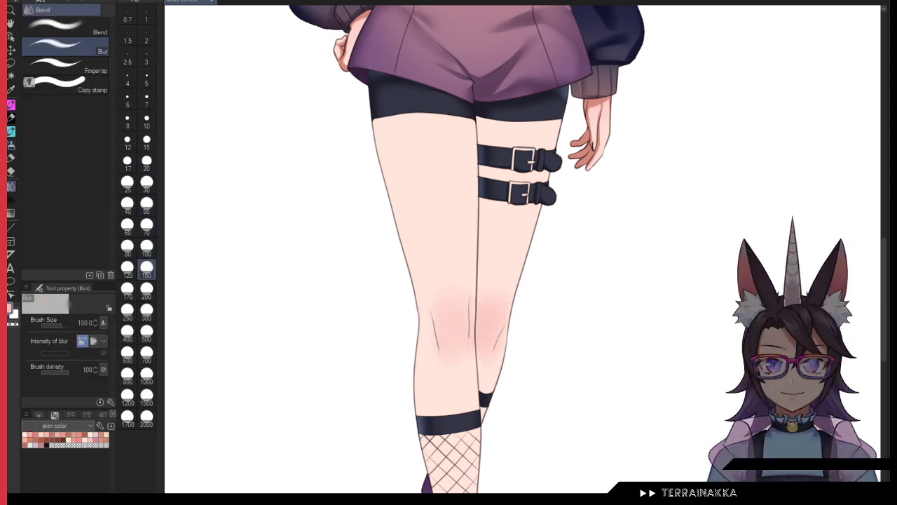
Step: Paint a reddish skin shadow on the back thigh under the shorts and straps with the watercolor brush at size 200
left_click(10, 131)
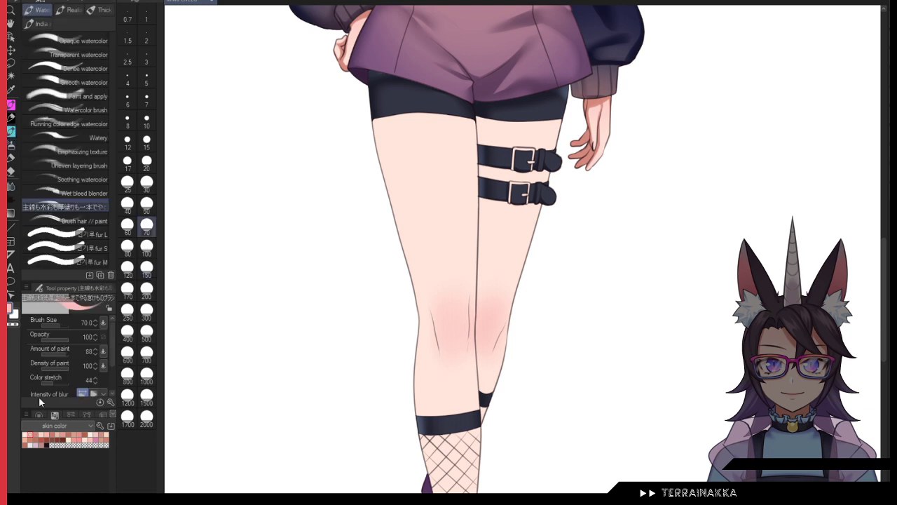
left_click(146, 289)
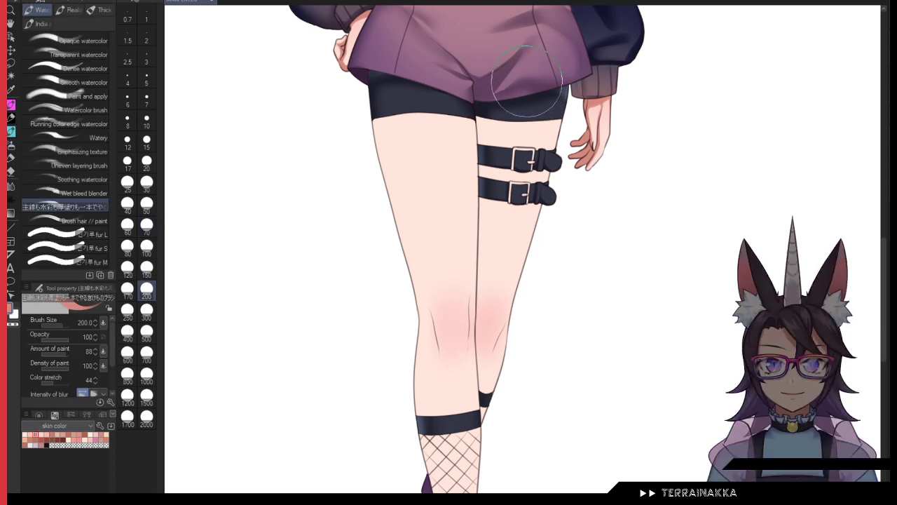
mouse_move(492, 105)
left_mouse_down()
mouse_move(481, 161)
mouse_move(490, 112)
mouse_move(522, 128)
mouse_move(515, 139)
left_mouse_up()
left_click_drag(460, 145, 456, 250)
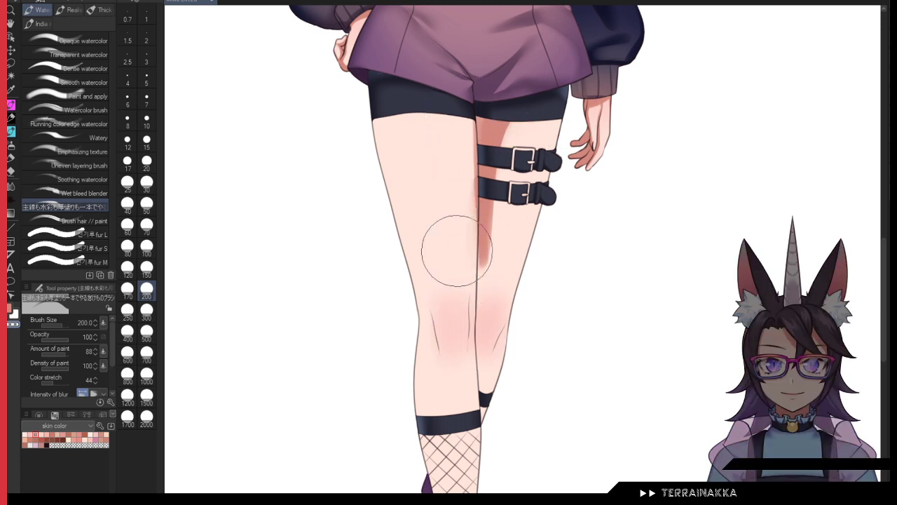
Step: Shade the front leg's outer edge from thigh to calf at size 150, trimming the shadow with transparent color
left_click(147, 268)
key("c")
left_click_drag(370, 86, 413, 289)
mouse_move(382, 164)
left_mouse_down()
mouse_move(411, 465)
mouse_move(391, 328)
left_mouse_up()
left_click_drag(375, 208, 376, 237)
left_click_drag(379, 278, 372, 260)
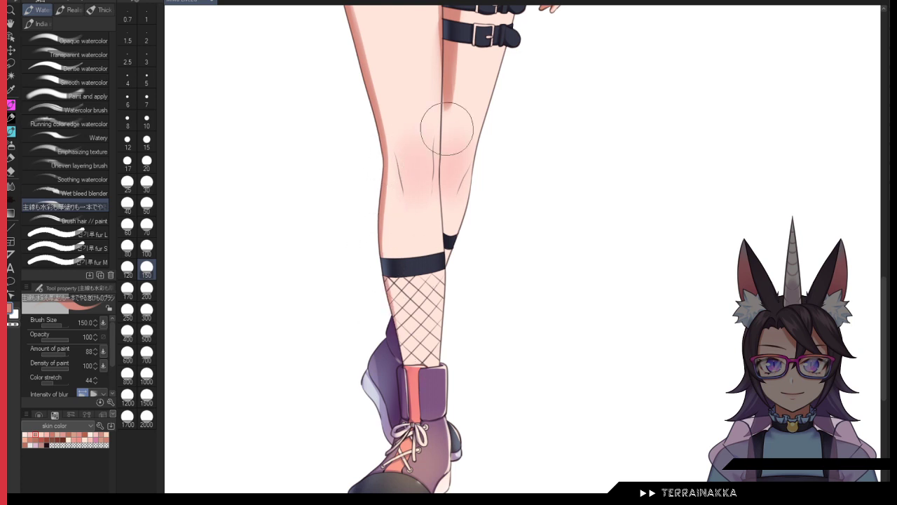
Step: Shade both knees at size 150, trim the front knee's shadow with transparent color, and add a thin shadow along its crease at size 70
mouse_move(447, 128)
left_mouse_down()
mouse_move(460, 196)
mouse_move(447, 280)
mouse_move(458, 205)
mouse_move(442, 184)
mouse_move(437, 317)
mouse_move(436, 231)
mouse_move(467, 151)
mouse_move(452, 201)
mouse_move(469, 161)
mouse_move(426, 134)
mouse_move(424, 205)
left_mouse_up()
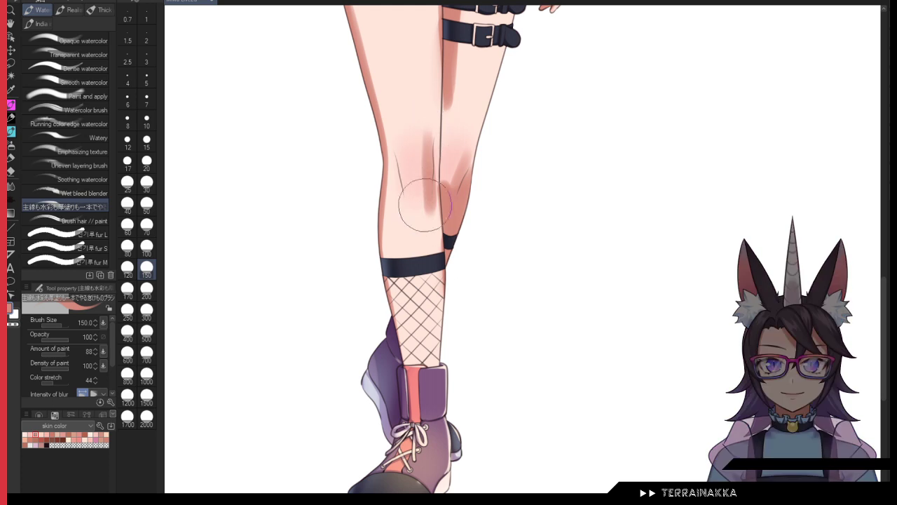
key("c")
left_click_drag(419, 160, 418, 233)
key("c")
left_click(146, 226)
key("c")
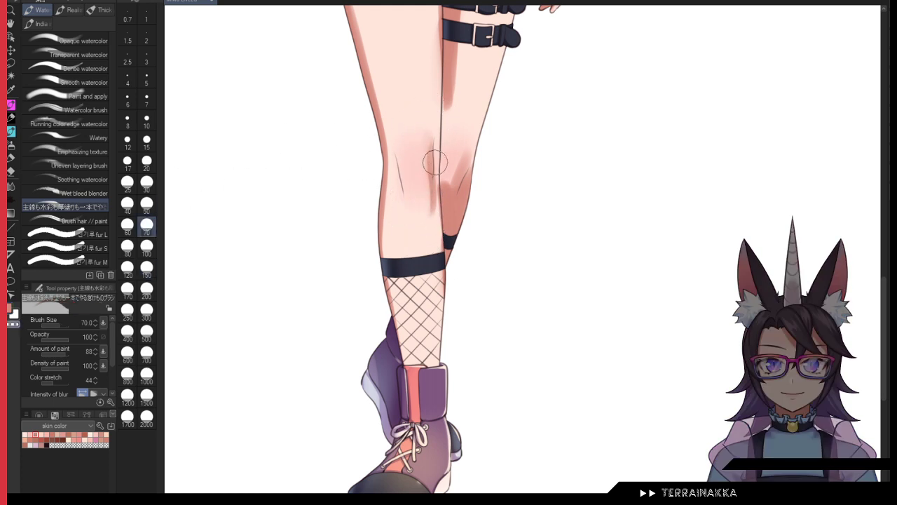
left_click_drag(394, 149, 404, 193)
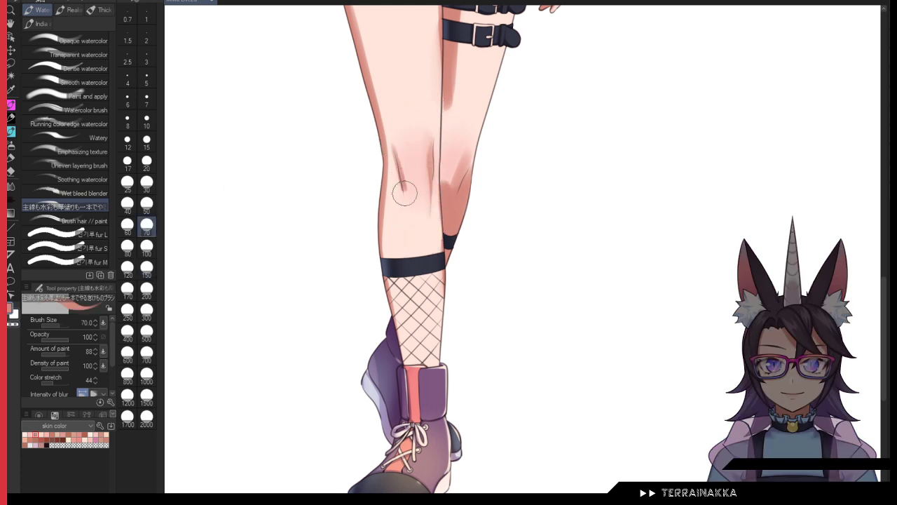
Step: Soften the knee and thigh shadows with Blur at size 150, and return to the watercolor brush at size 30
key("g")
left_click(10, 188)
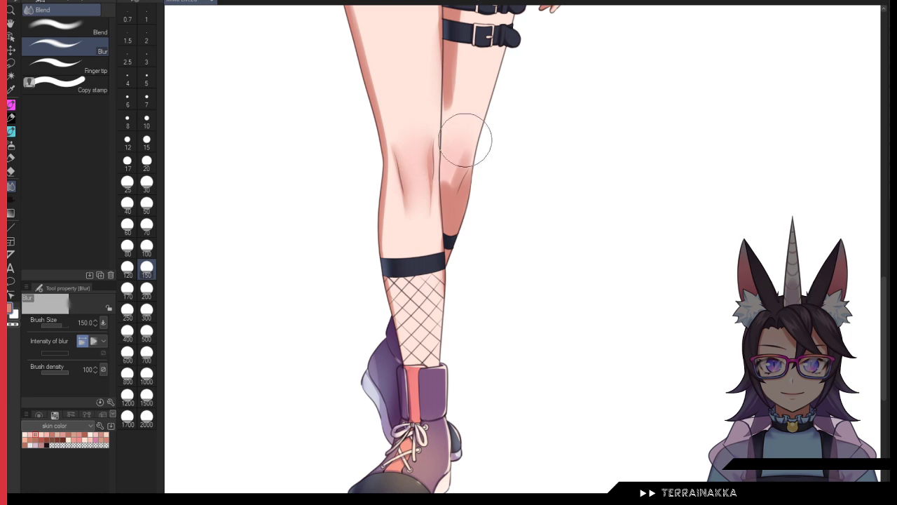
scroll(459, 140, "up", 3)
key("b")
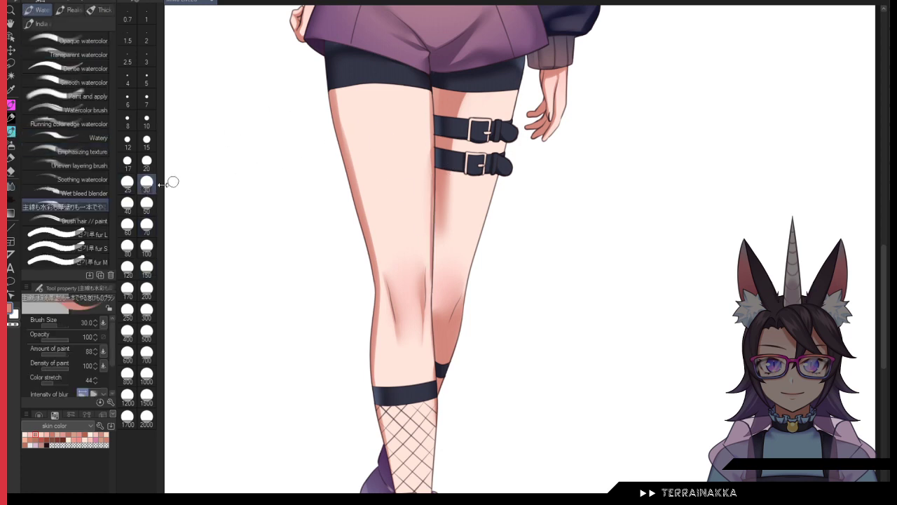
left_click(146, 203)
left_click_drag(436, 231, 433, 306)
key("ctrl+z")
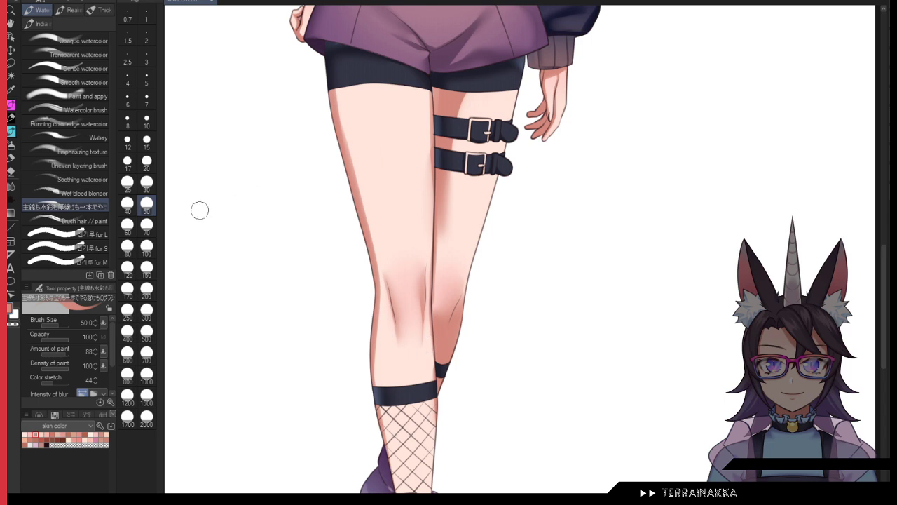
Step: Soften the shadow along the front leg's outer edge with Blur at size 70, then blend the thigh shading at size 200
left_click(10, 186)
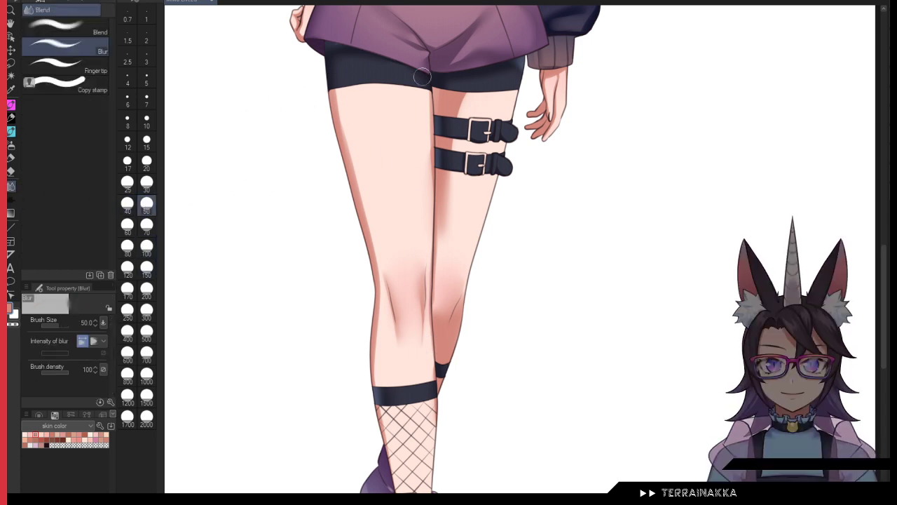
left_click(147, 224)
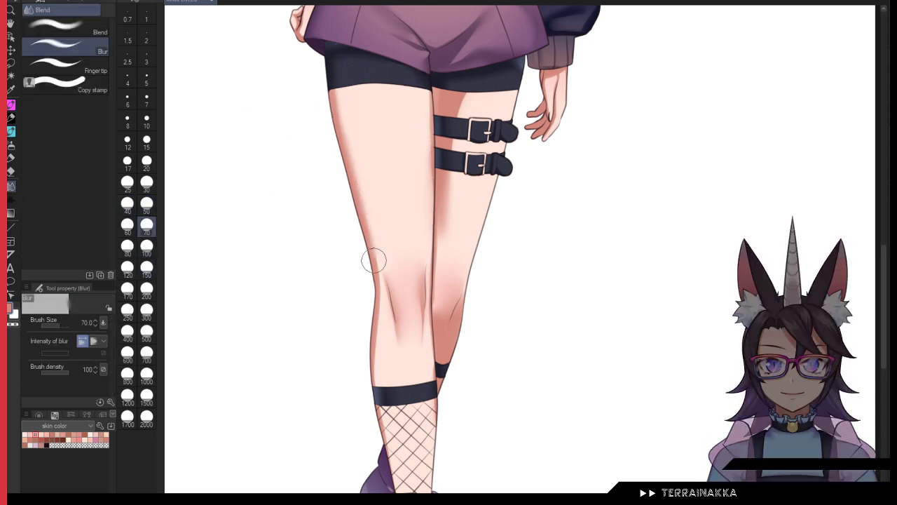
left_click_drag(374, 260, 373, 366)
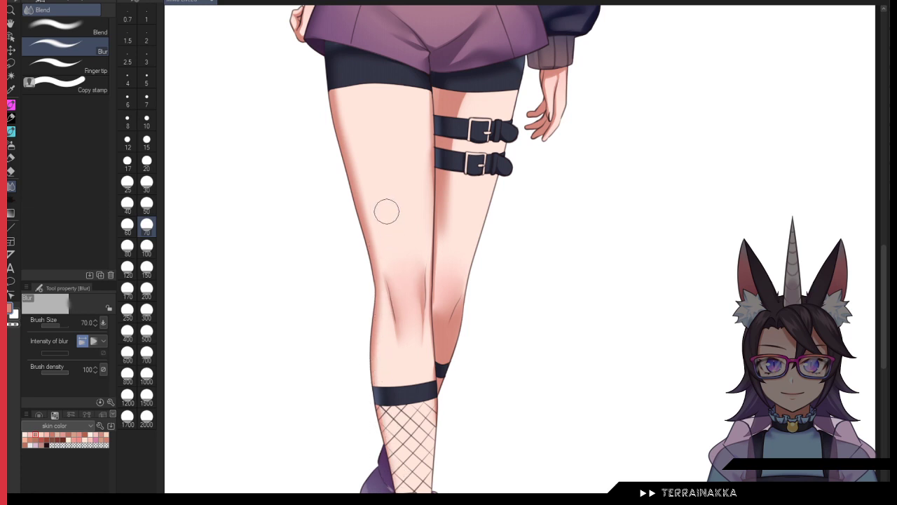
left_click(146, 288)
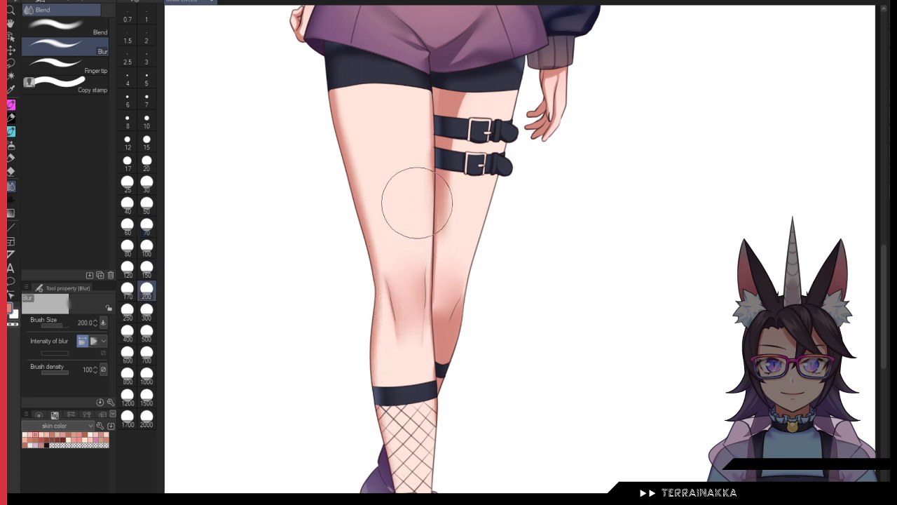
Step: Try to trim the back thigh's shadow with the Soft airbrush at size 100 in transparent color
left_click(11, 142)
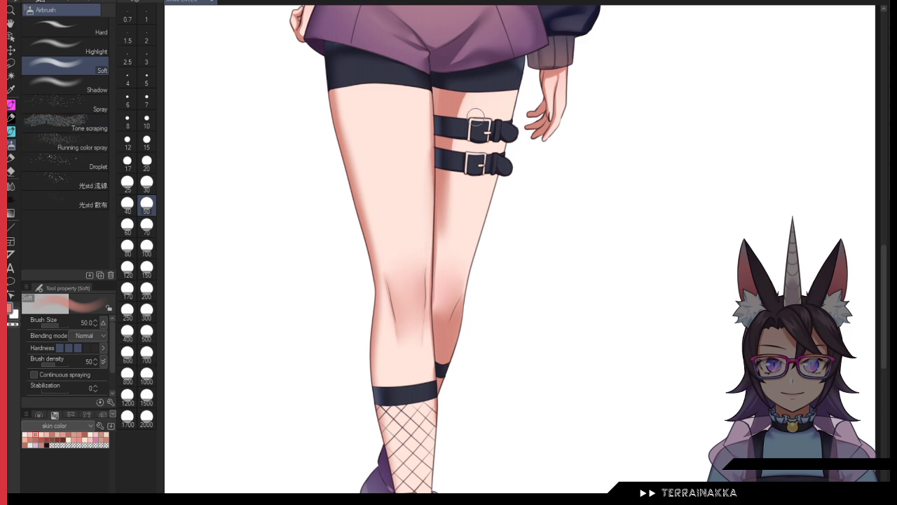
left_click(147, 247)
key("c")
left_click_drag(465, 97, 463, 112)
mouse_move(450, 222)
left_mouse_down()
mouse_move(449, 180)
mouse_move(449, 219)
left_mouse_up()
Step: Undo the airbrush strokes and lighten the back thigh's shadow in transparent color with the watercolor brush at size 150
left_click(10, 134)
left_click(146, 267)
key("ctrl+z")
key("ctrl+z")
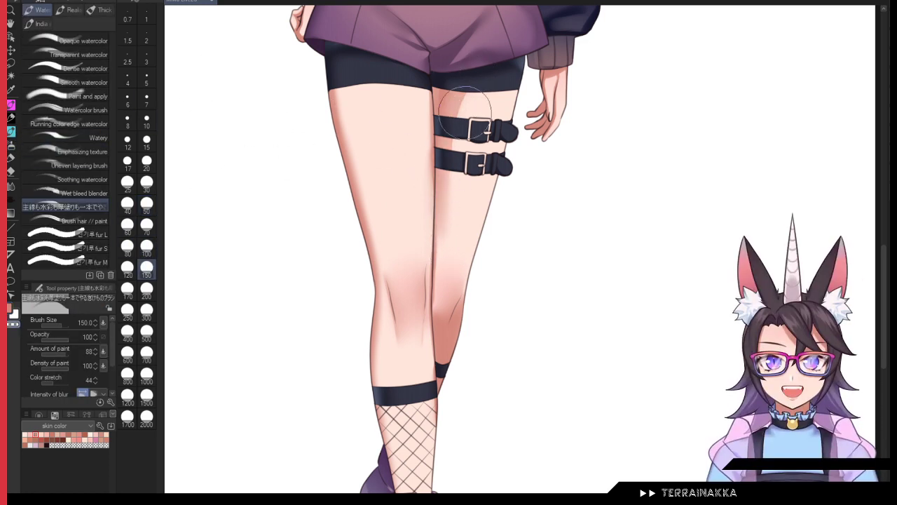
mouse_move(450, 196)
left_mouse_down()
mouse_move(461, 124)
mouse_move(442, 246)
mouse_move(465, 86)
mouse_move(440, 224)
mouse_move(439, 119)
left_mouse_up()
Step: Paint thin shadows at size 60 under the lower thigh strap and along the front thigh's inner edge, blurring the back leg's shading at size 50
left_click(127, 224)
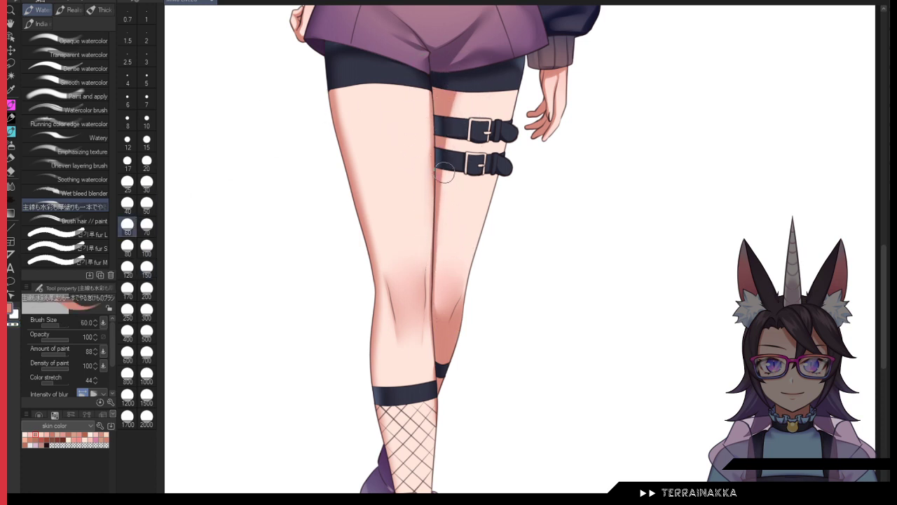
left_click_drag(441, 171, 510, 174)
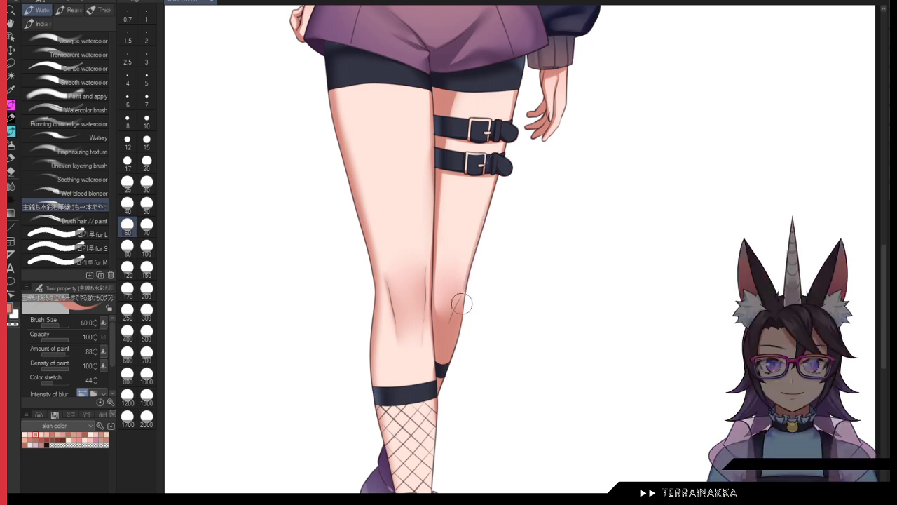
left_click(11, 186)
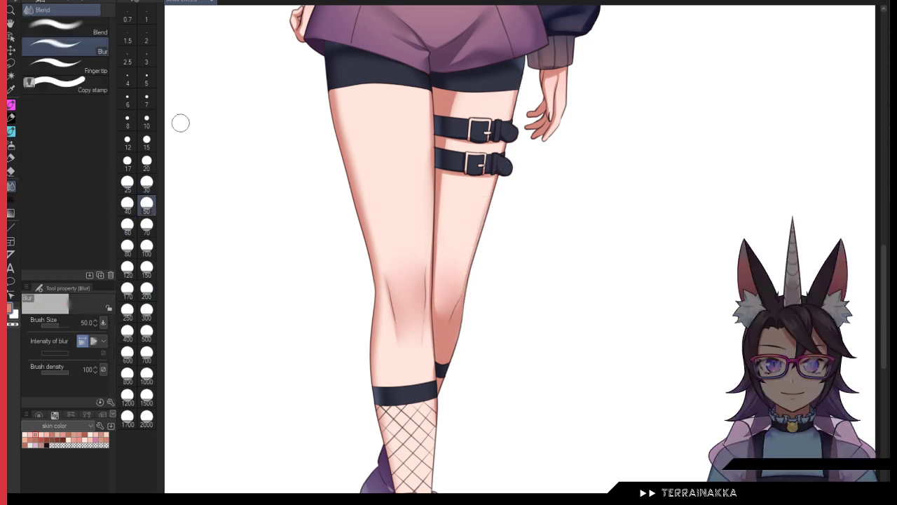
left_click(10, 134)
left_click_drag(427, 87, 429, 183)
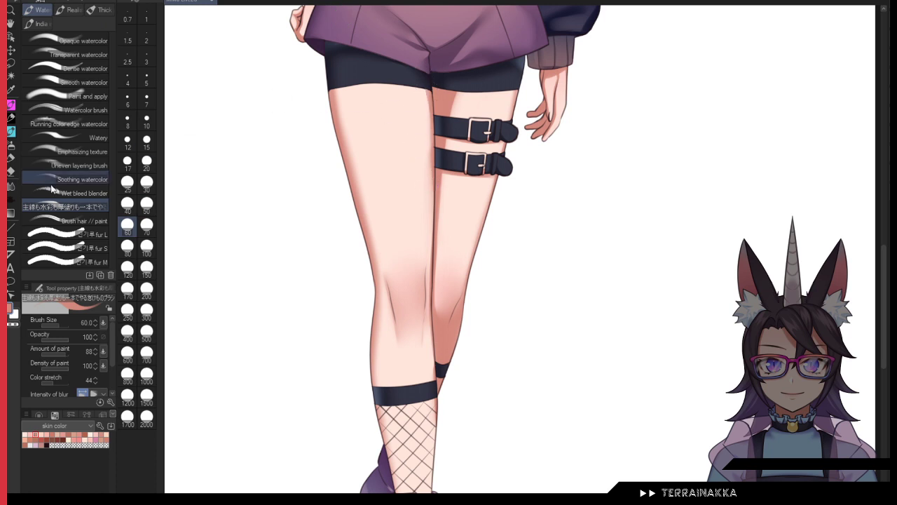
Step: Blend the leg shadows with Blur at size 100 and shade the front leg's inner edge from knee to calf with watercolor at size 60
left_click(11, 186)
left_click(147, 246)
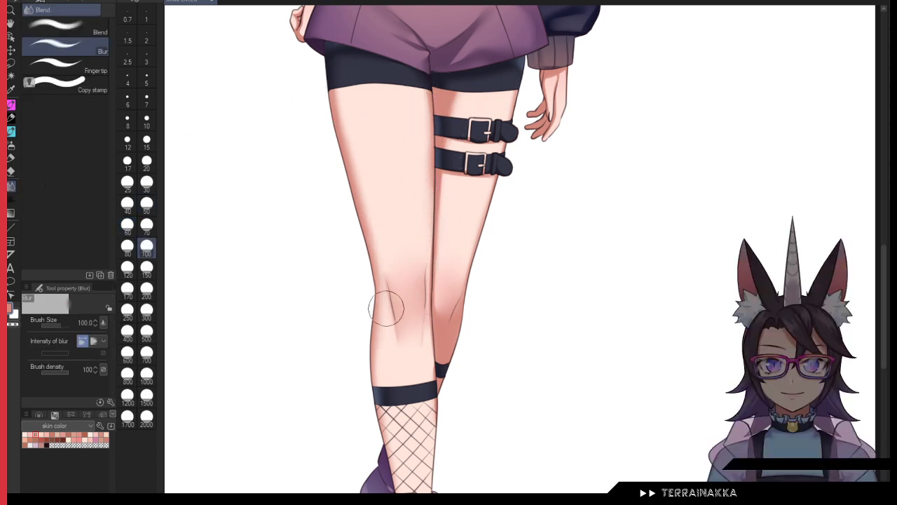
key("b")
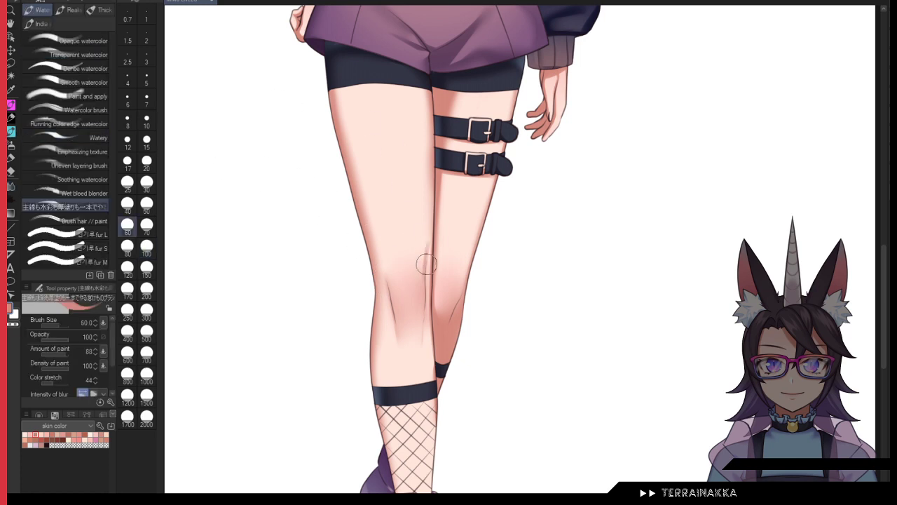
key("j")
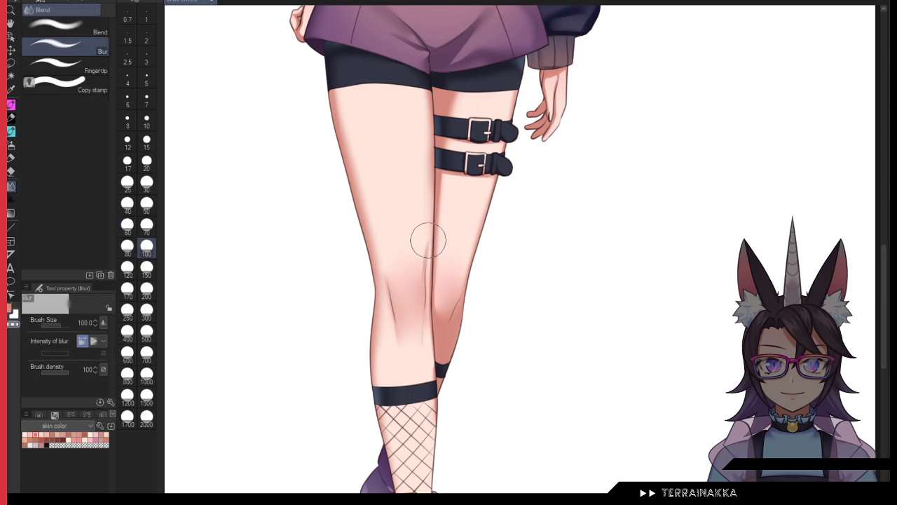
key("b")
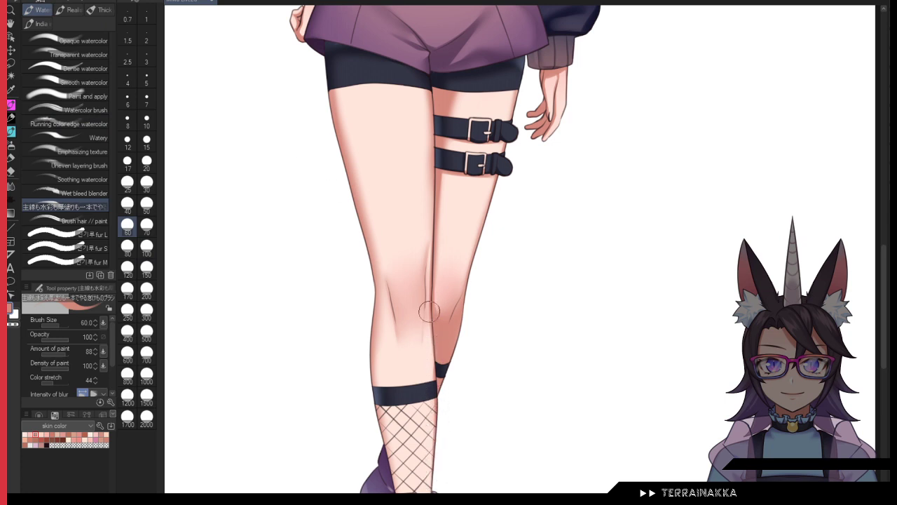
left_click_drag(429, 311, 430, 397)
Step: Add small white highlights to both knees with the watercolor brush at size 60, trimming them with transparent color
scroll(477, 256, "up", 5)
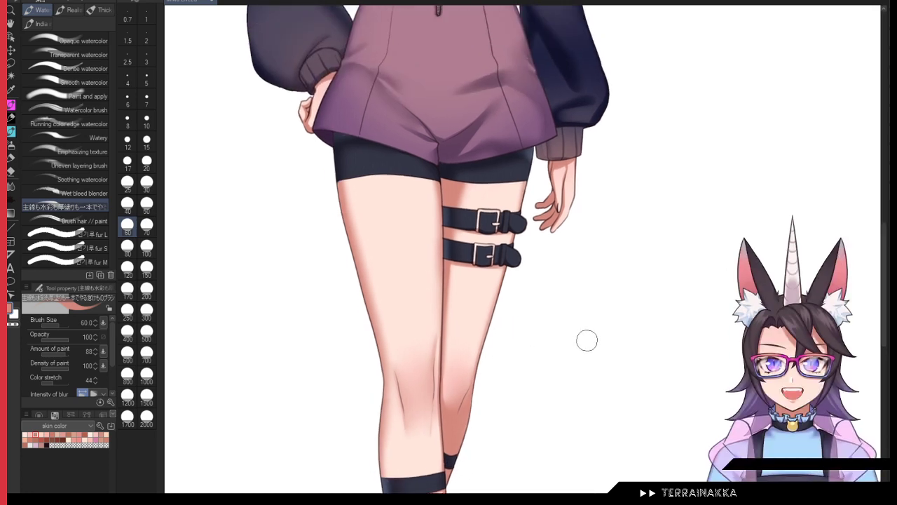
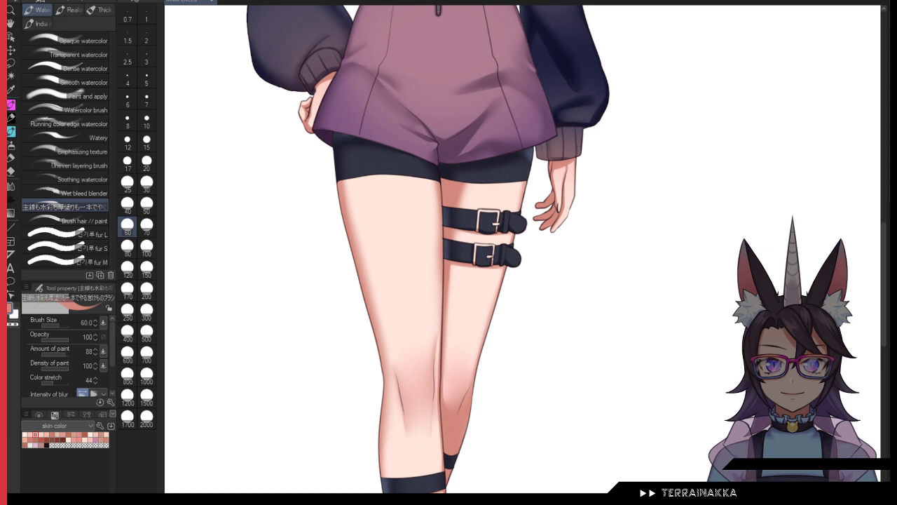
key("ctrl+minus")
left_click_drag(490, 280, 484, 218)
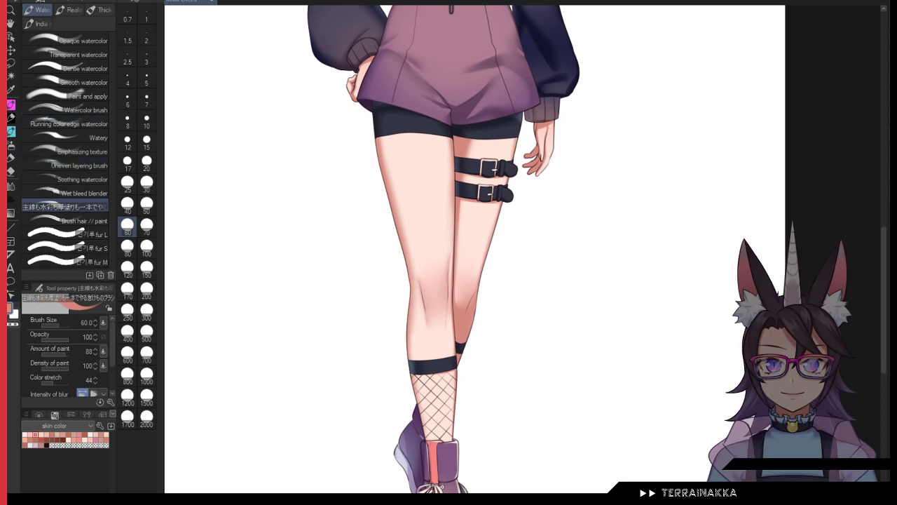
key("x")
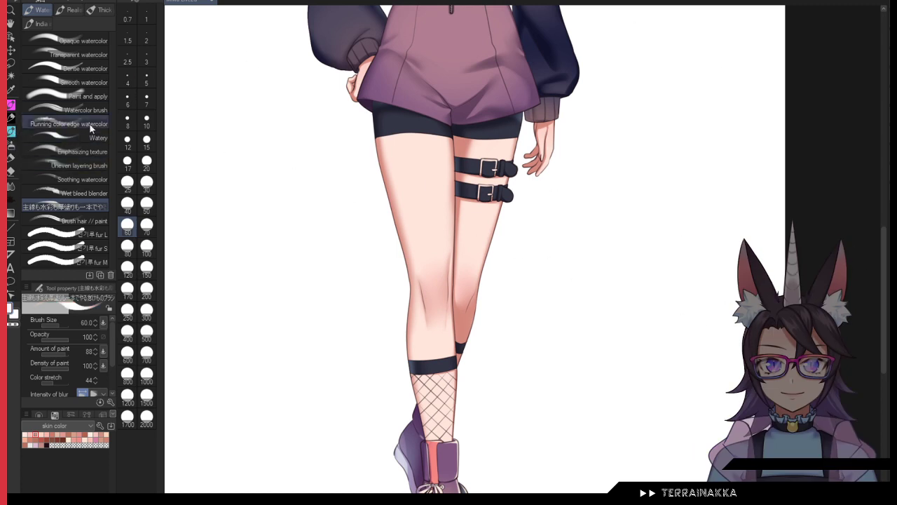
scroll(432, 295, "up", 2)
left_click(420, 274)
left_click_drag(423, 284, 430, 336)
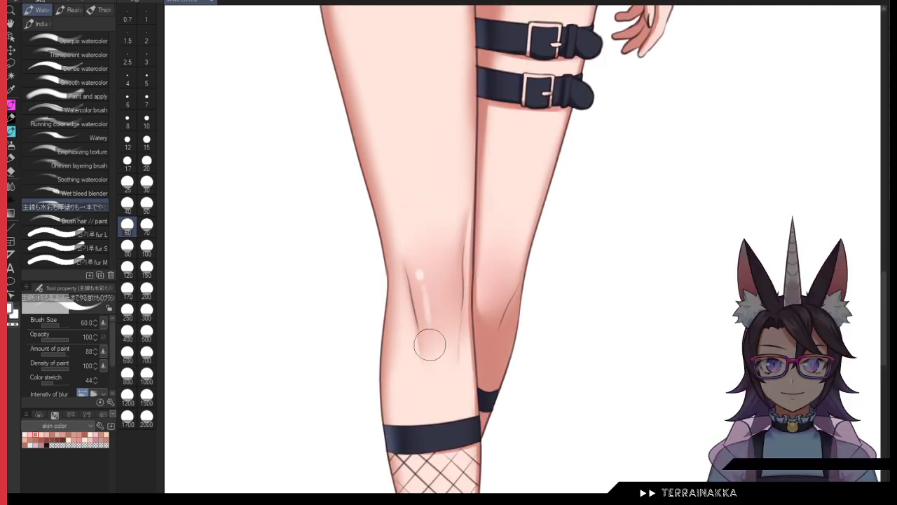
left_click_drag(420, 280, 431, 334)
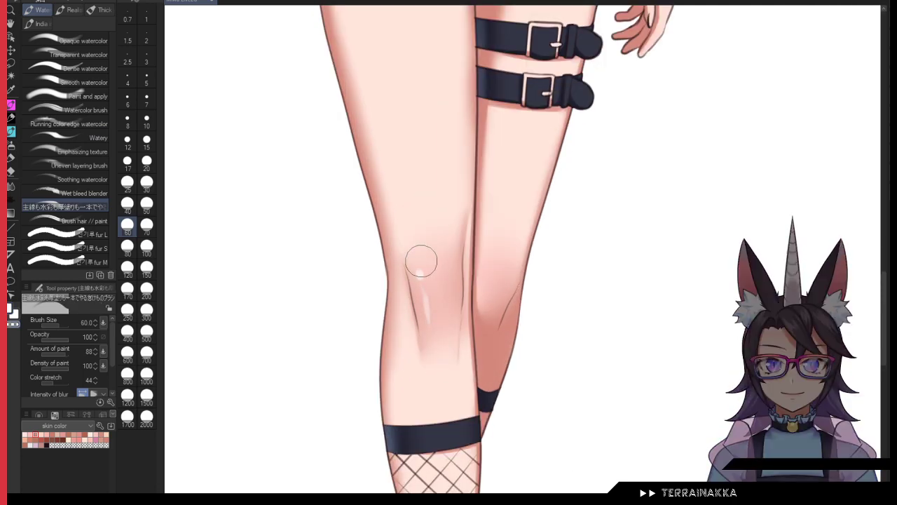
left_click_drag(419, 266, 425, 280)
key("ctrl+z")
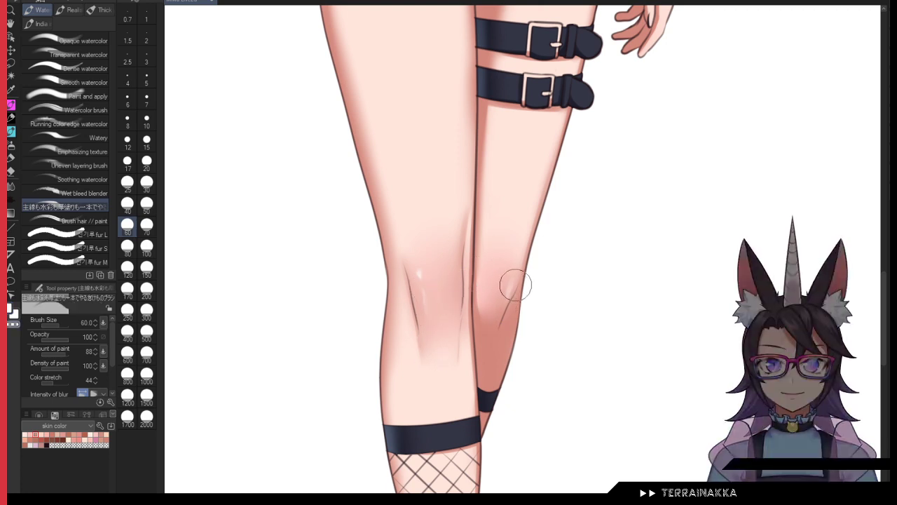
Step: Brush soft white highlights onto the shorts and thigh straps at size 200, trimming excess with transparent color at size 100
scroll(537, 211, "up", 4)
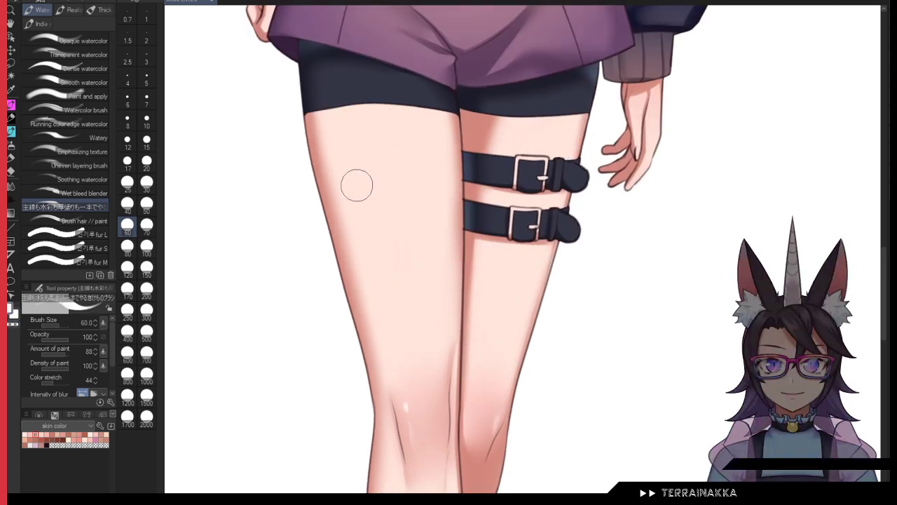
left_click(147, 287)
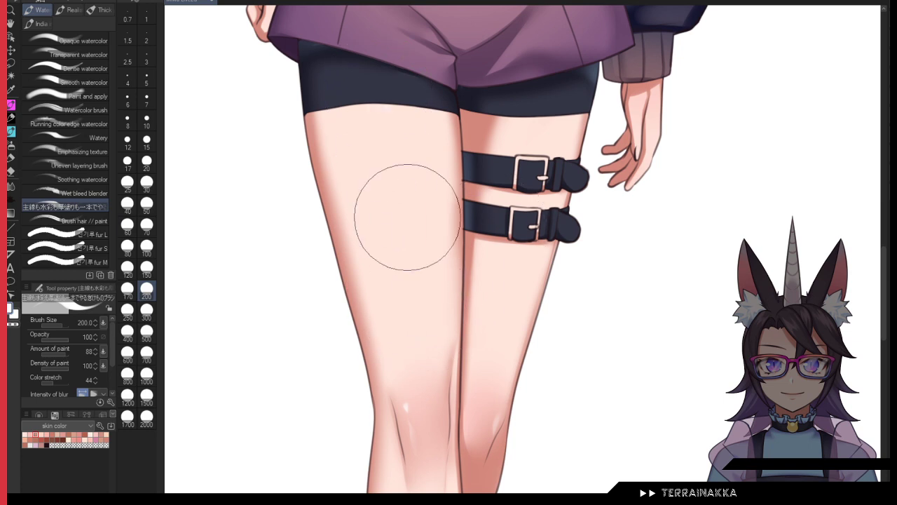
mouse_move(421, 411)
left_mouse_down()
mouse_move(486, 357)
mouse_move(519, 114)
mouse_move(502, 330)
left_mouse_up()
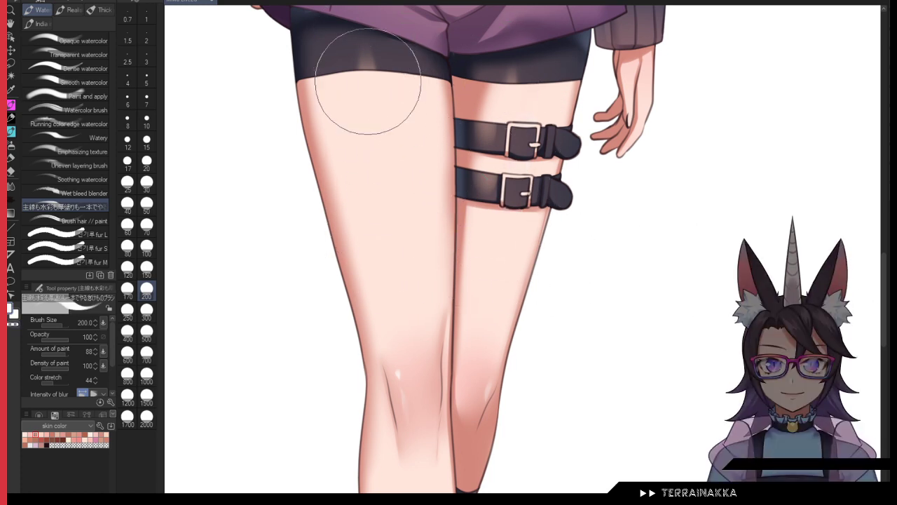
left_click_drag(368, 81, 382, 157)
left_click(146, 248)
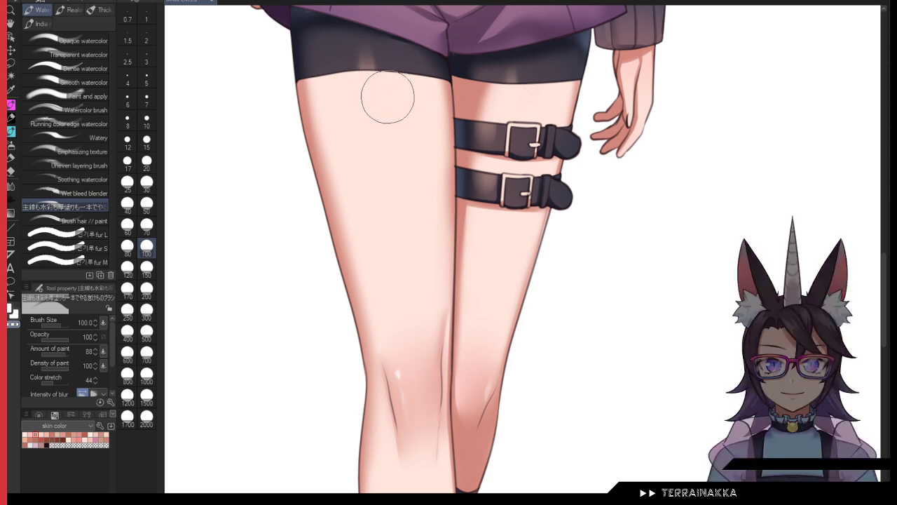
Step: Paint vertical white highlights down both upper thighs at size 150 and fade them with the Soft airbrush at size 100 in transparent color
left_click(146, 267)
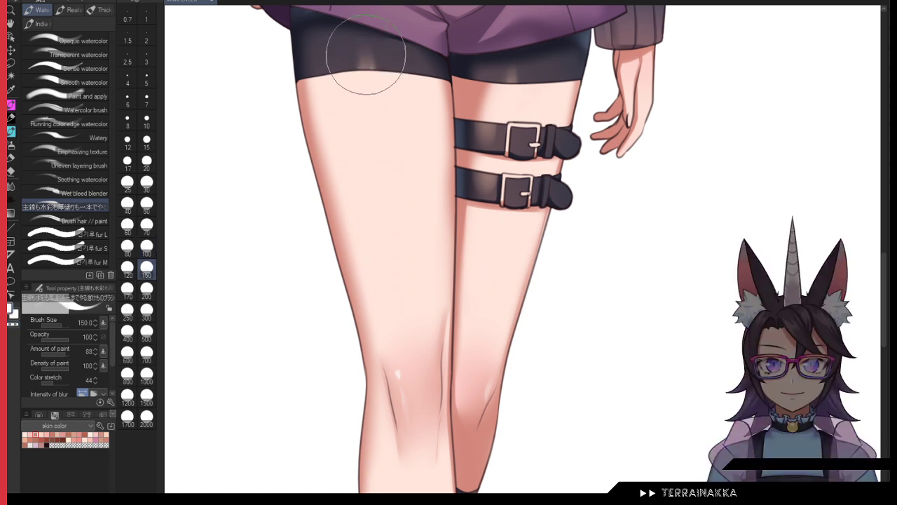
left_click_drag(366, 56, 379, 165)
left_click_drag(522, 58, 516, 136)
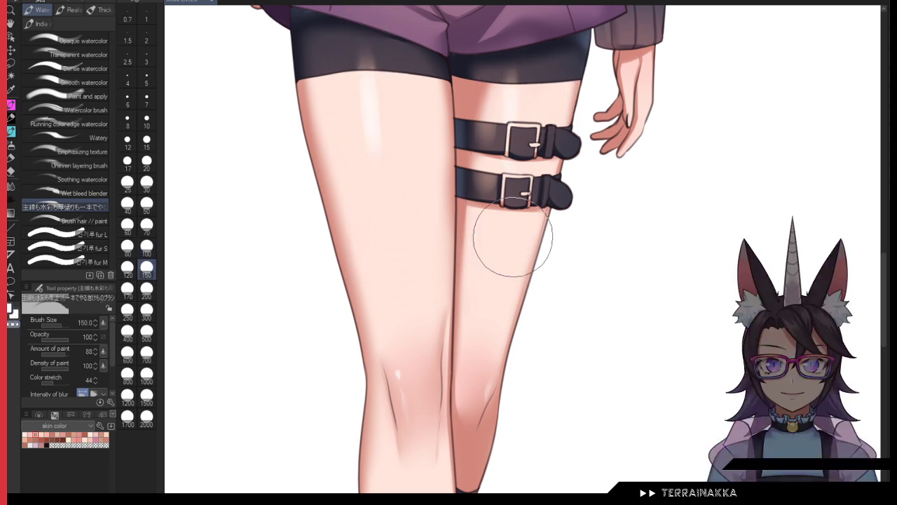
left_click(12, 159)
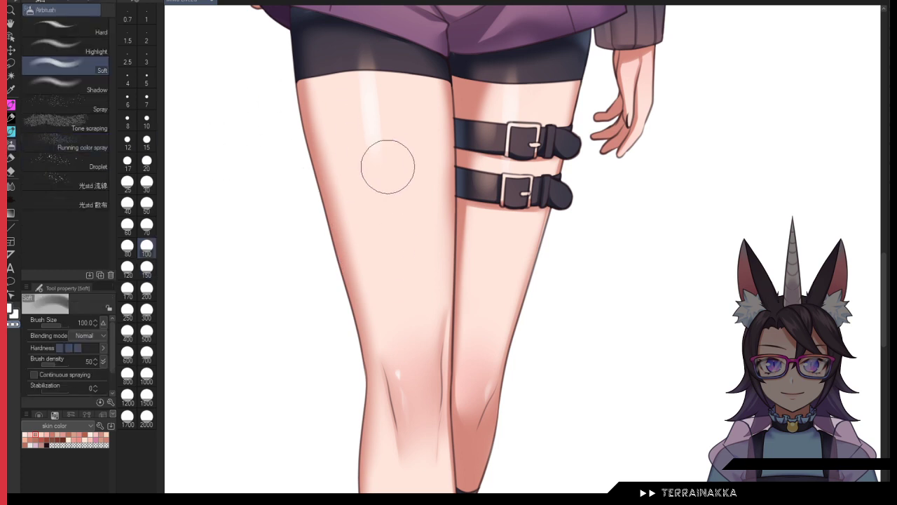
scroll(629, 281, "down", 3)
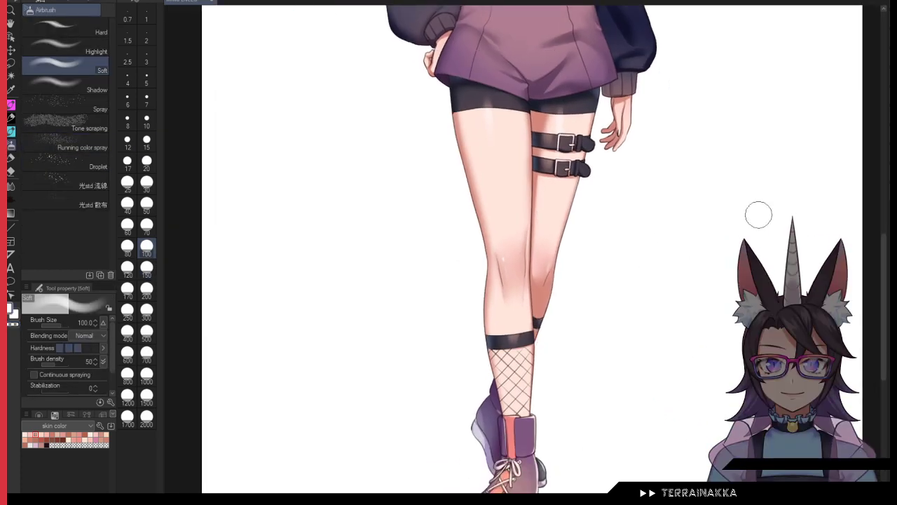
Step: Airbrush a pale blue reflected light down the back calf with the Soft airbrush at size 50
left_click(38, 414)
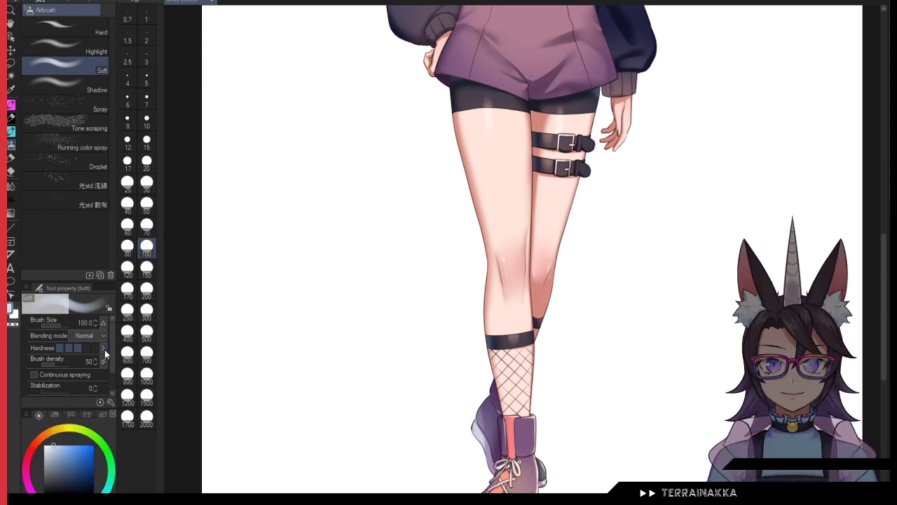
left_click(147, 203)
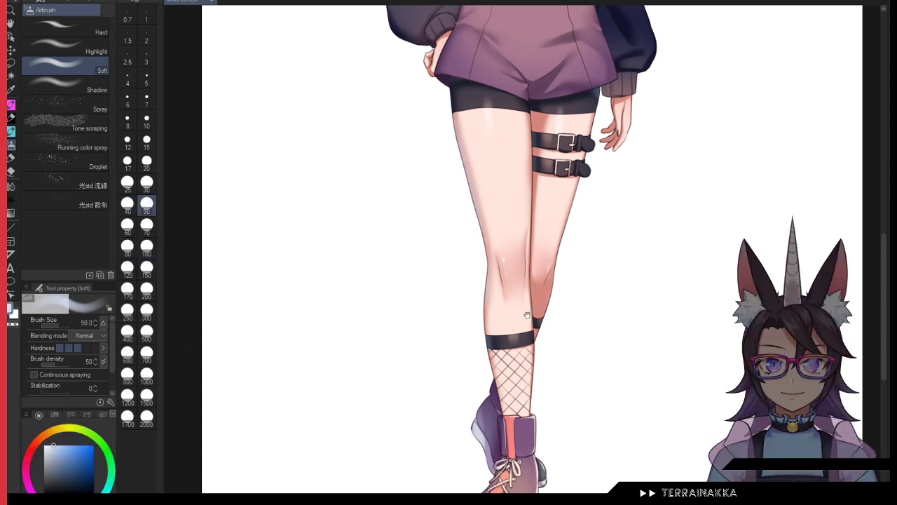
scroll(456, 145, "up", 3)
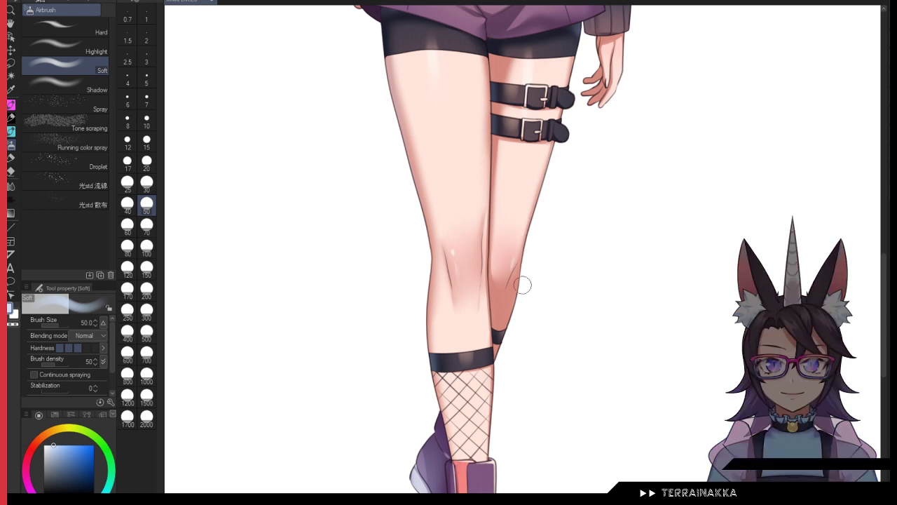
left_click_drag(523, 283, 500, 344)
left_click_drag(501, 305, 495, 362)
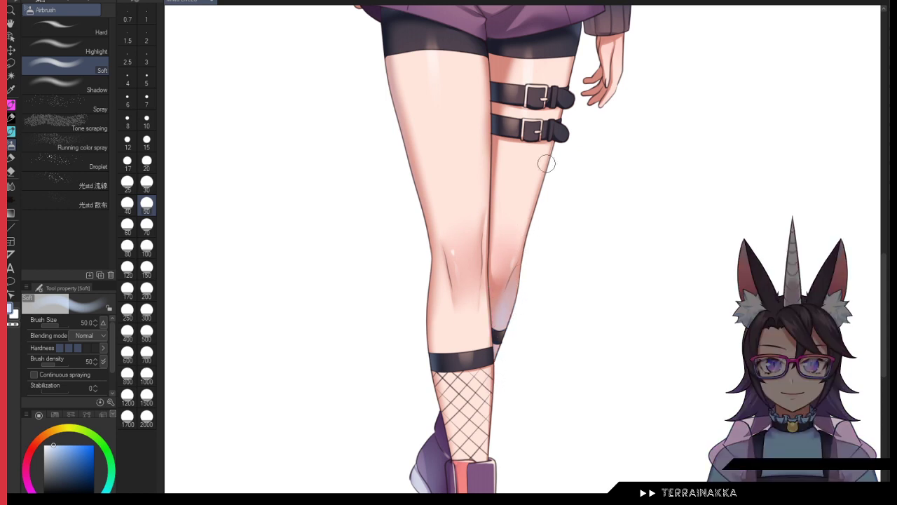
scroll(603, 176, "up", 5)
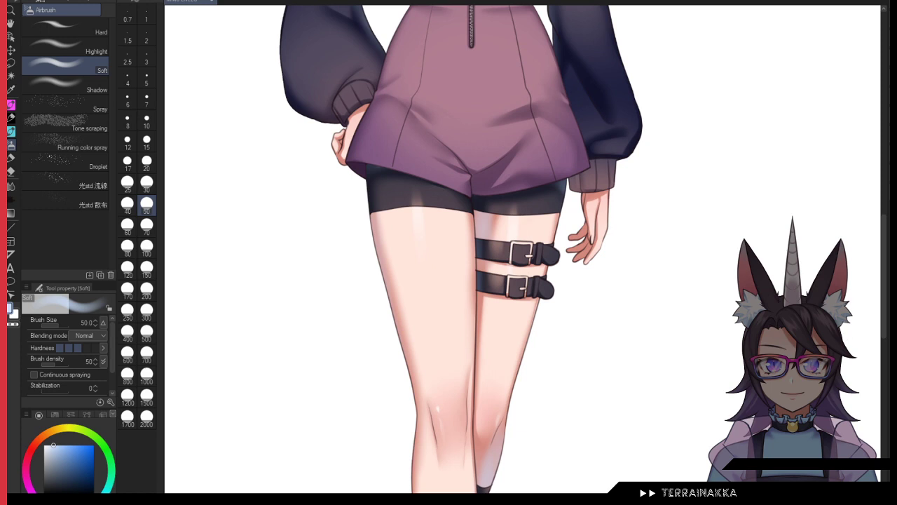
Step: Recolor the frames and prongs of both thigh strap buckles pale blue-grey with the G-pen at size 30
left_click(10, 117)
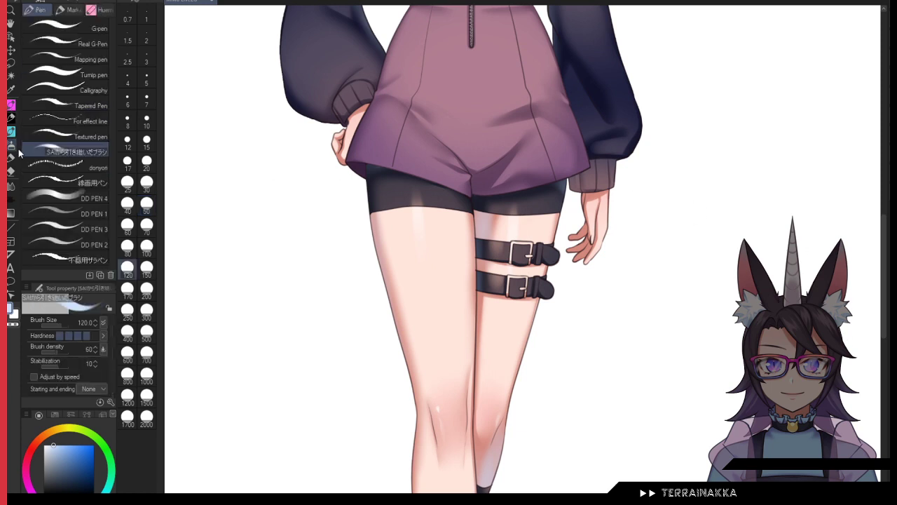
left_click(70, 28)
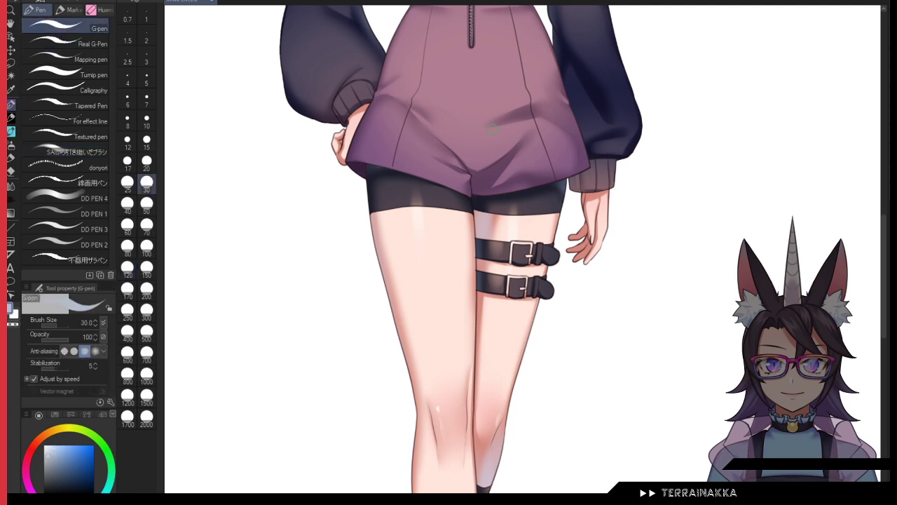
scroll(556, 202, "up", 3)
left_click_drag(437, 310, 424, 379)
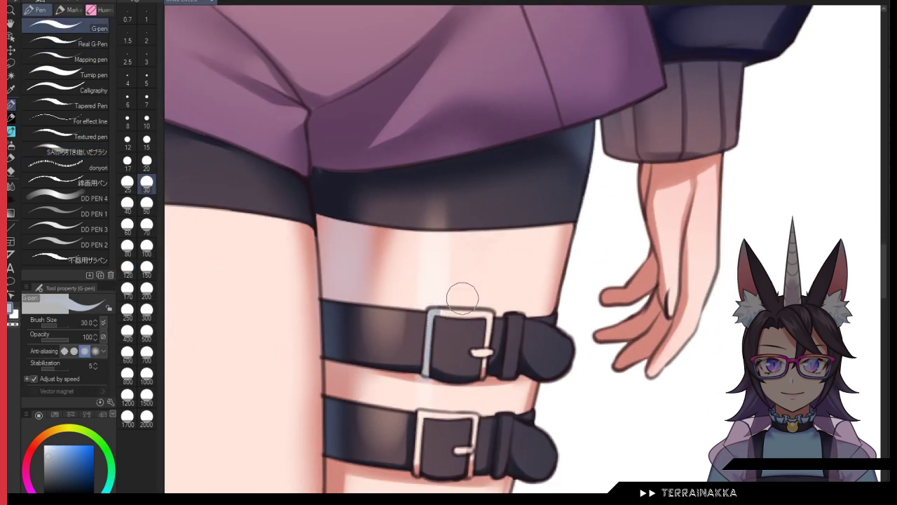
key("minus")
mouse_move(600, 322)
left_mouse_down()
mouse_move(594, 338)
mouse_move(606, 331)
mouse_move(564, 310)
mouse_move(555, 334)
mouse_move(564, 375)
left_mouse_up()
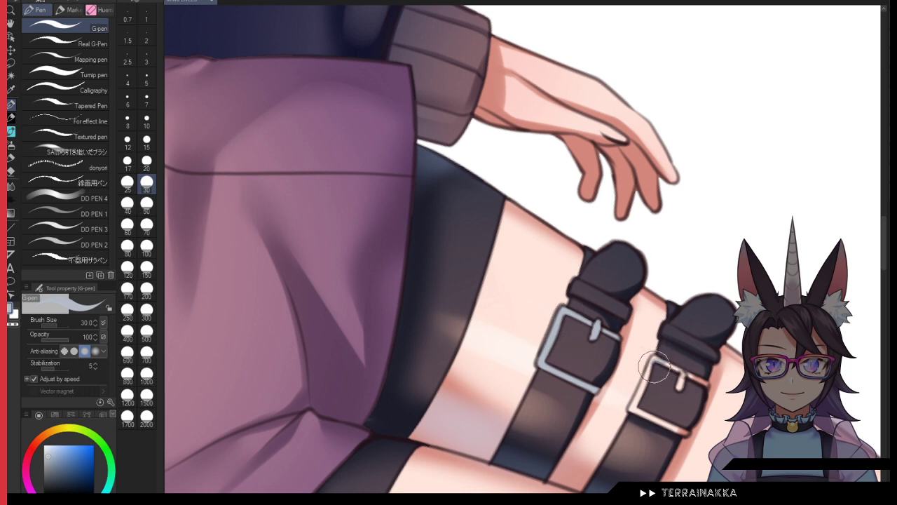
mouse_move(652, 372)
left_mouse_down()
mouse_move(636, 411)
mouse_move(684, 428)
left_mouse_up()
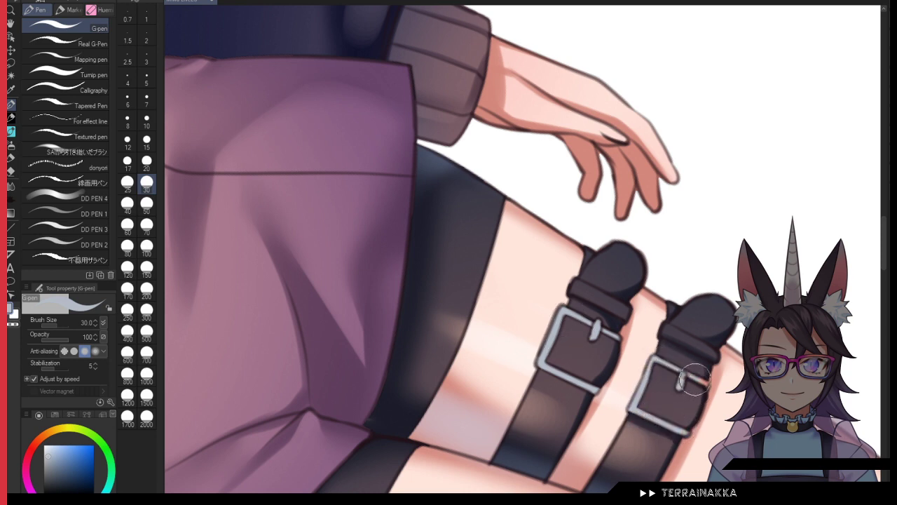
key("ctrl+minus")
key("ctrl+minus")
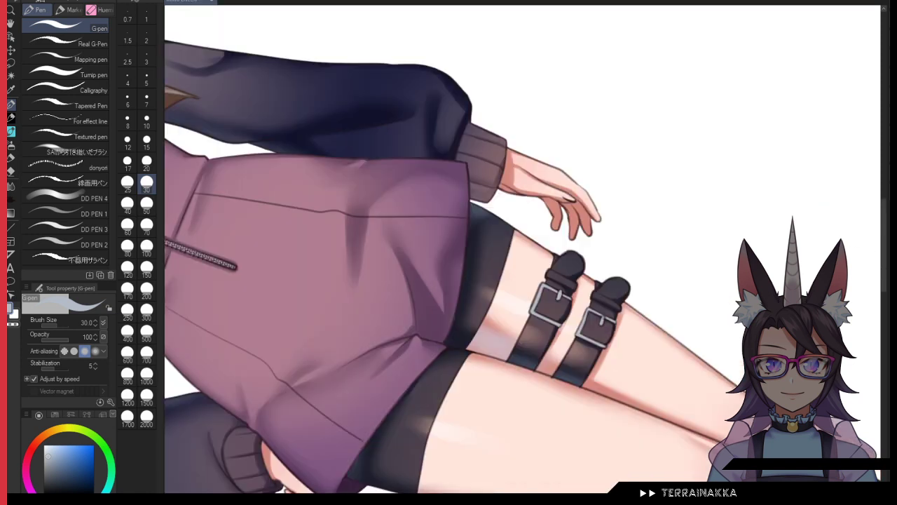
key("ctrl+at")
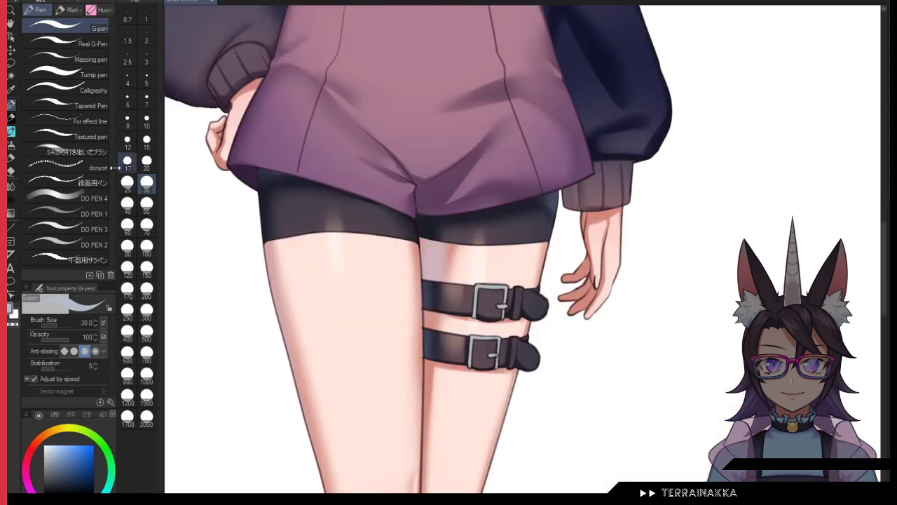
Step: Shade the metal frames of both strap buckles in dark grey tones with the watercolor brush at size 50
key("b")
left_click(68, 504)
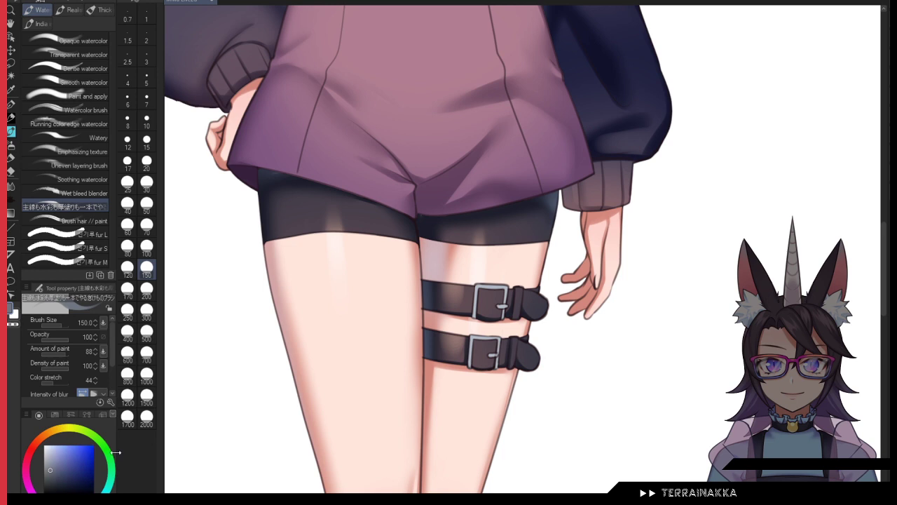
key("ctrl+plus")
left_click_drag(481, 286, 404, 243)
left_click(148, 206)
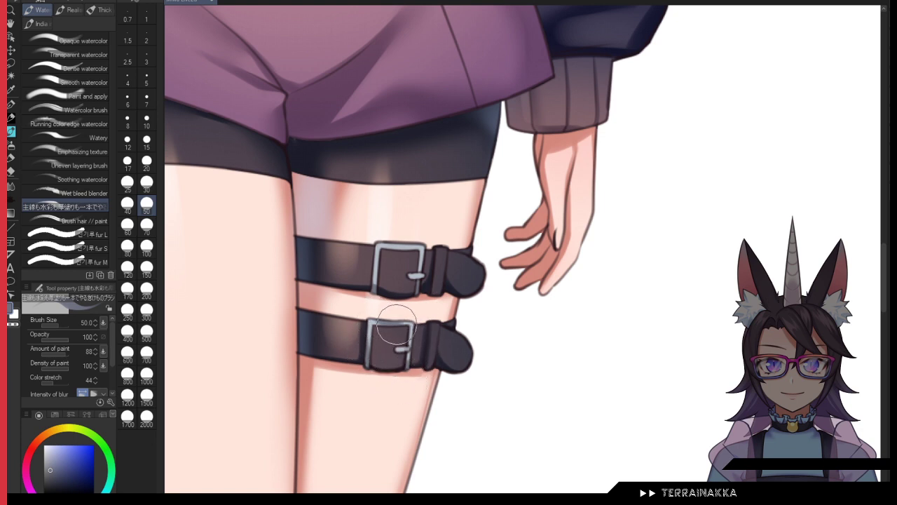
left_click(33, 444)
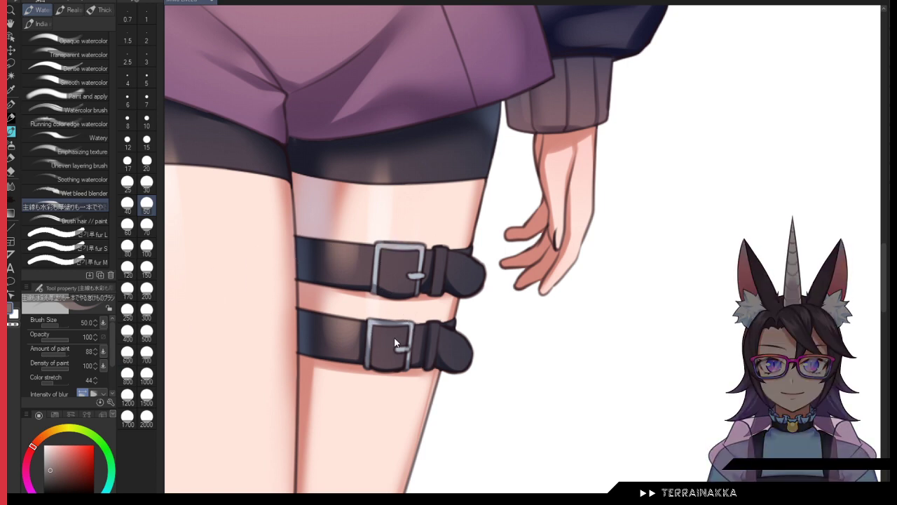
left_click_drag(371, 263, 422, 248)
key("ctrl+z")
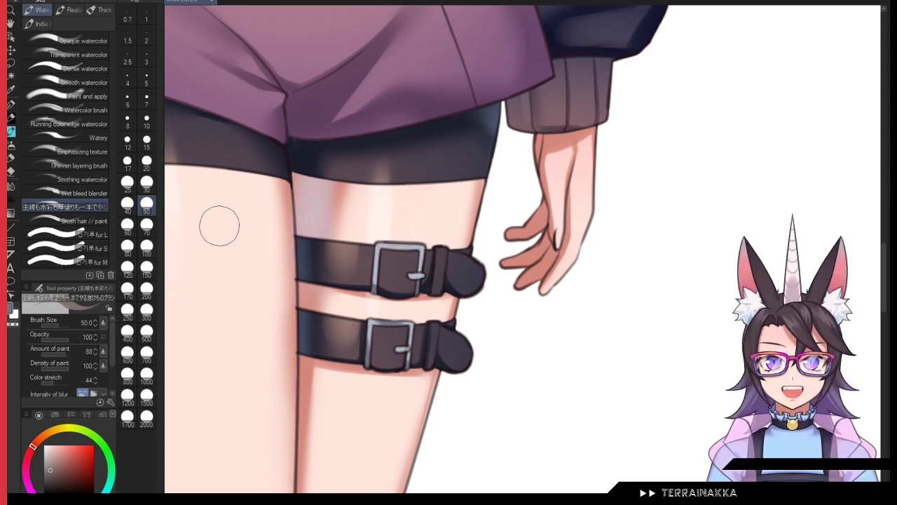
left_click(387, 324, "alt")
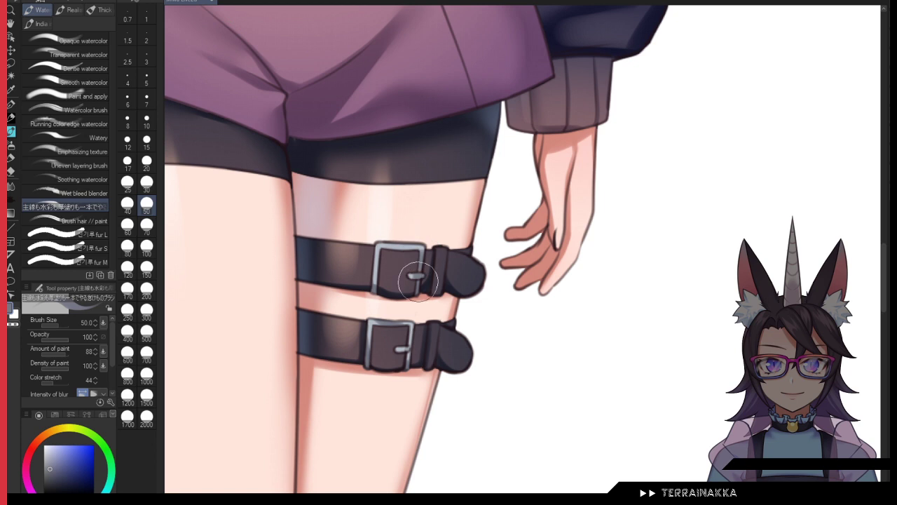
Step: Add warm pale peach reflections to both strap buckles with the watercolor brush at sizes 20 and 30
left_click(41, 439)
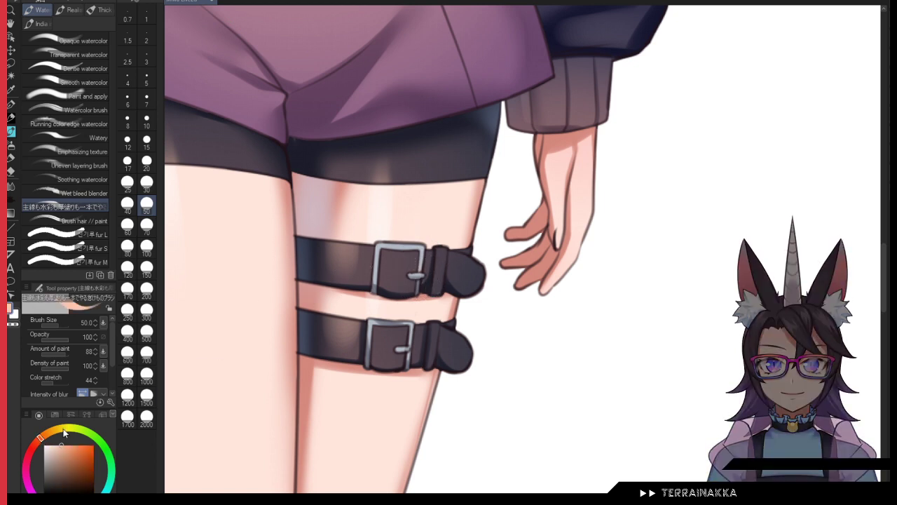
left_click(147, 161)
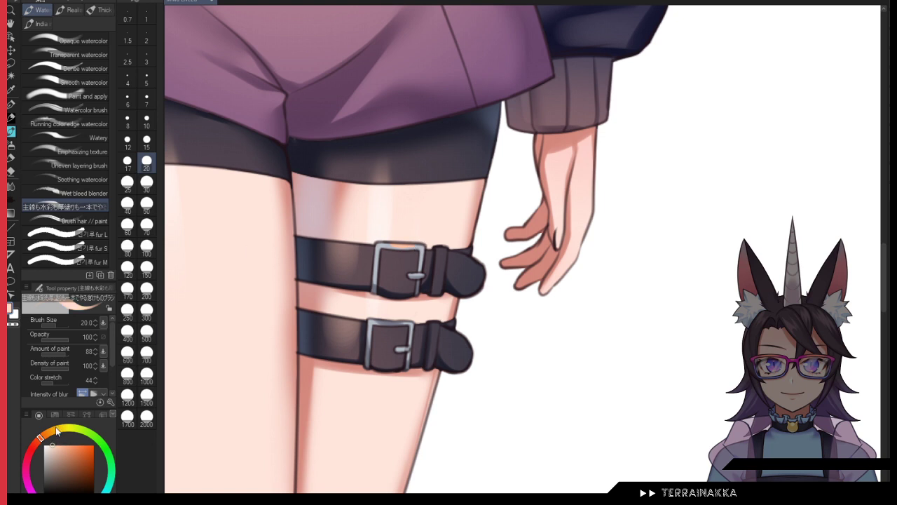
left_click(147, 182)
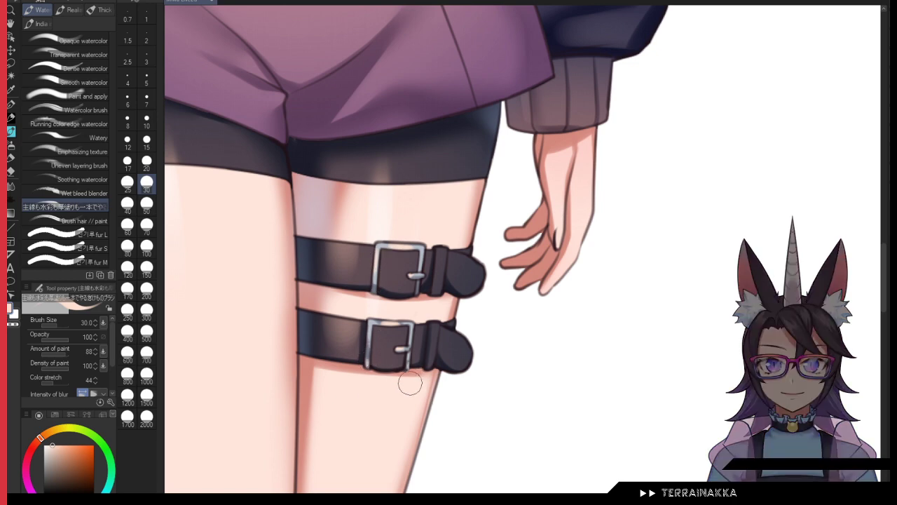
key("ctrl+0")
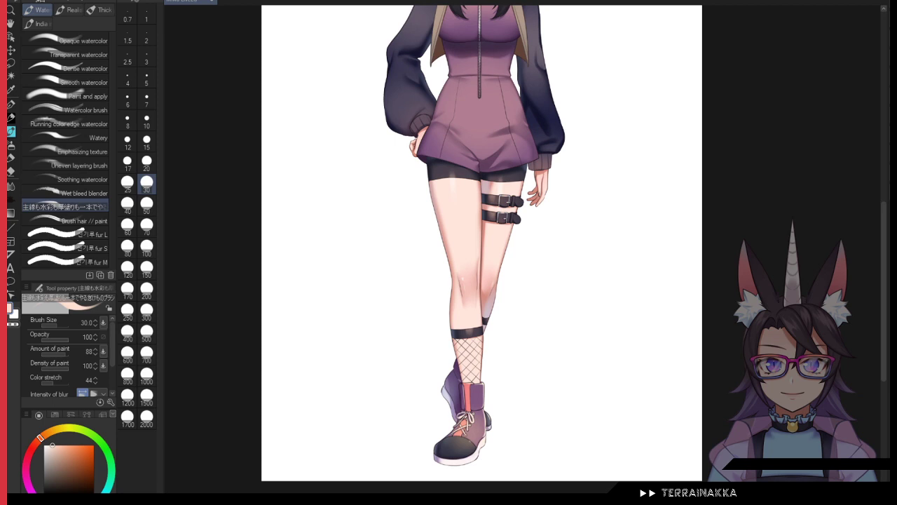
scroll(482, 242, "up", 3)
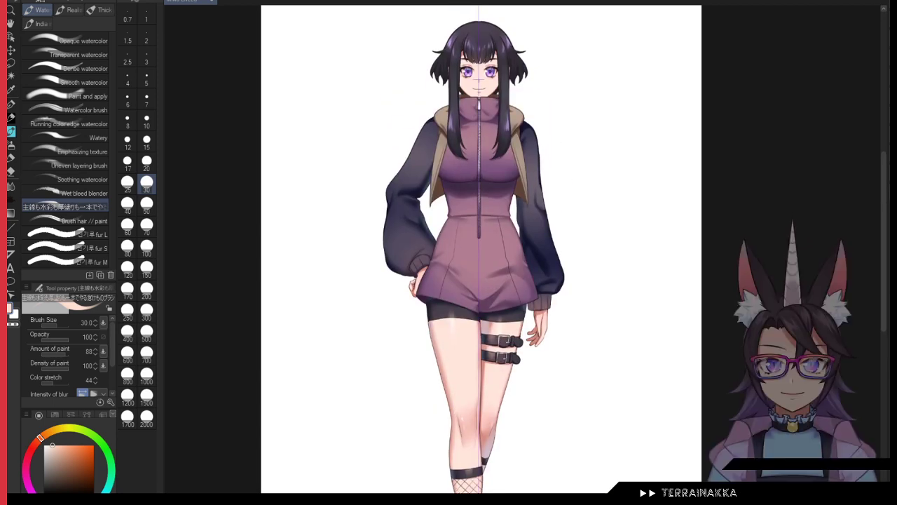
key("ctrl+0")
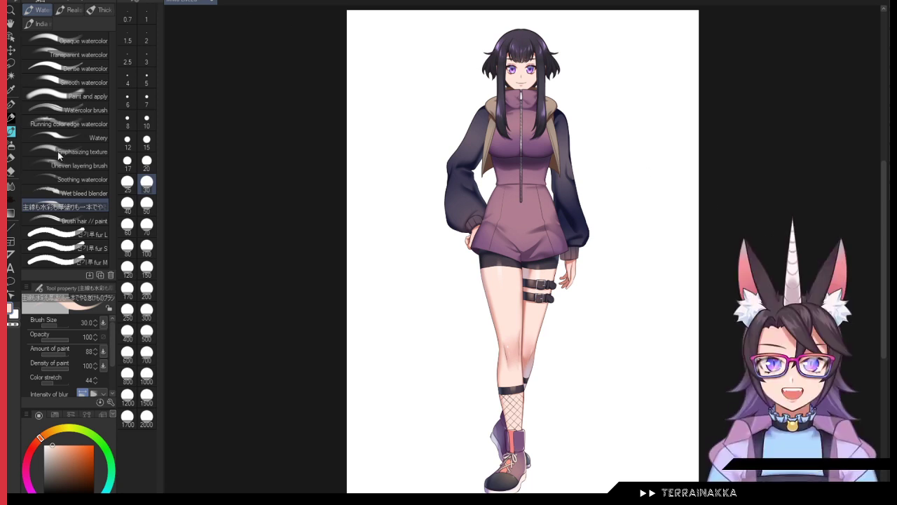
left_click(260, 242)
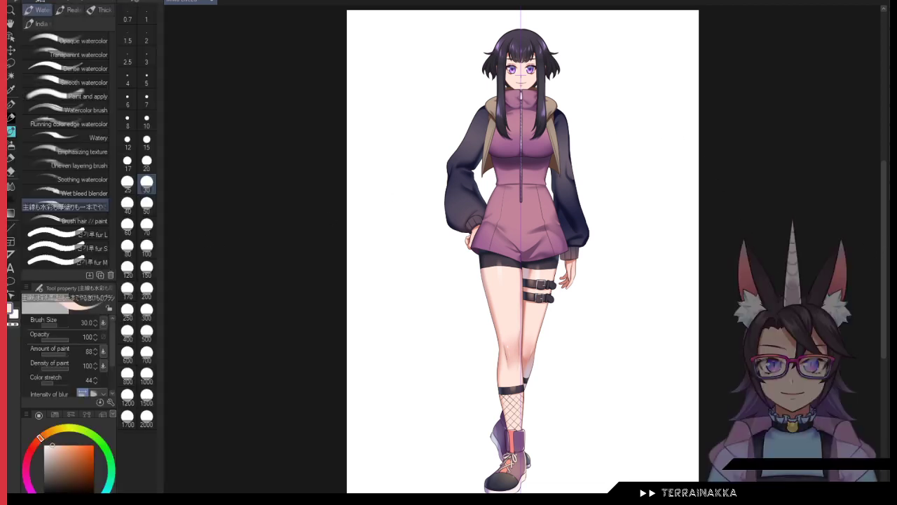
Step: Airbrush bluish light onto the upper part of the brown jacket lining with the Soft airbrush at size 250
scroll(676, 284, "up", 3)
left_click_drag(614, 236, 663, 426)
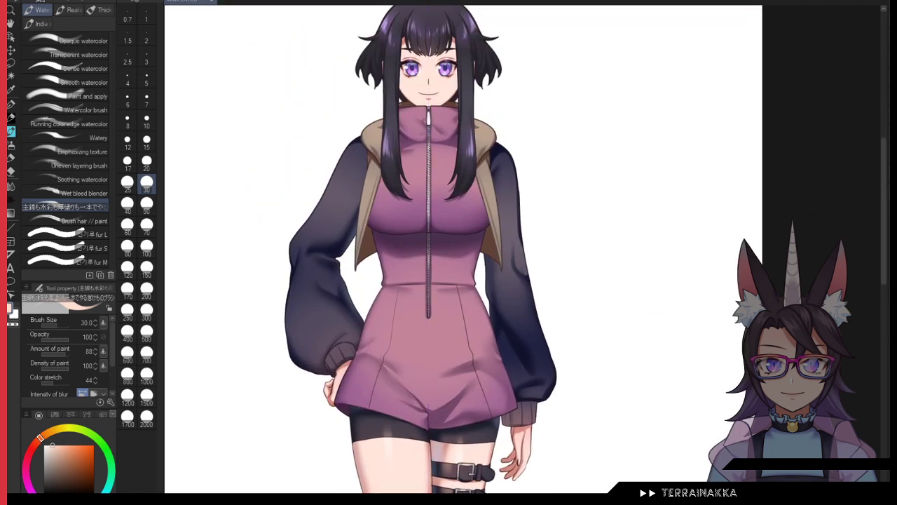
left_click(146, 310)
scroll(344, 241, "up", 3)
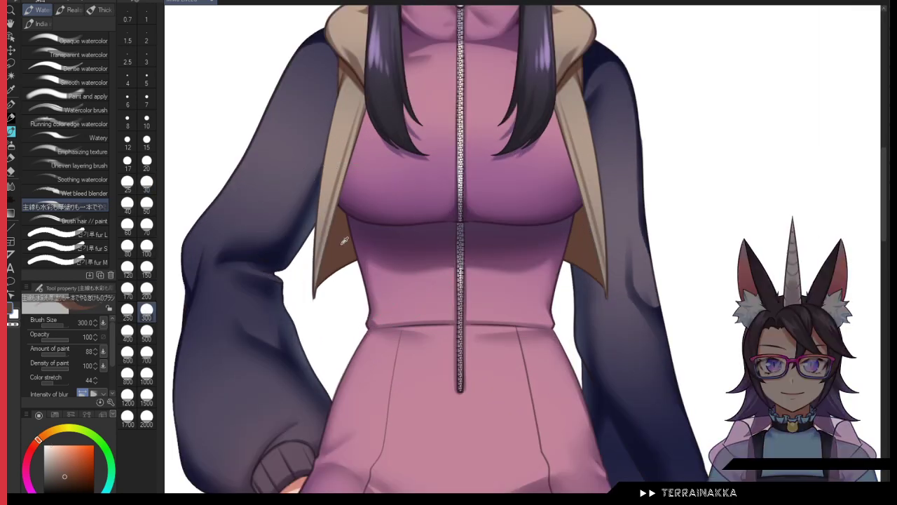
left_click(77, 504)
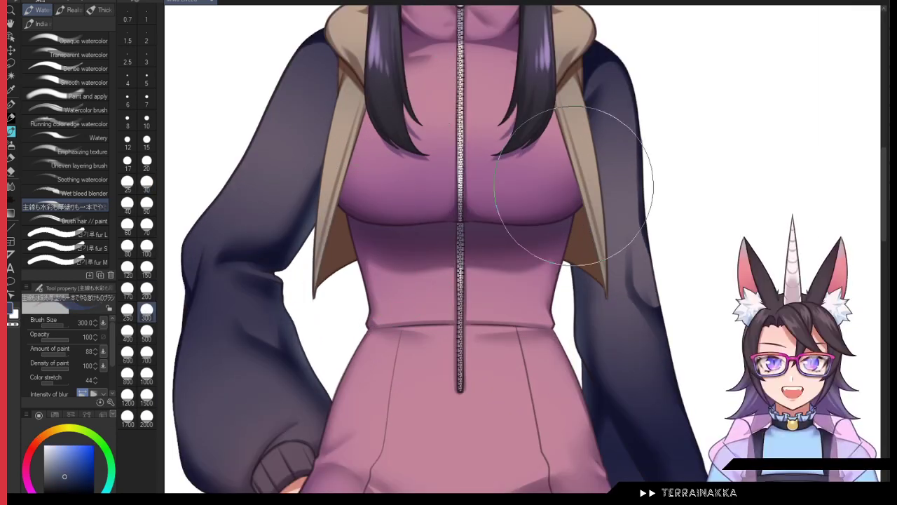
left_click(13, 147)
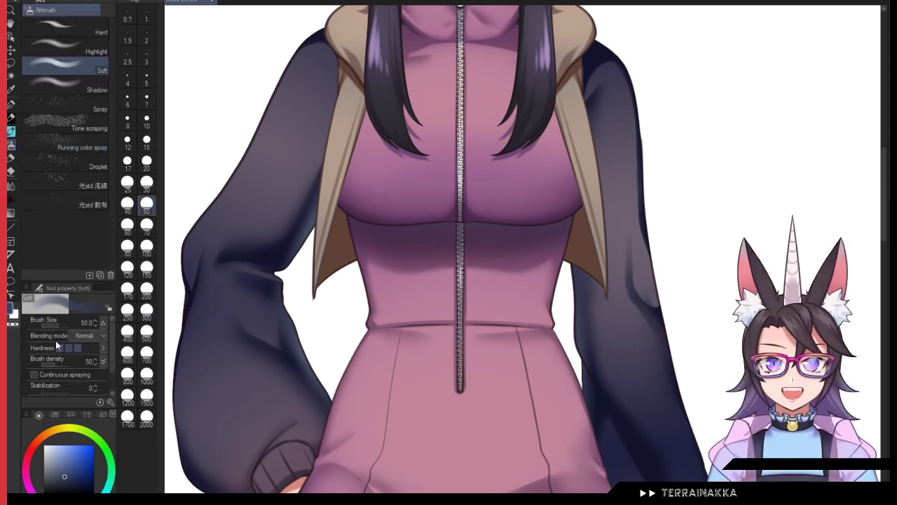
left_click(127, 309)
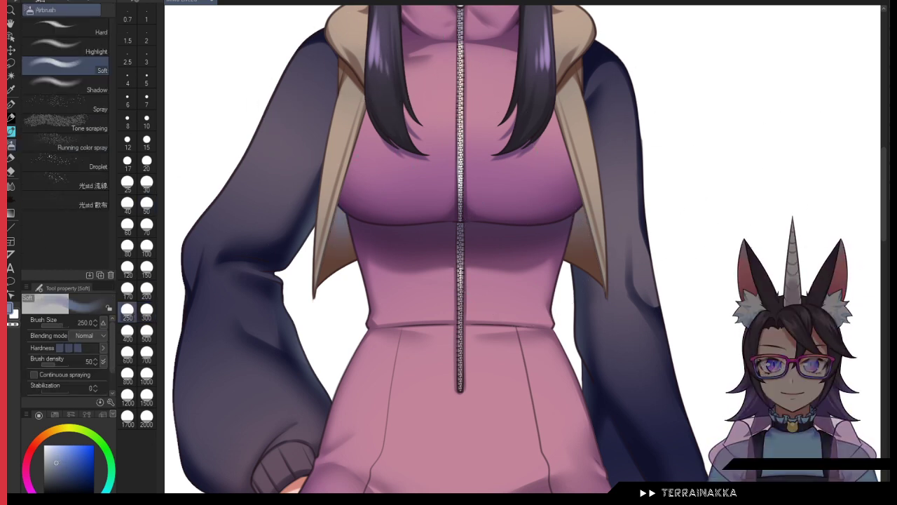
key("ctrl+0")
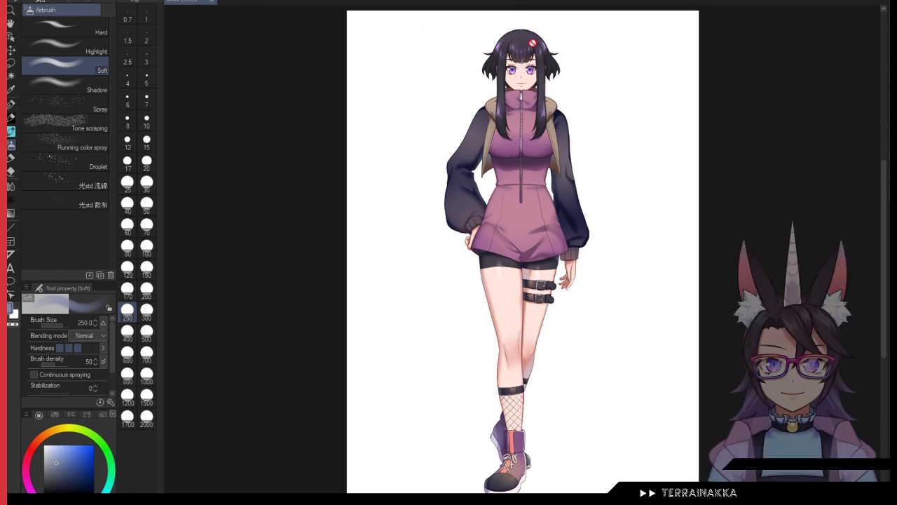
Step: Shorten and thin the nose line with the SAI-style pen in transparent color at sizes 15 and 7
scroll(532, 43, "up", 5)
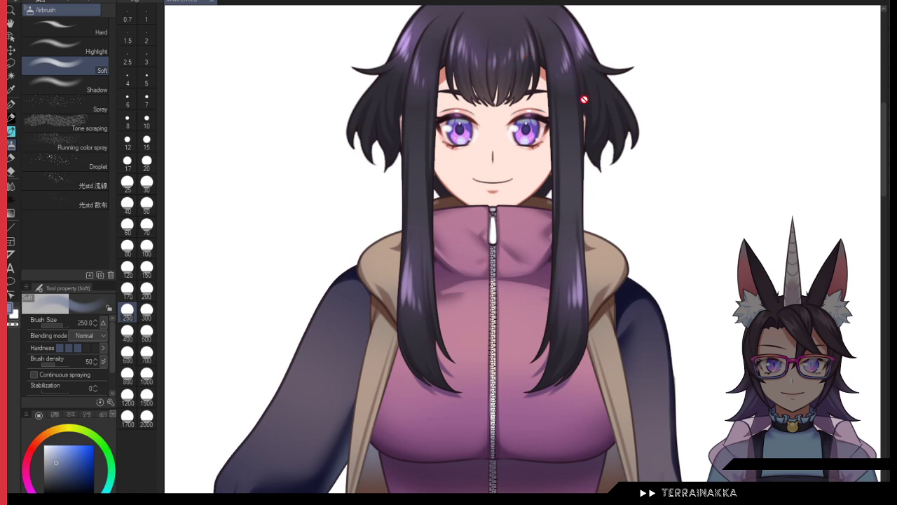
scroll(579, 255, "up", 3)
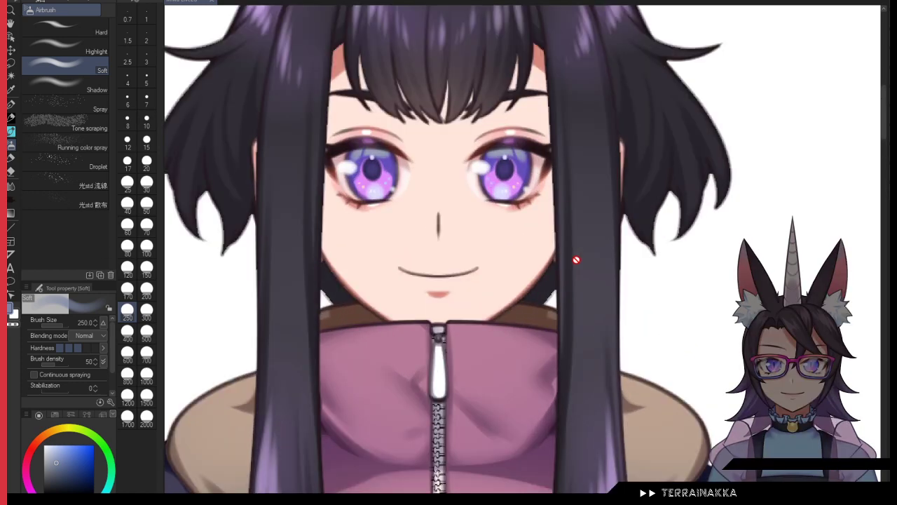
scroll(576, 260, "down", 3)
scroll(653, 257, "up", 4)
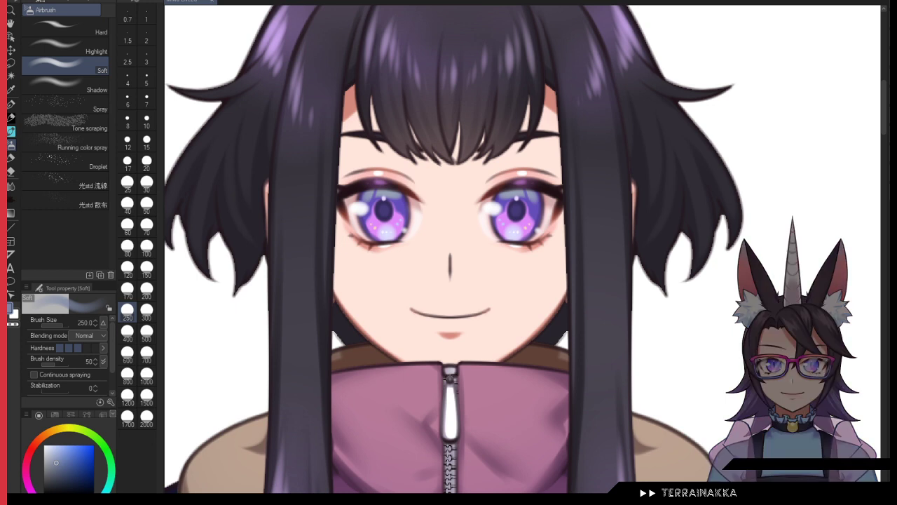
left_click(12, 118)
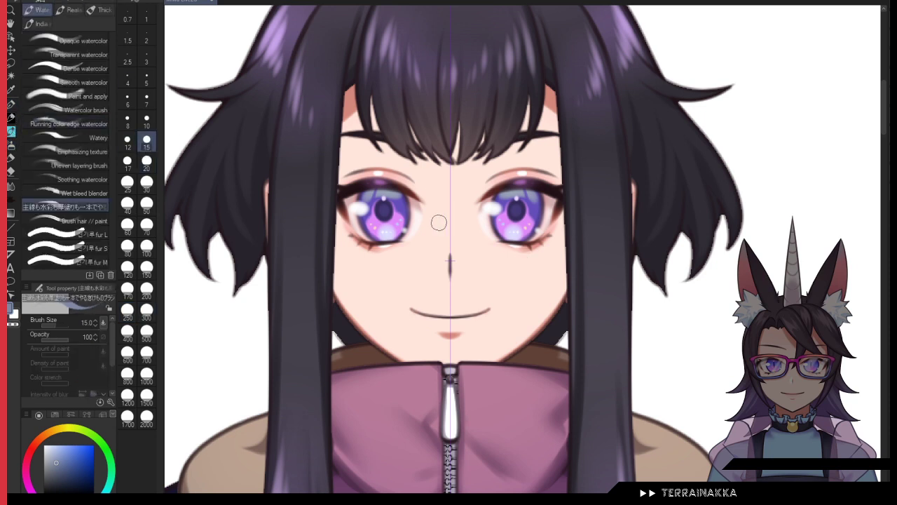
left_click(11, 104)
left_click(71, 152)
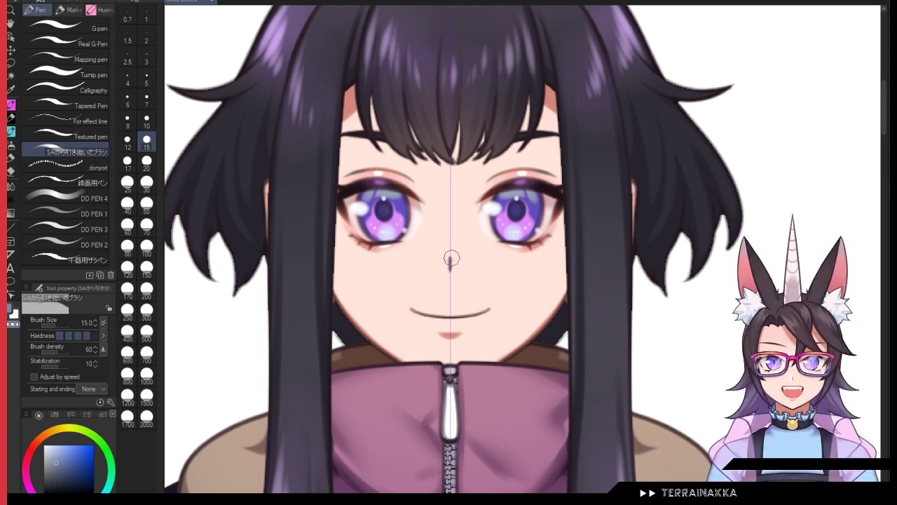
left_click(147, 96)
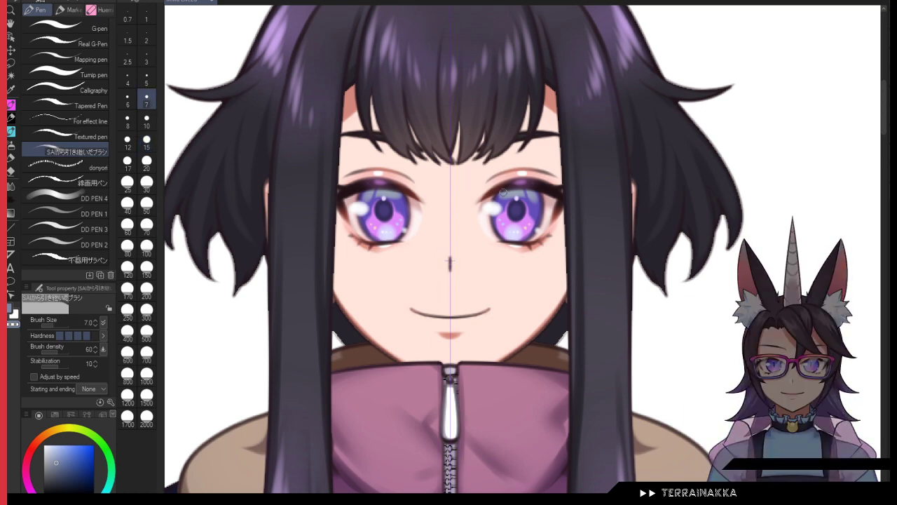
Step: Paint a small white highlight beside the nose line with the SAI-style pen at size 4, trimming its edges with transparent color
key("c")
left_click(771, 136, "alt")
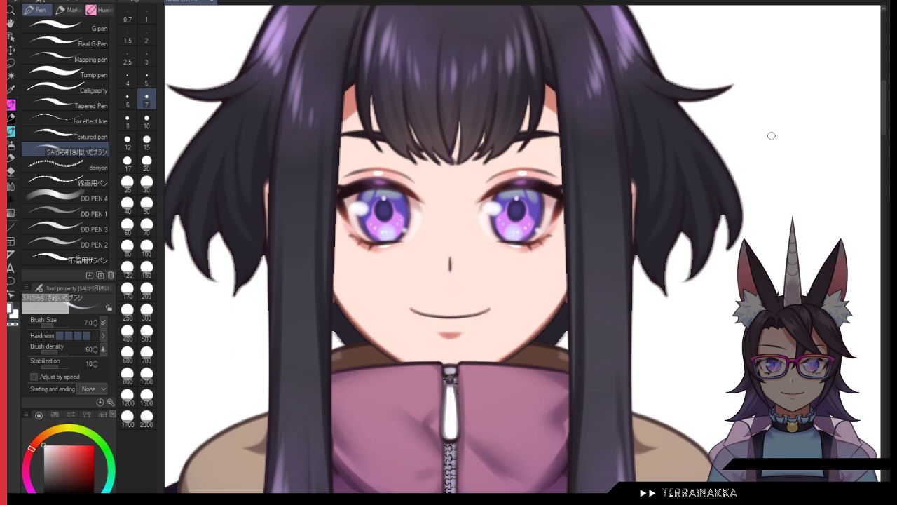
left_click(128, 77)
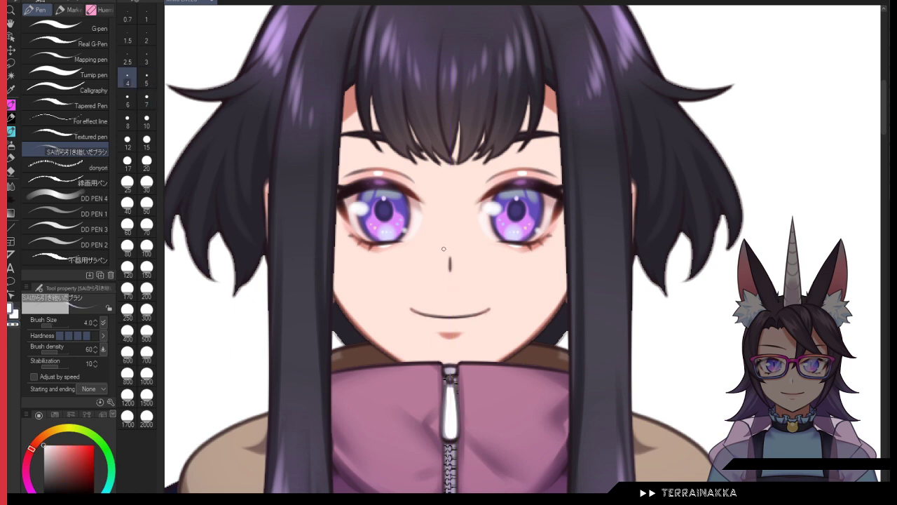
left_click_drag(444, 248, 445, 271)
key("ctrl+z")
key("c")
key("c")
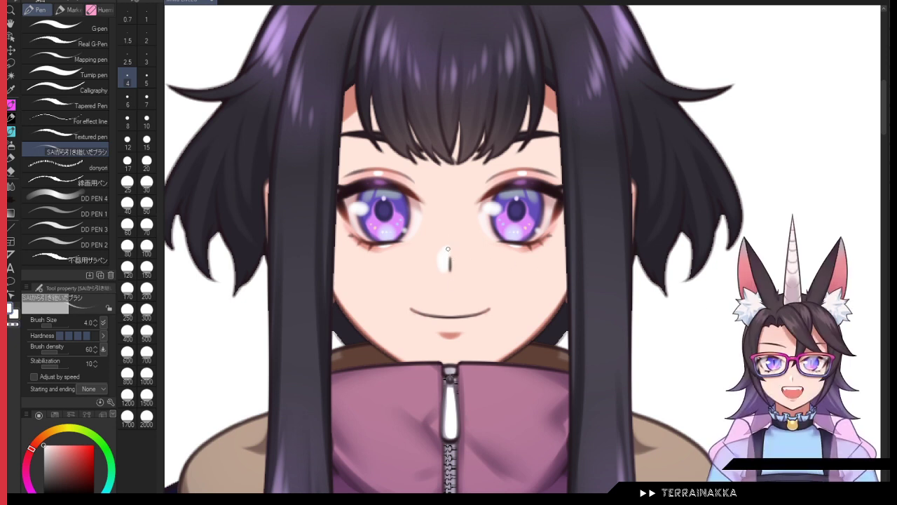
left_click_drag(443, 256, 448, 273)
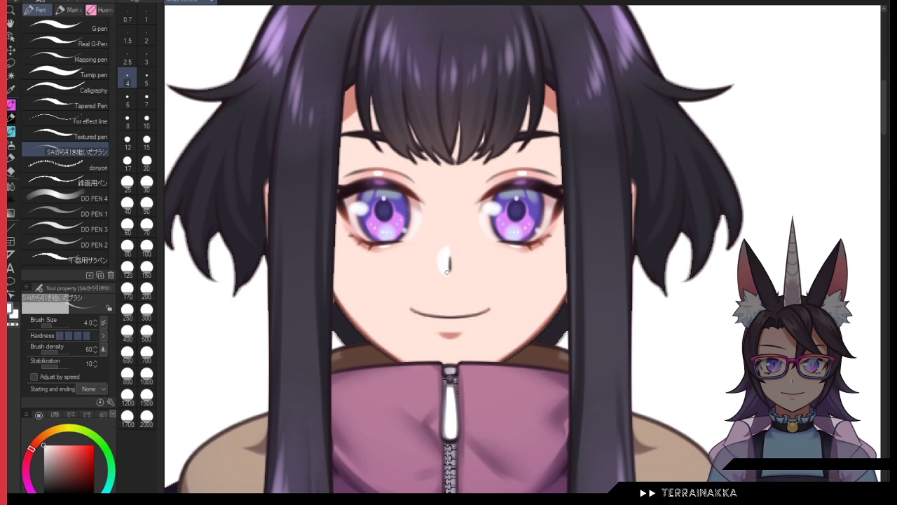
key("c")
key("c")
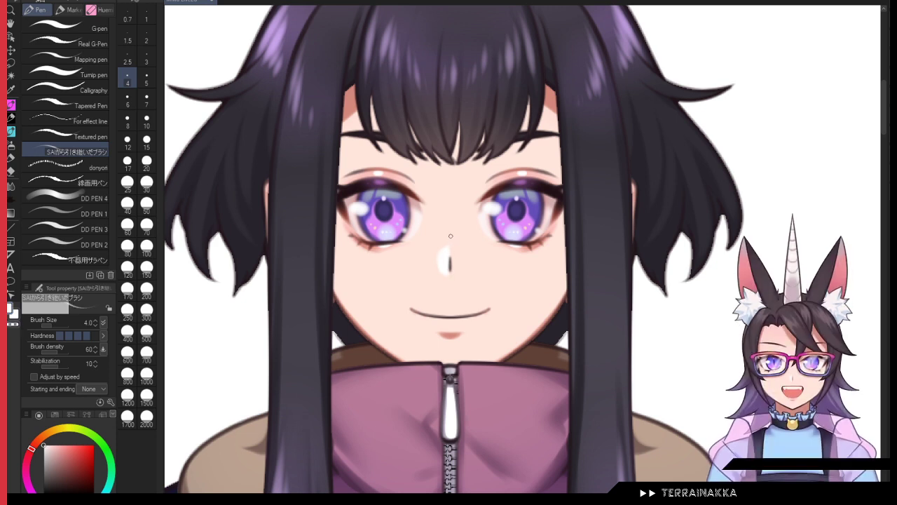
left_click_drag(449, 247, 443, 260)
key("c")
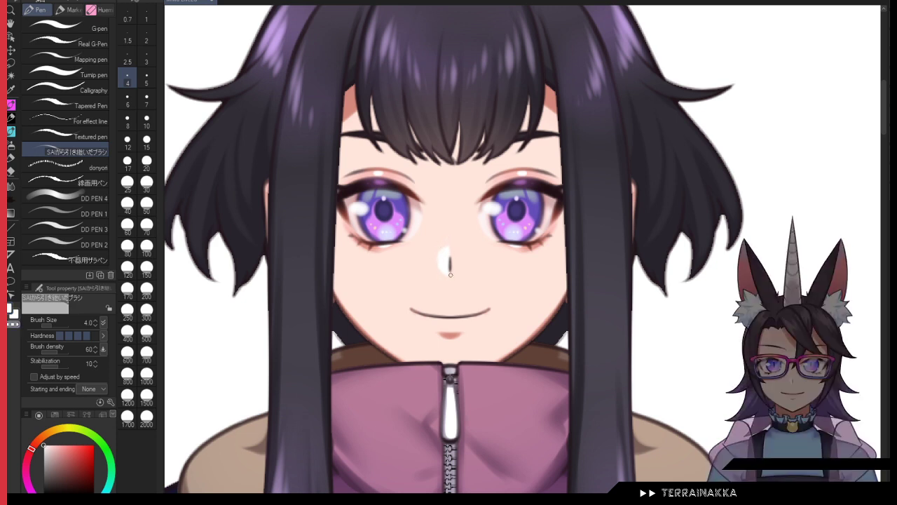
key("c")
Step: Fit the whole illustration in view and activate the Lasso selection tool
key("ctrl+0")
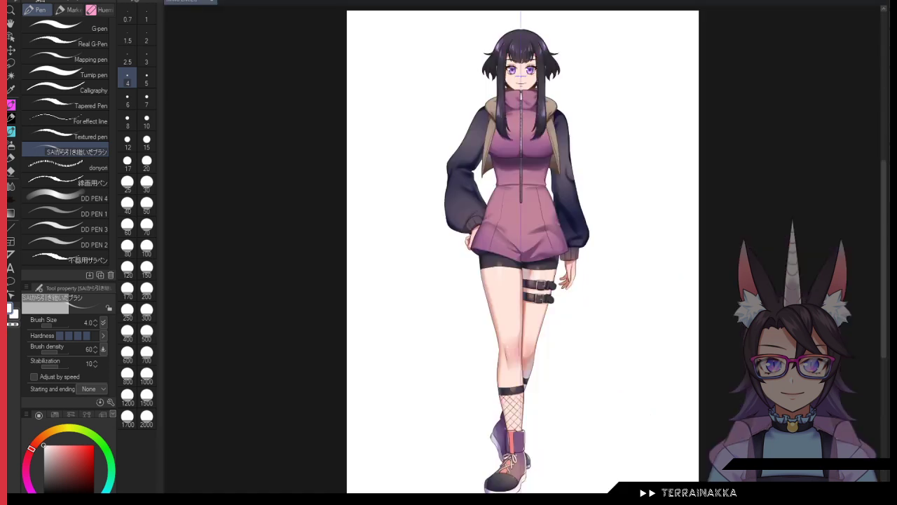
key("m")
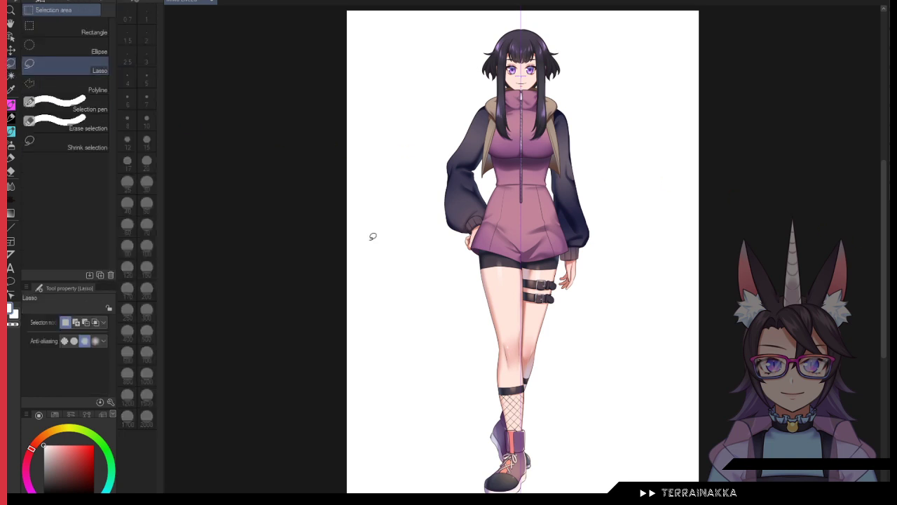